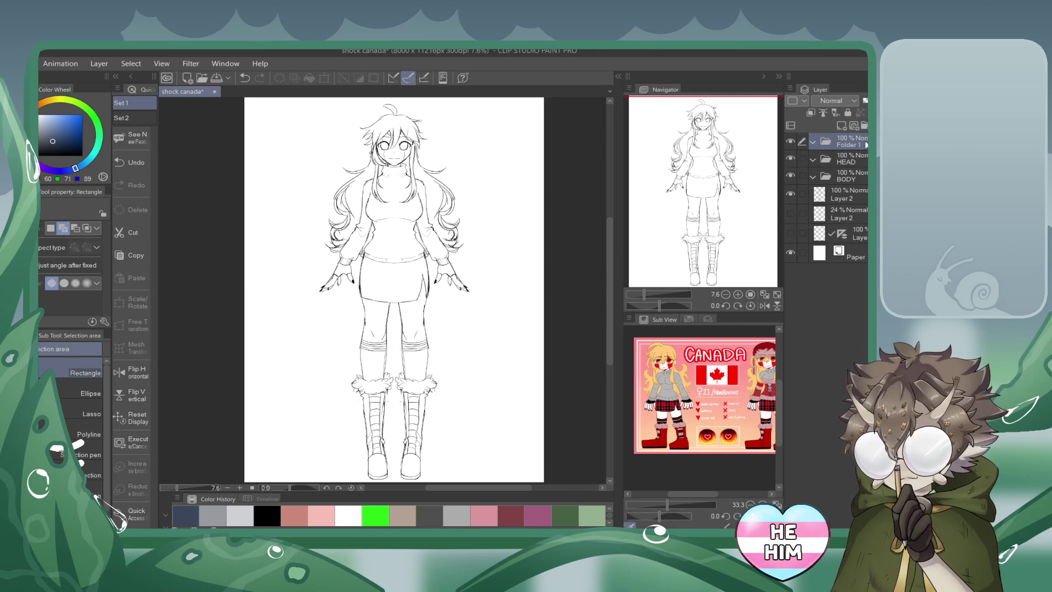
Set up two subfolders inside the HEAD folder, one named for the front hair and one below it named FACIAL.
left_click_drag(866, 142, 865, 157)
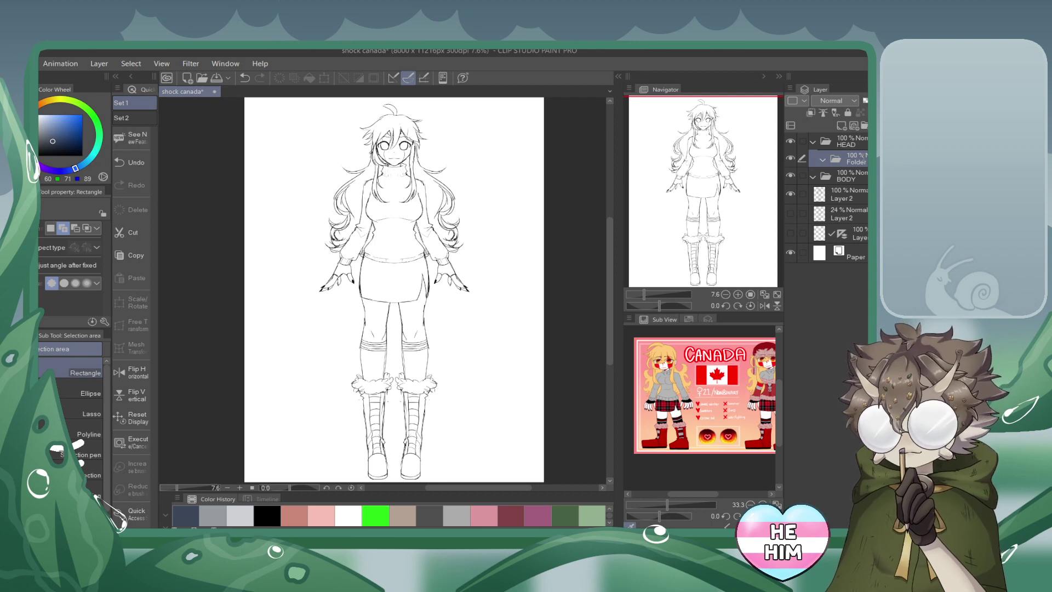
type("FrontHa")
left_click(851, 176)
left_click(863, 125)
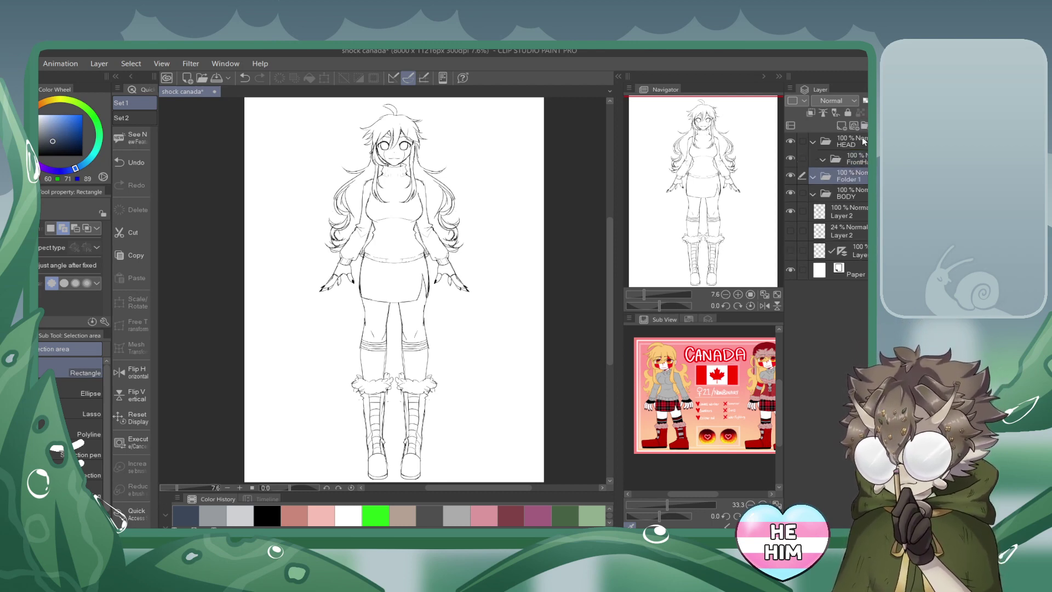
left_click_drag(853, 180, 855, 150)
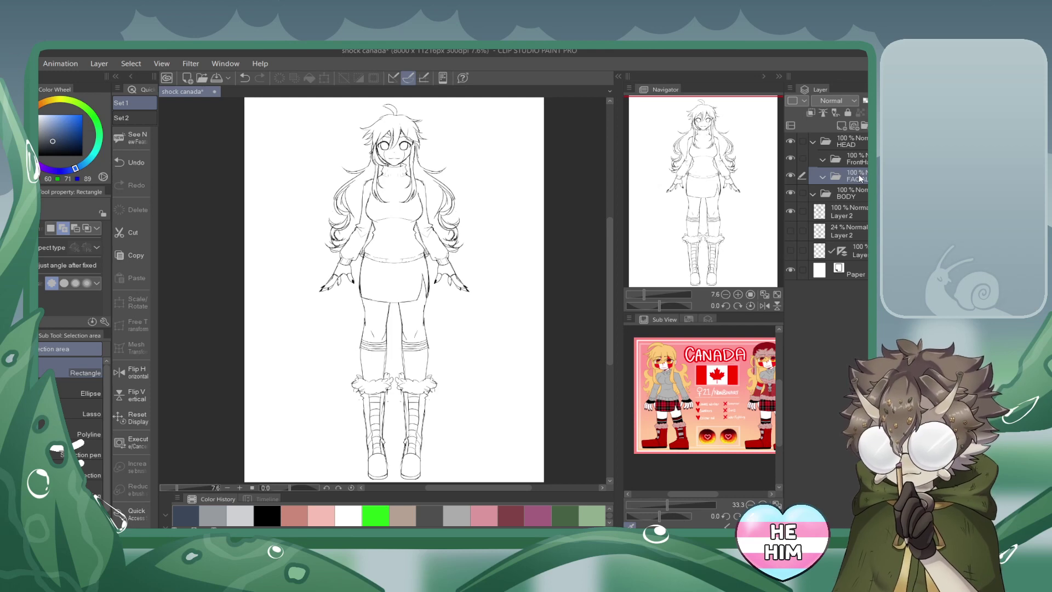
Create another subfolder inside HEAD, below the FACIAL folder, and name it Face.
left_click(852, 194)
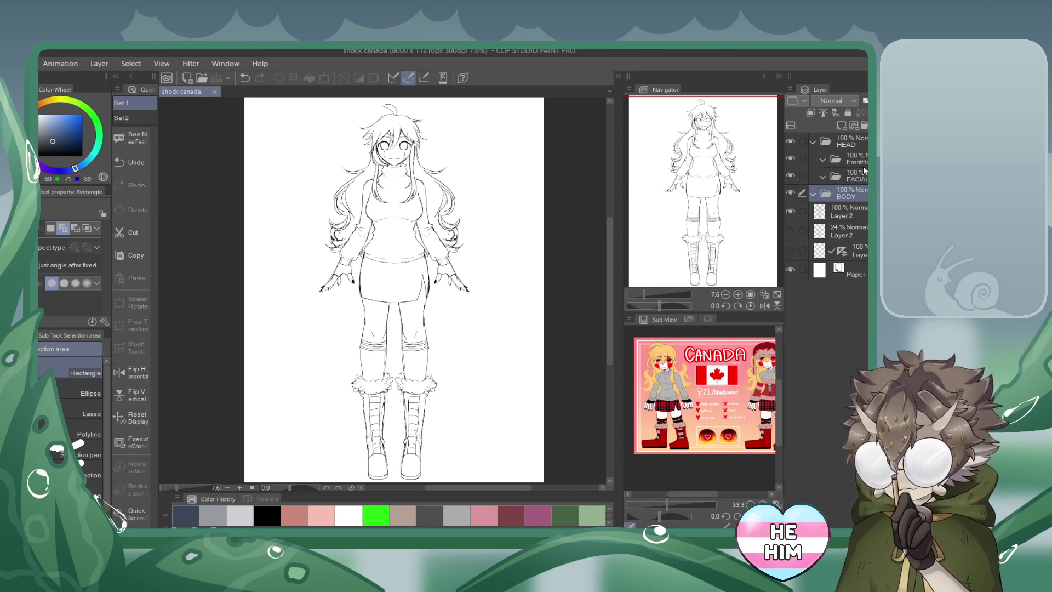
left_click(863, 125)
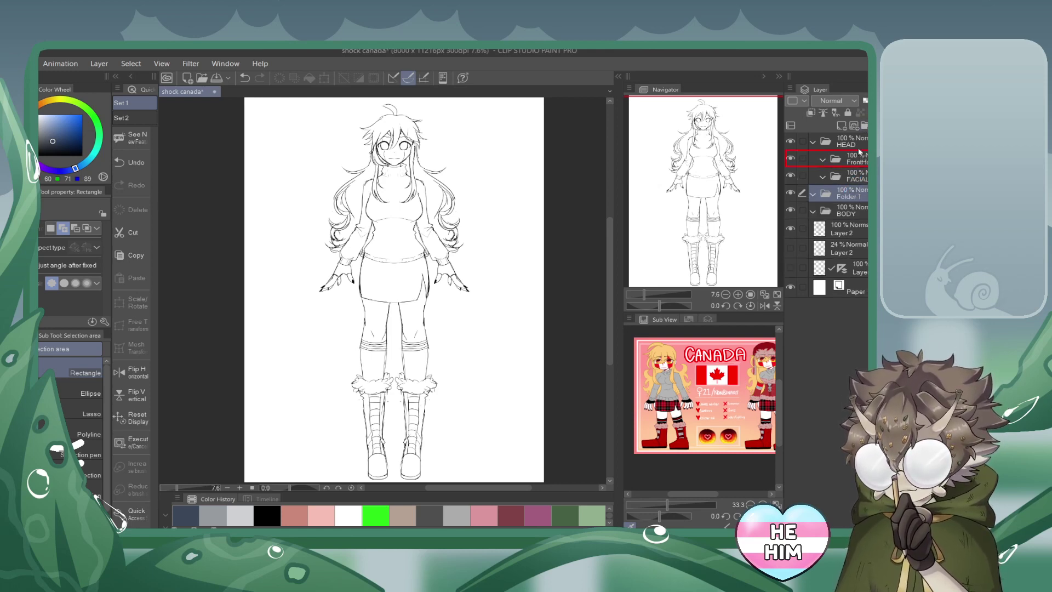
left_click_drag(859, 152, 858, 149)
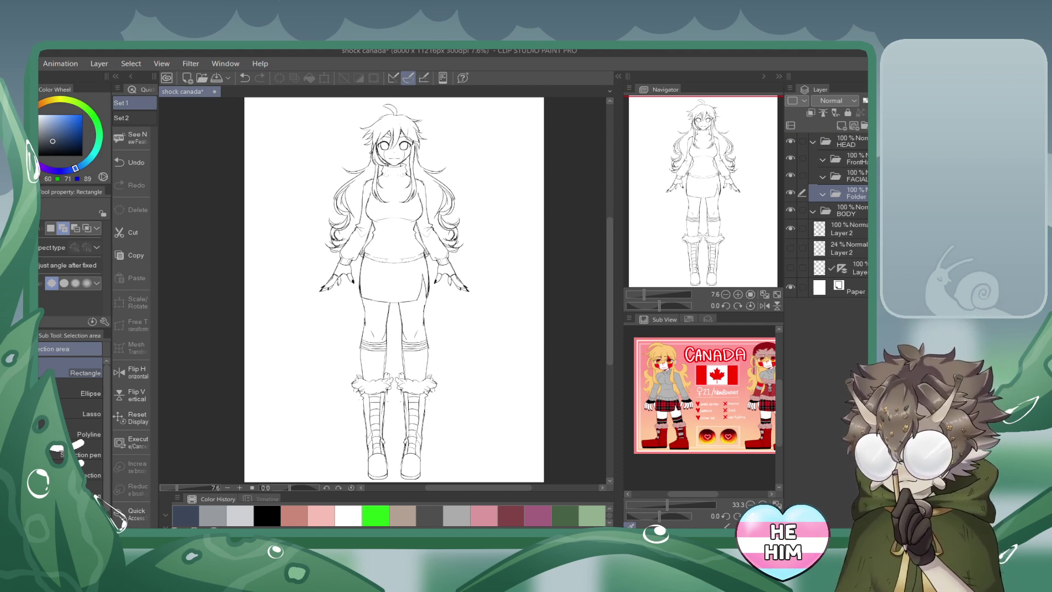
type("Face")
key("Return")
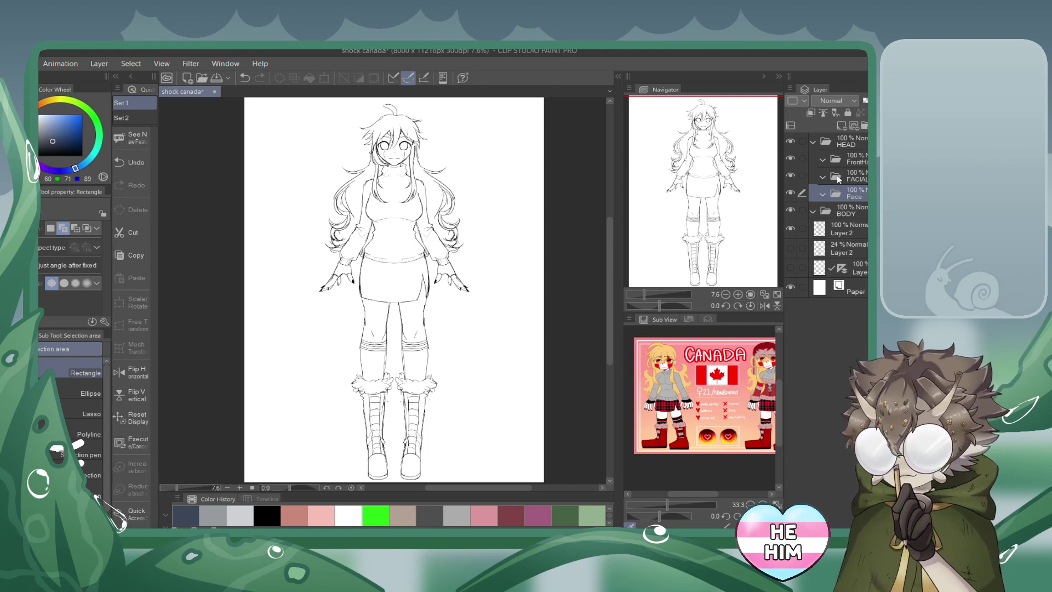
Show the symmetry ruler layer and lower the opacity of the visible line sketch layer to 17%.
left_click(849, 271)
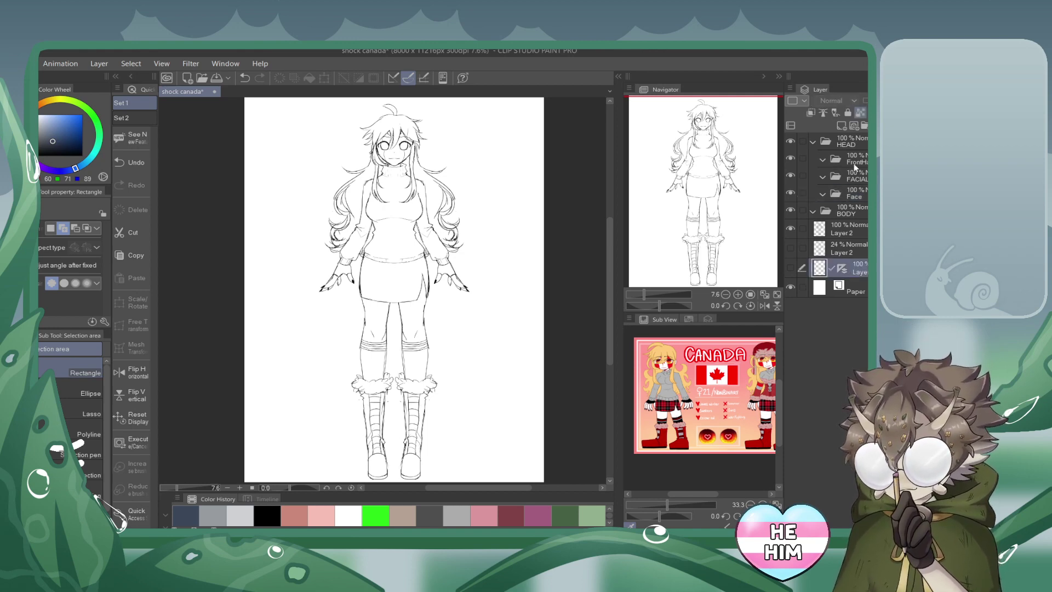
left_click(848, 230)
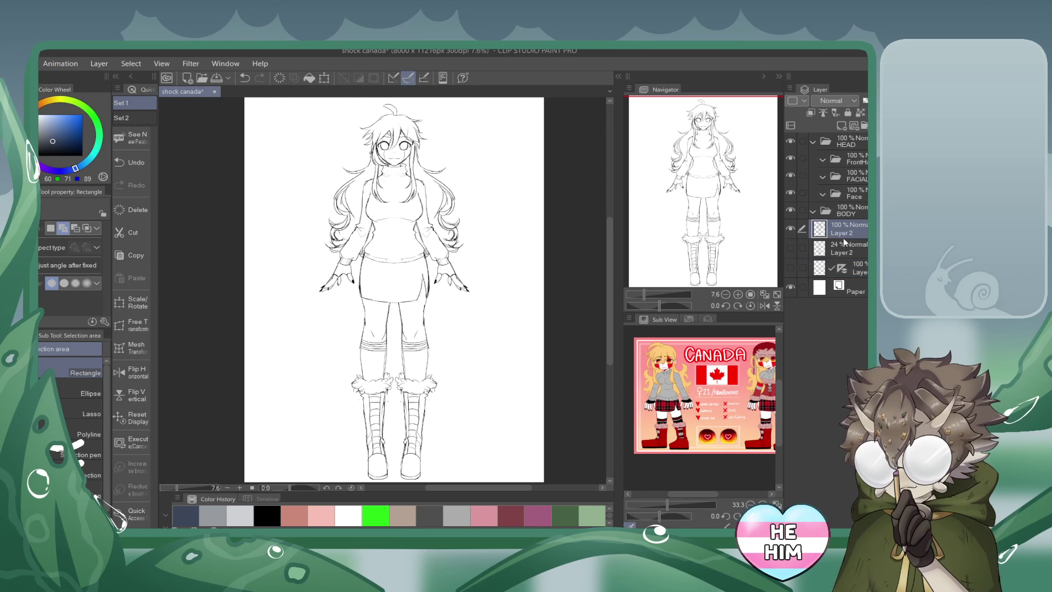
left_click(792, 267)
left_click(871, 101)
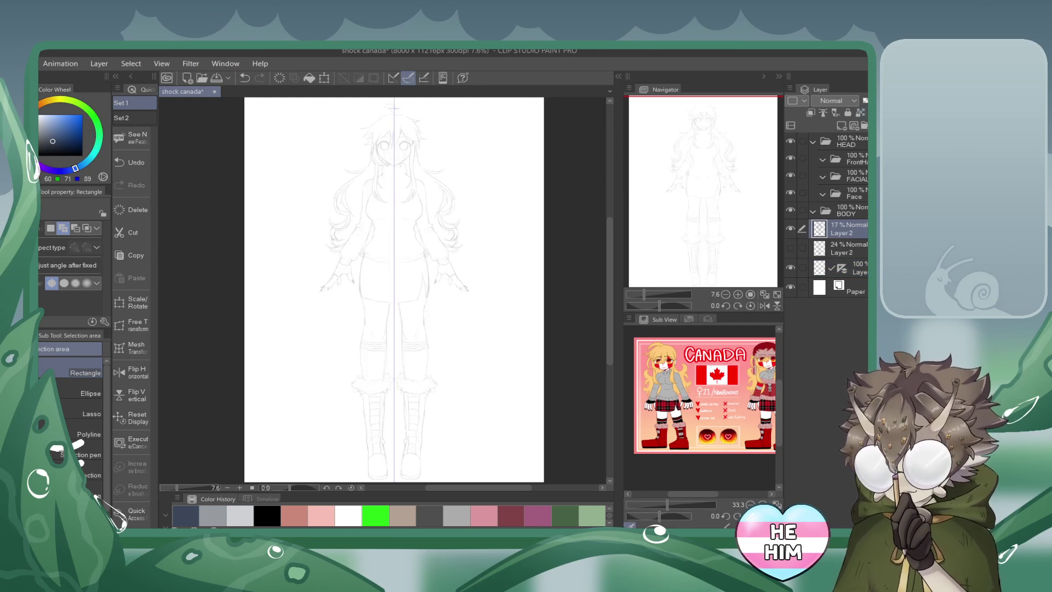
Add a vector layer inside the Face folder and set up the G-pen in black at size 11.0.
left_click(856, 195)
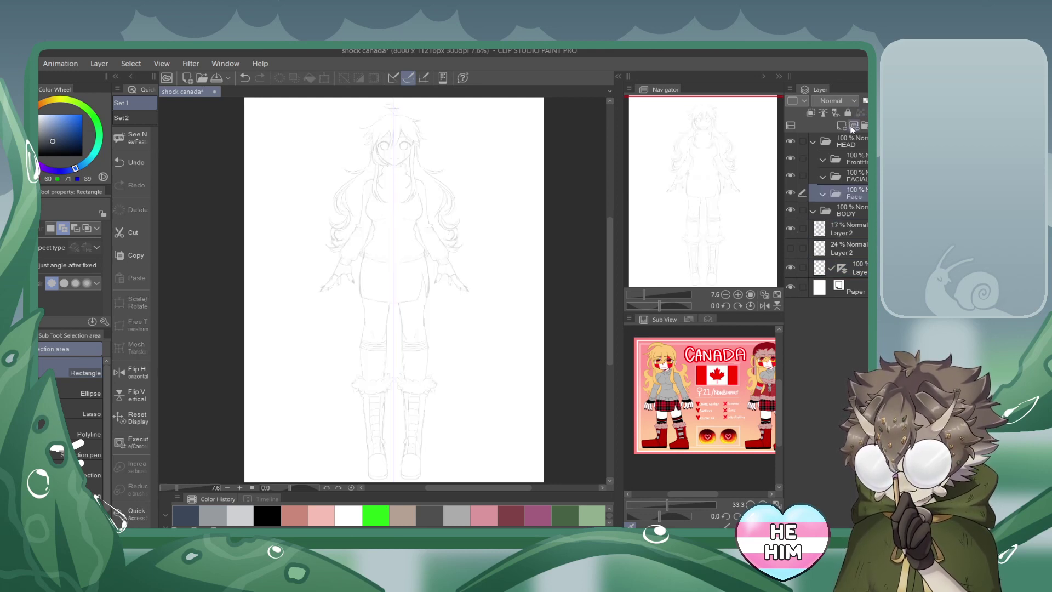
left_click(855, 126)
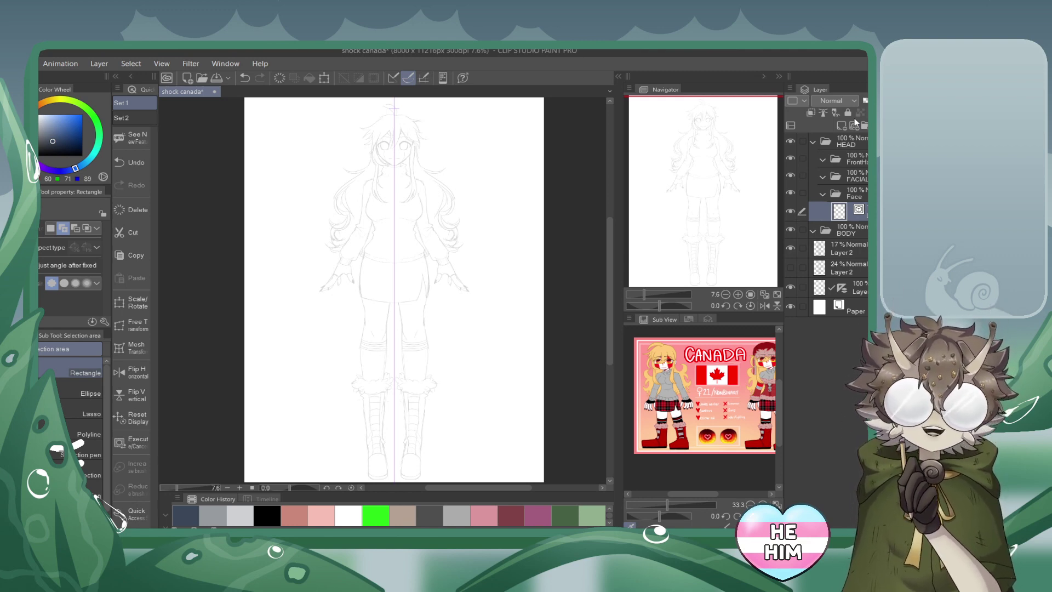
left_click(737, 294)
left_click(738, 294)
left_click(738, 294)
left_click(738, 294)
left_click(738, 294)
left_click_drag(706, 195, 709, 132)
left_click(737, 295)
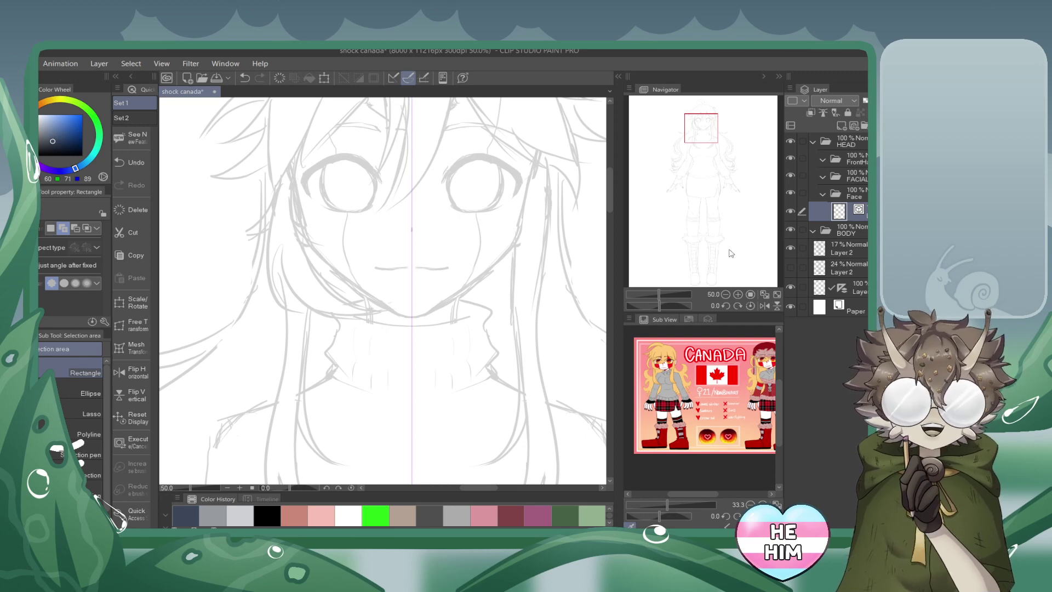
left_click_drag(57, 142, 39, 155)
key("p")
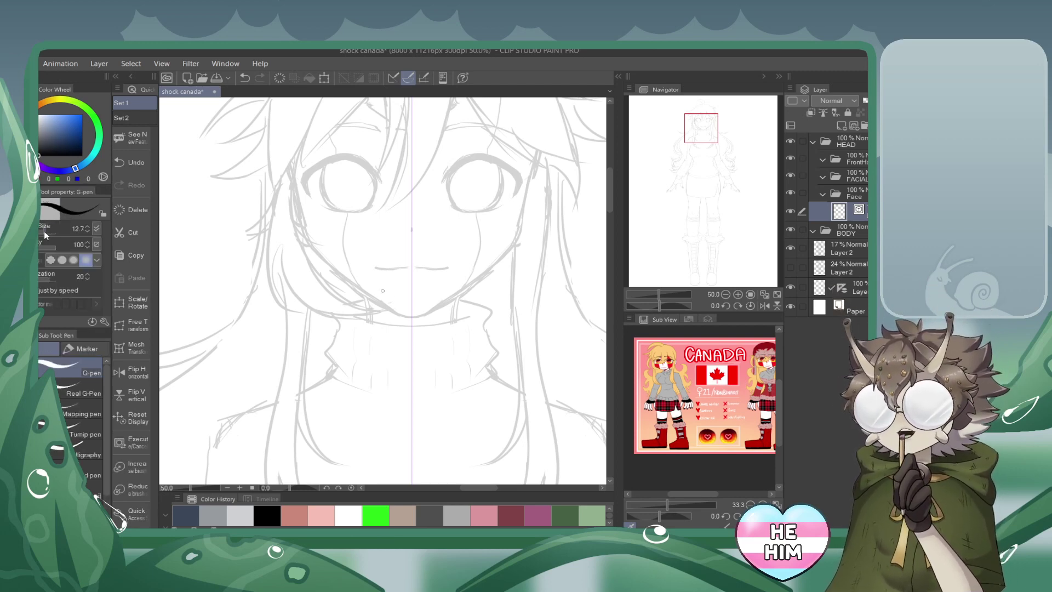
left_click(87, 231)
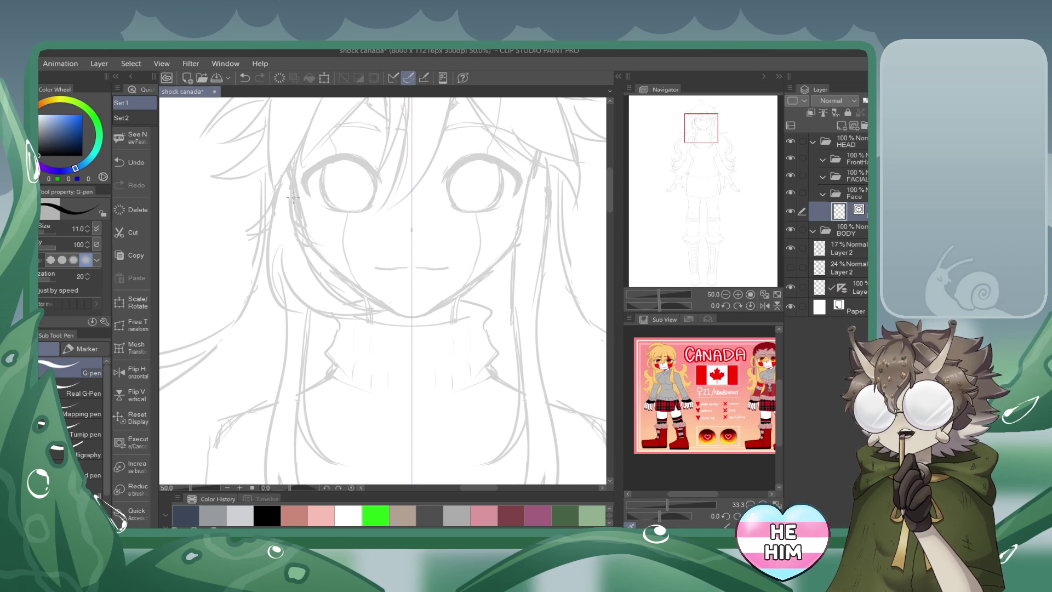
Ink the symmetrical jawline over the sketch, from beside the eyes down to the chin on the centre line.
mouse_move(289, 165)
left_mouse_down()
mouse_move(320, 258)
mouse_move(386, 303)
left_mouse_up()
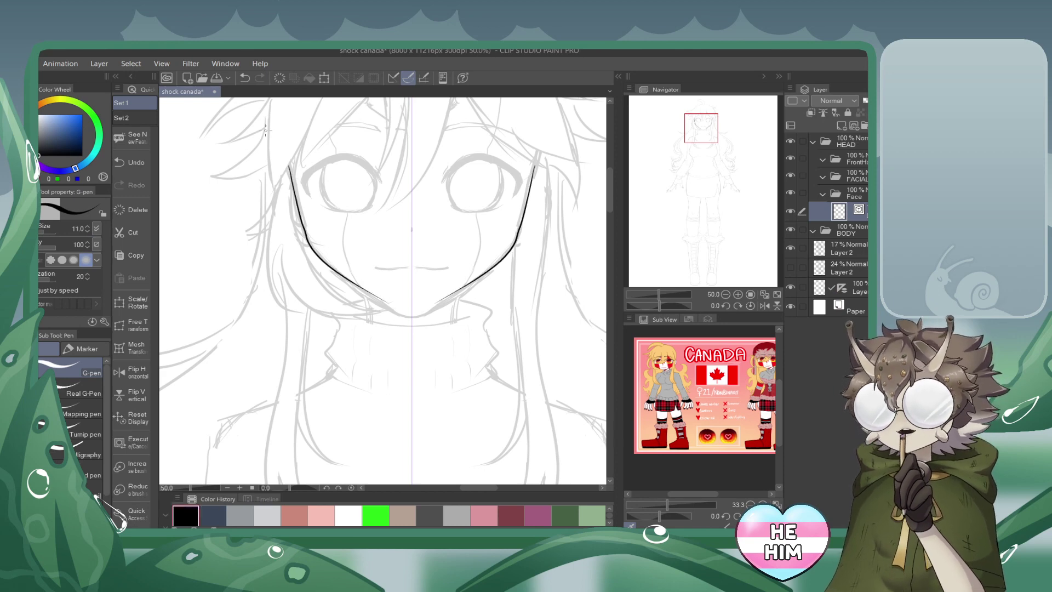
left_click(244, 77)
mouse_move(289, 145)
left_mouse_down()
mouse_move(328, 267)
mouse_move(411, 317)
left_mouse_up()
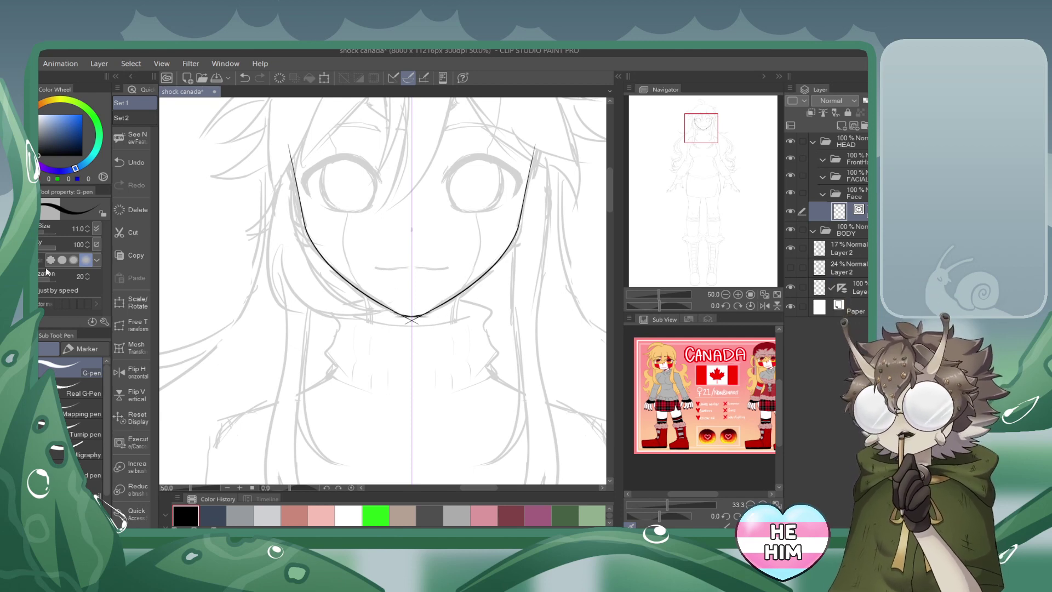
Erase the overlapping line ends below the chin with the Vector eraser.
key("e")
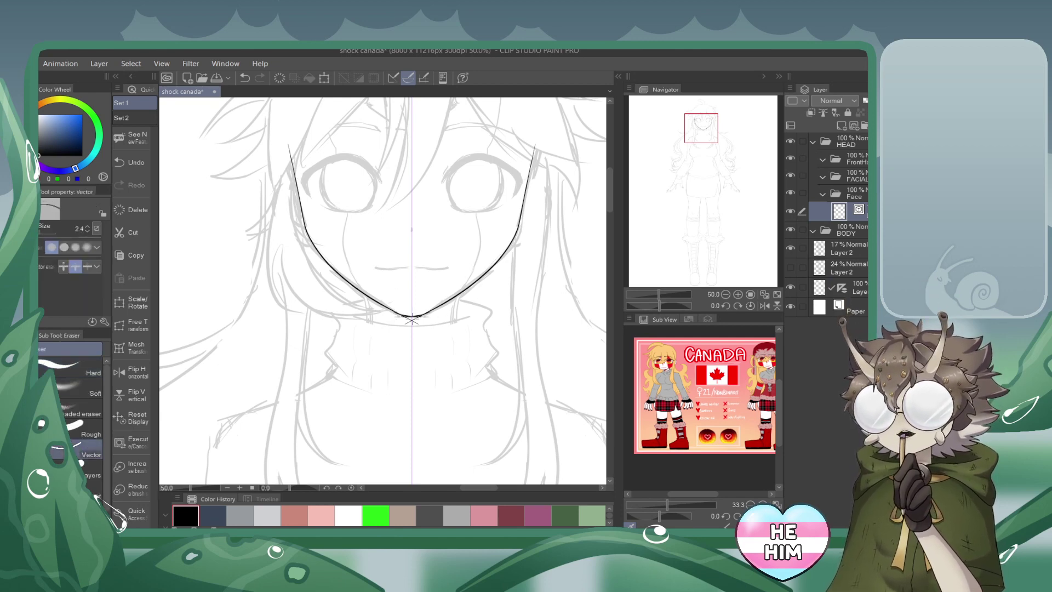
left_click(417, 321)
left_click(418, 317)
left_click(415, 322)
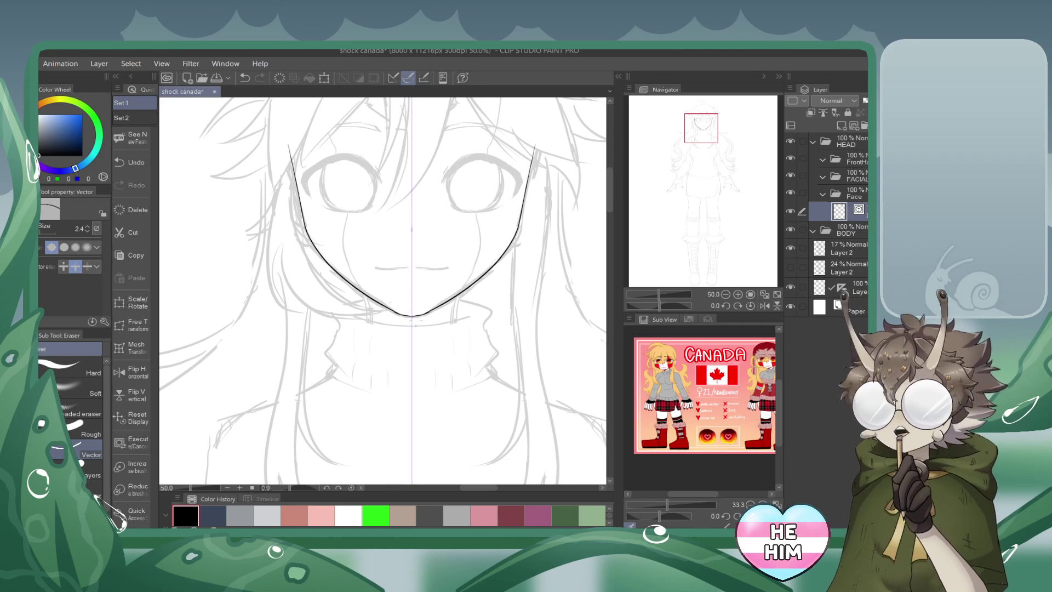
Ink the rounded top of the head with the G-pen, closing the face outline above the jawline.
left_click_drag(702, 127, 702, 117)
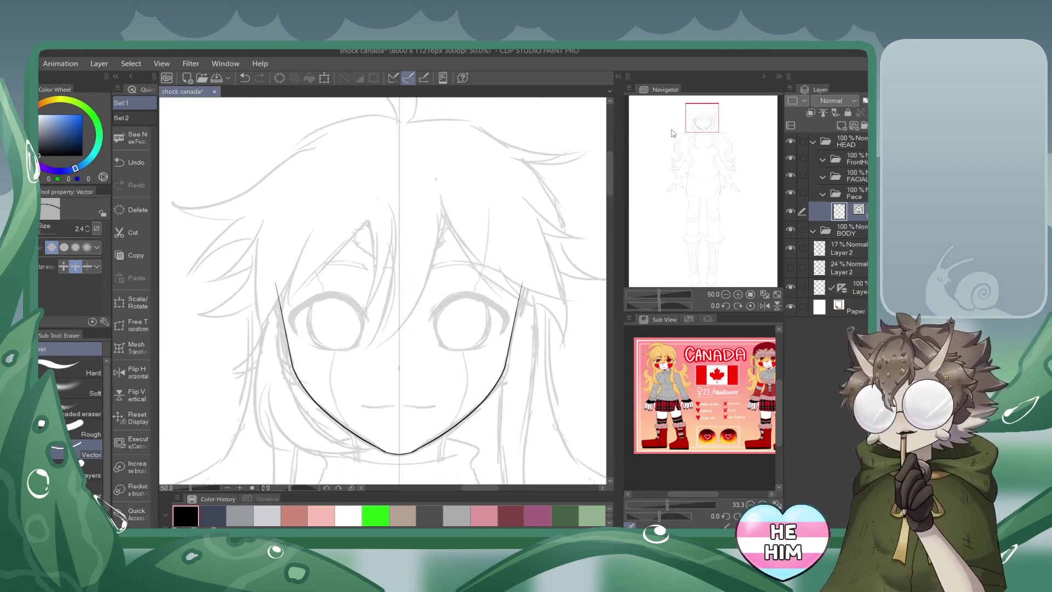
key("p")
mouse_move(275, 283)
left_mouse_down()
mouse_move(292, 213)
mouse_move(399, 167)
left_mouse_up()
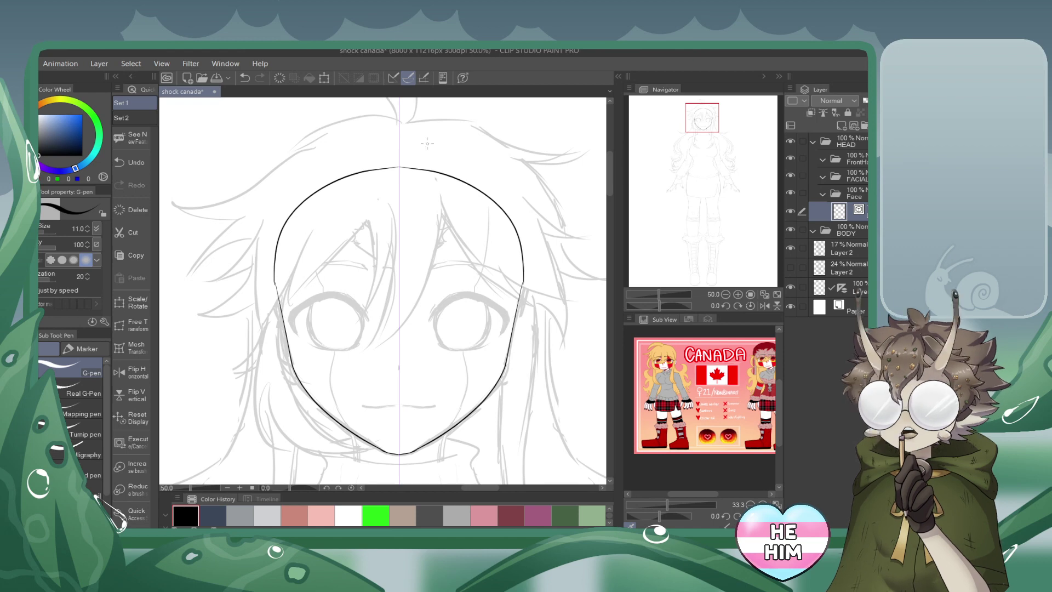
left_click(245, 78)
mouse_move(276, 289)
left_mouse_down()
mouse_move(324, 186)
mouse_move(400, 170)
left_mouse_up()
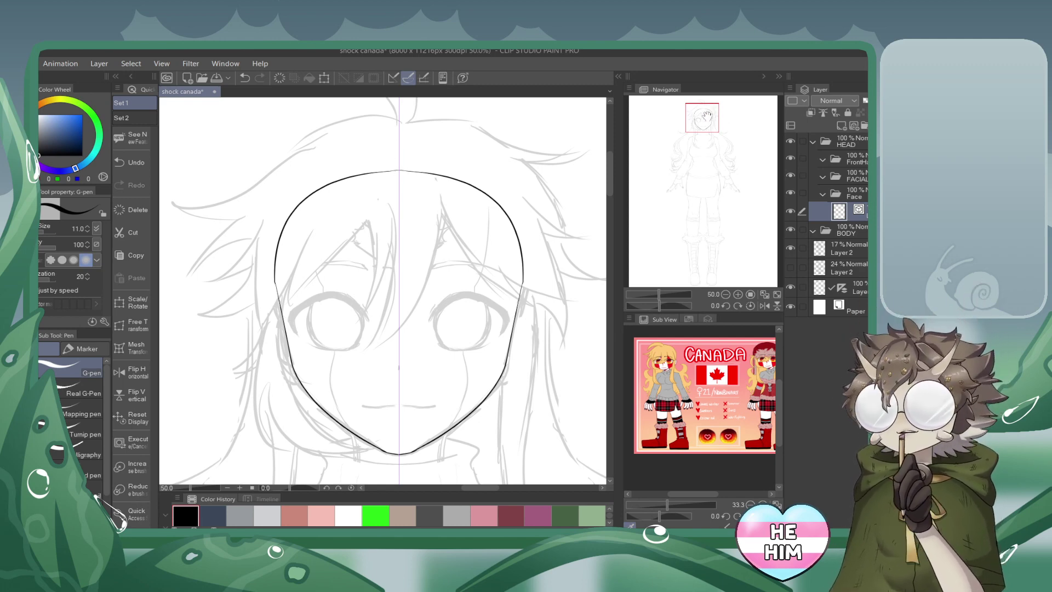
Create a folder named Ear below the Face folder inside HEAD and add a vector layer to it.
left_click_drag(707, 115, 710, 119)
left_click(823, 193)
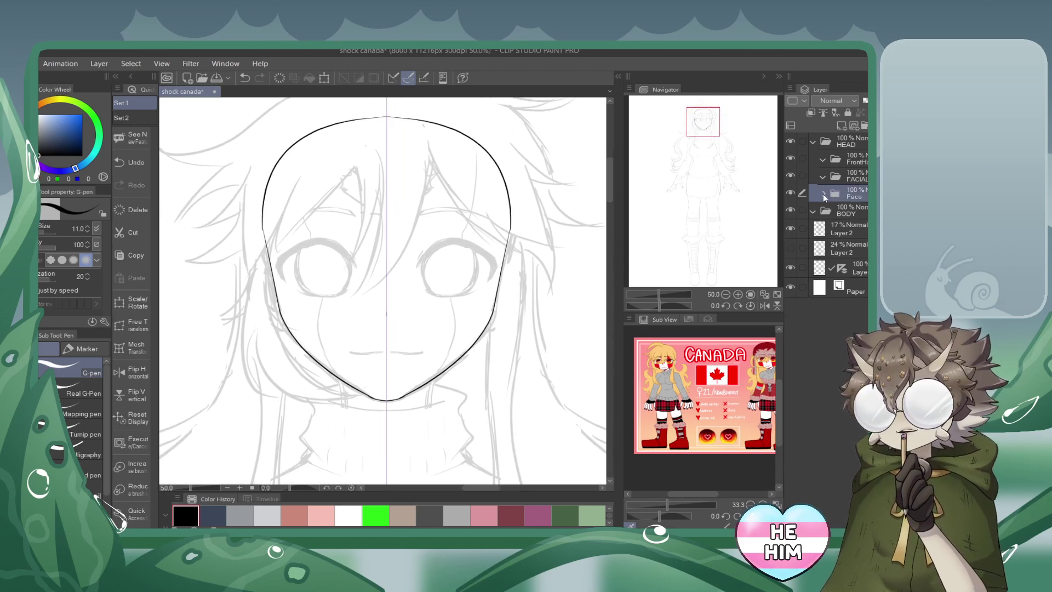
key("ctrl+g")
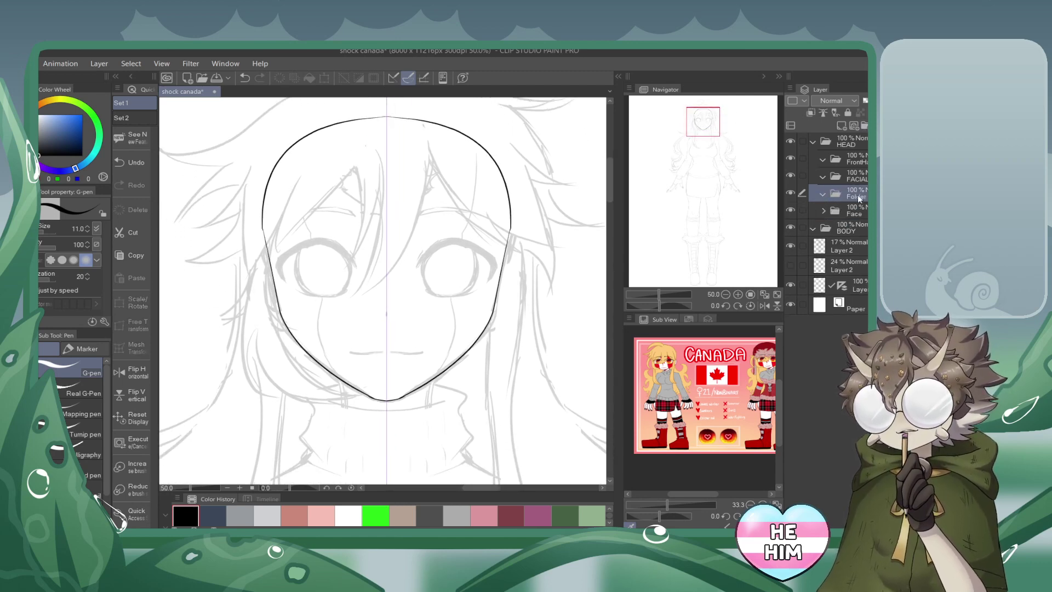
left_click_drag(859, 198, 861, 219)
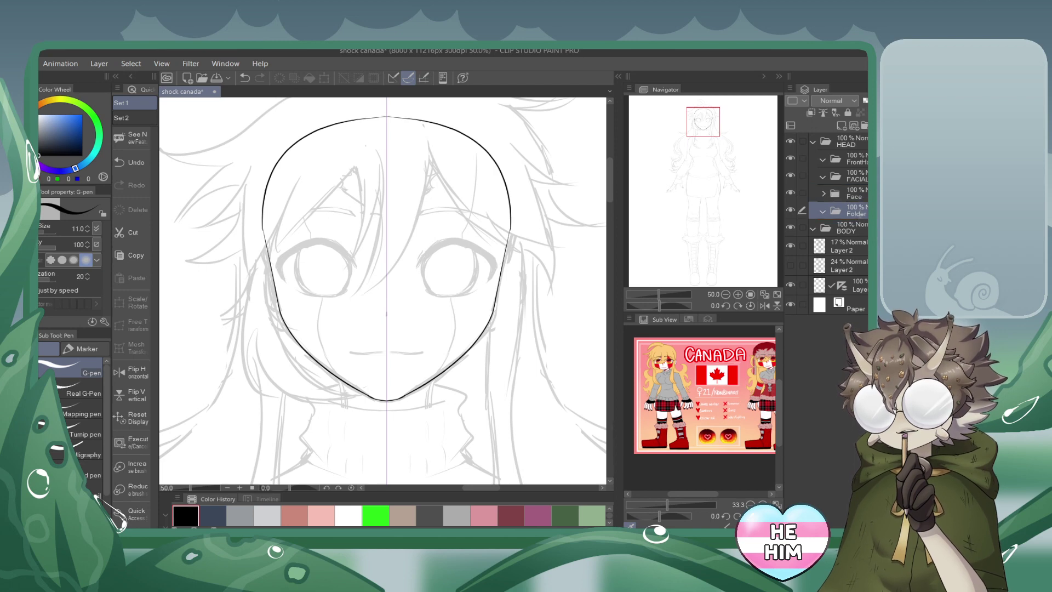
type("Ears")
key("Return")
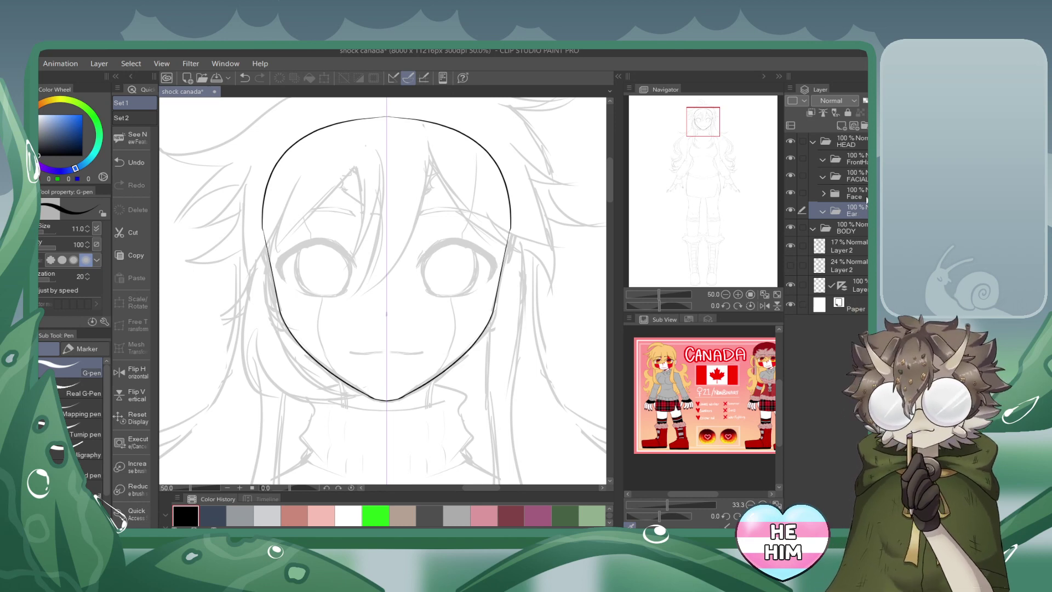
left_click(853, 125)
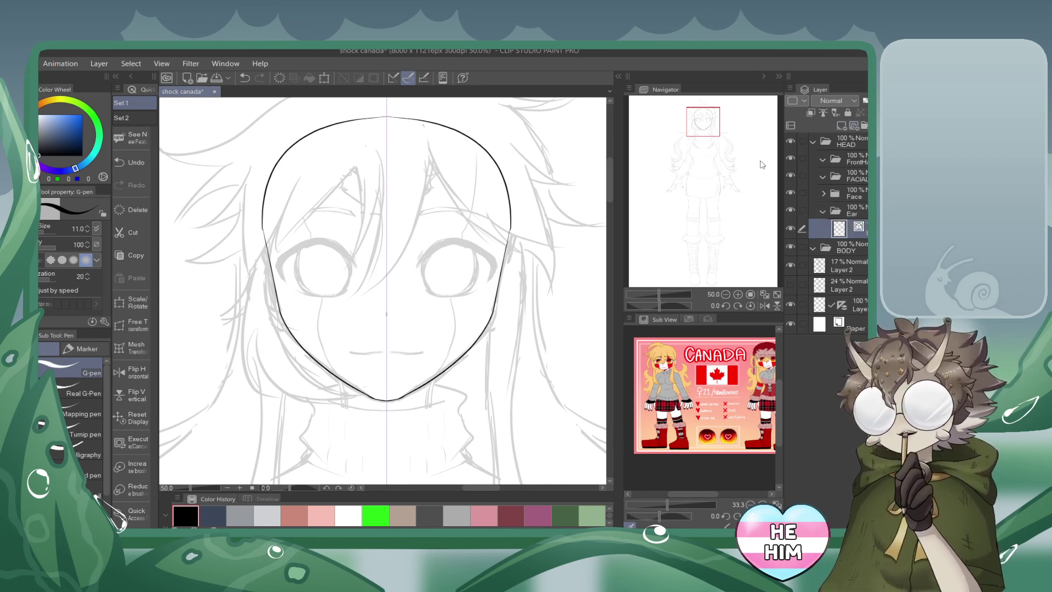
left_click(738, 294)
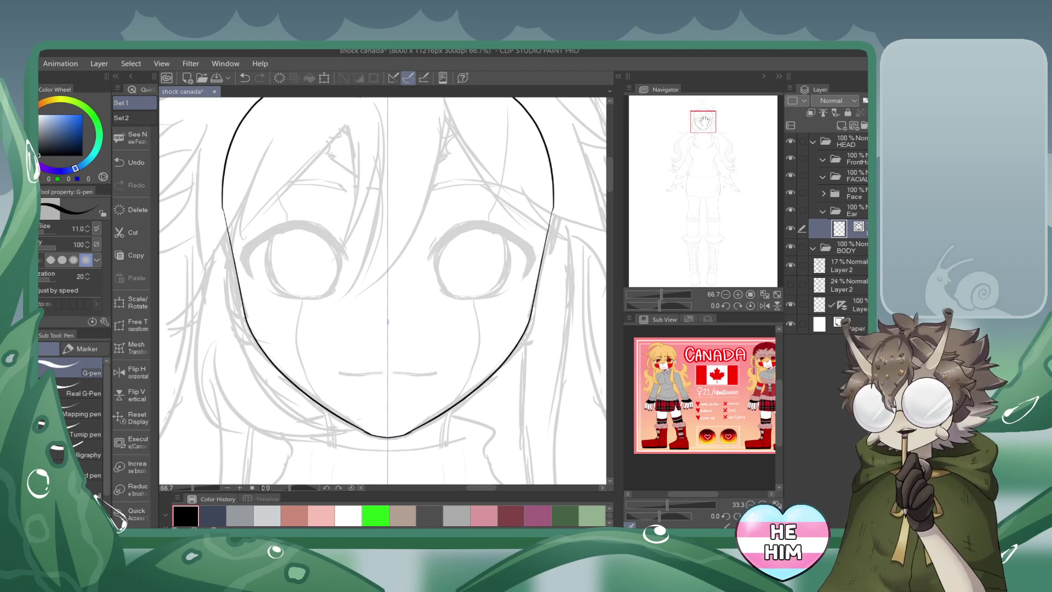
left_click_drag(704, 120, 707, 123)
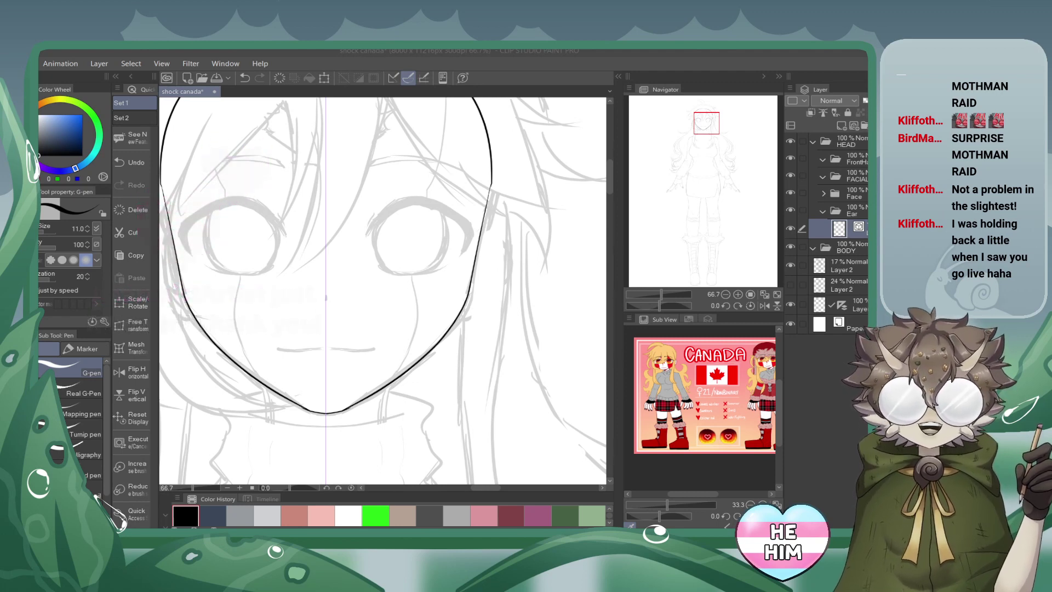
left_click_drag(705, 123, 703, 122)
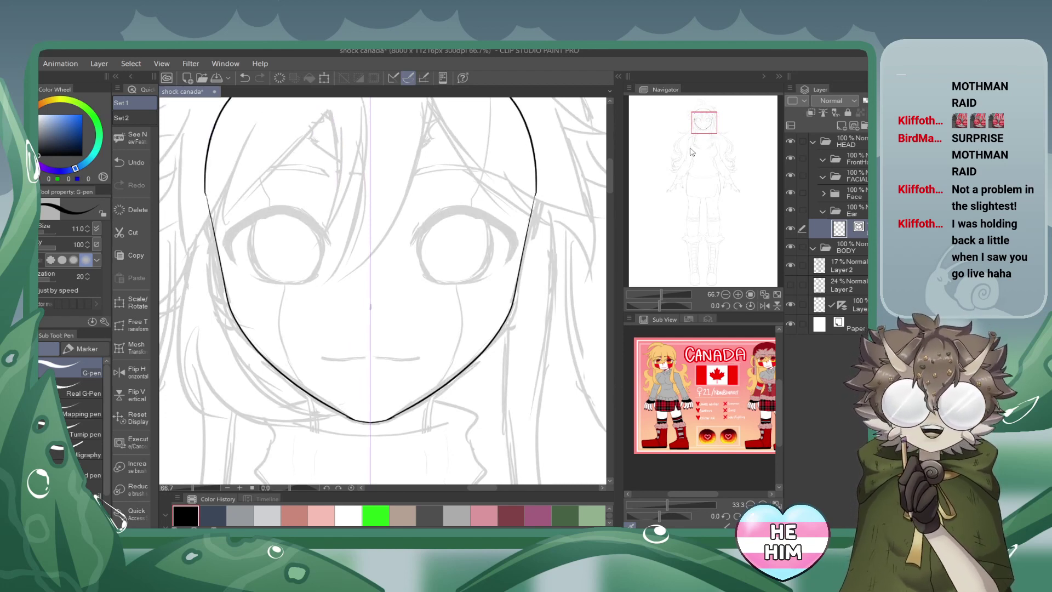
left_click_drag(705, 122, 702, 120)
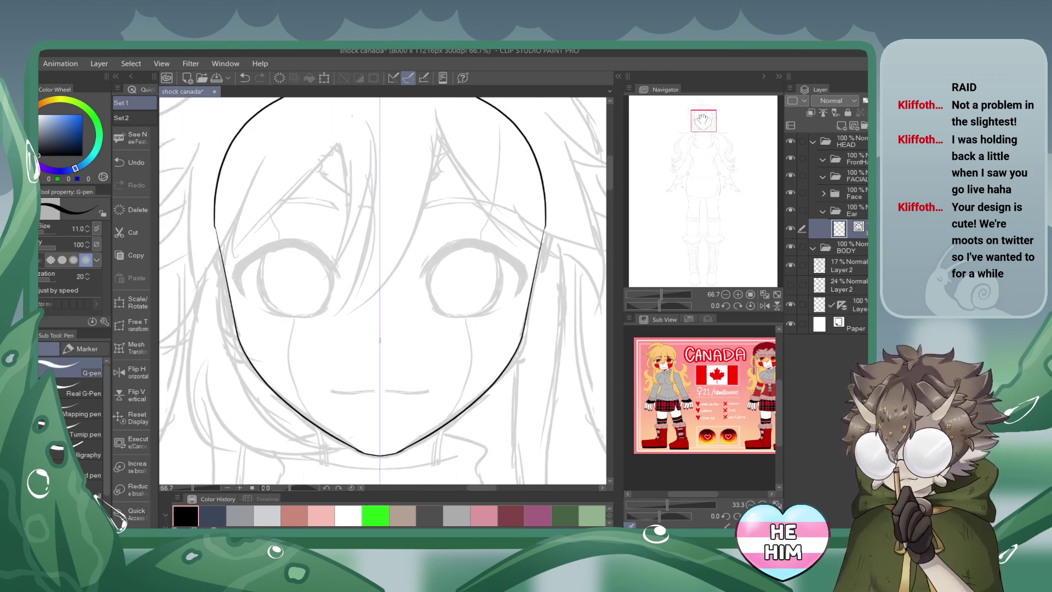
left_click(724, 294)
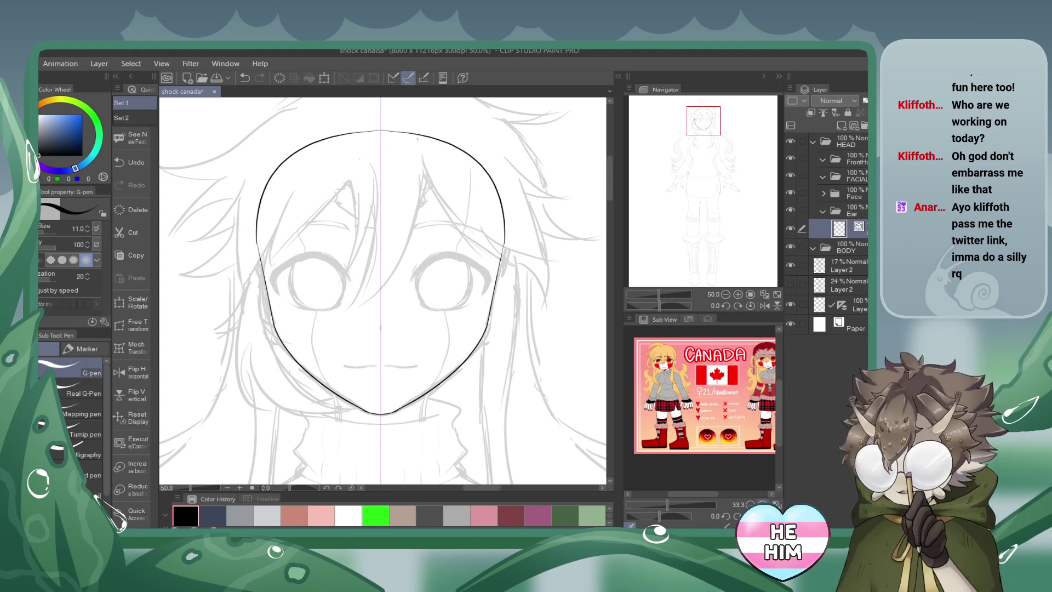
Enlarge the character reference and examine the blonde character's head and upper body.
scroll(718, 396, "up", 4)
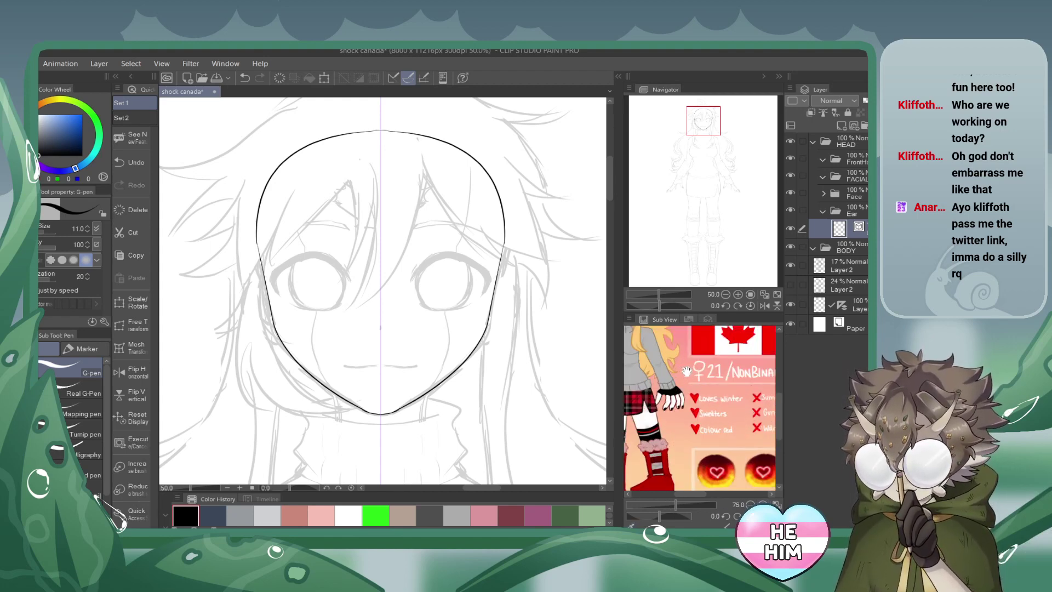
left_click_drag(687, 373, 753, 452)
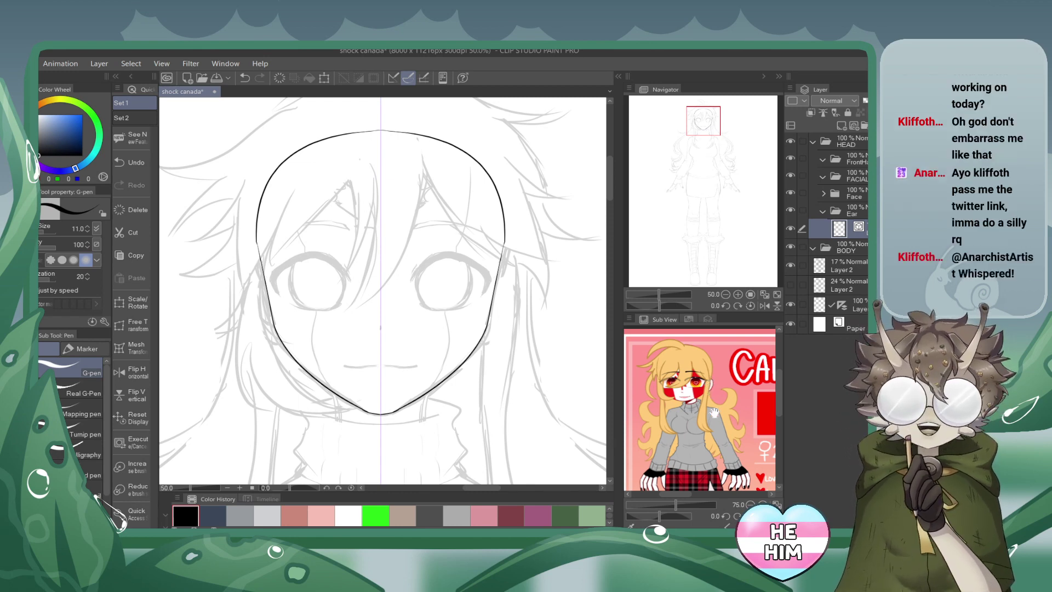
mouse_move(709, 392)
left_mouse_down()
mouse_move(705, 403)
mouse_move(715, 380)
left_mouse_up()
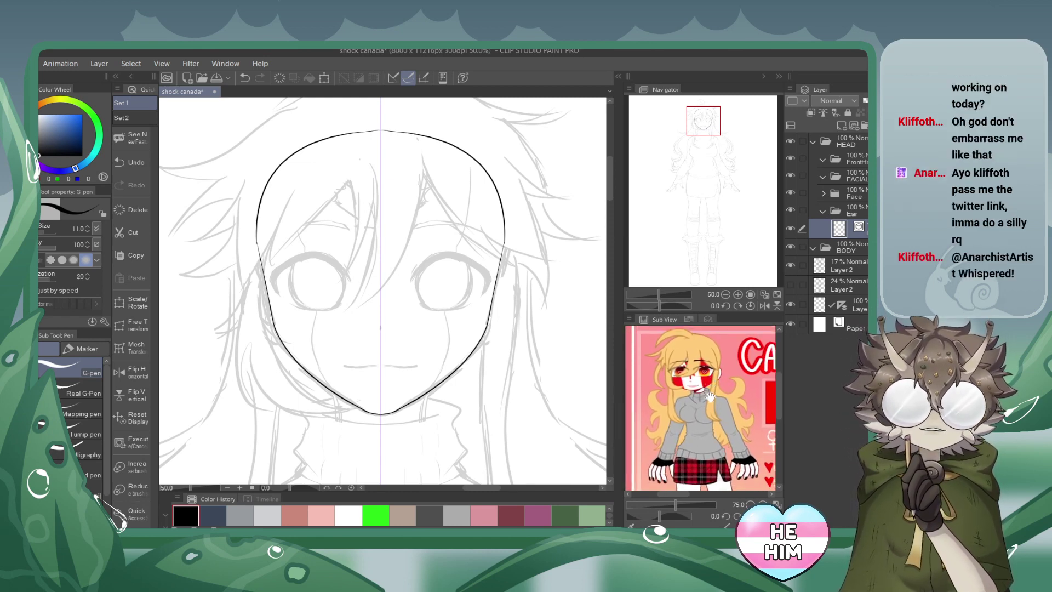
Show more of the Canada reference sheet and examine the character sketch from the head out to the full figure.
left_click_drag(708, 387, 753, 403)
left_click(750, 504)
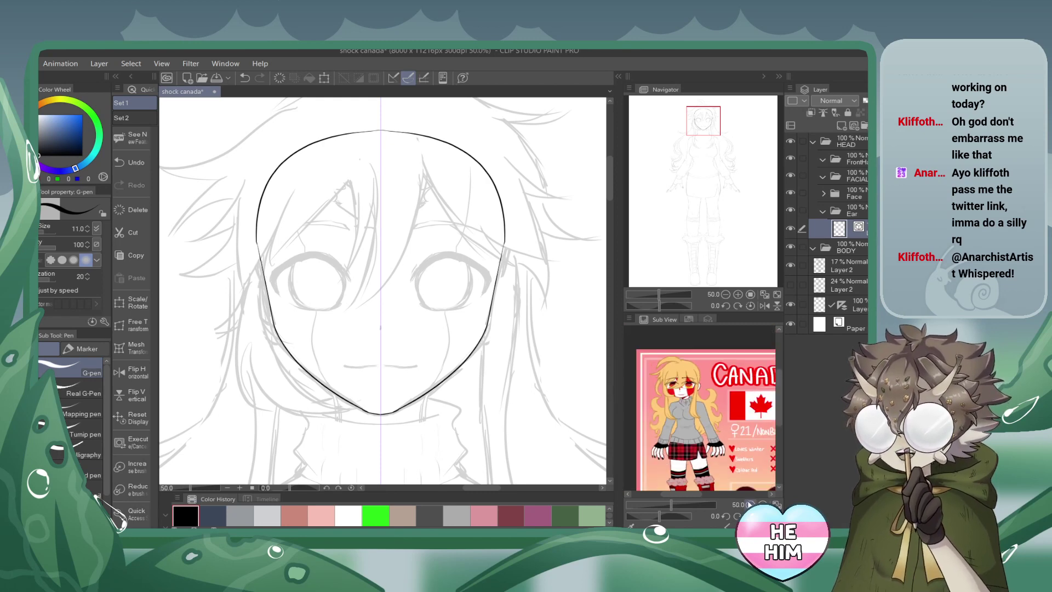
left_click(725, 295)
left_click(725, 294)
left_click(726, 294)
left_click_drag(712, 165, 705, 96)
left_click(738, 294)
left_click(737, 295)
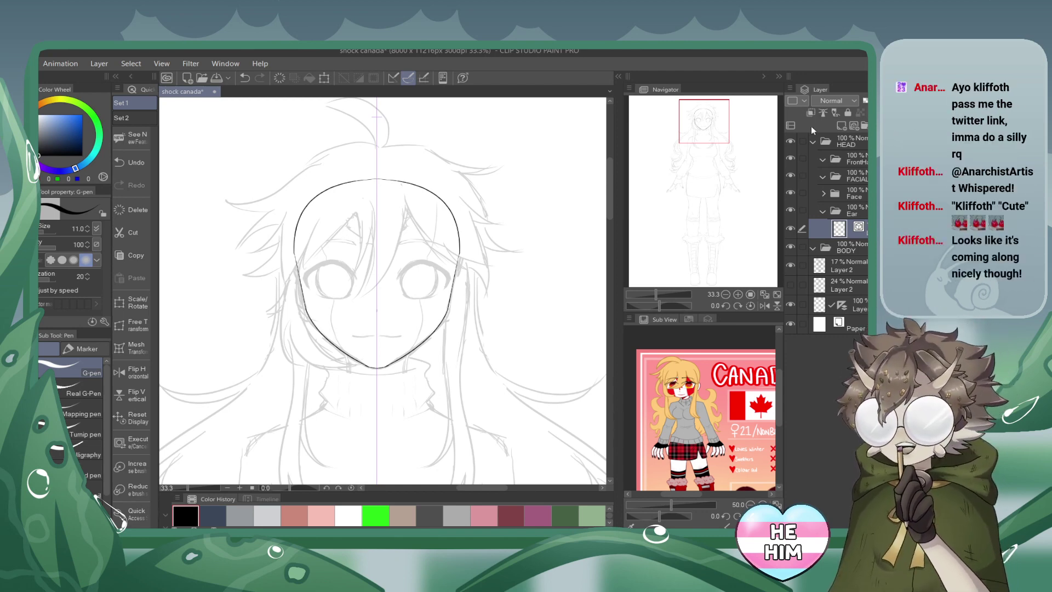
left_click_drag(712, 107, 727, 258)
left_click(725, 294)
left_click(725, 295)
left_click(725, 294)
left_click(725, 295)
left_click(725, 294)
Raise the opacity of the upper Layer 2 sketch layer to 100% and examine the figure's head and upper body.
left_click(832, 282)
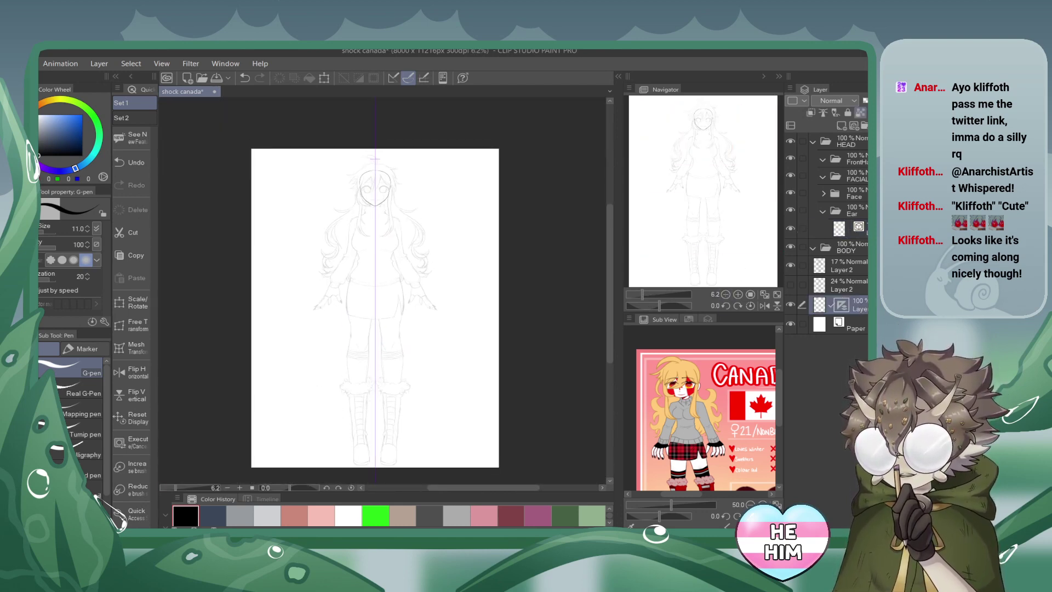
left_click(850, 267)
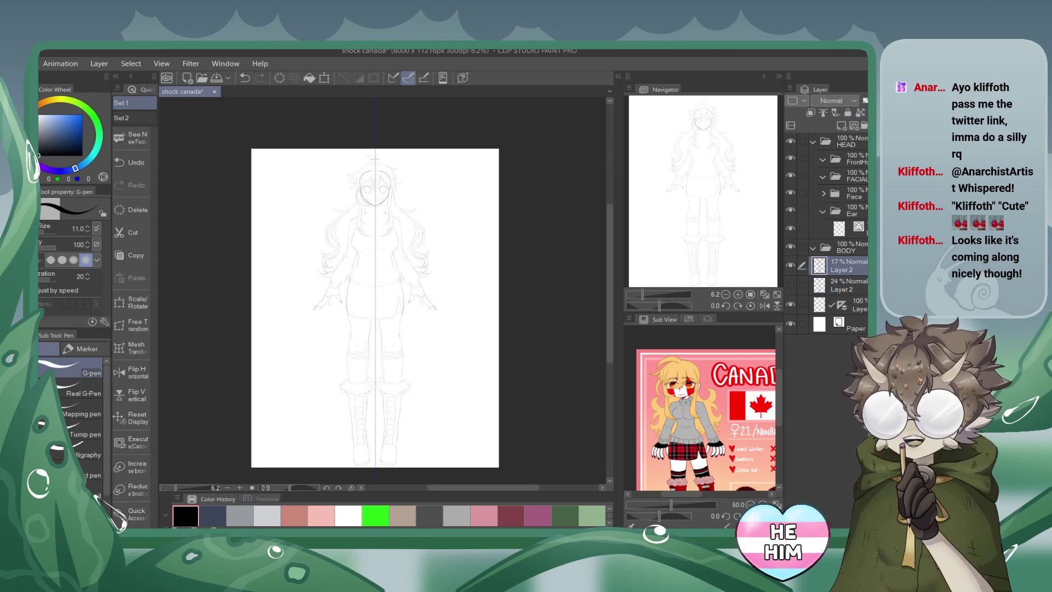
left_click_drag(871, 101, 910, 100)
left_click(737, 295)
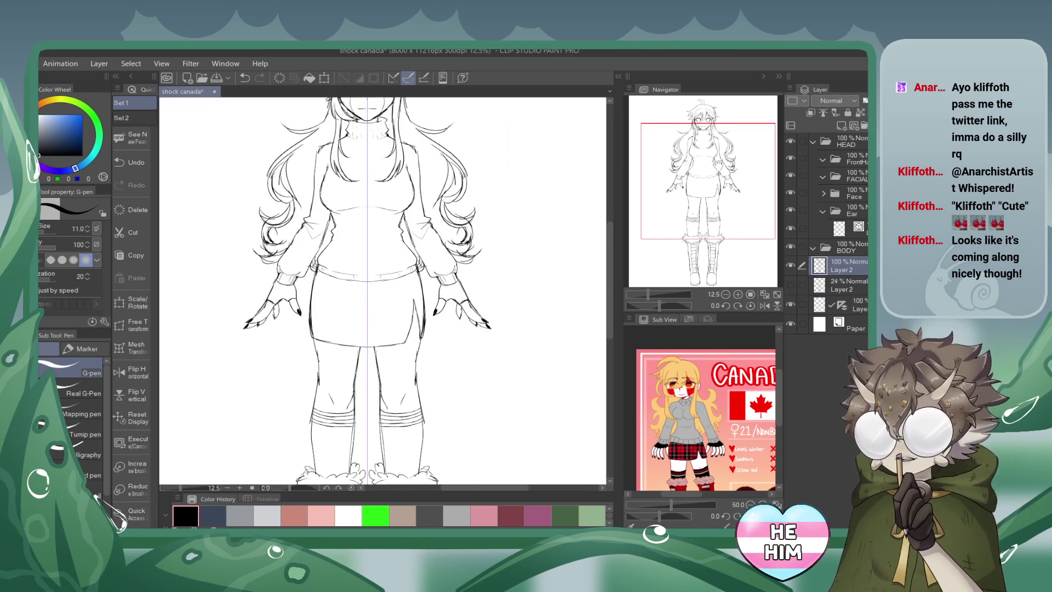
left_click_drag(719, 165, 708, 145)
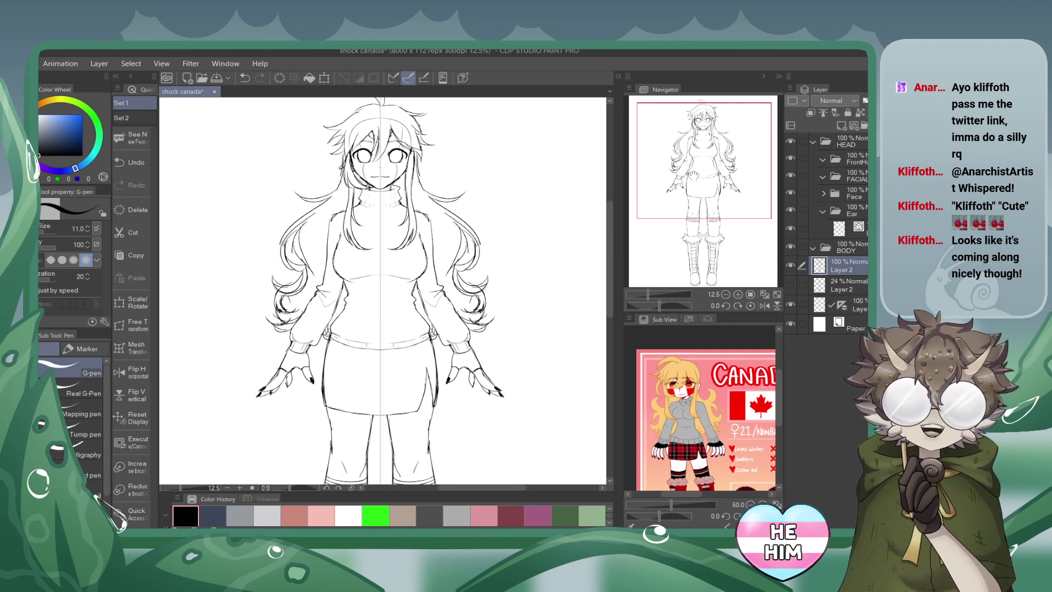
left_click_drag(712, 159, 711, 155)
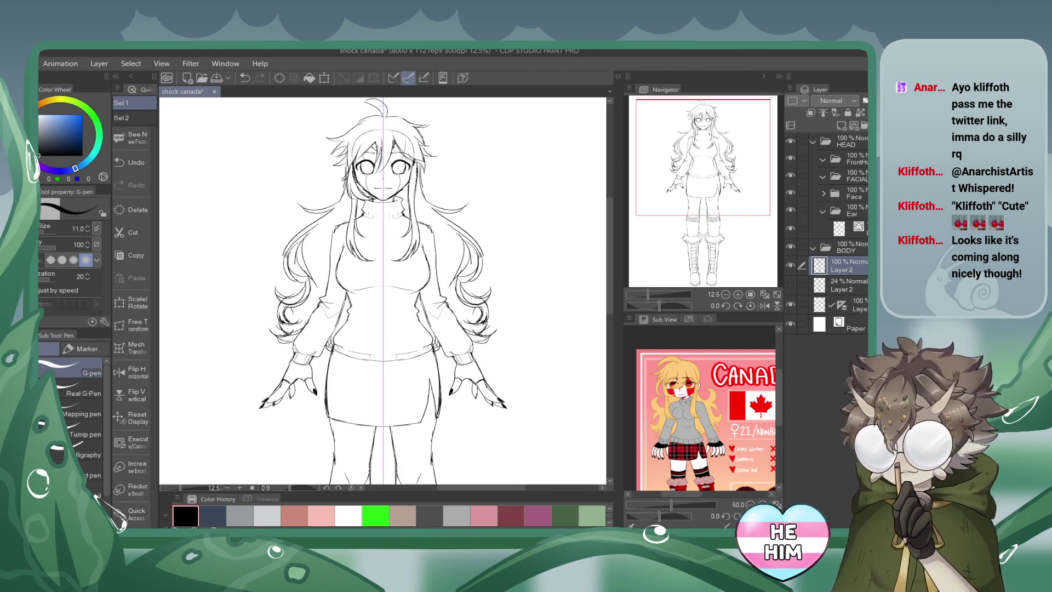
Ink the mirrored outer ear outlines beside the face at eye level with the G-pen, on the Ear folder's vector layer.
left_click(861, 229)
left_click(737, 294)
left_click(738, 294)
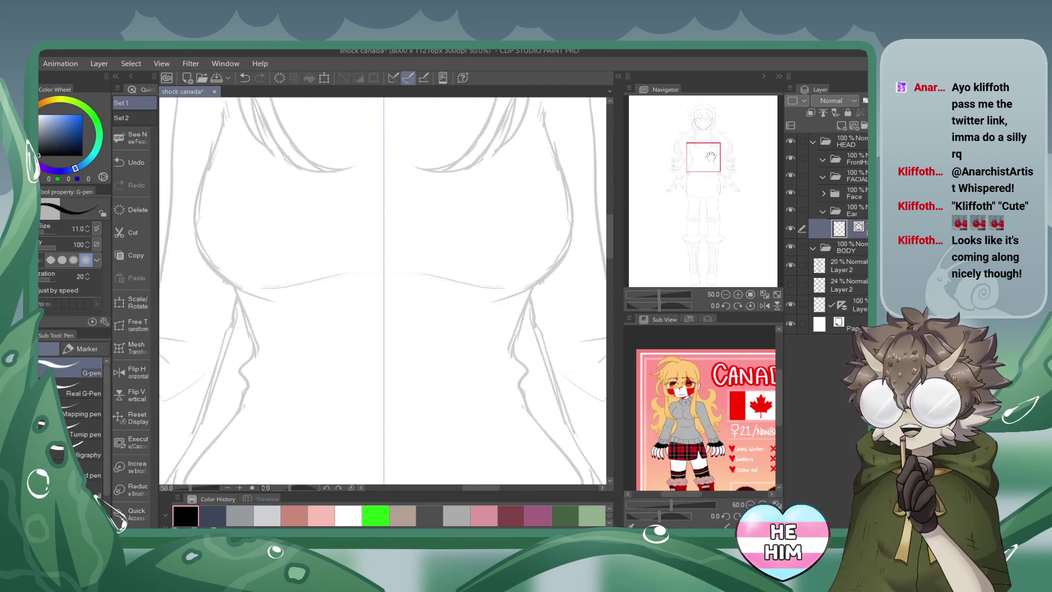
left_click_drag(705, 153, 703, 122)
left_click(738, 294)
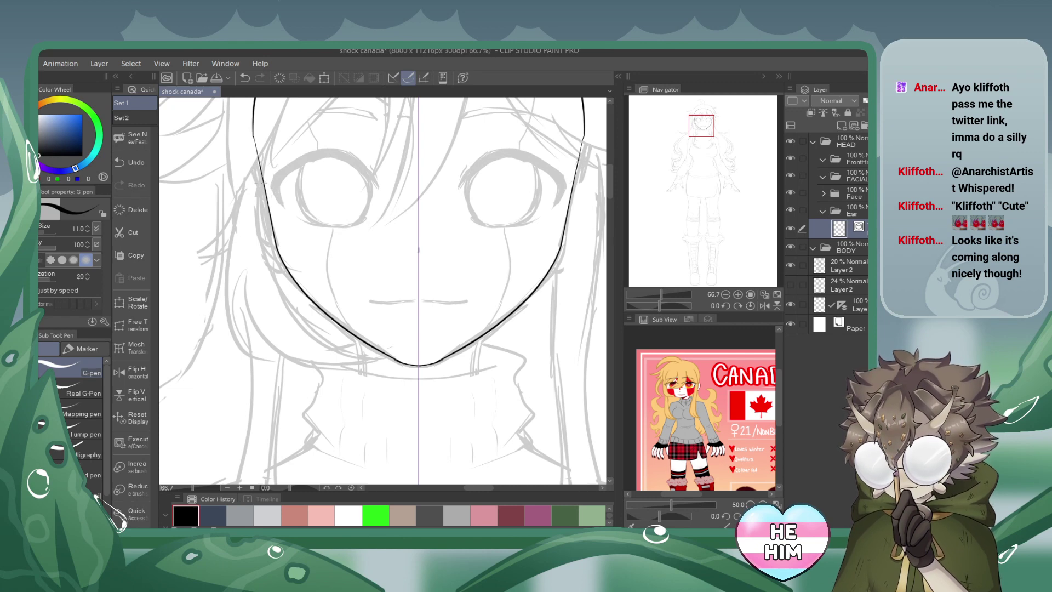
mouse_move(271, 190)
left_mouse_down()
mouse_move(250, 187)
mouse_move(246, 209)
mouse_move(260, 250)
mouse_move(296, 265)
left_mouse_up()
left_click(245, 78)
mouse_move(282, 198)
left_mouse_down()
mouse_move(243, 197)
mouse_move(283, 269)
mouse_move(301, 252)
mouse_move(279, 196)
left_mouse_up()
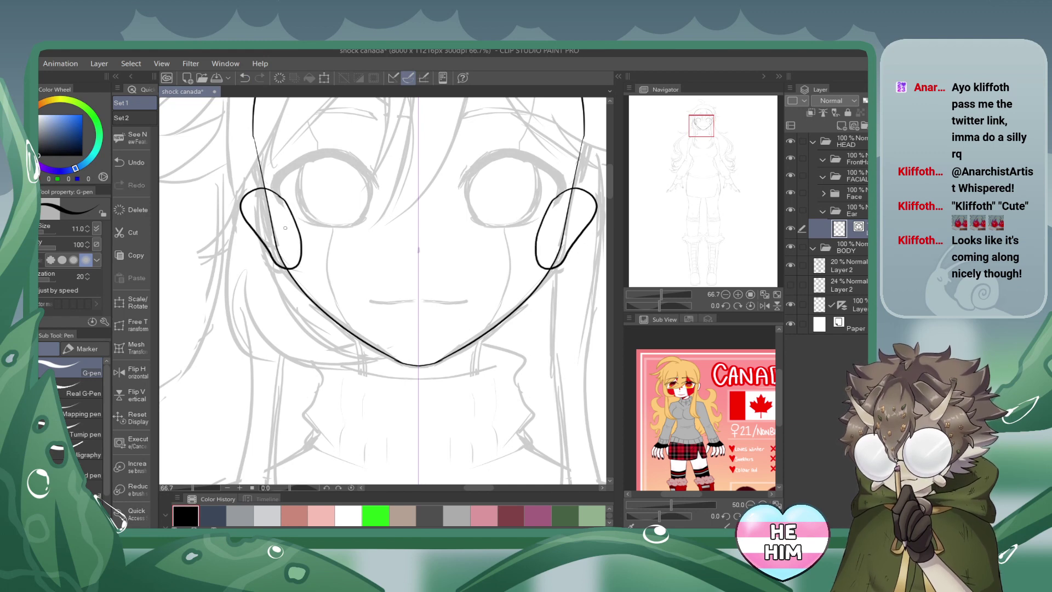
Ink the inner fold line of both ears, and collapse and hide the Ear folder.
mouse_move(298, 252)
left_mouse_down()
mouse_move(274, 241)
mouse_move(250, 207)
mouse_move(257, 200)
left_mouse_up()
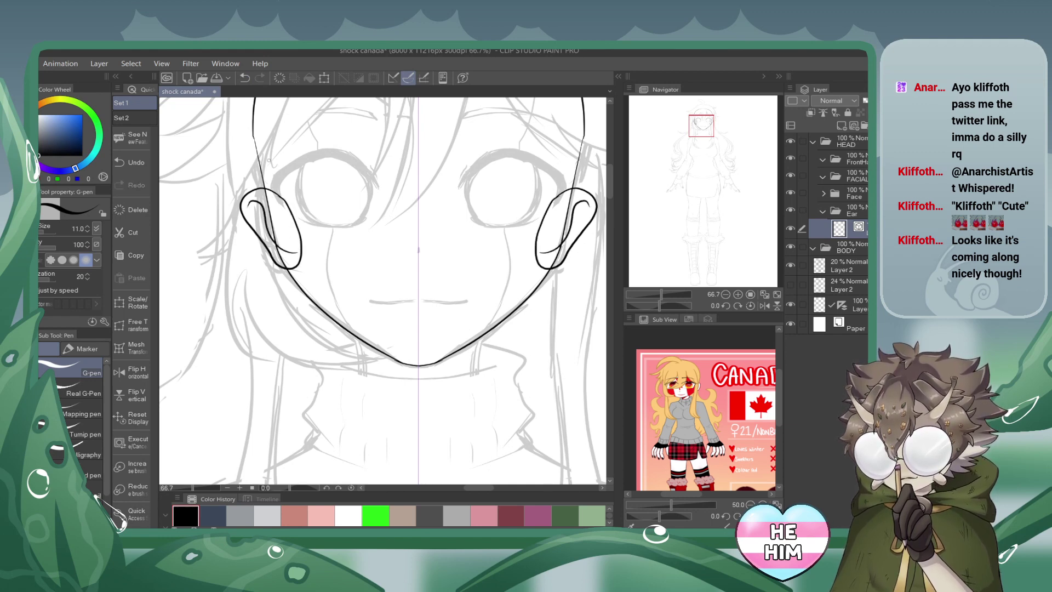
left_click(245, 77)
mouse_move(295, 253)
left_mouse_down()
mouse_move(271, 239)
mouse_move(257, 205)
left_mouse_up()
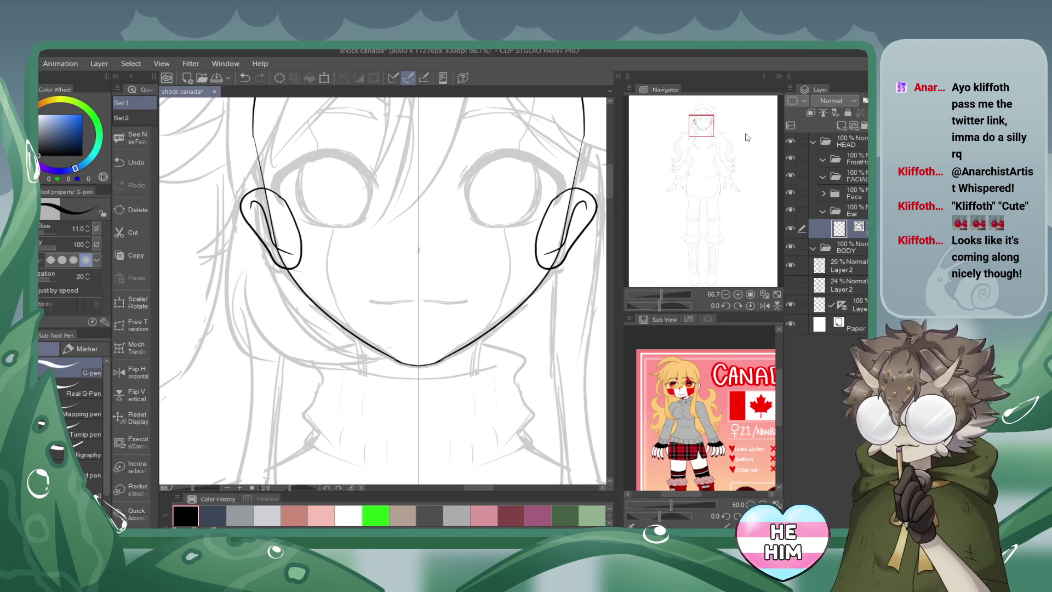
left_click(823, 211)
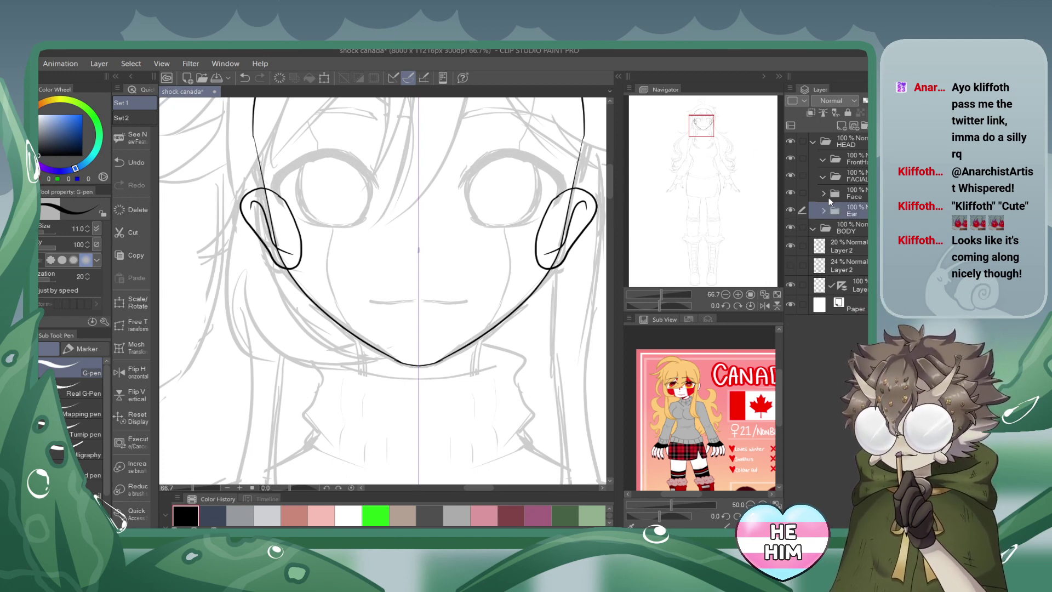
left_click(789, 210)
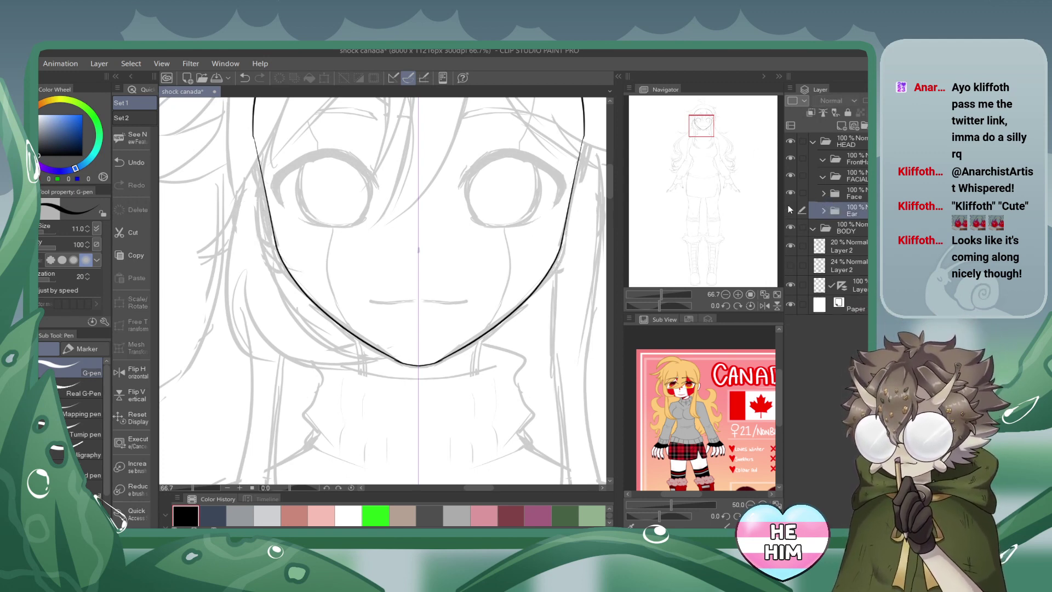
Create separate folders for the eyes, nose, mouth and brows inside the FACIAL folder and save the file.
left_click(858, 180)
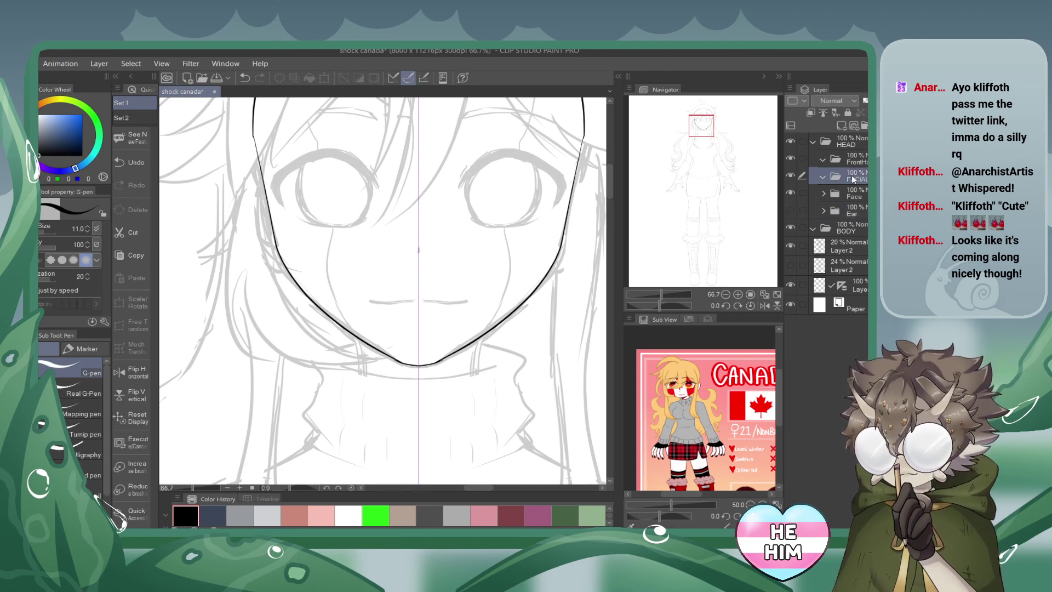
left_click(864, 125)
left_click_drag(849, 176, 849, 199)
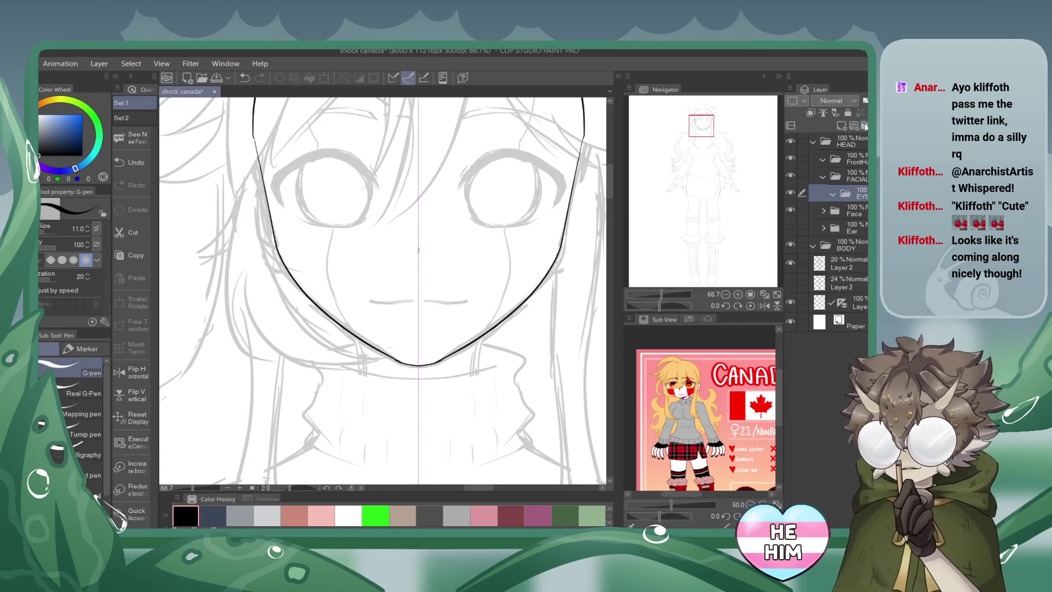
left_click(864, 125)
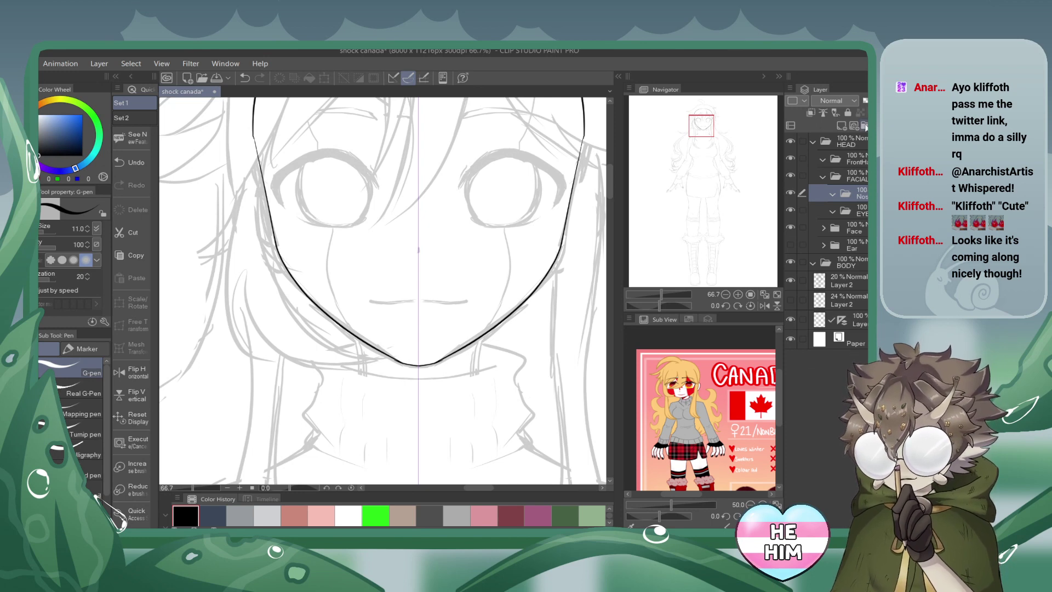
left_click(864, 126)
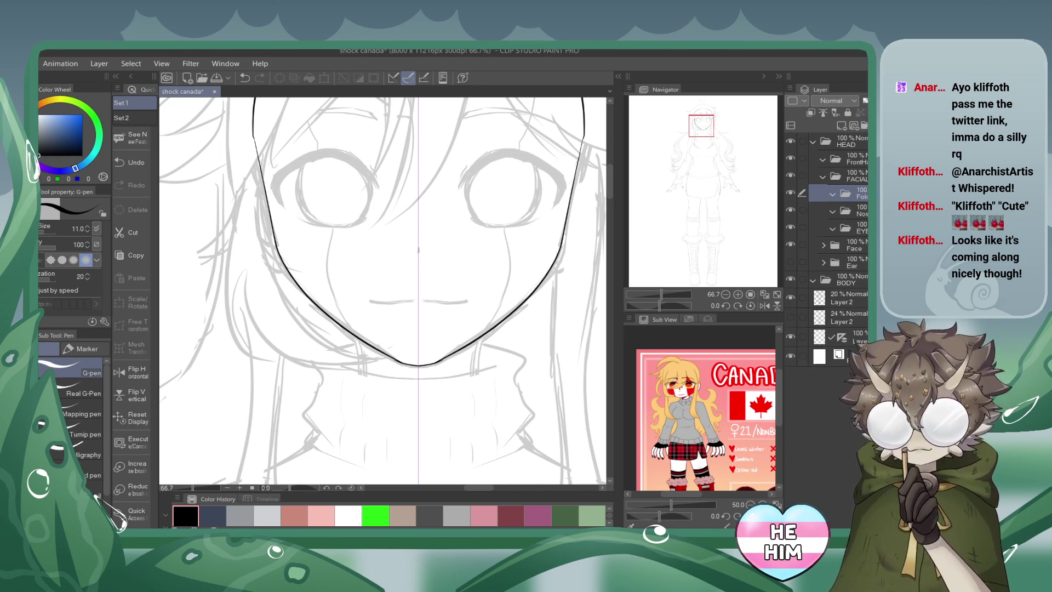
type("MOU")
key("Return")
left_click(863, 126)
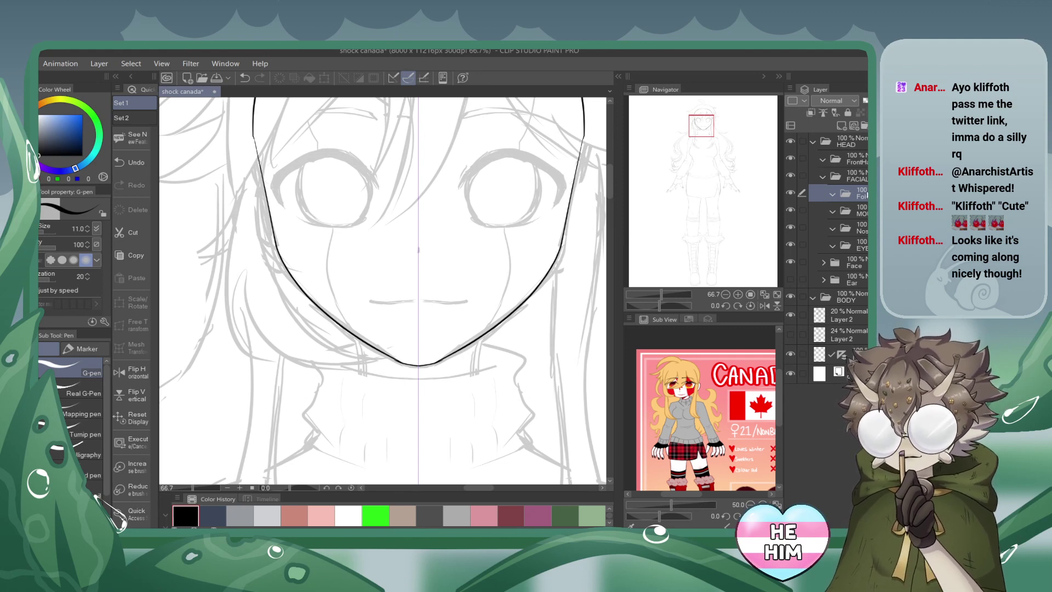
key("ctrl+s")
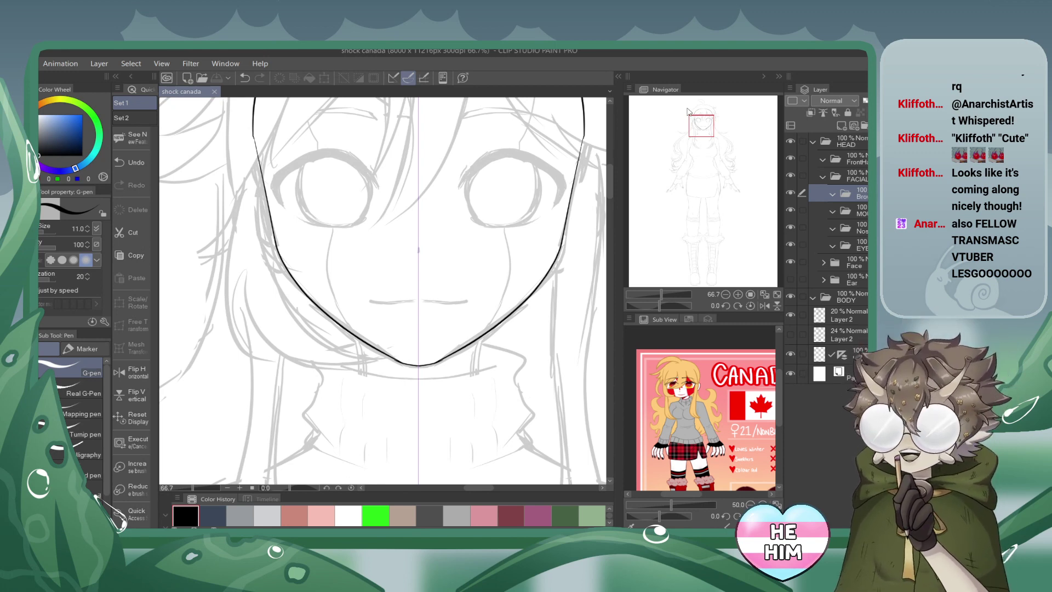
Move the eye folder above the brow, mouth and nose folders inside the FACIAL folder.
left_click_drag(700, 125, 701, 121)
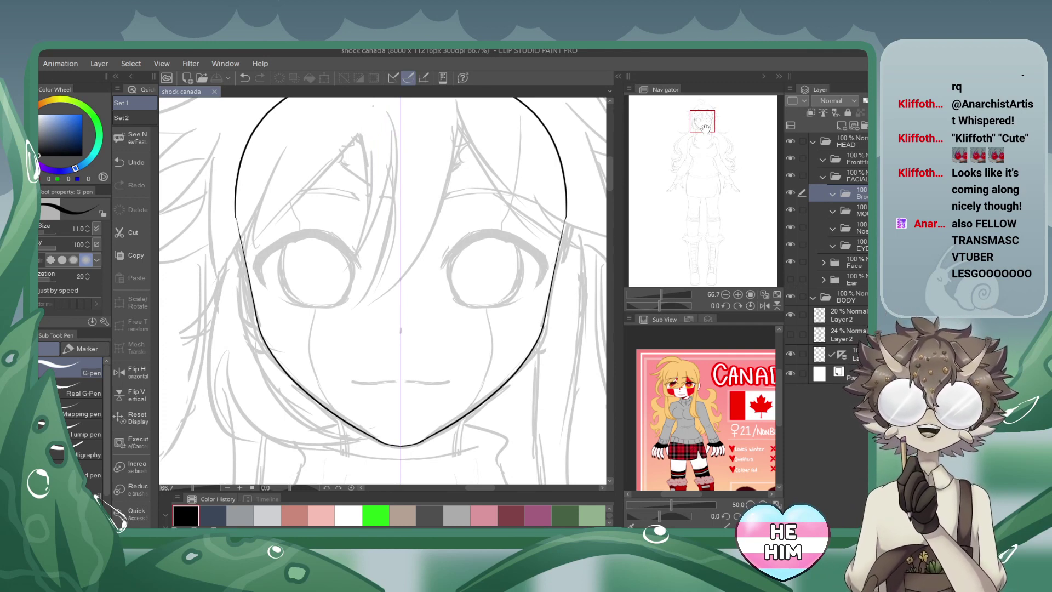
left_click_drag(705, 127, 691, 126)
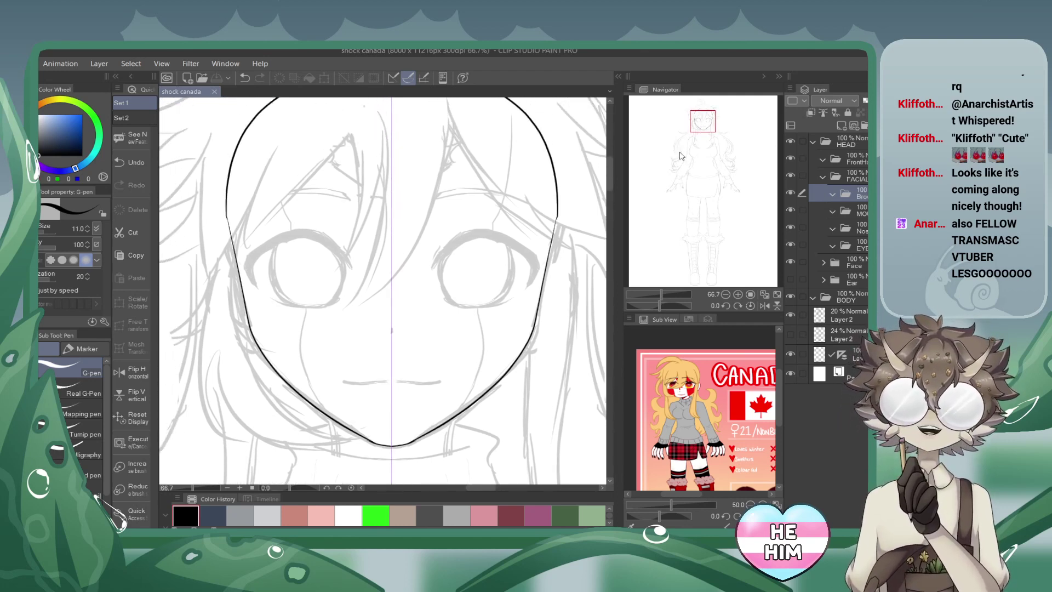
left_click(859, 227)
left_click(858, 245)
left_click_drag(854, 219, 855, 186)
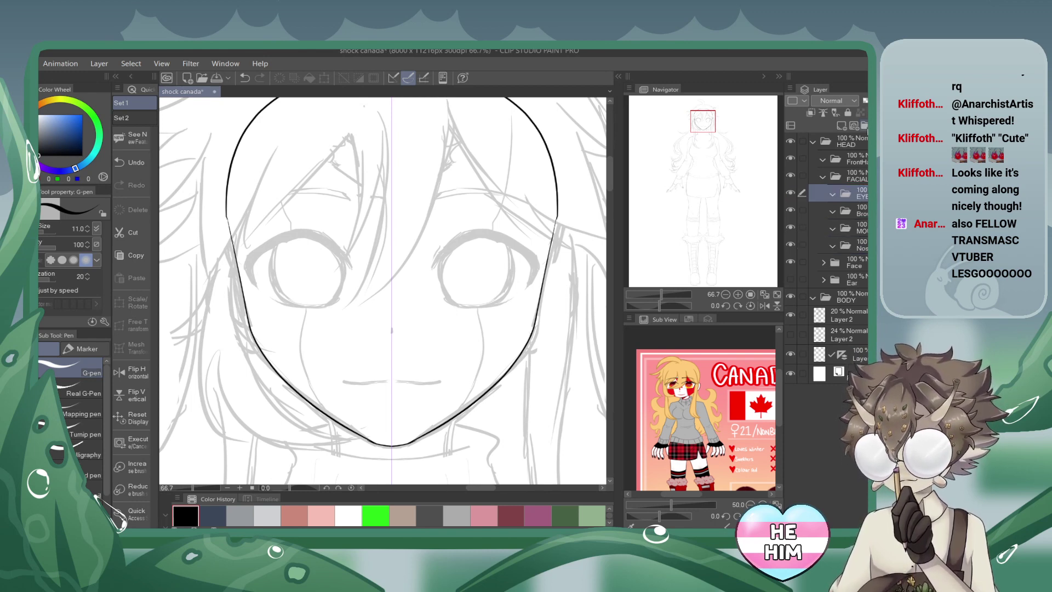
Create two sibling subfolders inside the eye folder and add a vector layer to the upper one.
left_click(865, 125)
left_click_drag(854, 211, 855, 211)
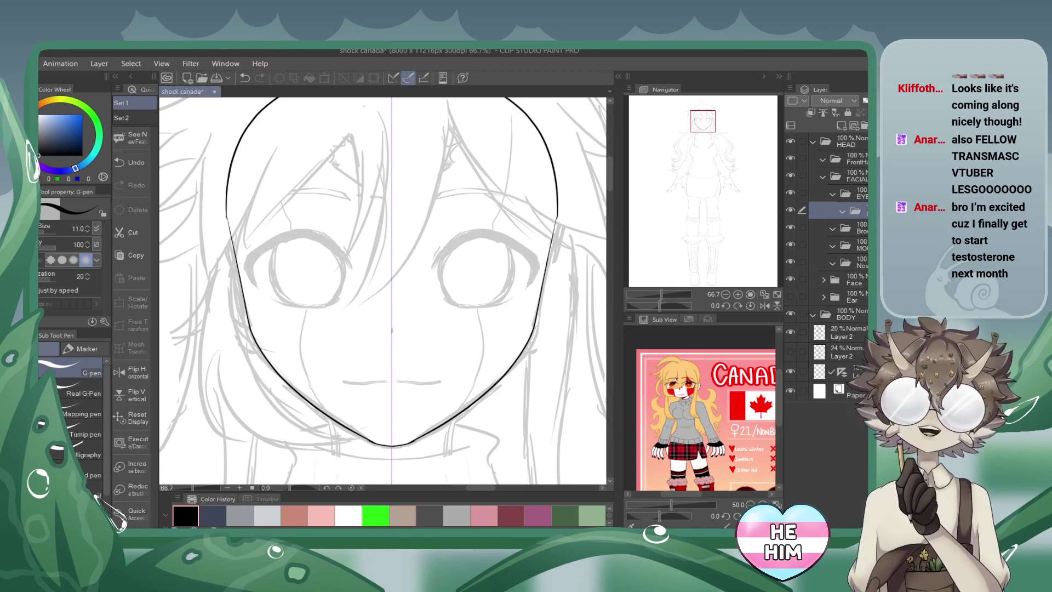
left_click(866, 126)
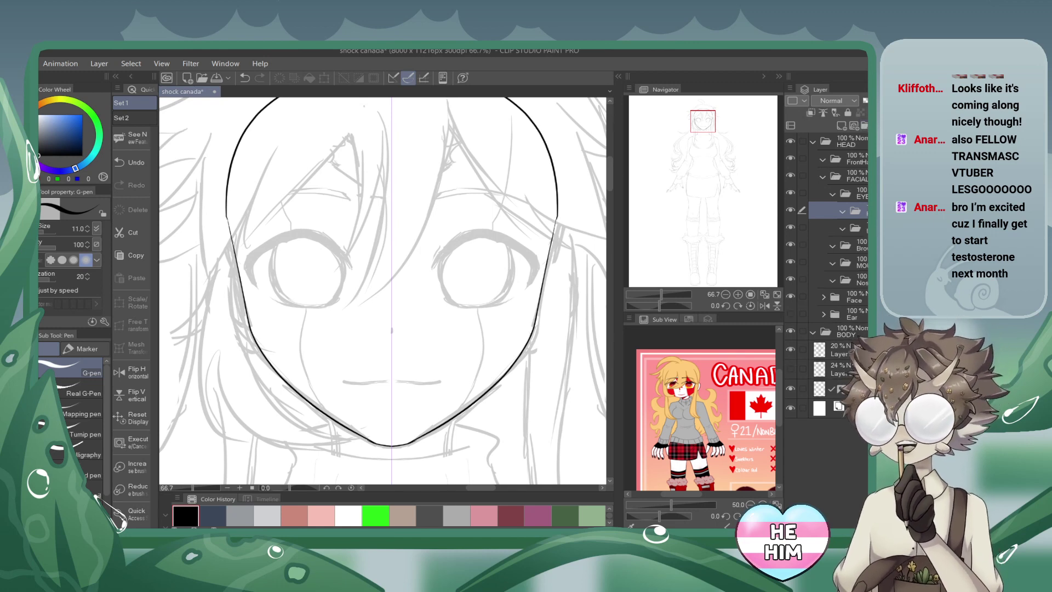
left_click(866, 126)
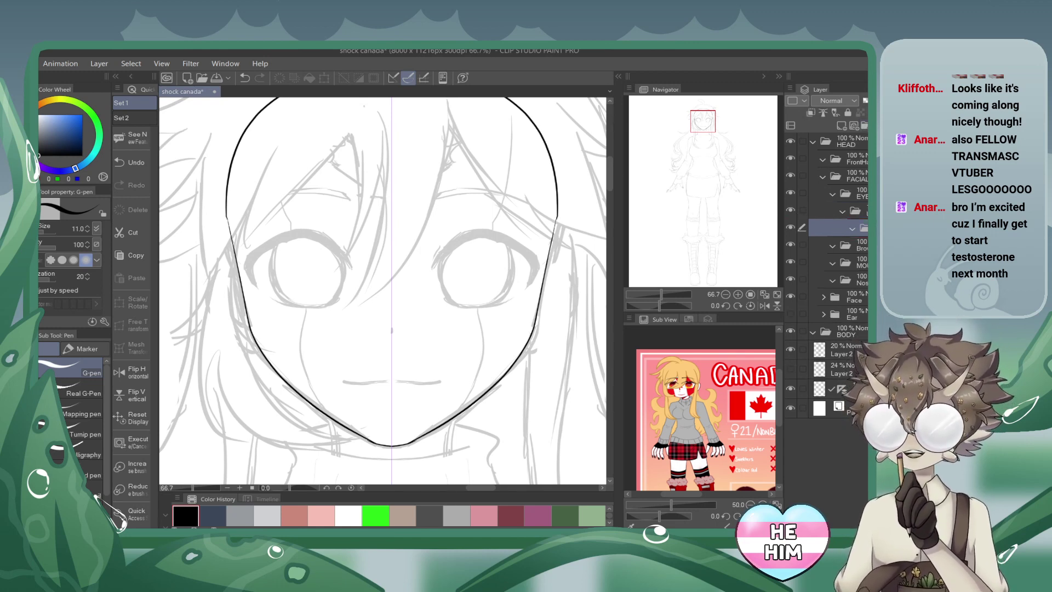
left_click_drag(860, 228, 852, 236)
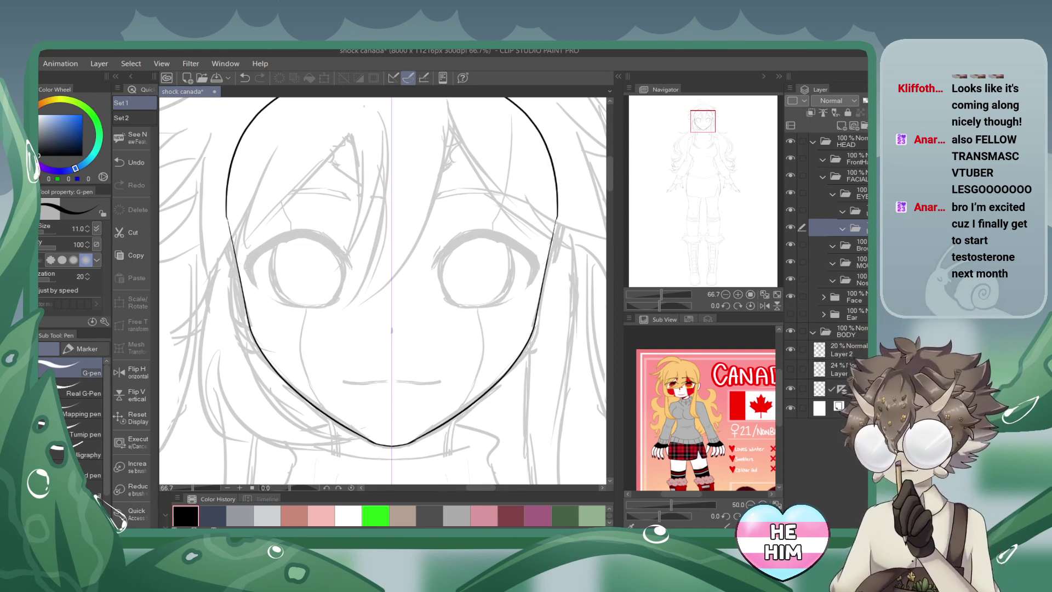
left_click(860, 210)
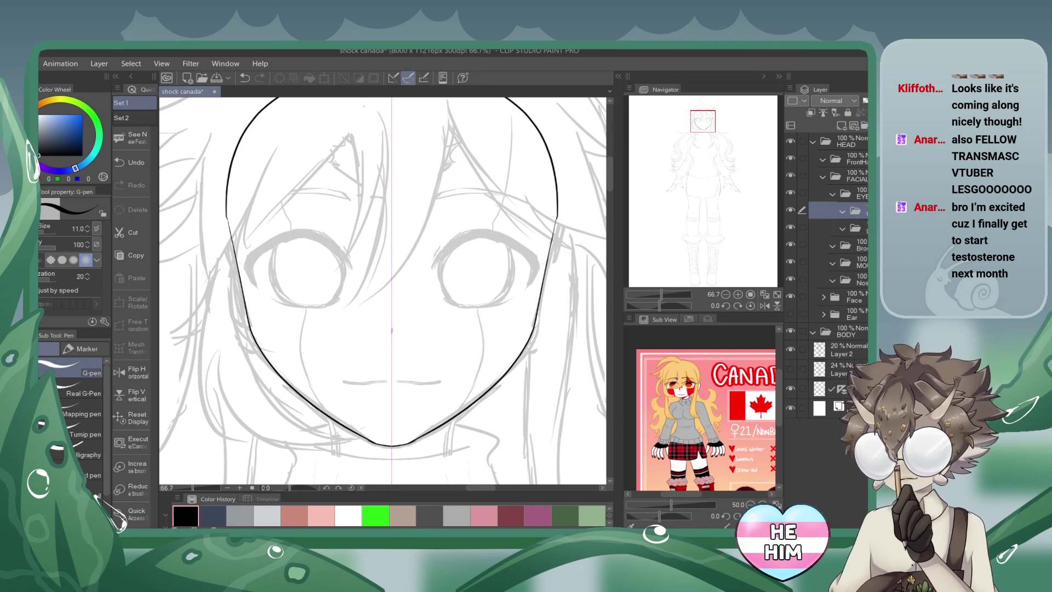
left_click(853, 125)
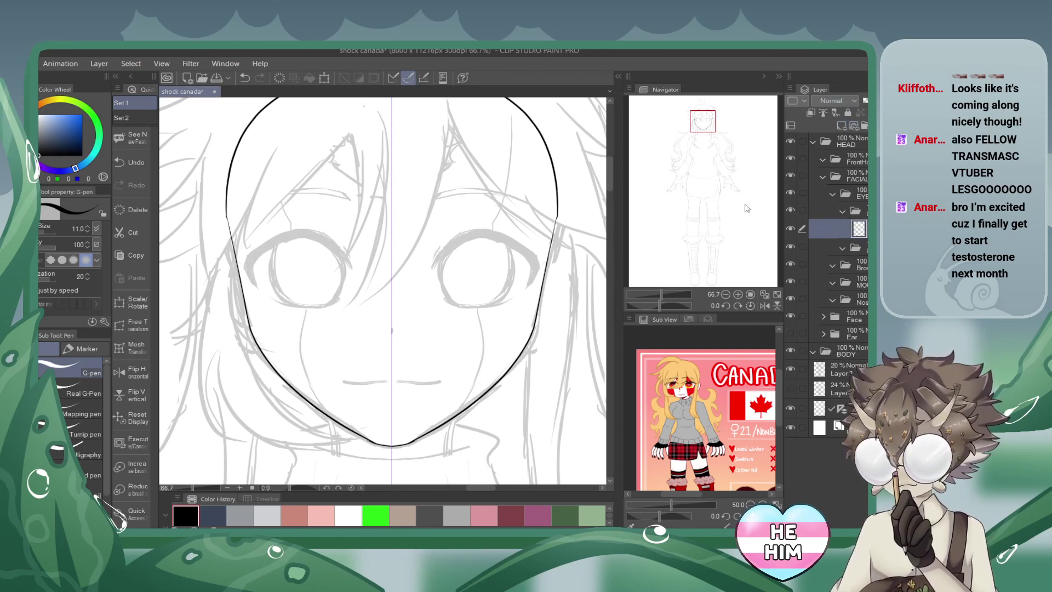
Ink the upper and lower edges of the thick upper lash line on the eye right of the symmetry line with the G-pen.
left_click(739, 296)
left_click(740, 296)
left_click_drag(700, 120, 706, 120)
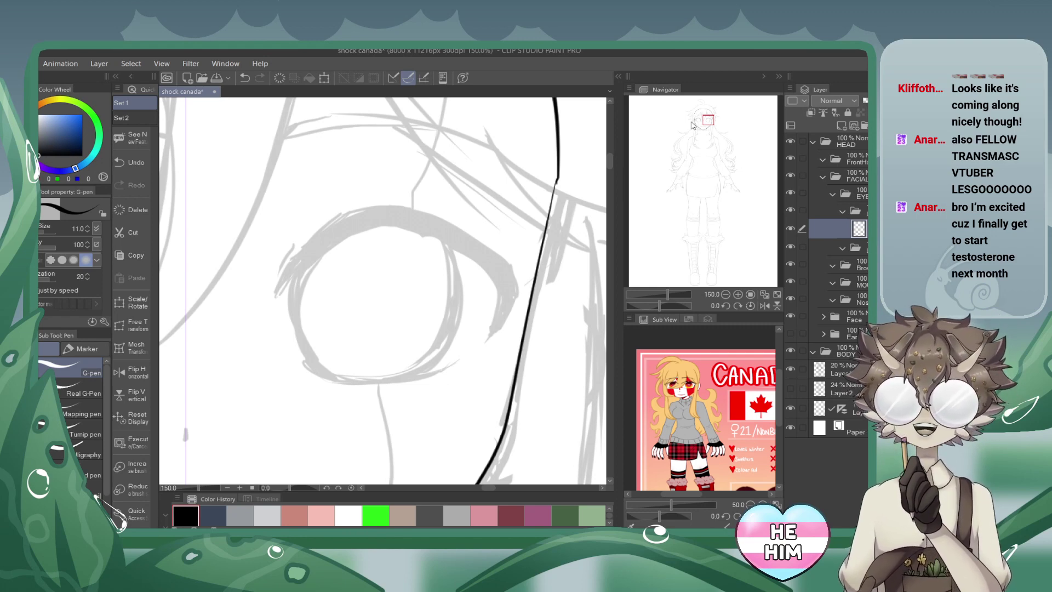
mouse_move(362, 208)
left_mouse_down()
mouse_move(320, 232)
mouse_move(275, 294)
left_mouse_up()
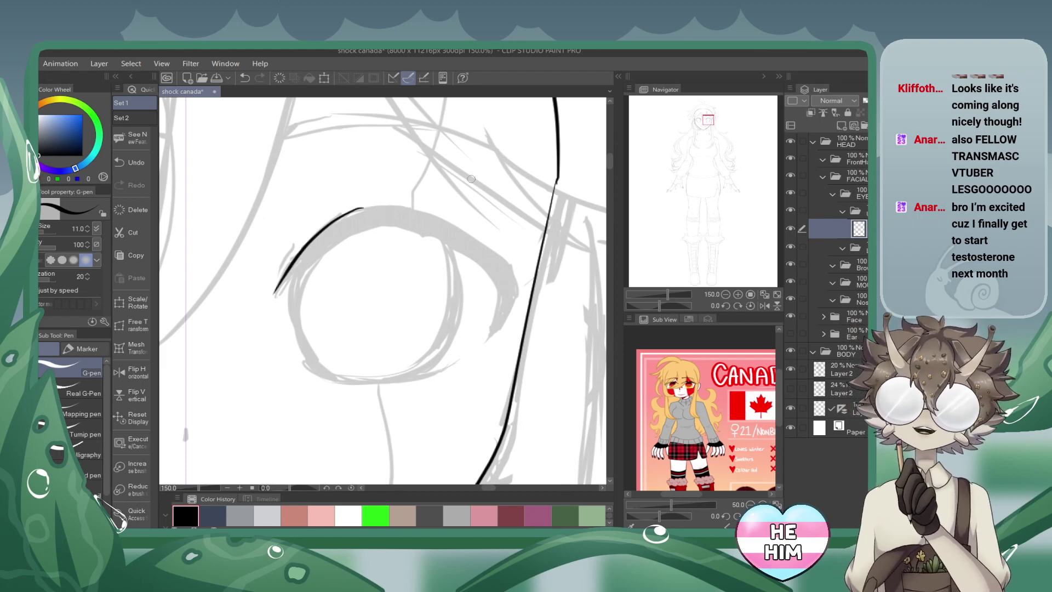
mouse_move(375, 207)
left_mouse_down()
mouse_move(350, 195)
mouse_move(395, 200)
mouse_move(522, 299)
left_mouse_up()
left_click(244, 78)
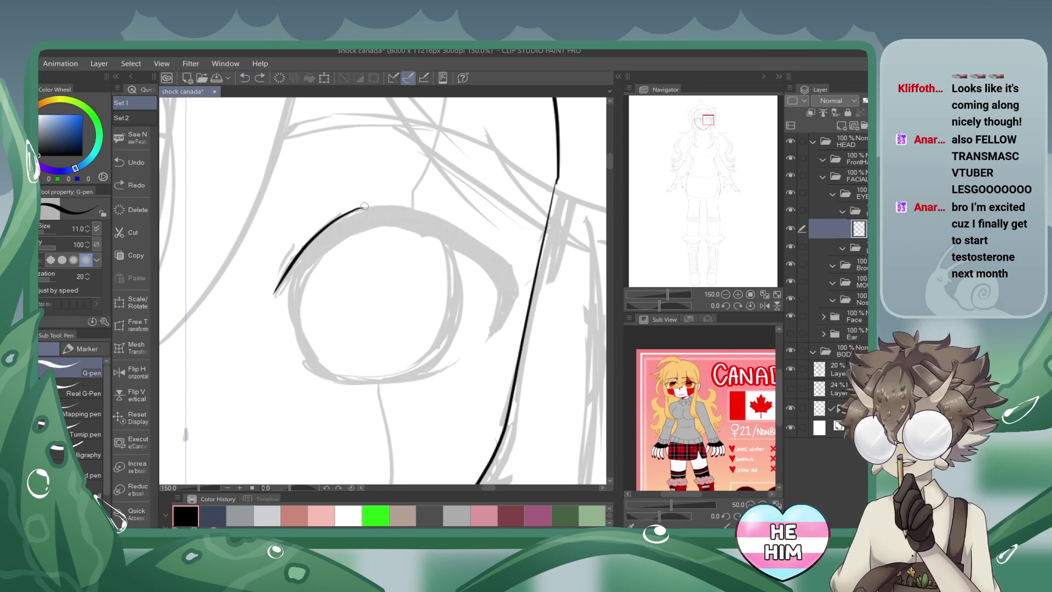
mouse_move(364, 207)
left_mouse_down()
mouse_move(395, 207)
mouse_move(506, 282)
left_mouse_up()
left_click(244, 78)
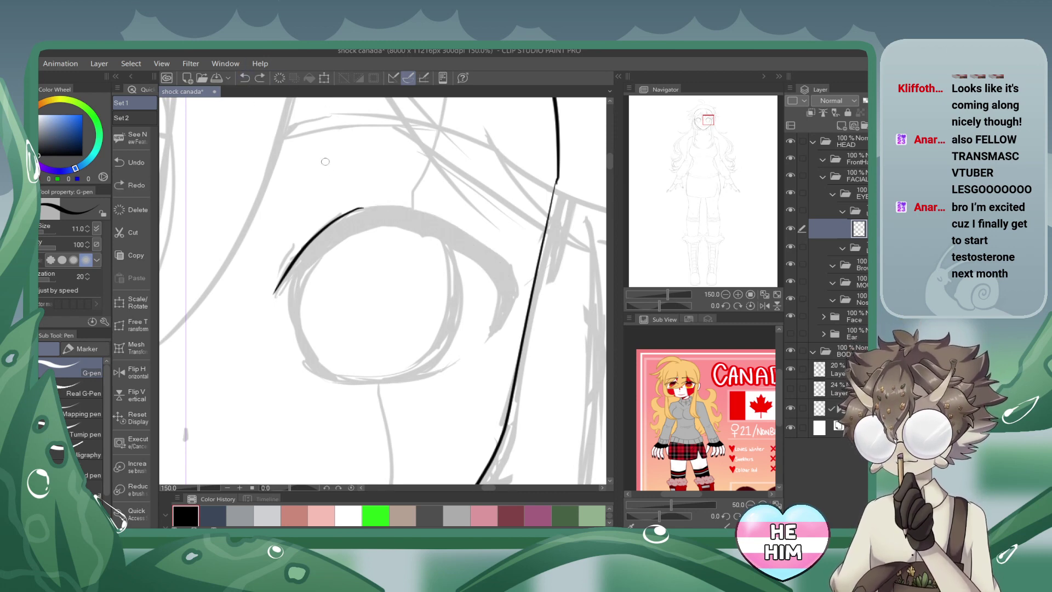
mouse_move(360, 207)
left_mouse_down()
mouse_move(447, 218)
mouse_move(519, 278)
left_mouse_up()
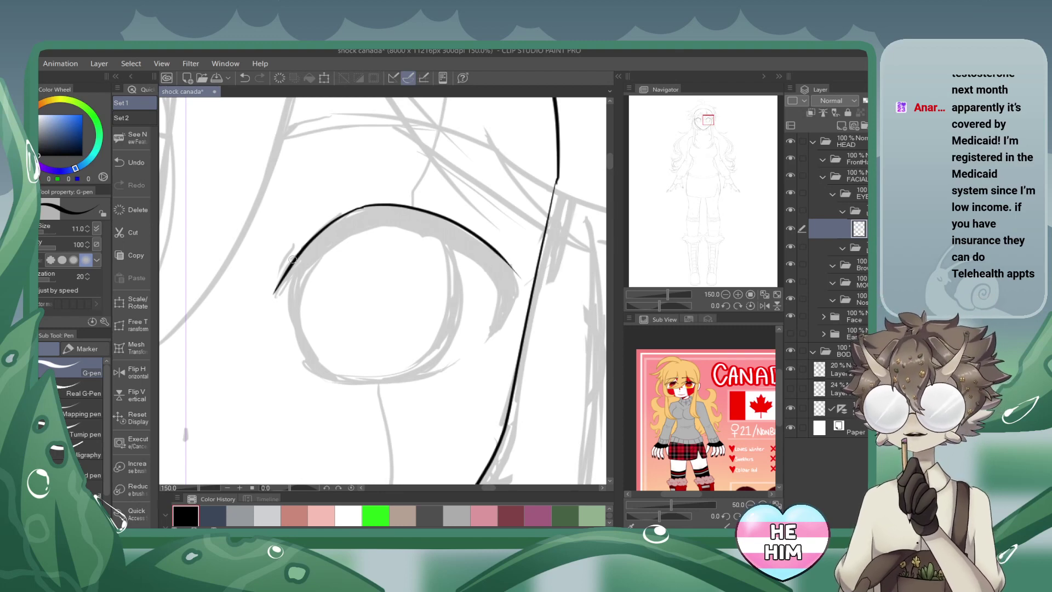
mouse_move(274, 294)
left_mouse_down()
mouse_move(310, 254)
mouse_move(386, 230)
mouse_move(515, 291)
left_mouse_up()
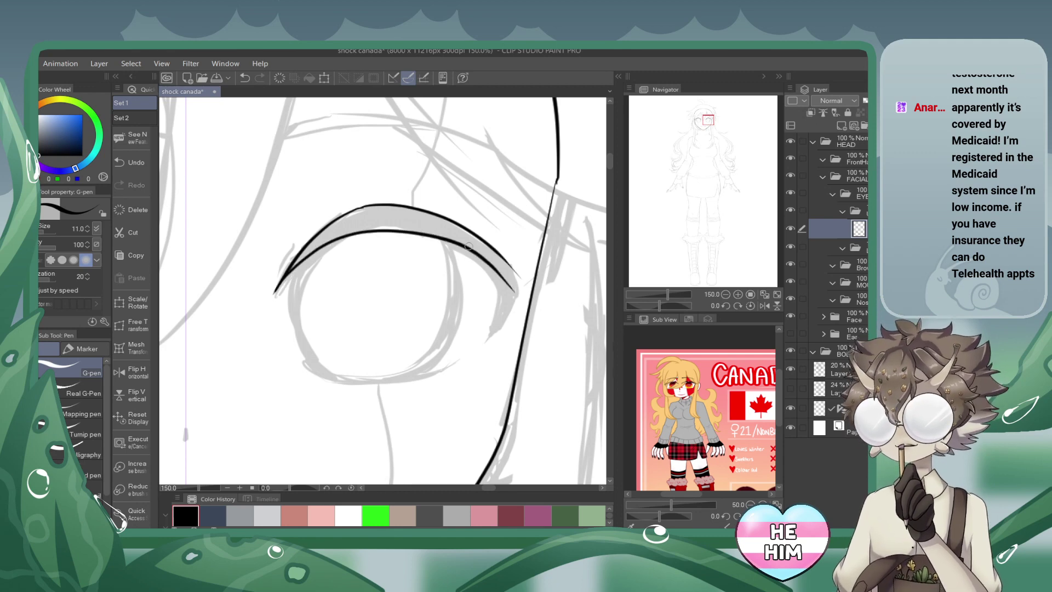
Redraw the lower edge of the upper lash line right of the symmetry line, ending in a short flat flick at the outer corner.
left_click(245, 80)
mouse_move(275, 295)
left_mouse_down()
mouse_move(302, 262)
mouse_move(375, 241)
mouse_move(512, 300)
left_mouse_up()
left_click(245, 78)
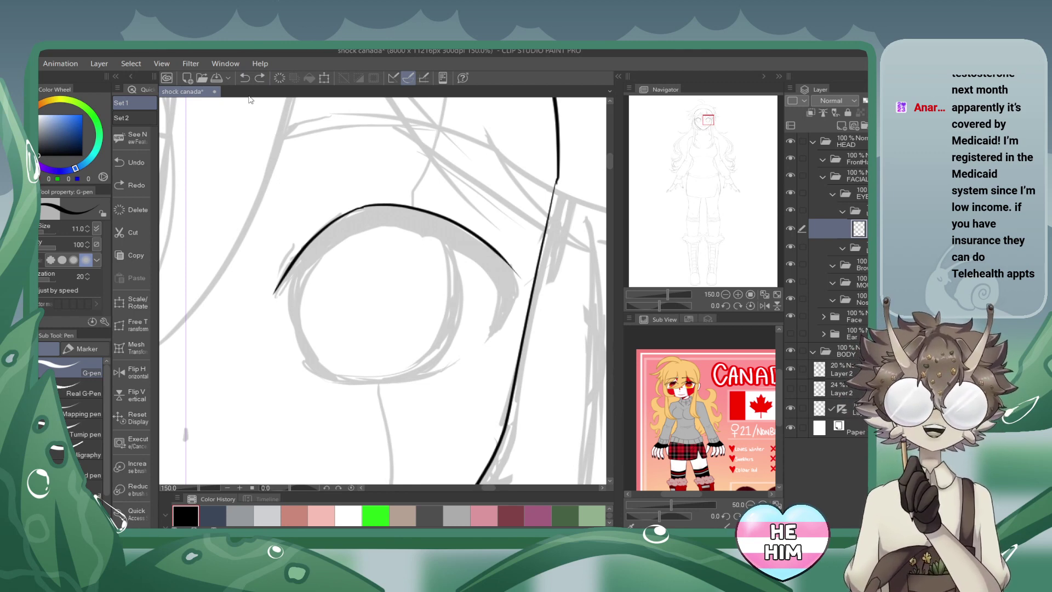
left_click_drag(509, 265, 519, 288)
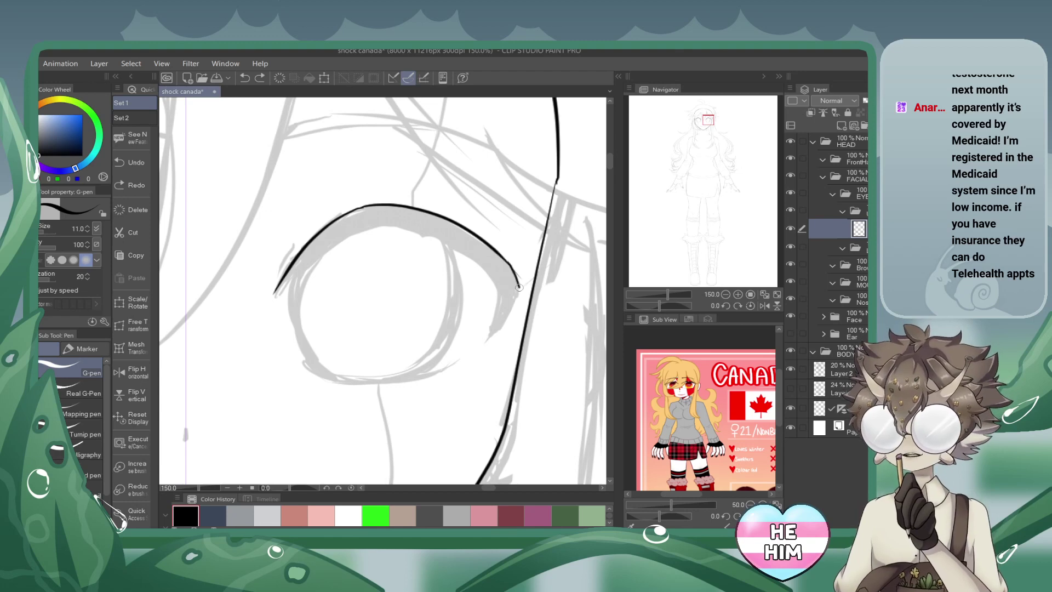
left_click(247, 78)
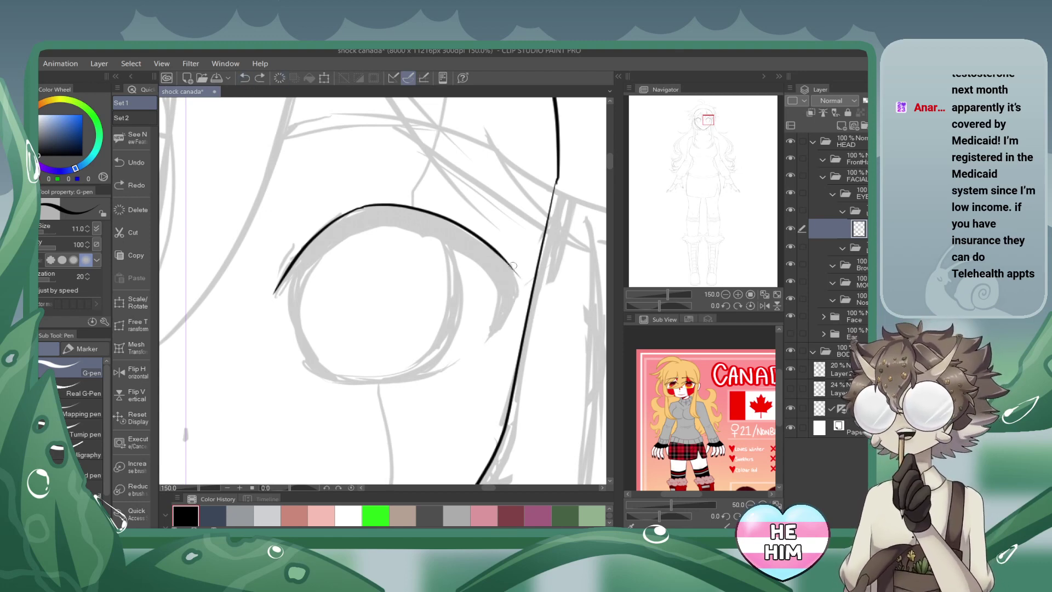
mouse_move(511, 270)
left_mouse_down()
mouse_move(430, 248)
mouse_move(352, 243)
mouse_move(284, 295)
mouse_move(344, 234)
mouse_move(492, 287)
left_mouse_up()
left_click(249, 78)
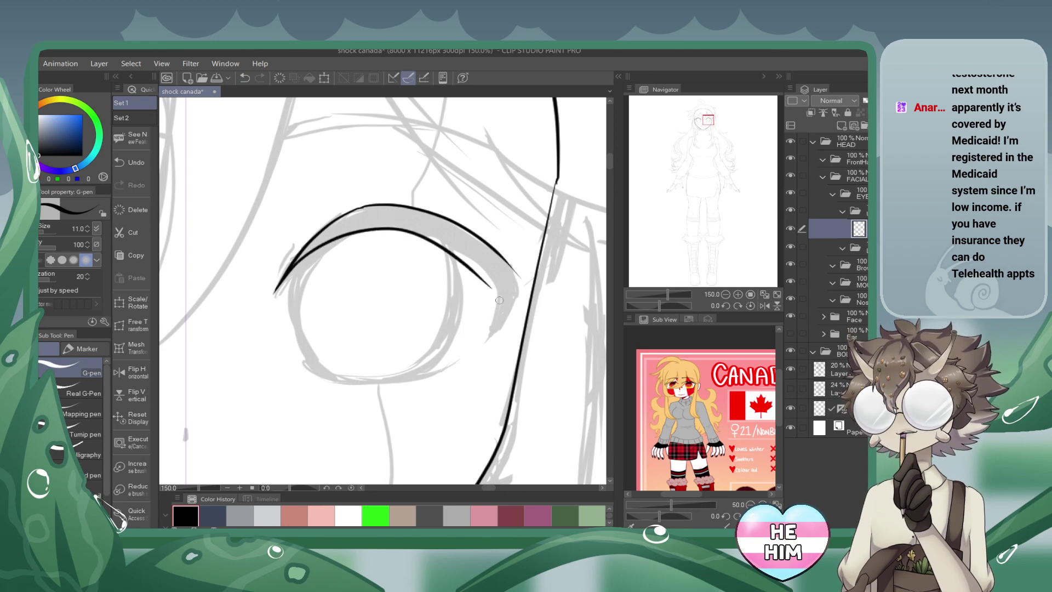
left_click(246, 78)
mouse_move(275, 293)
left_mouse_down()
mouse_move(298, 258)
mouse_move(511, 295)
mouse_move(523, 277)
mouse_move(507, 282)
left_mouse_up()
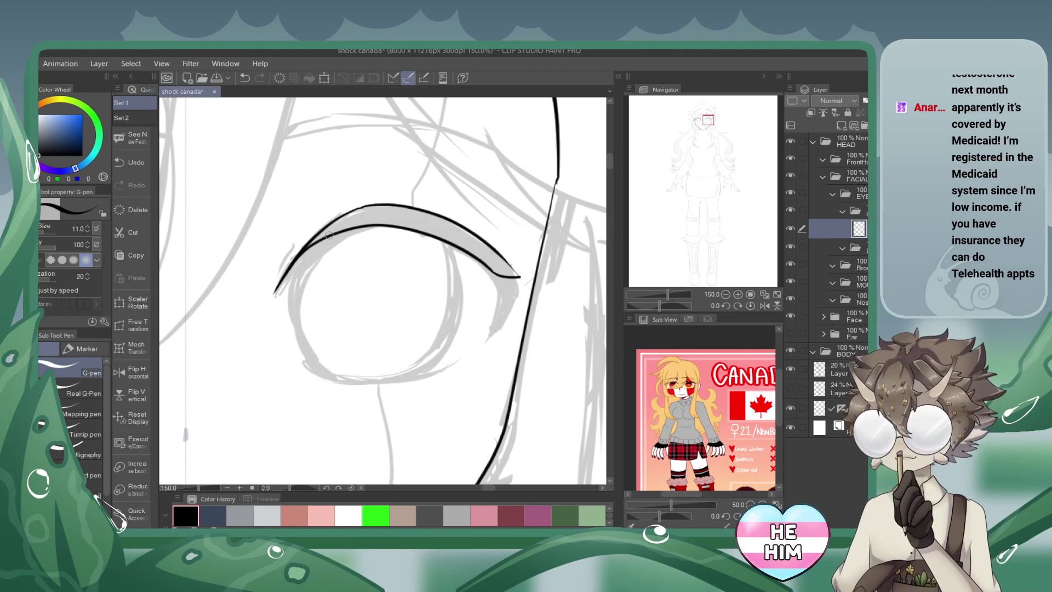
left_click(246, 81)
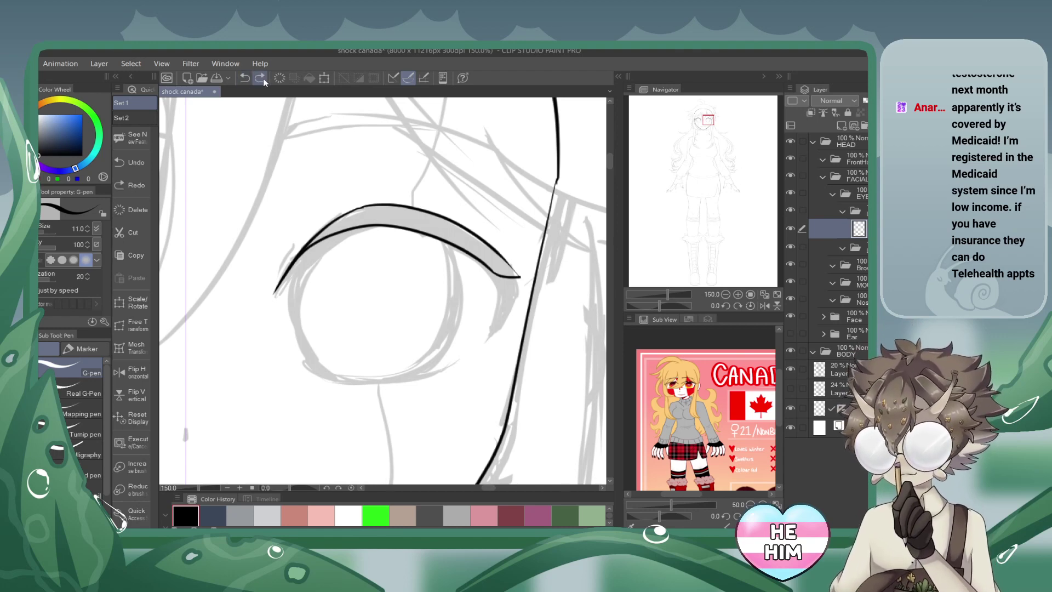
Extend the upper edge of the lash line to meet the lower edge at its outer tip.
left_click(725, 294)
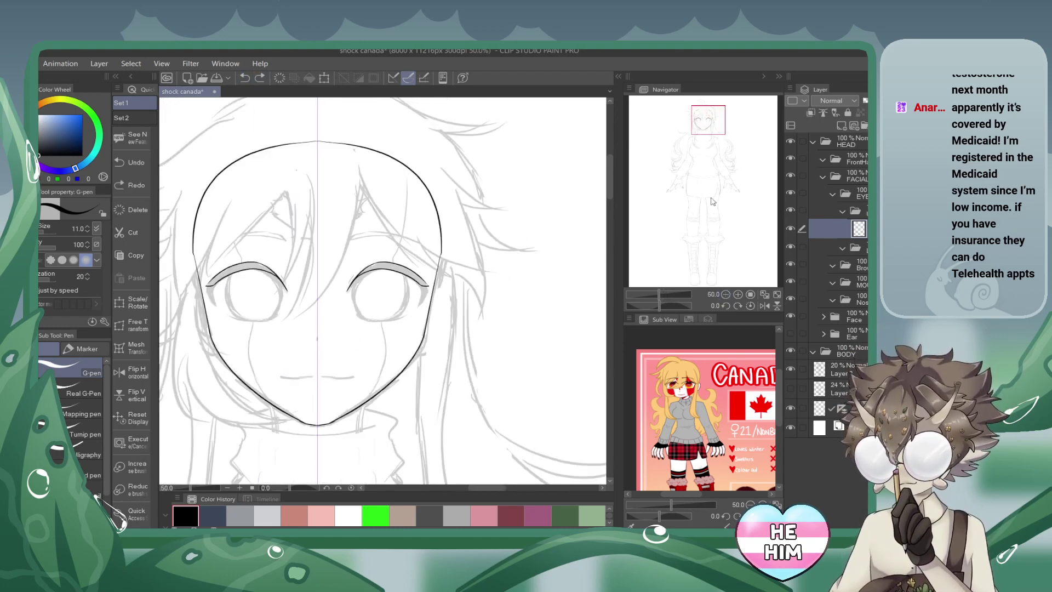
left_click(739, 295)
left_click(739, 294)
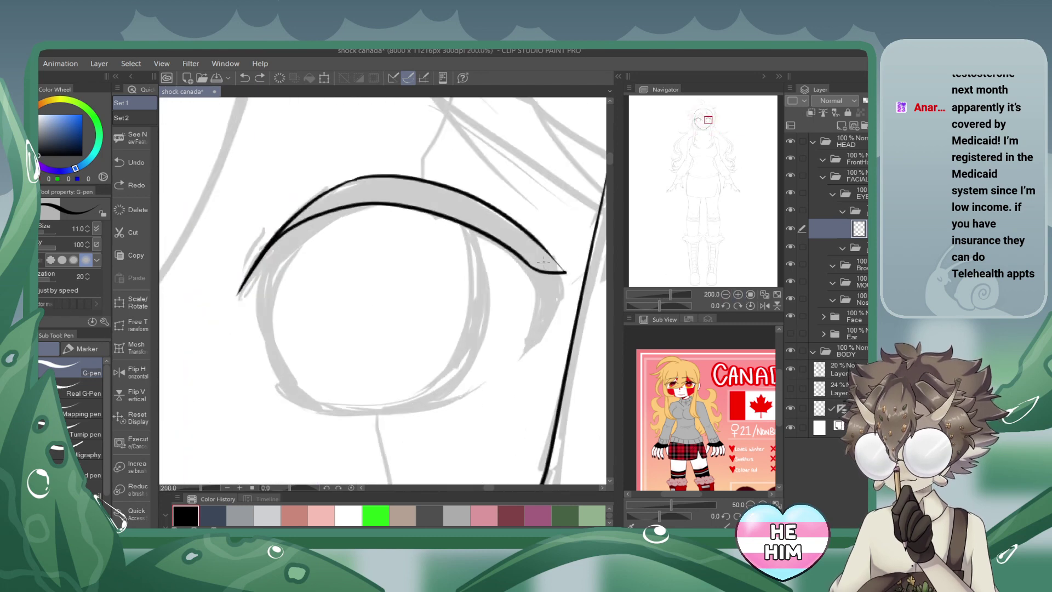
left_click_drag(551, 261, 564, 271)
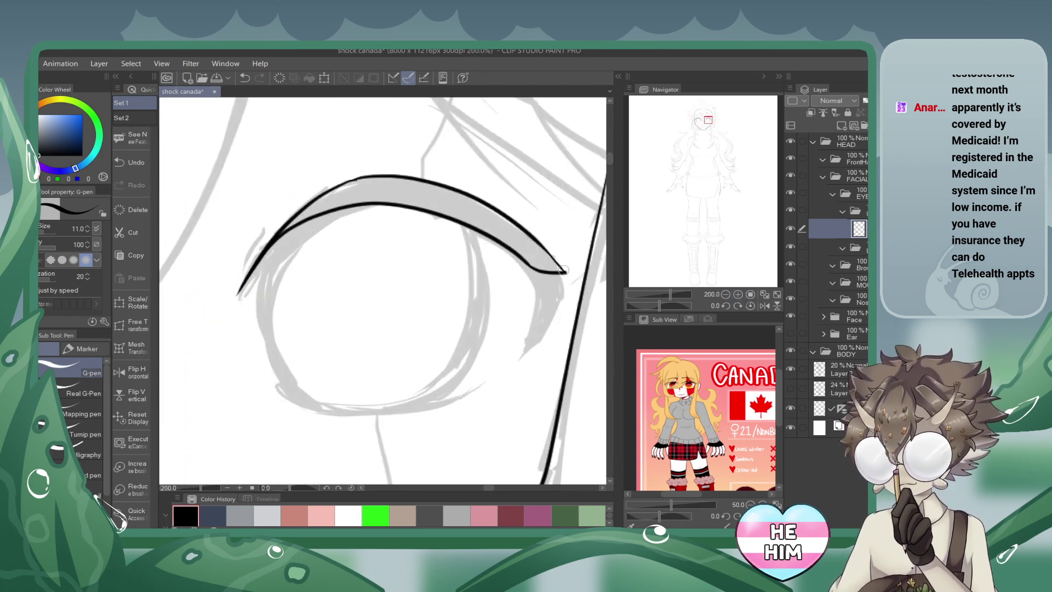
left_click(725, 294)
left_click(725, 294)
left_click(726, 294)
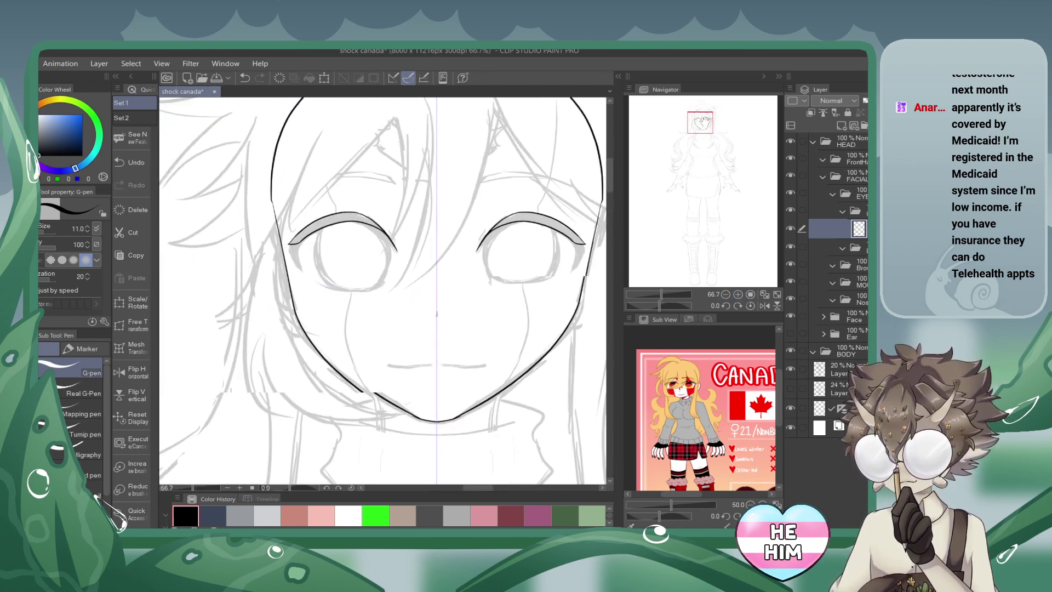
left_click(725, 294)
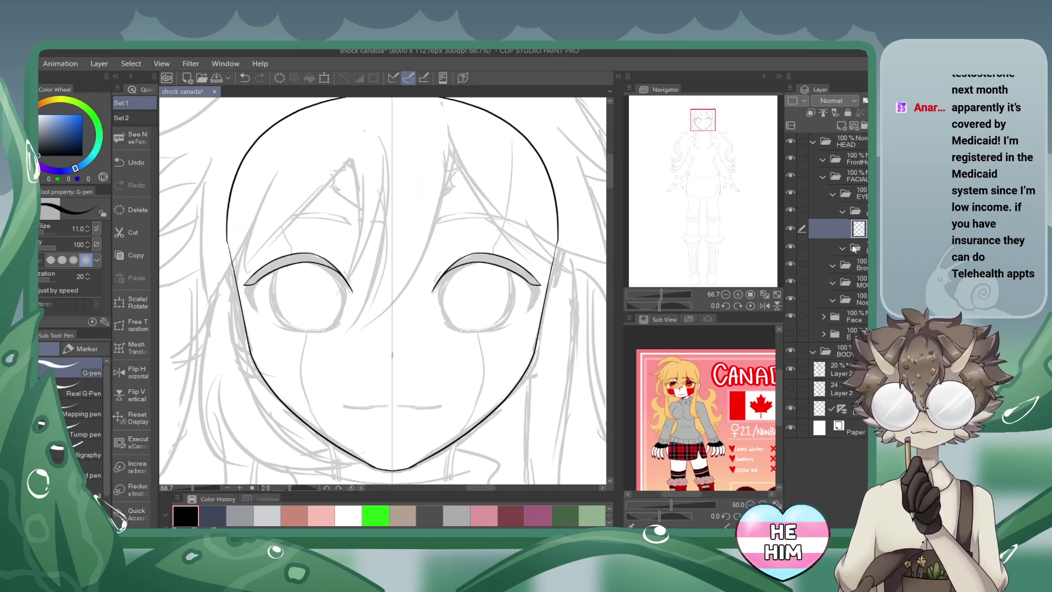
Add a vector layer to the second eye subfolder and ink the tapered outer lash on the eye left of the symmetry line.
left_click(842, 211)
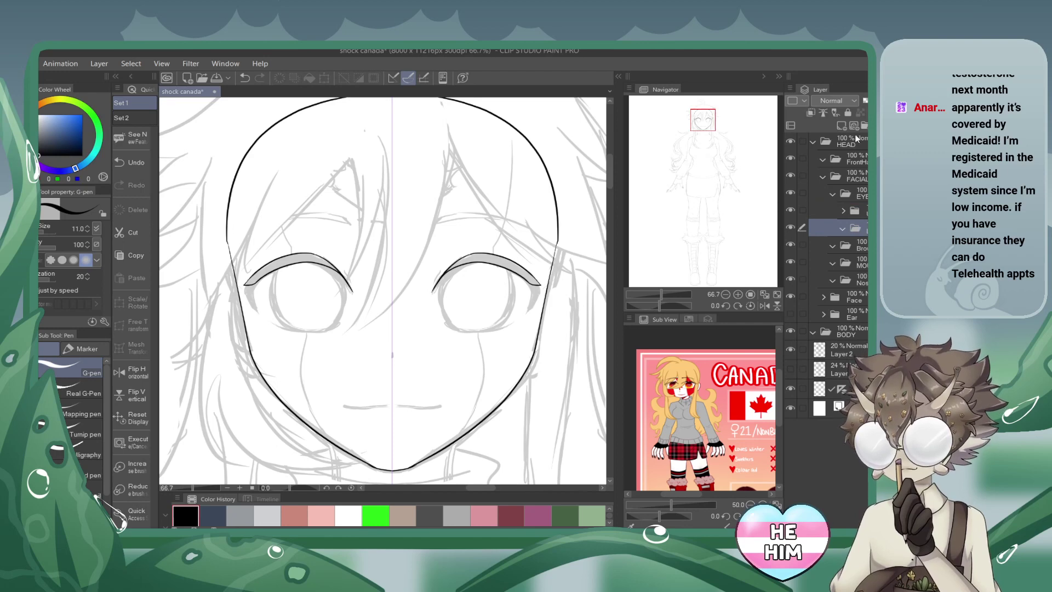
left_click(853, 126)
left_click(738, 294)
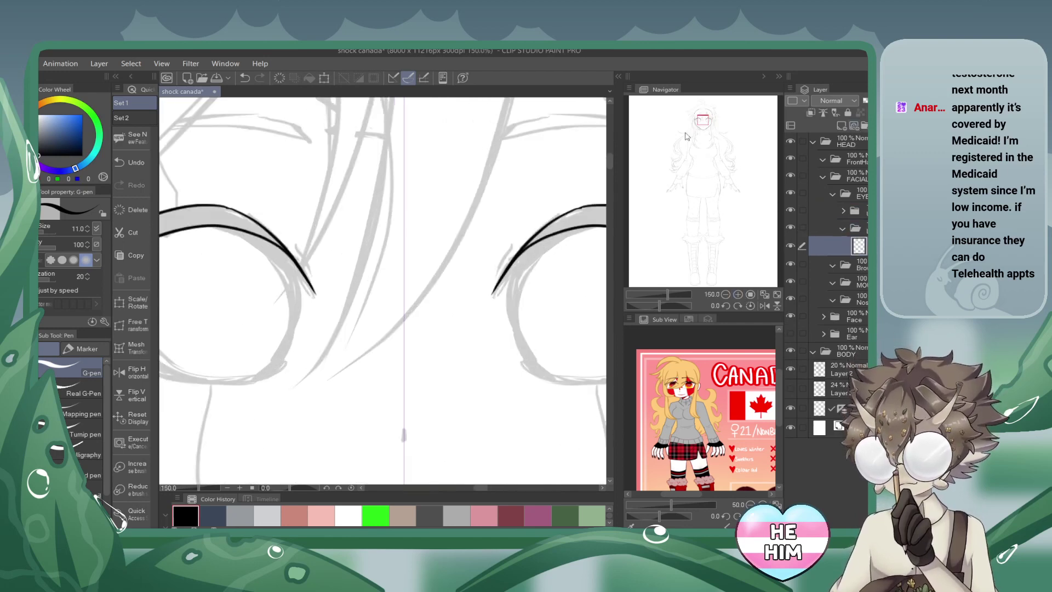
left_click_drag(700, 120, 694, 122)
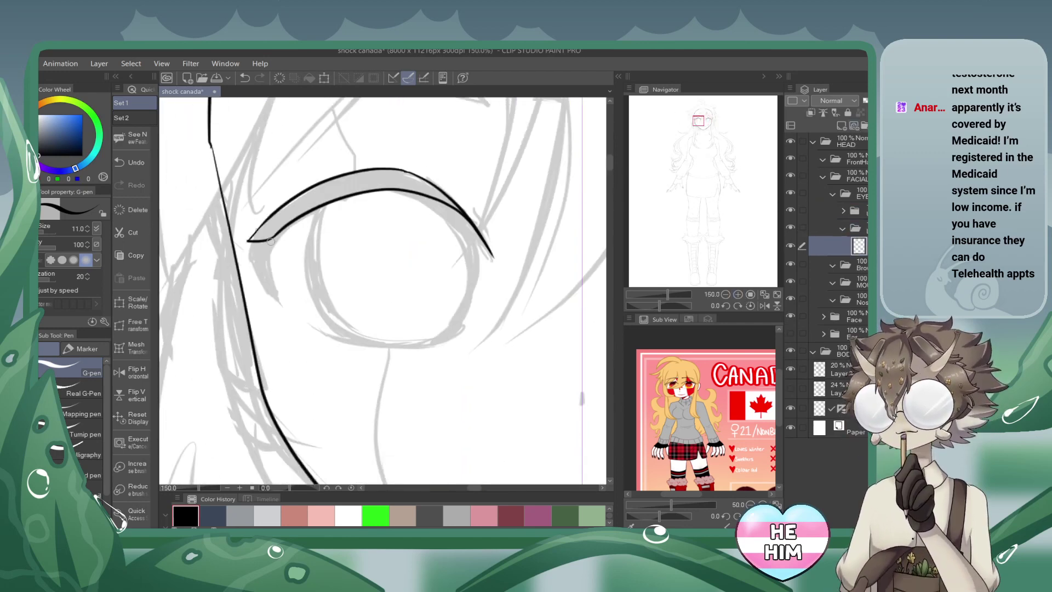
mouse_move(280, 230)
left_mouse_down()
mouse_move(286, 307)
mouse_move(268, 293)
mouse_move(256, 244)
mouse_move(278, 223)
mouse_move(275, 280)
mouse_move(278, 235)
mouse_move(262, 223)
mouse_move(250, 244)
mouse_move(273, 238)
mouse_move(270, 282)
mouse_move(284, 304)
left_mouse_up()
key("ctrl+z")
left_click(245, 77)
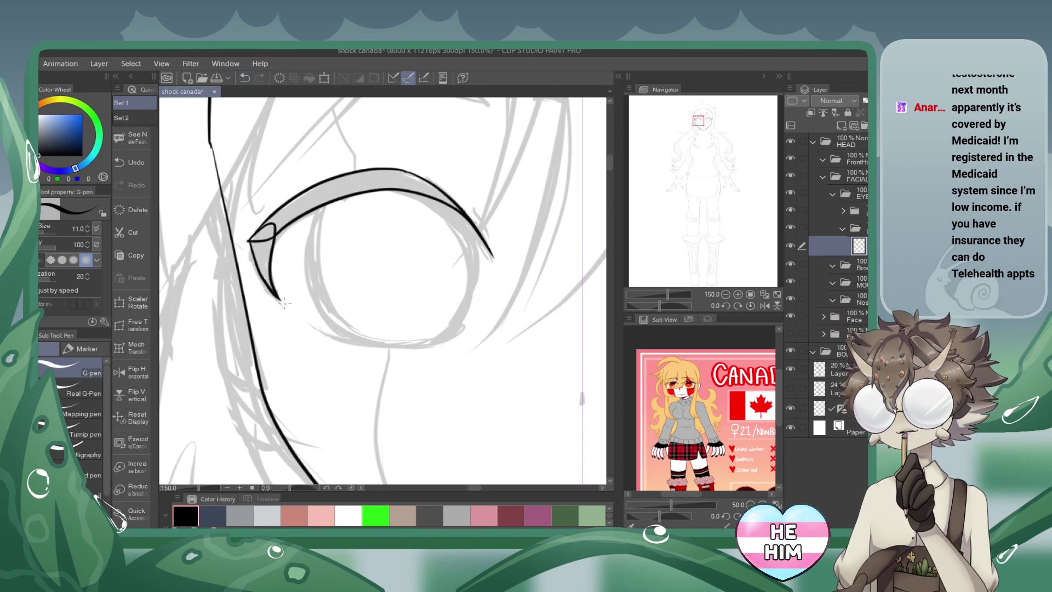
Ink the thin lower lid line from the tip of the outer lash along the underside of the eye.
mouse_move(281, 302)
left_mouse_down()
mouse_move(335, 339)
mouse_move(443, 344)
left_mouse_up()
key("ctrl+z")
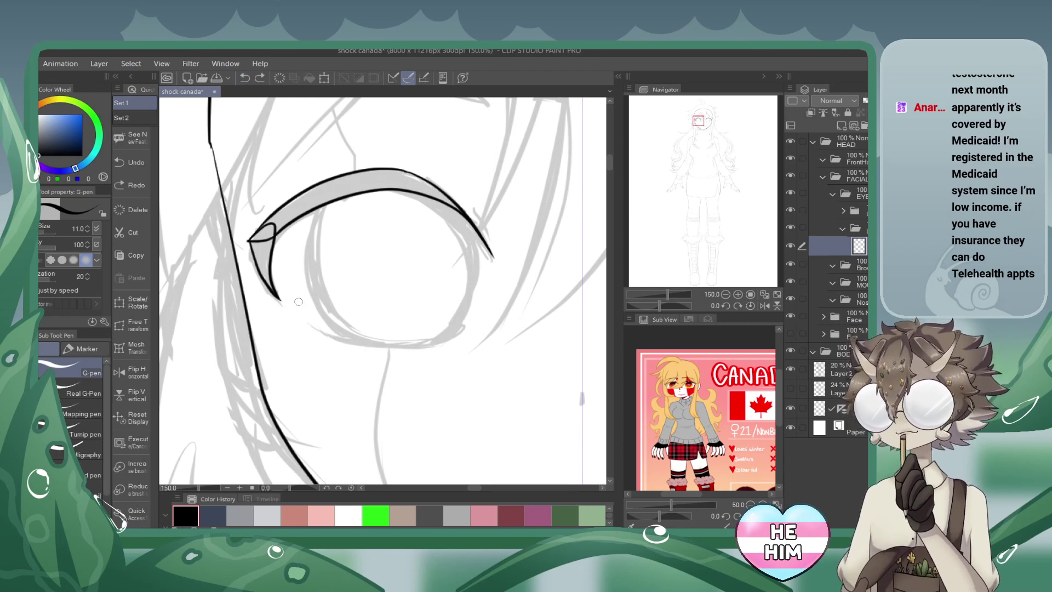
mouse_move(282, 304)
left_mouse_down()
mouse_move(368, 344)
mouse_move(429, 346)
left_mouse_up()
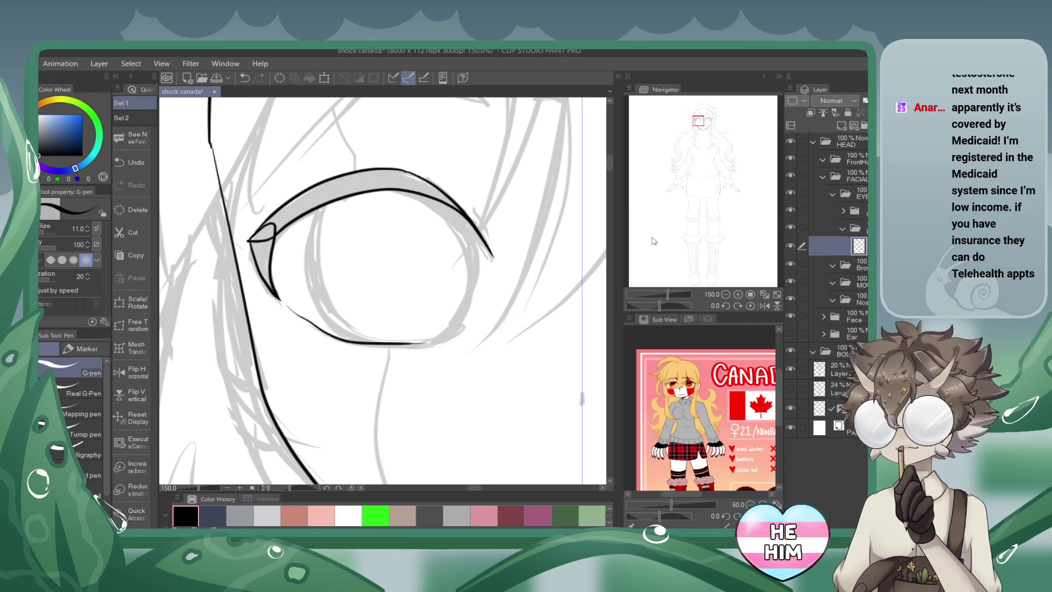
left_click(244, 77)
mouse_move(281, 301)
left_mouse_down()
mouse_move(318, 330)
mouse_move(438, 345)
left_mouse_up()
left_click(724, 293)
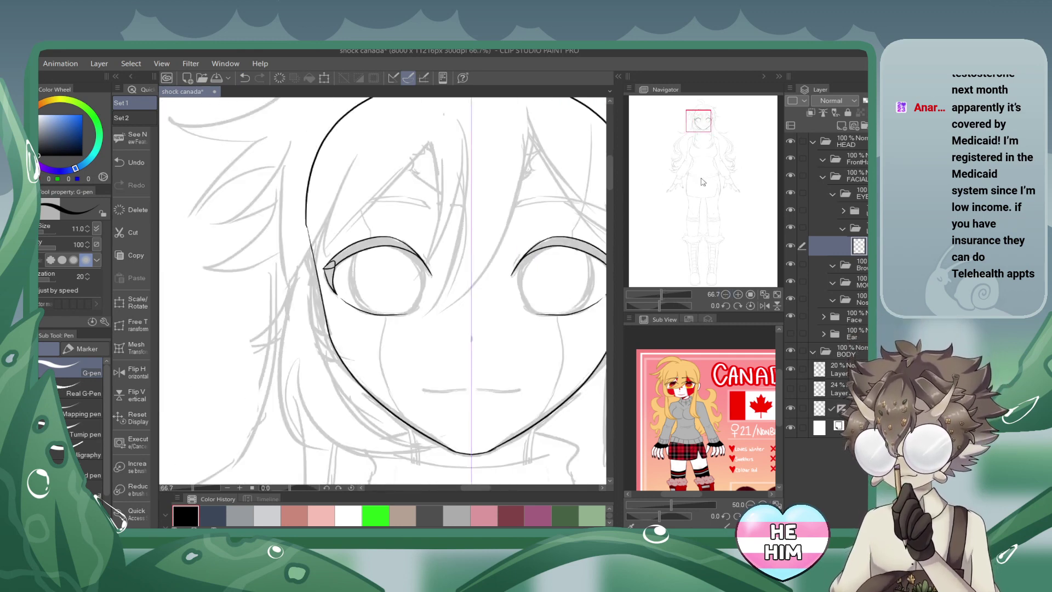
left_click(724, 294)
left_click(725, 294)
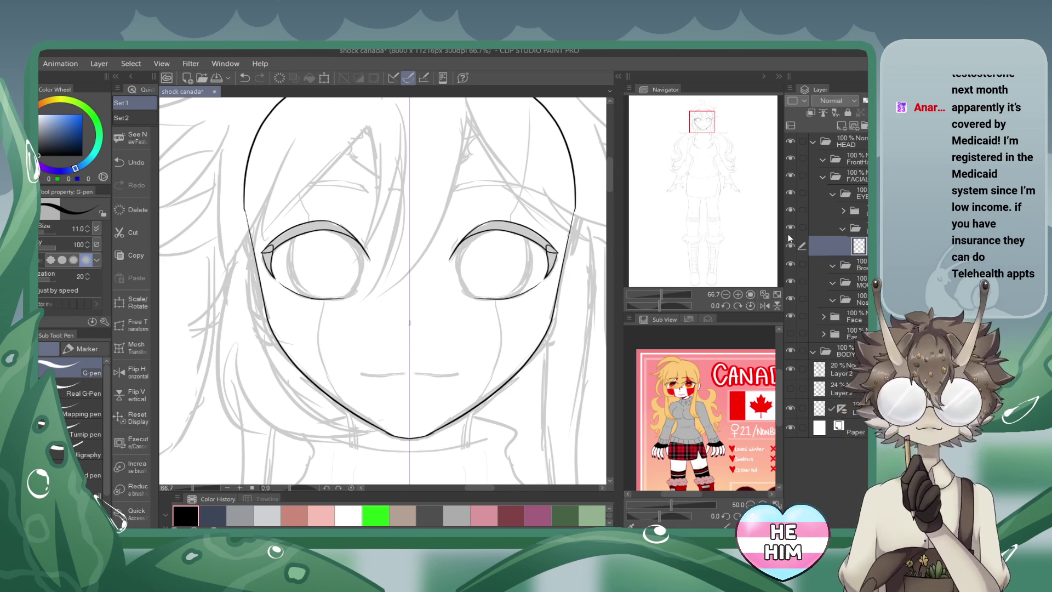
Create a third subfolder below the other two inside the eye folder and save the file.
left_click(843, 229)
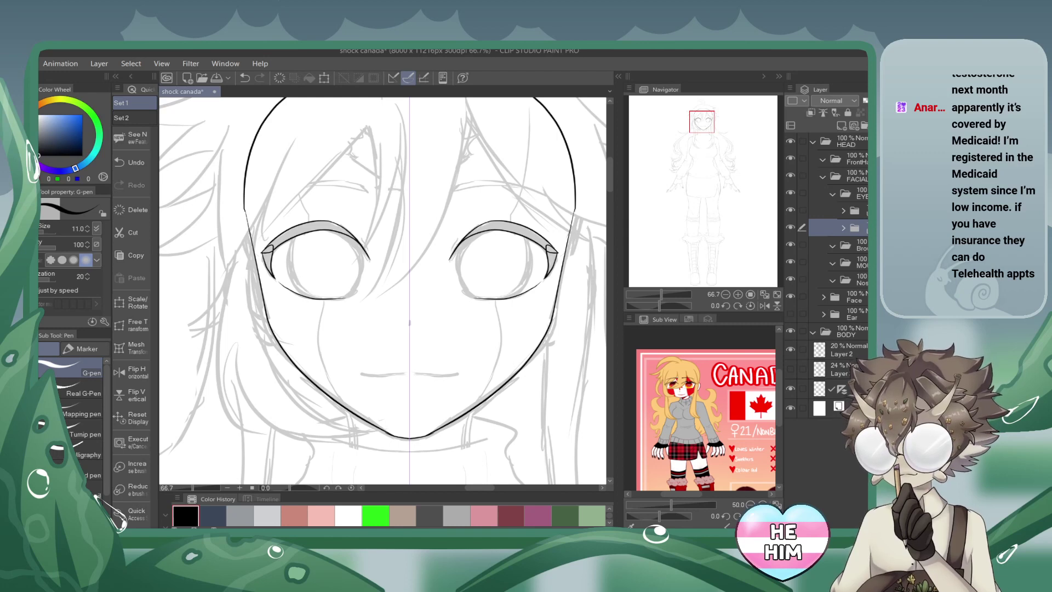
left_click(843, 228)
left_click_drag(838, 244, 838, 252)
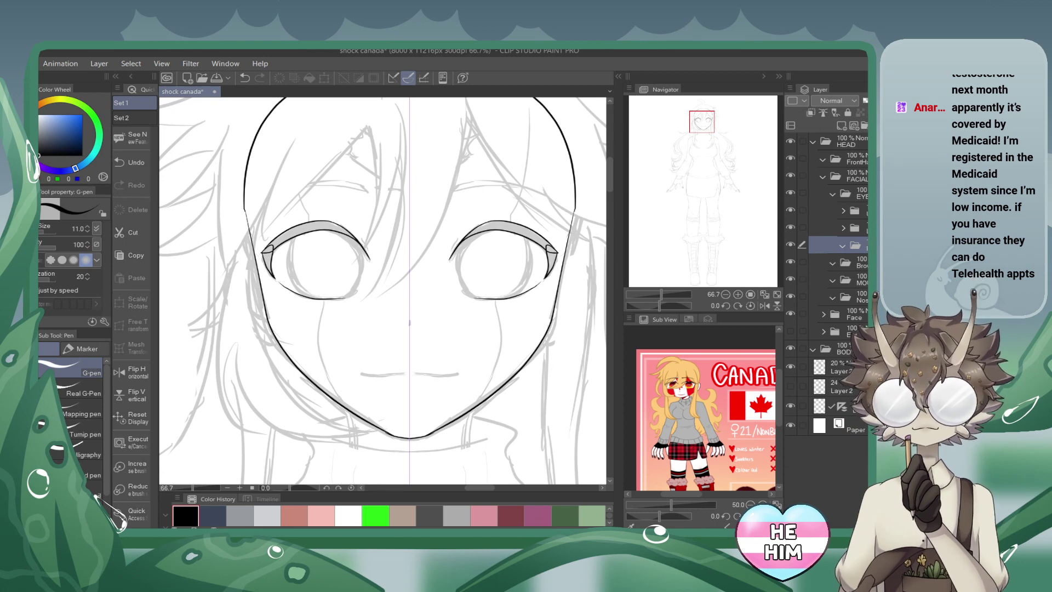
key("ctrl+s")
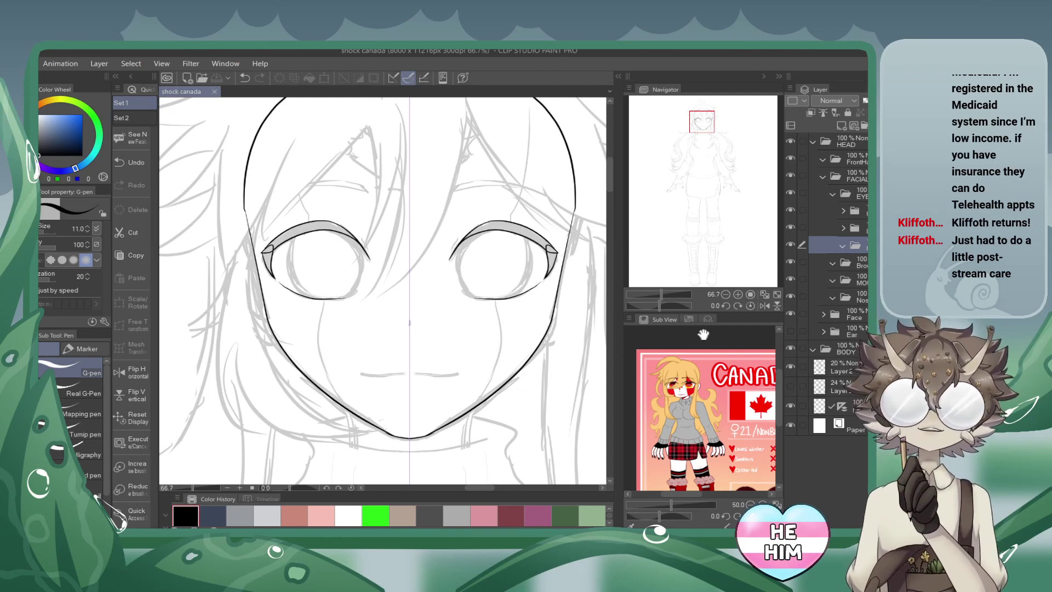
Add a vector layer to the third eye subfolder and ink the iris outline as a closed oval over the sketch.
left_click_drag(693, 124, 695, 124)
left_click(738, 294)
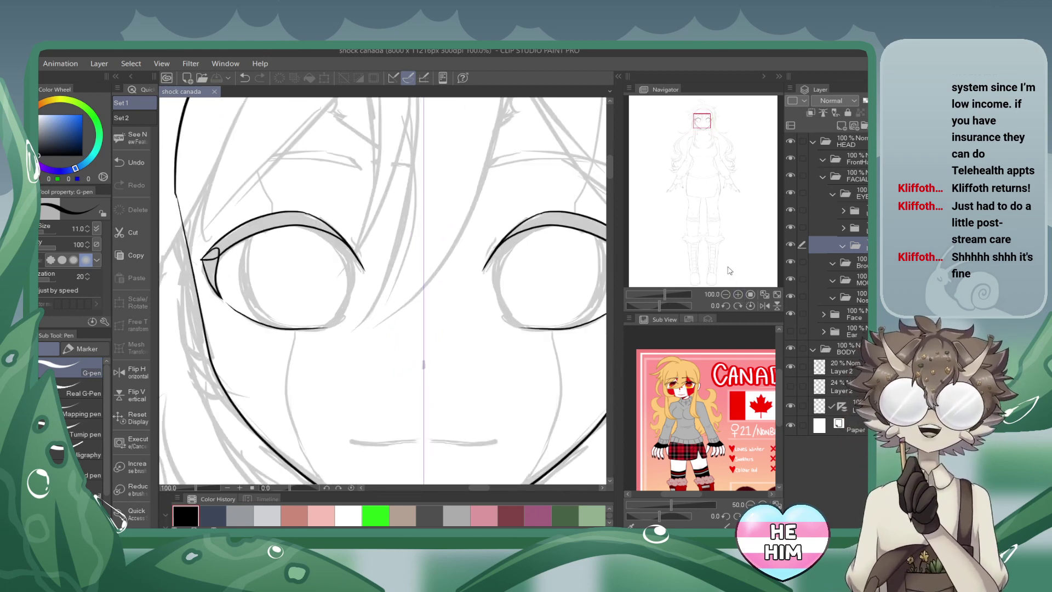
left_click(853, 126)
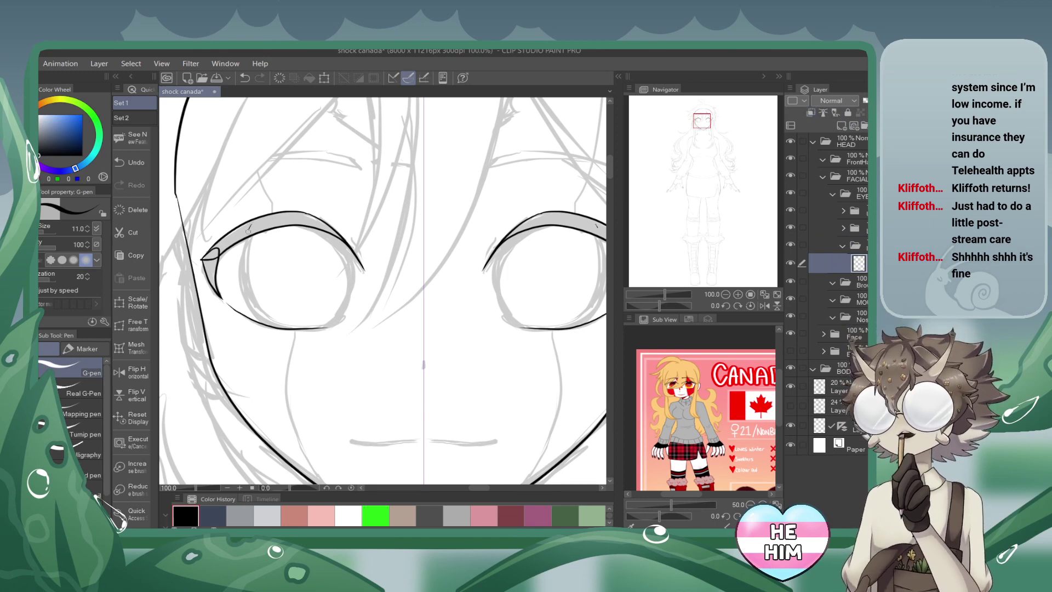
mouse_move(248, 229)
left_mouse_down()
mouse_move(294, 330)
mouse_move(339, 307)
mouse_move(335, 244)
mouse_move(274, 215)
mouse_move(247, 235)
mouse_move(261, 315)
mouse_move(336, 320)
mouse_move(329, 231)
mouse_move(254, 218)
left_mouse_up()
left_click(244, 81)
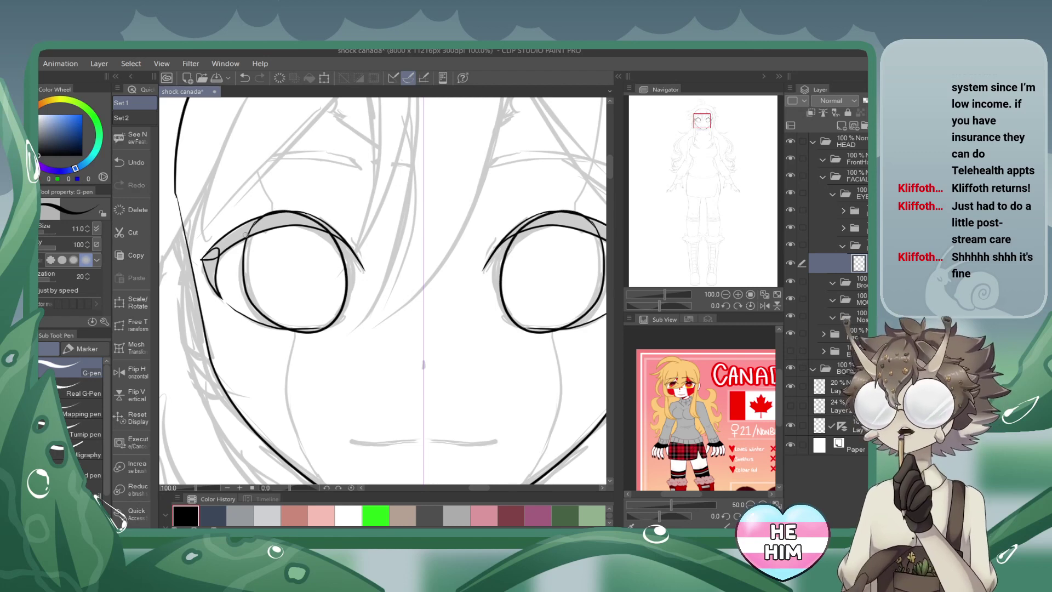
Touch up the join at the top of the iris outline with the two lash subfolders temporarily hidden.
left_click(791, 211)
left_click(790, 224)
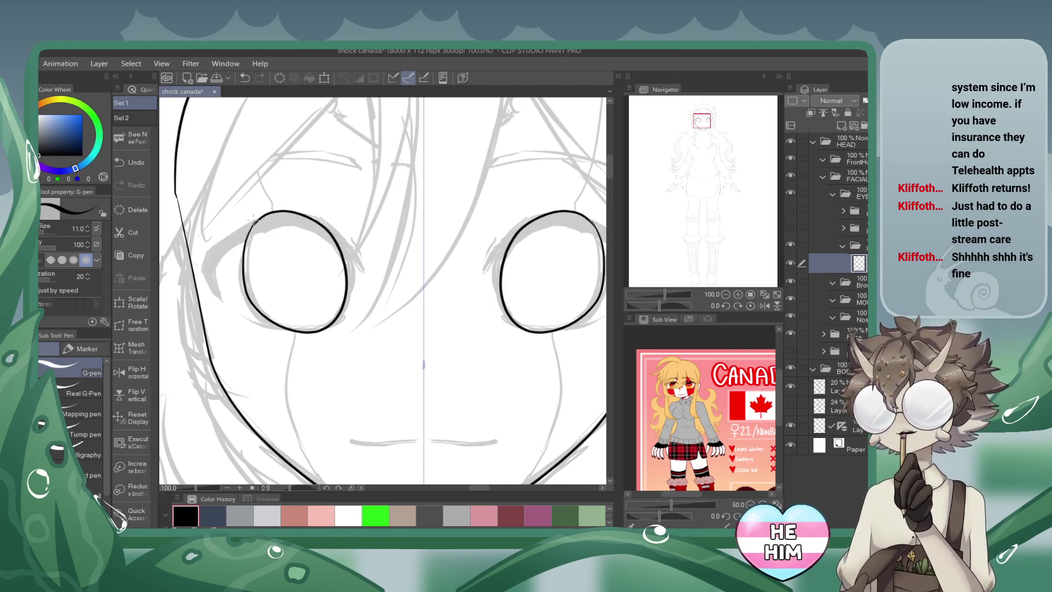
left_click_drag(253, 219, 254, 221)
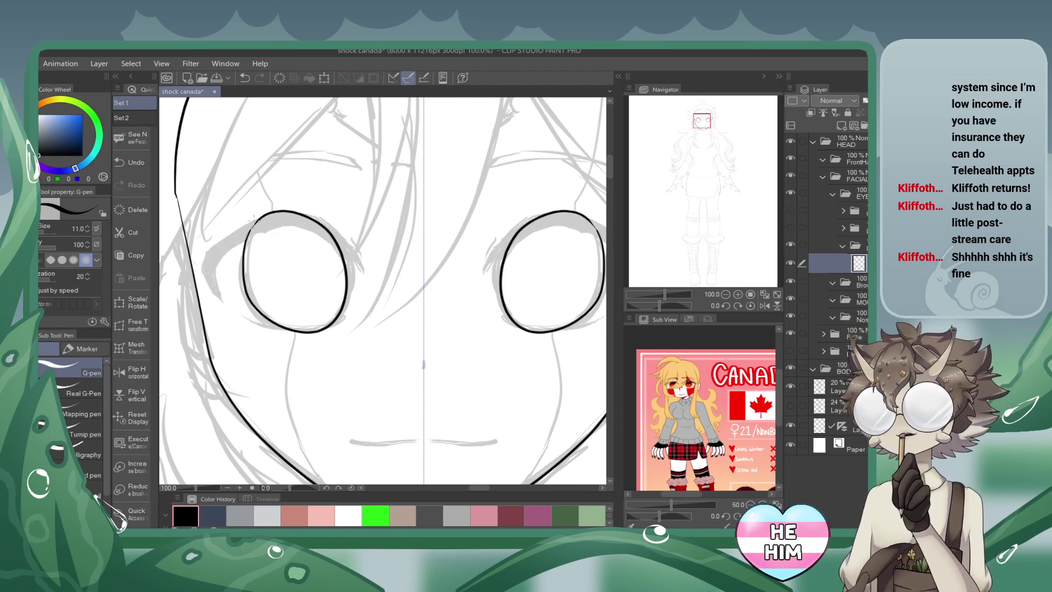
left_click(790, 226)
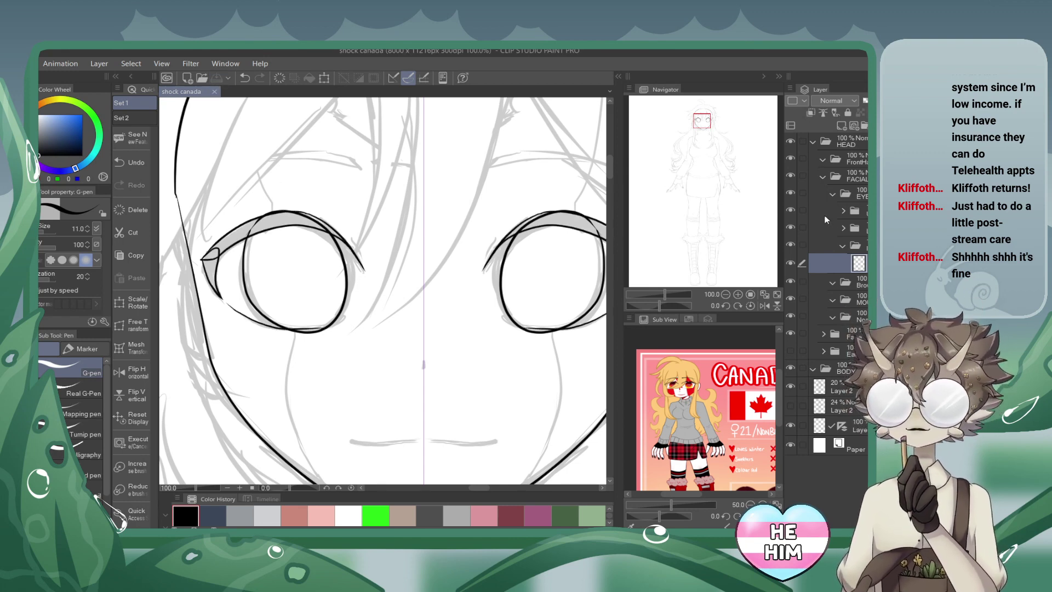
Collapse the eye folder and add a vector layer to the brow folder.
left_click(831, 194)
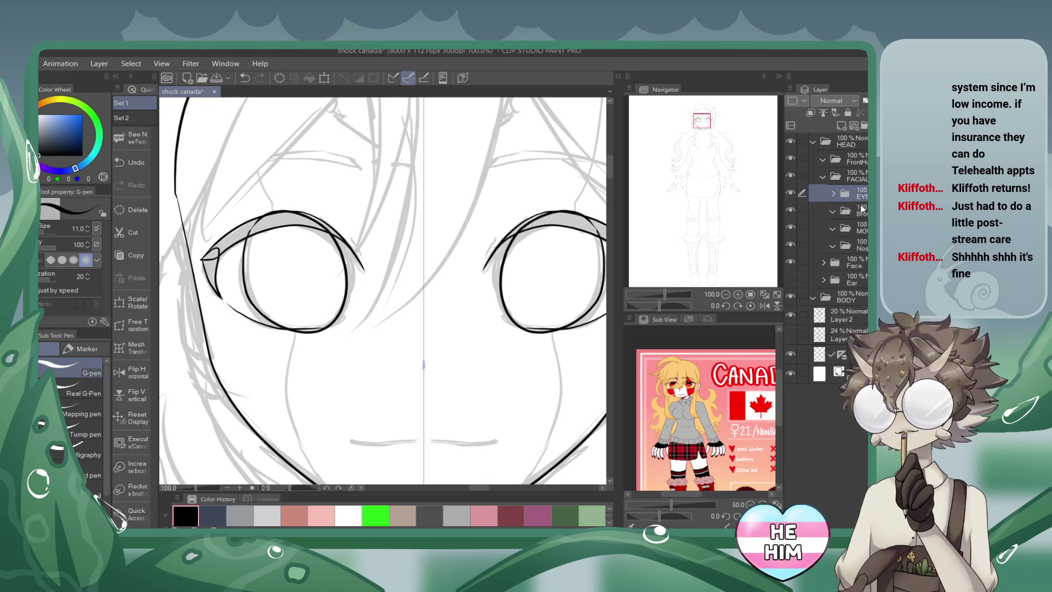
left_click(849, 208)
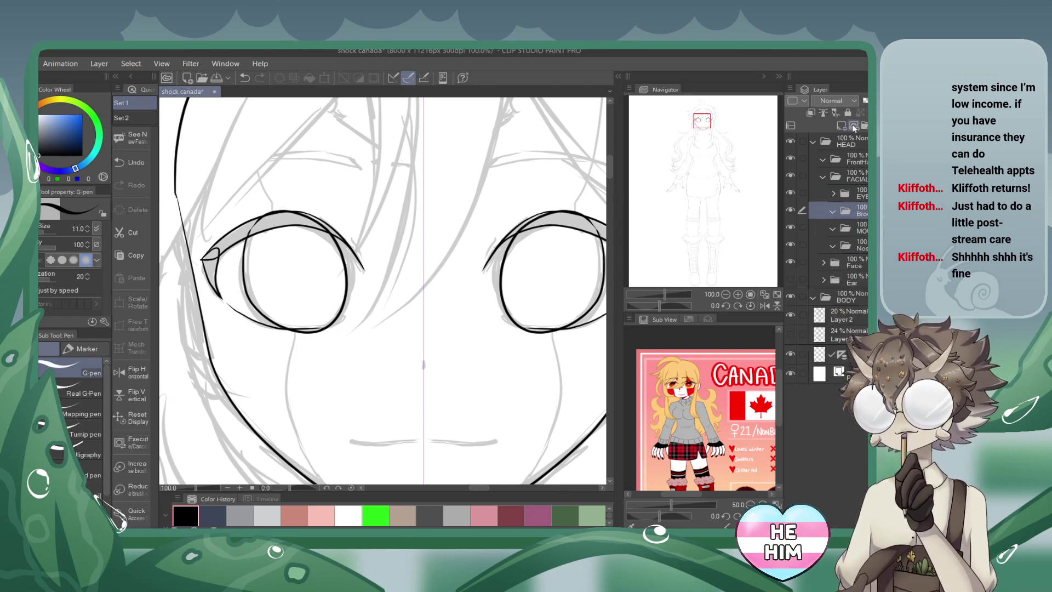
left_click(852, 125)
Ink a thin eyebrow outline with a tapered outer end over the sketch above the eye right of the symmetry line.
left_click_drag(700, 122, 706, 117)
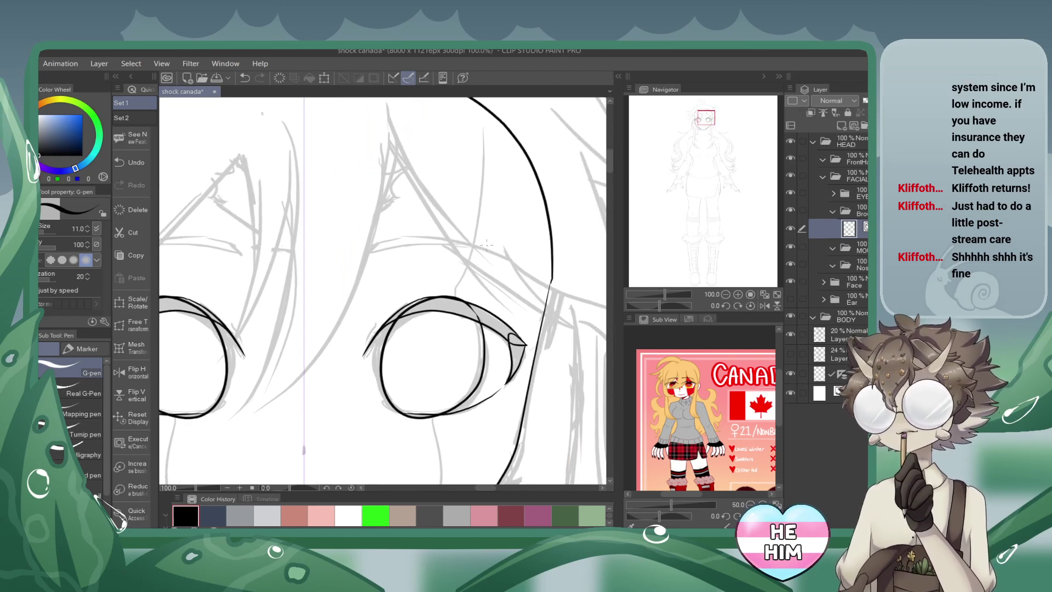
mouse_move(502, 250)
left_mouse_down()
mouse_move(377, 249)
mouse_move(521, 248)
left_mouse_up()
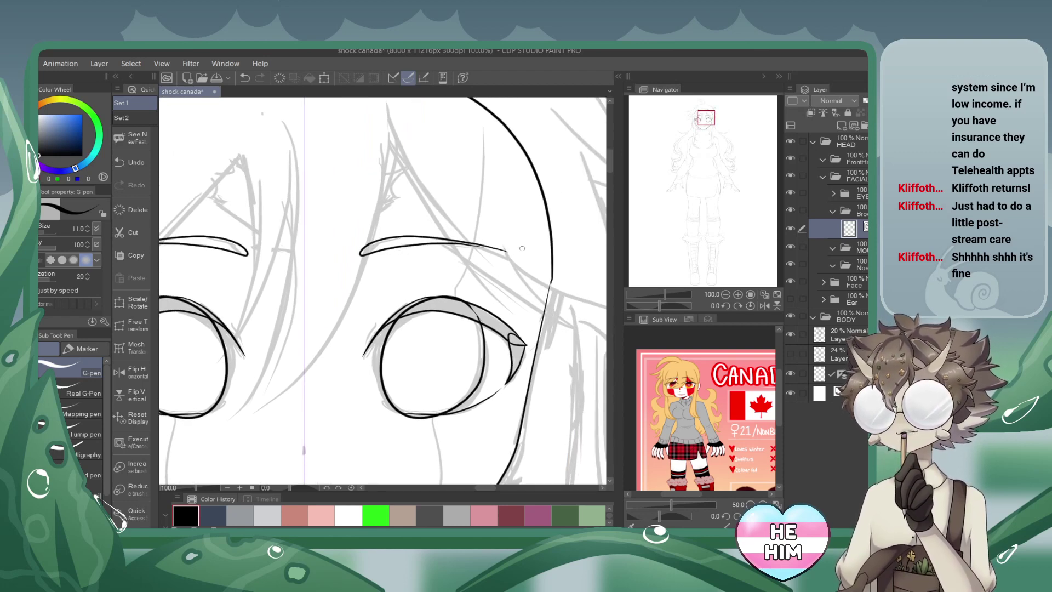
key("ctrl+z")
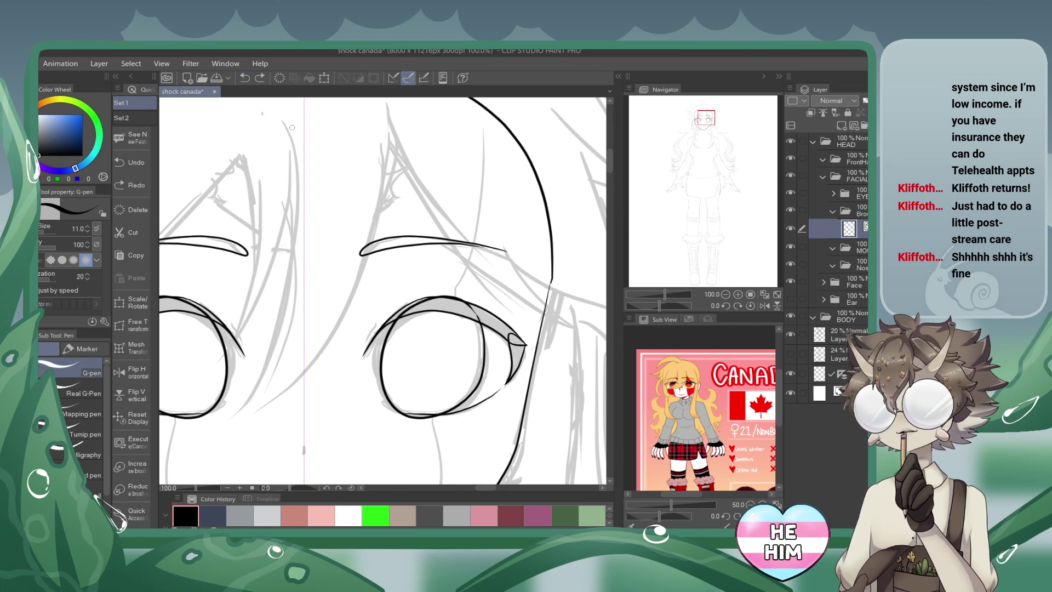
mouse_move(472, 245)
left_mouse_down()
mouse_move(512, 250)
mouse_move(508, 225)
mouse_move(509, 252)
left_mouse_up()
key("ctrl+z")
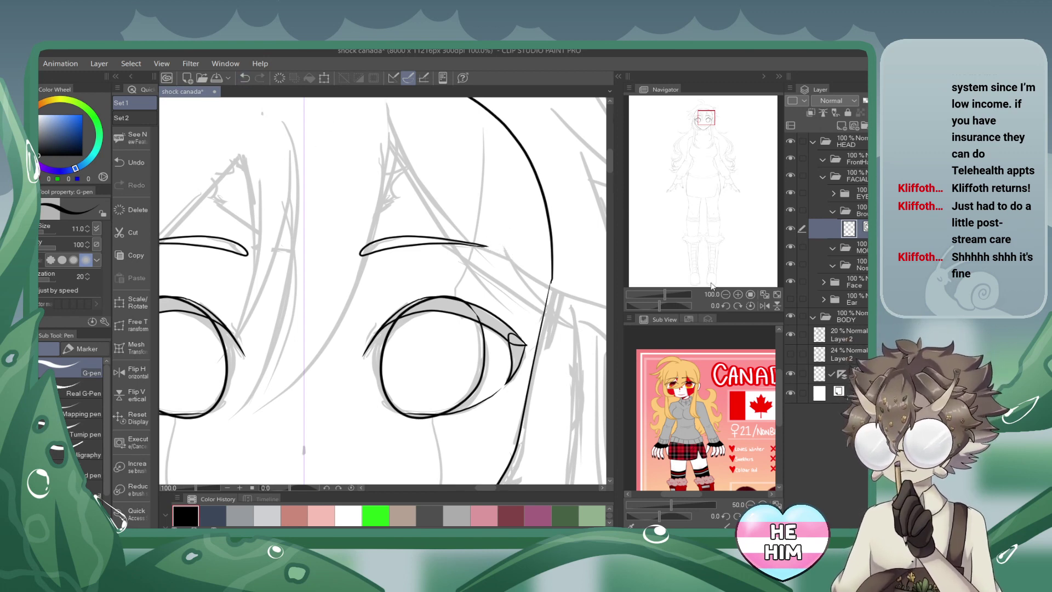
left_click(725, 294)
left_click(724, 294)
left_click_drag(704, 116, 703, 119)
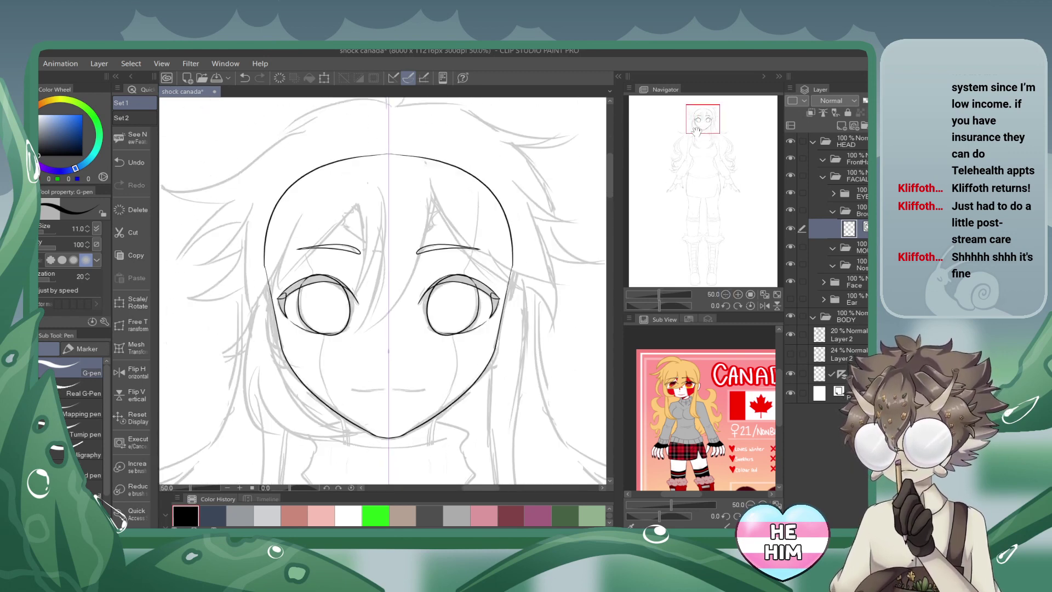
Collapse the brow folder and add a vector layer to the mouth folder.
left_click(738, 294)
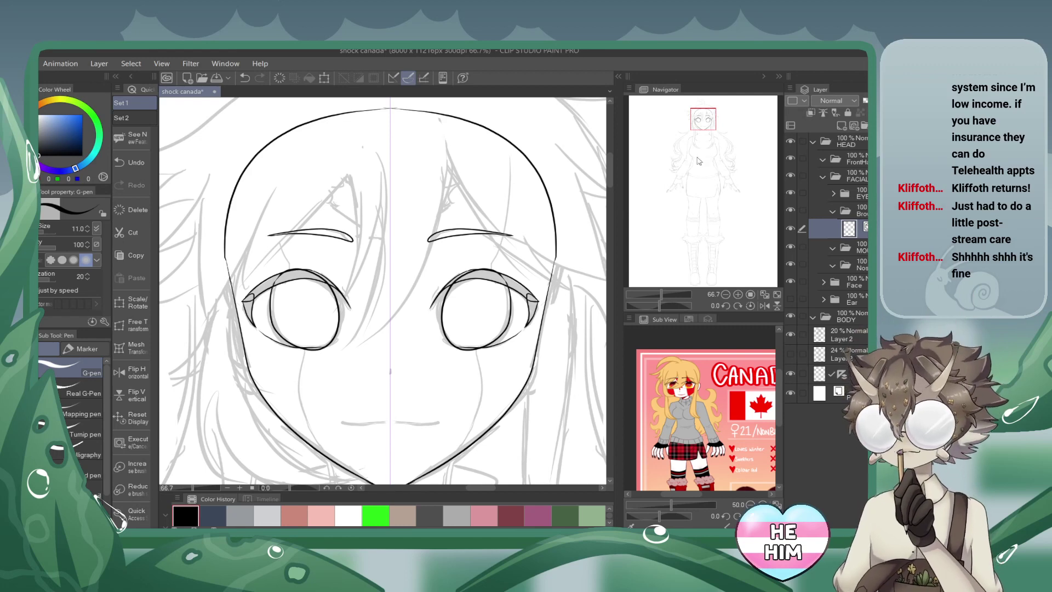
left_click_drag(703, 122, 702, 124)
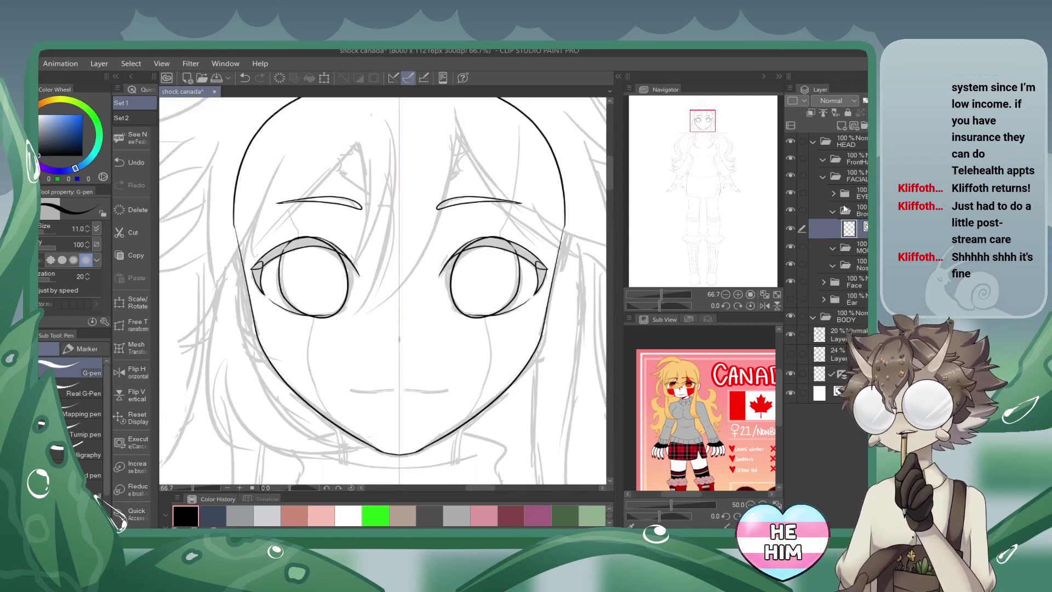
left_click(833, 211)
left_click(857, 231)
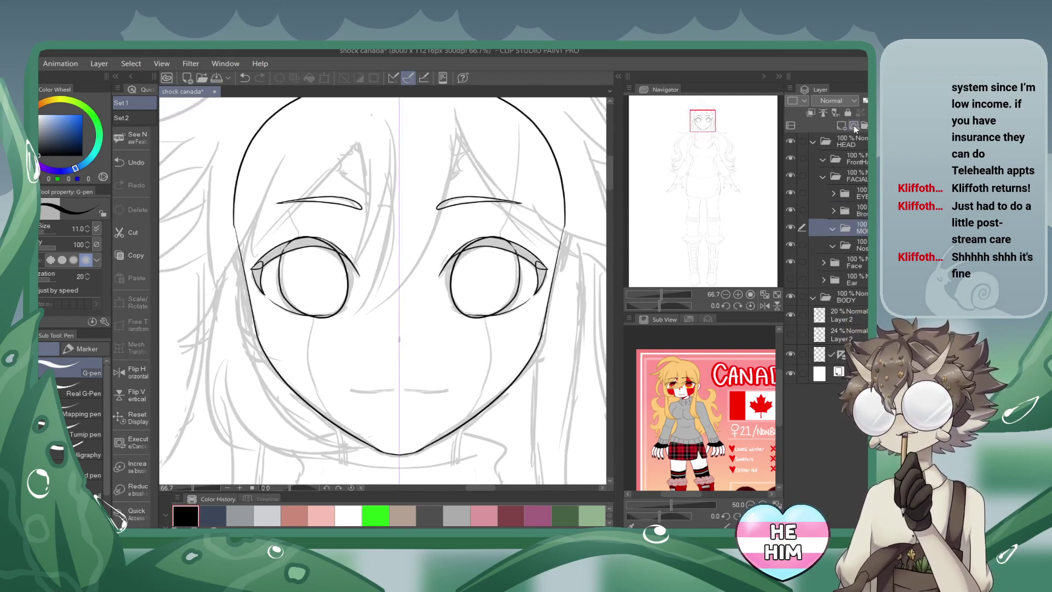
left_click(853, 124)
Create two subfolders inside the mouth folder and move the new vector layer into the first one.
left_click(738, 294)
left_click(738, 294)
left_click_drag(702, 119, 702, 125)
left_click(863, 125)
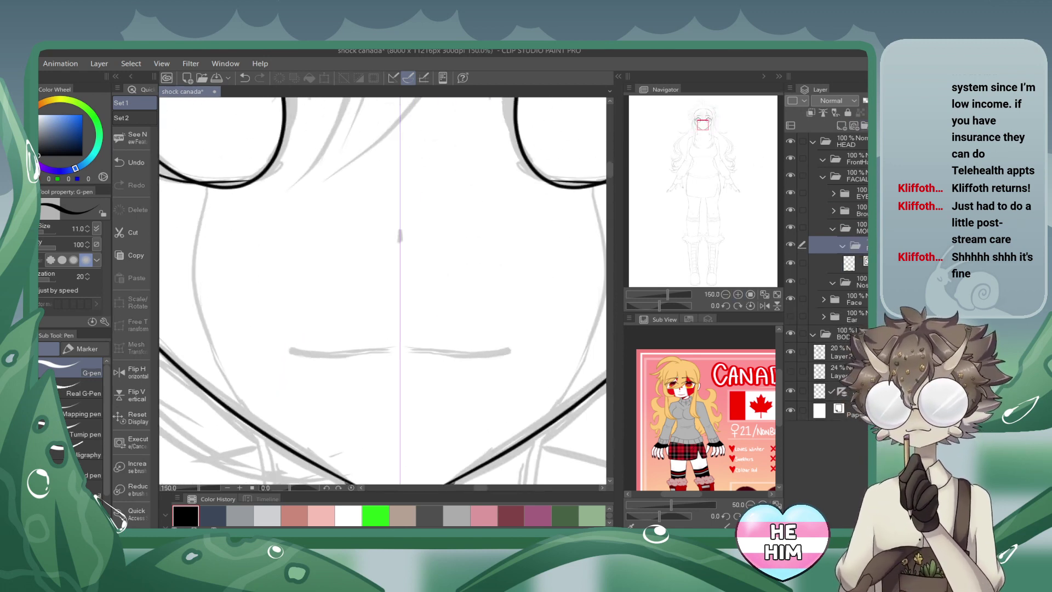
left_click(848, 262)
left_click_drag(848, 263, 855, 227)
left_click(864, 126)
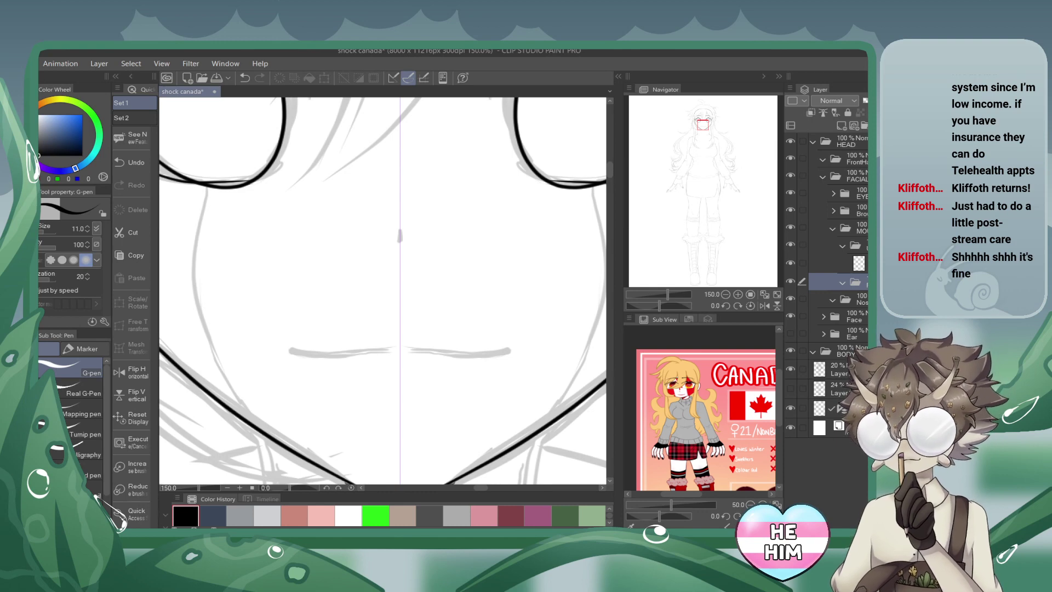
Nest four subfolders inside the second mouth subfolder and save the document.
left_click(864, 126)
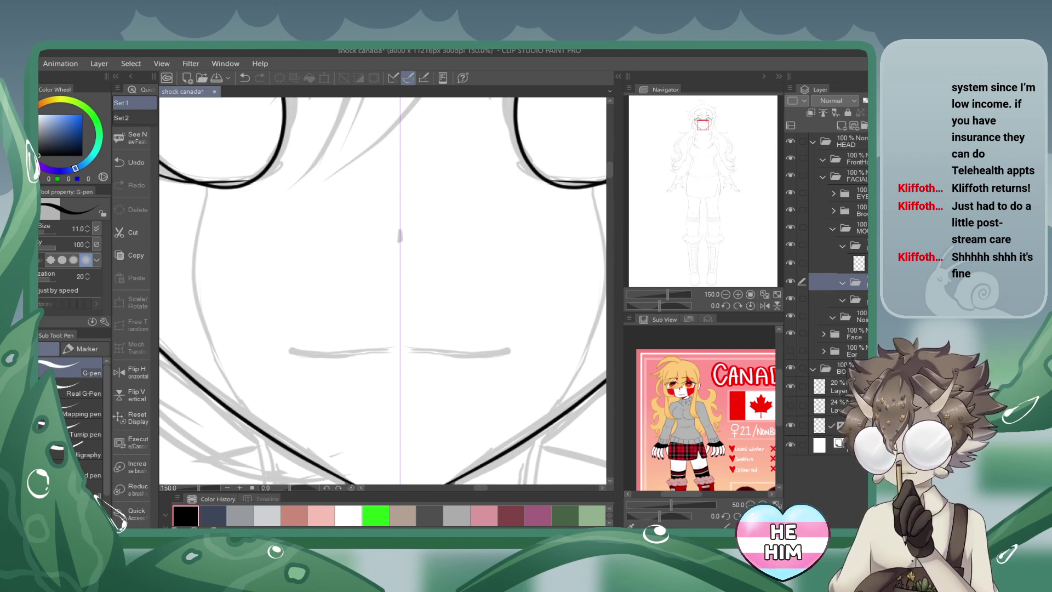
left_click_drag(855, 282, 854, 299)
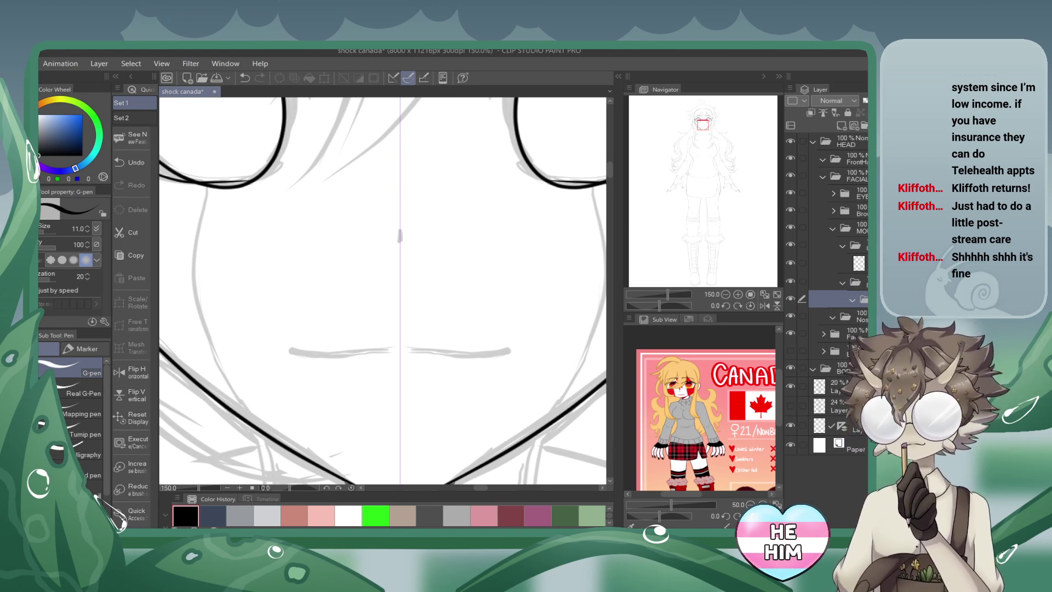
left_click(864, 126)
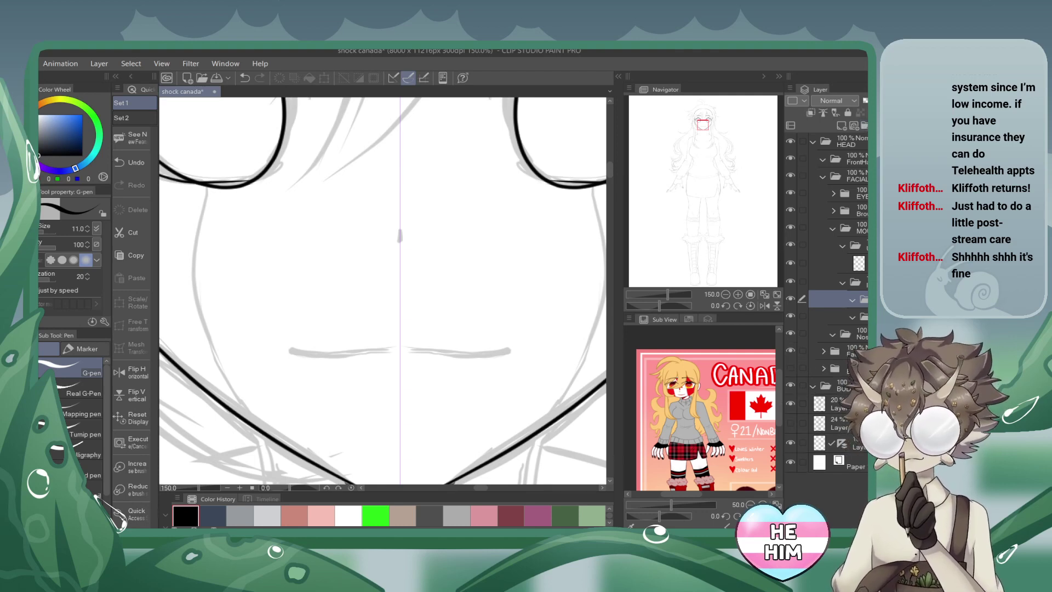
left_click(864, 126)
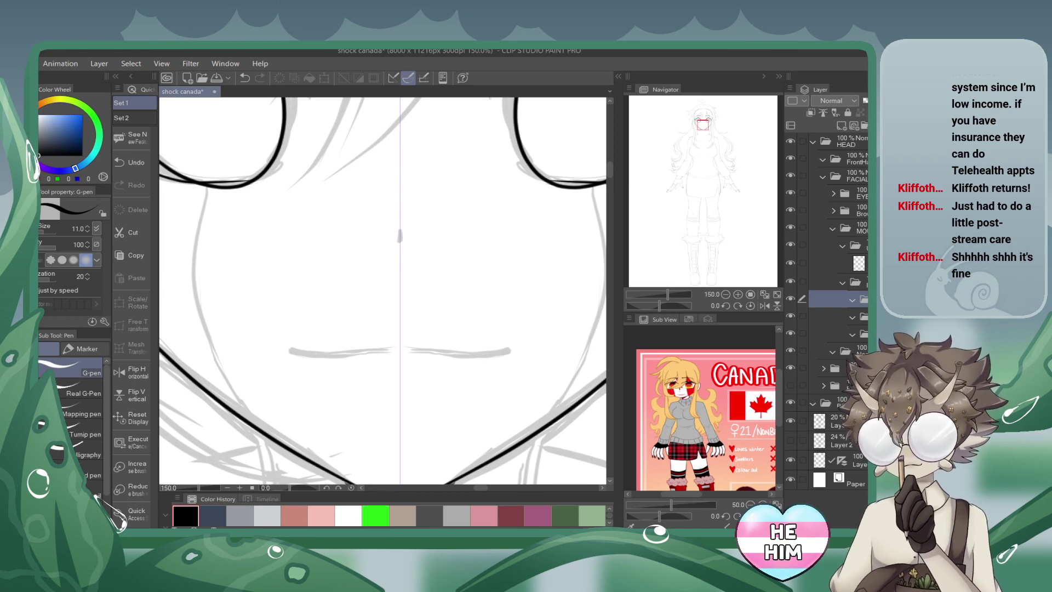
left_click(863, 125)
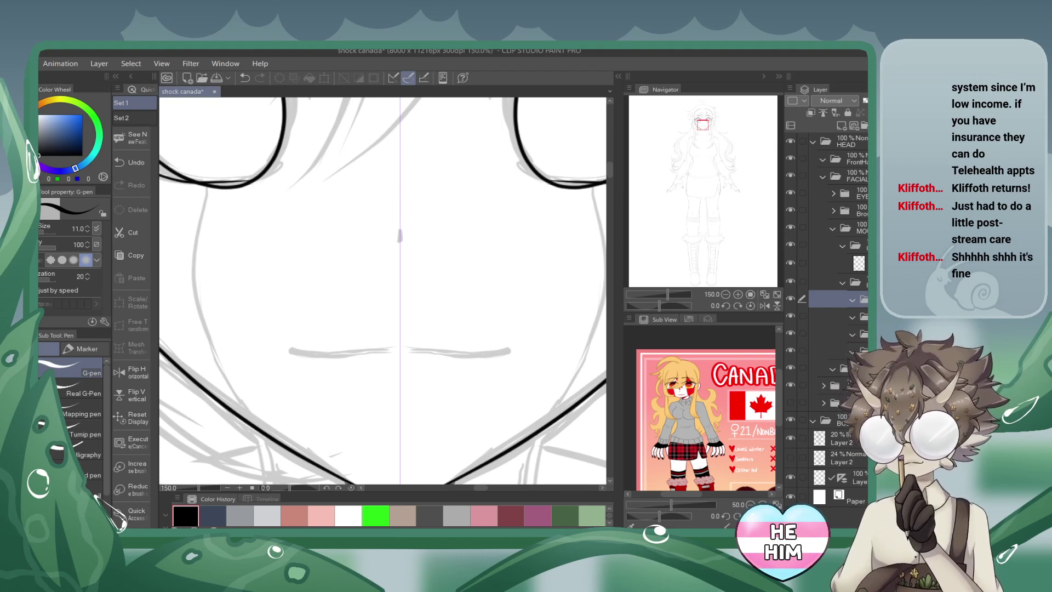
left_click(245, 79)
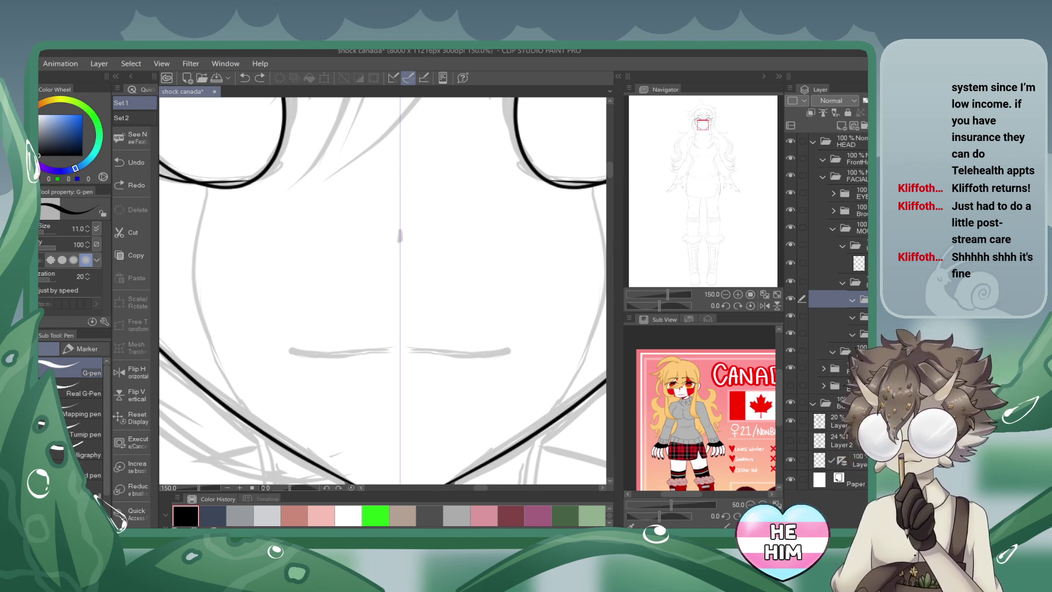
left_click(863, 126)
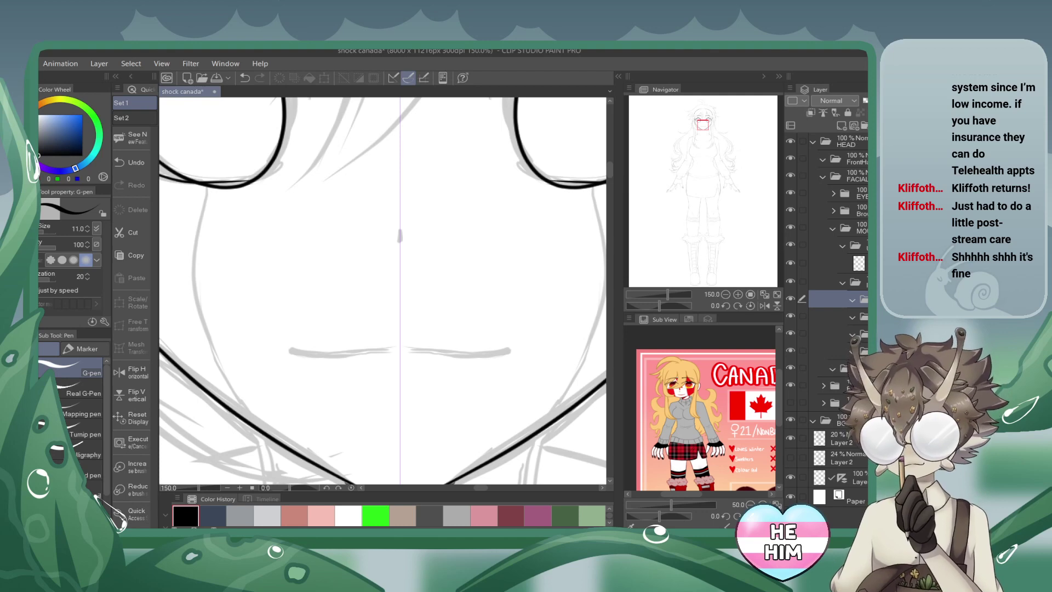
key("ctrl+s")
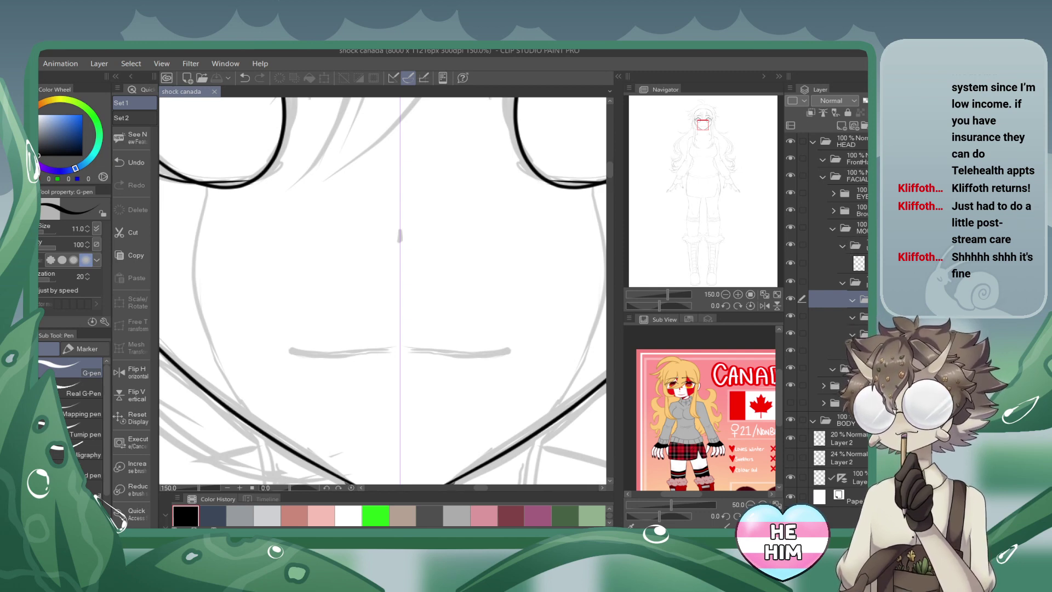
Ink a thin, gently curved closed mouth line over the sketch on the vector layer in the first mouth subfolder.
left_click(841, 262)
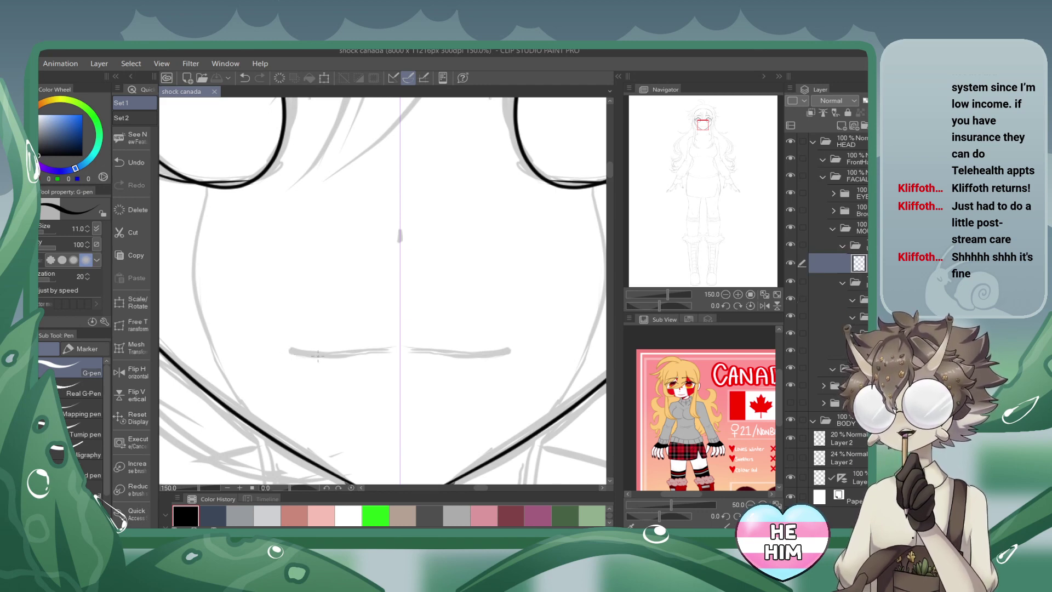
left_click(362, 328)
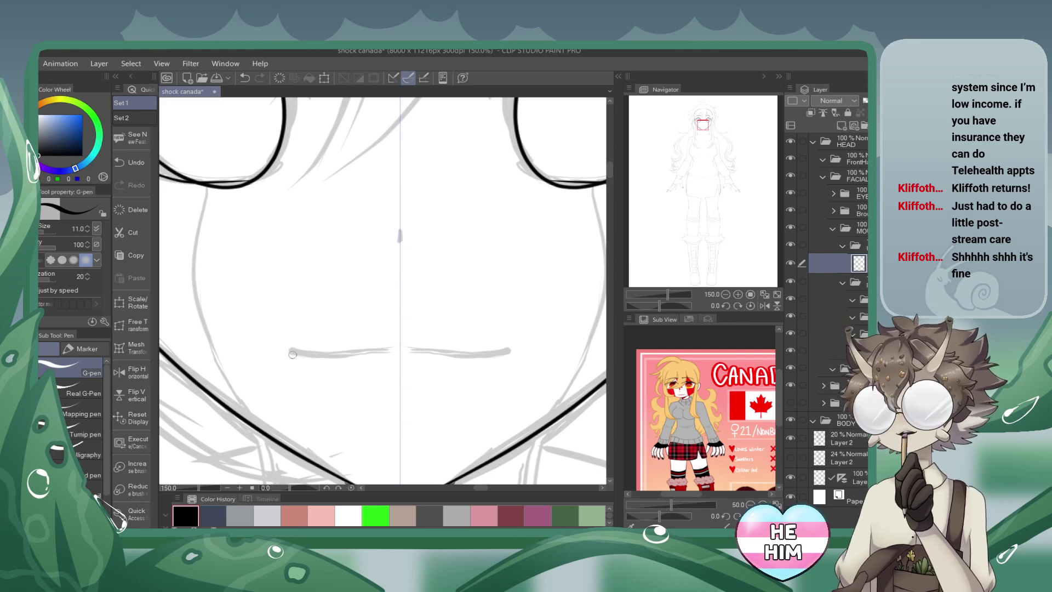
left_click_drag(289, 352, 400, 346)
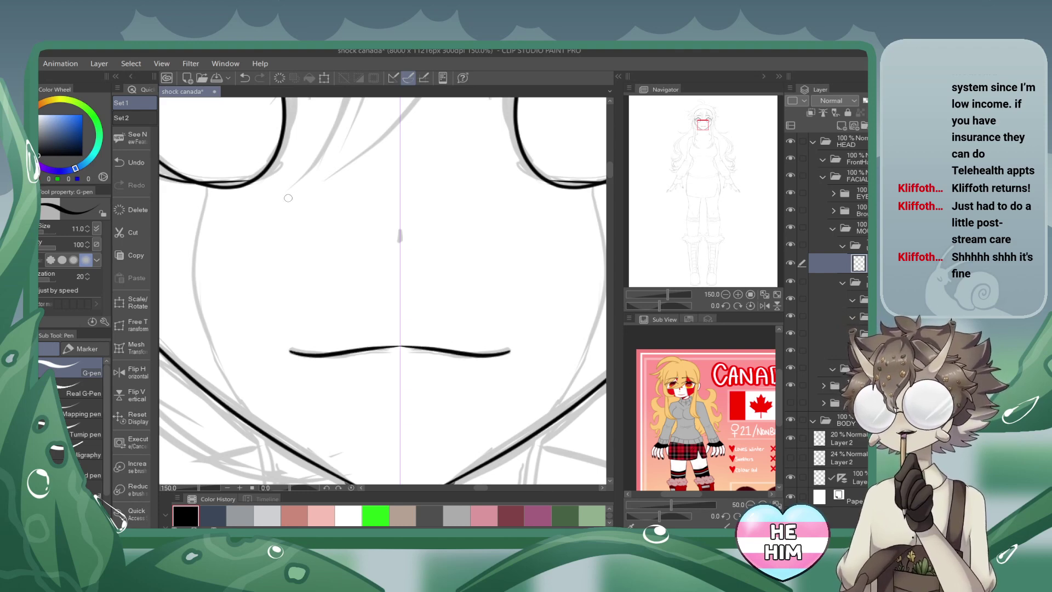
left_click(244, 77)
left_click_drag(509, 351, 405, 347)
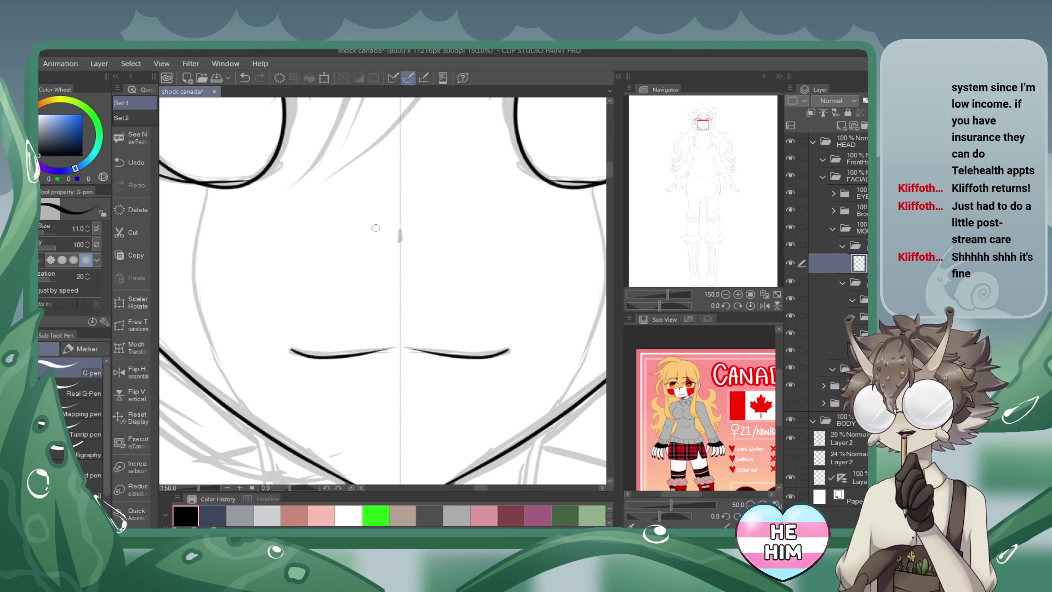
left_click(245, 79)
left_click_drag(292, 351, 453, 351)
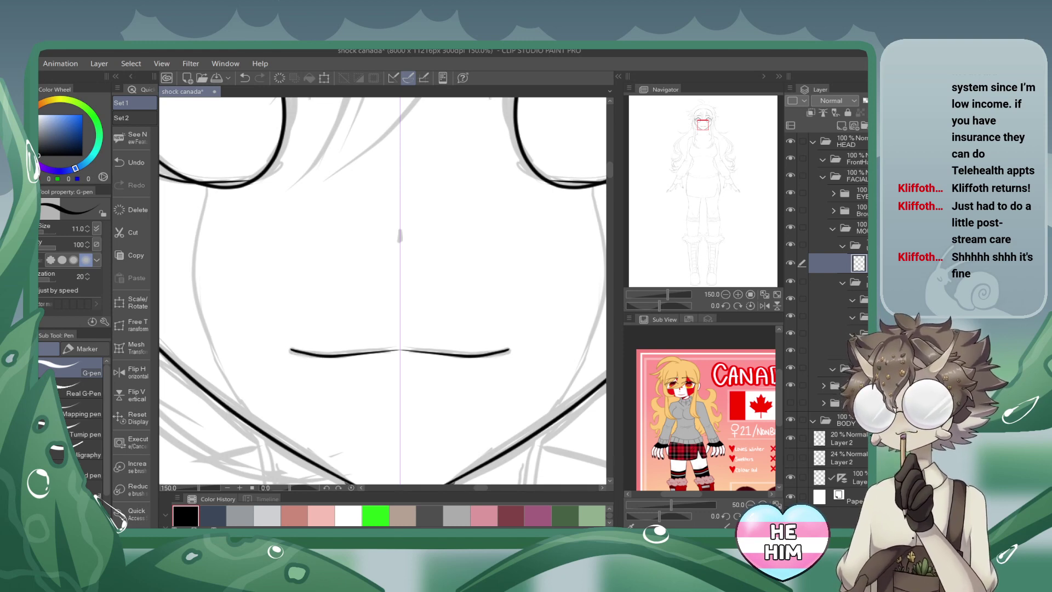
Collapse the closed-mouth subfolder and add another subfolder with its own vector layer directly below it.
left_click(843, 245)
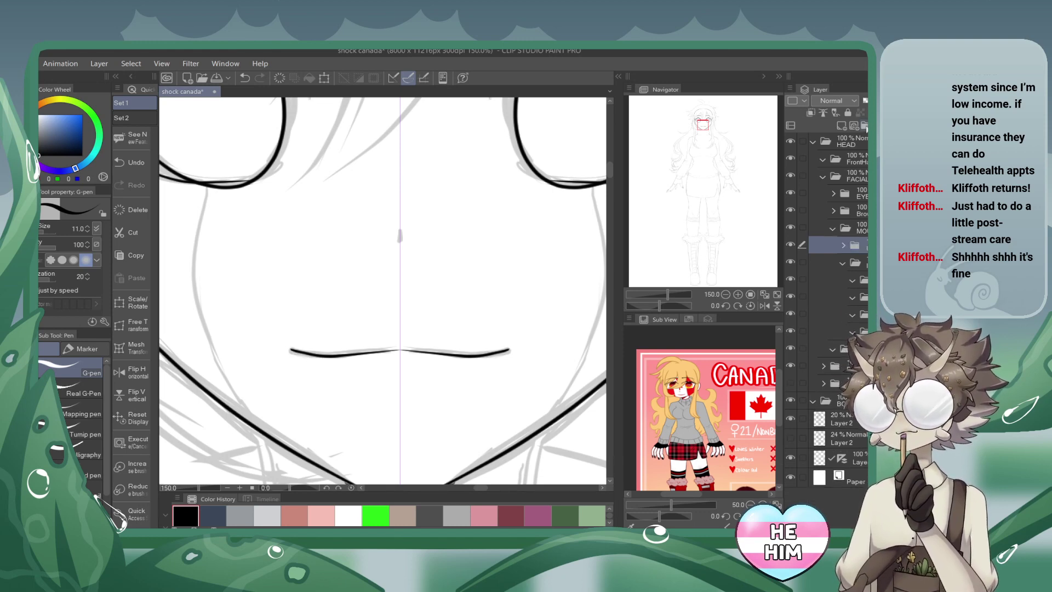
left_click(842, 245)
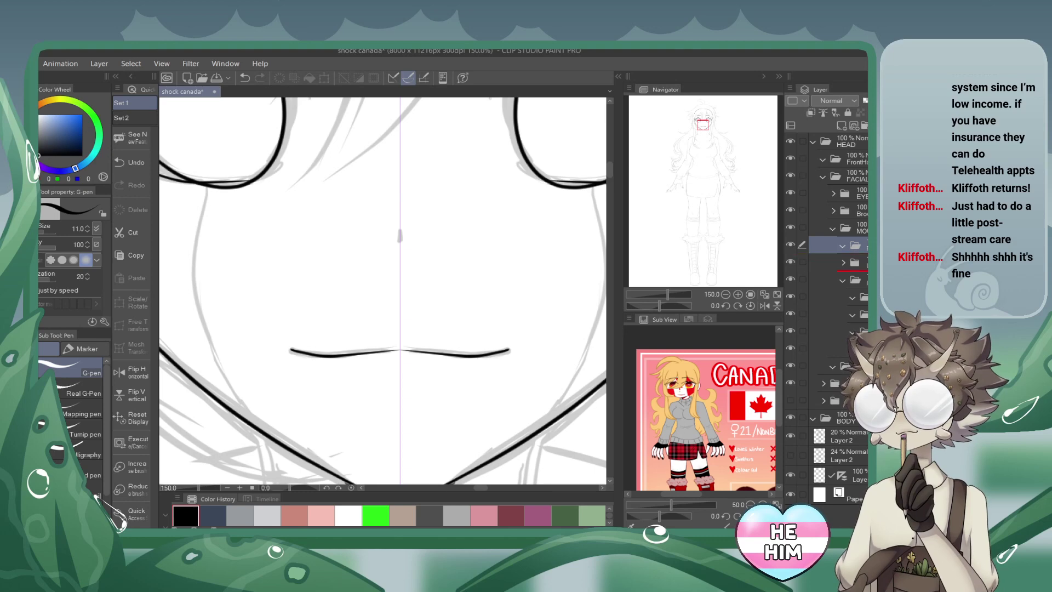
left_click_drag(838, 246, 838, 268)
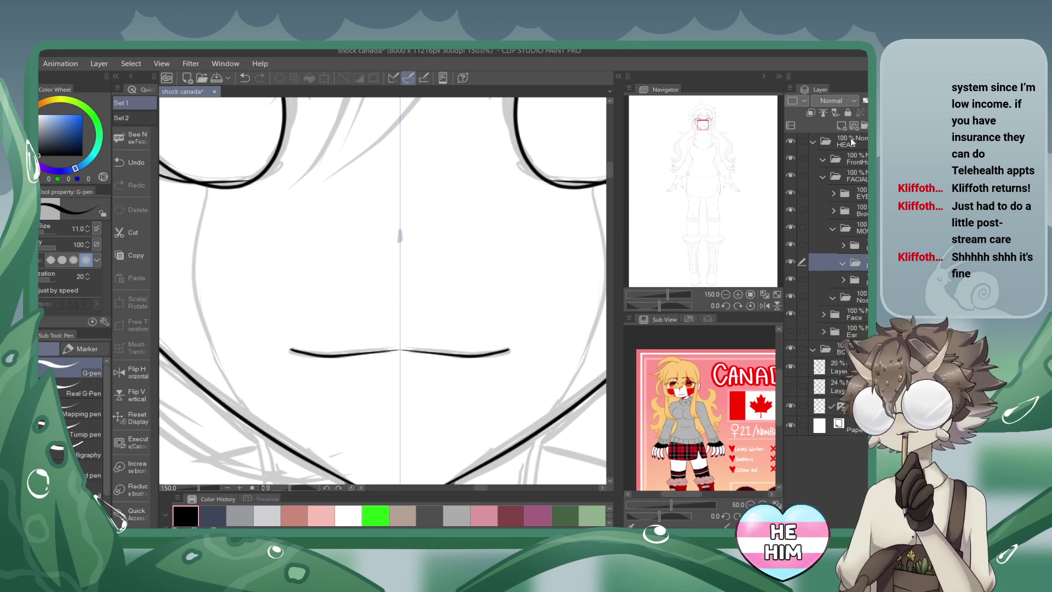
left_click(811, 113)
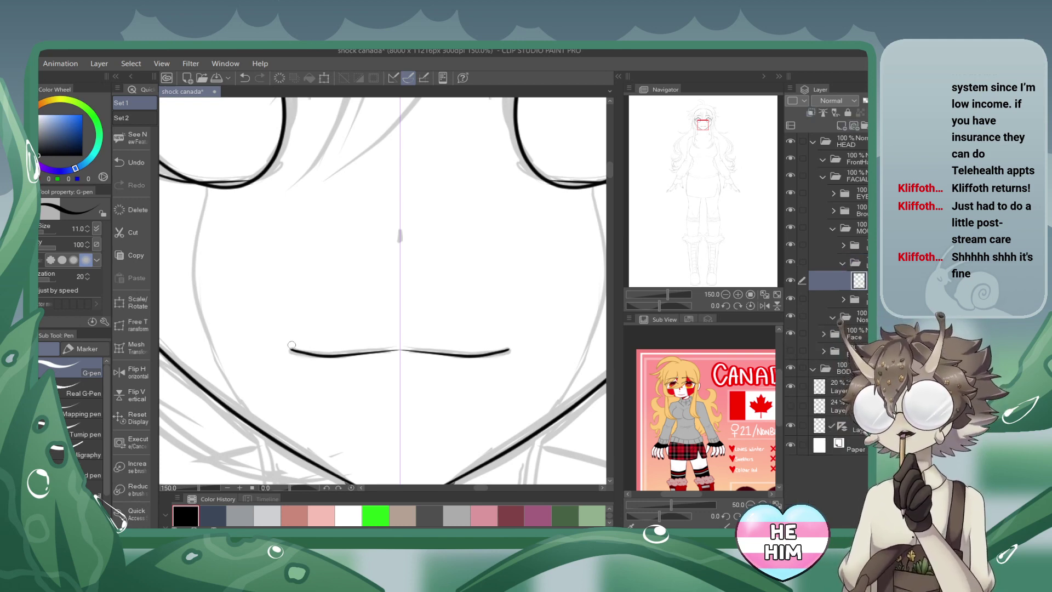
Ink a flatter alternate mouth line just above the first one, and hide and collapse its subfolder.
left_click_drag(290, 345, 510, 344)
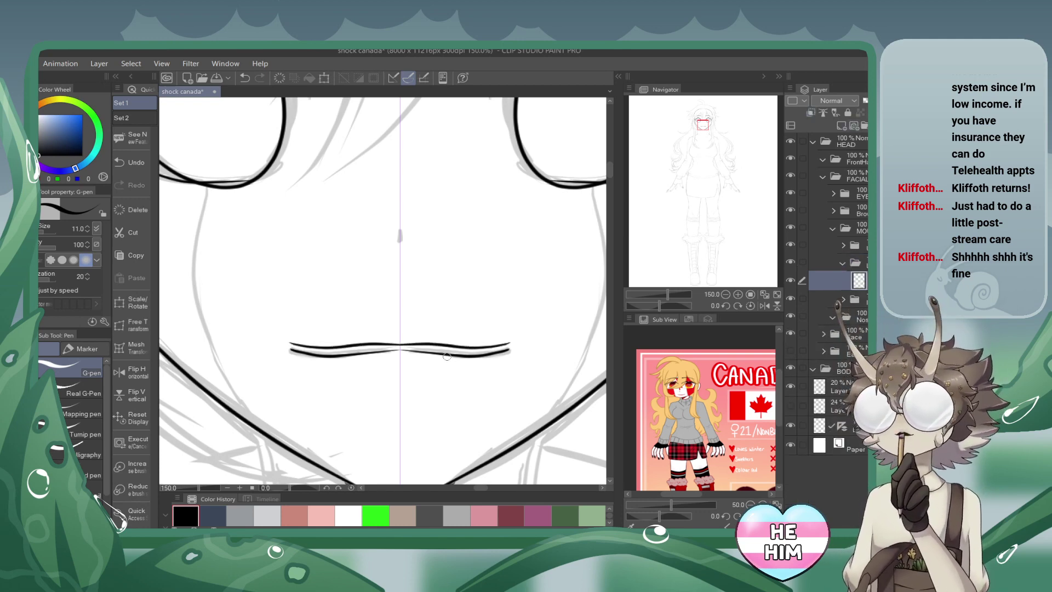
key("ctrl+z")
left_click_drag(290, 345, 509, 344)
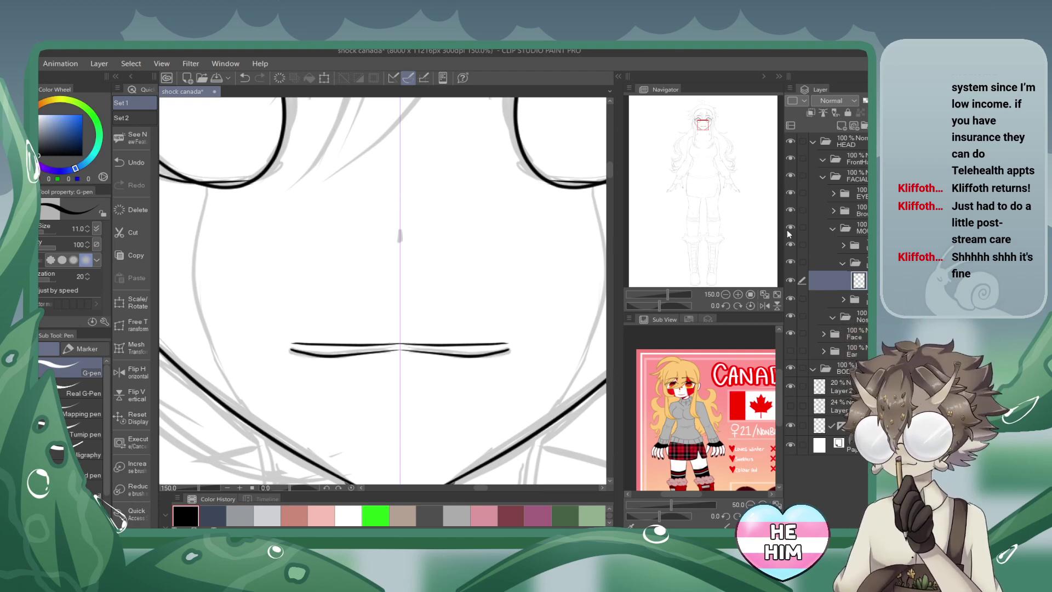
left_click(789, 262)
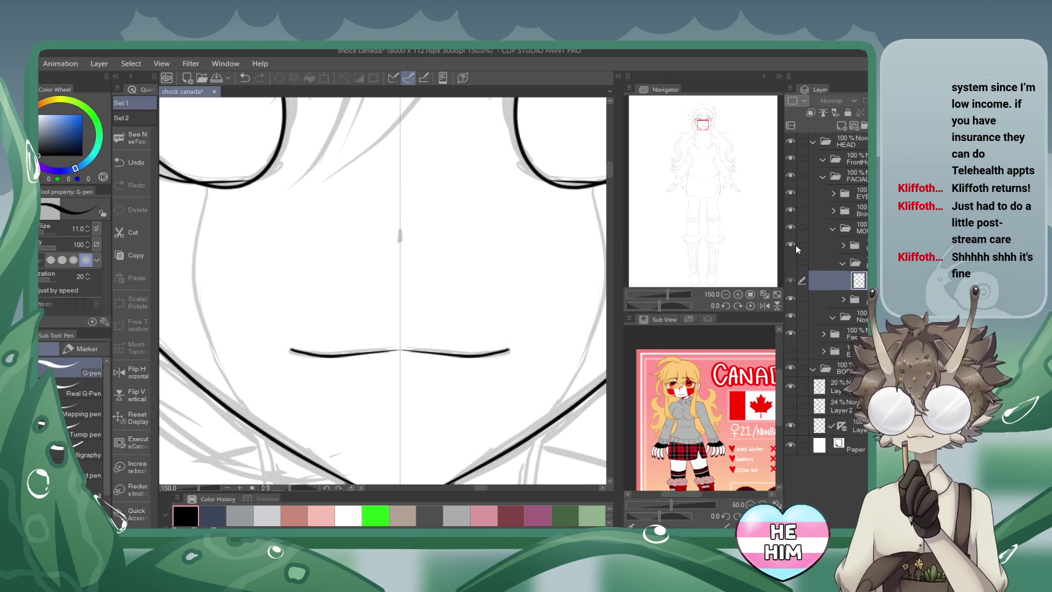
left_click(843, 263)
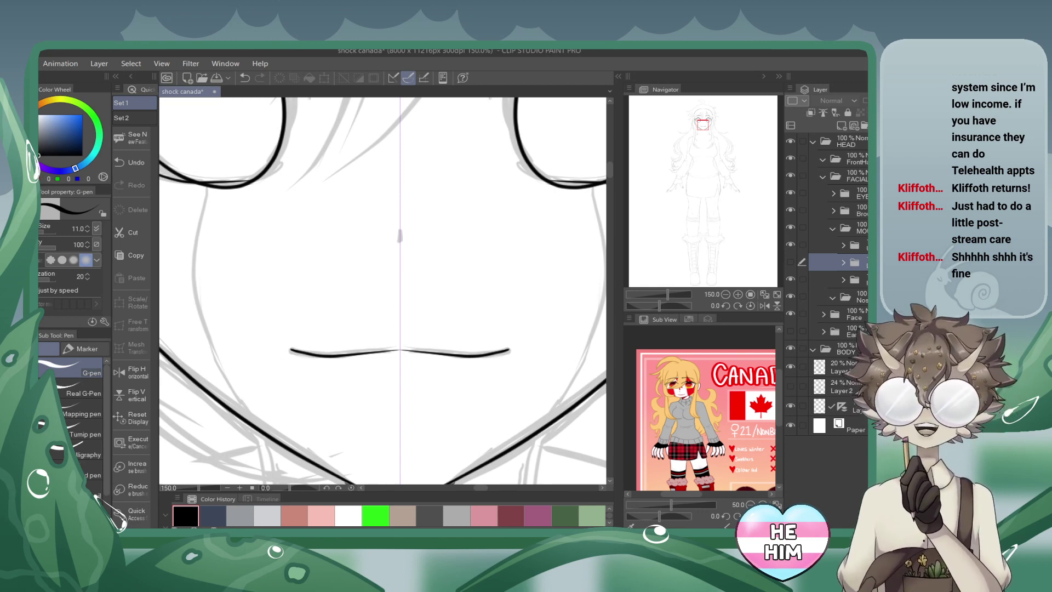
left_click_drag(698, 129, 695, 131)
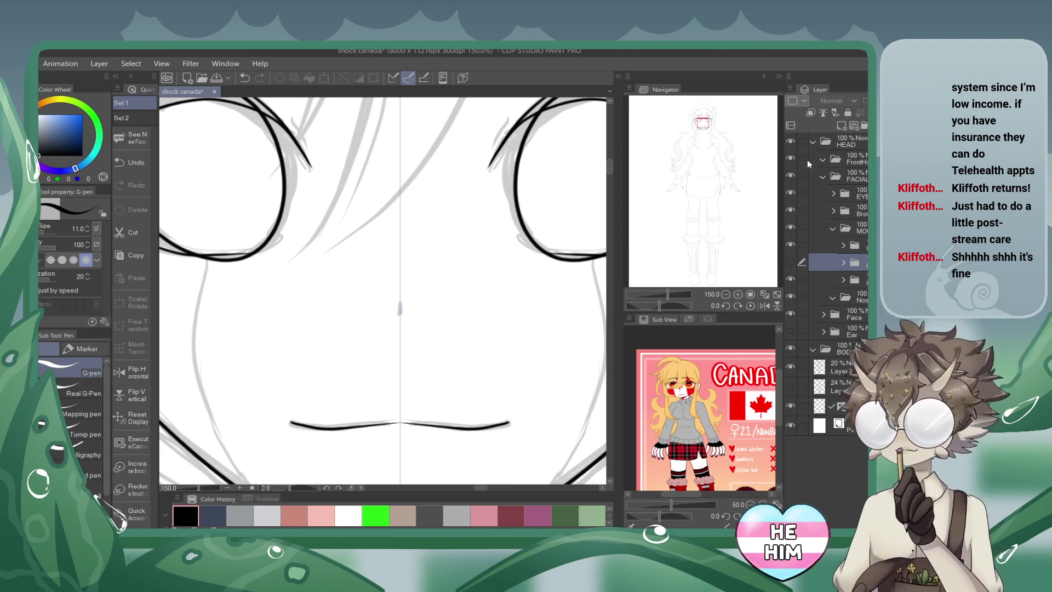
left_click(832, 228)
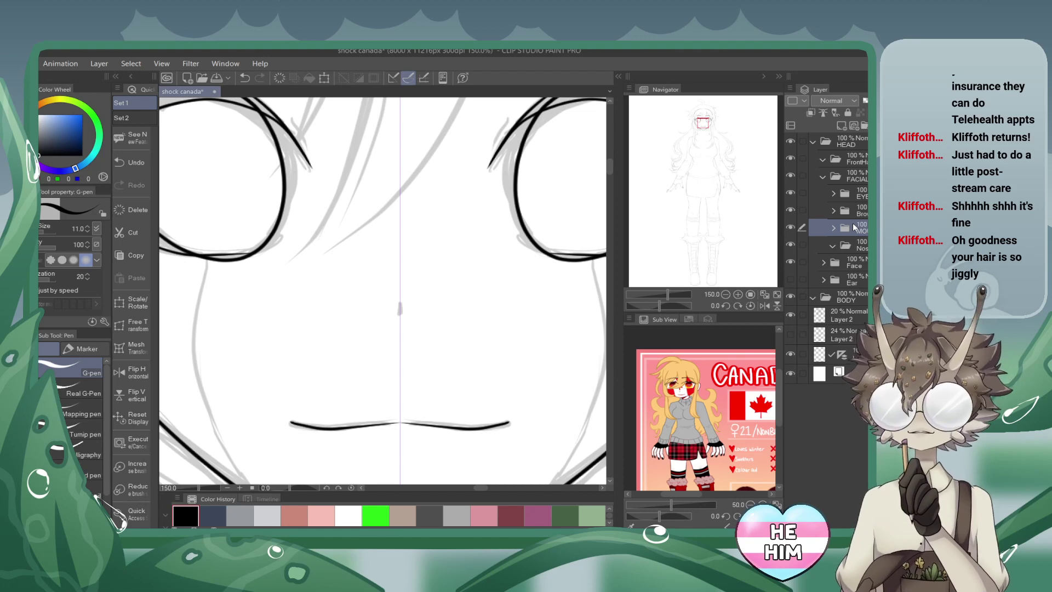
left_click_drag(707, 133, 707, 135)
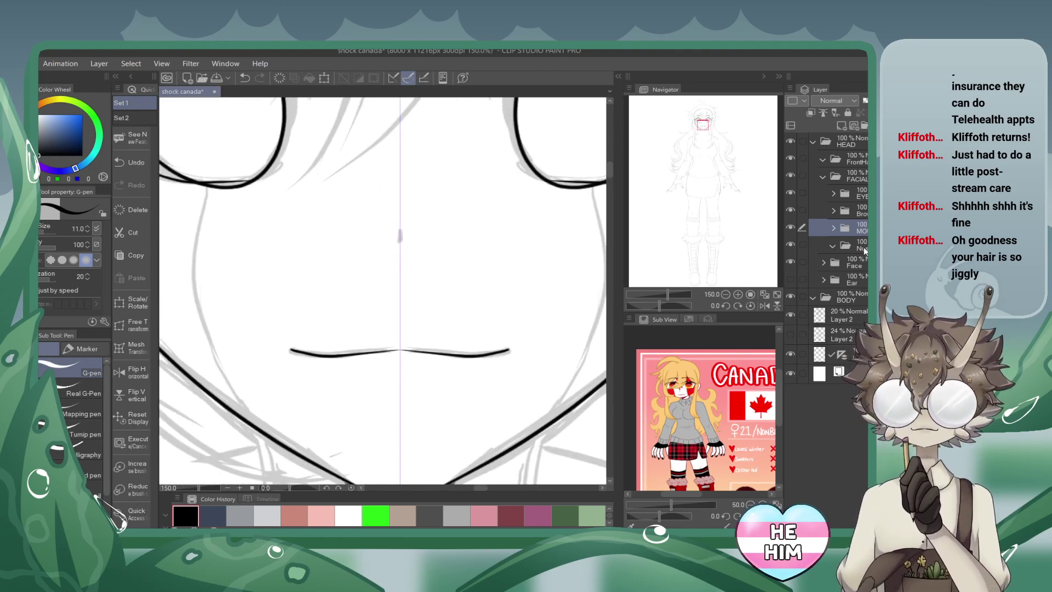
left_click(833, 229)
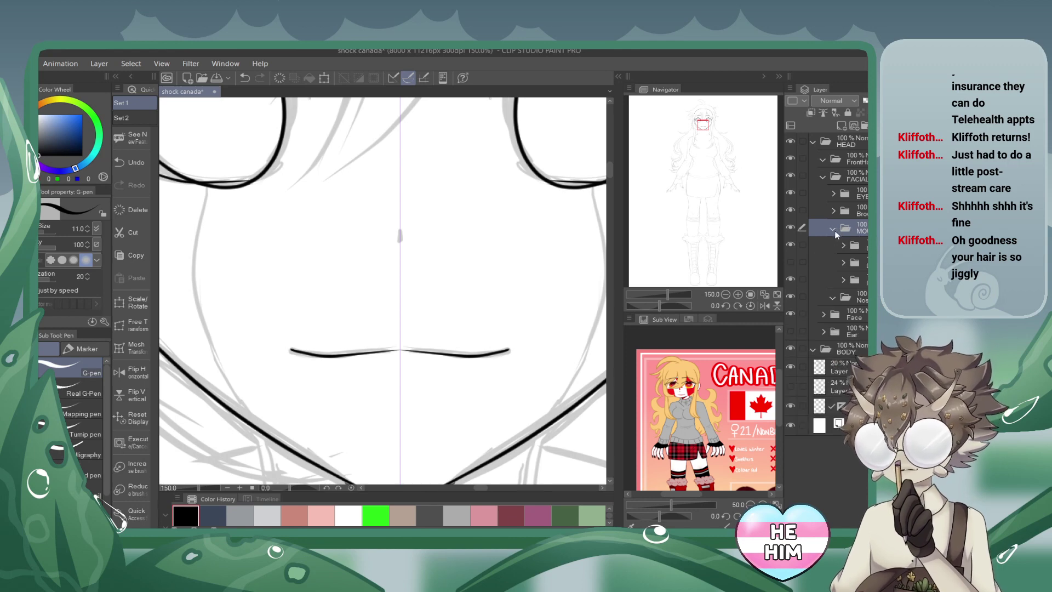
Add a vector layer to the lowest nested subfolder of the third mouth subfolder and ink a wide, closed open-mouth outline.
left_click(842, 279)
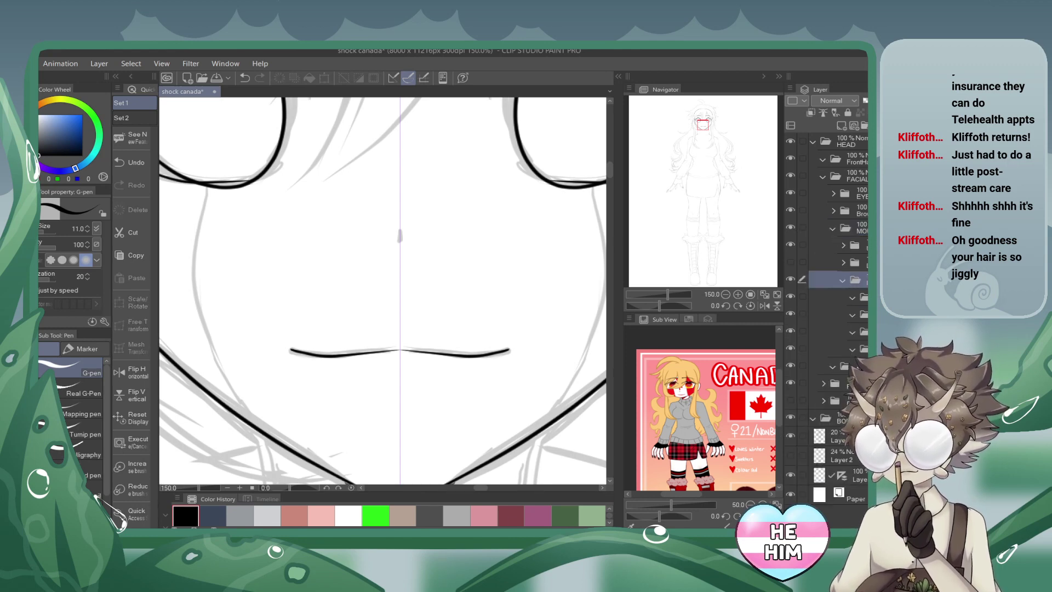
left_click(853, 126)
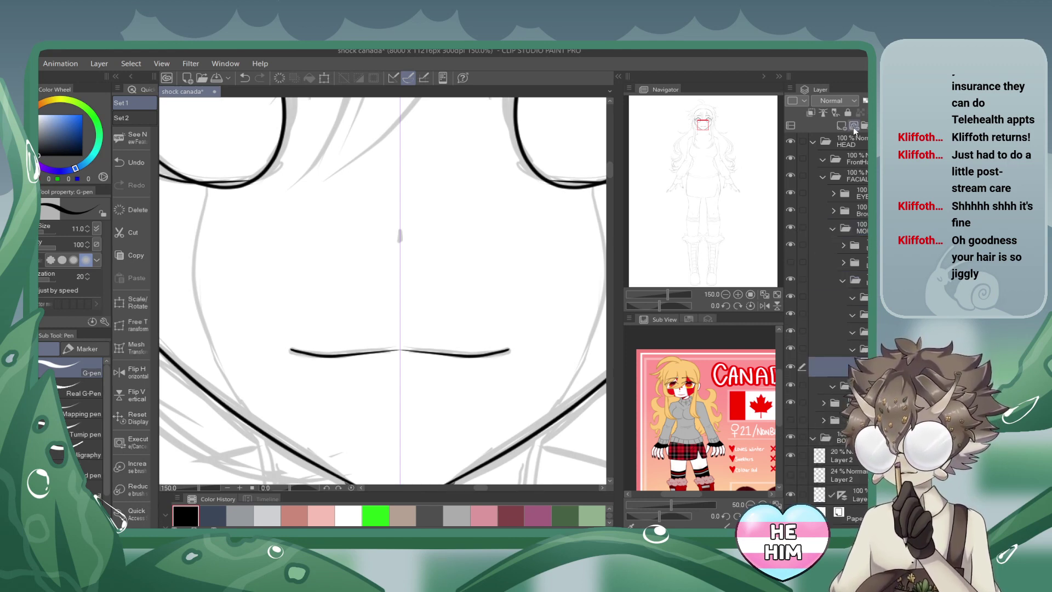
left_click_drag(283, 290, 396, 278)
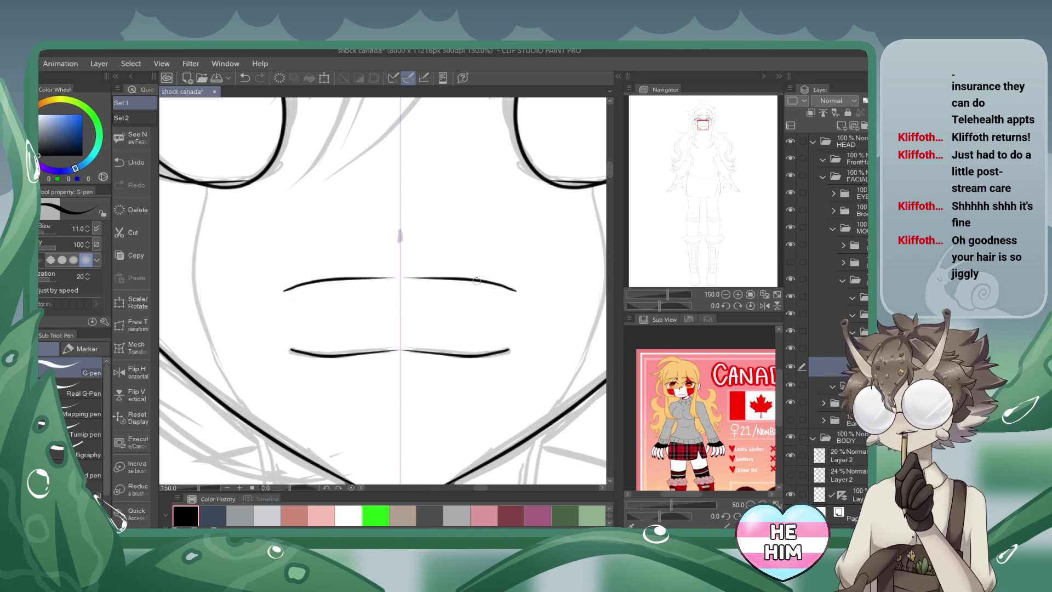
left_click(244, 78)
left_click_drag(284, 293, 400, 278)
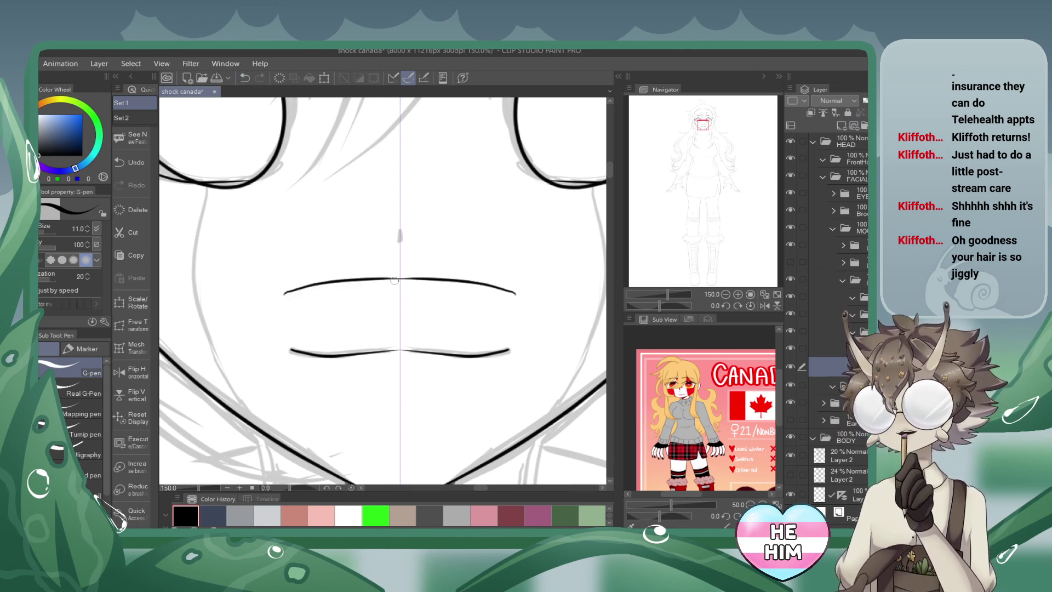
mouse_move(282, 295)
left_mouse_down()
mouse_move(276, 325)
mouse_move(309, 389)
mouse_move(383, 419)
mouse_move(463, 410)
left_mouse_up()
Add a vector layer to the next nested subfolder of the open mouth and ink an oval tongue overlapping the mouth's lower half.
left_click(853, 124)
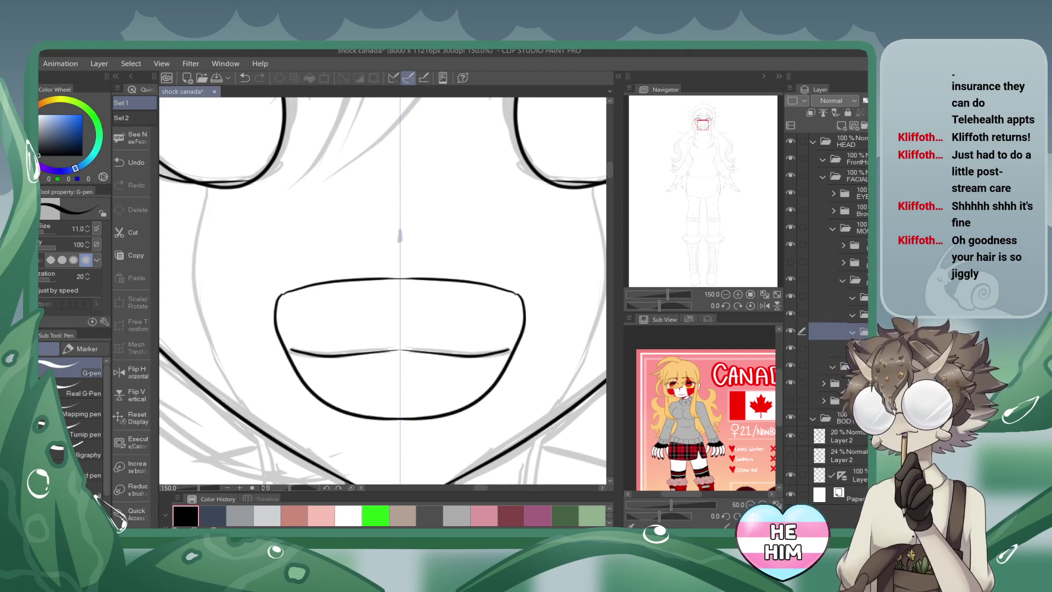
left_click(853, 125)
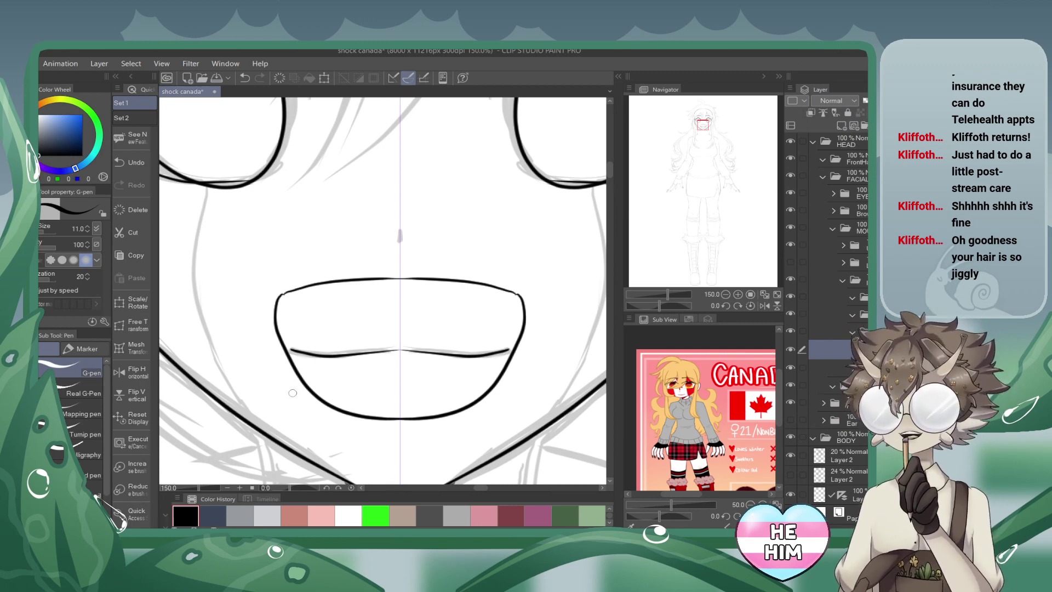
mouse_move(292, 392)
left_mouse_down()
mouse_move(322, 355)
mouse_move(410, 338)
left_mouse_up()
mouse_move(291, 391)
left_mouse_down()
mouse_move(323, 420)
mouse_move(432, 440)
mouse_move(366, 440)
mouse_move(388, 443)
left_mouse_up()
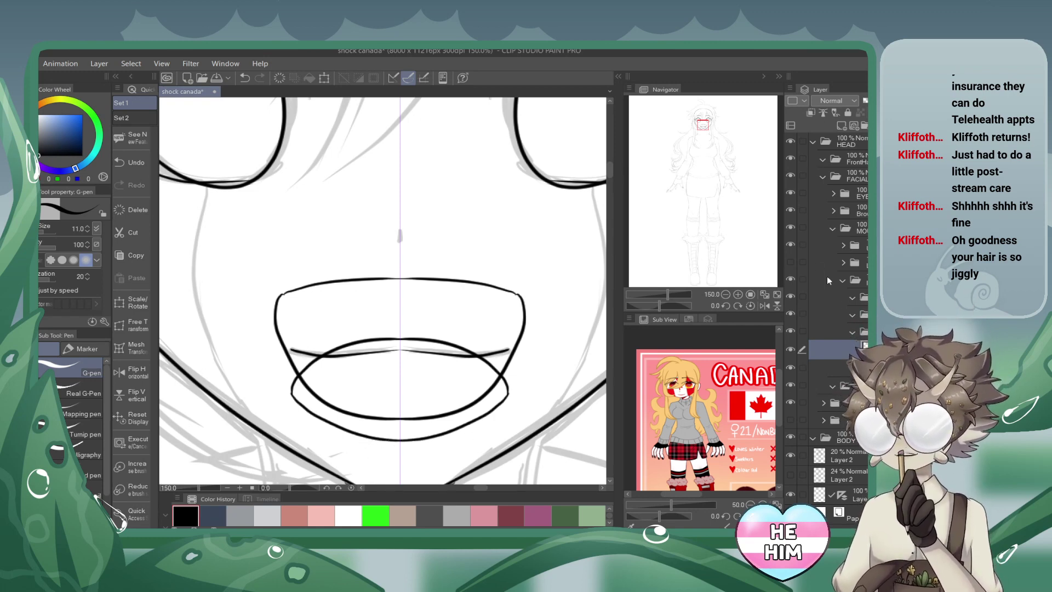
Add a vector layer to the nested subfolder above the tongue and ink a curved, pointed lower-teeth crescent across the mouth's lower half.
left_click(853, 331)
left_click(844, 314)
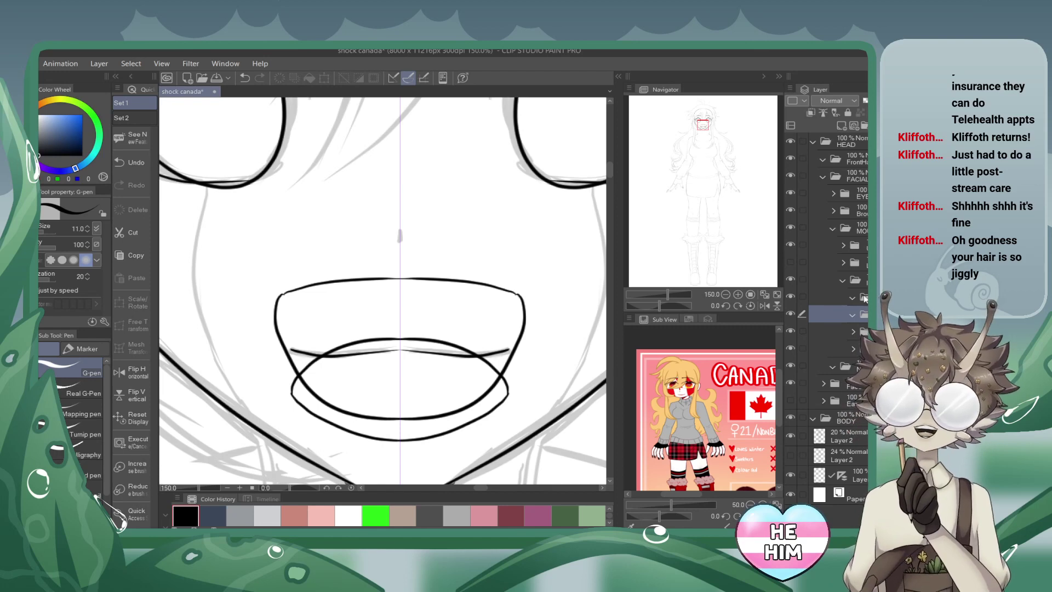
left_click(852, 125)
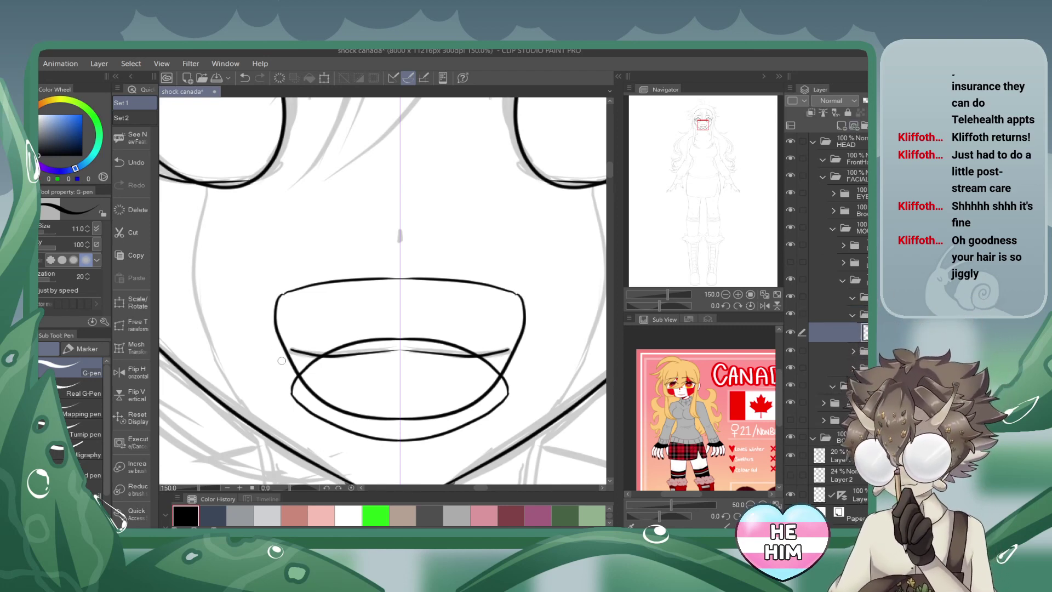
left_click_drag(274, 353, 366, 375)
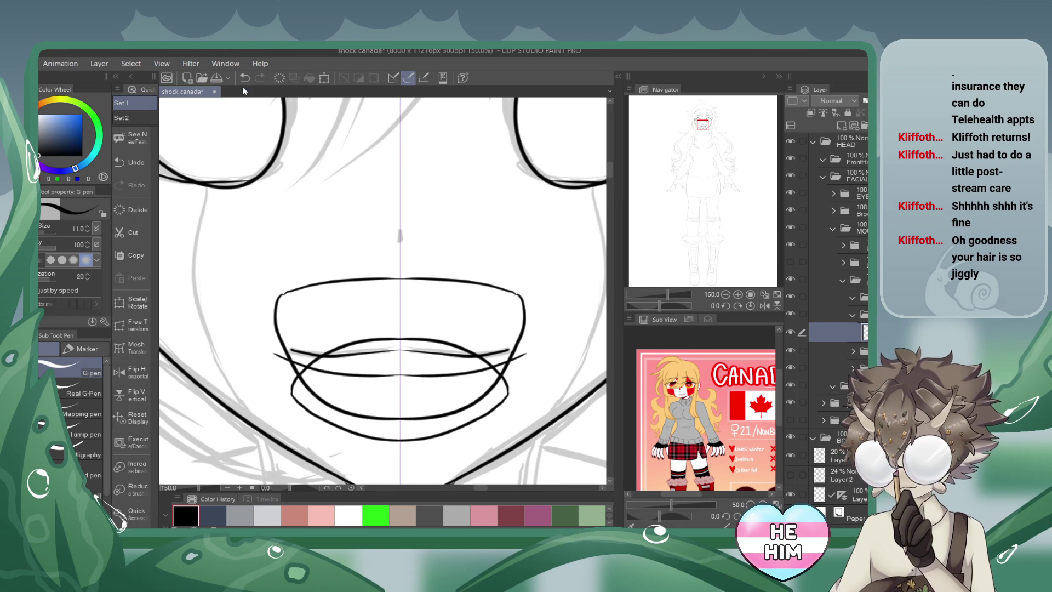
key("ctrl+z")
left_click_drag(278, 356, 398, 377)
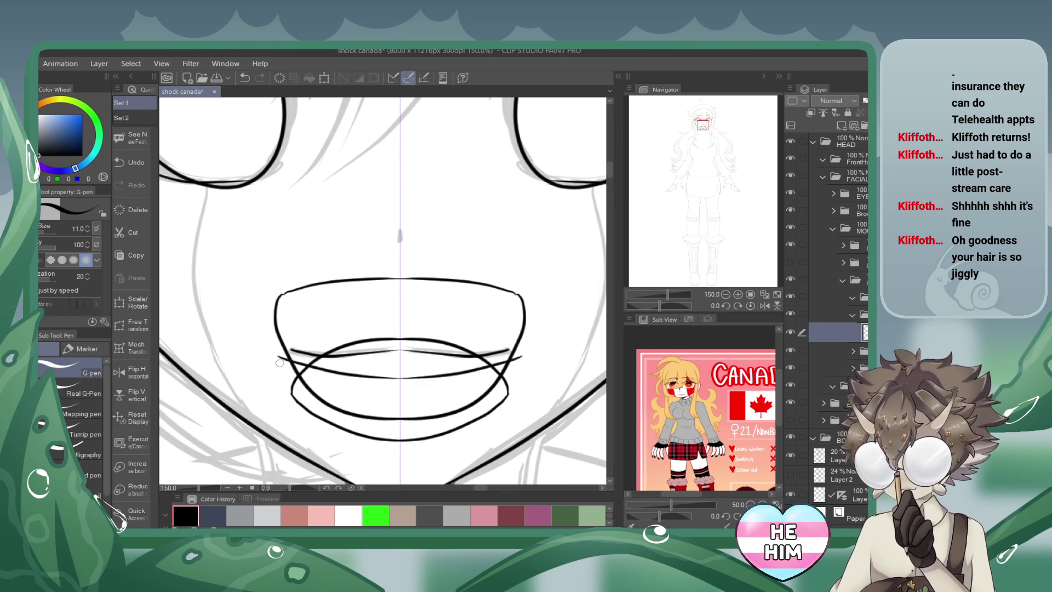
mouse_move(273, 357)
left_mouse_down()
mouse_move(309, 410)
mouse_move(400, 425)
left_mouse_up()
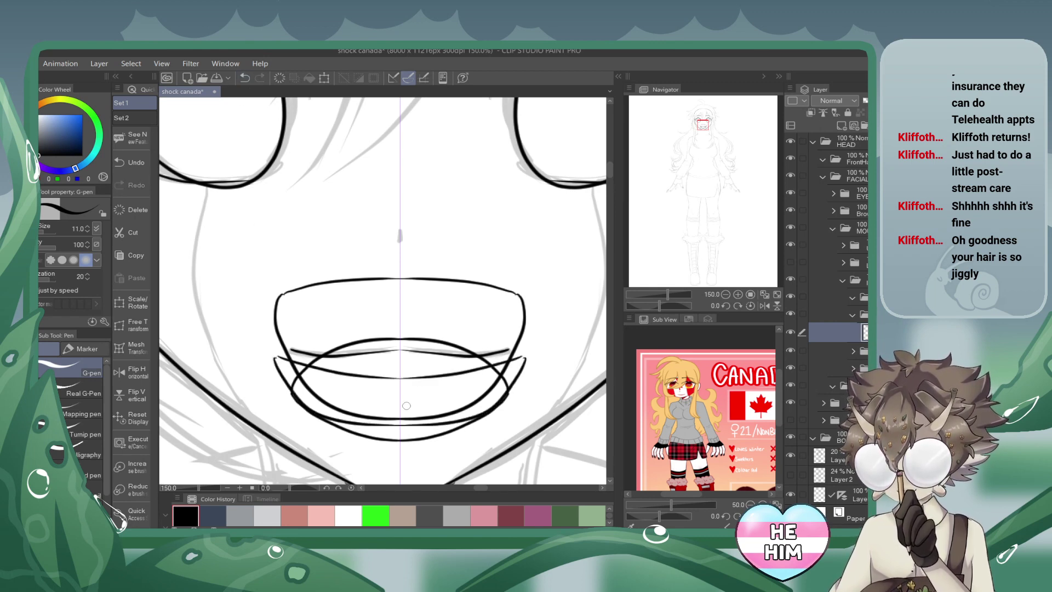
left_click(245, 79)
mouse_move(274, 356)
left_mouse_down()
mouse_move(303, 405)
mouse_move(362, 429)
mouse_move(445, 432)
mouse_move(385, 432)
left_mouse_up()
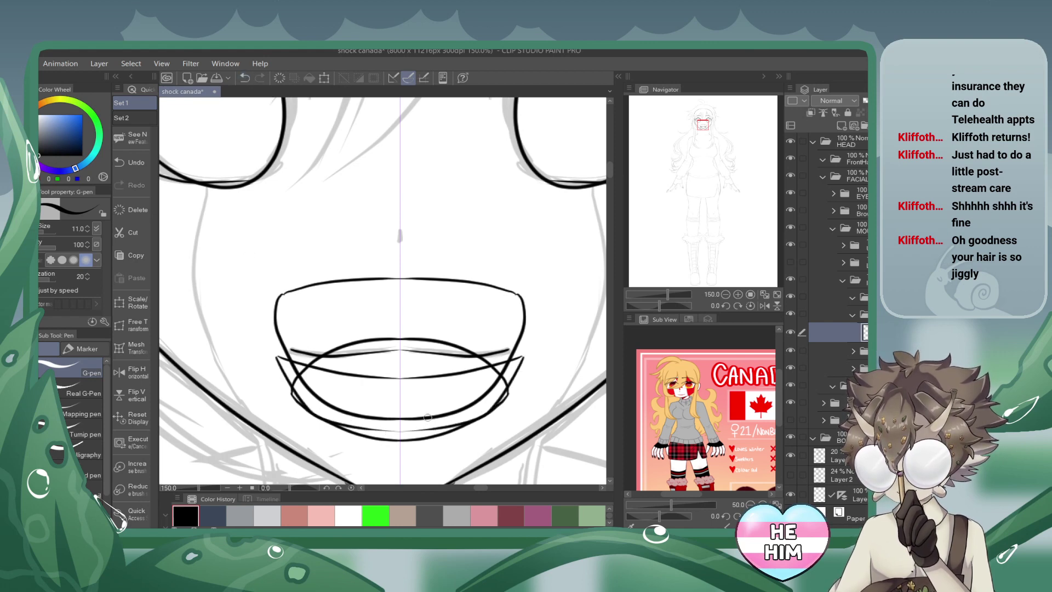
Add a vector layer to the topmost nested mouth subfolder and ink a wide upper-teeth band overlapping the open mouth's upper edge.
left_click(828, 296)
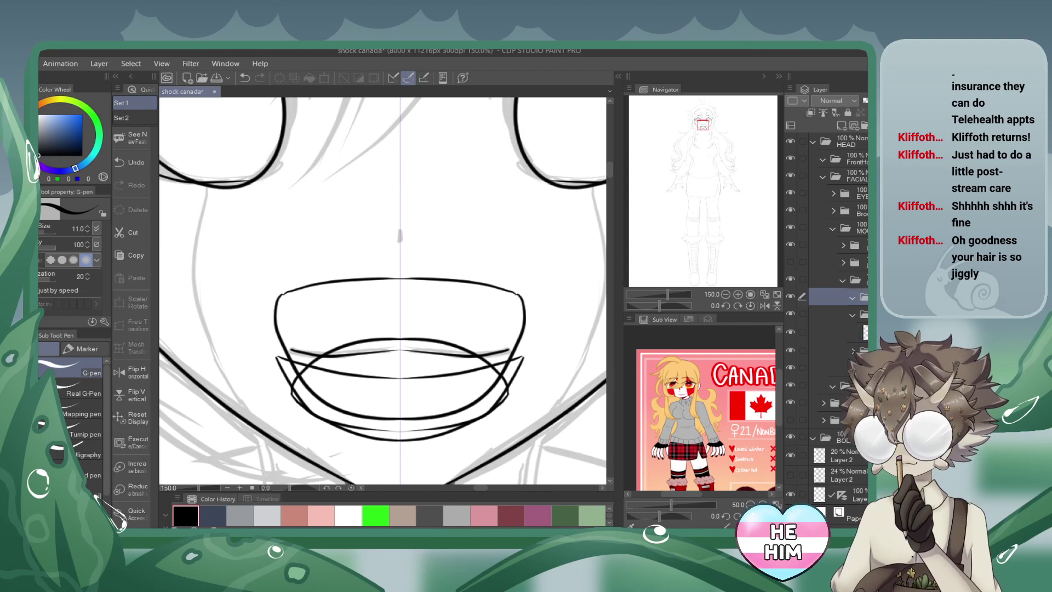
left_click(853, 126)
mouse_move(256, 288)
left_mouse_down()
mouse_move(304, 256)
mouse_move(399, 253)
left_mouse_up()
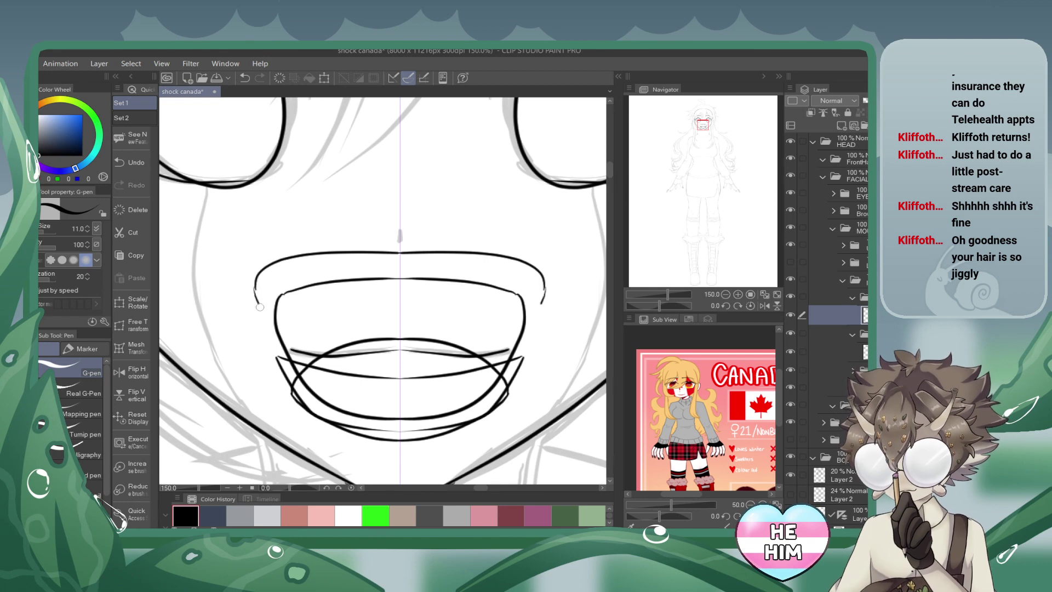
left_click_drag(260, 307, 421, 307)
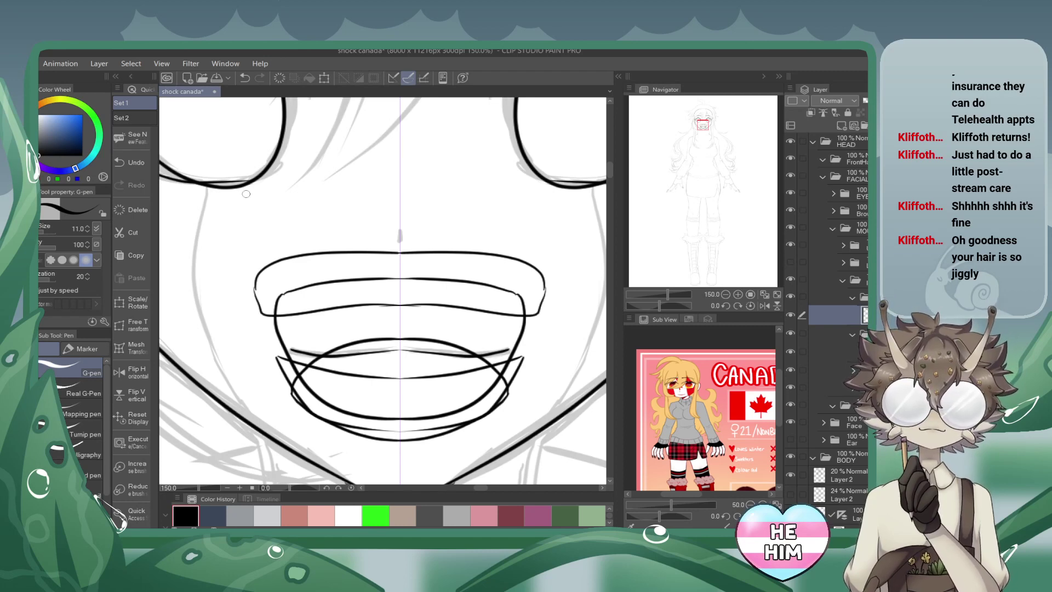
Turn off snapping to the special ruler and save the document.
key("ctrl+1")
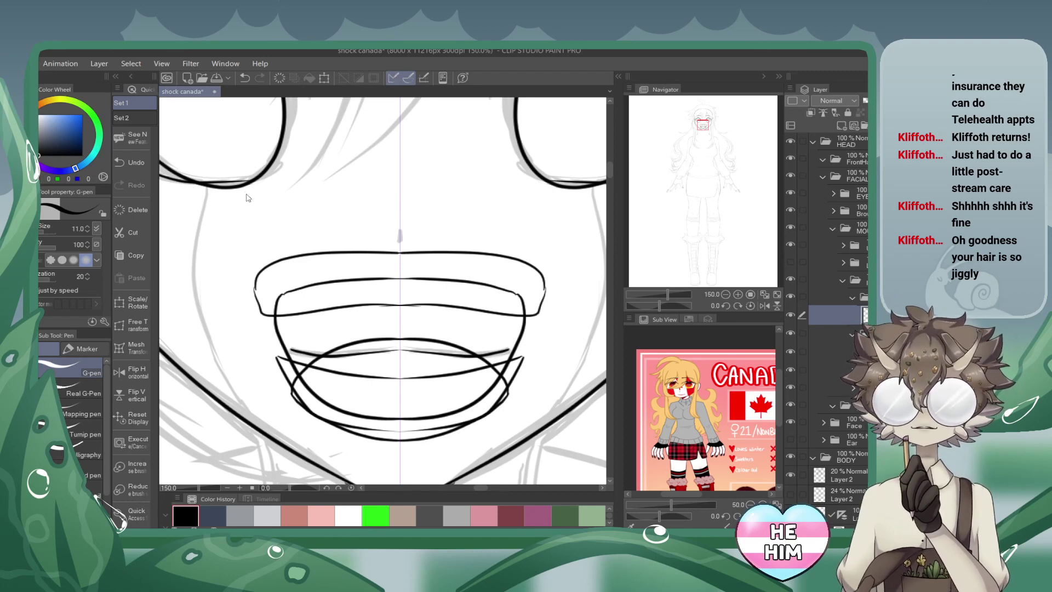
key("ctrl+1")
key("ctrl+2")
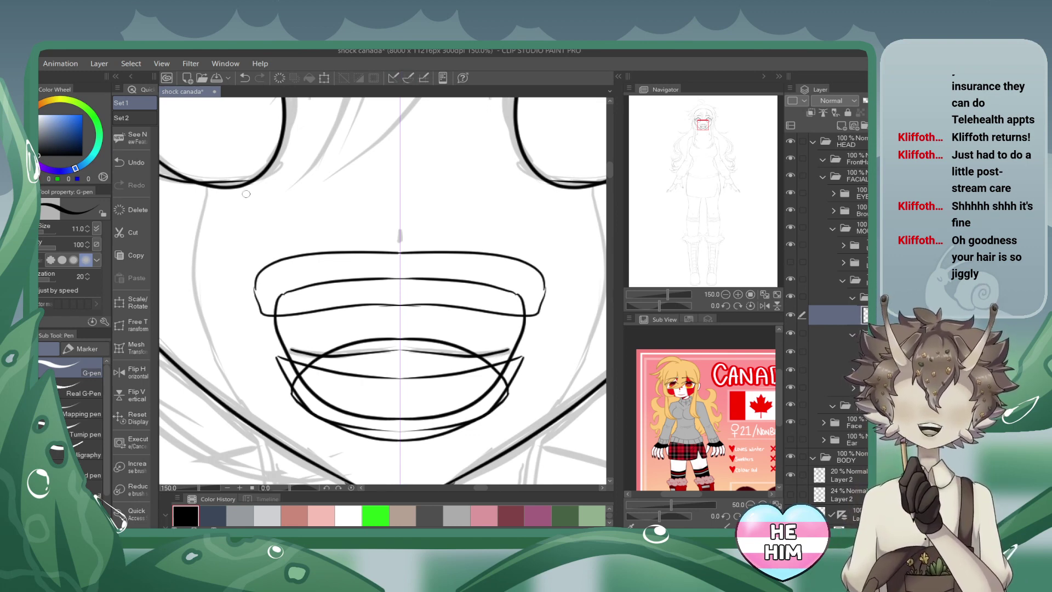
scroll(252, 219, "down", 2)
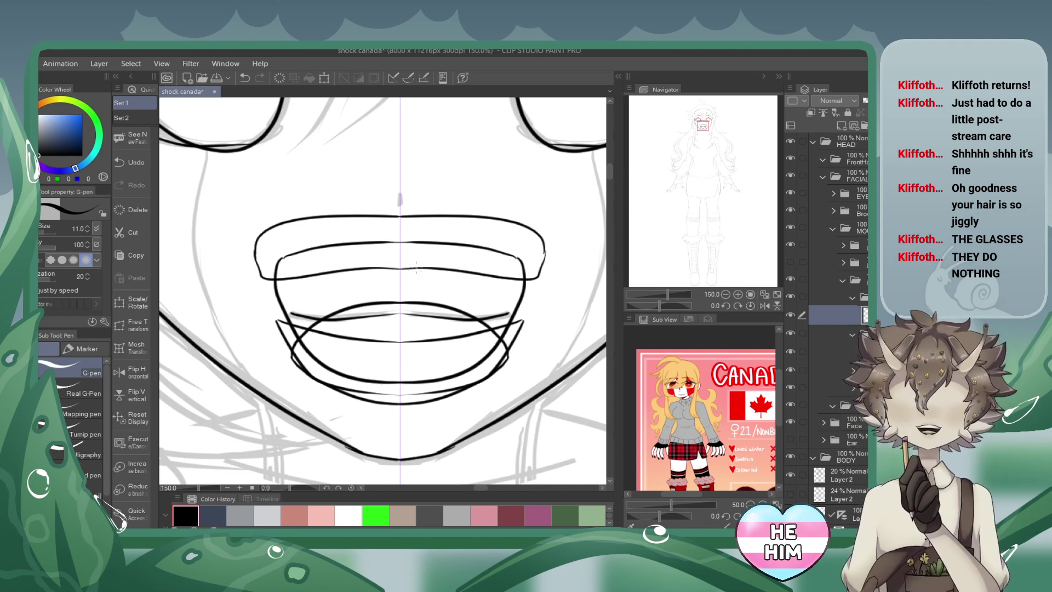
left_click(725, 294)
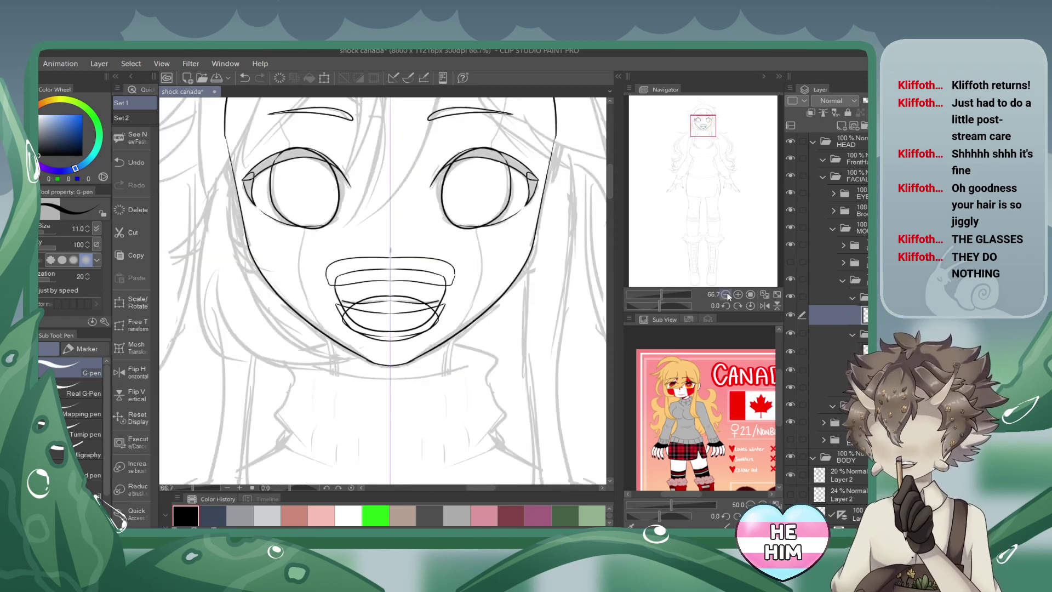
left_click(738, 294)
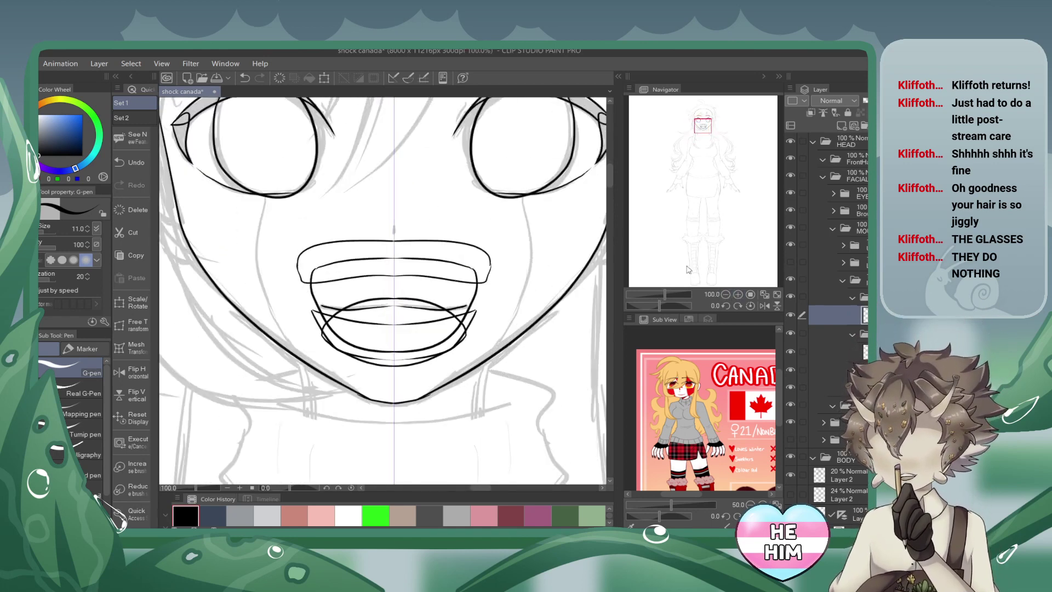
left_click(219, 78)
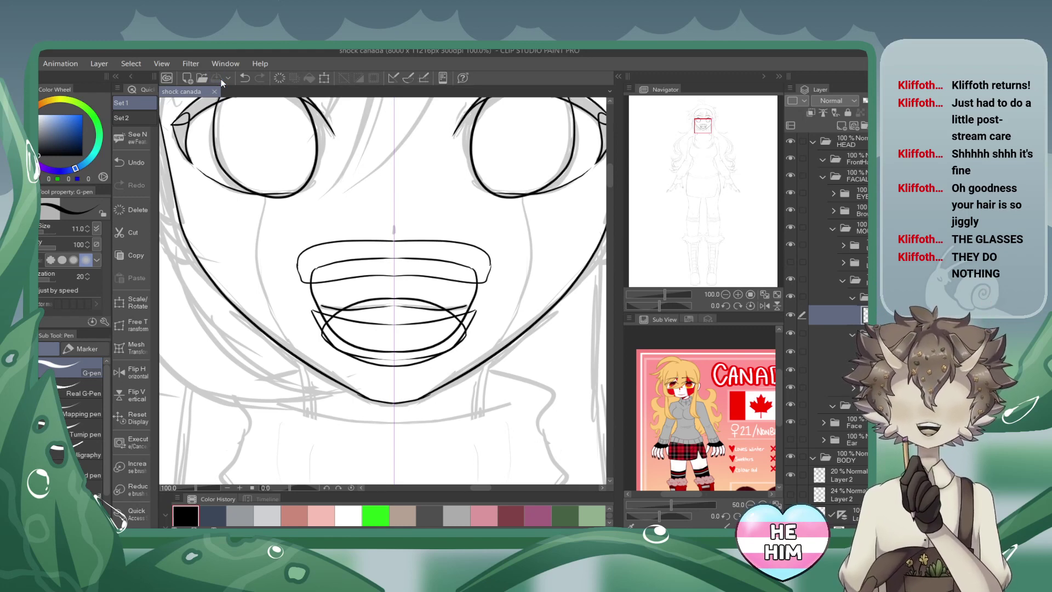
Collapse the open mouth's nested subfolders, hide the open-mouth subfolder, and collapse the main mouth folder.
left_click(725, 294)
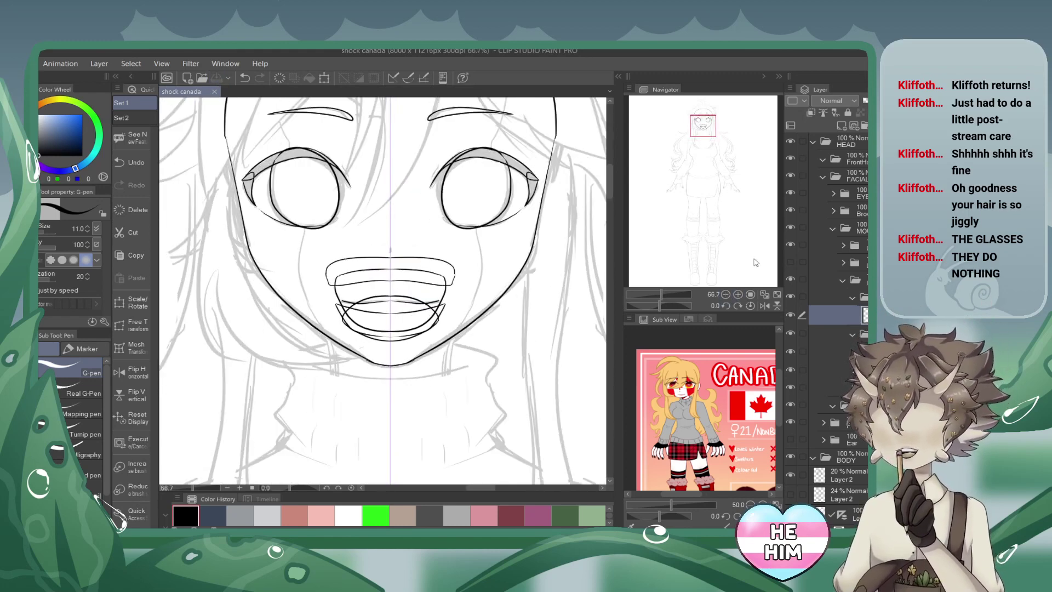
left_click(852, 297)
left_click(854, 315)
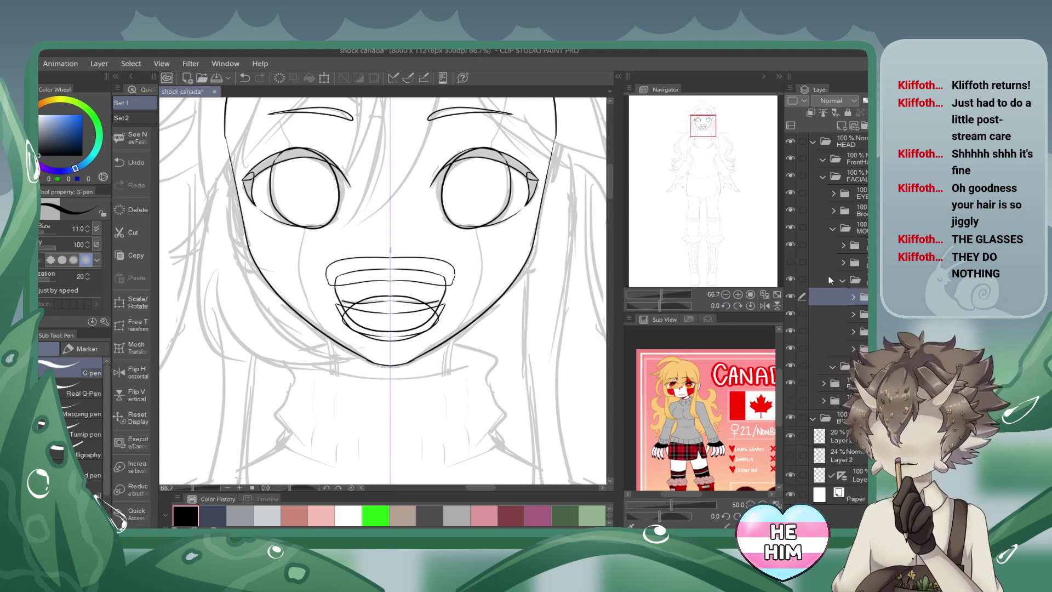
left_click(842, 281)
left_click(790, 279)
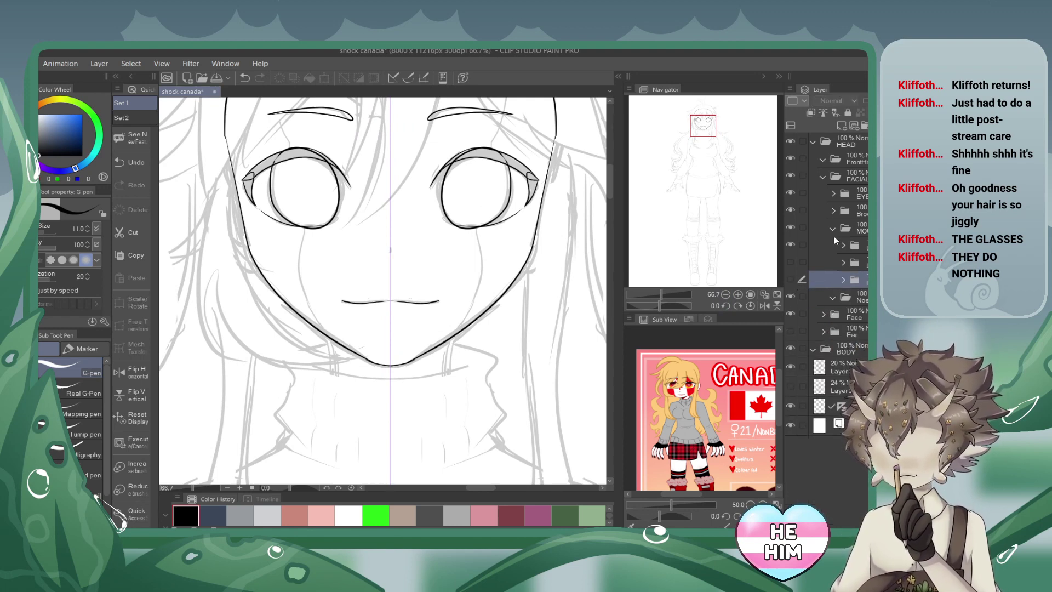
left_click(842, 224)
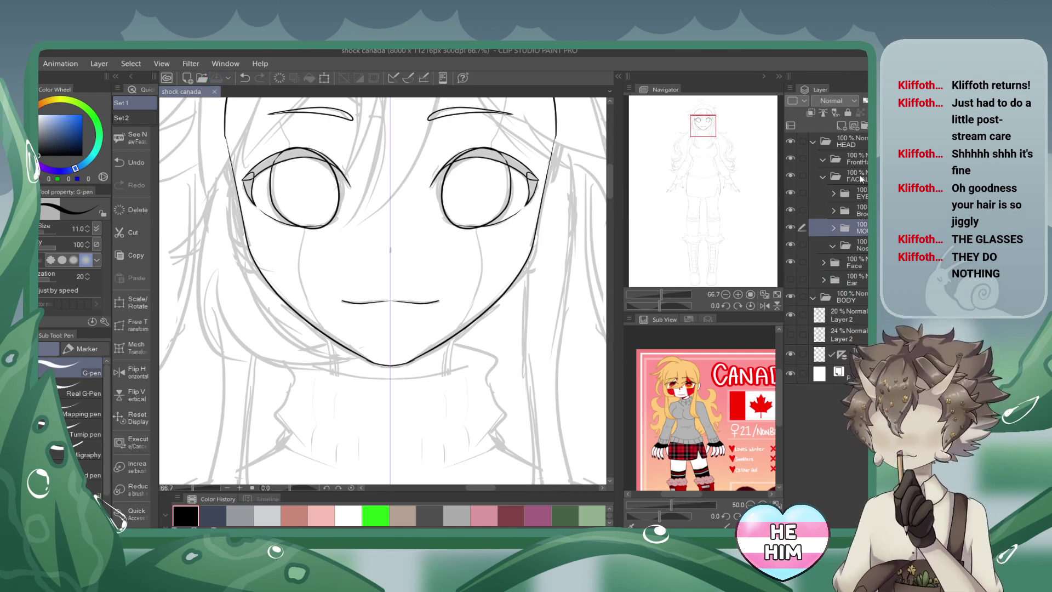
Collapse the facial features folder and add a vector layer inside the front hair folder.
left_click(822, 171)
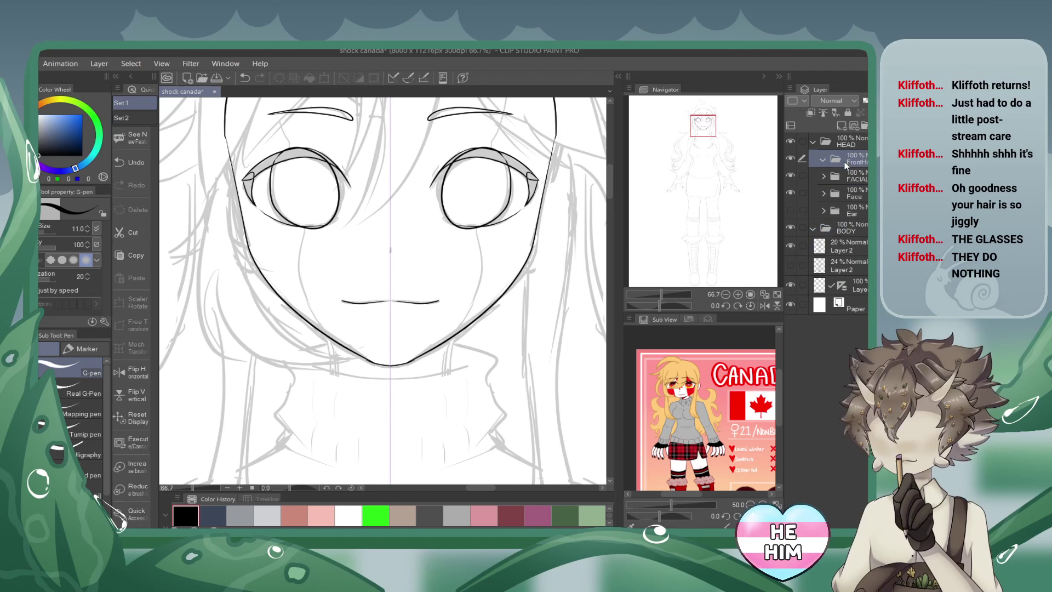
left_click(853, 126)
left_click_drag(710, 124, 708, 117)
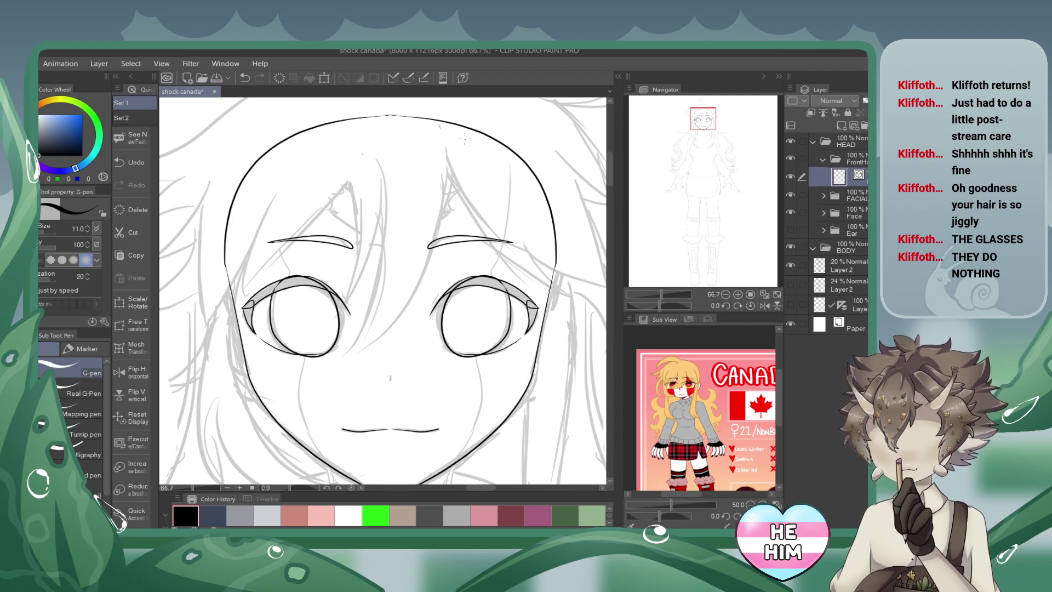
left_click(864, 125)
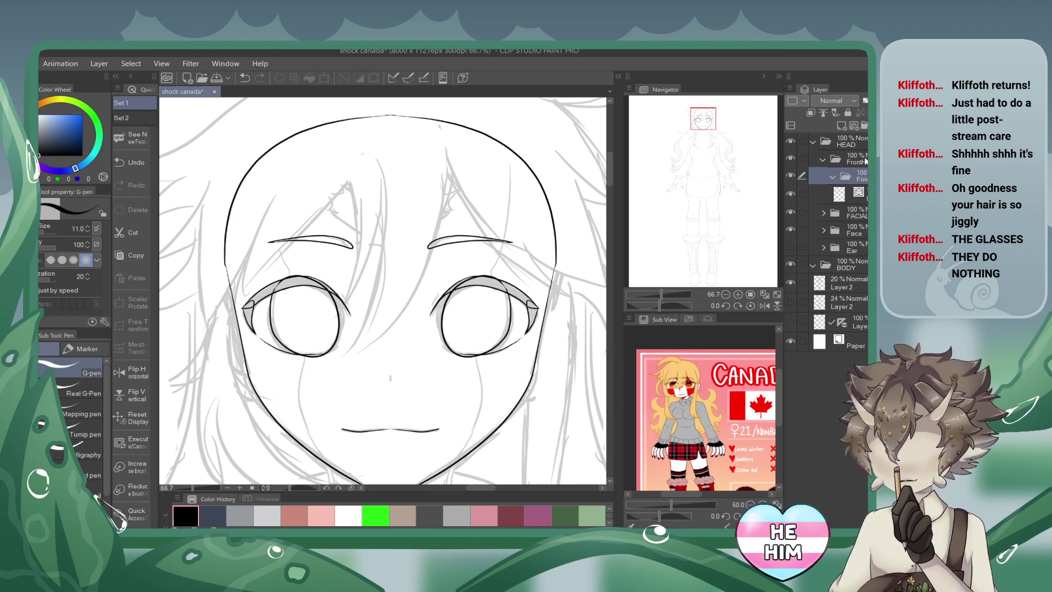
key("ctrl+z")
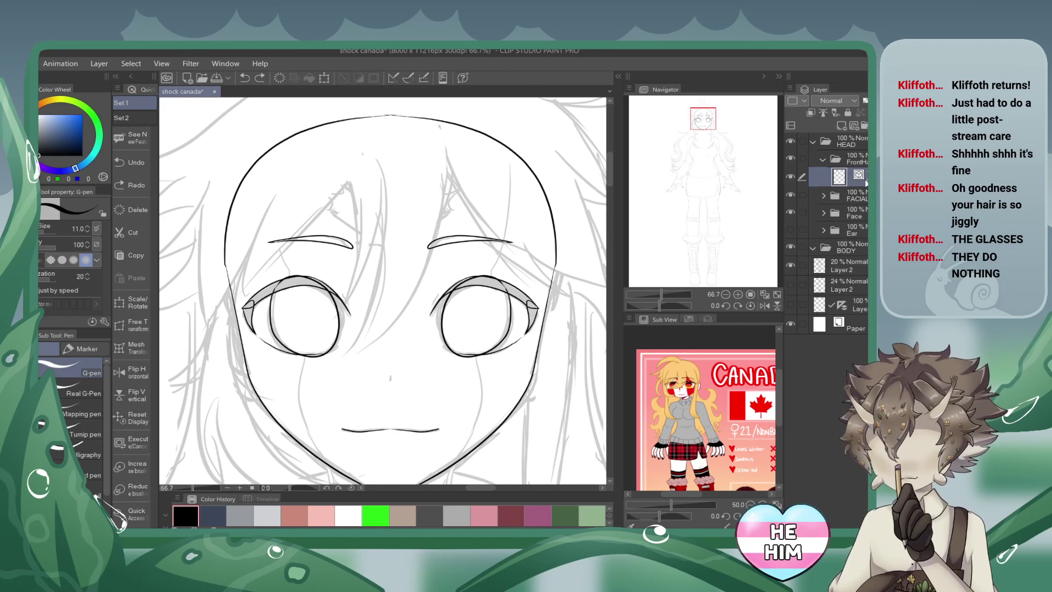
Nest the front hair folder inside a new parent folder with an all-caps FRONT name under HEAD, and save the document.
left_click(823, 159)
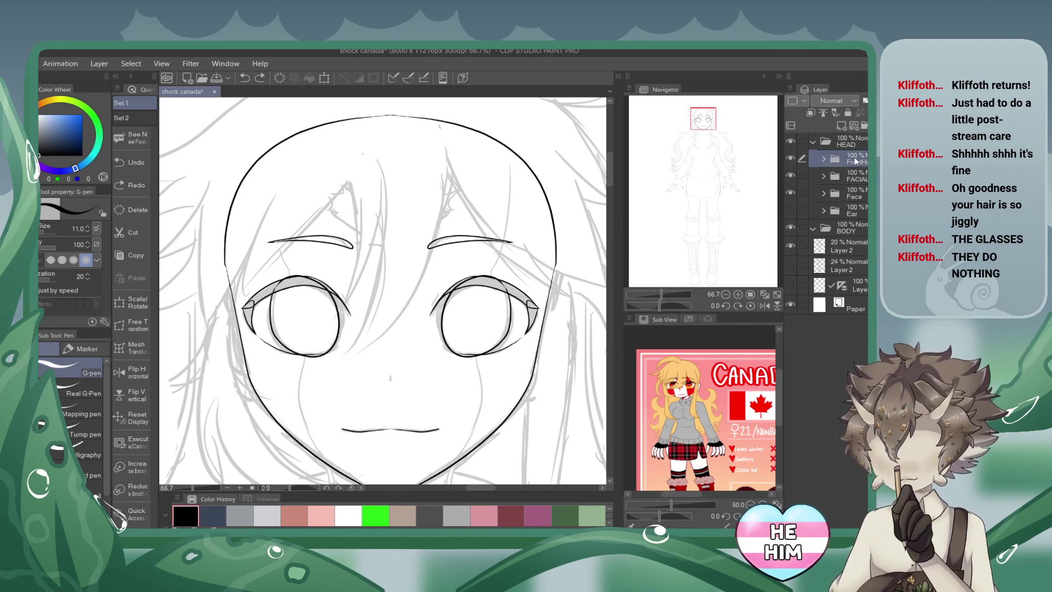
left_click(865, 126)
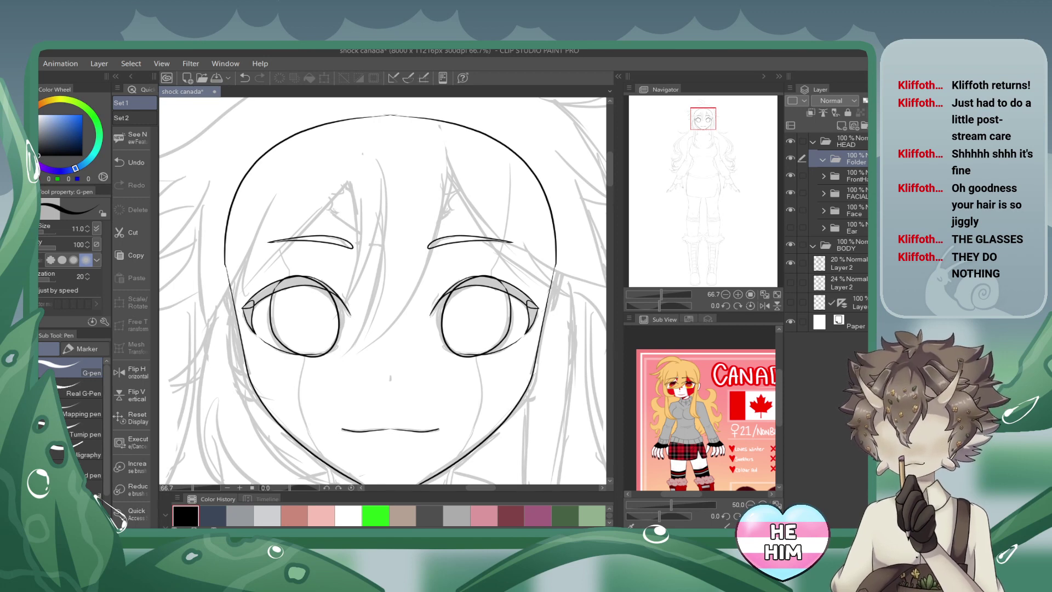
key("Return")
mouse_move(853, 175)
left_mouse_down()
mouse_move(857, 159)
mouse_move(865, 170)
left_mouse_up()
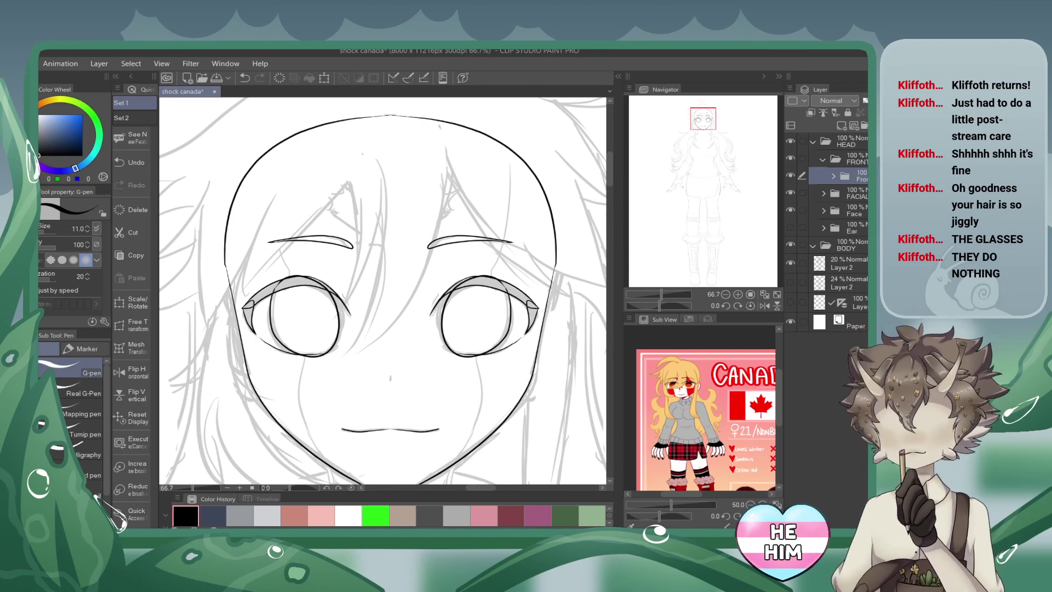
key("ctrl+s")
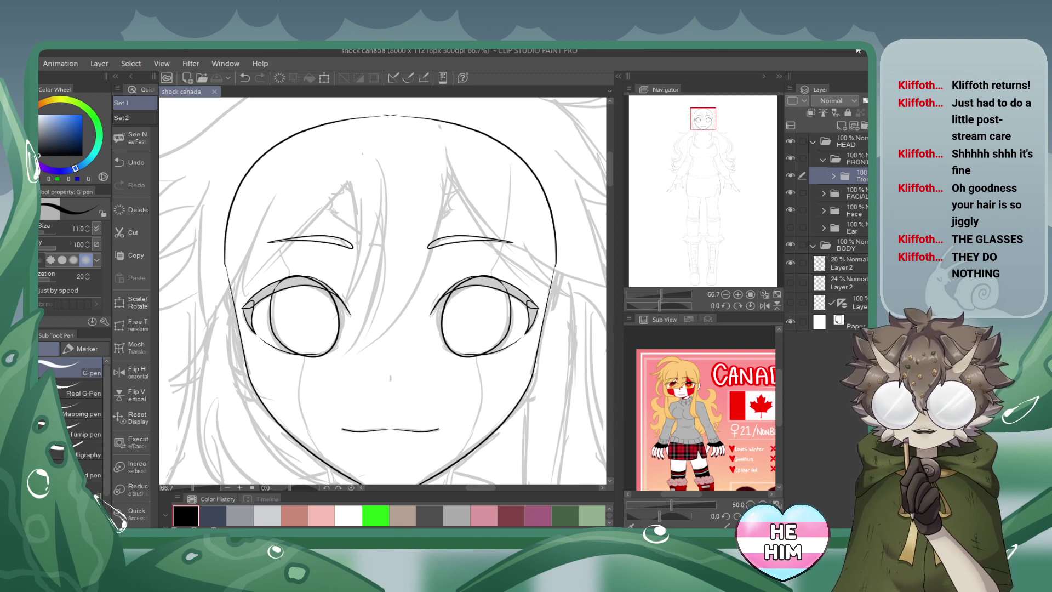
Turn special ruler snapping back on and ink the two long curves of the central bang meeting between the eyes on the front hair layer.
key("ctrl+2")
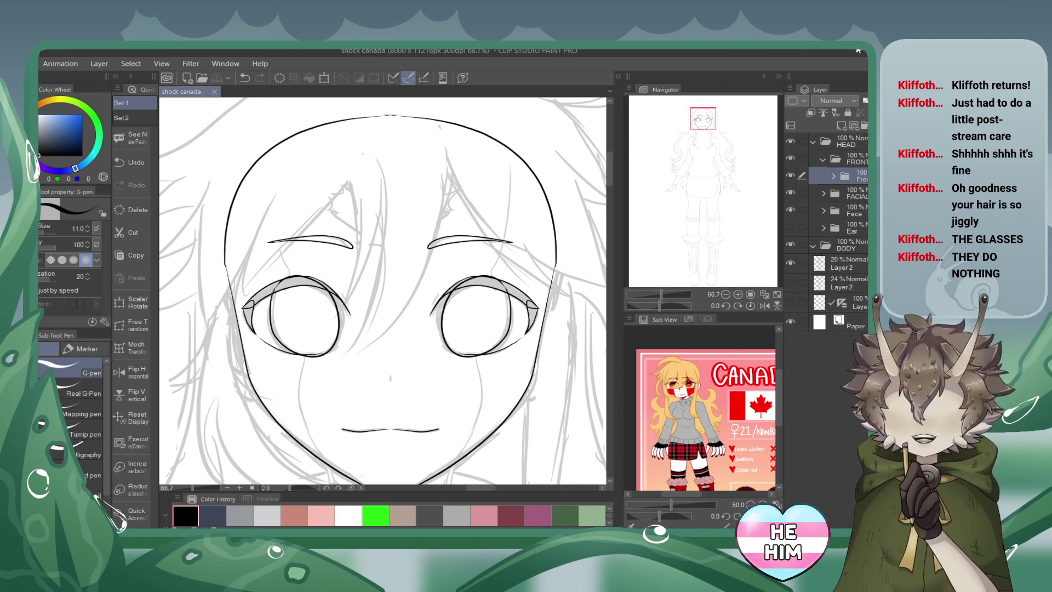
left_click_drag(700, 123, 690, 125)
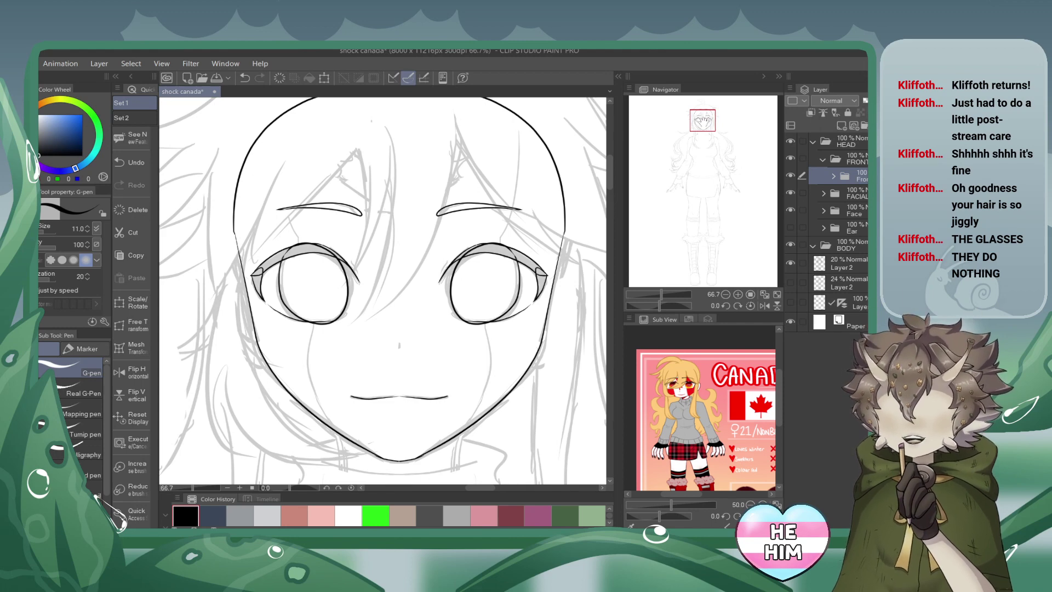
left_click_drag(703, 119, 702, 118)
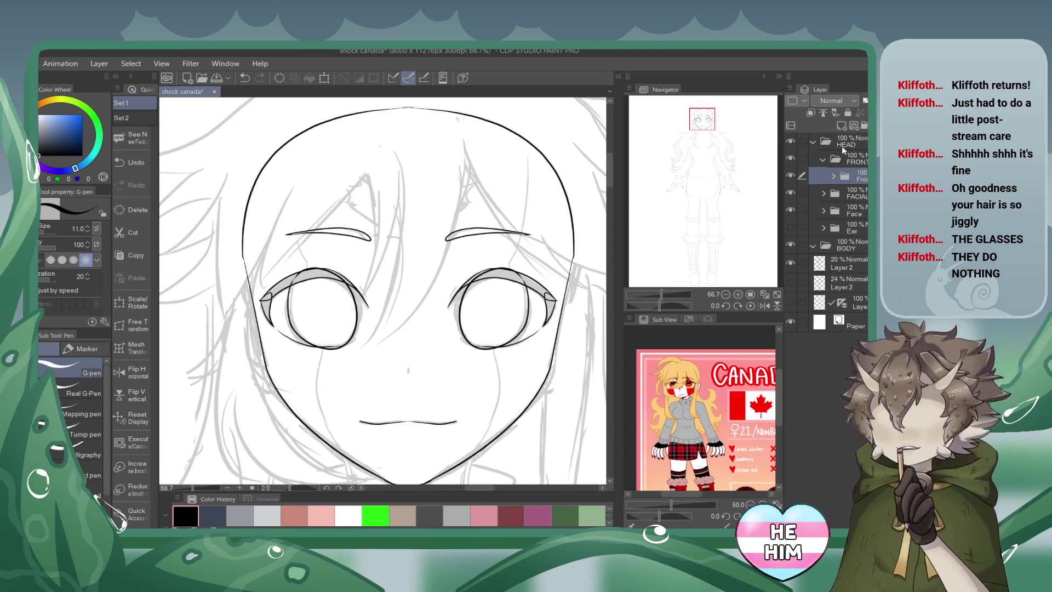
left_click(833, 176)
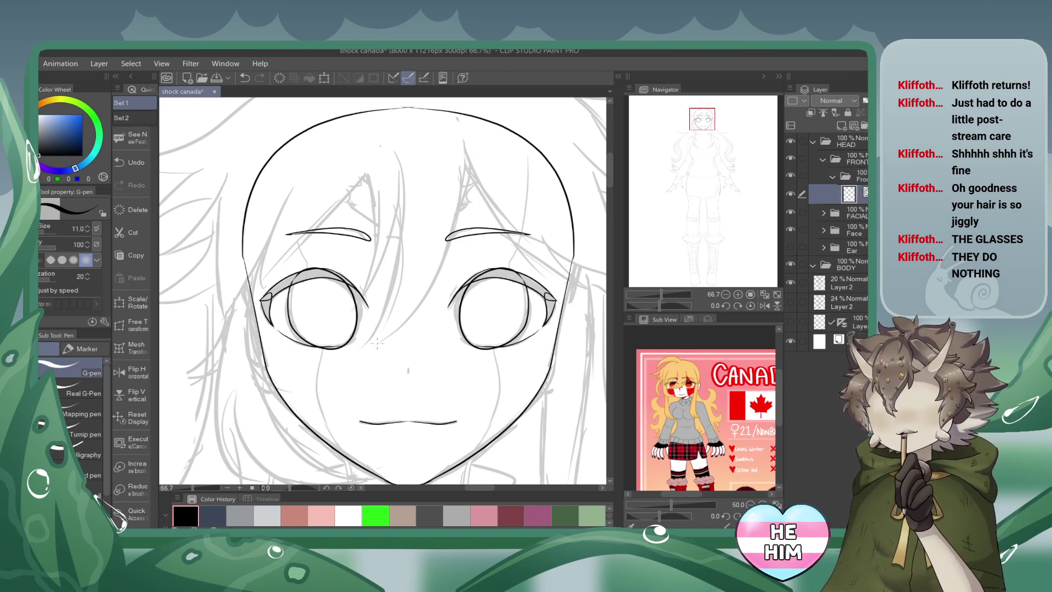
left_click_drag(456, 119, 364, 345)
key("ctrl+z")
mouse_move(460, 112)
left_mouse_down()
mouse_move(469, 136)
mouse_move(361, 347)
left_mouse_up()
left_click_drag(400, 164, 366, 344)
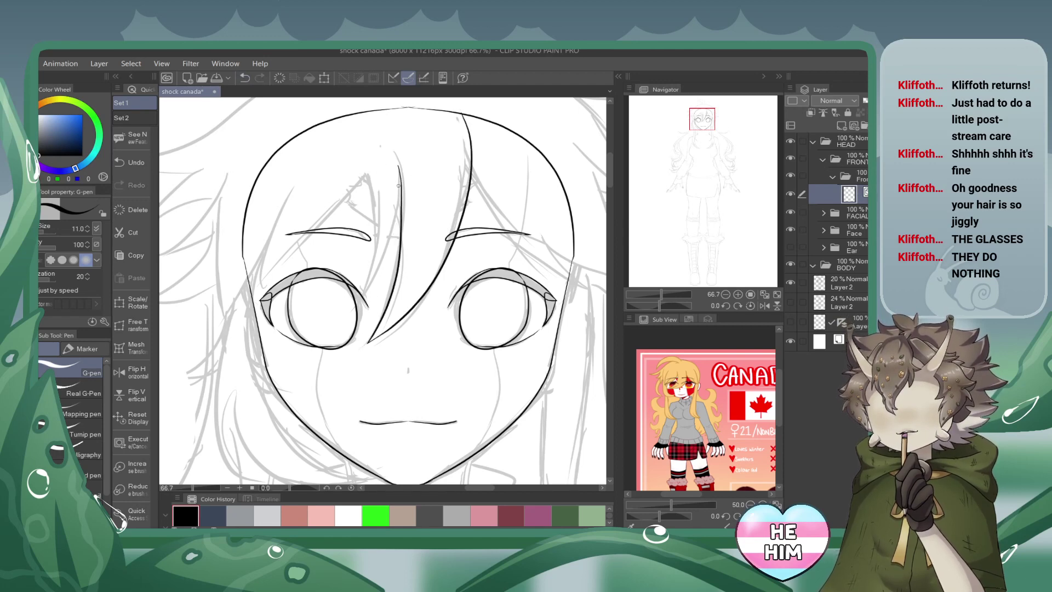
Ink the two edges of the thin pointed strand beside the central bang, undoing the overlong stroke that crosses the eye.
left_click_drag(399, 185, 360, 305)
mouse_move(368, 171)
left_mouse_down()
mouse_move(376, 281)
mouse_move(366, 315)
left_mouse_up()
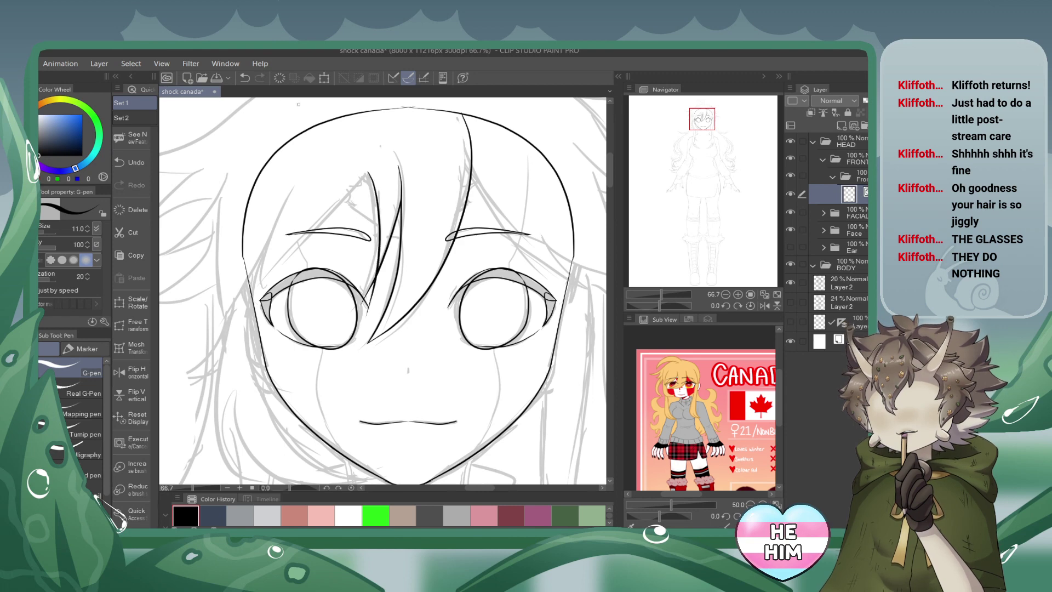
key("ctrl+z")
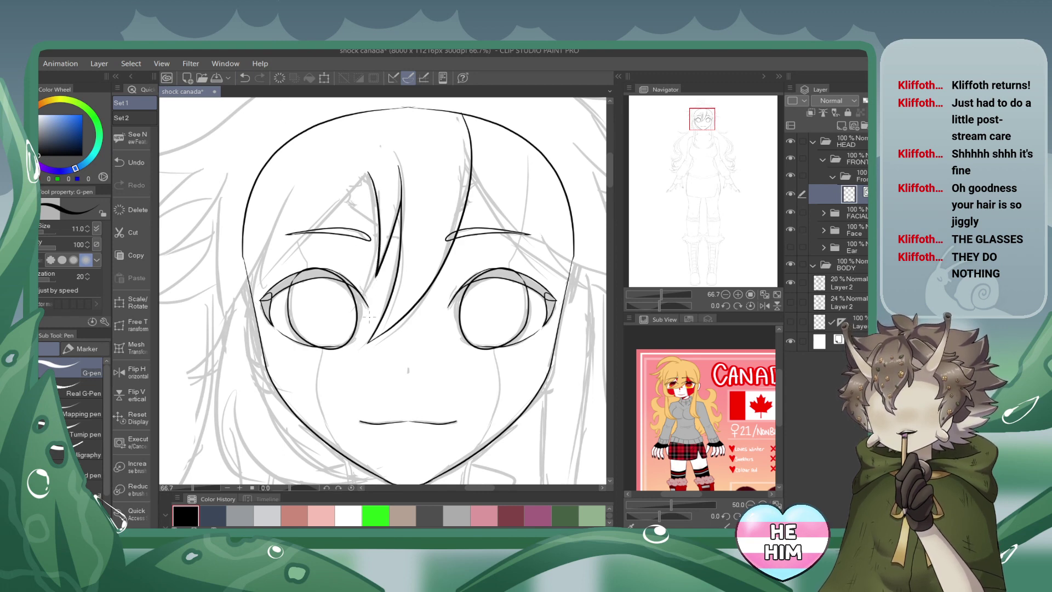
Hide the facial features folder and ink the curve running from the thin strand up past the head outline.
left_click(790, 212)
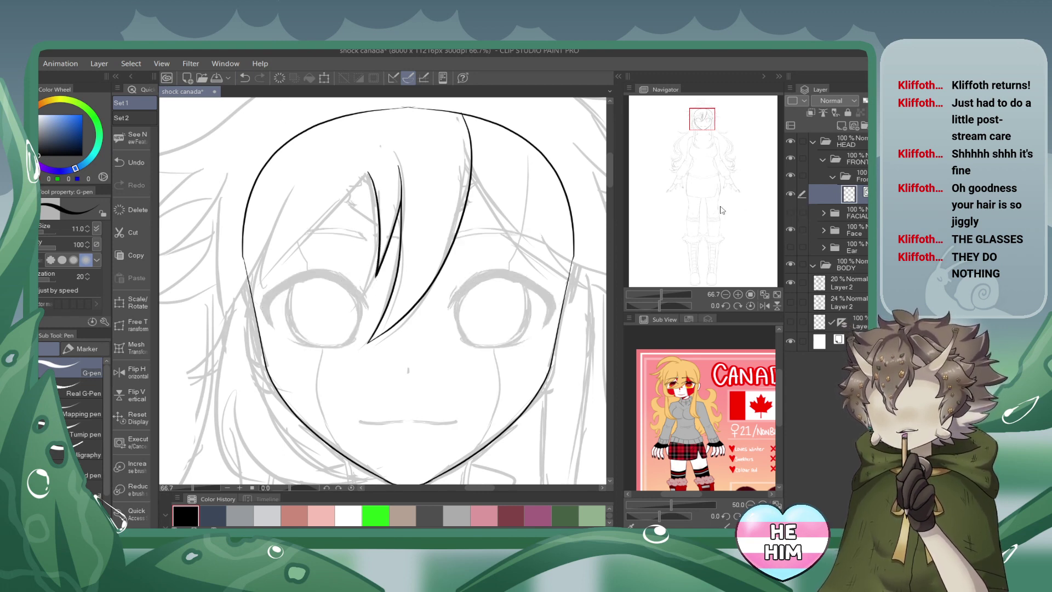
left_click(702, 113)
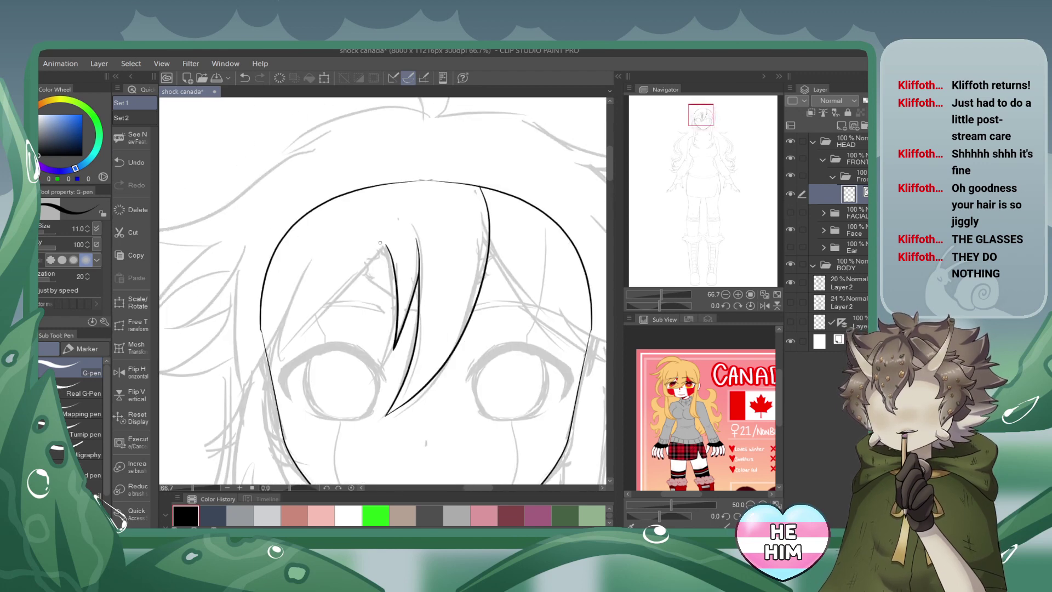
left_click_drag(386, 247, 398, 155)
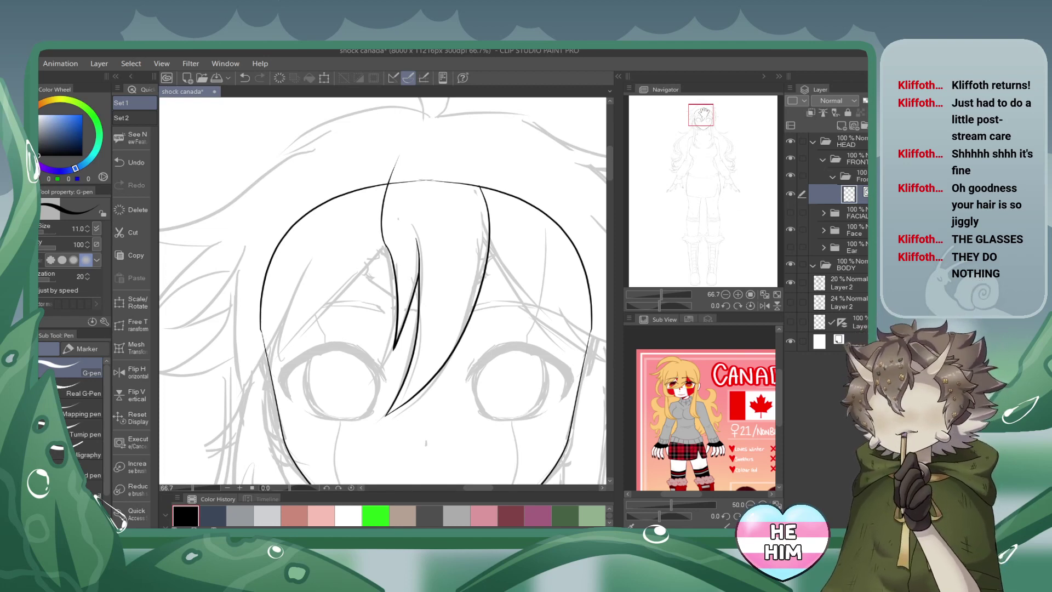
left_click_drag(705, 113, 707, 112)
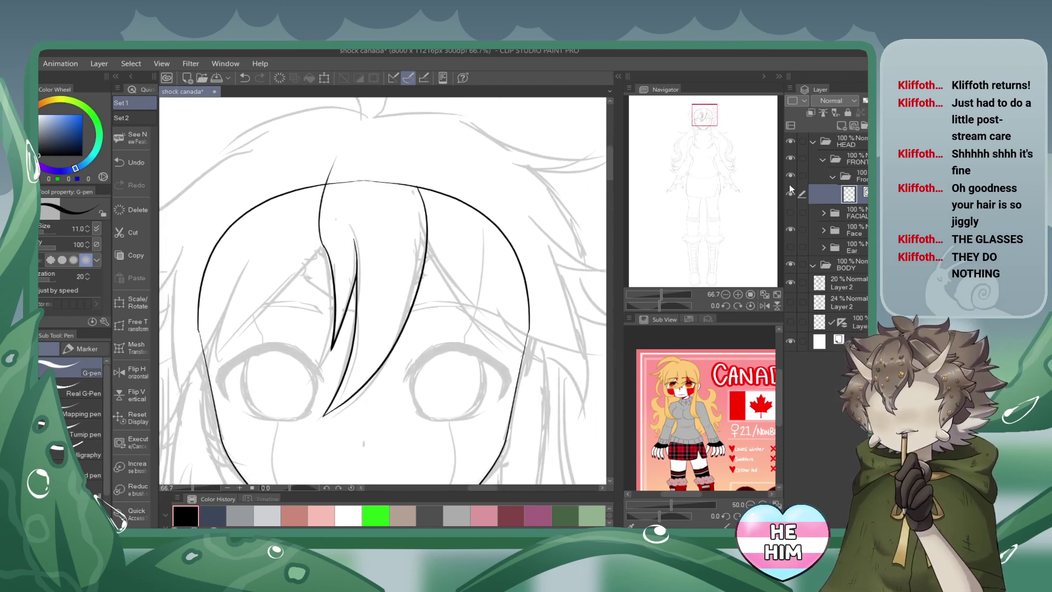
Collapse the first front hair folder, add a second hair folder beneath it in the FRONT folder, and create a vector layer inside.
left_click(833, 176)
left_click(833, 176)
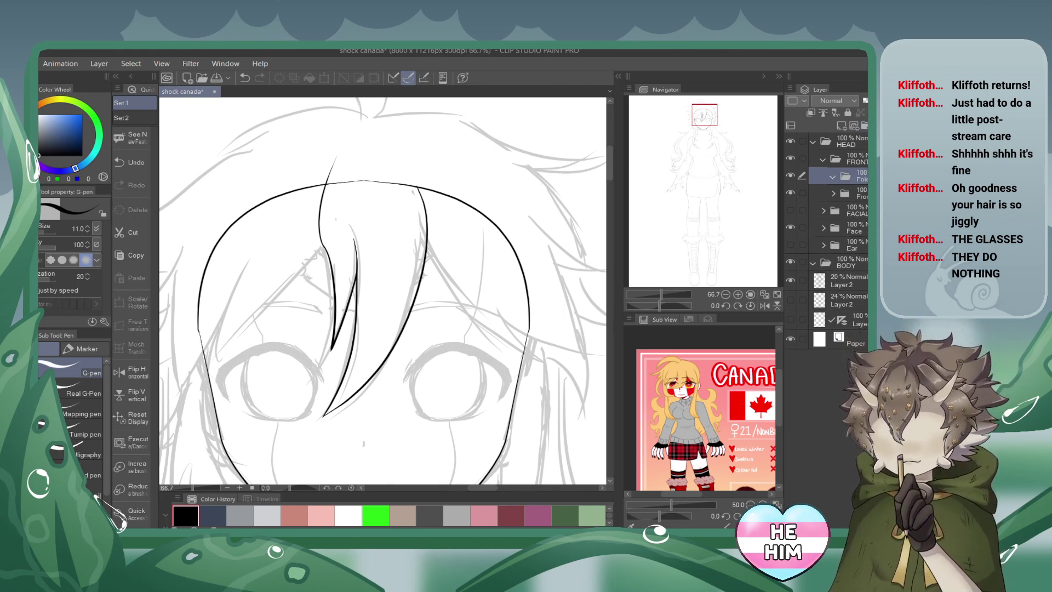
left_click_drag(845, 176, 843, 201)
left_click(852, 126)
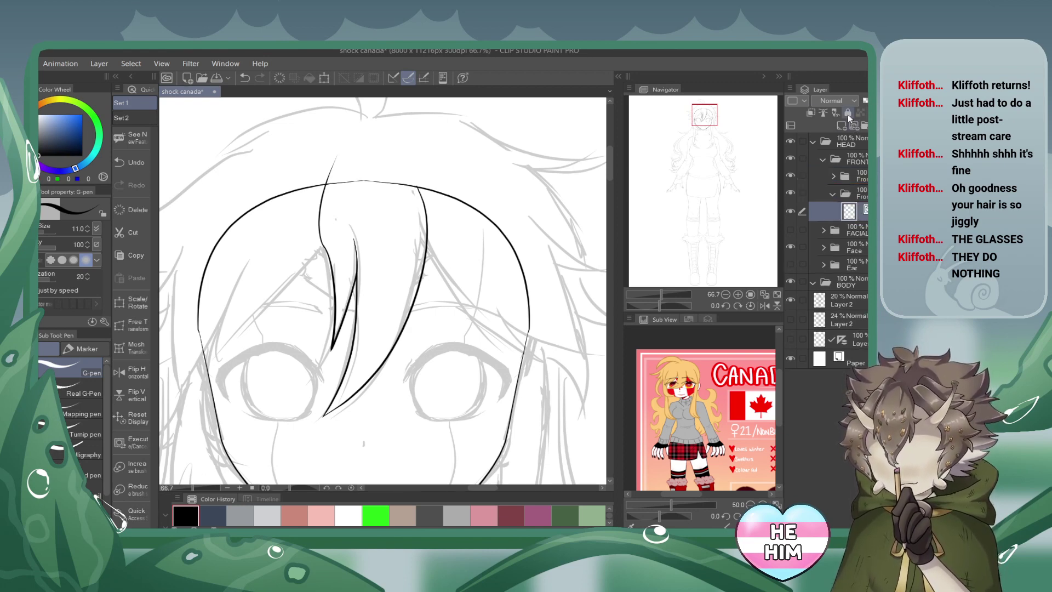
Ink the right side bang sweeping past the face outline and the two spiky outer tufts above it, redoing the first curve.
left_click_drag(680, 124, 686, 129)
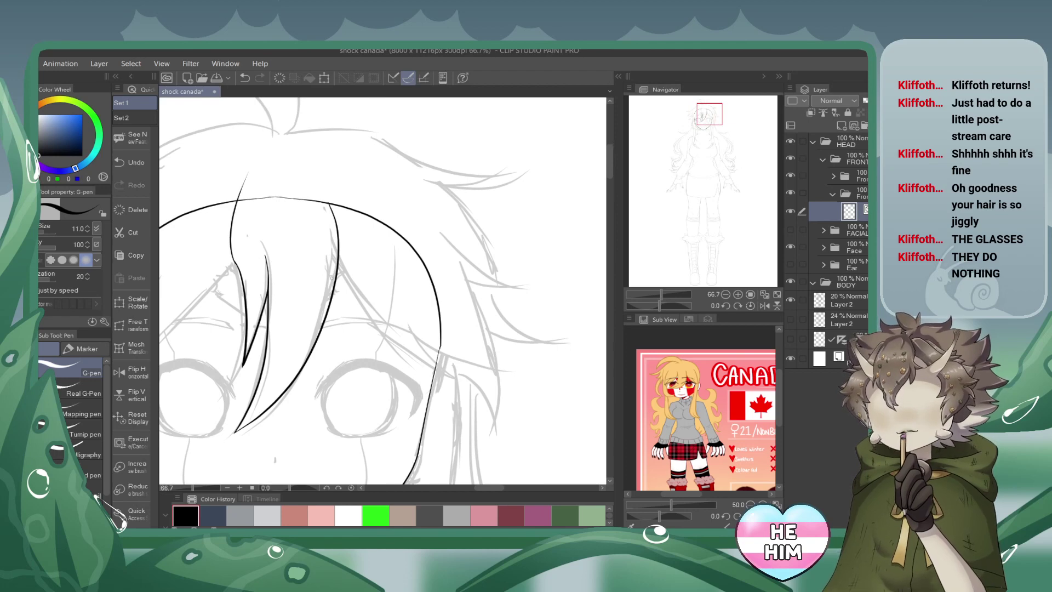
mouse_move(326, 237)
left_mouse_down()
mouse_move(378, 327)
mouse_move(441, 363)
left_mouse_up()
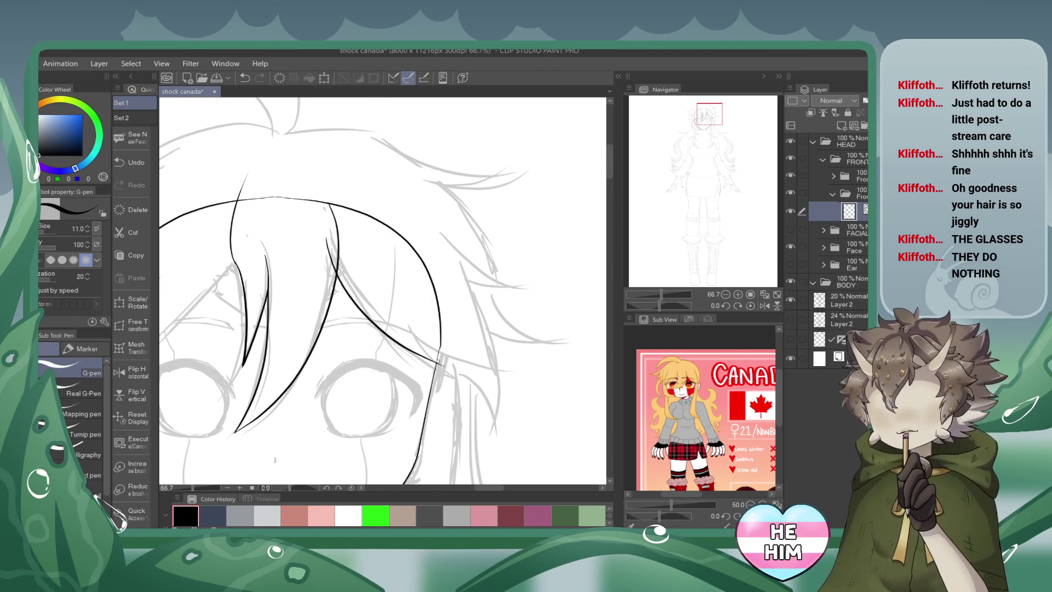
left_click(245, 78)
mouse_move(323, 235)
left_mouse_down()
mouse_move(362, 312)
mouse_move(454, 376)
left_mouse_up()
left_click_drag(404, 313, 454, 378)
mouse_move(421, 340)
left_mouse_down()
mouse_move(514, 375)
mouse_move(496, 364)
mouse_move(454, 262)
left_mouse_up()
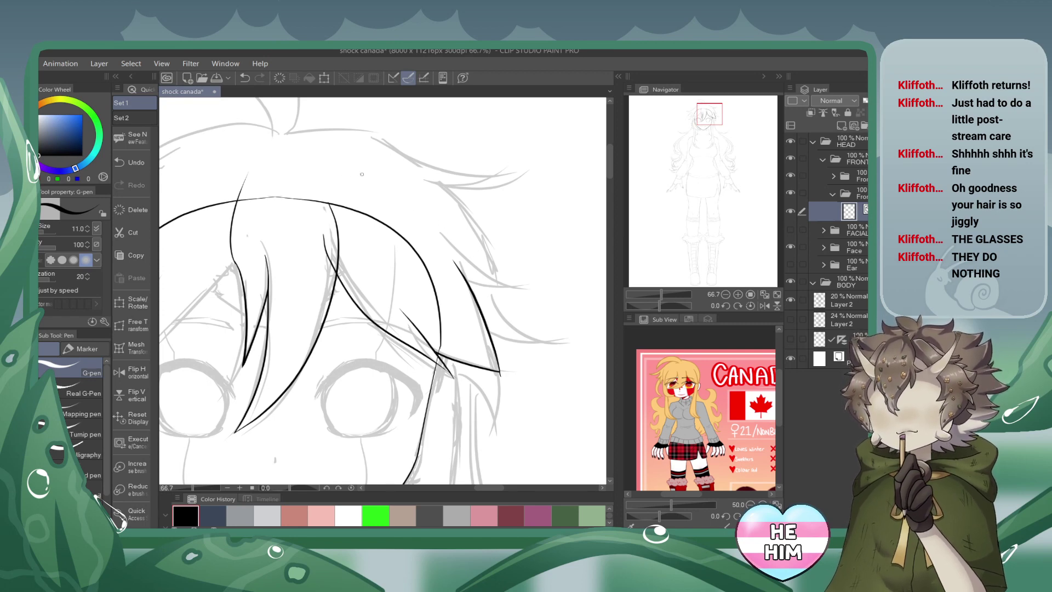
left_click_drag(362, 174, 518, 280)
left_click_drag(454, 272, 518, 282)
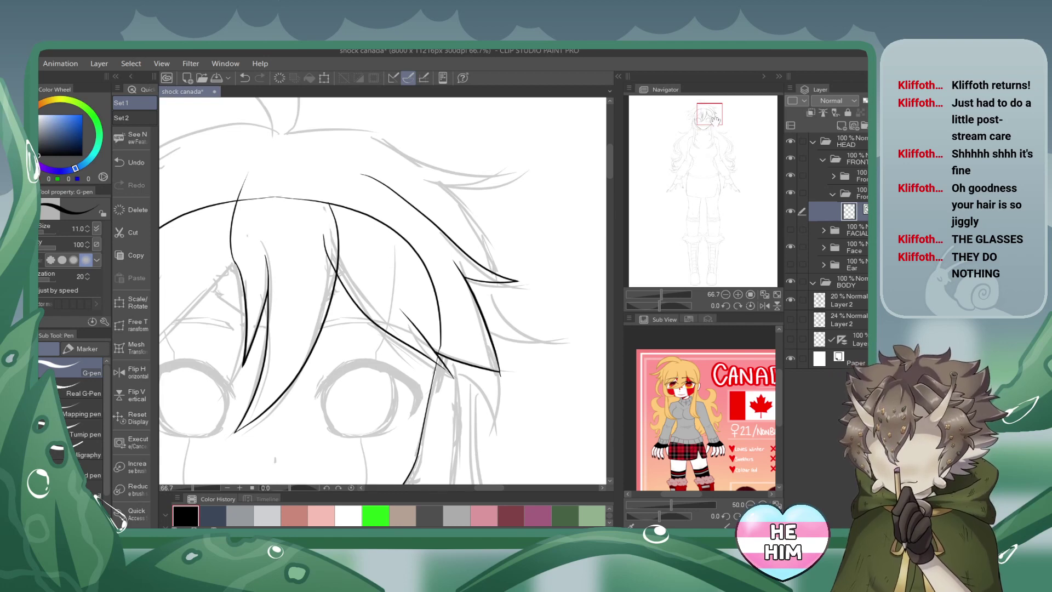
left_click_drag(711, 113, 706, 113)
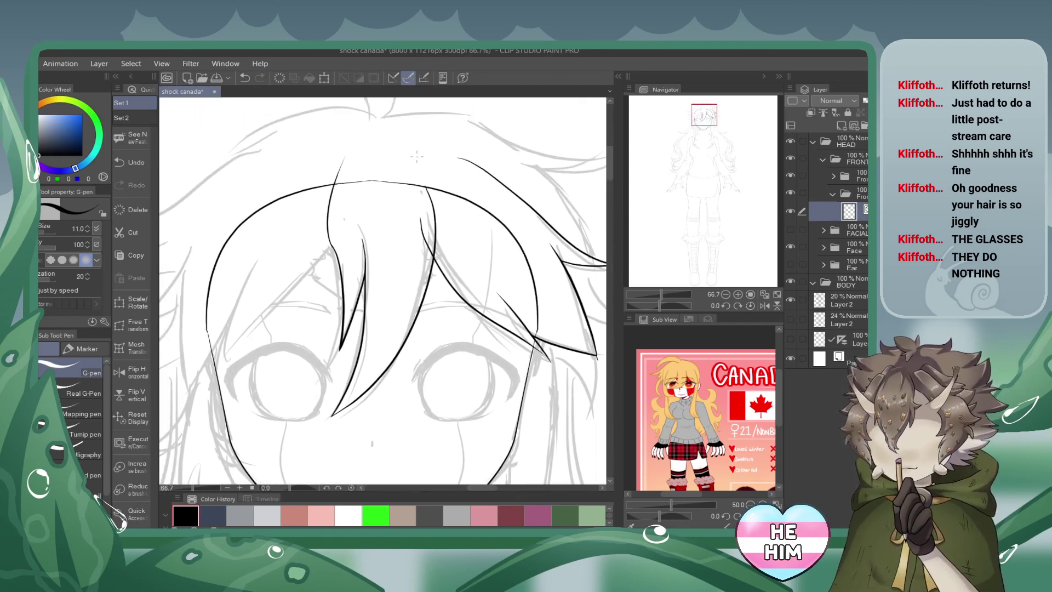
Add a third front hair folder beneath the second one, save the document, and create a vector layer inside the new folder.
left_click(835, 194)
left_click(864, 125)
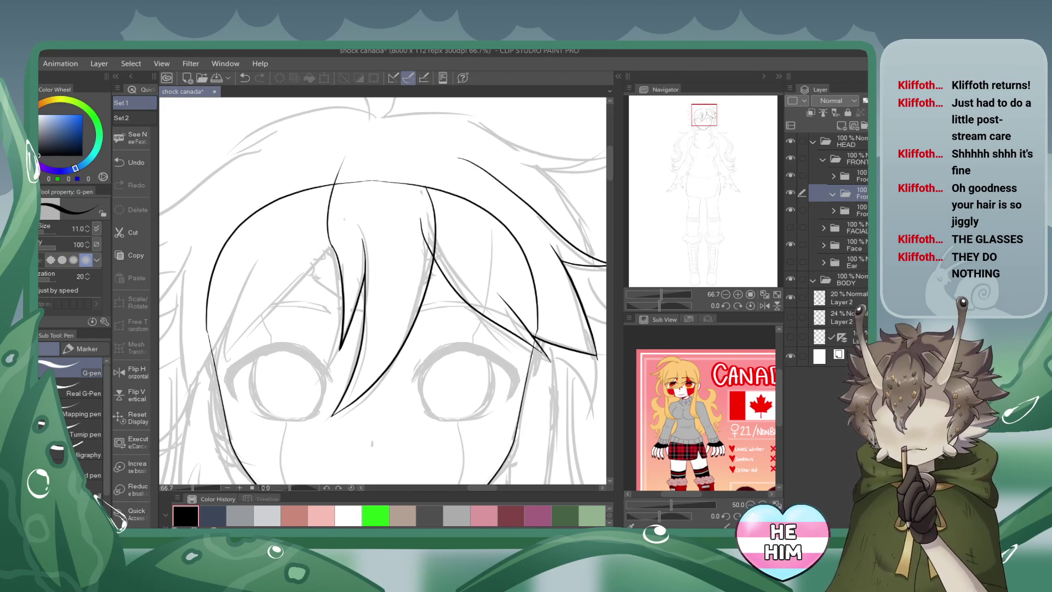
key("ctrl+s")
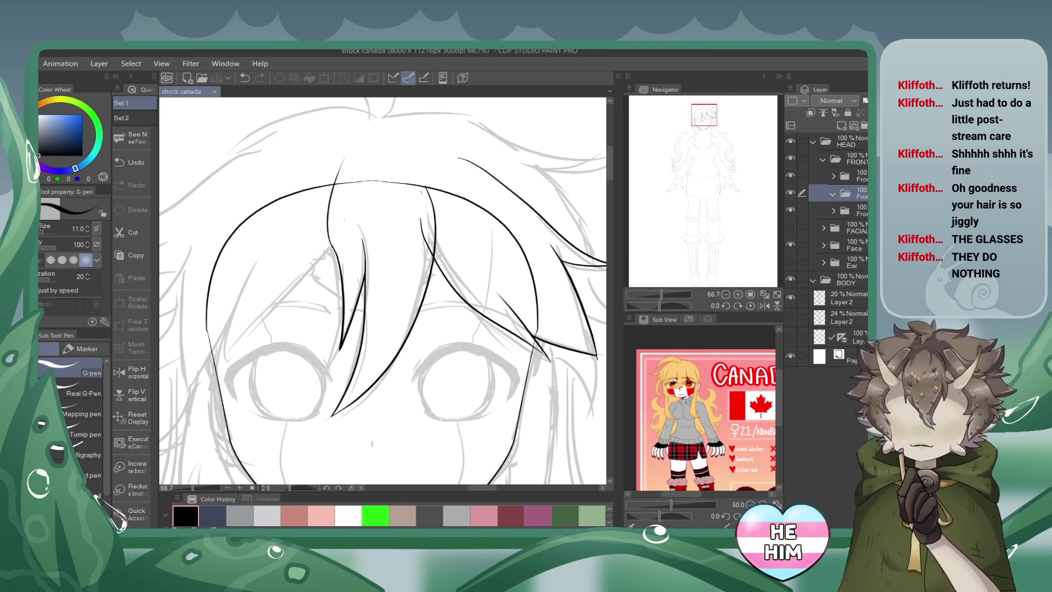
left_click(853, 125)
Ink the left side bang from the forehead strand to its pointed ends beside the eye, plus the outer tuft curving toward the crown.
left_click_drag(703, 116, 694, 115)
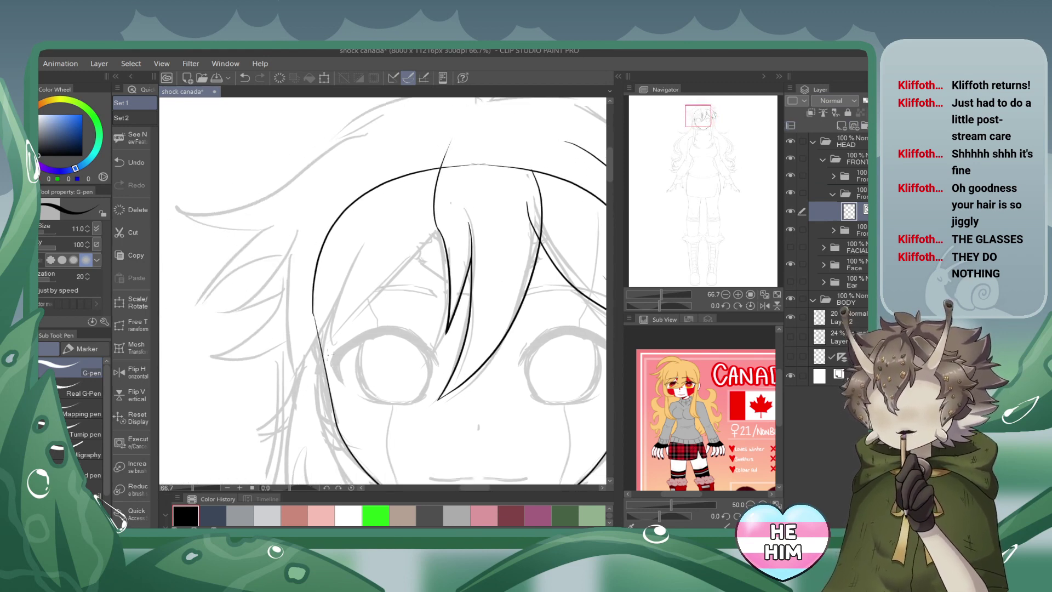
mouse_move(466, 193)
left_mouse_down()
mouse_move(336, 340)
mouse_move(353, 267)
left_mouse_up()
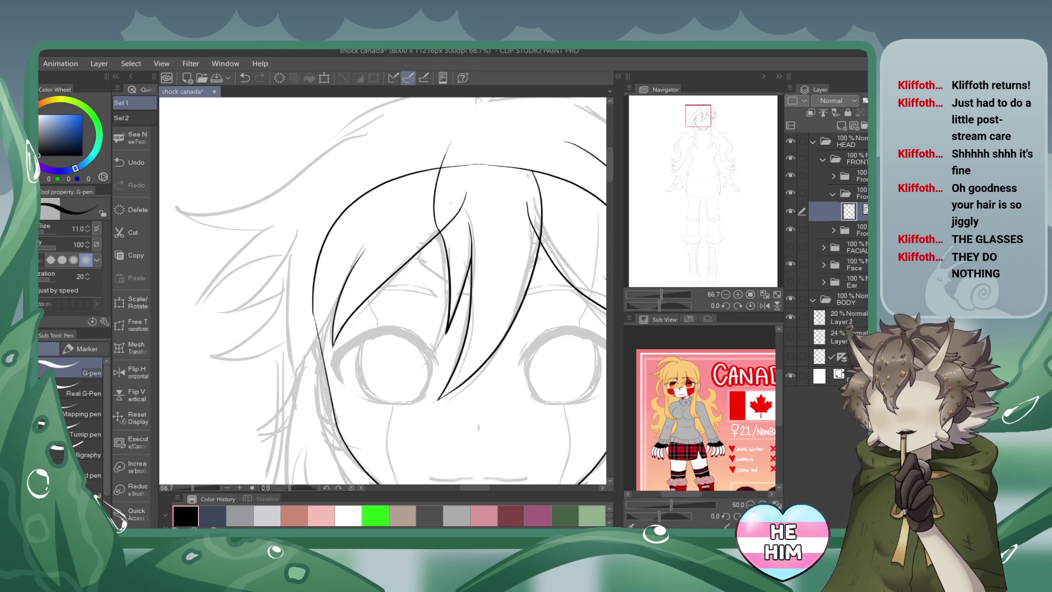
mouse_move(355, 265)
left_mouse_down()
mouse_move(290, 352)
mouse_move(309, 233)
mouse_move(294, 373)
left_mouse_up()
left_click(245, 77)
left_click(245, 77)
left_click_drag(350, 287, 294, 377)
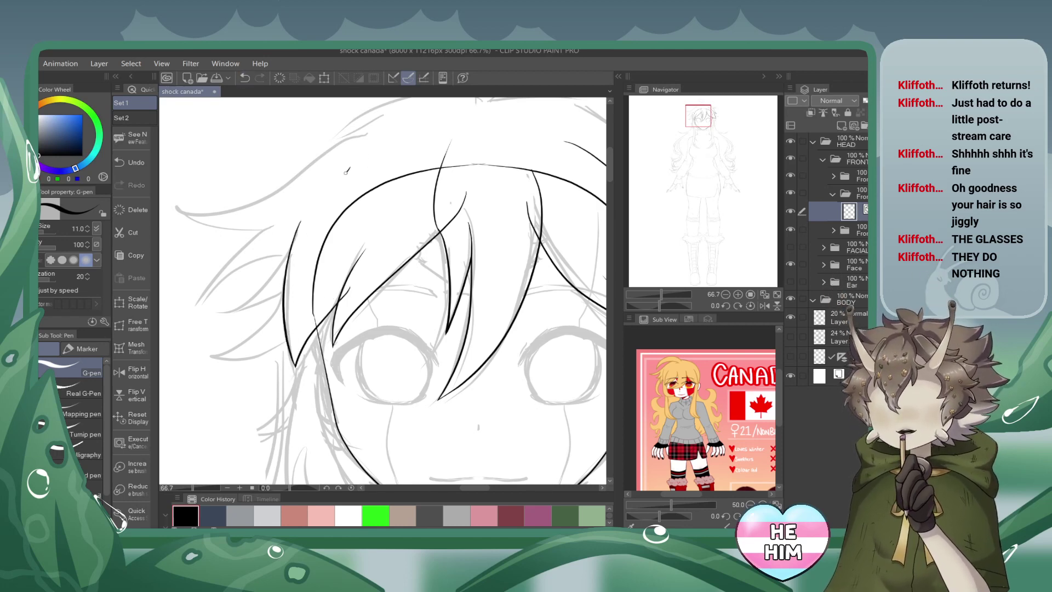
mouse_move(346, 171)
left_mouse_down()
mouse_move(267, 221)
mouse_move(300, 230)
left_mouse_up()
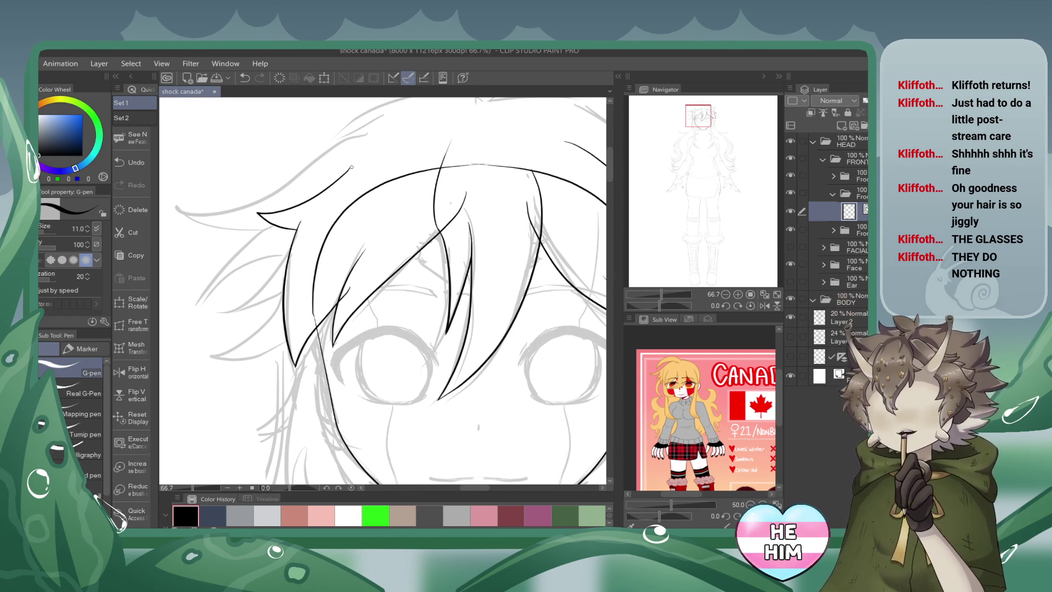
left_click_drag(351, 167, 385, 148)
Add a folder with a name beginning "Sho" beneath the three front hair folders, save the document, and create a vector layer inside it.
key("ctrl+minus")
key("ctrl+minus")
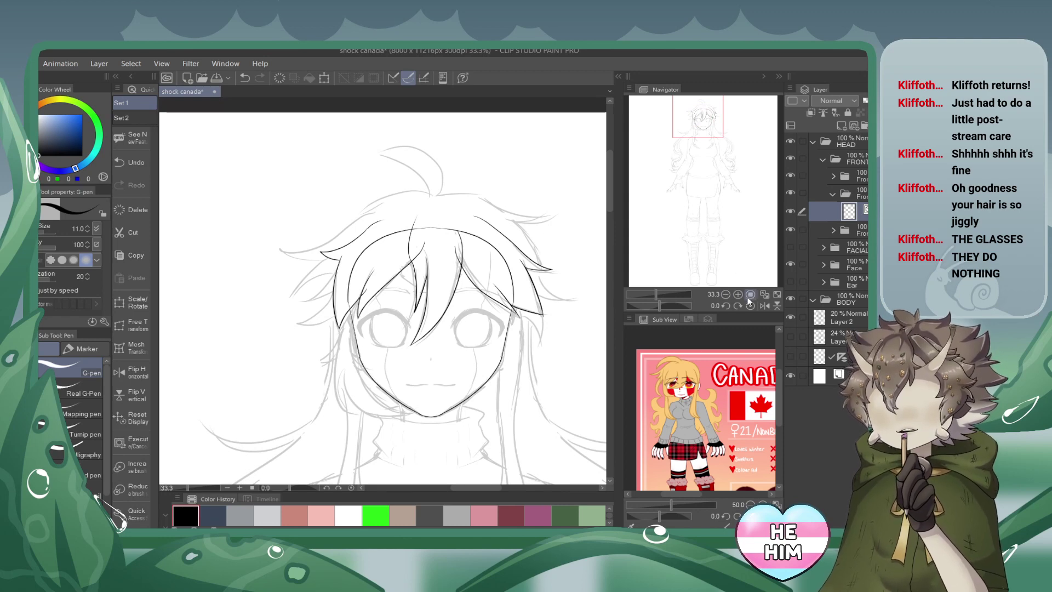
left_click(738, 294)
left_click_drag(701, 115, 704, 114)
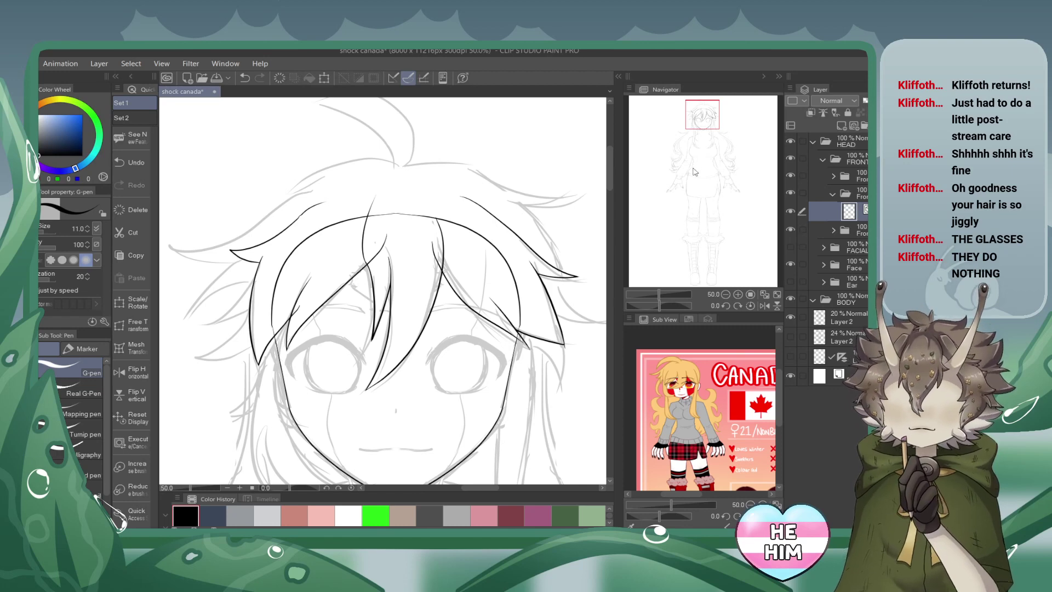
left_click_drag(705, 117, 707, 126)
left_click(833, 194)
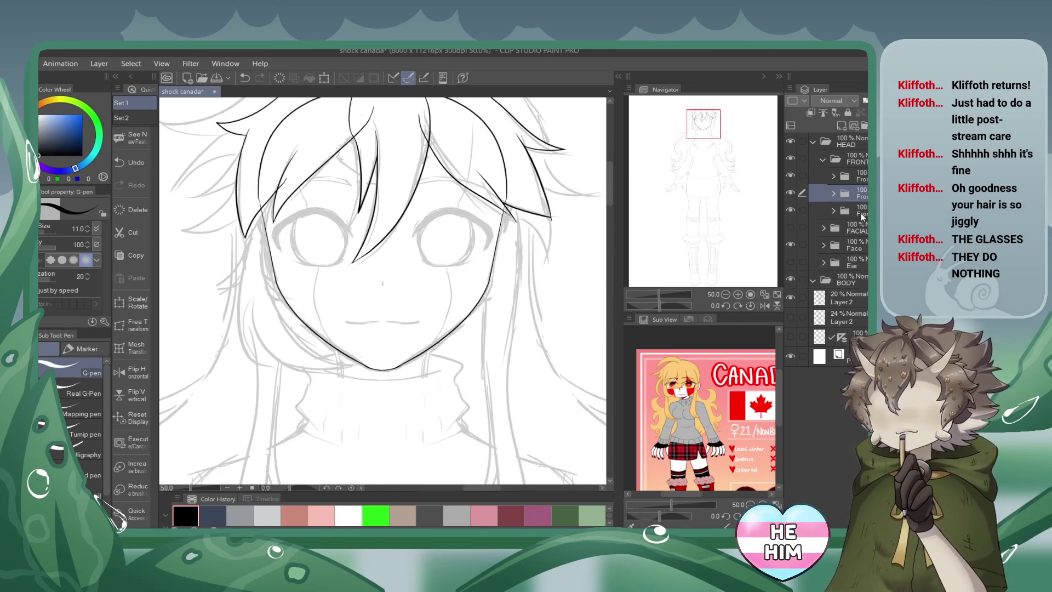
left_click(862, 215)
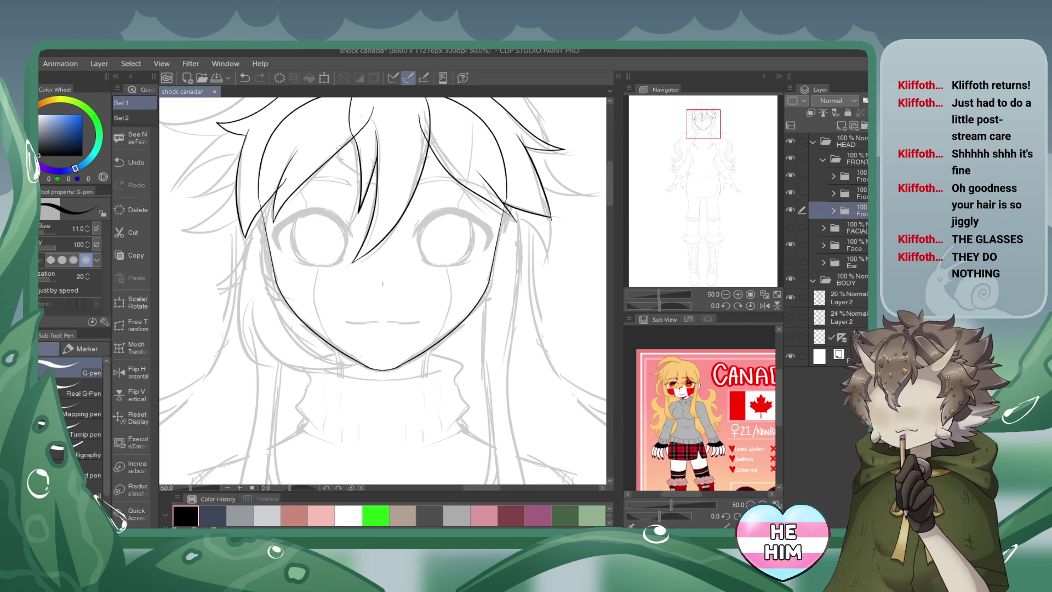
left_click(865, 126)
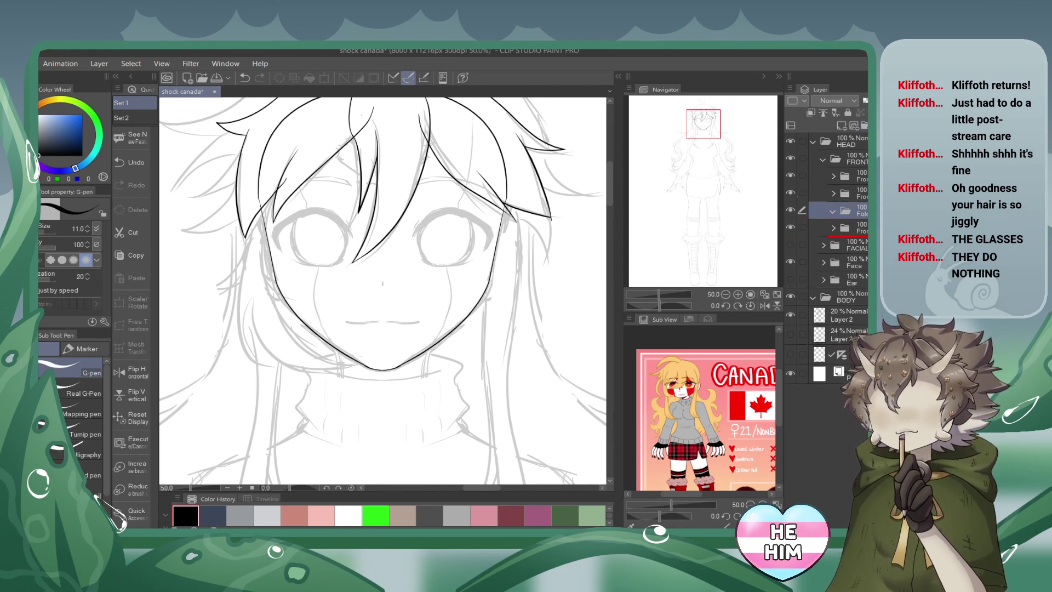
left_click_drag(854, 210, 855, 234)
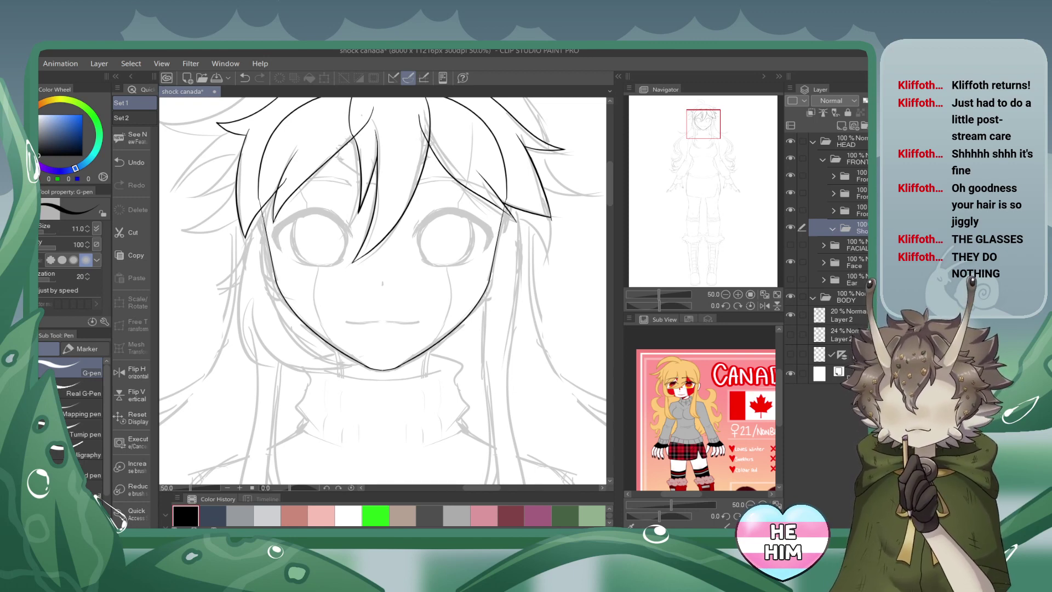
key("ctrl+s")
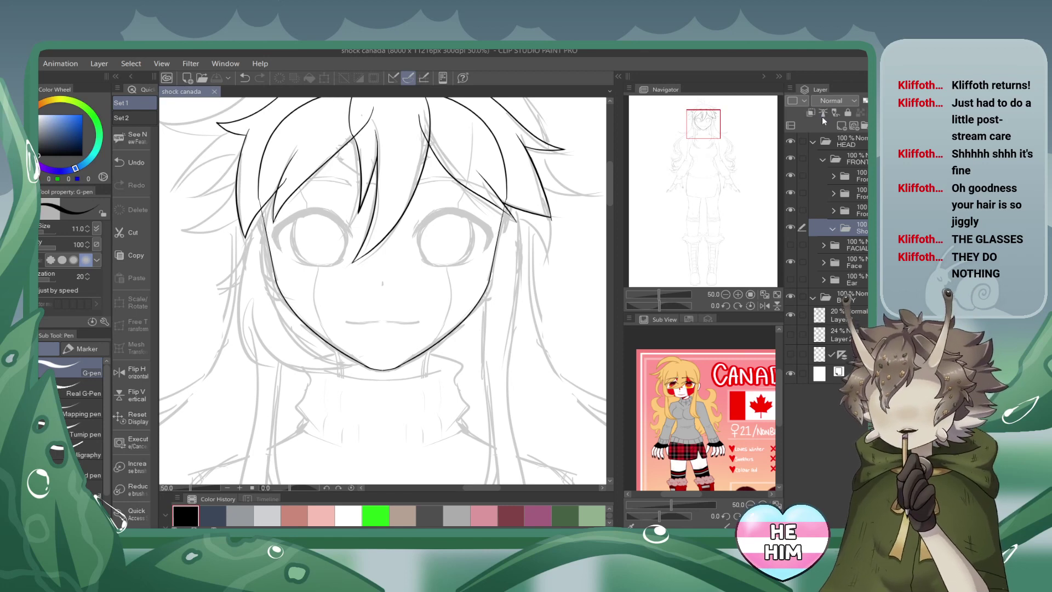
left_click(852, 126)
Ink the first curved side lock along the left cheek, ending in a pointed tip over the face.
left_click(739, 294)
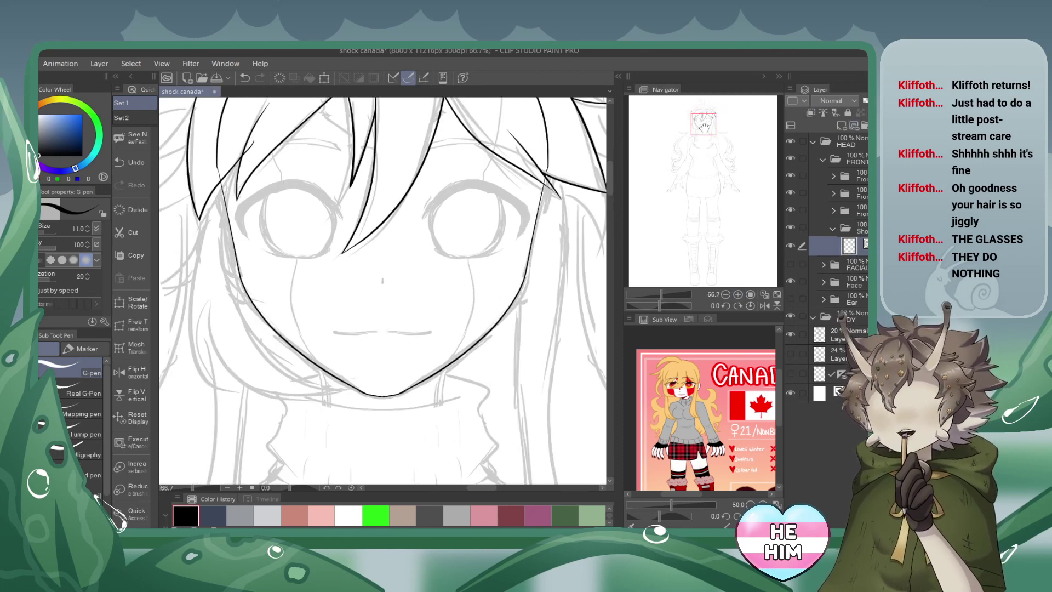
left_click_drag(694, 128, 687, 127)
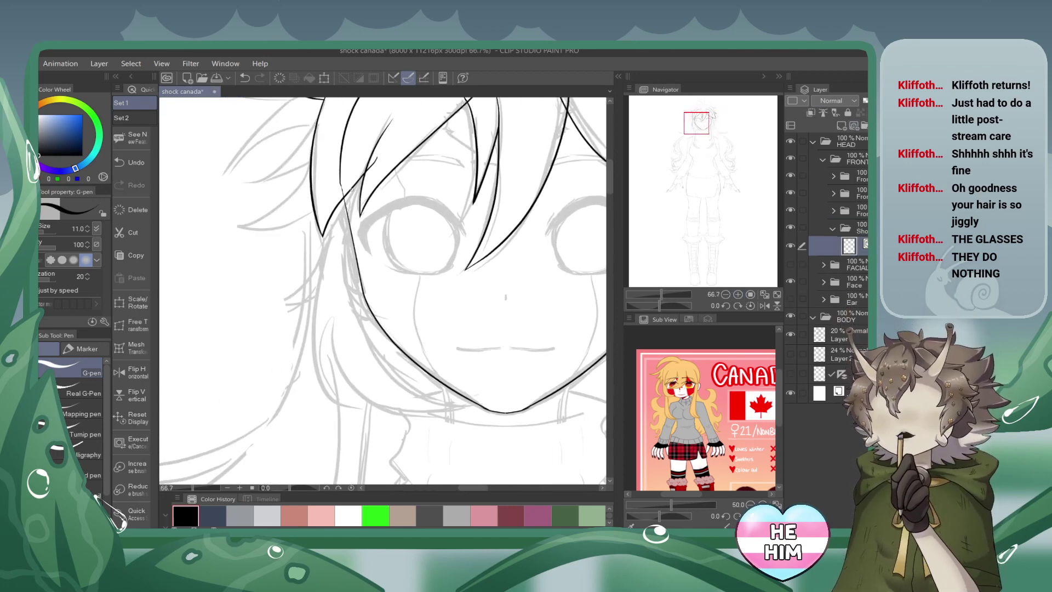
mouse_move(349, 188)
left_mouse_down()
mouse_move(348, 212)
mouse_move(411, 338)
left_mouse_up()
left_click_drag(349, 304, 409, 335)
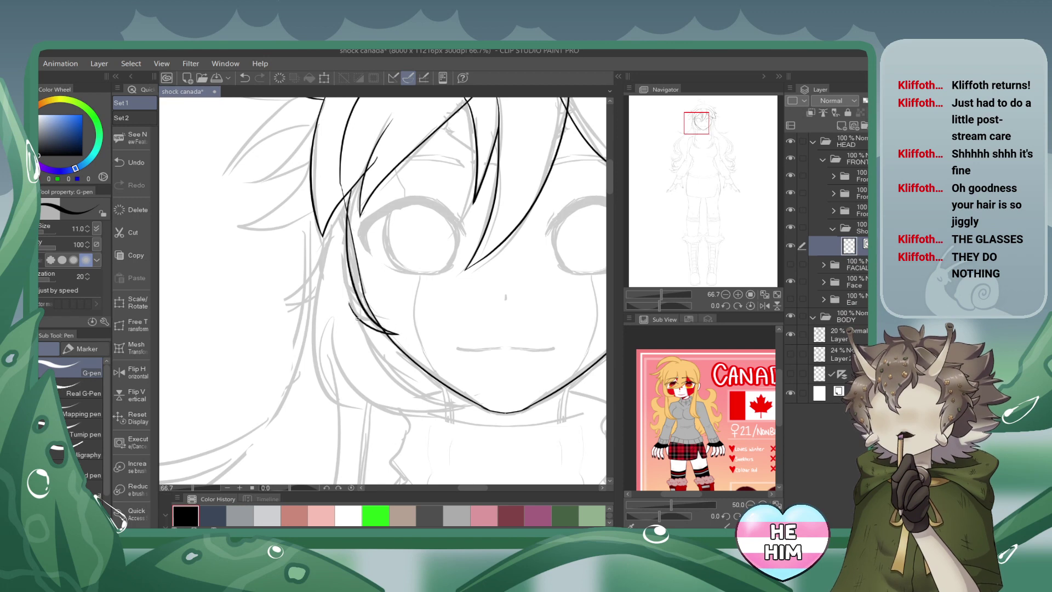
Ink the second side lock curving under the left jawline to a point, redoing its upper edge twice before adding the lower edge.
left_click_drag(361, 325, 465, 398)
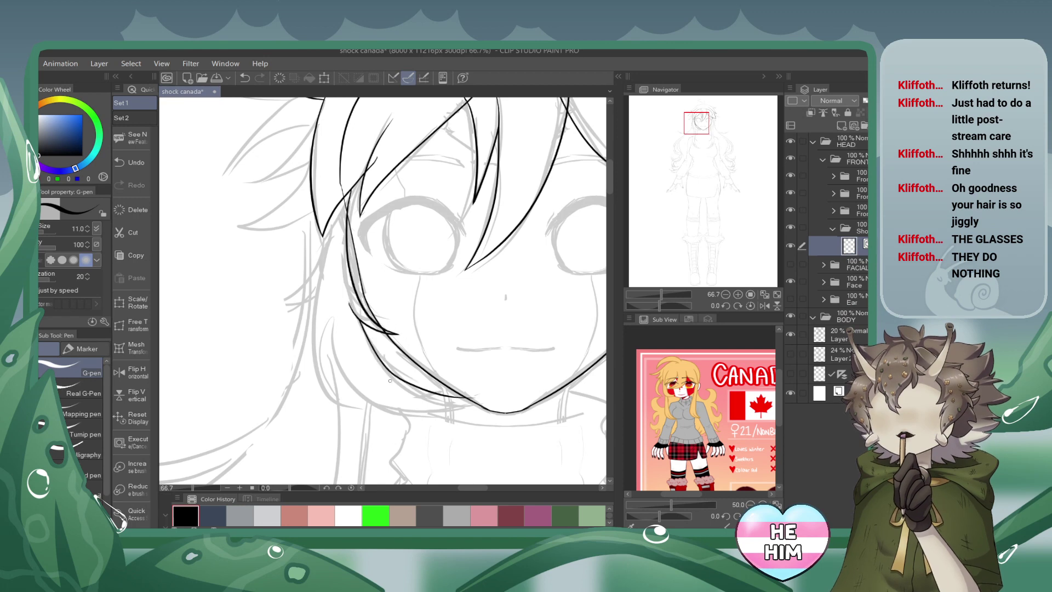
left_click(247, 79)
mouse_move(361, 323)
left_mouse_down()
mouse_move(399, 368)
mouse_move(454, 394)
left_mouse_up()
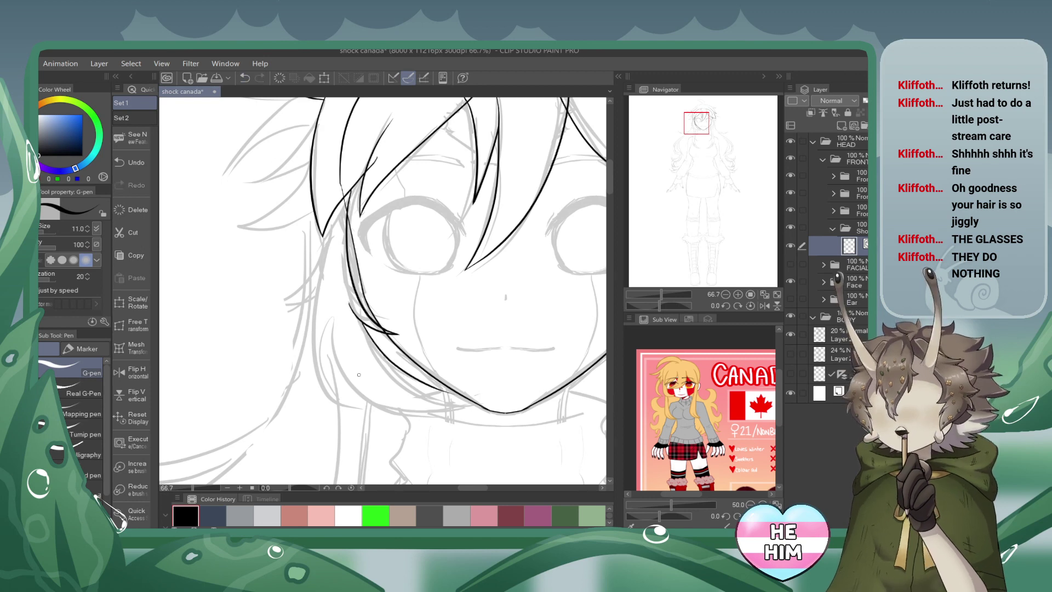
left_click(245, 79)
mouse_move(361, 322)
left_mouse_down()
mouse_move(389, 372)
mouse_move(453, 399)
left_mouse_up()
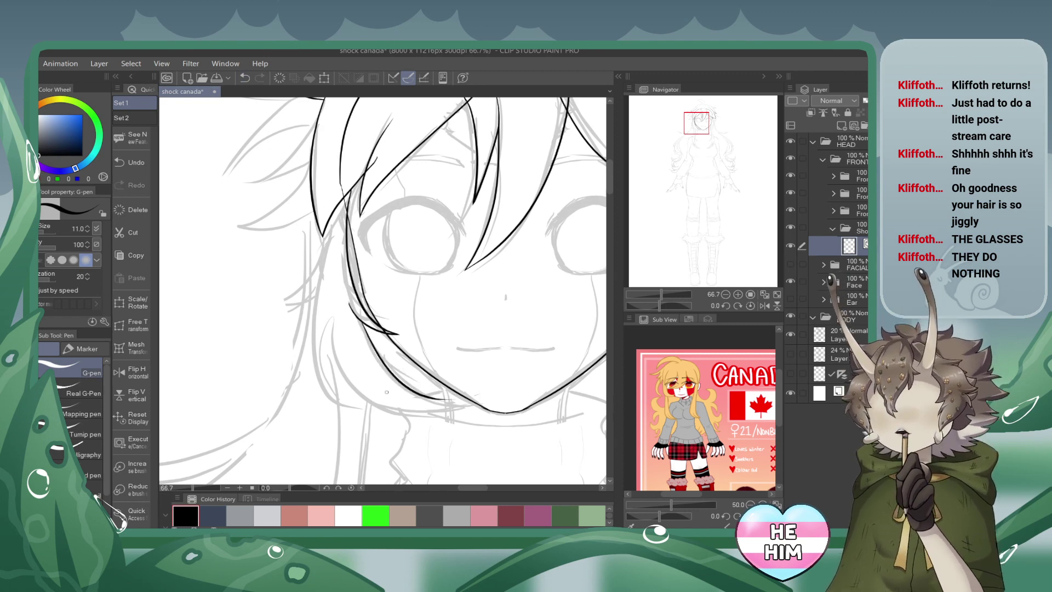
mouse_move(359, 393)
left_mouse_down()
mouse_move(388, 407)
mouse_move(455, 400)
left_mouse_up()
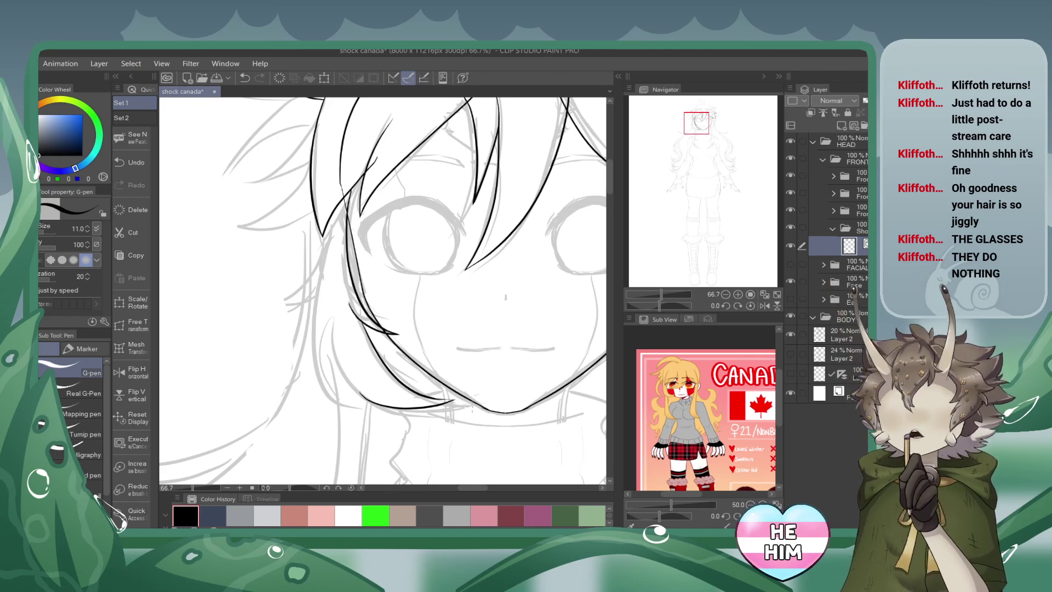
Ink the third, outermost side lock below the left jaw and undo the stroke that overshoots its tip.
mouse_move(331, 311)
left_mouse_down()
mouse_move(356, 401)
mouse_move(384, 412)
left_mouse_up()
left_click_drag(364, 376, 379, 413)
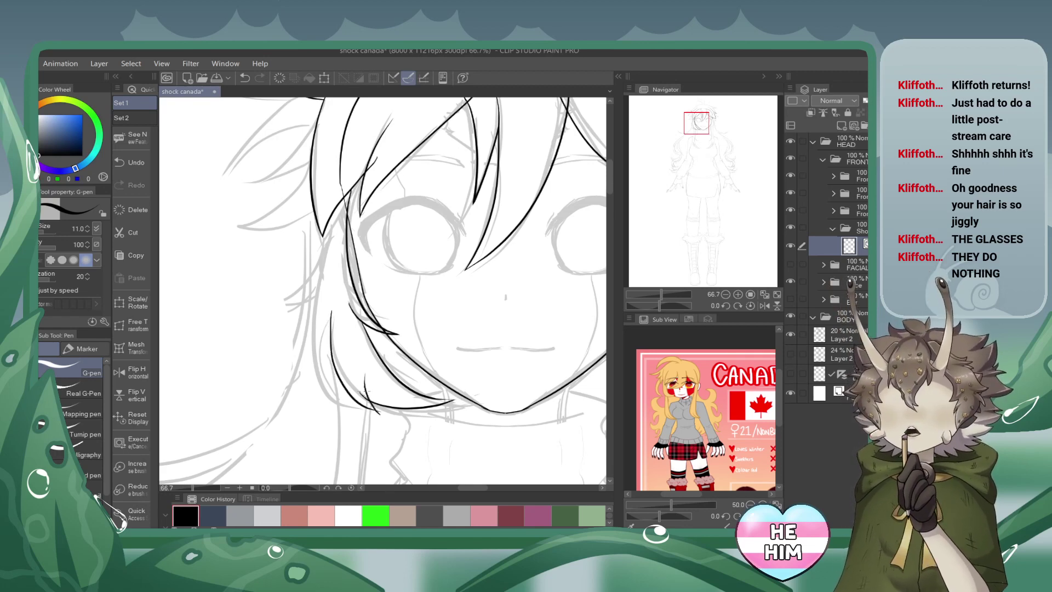
key("ctrl+z")
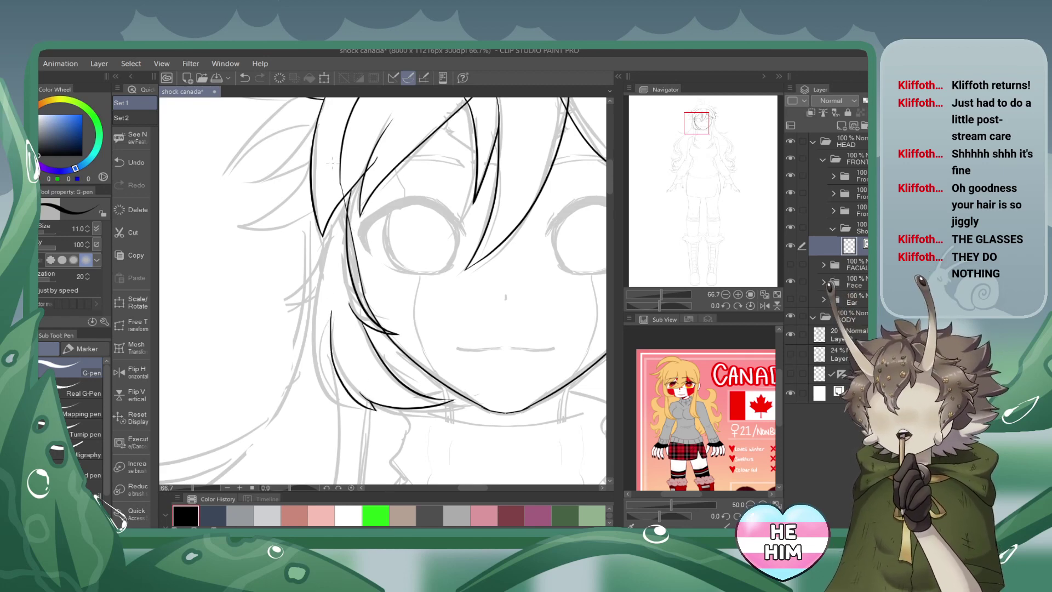
Ink the long outer edge of the left side lock, from the temple down to the tip by the jaw.
mouse_move(339, 204)
left_mouse_down()
mouse_move(317, 307)
mouse_move(344, 400)
mouse_move(333, 320)
left_mouse_up()
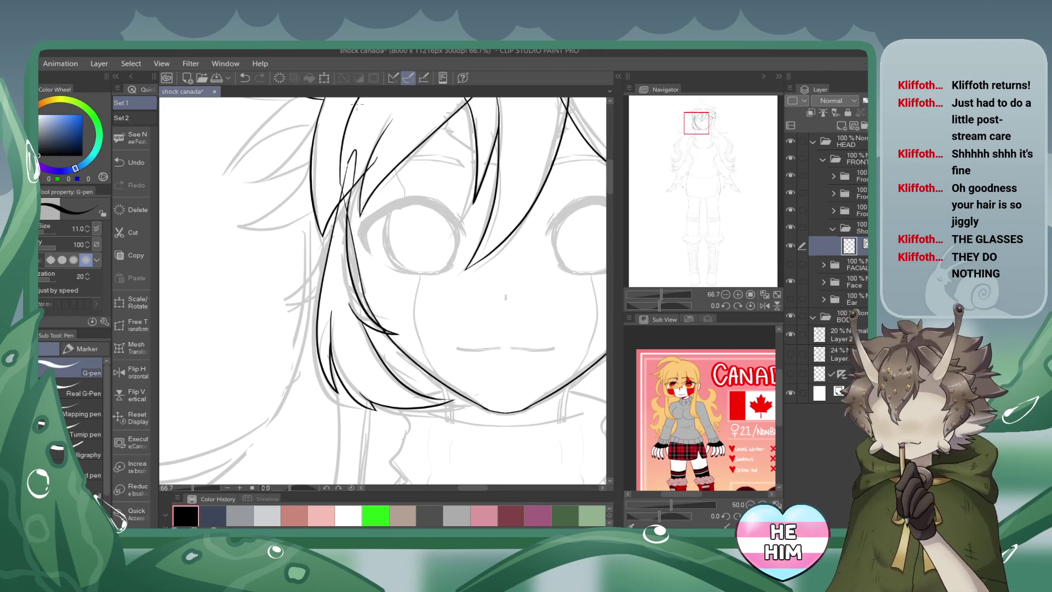
left_click(725, 294)
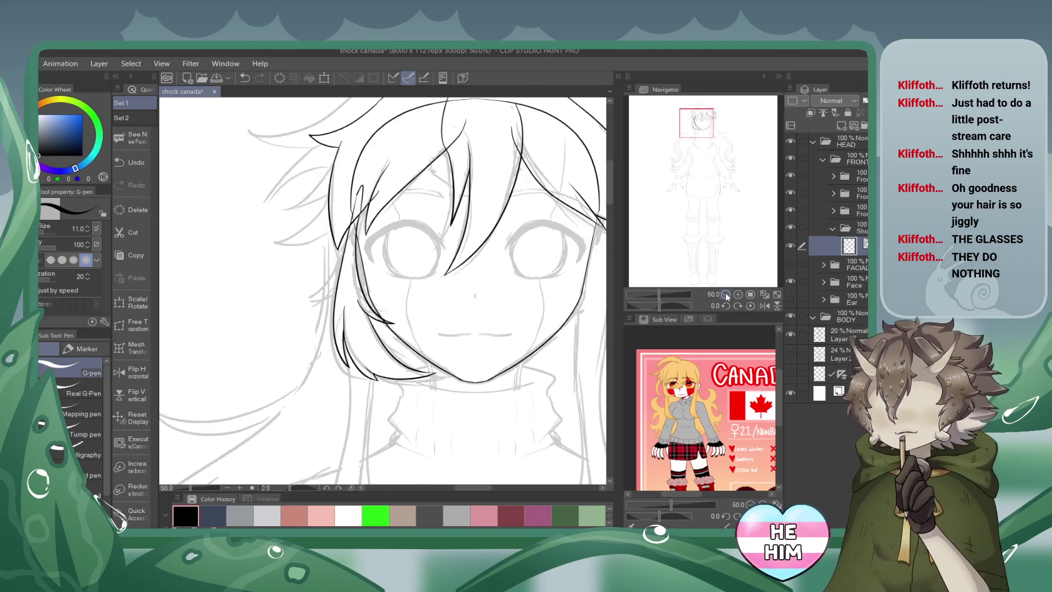
left_click(726, 294)
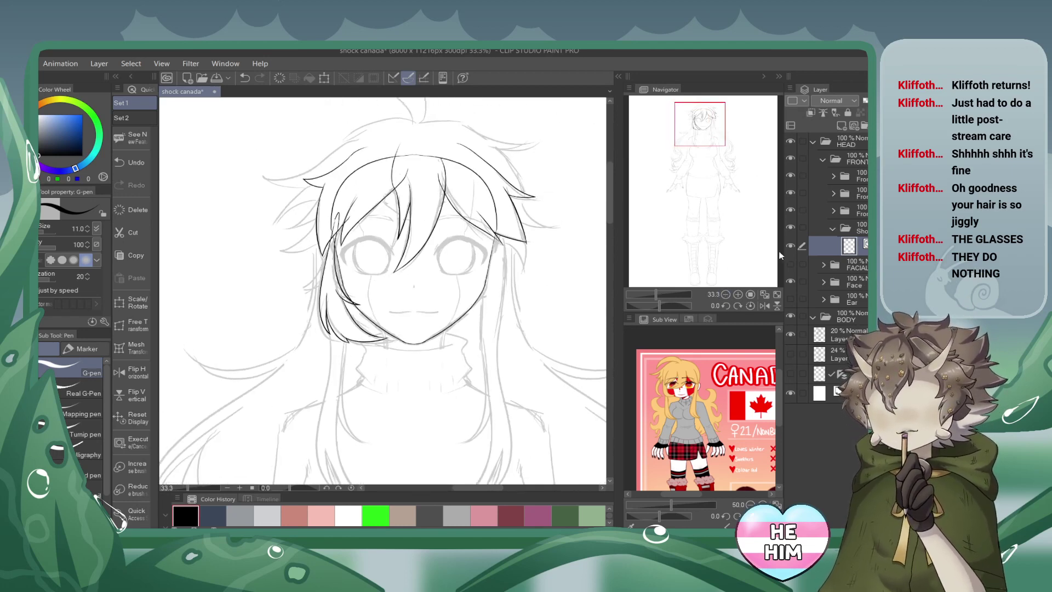
left_click(791, 262)
left_click(791, 261)
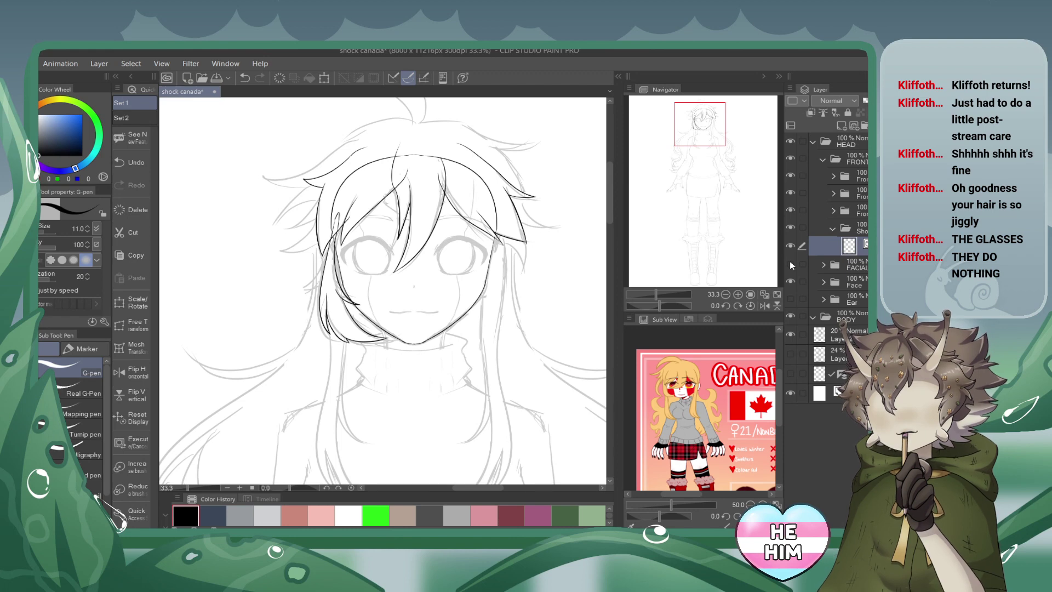
left_click(738, 295)
left_click(737, 294)
left_click(694, 122)
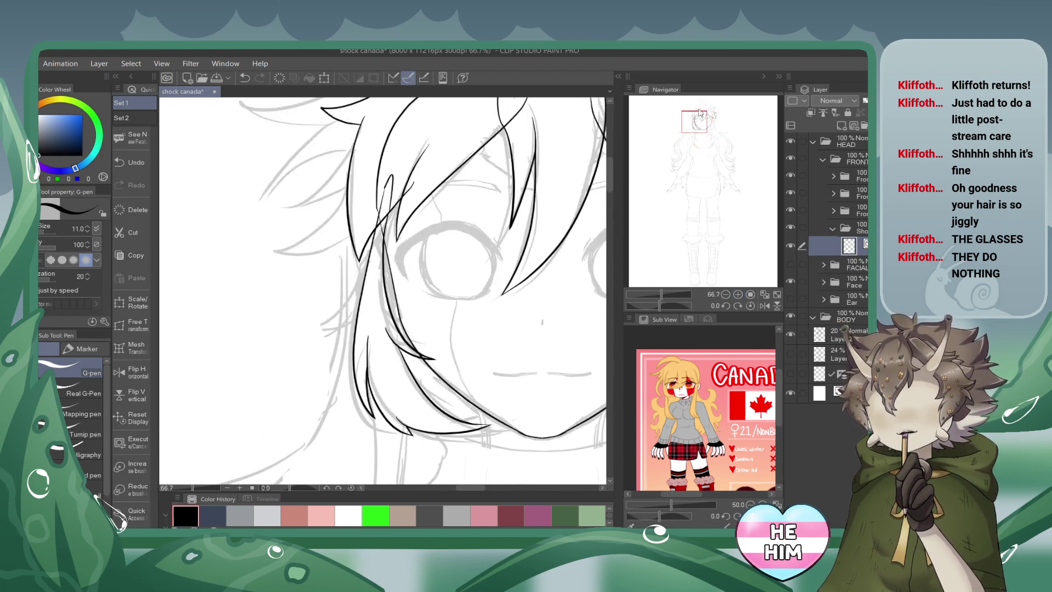
left_click(791, 159)
left_click(791, 159)
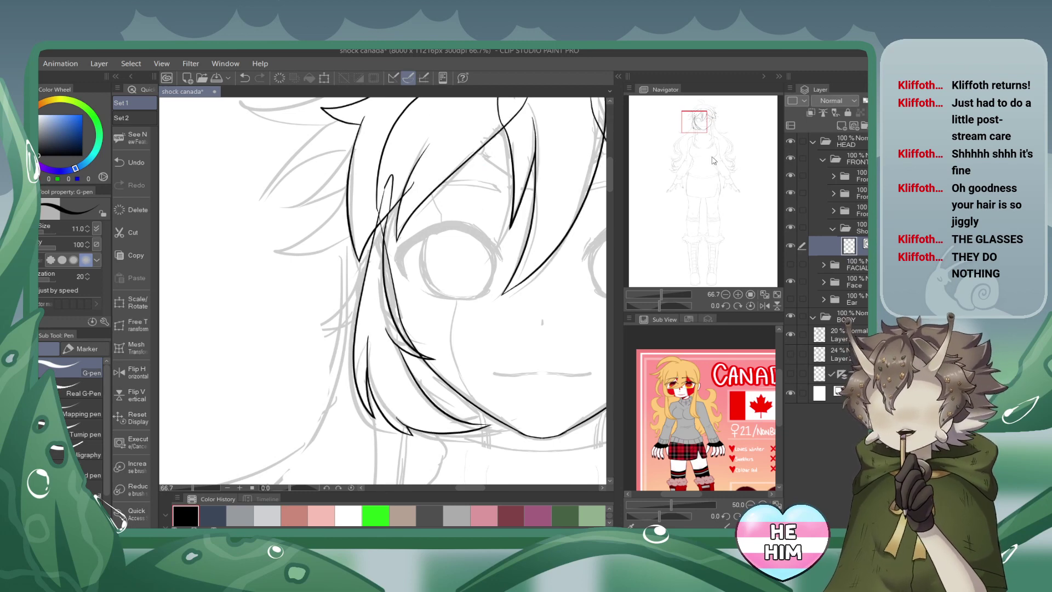
Ink a small pointed flick off the outer edge of the left side lock, redoing its lower stroke twice.
left_click_drag(379, 225, 333, 317)
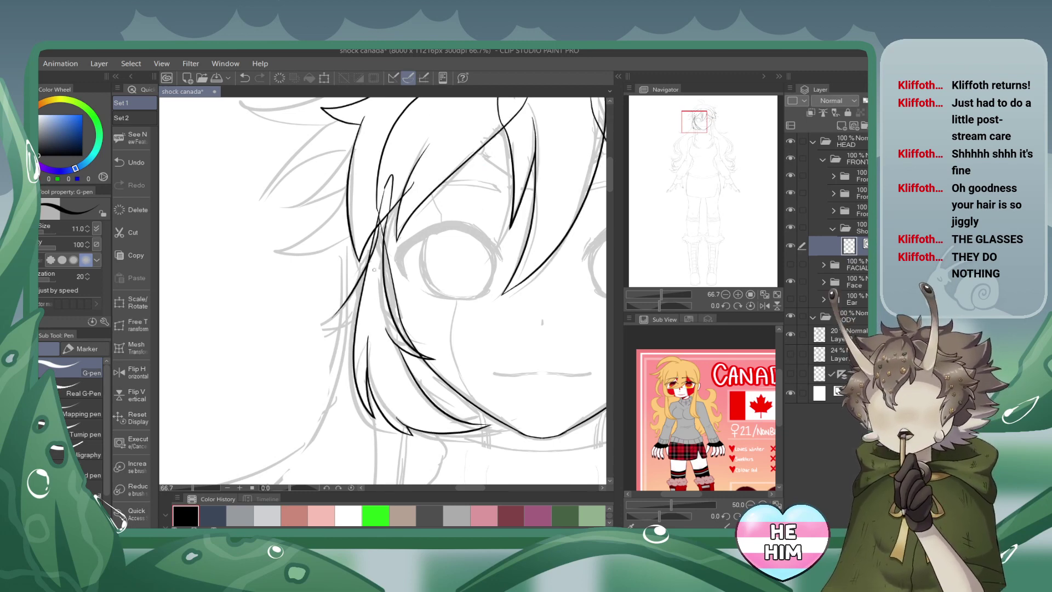
left_click_drag(374, 265, 332, 321)
left_click(244, 77)
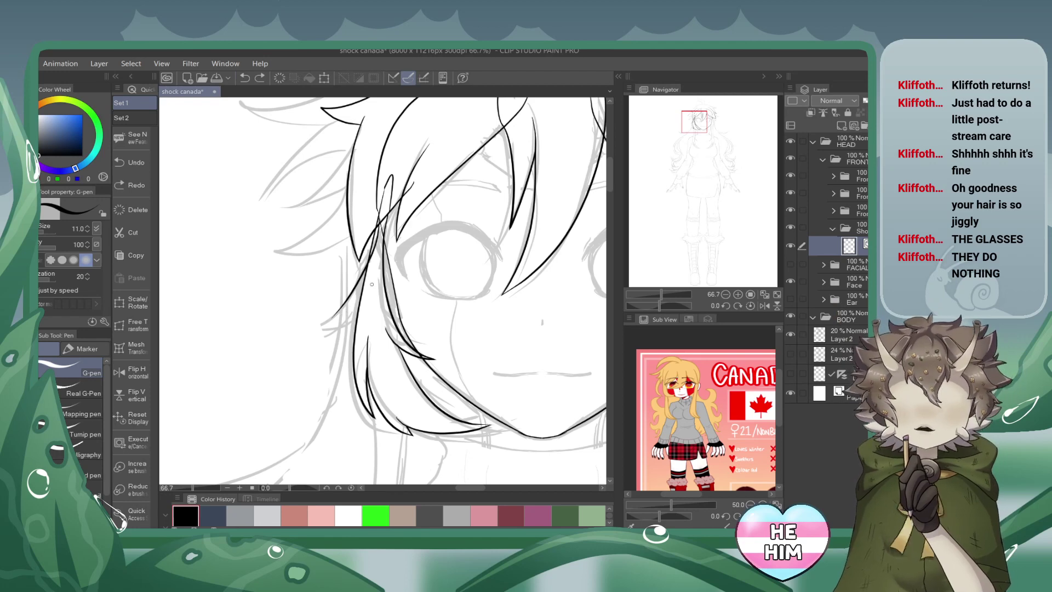
left_click_drag(374, 277, 307, 331)
left_click(244, 78)
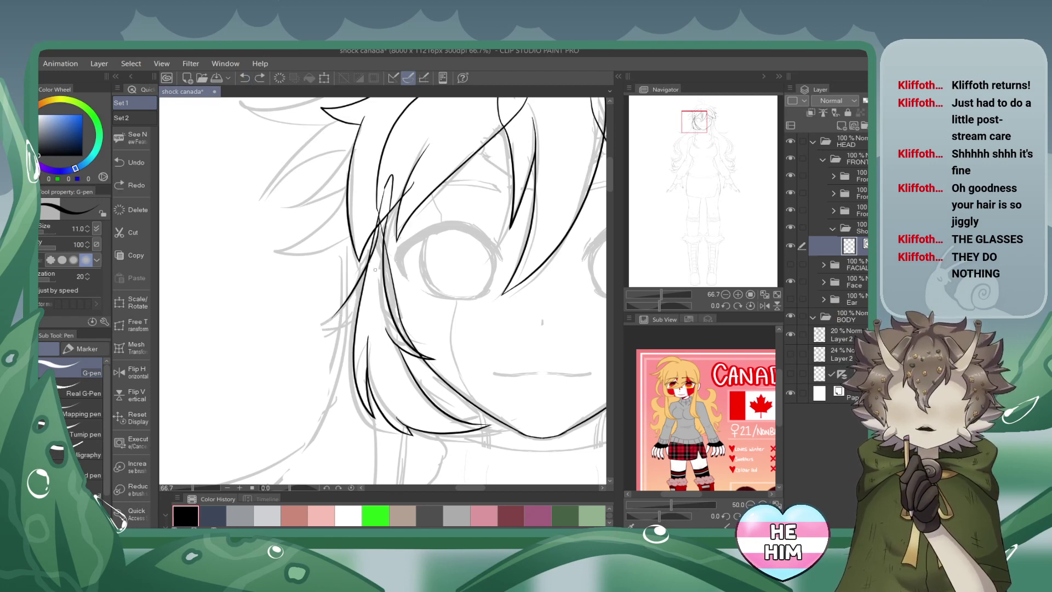
left_click_drag(375, 271, 312, 327)
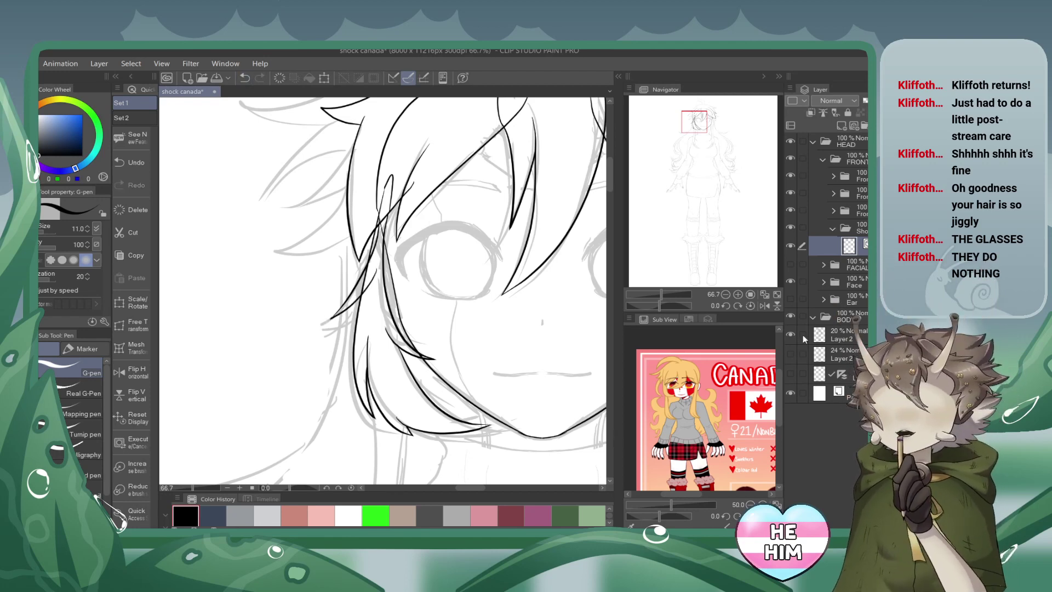
With the three front hair folders hidden, trim the crossing line segments where the flick meets the side lock and save the document.
left_click(790, 176)
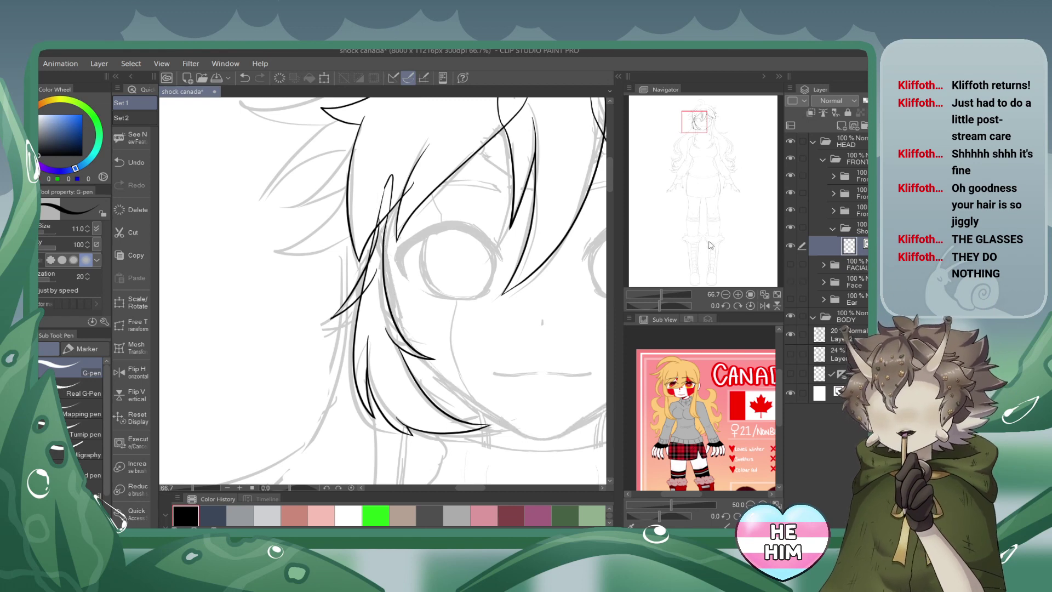
left_click_drag(790, 193, 789, 210)
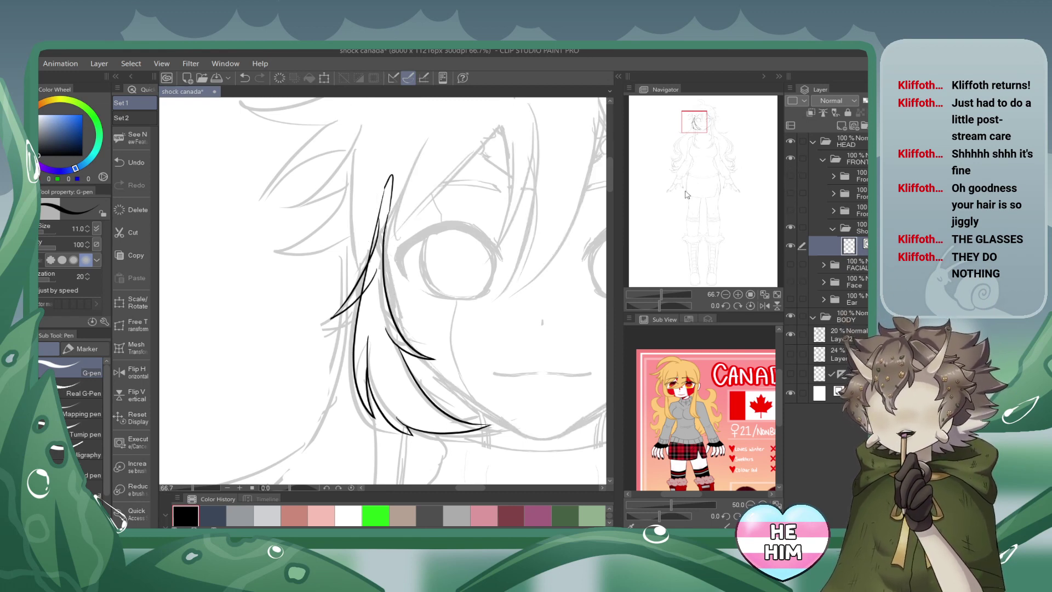
left_click(376, 226)
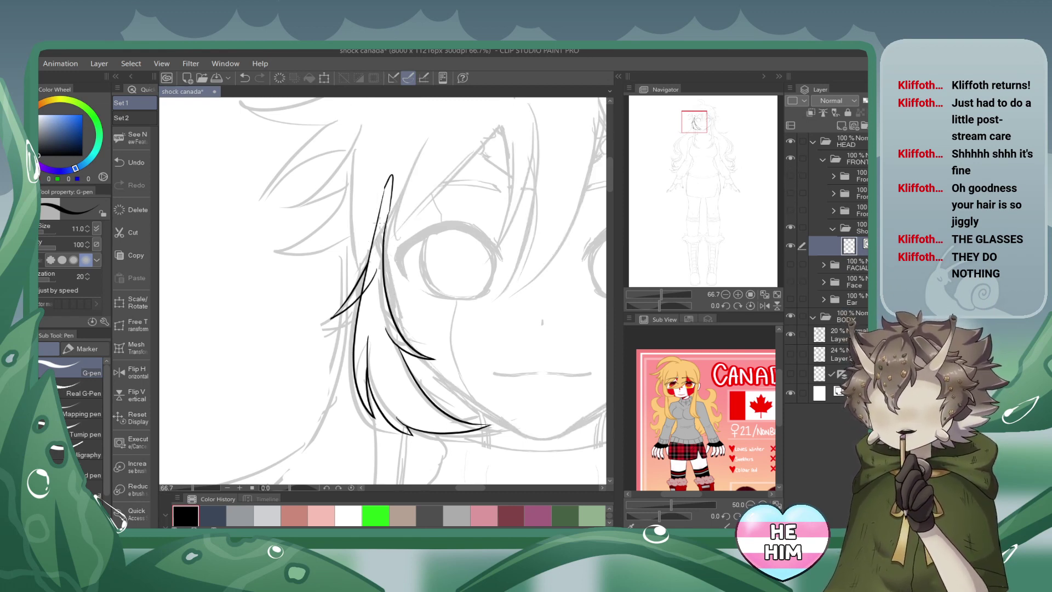
left_click(372, 275)
left_click(364, 276)
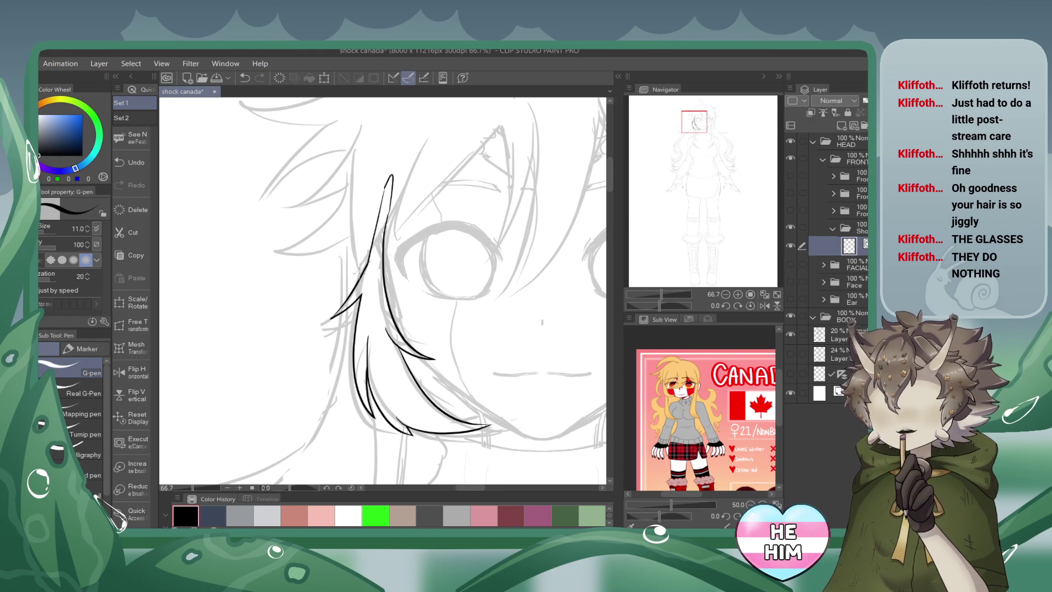
left_click(211, 80)
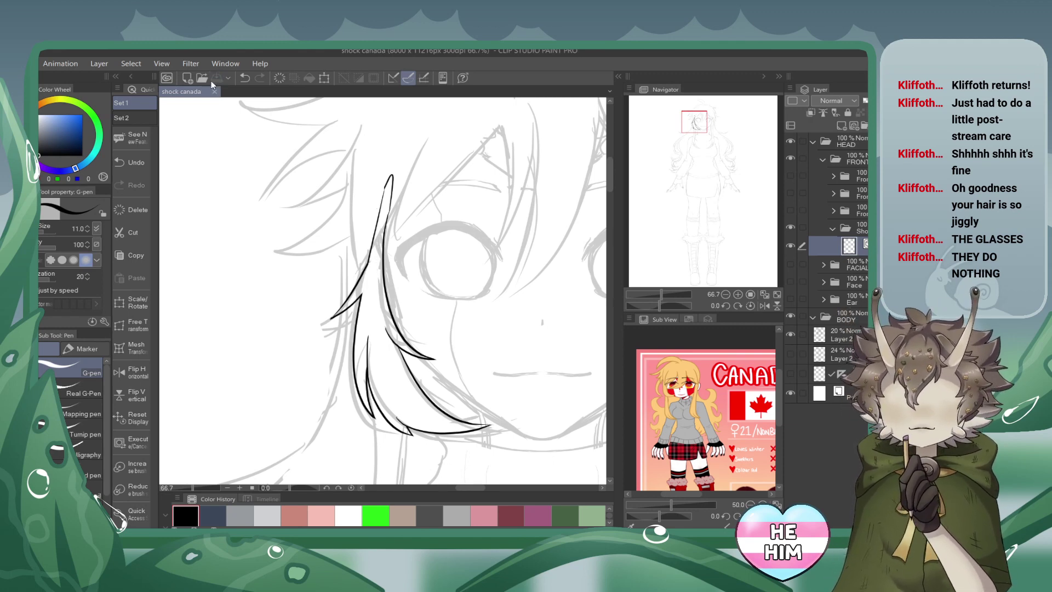
Collapse the side hair folder and make the three front hair folders visible.
left_click(726, 294)
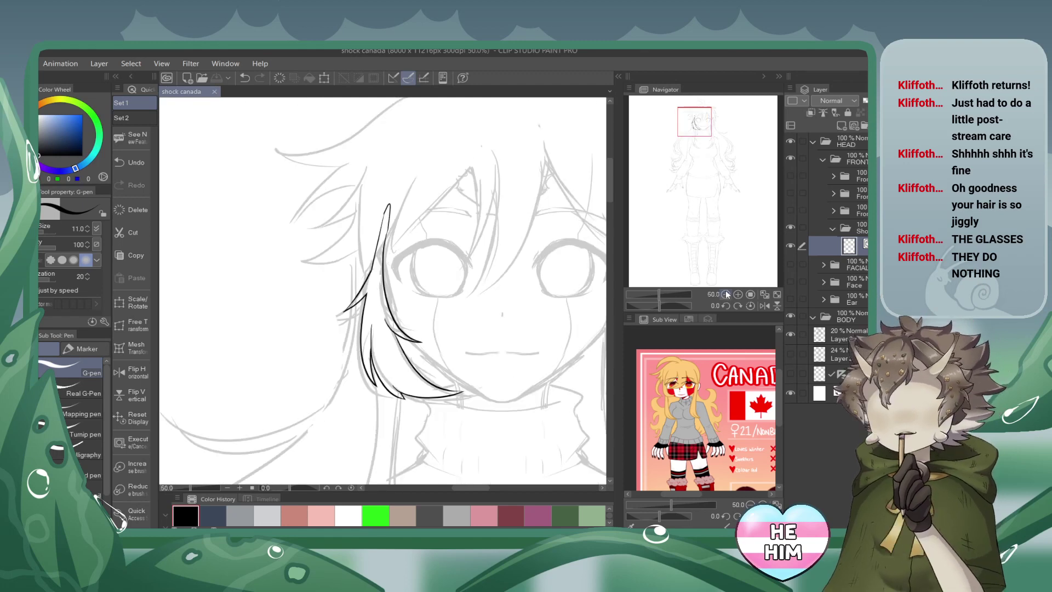
left_click(726, 294)
left_click_drag(700, 122, 707, 123)
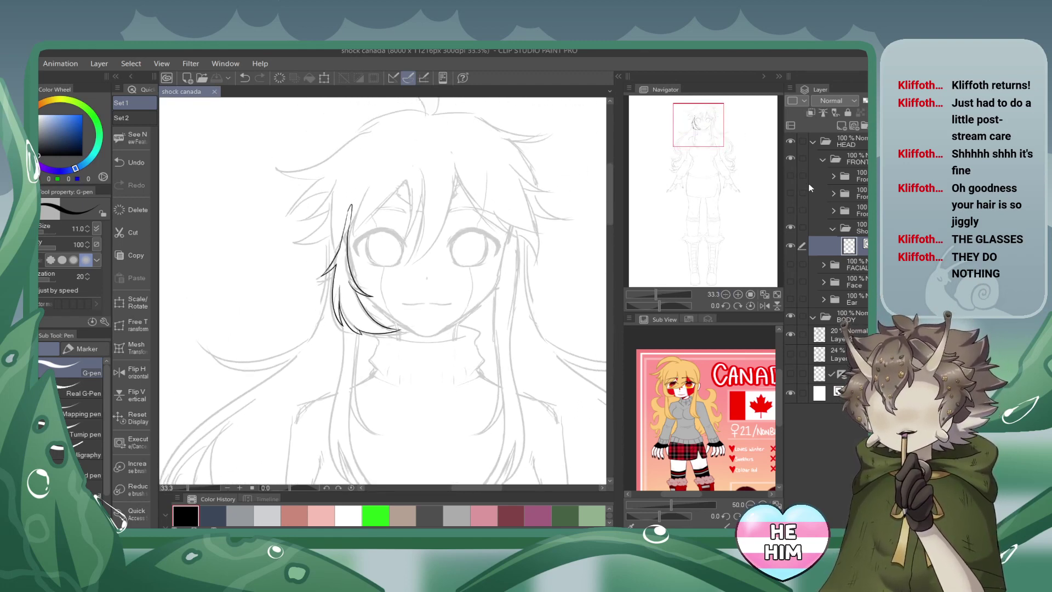
left_click(832, 229)
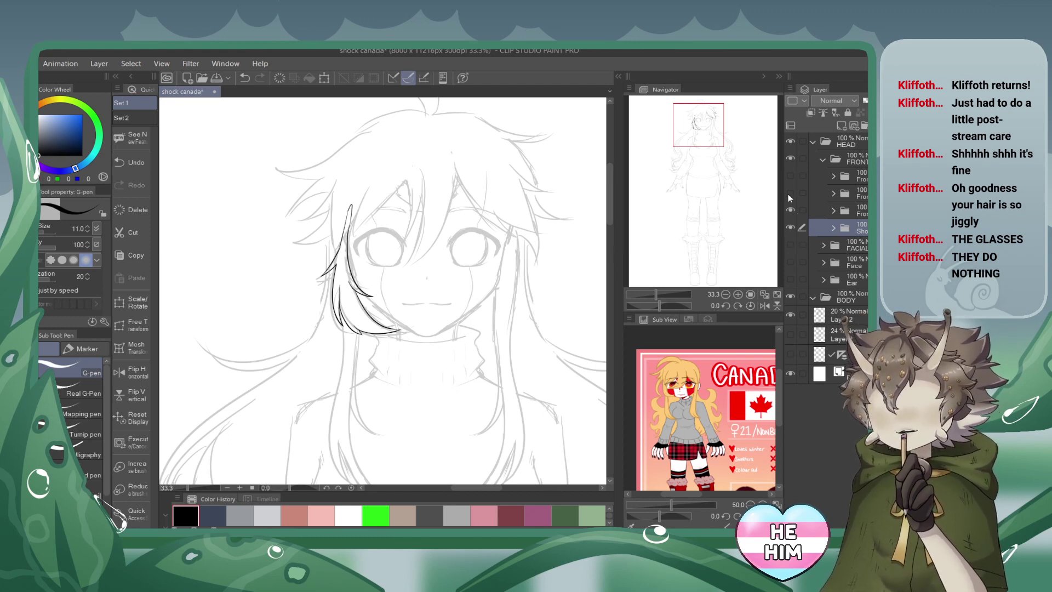
left_click_drag(789, 194, 790, 167)
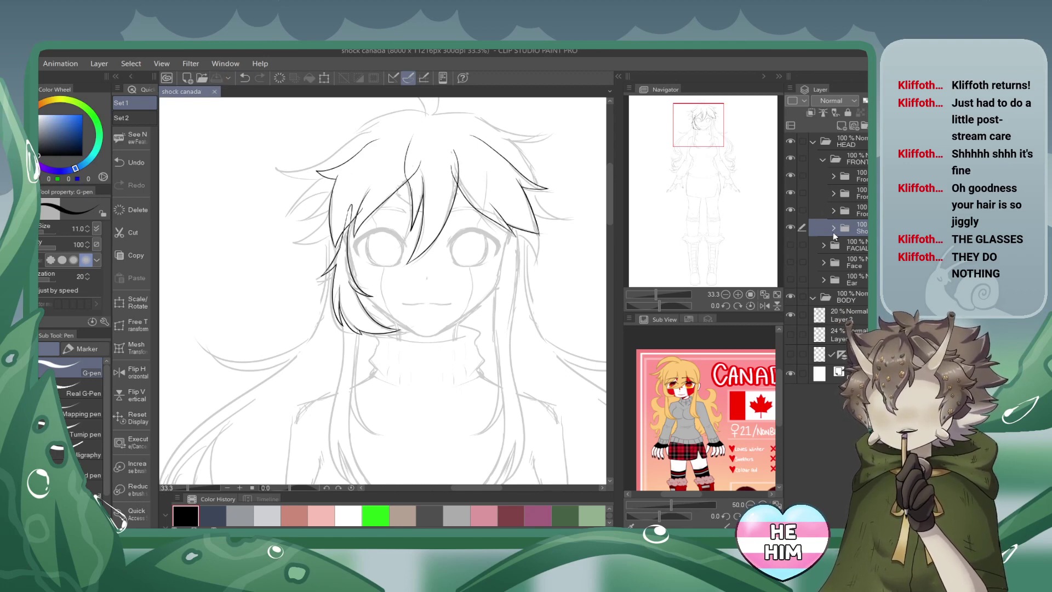
Turn on the facial features, Face and Ear folders to check the whole head, and save the document.
left_click(788, 244)
left_click(790, 246)
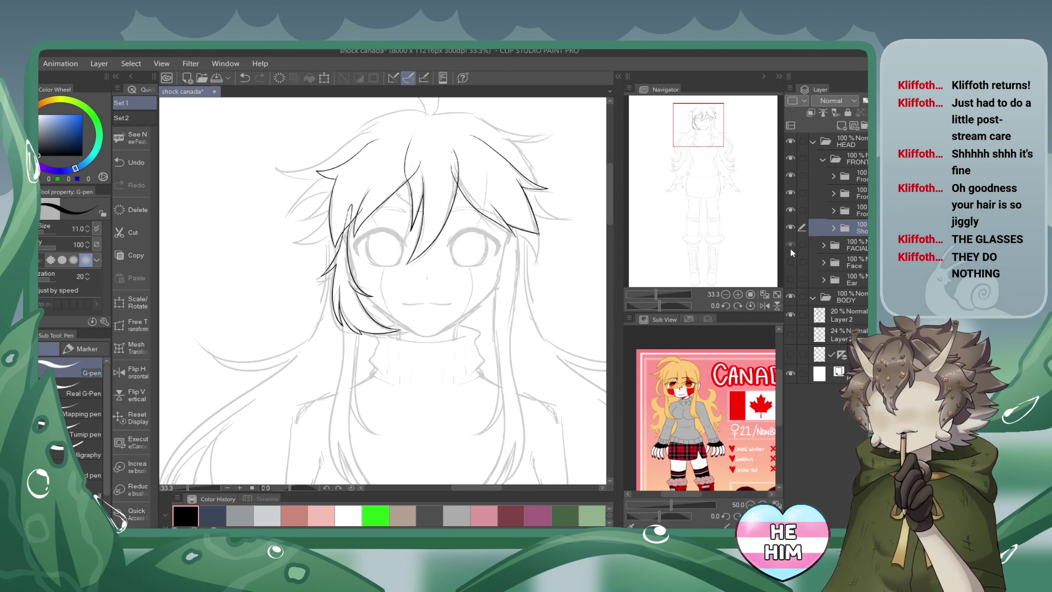
left_click_drag(790, 249, 786, 278)
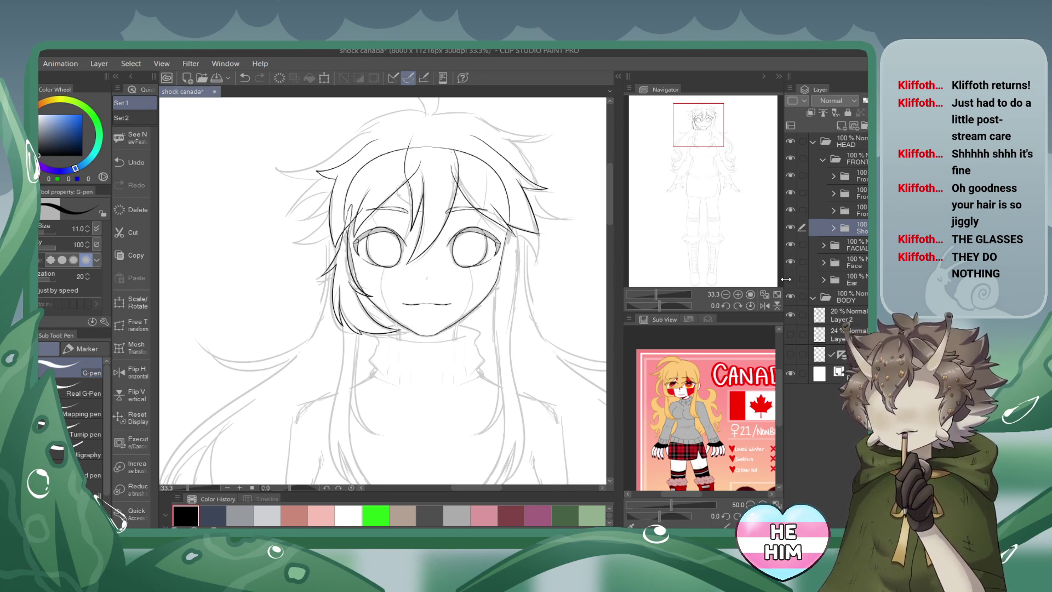
left_click(787, 278)
left_click(787, 262)
left_click(785, 252)
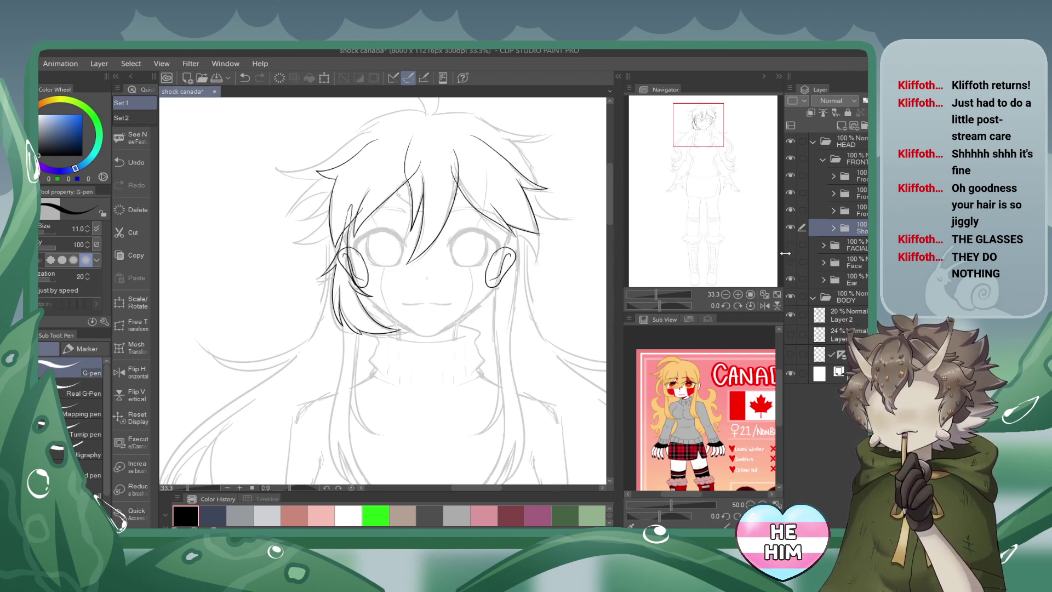
left_click_drag(787, 246, 788, 264)
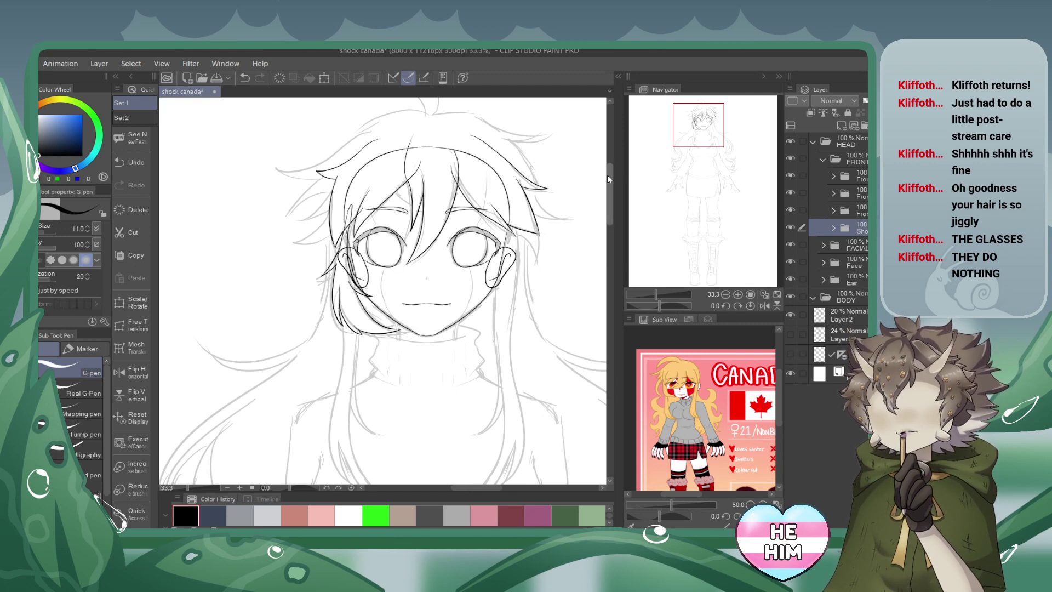
left_click(216, 77)
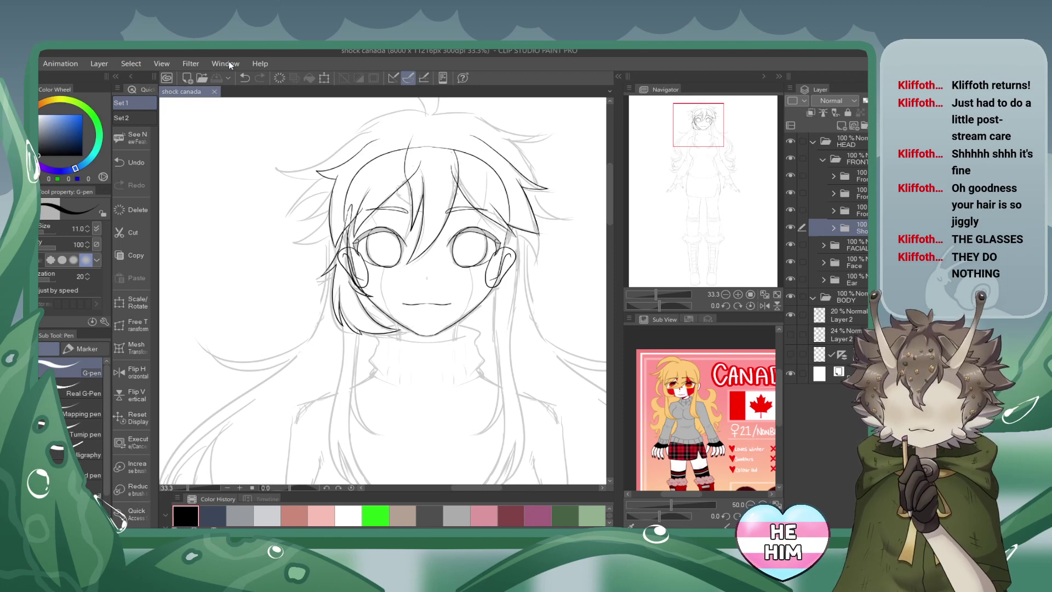
Hide the facial features, side hair, front hair and Ear folders so only the face outline stays over the sketch.
left_click(790, 244)
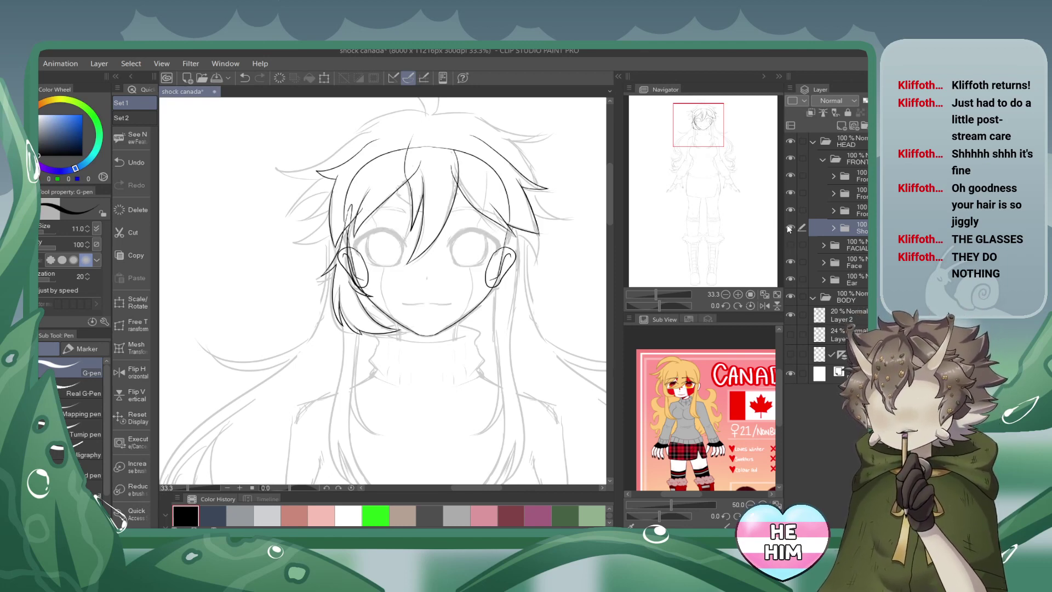
left_click(791, 227)
left_click(791, 209)
left_click(790, 192)
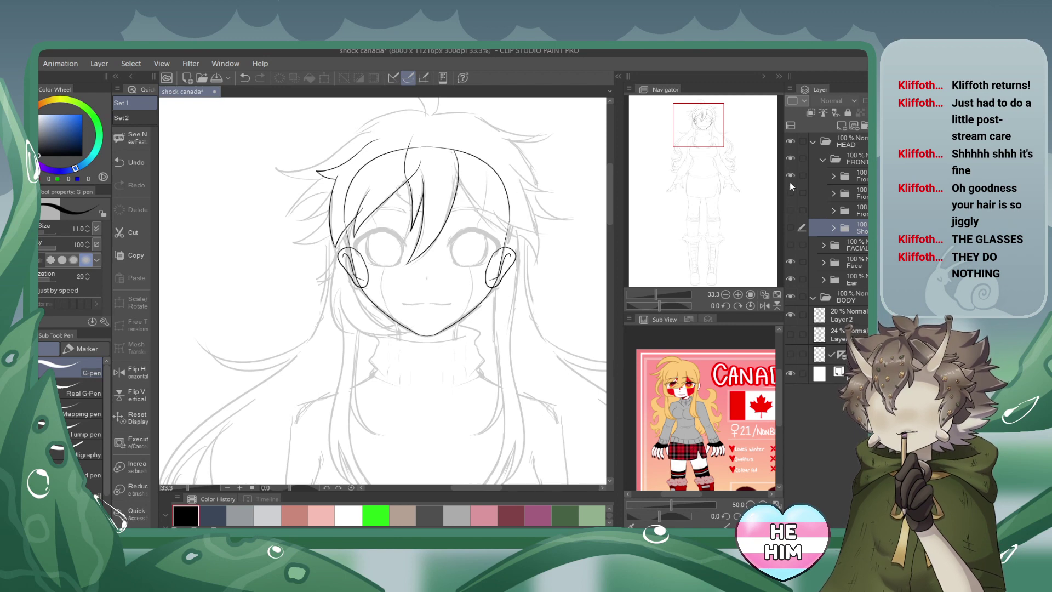
left_click(791, 174)
left_click(790, 158)
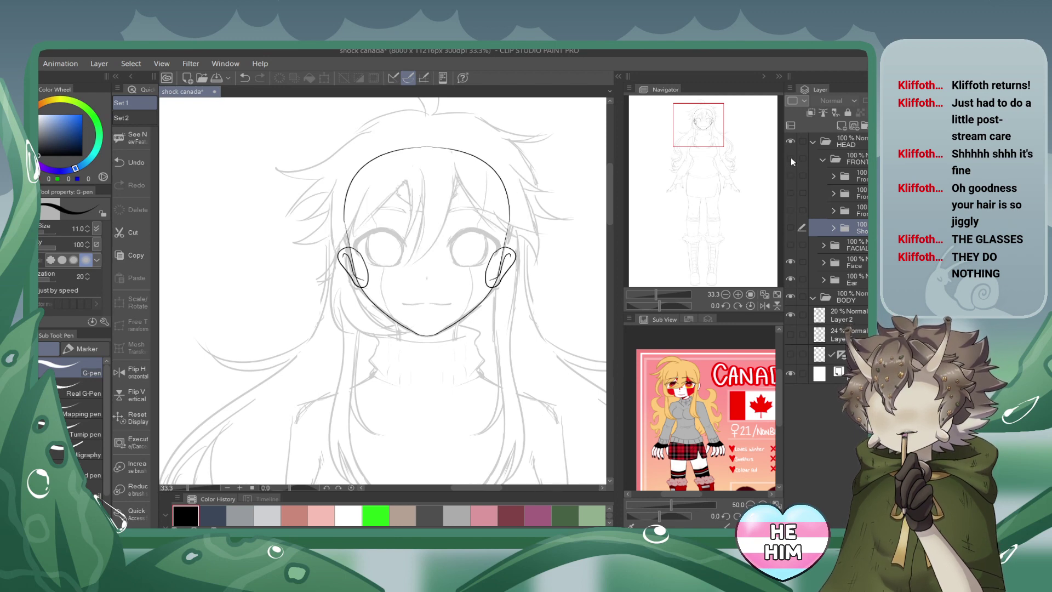
left_click(789, 279)
Add a new raster layer inside the Face folder and move it beneath the face line art.
left_click(851, 265)
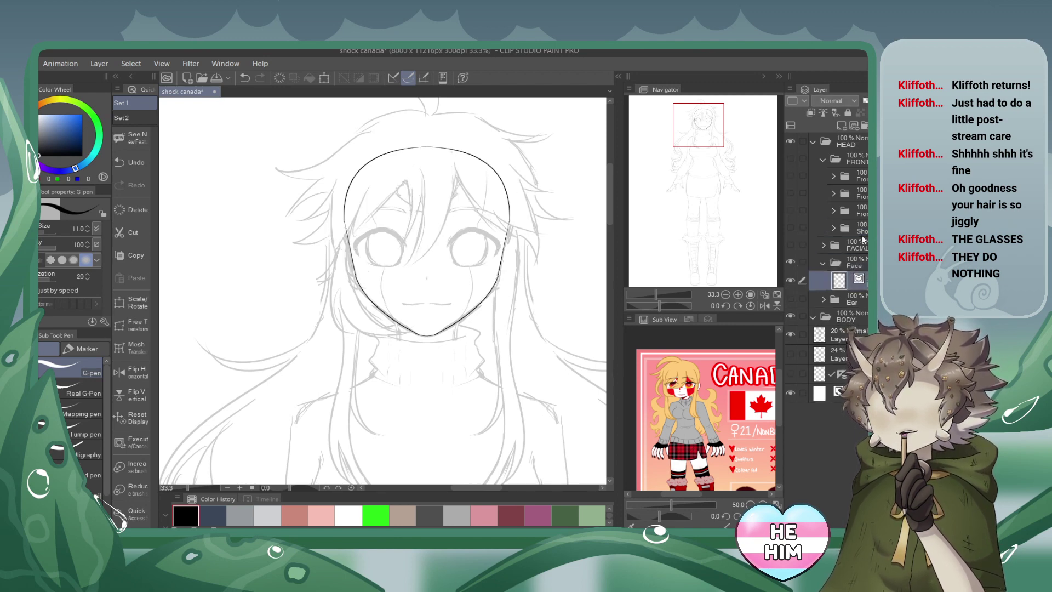
left_click(844, 125)
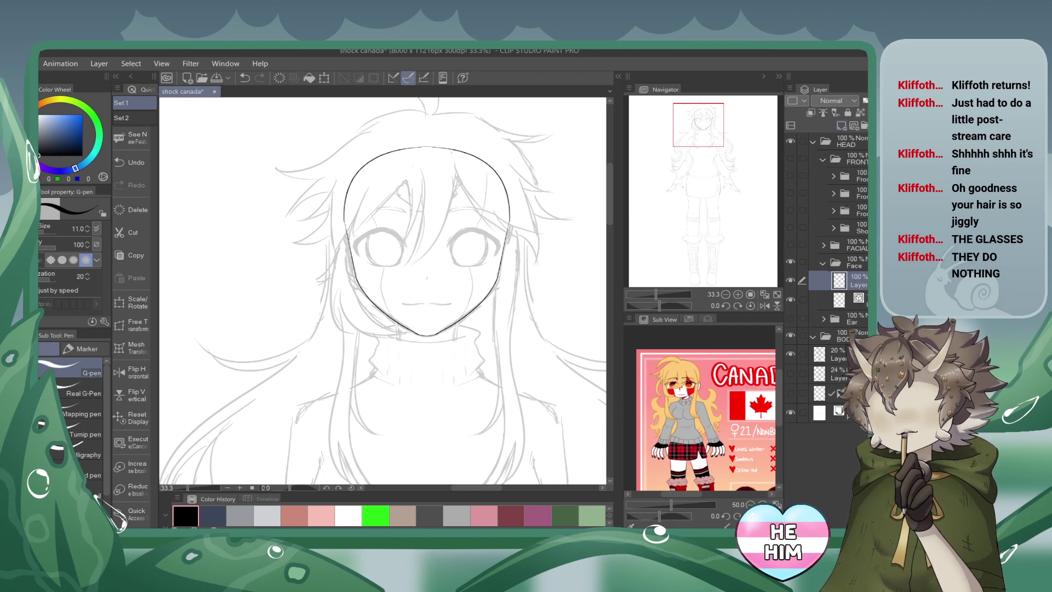
left_click_drag(851, 280, 852, 304)
Hide the paper and sketch layers and fill the face outline with white on the new layer.
left_click(790, 412)
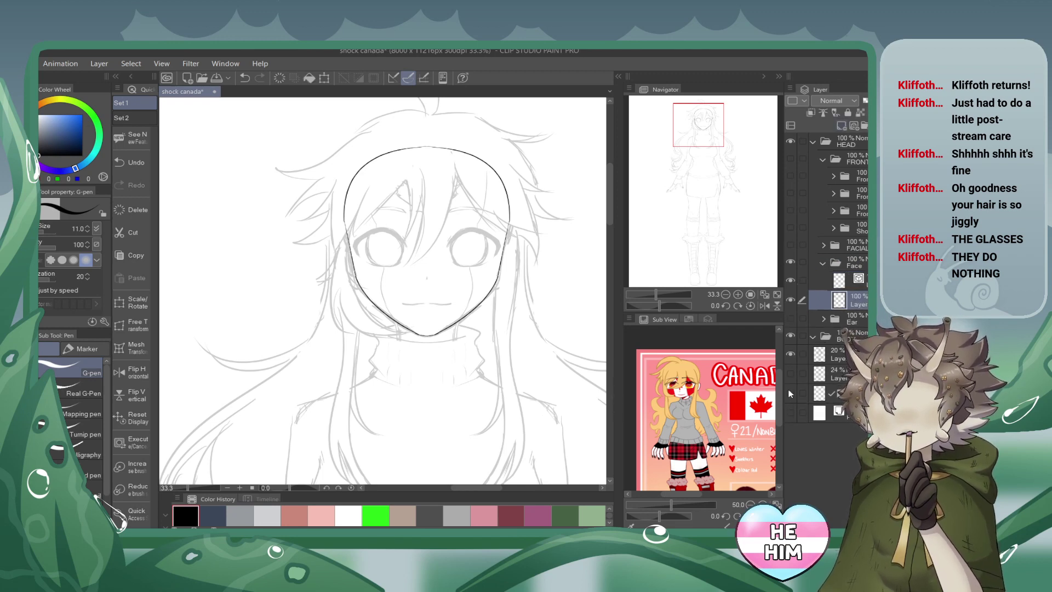
left_click(789, 353)
left_click_drag(51, 112, 38, 114)
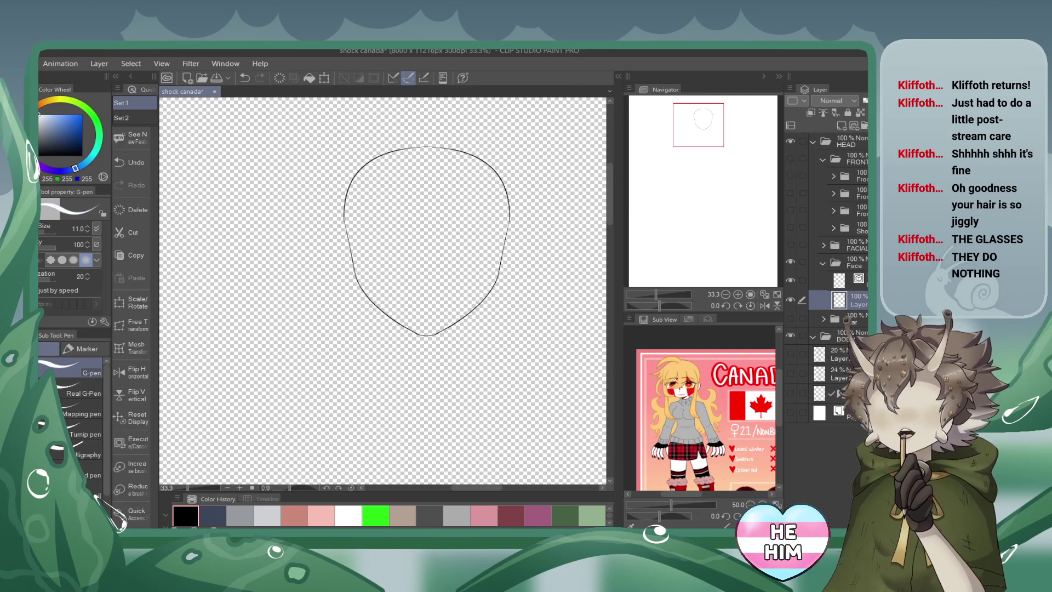
key("g")
left_click(434, 231)
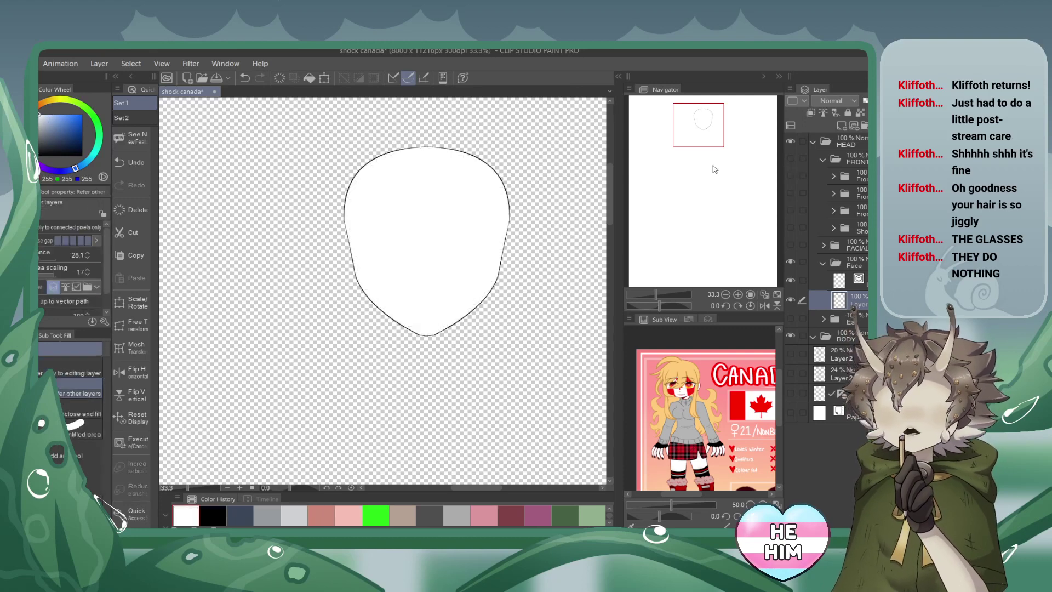
Hide the Face folder, show the Ear folder and add a new raster layer next to the ear line art.
left_click(823, 263)
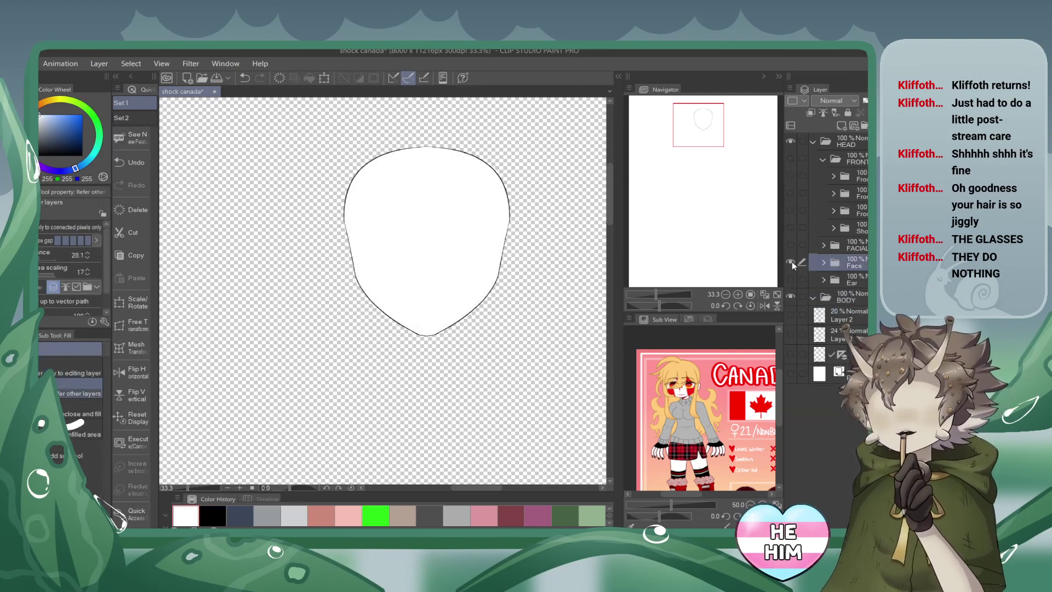
left_click(790, 261)
left_click(790, 279)
left_click(823, 280)
left_click(859, 297)
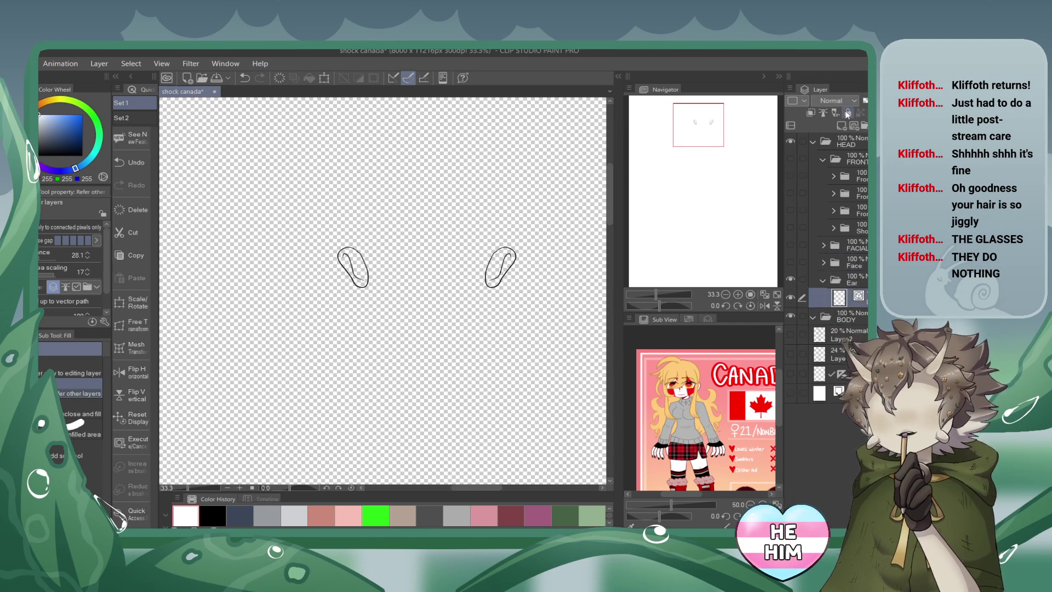
left_click(842, 125)
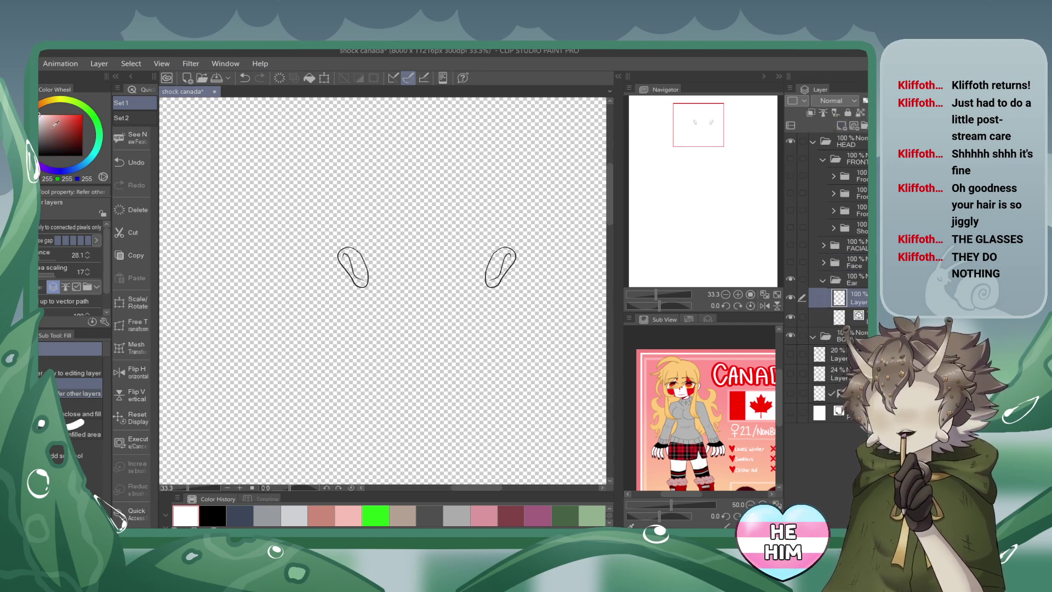
Choose a muted red (211, 90, 87) and fill the whole left ear, including its lower tip, on the new layer.
left_click(59, 127)
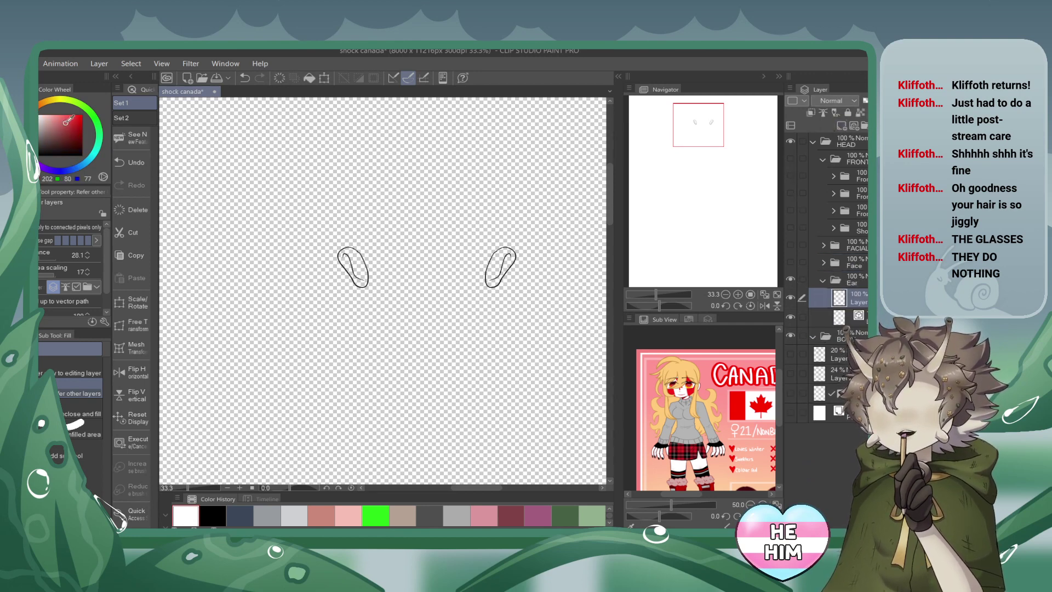
left_click(64, 122)
left_click(355, 263)
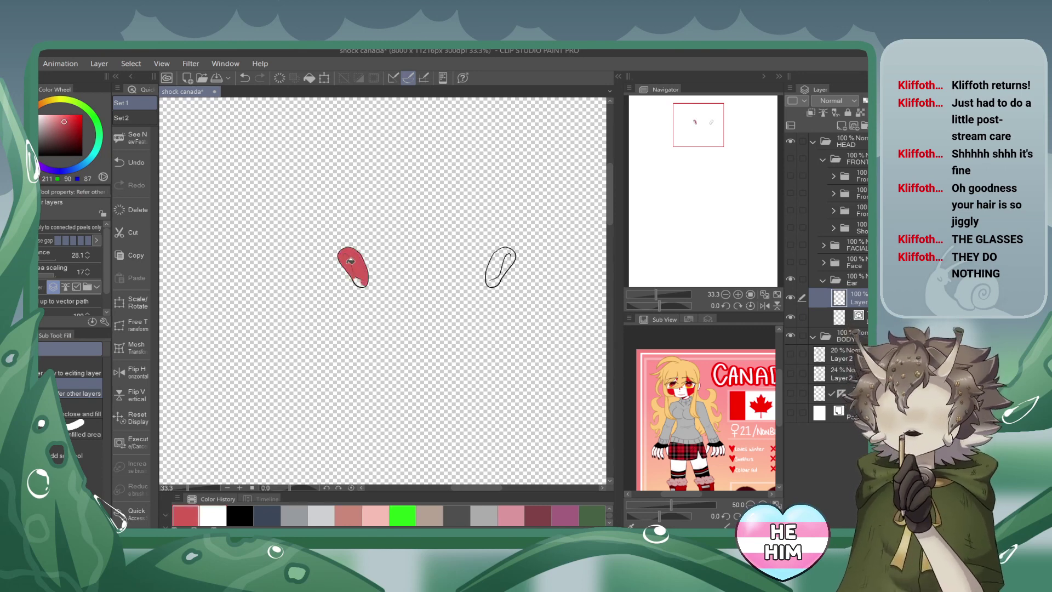
left_click(349, 263)
left_click(360, 281)
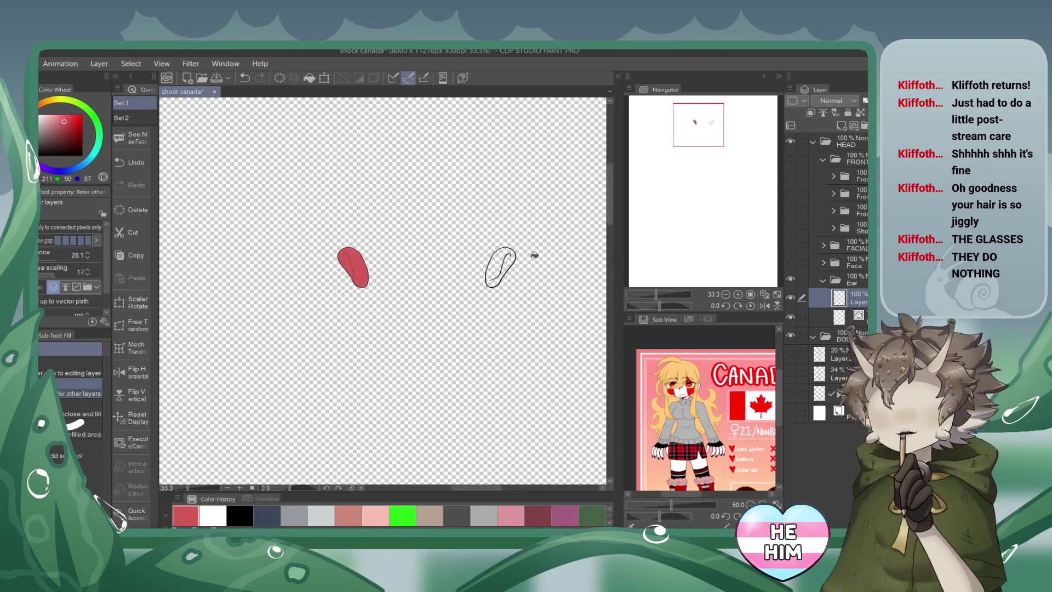
Turn on the symmetry ruler layer and fill the right ear with the same red.
left_click(790, 393)
left_click(507, 257)
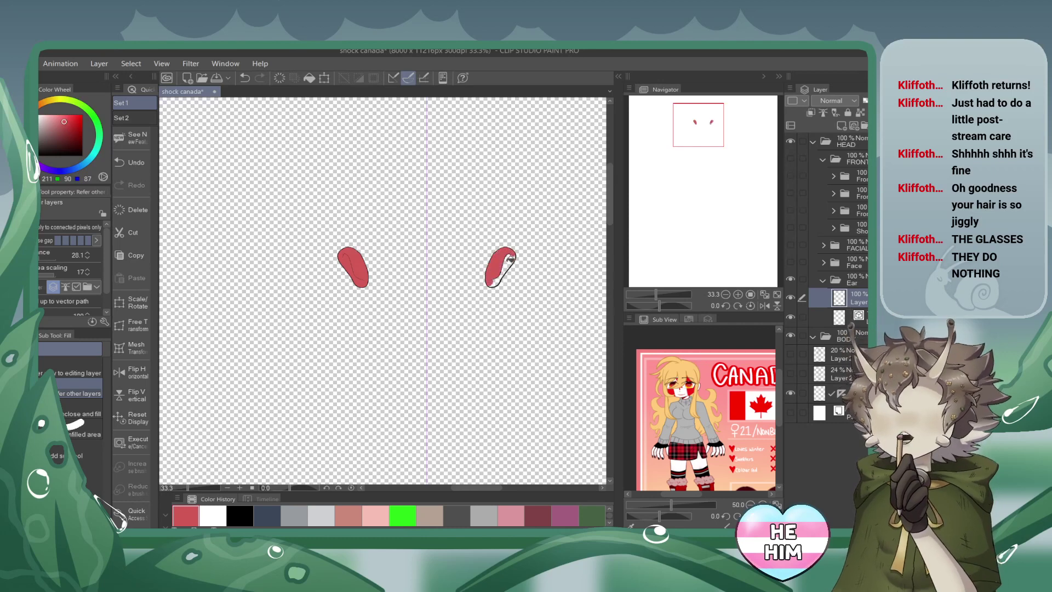
left_click(502, 268)
key("p")
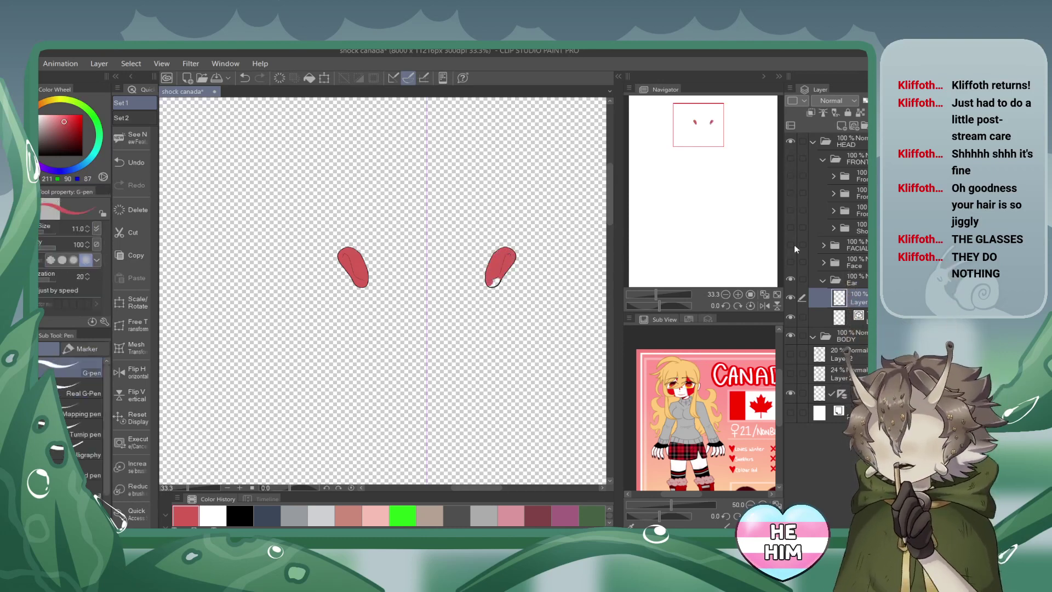
Move the red fill layer beneath the ear line art and fill the remaining gap at the right ear's lower tip.
left_click_drag(851, 297, 847, 325)
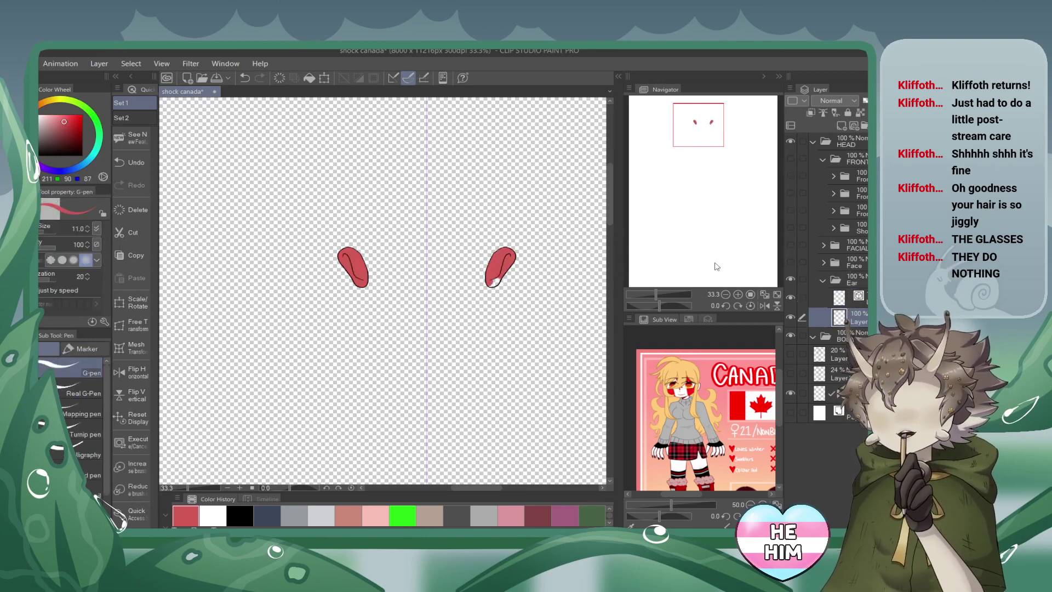
left_click(738, 294)
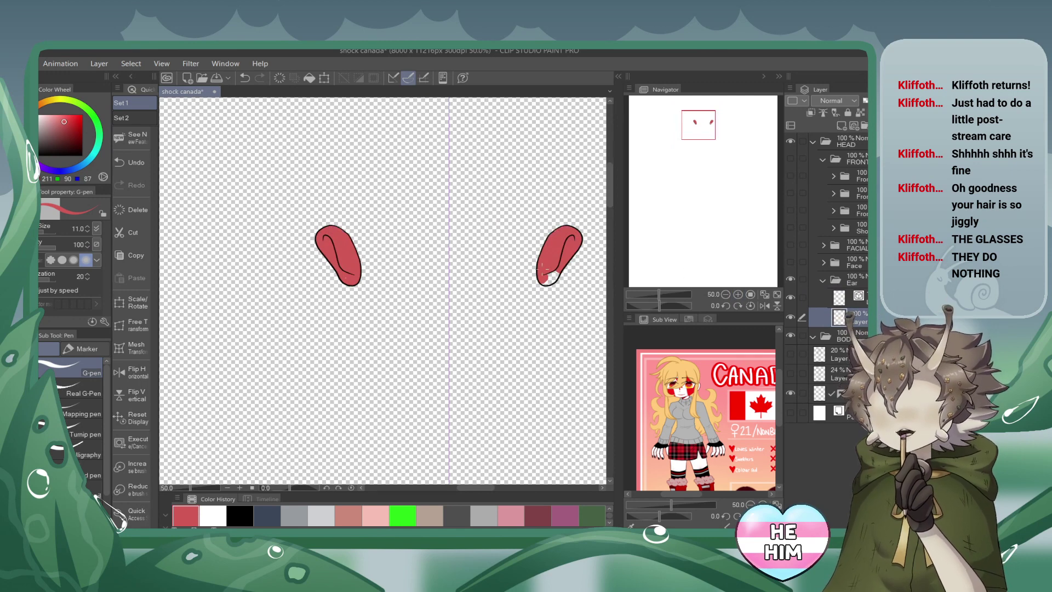
key("g")
left_click(554, 277)
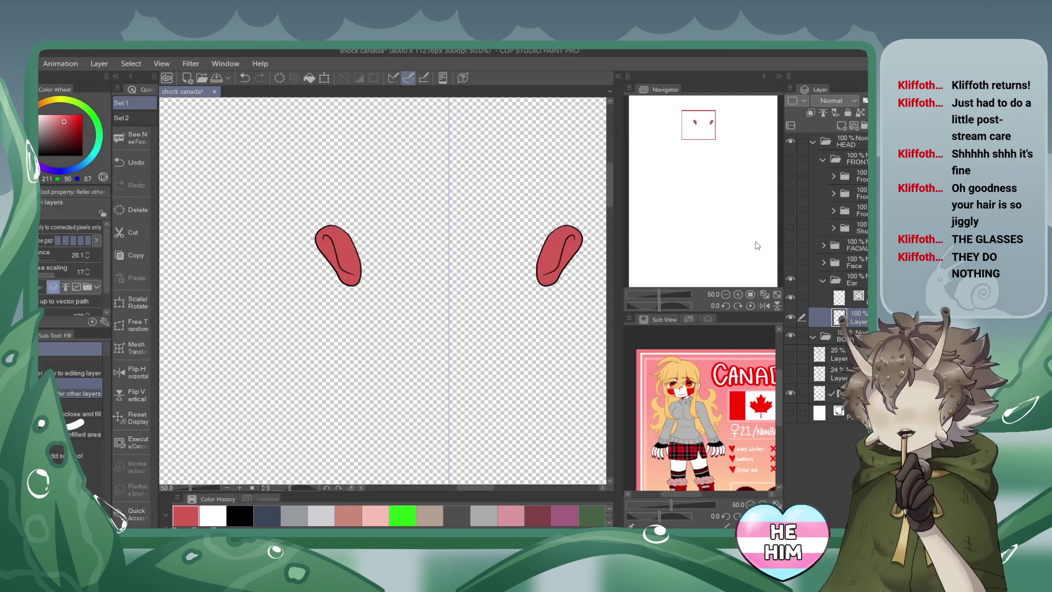
Turn on the Face folder, add a raster layer clipped to the white face base and set the G-pen size to 159.5.
left_click(789, 262)
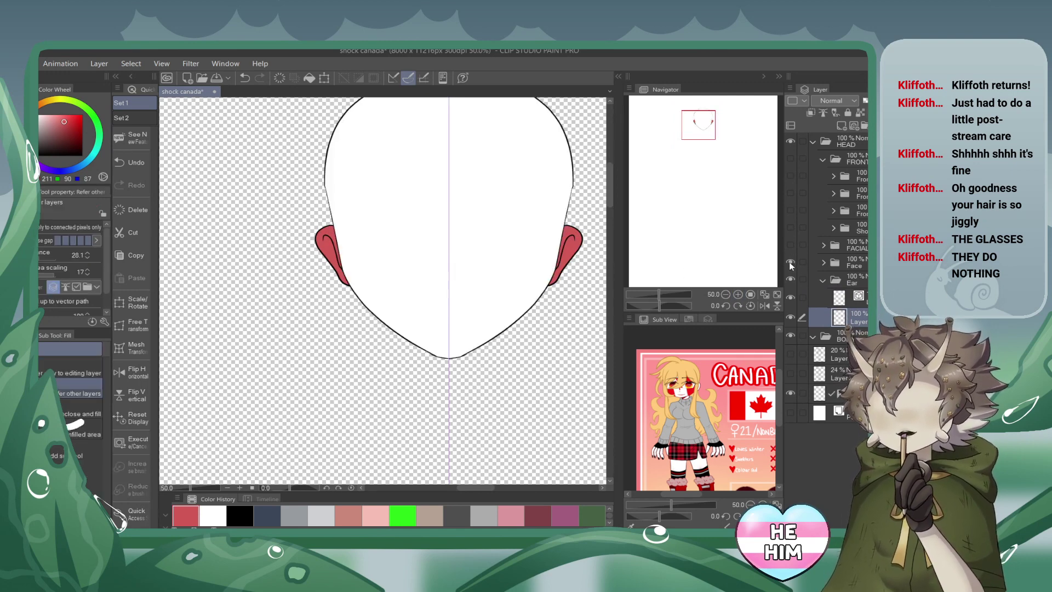
left_click(853, 268)
left_click(823, 279)
left_click(823, 266)
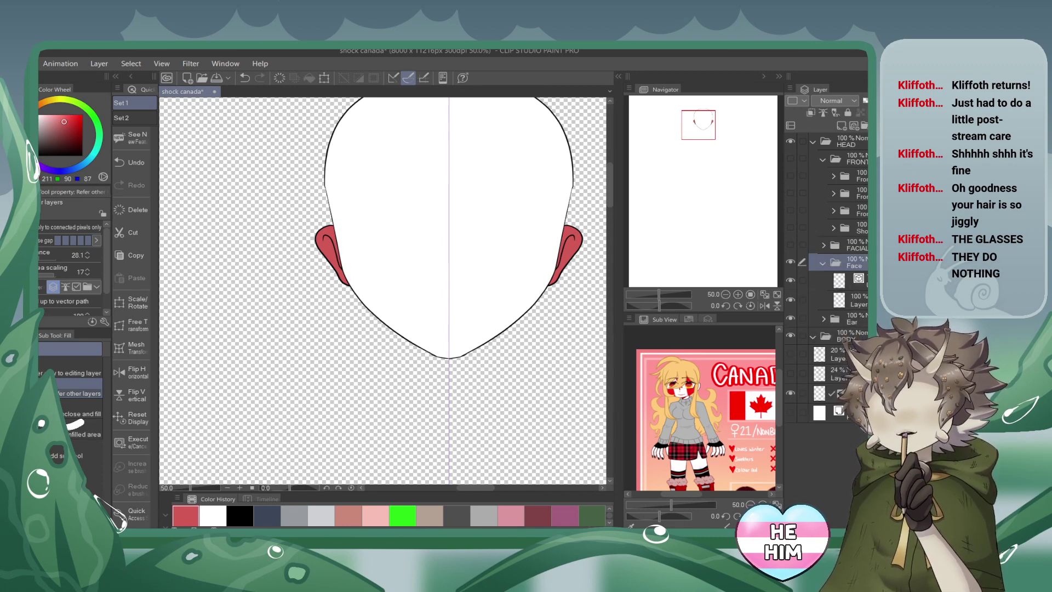
left_click(852, 300)
left_click(841, 126)
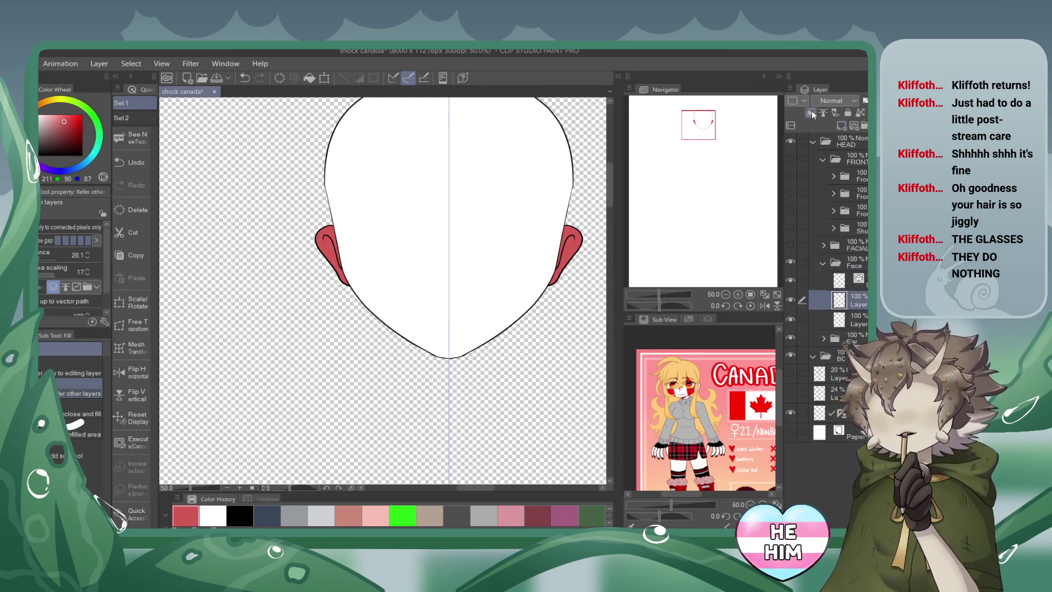
key("p")
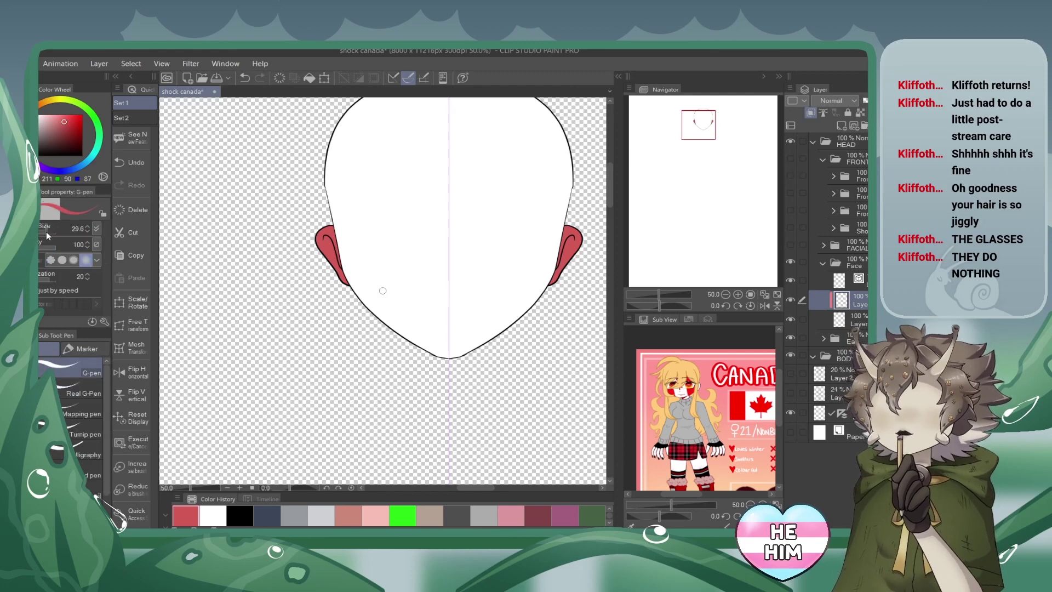
left_click(699, 122)
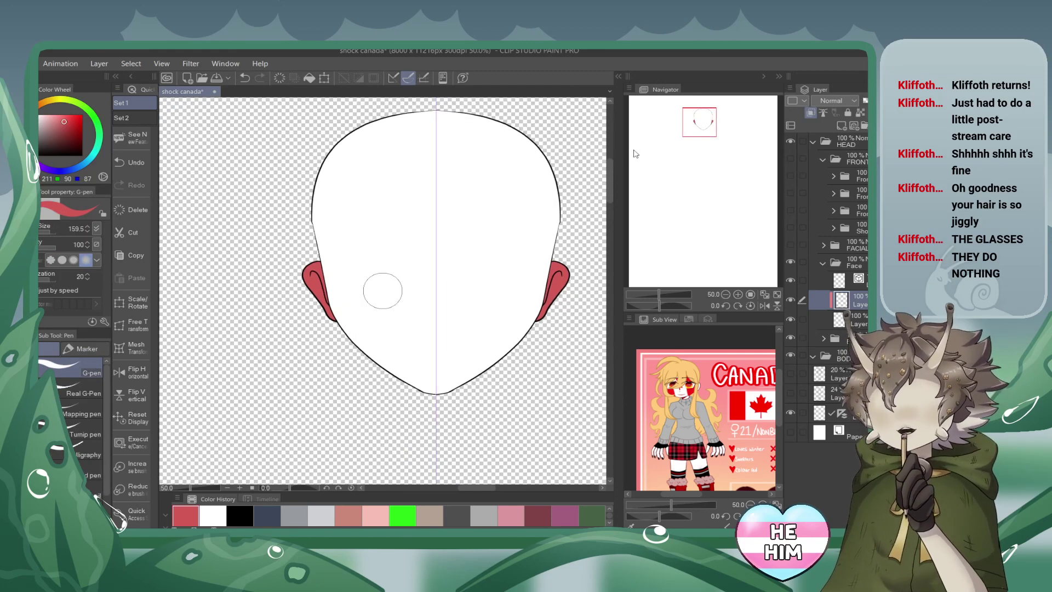
Rename the Face folder to FACE and add a new subfolder at the top of it.
left_click(824, 264)
left_click(836, 264)
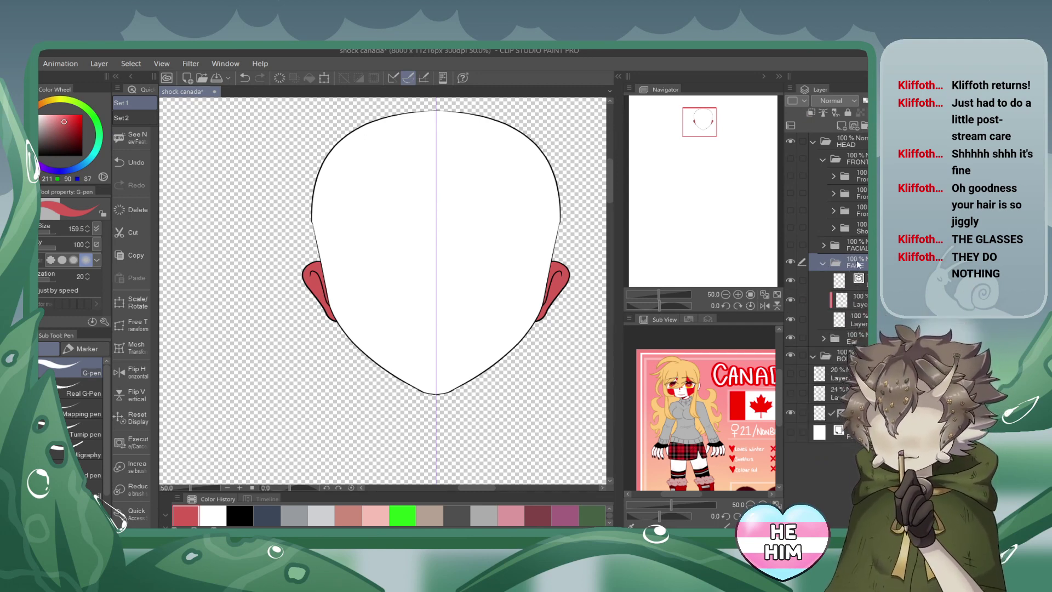
left_click(855, 280)
left_click(863, 125)
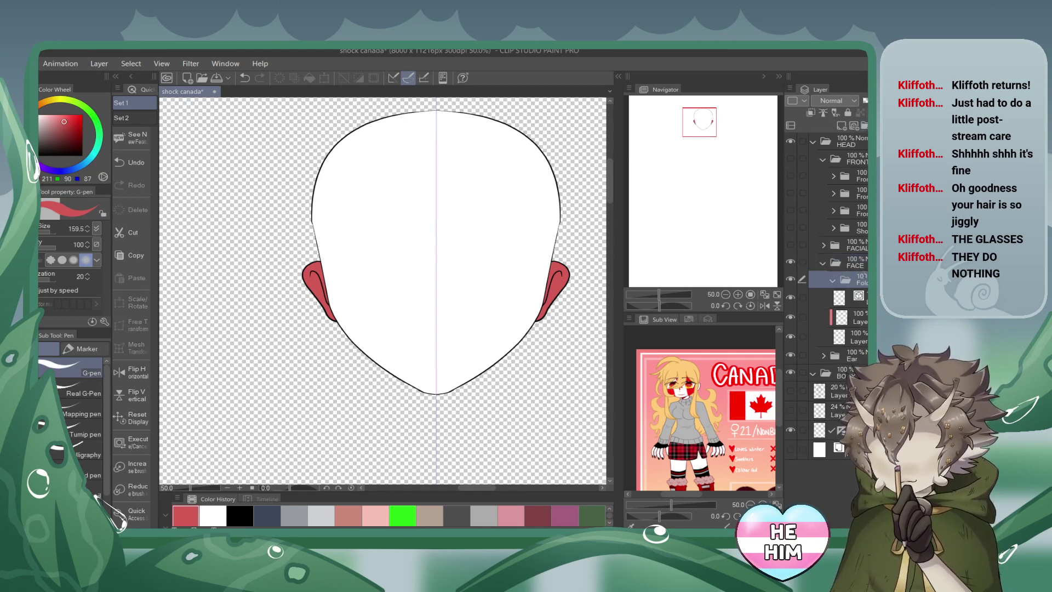
Put the face layers into the new subfolder, then move the face line art back out above it.
left_click(842, 301)
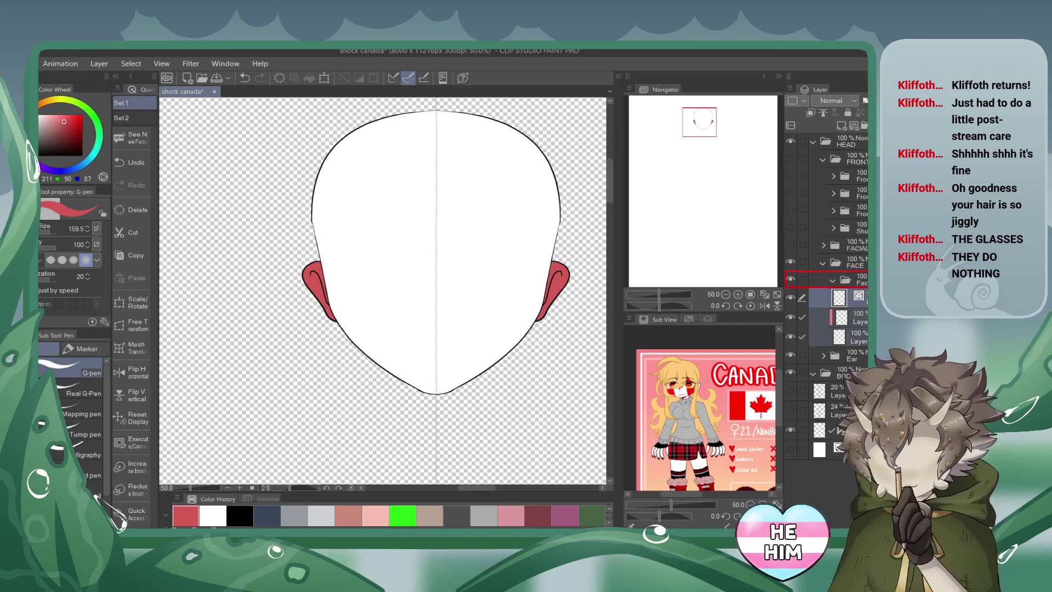
left_click_drag(843, 283, 844, 279)
left_click(843, 280)
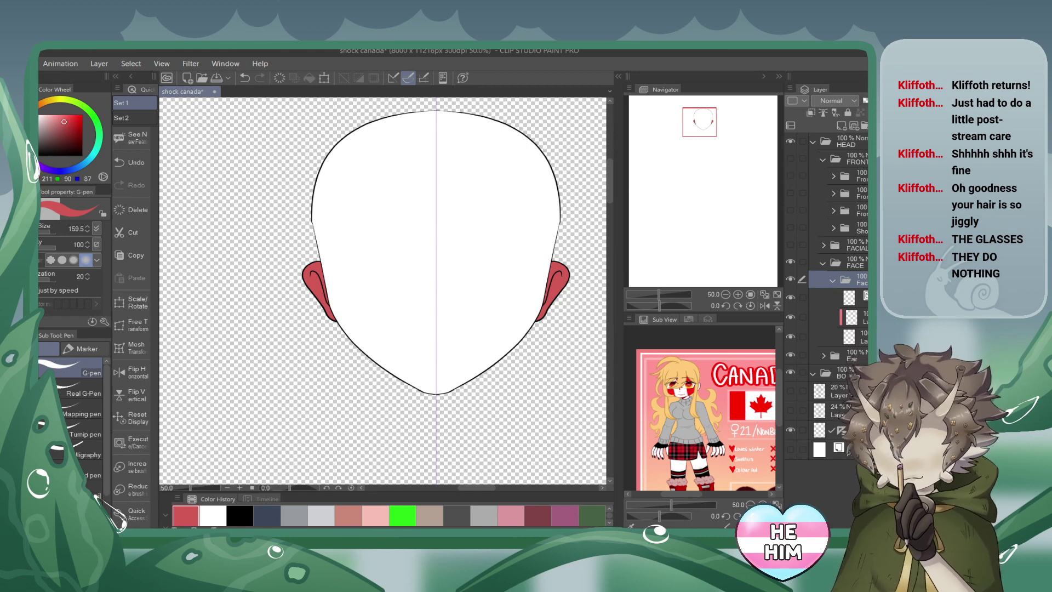
left_click(844, 297)
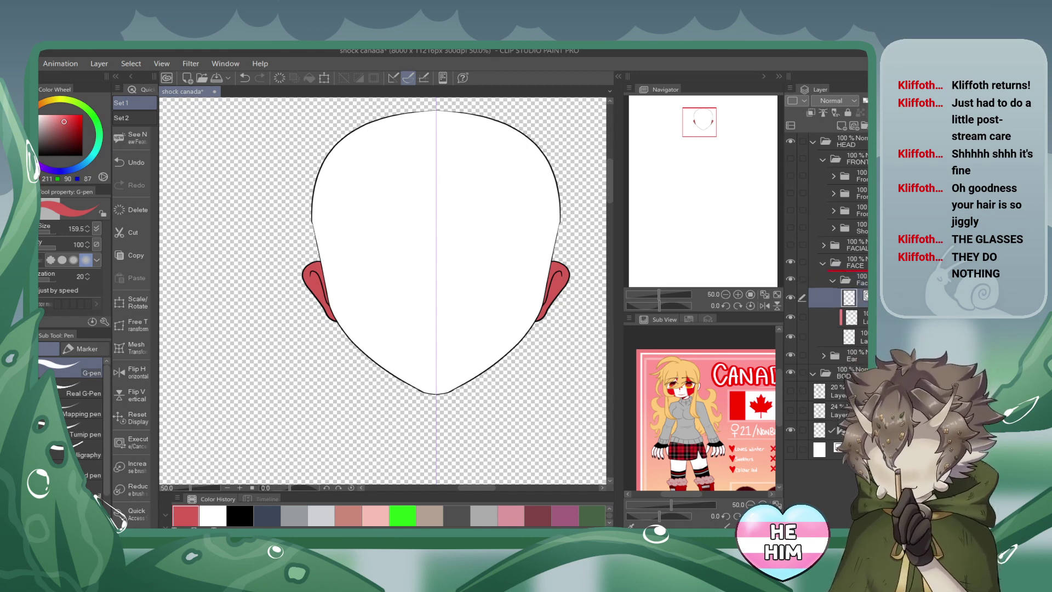
left_click_drag(843, 298, 843, 271)
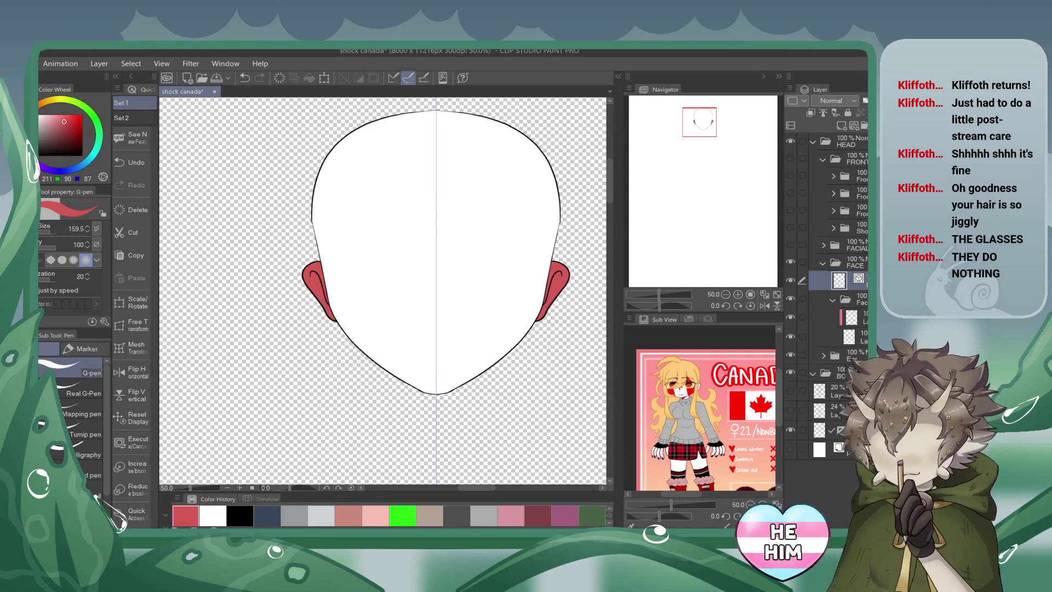
Nest the face base subfolder in another new folder and add a new vector layer above it.
left_click(831, 300)
left_click(851, 299)
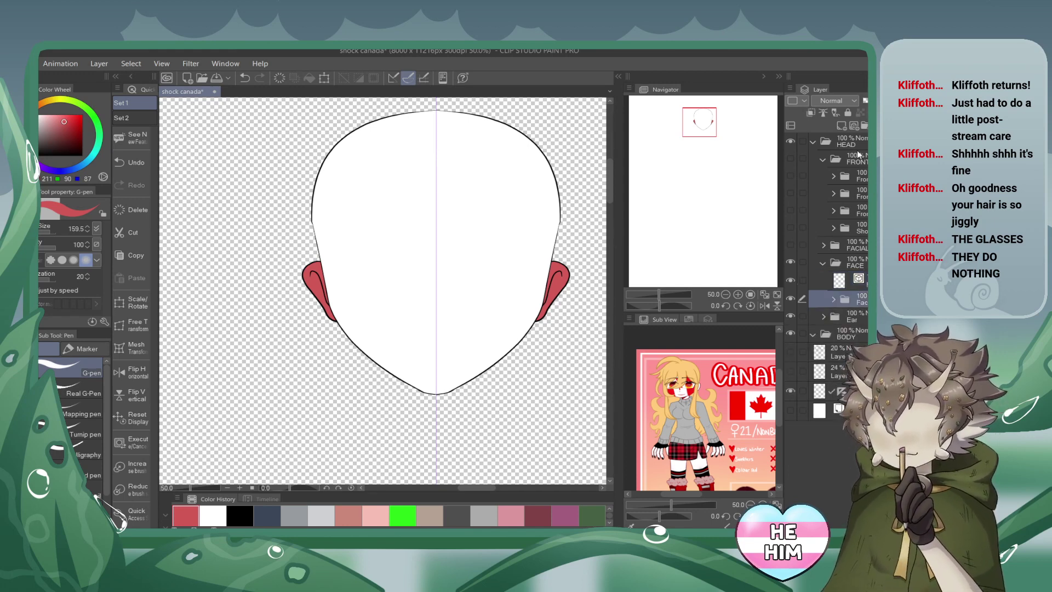
left_click(864, 125)
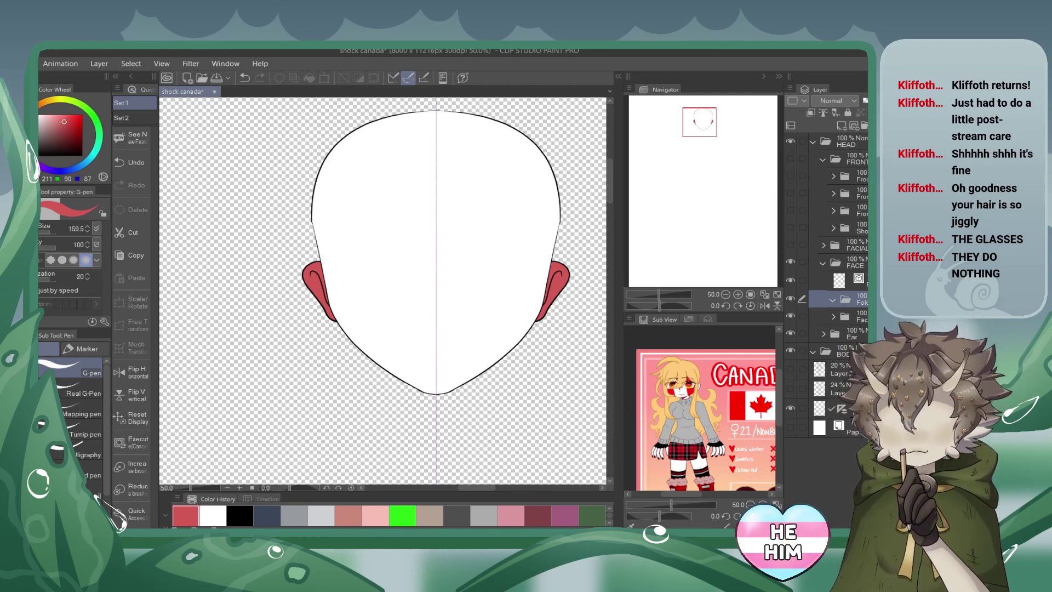
left_click(854, 125)
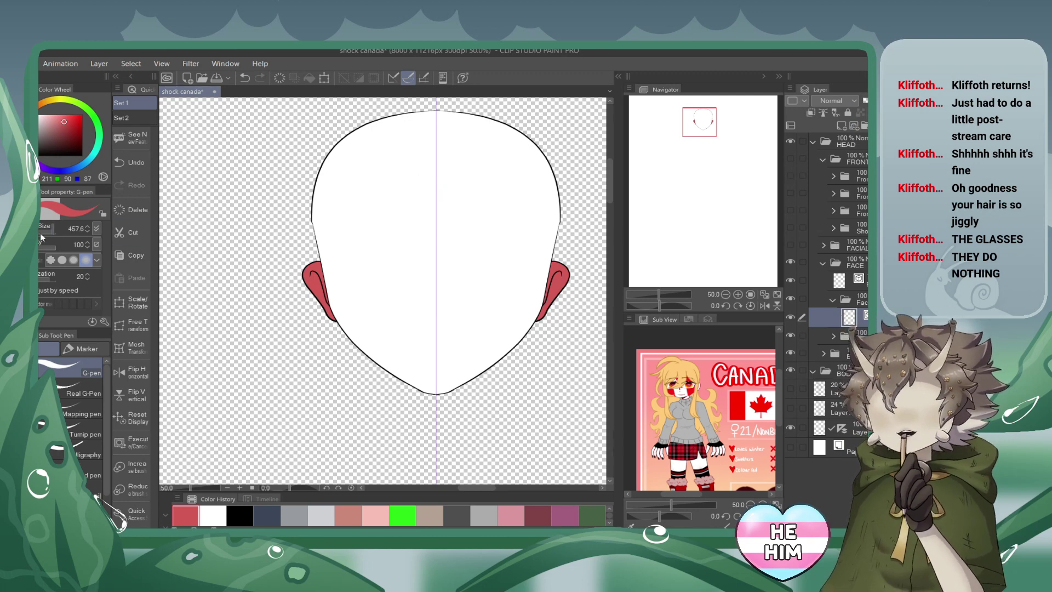
Set the G-pen size to 197, hide the white face base subfolder and show the paper and sketch layers.
left_click_drag(53, 230, 48, 230)
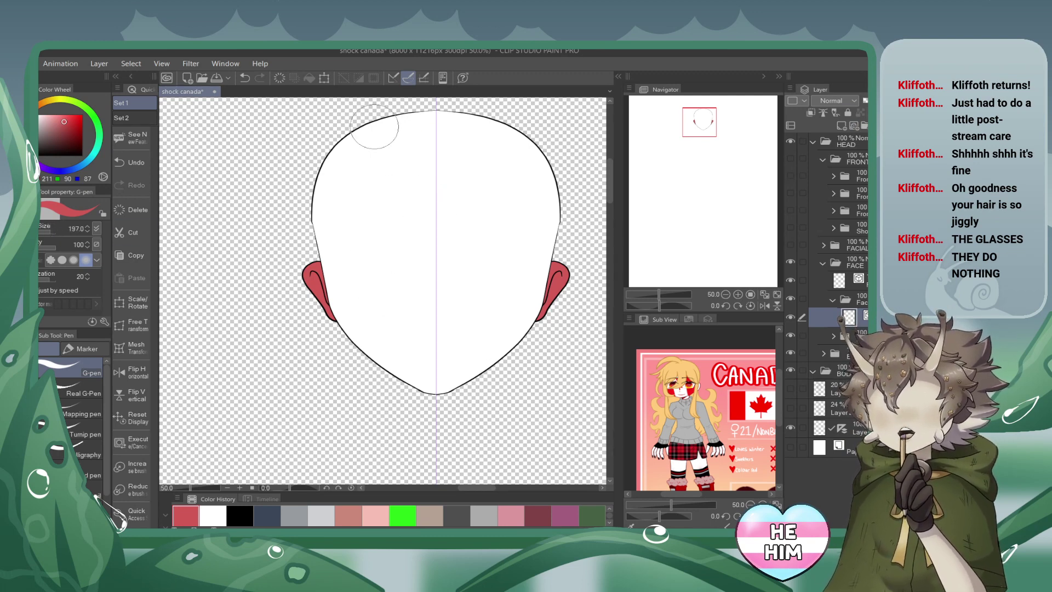
mouse_move(390, 108)
left_mouse_down()
mouse_move(367, 217)
mouse_move(395, 271)
left_mouse_up()
left_click(245, 77)
left_click(791, 335)
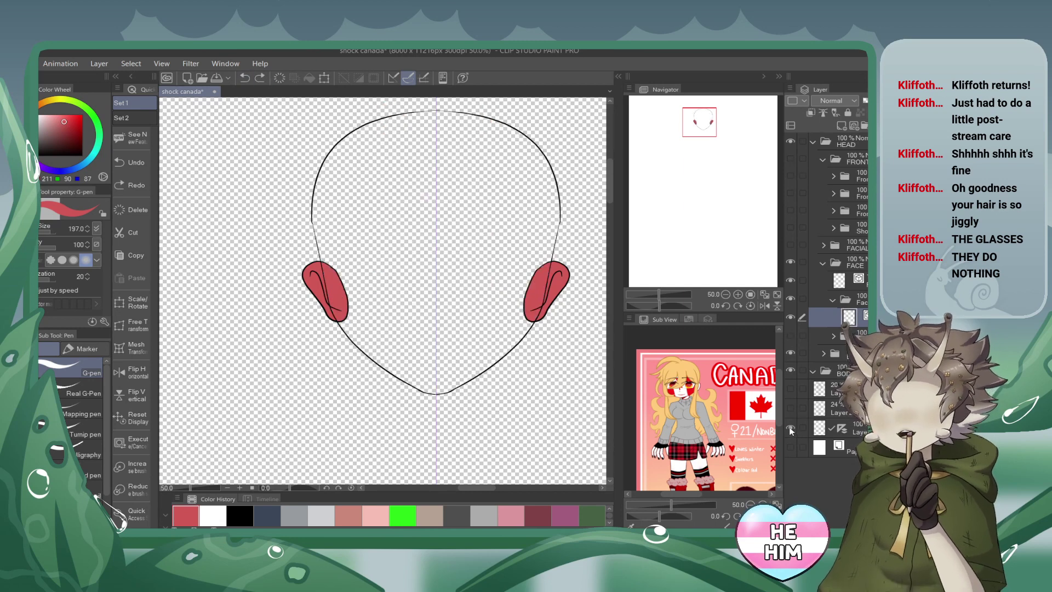
left_click(790, 445)
left_click(789, 408)
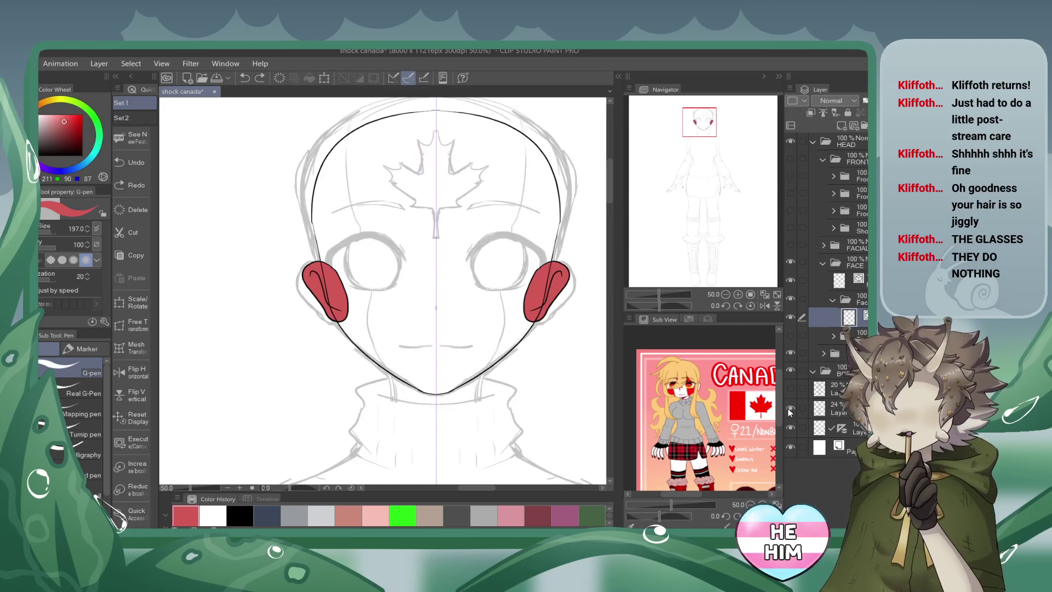
Draw mirrored wavy red lines down both sides of the face, following the sketch from the forehead to the jaw.
mouse_move(348, 115)
left_mouse_down()
mouse_move(364, 335)
mouse_move(395, 396)
left_mouse_up()
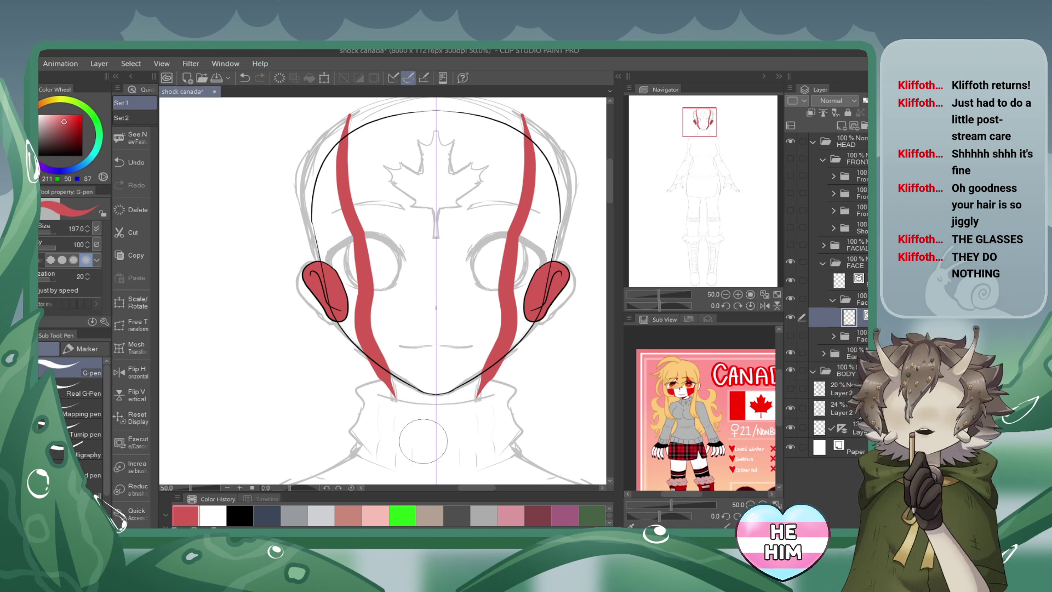
left_click(861, 298)
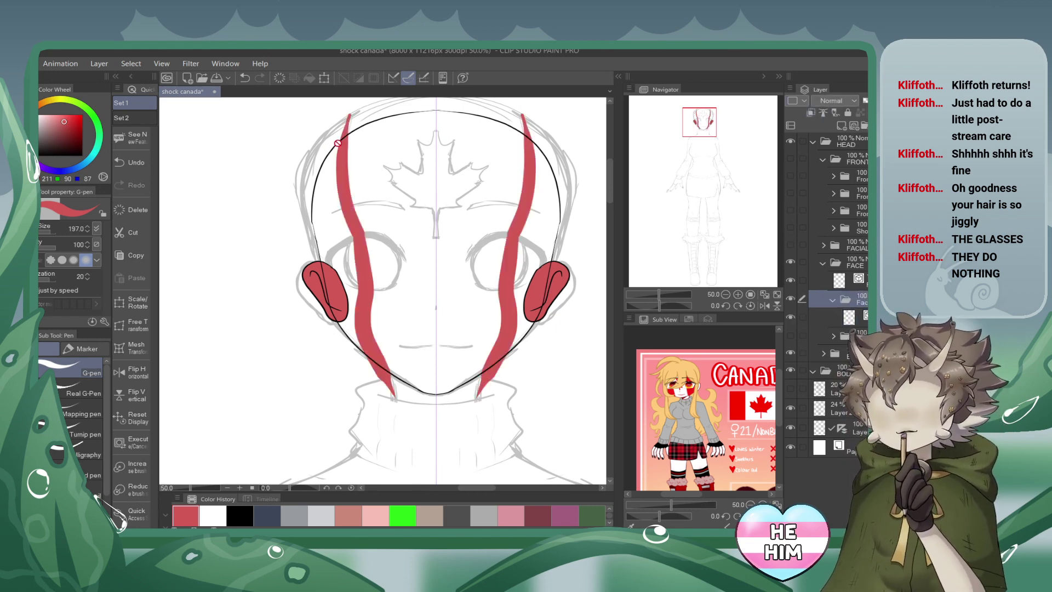
left_click(855, 317)
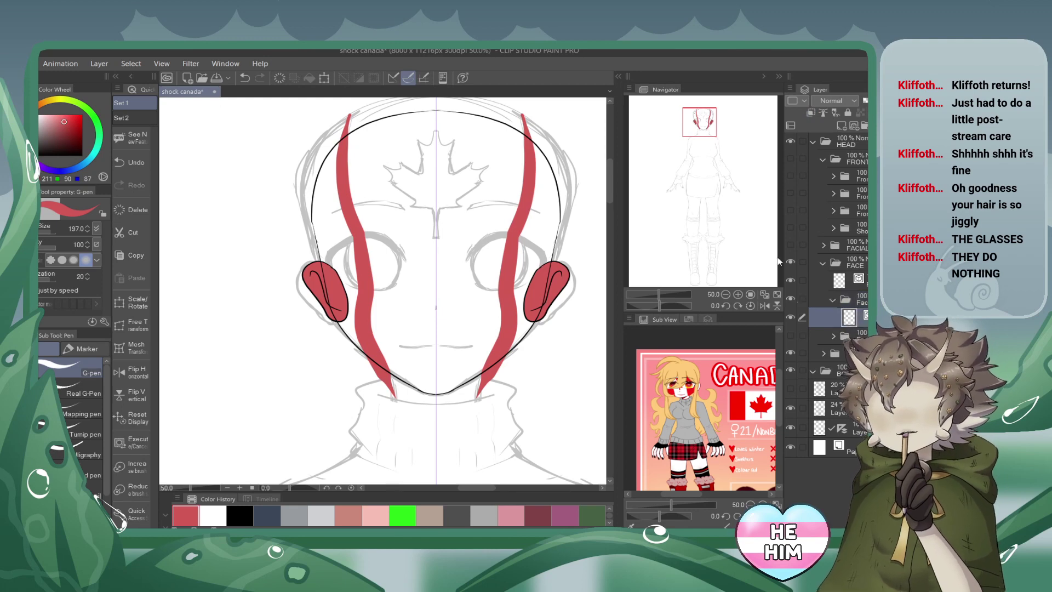
left_click(791, 316)
left_click(790, 316)
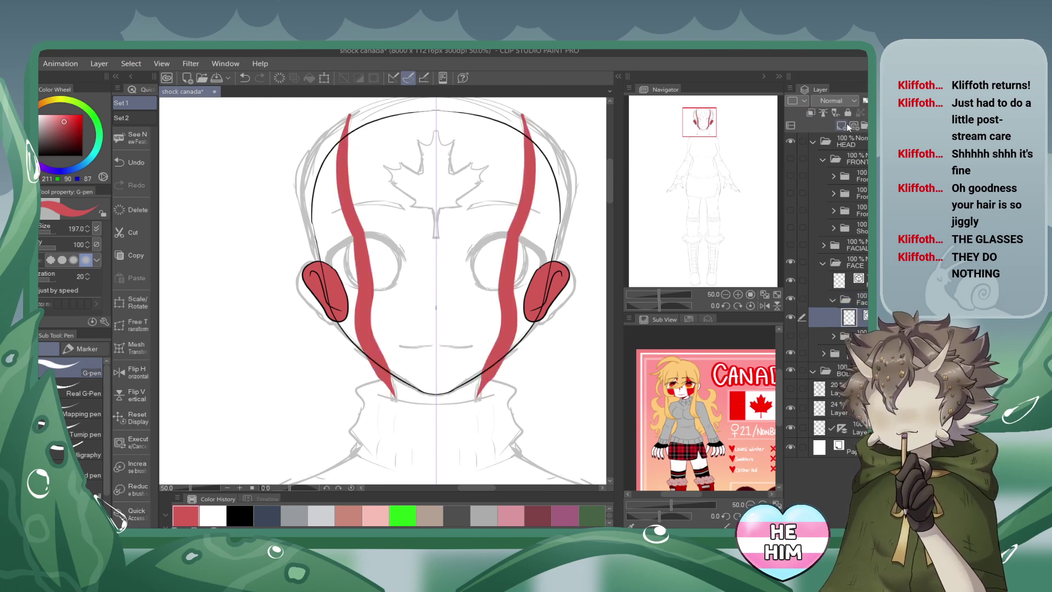
Paint the areas outside the wavy lines solid red past the face outline, and turn the white face base back on.
mouse_move(333, 190)
left_mouse_down()
mouse_move(330, 164)
mouse_move(332, 247)
mouse_move(348, 286)
mouse_move(330, 176)
mouse_move(354, 298)
mouse_move(334, 161)
mouse_move(323, 252)
mouse_move(344, 321)
mouse_move(390, 392)
mouse_move(327, 335)
mouse_move(292, 242)
mouse_move(322, 135)
mouse_move(345, 120)
mouse_move(327, 143)
mouse_move(314, 287)
left_mouse_up()
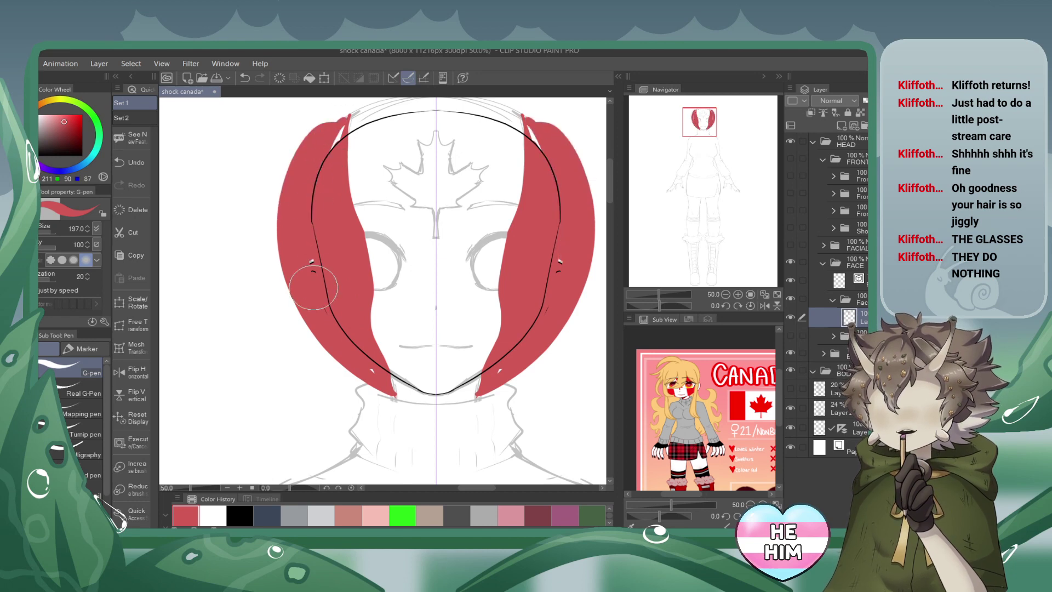
left_click_drag(329, 143, 338, 137)
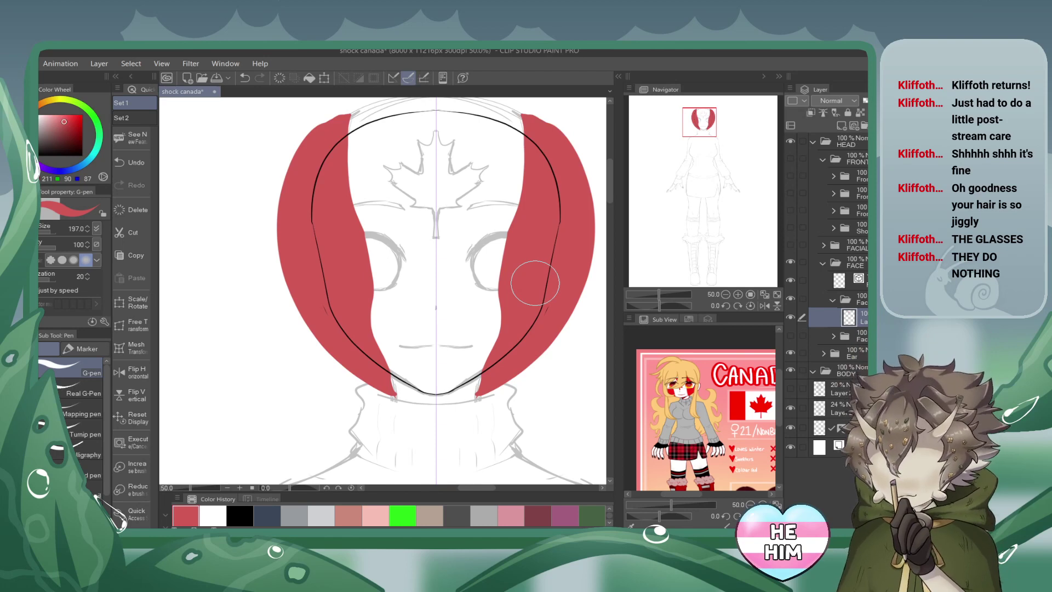
left_click(790, 335)
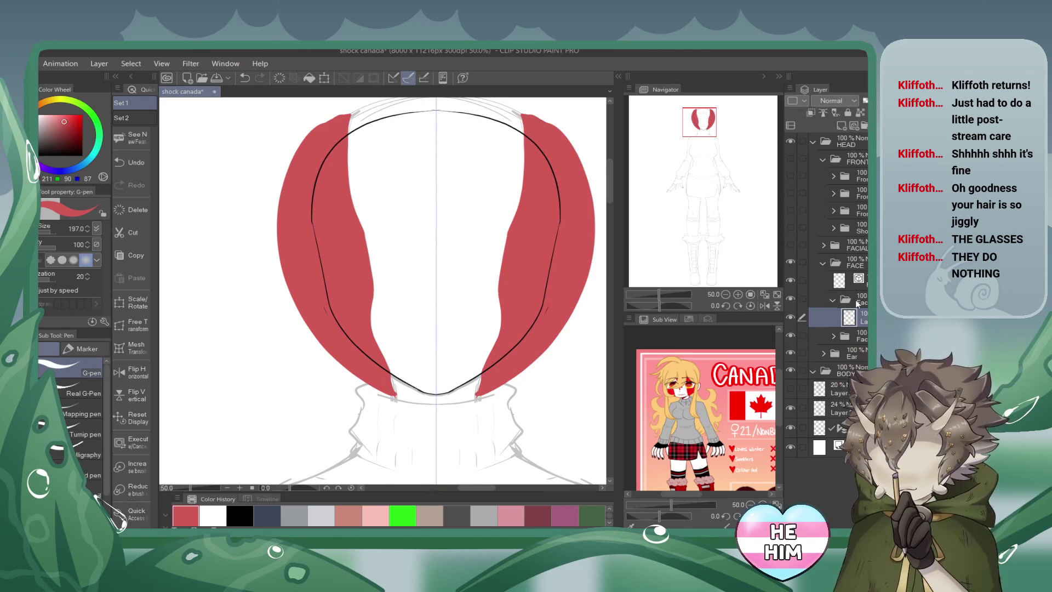
Clip the red side markings folder to the white face base beneath it and compare it against the sketch layers.
left_click(850, 298)
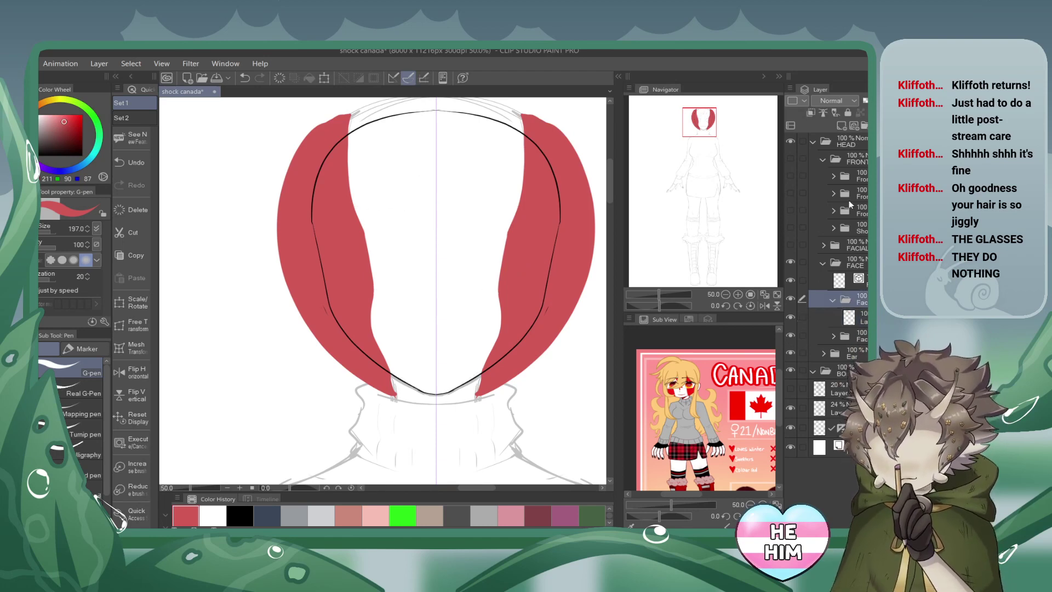
left_click(809, 112)
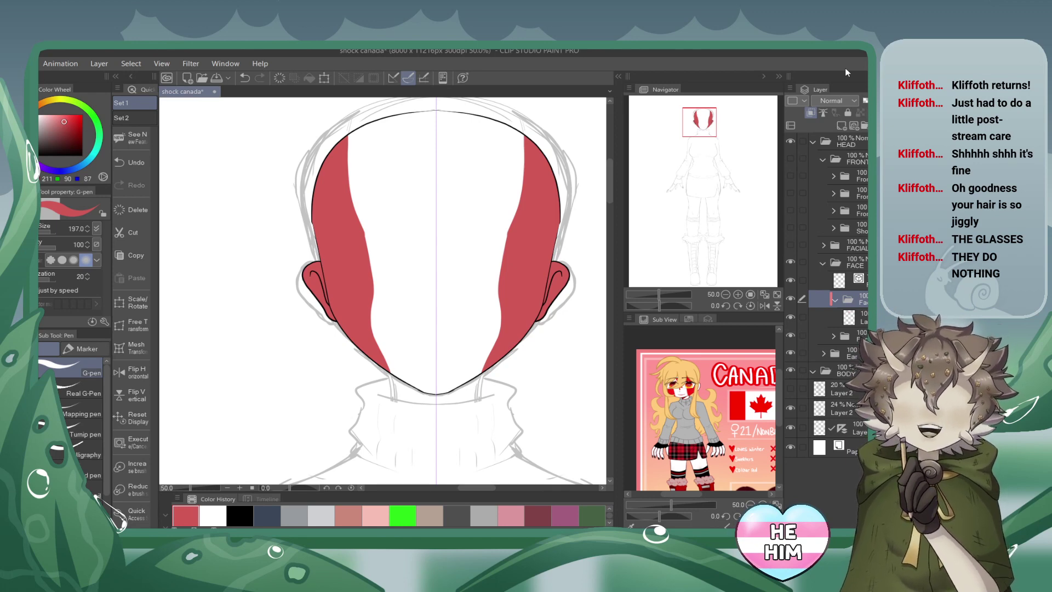
left_click(737, 294)
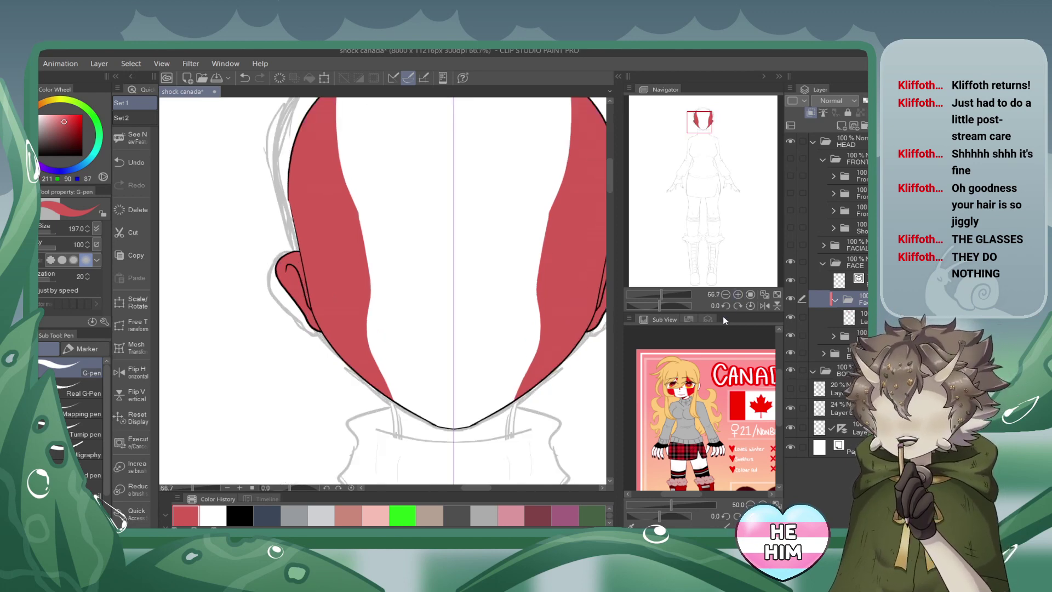
left_click_drag(700, 127, 702, 125)
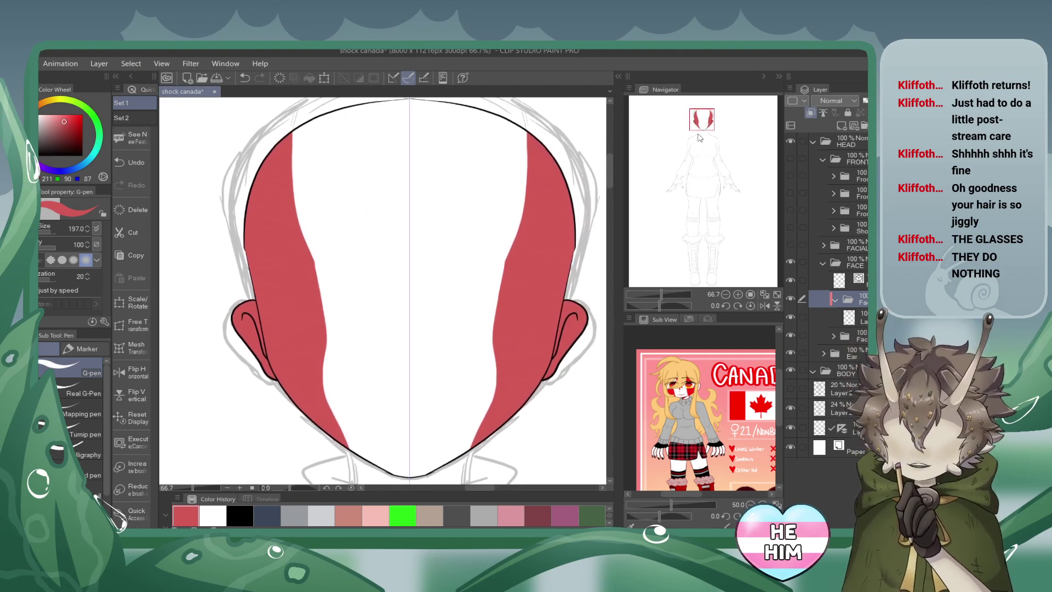
left_click(789, 390)
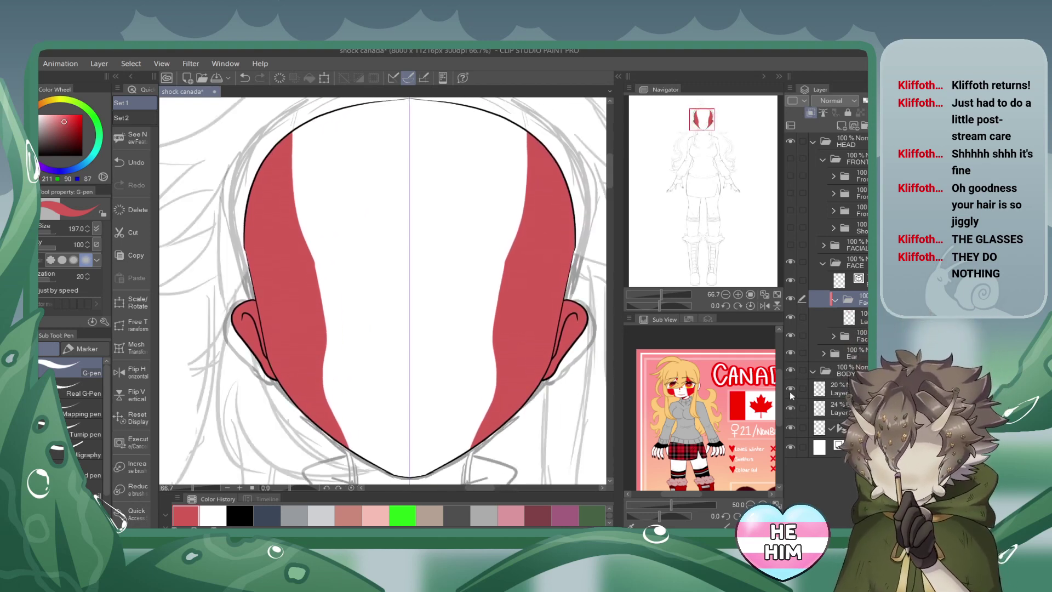
left_click(790, 391)
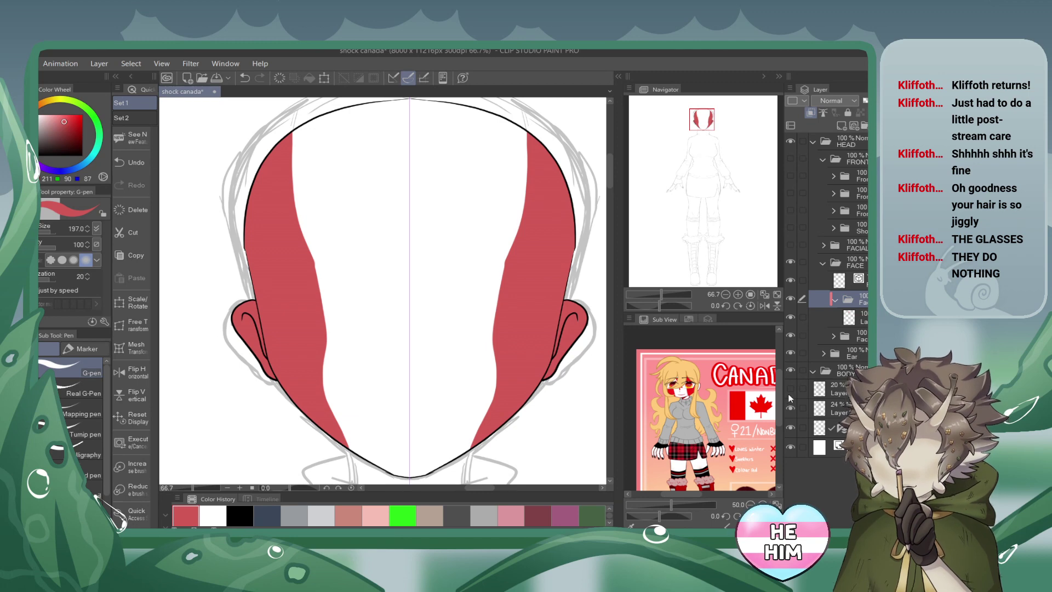
left_click(789, 408)
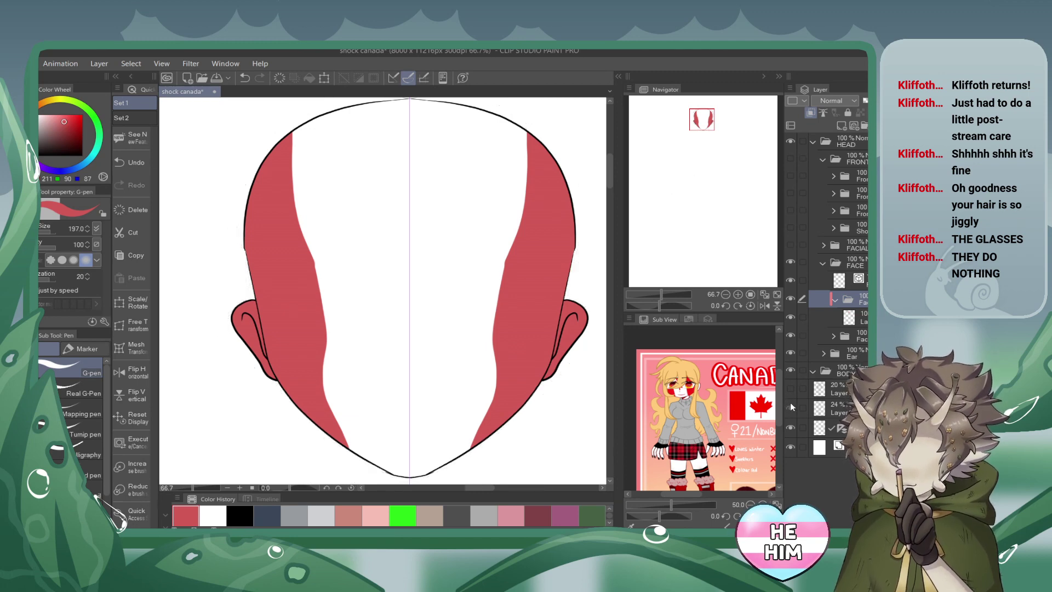
left_click(790, 404)
Hide the white face base subfolder and unclip the red markings folder to work from the maple leaf sketch on the forehead.
left_click(790, 336)
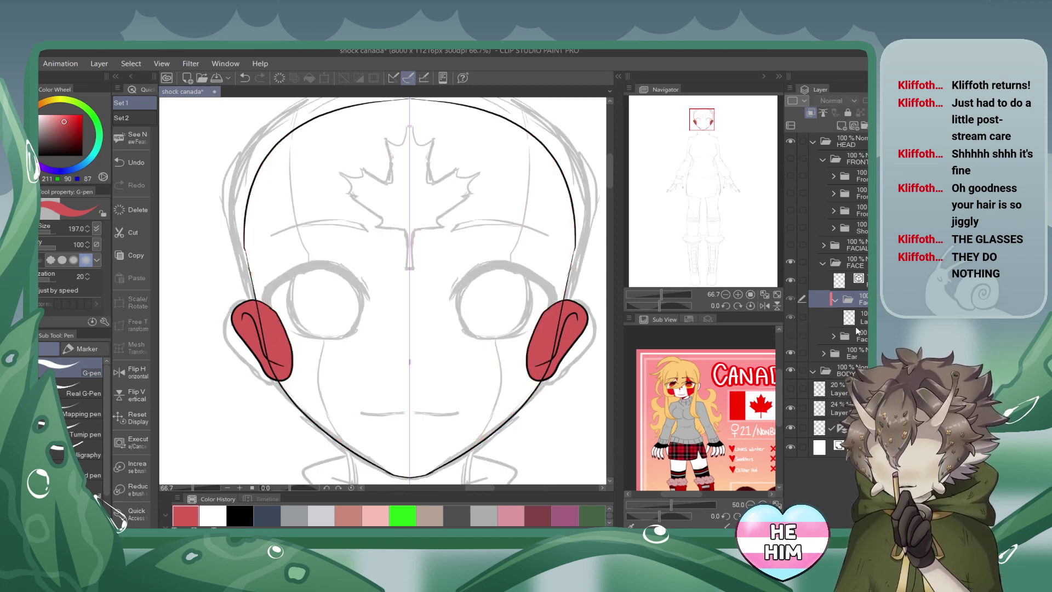
left_click(810, 113)
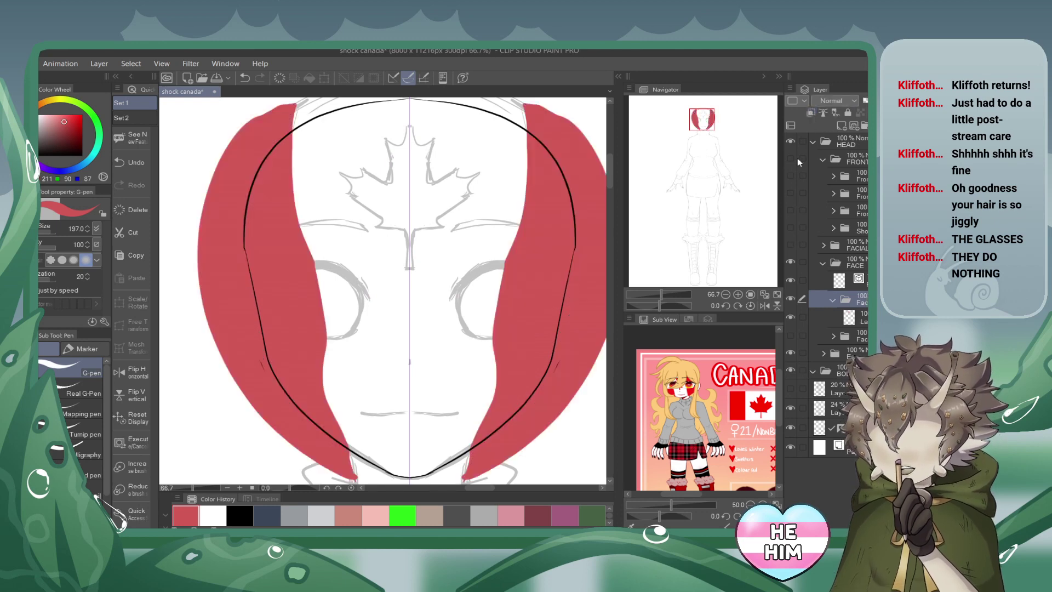
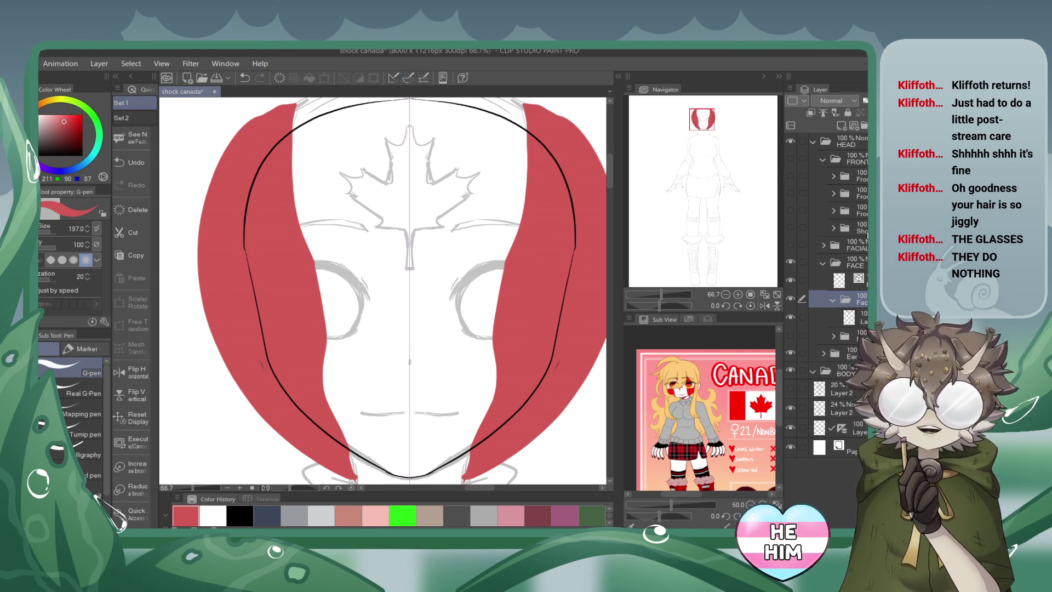
left_click_drag(695, 118, 694, 115)
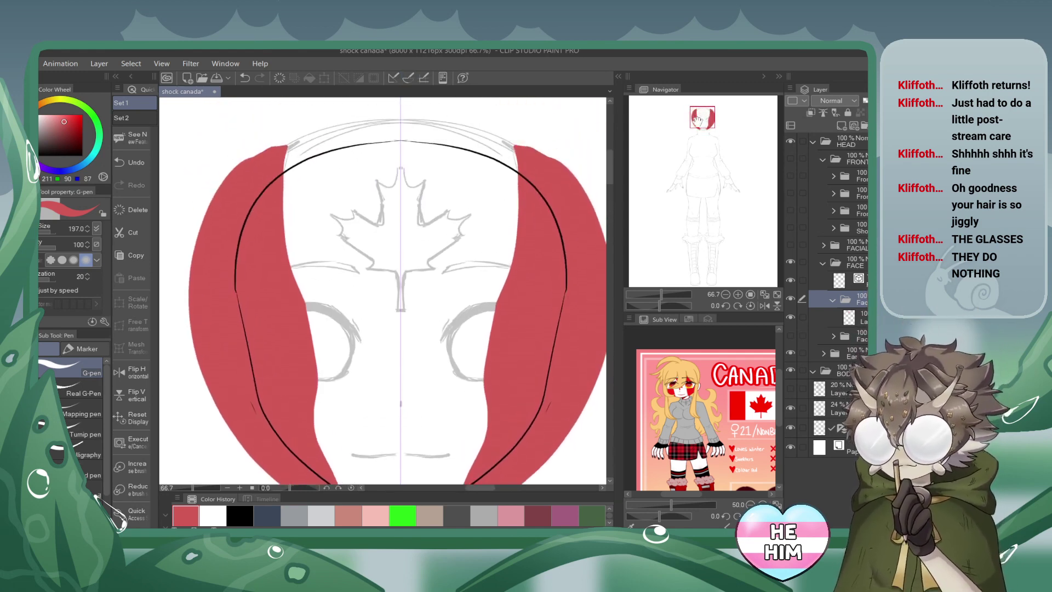
left_click(738, 294)
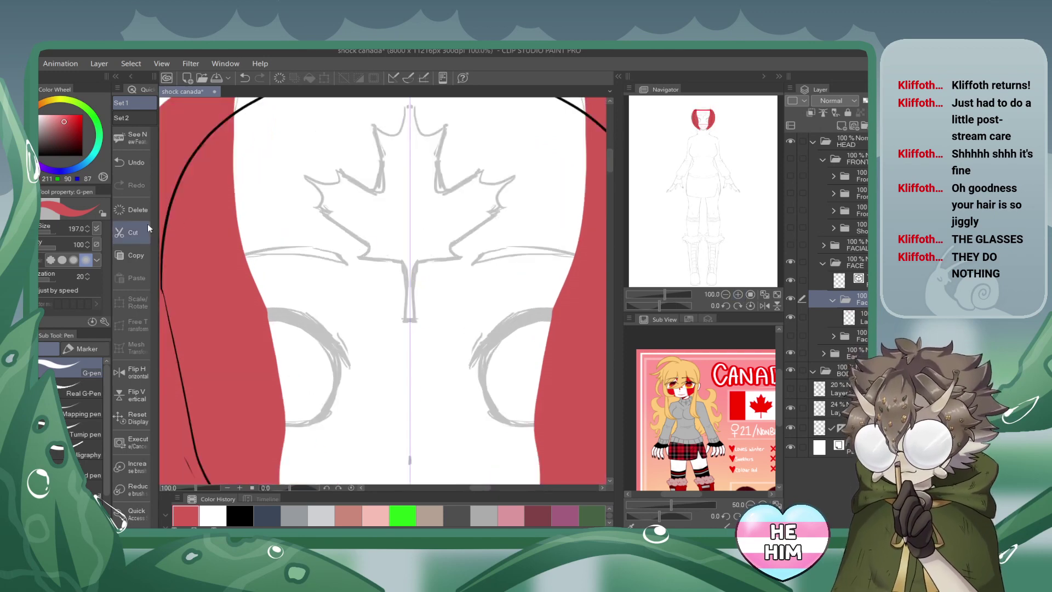
Select the red markings layer and set the G-pen size to 15.7.
left_click(848, 316)
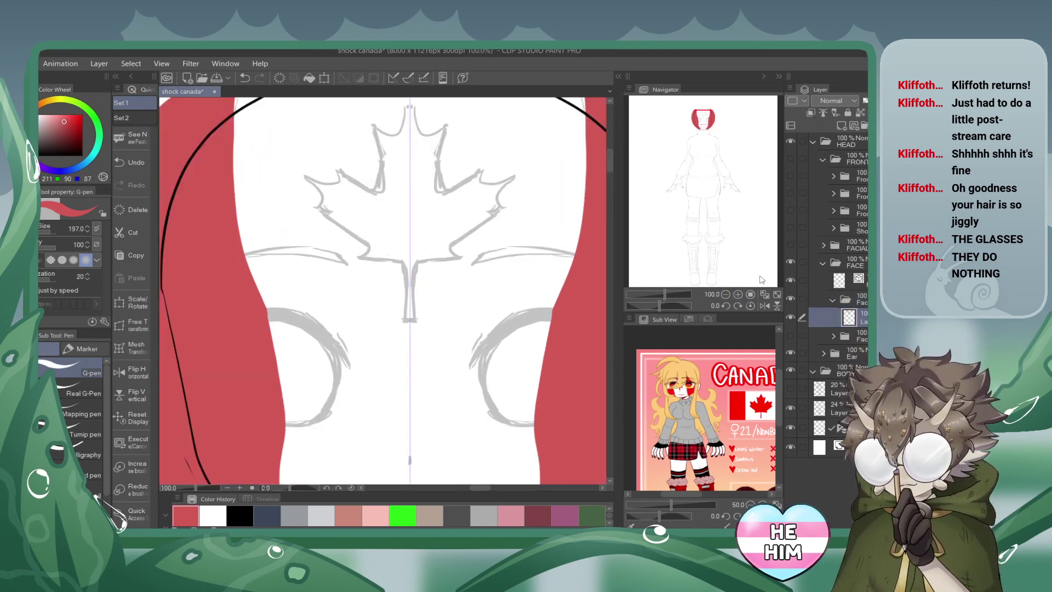
left_click(47, 231)
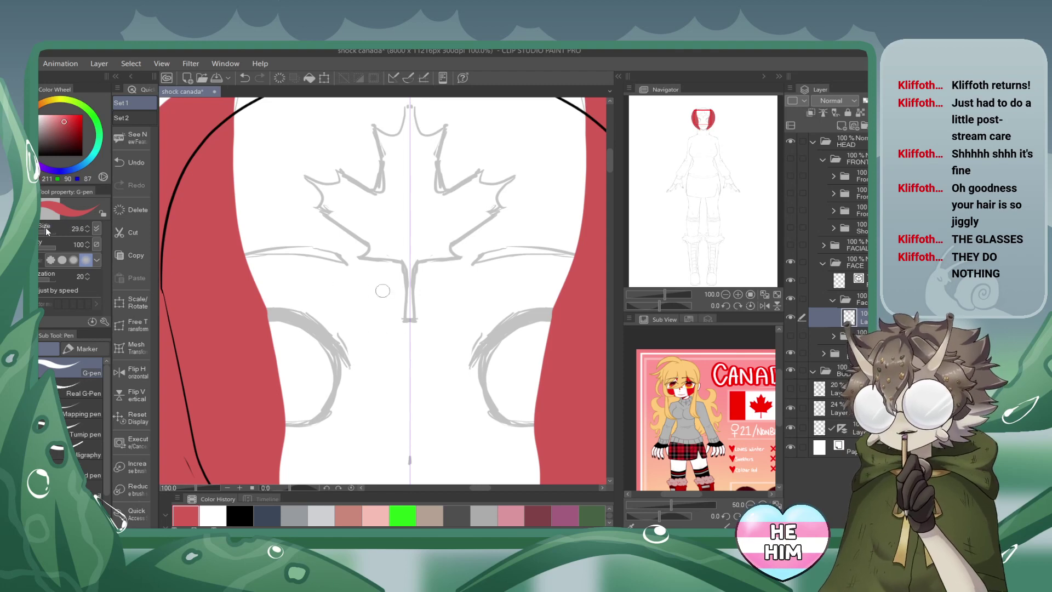
left_click_drag(45, 229, 42, 230)
Try mirrored red strokes around the maple leaf and its stem on the red markings layer, undoing each one.
left_click_drag(401, 255, 406, 328)
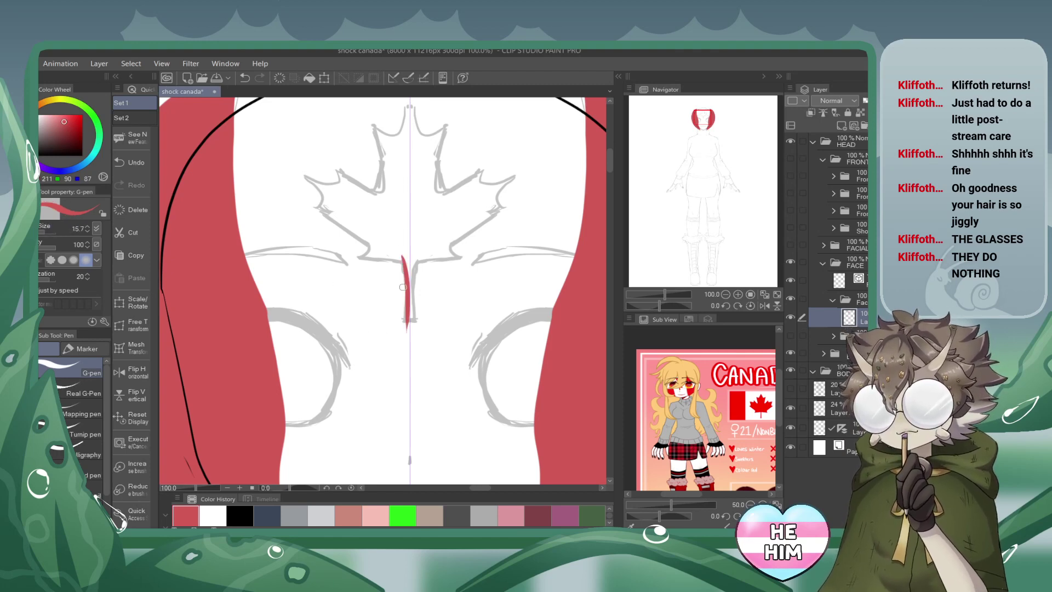
key("ctrl+z")
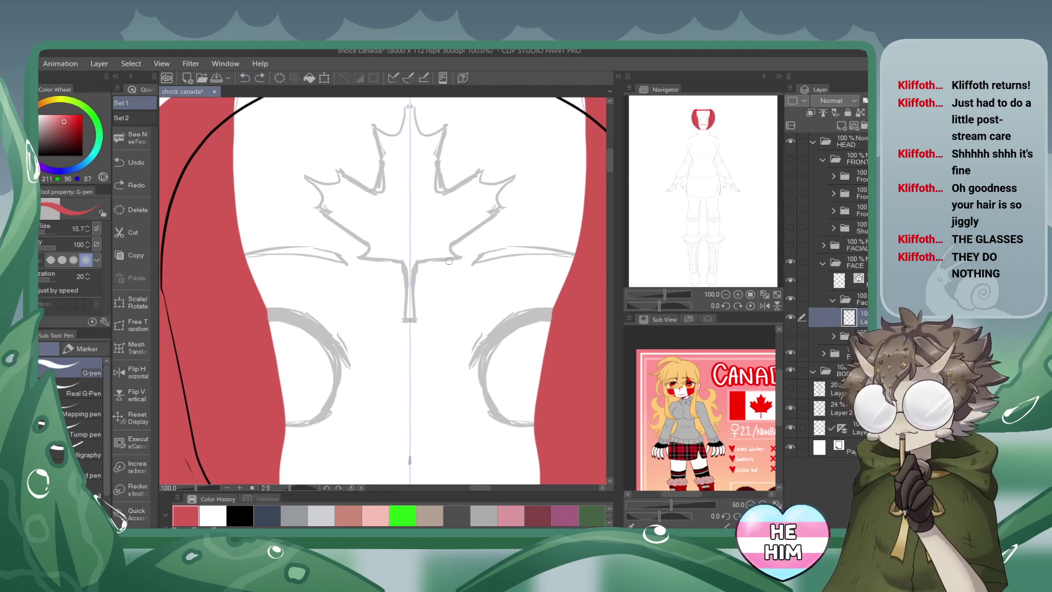
left_click_drag(388, 289, 388, 236)
left_click(245, 77)
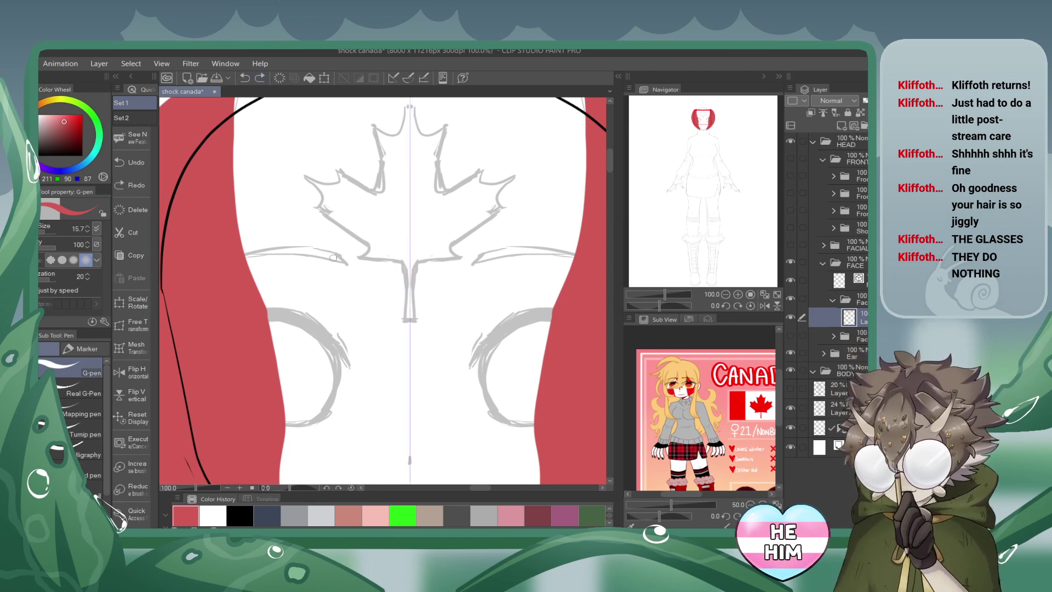
left_click_drag(354, 259, 377, 275)
left_click(245, 77)
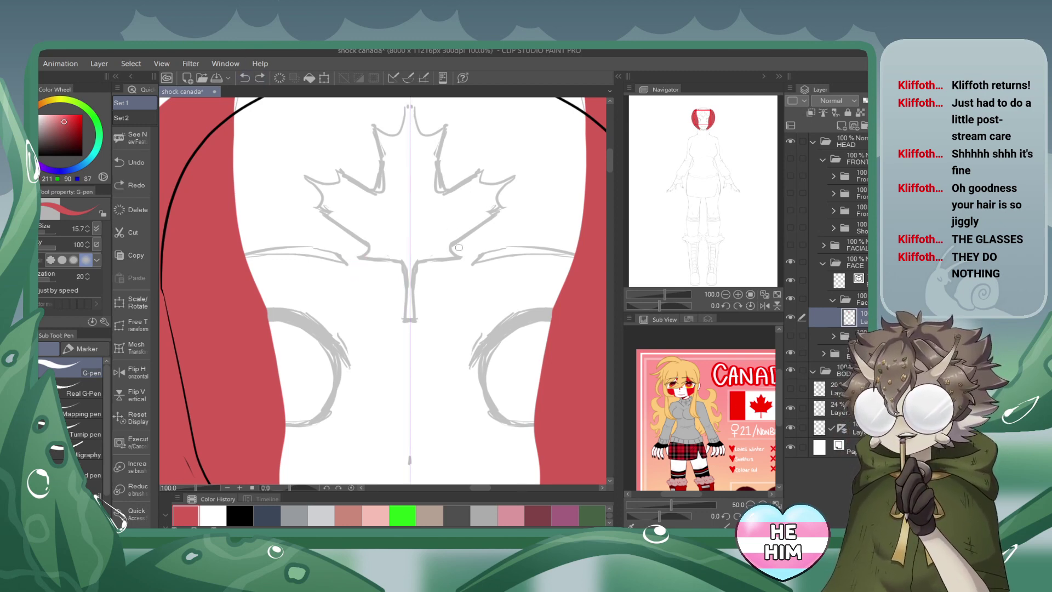
mouse_move(457, 207)
left_mouse_down()
mouse_move(508, 217)
mouse_move(550, 189)
left_mouse_up()
left_click(245, 77)
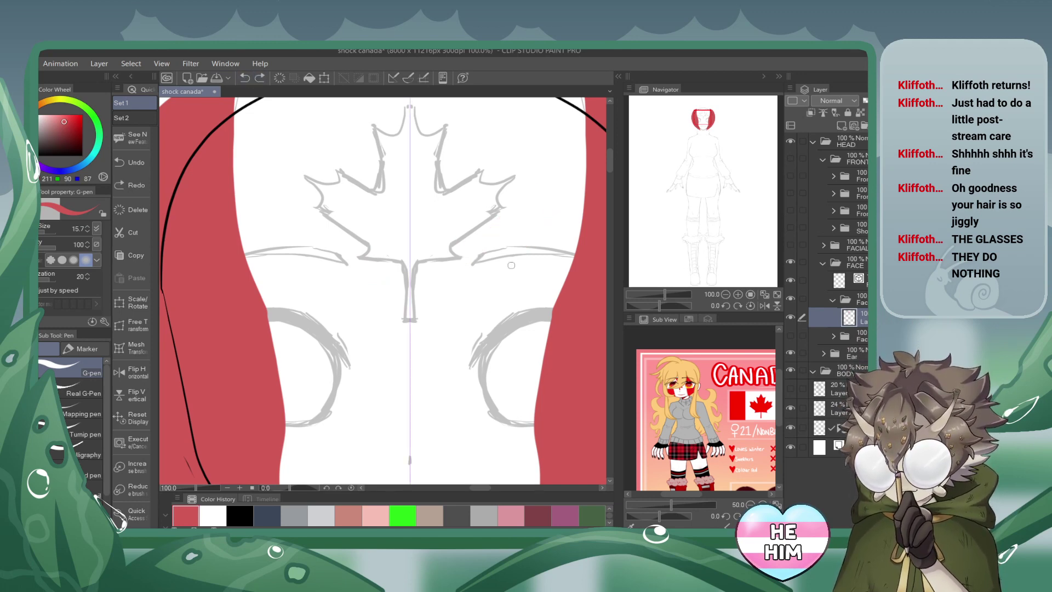
left_click_drag(489, 235, 505, 262)
left_click(244, 77)
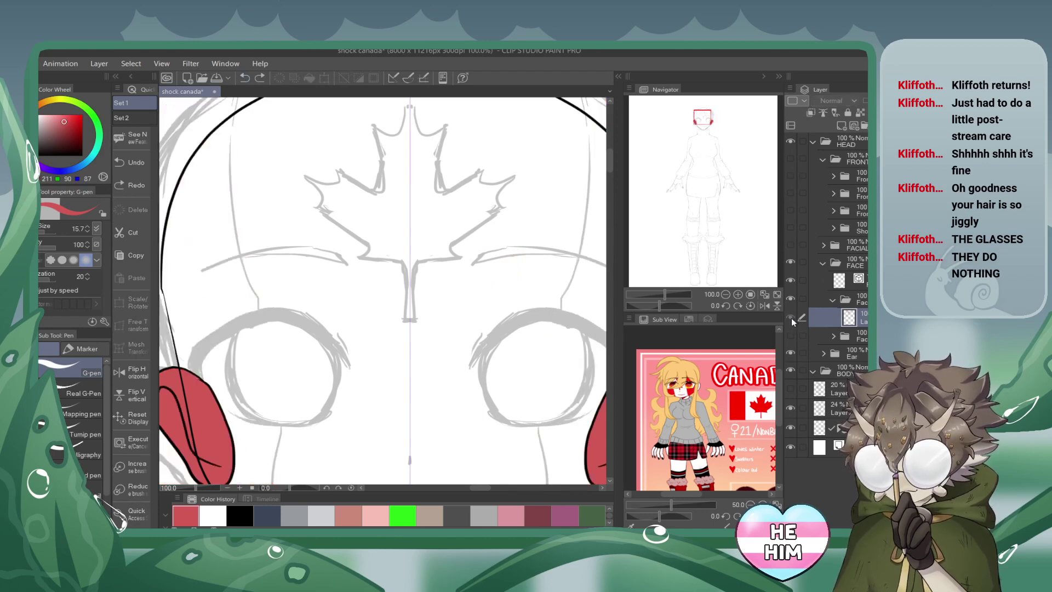
left_click_drag(531, 246, 546, 266)
left_click(245, 77)
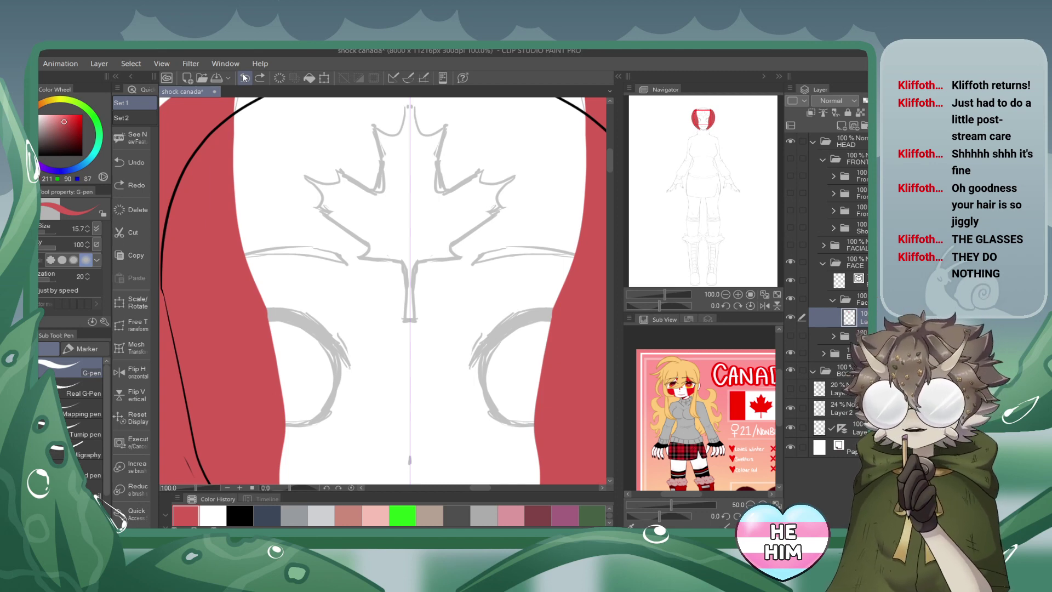
Check the visibility of the face base and symmetry ruler layers, and try a red stroke on the face line art layer.
left_click(791, 336)
left_click(791, 337)
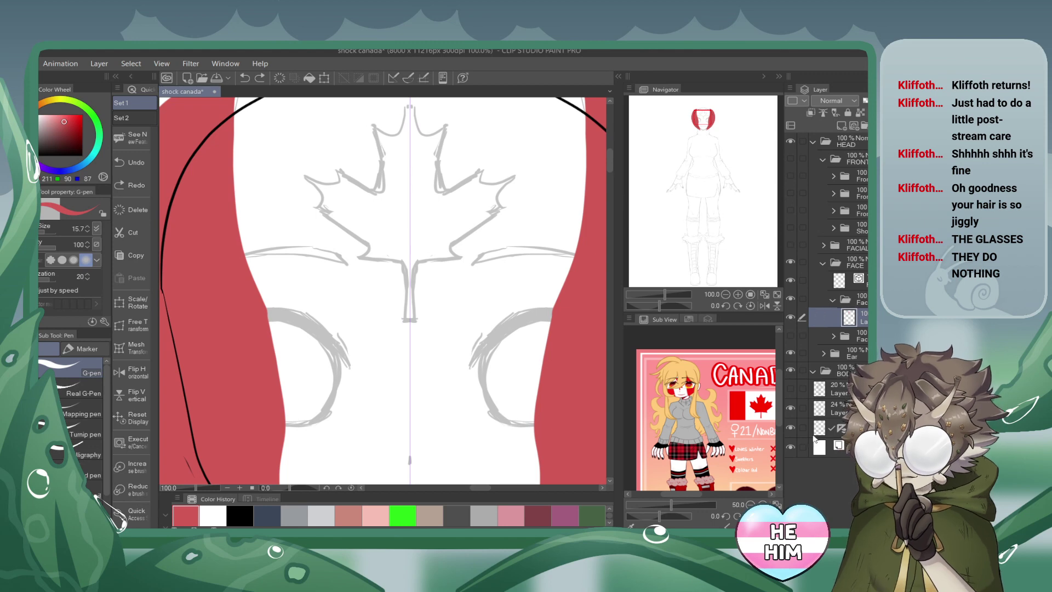
left_click(791, 429)
left_click(791, 428)
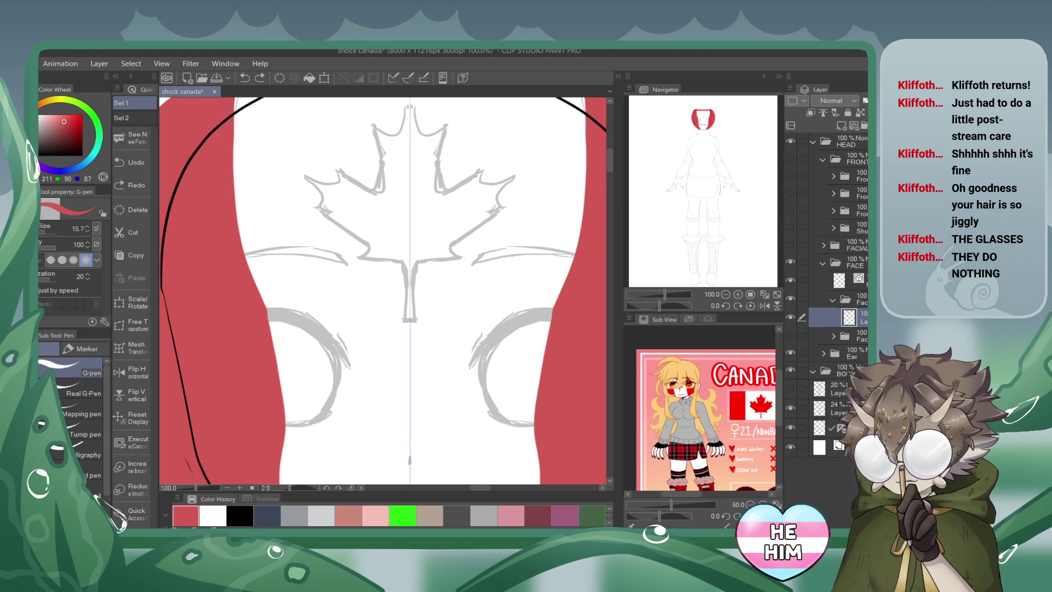
left_click(820, 428)
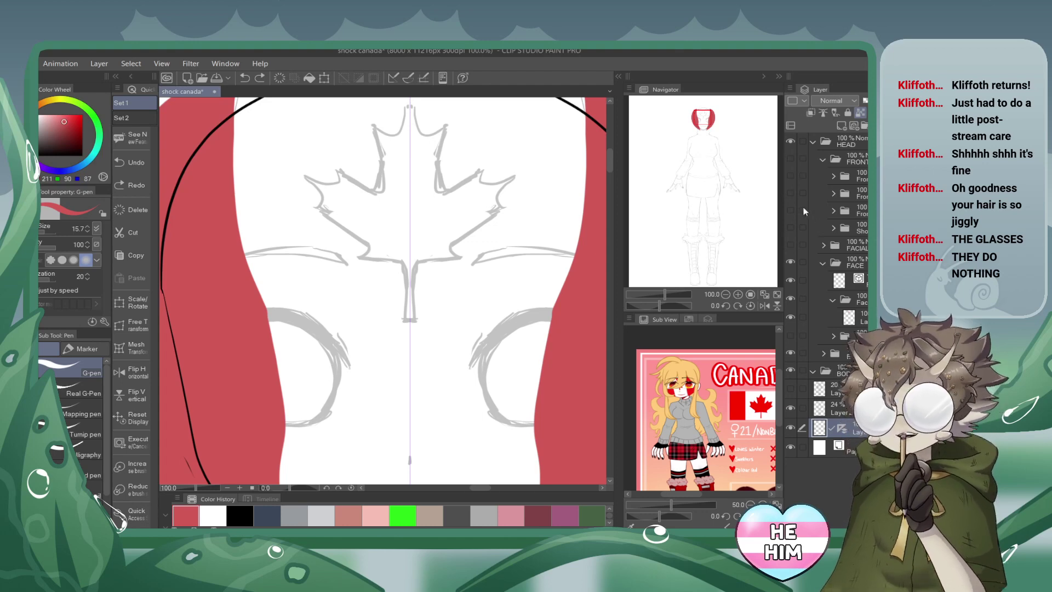
left_click(846, 280)
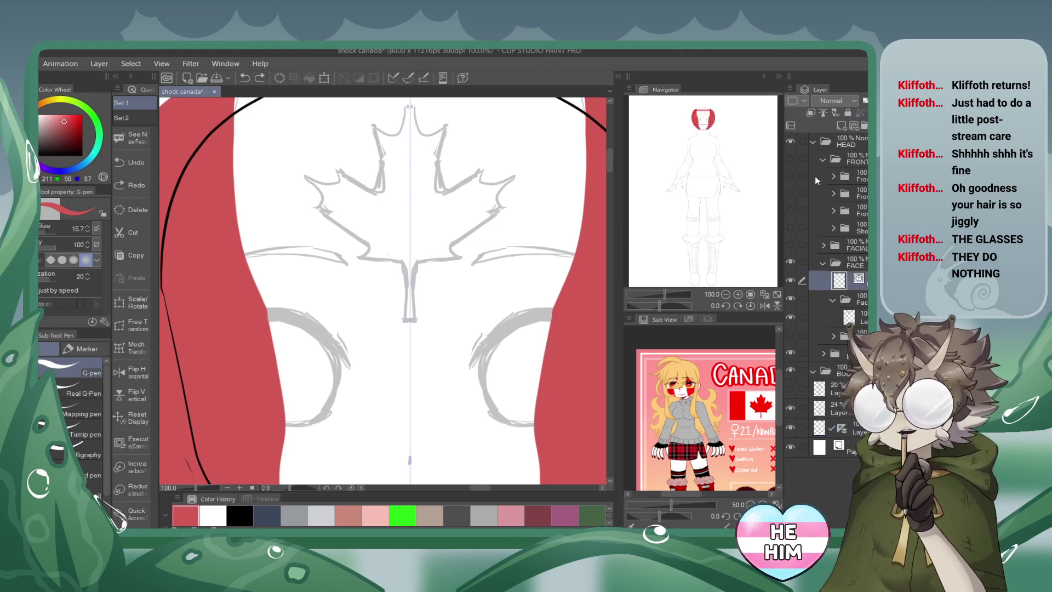
mouse_move(358, 196)
left_mouse_down()
mouse_move(367, 234)
mouse_move(397, 198)
left_mouse_up()
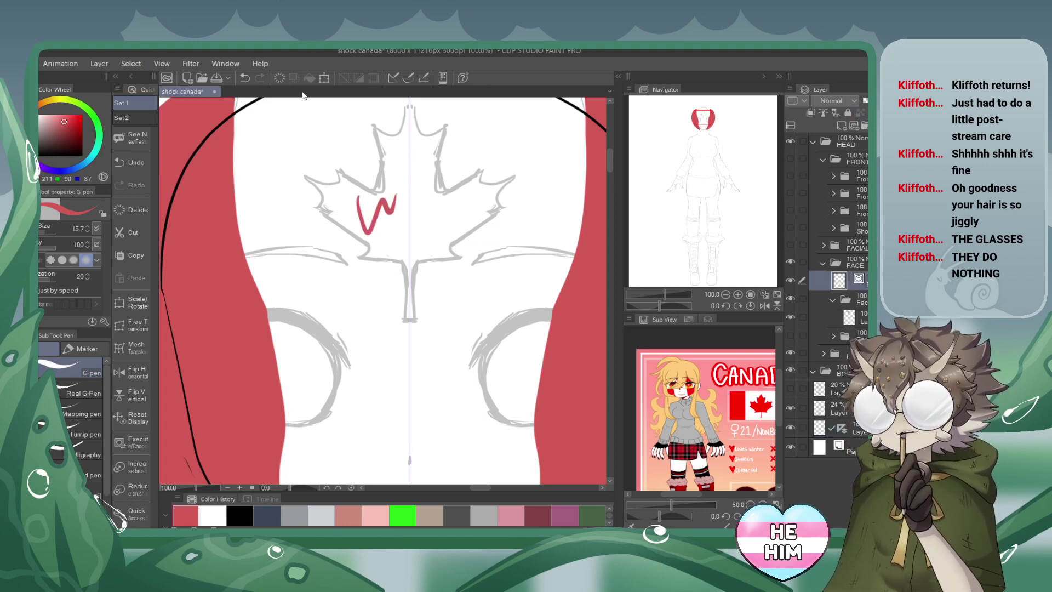
key("ctrl+z")
key("ctrl+z")
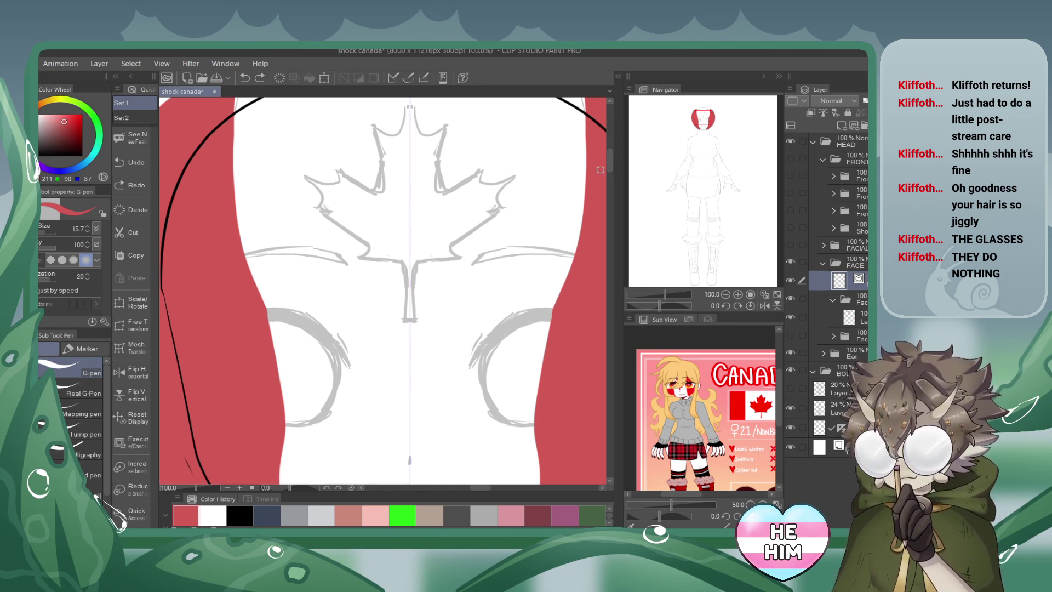
Add a new layer above the red markings layer inside the face markings subfolder.
scroll(362, 165, "down", 3)
scroll(362, 165, "up", 2)
scroll(362, 164, "down", 1)
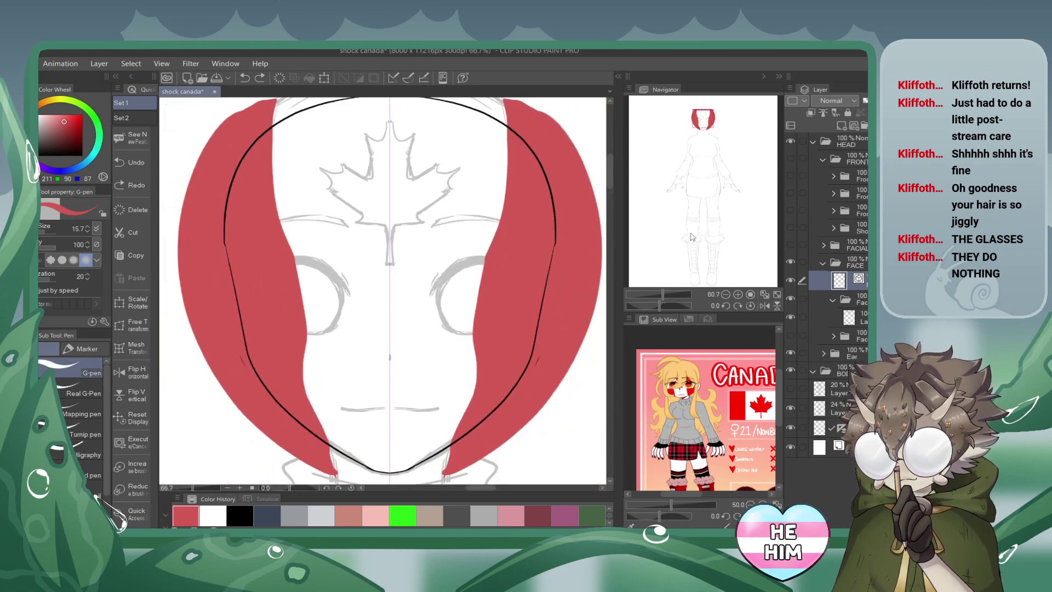
left_click(838, 427)
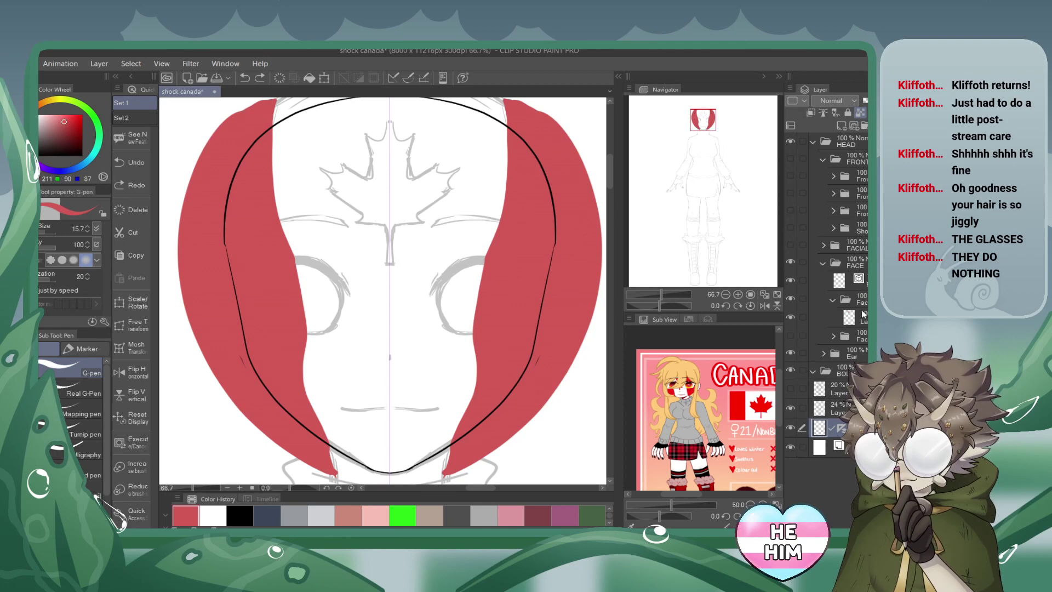
left_click(821, 319)
left_click(790, 317)
left_click(791, 317)
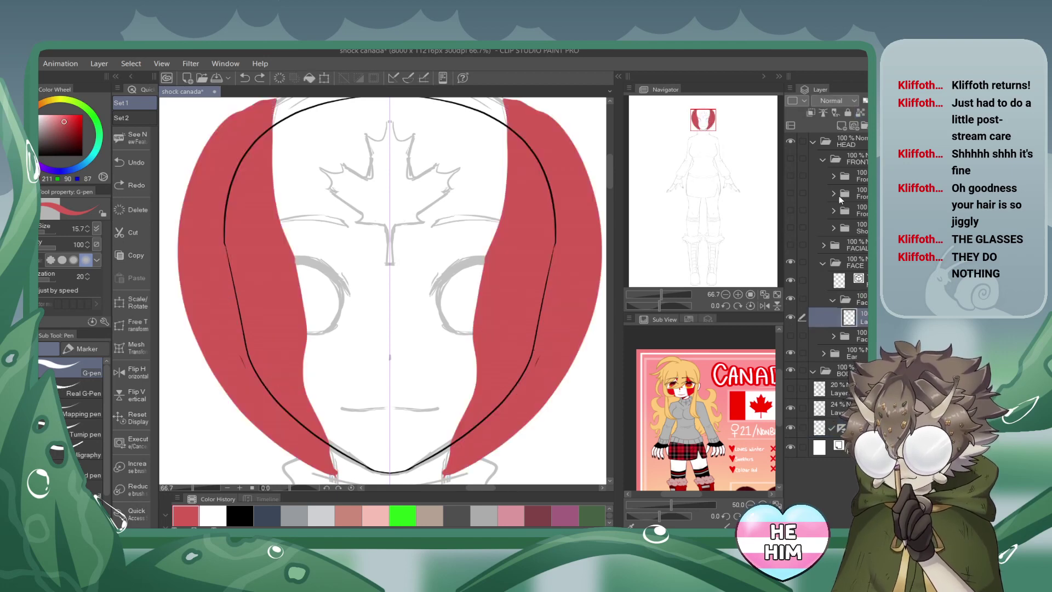
left_click(841, 126)
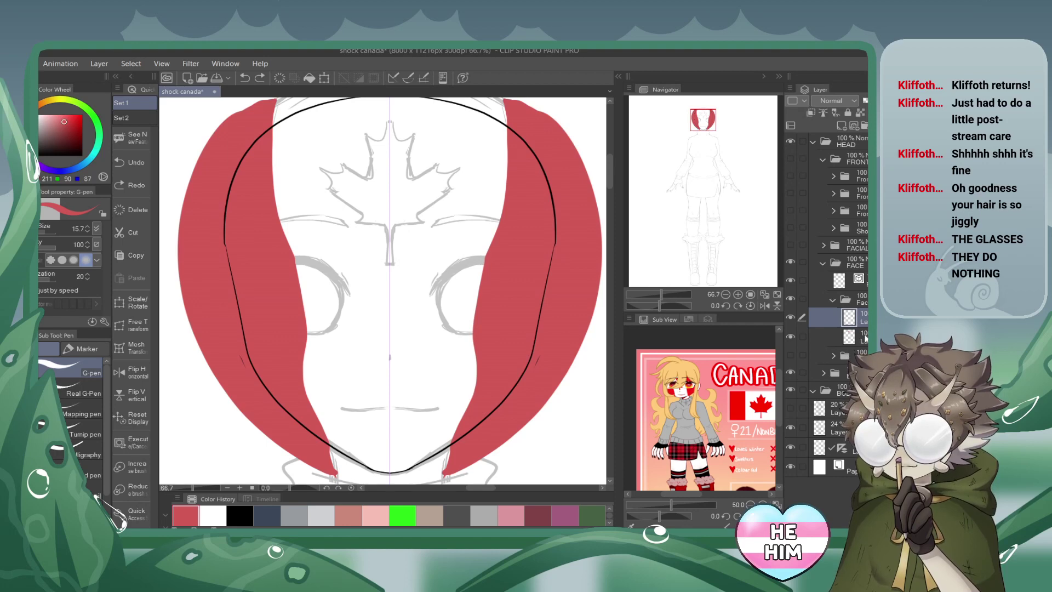
Try a red stroke beside the leaf stem on the original red markings layer and undo it.
left_click(819, 341)
left_click(790, 337)
left_click(790, 336)
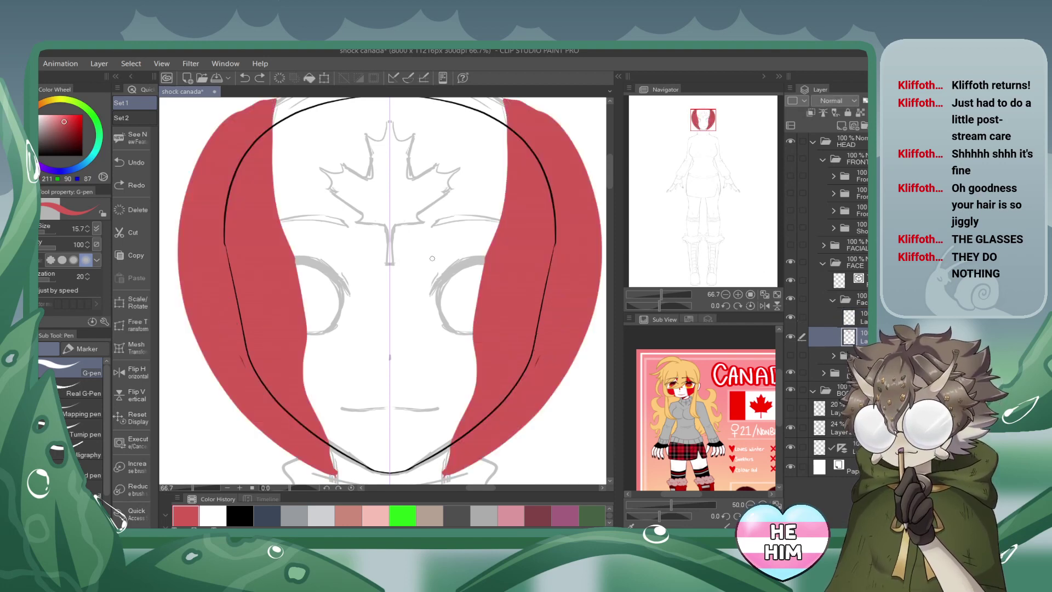
left_click_drag(427, 251, 458, 269)
left_click(245, 77)
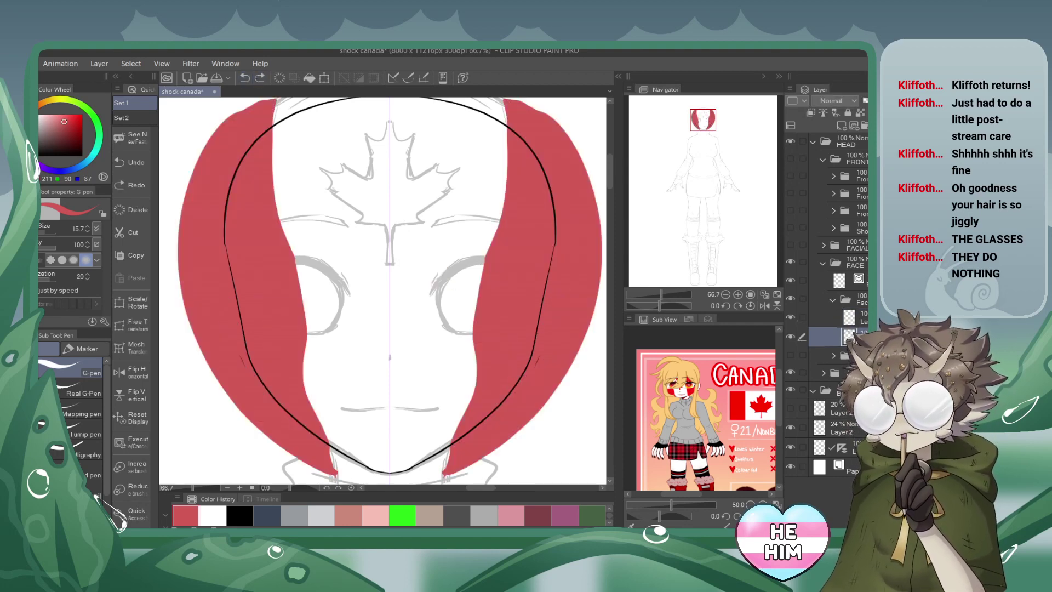
Merge the new empty layer down into the red markings layer and select the symmetry ruler layer.
left_click(833, 317)
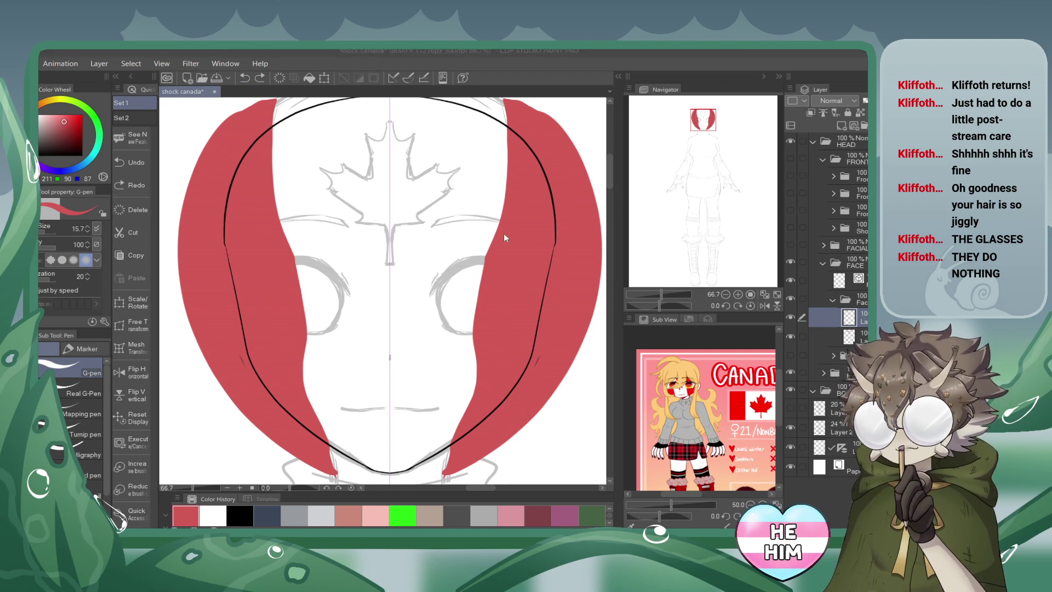
key("ctrl+e")
left_click(838, 427)
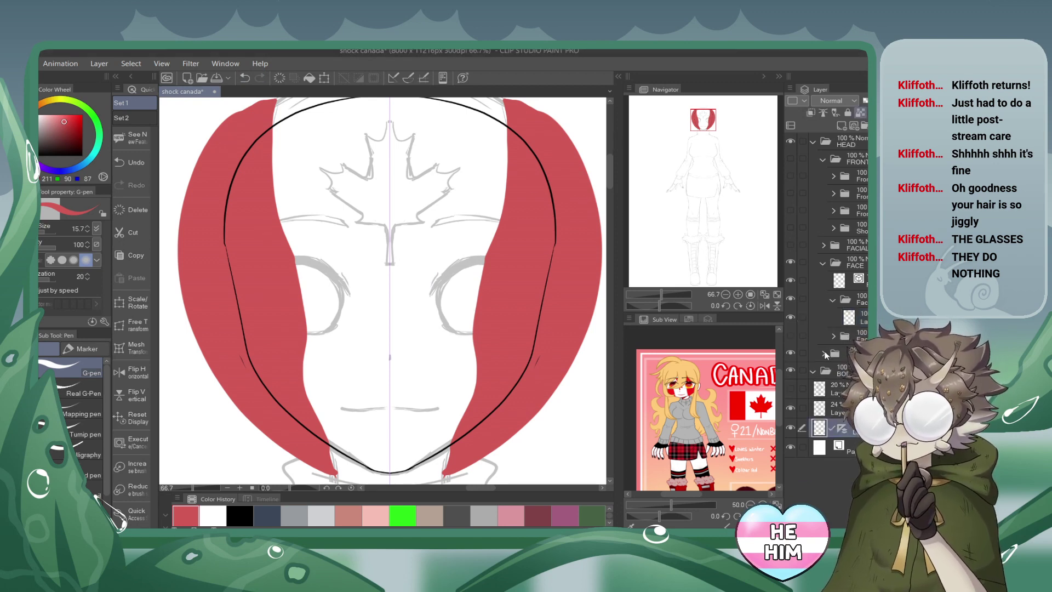
Duplicate the symmetry ruler layer and try a red stroke beside the eye on the red markings layer, undoing the stroke.
key("ctrl+c")
key("ctrl+v")
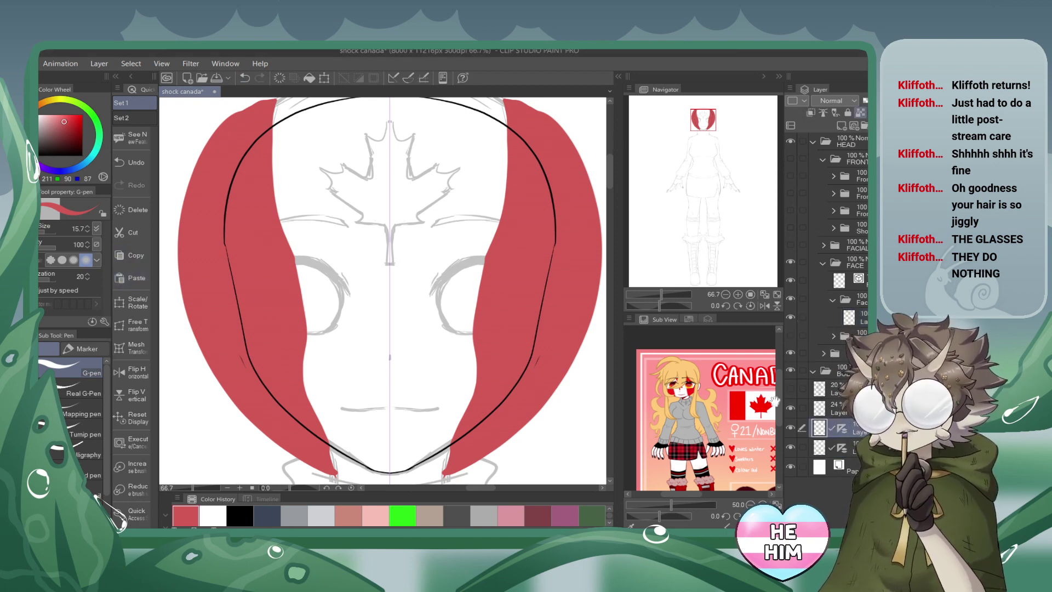
left_click(790, 447)
left_click(838, 318)
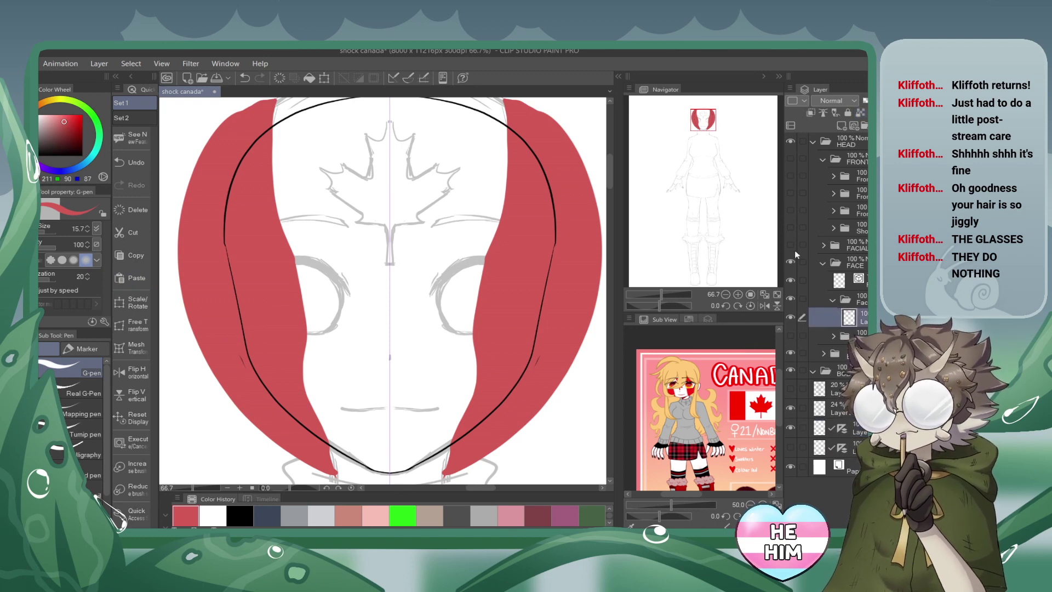
left_click_drag(428, 255, 449, 305)
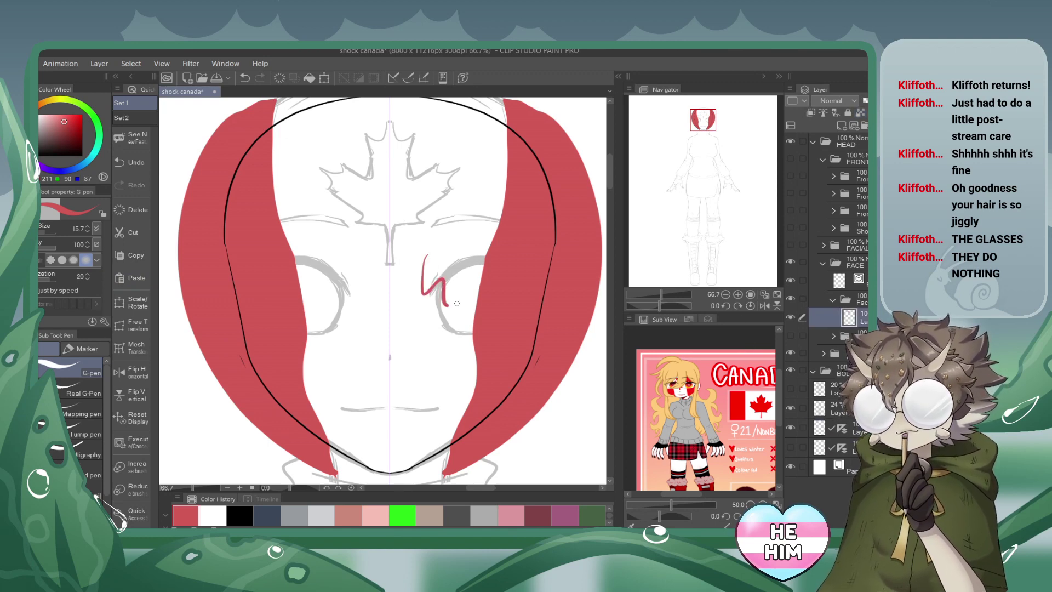
left_click(244, 78)
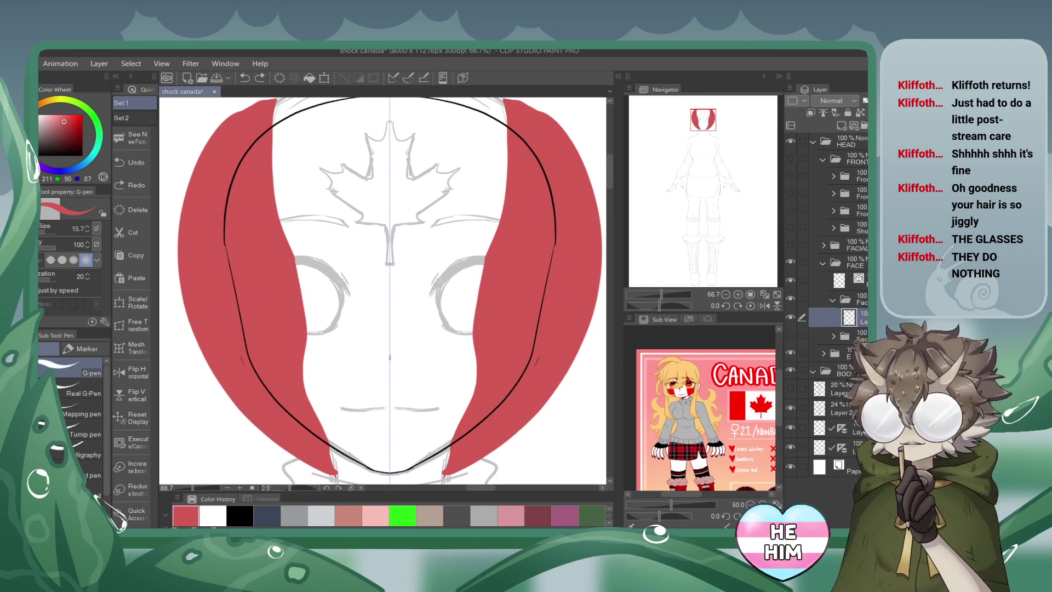
Toggle the red markings layer's visibility off and on, and try a red stroke on the forehead before undoing it.
left_click(791, 317)
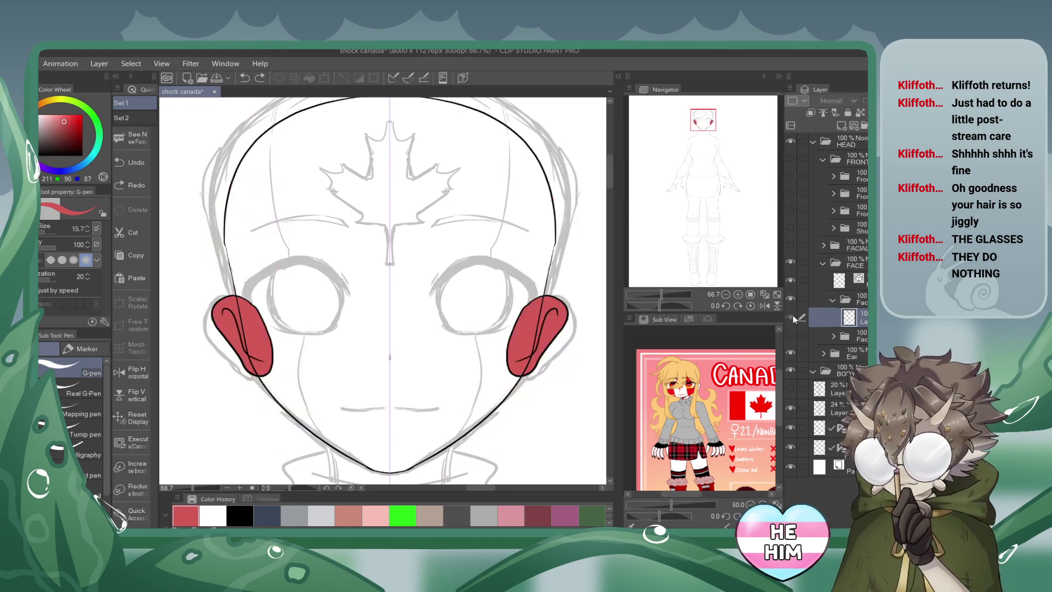
left_click(792, 316)
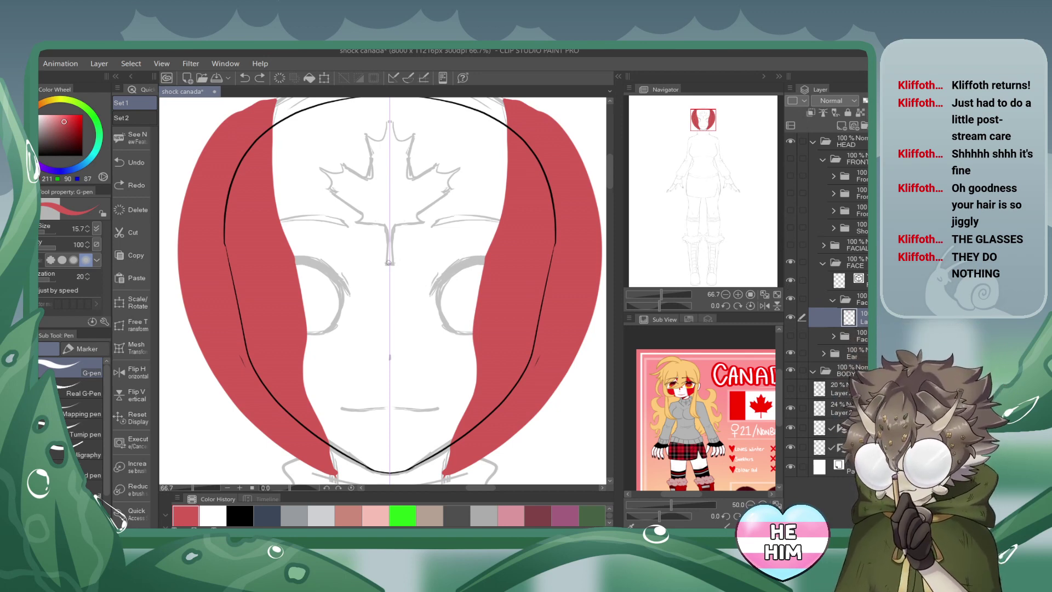
left_click(260, 79)
left_click(245, 77)
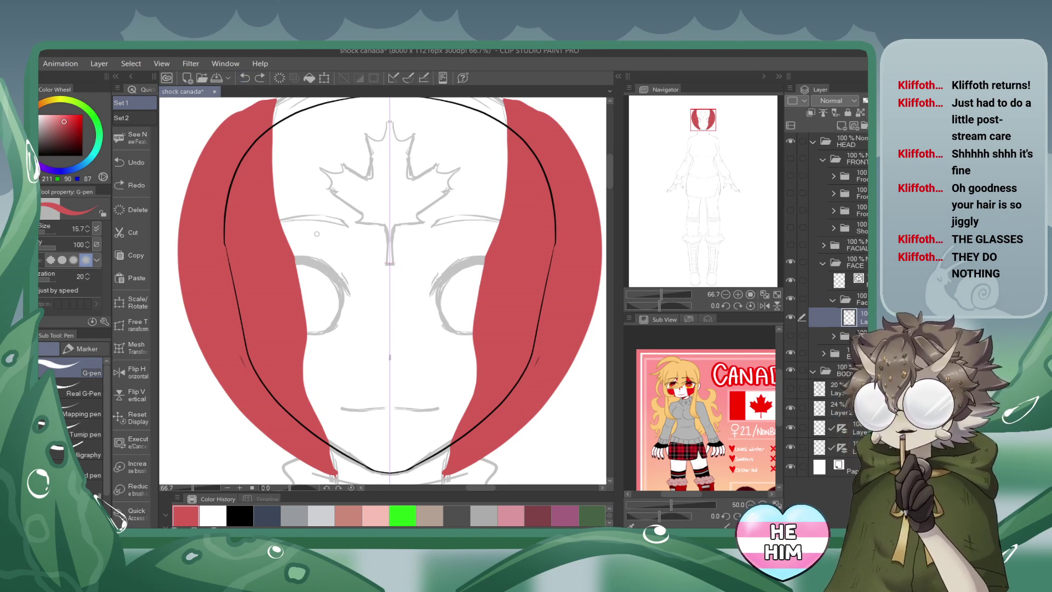
mouse_move(332, 239)
left_mouse_down()
mouse_move(376, 255)
mouse_move(385, 245)
left_mouse_up()
left_click(245, 78)
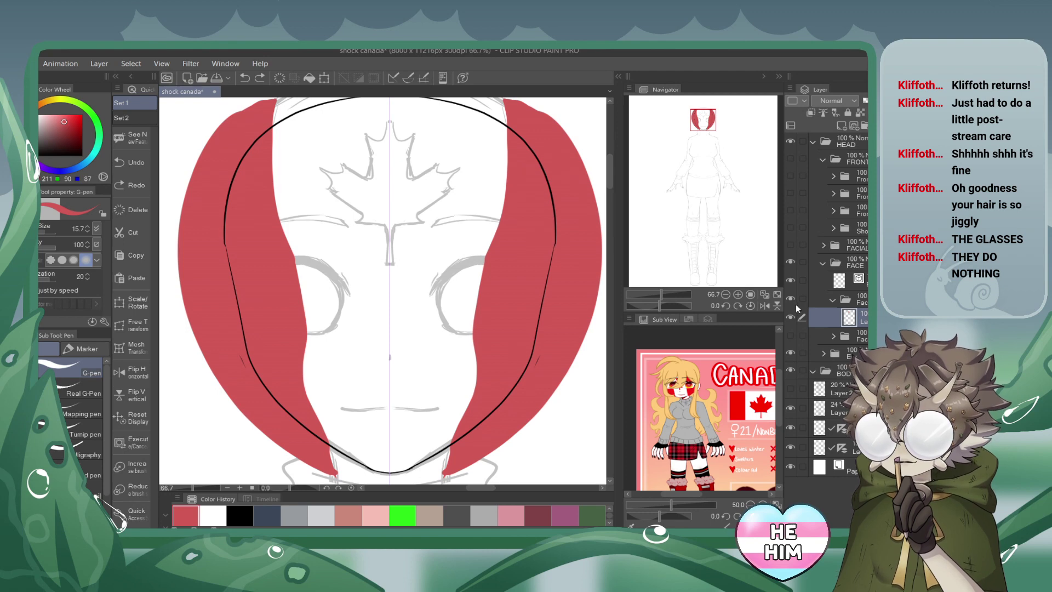
Check the face base folder's visibility and add a new layer inside the third front hair subfolder.
left_click(790, 335)
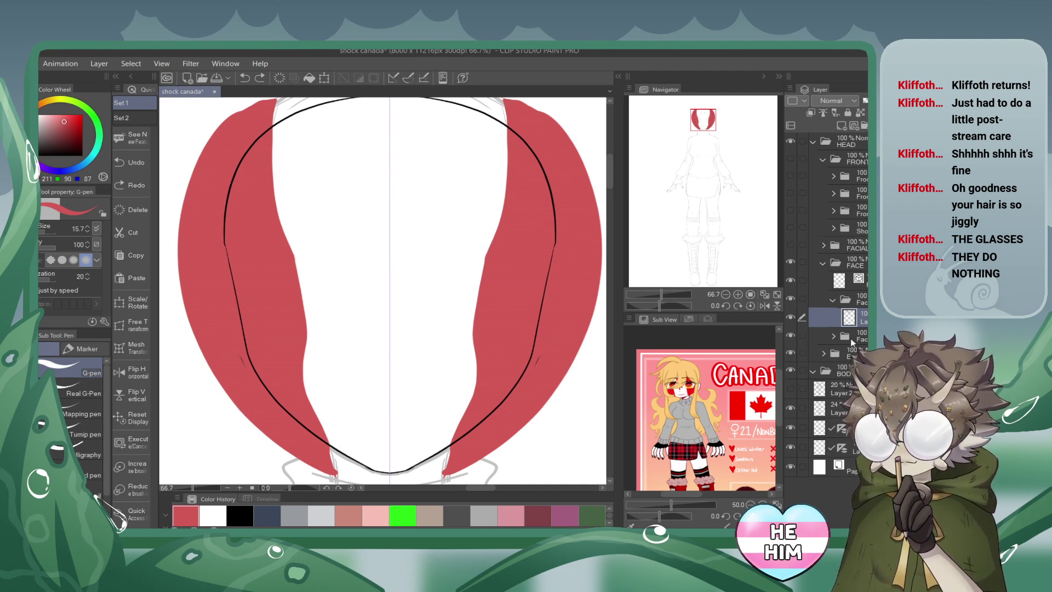
left_click(791, 335)
left_click(833, 211)
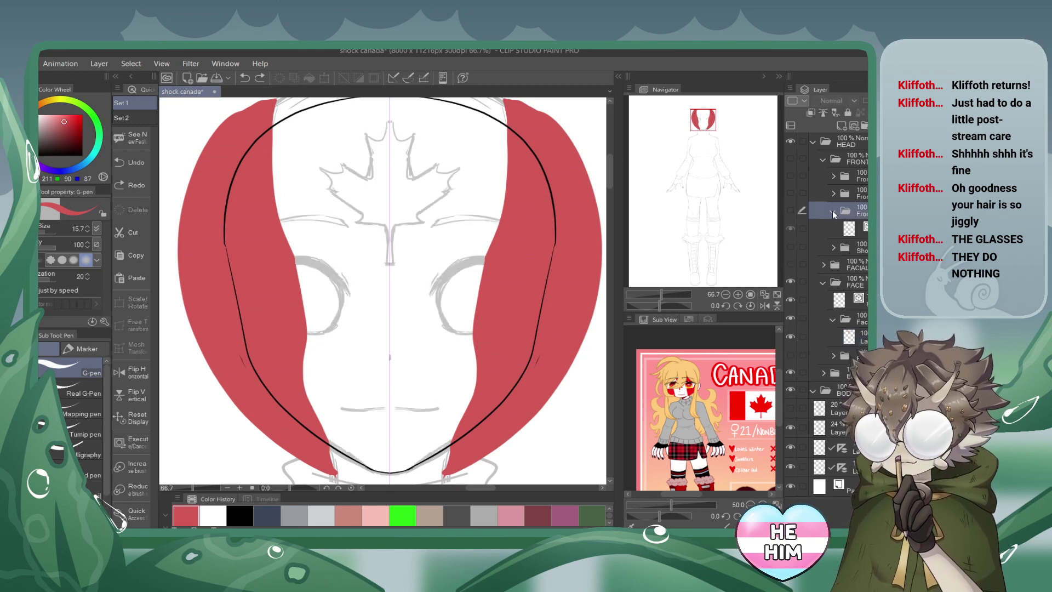
left_click_drag(484, 153, 432, 289)
left_click(843, 125)
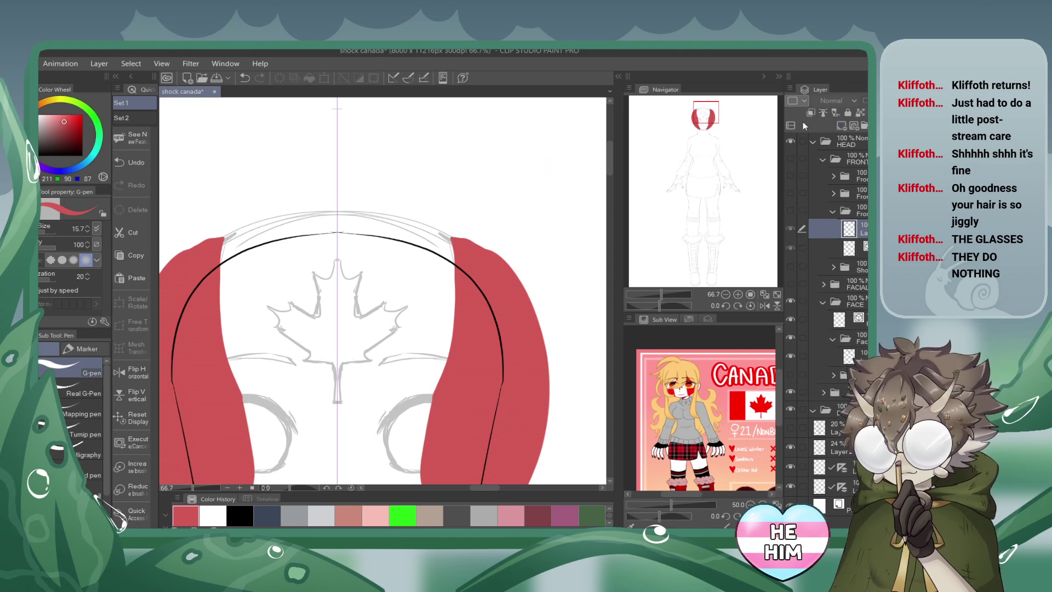
Show the front hair folder with its three subfolders and try a red stroke above the head on the new layer.
left_click(790, 157)
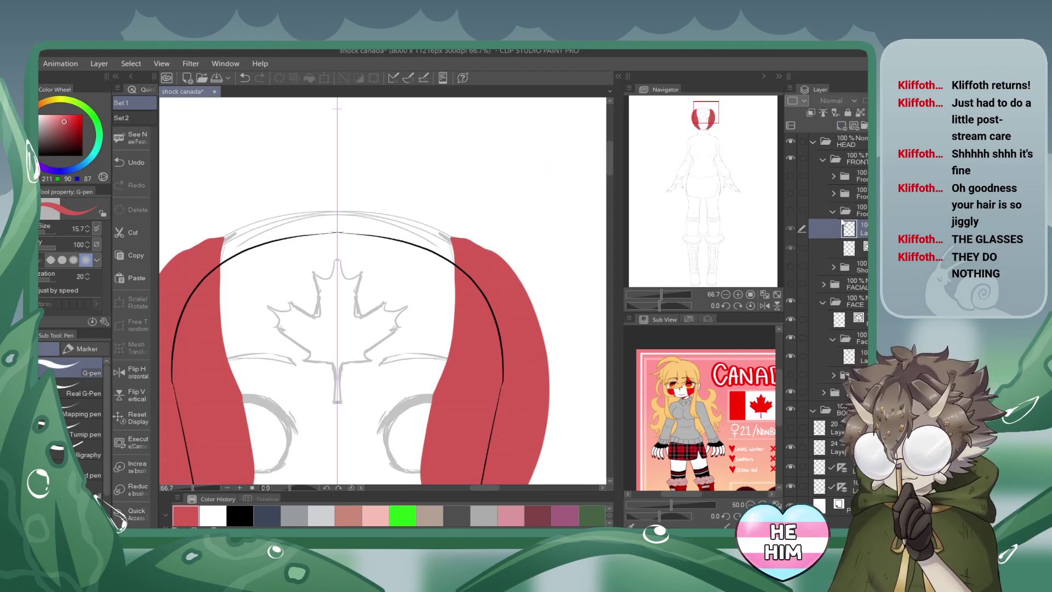
left_click(790, 175)
left_click(790, 192)
left_click(790, 211)
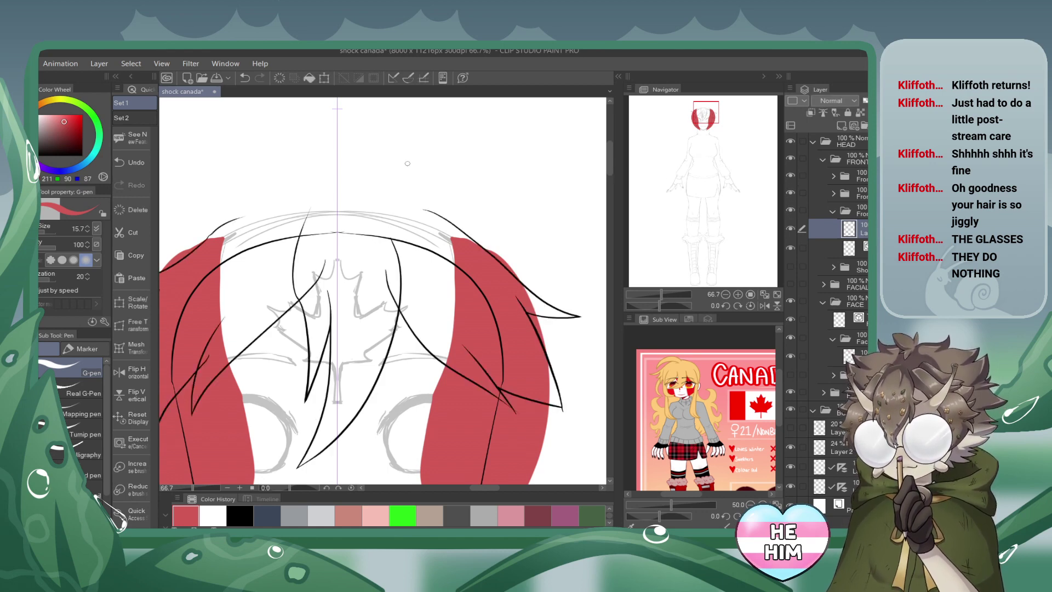
left_click_drag(385, 158, 456, 170)
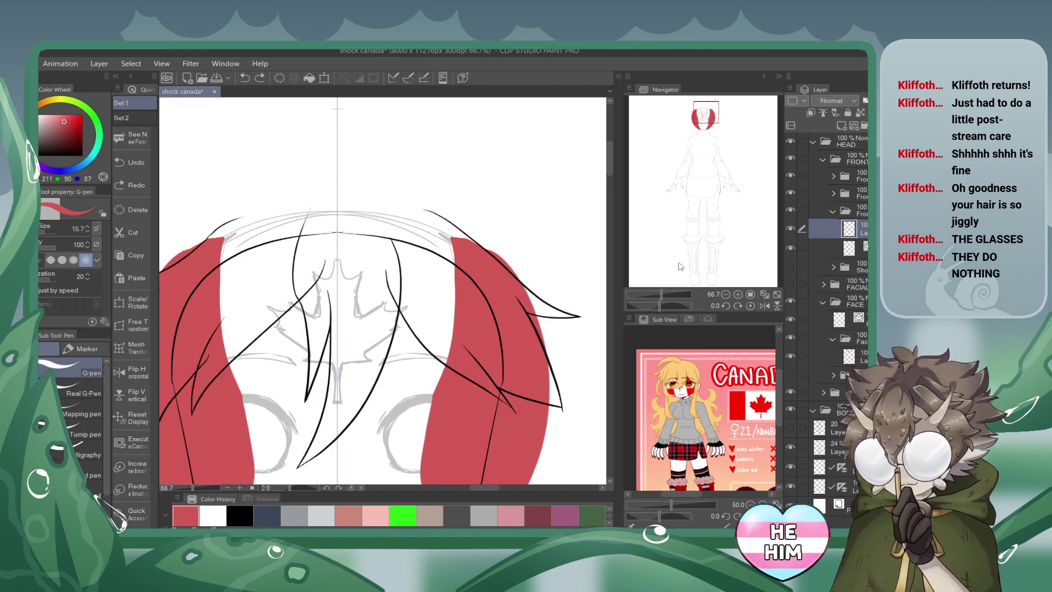
Merge the duplicated symmetry ruler layer with the original ruler layer at the bottom of the layer stack.
left_click(726, 294)
left_click(726, 294)
left_click(726, 294)
left_click_drag(706, 128, 697, 144)
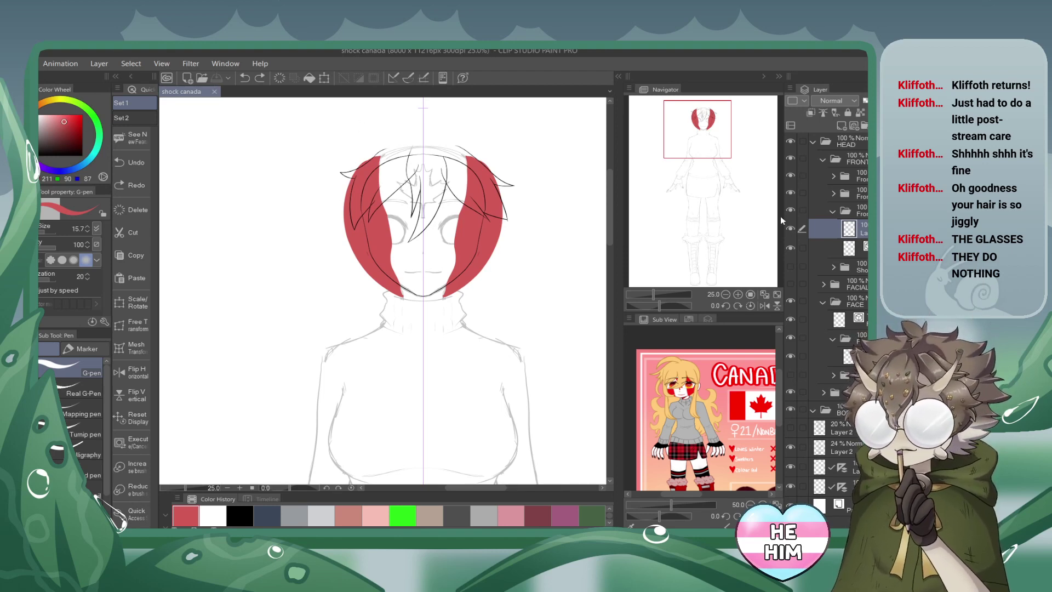
left_click(853, 486)
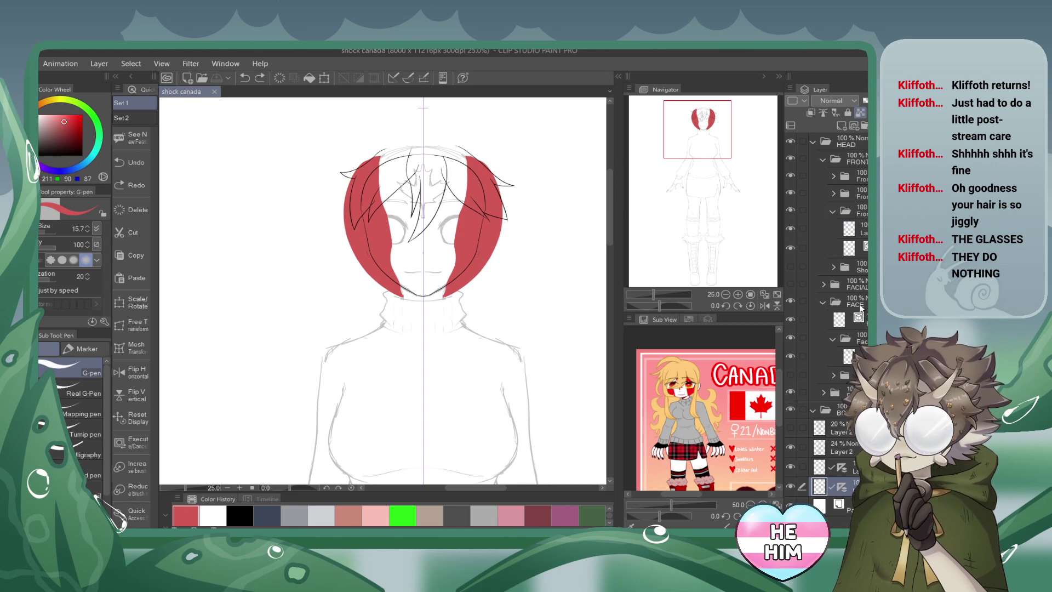
left_click(841, 468, "shift")
key("shift+alt+e")
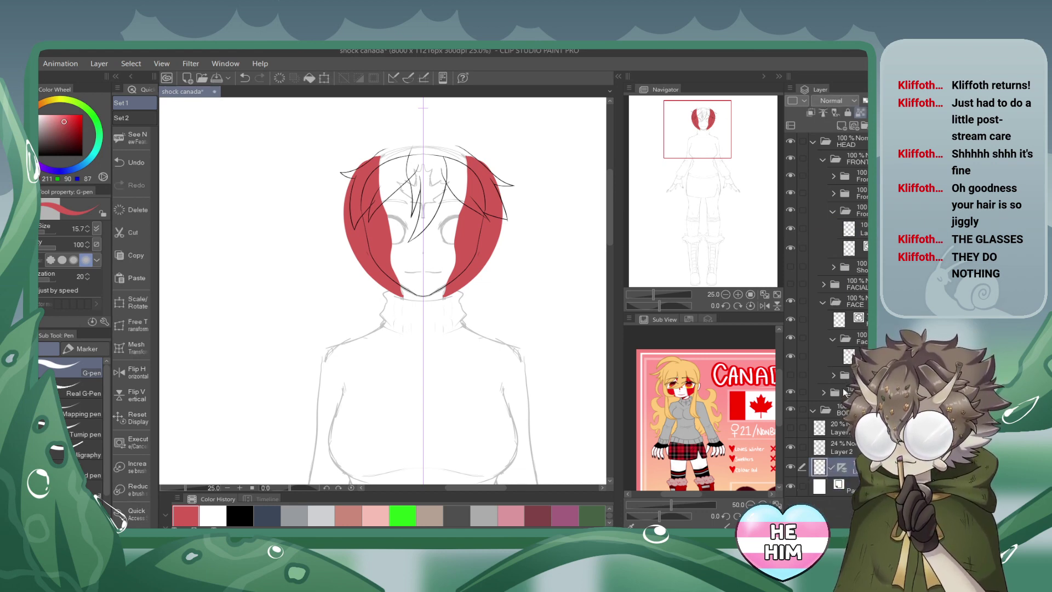
Turn the merged layer's symmetry ruler off and back on.
left_click(842, 467, "shift")
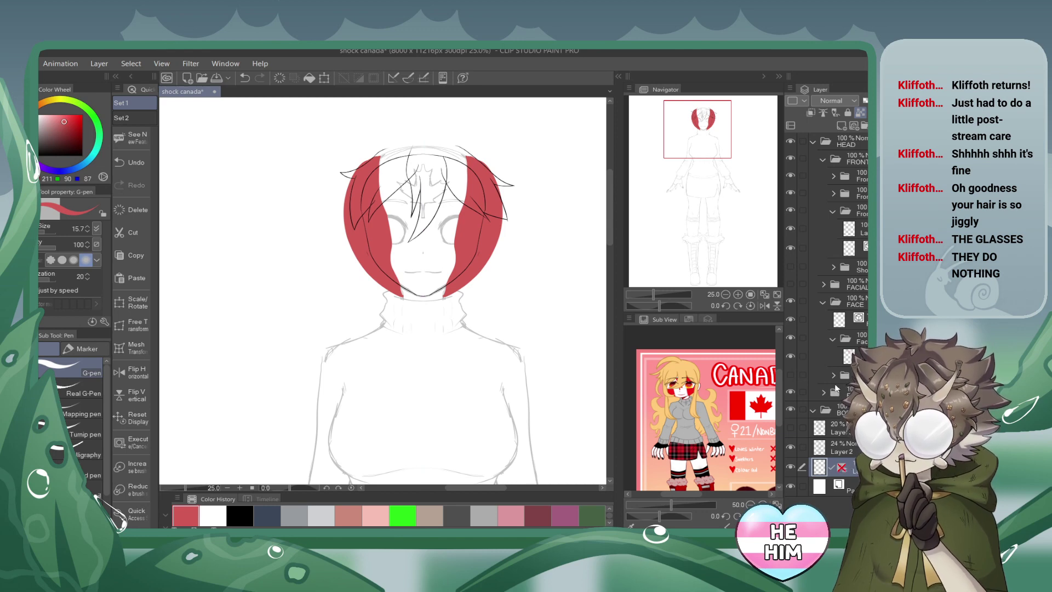
left_click(842, 467)
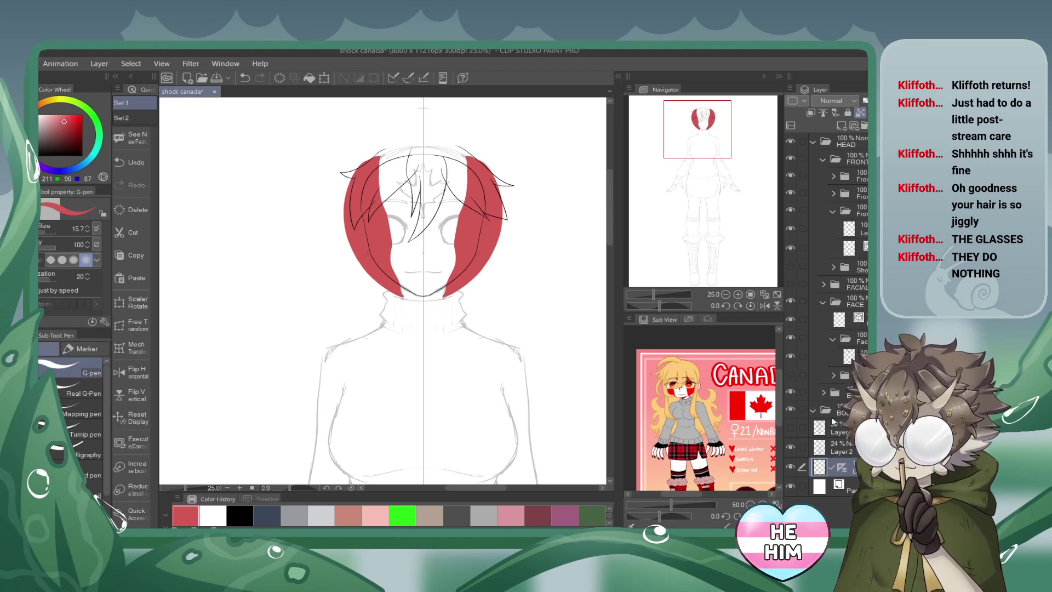
scroll(541, 219, "up", 1)
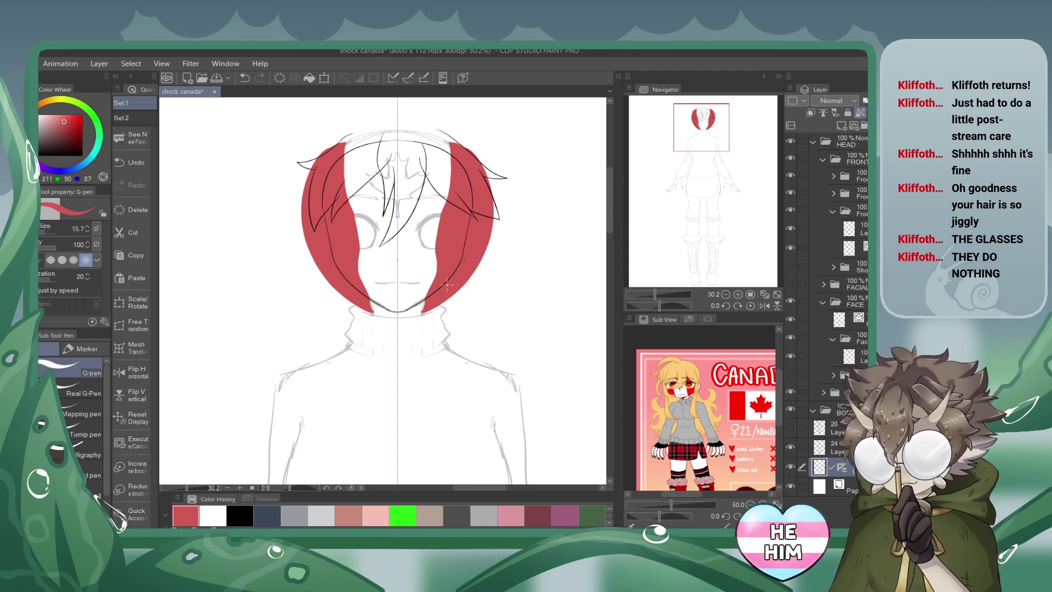
Try a red stroke beside the collar on a new layer above the symmetry ruler layer, and undo both the stroke and the layer.
left_click(842, 125)
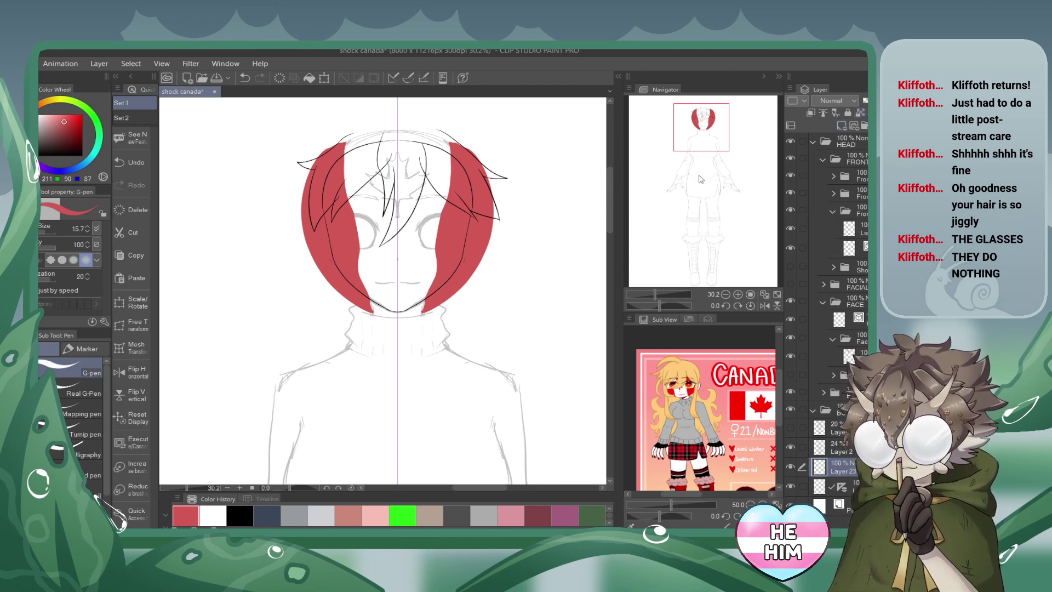
left_click_drag(436, 356, 491, 365)
left_click(244, 77)
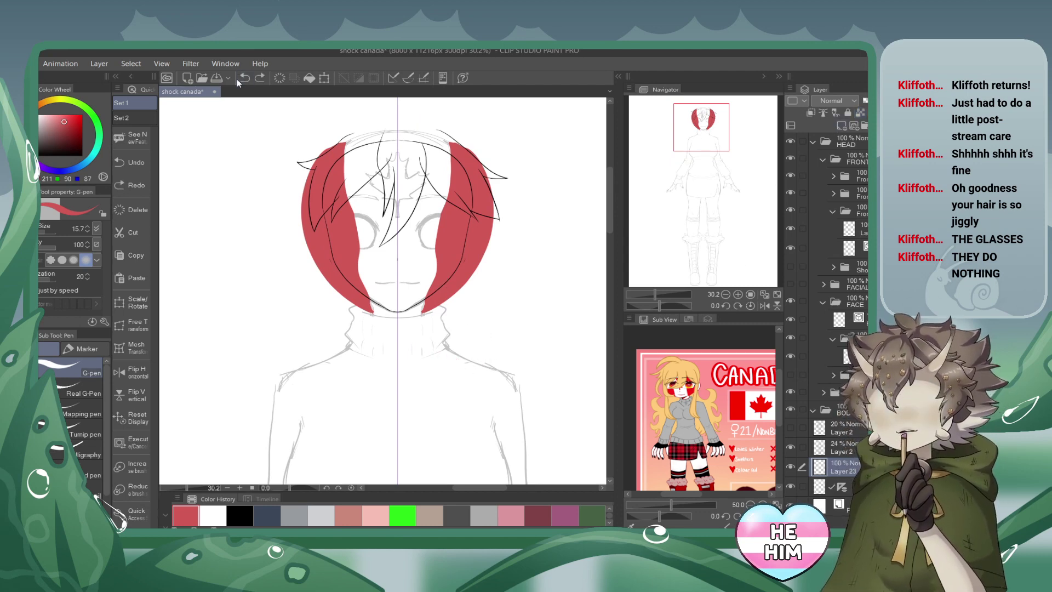
left_click(244, 78)
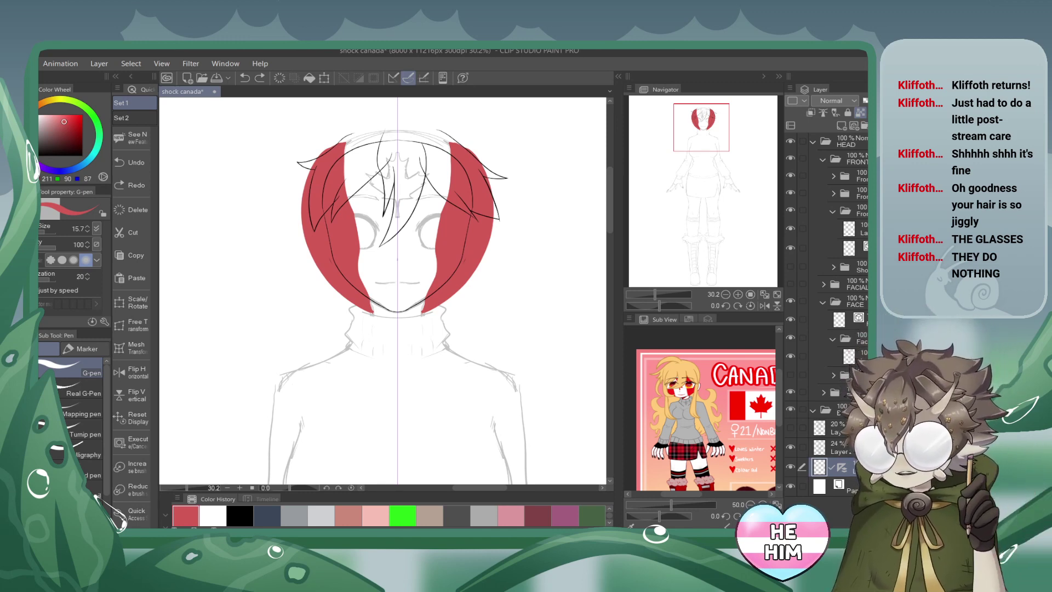
Enable snapping to rulers and test the symmetry with a red stroke across the shoulders on the 24% sketch layer, undoing the stroke.
scroll(489, 167, "down", 3)
scroll(449, 167, "up", 3)
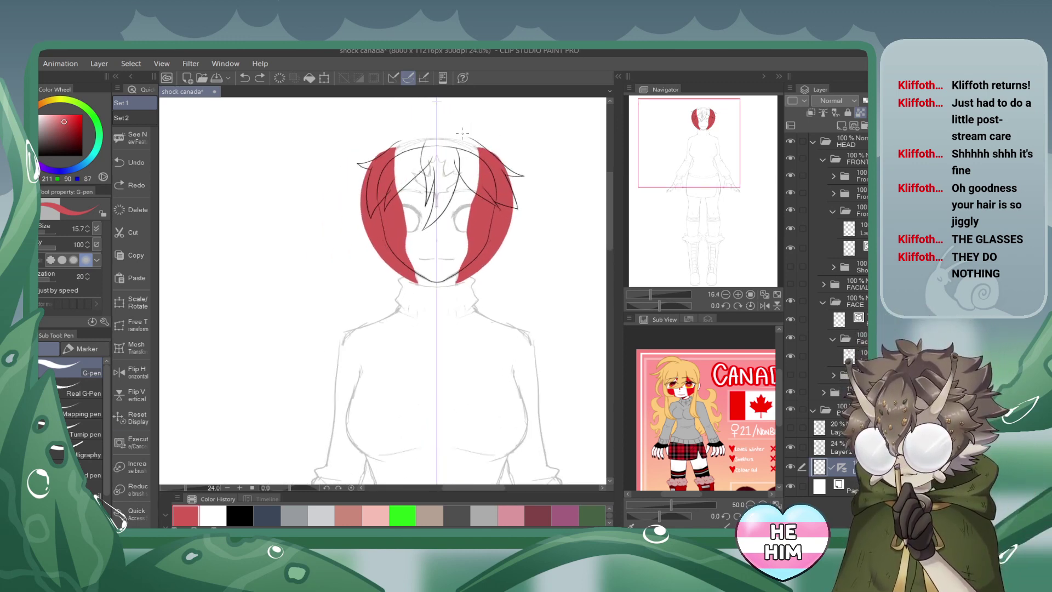
scroll(454, 159, "down", 1)
scroll(460, 183, "up", 2)
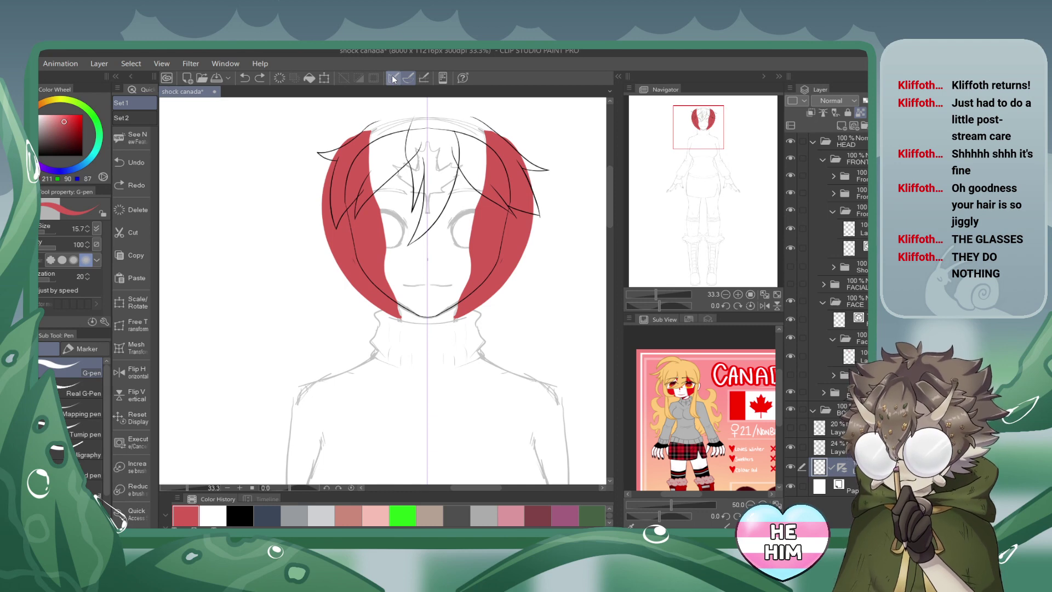
left_click(450, 342)
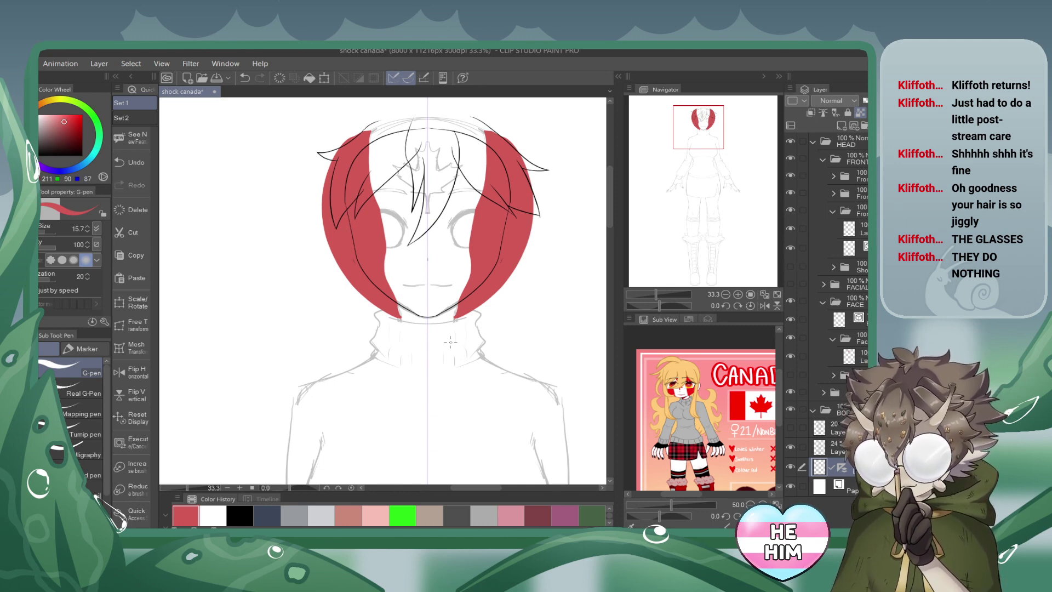
left_click(832, 447)
left_click_drag(462, 366, 564, 373)
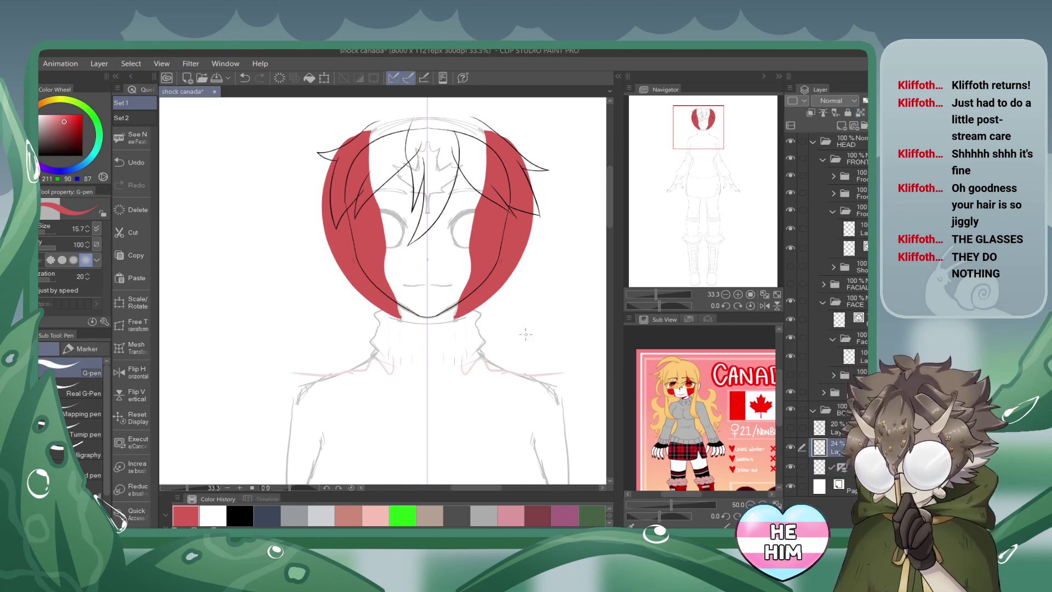
left_click(246, 83)
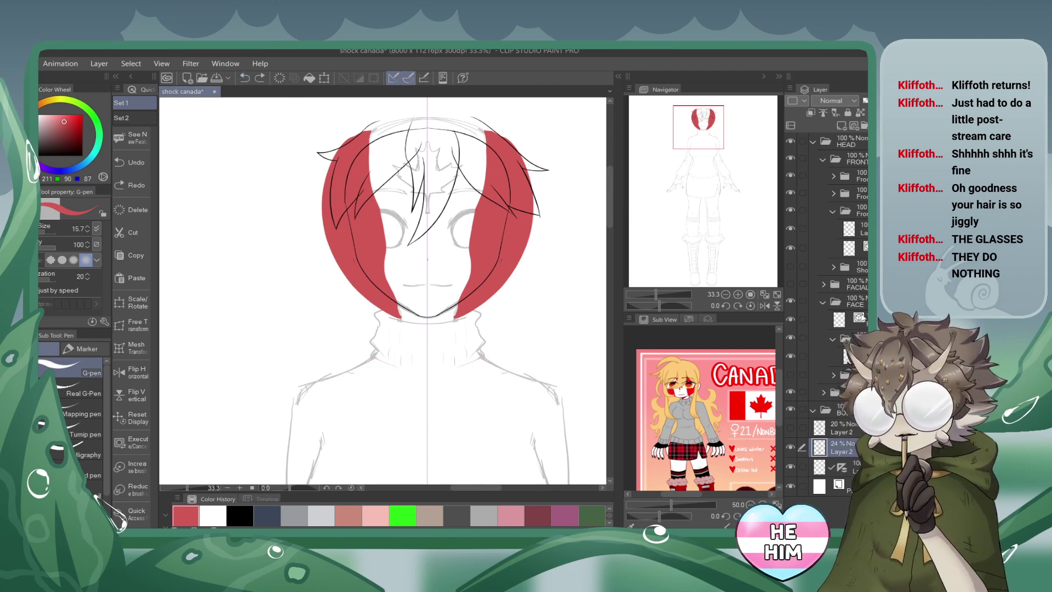
Hide the front hair and trace the maple leaf's stem, lower edges and side points with mirrored red lines on the red markings layer.
left_click(832, 319)
left_click(832, 356)
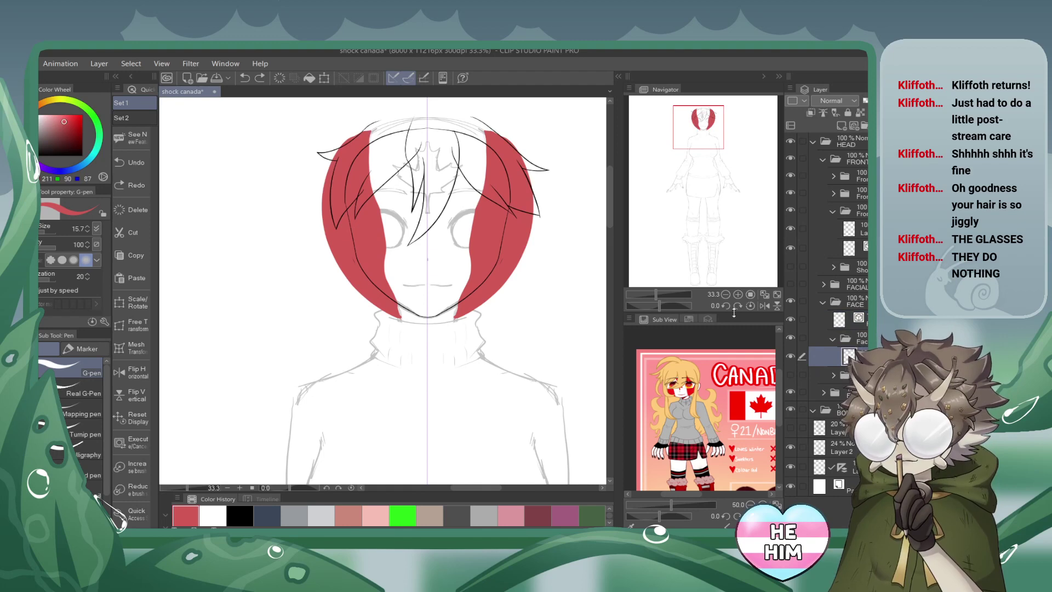
left_click(738, 294)
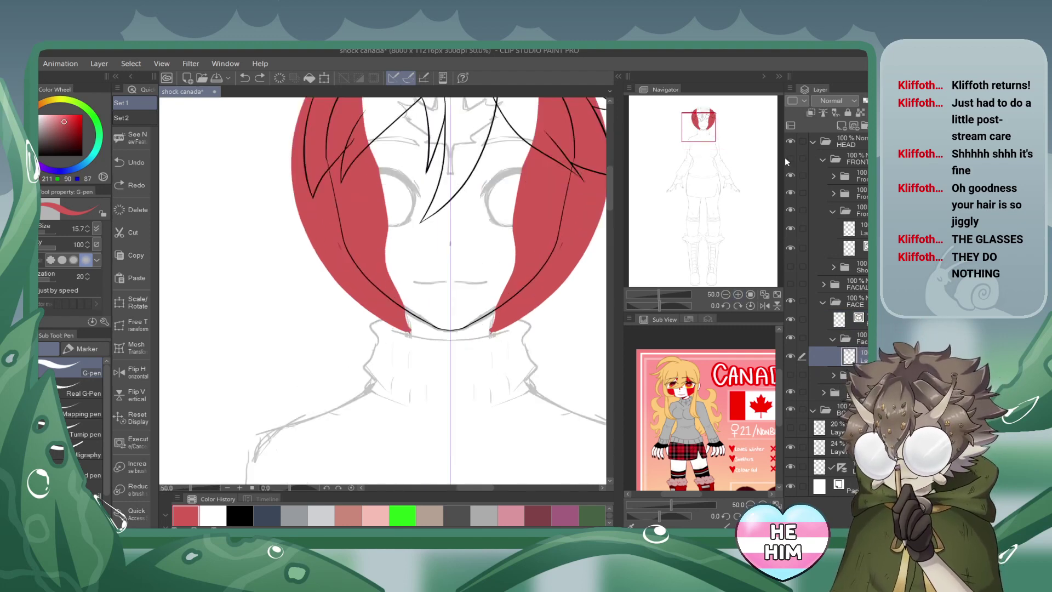
left_click_drag(707, 128, 706, 121)
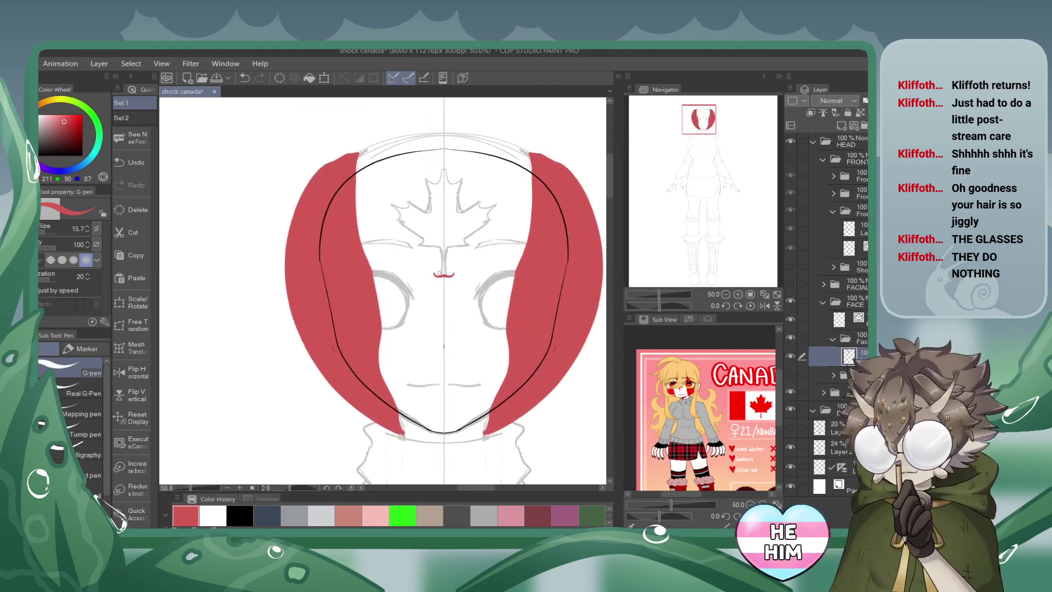
left_click(738, 295)
left_click(738, 295)
left_click_drag(697, 122, 701, 120)
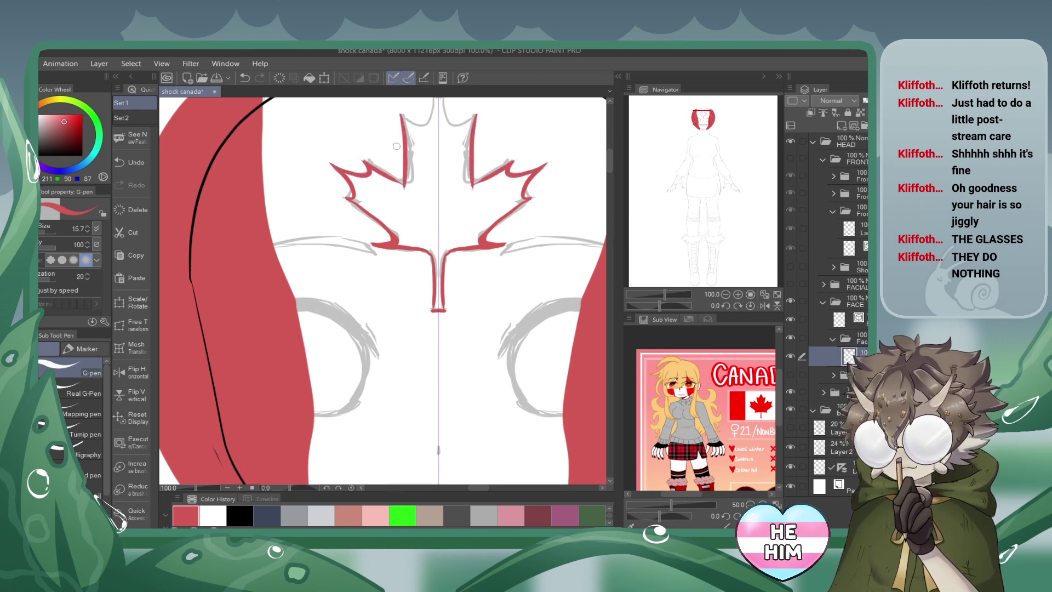
Outline the maple leaf's top point with mirrored red lines and trim its overshooting tip with the hard eraser.
scroll(579, 141, "up", 3)
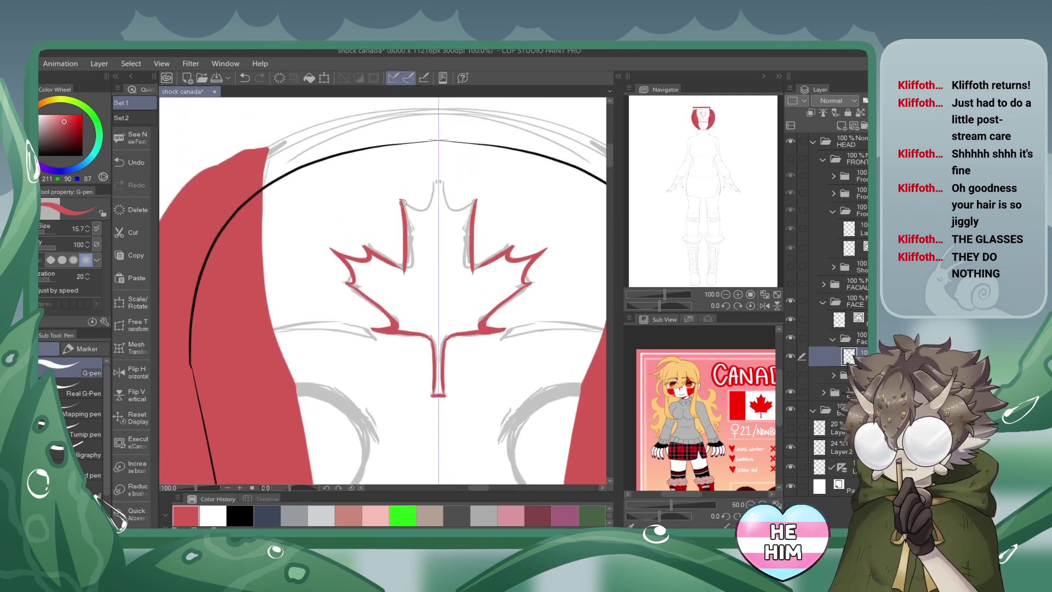
left_click(249, 81)
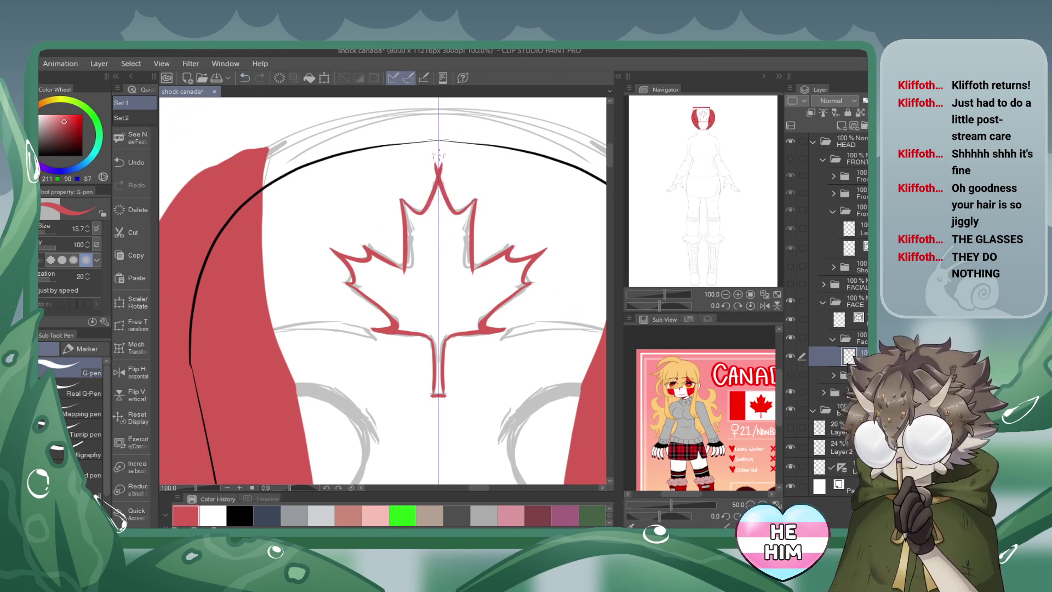
key("e")
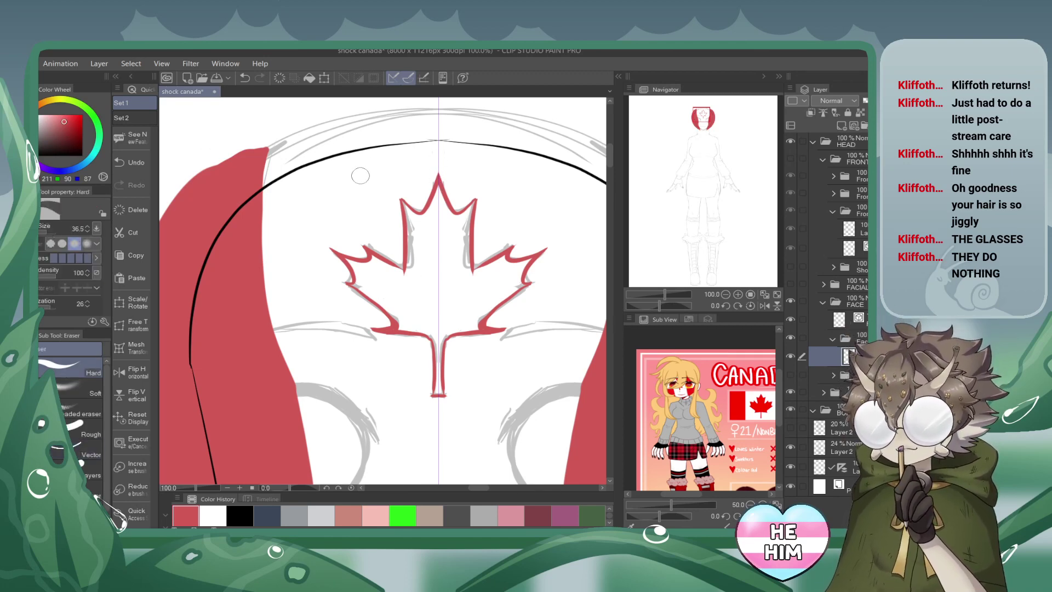
Hide the 24% sketch layer and fill the maple leaf on the forehead with red.
key("g")
left_click(790, 449)
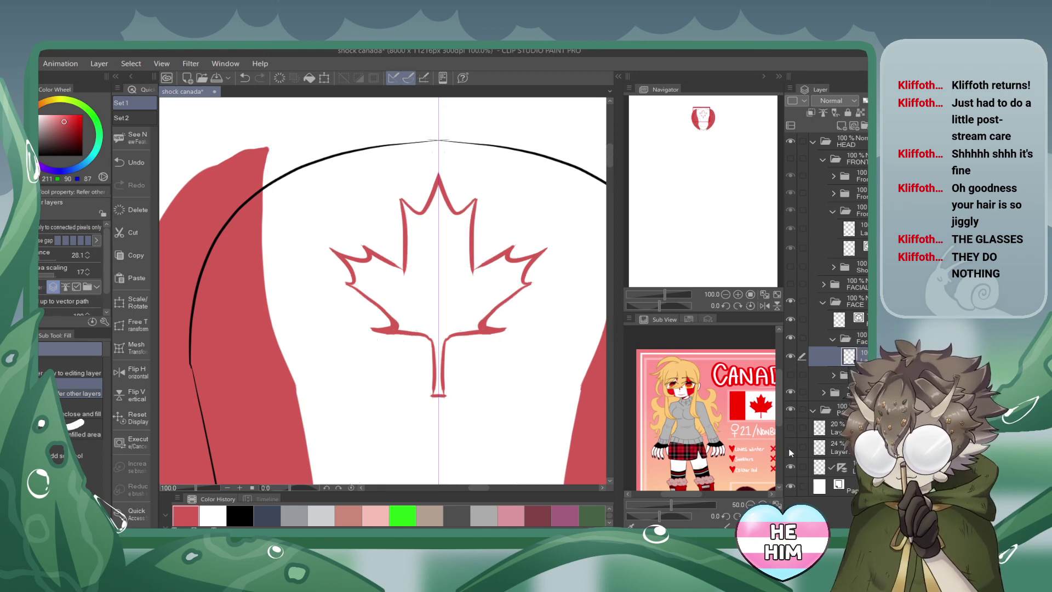
left_click(452, 277)
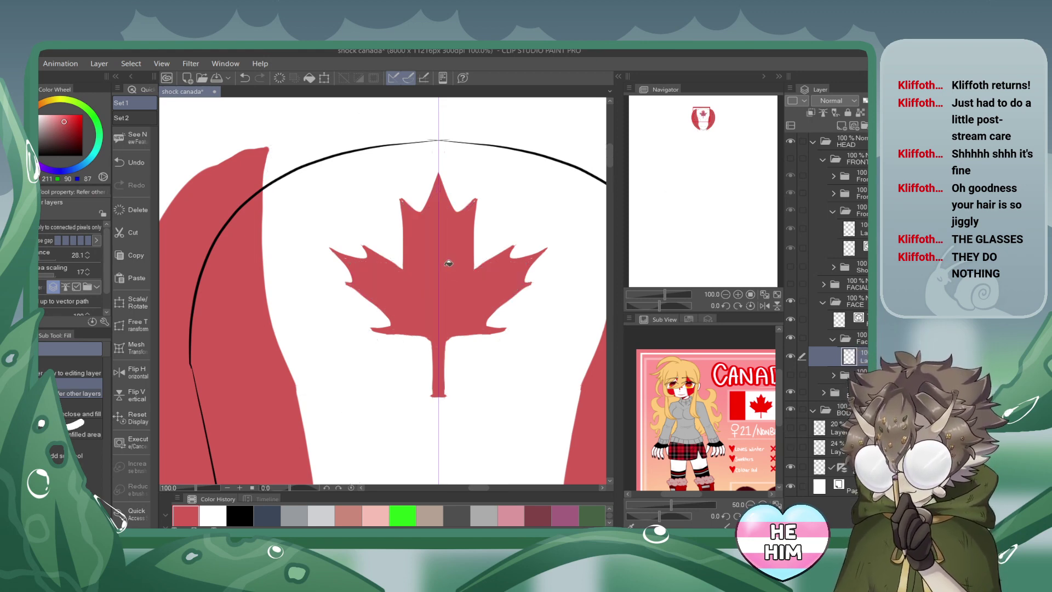
Trim the maple leaf's stem and outer side points symmetrically with the hard eraser.
key("e")
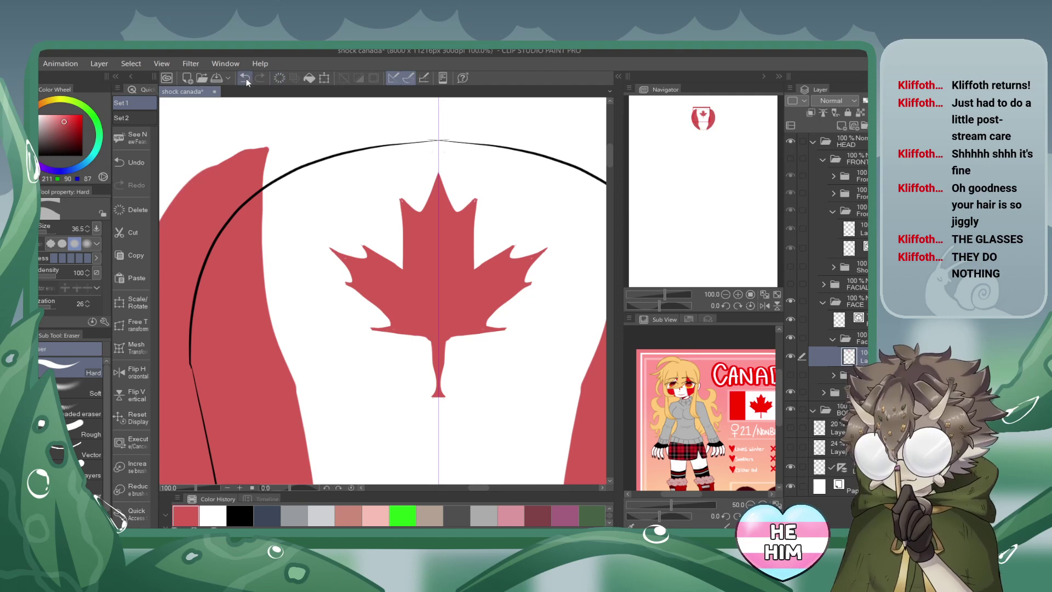
left_click_drag(420, 358, 430, 415)
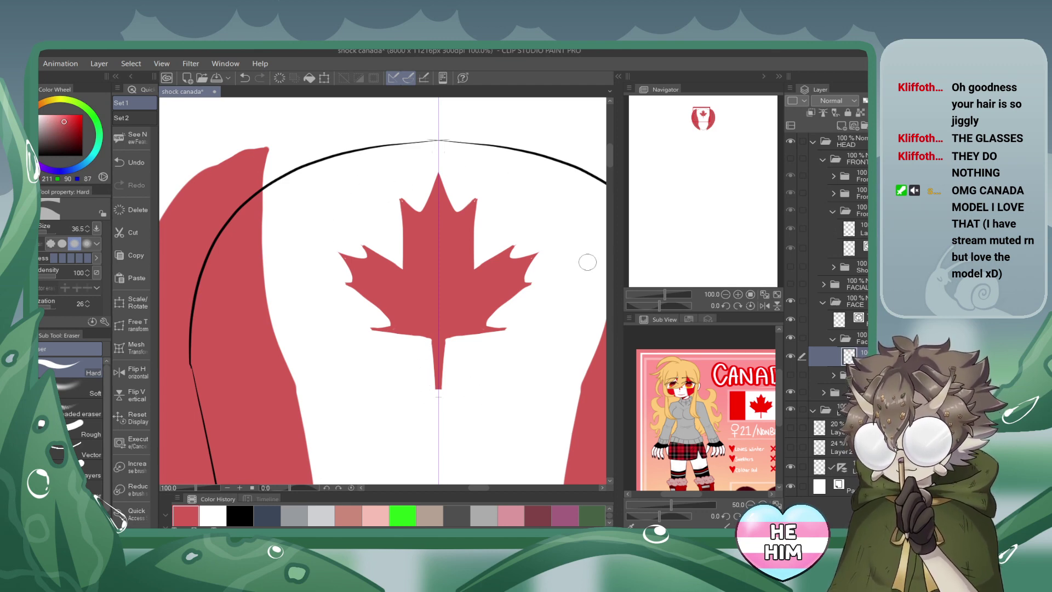
left_click(725, 294)
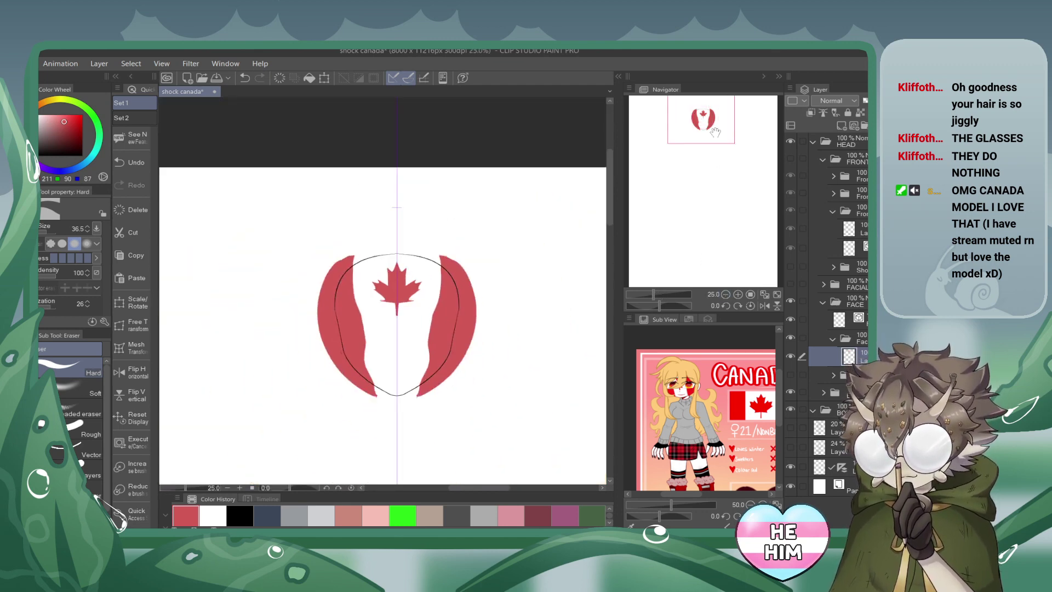
left_click_drag(715, 133, 717, 137)
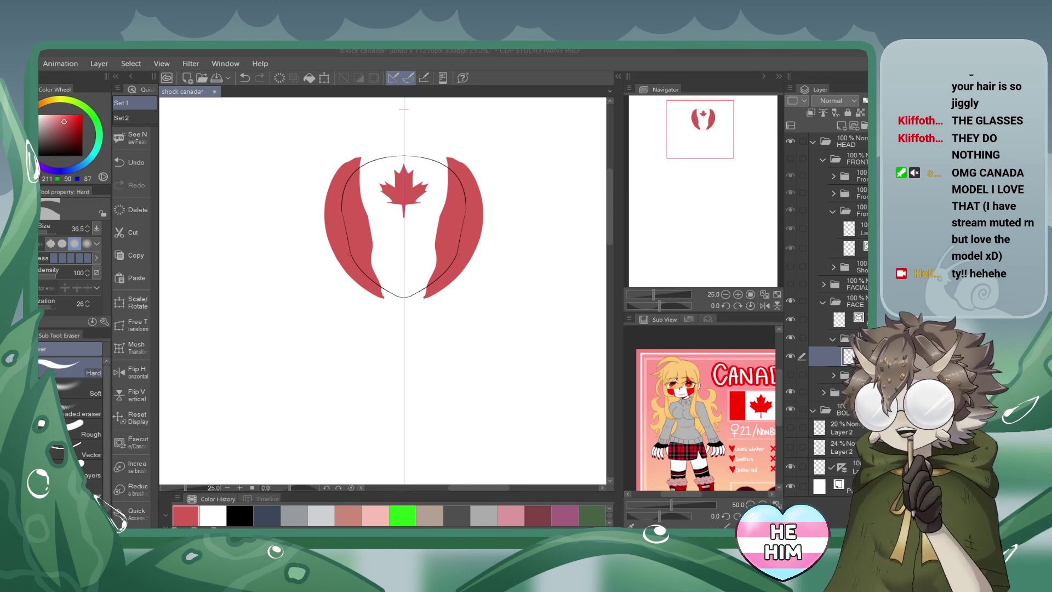
left_click_drag(703, 118, 701, 120)
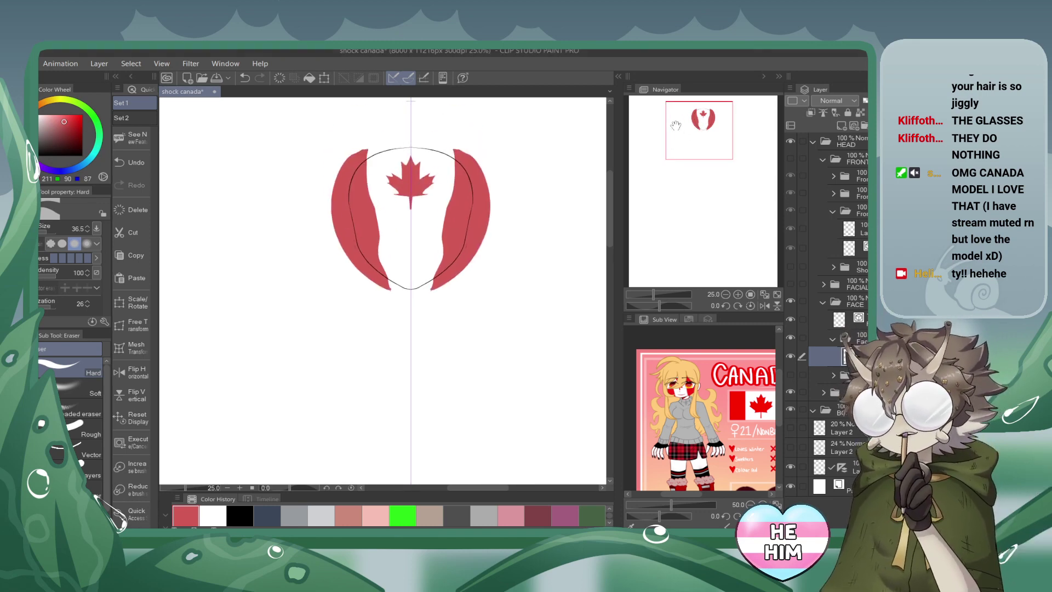
Clip the red markings folder to the layer below and show the face base folder so the markings stay inside the head.
key("p")
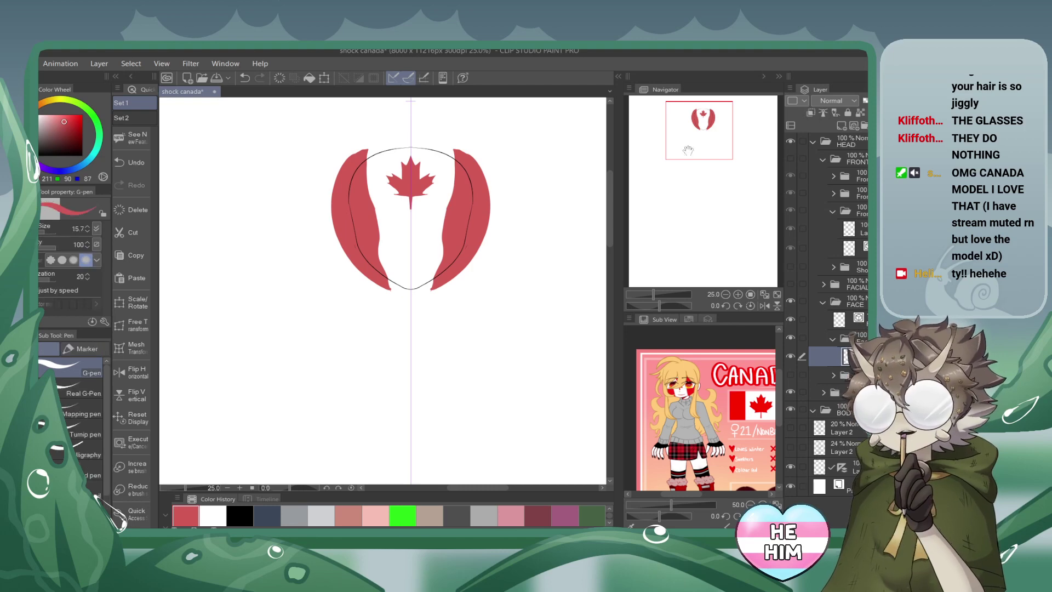
left_click_drag(702, 130, 701, 126)
left_click(737, 294)
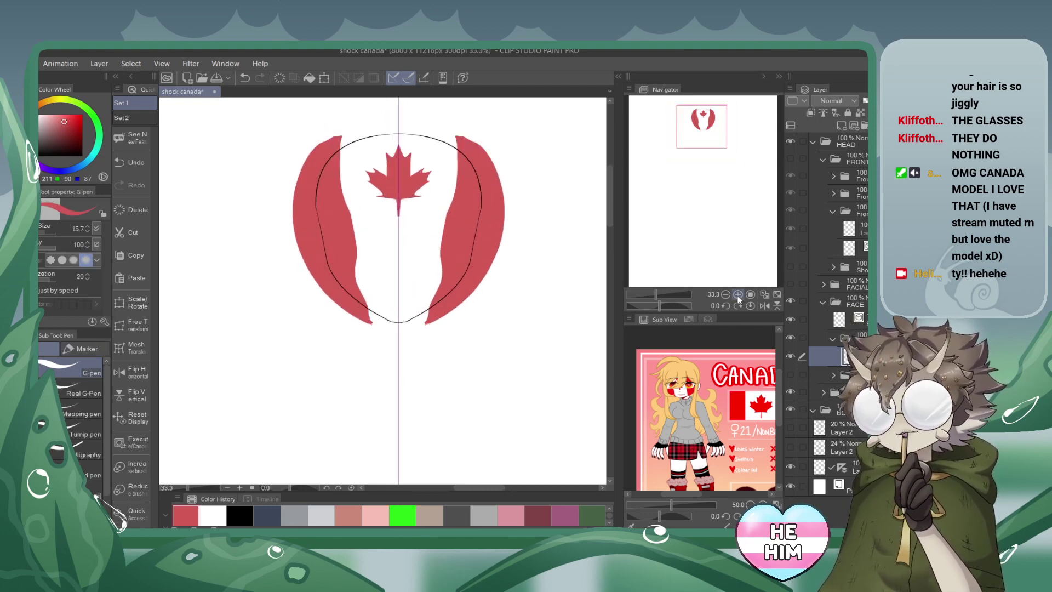
left_click(832, 339)
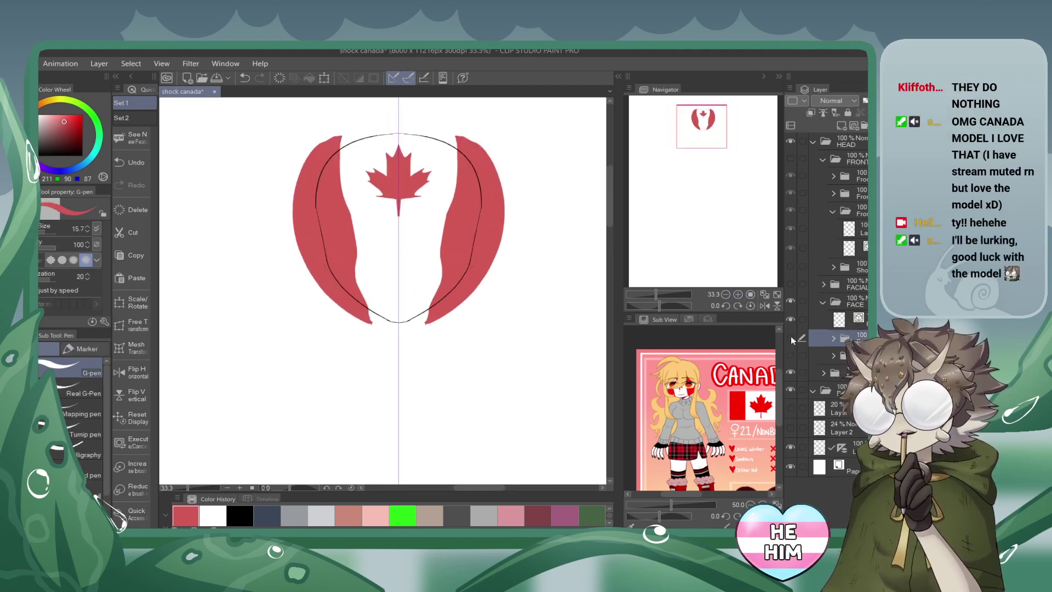
left_click(791, 337)
left_click(790, 337)
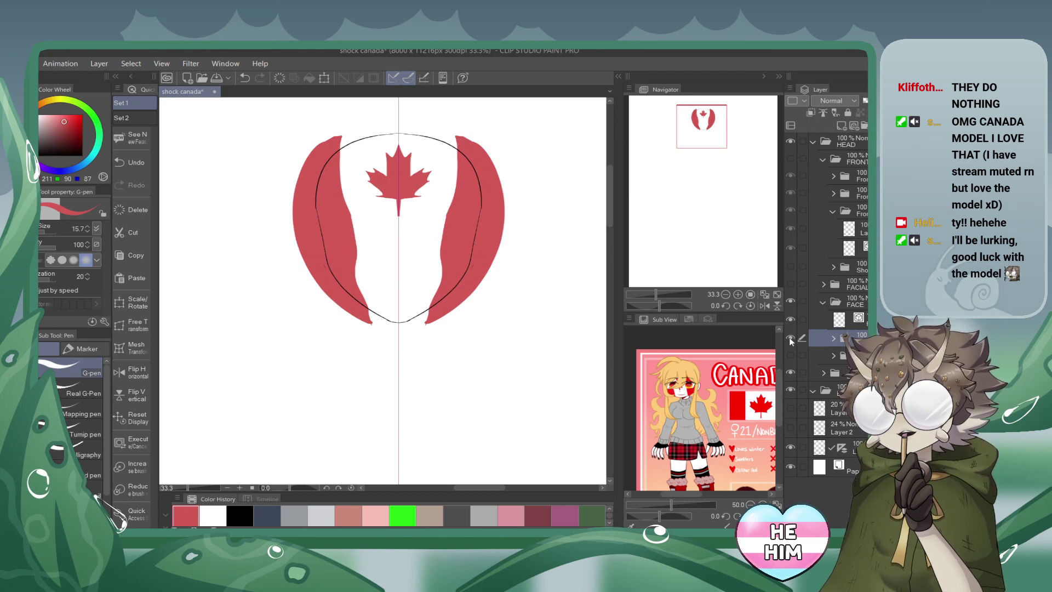
left_click(791, 337)
left_click(790, 337)
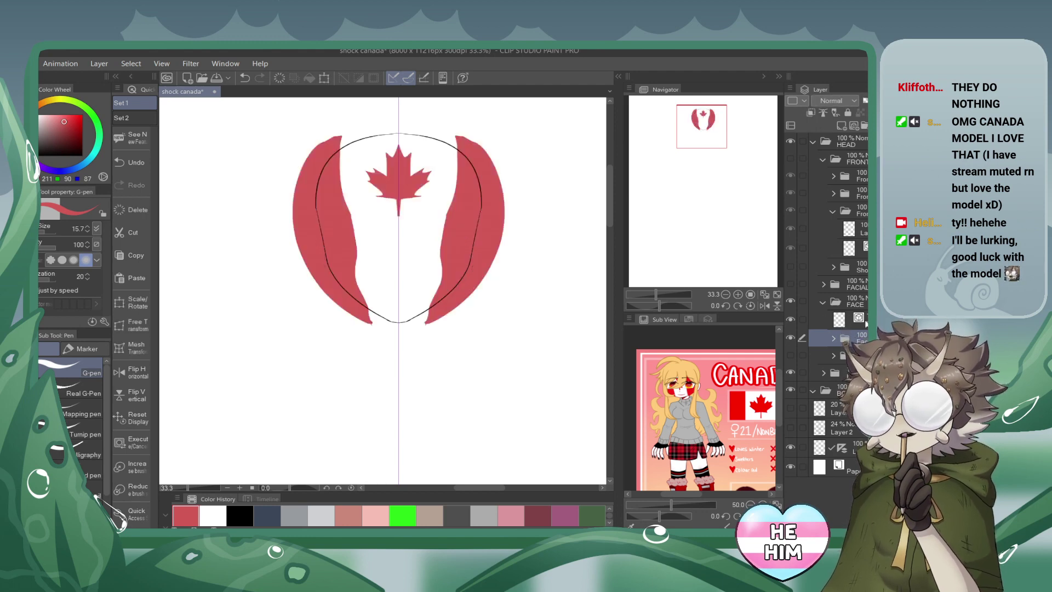
left_click(810, 112)
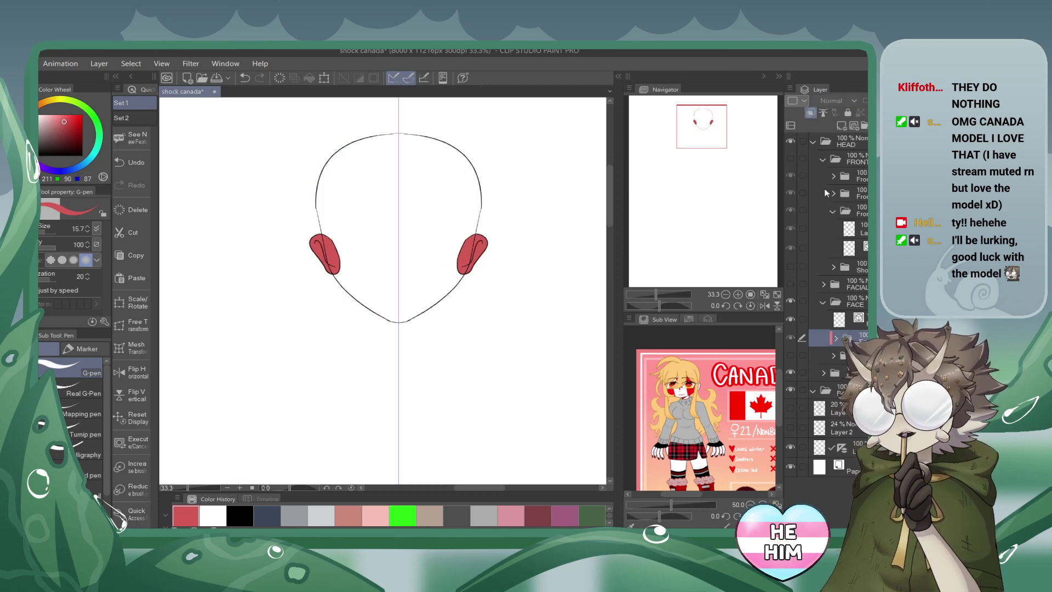
left_click(833, 355)
left_click(789, 357)
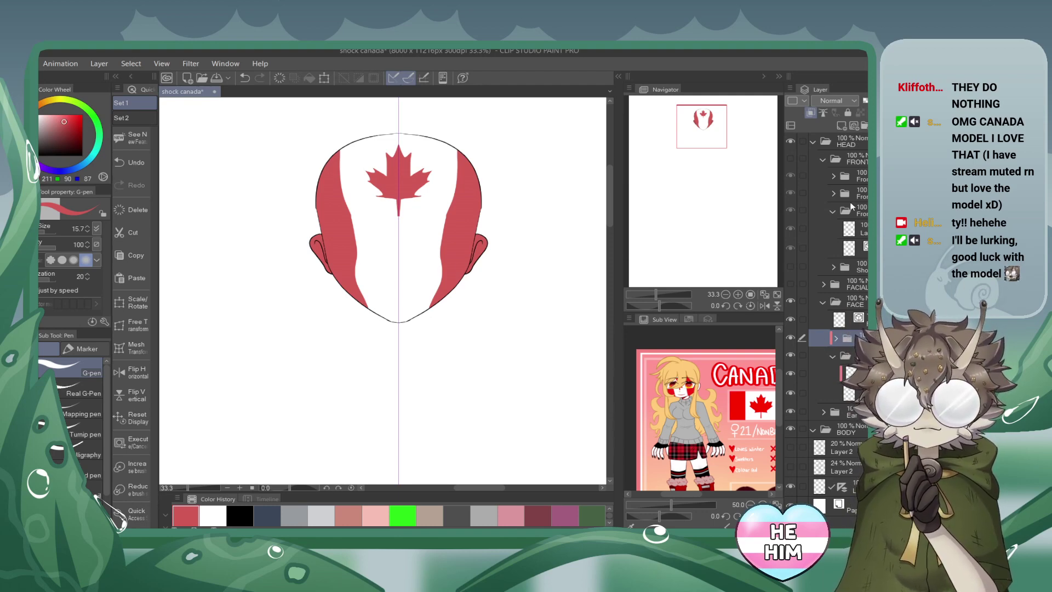
left_click_drag(701, 125, 701, 123)
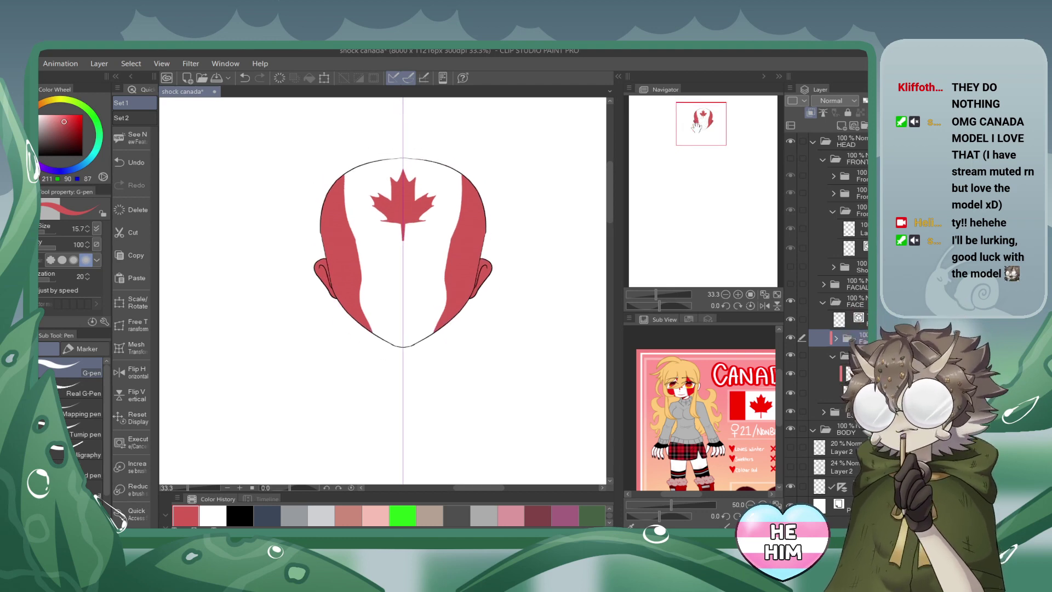
Show the facial features folder, hide the FACE and Ear folders, and hide the irises and lower lashes in the EYES folder.
left_click(823, 301)
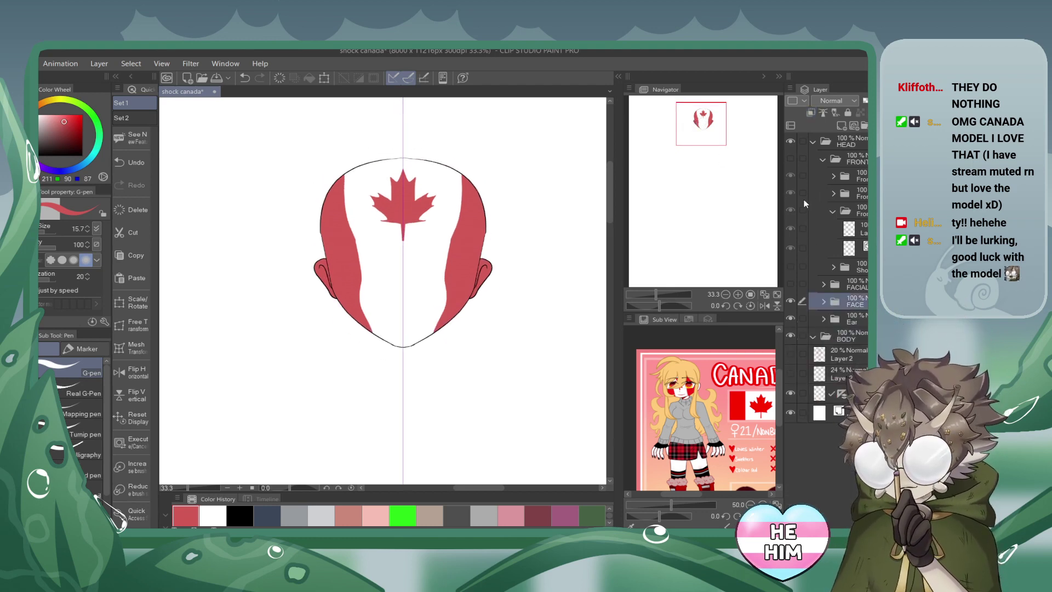
left_click(790, 283)
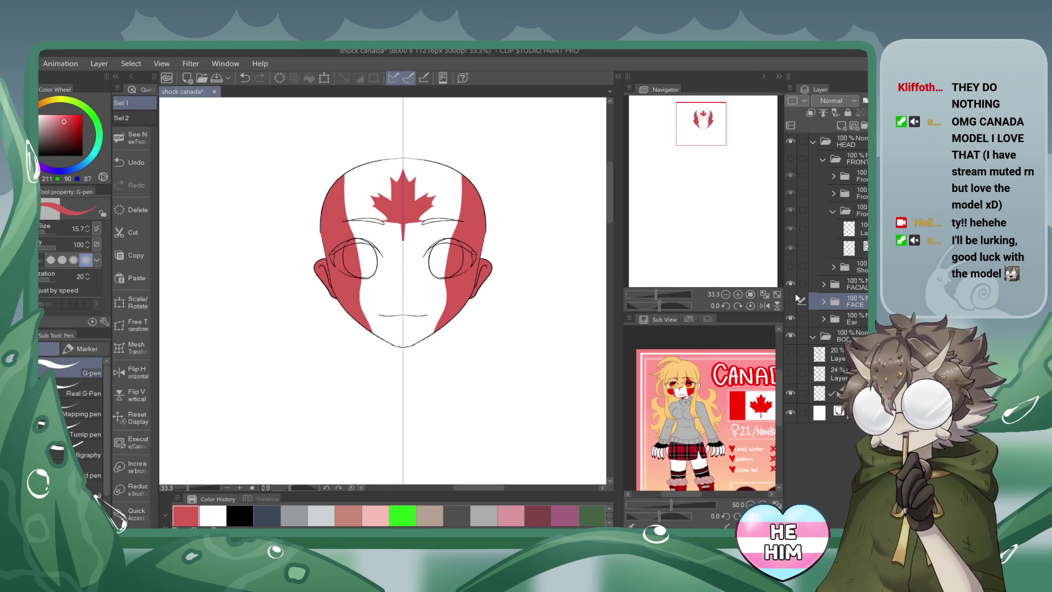
left_click(790, 300)
left_click(822, 286)
left_click(822, 284)
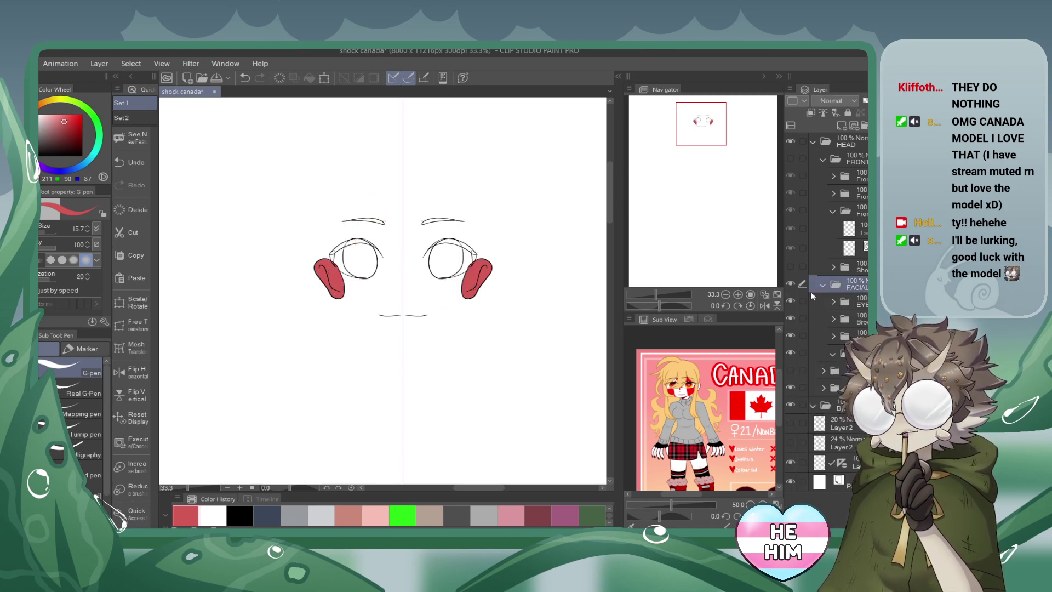
left_click(790, 318)
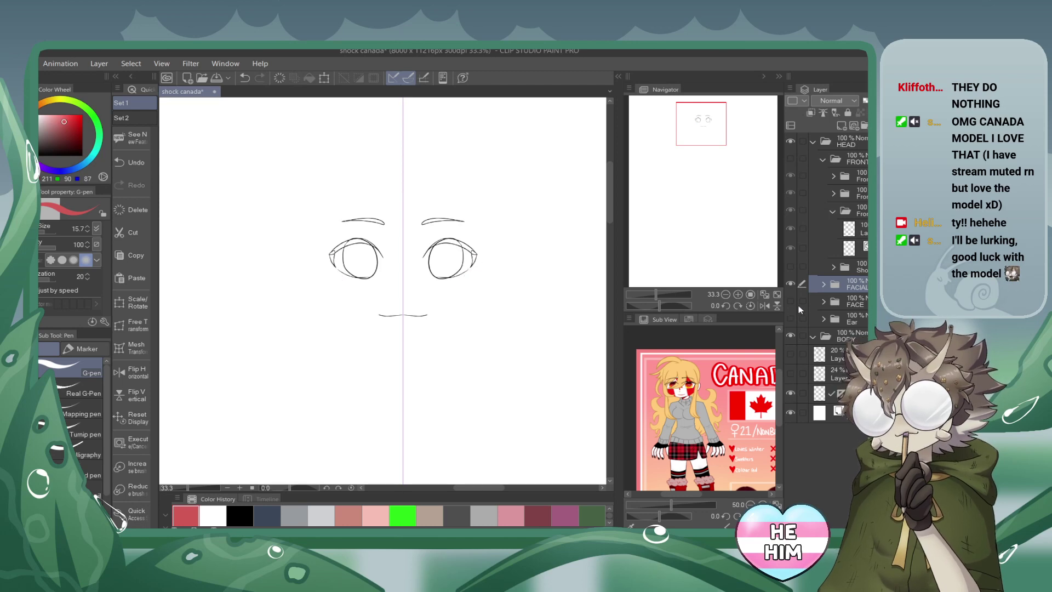
left_click(822, 285)
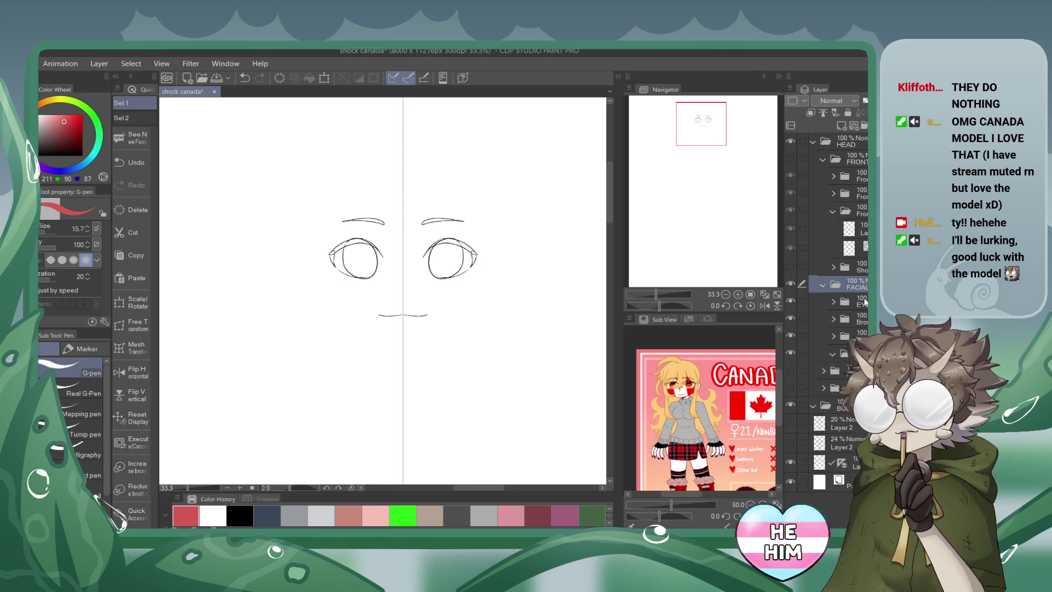
left_click(833, 301)
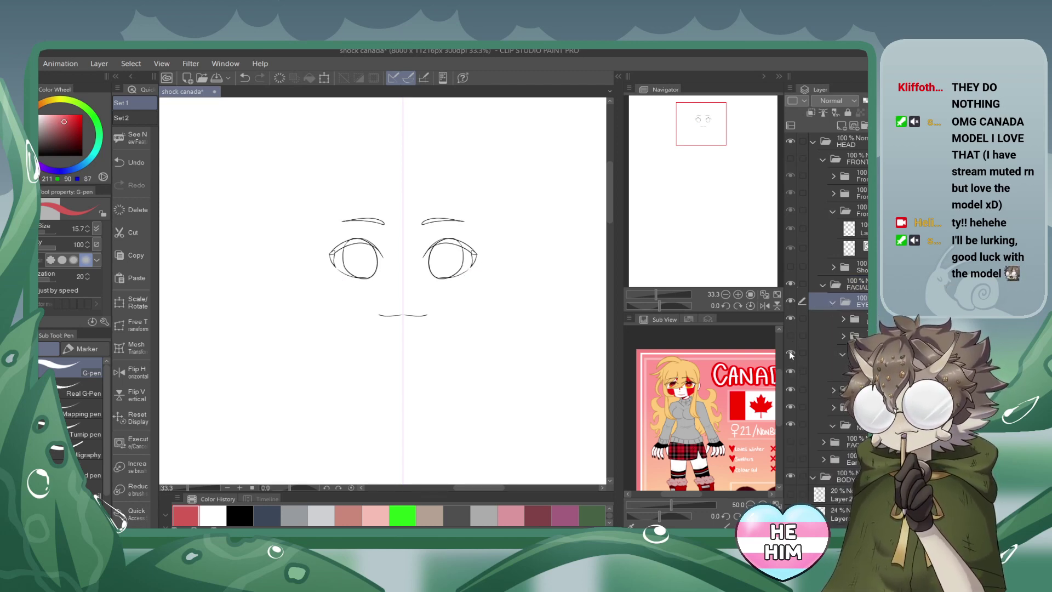
left_click(790, 353)
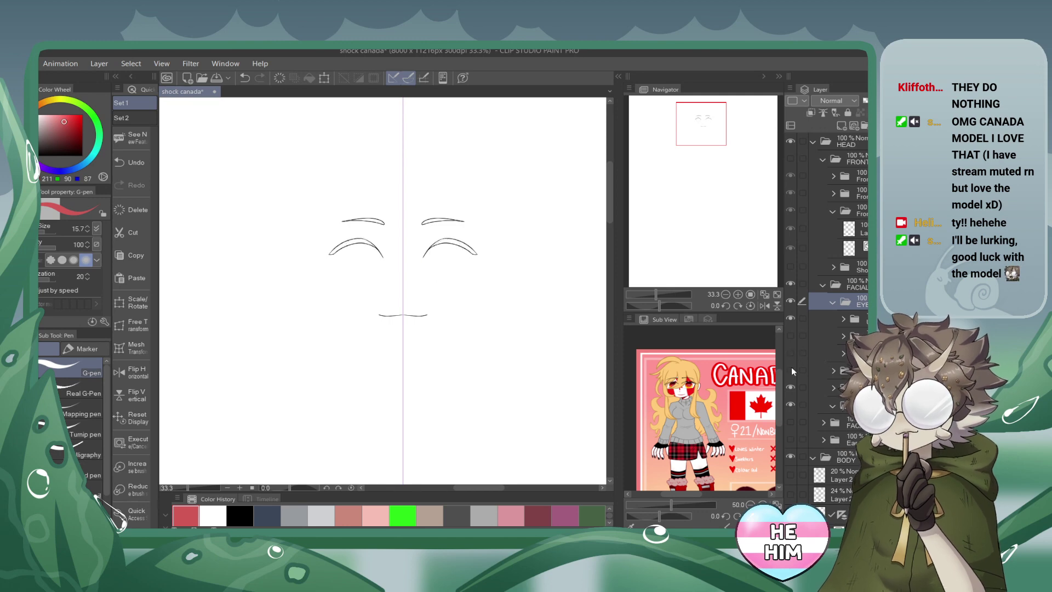
Add a new layer in the upper lash folder and fill both upper lashes with black, enlarging the reference's face for comparison.
left_click(737, 294)
left_click(737, 294)
left_click(762, 504)
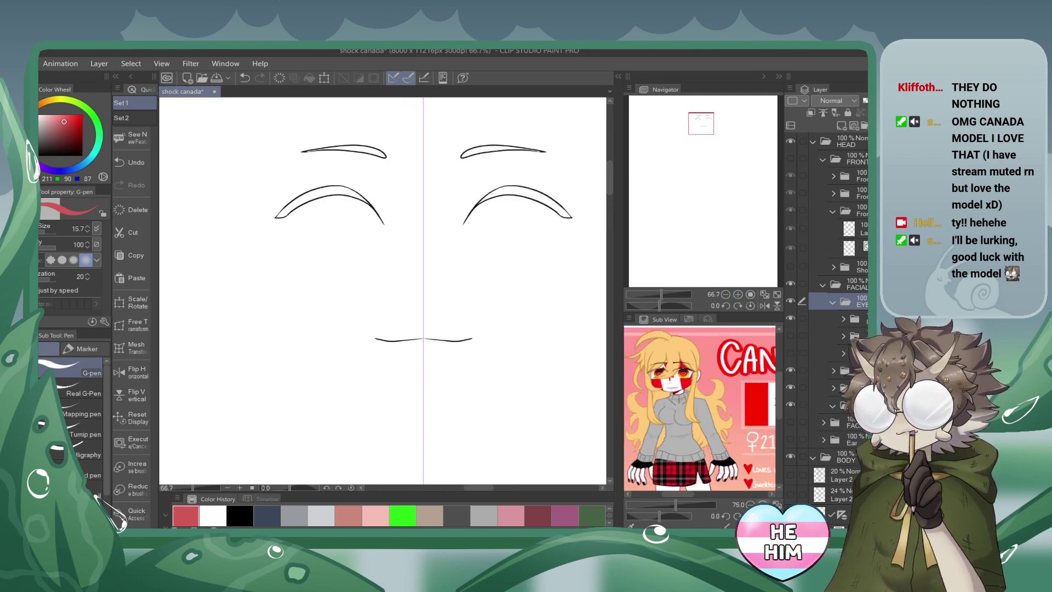
left_click(762, 504)
left_click_drag(704, 120, 706, 117)
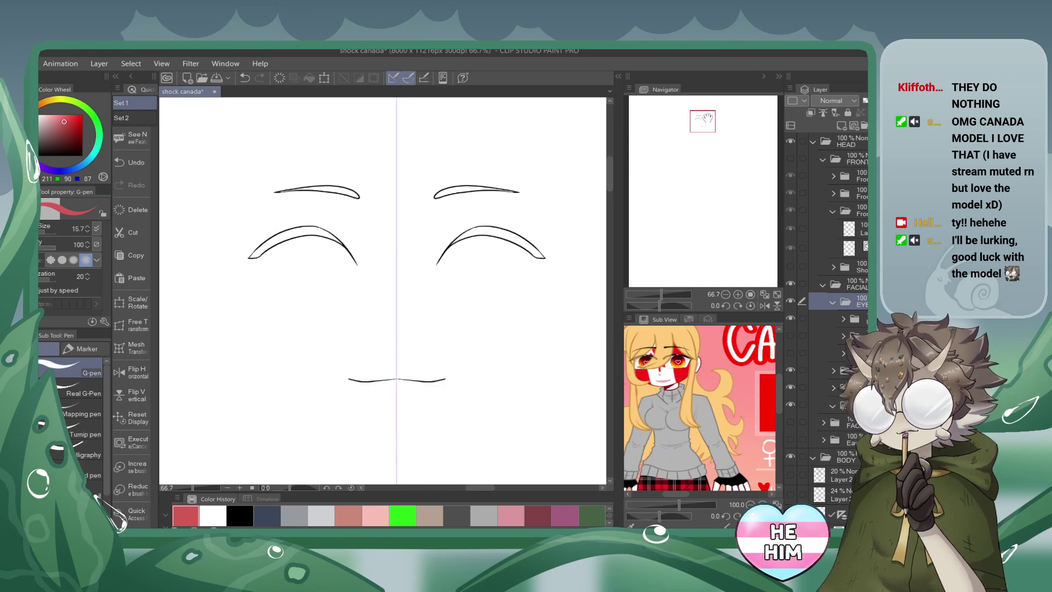
left_click(854, 318)
left_click(843, 319)
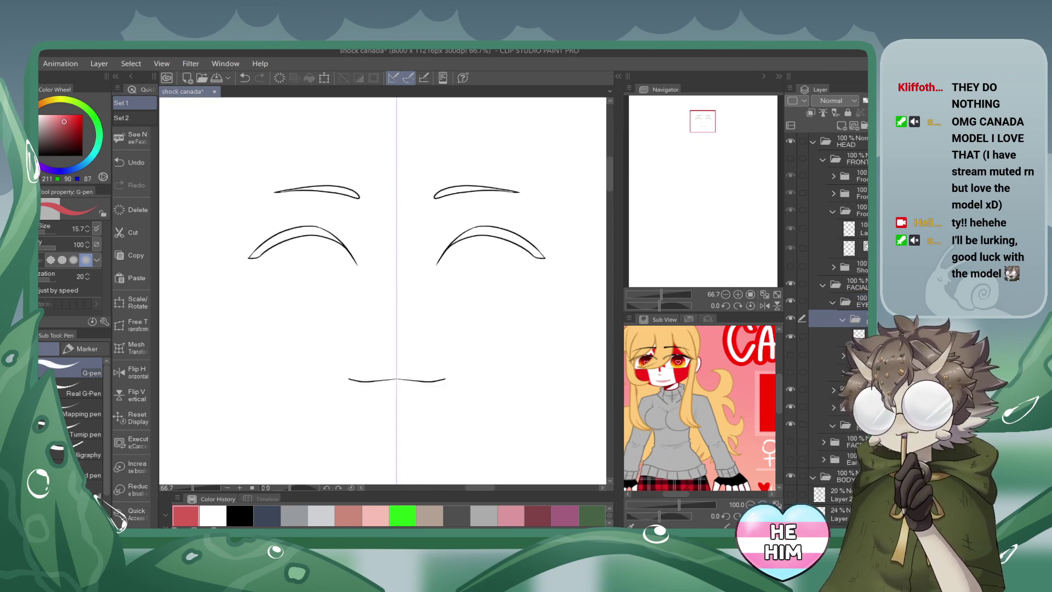
left_click(857, 336)
left_click(841, 126)
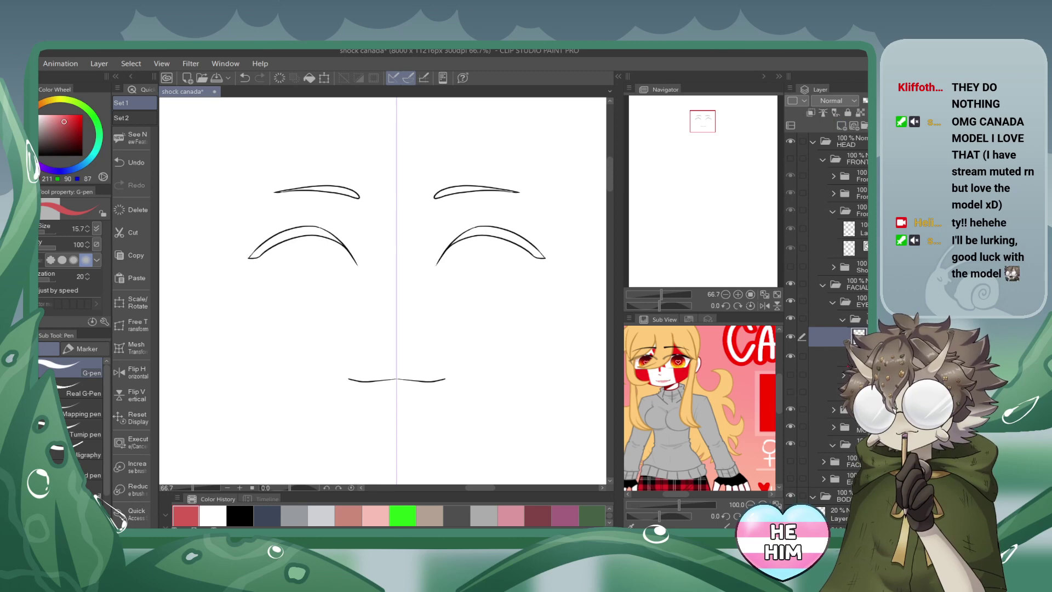
left_click(828, 356)
left_click(39, 155)
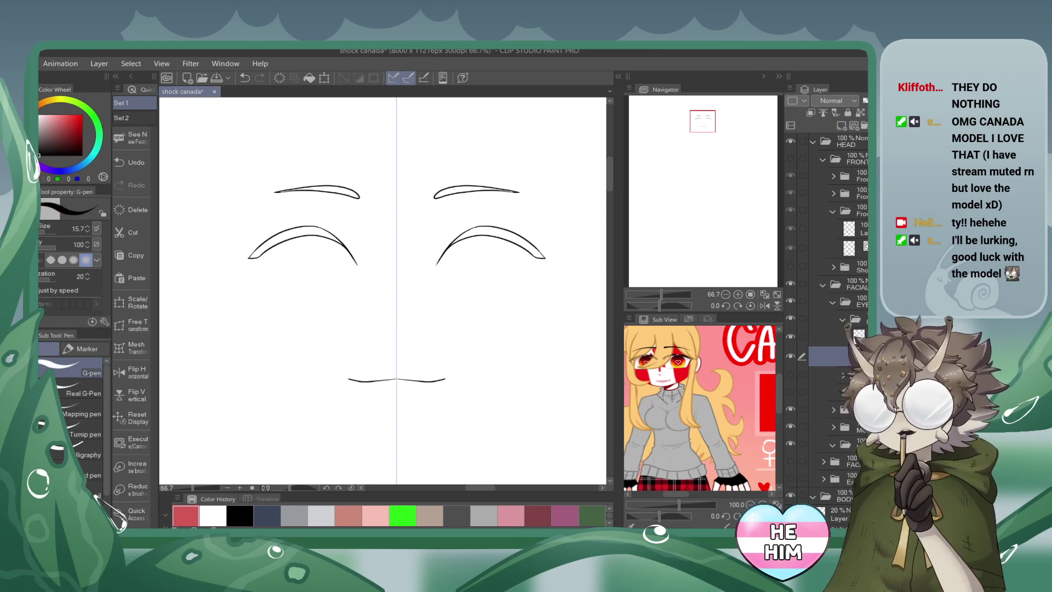
key("g")
left_click(307, 231)
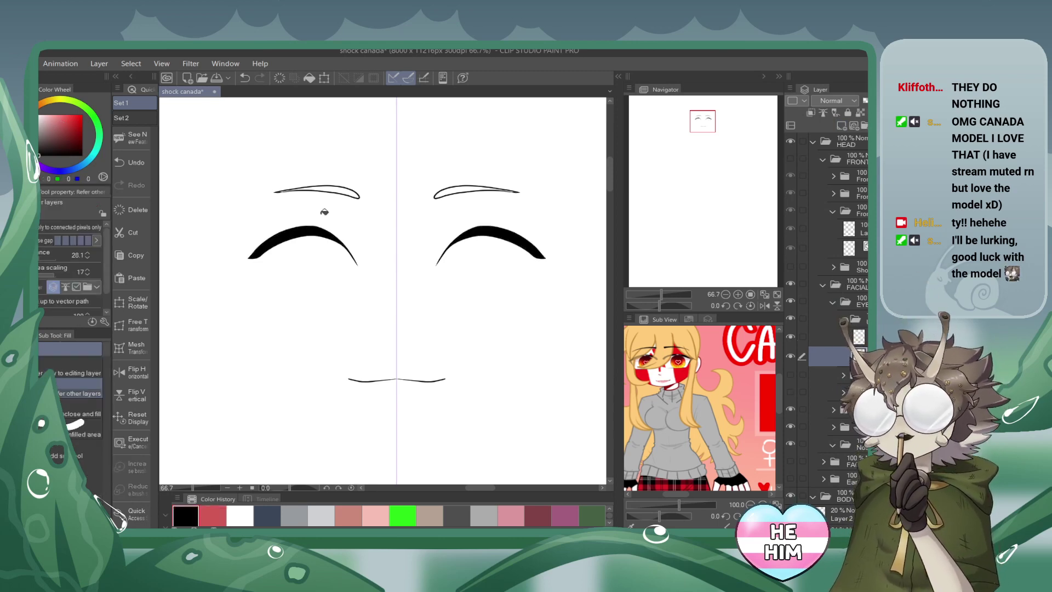
Isolate the lower lash folder, add a new layer in it and fill both outer lash shapes with black.
left_click(841, 318)
left_click(790, 335)
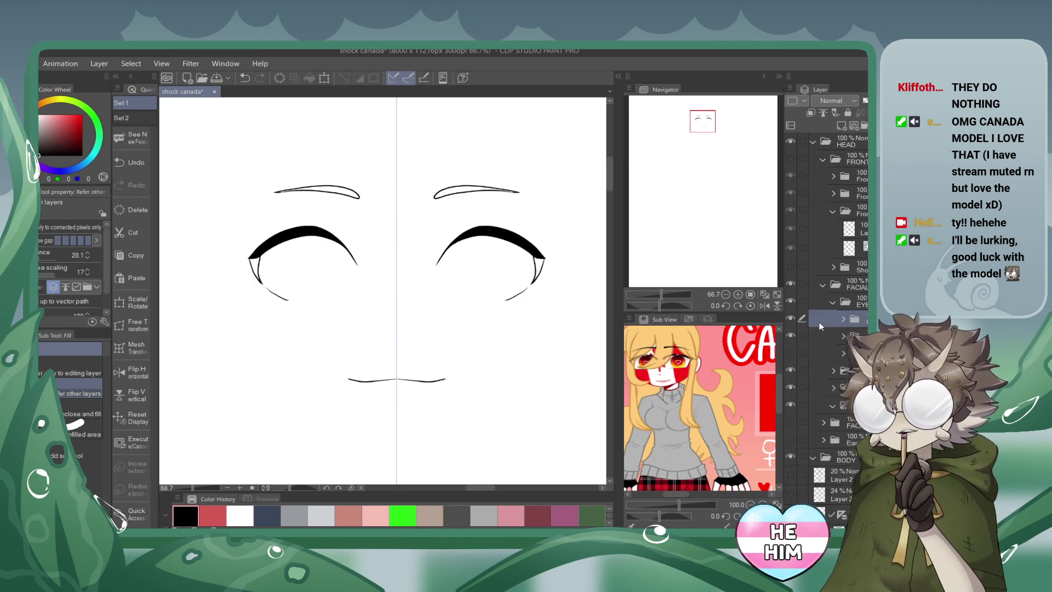
left_click(789, 318)
left_click(843, 336)
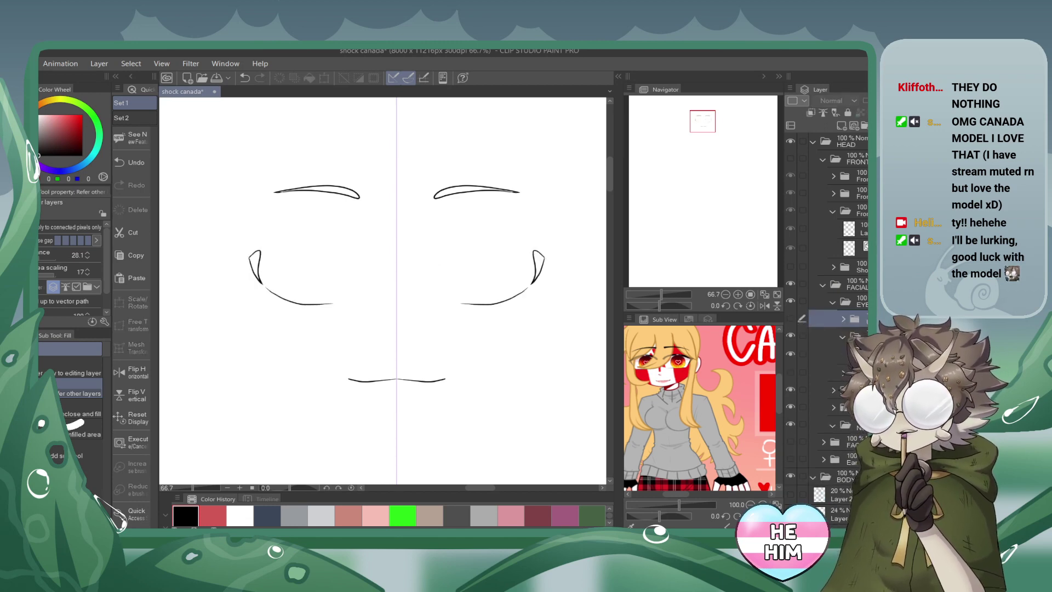
left_click(829, 353)
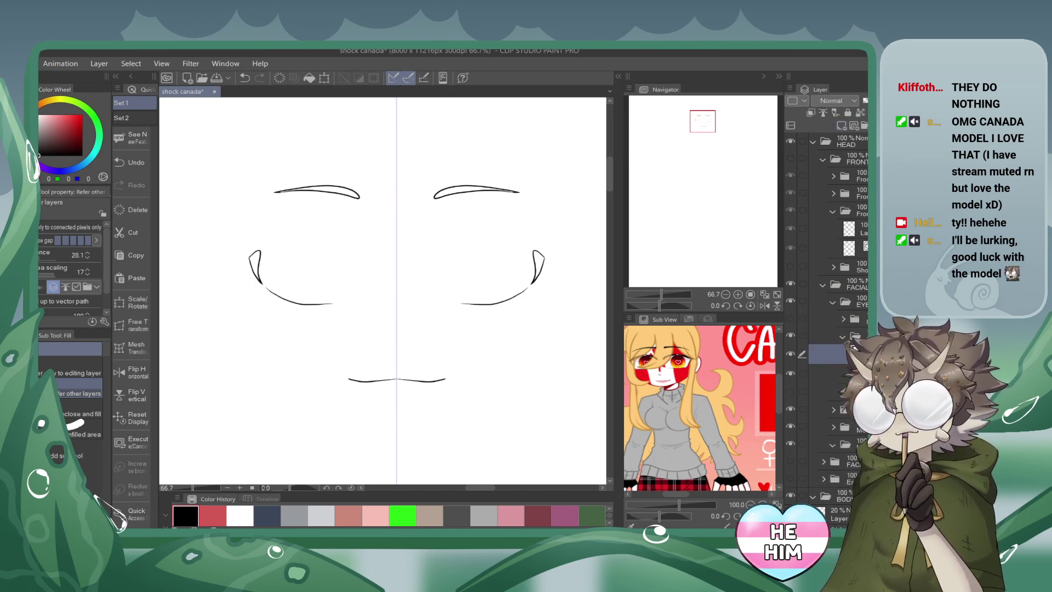
left_click(826, 373)
left_click(538, 258)
left_click(255, 263)
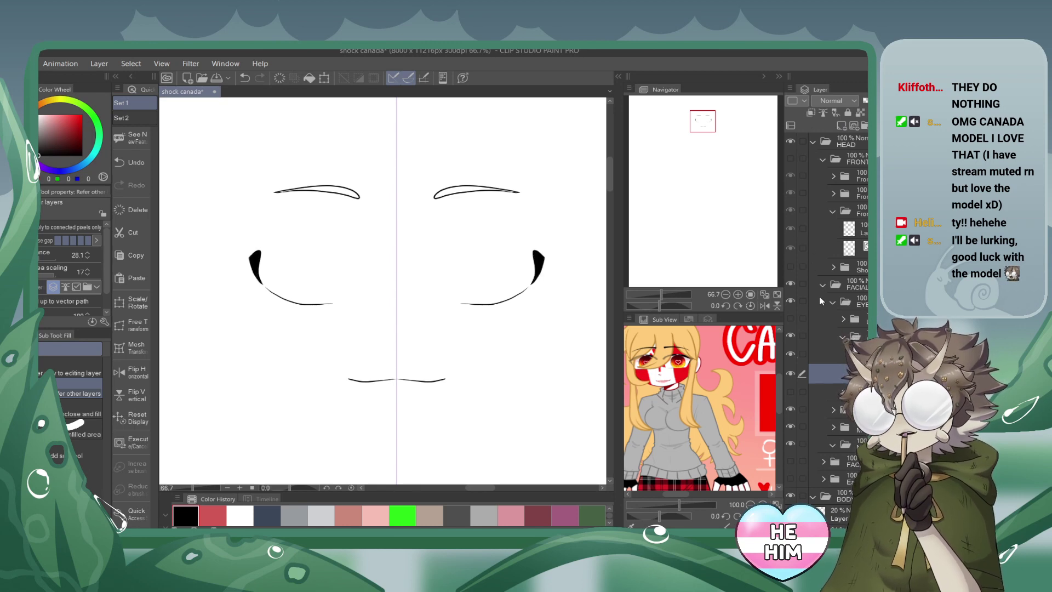
Show the irises and hide the lower lash folder in the EYES folder.
left_click(843, 336)
left_click(826, 341)
left_click(790, 353)
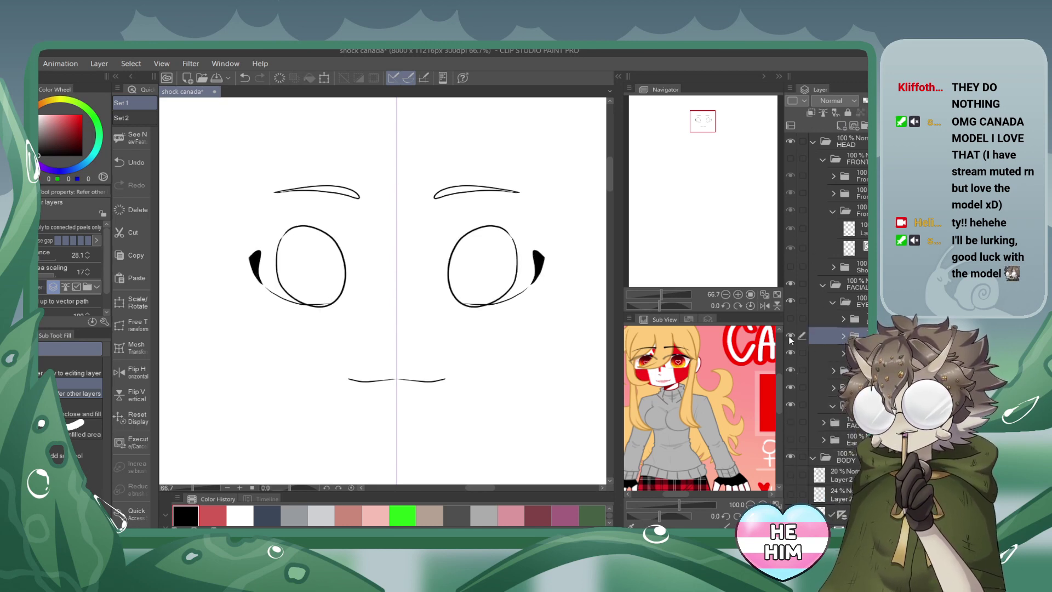
left_click(790, 335)
Fill both irises with orange-brown (RGB 194, 91, 48) on a new layer in the iris folder and show the lash folders again.
left_click(841, 354)
left_click(826, 371)
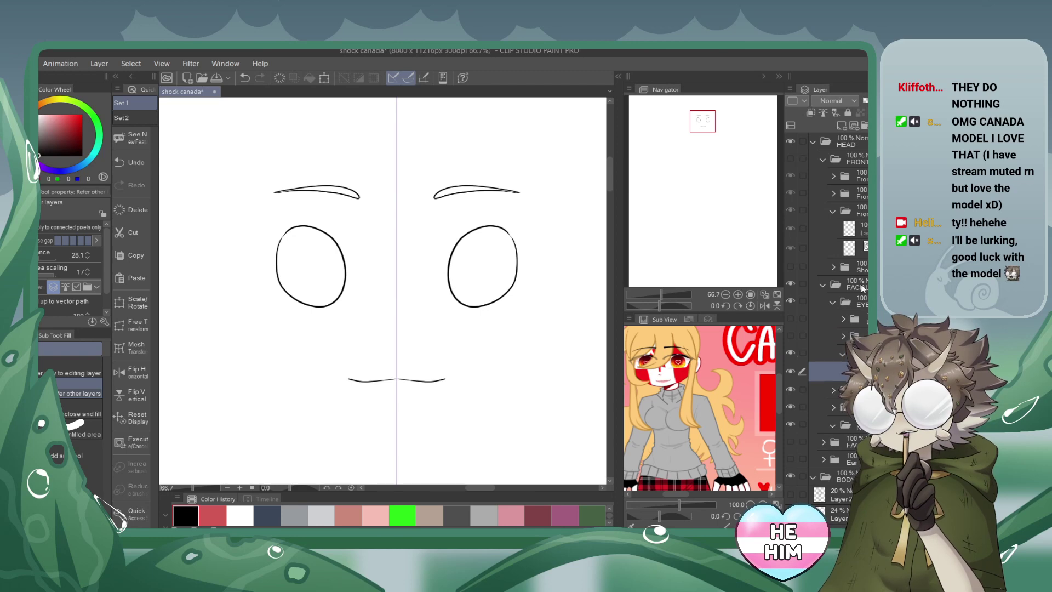
left_click(841, 125)
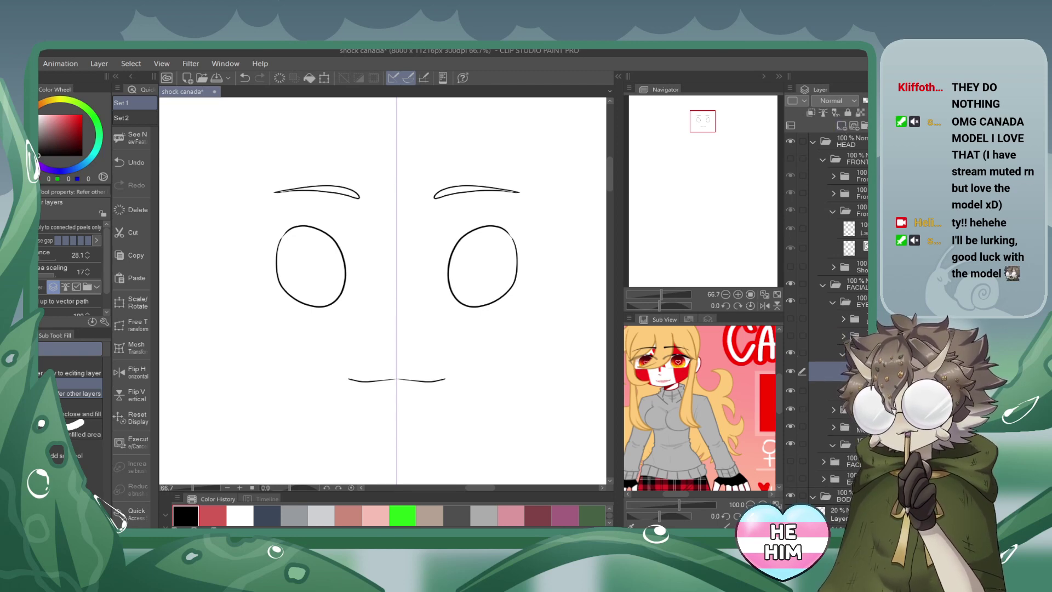
left_click(40, 107)
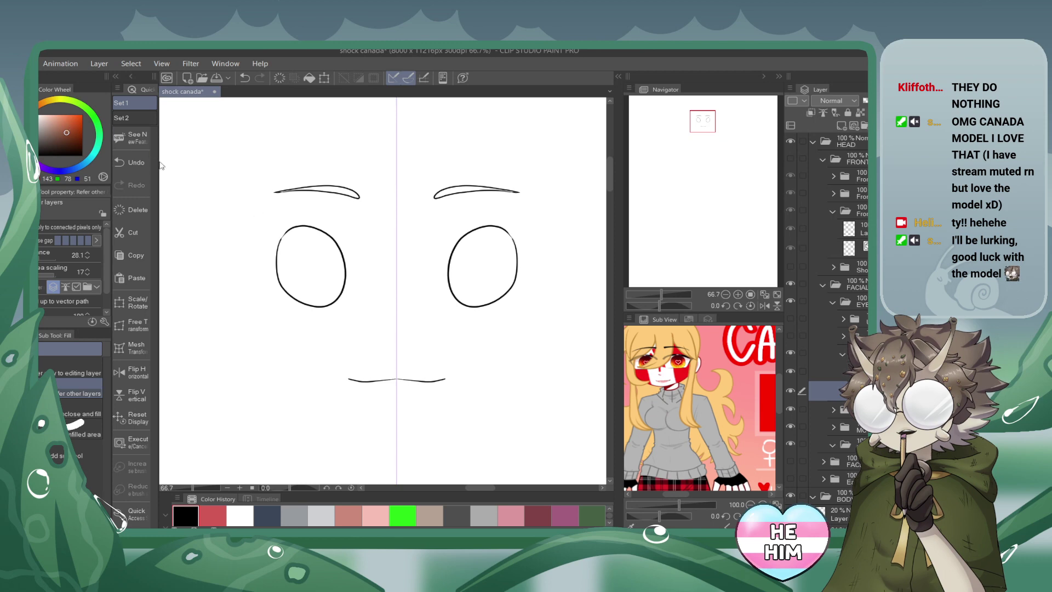
left_click(300, 252)
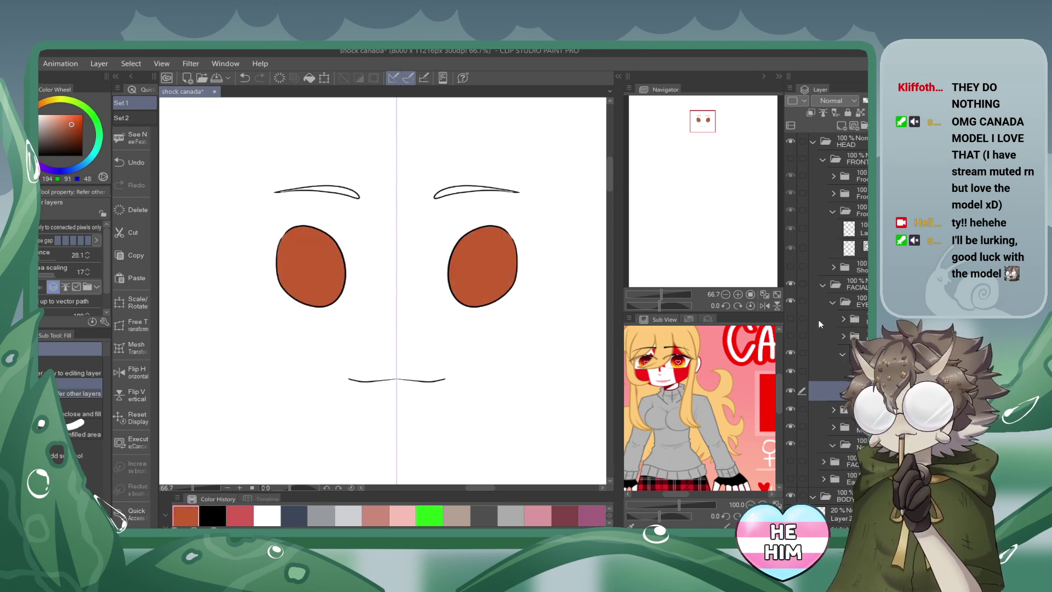
left_click(841, 354)
left_click_drag(790, 320, 790, 335)
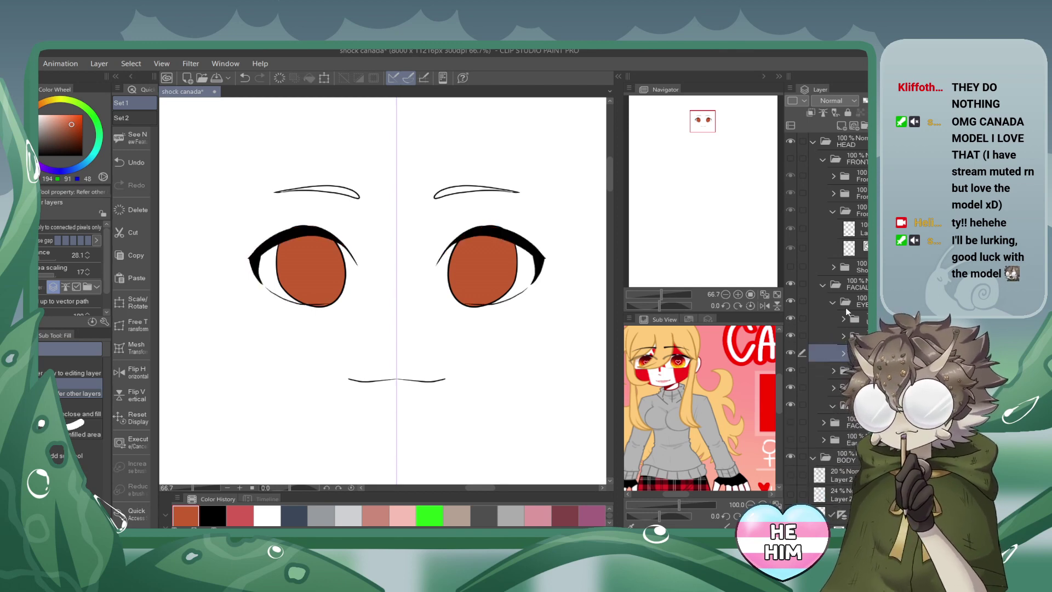
Create a folder directly beneath the iris folder, inside the EYES folder, and add a new layer in it.
left_click(863, 126)
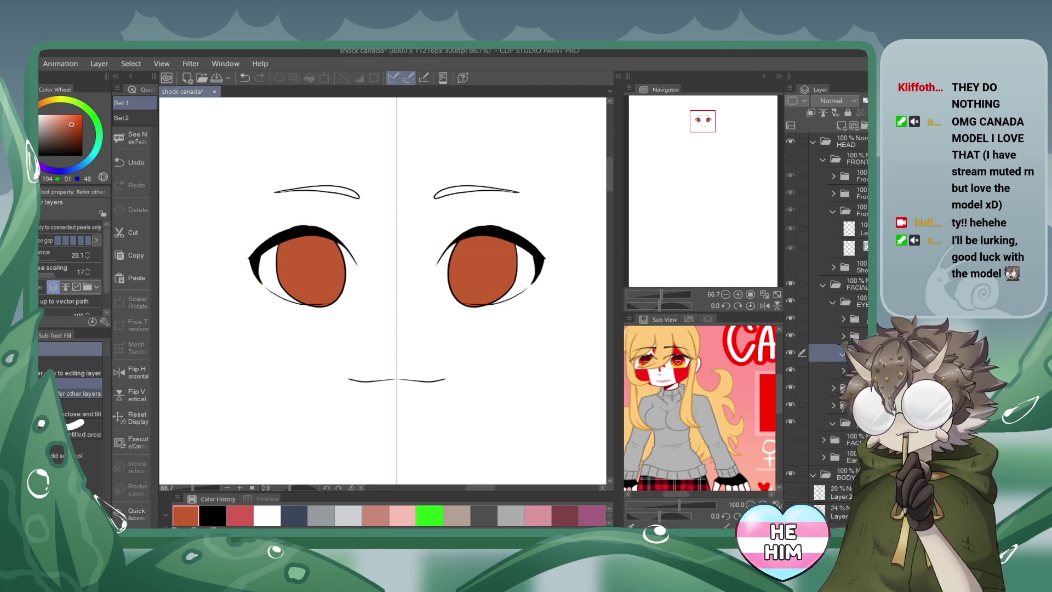
left_click_drag(838, 353, 838, 378)
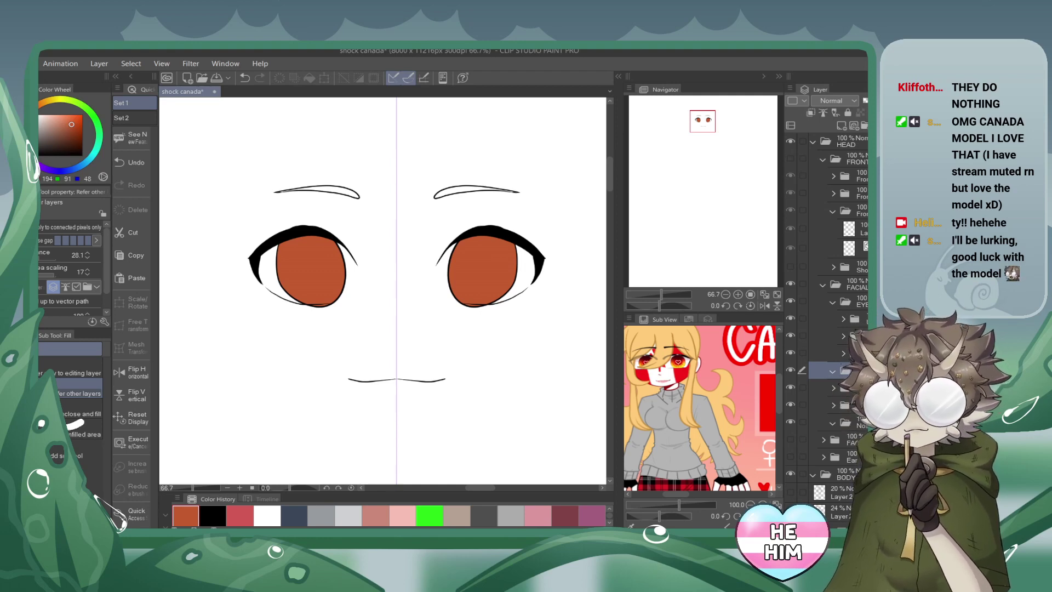
left_click_drag(838, 370, 838, 301)
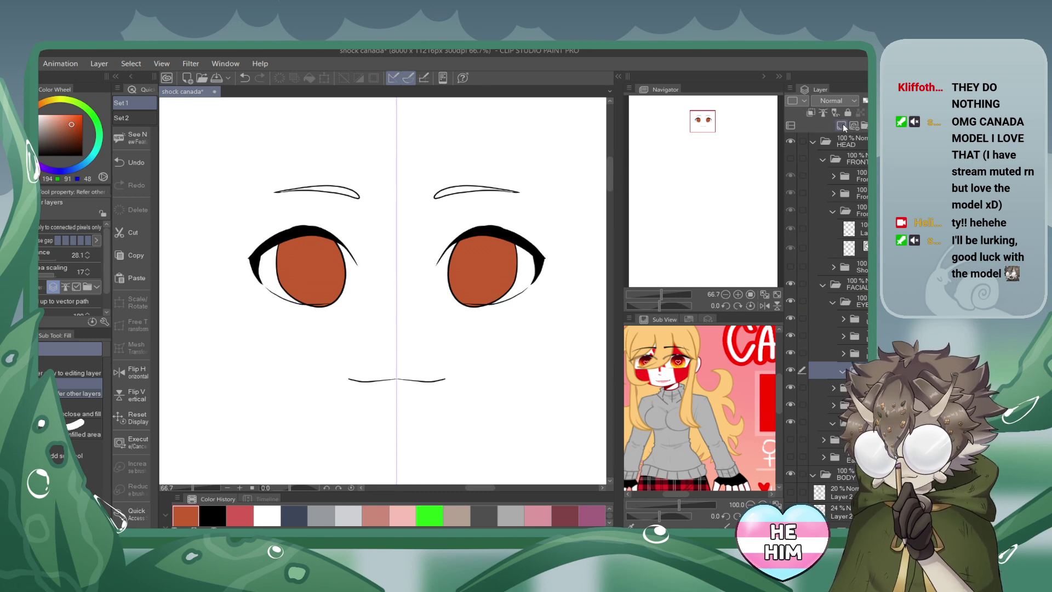
left_click(842, 125)
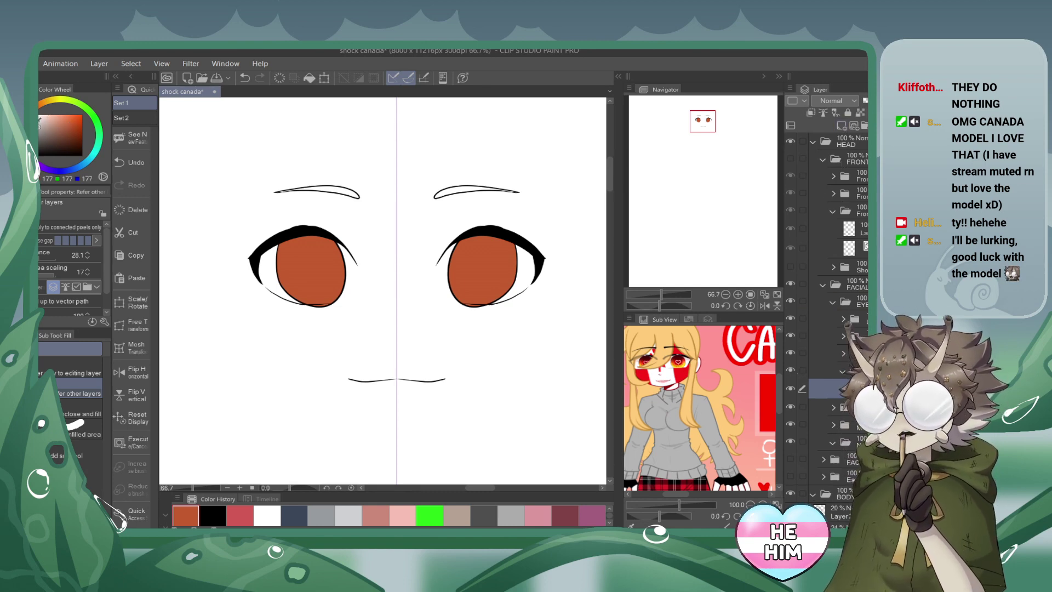
Clip the iris folder to the new folder below and set the G-pen to gray (RGB 180, 180, 180).
key("p")
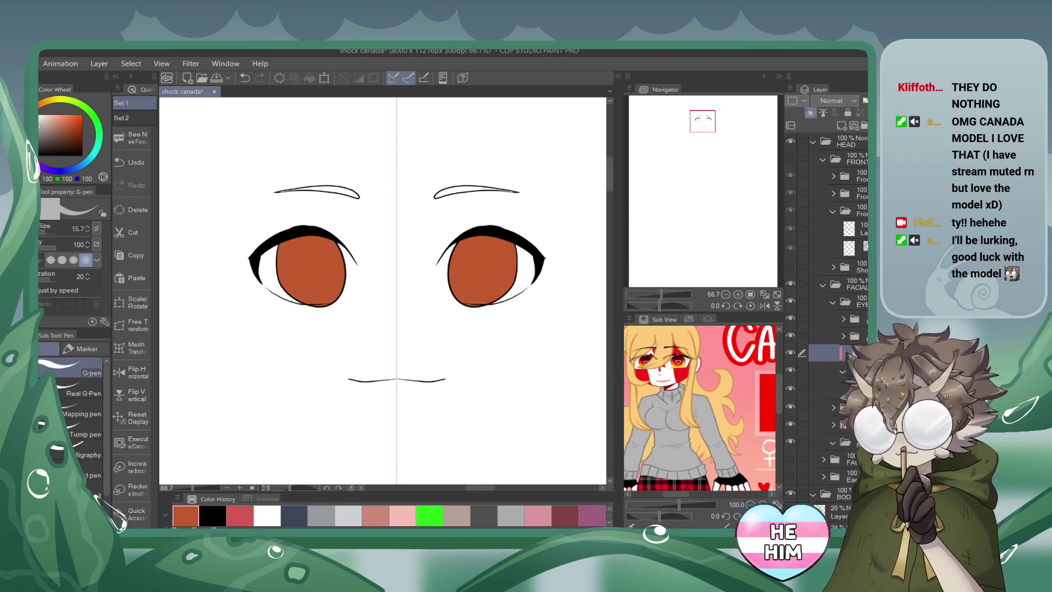
left_click(789, 336)
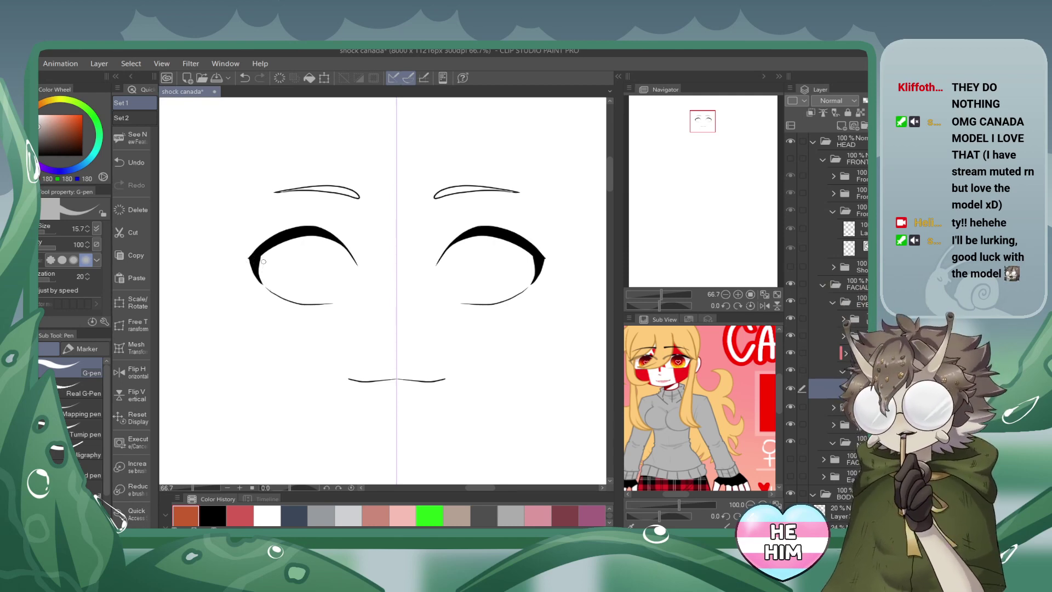
Close the inner and outer edges of both eyes with grey G-pen strokes and fill the eye whites with the same grey.
left_click_drag(266, 283, 270, 289)
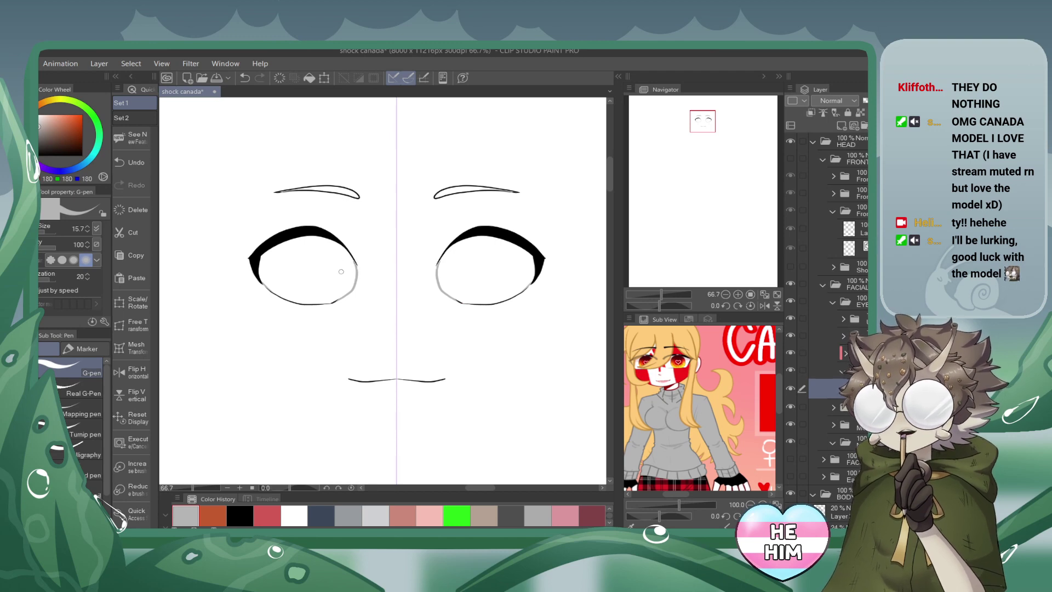
key("g")
left_click(299, 242)
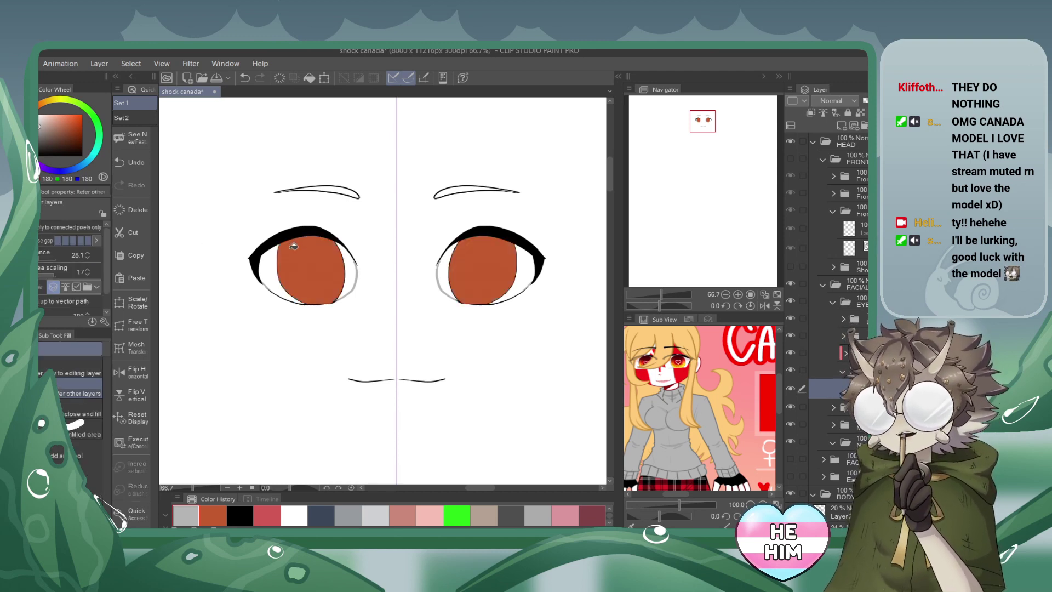
left_click(276, 268)
left_click(352, 273)
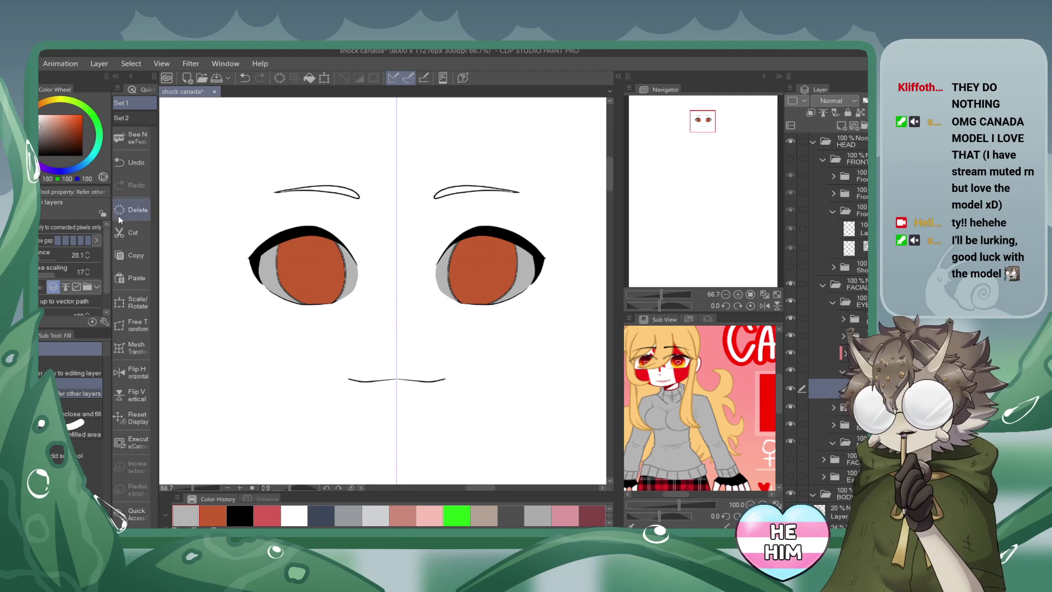
key("p")
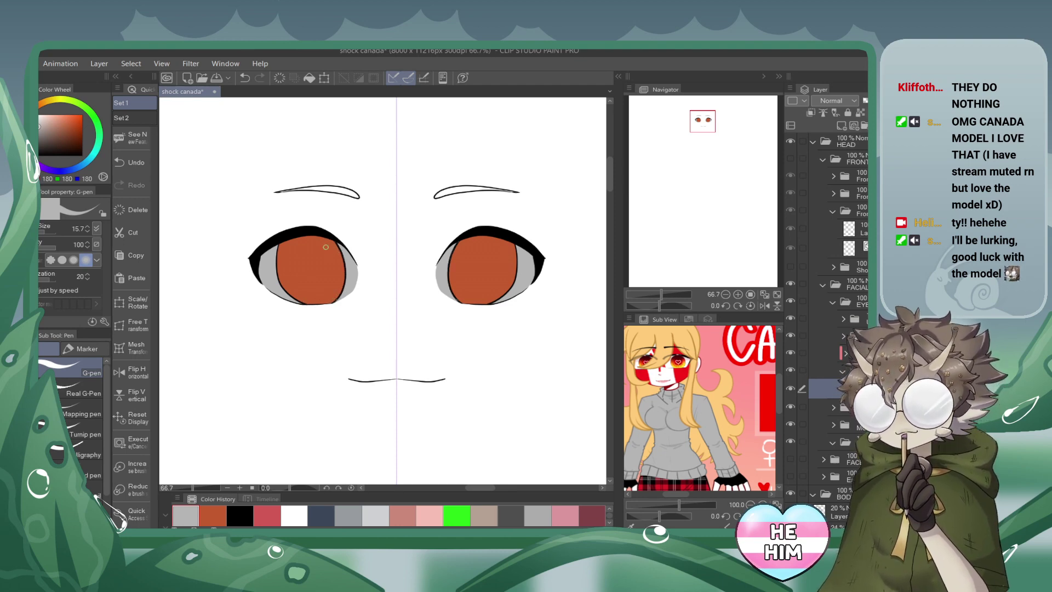
Lock the transparent pixels of the eye-white layer and paint both eye whites pure white with a 697.4 G-pen.
left_click(860, 113)
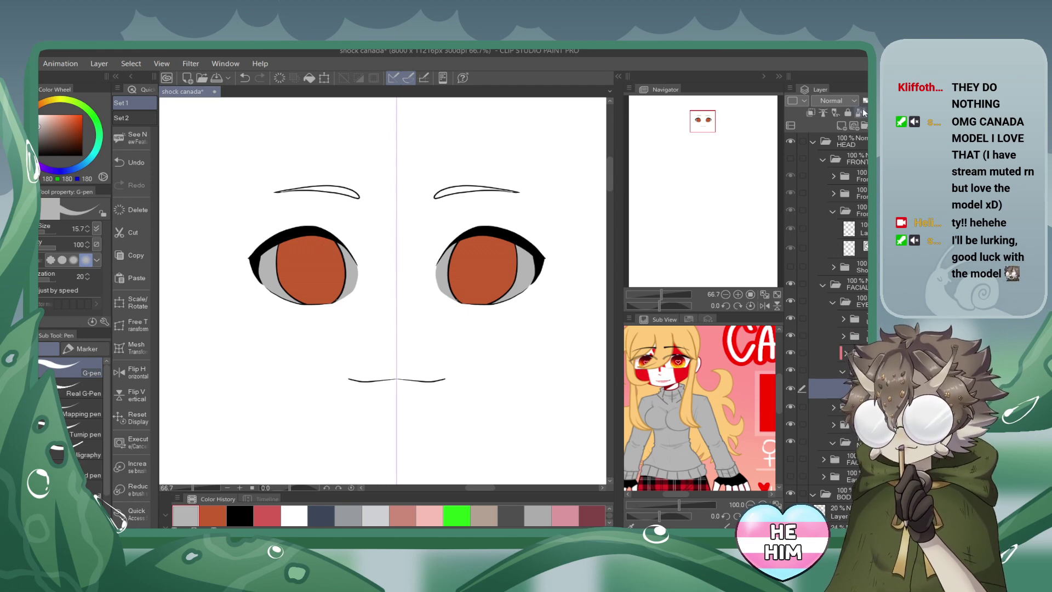
left_click(39, 115)
left_click_drag(43, 234, 53, 233)
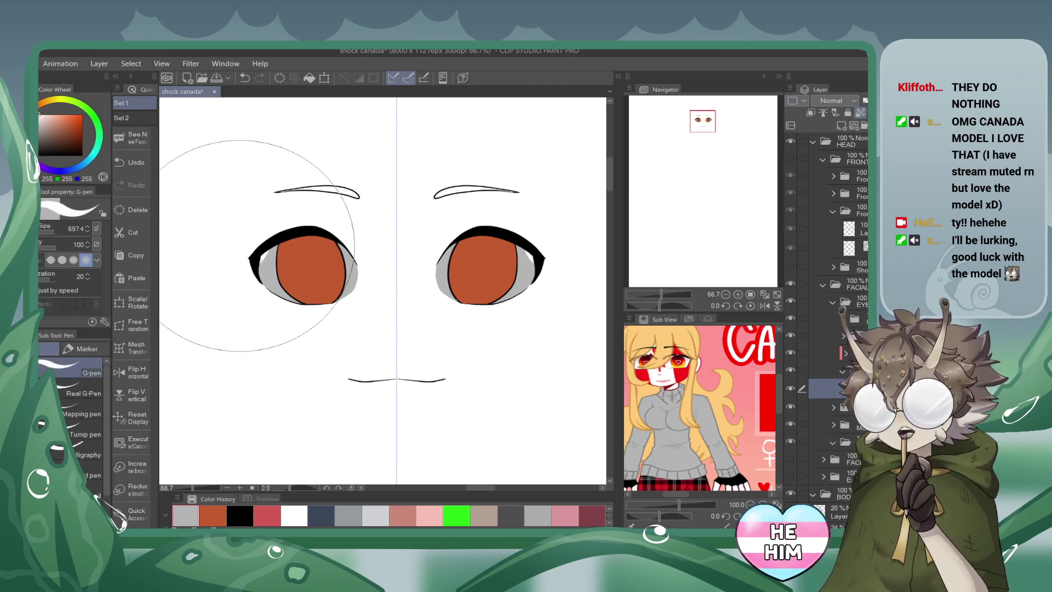
left_click_drag(256, 244, 425, 277)
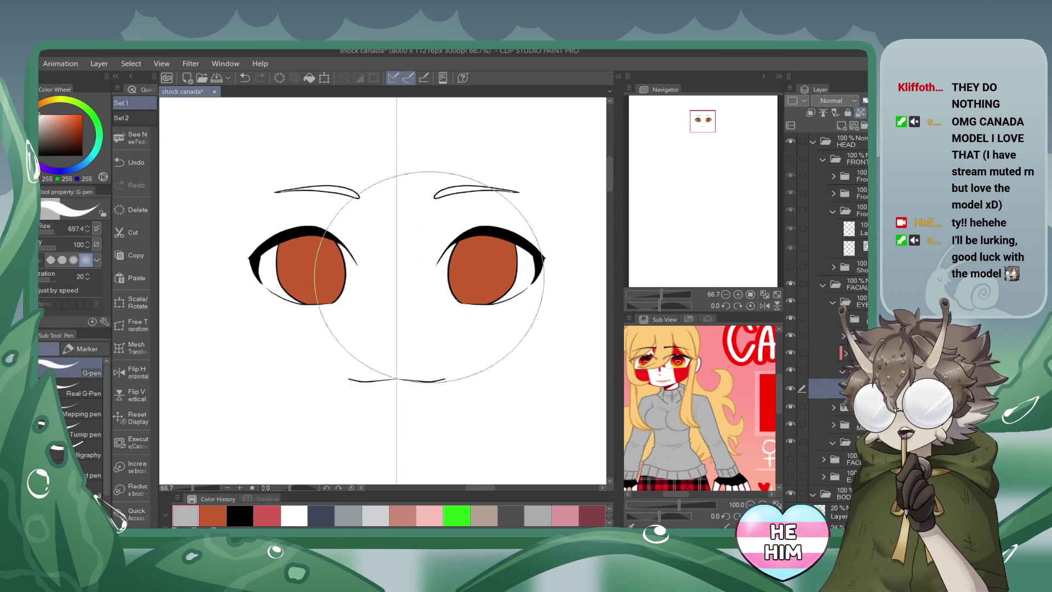
Show the face and ear layers to check the eyes against the head, and collapse the eyes folder.
left_click(790, 458)
left_click(790, 477)
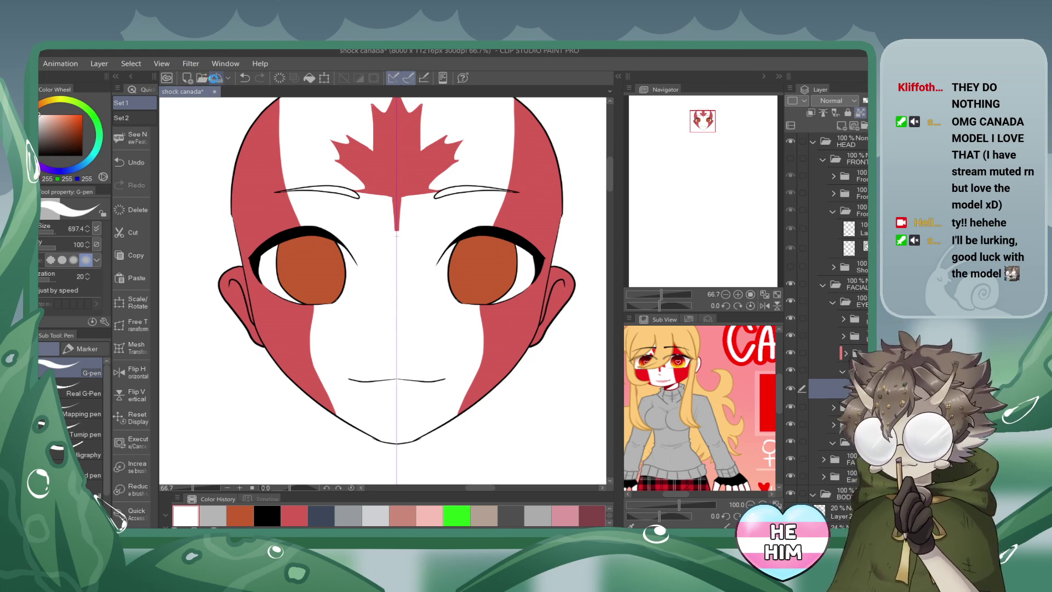
left_click(832, 301)
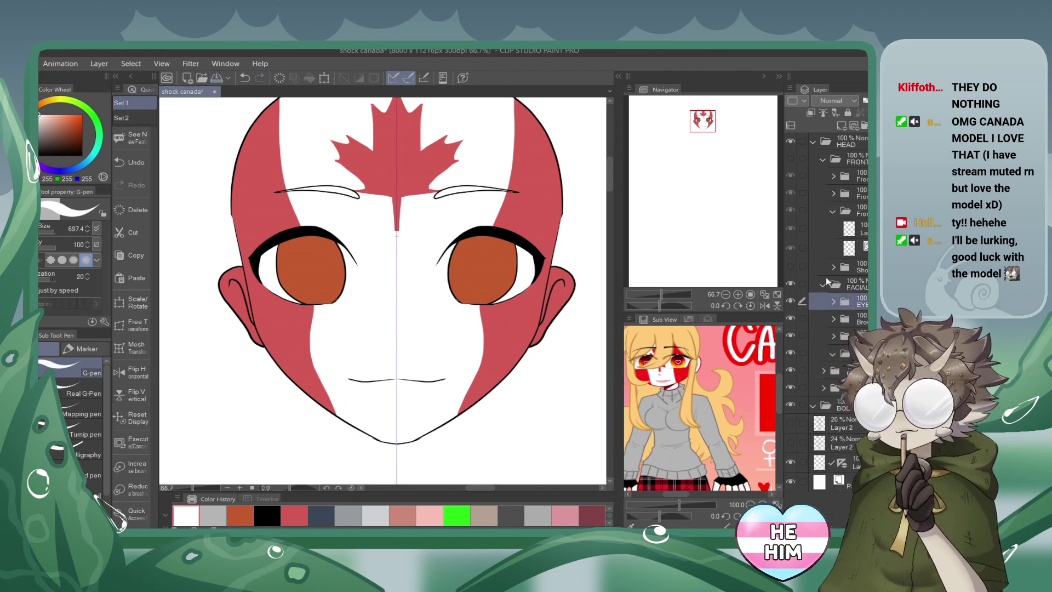
Hide the face and add a new layer beneath the line art in the eyebrow folder.
left_click(836, 321)
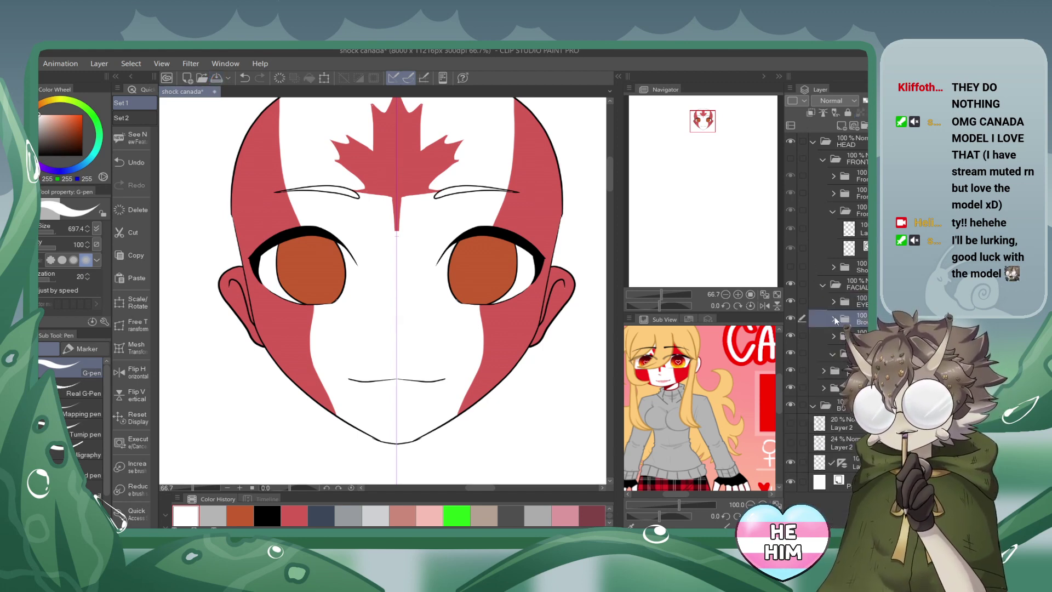
left_click(834, 320)
left_click(791, 379)
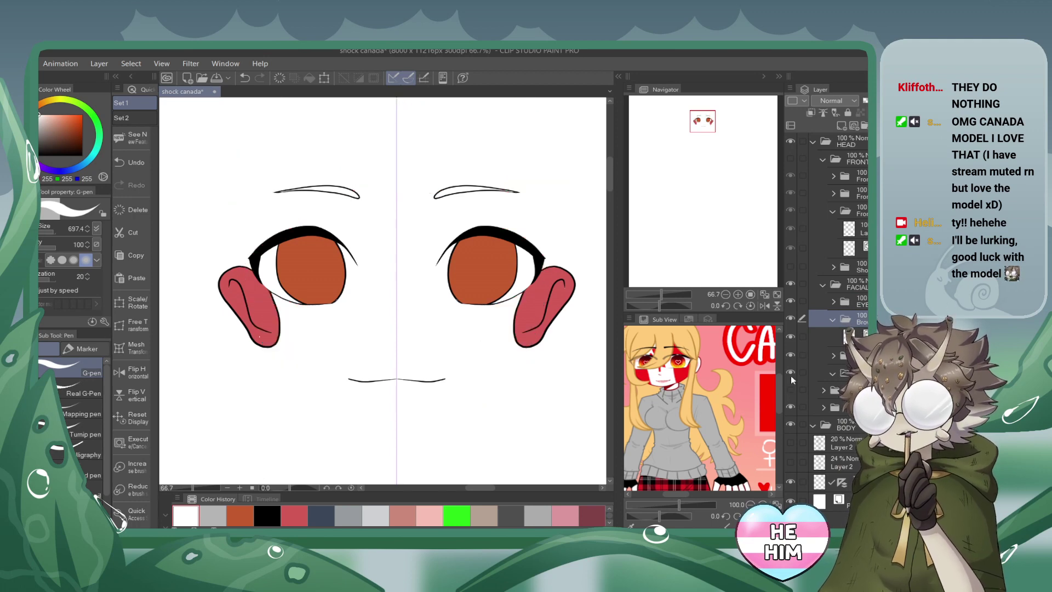
left_click(838, 336)
left_click(841, 126)
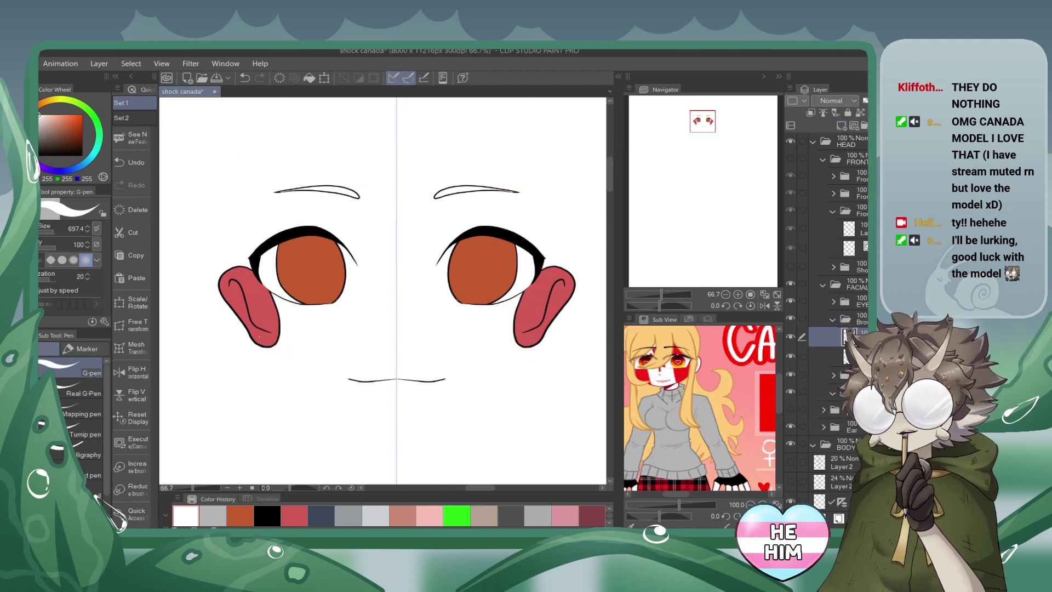
left_click_drag(854, 336, 854, 365)
left_click(821, 356)
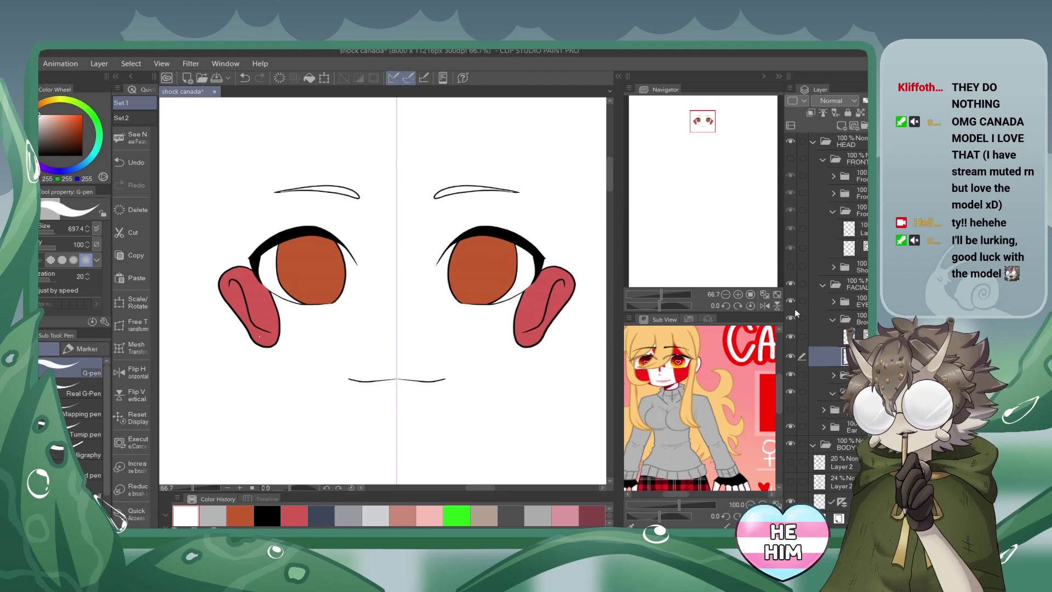
Fill both eyebrows with light tan (RGB 233, 195, 145) on the new layer.
left_click(44, 105)
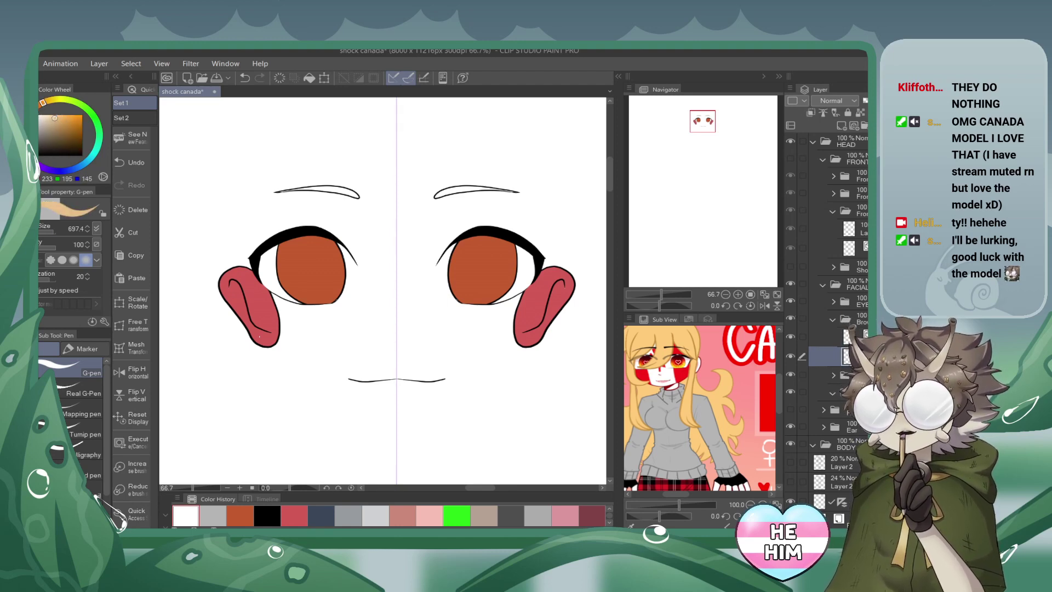
key("g")
left_click(342, 189)
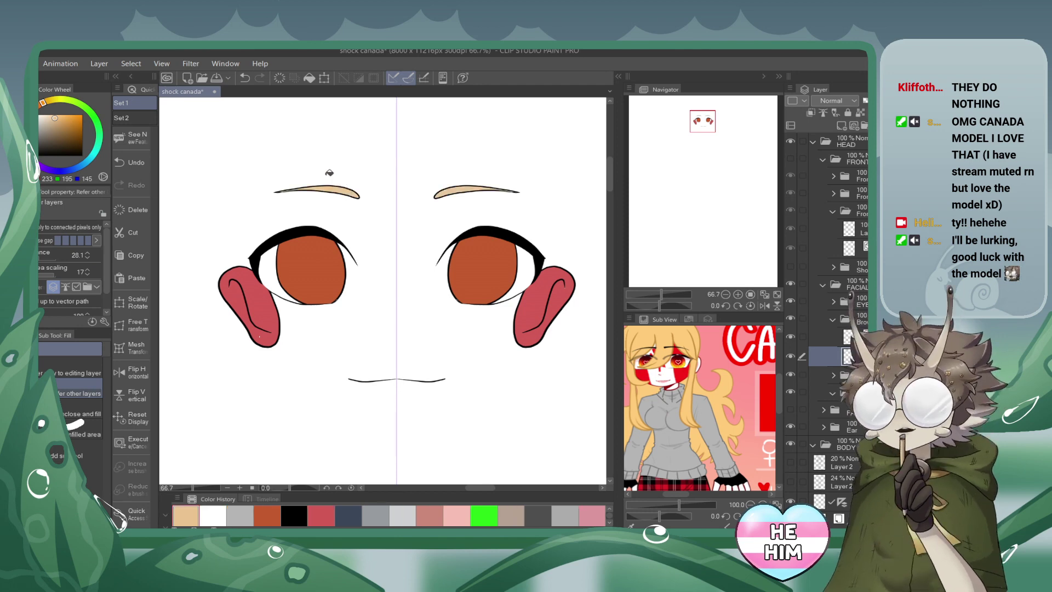
Hide the ears and collapse the eyebrow and facial feature folders.
left_click(790, 427)
left_click(725, 295)
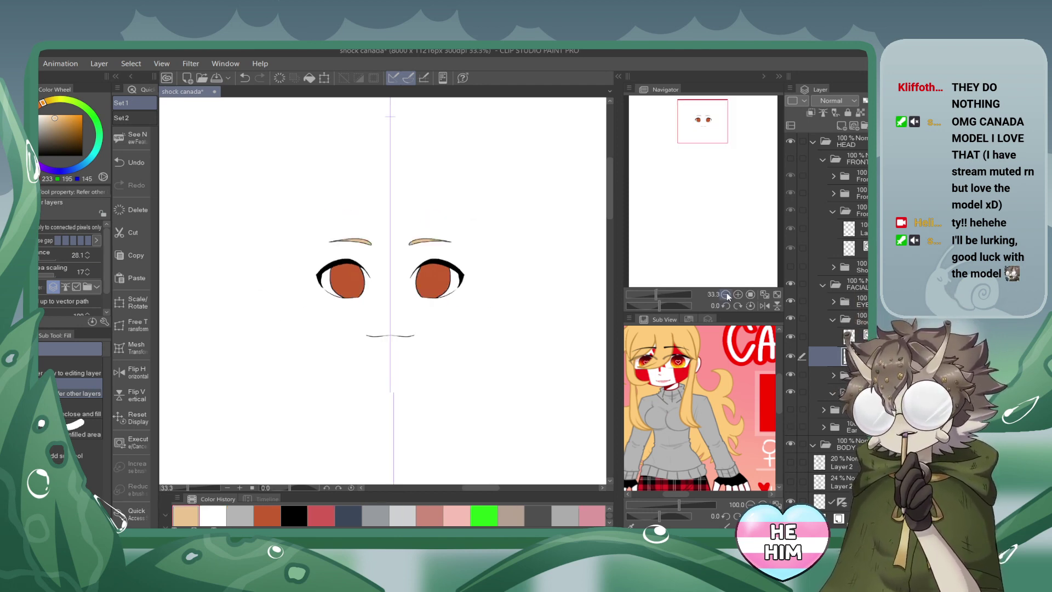
left_click(833, 319)
left_click(822, 284)
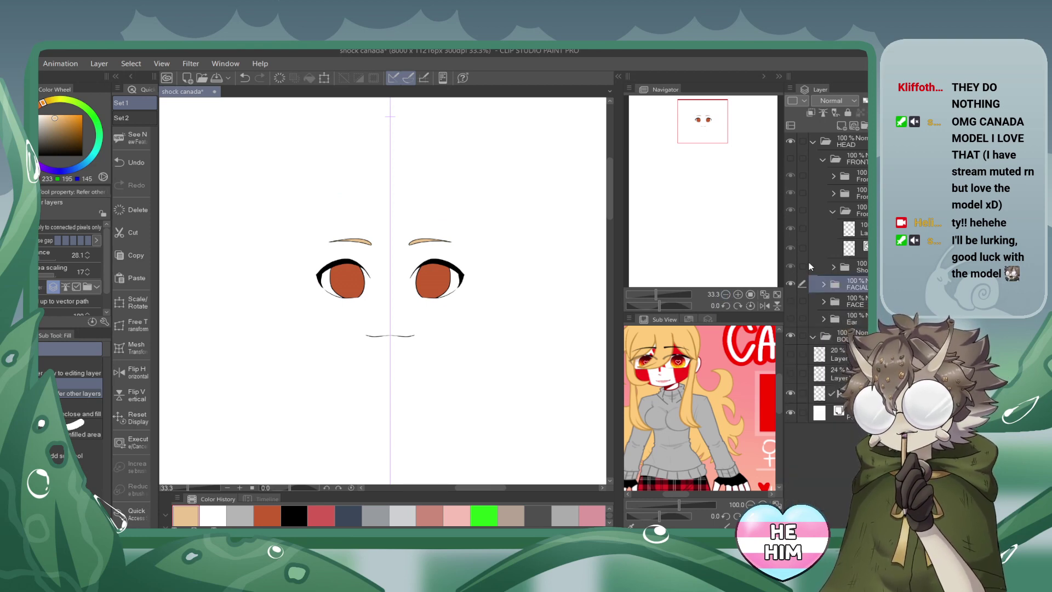
Show the front hair folder and hide its side locks so only the centre bang's line art remains.
left_click(790, 158)
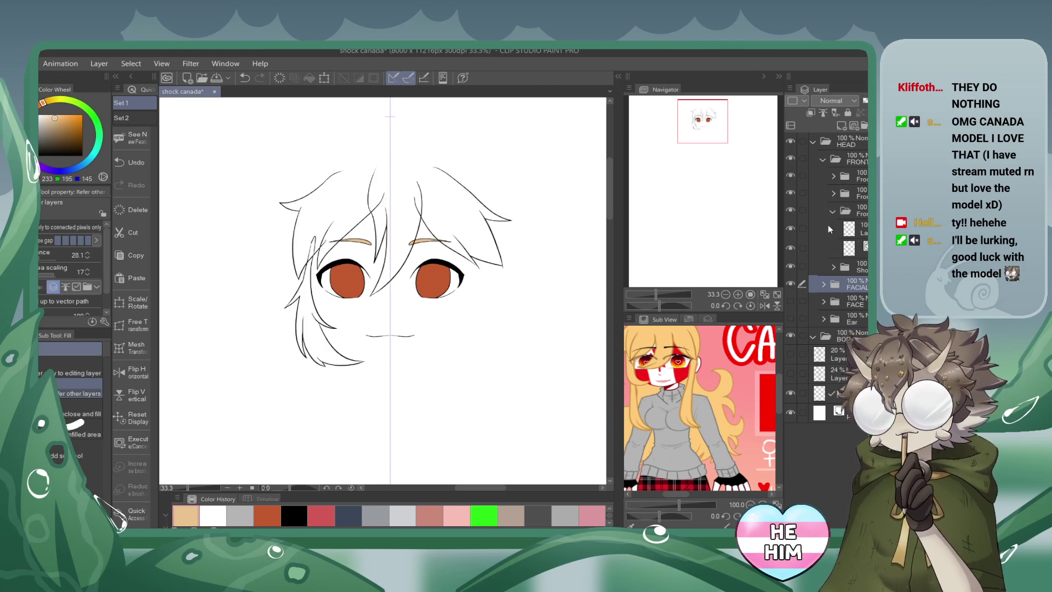
left_click(790, 267)
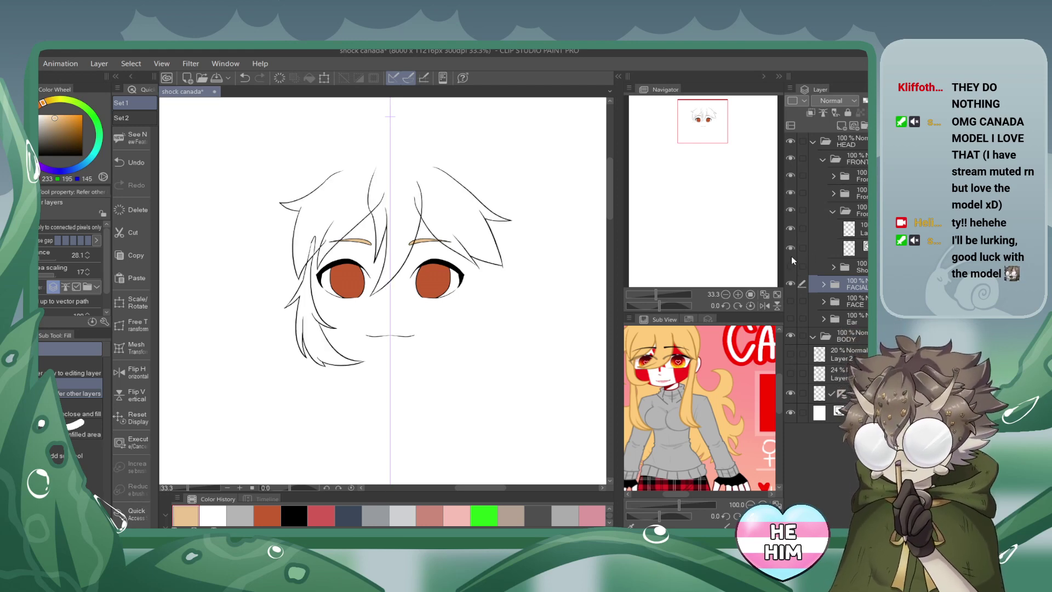
left_click(833, 211)
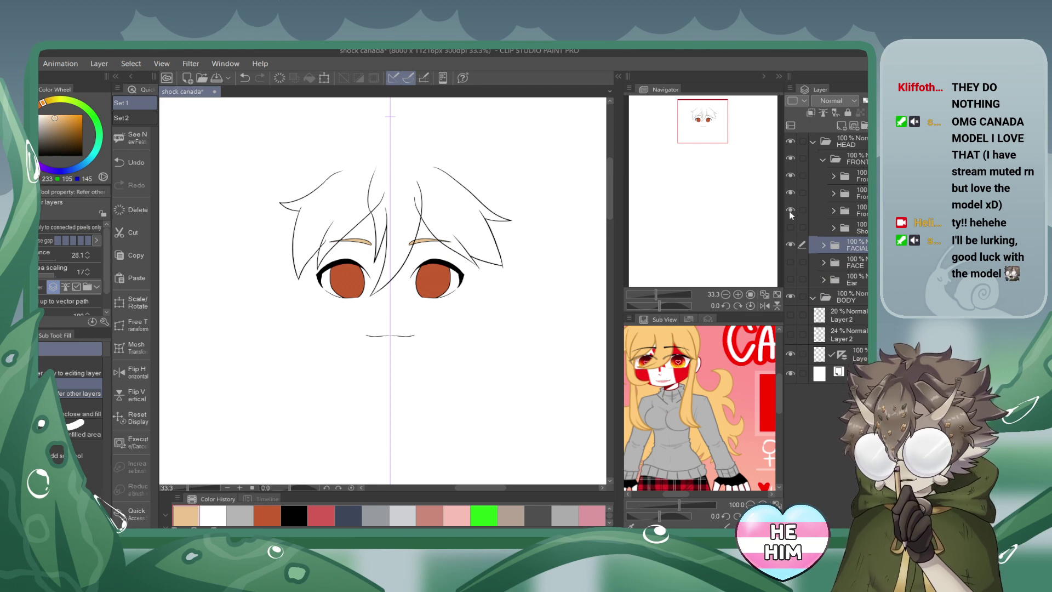
left_click(865, 189)
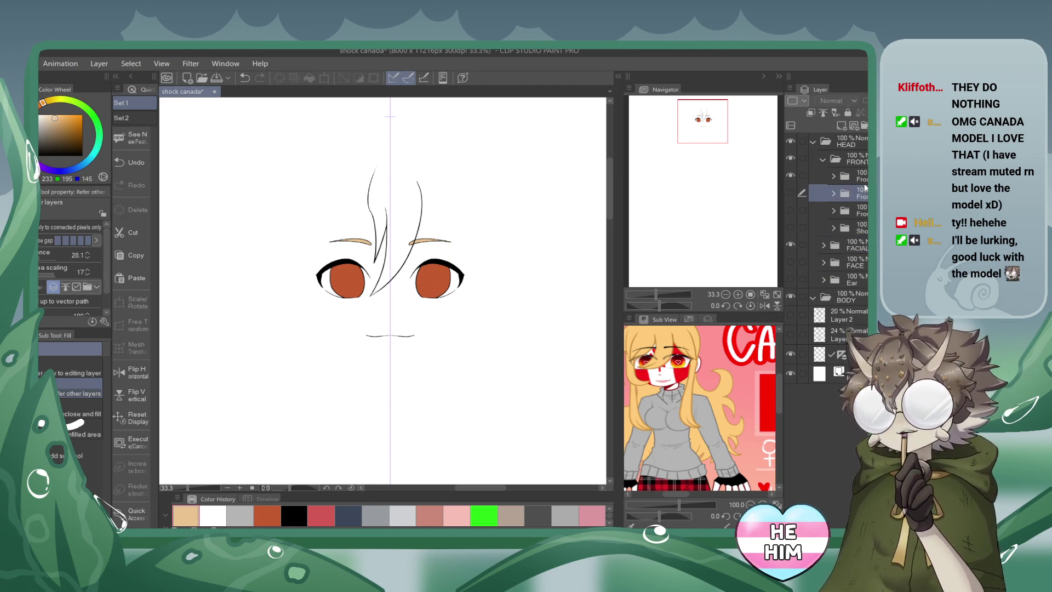
left_click(790, 354)
Add a new layer beneath the line art in the centre bang's folder.
left_click(852, 180)
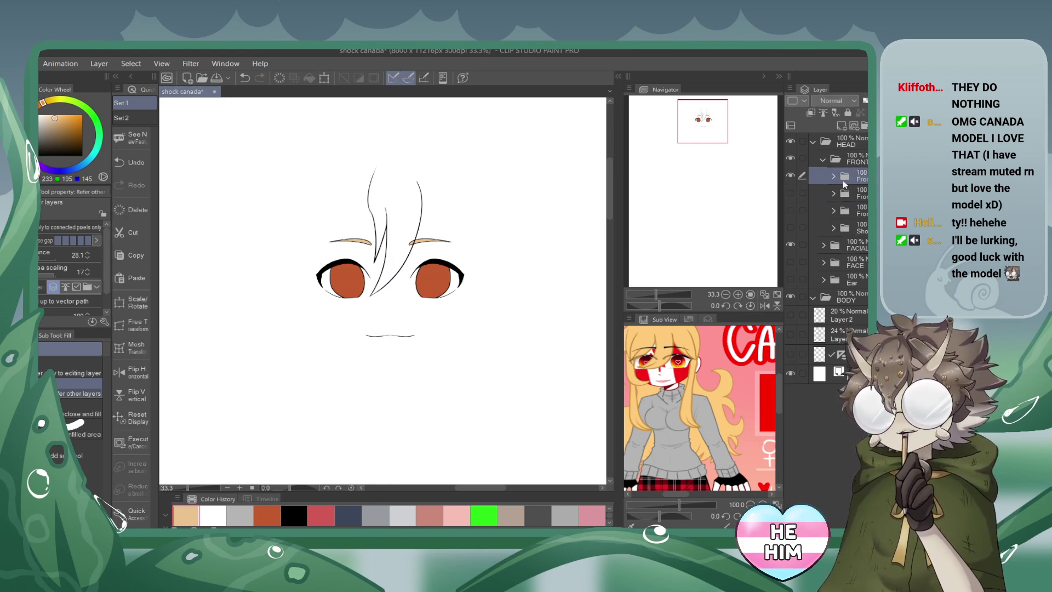
left_click(832, 176)
left_click(855, 192)
left_click(841, 126)
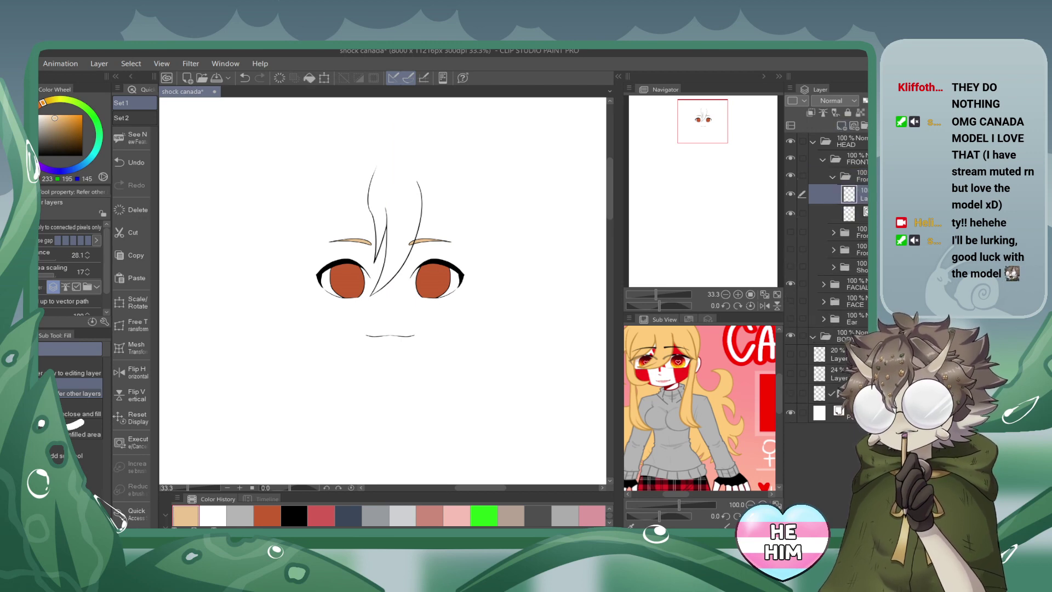
left_click_drag(848, 194, 848, 220)
Hide the facial features, close the centre bang's open top with a tan G-pen stroke, and fill the bang tan.
left_click(738, 294)
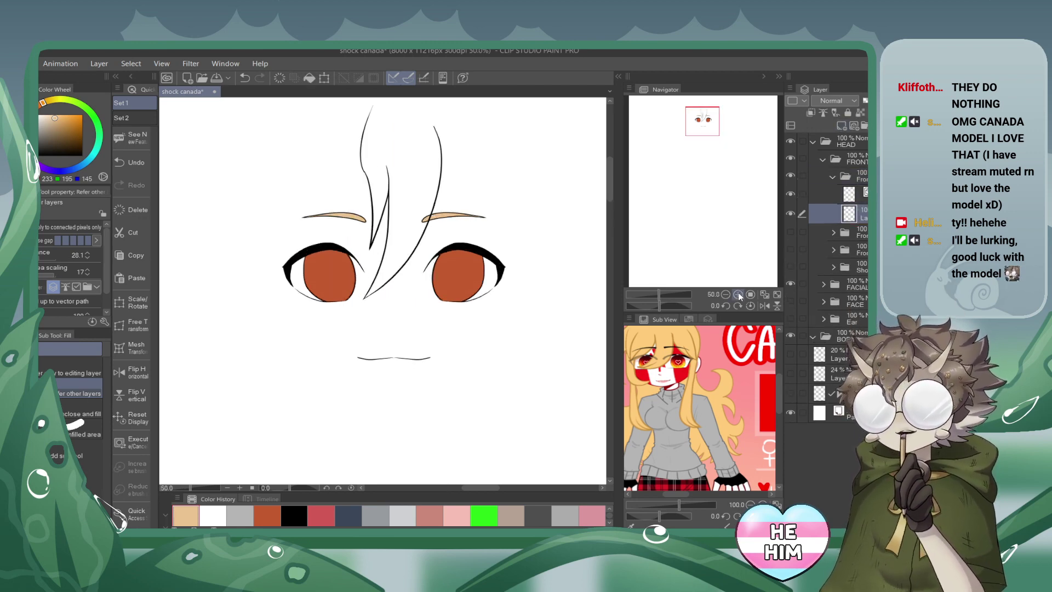
left_click(737, 295)
left_click_drag(706, 121, 703, 118)
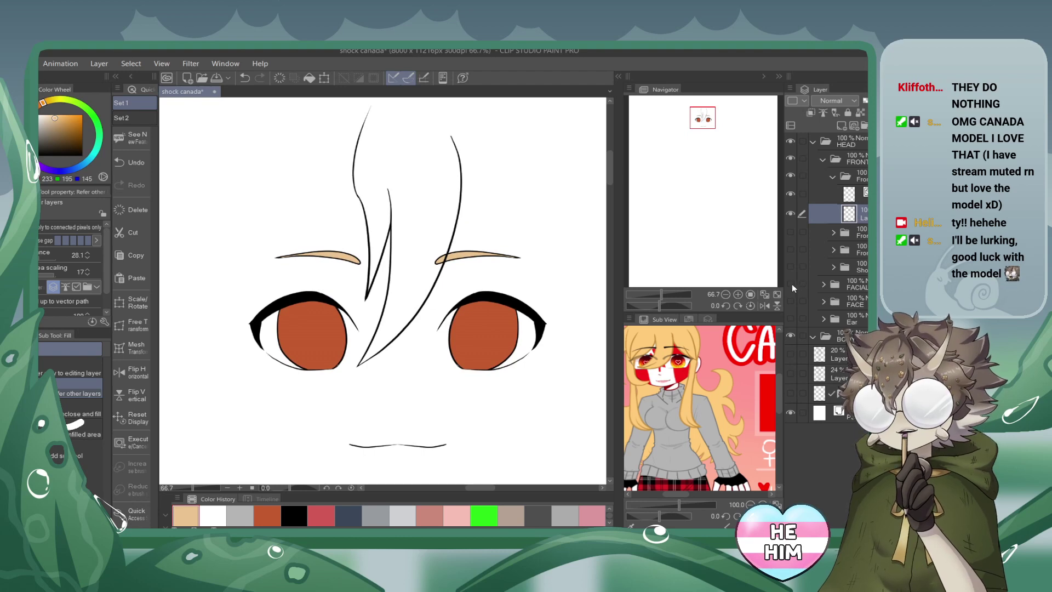
left_click(791, 285)
key("p")
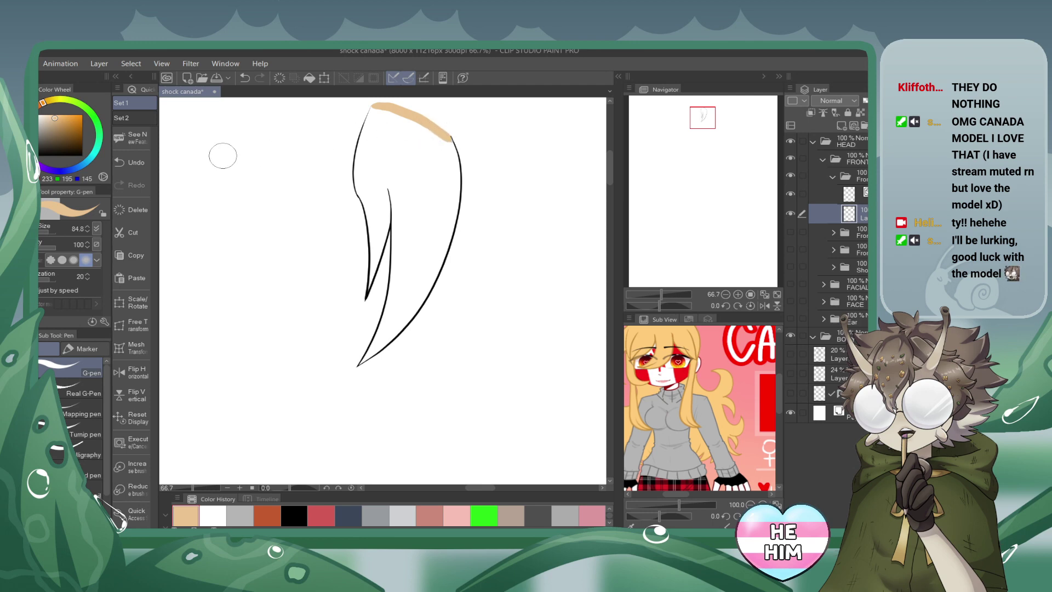
key("g")
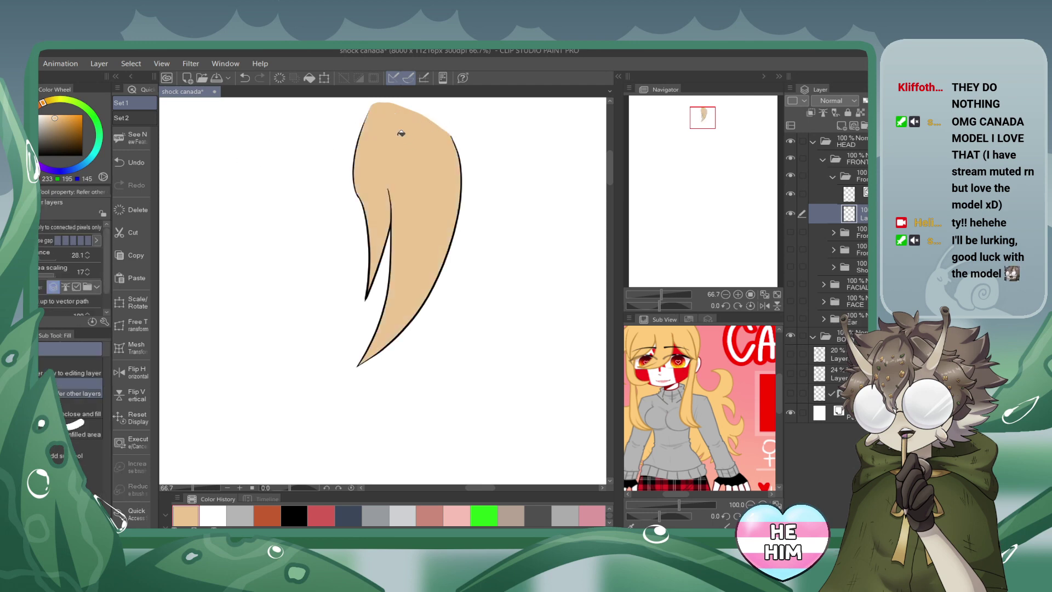
left_click(725, 294)
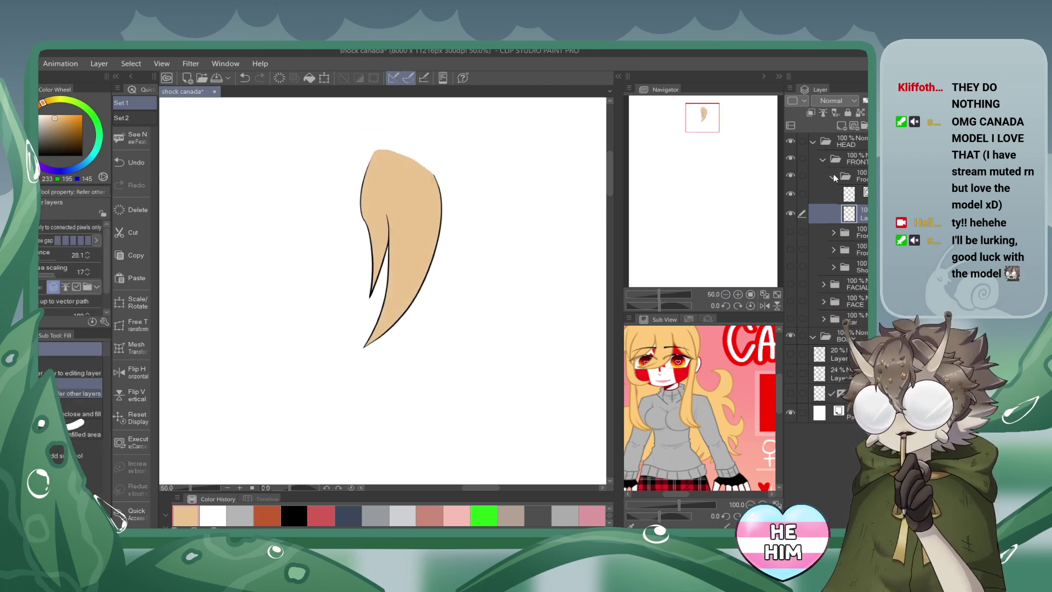
Collapse the centre bang's folder and hide it, showing the adjacent side bang's folder instead.
left_click(832, 177)
left_click(789, 194)
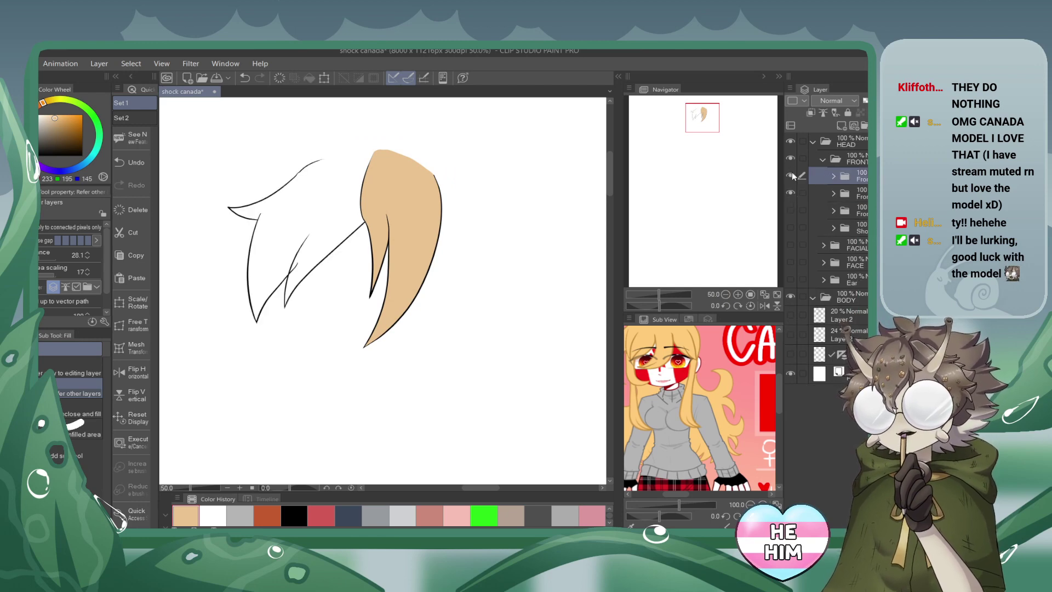
left_click(791, 175)
Trim the overlapping line between the side bang's two tips with the Vector eraser on its line art layer.
left_click(852, 193)
left_click(833, 194)
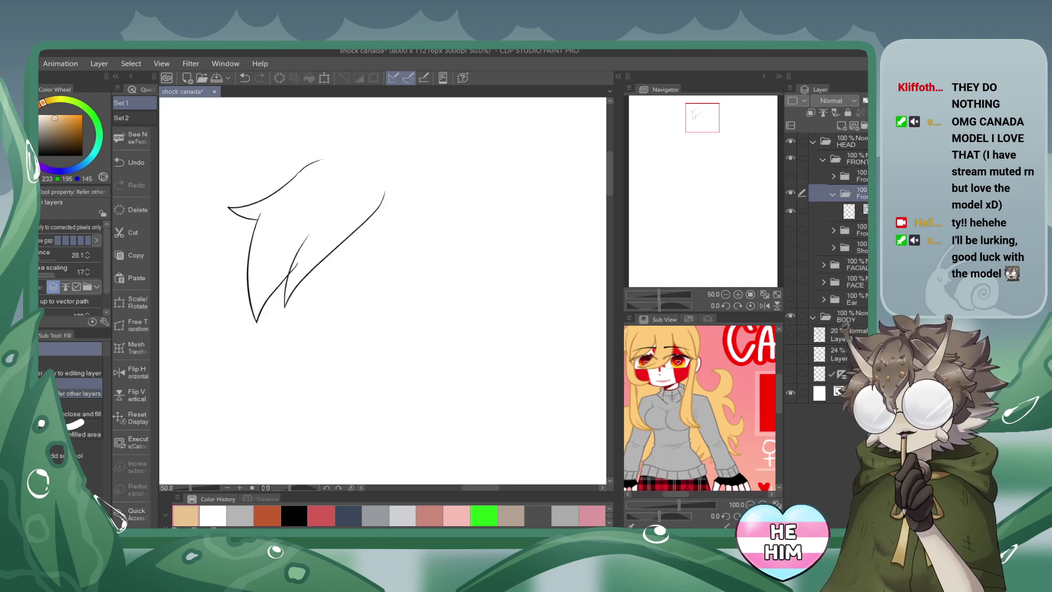
left_click(849, 211)
key("e")
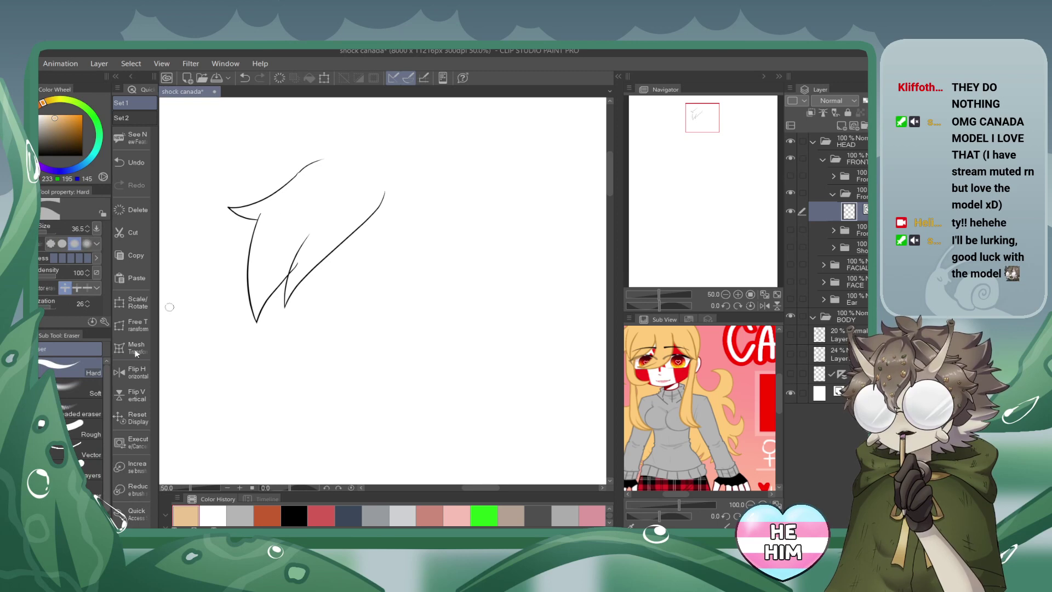
left_click(87, 454)
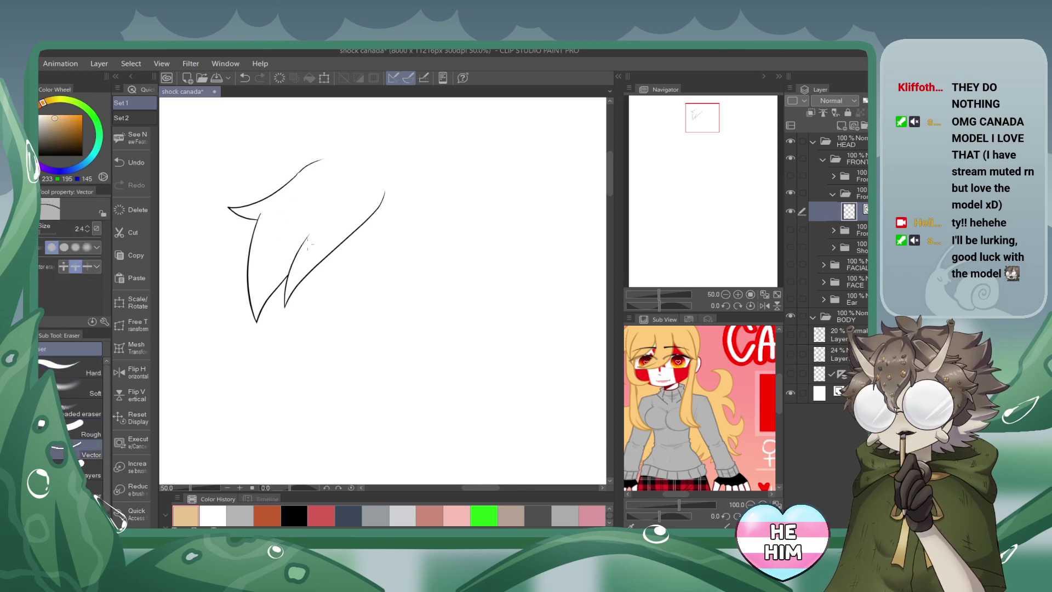
On a new layer beneath the side bang's line art, close its open top with a tan G-pen stroke and fill the bang tan.
left_click(839, 126)
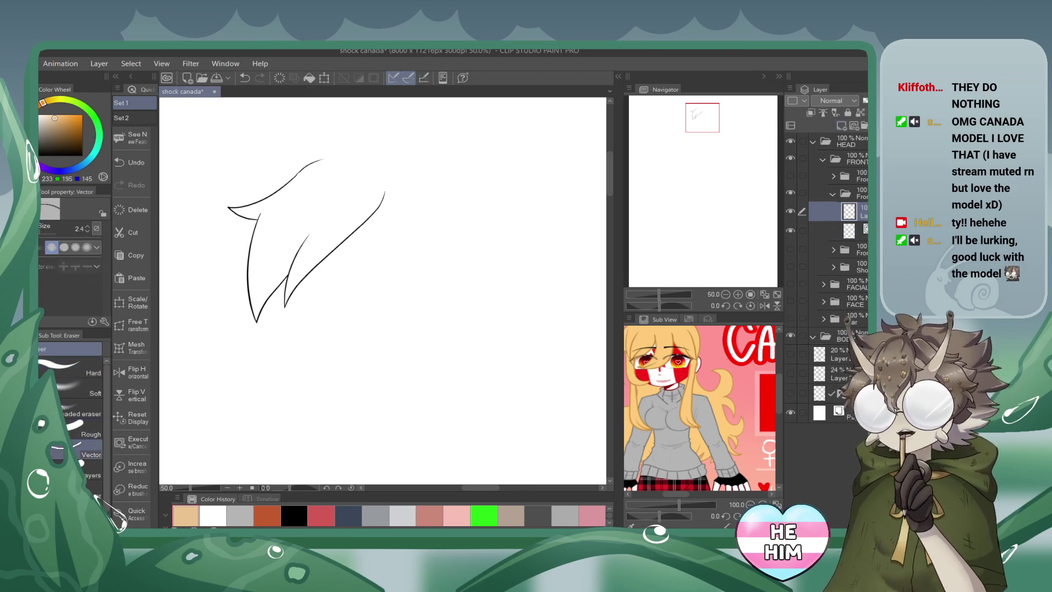
left_click_drag(852, 236, 852, 239)
key("p")
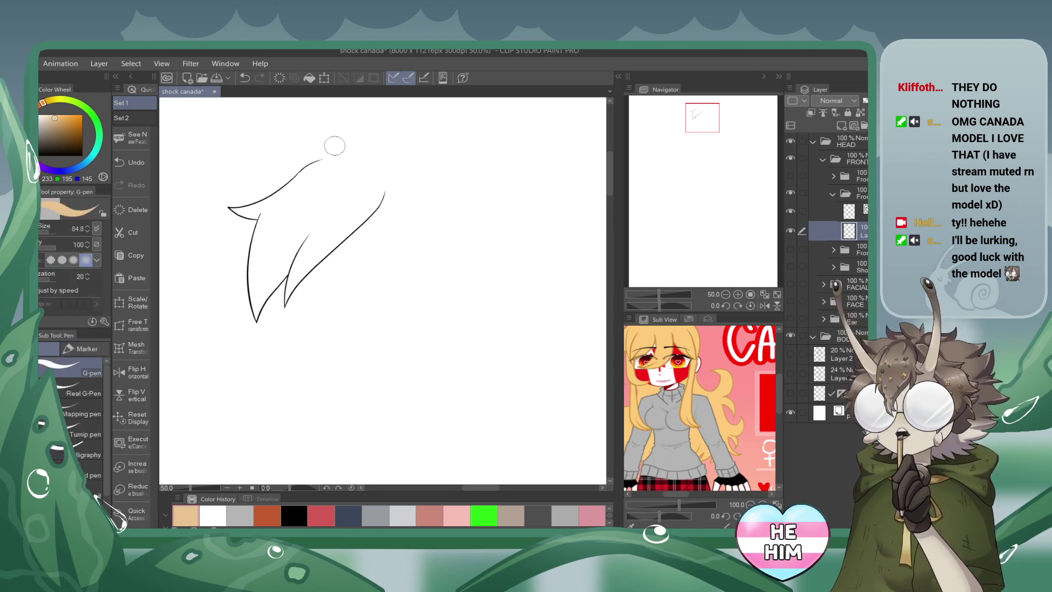
mouse_move(318, 160)
left_mouse_down()
mouse_move(378, 169)
mouse_move(384, 192)
left_mouse_up()
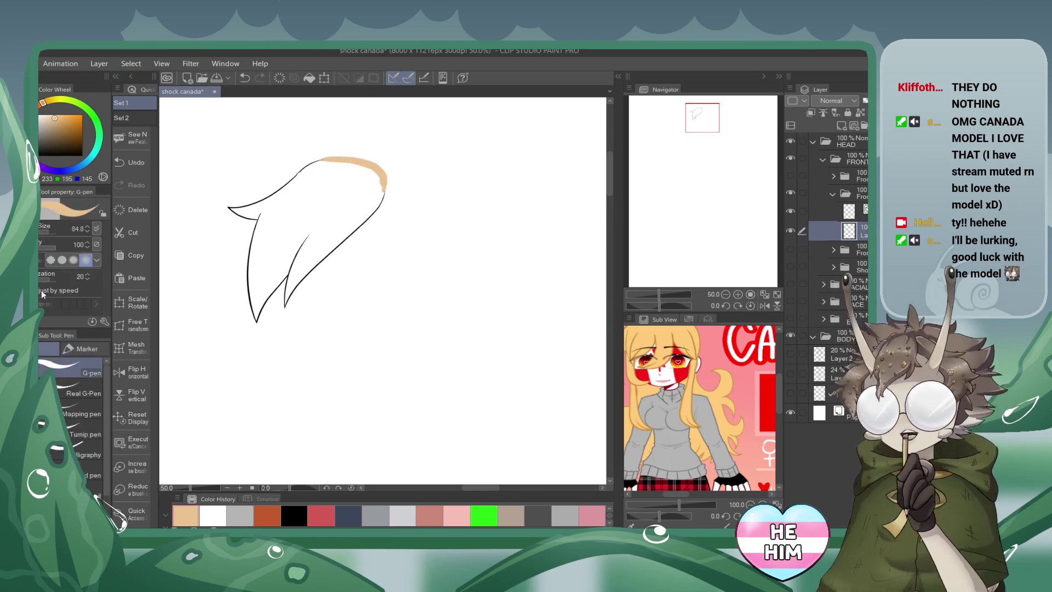
key("g")
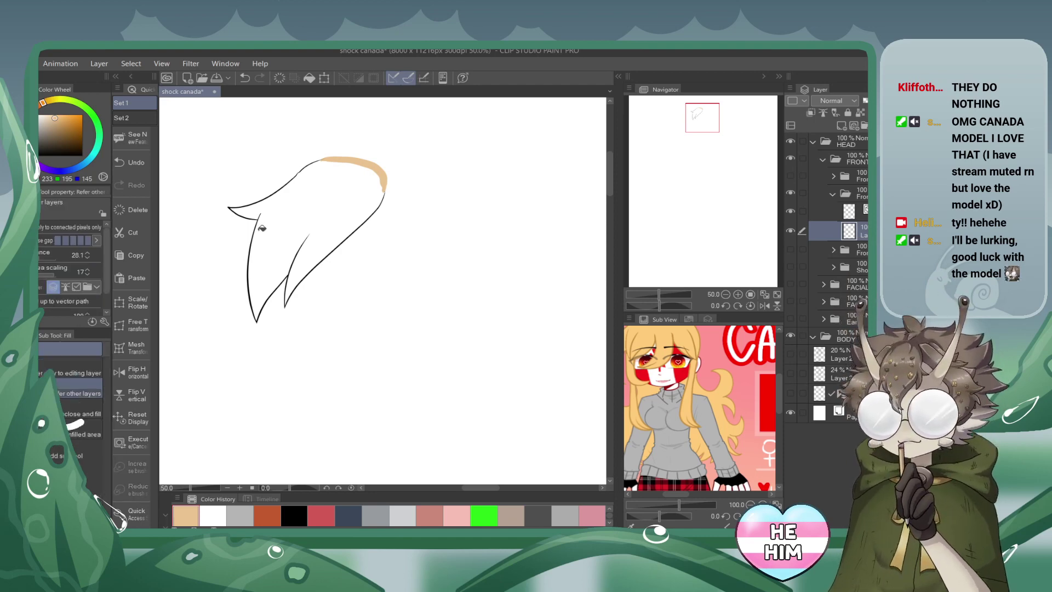
left_click(314, 191)
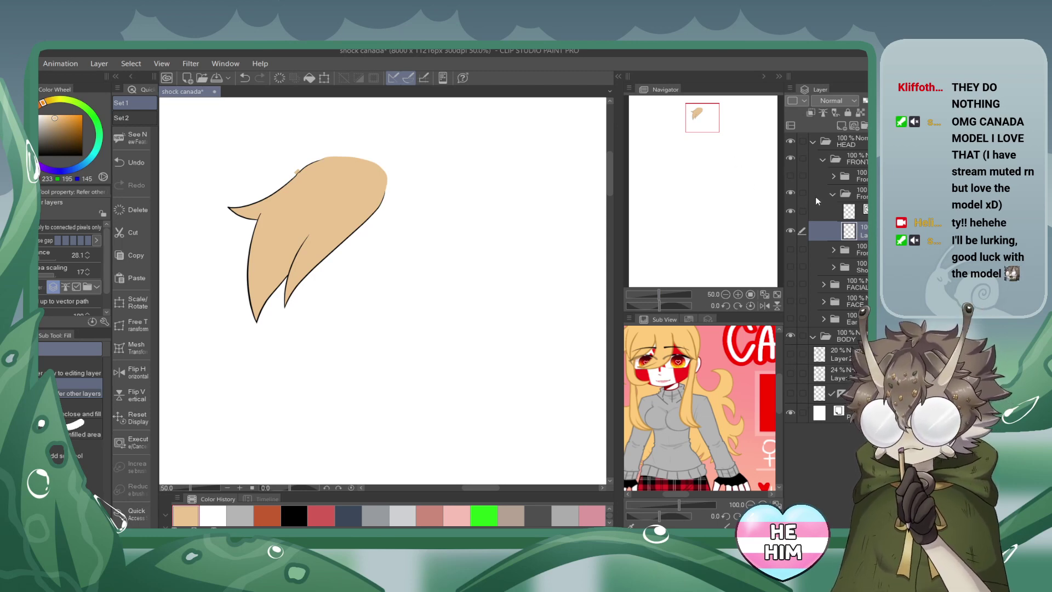
key("e")
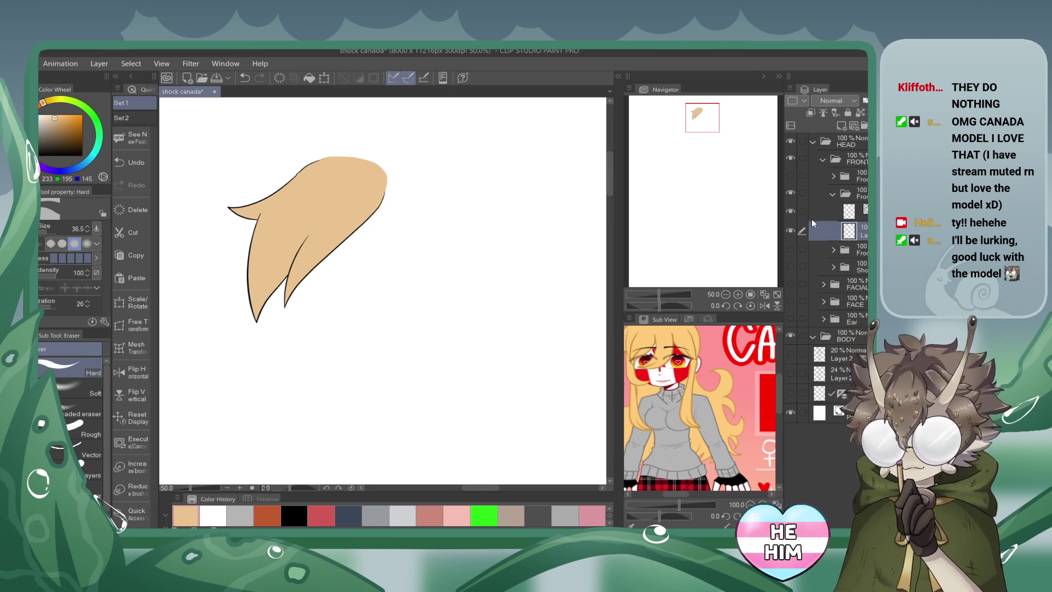
Collapse the finished side bang's folder and hide both coloured bangs, showing and expanding only the opposite side bang's folder.
left_click(833, 194)
left_click(790, 175)
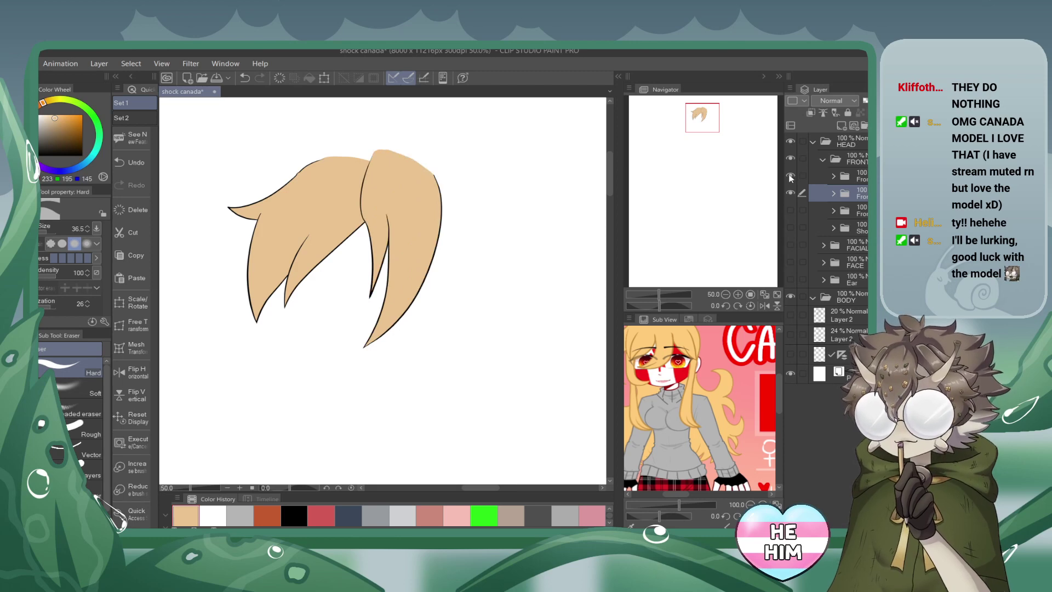
left_click(791, 211)
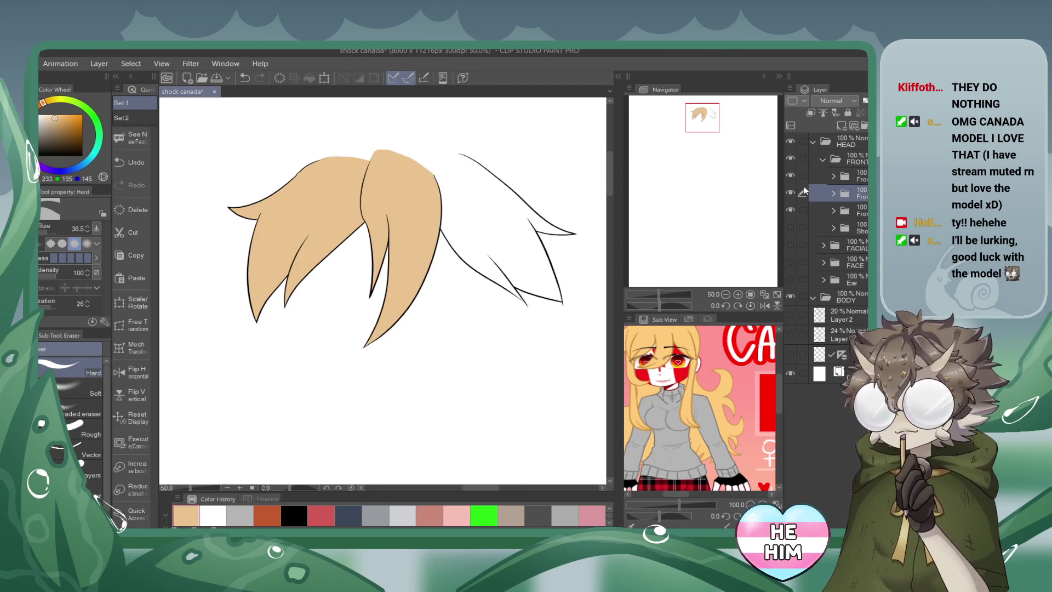
left_click(790, 193)
left_click(790, 176)
left_click(832, 211)
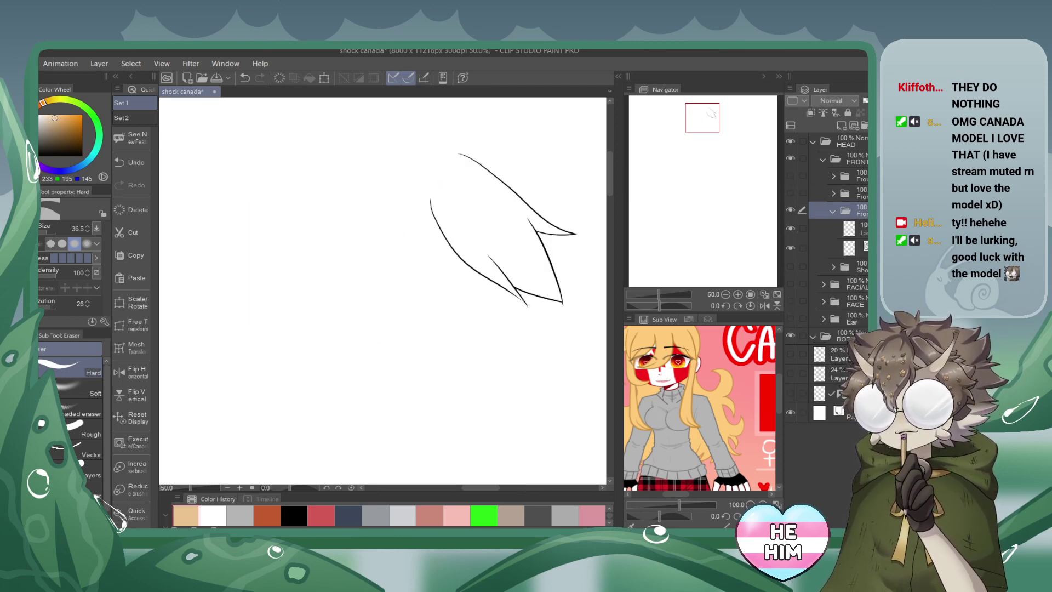
Move the blank layer beneath the opposite side bang's line art and trim the overlapping line end at its lower tip.
left_click(854, 229)
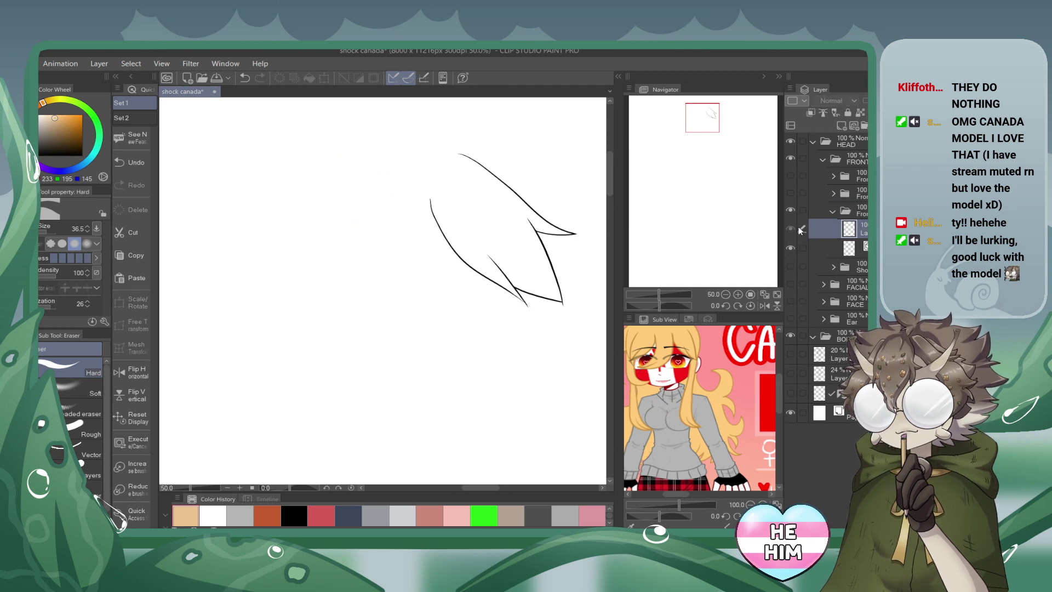
left_click(854, 248)
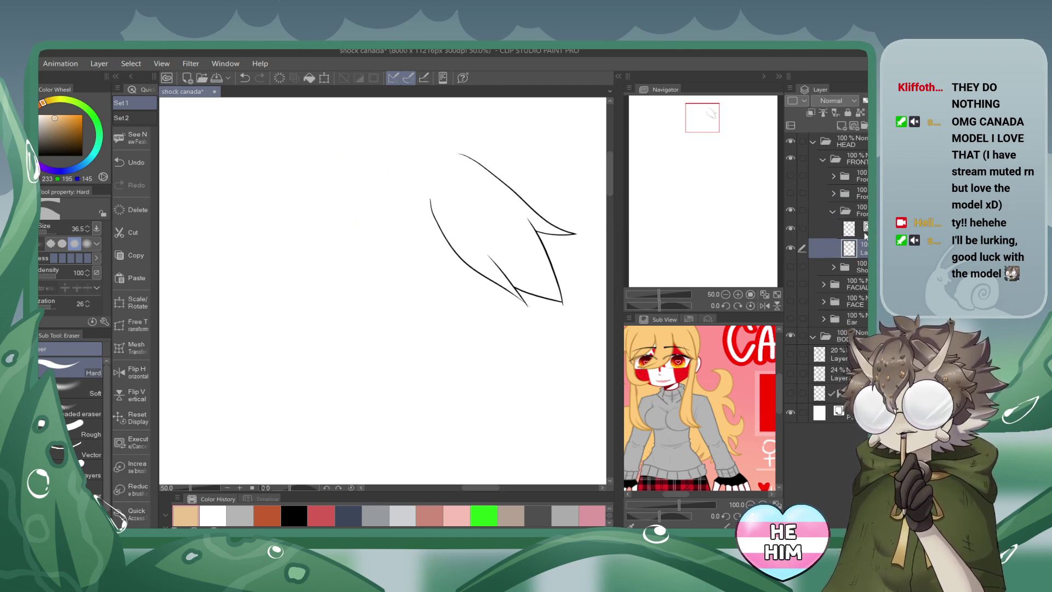
left_click(824, 230)
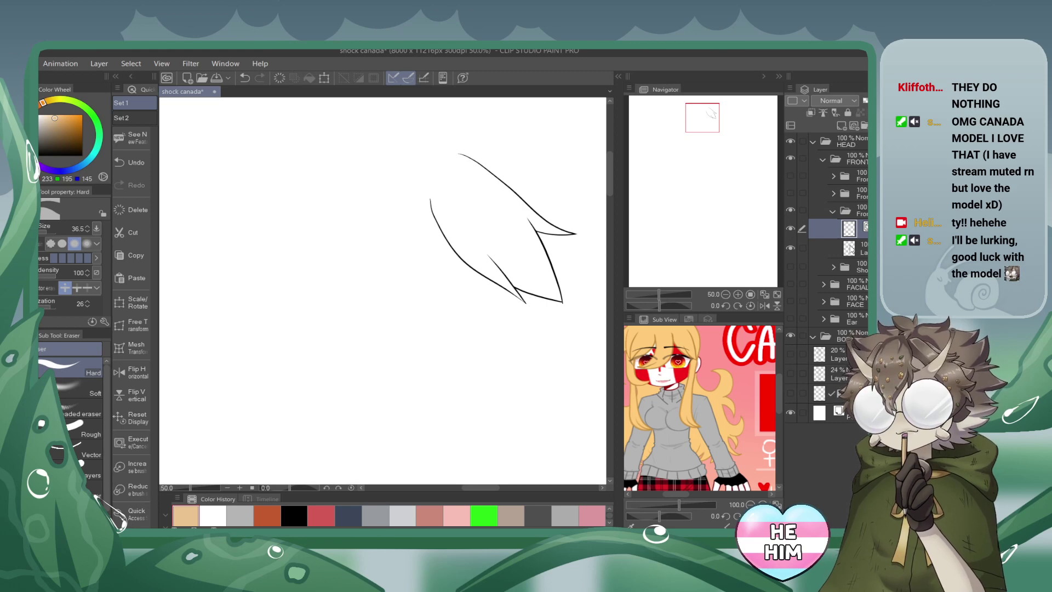
Close the opposite side bang's open top with a tan G-pen stroke on its colour layer and fill the bang tan.
left_click(851, 250)
key("p")
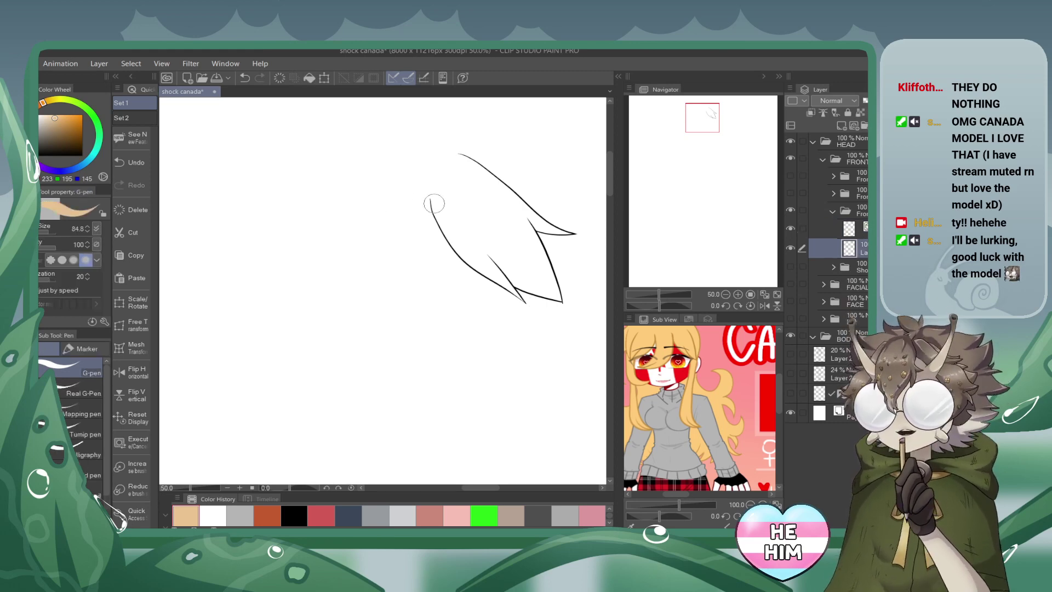
mouse_move(431, 201)
left_mouse_down()
mouse_move(436, 163)
mouse_move(471, 164)
mouse_move(444, 156)
mouse_move(476, 165)
left_mouse_up()
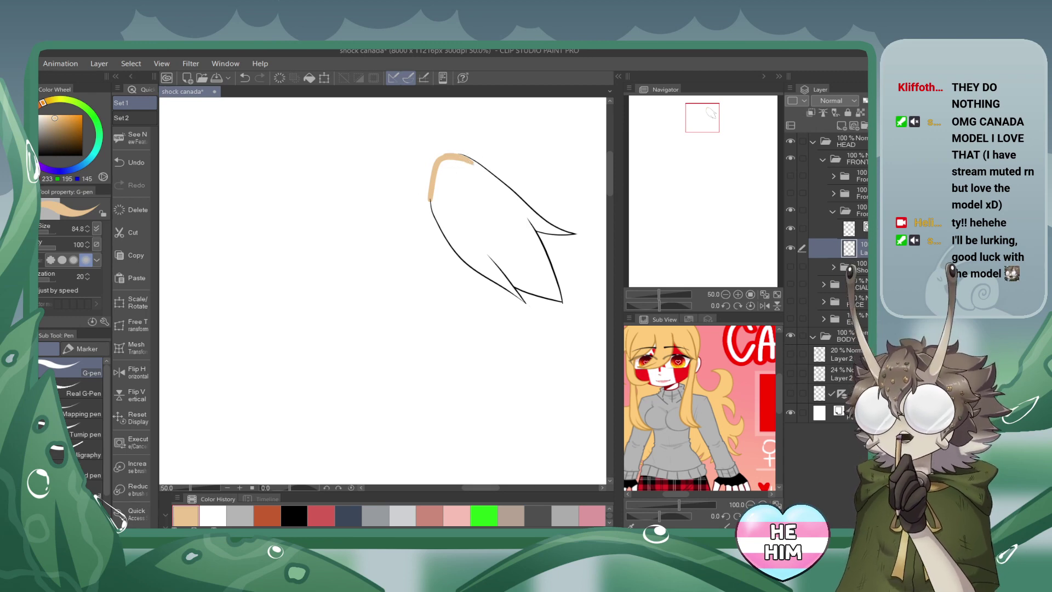
key("g")
left_click(485, 214)
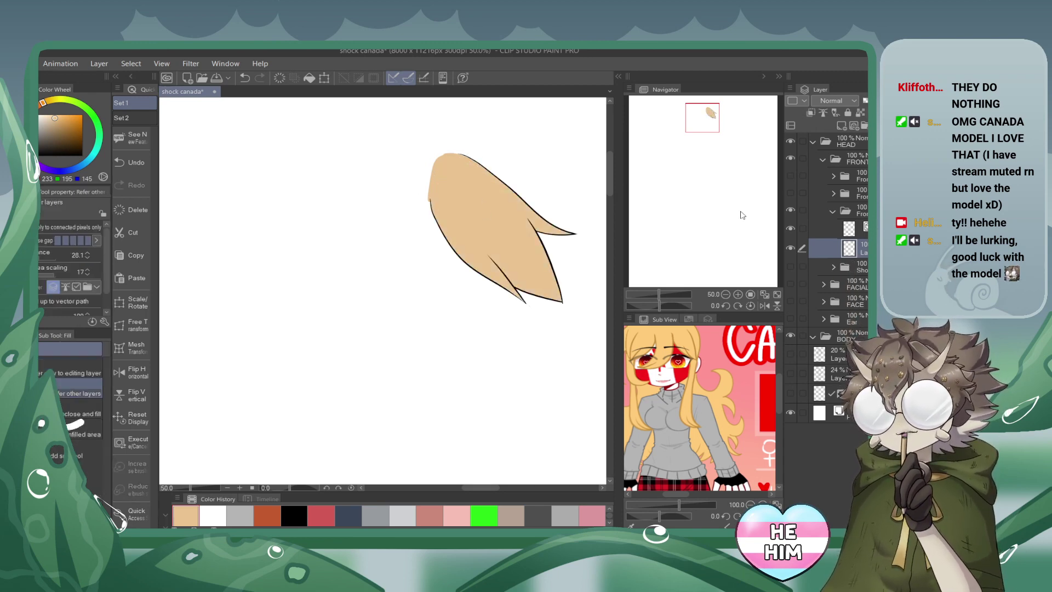
Collapse the coloured bang's folder, show the short side lock's folder, and keep the first two bangs hidden.
left_click(832, 212)
left_click(790, 175)
left_click(790, 193)
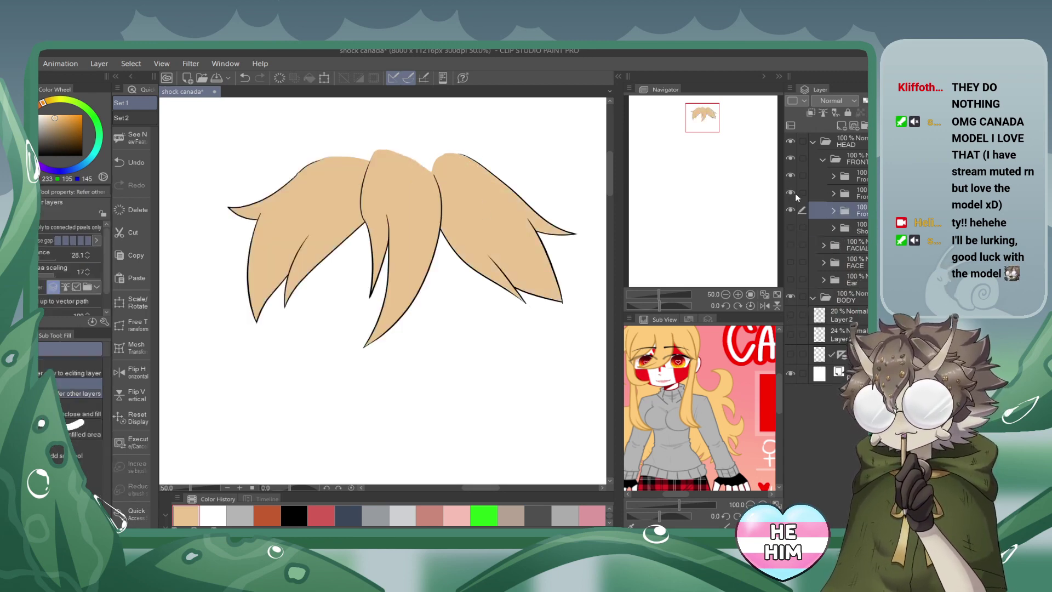
left_click(725, 294)
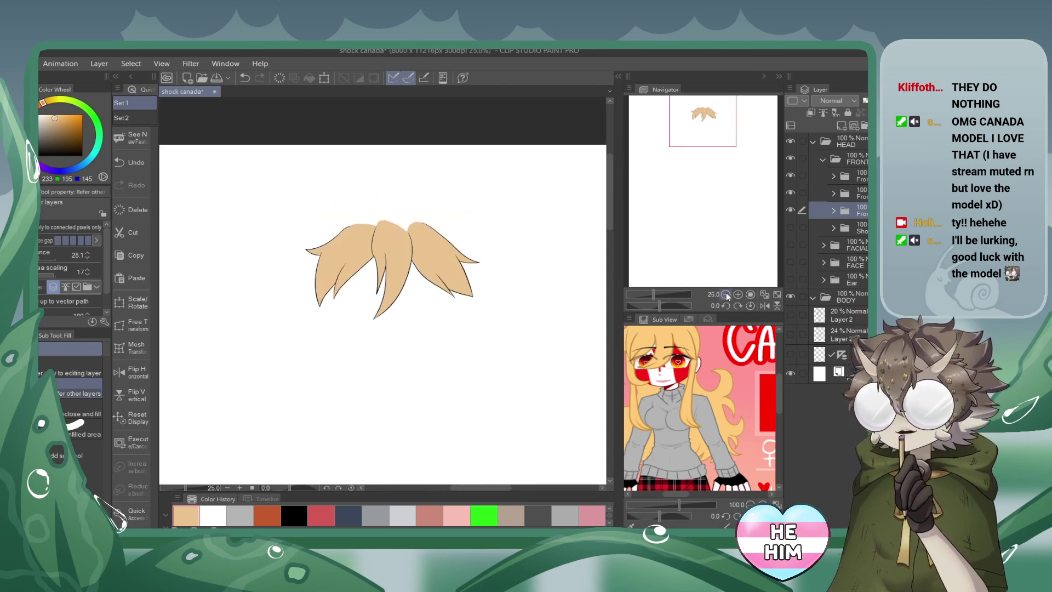
left_click(790, 229)
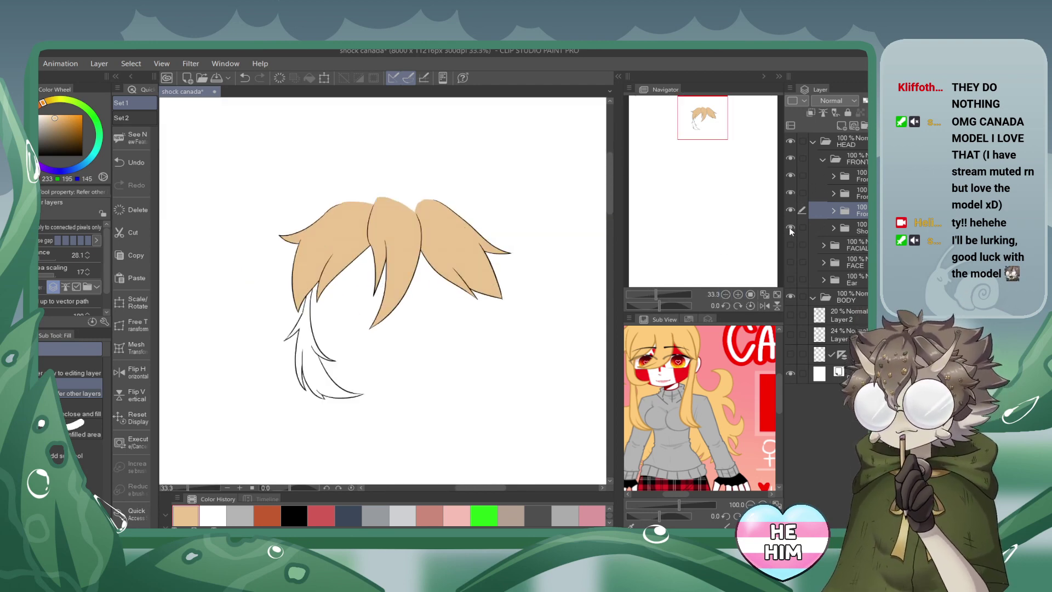
left_click(790, 177)
left_click(789, 193)
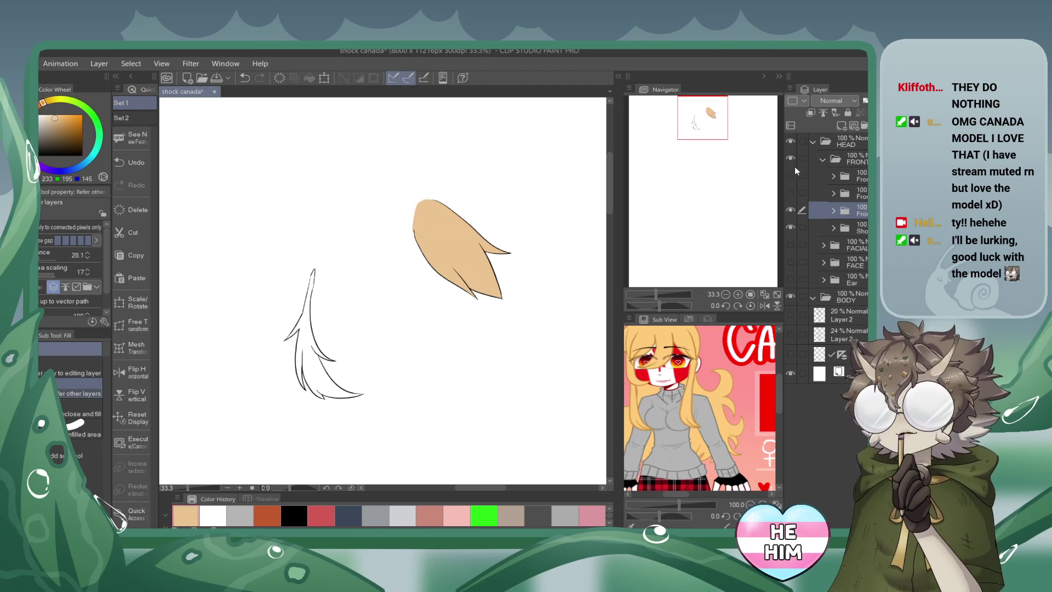
Add a new layer beneath the line art in the short side lock's folder and fill the lock tan.
left_click(832, 228)
left_click(851, 246)
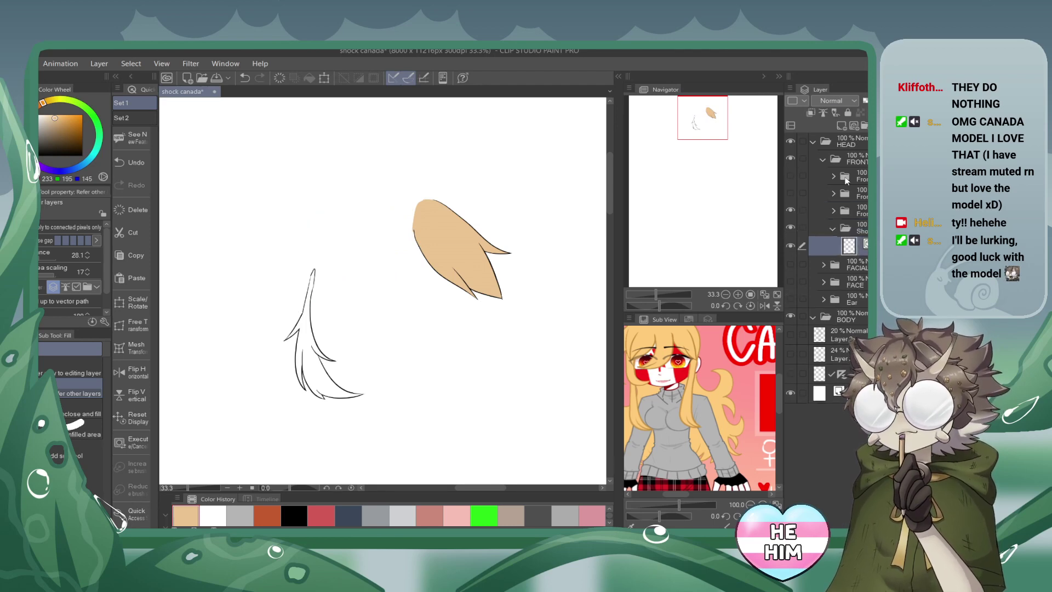
left_click(841, 126)
left_click_drag(849, 271, 849, 274)
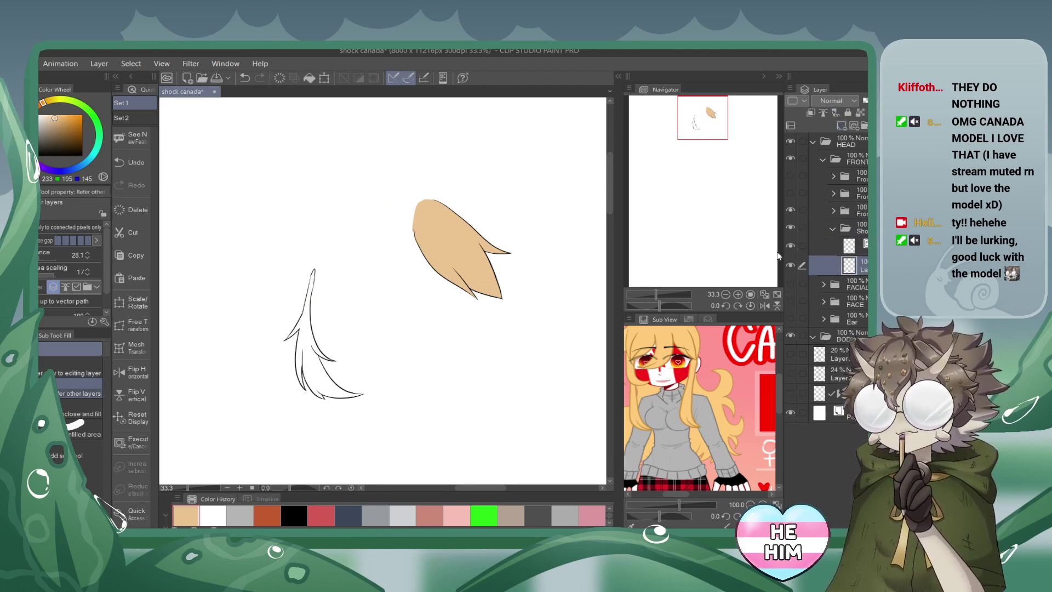
left_click(305, 326)
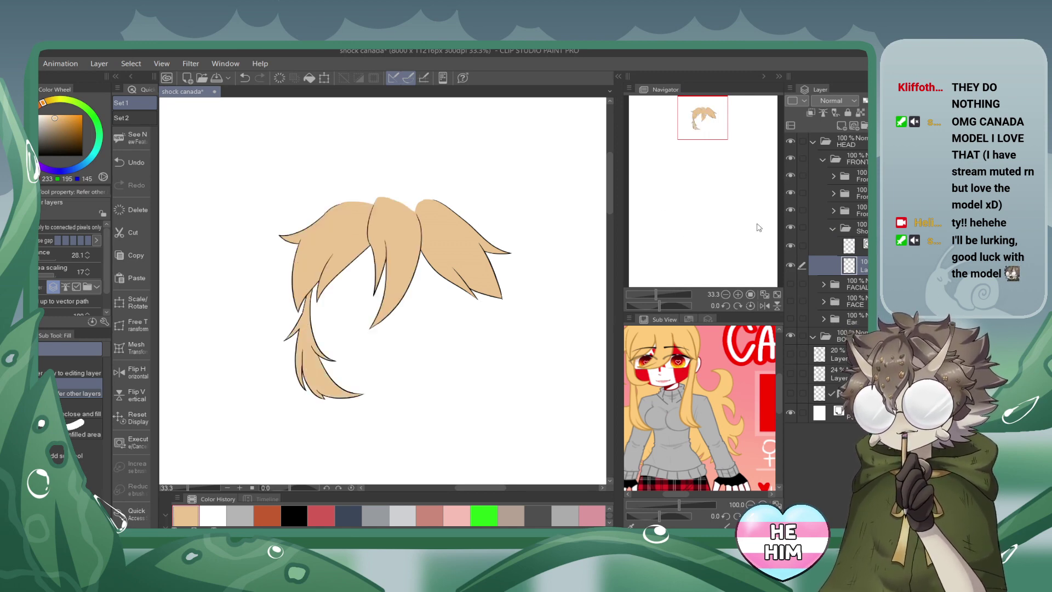
Collapse the short lock and front hair folders, and show the facial features, face and ear folders.
left_click(725, 294)
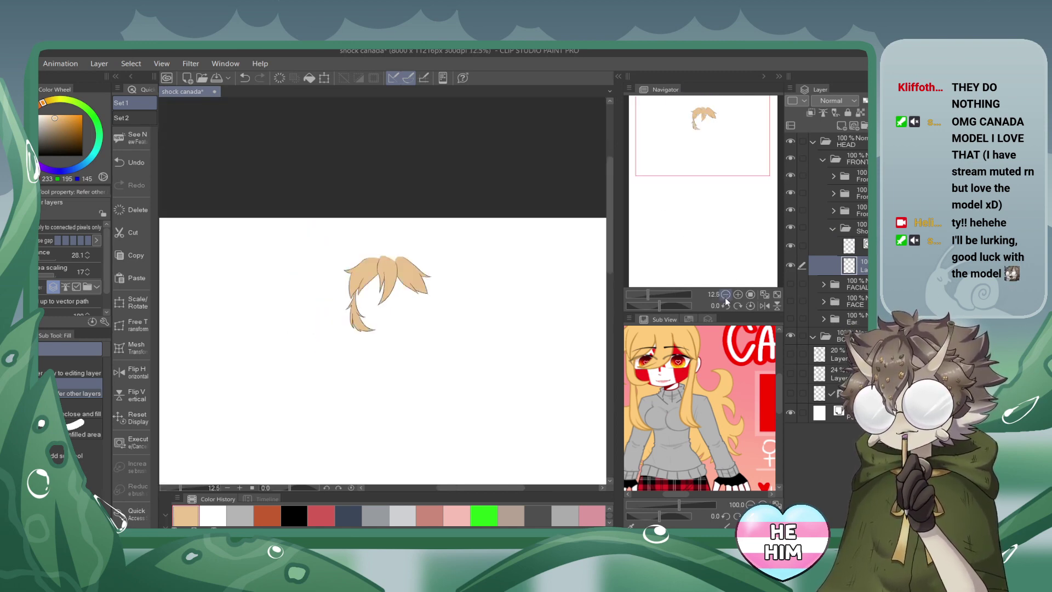
left_click(832, 226)
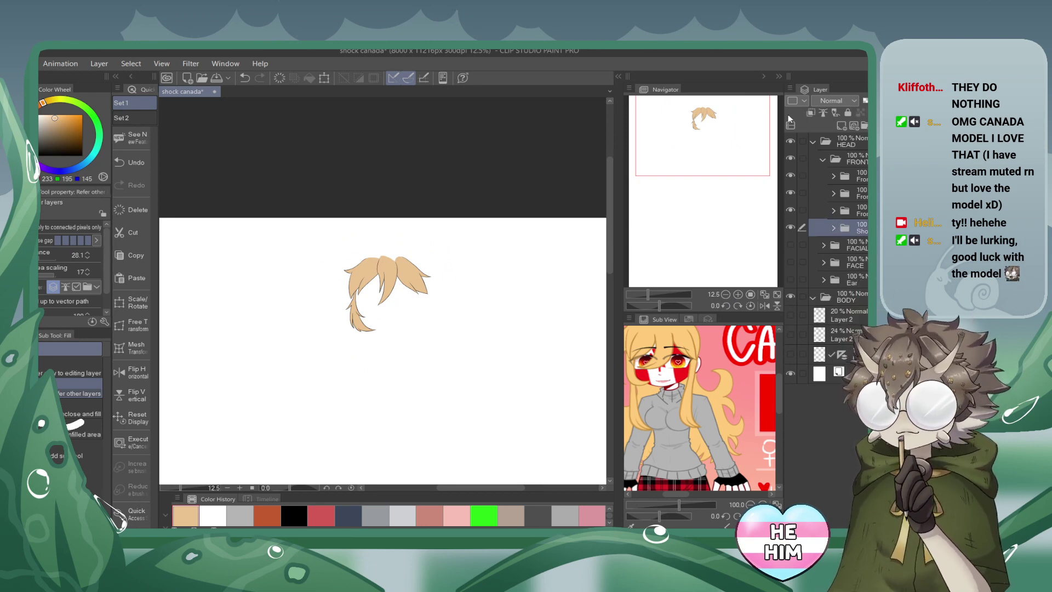
left_click(822, 161)
left_click(789, 176)
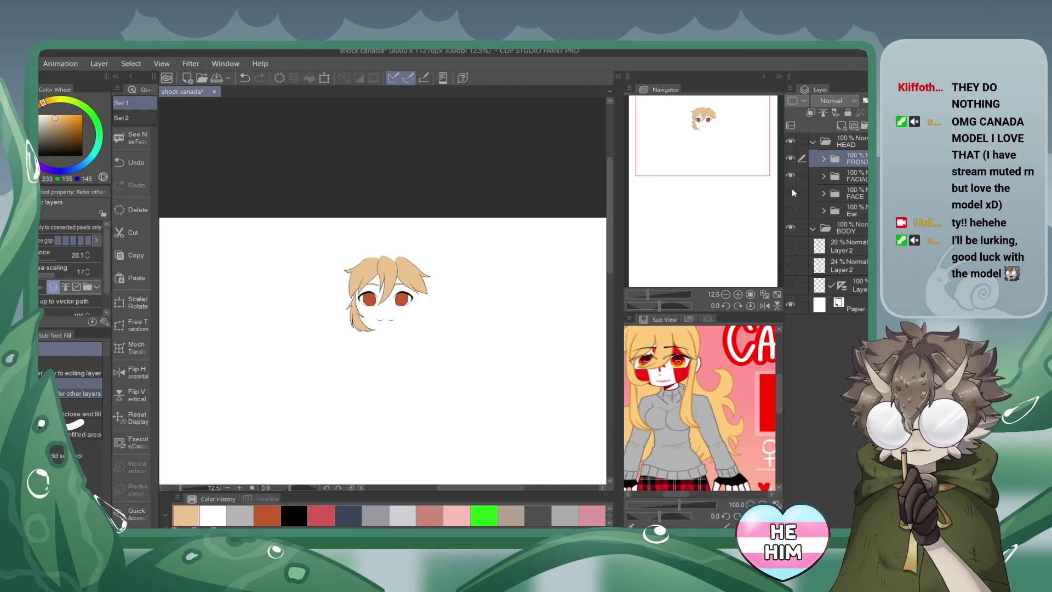
left_click(790, 192)
left_click(790, 210)
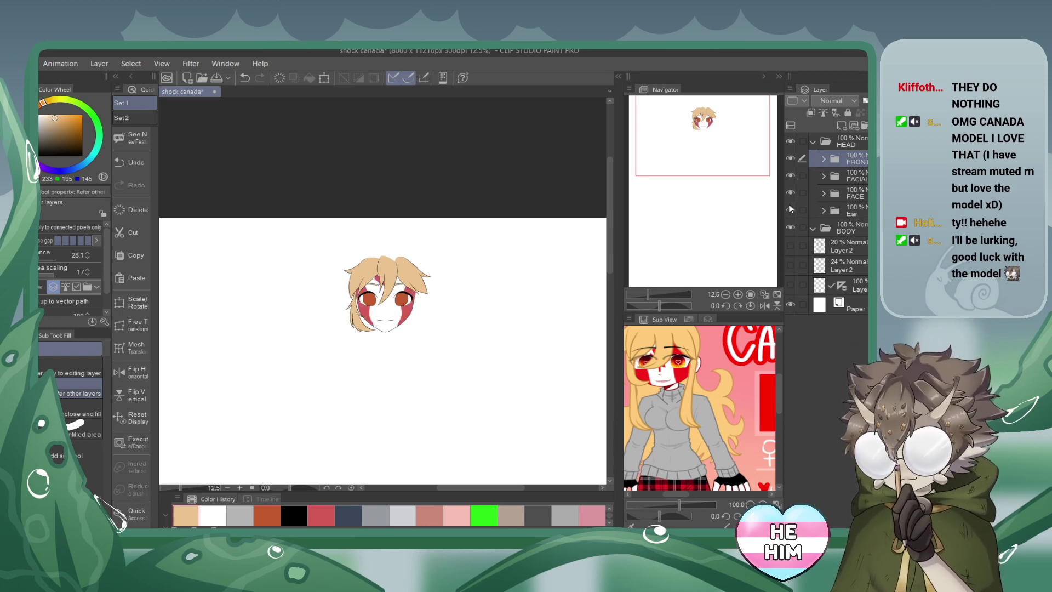
Expand the Ear folder and select the ears' base colour layer, toggling its visibility to check its contents.
left_click(737, 293)
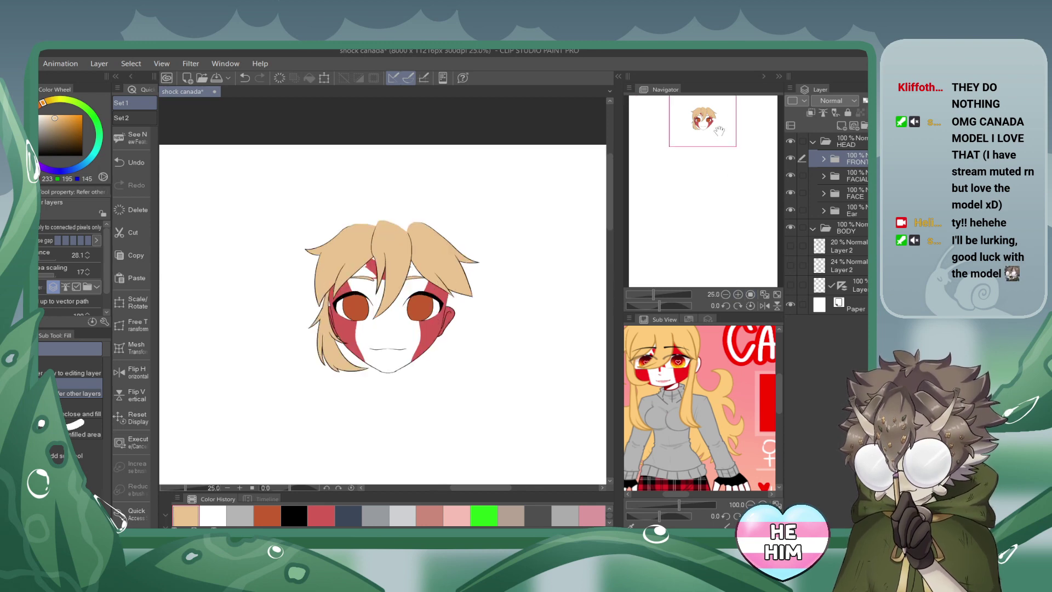
left_click(846, 211)
left_click(824, 211)
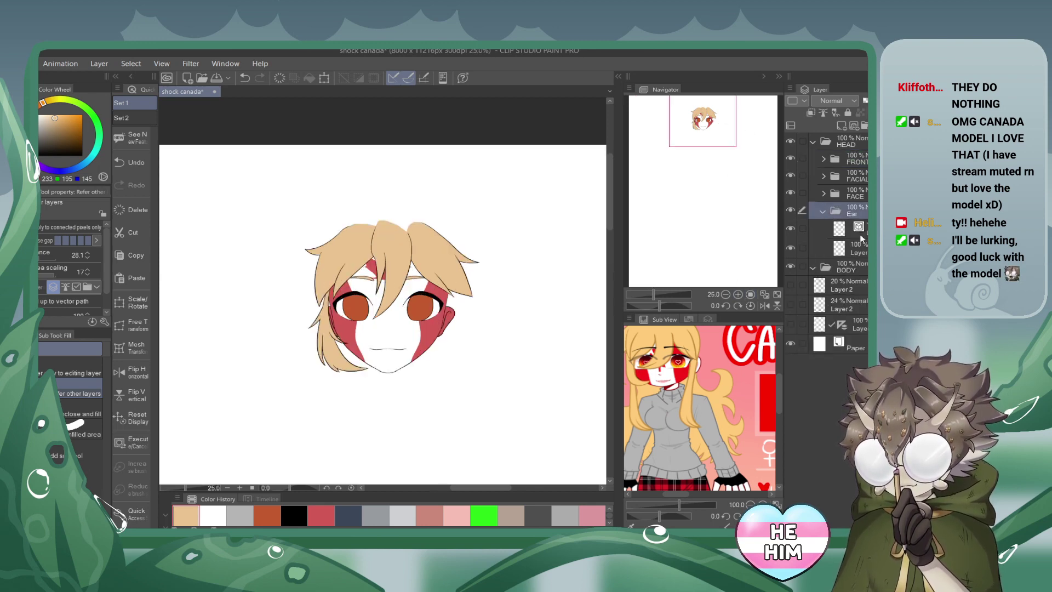
left_click(811, 249)
left_click(790, 247)
left_click(790, 246)
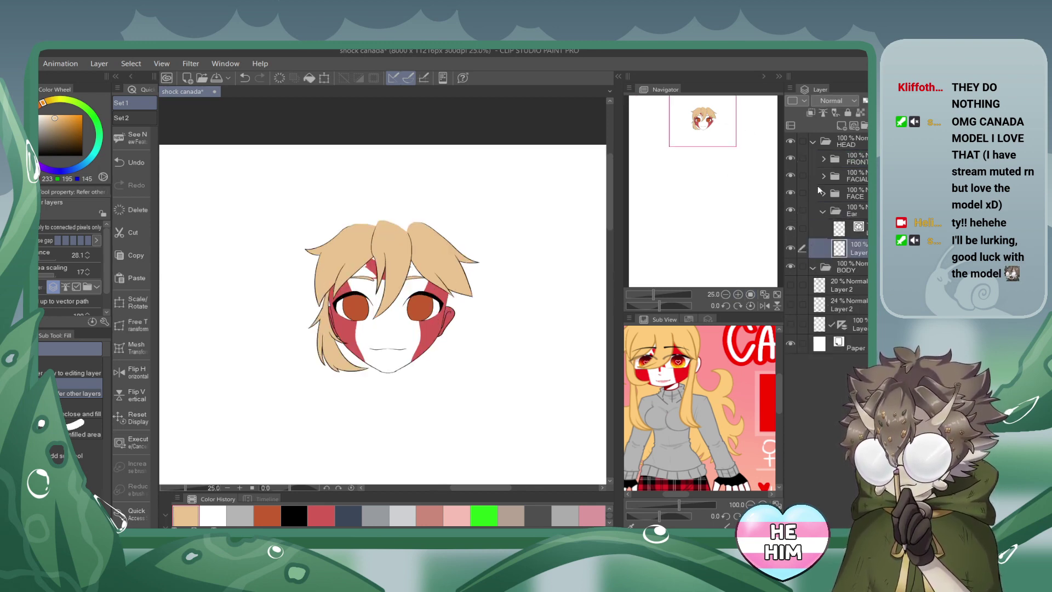
Lock the ear colour layer's transparent pixels and paint the ears white using the G-pen at size 697.4.
left_click(860, 112)
left_click(39, 115)
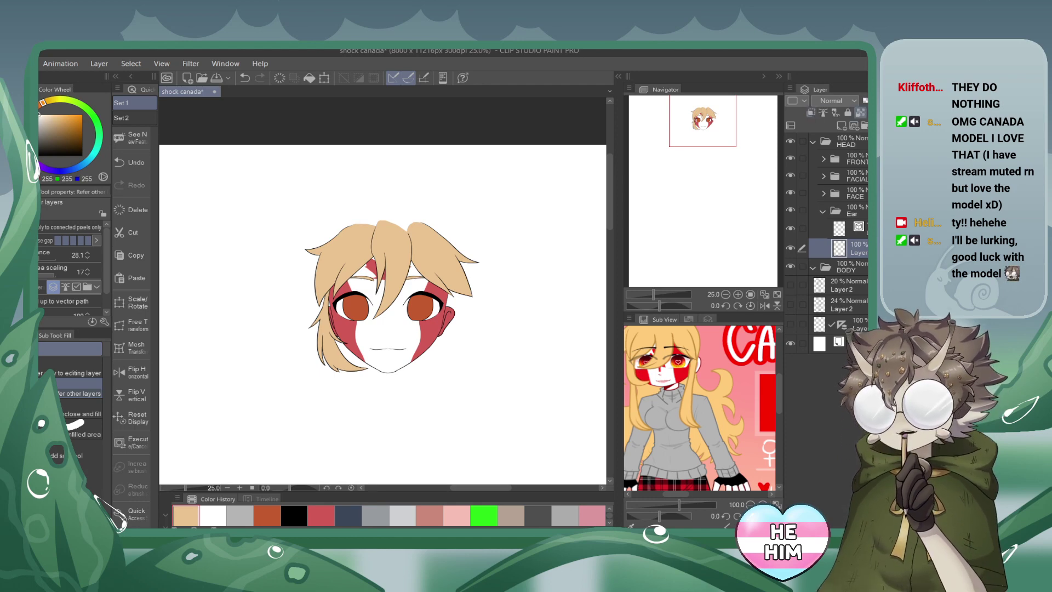
key("p")
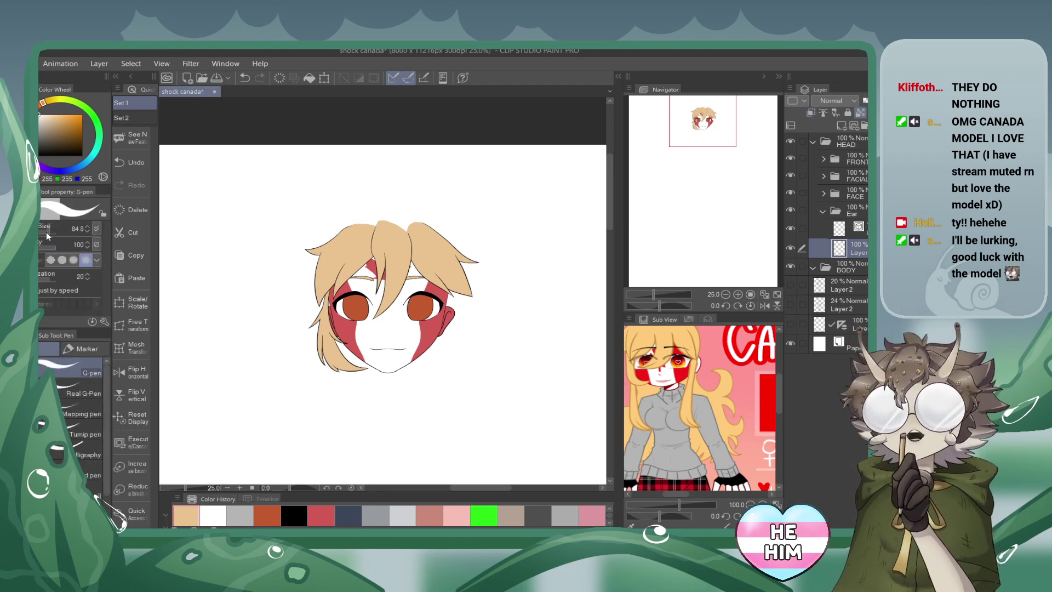
mouse_move(294, 263)
left_mouse_down()
mouse_move(398, 330)
mouse_move(411, 312)
mouse_move(559, 329)
mouse_move(533, 323)
left_mouse_up()
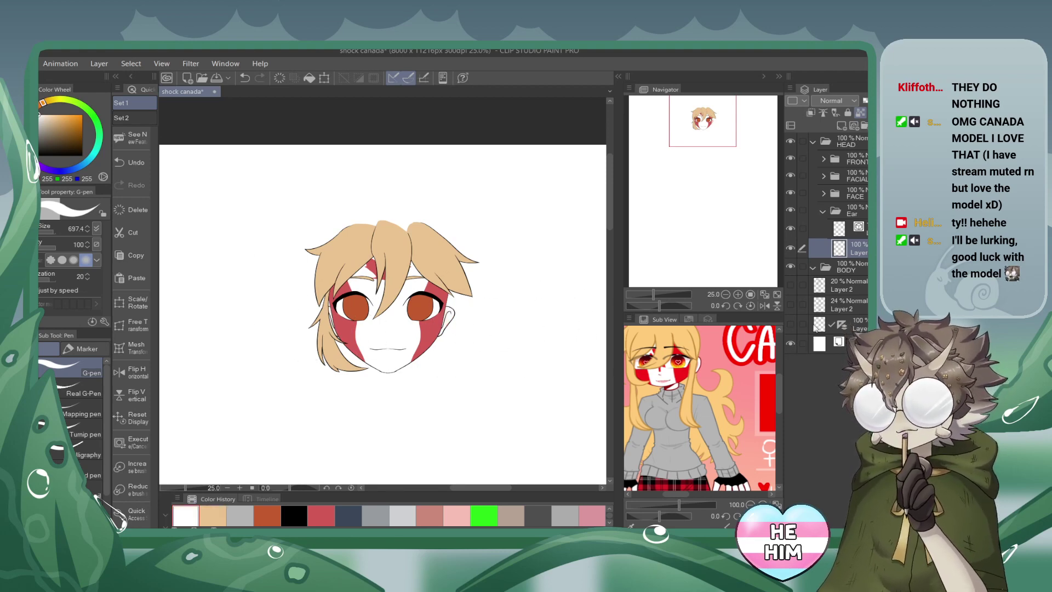
left_click(790, 344)
left_click(789, 344)
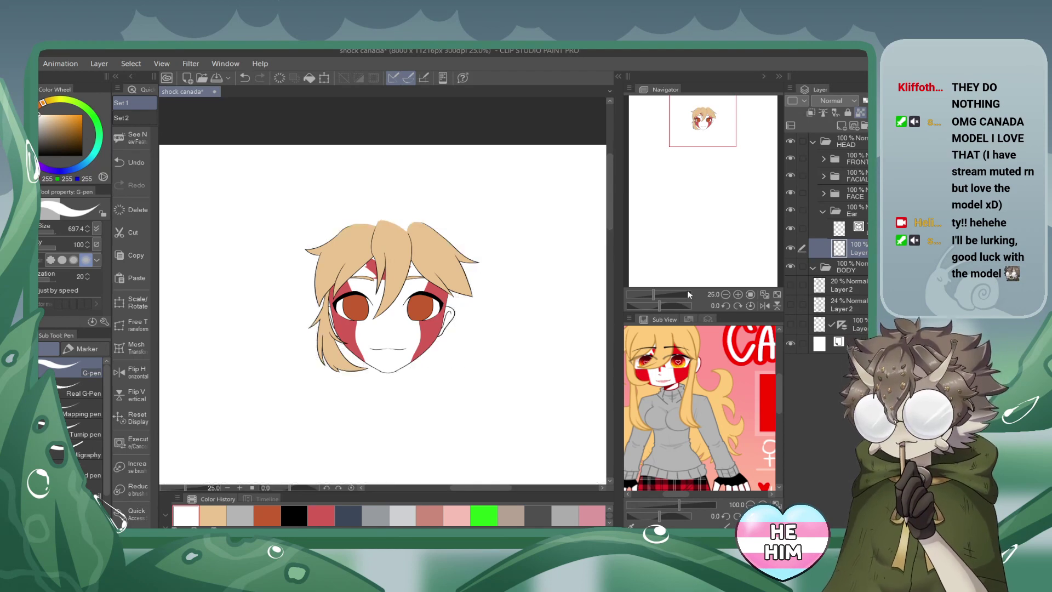
Save the file and hide the front hair folder to expose the whole face.
left_click(218, 77)
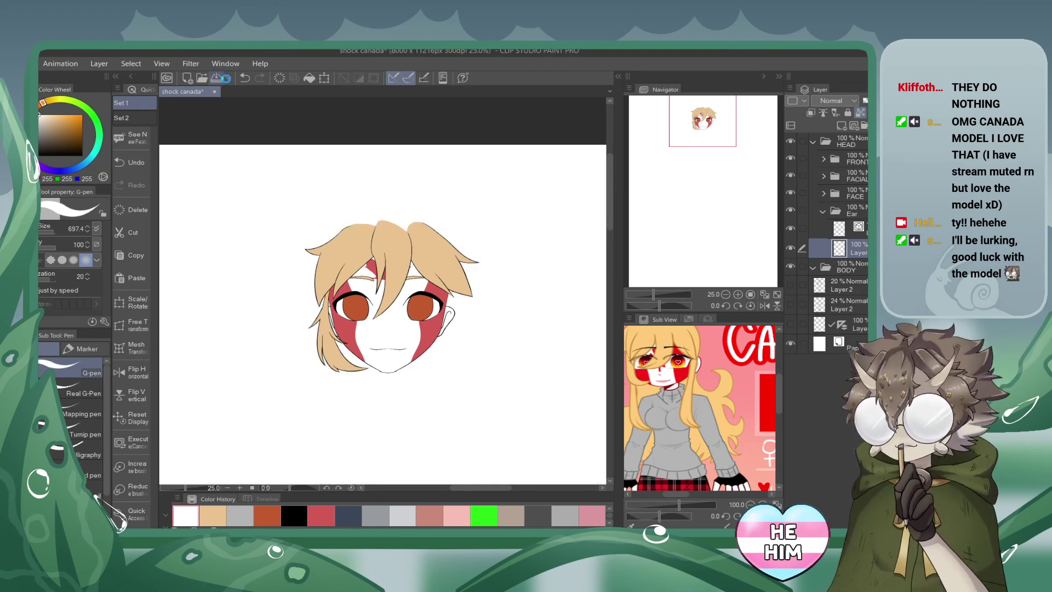
left_click(737, 294)
left_click(790, 159)
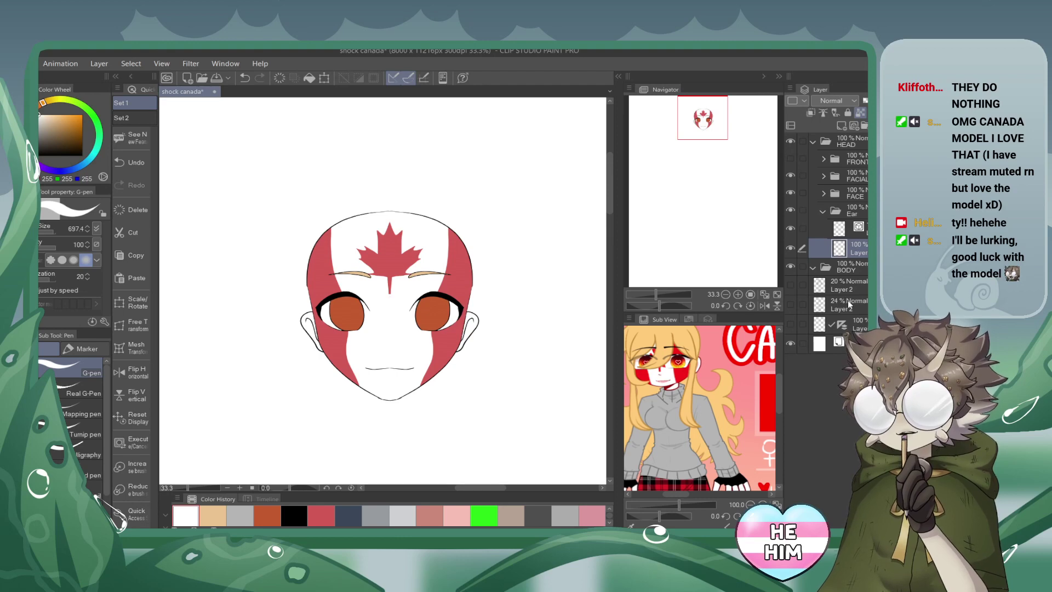
Show the symmetry ruler layer, then expand the FACE folder and select the maple leaf marking's layer in its subfolder.
left_click(812, 267)
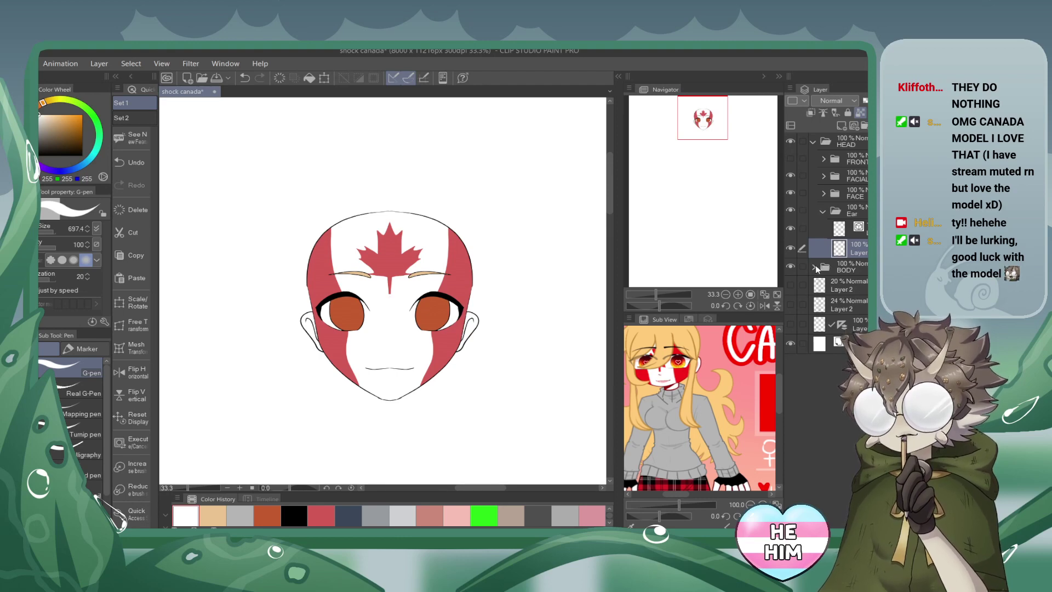
left_click(790, 324)
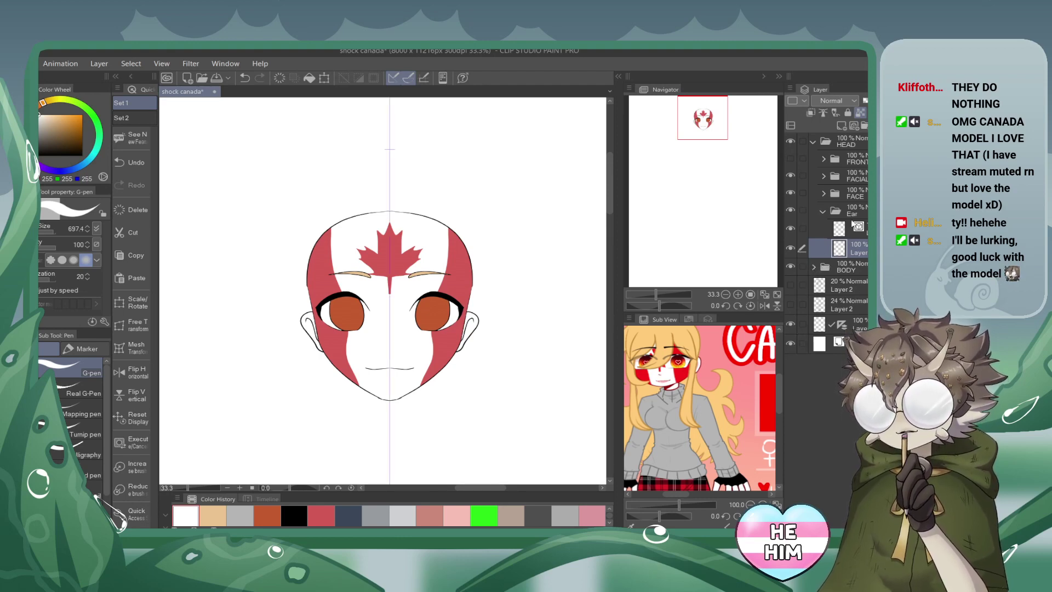
left_click(827, 199)
left_click(823, 193)
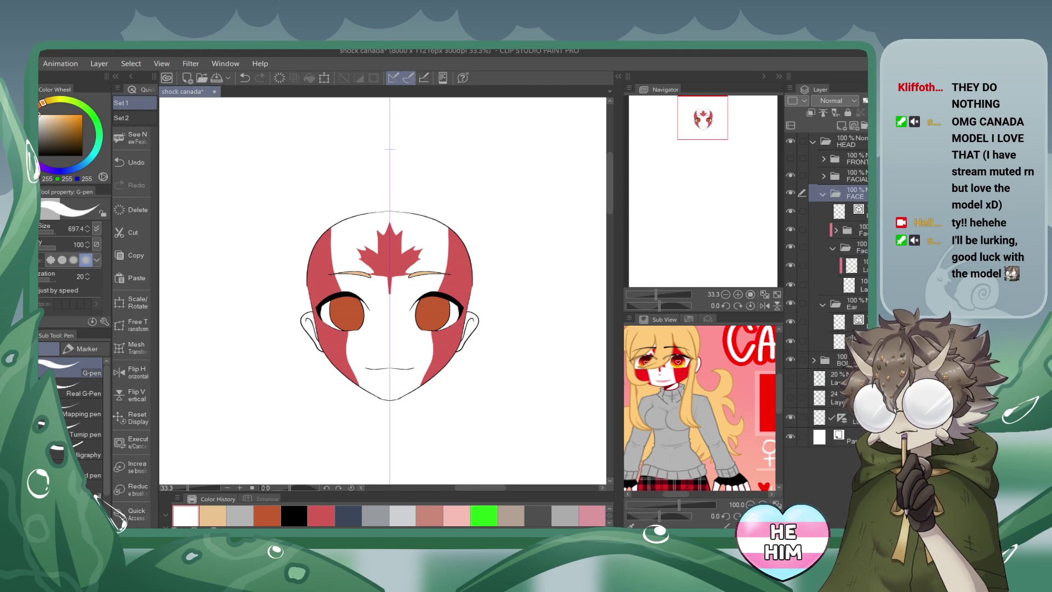
left_click(851, 229)
left_click(827, 248)
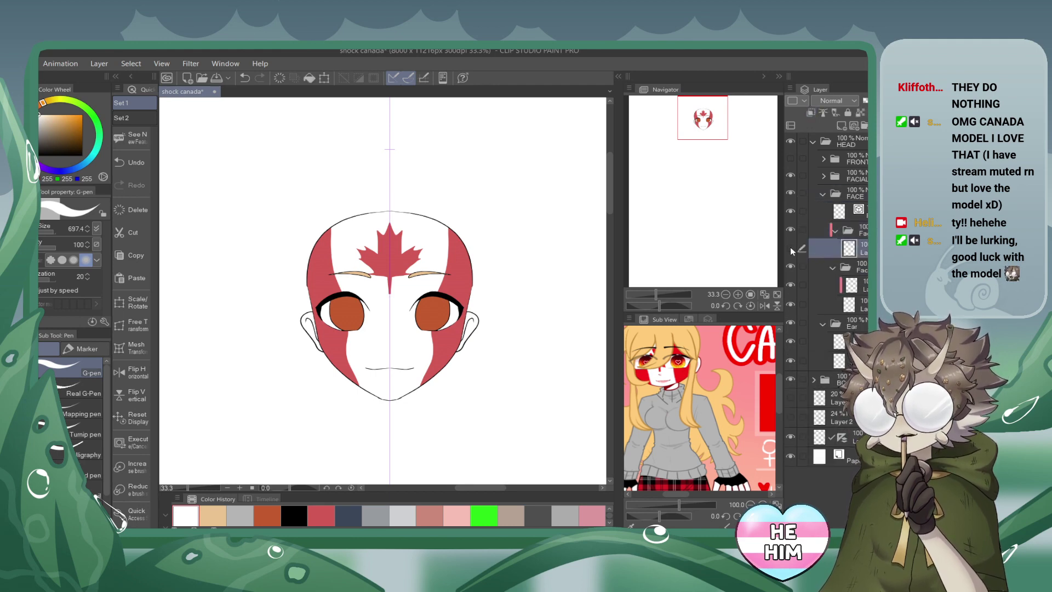
left_click(789, 248)
left_click(790, 249)
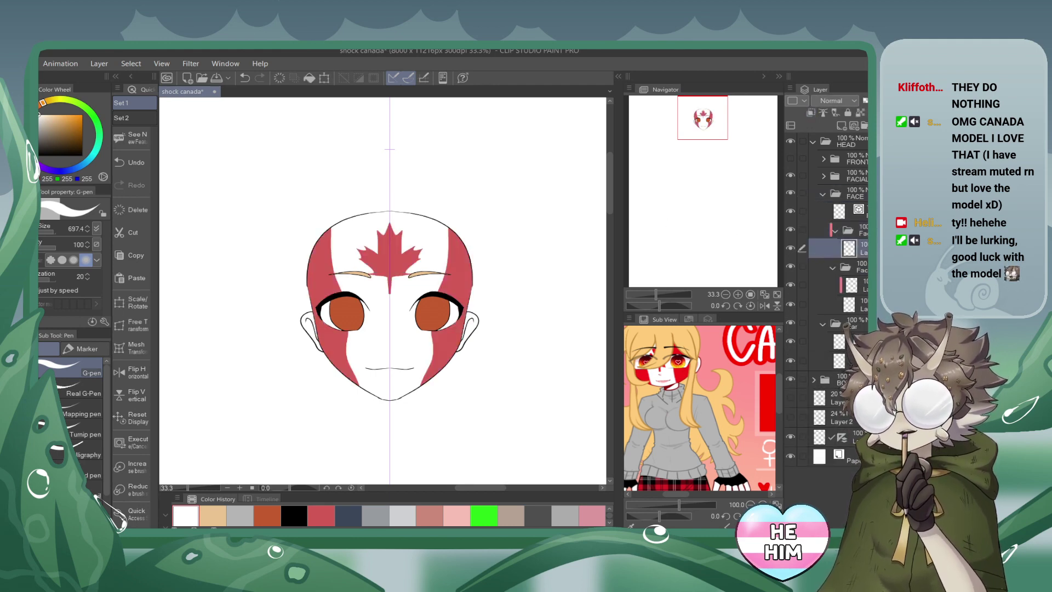
Select the area around the maple leaf with a rectangular selection and move the leaf lower on the forehead.
key("m")
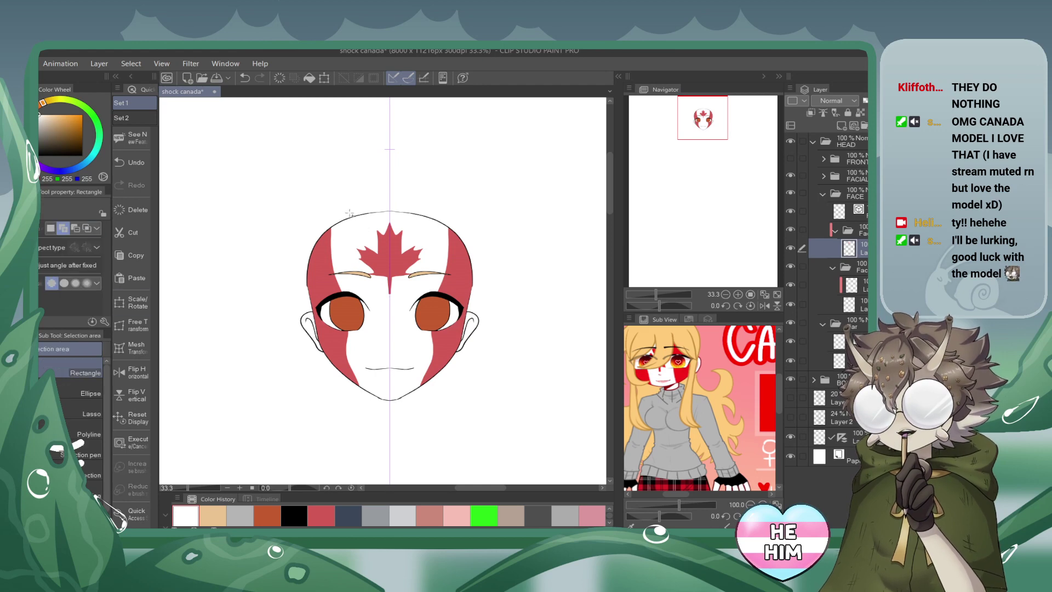
left_click_drag(348, 212, 428, 294)
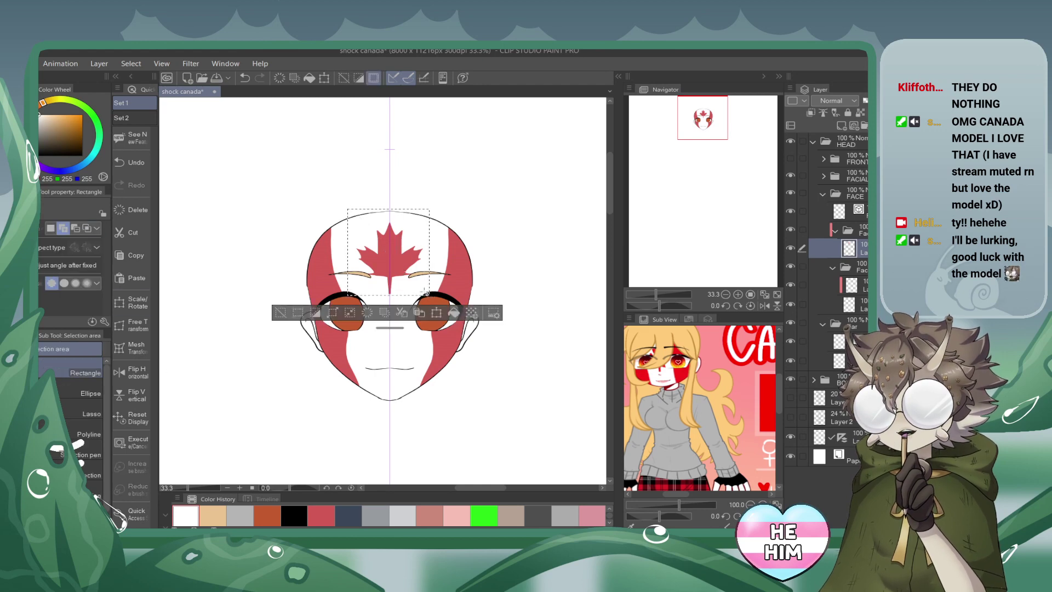
left_click(134, 303)
left_click_drag(414, 251, 413, 261)
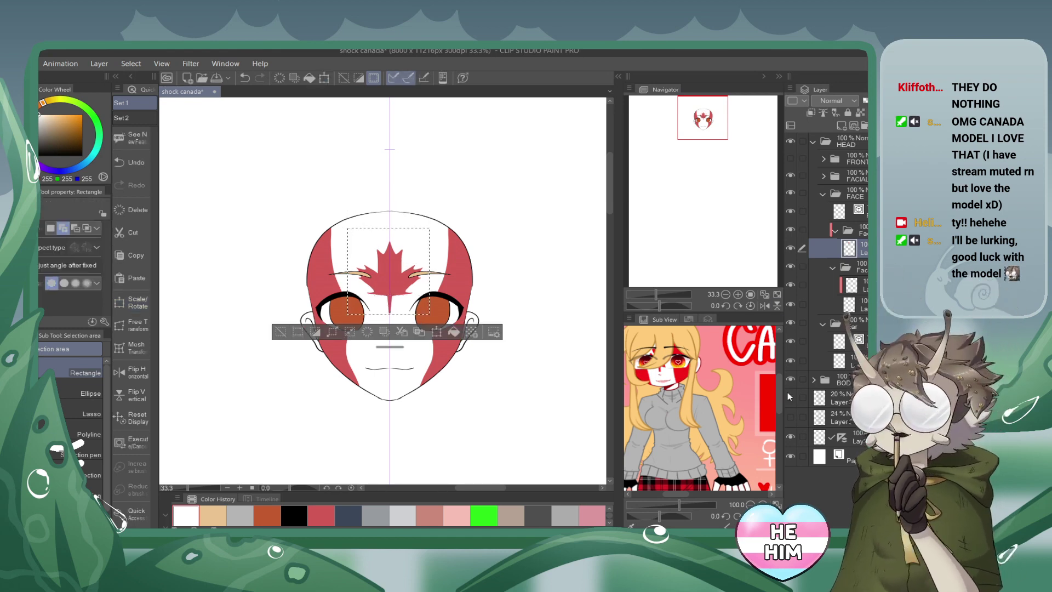
key("Return")
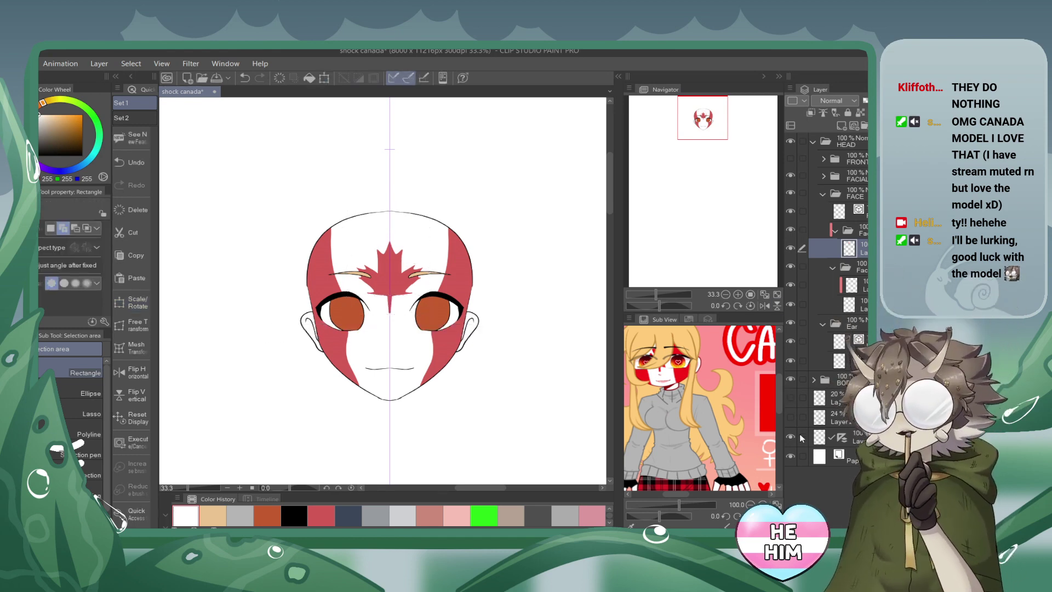
Hide the paper layer, collapse the face marking subfolders and save the file.
left_click(790, 456)
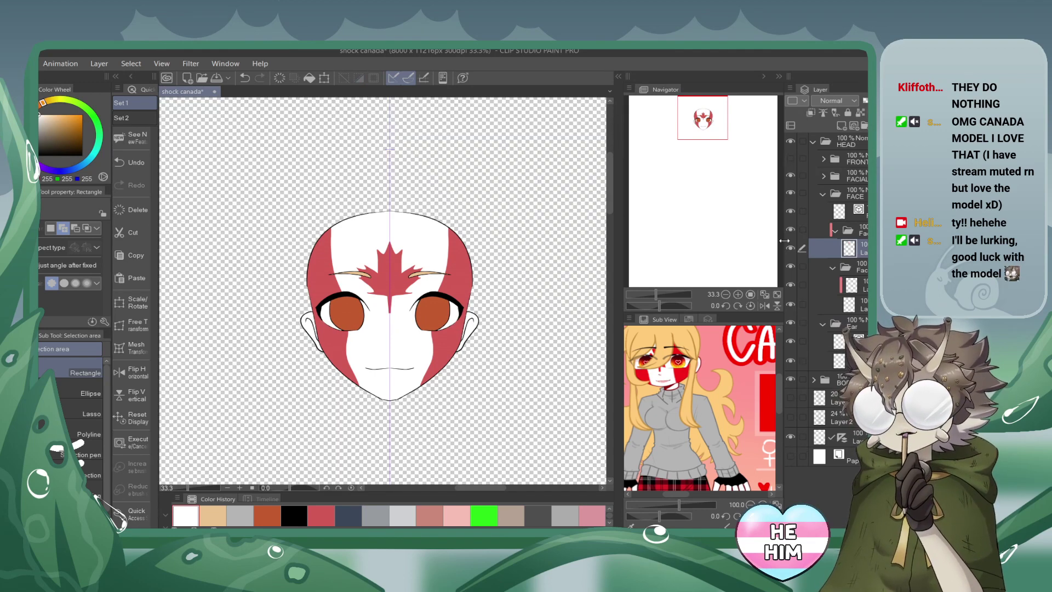
left_click(831, 267)
left_click(217, 78)
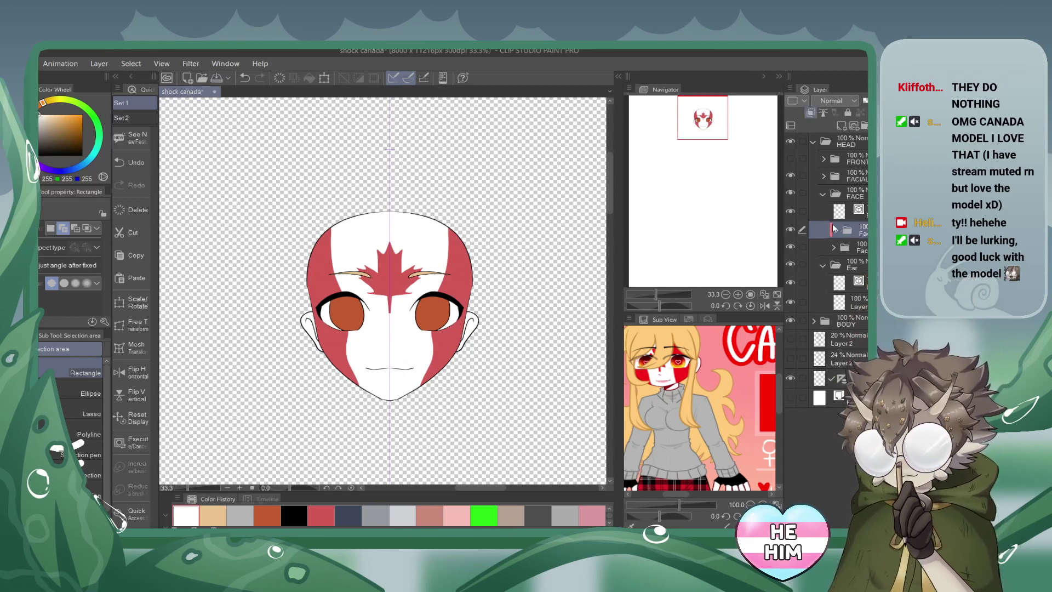
Show the front hair folder again, collapse the FACE and Ear folders, and save the file.
left_click(823, 193)
left_click(789, 159)
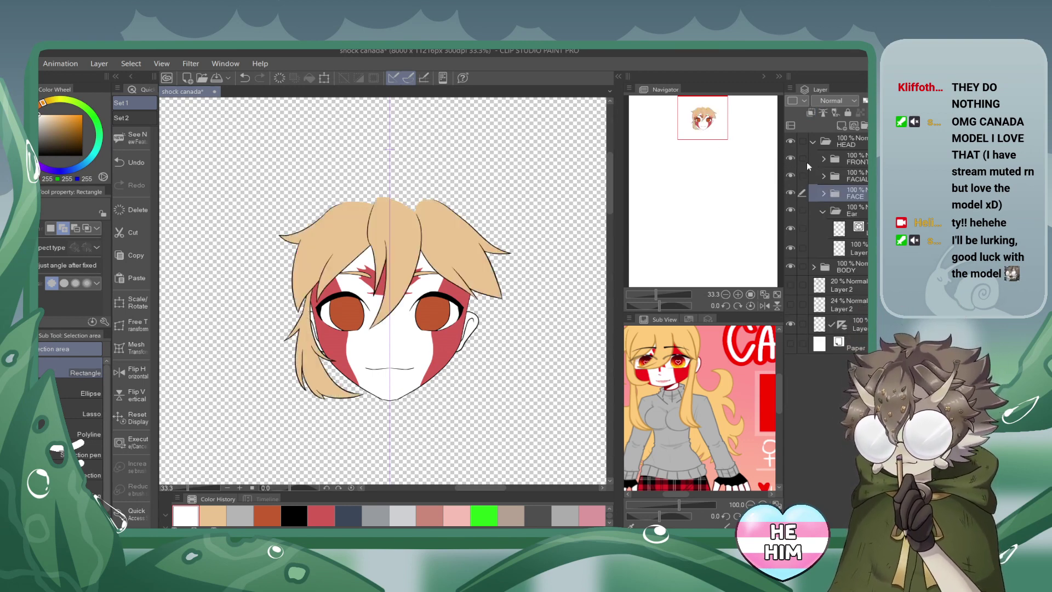
left_click(823, 212)
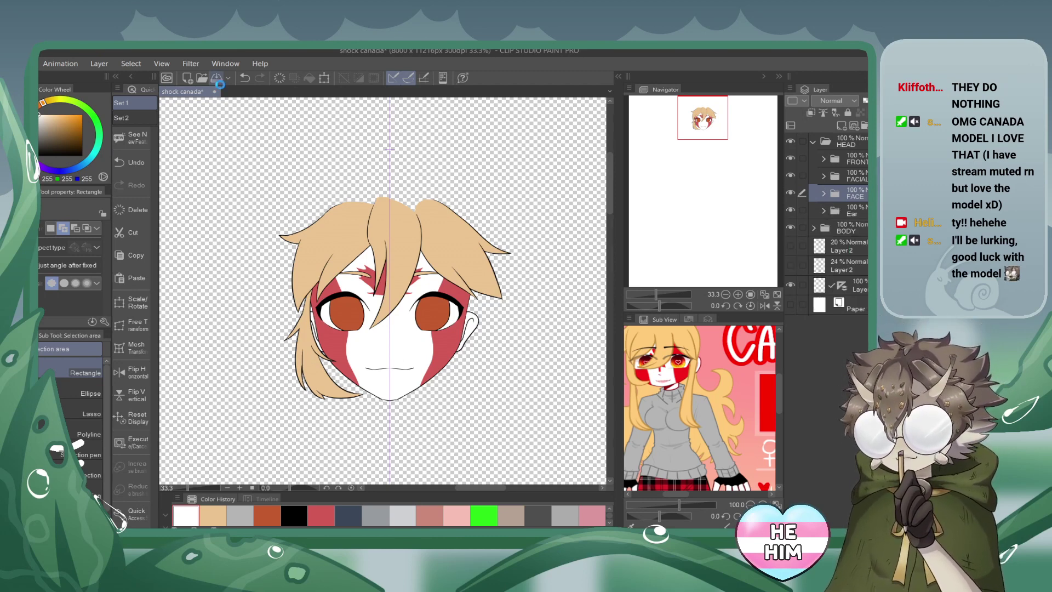
left_click(217, 79)
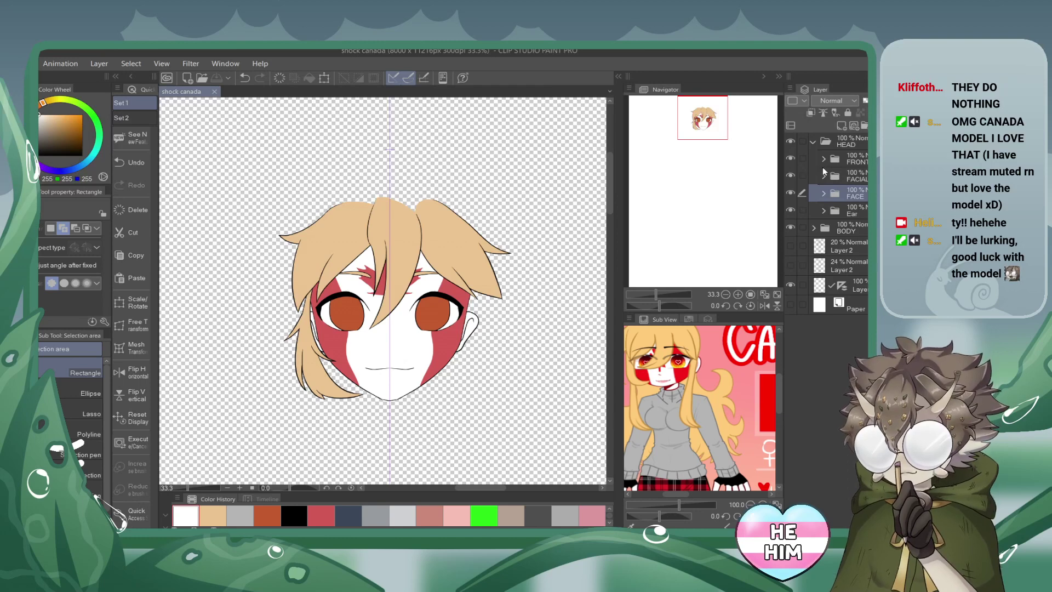
Create a folder for the long locks below the short lock folder in the front hair folder, name it and save the file.
left_click(823, 159)
left_click(849, 227)
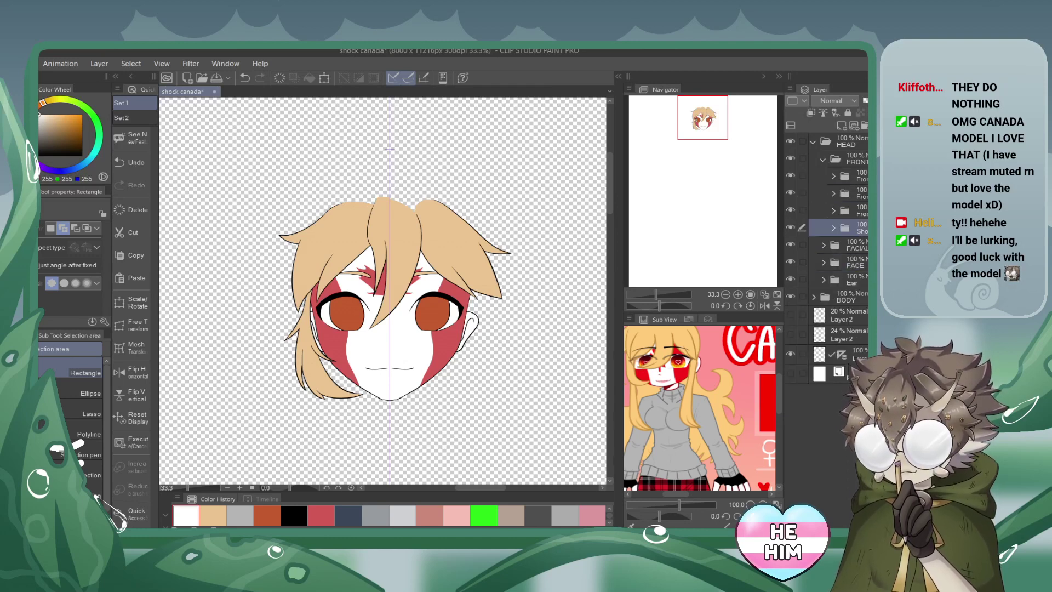
left_click(823, 160)
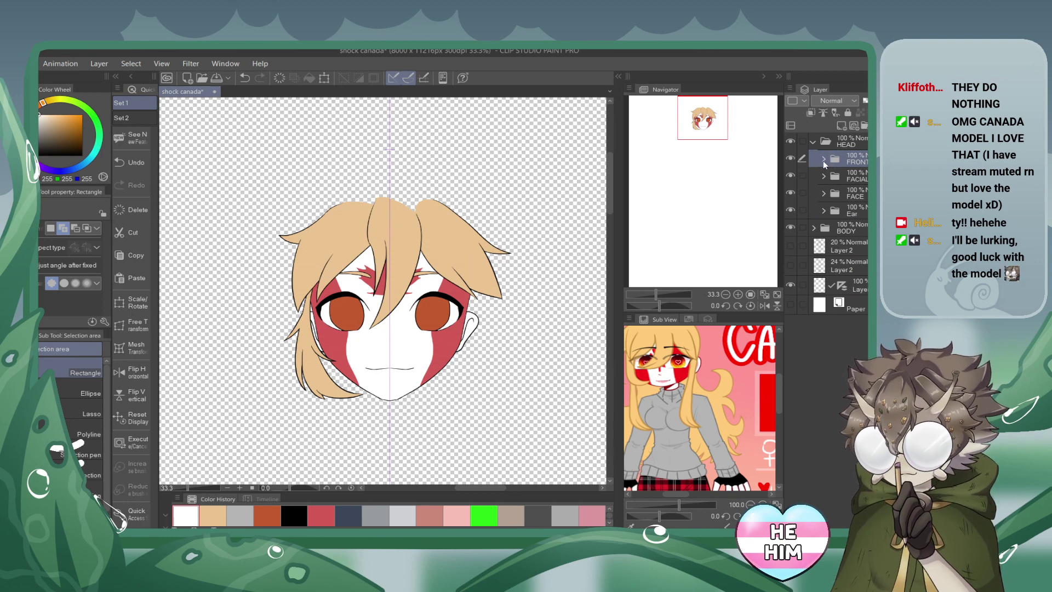
left_click(823, 159)
left_click(849, 228)
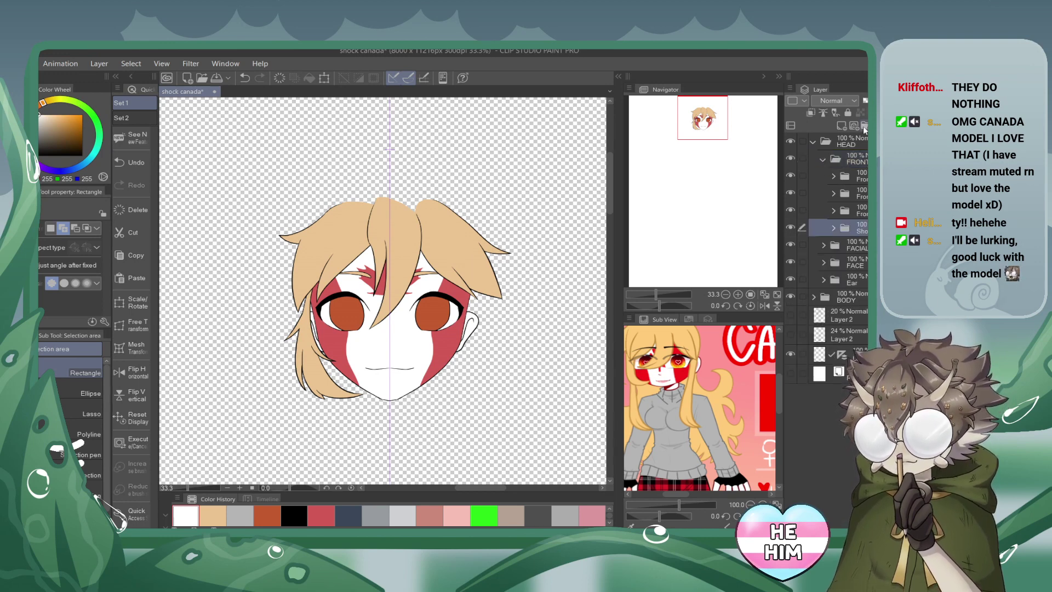
left_click(864, 126)
left_click_drag(849, 228, 849, 251)
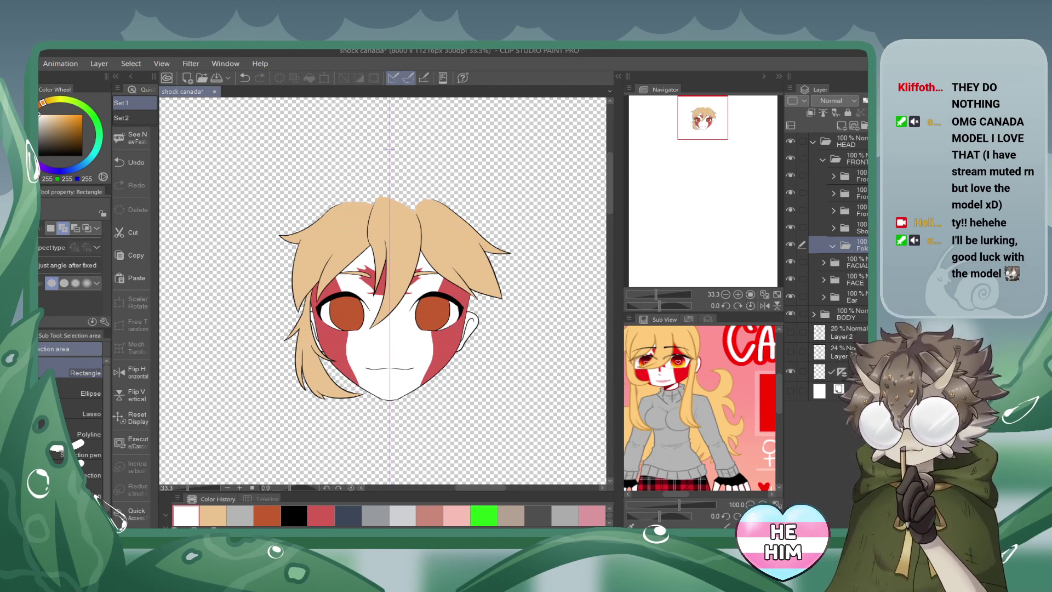
type("Lon")
key("Return")
key("ctrl+s")
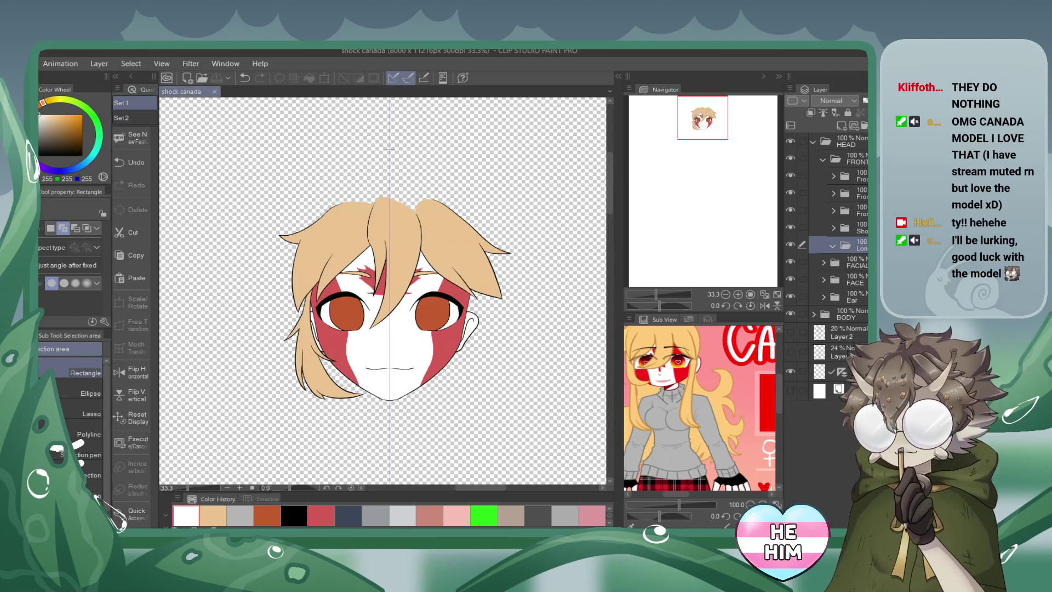
Add a new line art layer inside the long lock folder and set the G-pen to black at size 11.0.
left_click(852, 126)
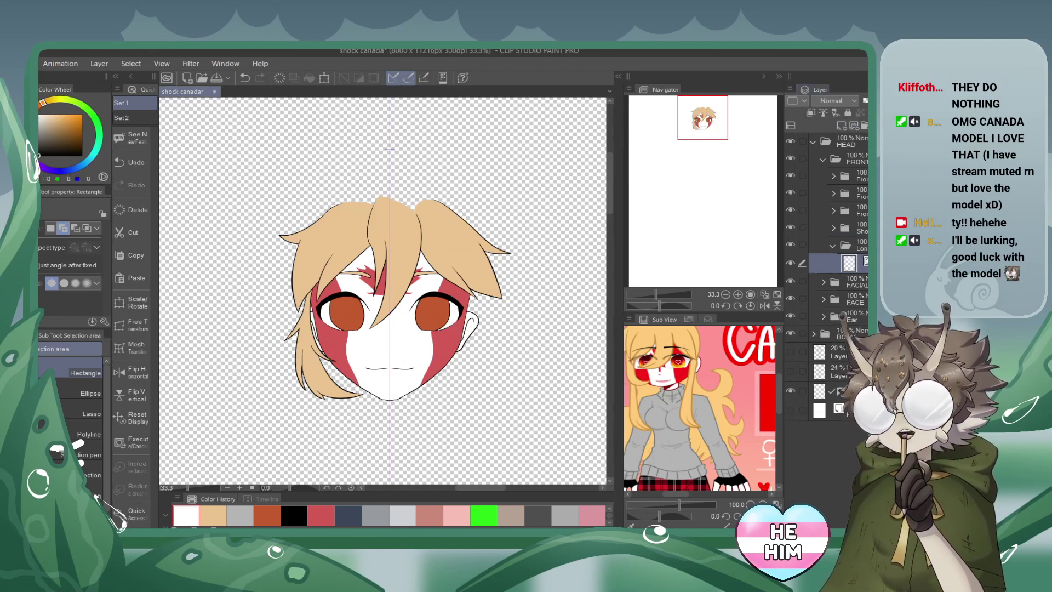
key("p")
left_click_drag(55, 229, 51, 230)
left_click(48, 230)
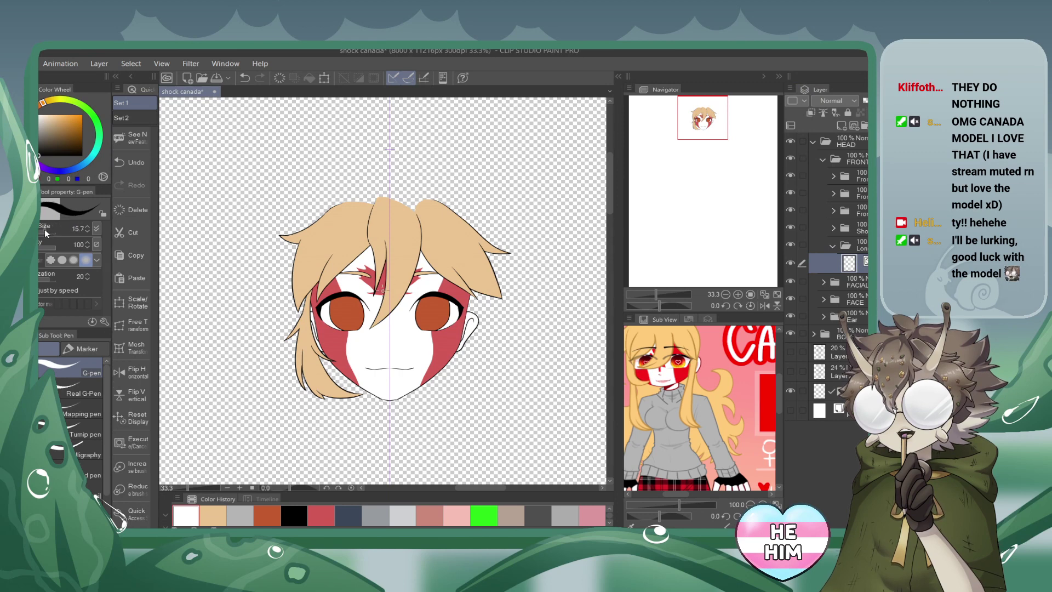
left_click(86, 232)
Hide the finished front hair and short lock folders, show the paper layer and collapse the facial features folder.
left_click(703, 123)
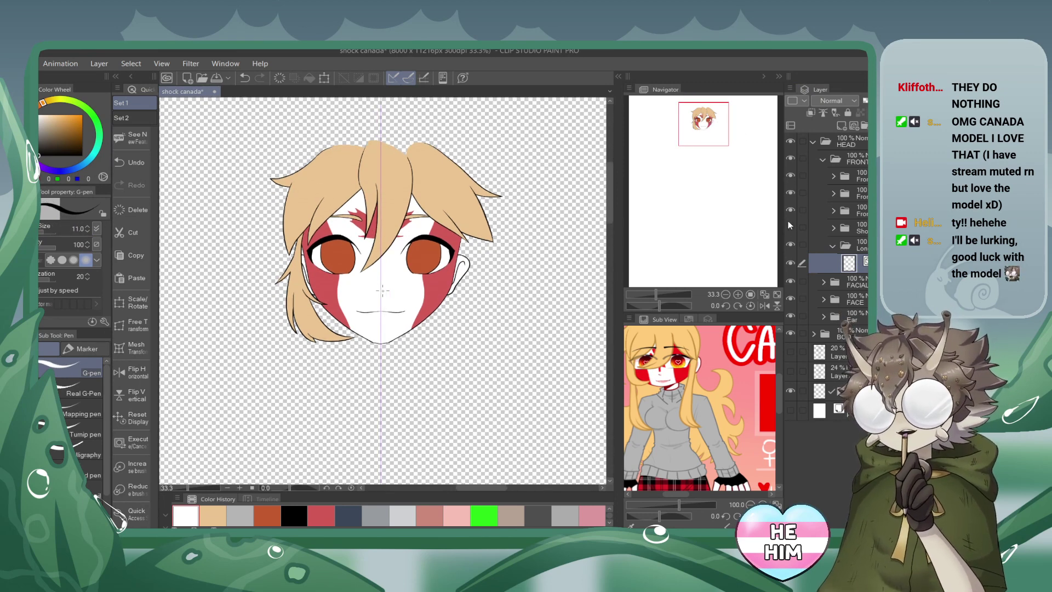
left_click_drag(790, 225, 790, 177)
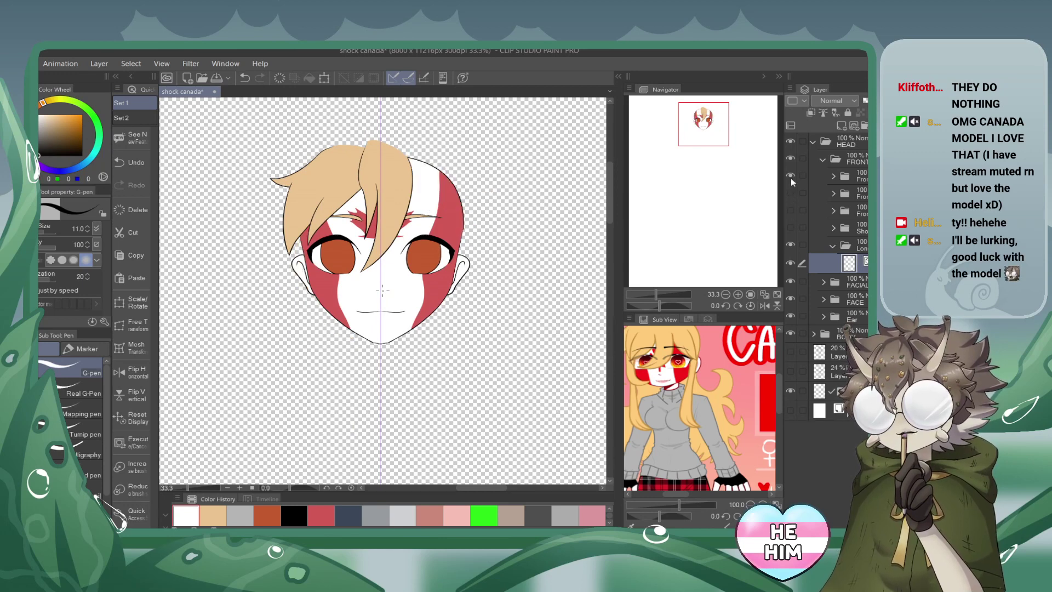
left_click(790, 410)
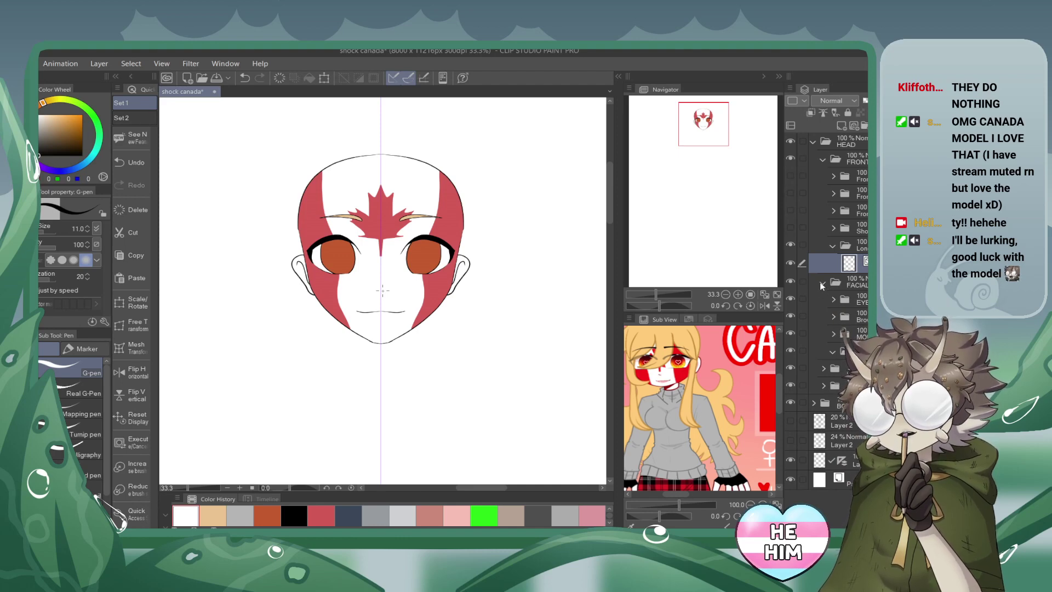
left_click(822, 285)
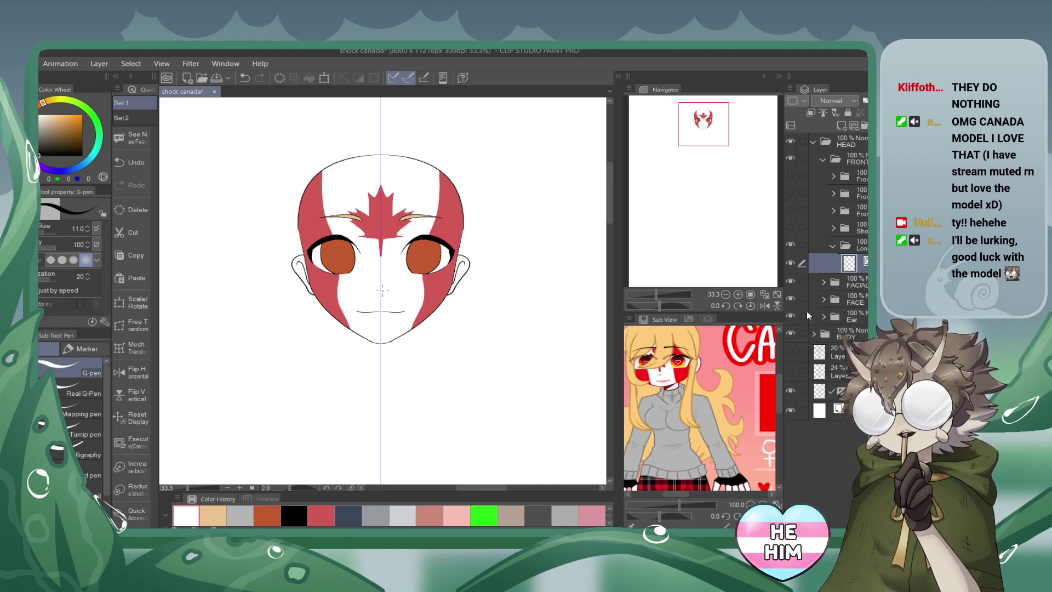
Hide the 24% sketch layer and show the 20% sketch layer with the hair as the guide.
left_click(789, 372)
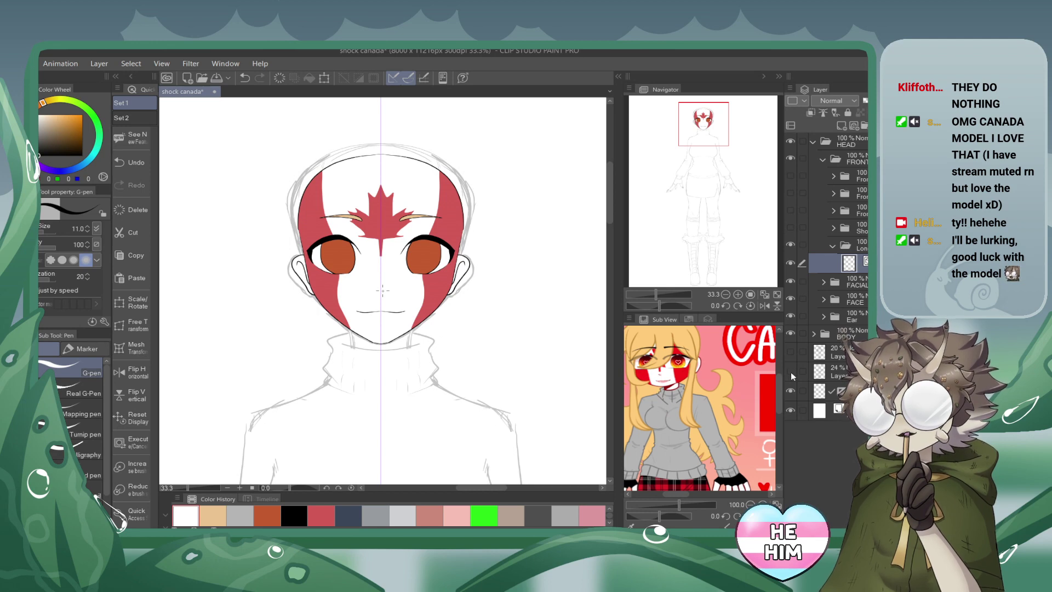
left_click(790, 373)
left_click(790, 352)
Ink the inner edges of the two long side locks over the hair sketch with the symmetrical G-pen, redrawing strokes as needed.
left_click_drag(716, 134, 709, 141)
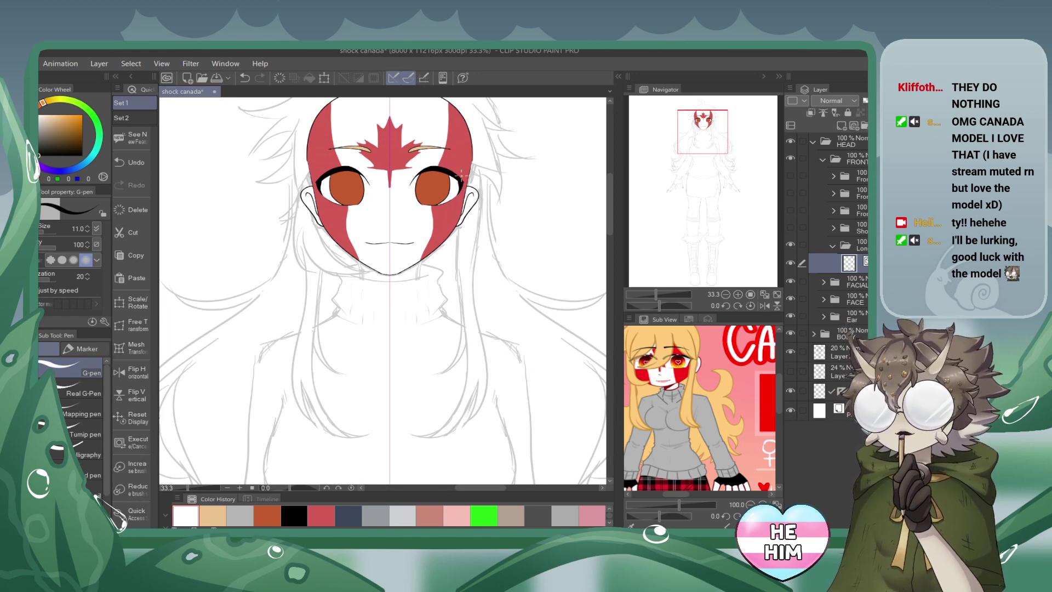
mouse_move(460, 244)
left_mouse_down()
mouse_move(465, 302)
mouse_move(433, 377)
left_mouse_up()
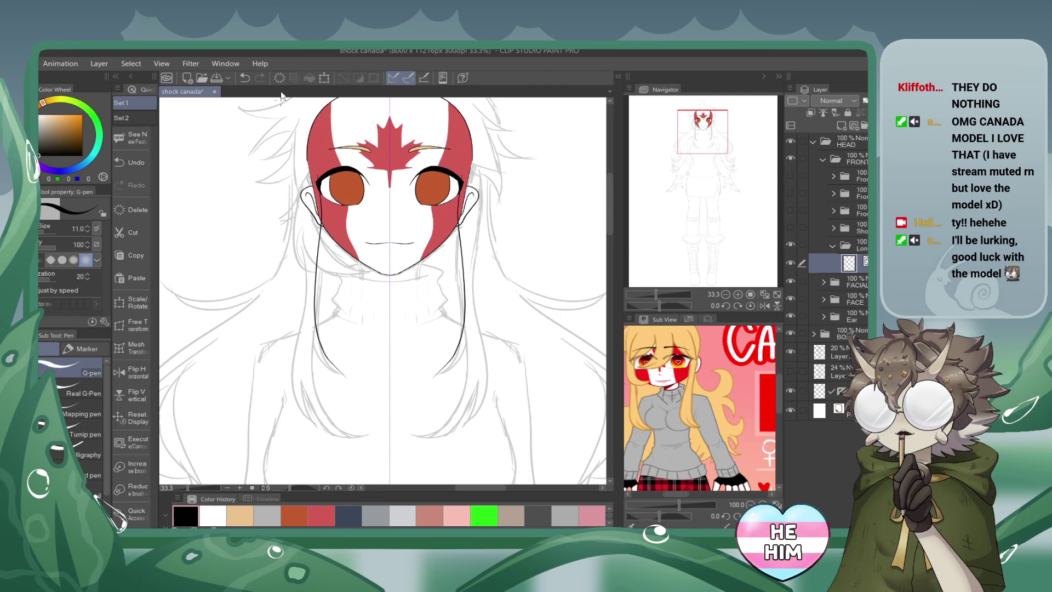
key("ctrl+z")
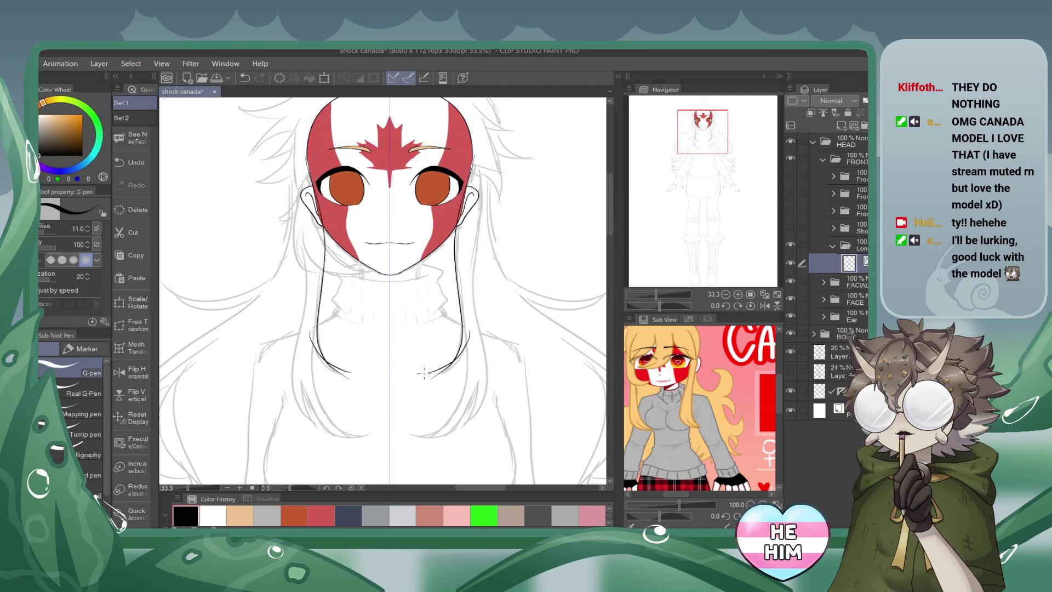
left_click(245, 78)
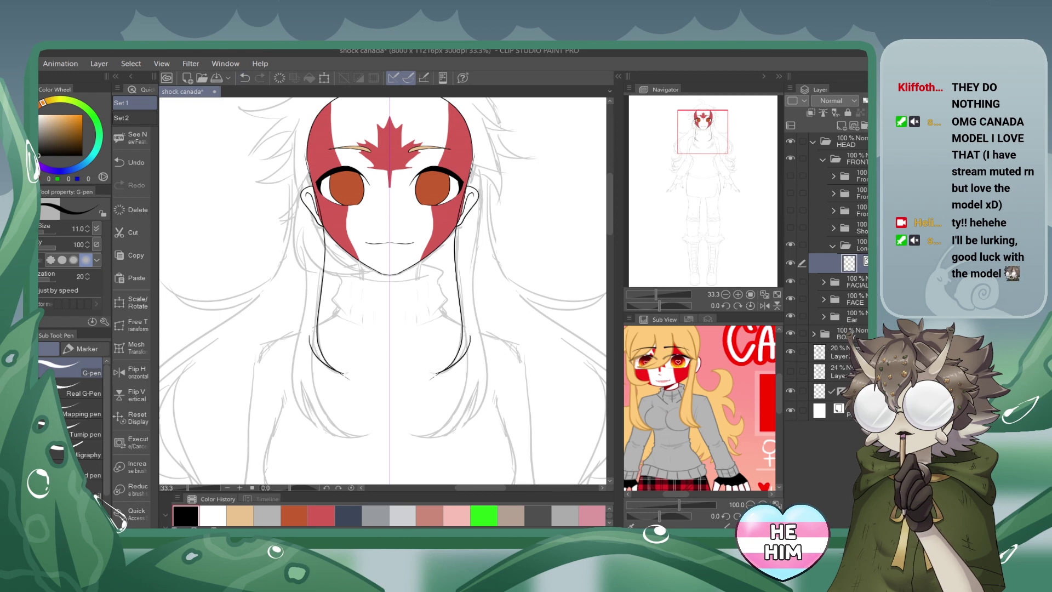
key("e")
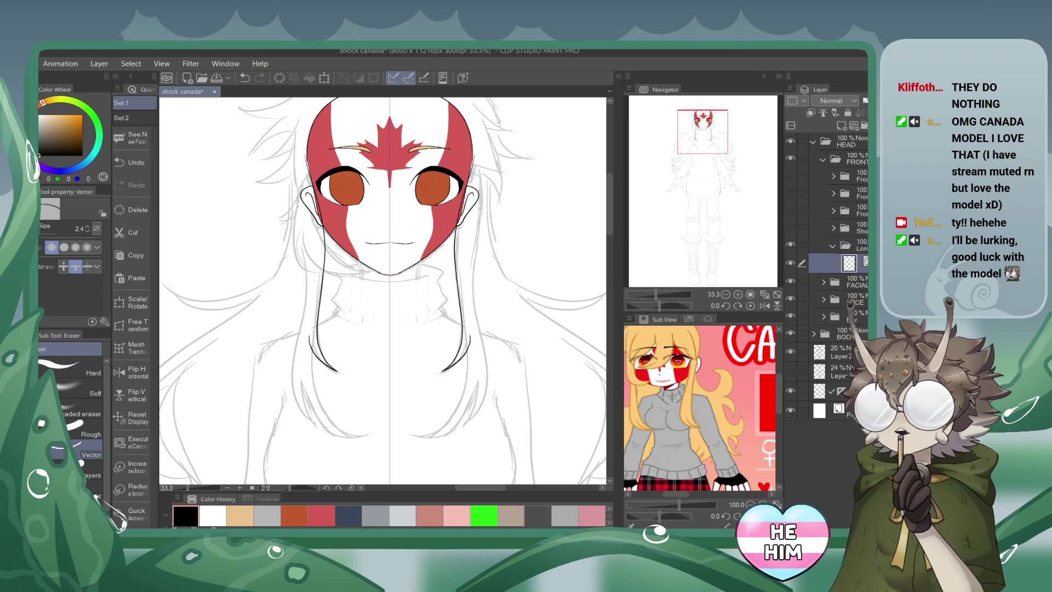
key("p")
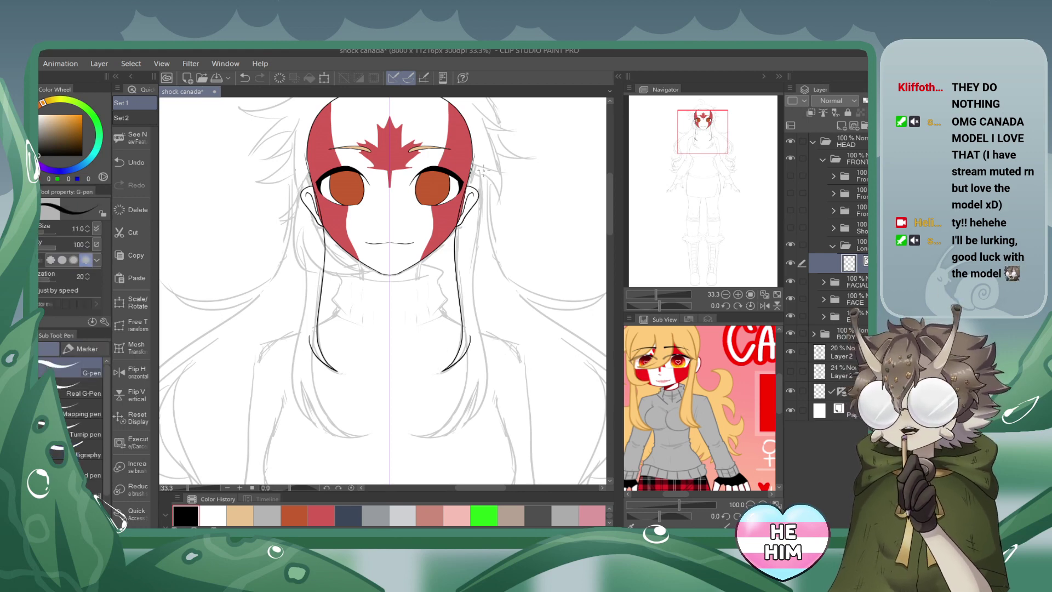
Ink the outer edges of both long side locks over the hair sketch, redrawing strokes as needed and tapering the upper ends to points.
mouse_move(490, 305)
left_mouse_down()
mouse_move(512, 373)
mouse_move(488, 410)
left_mouse_up()
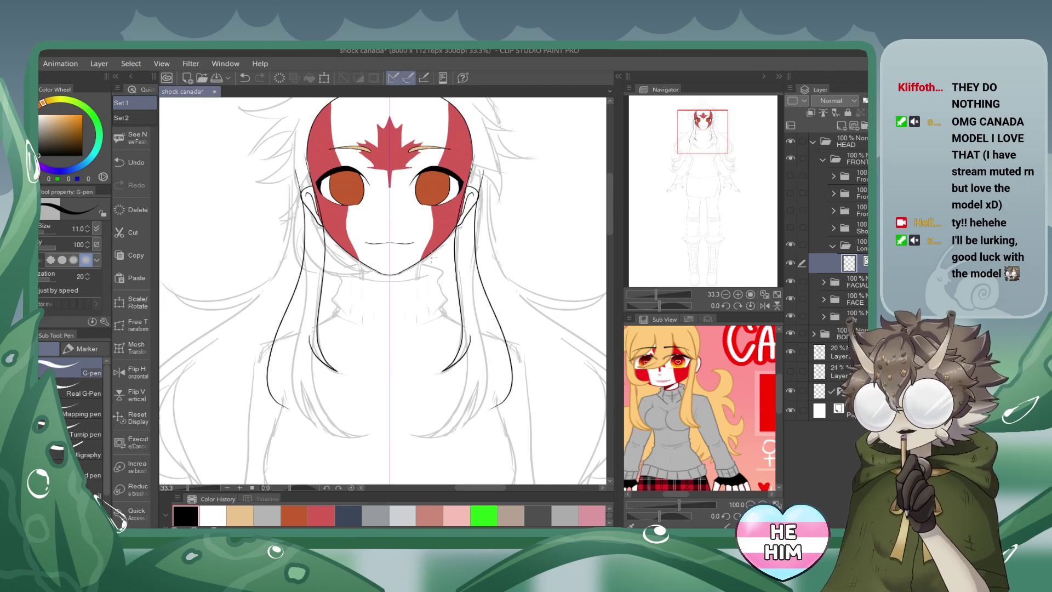
left_click(244, 78)
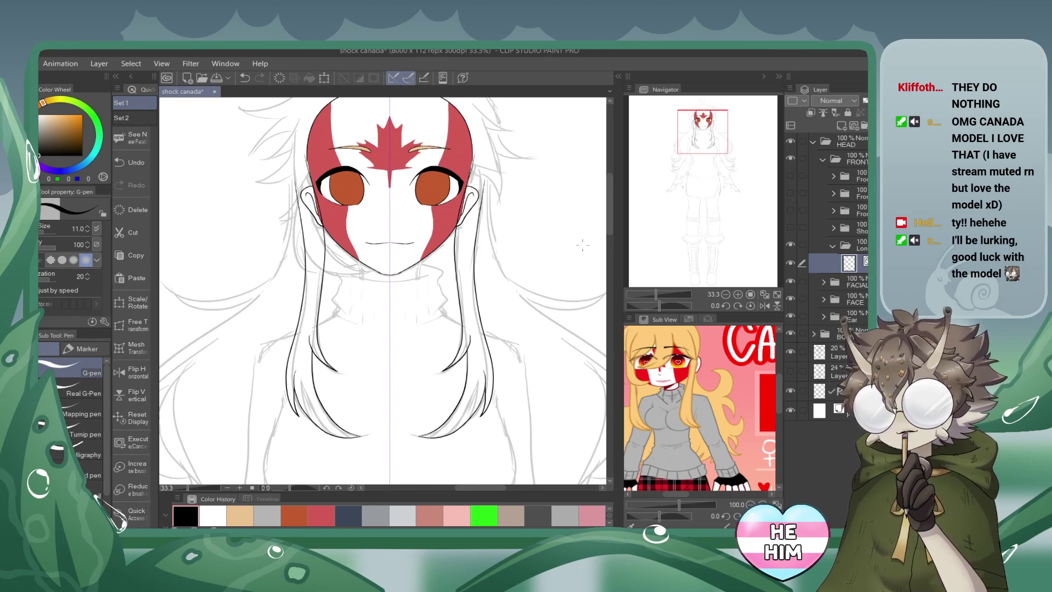
left_click(737, 294)
left_click(737, 295)
left_click(706, 121)
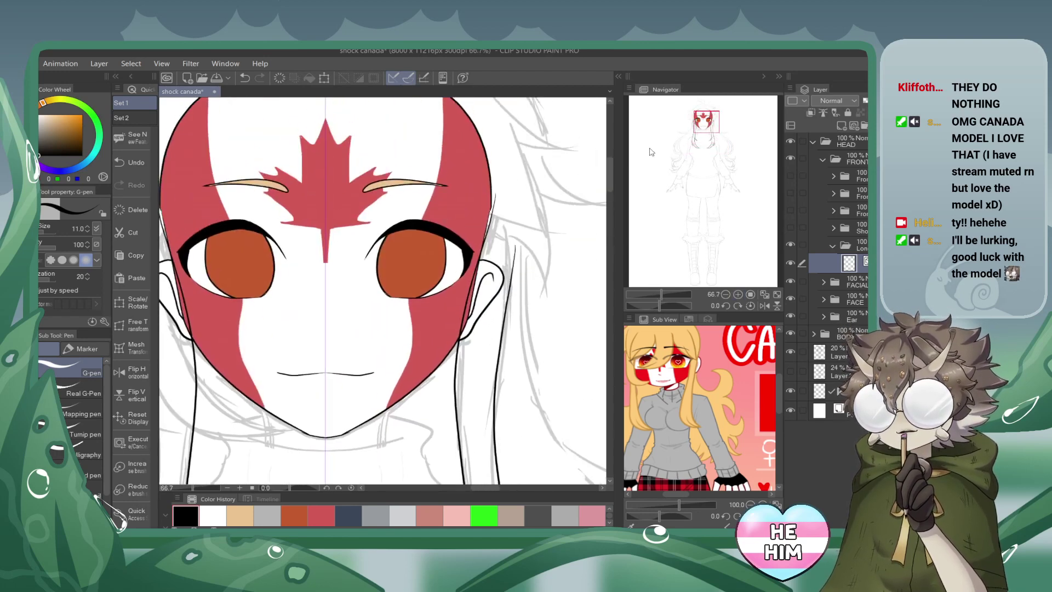
left_click_drag(503, 157, 510, 307)
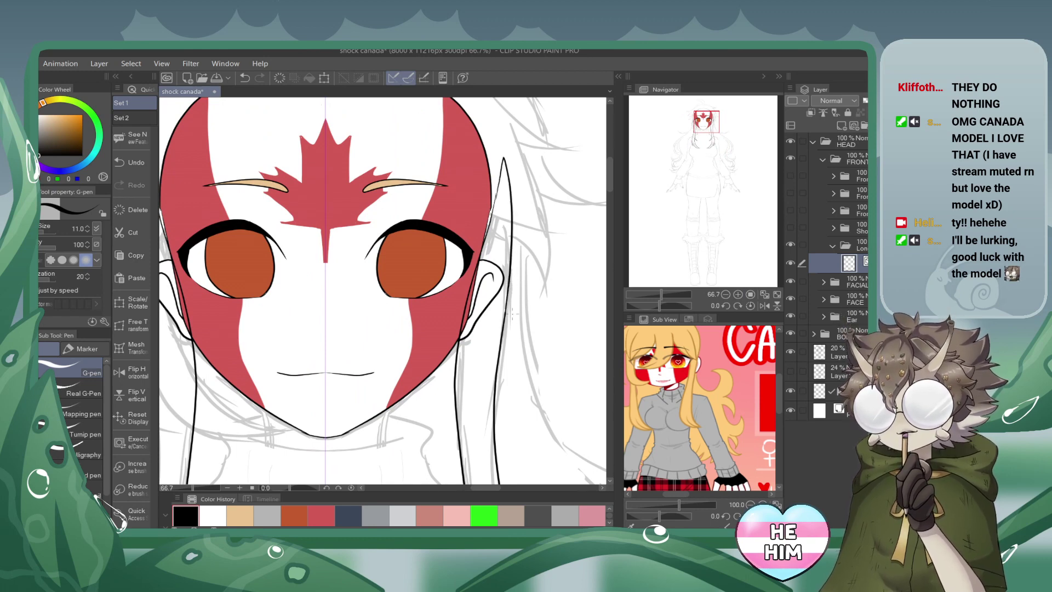
left_click(725, 295)
left_click(725, 295)
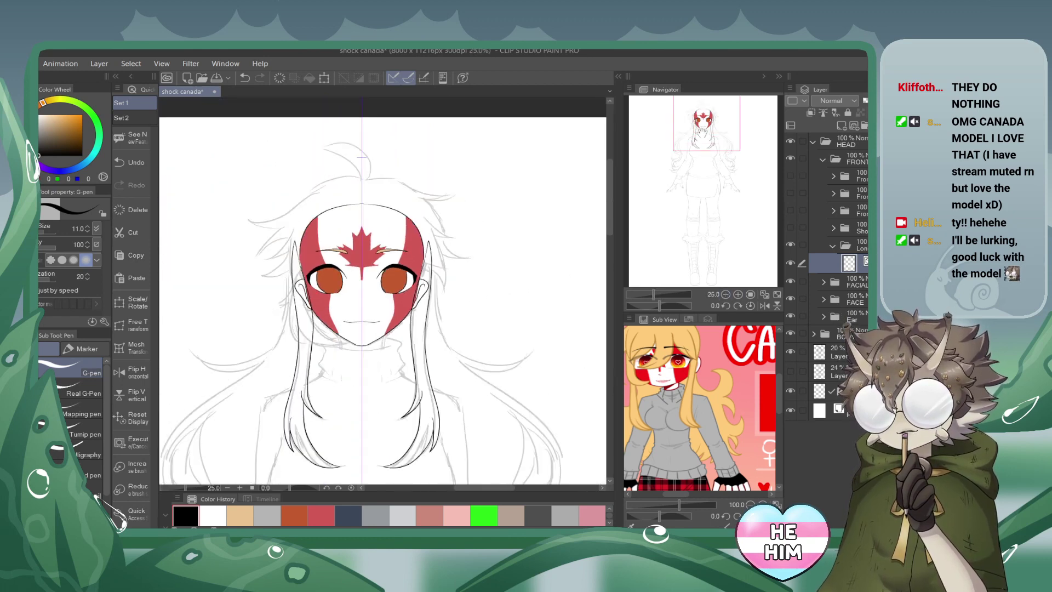
left_click(724, 295)
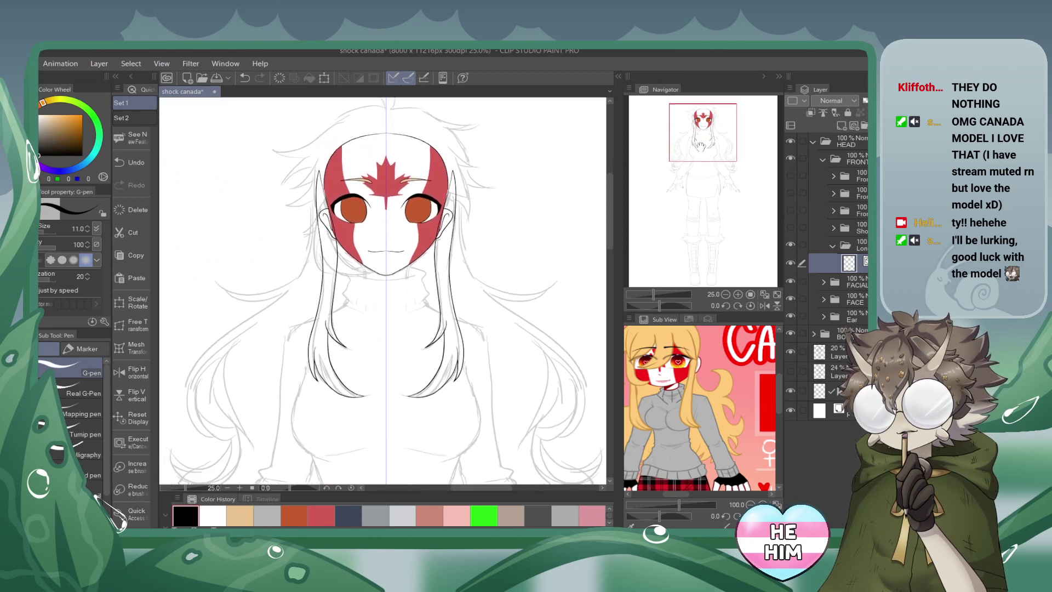
Hide the face, facial features, ears and 20% sketch layer, and add a colour layer below the long lock line art.
left_click(791, 296)
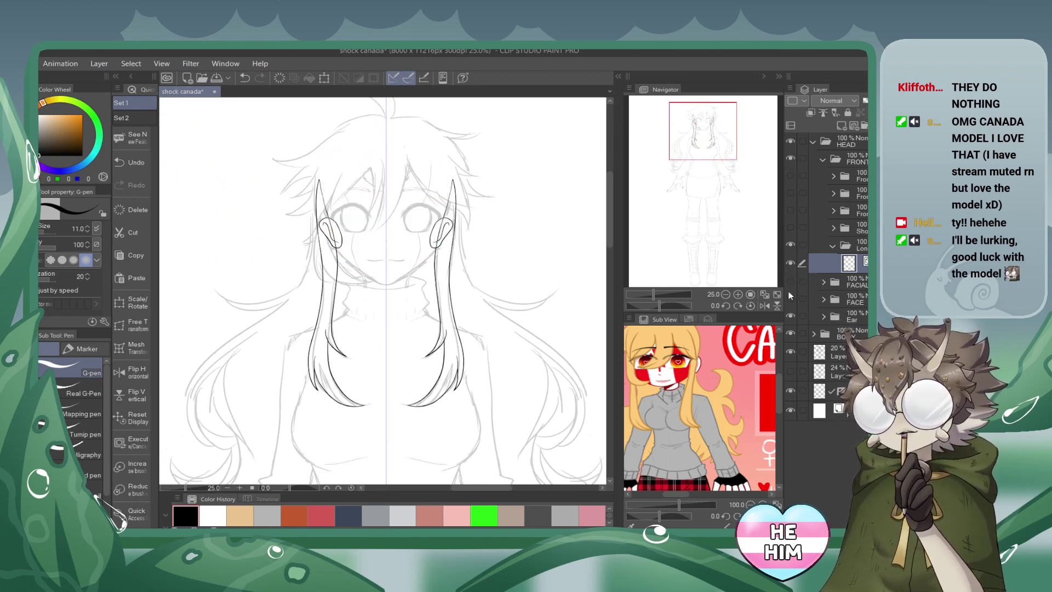
left_click(790, 316)
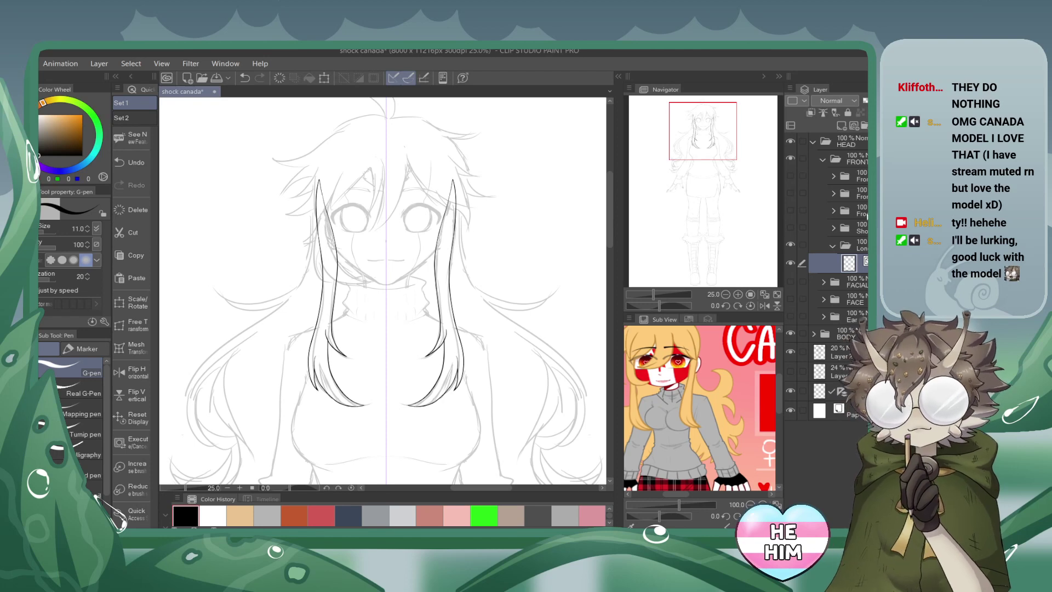
left_click(843, 125)
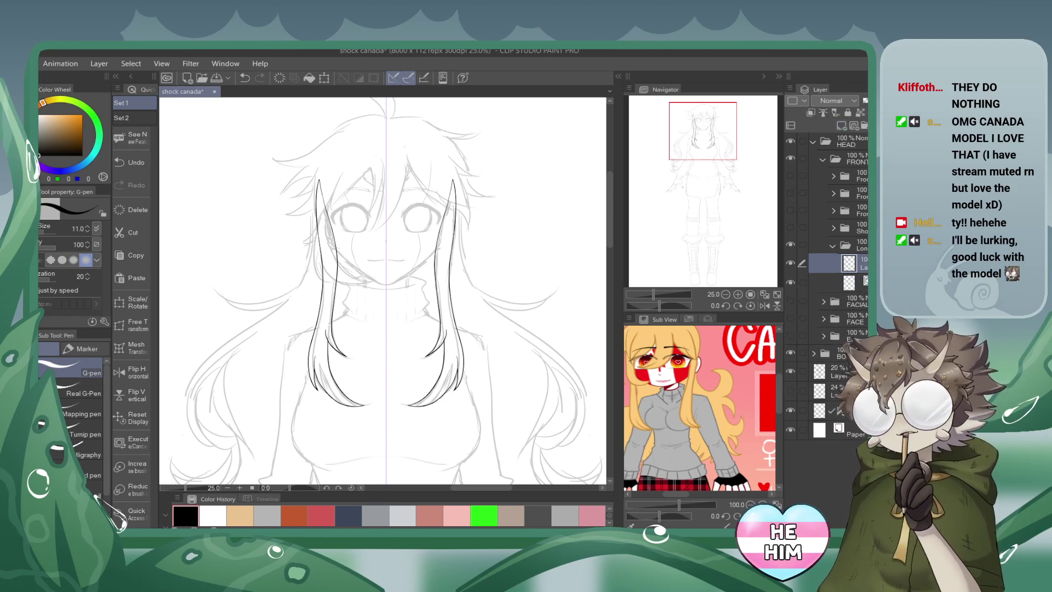
left_click(789, 371)
Fill both long side locks with the tan hair colour on the lower layer and collapse the long lock folder.
left_click(240, 514)
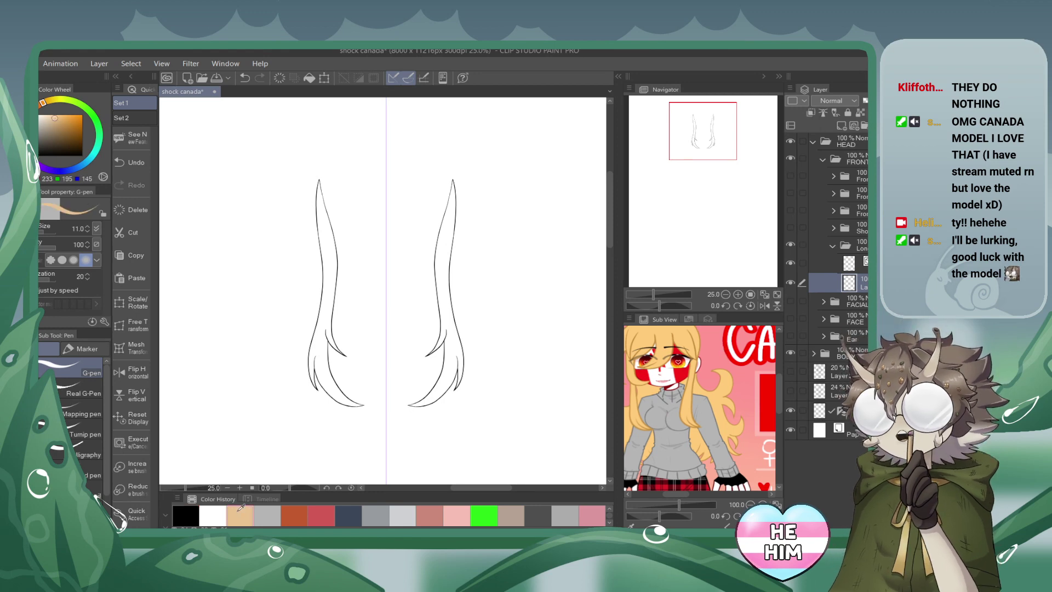
key("g")
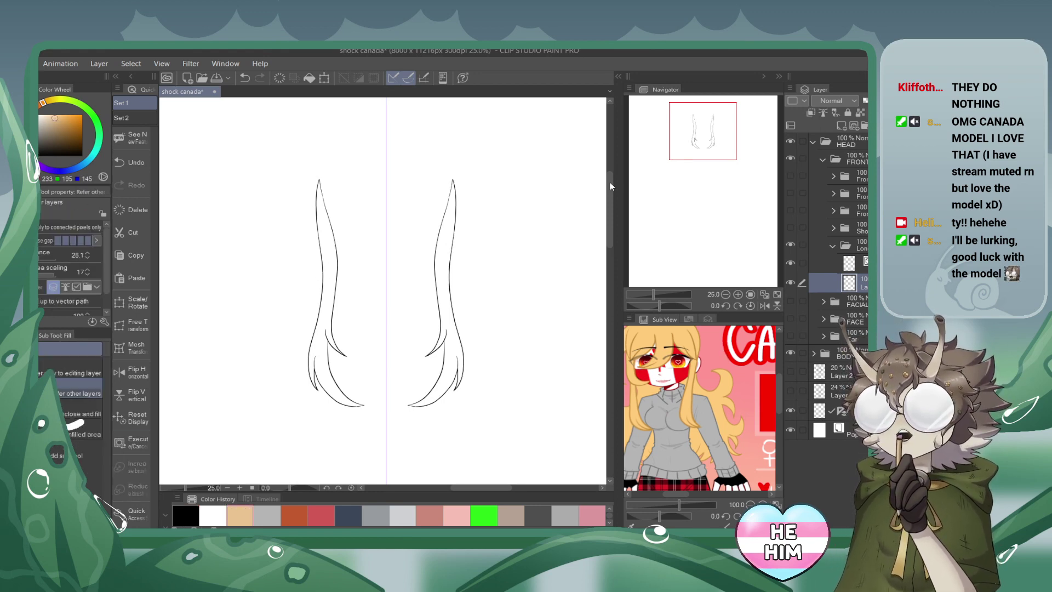
left_click(833, 245)
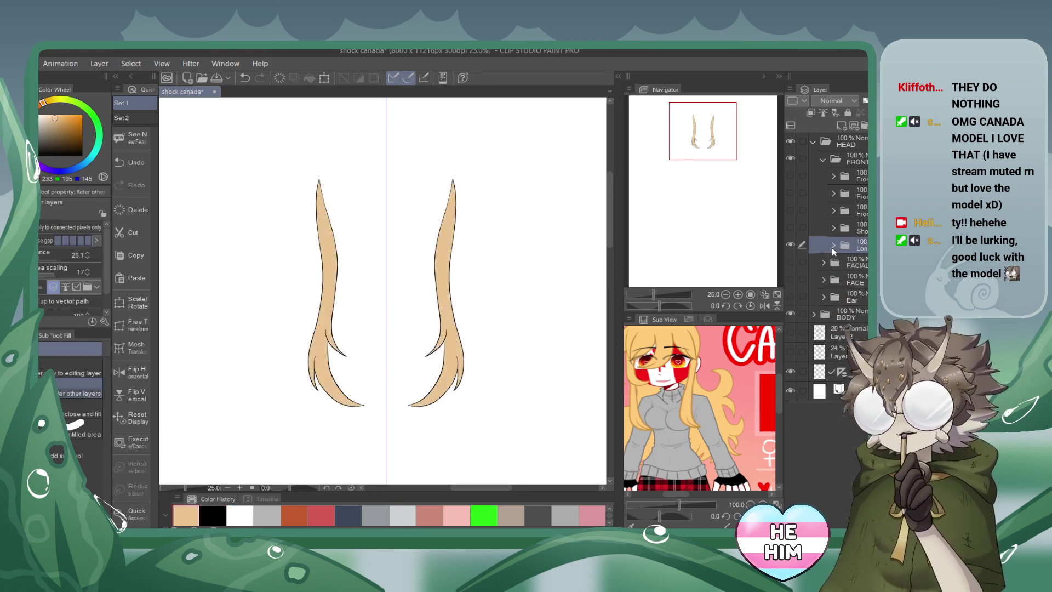
Show the short lock, front hair, face, ear and facial features folders again around the coloured long locks.
left_click(790, 228)
left_click(790, 210)
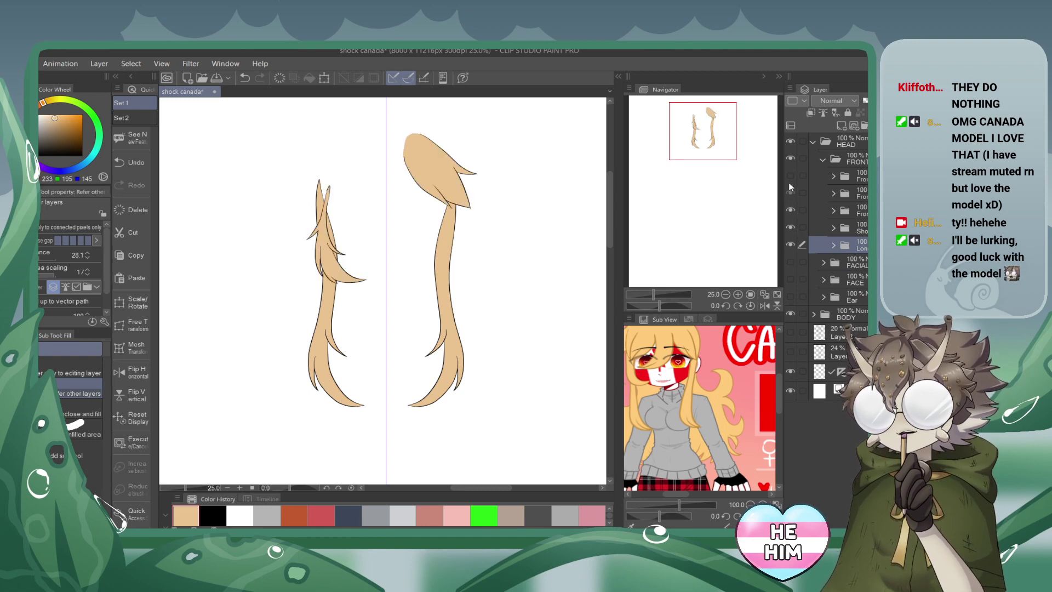
left_click(790, 192)
left_click(789, 175)
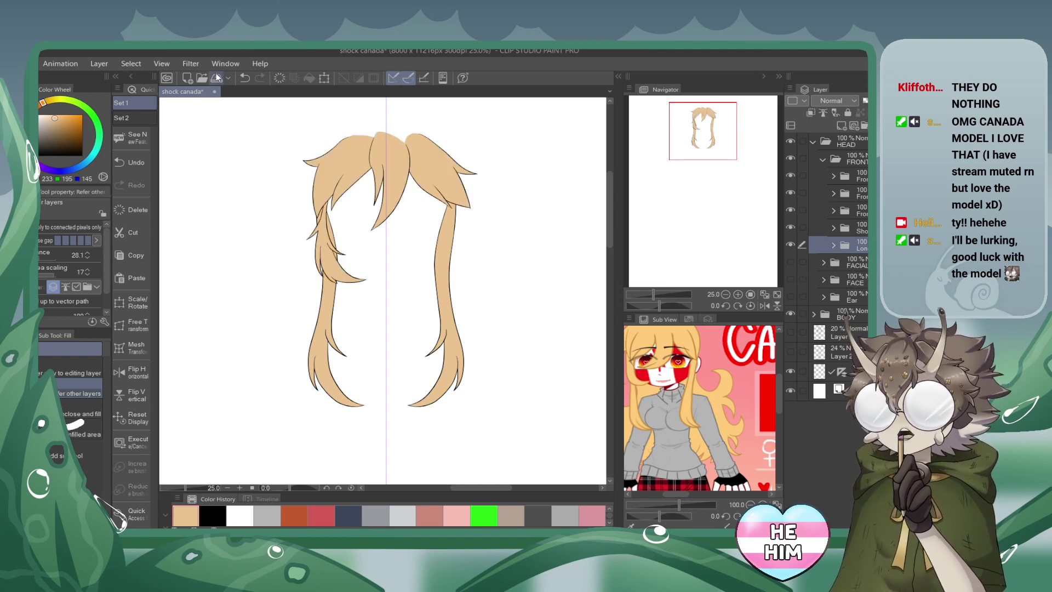
left_click(791, 276)
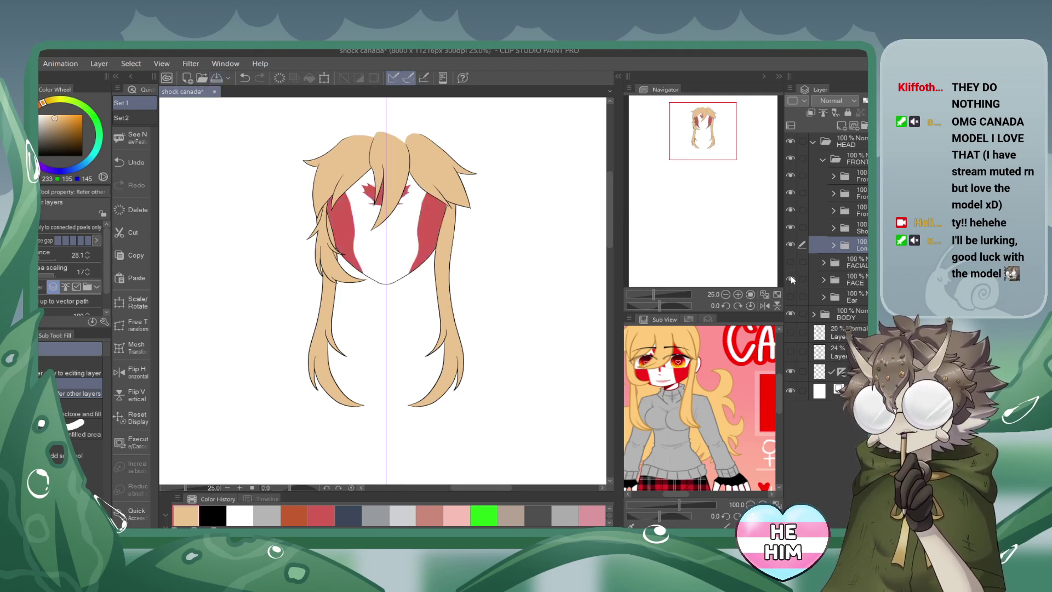
left_click(790, 296)
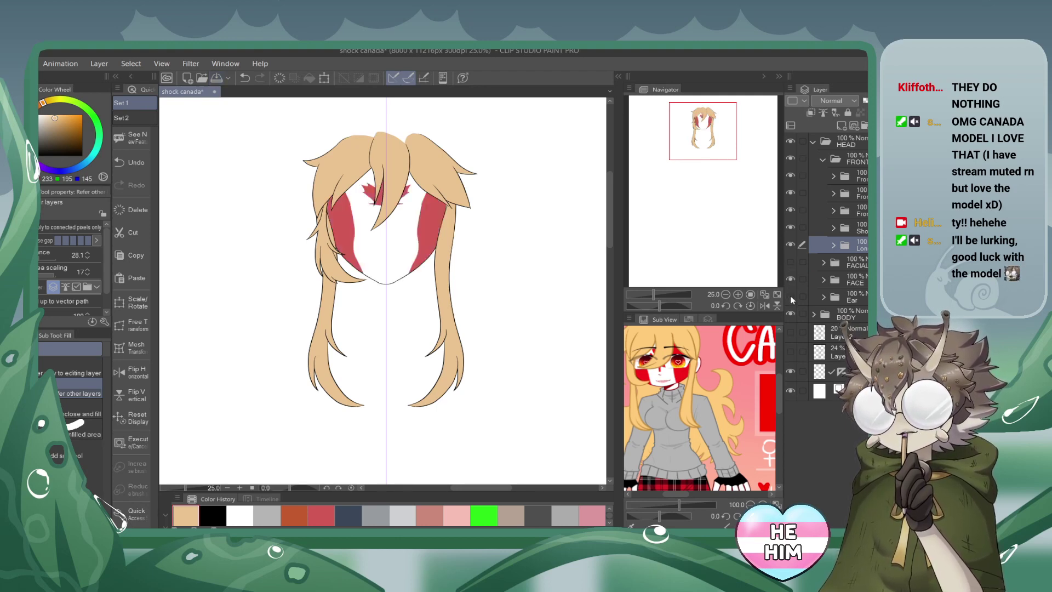
left_click(790, 262)
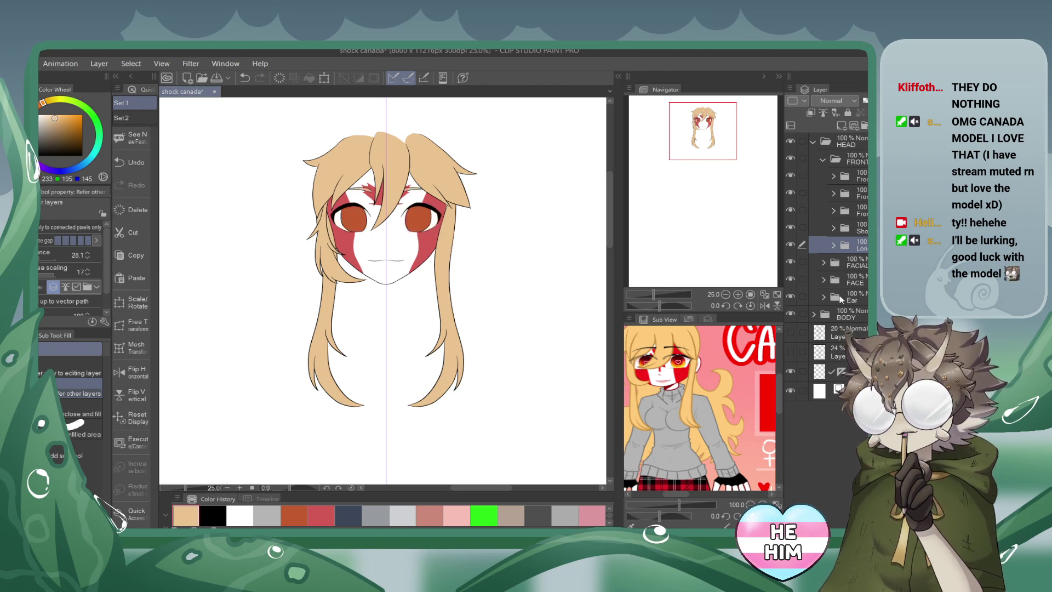
Hide the face folder, keeping the facial features, ears and hair shown.
left_click(737, 294)
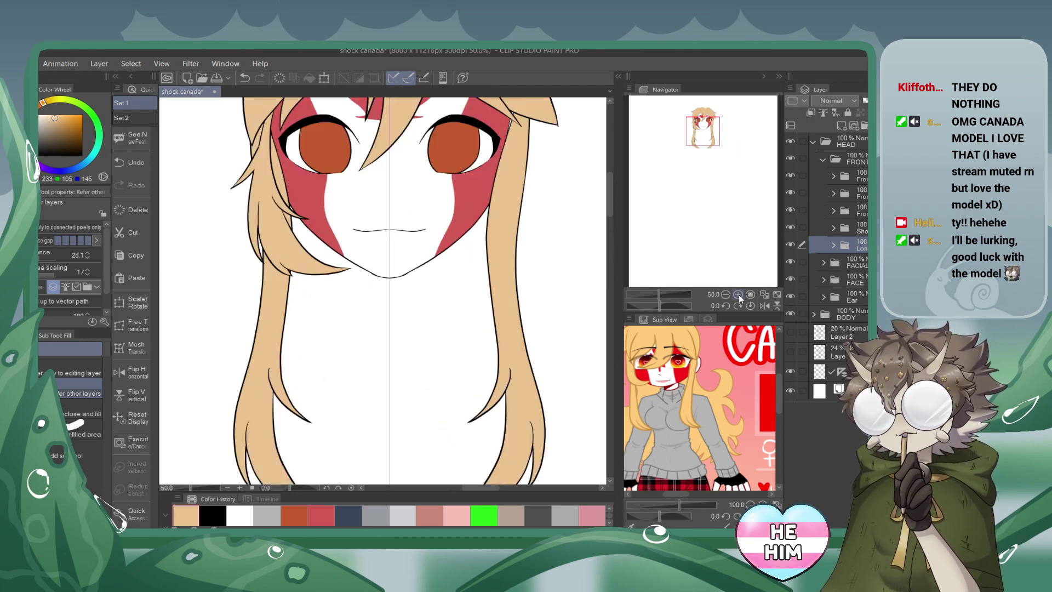
left_click(738, 294)
left_click(790, 279)
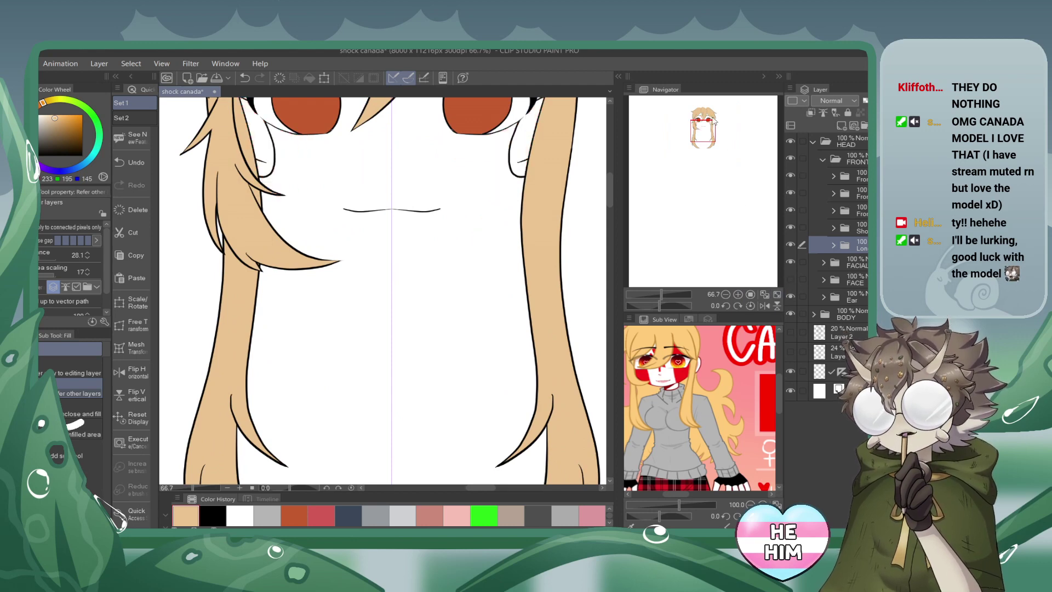
left_click_drag(714, 121, 707, 124)
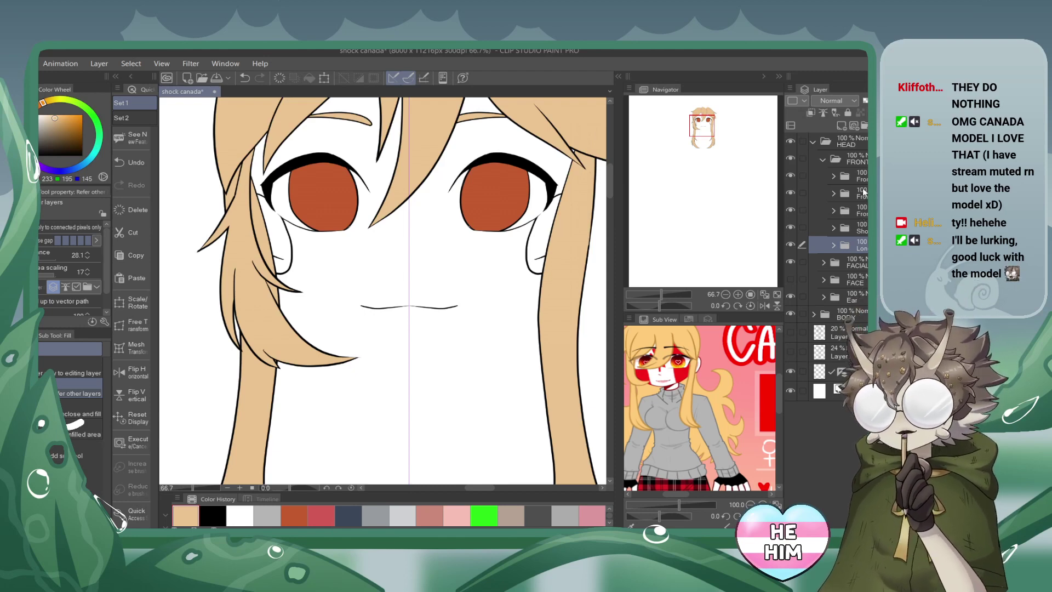
Collapse the front hair folder, expand the facial features folder and add a new layer inside its nose folder.
left_click(823, 161)
left_click(822, 177)
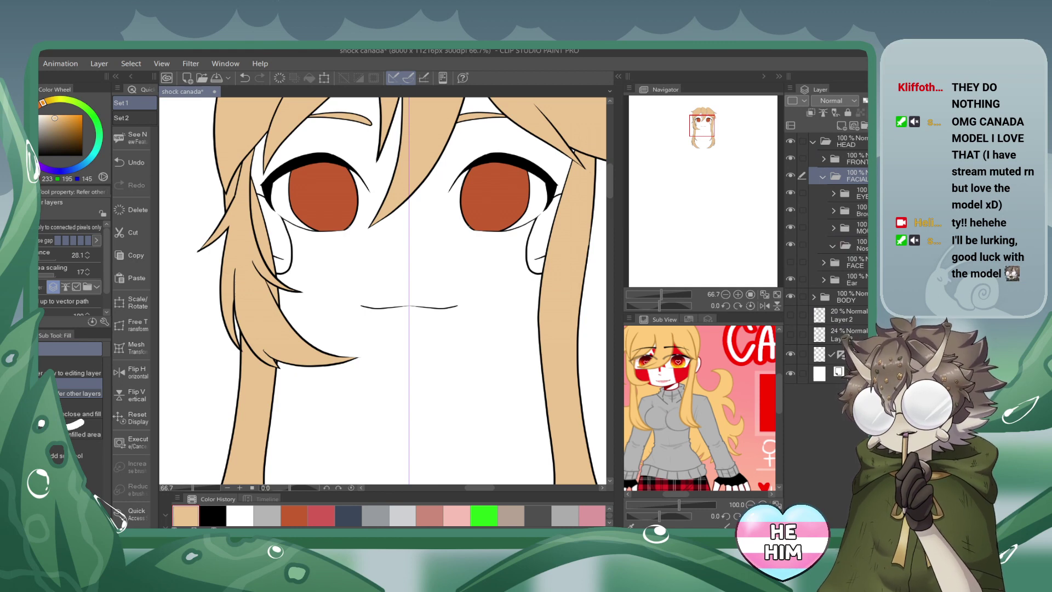
left_click(859, 195)
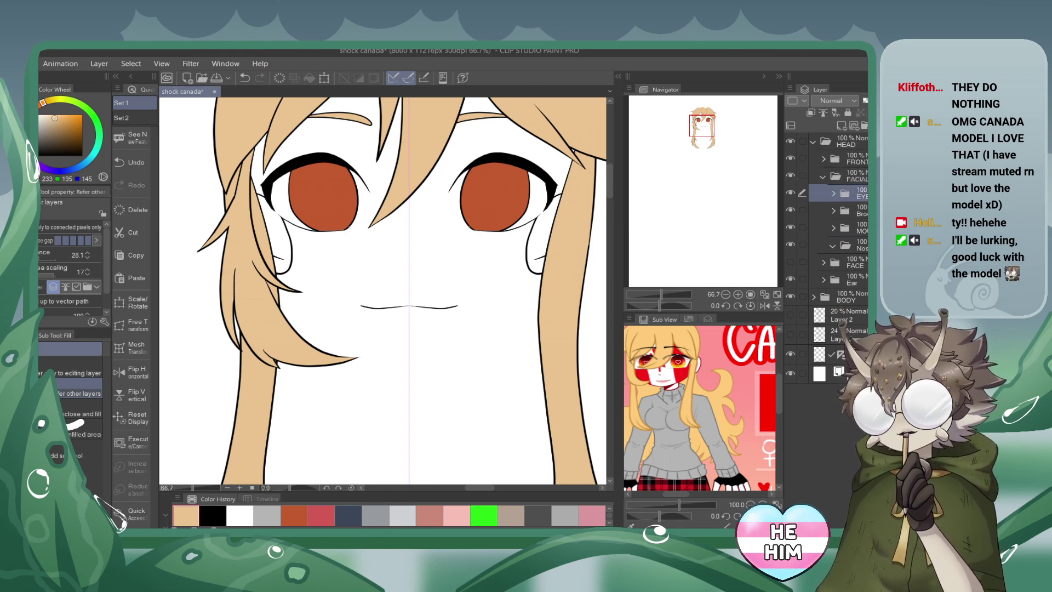
left_click(861, 225)
left_click(833, 247)
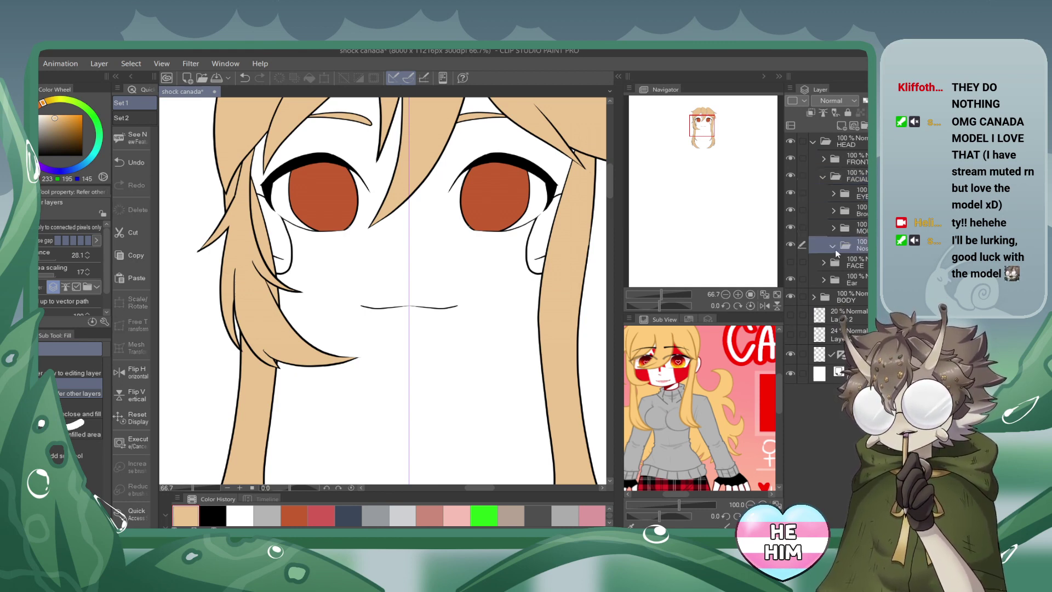
left_click(841, 126)
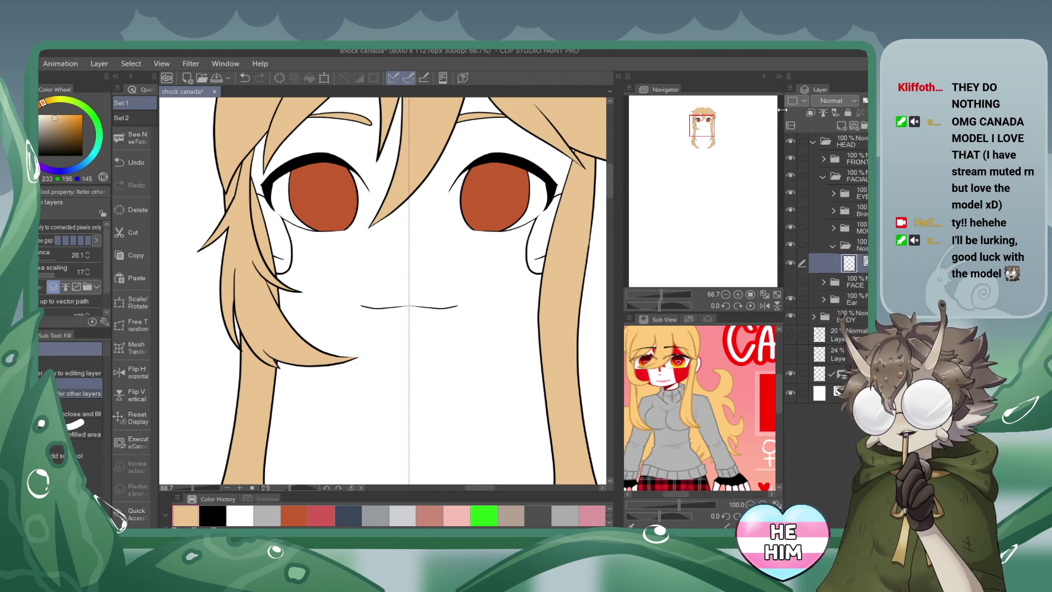
Show the 20% sketch layer as a guide and ink the nose as a short vertical line in black with the G-pen.
key("p")
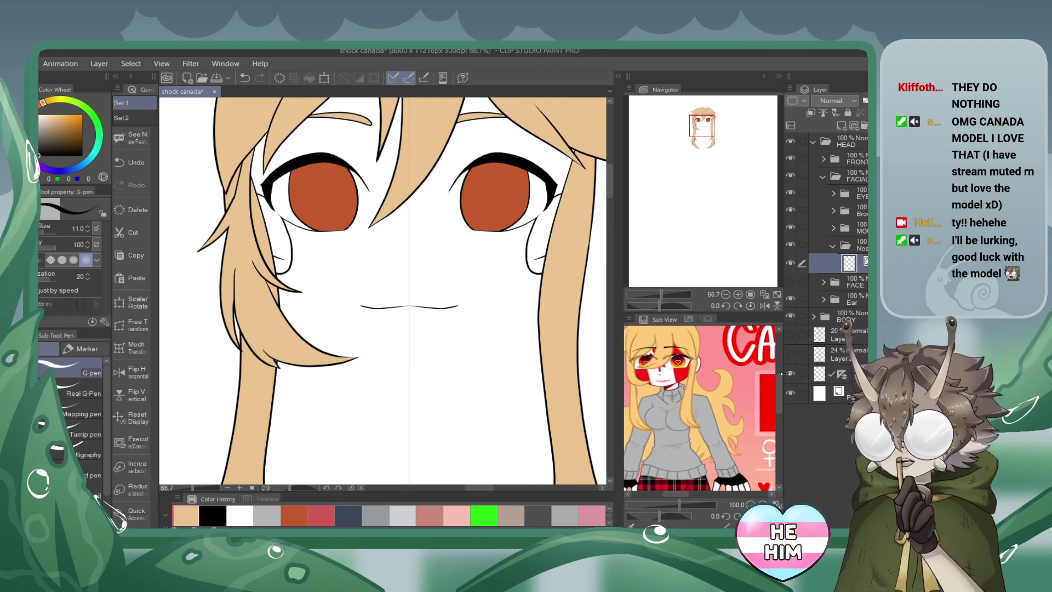
left_click(738, 294)
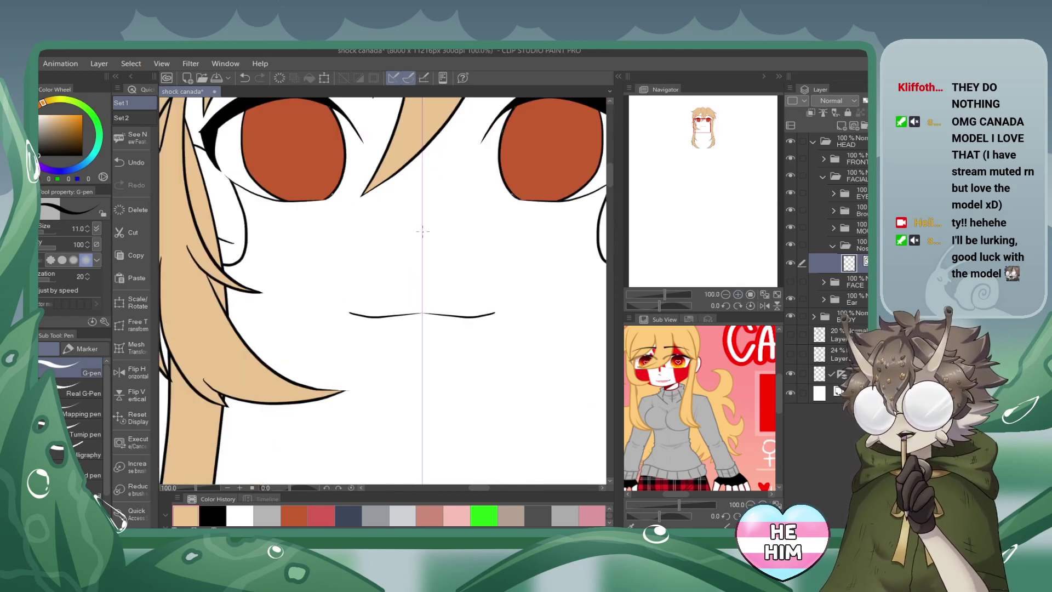
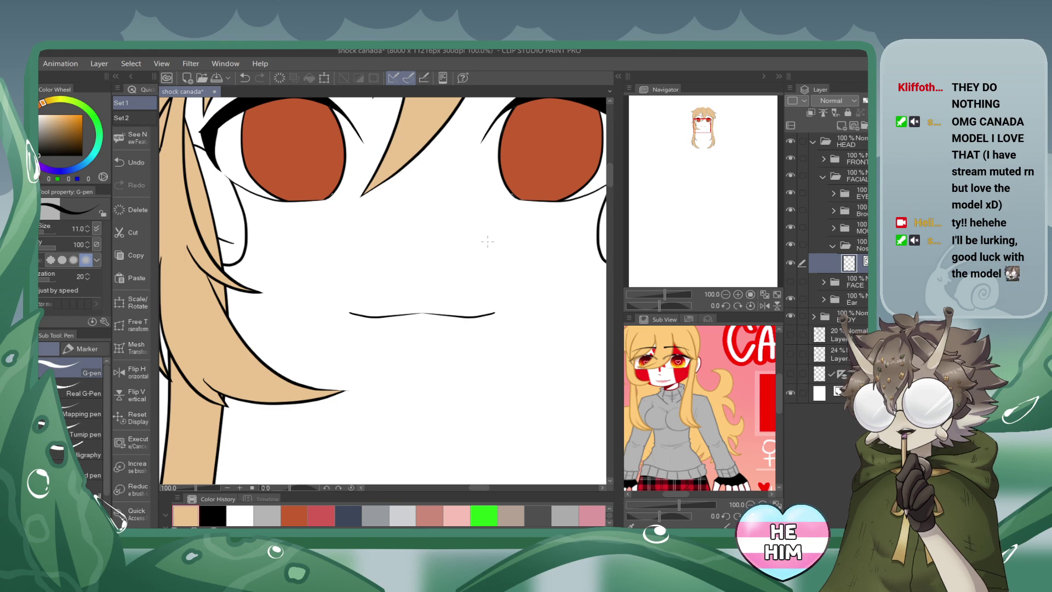
left_click(790, 354)
left_click(790, 356)
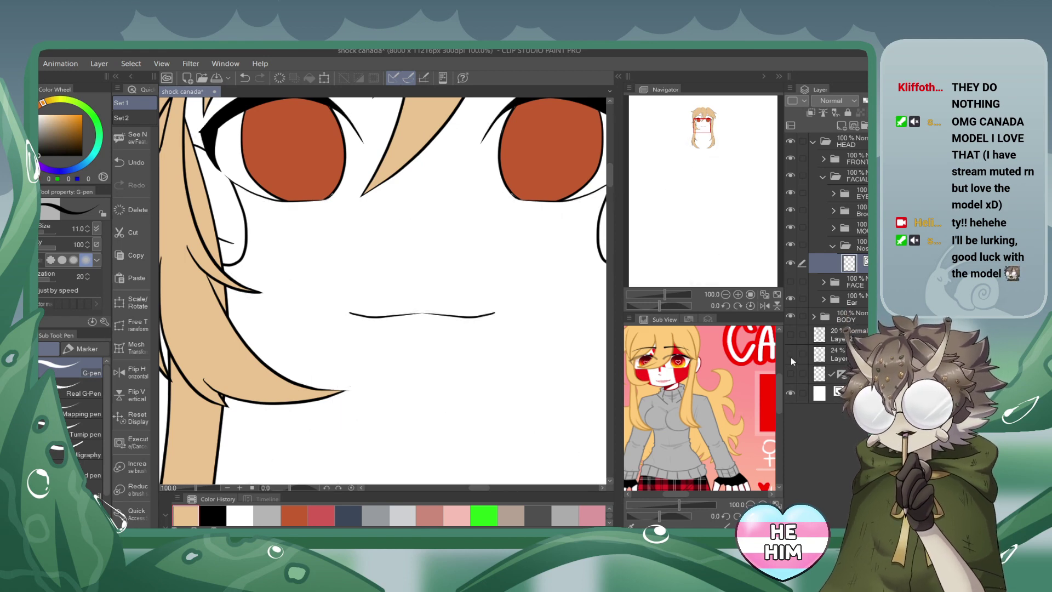
left_click(791, 357)
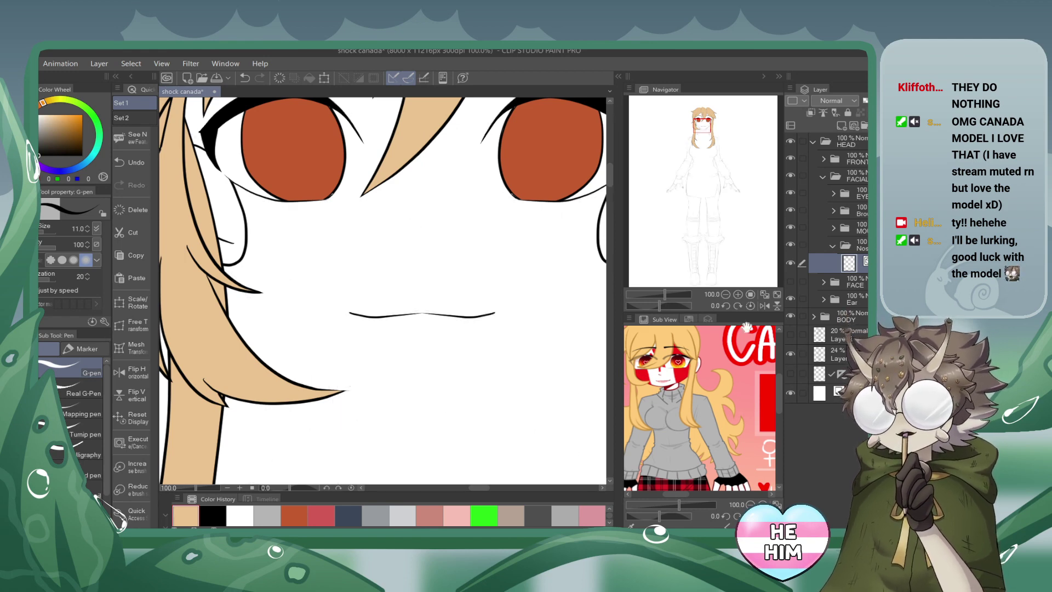
left_click(789, 335)
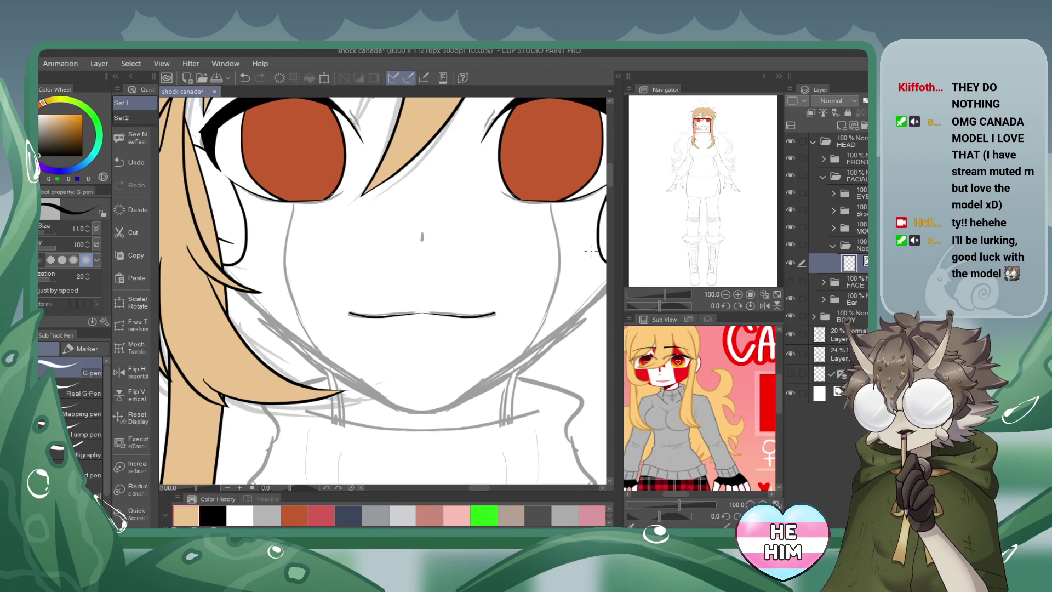
left_click(790, 356)
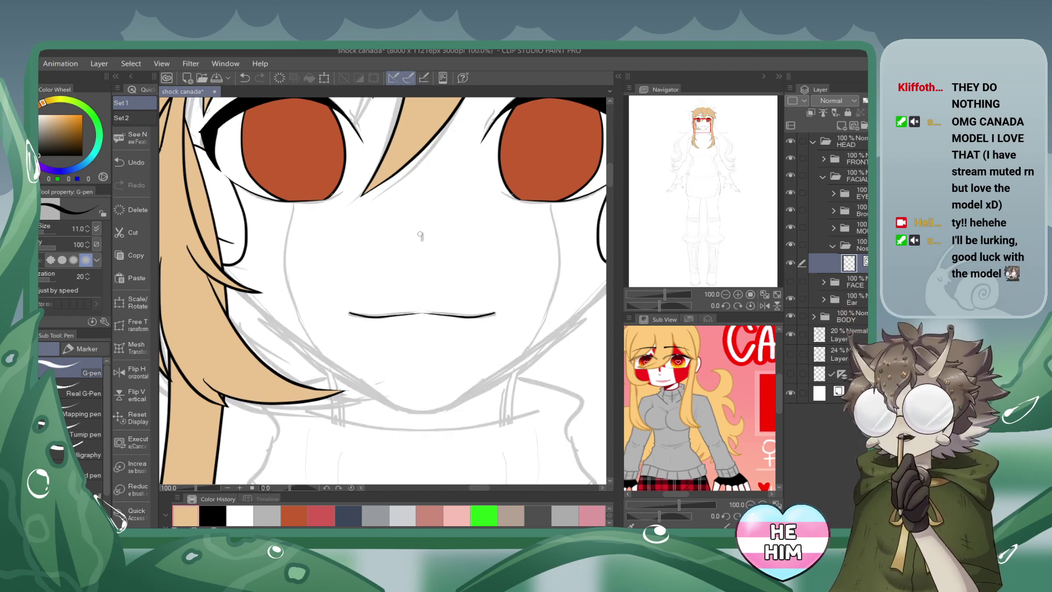
left_click_drag(420, 234, 421, 243)
Examine the inked nose within the head and upper body at several zoom levels.
left_click(725, 294)
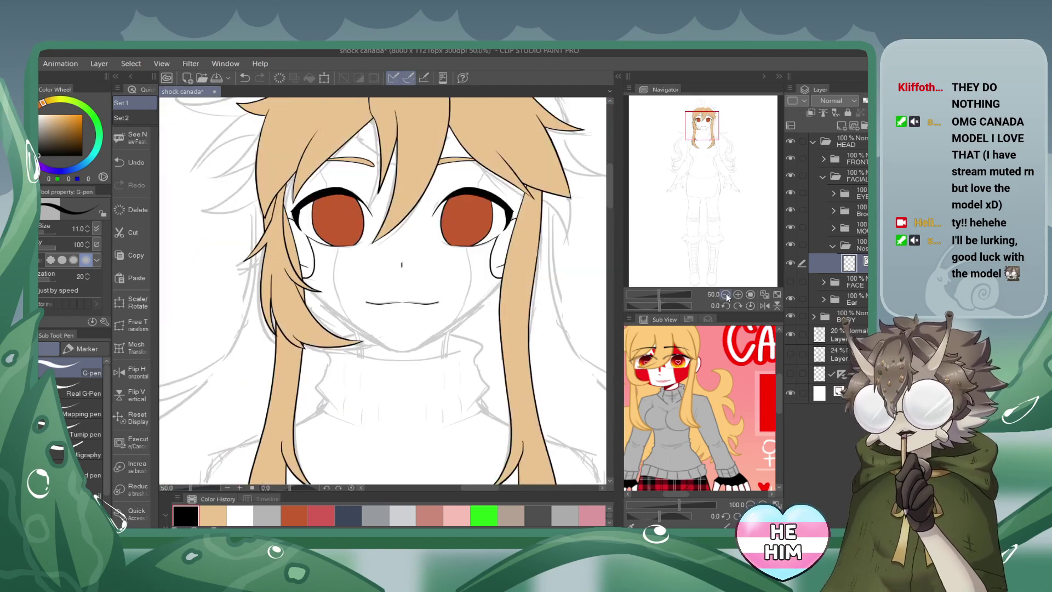
left_click(725, 293)
left_click(736, 294)
left_click(736, 294)
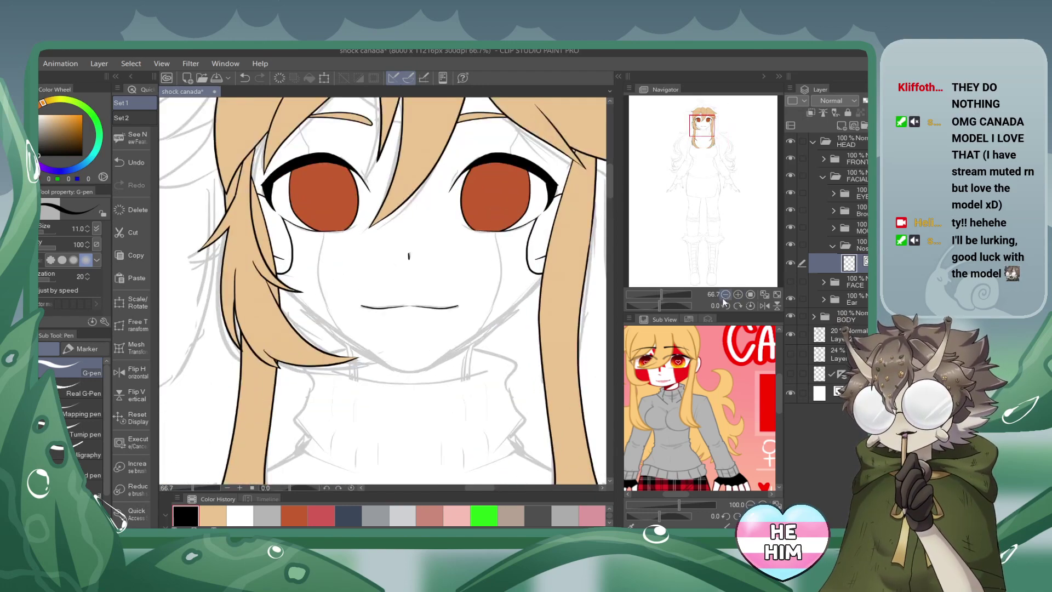
left_click(725, 294)
left_click(725, 294)
left_click(725, 294)
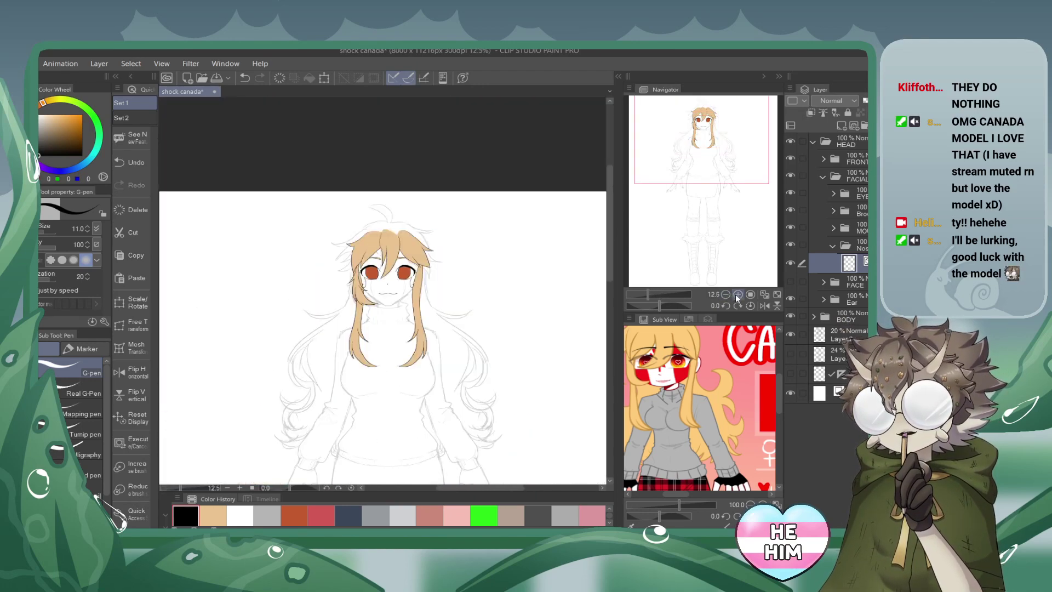
left_click(737, 294)
left_click(737, 294)
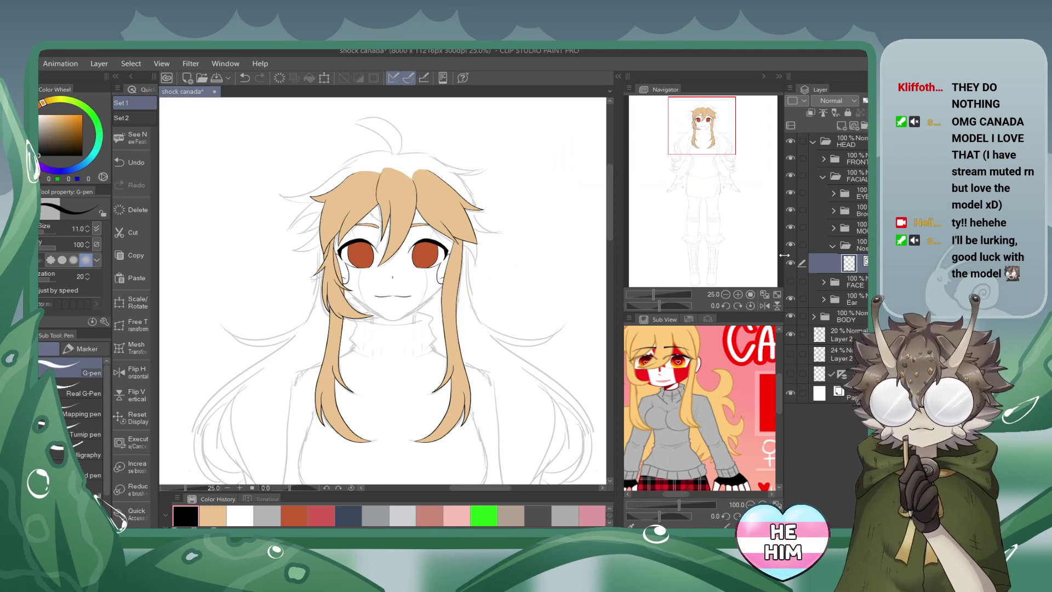
Hide the 20% sketch layer, show the face folder again and save the file.
left_click(791, 334)
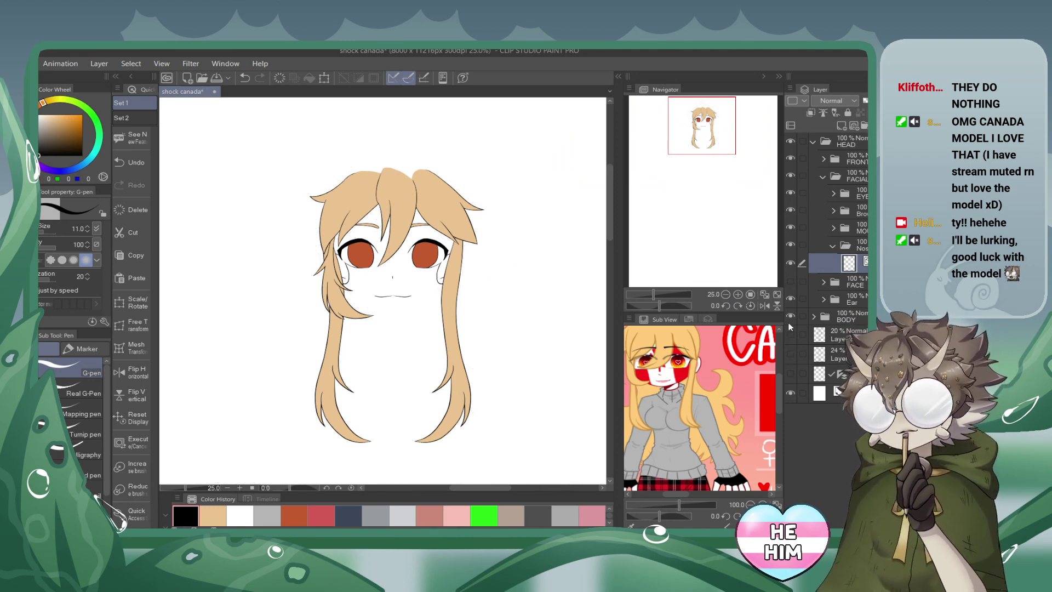
left_click(790, 281)
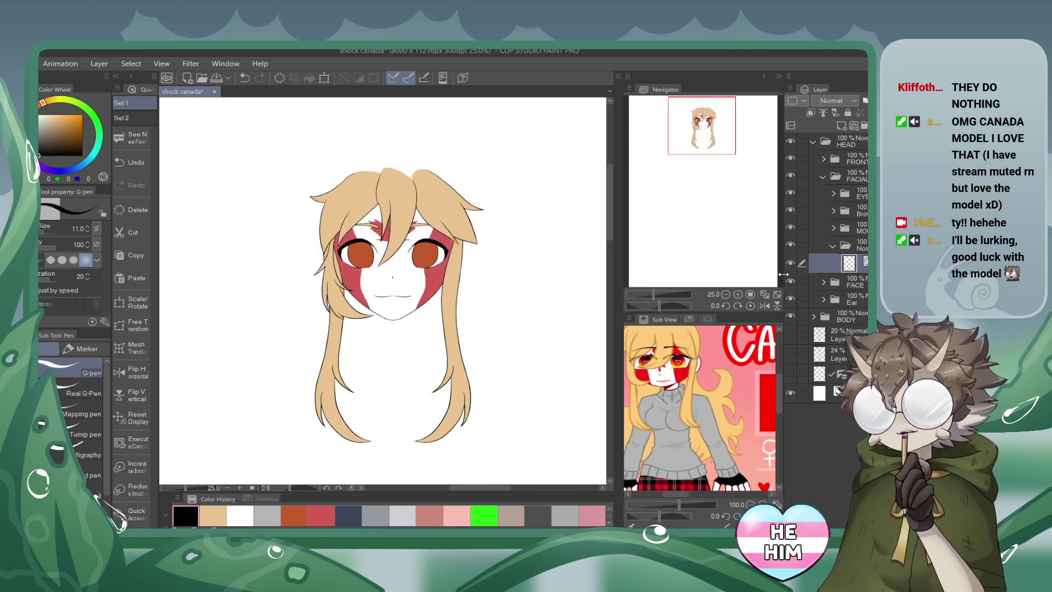
left_click(217, 78)
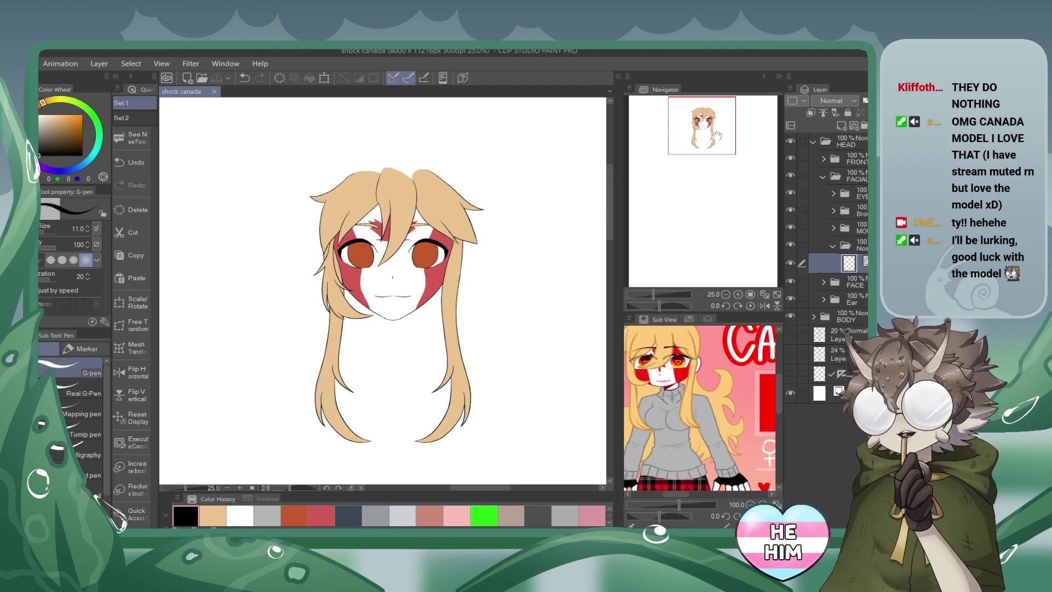
Expand the mouth folder inside the facial features and show its two hidden mouth subfolders.
left_click_drag(725, 131, 725, 135)
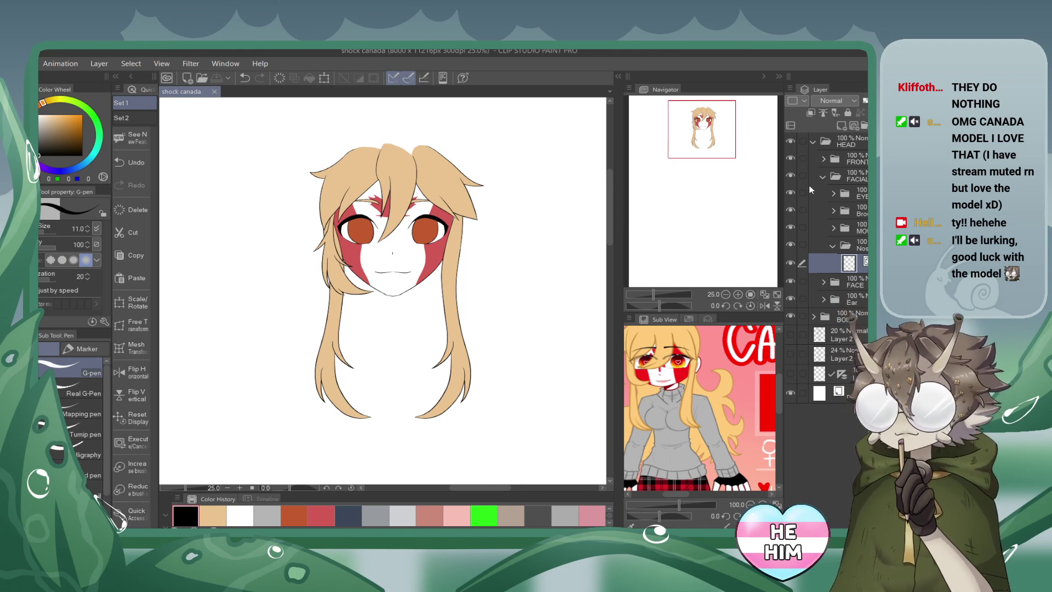
left_click(833, 229)
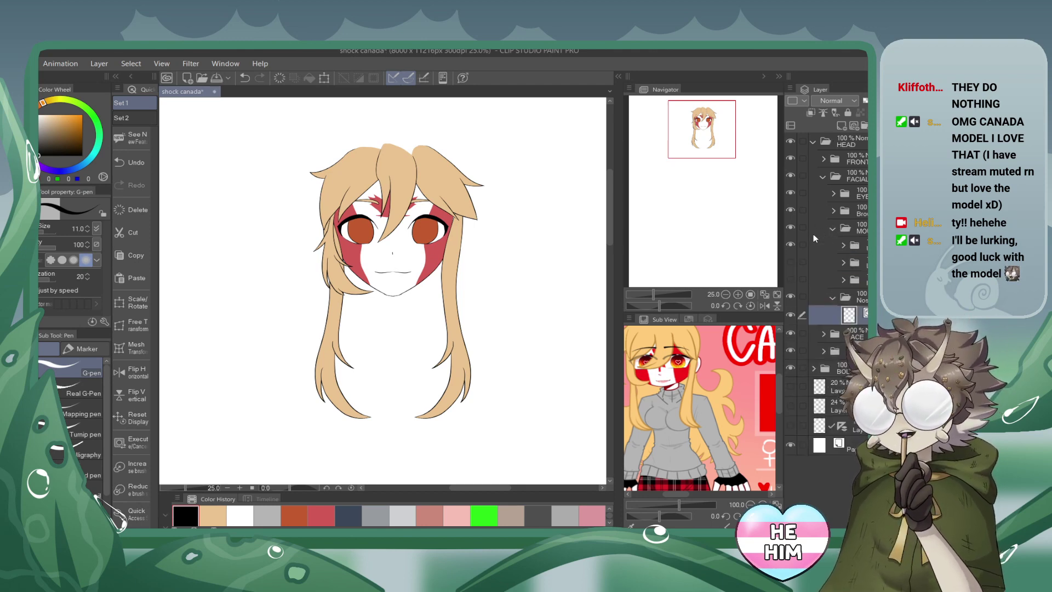
left_click(790, 261)
left_click(790, 278)
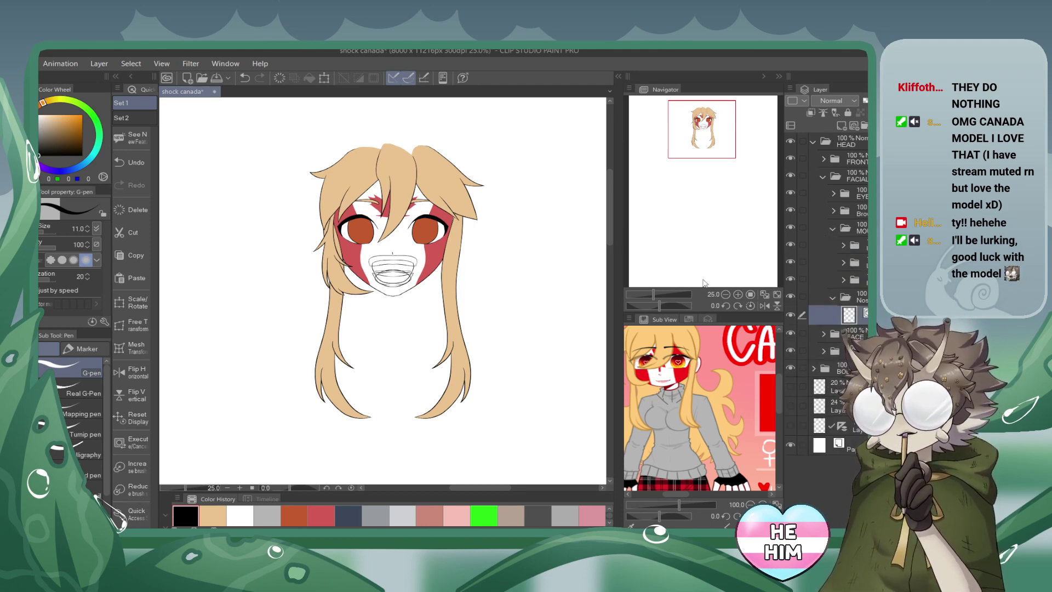
left_click(737, 294)
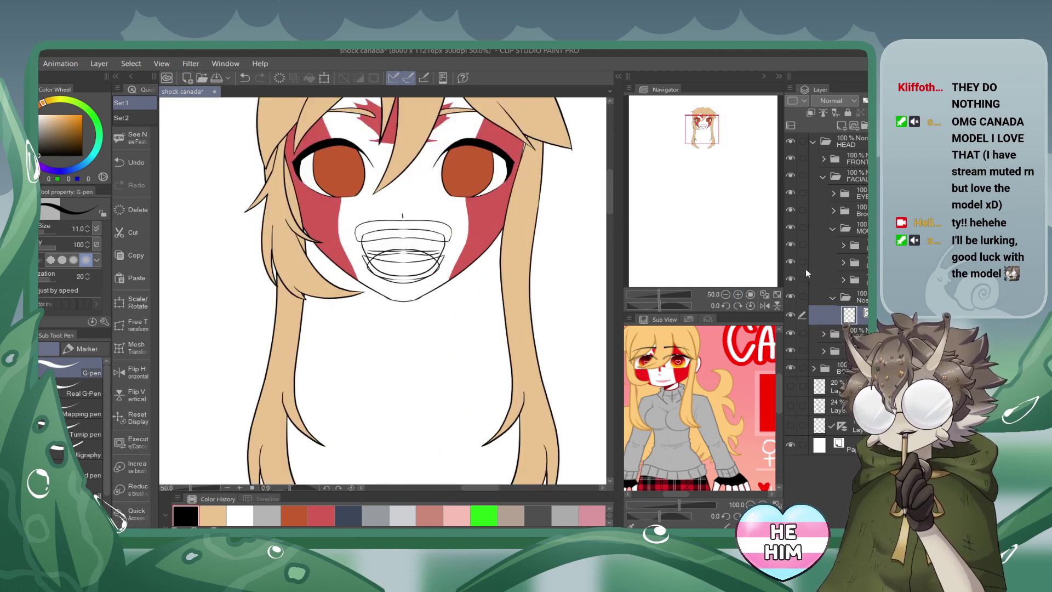
left_click(790, 278)
left_click(790, 278)
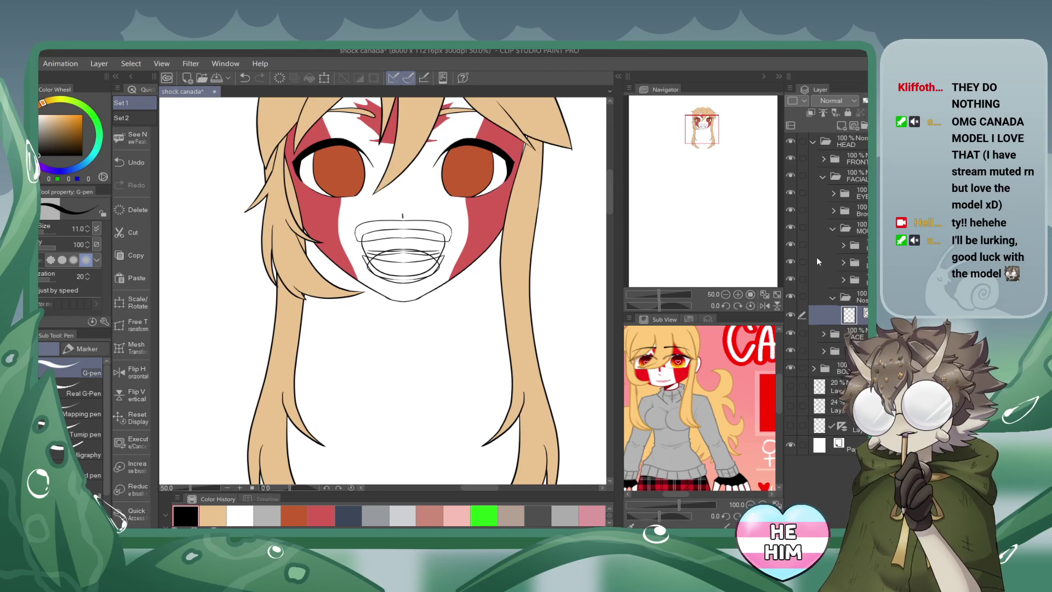
Hide the upper two mouth subfolders, expand the third and isolate the outline of the open mouth's interior.
left_click(790, 261)
left_click(790, 245)
left_click(844, 279)
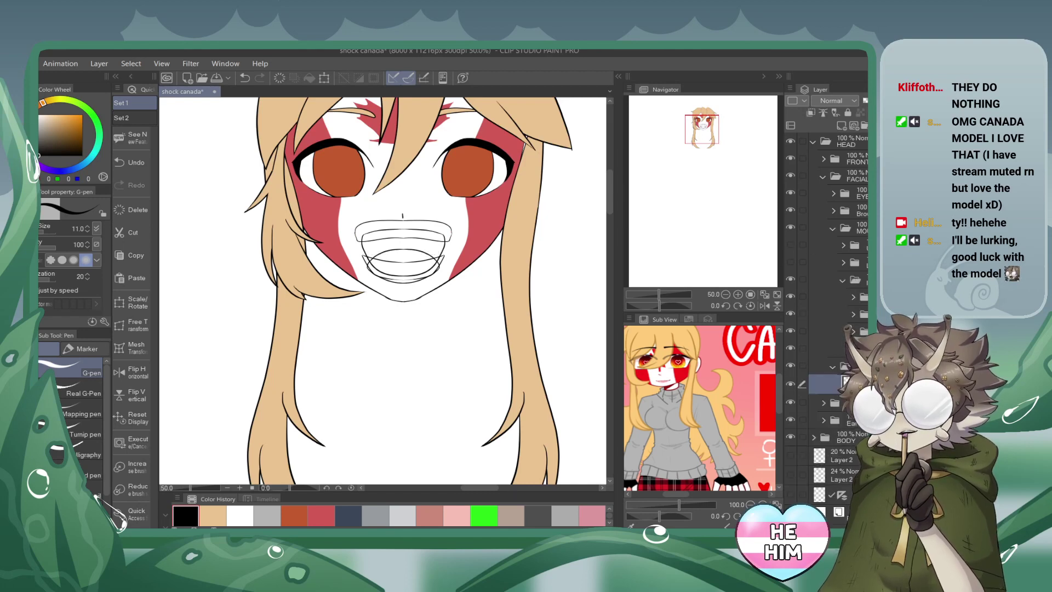
left_click(790, 296)
left_click(791, 314)
left_click(791, 331)
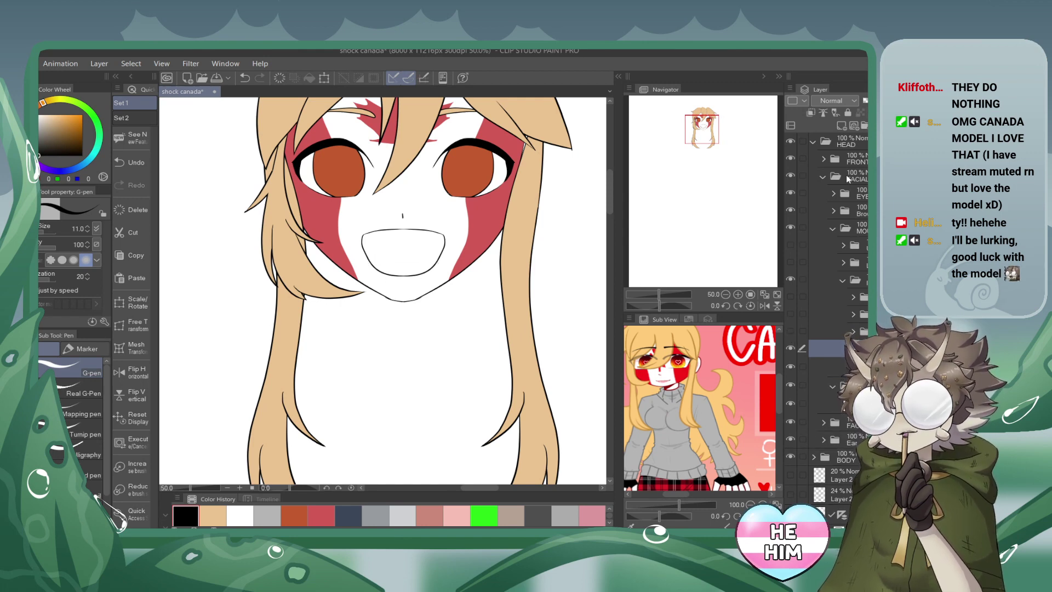
Add a new layer in the mouth interior folder and fill the open mouth with dark maroon, RGB 95, 40, 49.
left_click(841, 125)
left_click(844, 126)
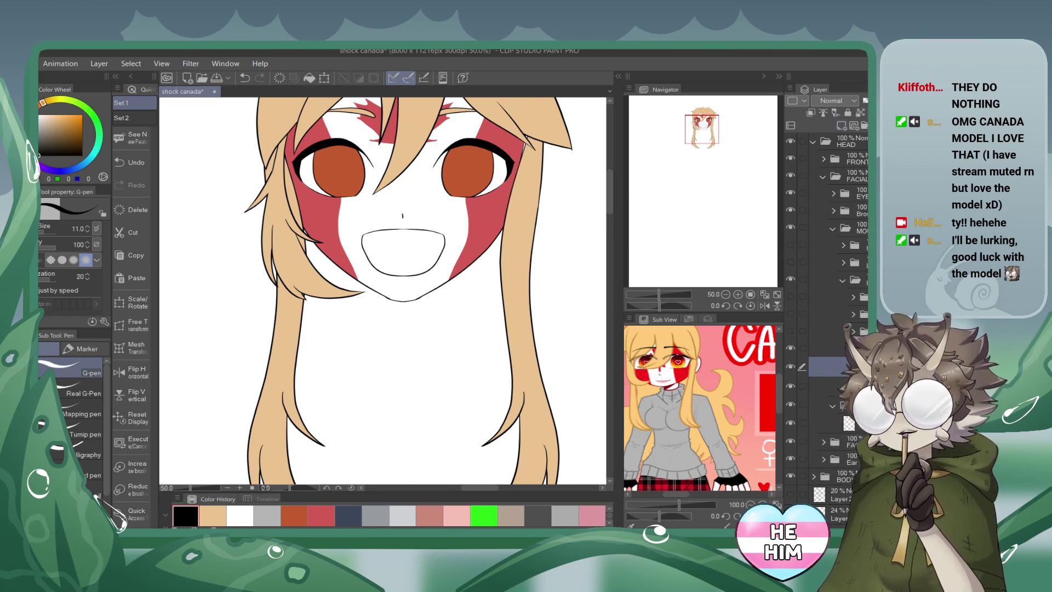
left_click(827, 386)
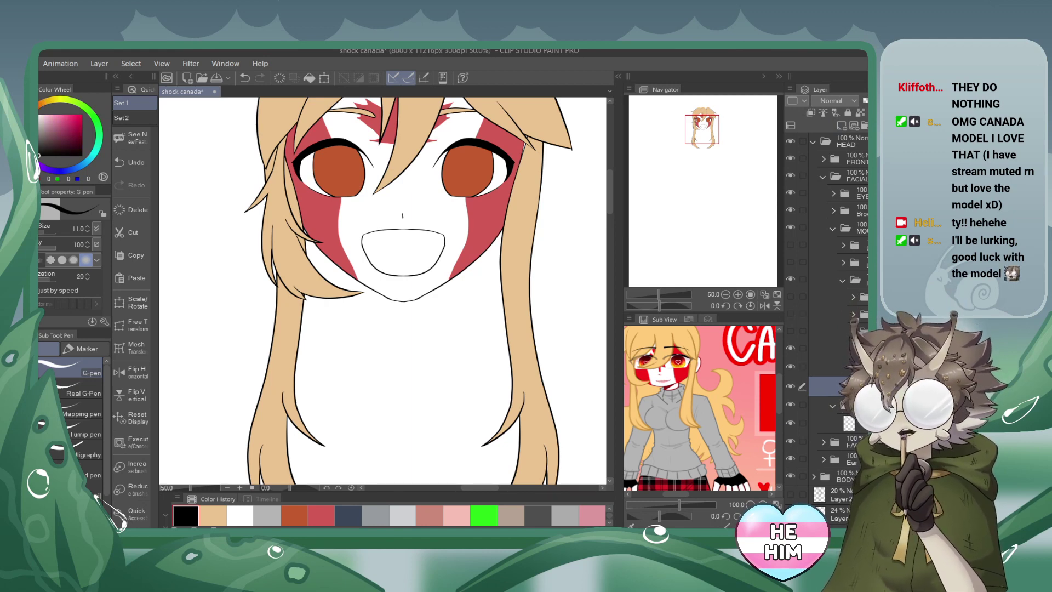
left_click(72, 133)
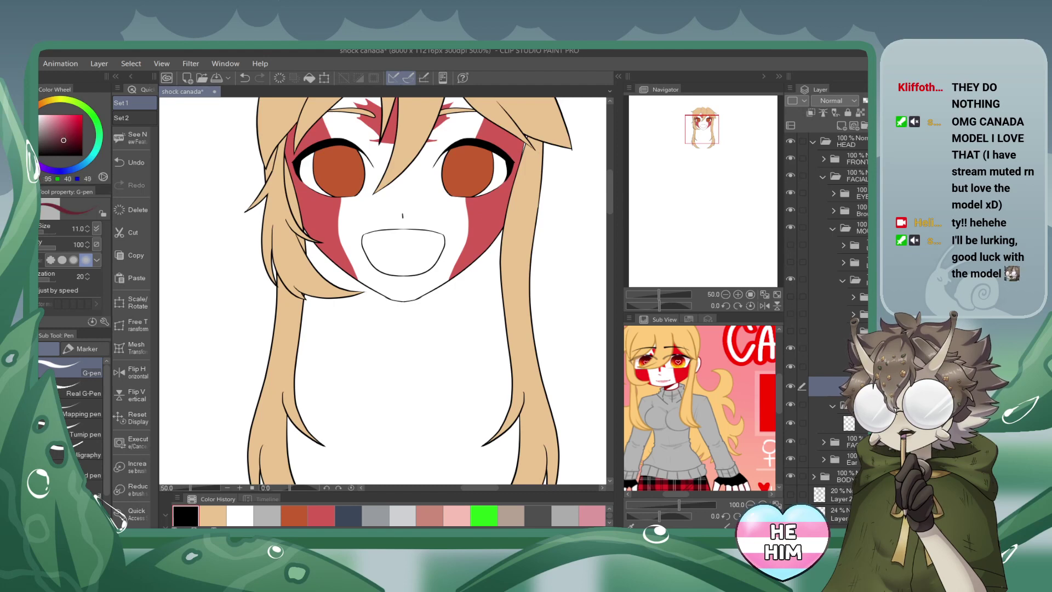
key("g")
left_click(387, 239)
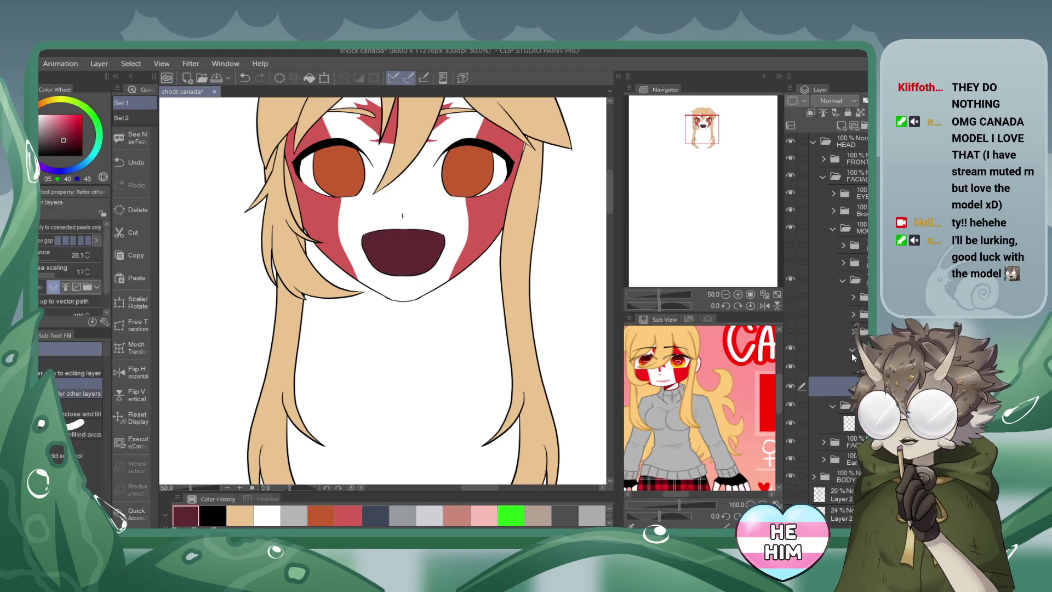
Swap the mouth interior's visibility for the tongue folder and add a new layer inside the tongue folder.
left_click(852, 348)
left_click(790, 331)
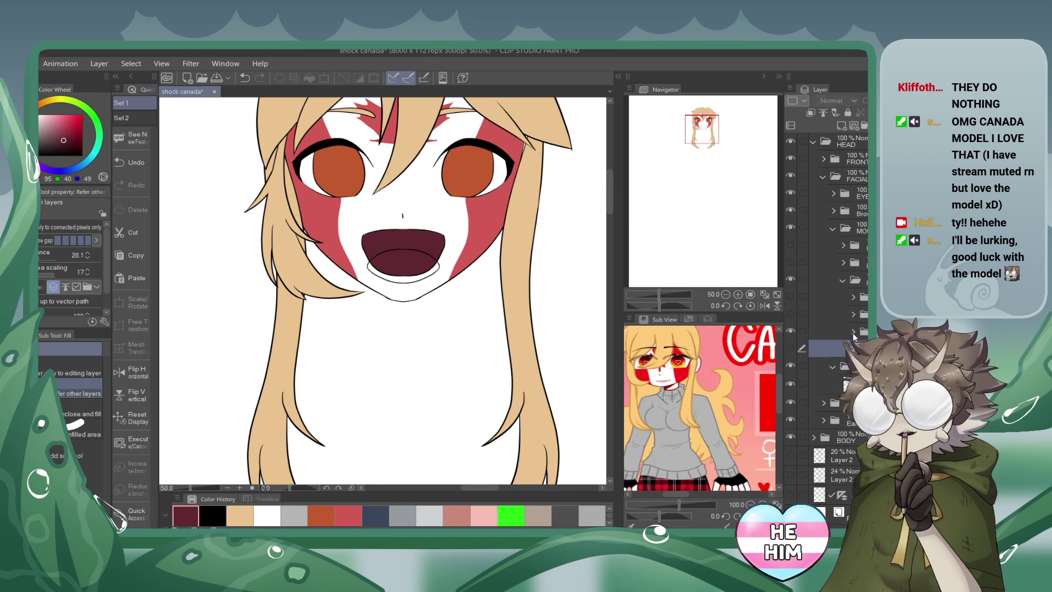
left_click(789, 348)
left_click(852, 331)
left_click(828, 349)
left_click(843, 127)
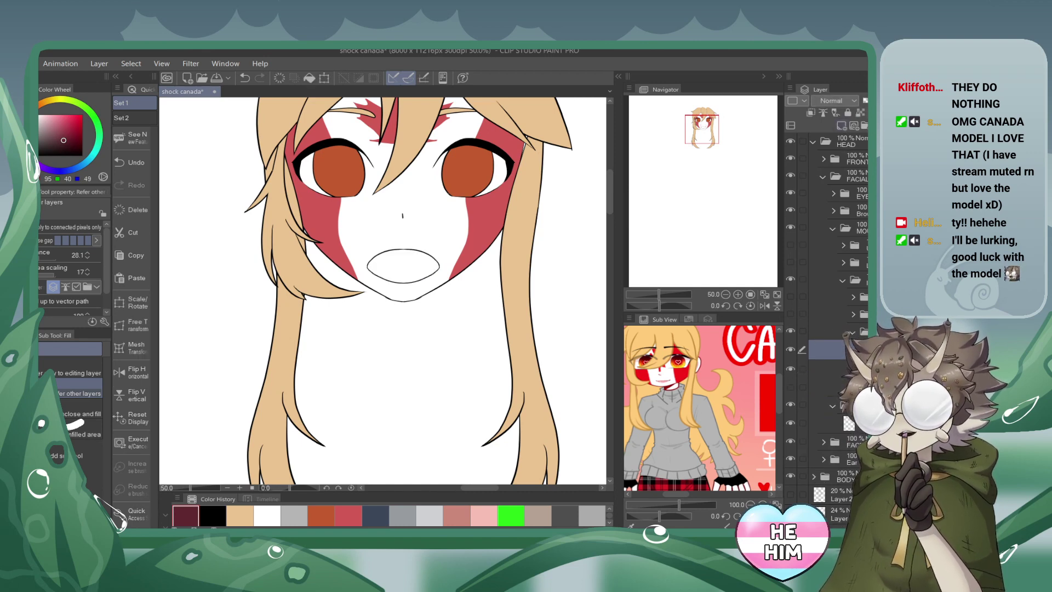
Fill the tongue with a dusty pink, RGB 194, 120, 132, and collapse its folder.
left_click(55, 129)
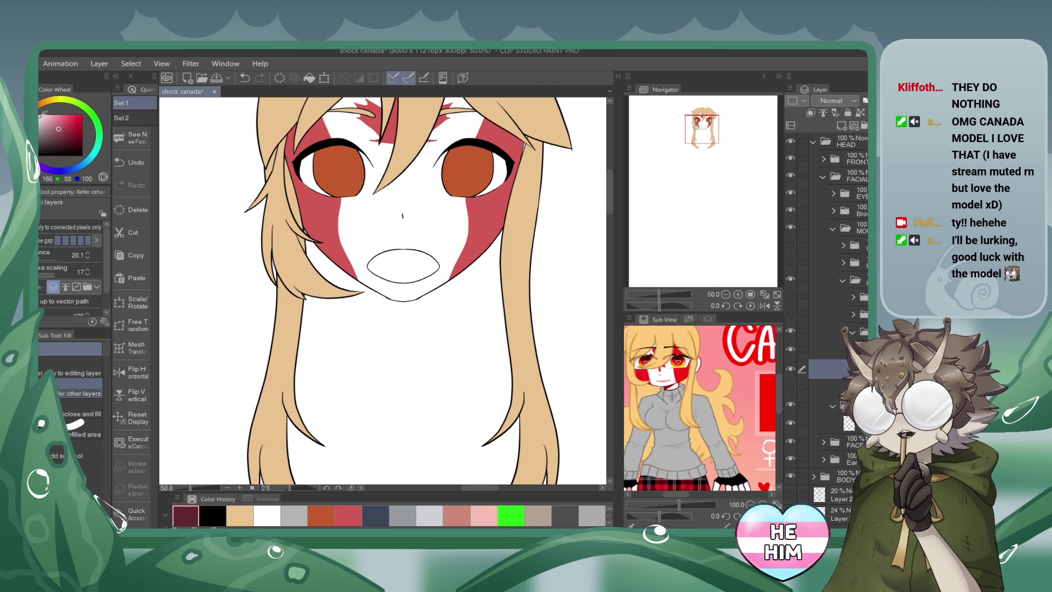
left_click(428, 253)
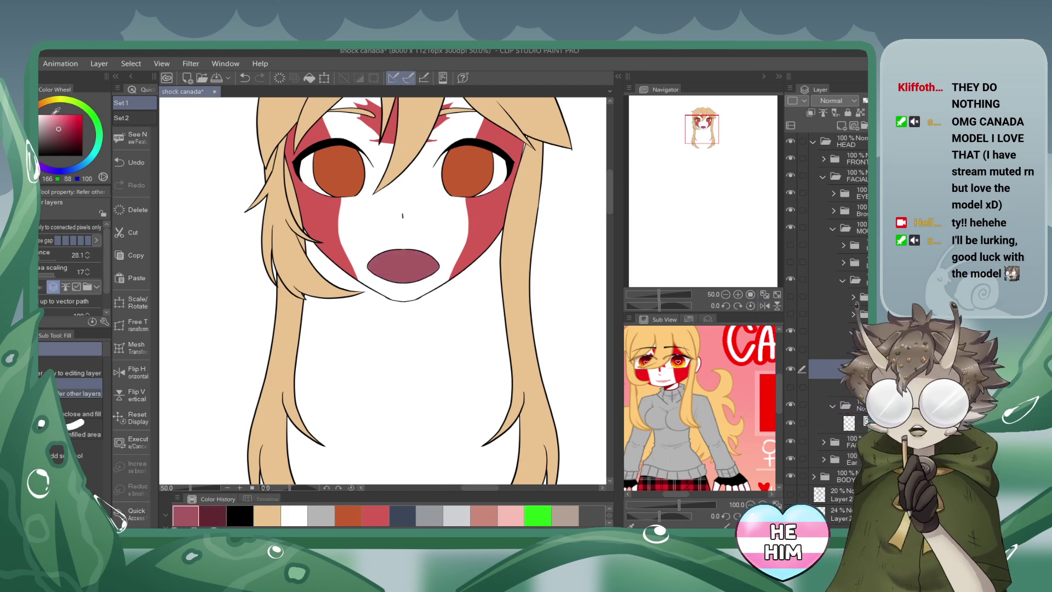
left_click(55, 124)
left_click(394, 267)
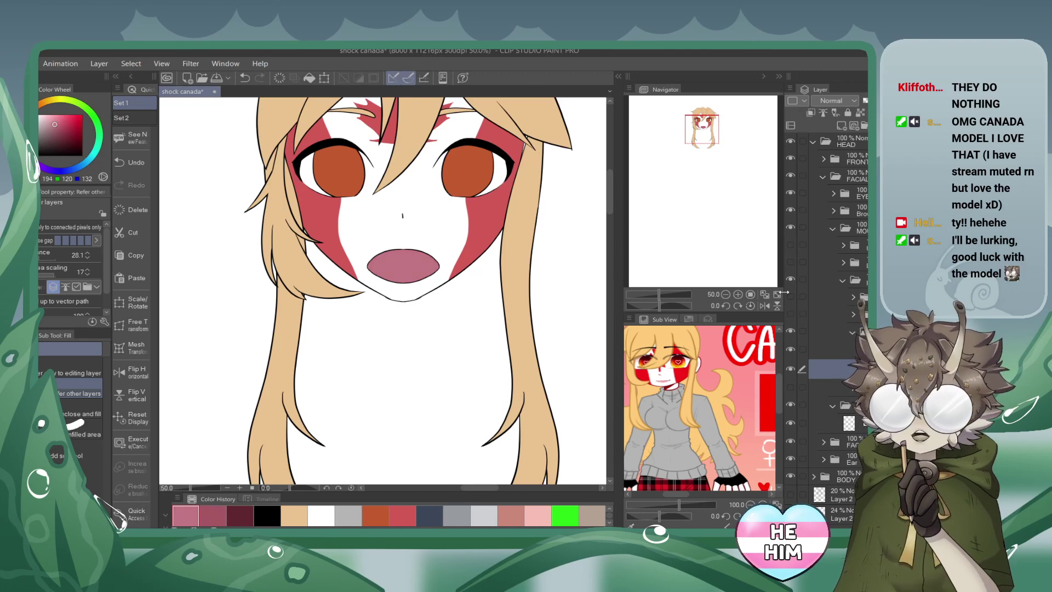
left_click(832, 331)
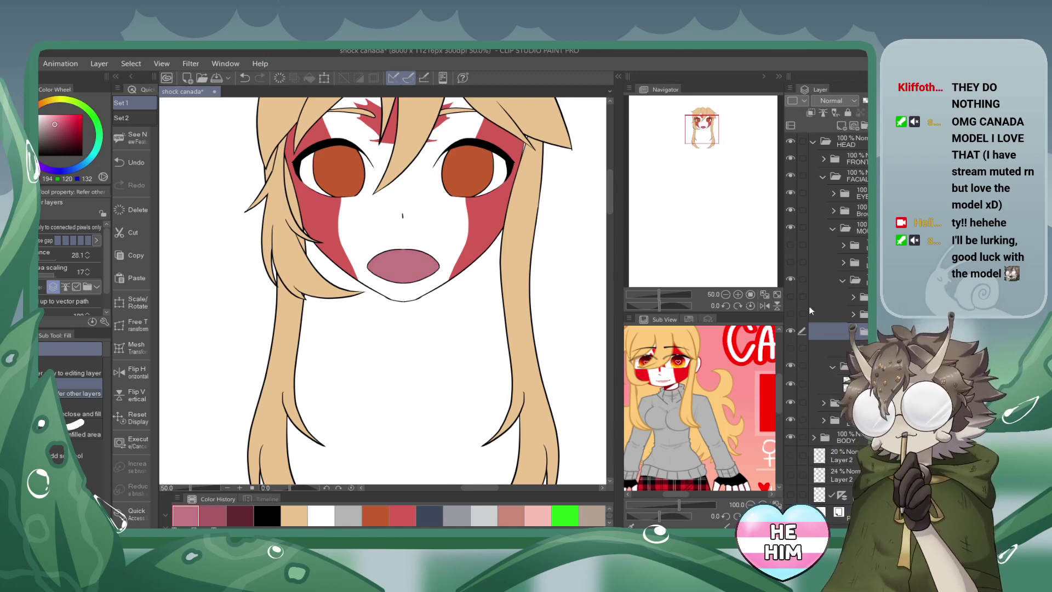
Show the upper and lower teeth folders, and hide the tongue, the face and the white paper background.
left_click(790, 311)
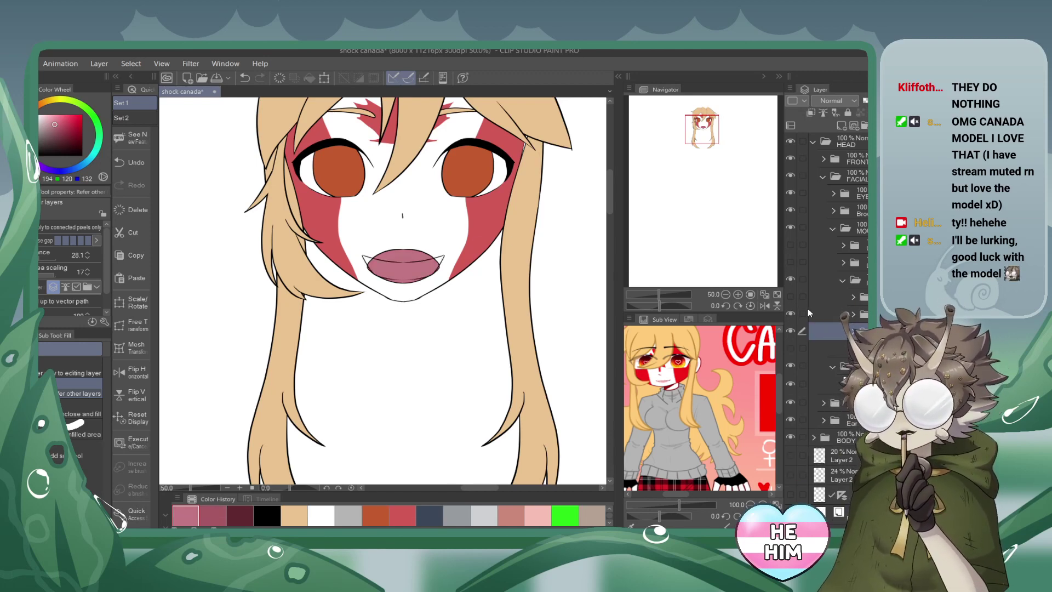
left_click(789, 297)
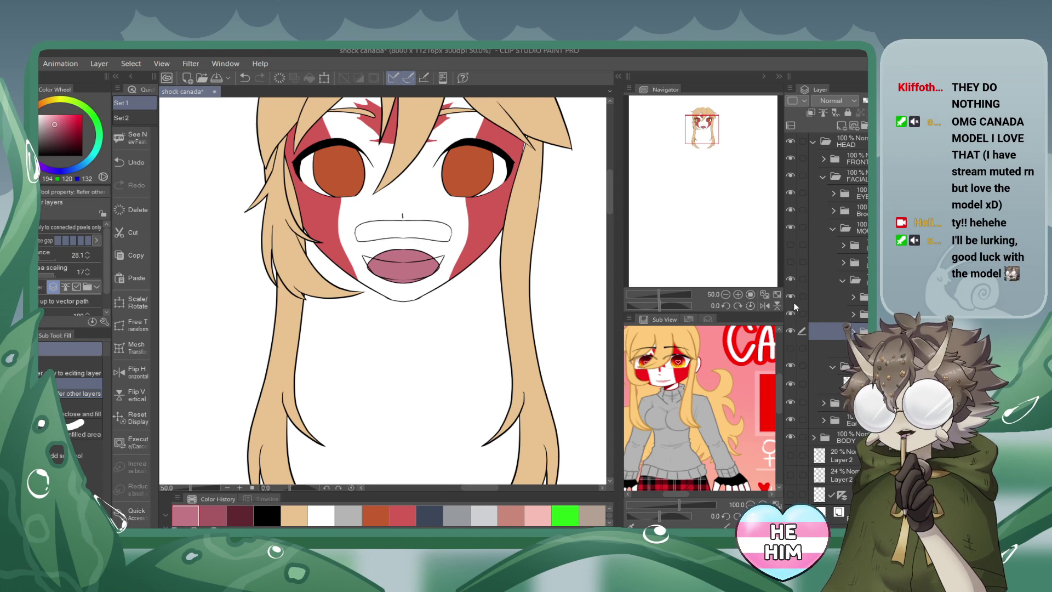
left_click(791, 331)
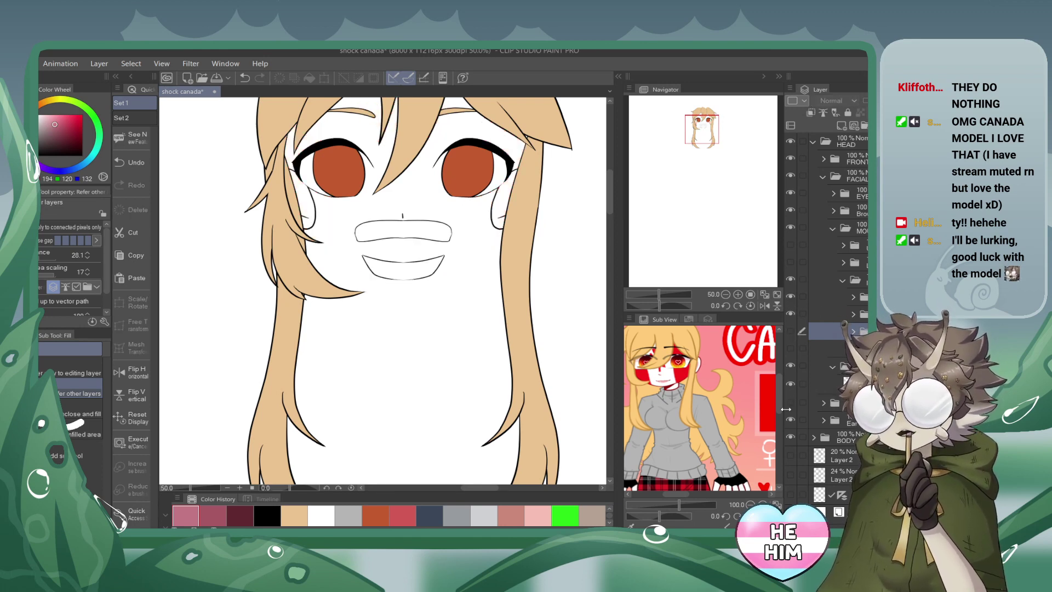
left_click(789, 512)
Add a new layer in the lower teeth folder and fill the lower teeth with white.
left_click(852, 313)
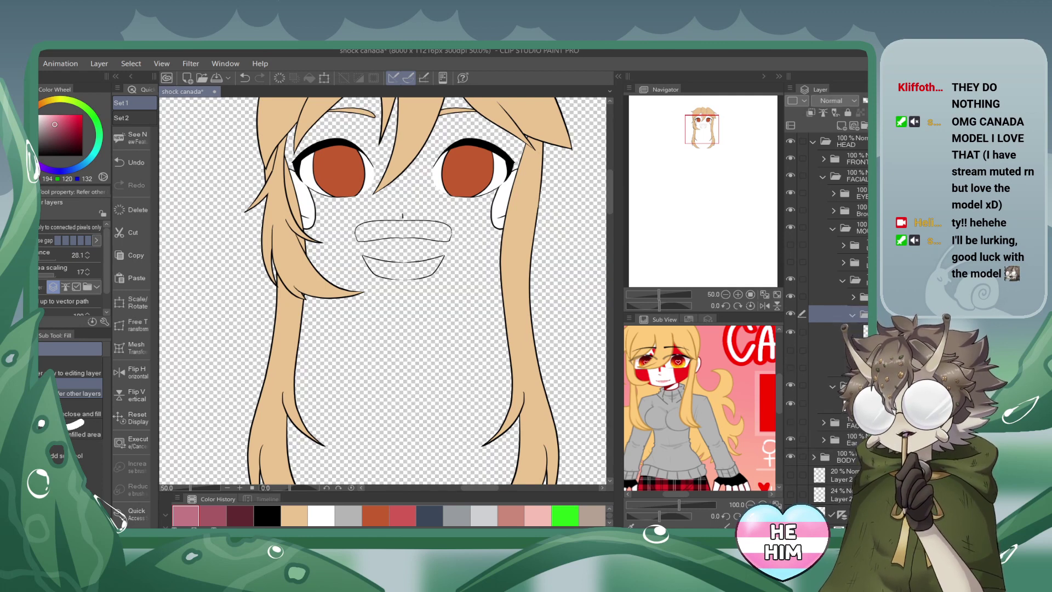
left_click(832, 332)
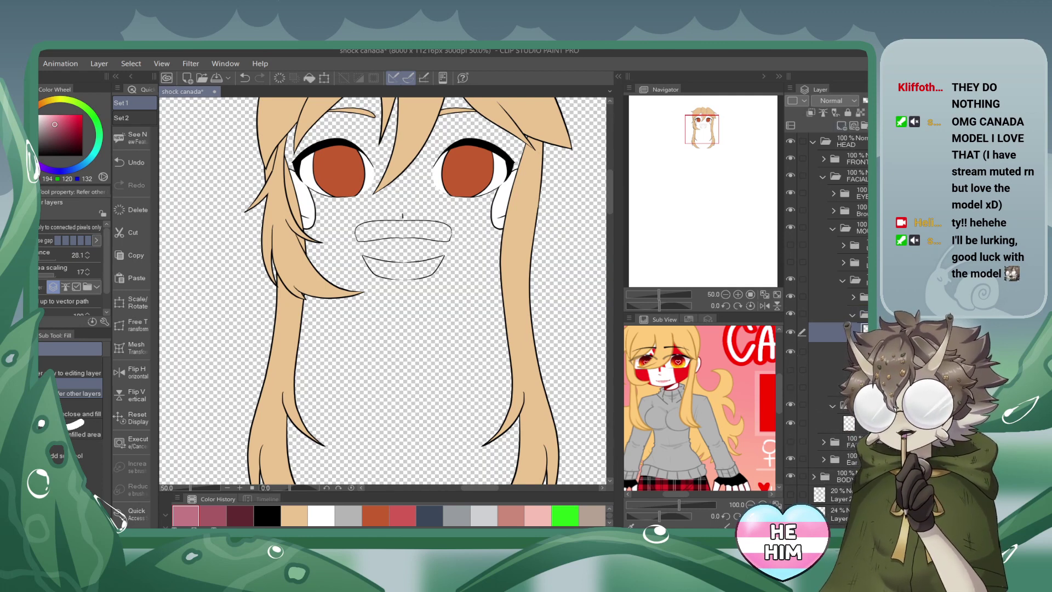
left_click(833, 351)
left_click(394, 223)
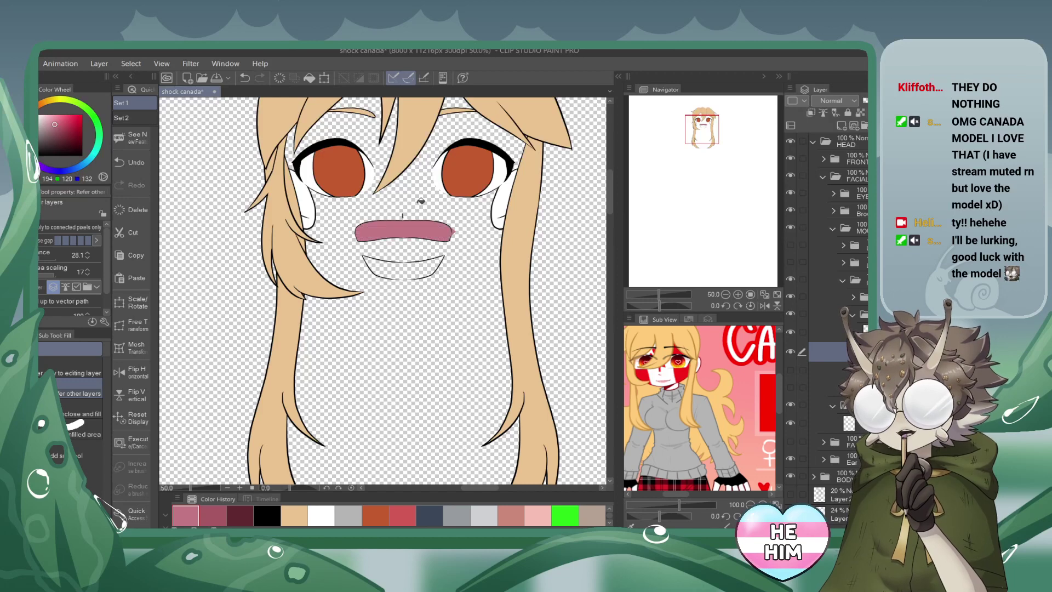
left_click(244, 78)
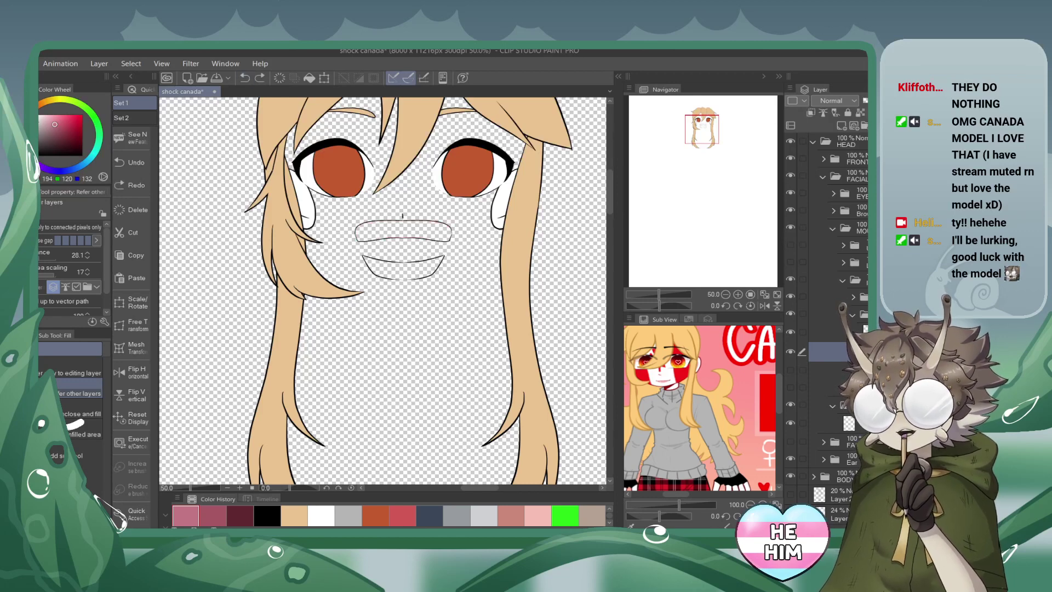
left_click(401, 269)
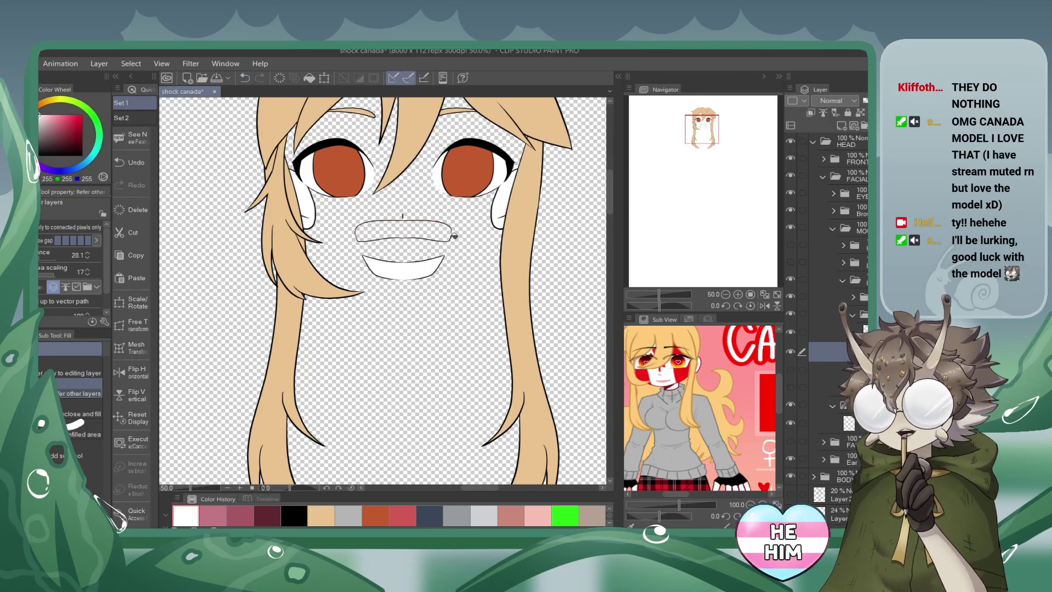
Add a layer beneath the upper teeth outline, fill the upper teeth with white and collapse their folder.
left_click(853, 297)
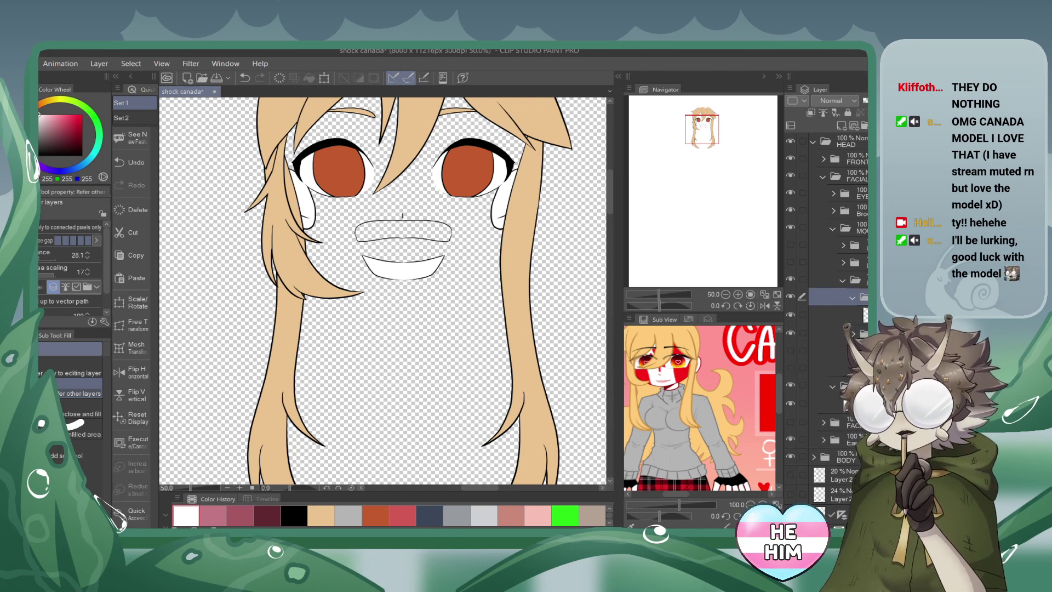
left_click(846, 315)
left_click(842, 126)
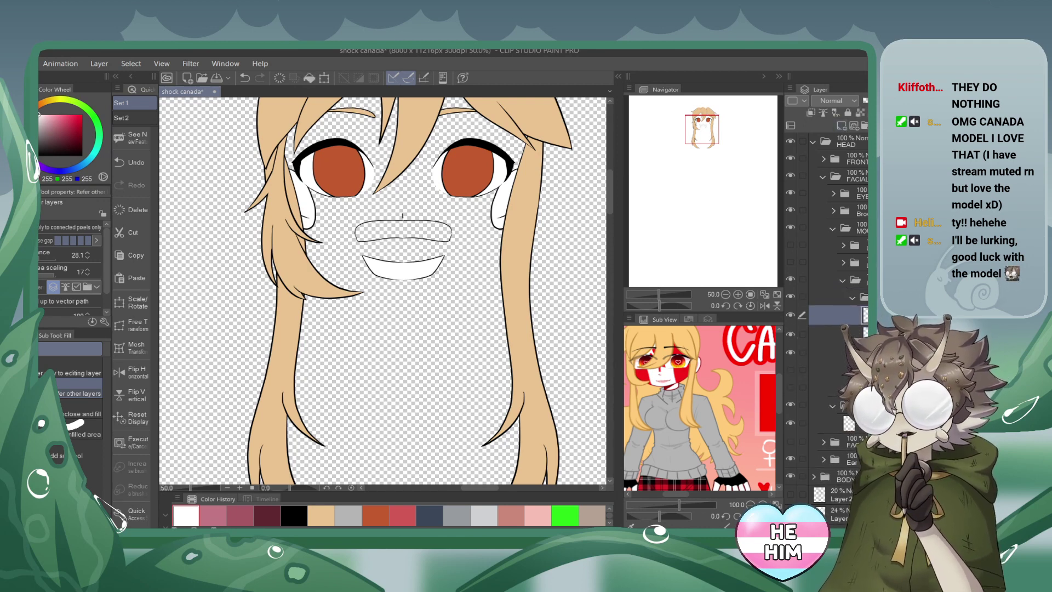
left_click_drag(833, 315, 832, 339)
left_click(403, 224)
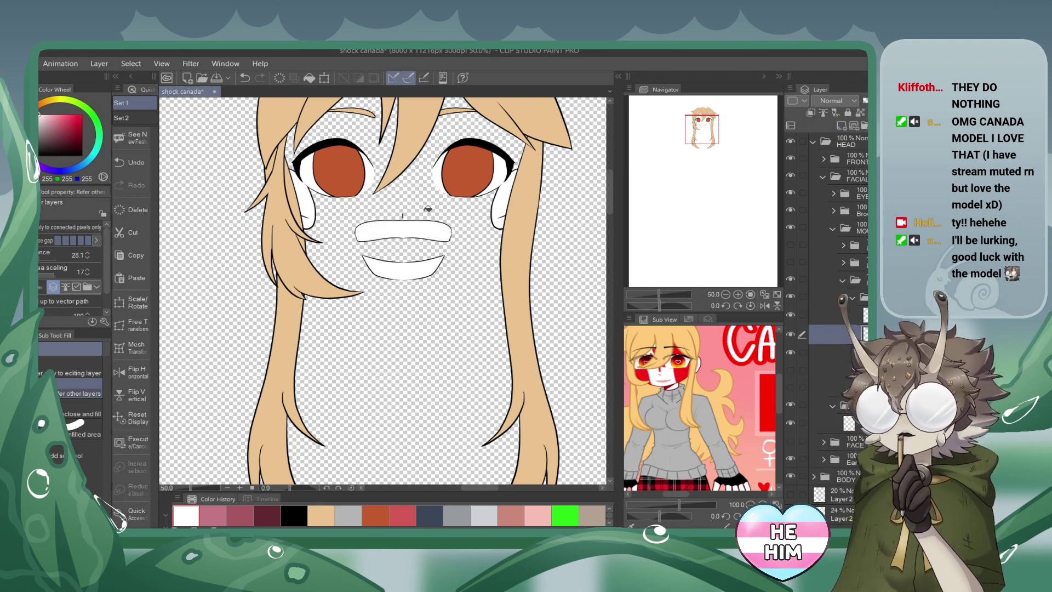
left_click(850, 297)
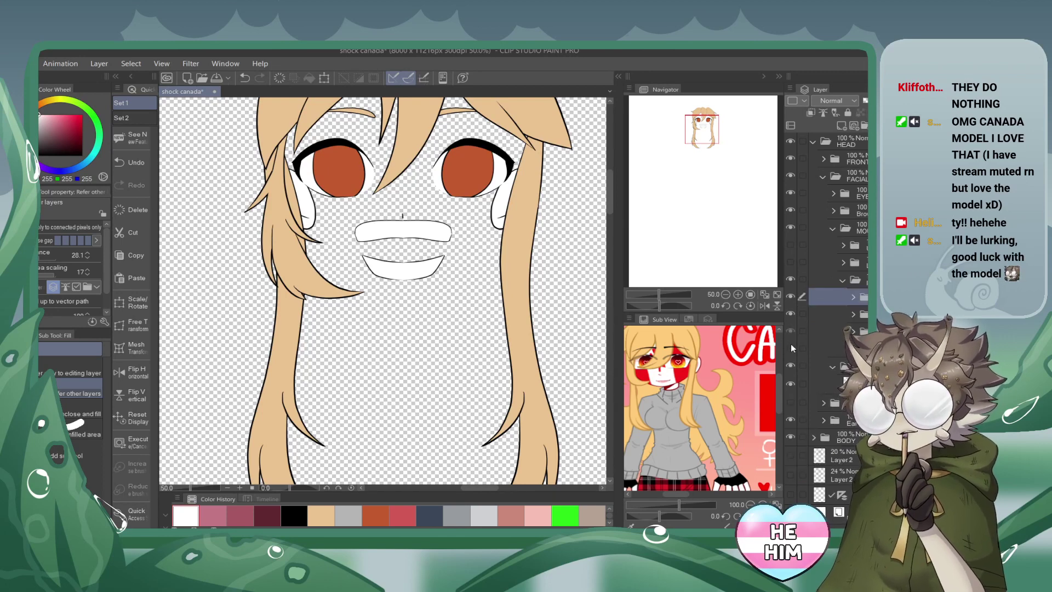
Show the tongue and mouth interior folders, and clip the upper teeth, lower teeth and tongue folders to the layer below.
left_click_drag(790, 348, 790, 331)
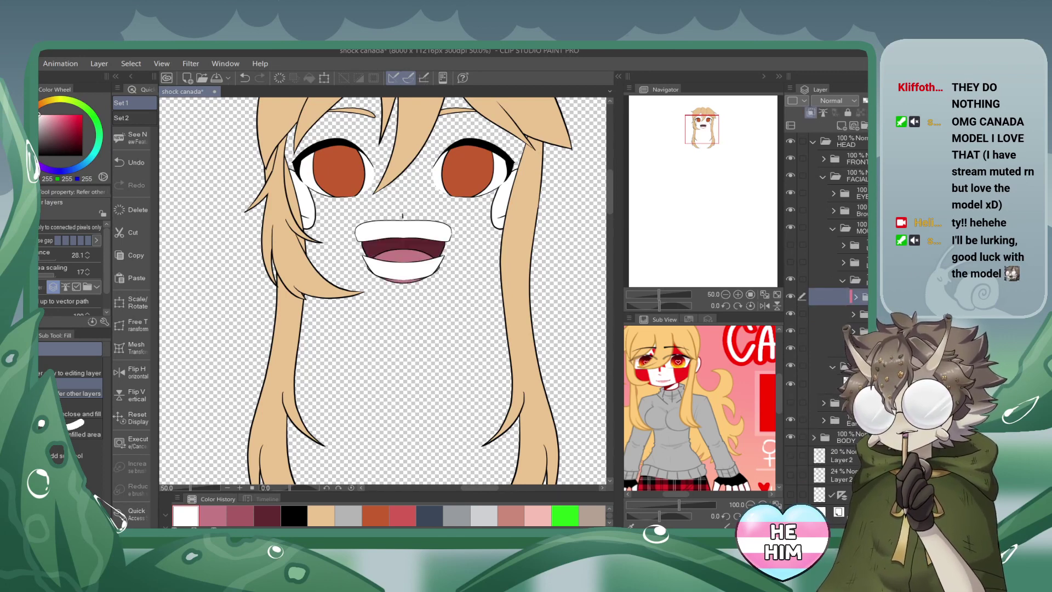
left_click(829, 313)
left_click(810, 112)
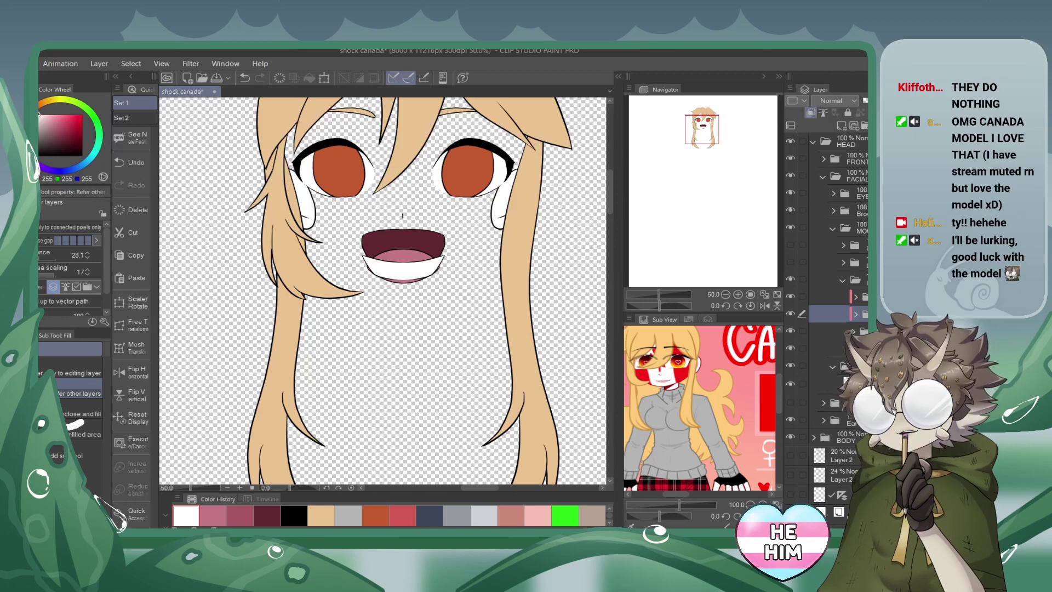
left_click(830, 331)
left_click(810, 113)
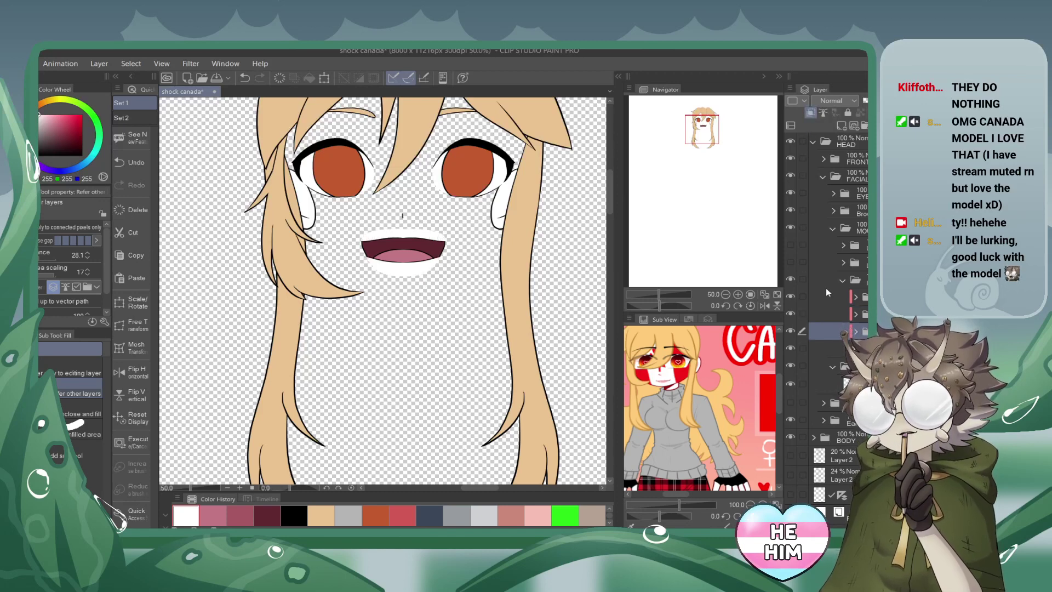
Collapse the mouth interior folder, show the upper lip folder and add a new layer beneath its line layer.
left_click(842, 279)
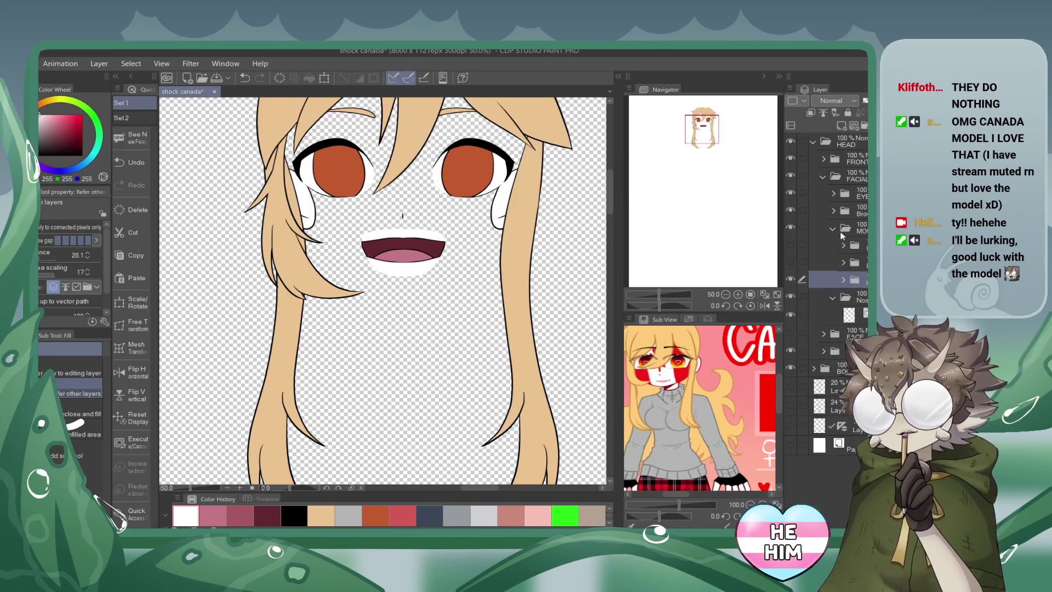
left_click(790, 277)
left_click(790, 277)
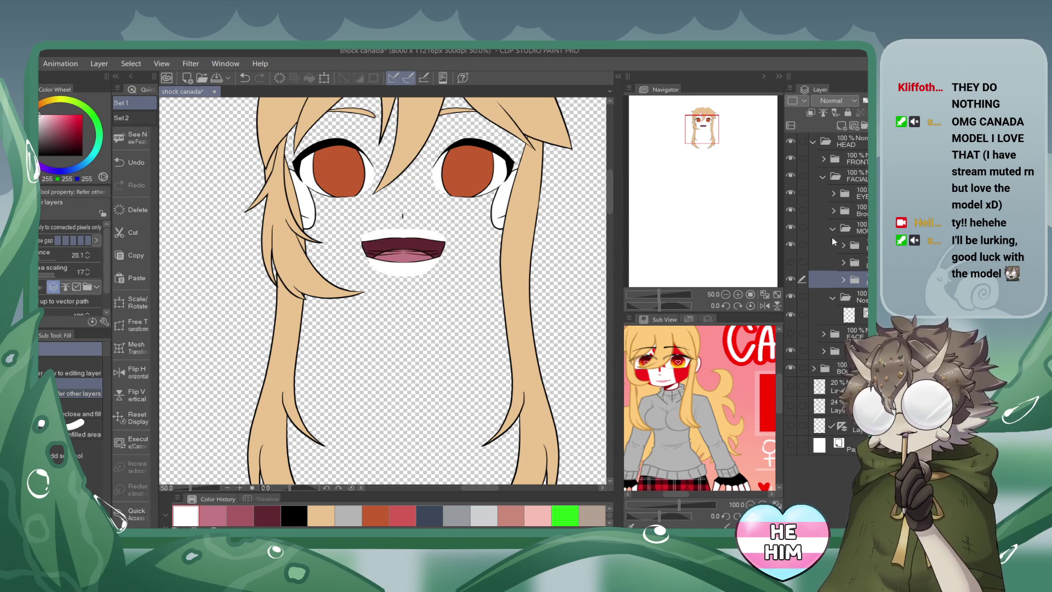
left_click(854, 245)
left_click(843, 245)
left_click(840, 126)
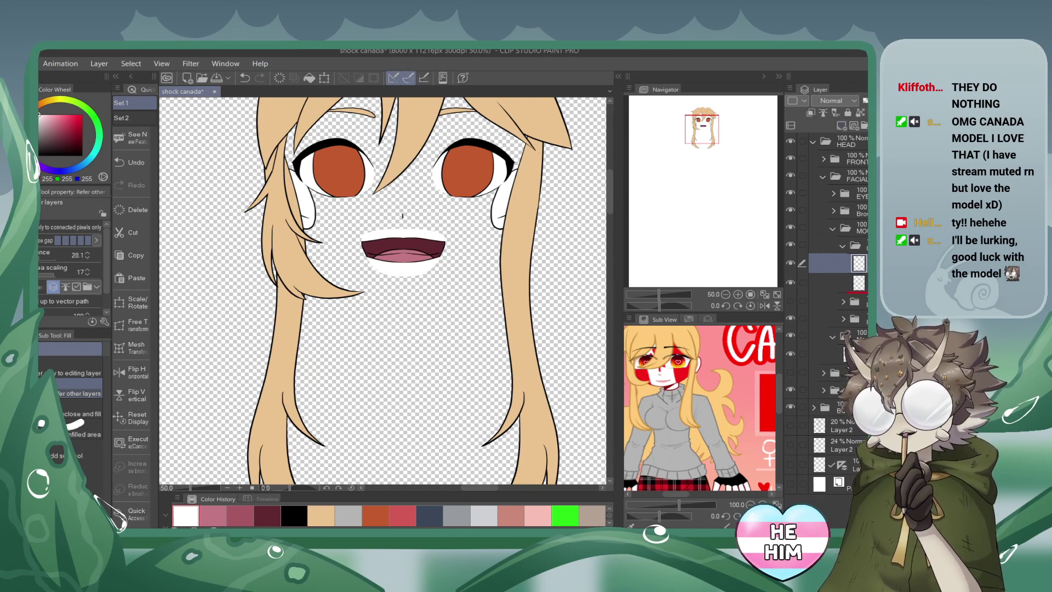
left_click(830, 282)
Choose the G-pen and set its brush size to 12.7 for close-up work on the mouth.
left_click(738, 294)
left_click(739, 294)
left_click(738, 293)
left_click(738, 294)
left_click_drag(702, 129, 703, 126)
key("p")
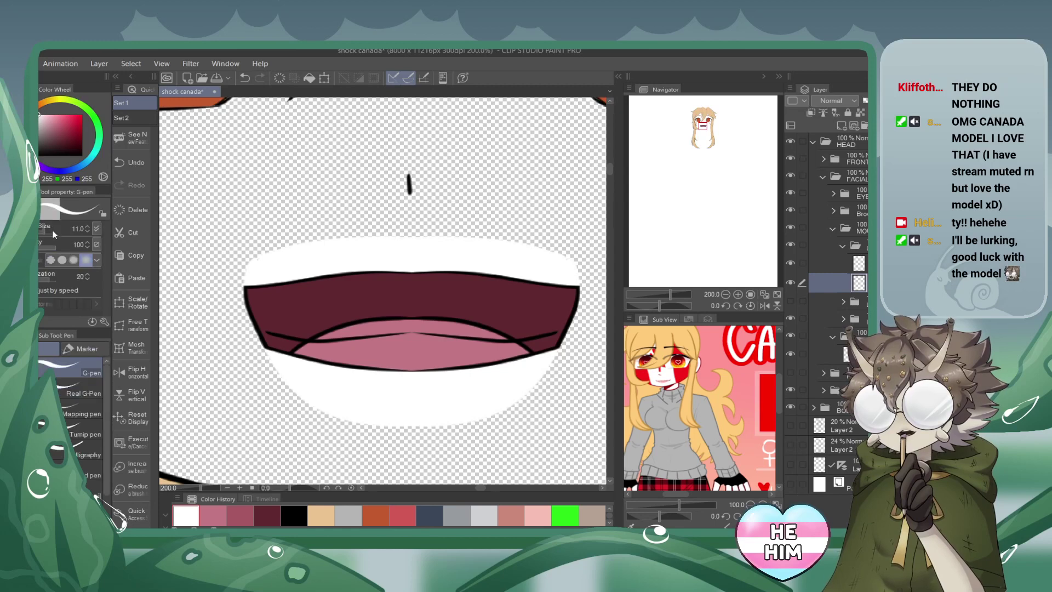
left_click_drag(41, 231, 74, 245)
left_click_drag(288, 328, 378, 314)
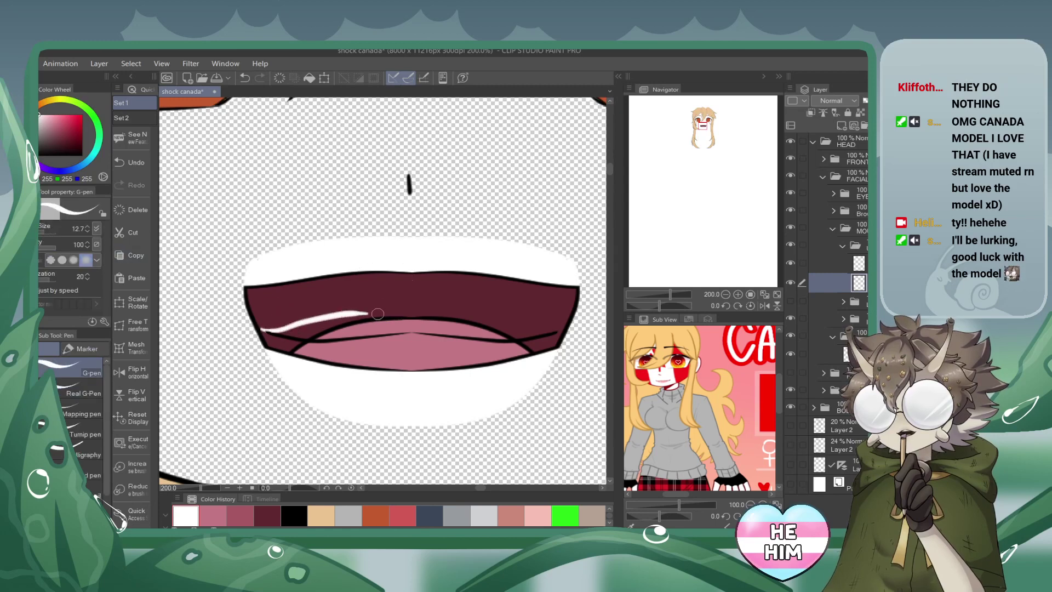
left_click(247, 78)
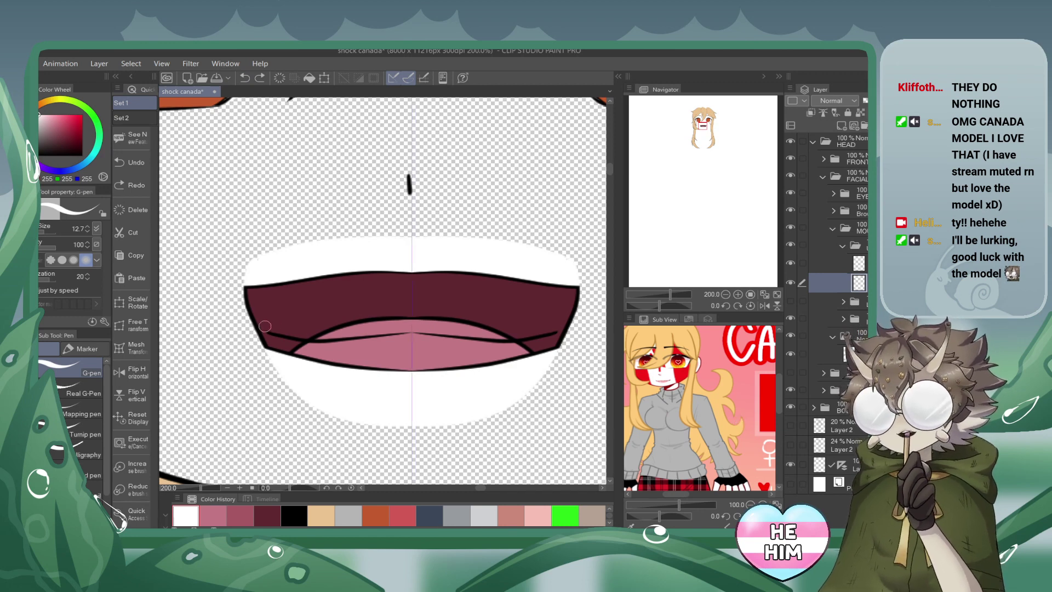
mouse_move(264, 327)
left_mouse_down()
mouse_move(424, 313)
mouse_move(491, 328)
left_mouse_up()
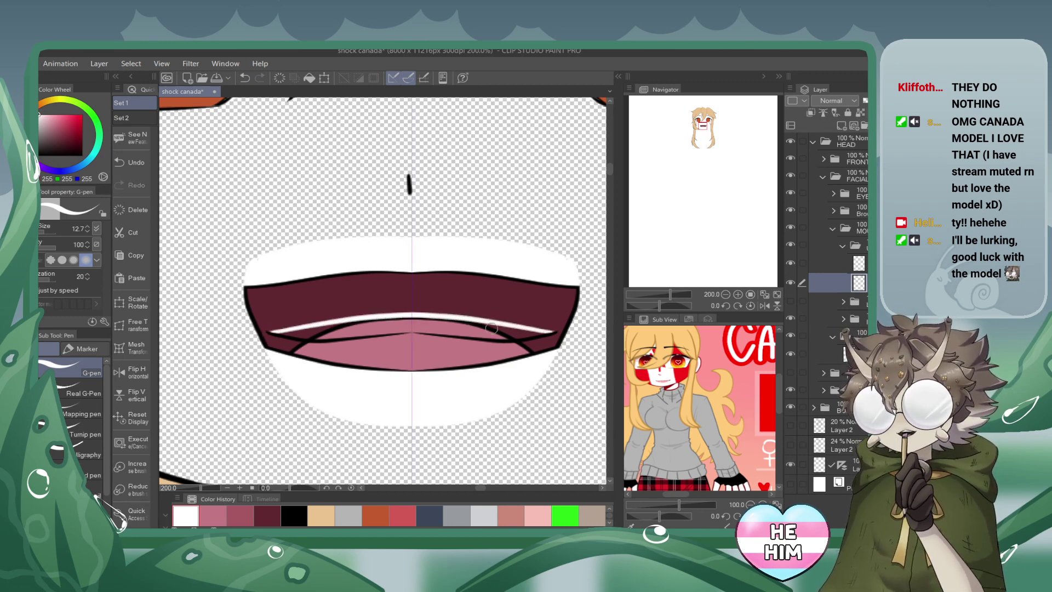
key("ctrl+z")
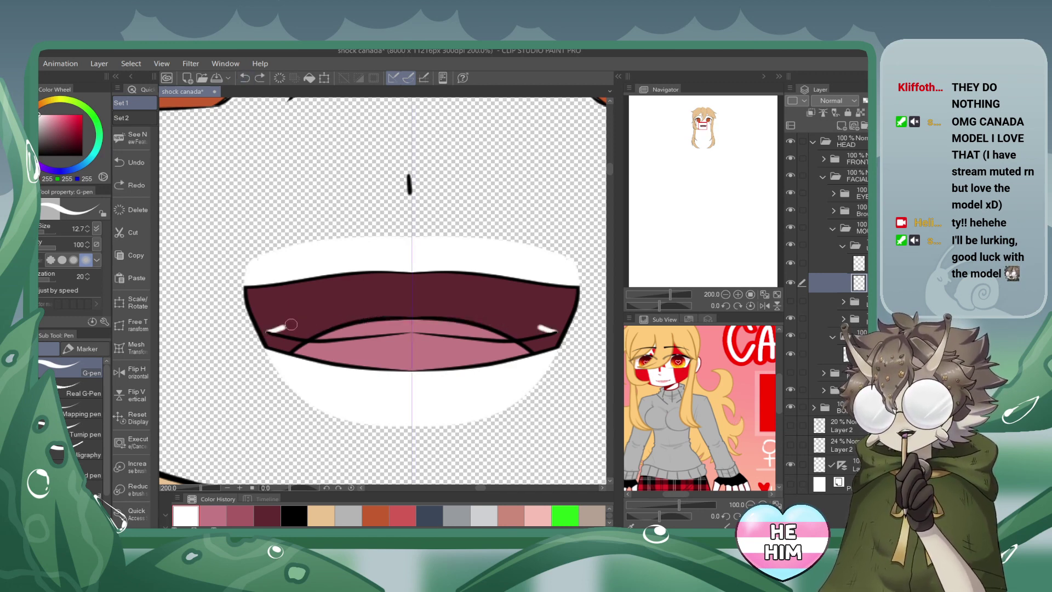
Draw a symmetrical white arc above the upper lip line, fill the enclosed area white with the mouth interior hidden, and collapse the folder.
mouse_move(291, 324)
left_mouse_down()
mouse_move(368, 301)
mouse_move(477, 310)
left_mouse_up()
key("g")
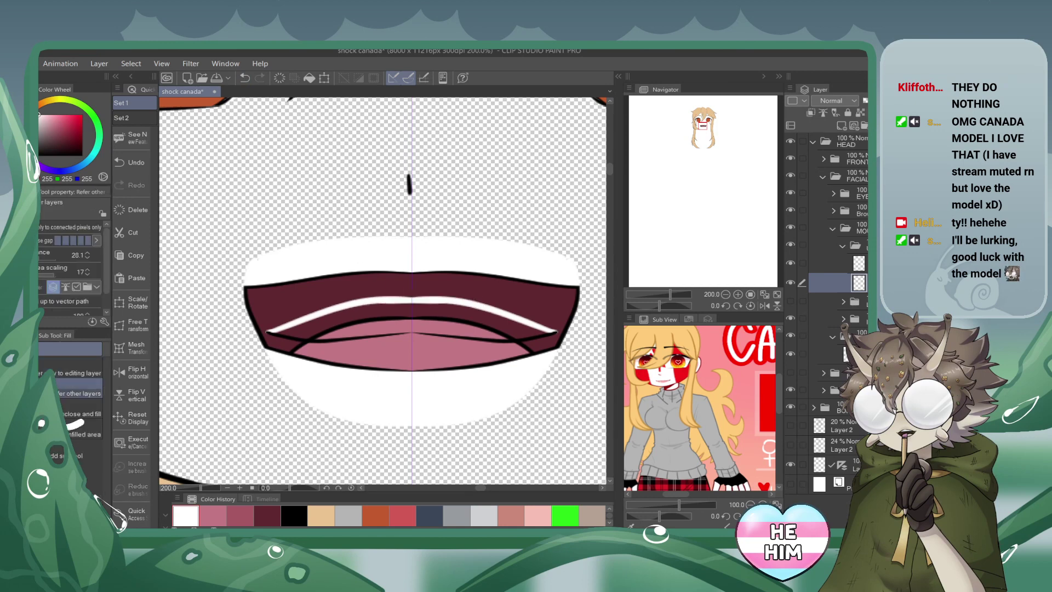
left_click(791, 318)
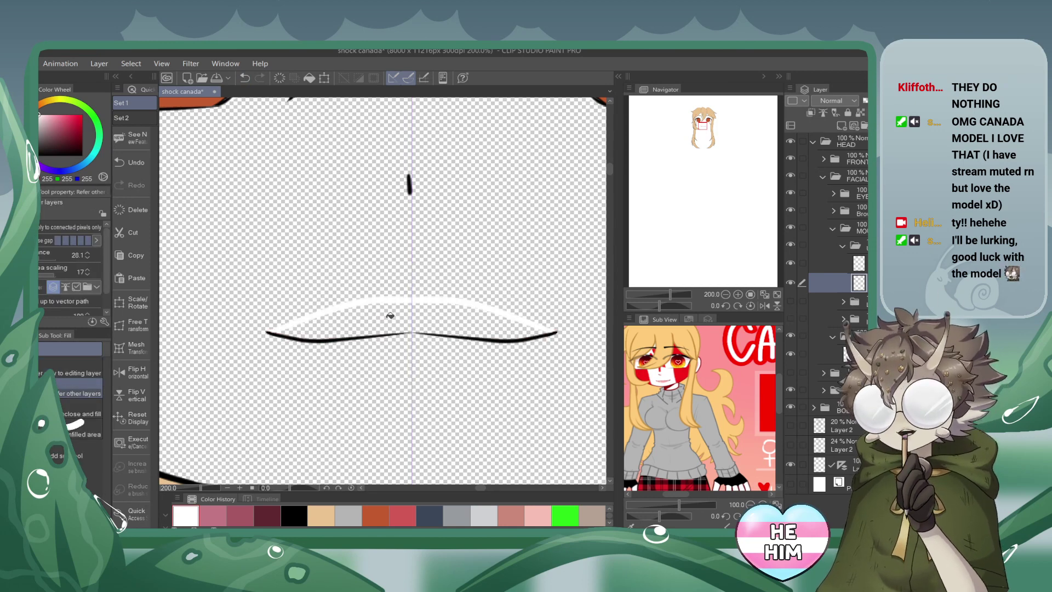
left_click(394, 326)
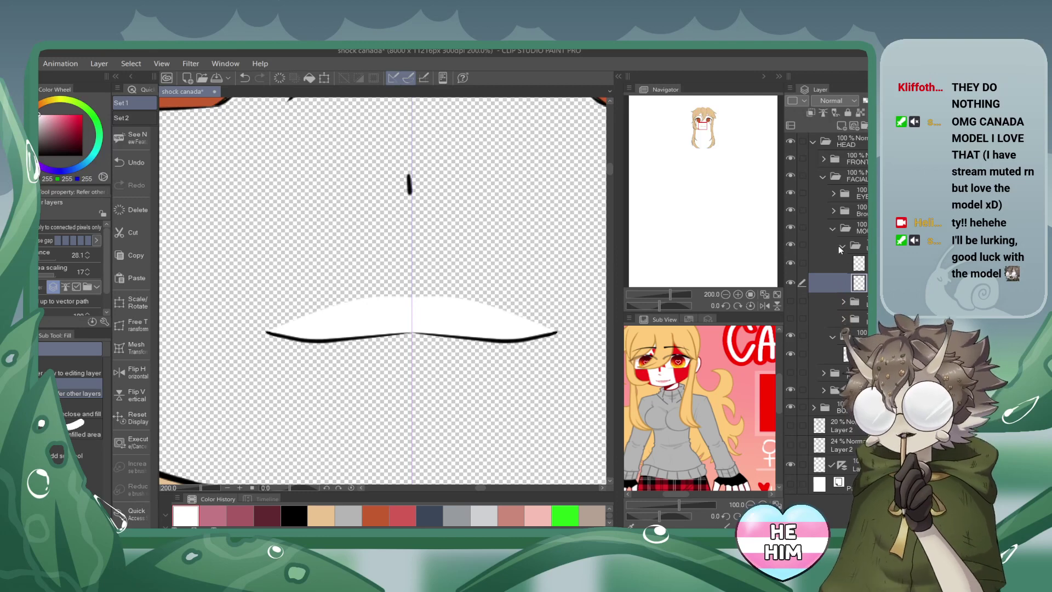
left_click(842, 246)
Hide the upper lip folder, show the mouth interior and add a new layer beneath the line in the lower lip folder.
left_click(827, 262)
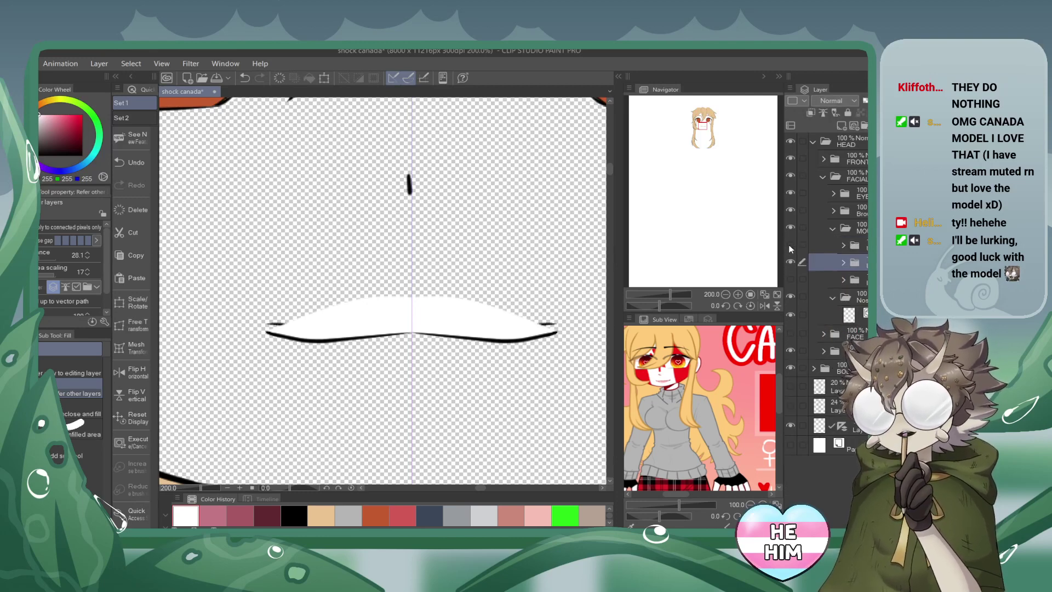
left_click(790, 244)
left_click(843, 263)
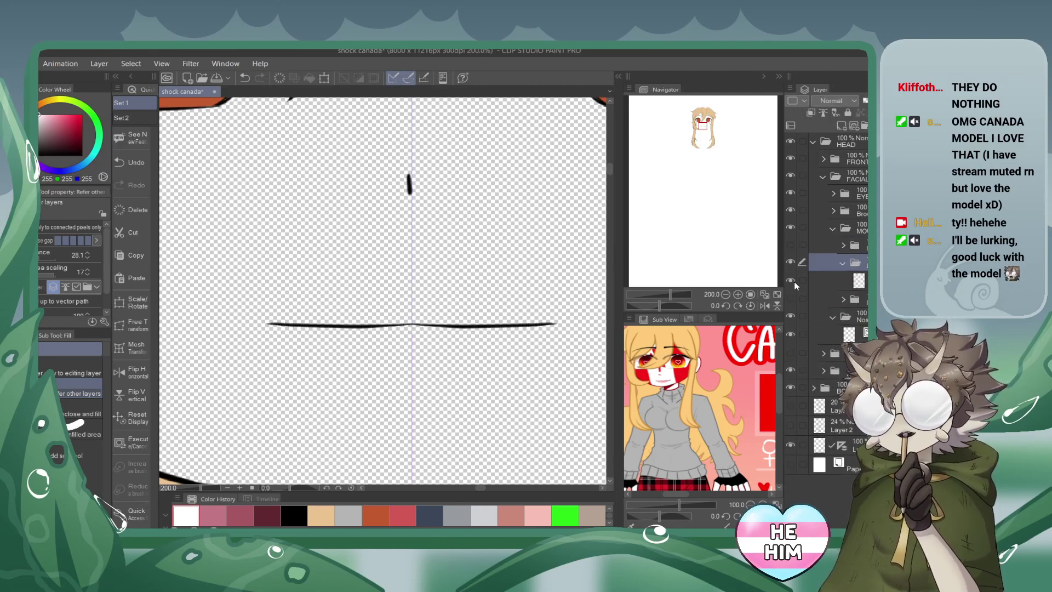
left_click(790, 299)
left_click(835, 281)
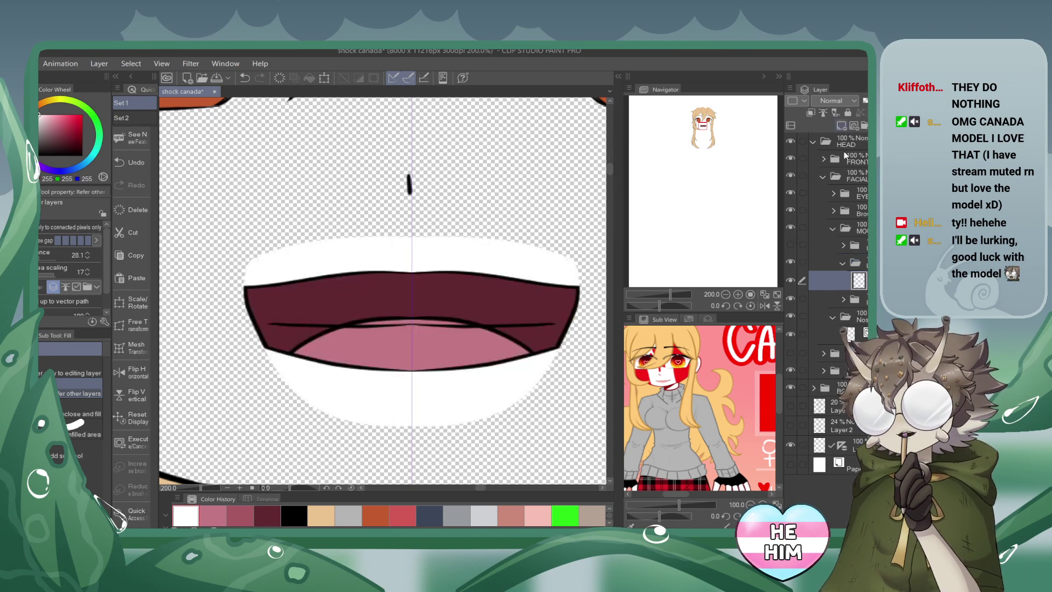
left_click(841, 125)
left_click_drag(858, 280, 857, 309)
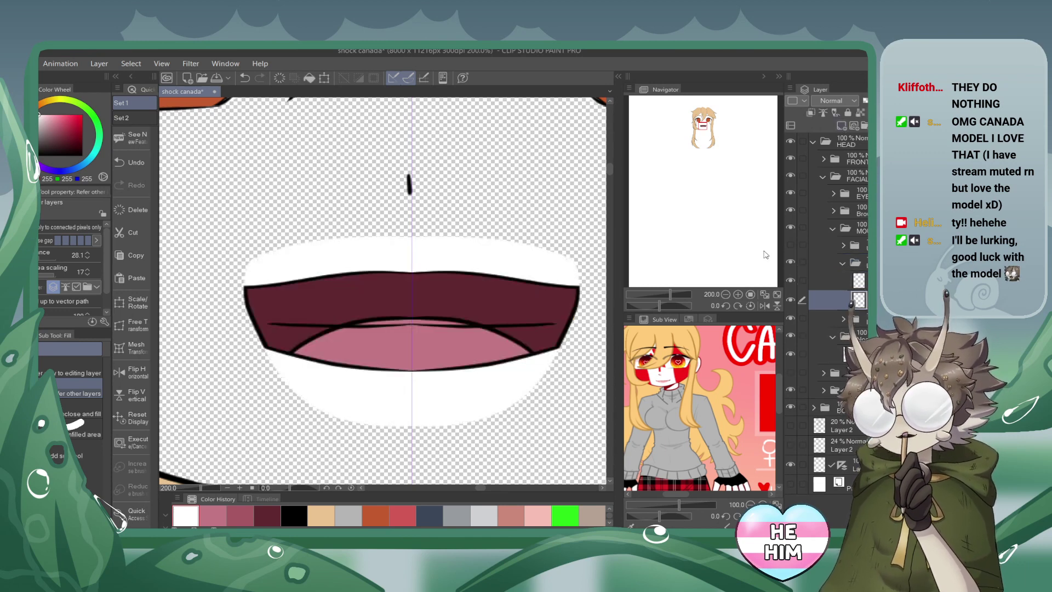
Draw a symmetrical white arc below the lower lip line and fill the enclosed area white with the mouth interior hidden.
key("p")
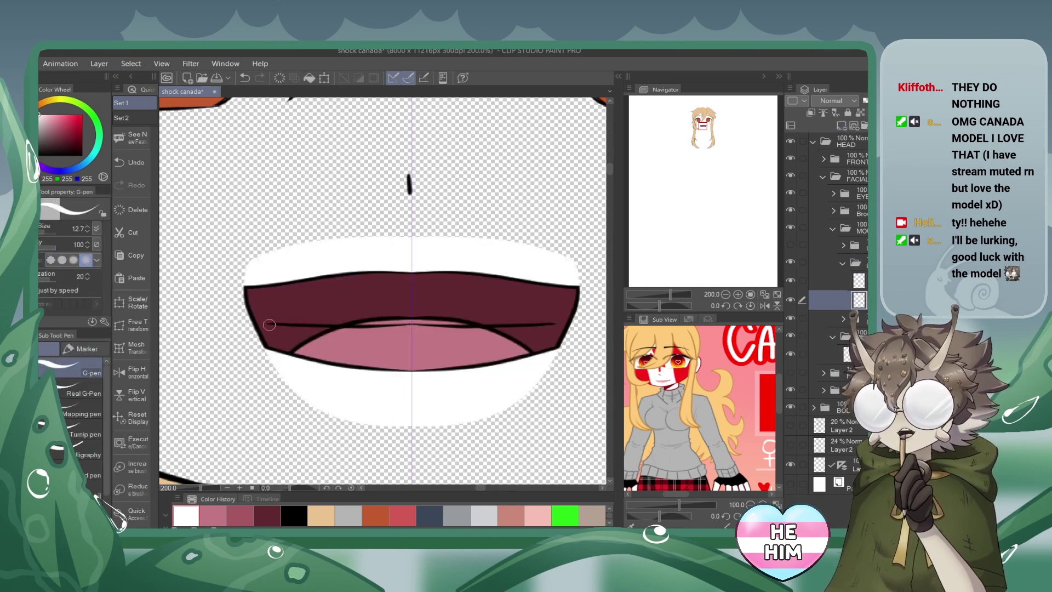
left_click_drag(269, 324, 554, 326)
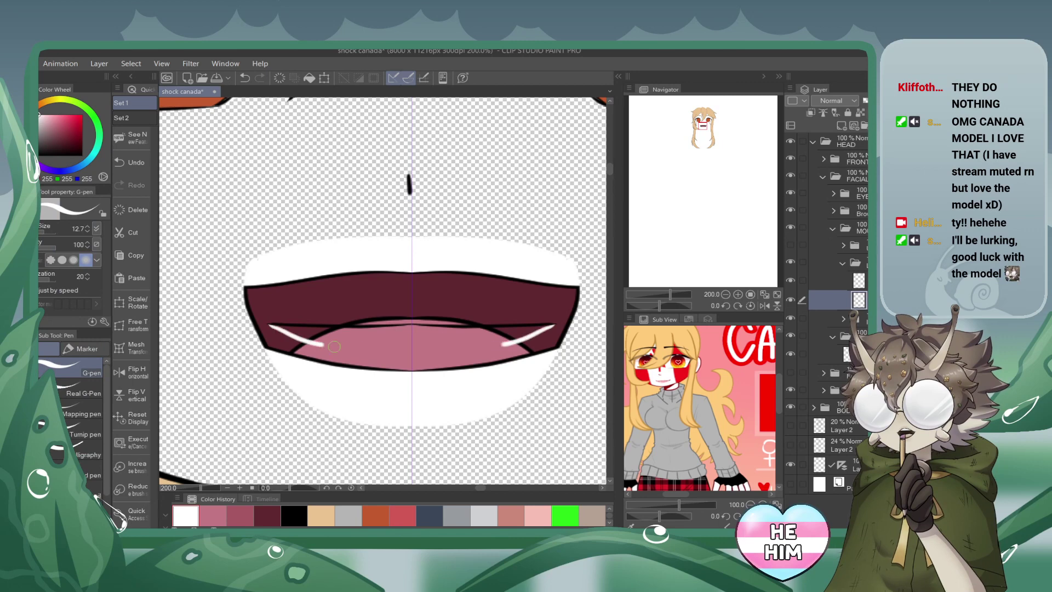
left_click(245, 77)
mouse_move(282, 329)
left_mouse_down()
mouse_move(335, 348)
mouse_move(437, 351)
left_mouse_up()
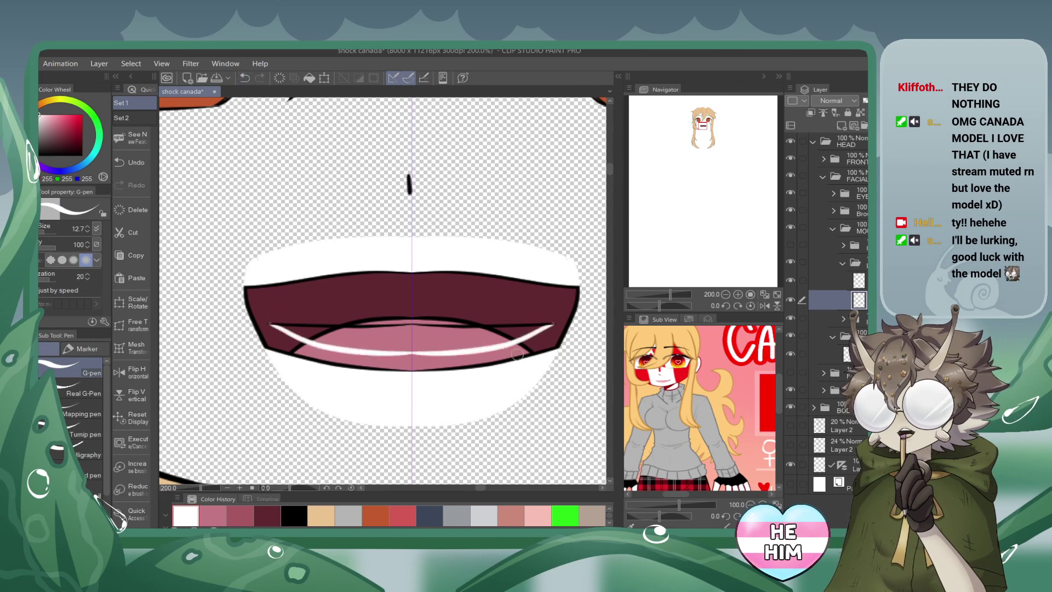
left_click(790, 317)
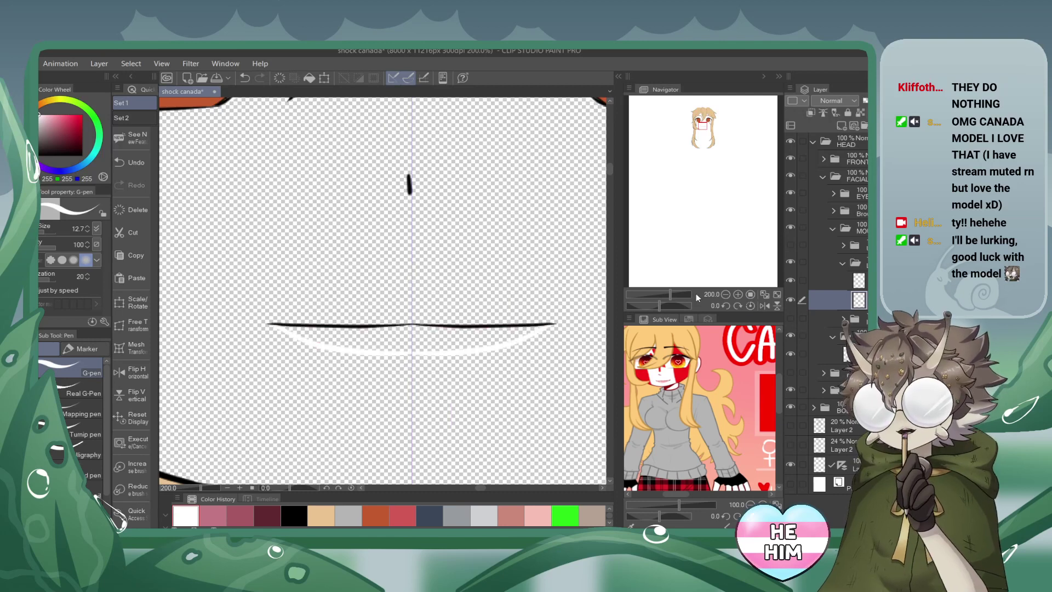
key("g")
left_click(389, 331)
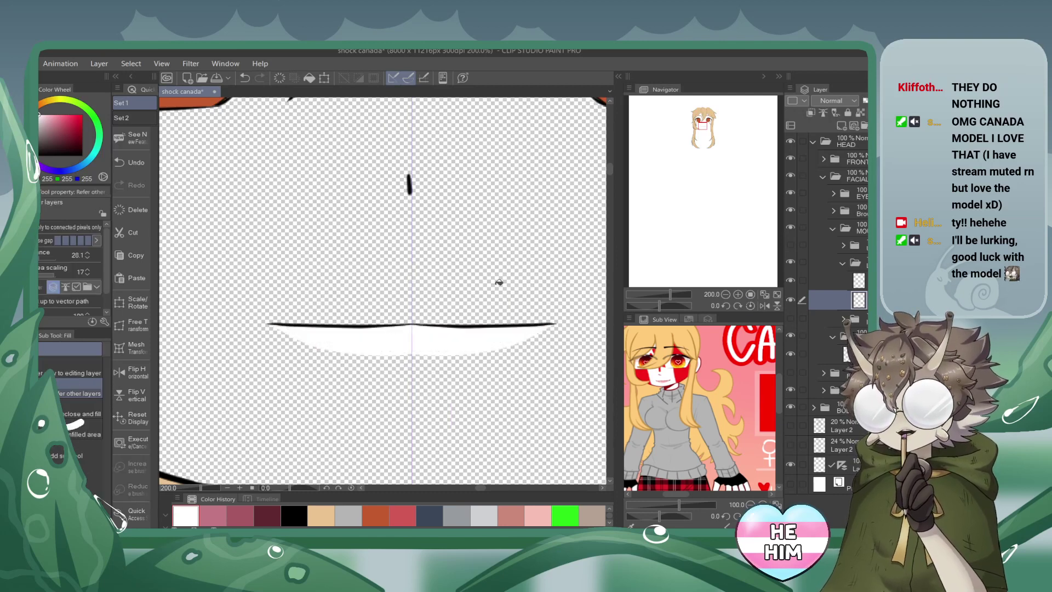
Return to the 50% view of the head and save the file.
left_click(724, 294)
left_click(725, 294)
left_click(724, 294)
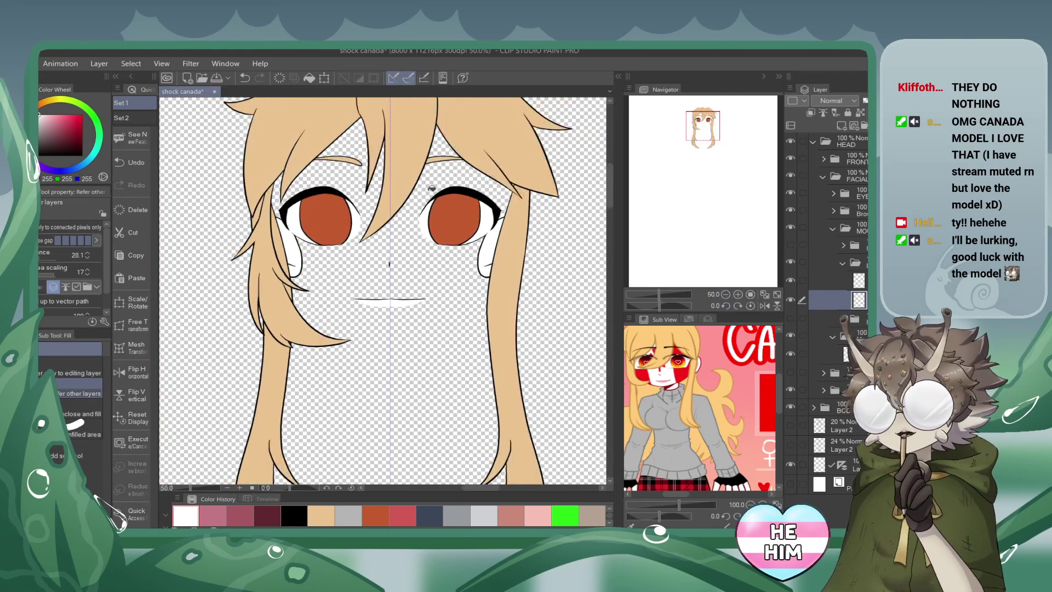
left_click(217, 77)
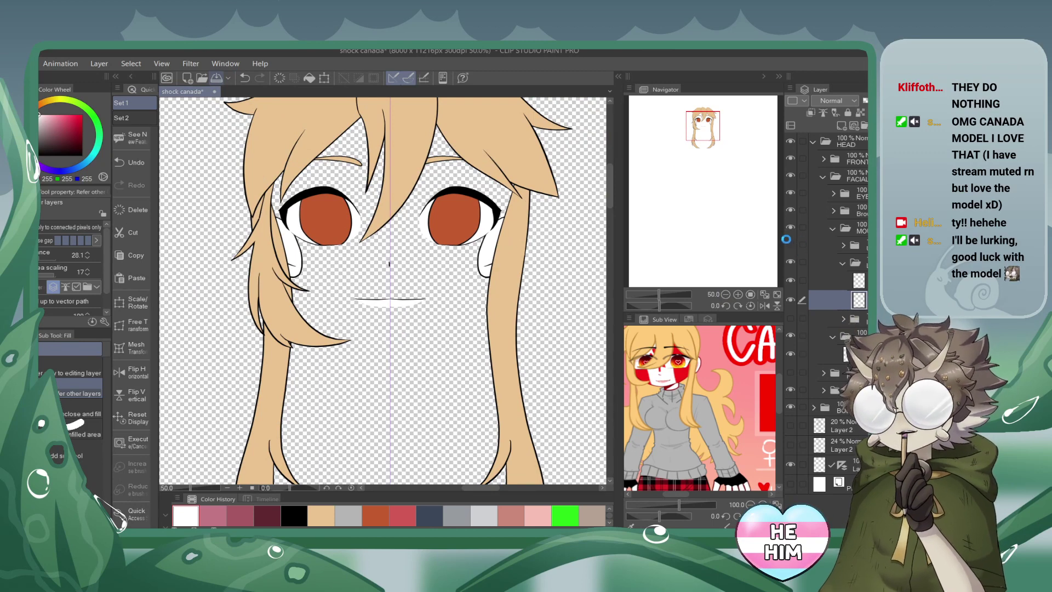
Show the upper lip folder again, collapse the lower lip folder, and show the face with the mouth interior hidden.
left_click(790, 318)
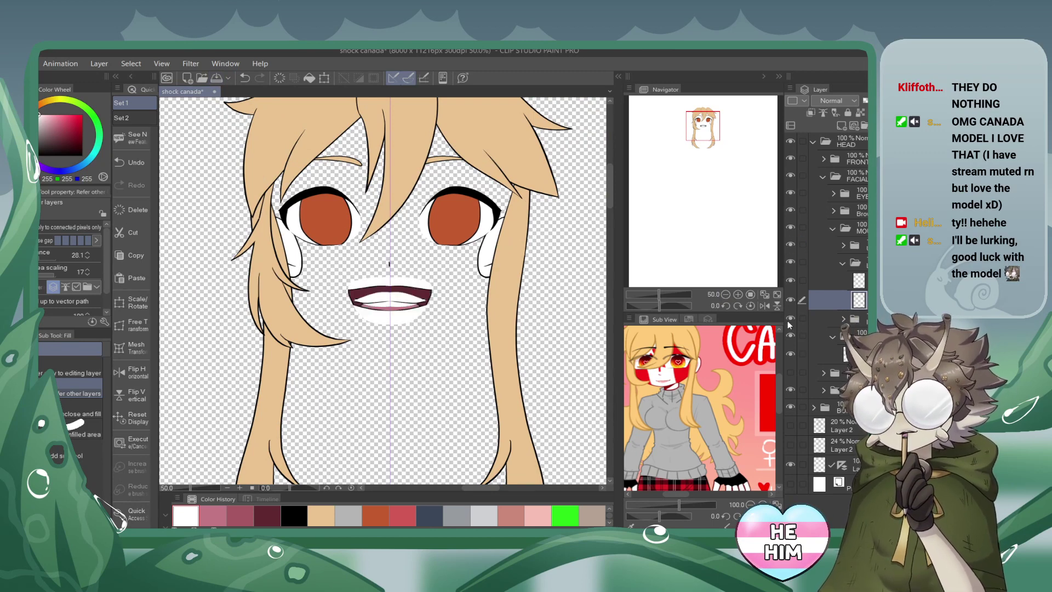
left_click(790, 319)
left_click(790, 262)
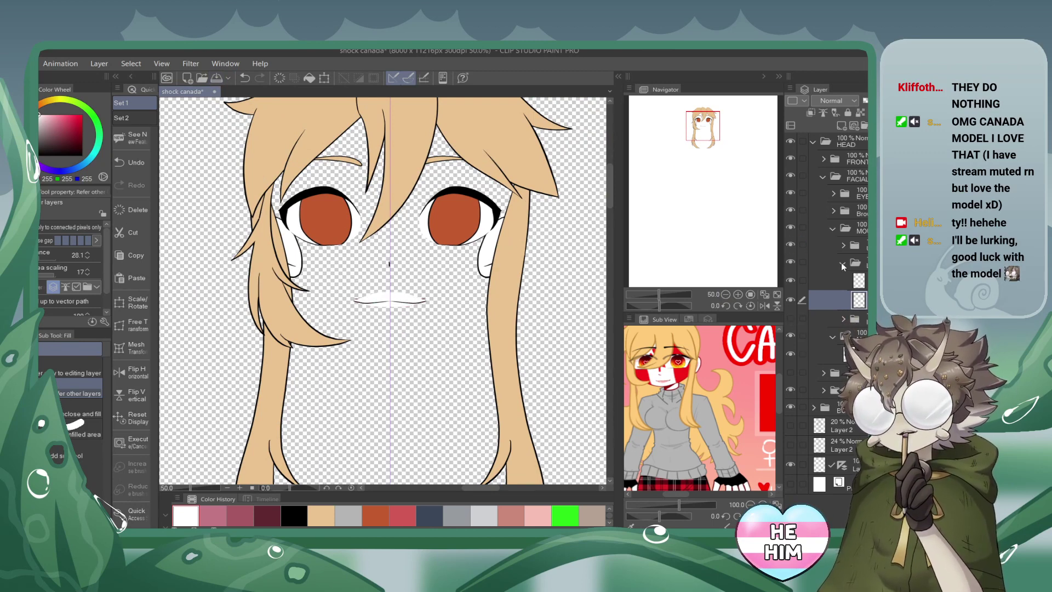
left_click(842, 263)
left_click(789, 279)
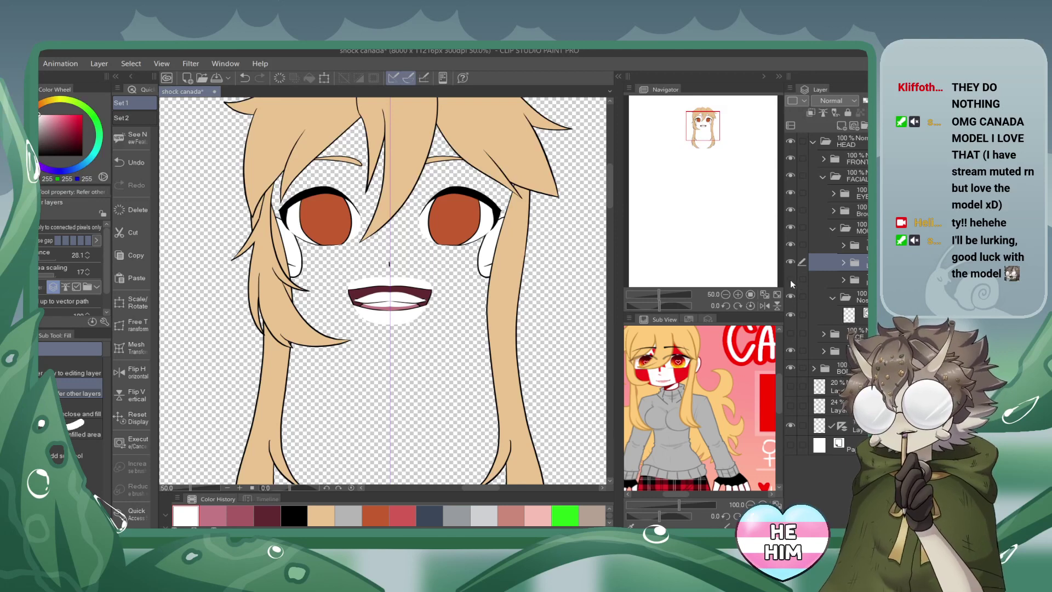
left_click(790, 281)
left_click(790, 332)
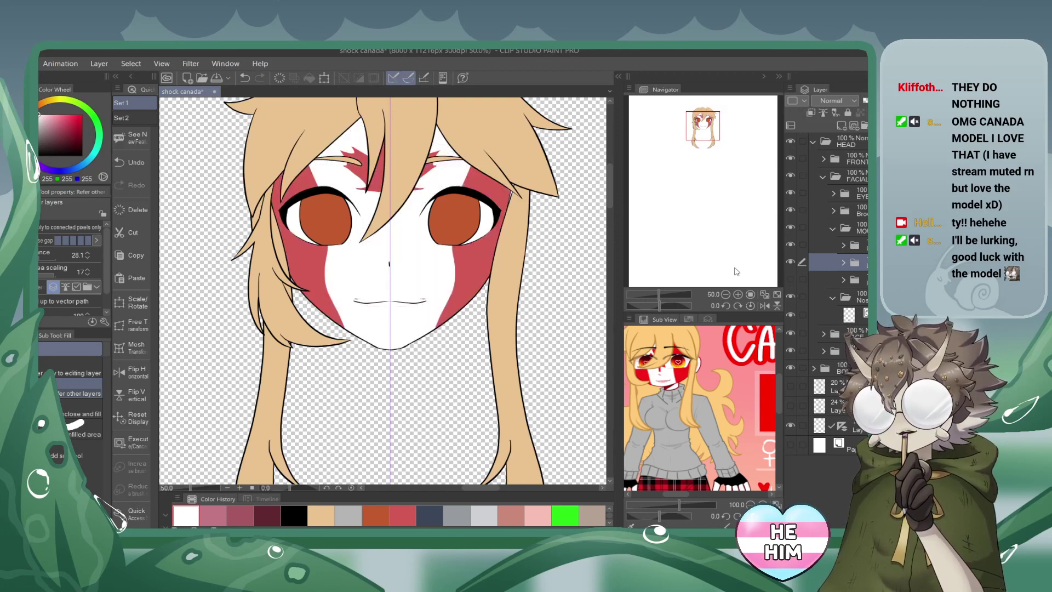
Move the lower lip folder slightly down so its line sits hidden behind the upper lip.
left_click(725, 295)
left_click(724, 294)
left_click(737, 294)
left_click(737, 295)
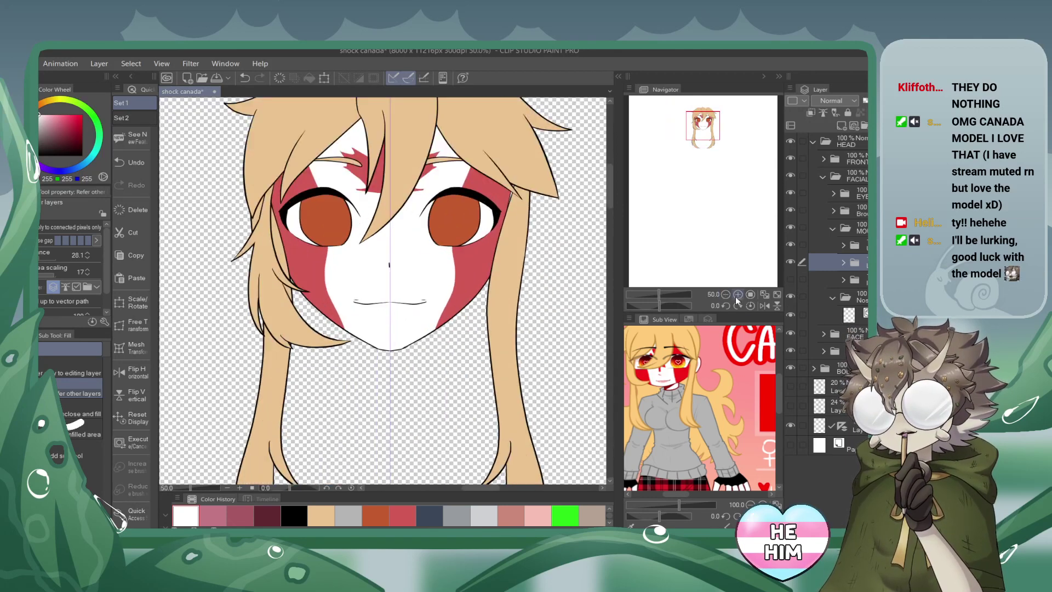
left_click(737, 295)
left_click(737, 295)
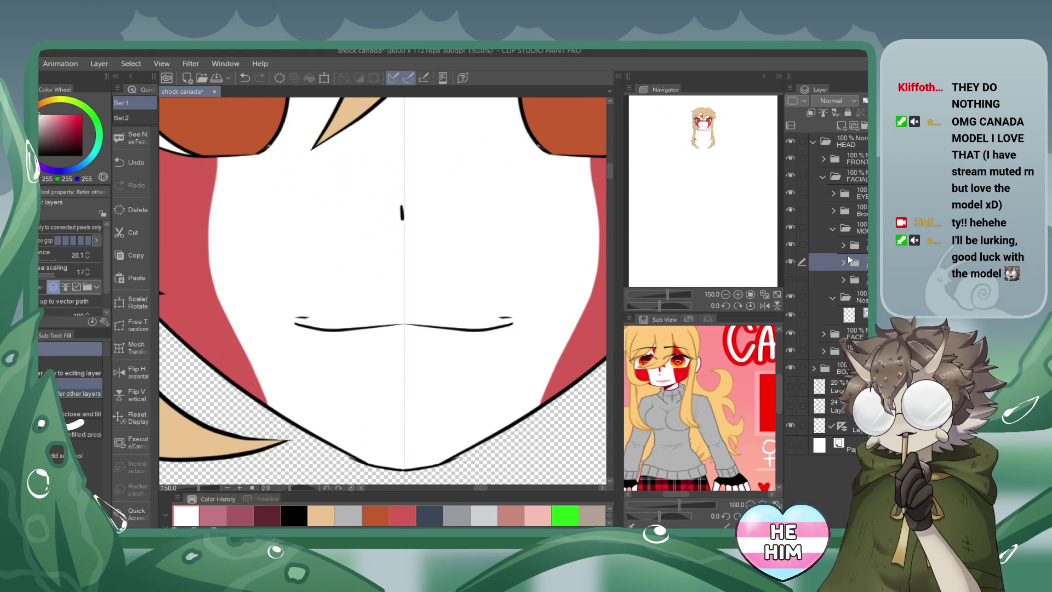
key("ctrl+t")
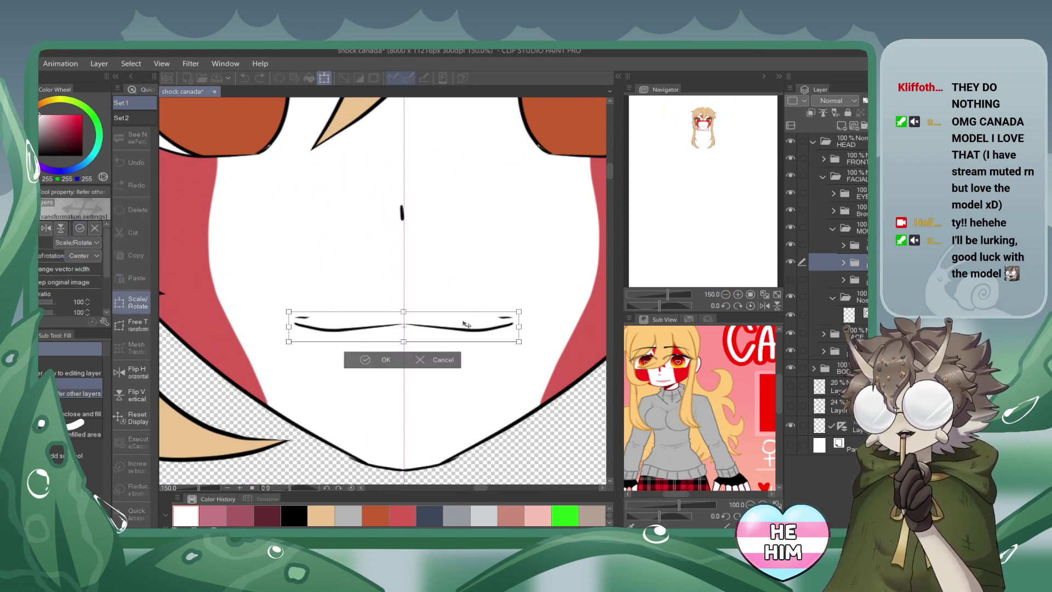
left_click_drag(466, 327, 468, 333)
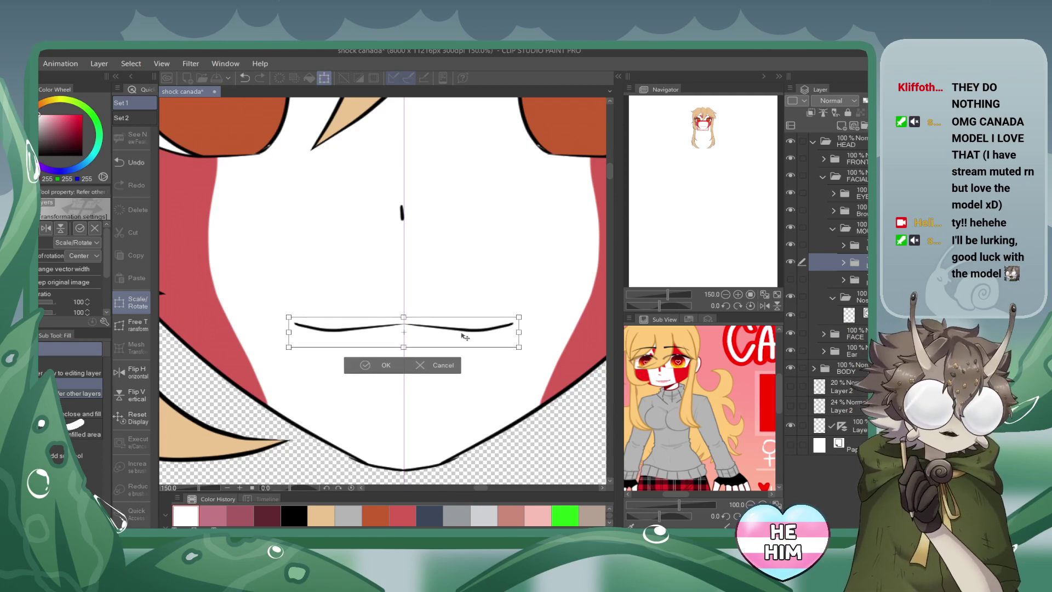
left_click(383, 365)
Compare the open and closed mouth on the whole head by showing and hiding the mouth interior.
left_click(725, 294)
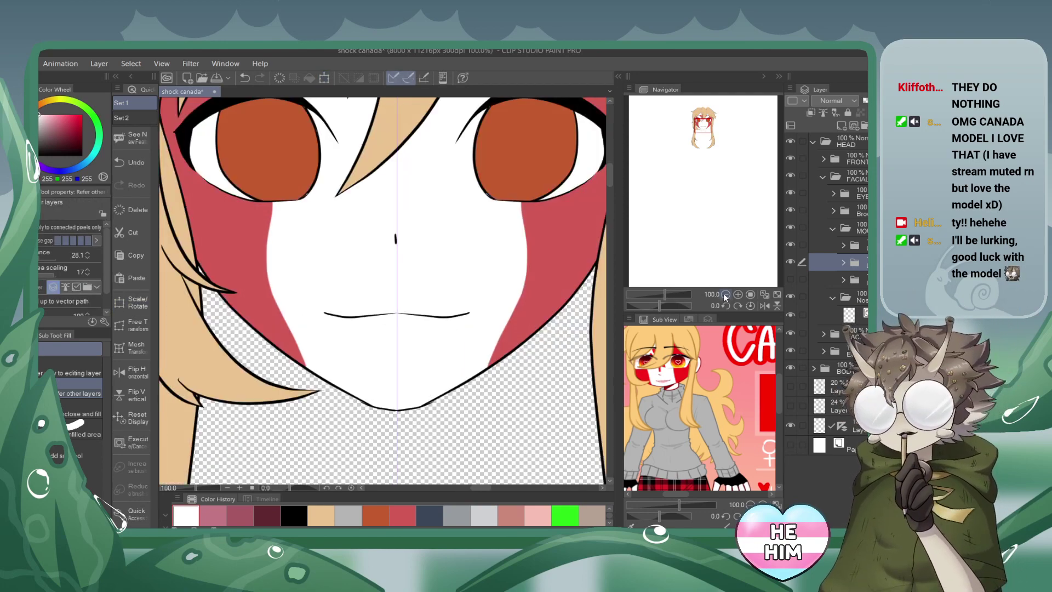
left_click(725, 294)
left_click(725, 294)
left_click(725, 294)
left_click(724, 294)
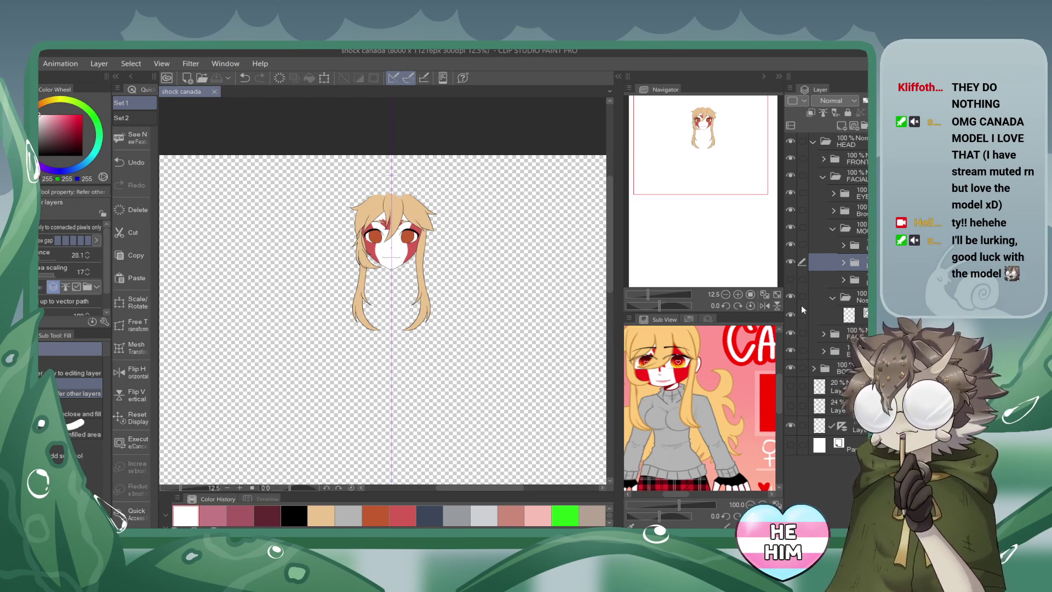
left_click(790, 278)
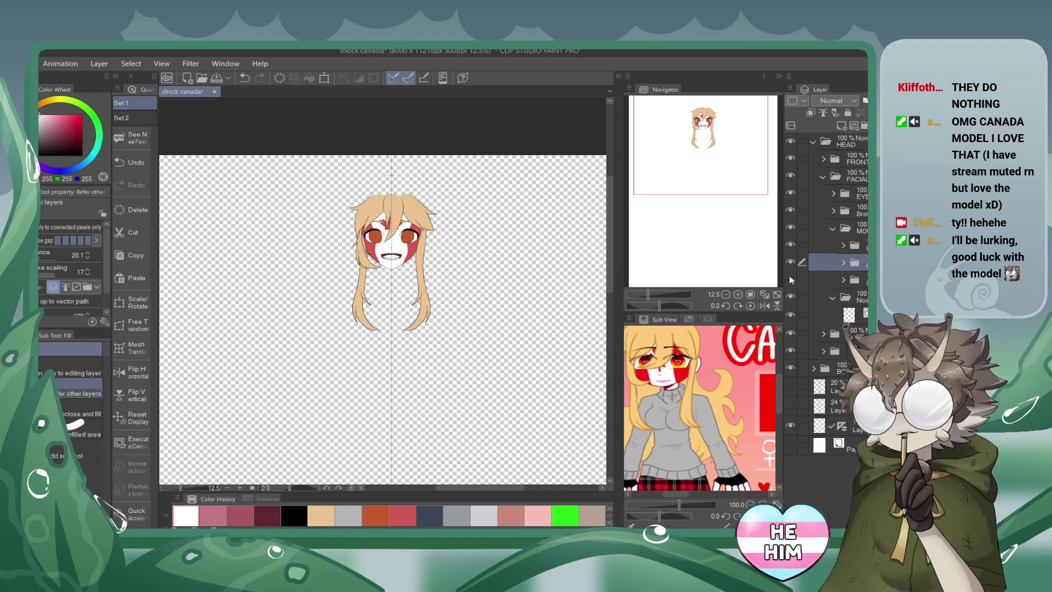
left_click(790, 277)
Show the 20% and 24% sketch layers and the white paper background.
left_click(790, 393)
left_click(790, 392)
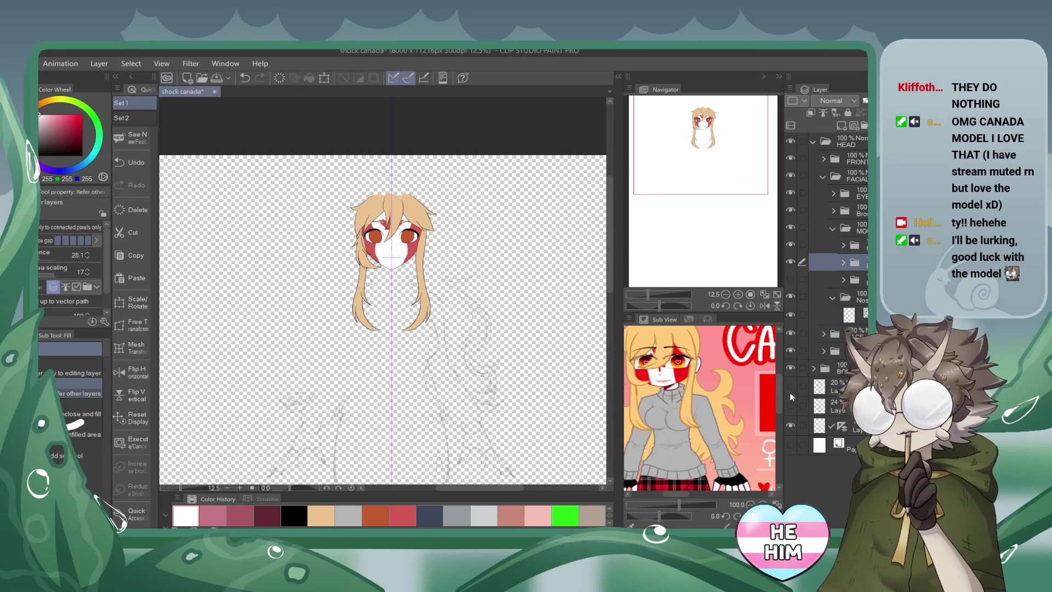
left_click(790, 389)
left_click(790, 445)
left_click(788, 388)
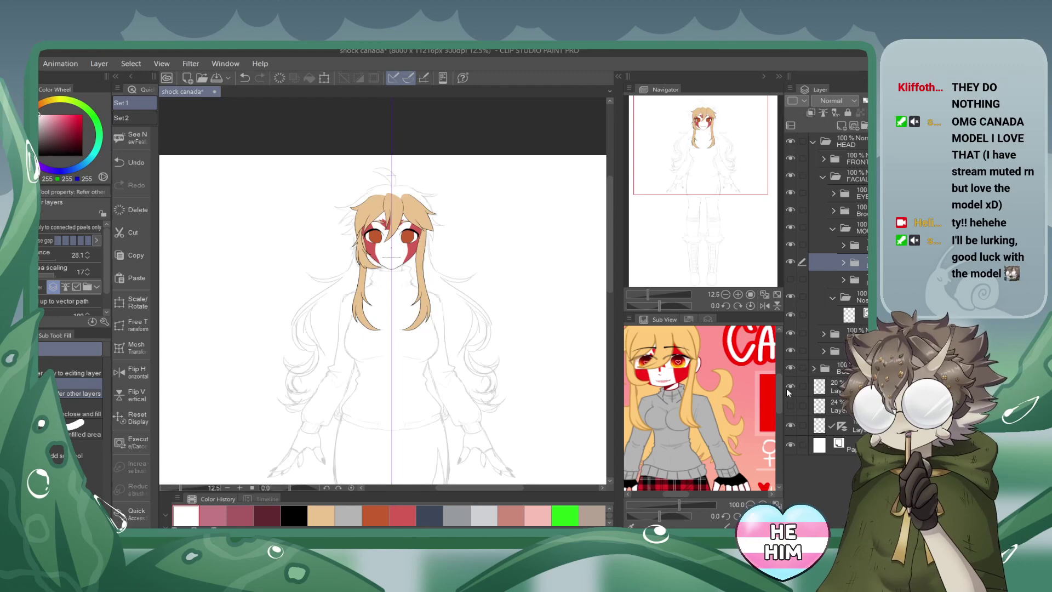
Save the shock canada document.
left_click_drag(716, 154, 716, 162)
left_click(216, 77)
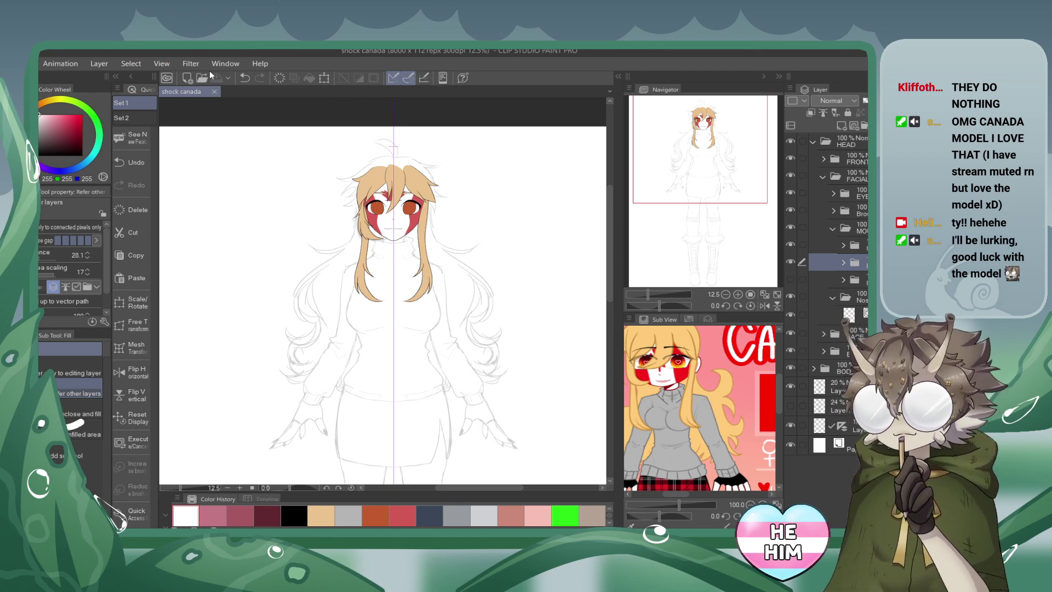
left_click_drag(702, 138, 701, 152)
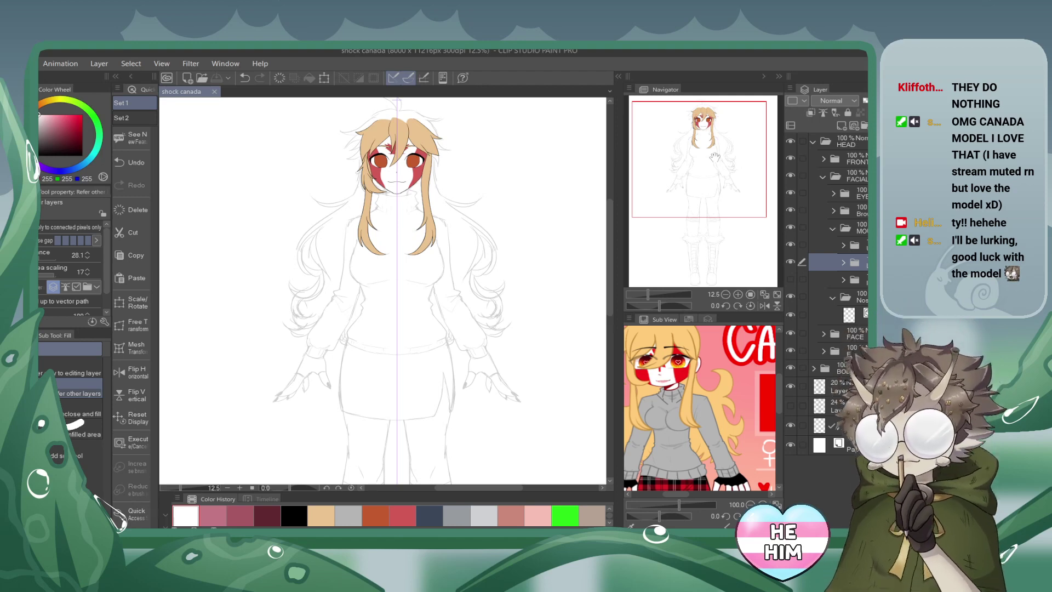
left_click_drag(721, 170, 710, 166)
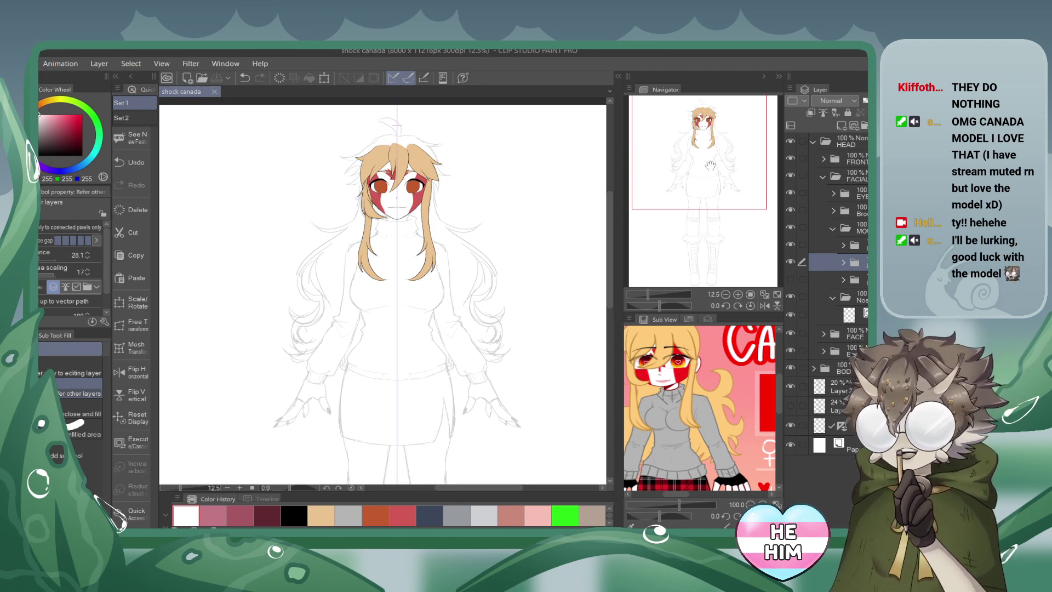
Collapse the mouth, facial and HEAD folders and hide the whole HEAD folder so only the sketch shows.
left_click(738, 294)
left_click(738, 294)
left_click(737, 294)
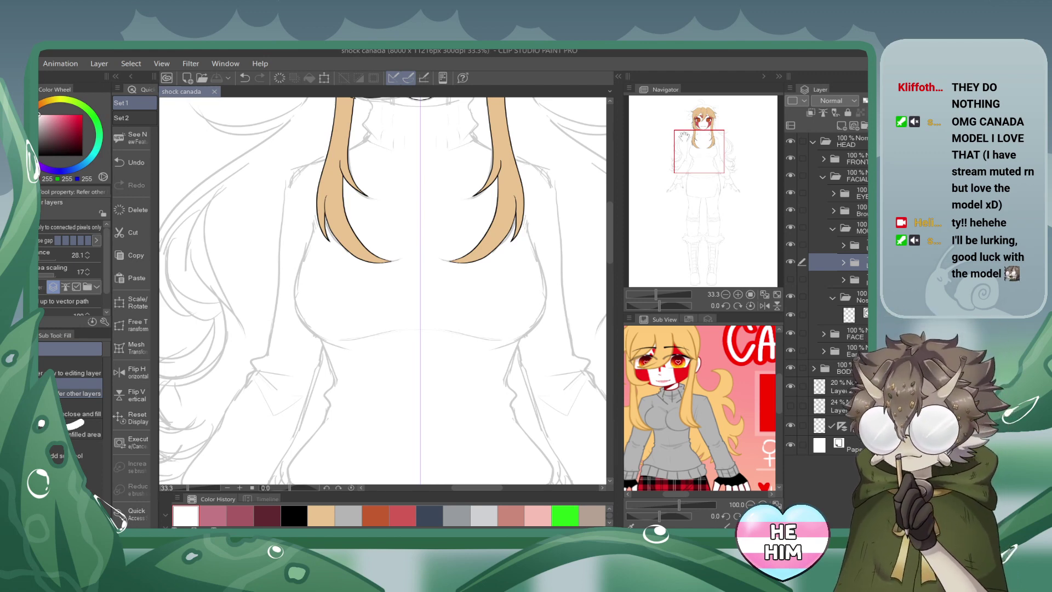
left_click_drag(698, 138, 702, 117)
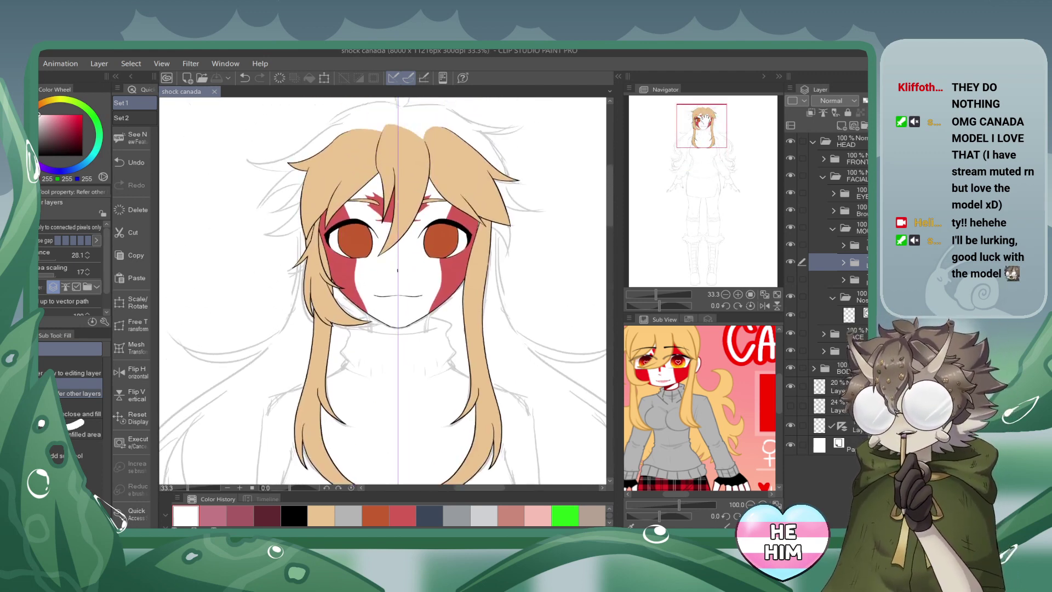
left_click(833, 228)
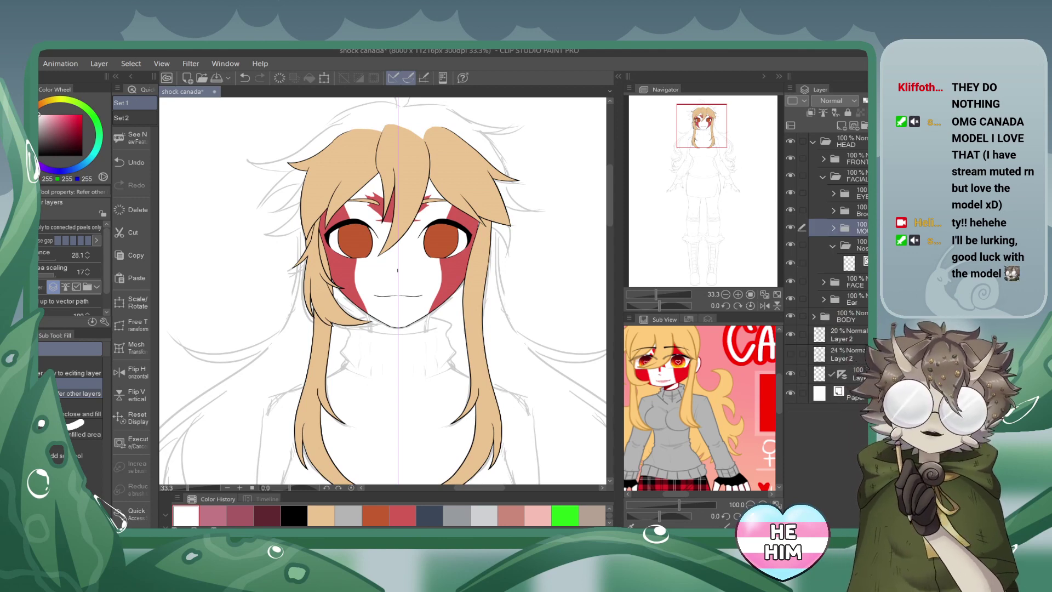
left_click(821, 176)
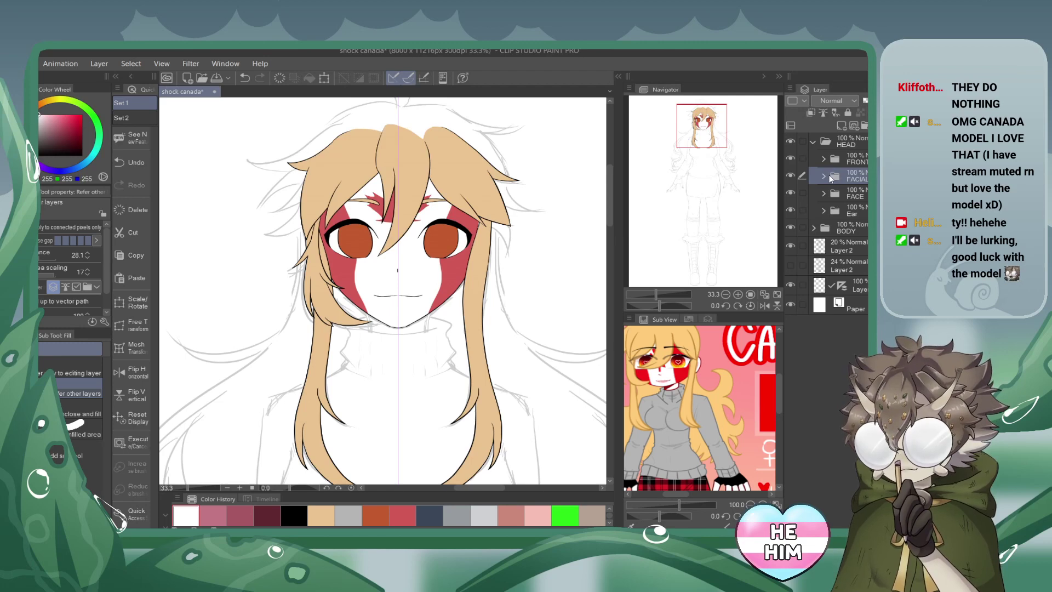
left_click(813, 142)
left_click(790, 141)
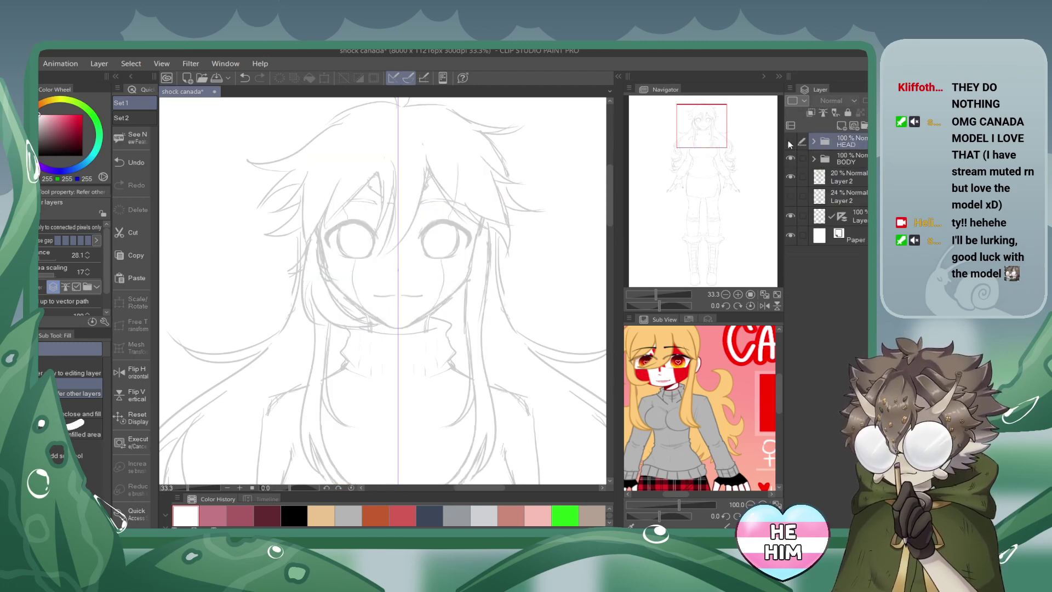
Create a new folder named ARM inside the BODY folder.
left_click(842, 147)
left_click(848, 161)
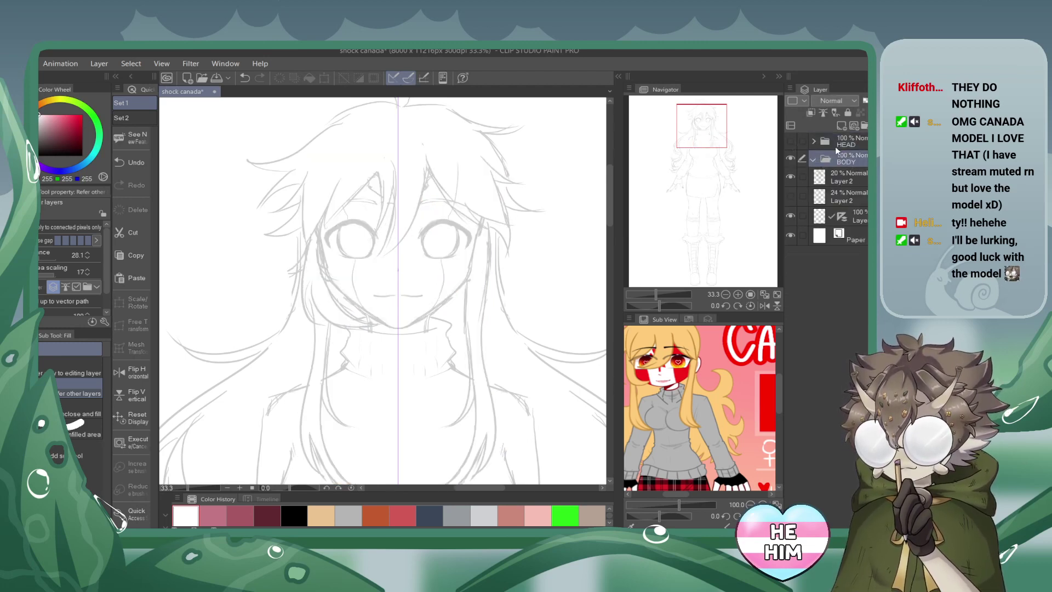
left_click(865, 125)
left_click_drag(862, 175, 862, 177)
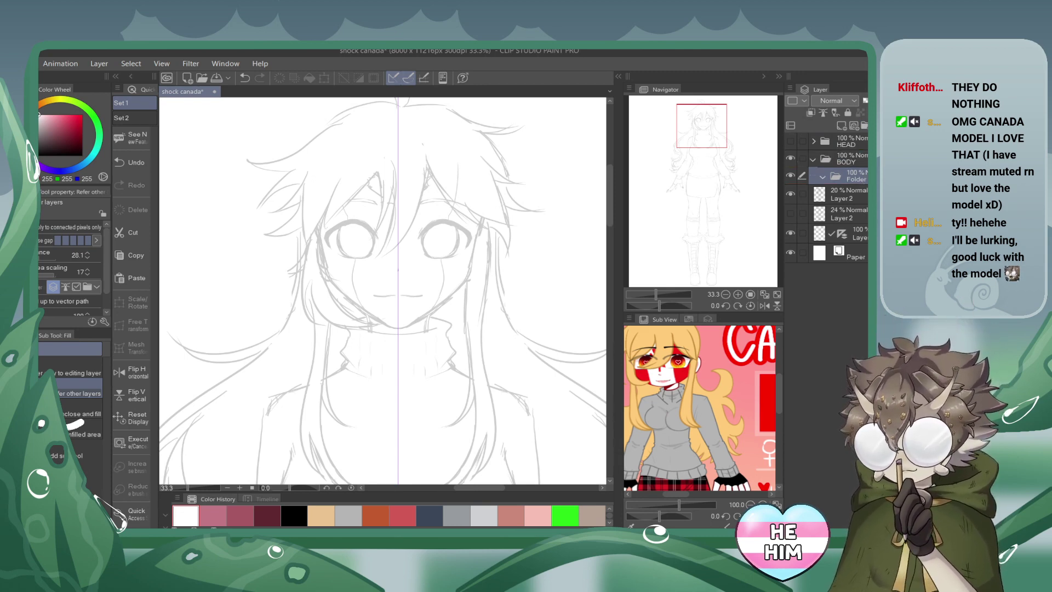
type("ARM")
key("Return")
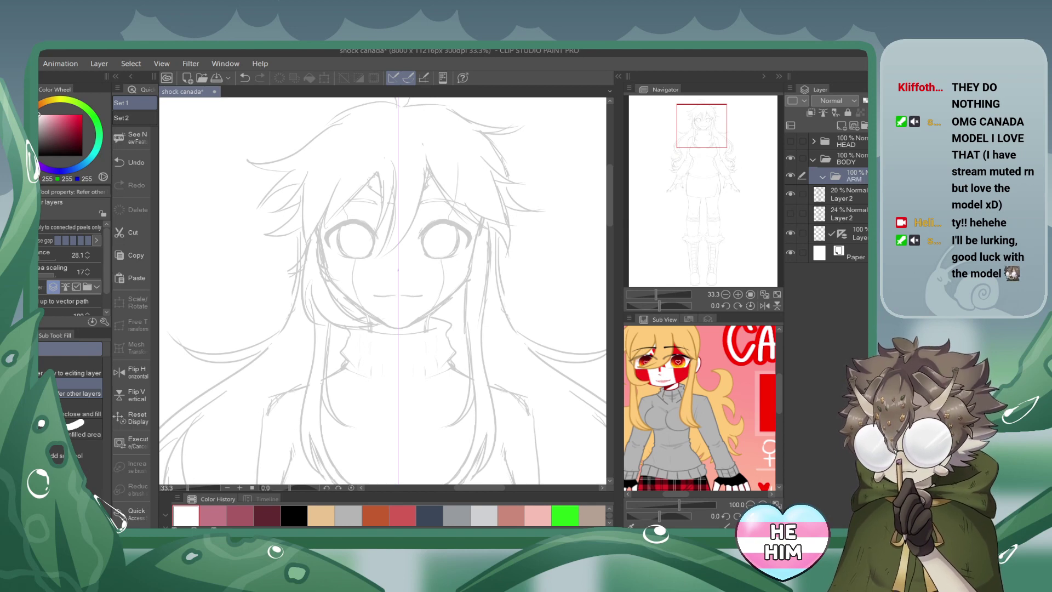
Add LEG and TORSO folders above the ARM folder within BODY and save the document.
left_click(864, 126)
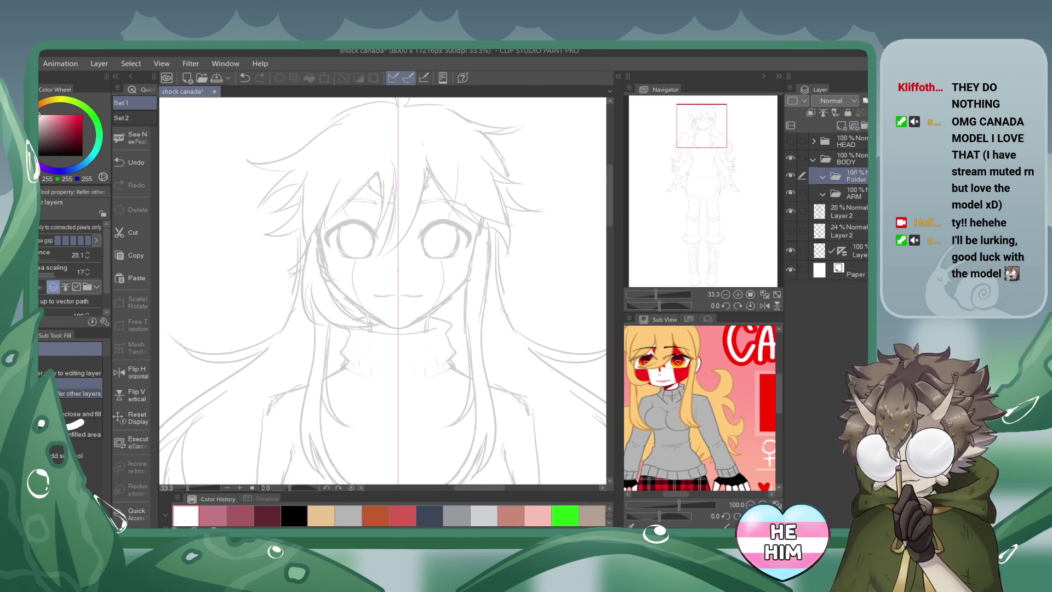
left_click(864, 125)
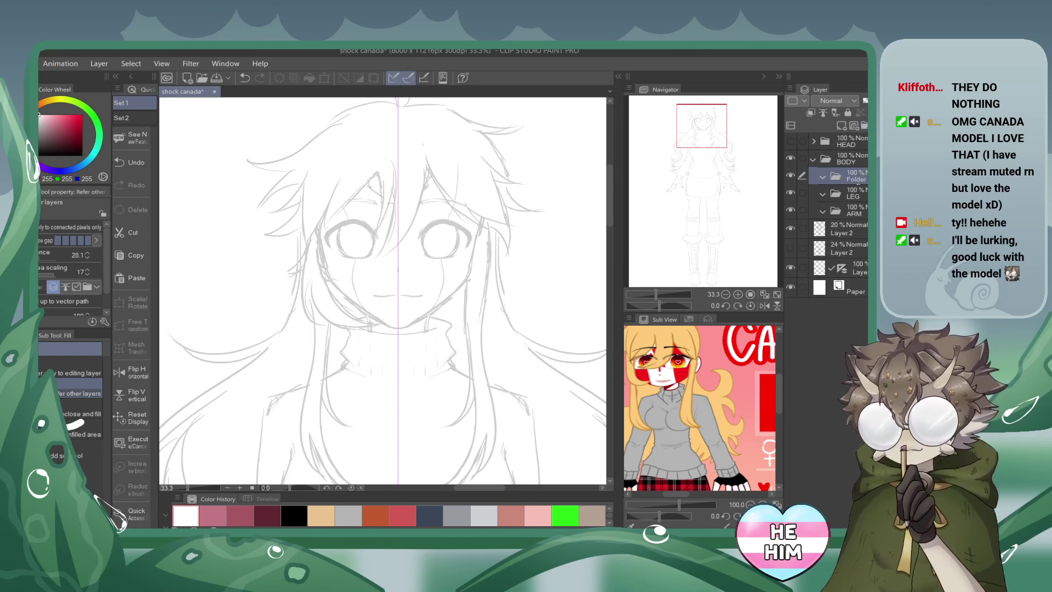
double_click(856, 179)
type("TORSO")
key("Return")
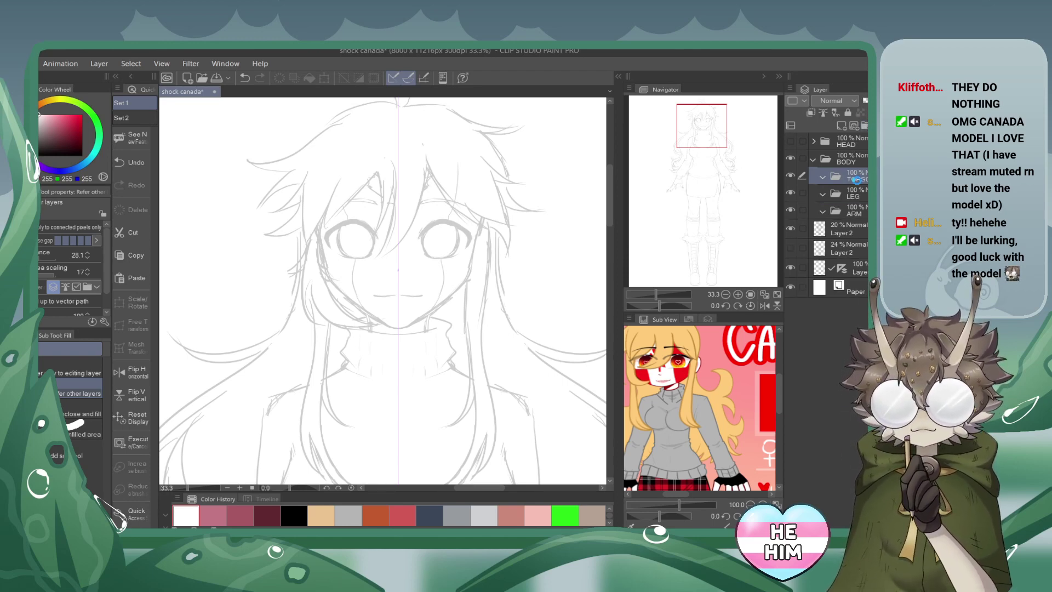
key("ctrl+s")
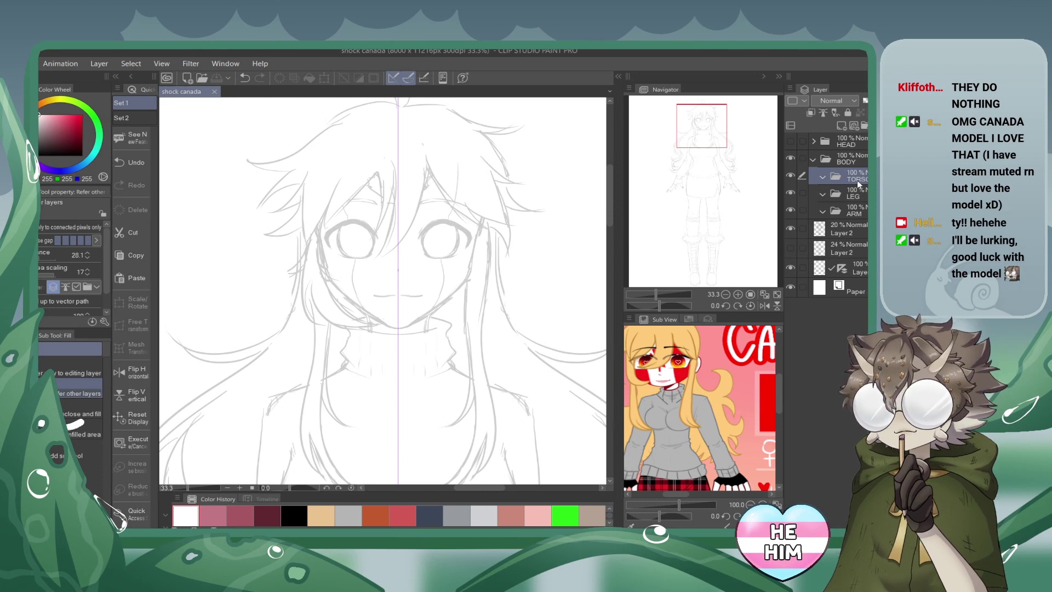
Create neck and turtleneck folders inside TORSO, placing the turtleneck folder above the neck folder.
left_click(863, 126)
left_click_drag(861, 179, 858, 196)
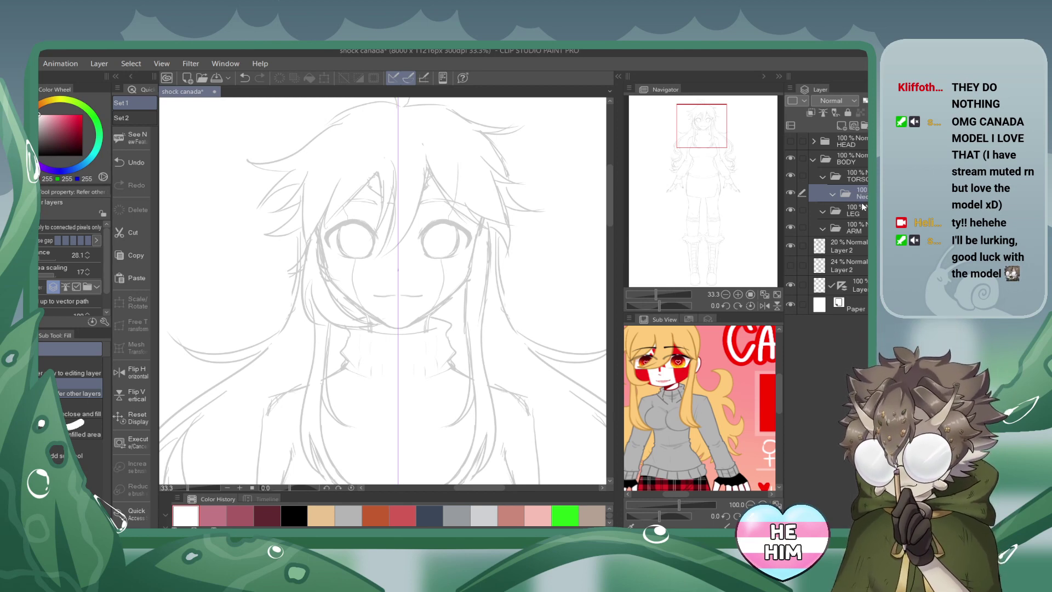
left_click(864, 127)
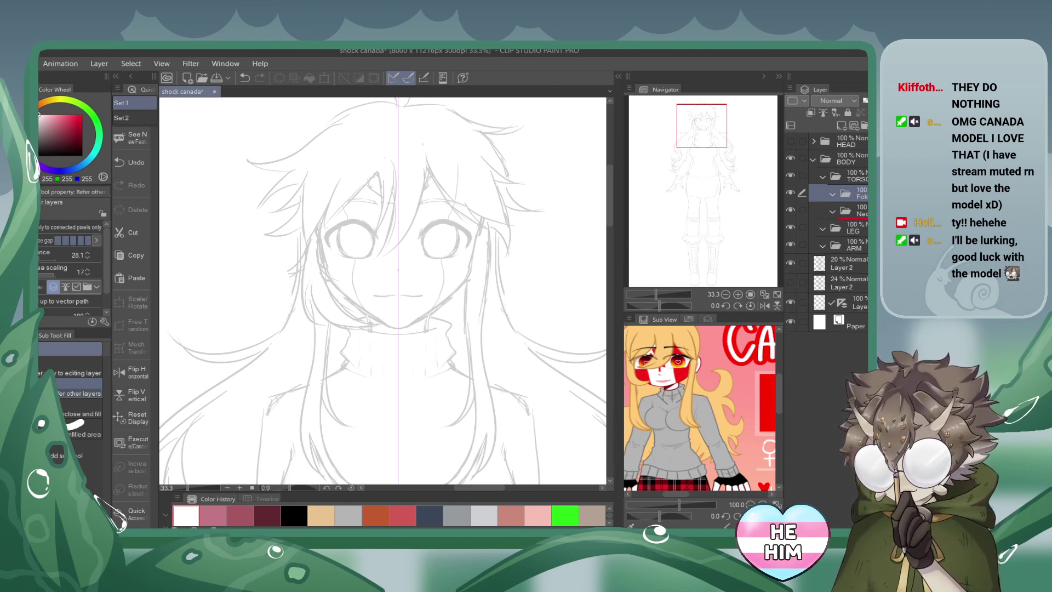
left_click_drag(858, 215, 857, 215)
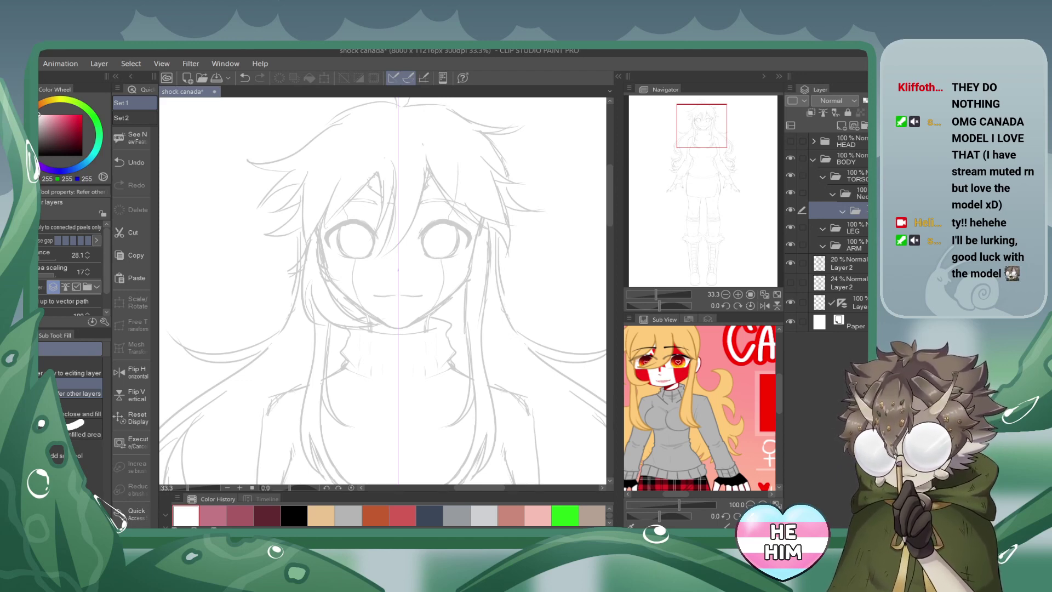
left_click_drag(710, 127, 707, 134)
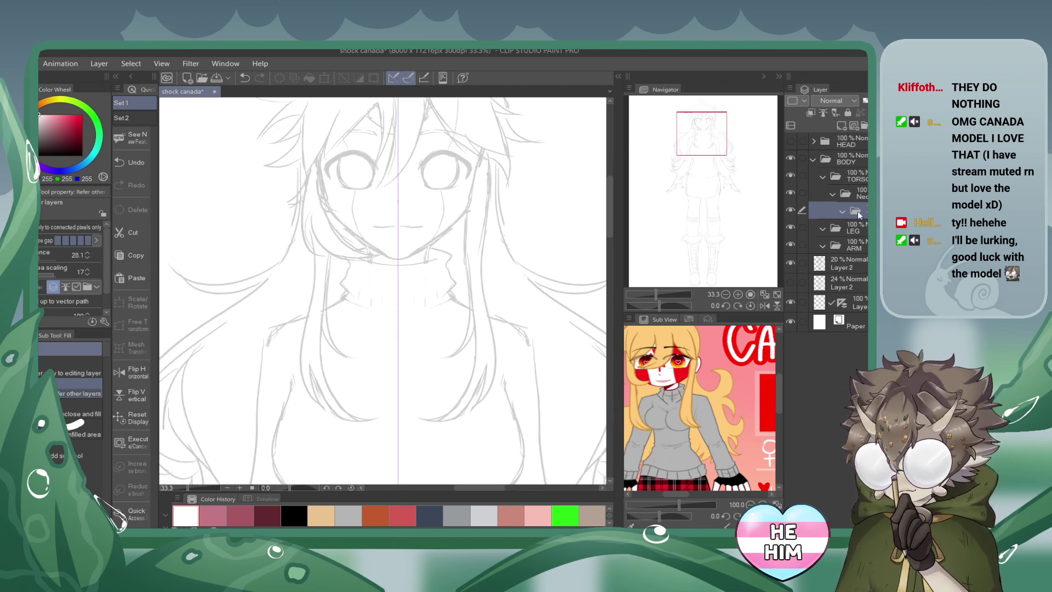
left_click_drag(860, 215, 853, 177)
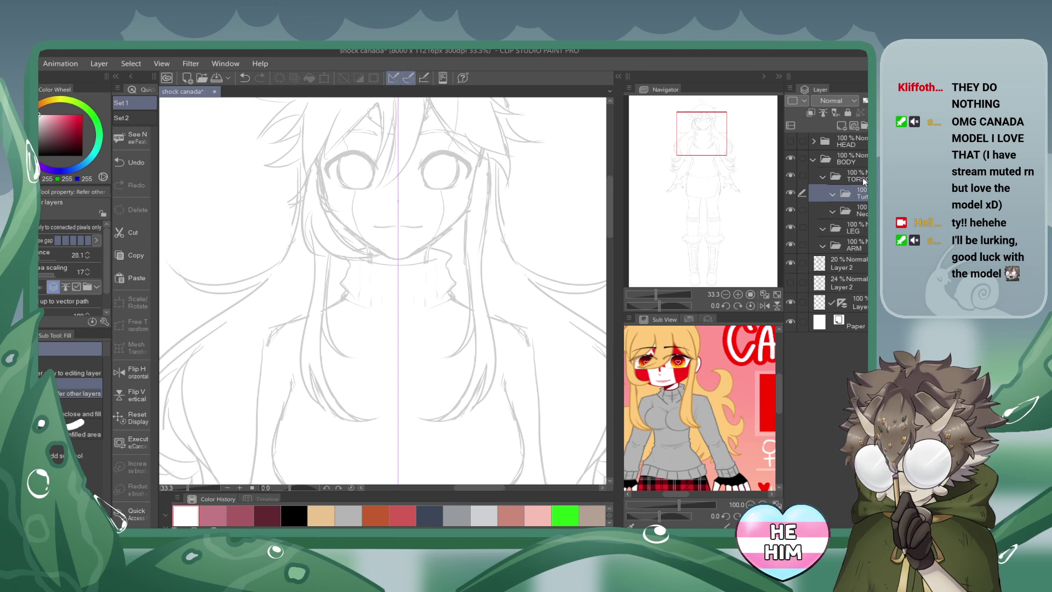
On a new layer in the turtleneck folder, ink the collar's mirrored folded sides and curved top edge in black with the G-pen at size 11.0.
left_click(848, 126)
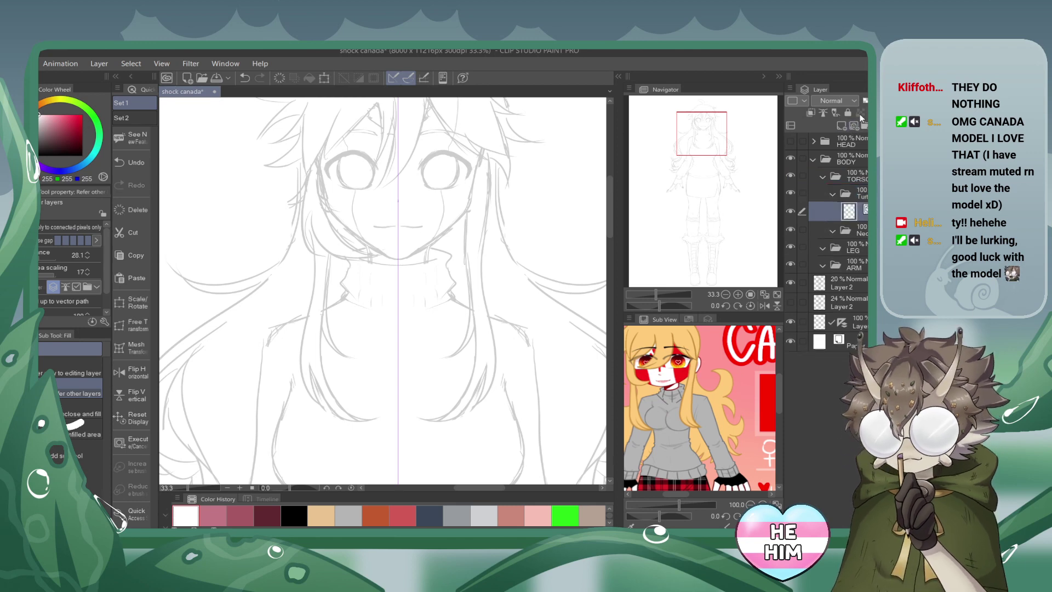
left_click_drag(53, 136, 40, 155)
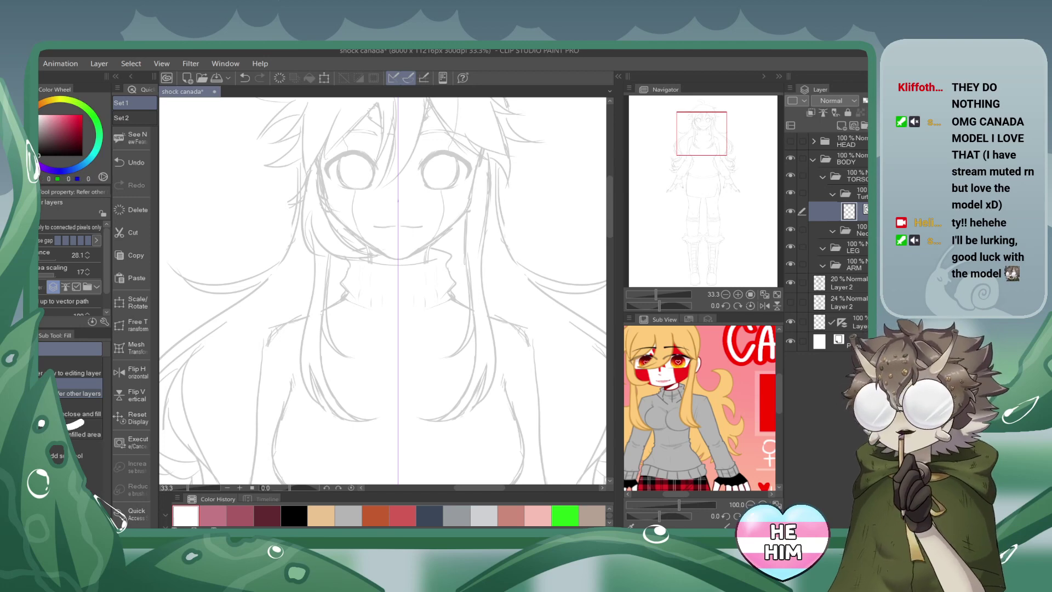
key("p")
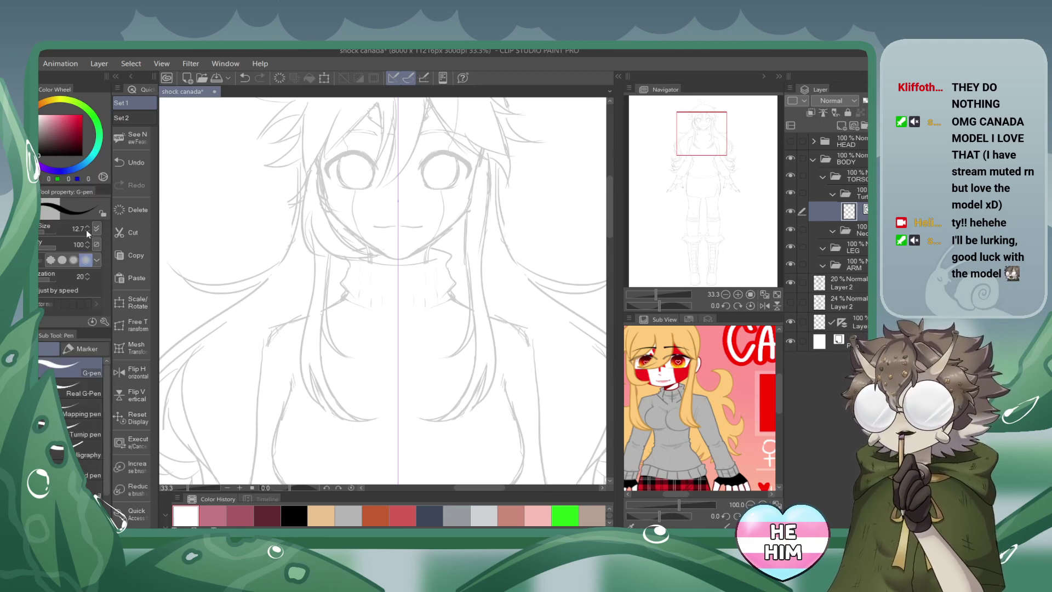
left_click(87, 231)
left_click(750, 295)
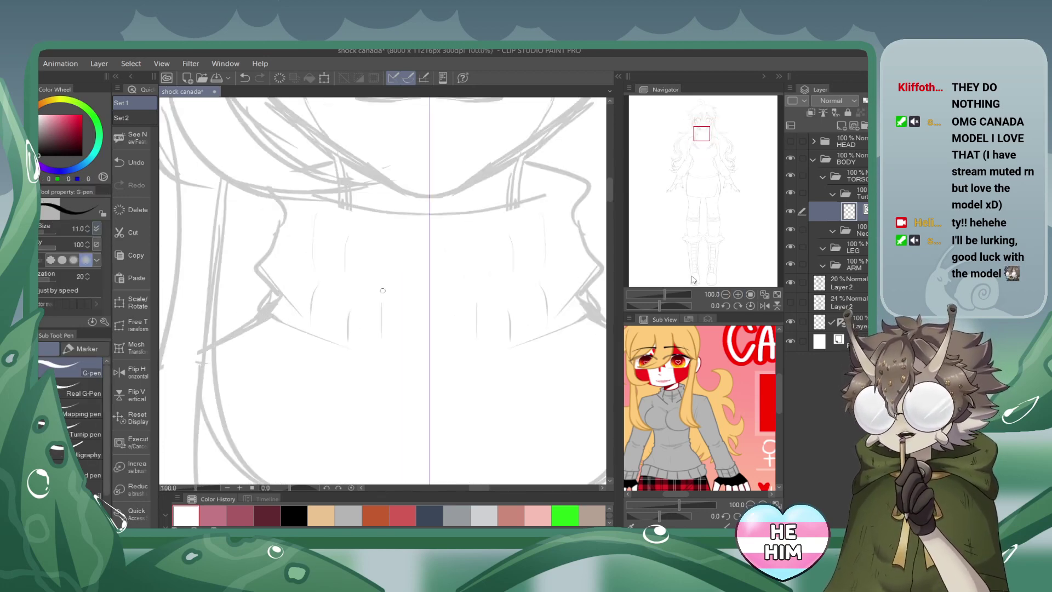
mouse_move(270, 181)
left_mouse_down()
mouse_move(282, 234)
mouse_move(256, 266)
mouse_move(294, 308)
mouse_move(262, 297)
mouse_move(264, 318)
mouse_move(351, 348)
left_mouse_up()
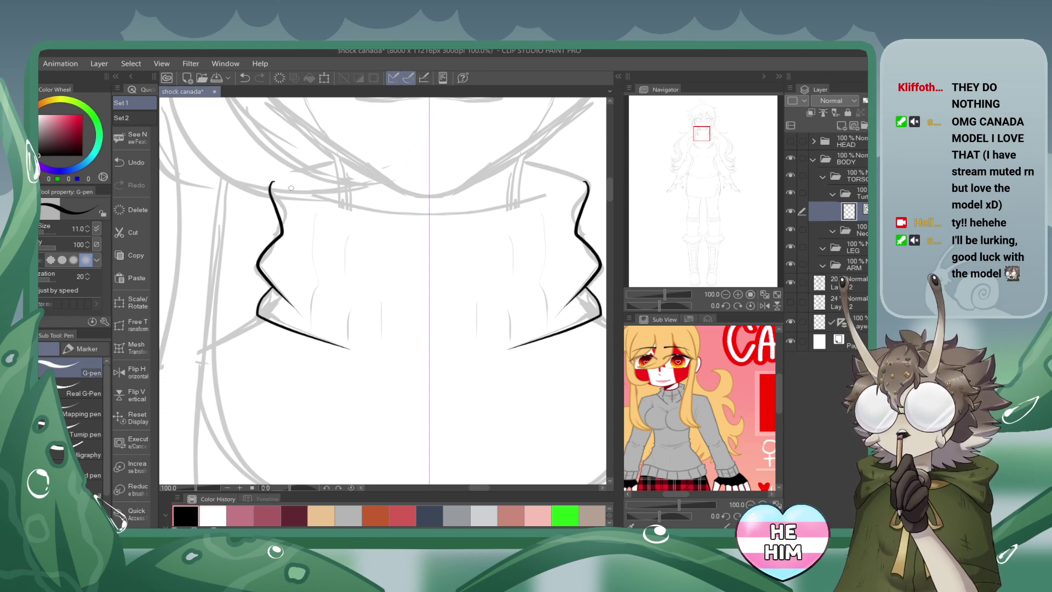
left_click_drag(290, 189, 567, 189)
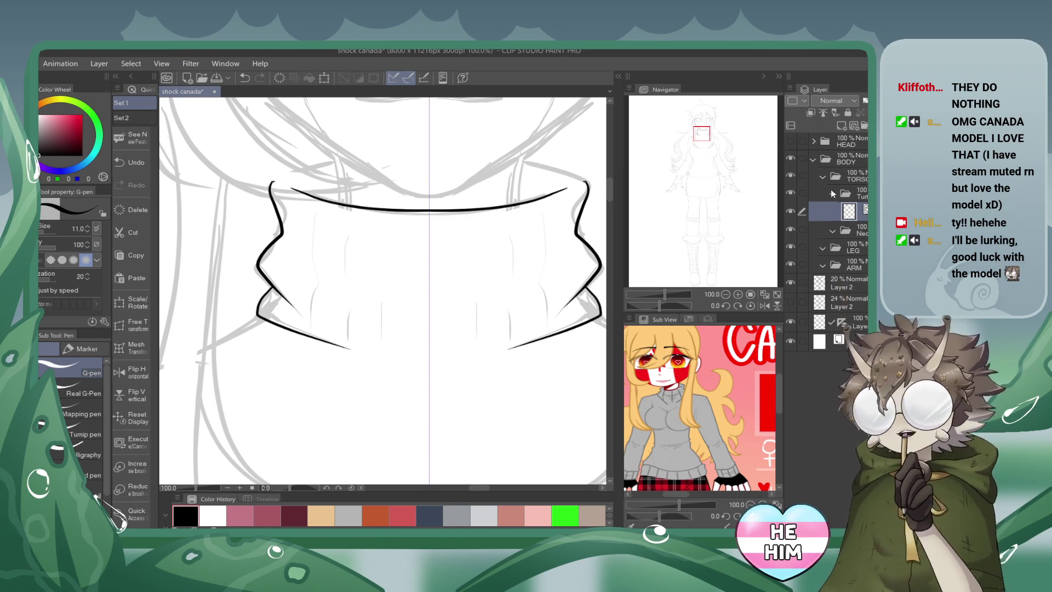
On a new layer in the neck folder, ink a closed mirrored neck outline from the sketched nose down to a curved base within the collar.
left_click(832, 193)
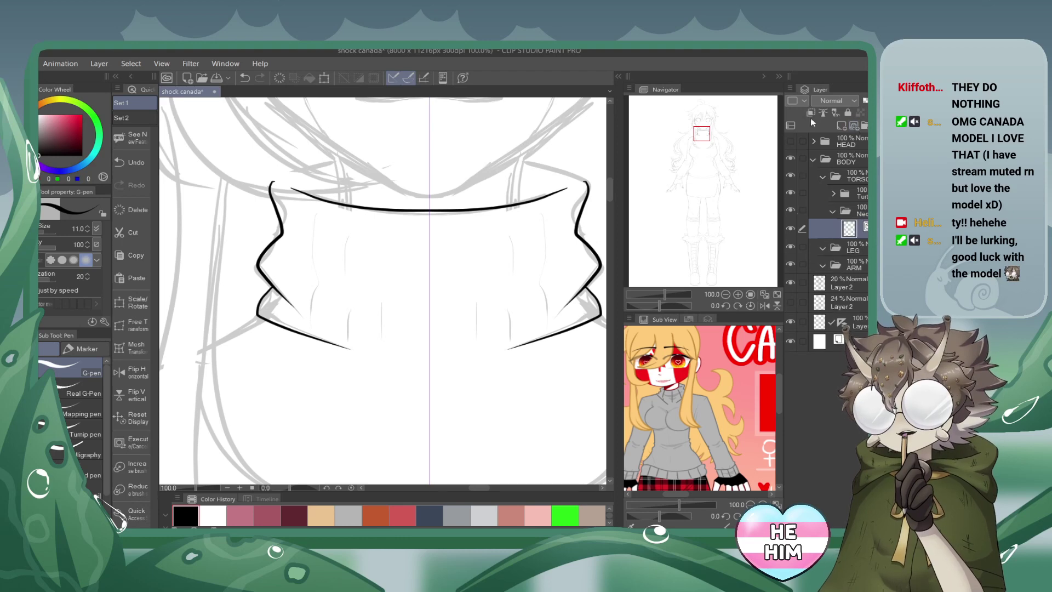
left_click_drag(702, 136, 703, 132)
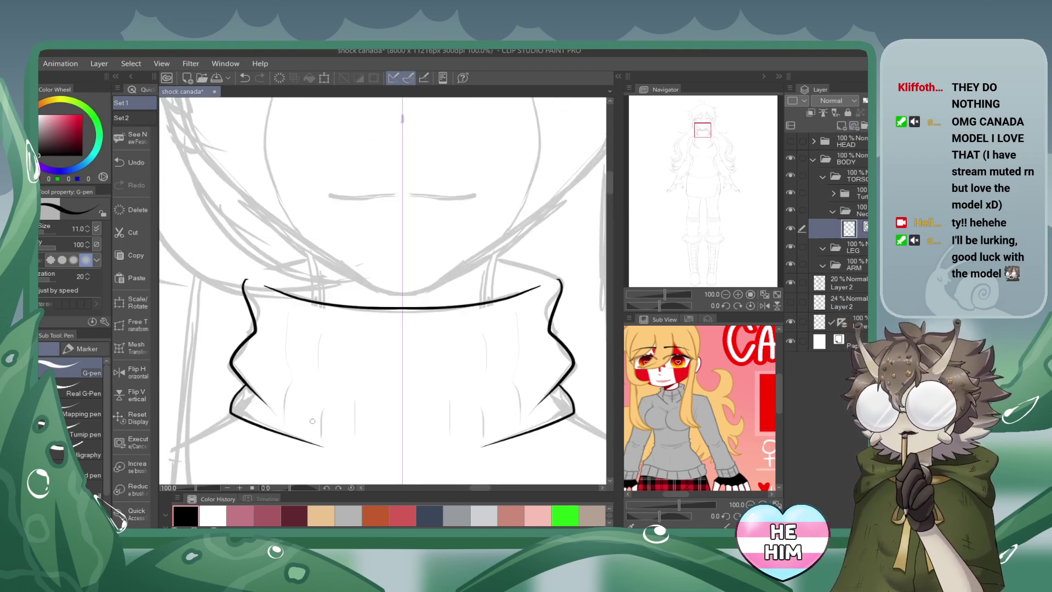
mouse_move(313, 421)
left_mouse_down()
mouse_move(308, 211)
mouse_move(397, 113)
mouse_move(381, 100)
left_mouse_up()
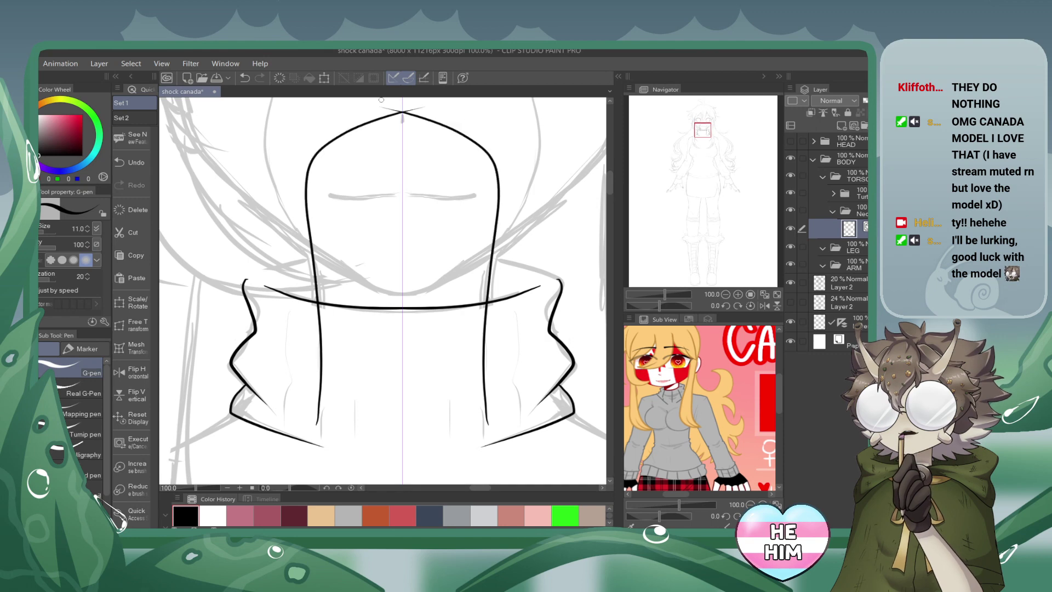
scroll(408, 109, "up", 1)
left_click(408, 108)
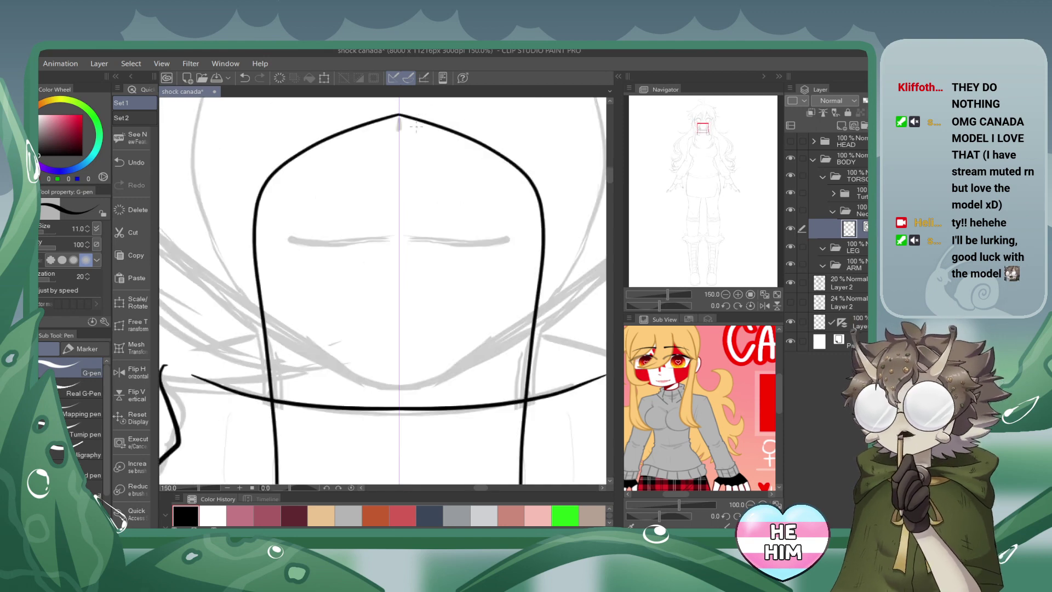
left_click(725, 294)
left_click_drag(705, 127, 703, 131)
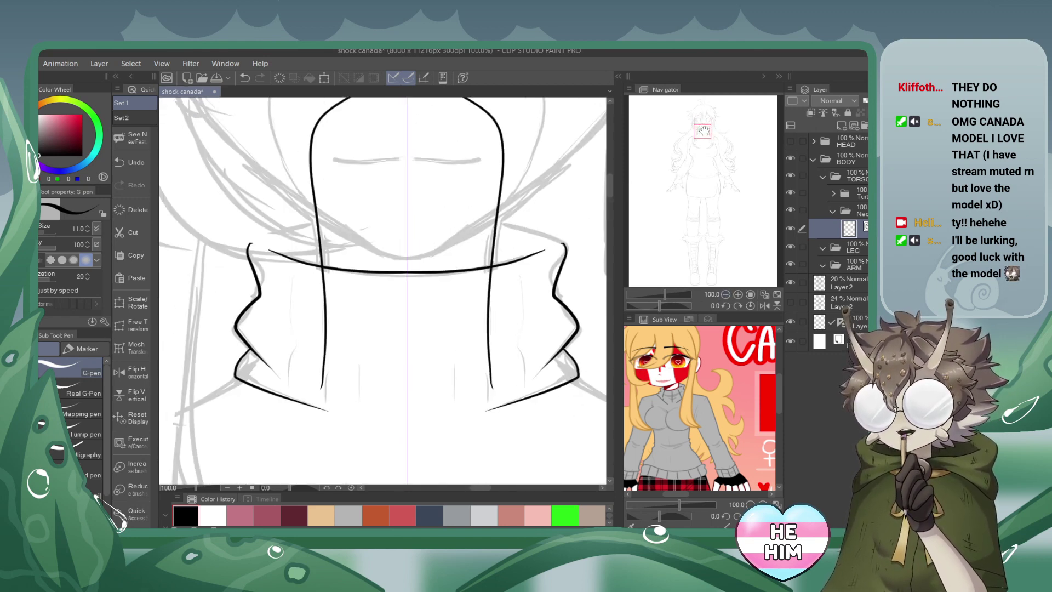
left_click_drag(321, 387, 412, 421)
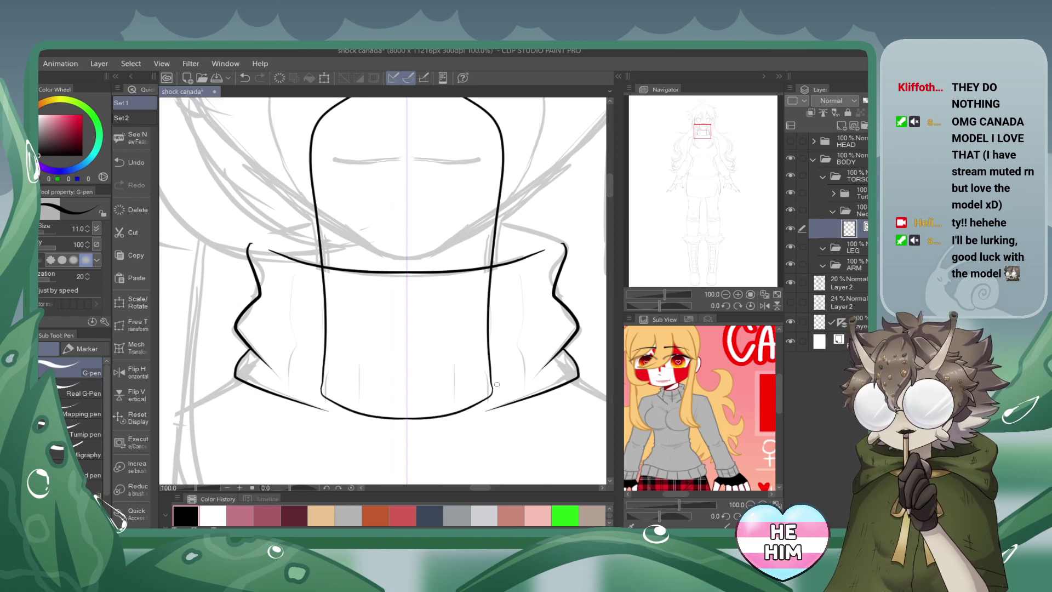
Doodle a small mirrored face with squinting eyes and a curvy mouth near the top of the neck shape.
left_click_drag(699, 131, 699, 126)
mouse_move(348, 225)
left_mouse_down()
mouse_move(387, 238)
mouse_move(346, 249)
mouse_move(403, 262)
mouse_move(384, 254)
mouse_move(407, 258)
left_mouse_up()
key("ctrl+z")
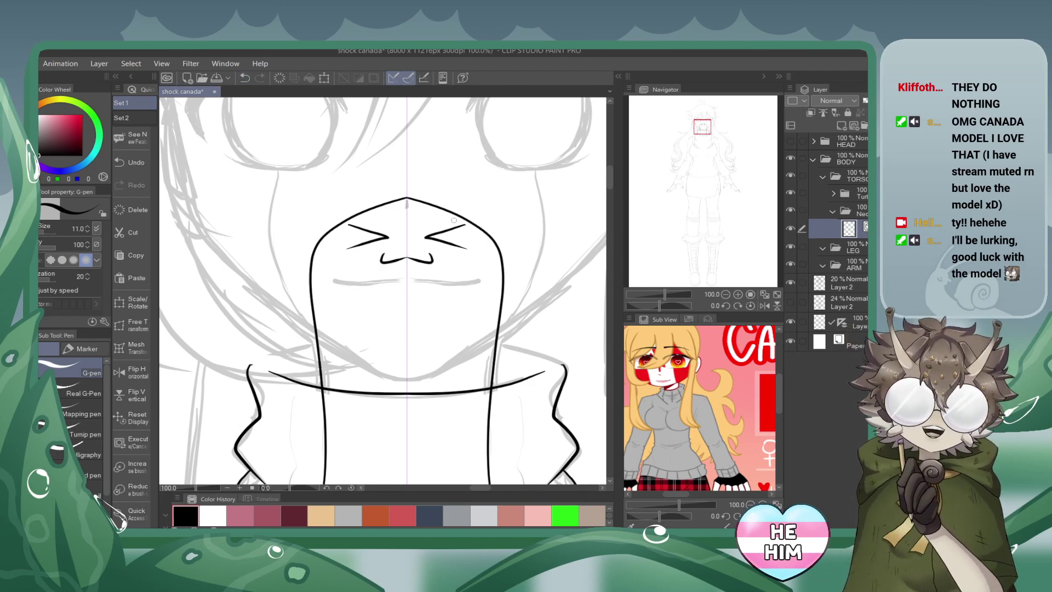
left_click(726, 294)
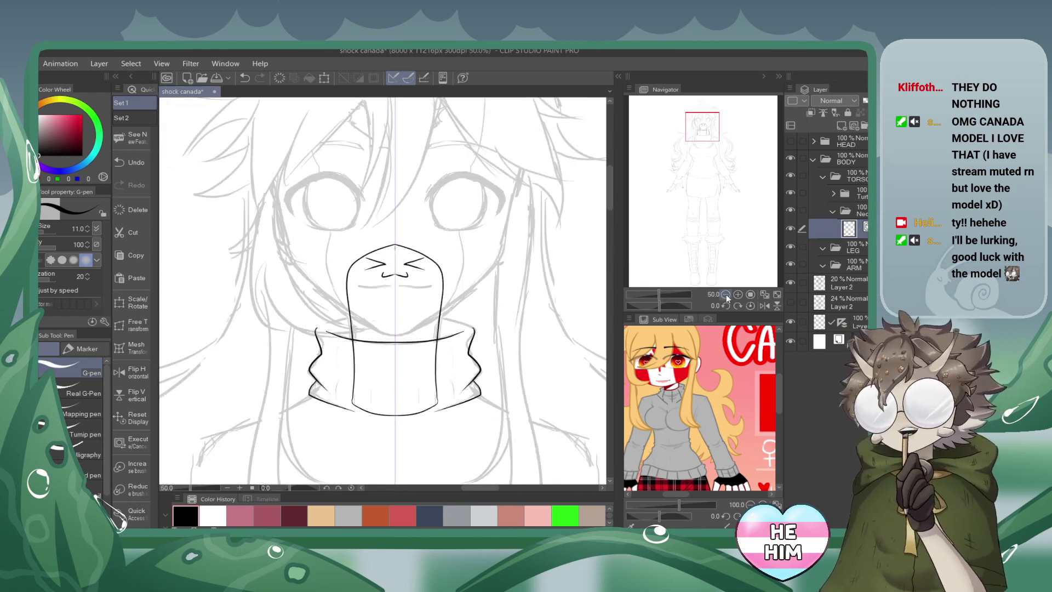
left_click_drag(706, 123, 703, 138)
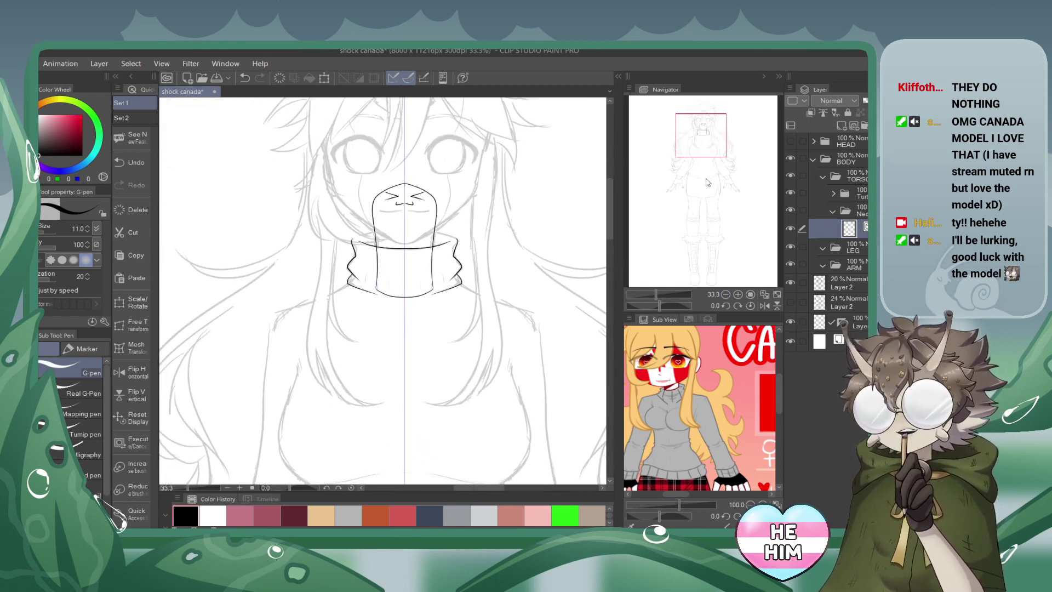
Create a second turtleneck folder inside TORSO and place it below the neck folder.
left_click(833, 211)
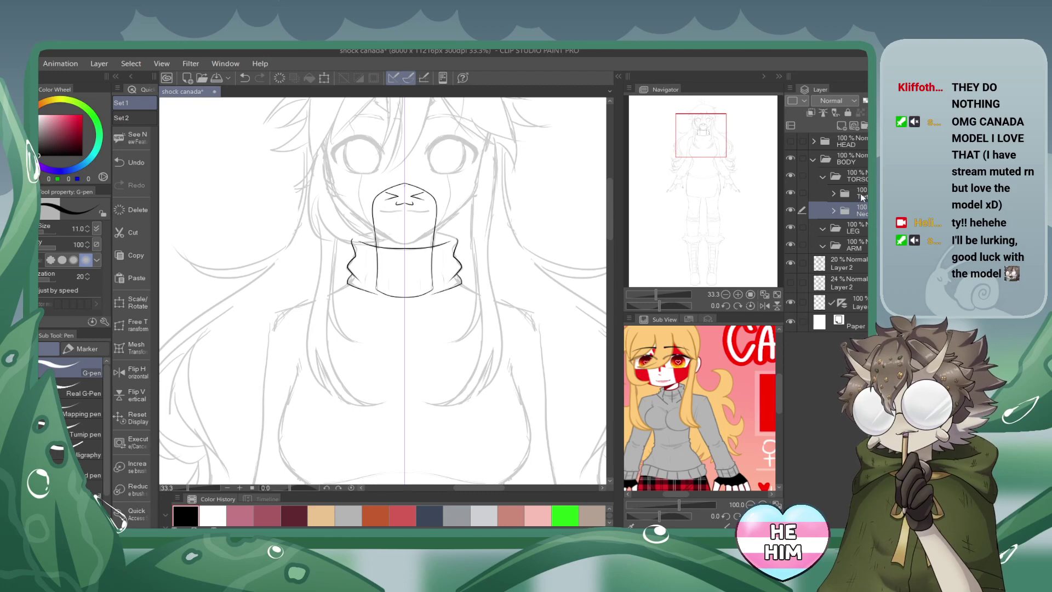
left_click(864, 125)
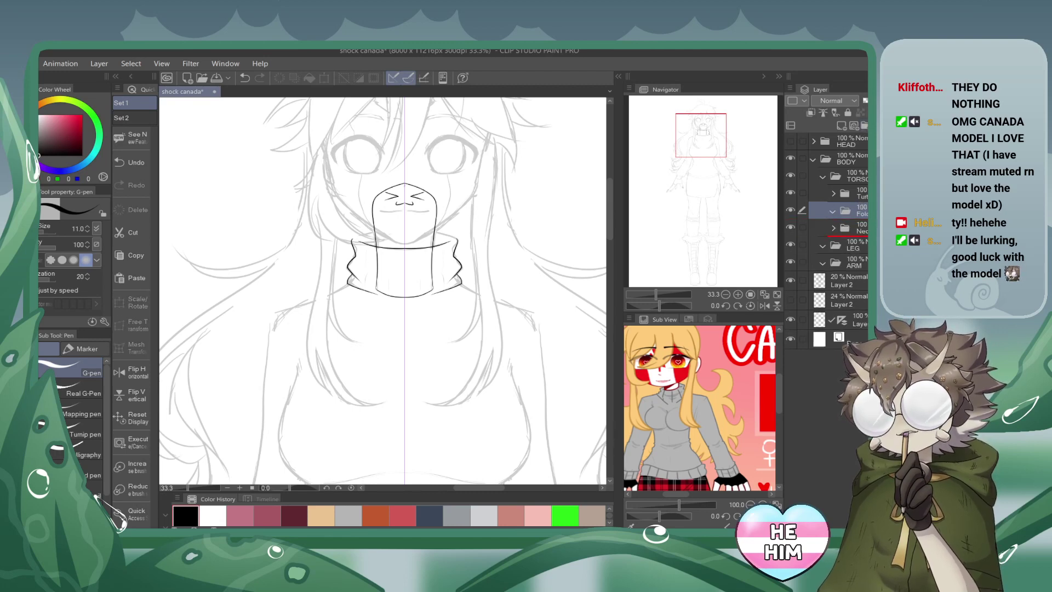
left_click_drag(848, 210, 849, 235)
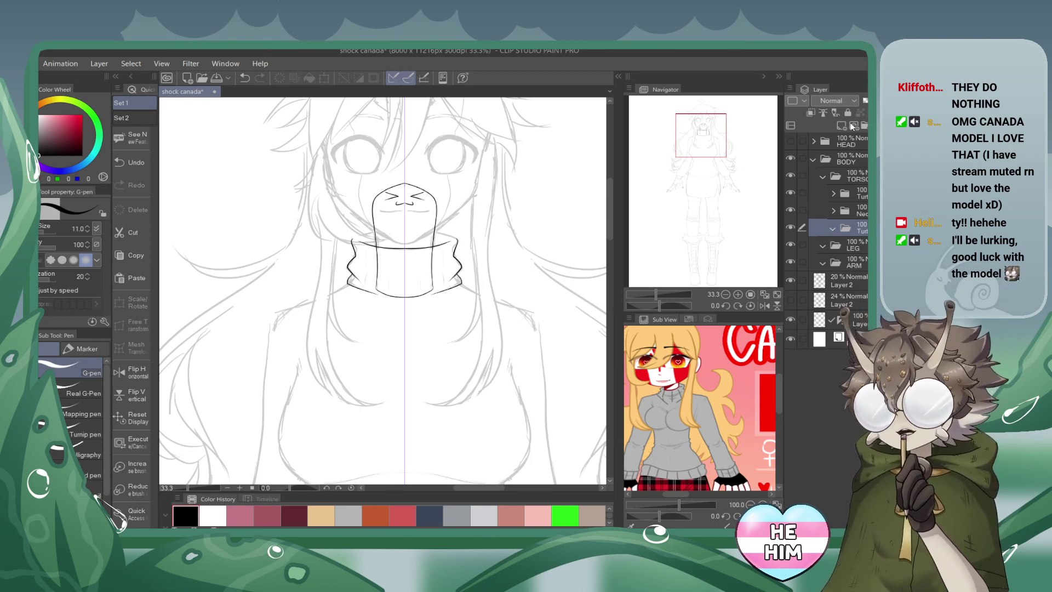
On a new layer in the lower turtleneck folder, ink the collar's back opening with mirrored upper and lower curves joining the folded sides.
left_click(737, 294)
left_click(737, 294)
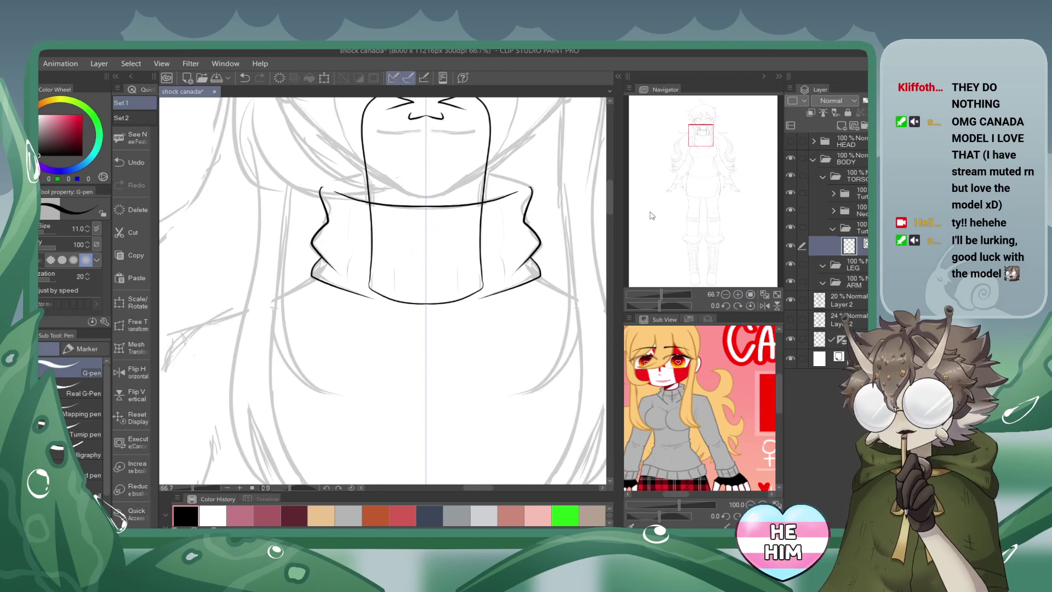
mouse_move(320, 187)
left_mouse_down()
mouse_move(433, 170)
mouse_move(410, 163)
mouse_move(443, 169)
left_mouse_up()
left_click(245, 78)
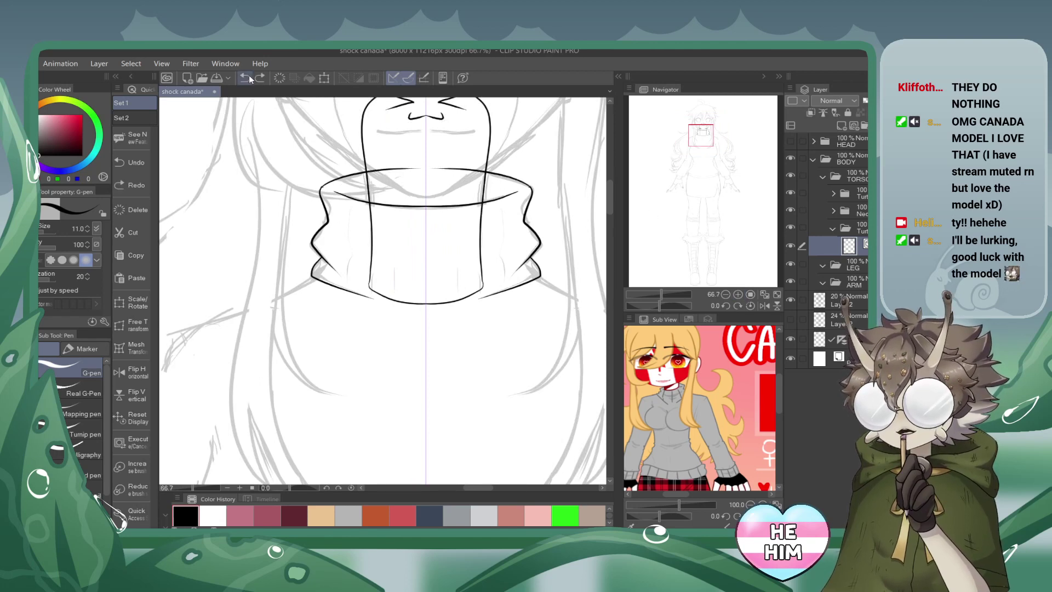
left_click(245, 78)
left_click_drag(322, 187, 531, 188)
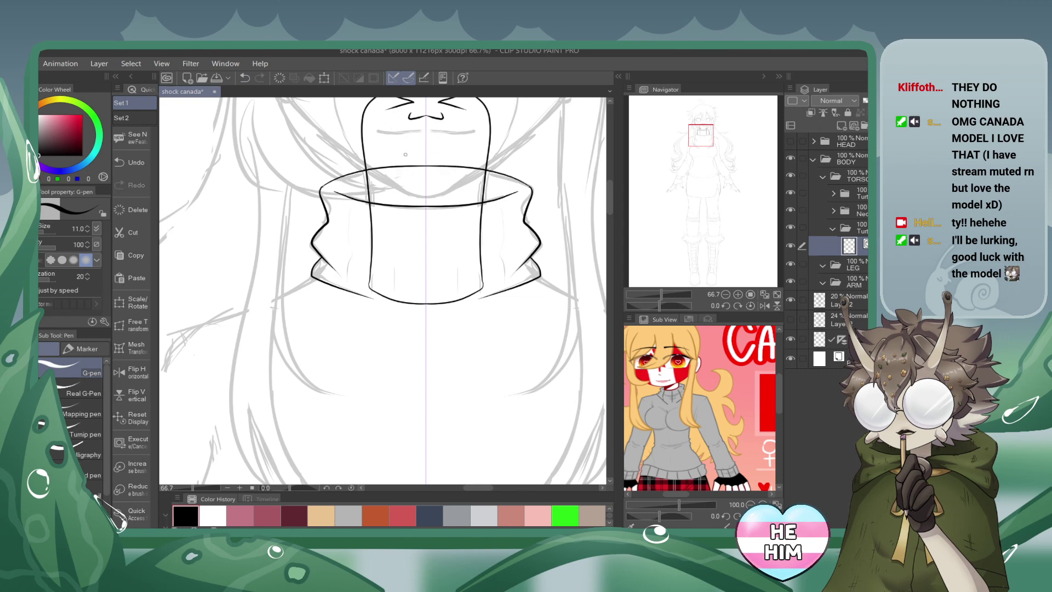
mouse_move(321, 188)
left_mouse_down()
mouse_move(353, 221)
mouse_move(427, 233)
left_mouse_up()
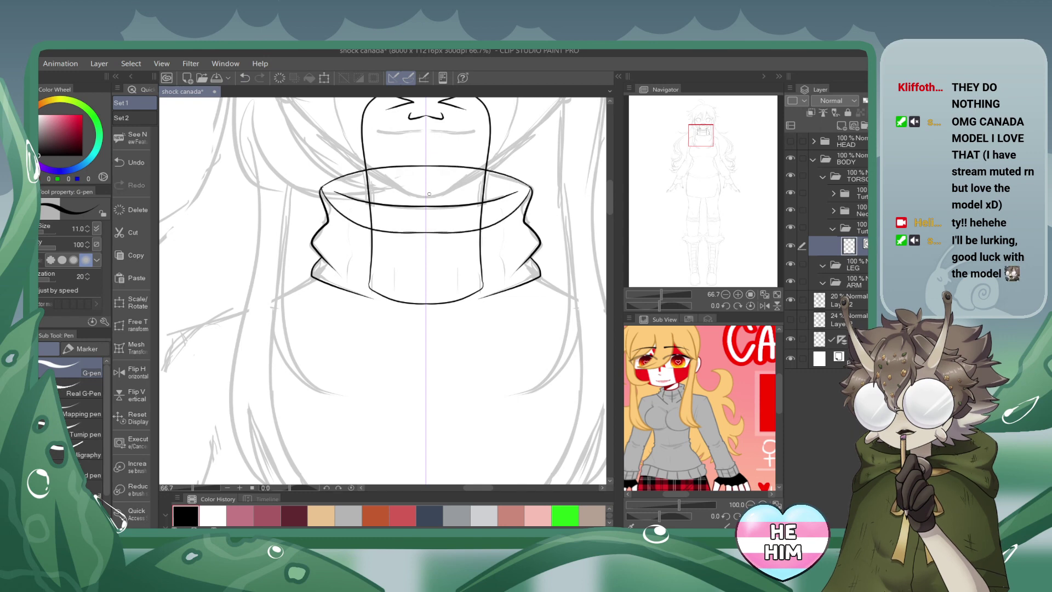
left_click(245, 77)
mouse_move(322, 188)
left_mouse_down()
mouse_move(338, 219)
mouse_move(427, 234)
left_mouse_up()
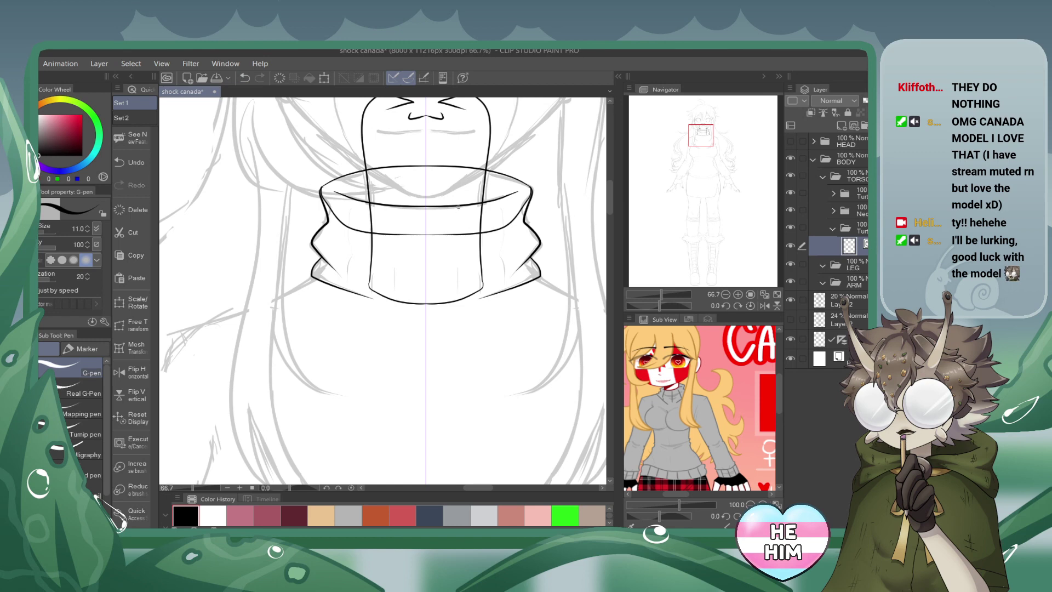
Add a torso folder between the neck folder and the lower turtleneck folder, and save the document.
left_click(725, 294)
left_click(725, 294)
left_click(725, 294)
left_click(833, 227)
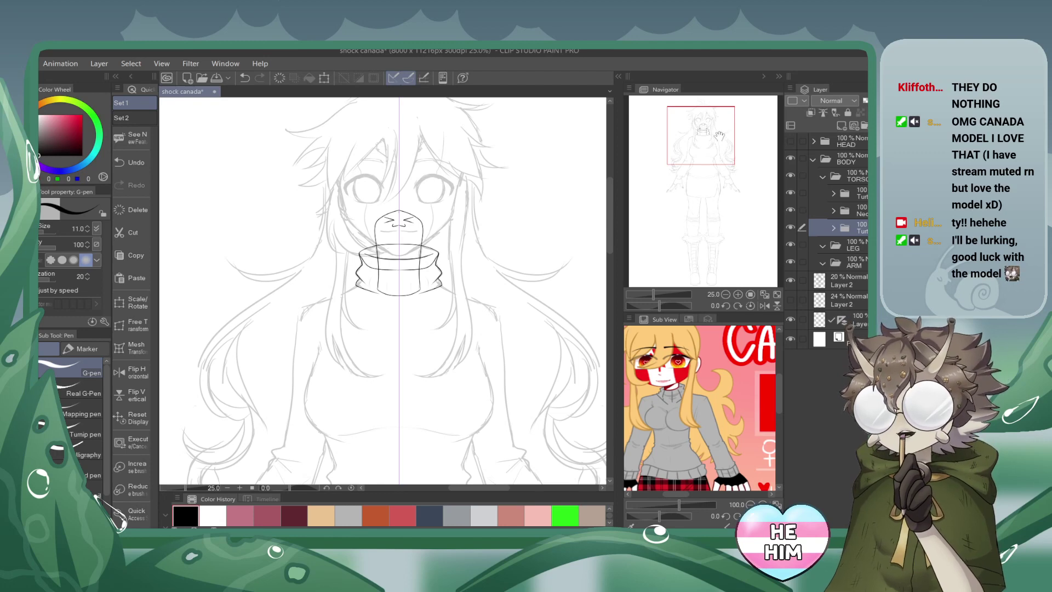
left_click_drag(717, 139, 716, 152)
left_click(737, 293)
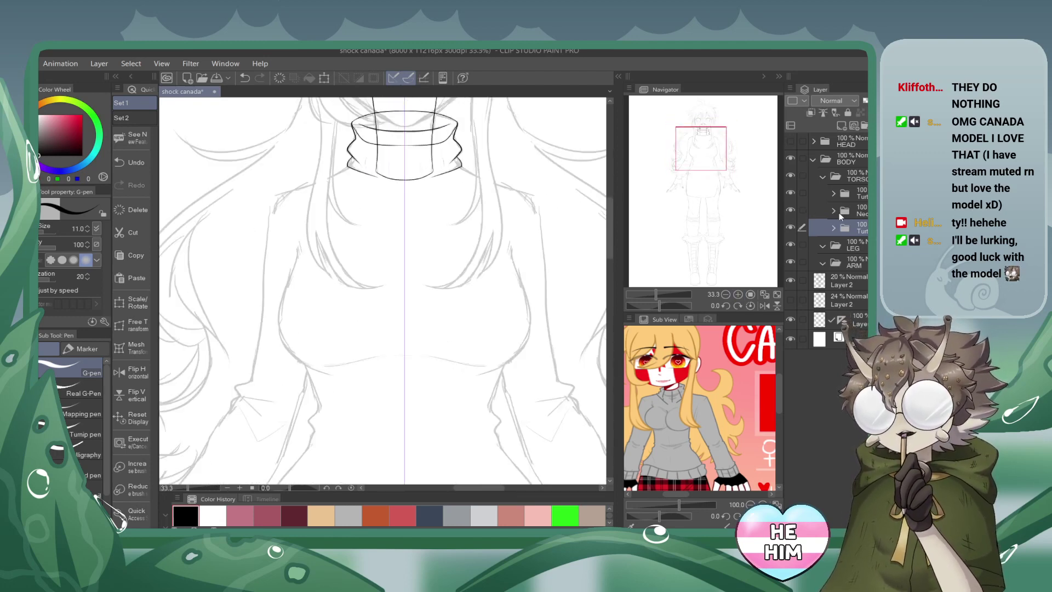
left_click(863, 125)
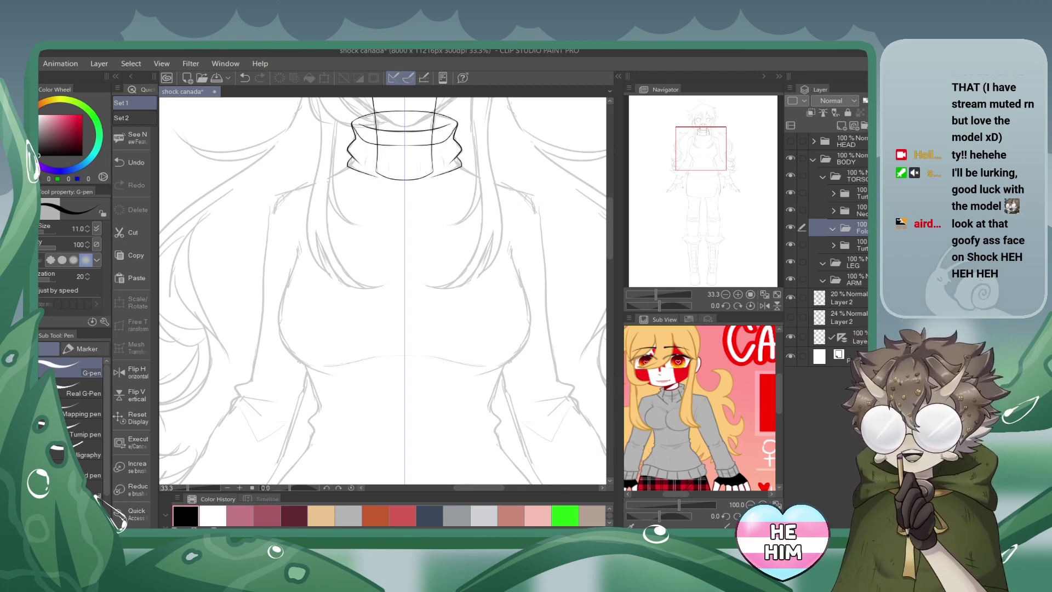
key("ctrl+s")
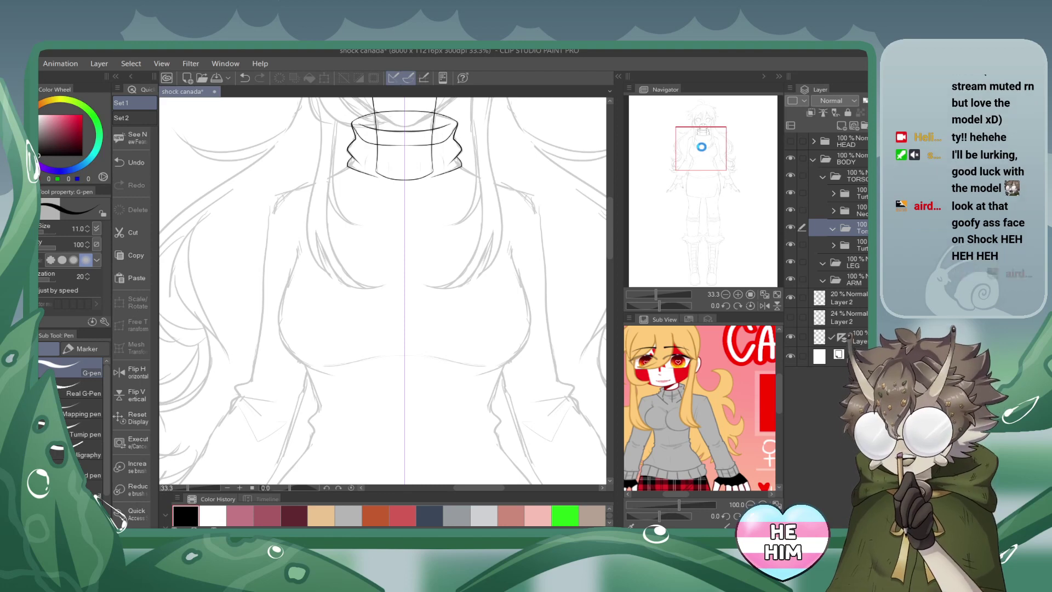
Examine the neck and collar linework up close and against the coloured head by temporarily showing the HEAD folder.
mouse_move(701, 147)
left_mouse_down()
mouse_move(703, 117)
mouse_move(704, 131)
left_mouse_up()
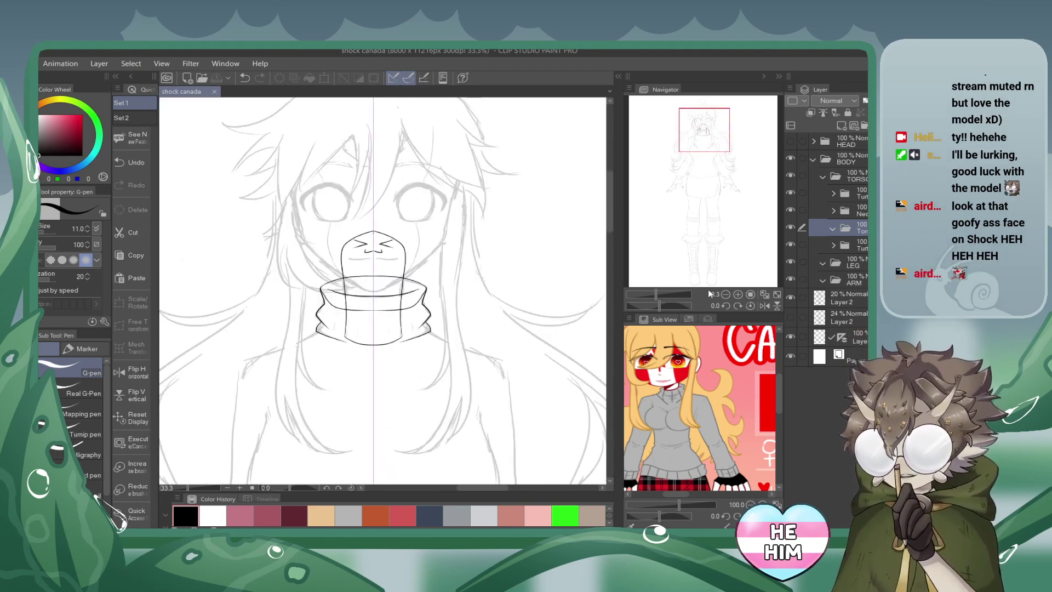
left_click(737, 293)
left_click(737, 293)
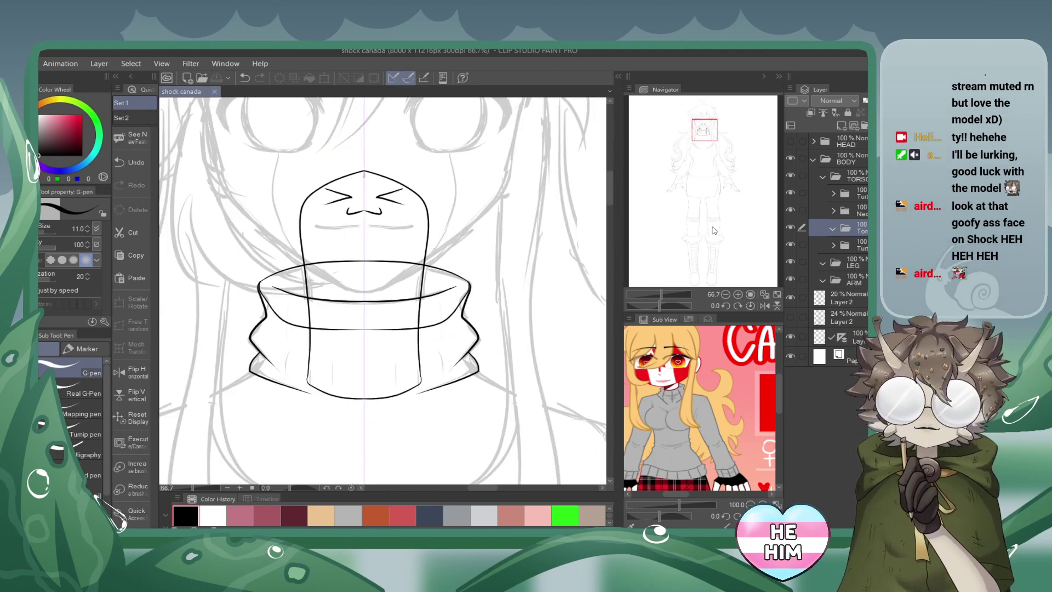
mouse_move(697, 137)
left_mouse_down()
mouse_move(729, 127)
mouse_move(702, 127)
left_mouse_up()
left_click(725, 294)
left_click(724, 294)
left_click(790, 142)
left_click(725, 295)
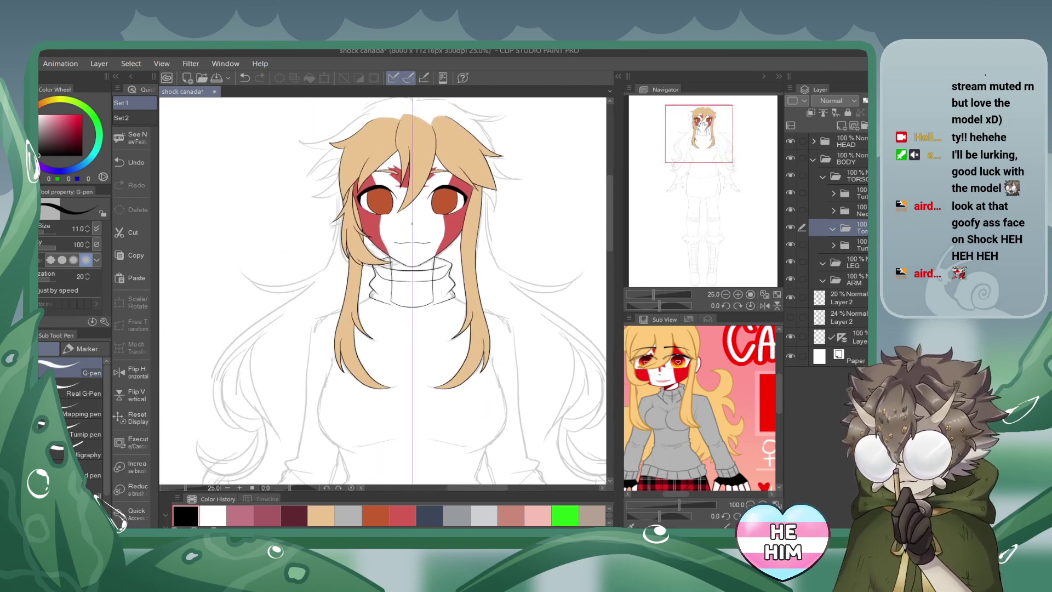
left_click(790, 141)
On a new layer in the torso folder, ink the mirrored outer curves of the chest following the sketch.
left_click_drag(696, 148, 696, 159)
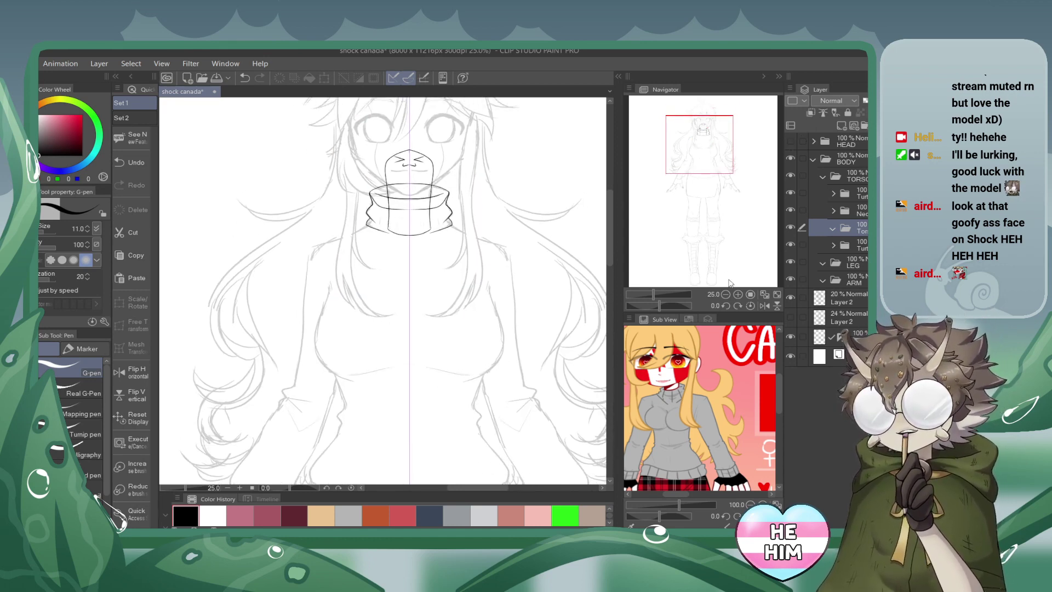
left_click(737, 295)
left_click(738, 294)
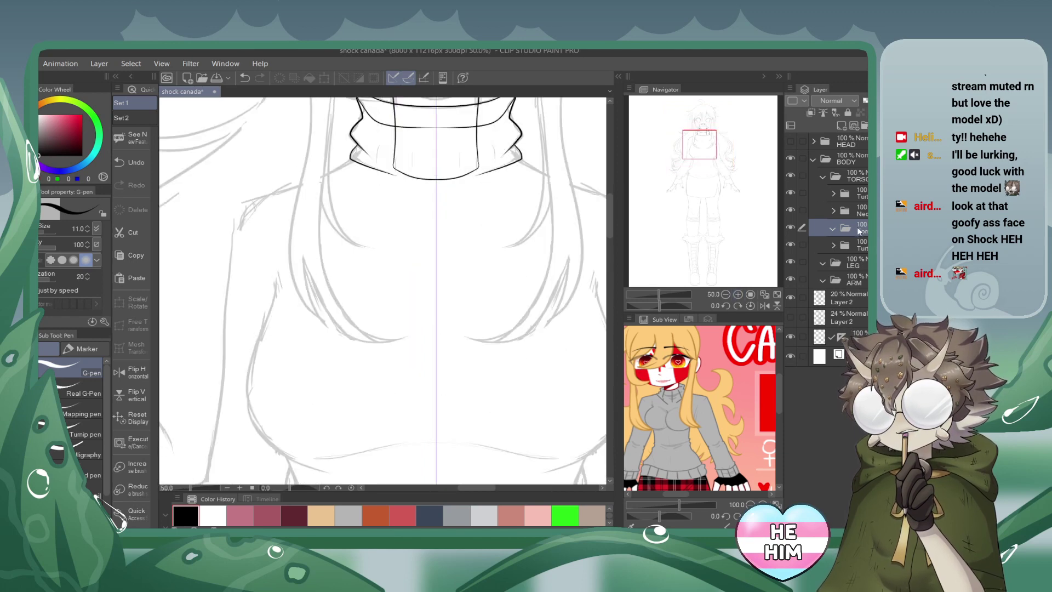
left_click(852, 126)
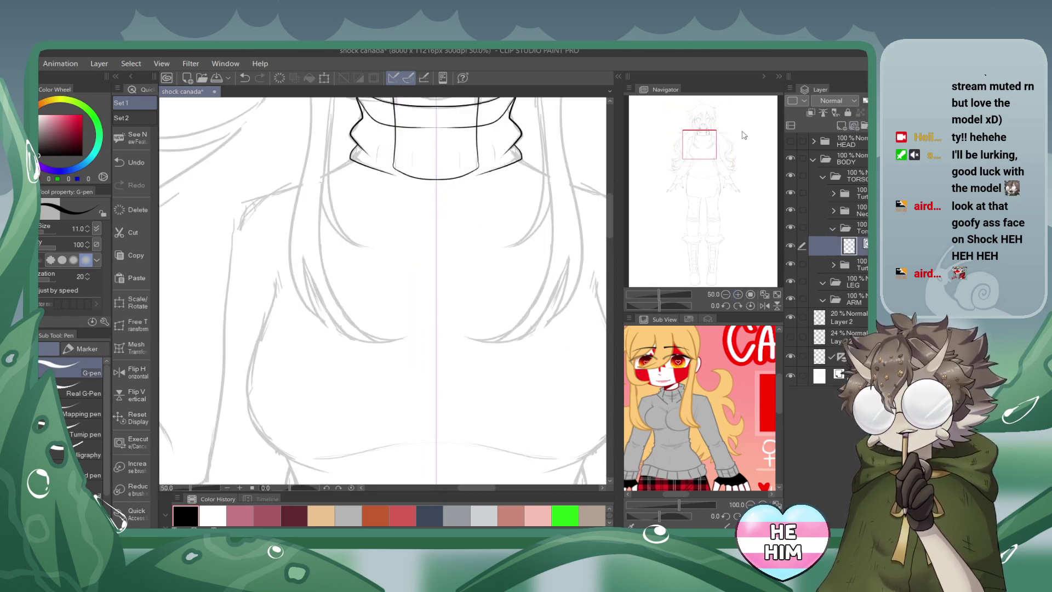
left_click_drag(685, 153, 688, 160)
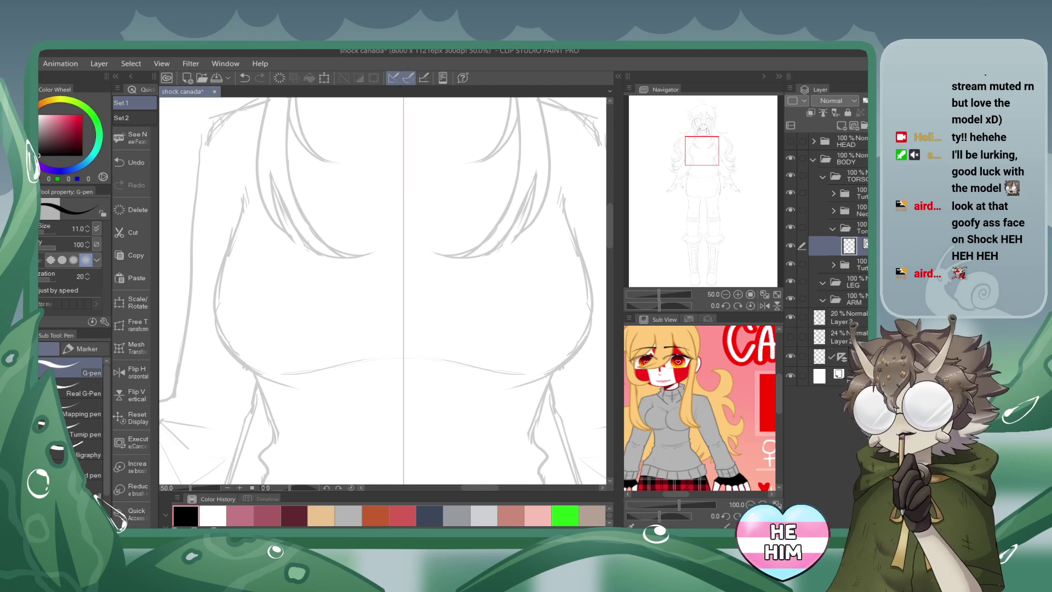
mouse_move(244, 187)
left_mouse_down()
mouse_move(220, 338)
mouse_move(281, 392)
left_mouse_up()
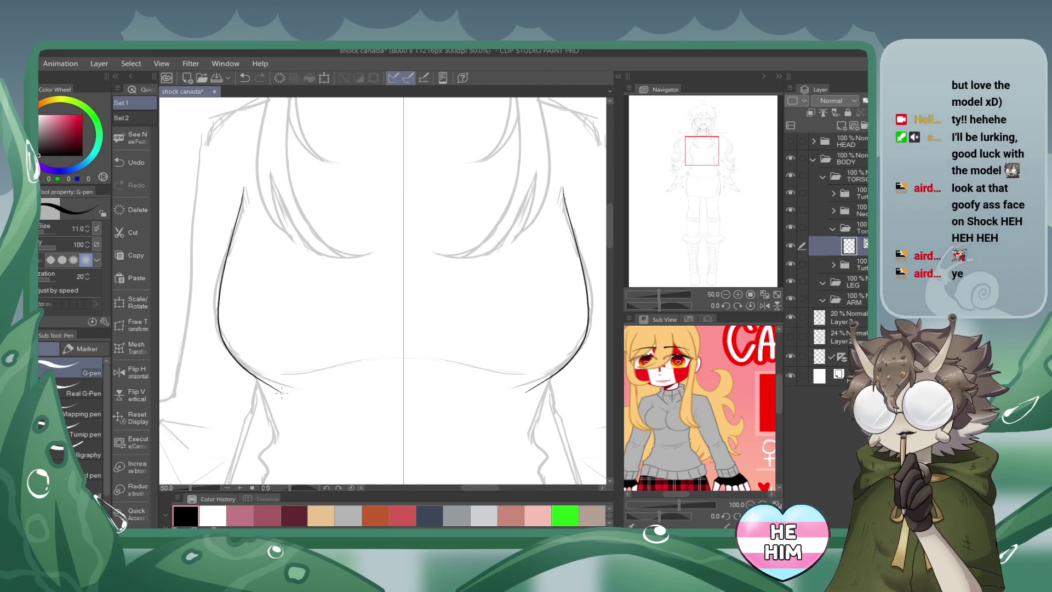
left_click(244, 77)
mouse_move(244, 187)
left_mouse_down()
mouse_move(215, 294)
mouse_move(279, 385)
left_mouse_up()
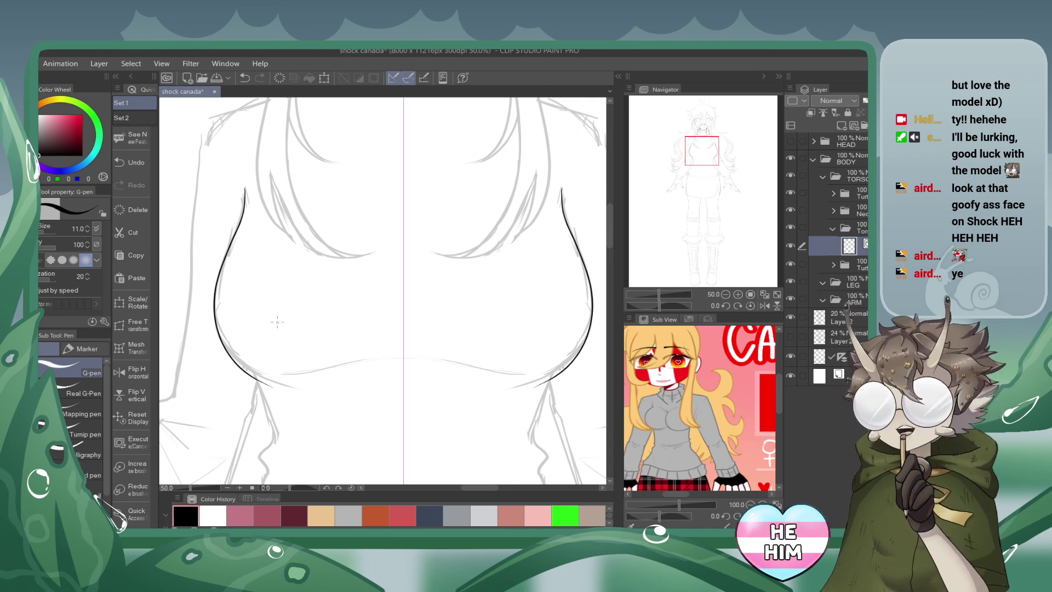
Ink the mirrored underside curve of the chest, leaving a gap at the centre line.
left_click_drag(707, 153, 707, 158)
mouse_move(256, 324)
left_mouse_down()
mouse_move(401, 306)
mouse_move(535, 317)
mouse_move(510, 328)
left_mouse_up()
left_click(244, 79)
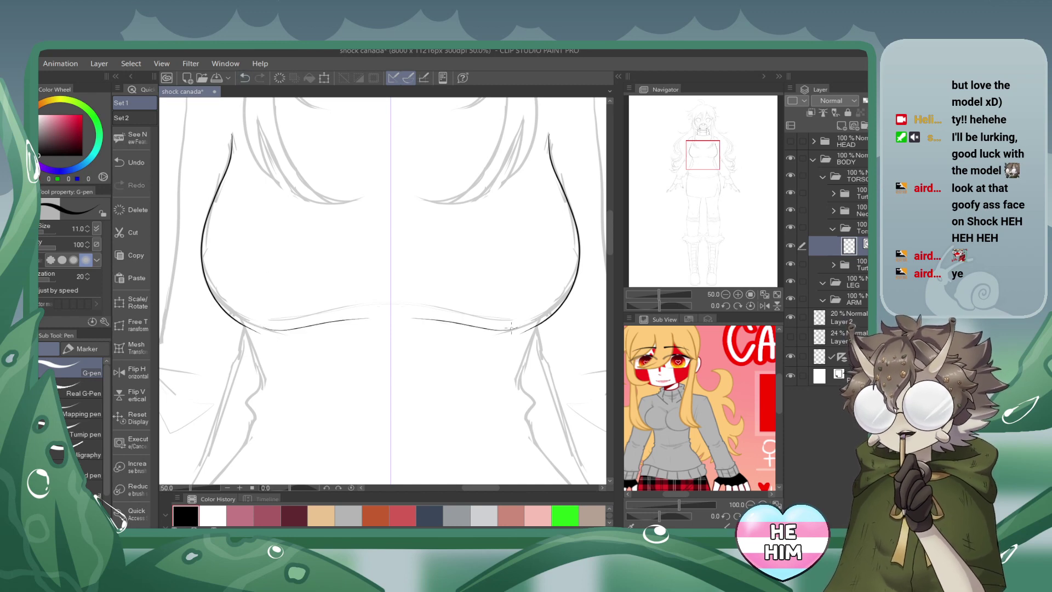
Ink the sweater's mirrored waist sides from the chest through the fabric folds and out to the hips.
left_click_drag(716, 155, 715, 164)
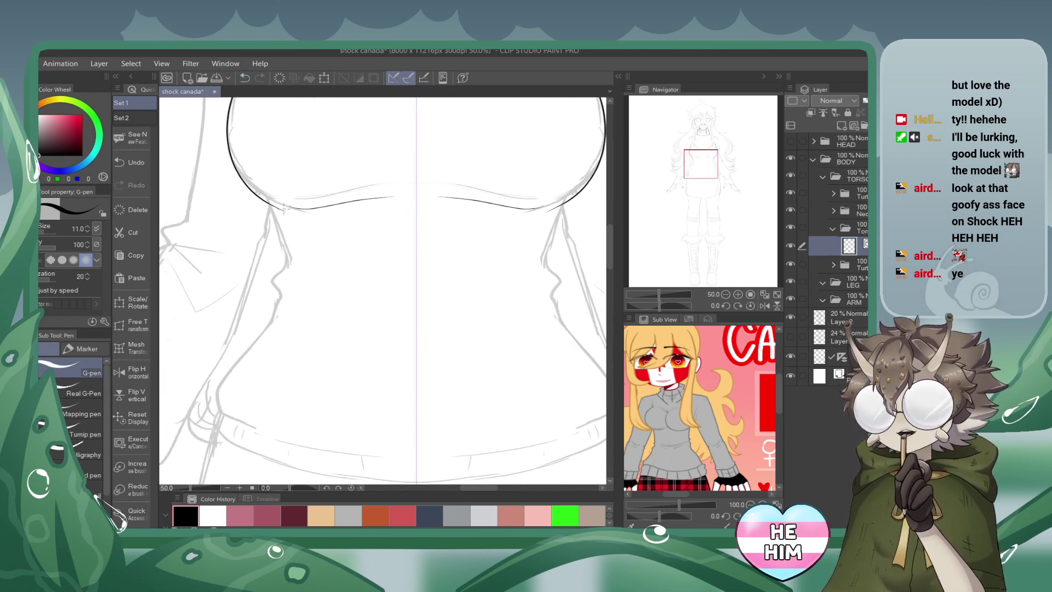
left_click_drag(282, 246, 277, 295)
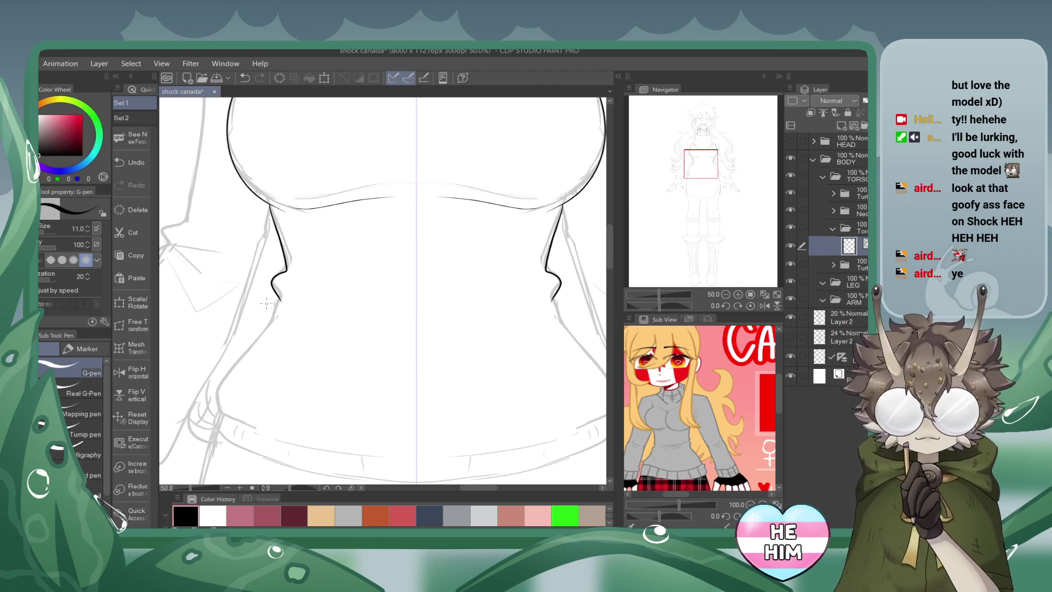
left_click_drag(698, 164, 692, 171)
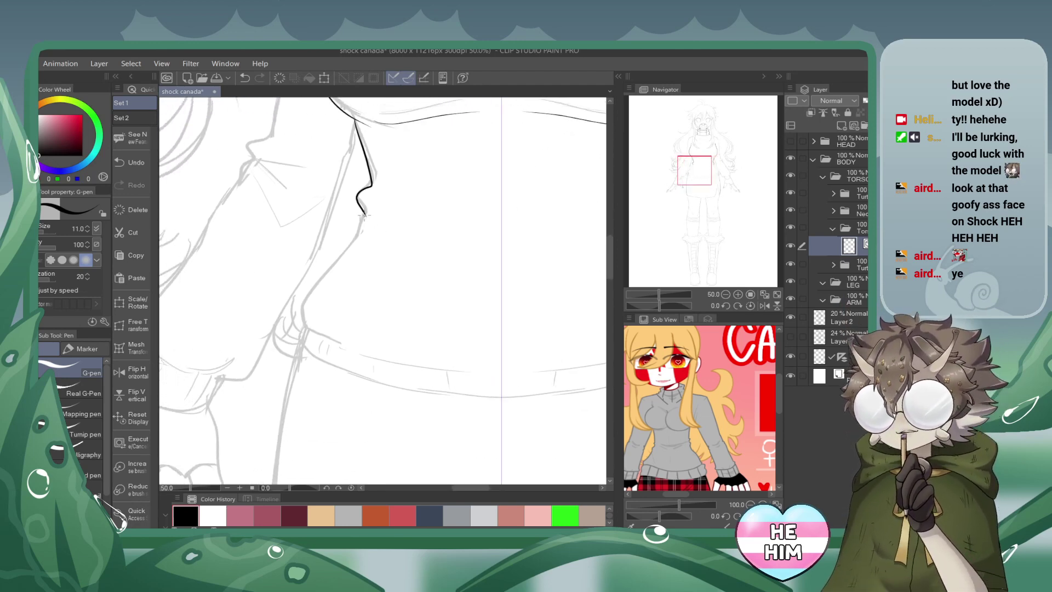
left_click_drag(363, 215, 315, 279)
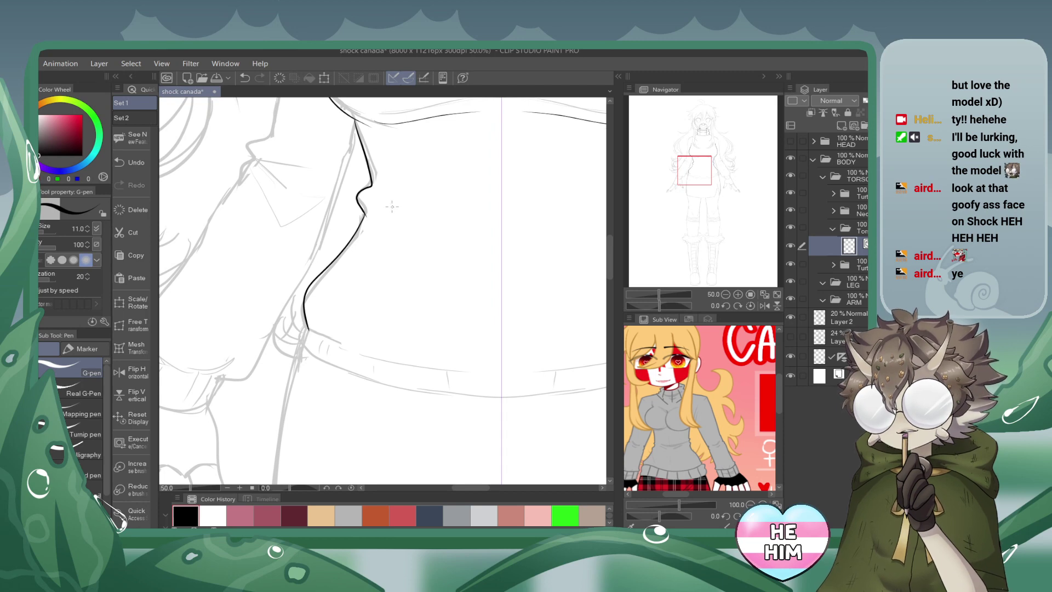
Ink the sweater's hem band with a curved upper seam, short side edges and a continuous curved lower edge.
left_click_drag(691, 176, 700, 170)
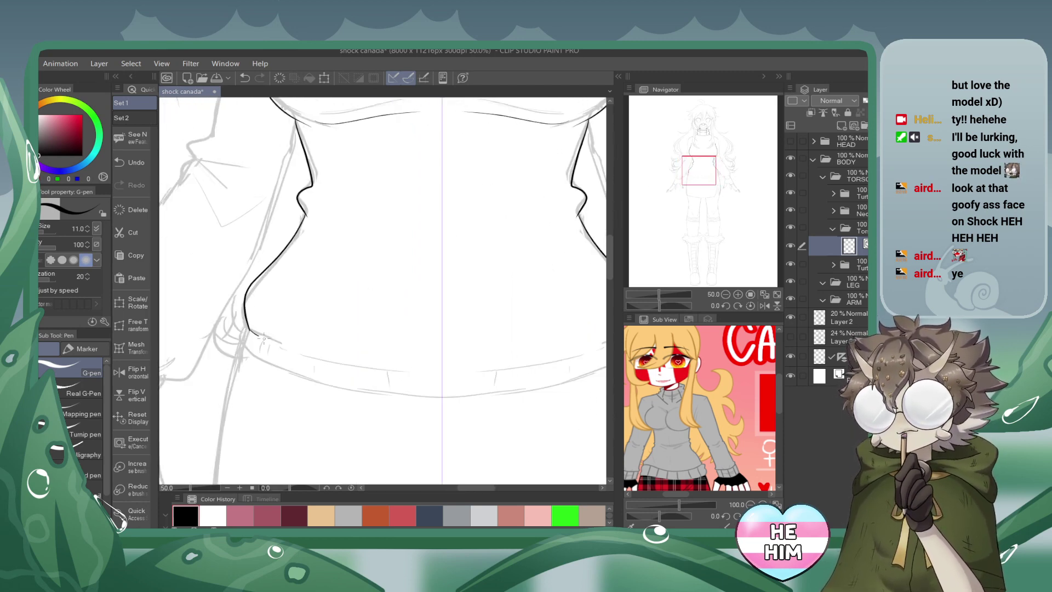
left_click_drag(261, 337, 420, 370)
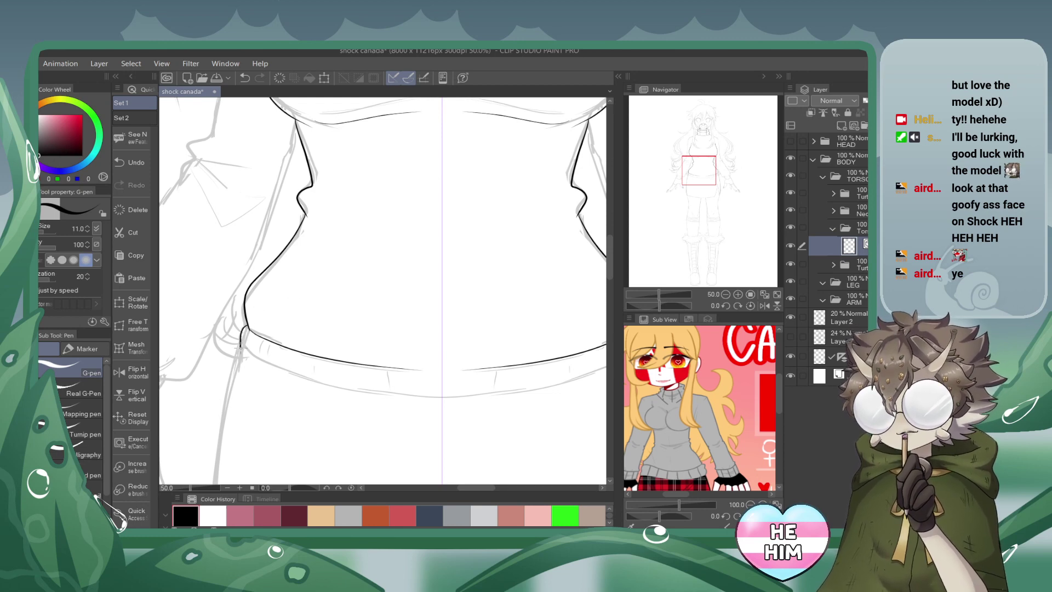
mouse_move(241, 346)
left_mouse_down()
mouse_move(260, 362)
mouse_move(437, 408)
left_mouse_up()
left_click(245, 78)
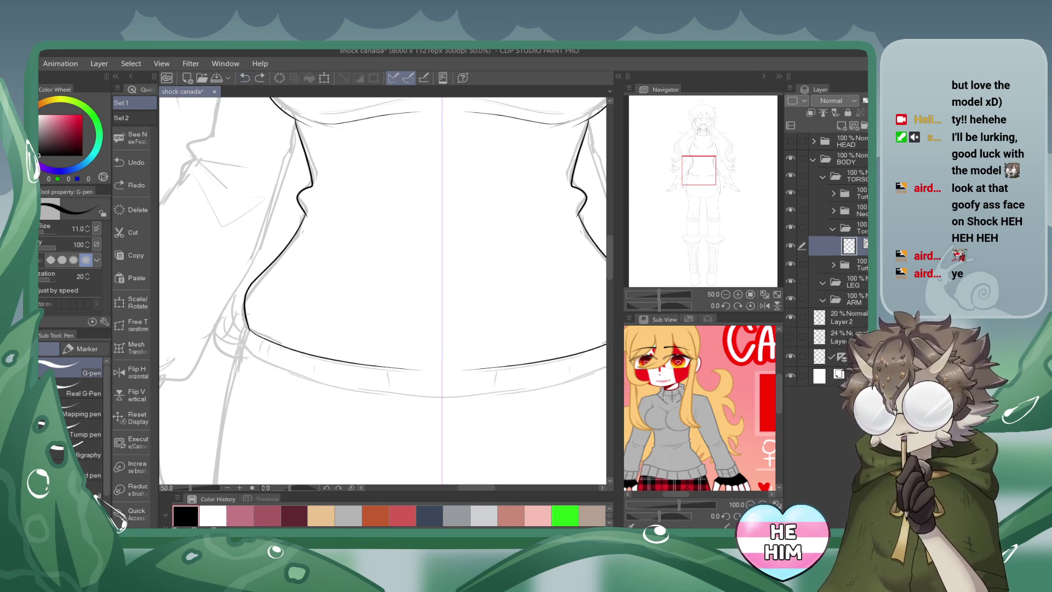
left_click_drag(320, 374, 485, 396)
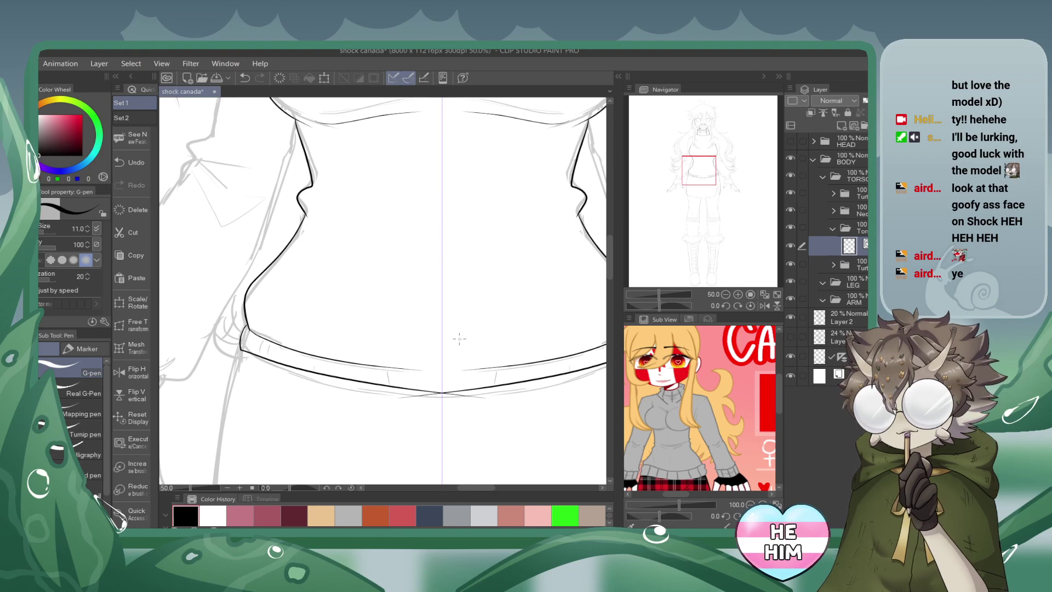
left_click(245, 77)
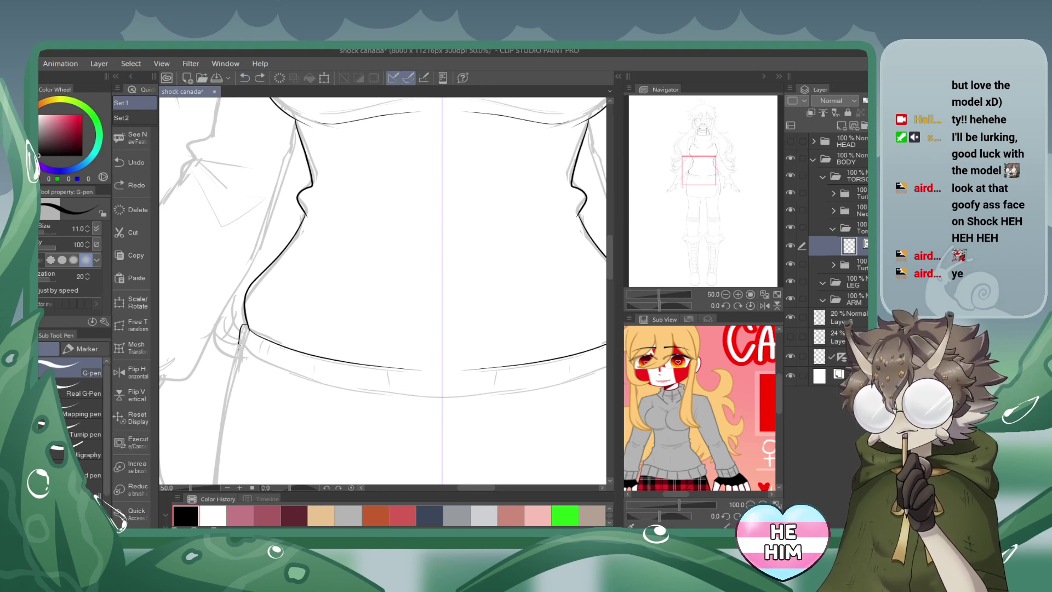
left_click_drag(239, 344, 411, 395)
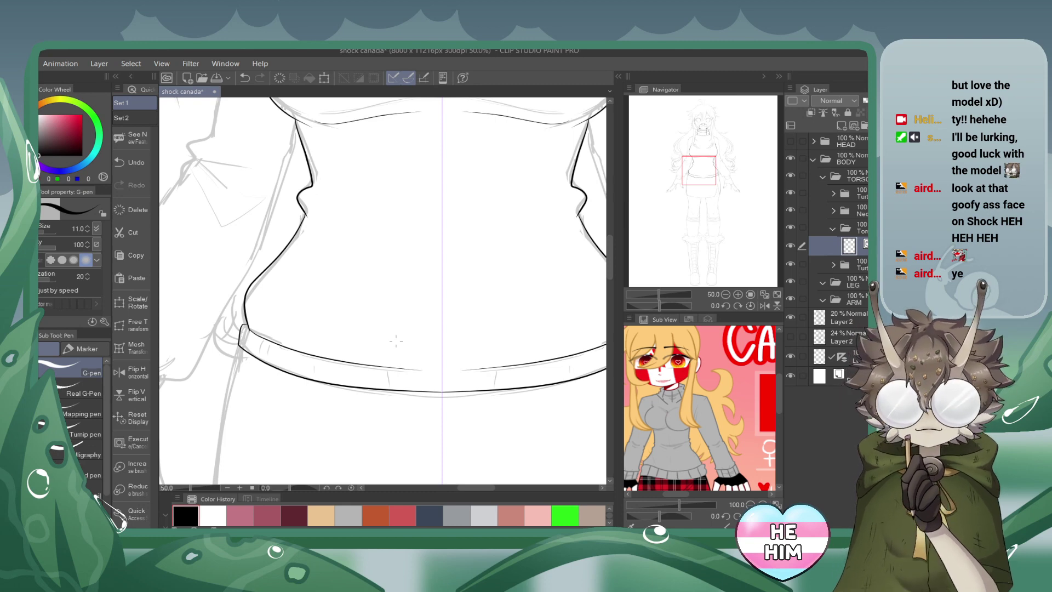
Ink the sweater's mirrored shoulder slopes and the curved neckline behind the turtleneck collar, and save the file.
left_click(726, 294)
left_click(725, 294)
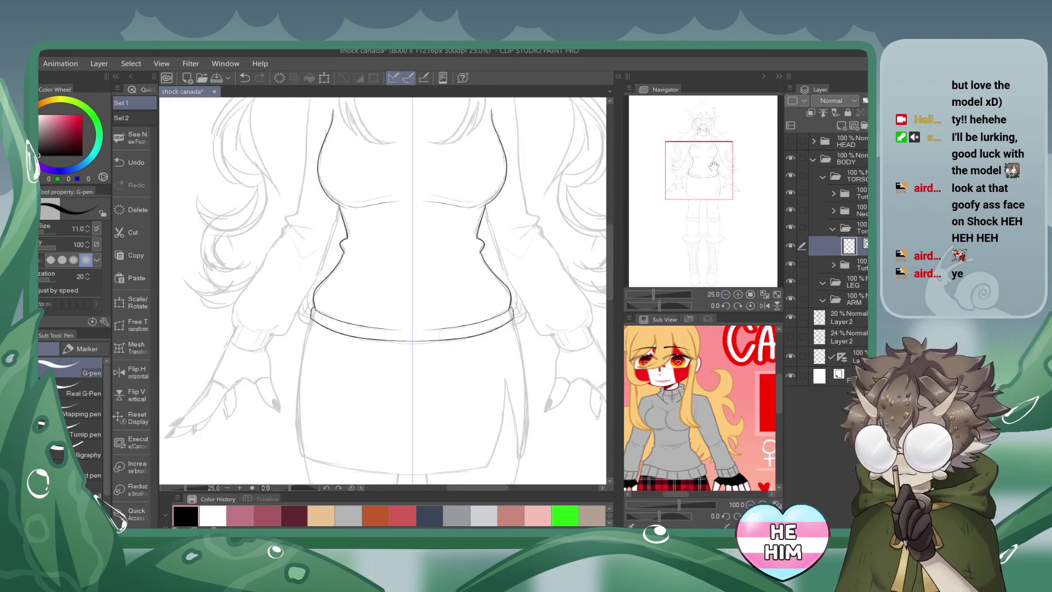
left_click_drag(712, 167, 708, 145)
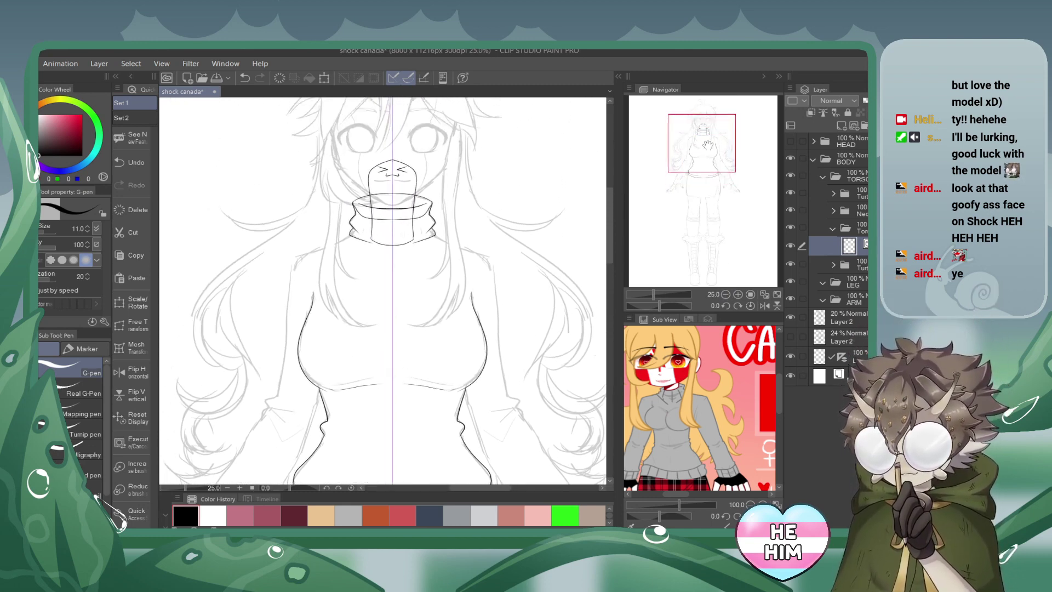
left_click(738, 294)
left_click(738, 295)
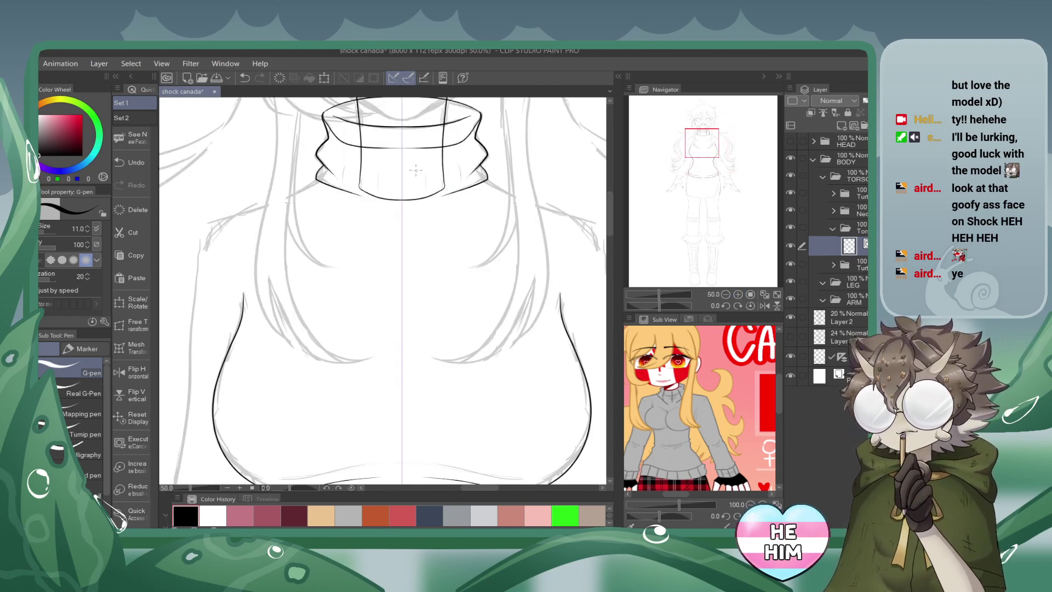
mouse_move(343, 173)
left_mouse_down()
mouse_move(251, 217)
mouse_move(350, 183)
mouse_move(426, 179)
left_mouse_up()
key("ctrl+z")
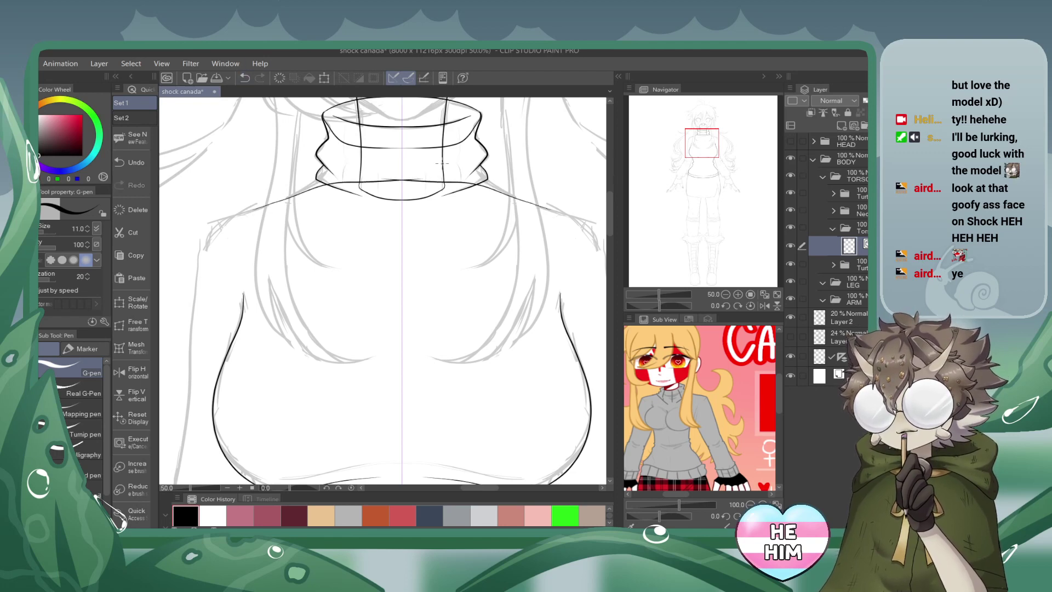
left_click(245, 78)
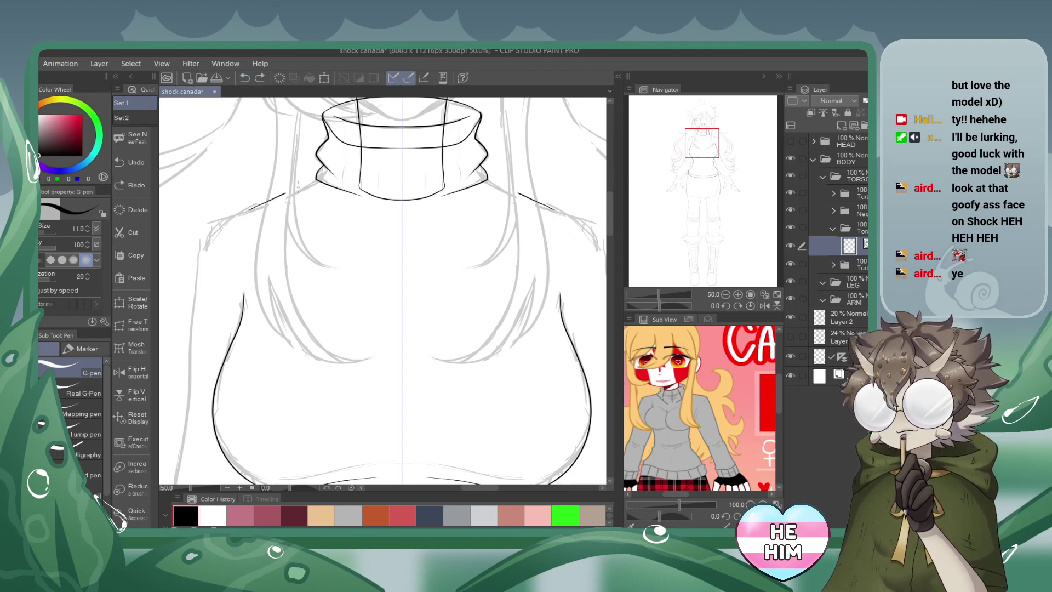
left_click_drag(297, 186, 402, 170)
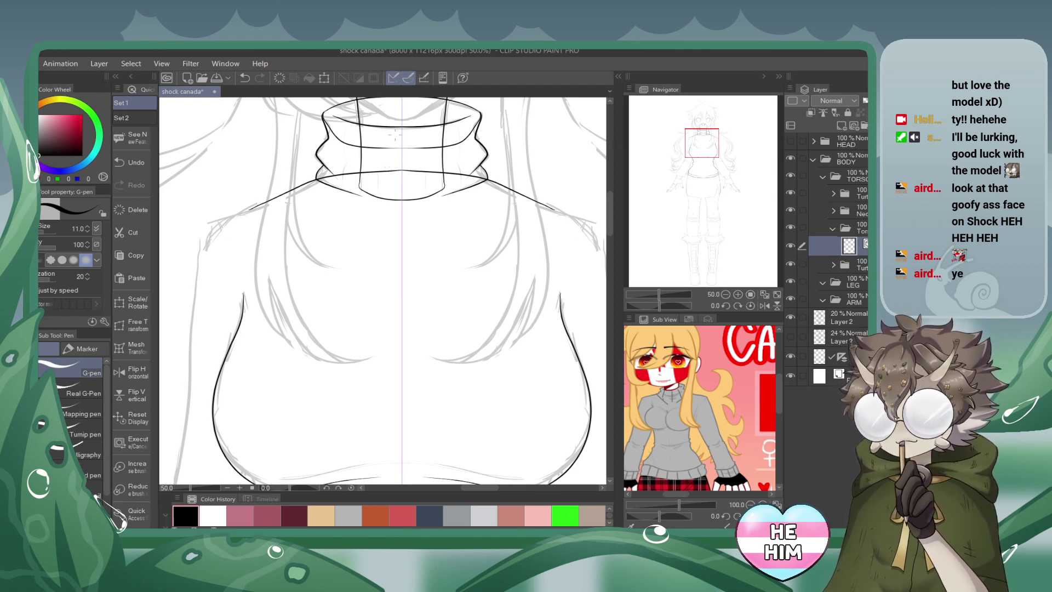
left_click(219, 78)
Collapse the sweater torso subfolder, create a skirt folder beneath it inside the TORSO folder, and save the file.
left_click(726, 294)
left_click(726, 294)
left_click(726, 294)
left_click(725, 293)
left_click_drag(714, 149, 711, 169)
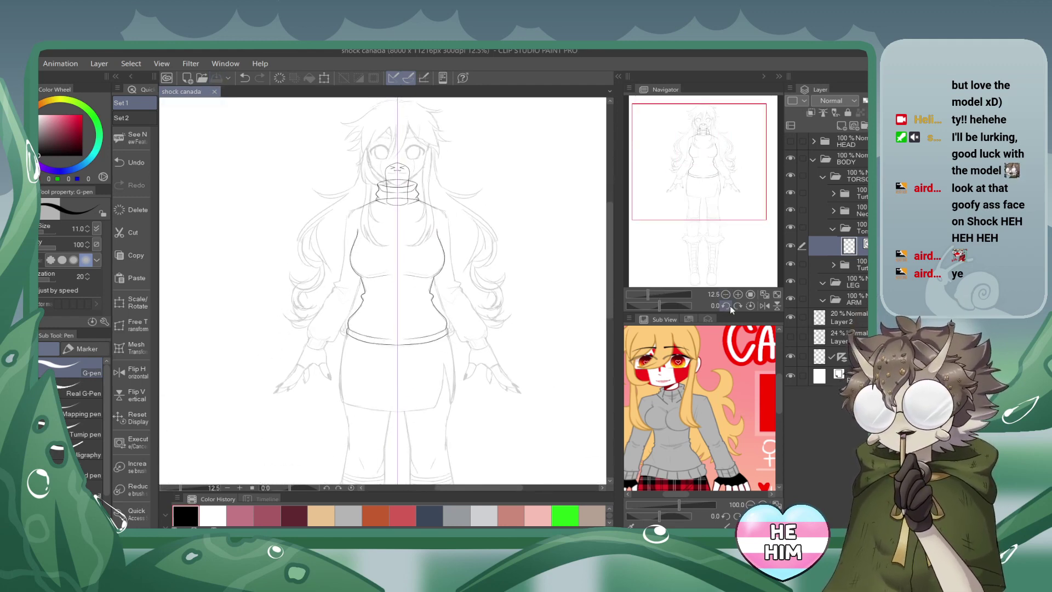
left_click(737, 295)
left_click(833, 228)
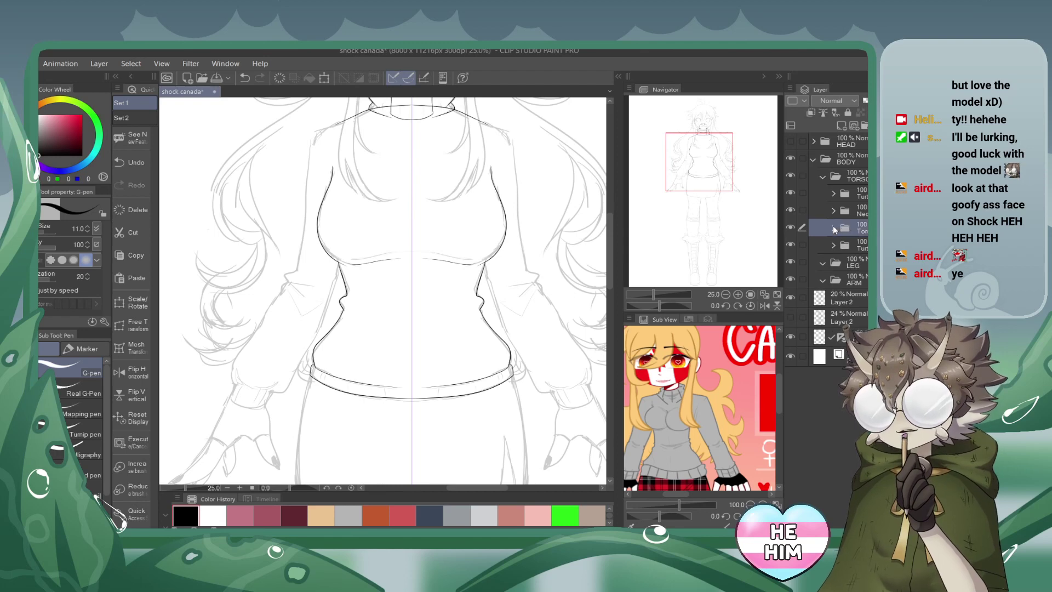
left_click(823, 177)
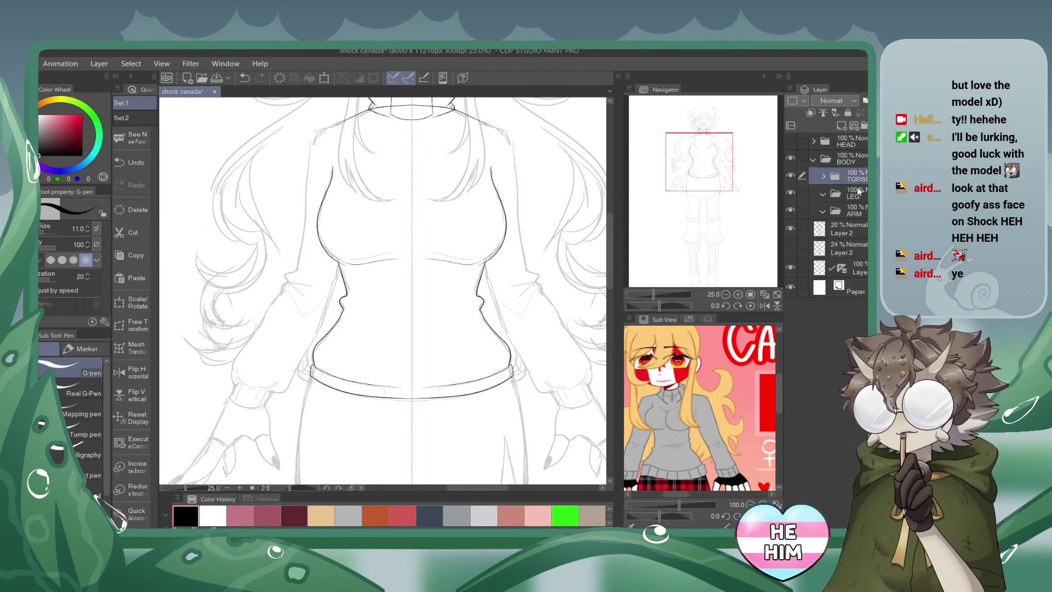
left_click(863, 209)
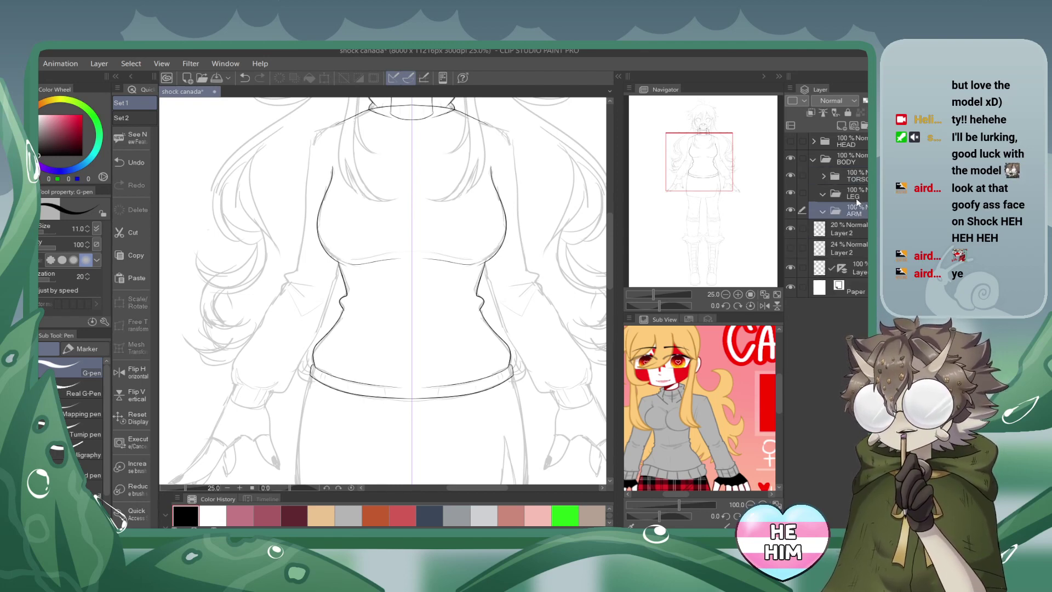
left_click(855, 178)
left_click(823, 176)
left_click_drag(716, 140, 717, 162)
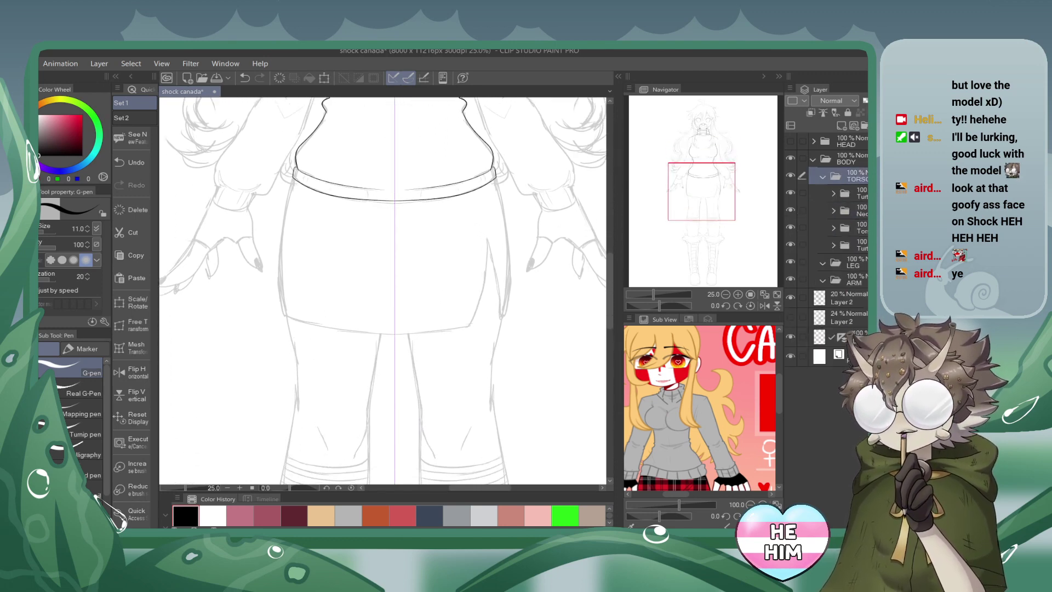
left_click(853, 244)
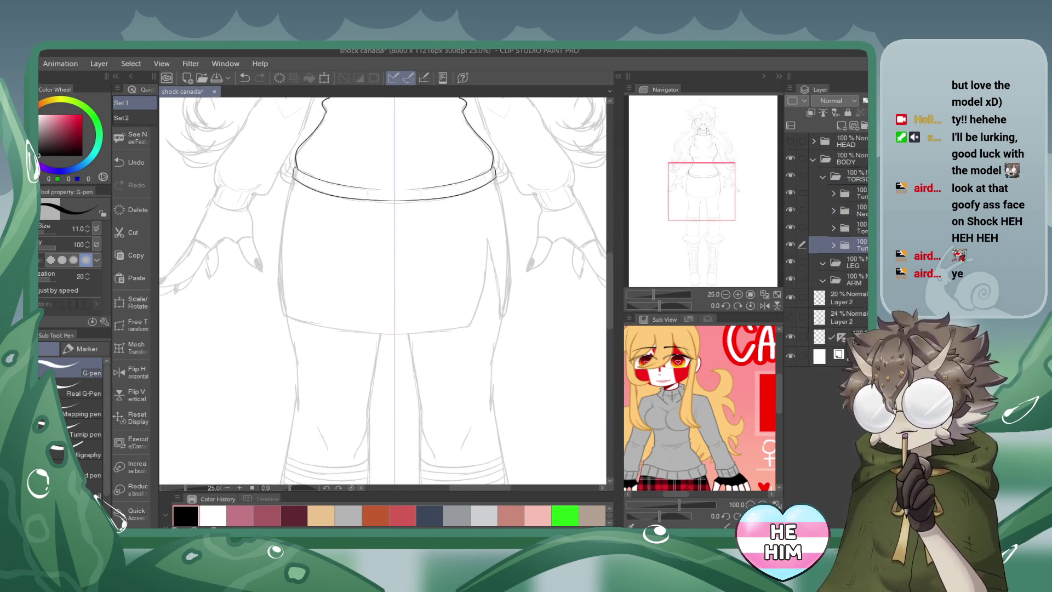
left_click(833, 245)
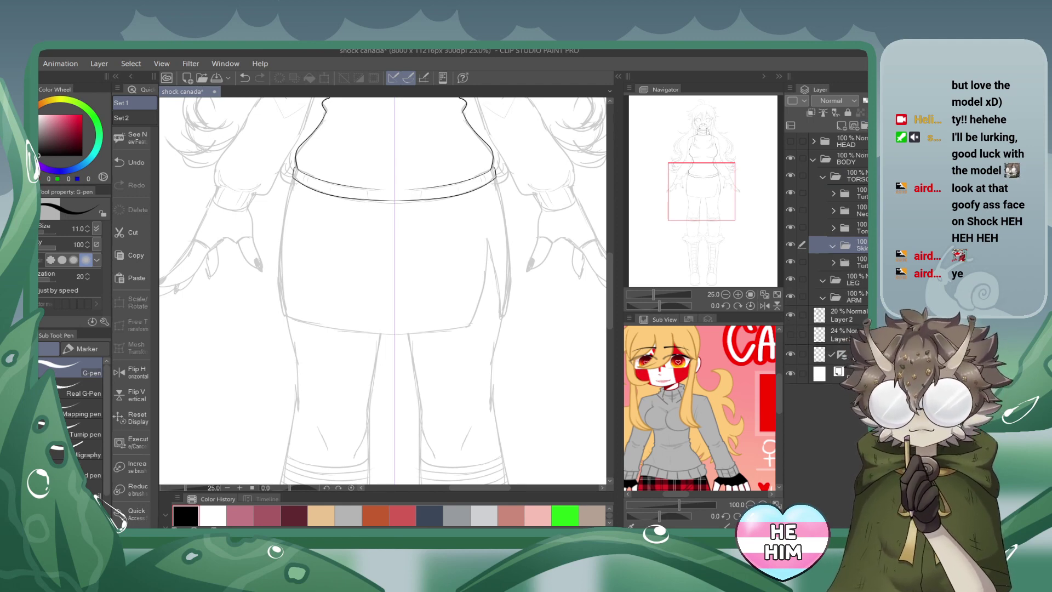
key("ctrl+s")
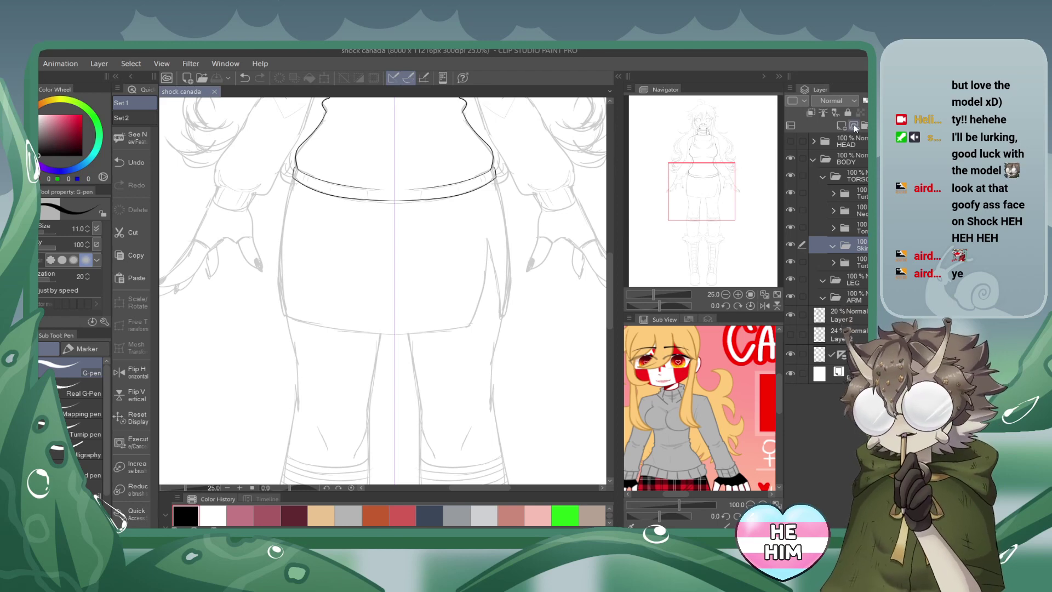
On a new layer in the skirt folder, ink the skirt's mirrored side edges and curved lower hem.
left_click(854, 126)
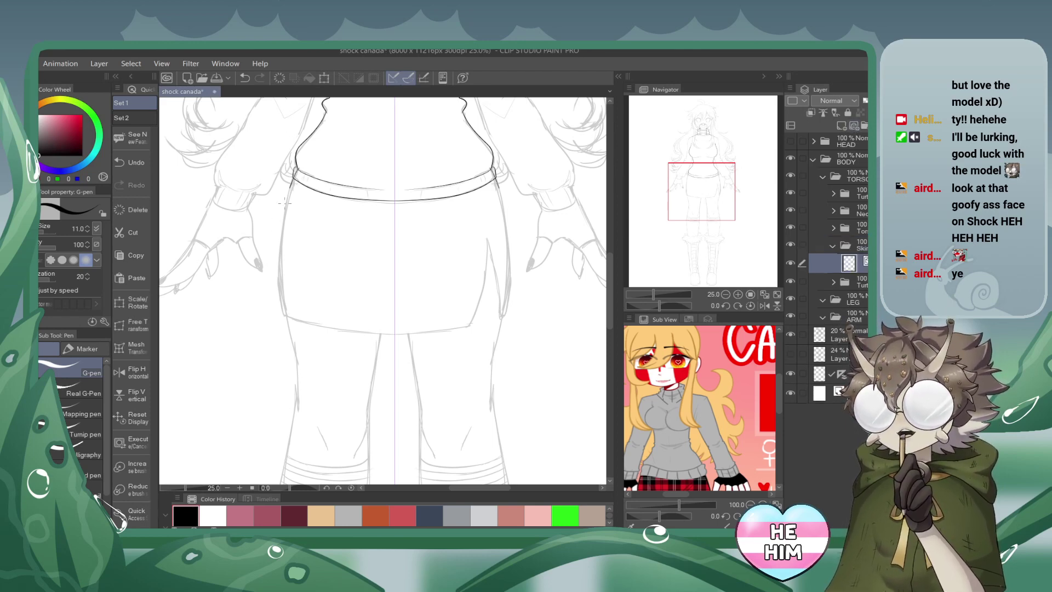
left_click_drag(291, 187, 278, 306)
left_click(245, 77)
left_click_drag(294, 175, 282, 312)
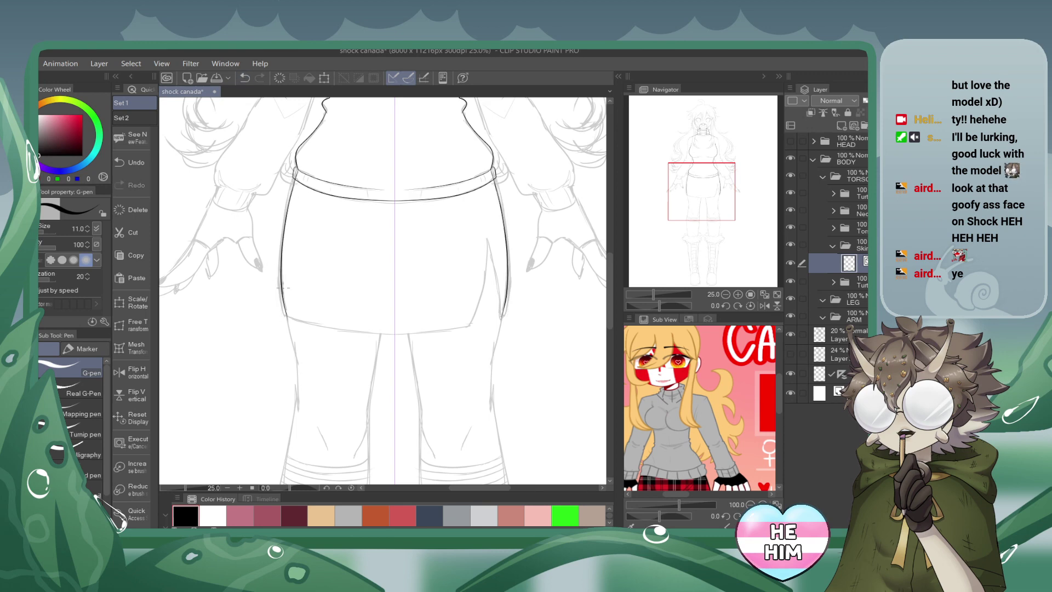
left_click(245, 77)
left_click_drag(292, 174, 282, 315)
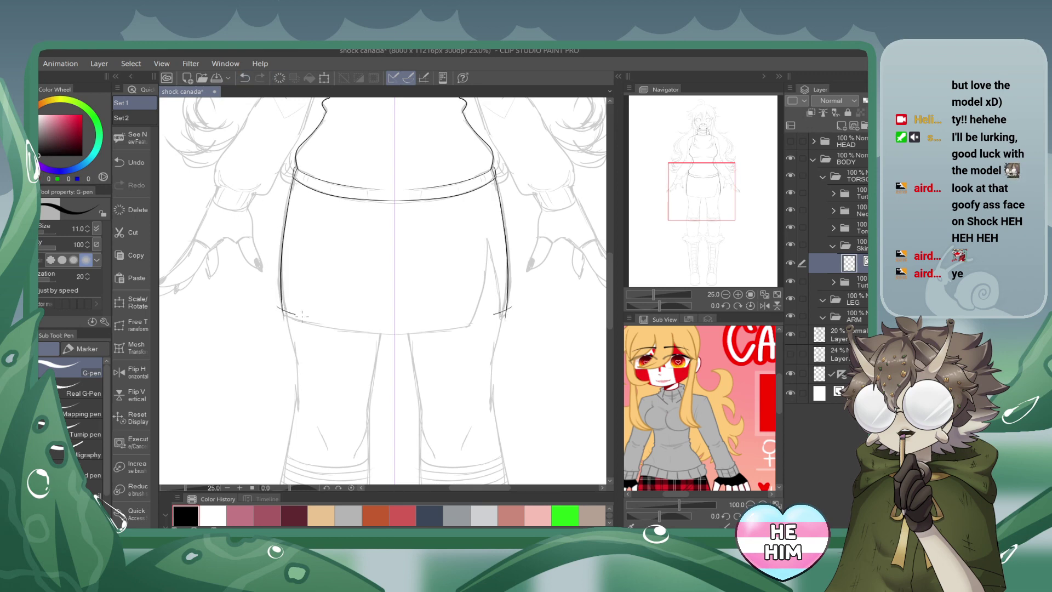
left_click_drag(394, 329, 282, 316)
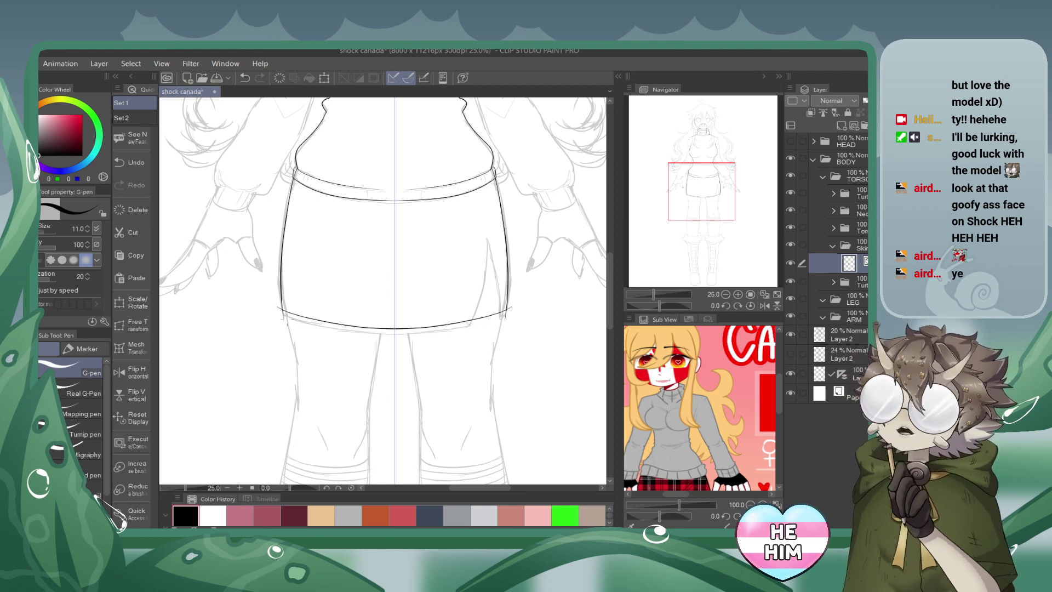
Ink the skirt's upward-curving back waist edge, joining the tops of both side edges.
left_click(738, 294)
left_click(737, 294)
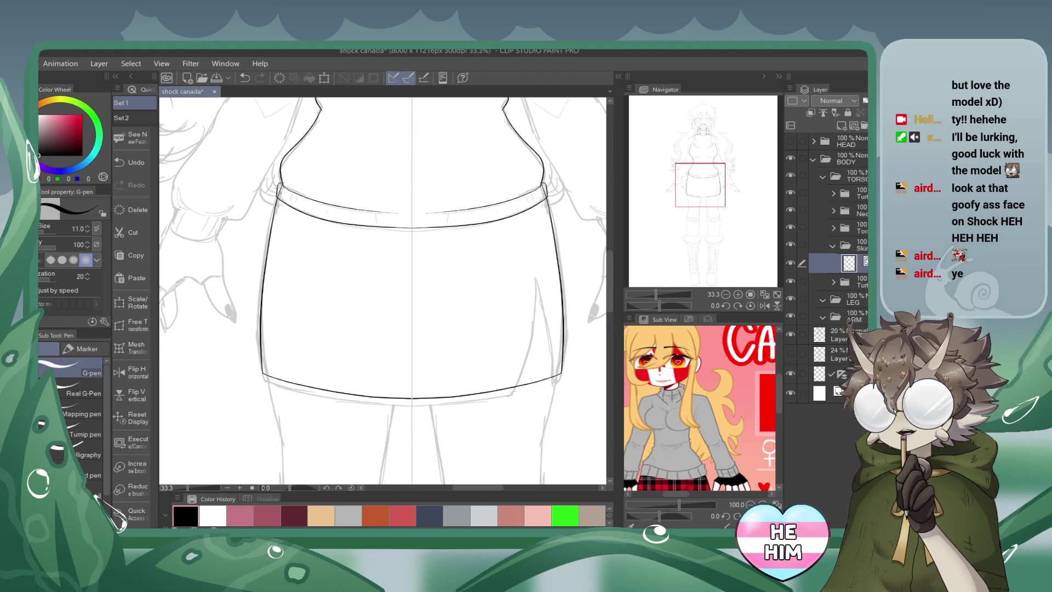
left_click_drag(282, 187, 413, 176)
left_click(244, 77)
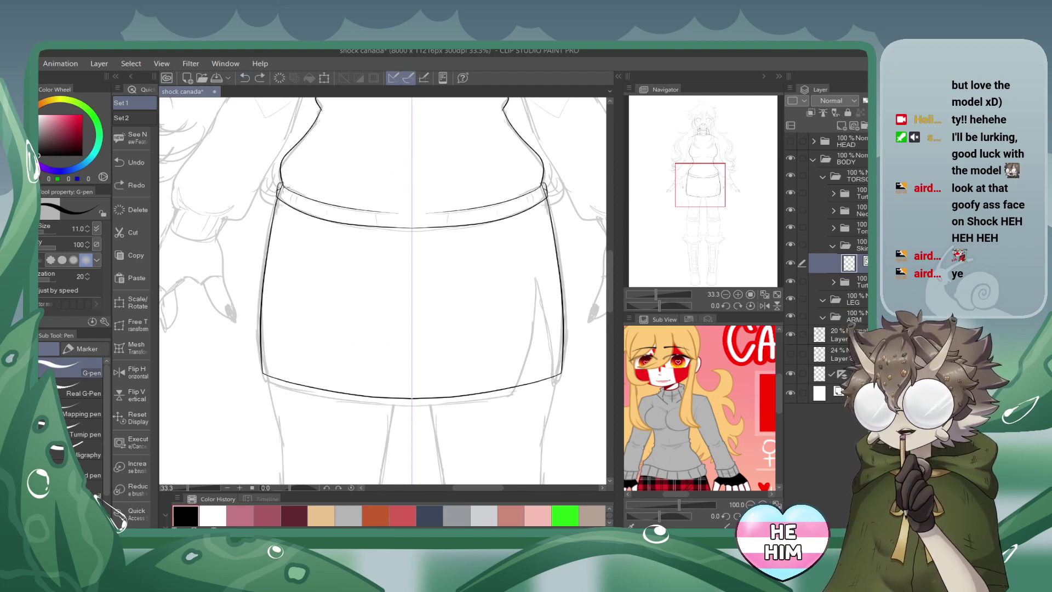
key("ctrl+y")
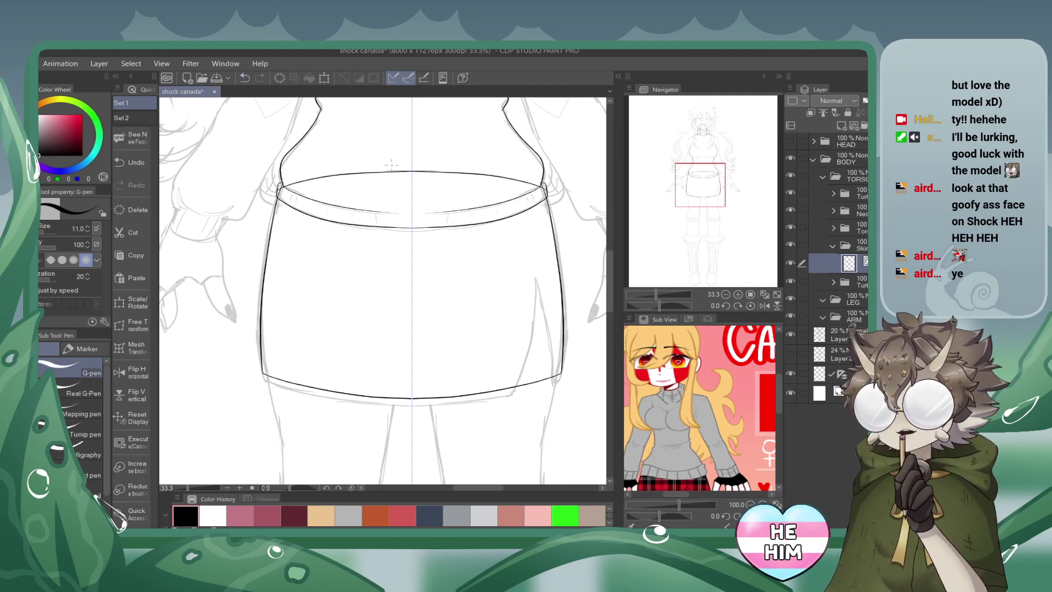
With the sweater torso hidden and symmetry off, ink the pointed slit on the skirt's right half and clear the hem between its edges.
left_click(790, 228)
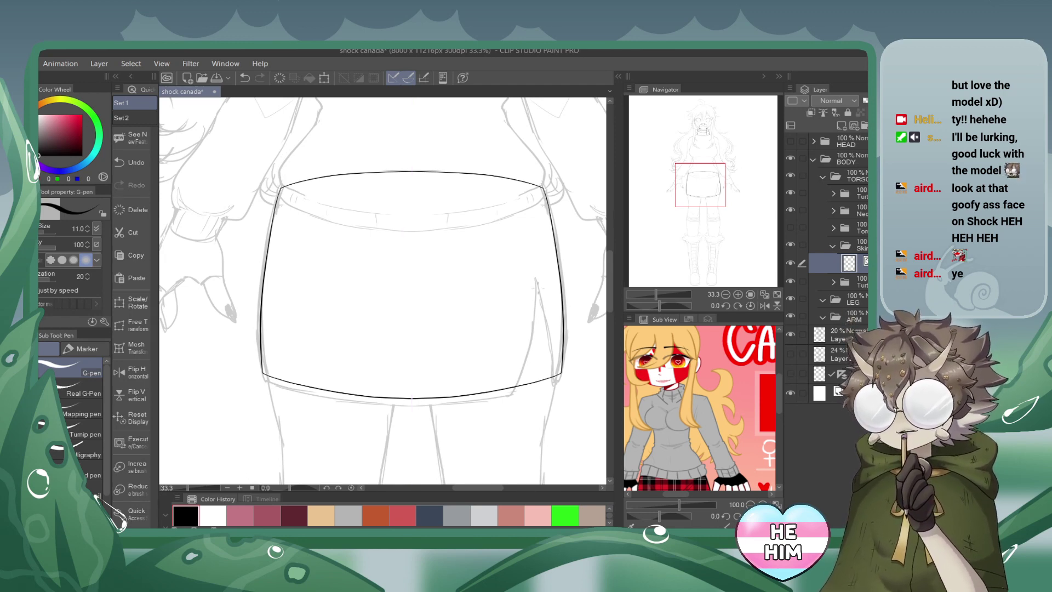
mouse_move(536, 273)
left_mouse_down()
mouse_move(503, 410)
mouse_move(544, 296)
mouse_move(557, 376)
left_mouse_up()
key("ctrl+z")
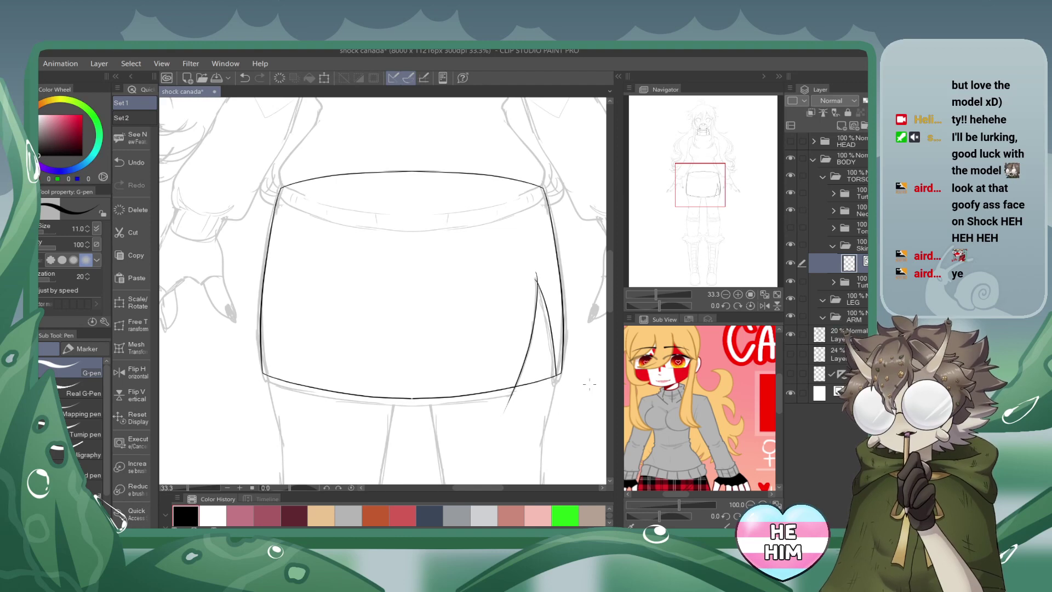
left_click_drag(507, 409, 554, 377)
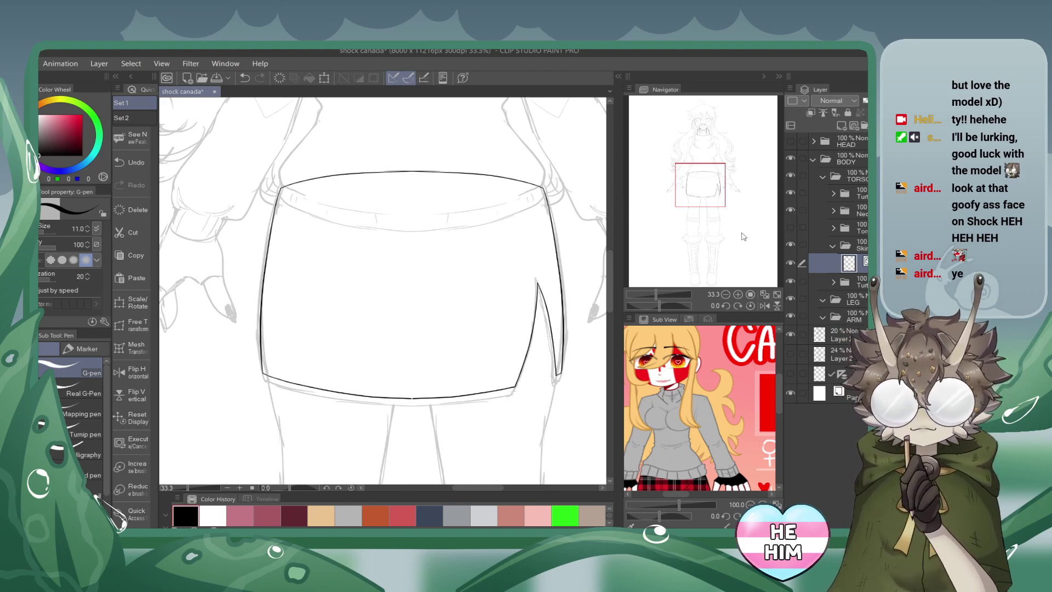
Check the skirt against the full character reference, show the sweater torso again and collapse the skirt folder.
left_click(724, 294)
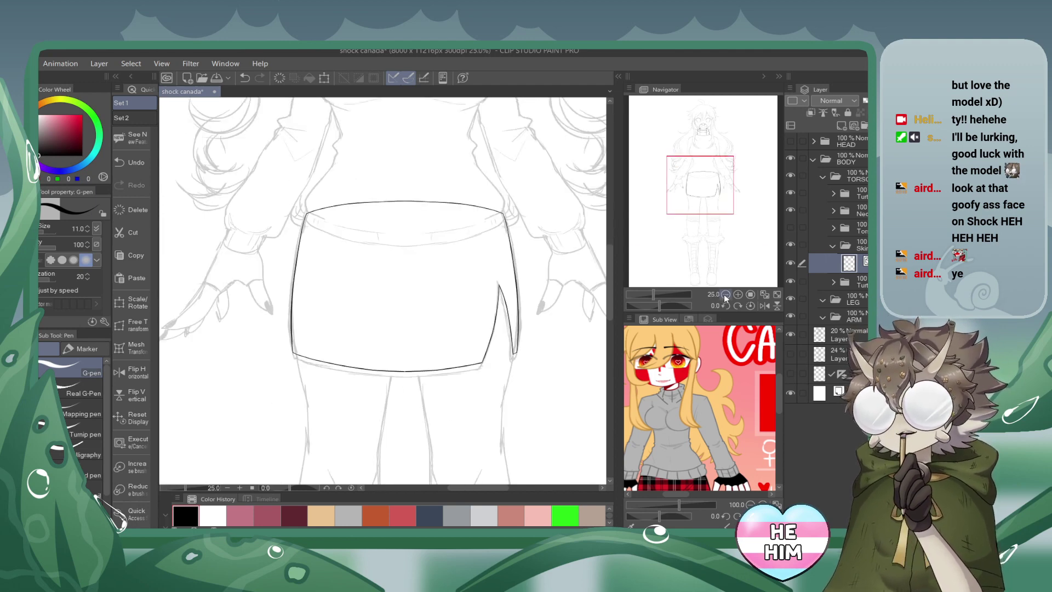
left_click(725, 294)
scroll(756, 406, "down", 2)
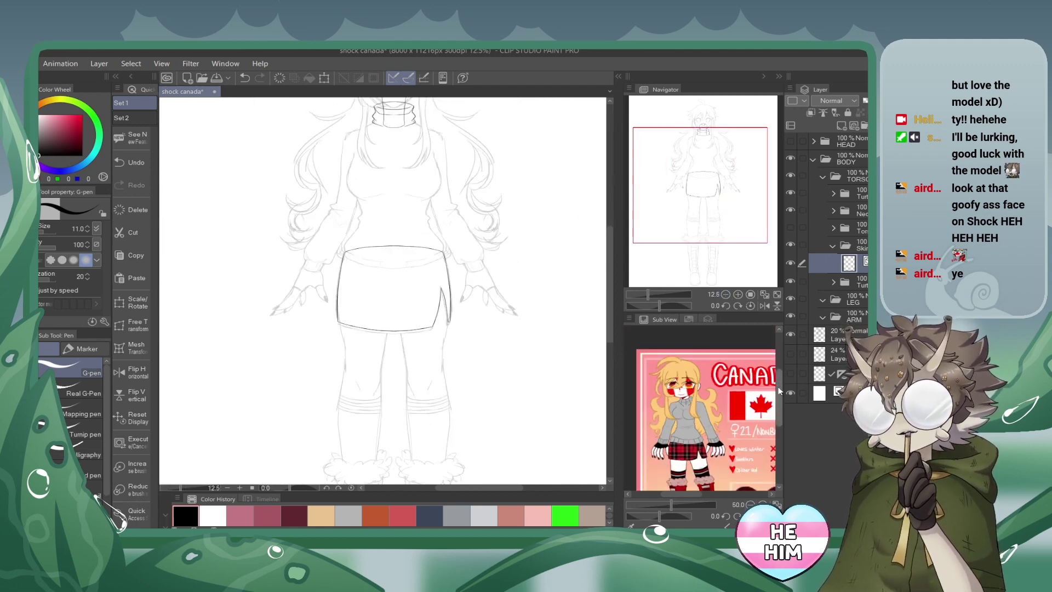
left_click_drag(773, 386, 774, 357)
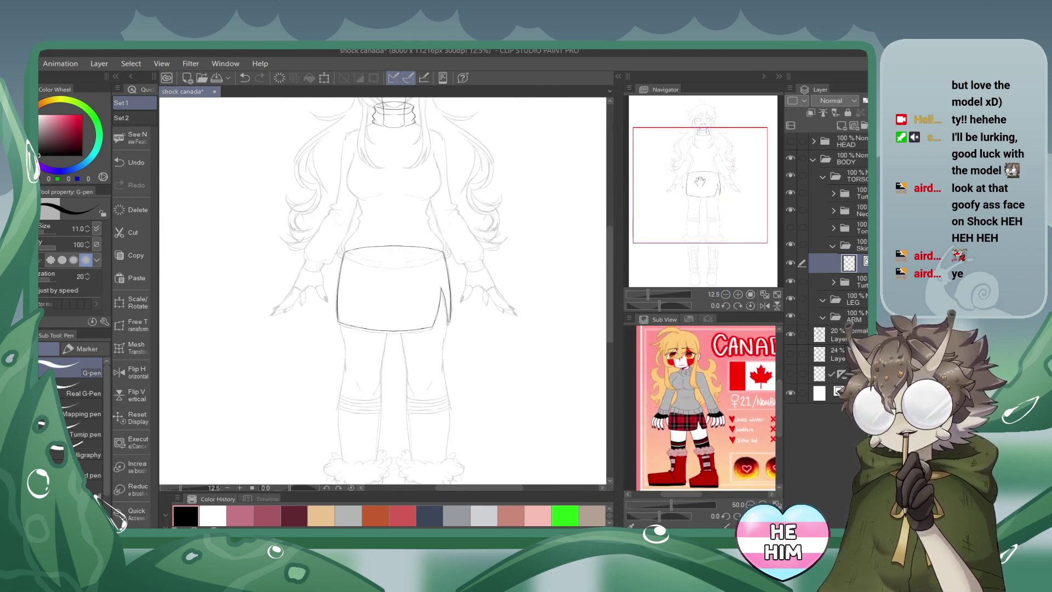
mouse_move(699, 181)
left_mouse_down()
mouse_move(700, 211)
mouse_move(700, 176)
mouse_move(700, 185)
left_mouse_up()
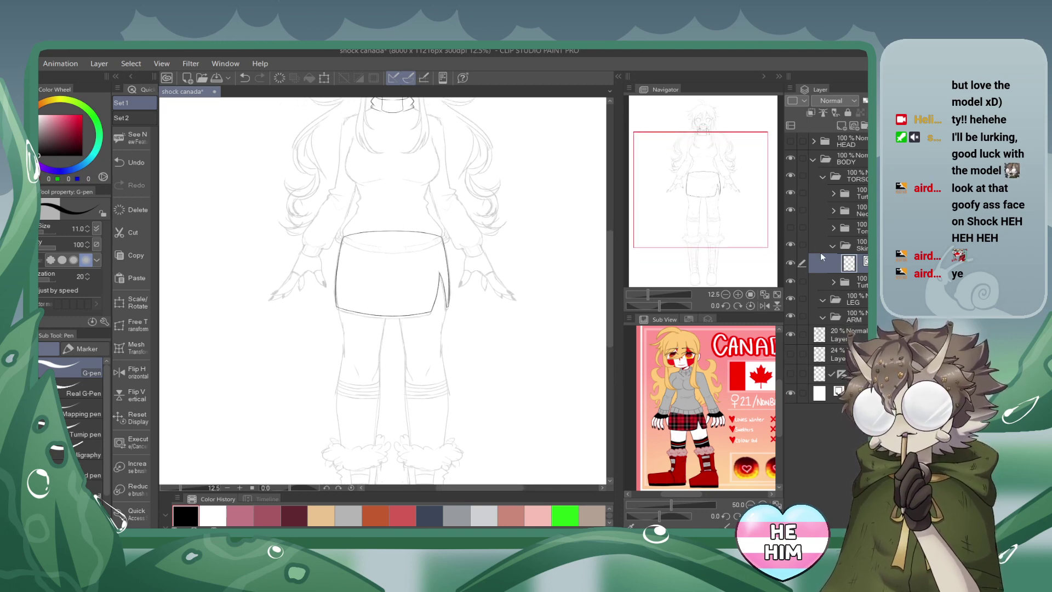
left_click(790, 227)
left_click_drag(735, 178, 732, 168)
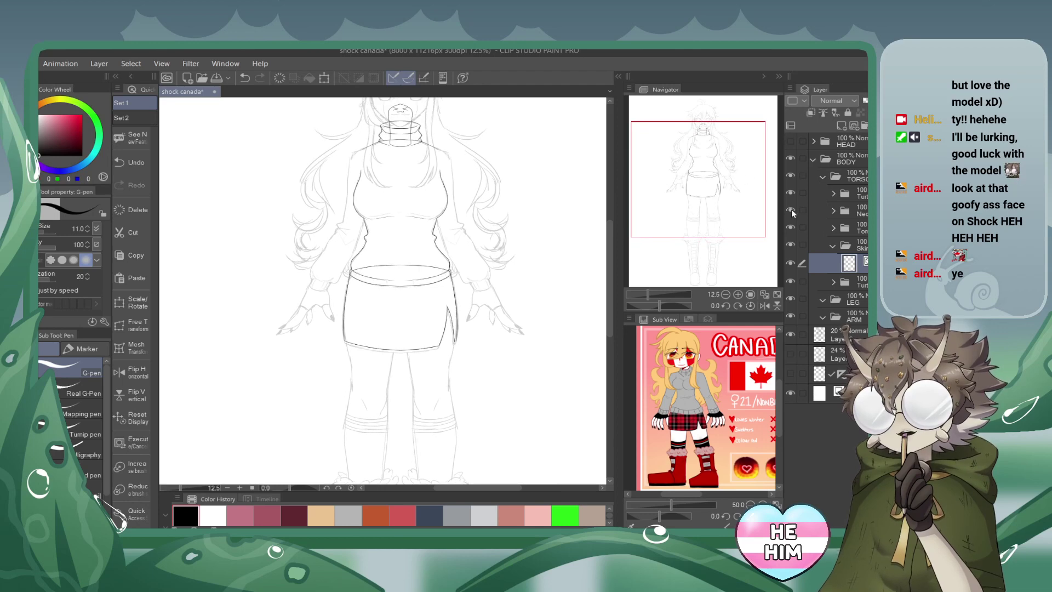
left_click(833, 244)
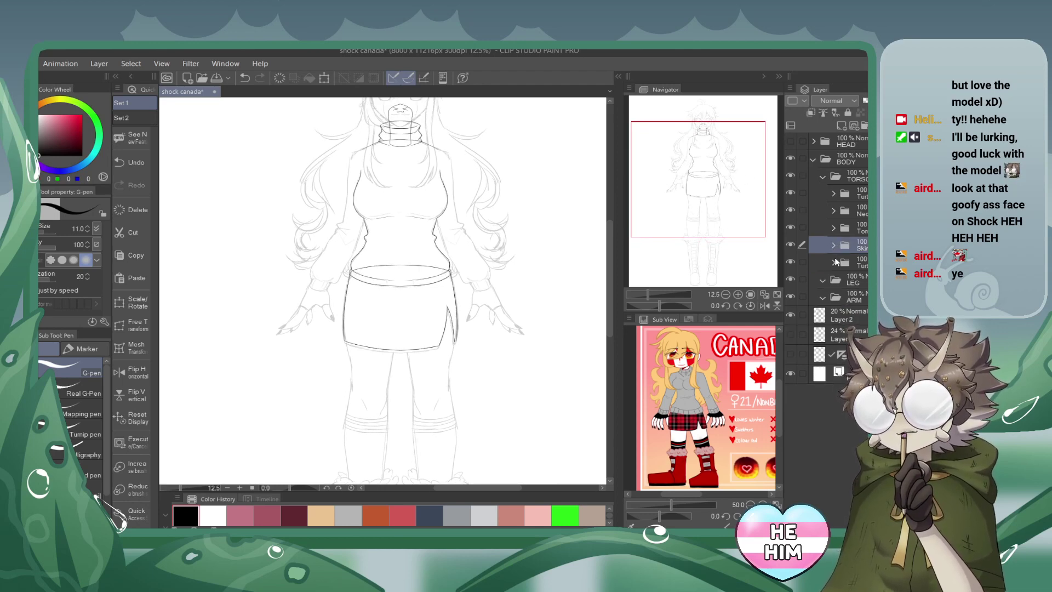
left_click_drag(726, 189, 725, 191)
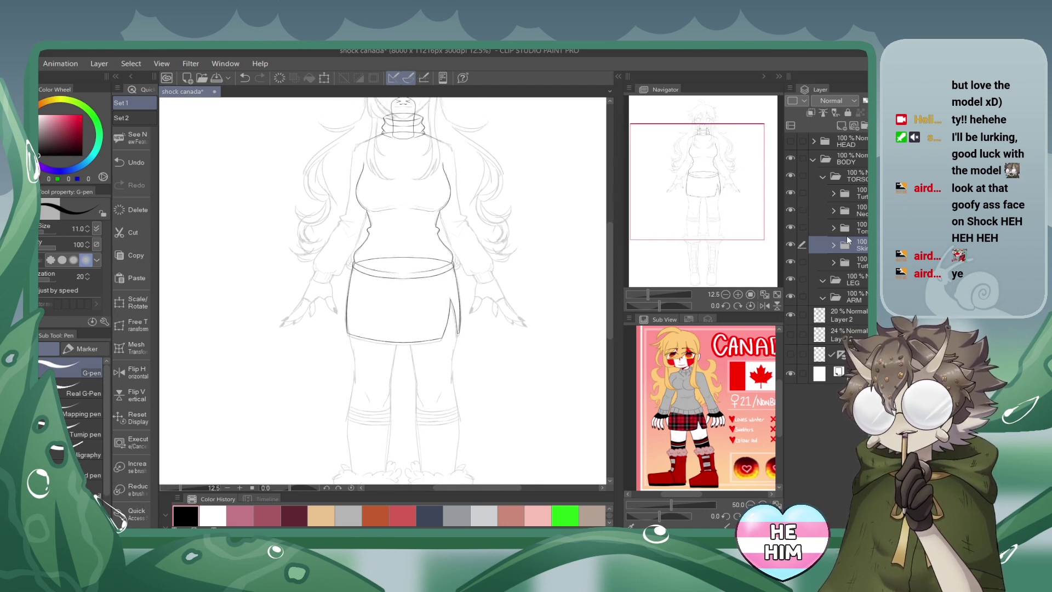
left_click(833, 246)
left_click(832, 246)
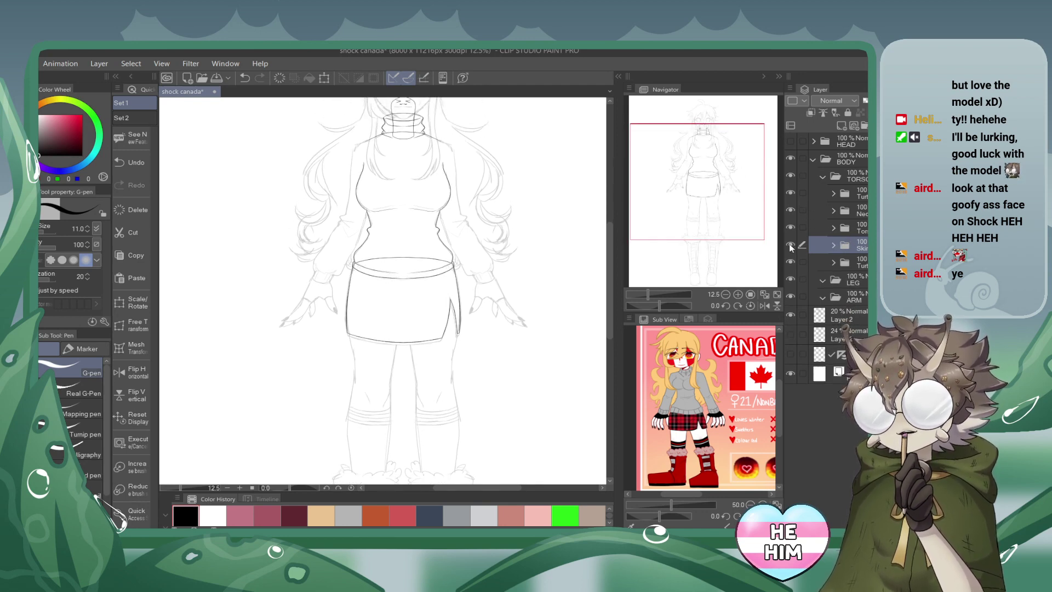
Hide the skirt folder and view the sweater's hem, neck and face area of the drawing.
left_click(790, 246)
left_click(738, 294)
left_click(738, 294)
left_click(738, 294)
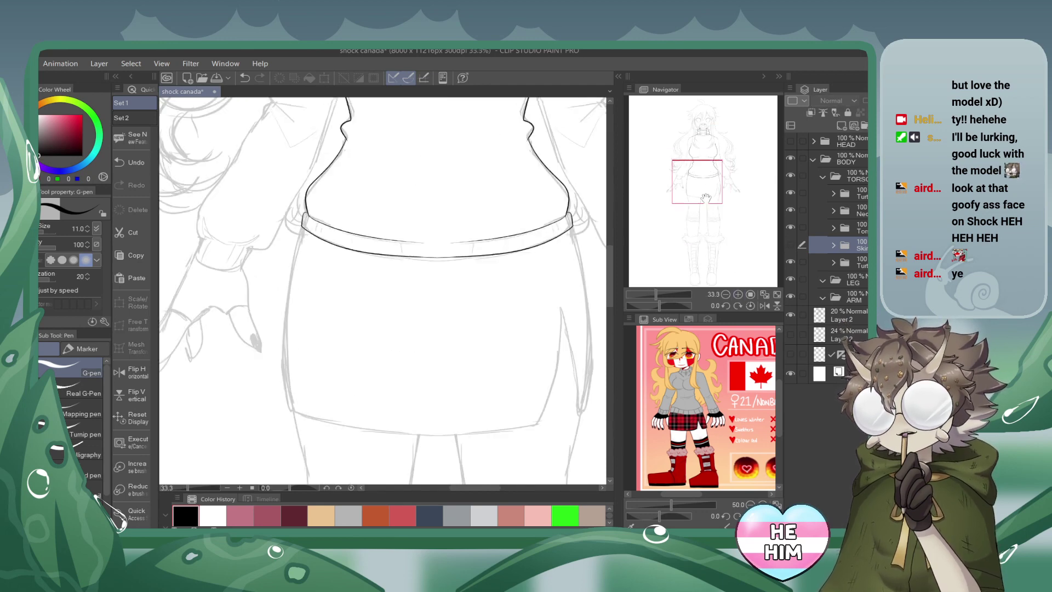
left_click_drag(703, 178, 703, 127)
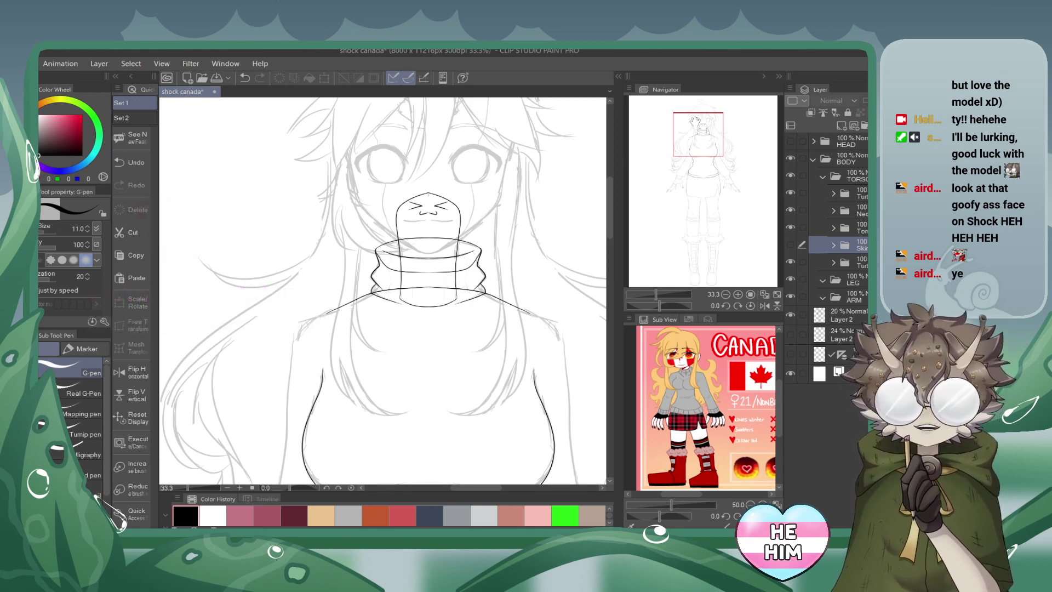
left_click_drag(704, 134, 711, 135)
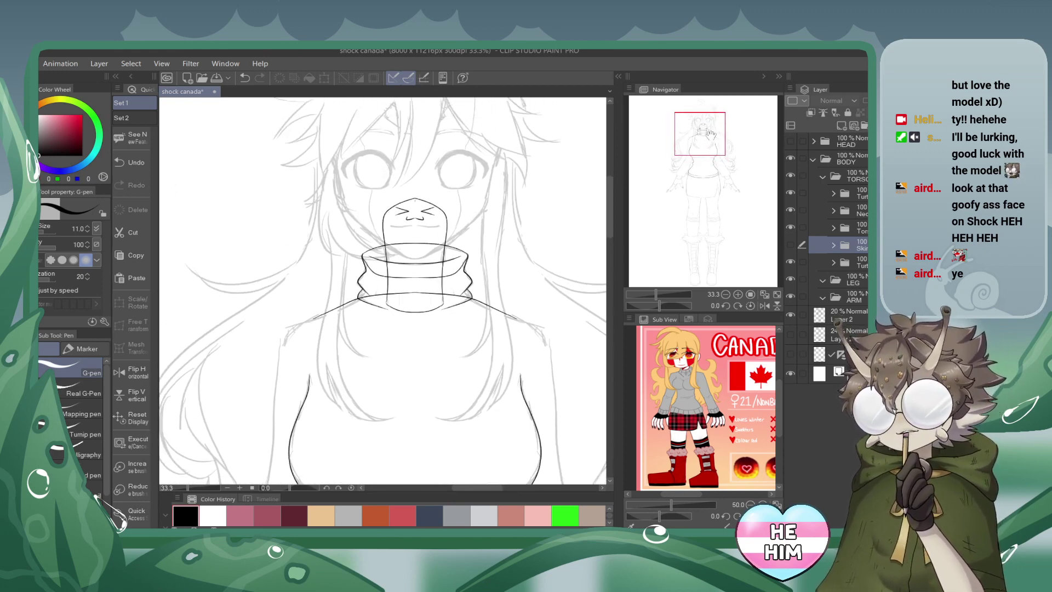
Hide the turtleneck and neck folders, keep only the sweater torso's lines visible and select its folder.
left_click(737, 294)
left_click(791, 210)
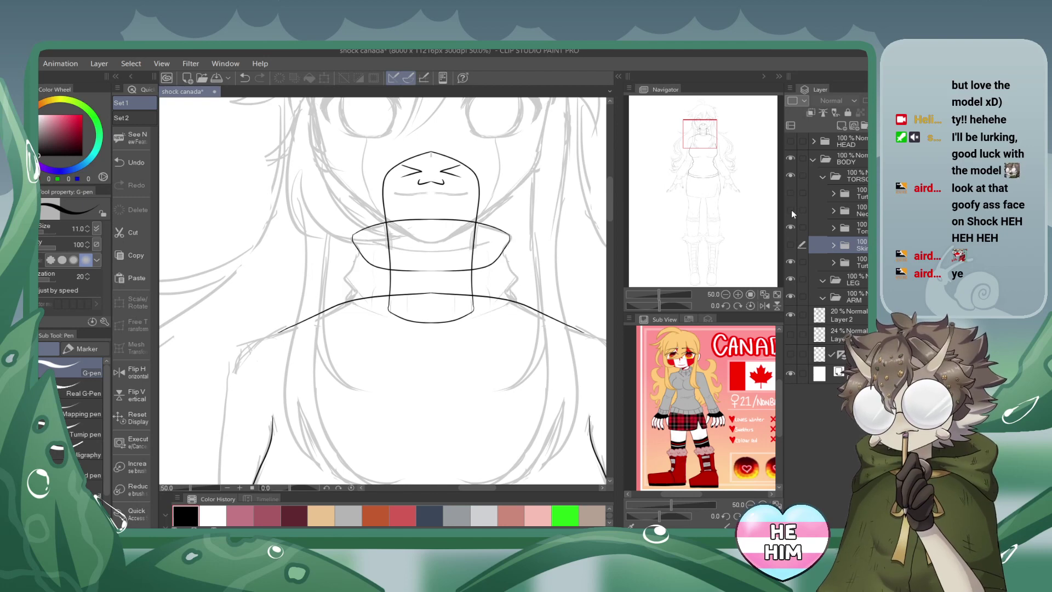
left_click(790, 217)
left_click(790, 218)
left_click(790, 224)
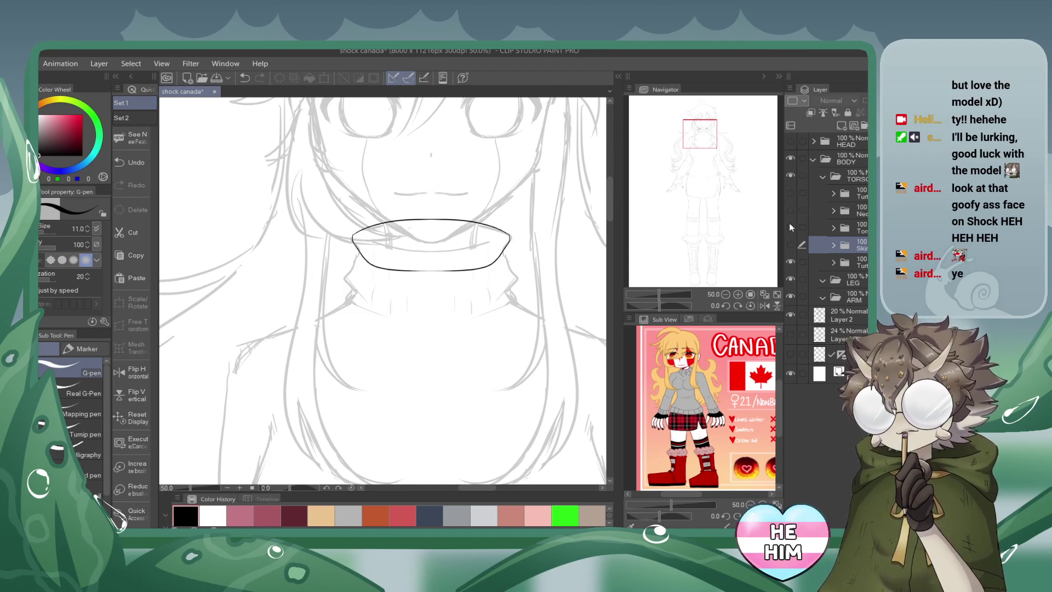
left_click(790, 226)
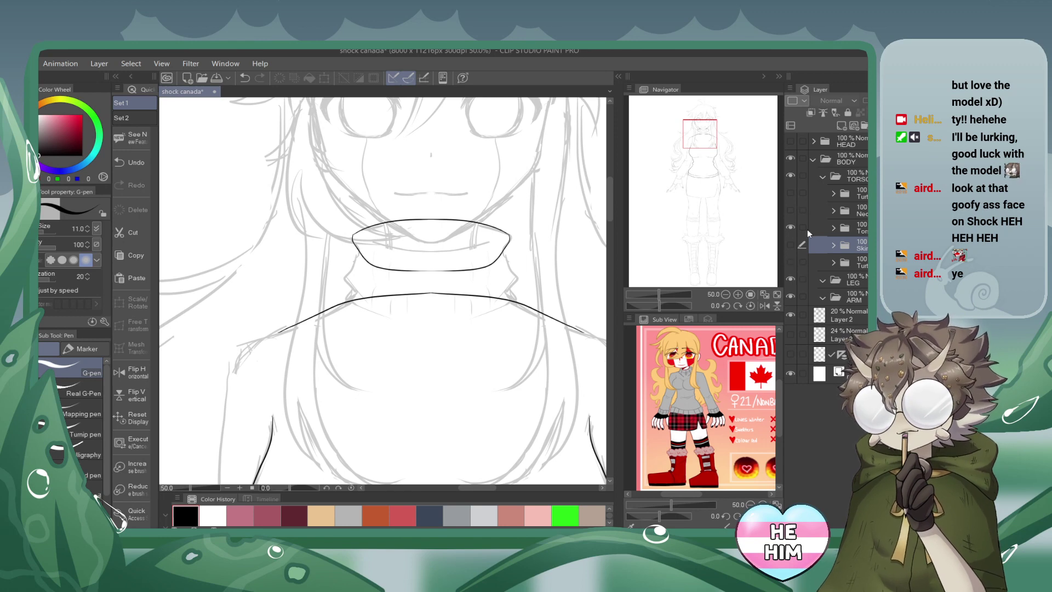
left_click(790, 261)
left_click(829, 229)
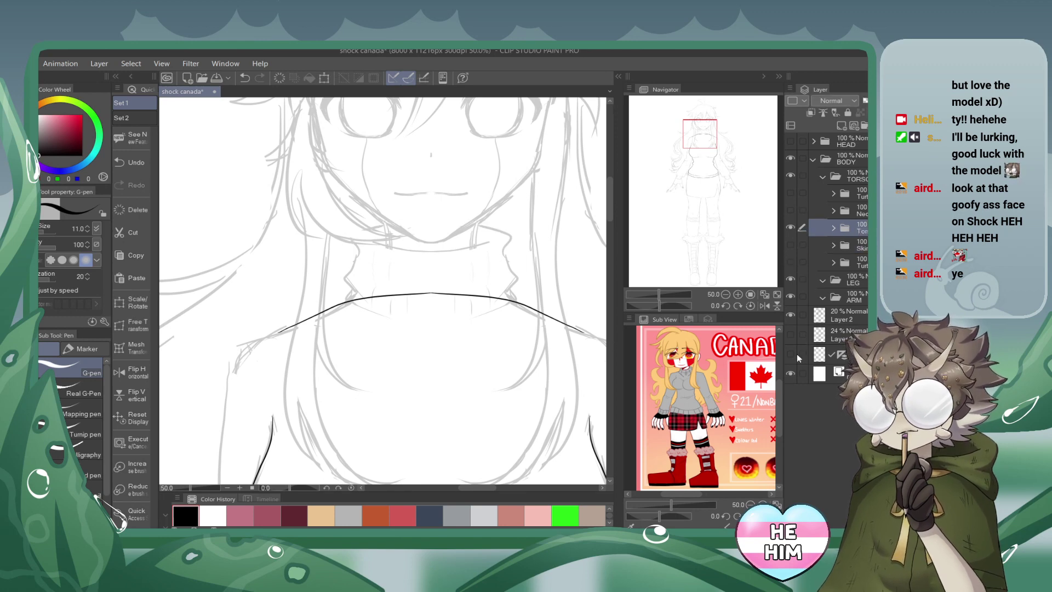
Hide the Layer 2 sketch so the sweater torso's line art stands alone.
left_click(790, 313)
left_click(790, 313)
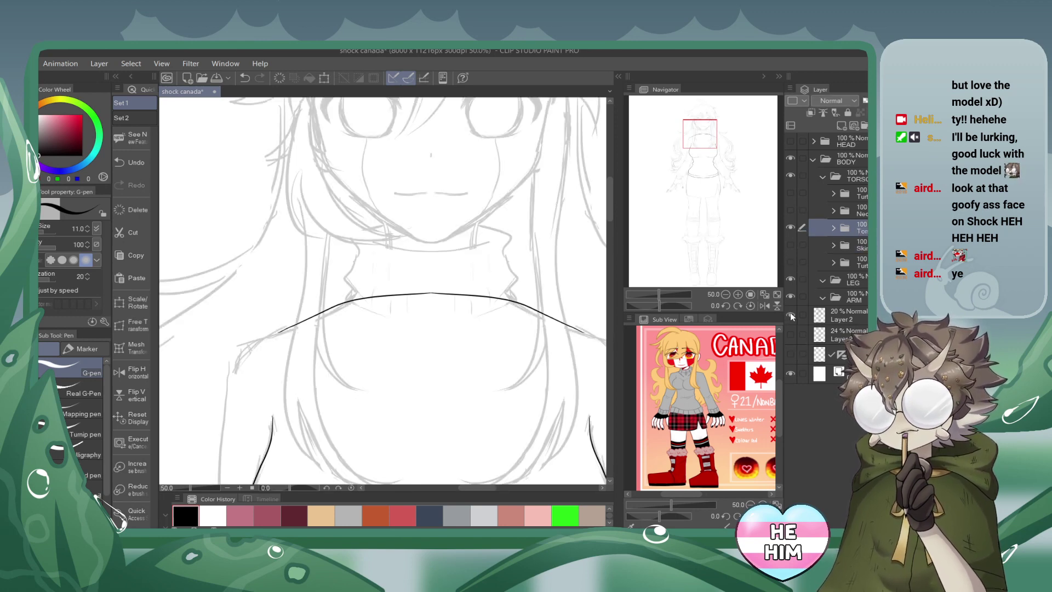
left_click(790, 312)
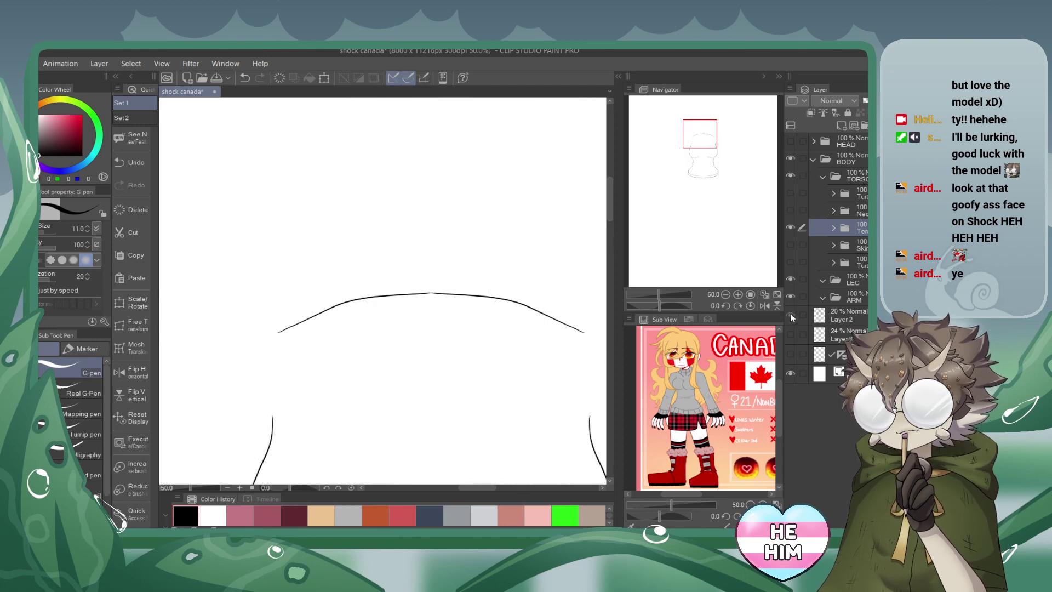
left_click(789, 314)
left_click(790, 313)
Open the sweater torso folder and add a new raster layer beneath its line art.
left_click(725, 294)
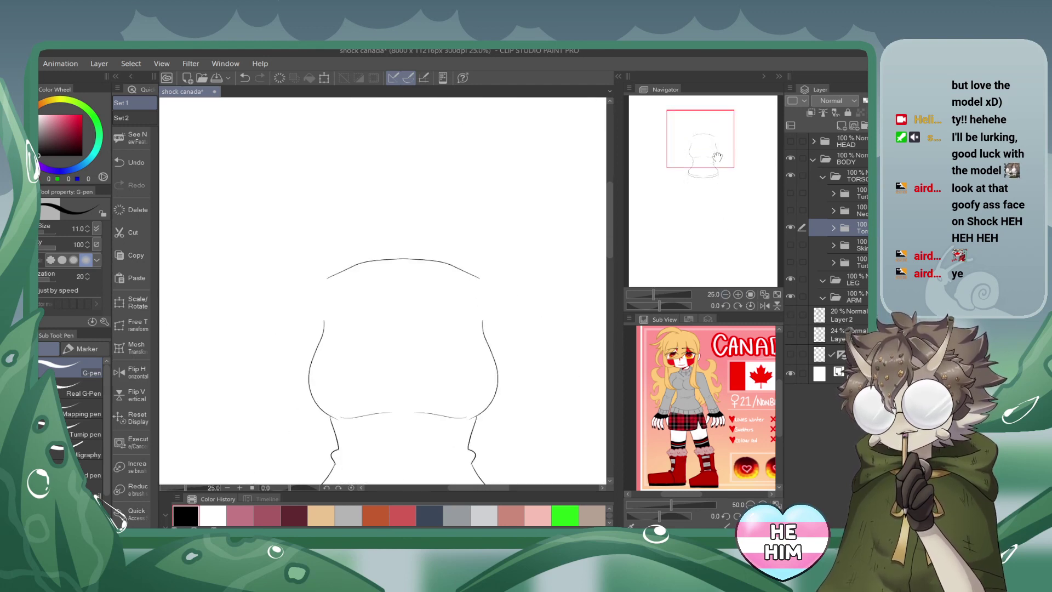
left_click_drag(717, 157, 719, 176)
left_click(833, 227)
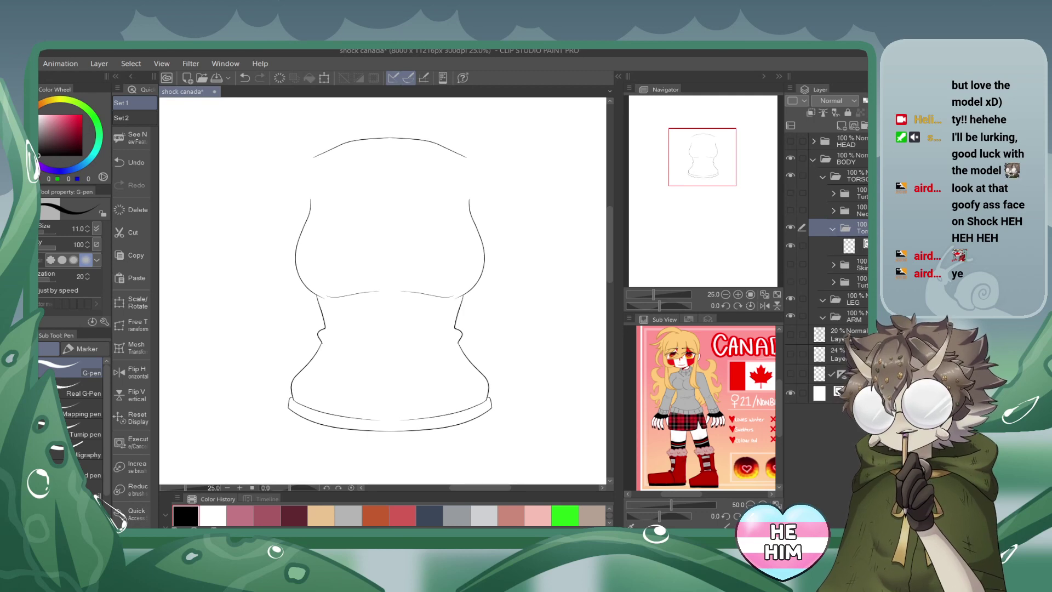
left_click(854, 245)
left_click(841, 125)
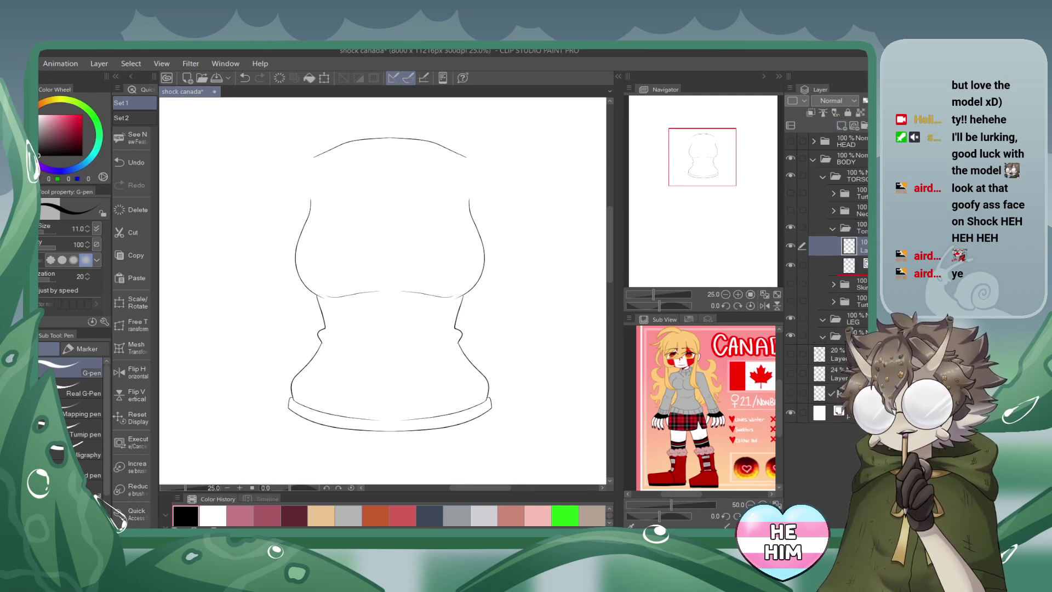
left_click(855, 265)
Set the drawing colour to grey (163, 163, 163), enlarge the G-pen and turn the symmetry ruler back on.
left_click_drag(45, 127, 38, 129)
left_click(46, 234)
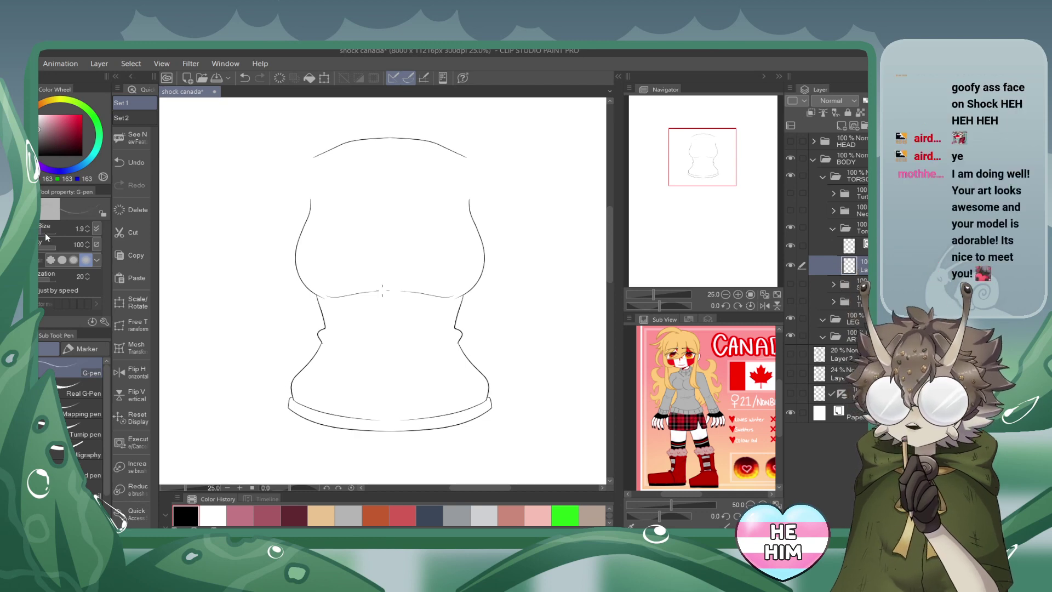
left_click(54, 234)
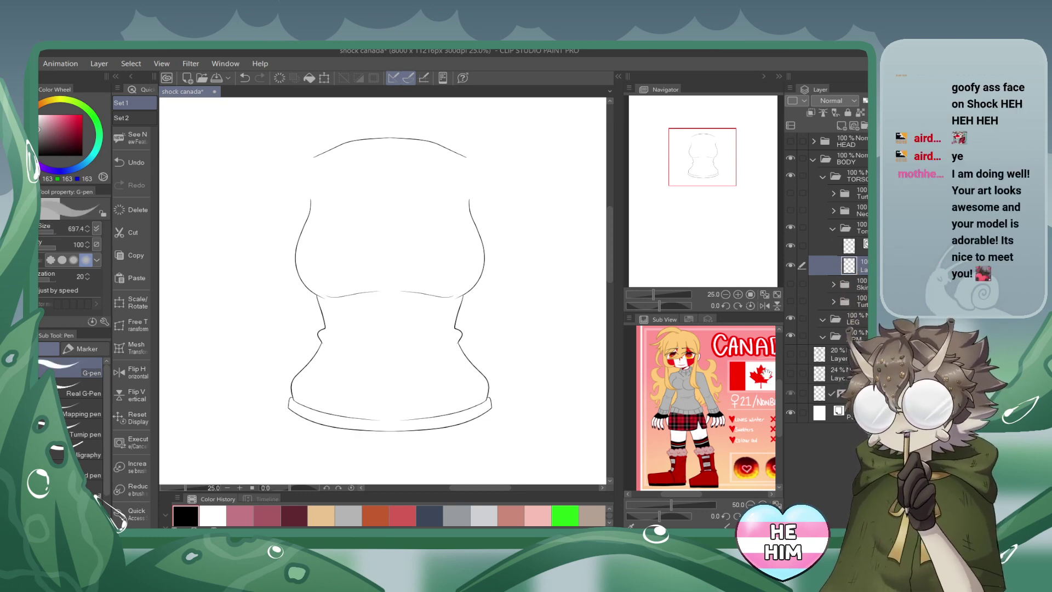
left_click(790, 393)
left_click(737, 294)
left_click(738, 294)
left_click(696, 149)
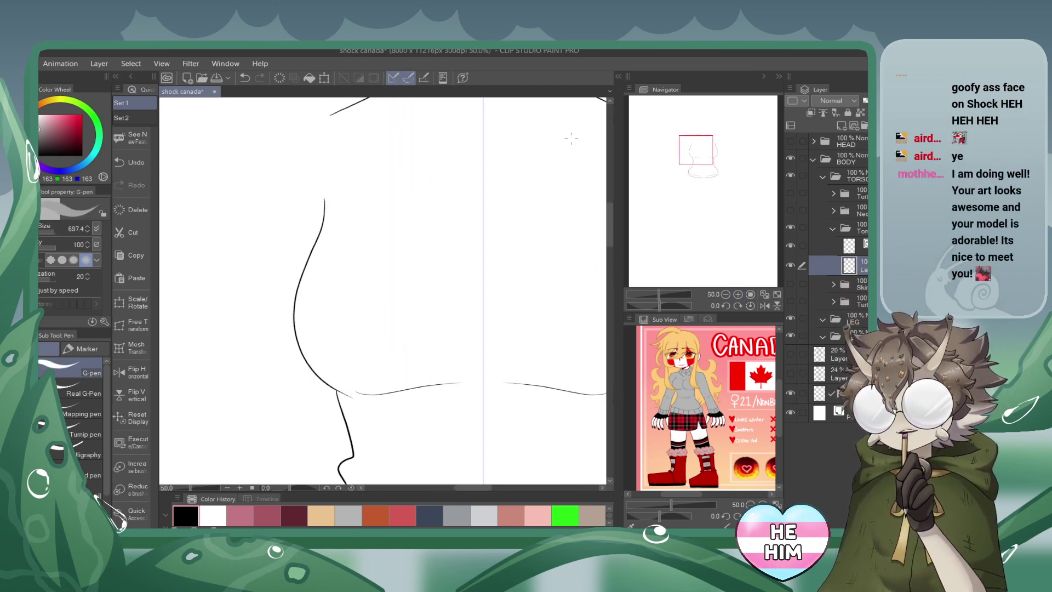
With the G-pen at size 104.7, paint mirrored grey strips closing the sweater's side gaps between shoulder line and chest.
left_click(48, 234)
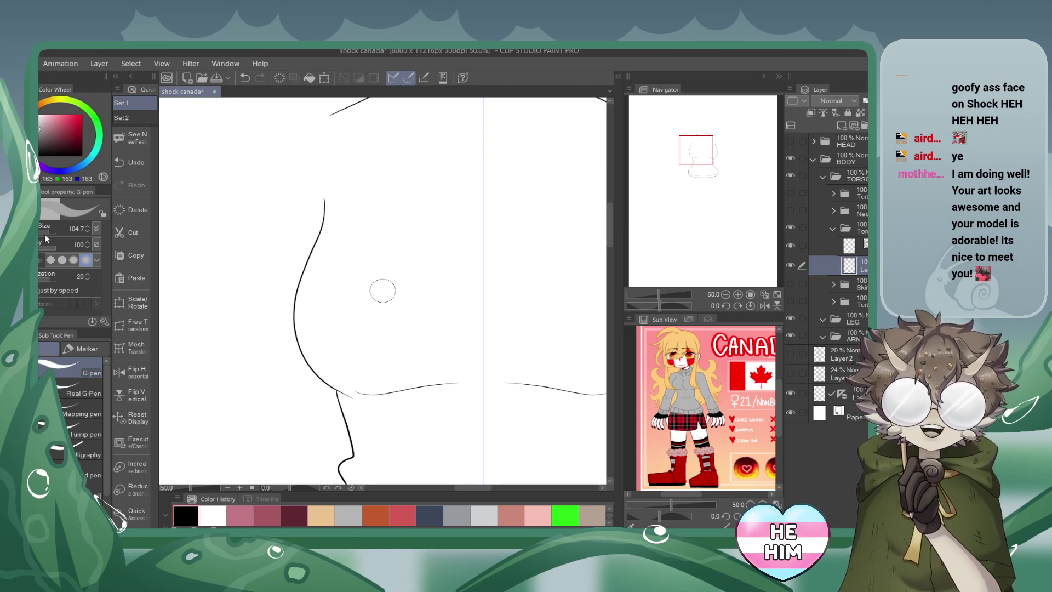
left_click_drag(695, 147, 694, 144)
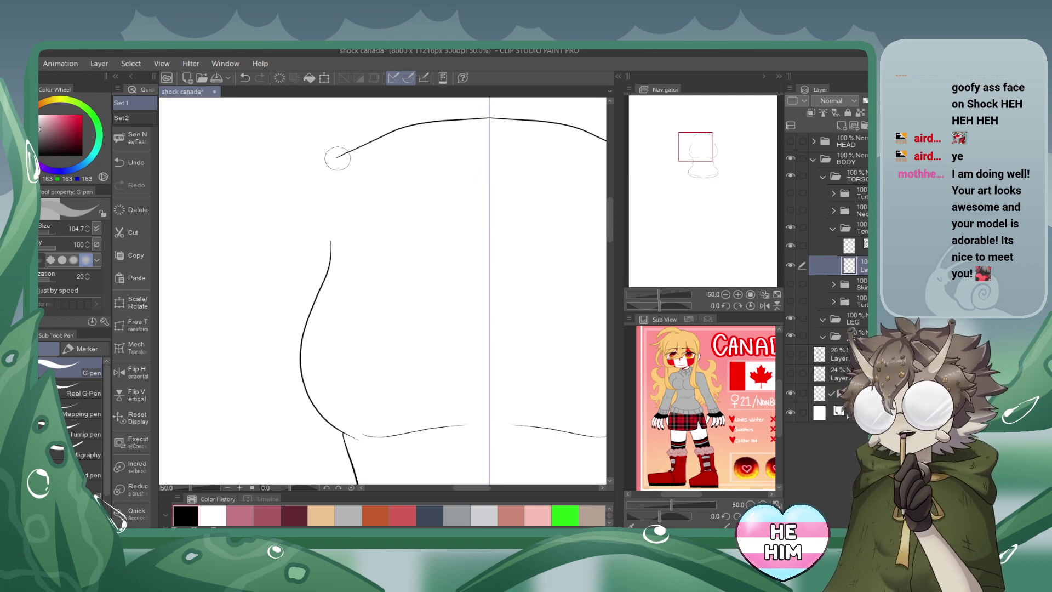
left_click_drag(337, 158, 336, 253)
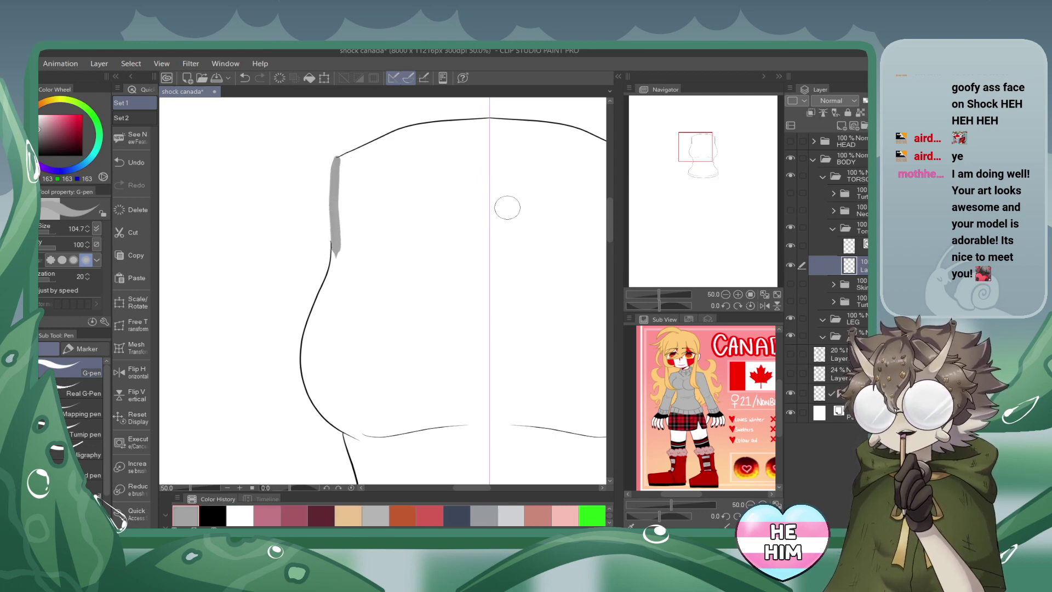
key("e")
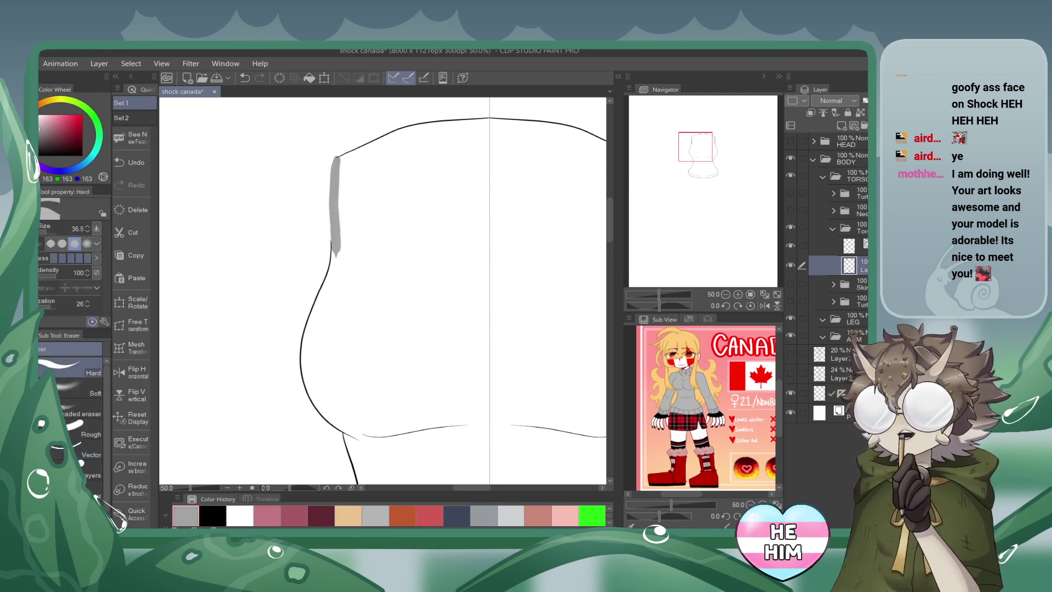
Try to fill the sweater's base colour with grey, and undo the fill that floods the layer.
left_click(725, 295)
left_click(725, 295)
key("g")
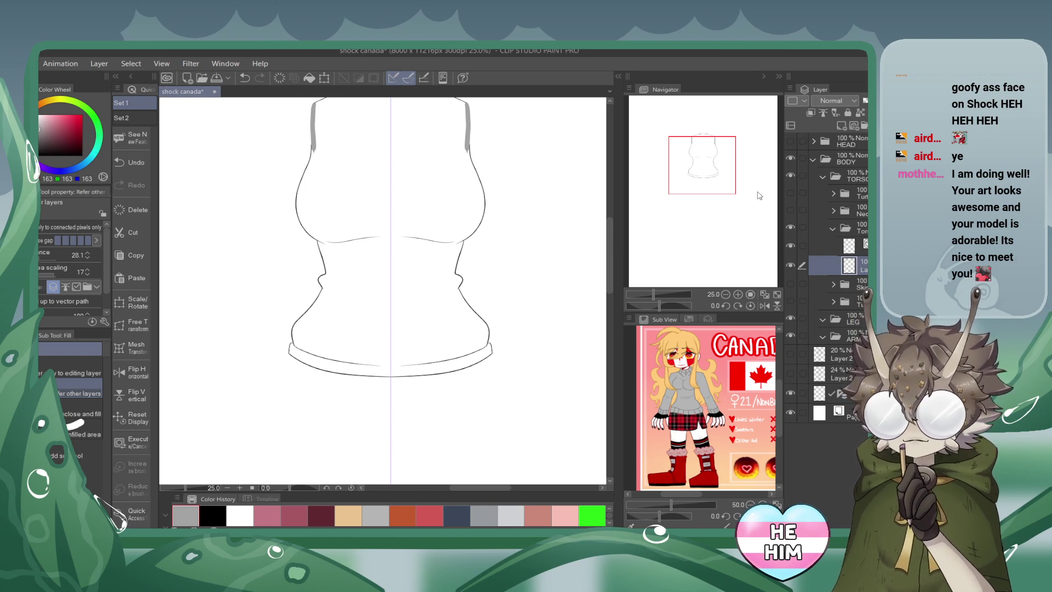
key("alt+Delete")
left_click_drag(705, 155, 680, 147)
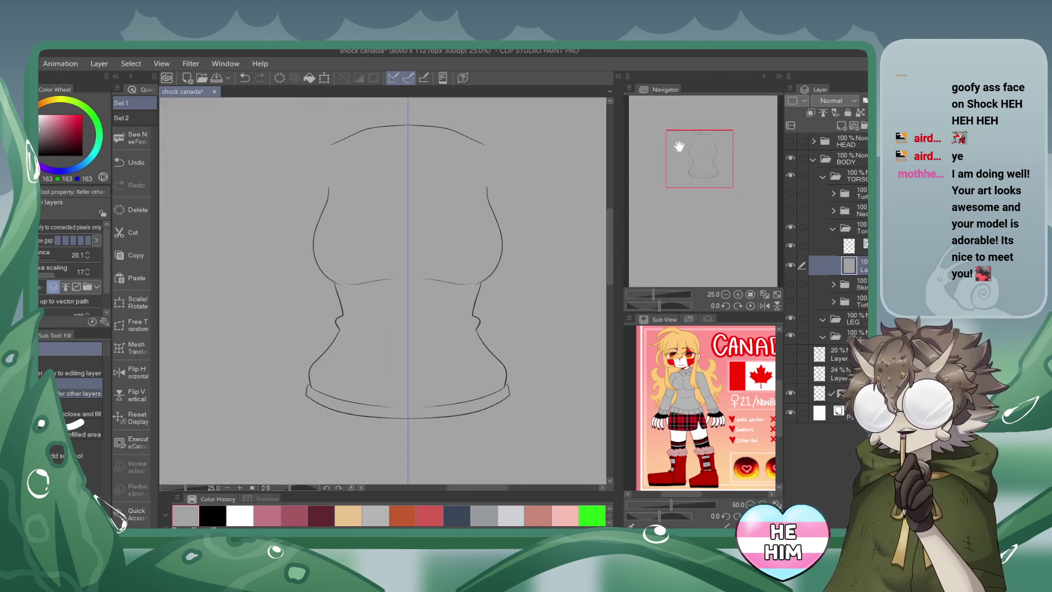
left_click(245, 77)
With the G-pen at size 159.5, paint mirrored grey patches at the lower ends of the armhole strips and save the file.
key("p")
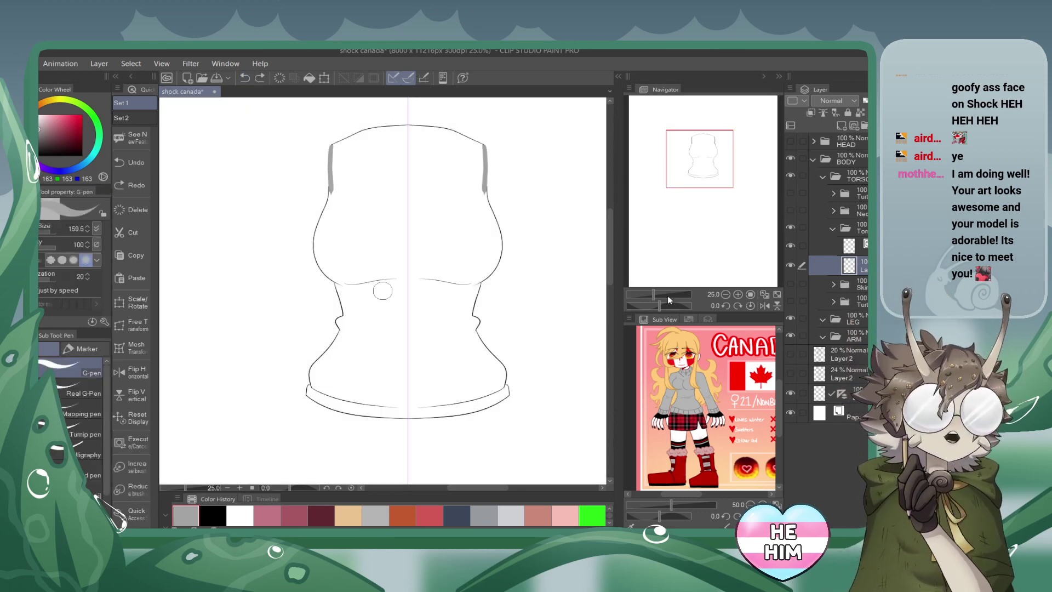
left_click(737, 294)
left_click_drag(702, 167, 701, 158)
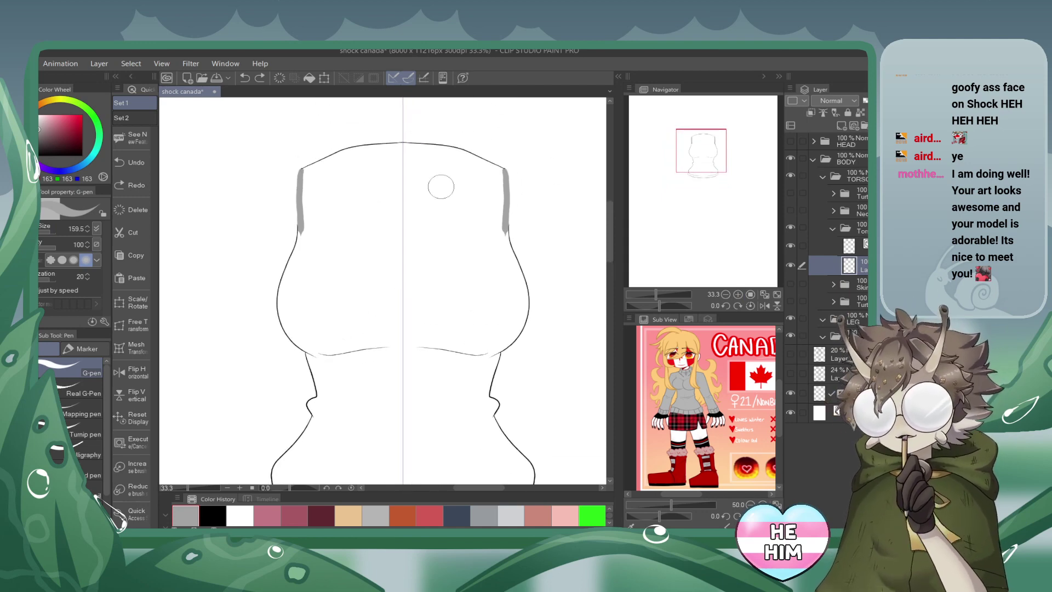
mouse_move(301, 222)
left_mouse_down()
mouse_move(300, 242)
mouse_move(301, 228)
mouse_move(310, 240)
left_mouse_up()
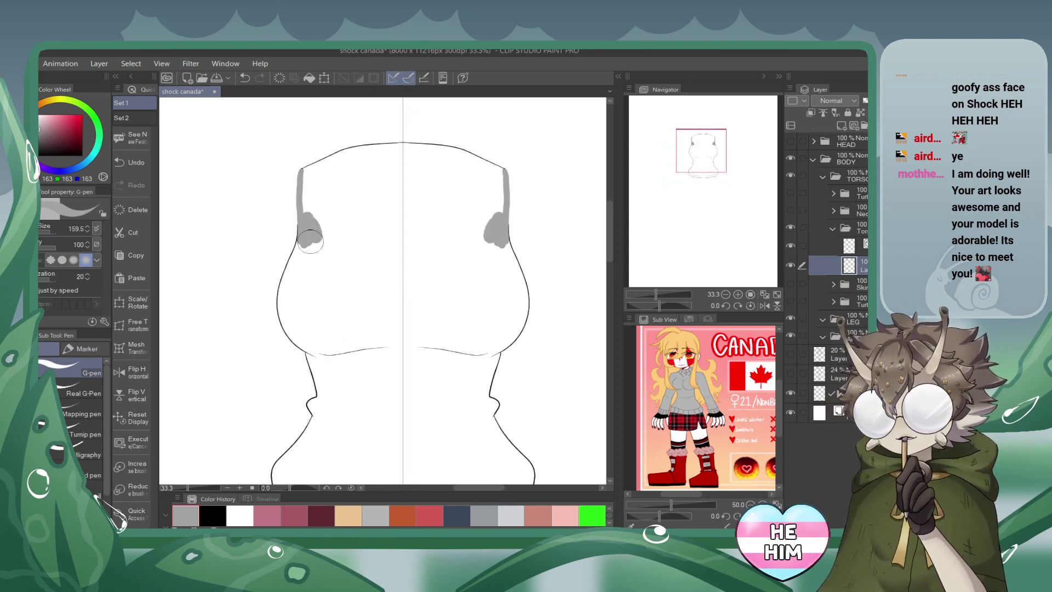
left_click_drag(704, 160, 704, 167)
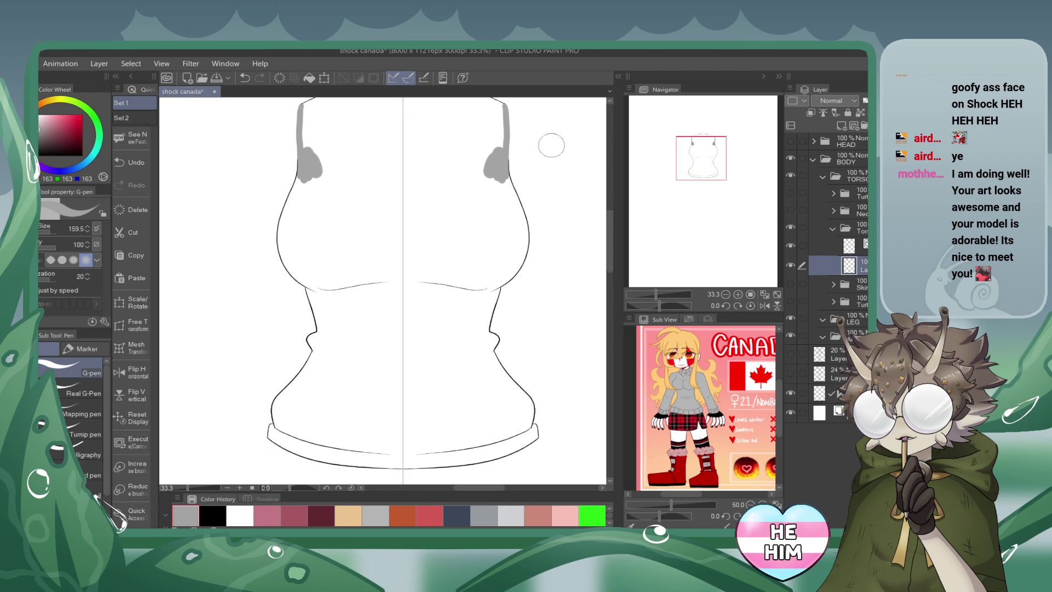
left_click(216, 80)
Paint short mirrored grey strokes under the outer ends of the sweater's shoulder line.
left_click_drag(702, 159, 702, 149)
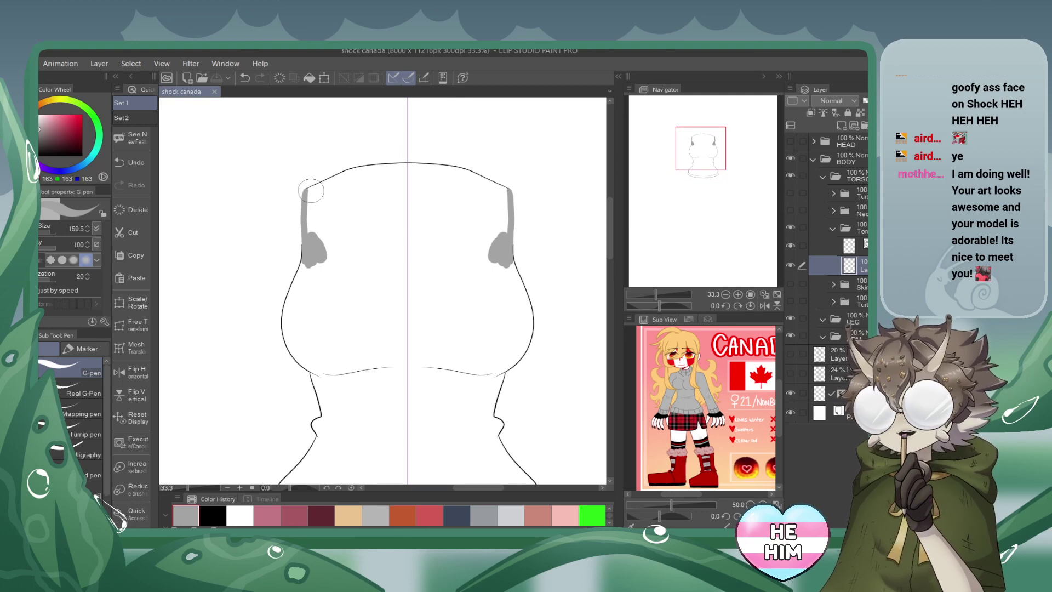
left_click_drag(307, 191, 333, 184)
left_click(244, 77)
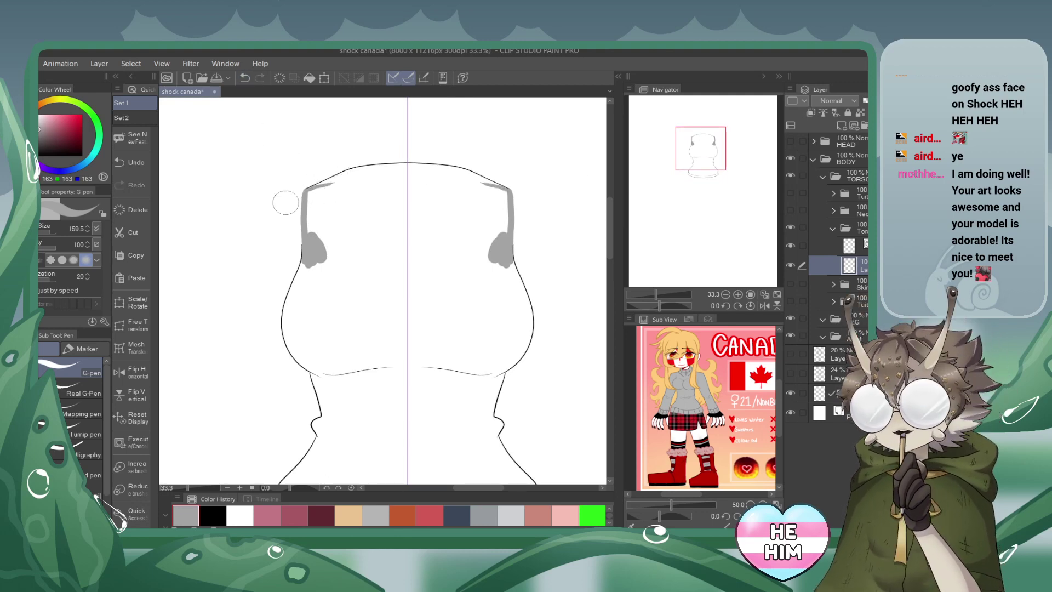
Try the grey fill again on the sweater's colour layer, and undo it.
key("g")
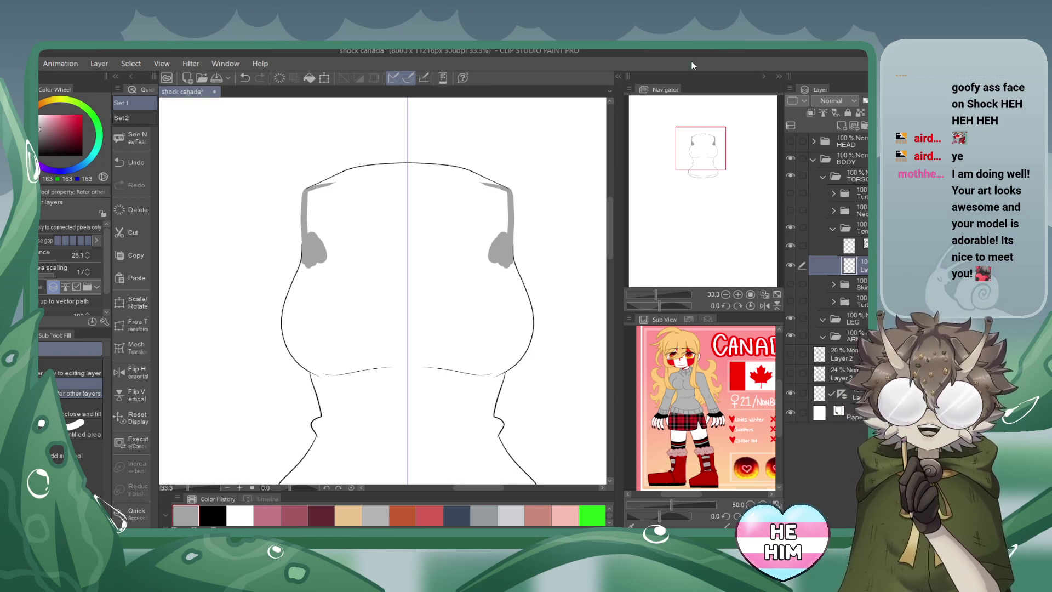
key("alt+BackSpace")
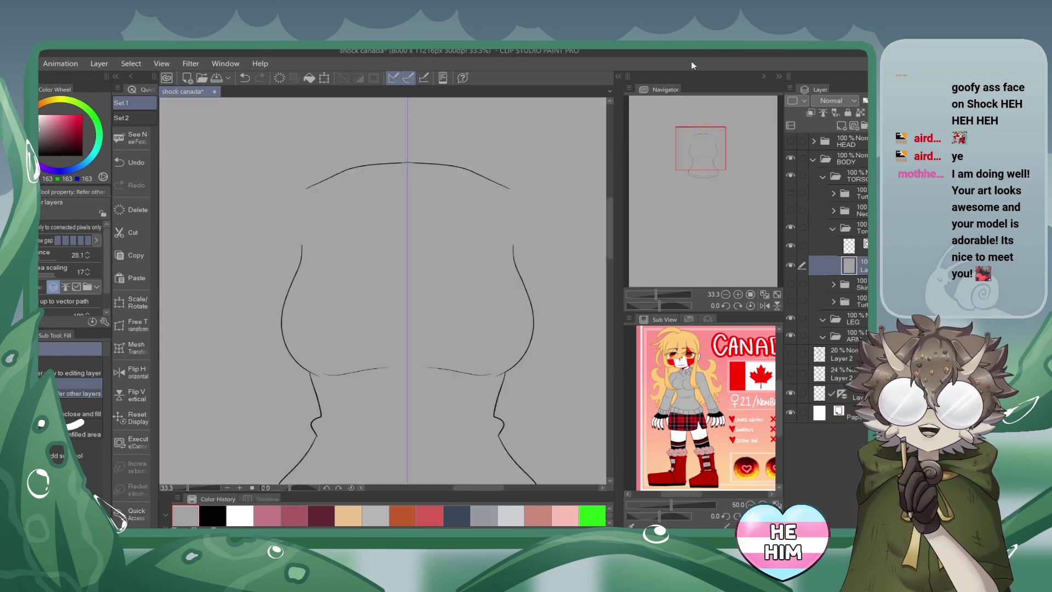
left_click(245, 78)
left_click_drag(717, 149, 716, 151)
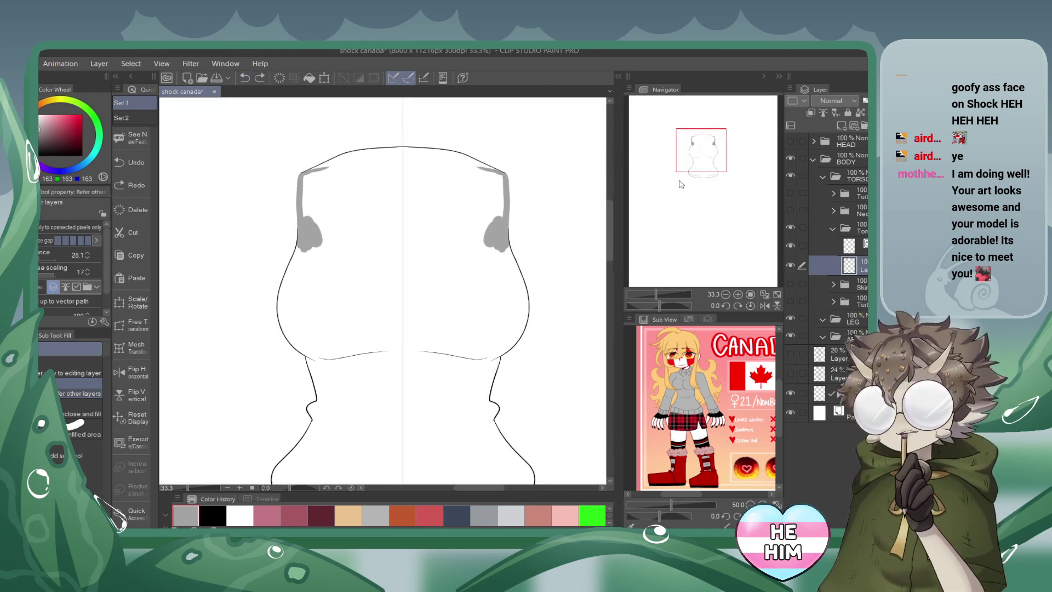
With the G-pen at size 104.7, paint grey along the inside of the sweater's waist edges and side folds.
key("p")
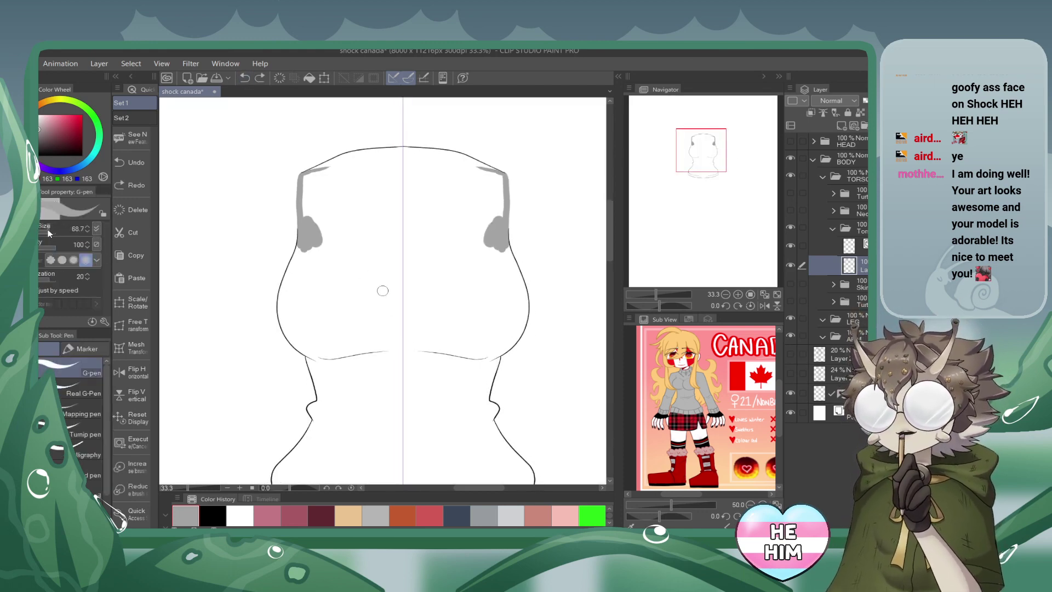
left_click_drag(645, 146, 642, 159)
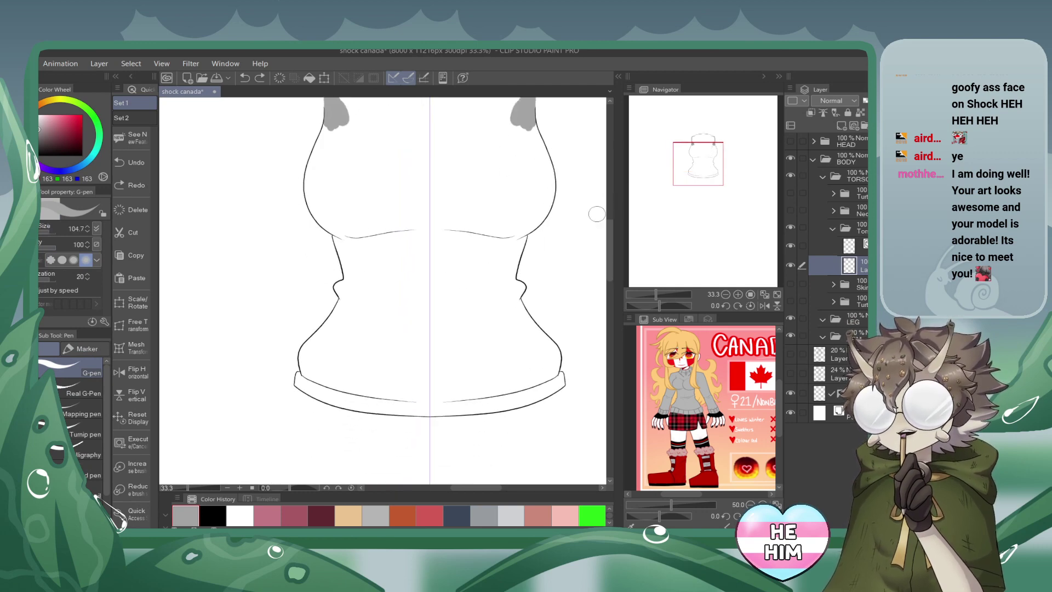
mouse_move(338, 299)
left_mouse_down()
mouse_move(349, 280)
mouse_move(340, 250)
left_mouse_up()
Paint grey along the inside of both chest outlines, joining the armhole patches to the waist strips.
left_click_drag(706, 150, 705, 143)
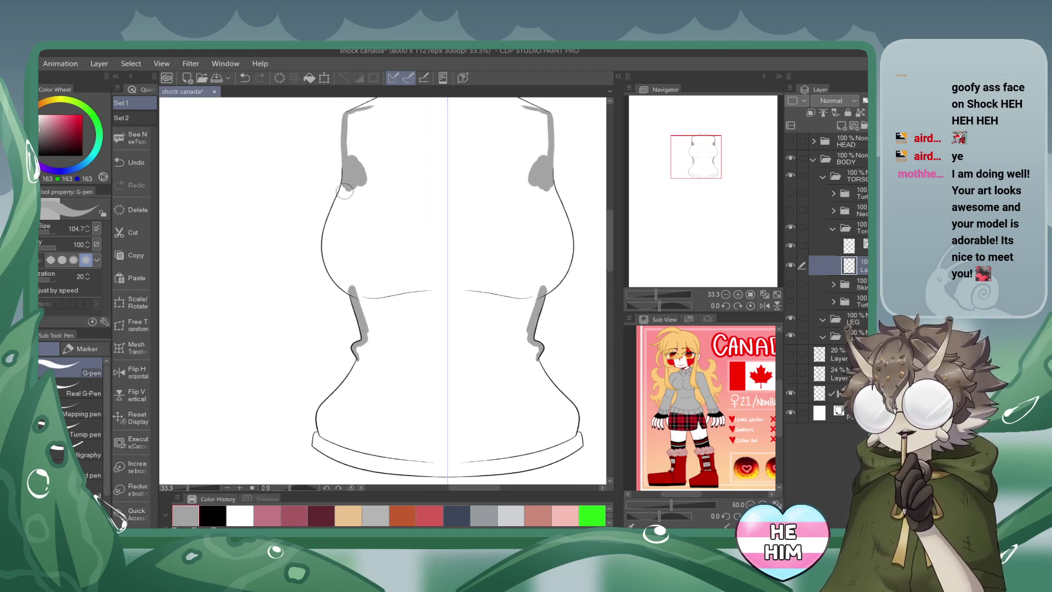
mouse_move(343, 186)
left_mouse_down()
mouse_move(331, 264)
mouse_move(356, 288)
left_mouse_up()
mouse_move(331, 221)
left_mouse_down()
mouse_move(328, 252)
mouse_move(343, 280)
left_mouse_up()
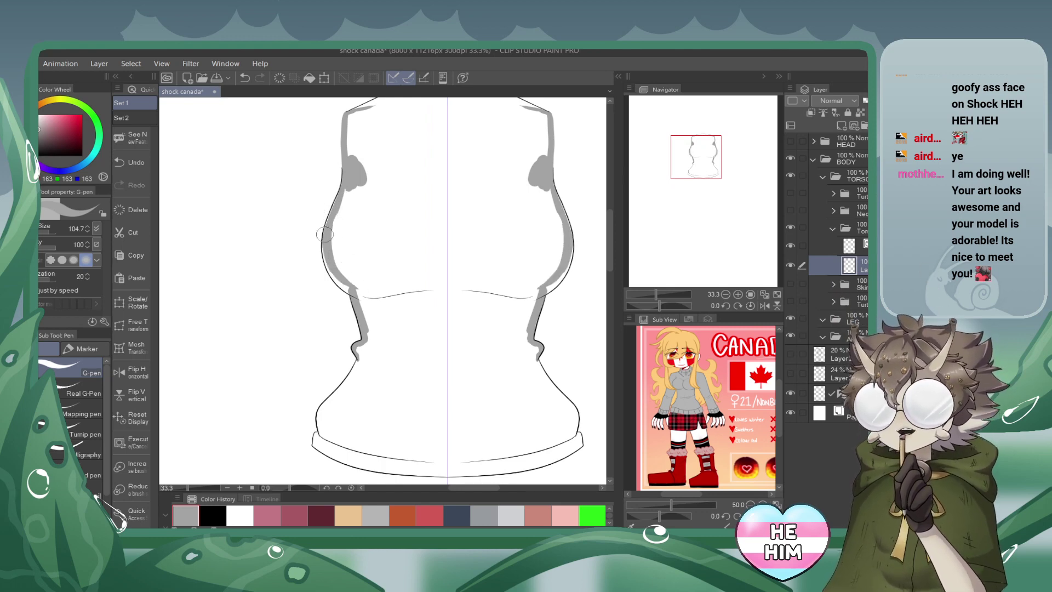
mouse_move(333, 207)
left_mouse_down()
mouse_move(327, 258)
mouse_move(347, 285)
mouse_move(325, 243)
mouse_move(355, 289)
mouse_move(325, 247)
mouse_move(339, 282)
mouse_move(324, 250)
mouse_move(366, 297)
left_mouse_up()
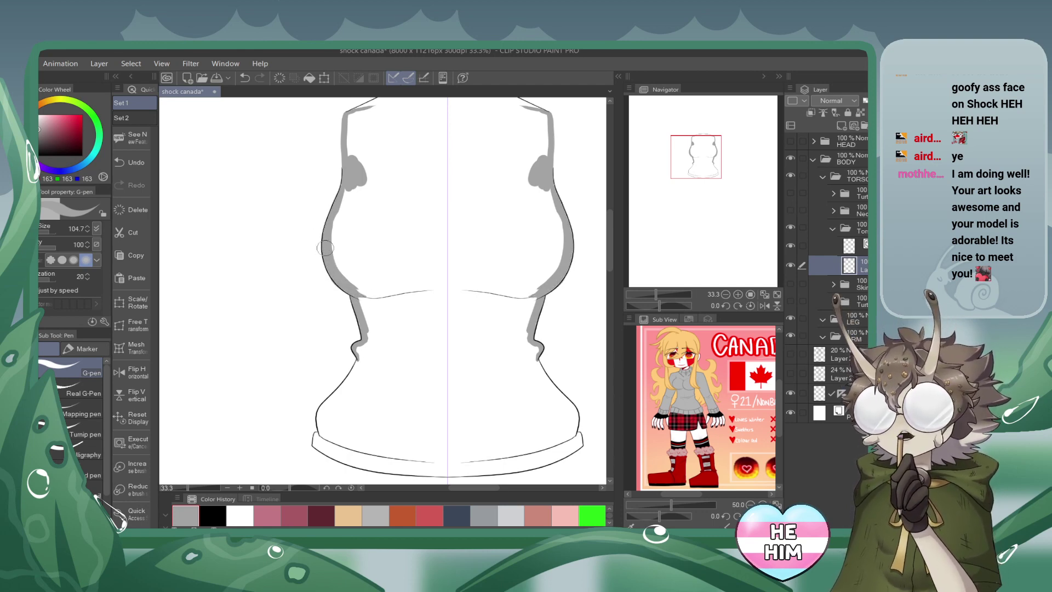
Enlarge the G-pen and block in the sweater's chest and upper waist with grey.
left_click(51, 232)
mouse_move(433, 233)
left_mouse_down()
mouse_move(463, 293)
mouse_move(431, 216)
mouse_move(352, 210)
mouse_move(342, 243)
mouse_move(363, 285)
mouse_move(343, 253)
mouse_move(351, 208)
mouse_move(340, 245)
mouse_move(345, 266)
mouse_move(362, 180)
mouse_move(402, 322)
mouse_move(405, 175)
mouse_move(424, 226)
mouse_move(429, 349)
mouse_move(374, 288)
mouse_move(388, 352)
mouse_move(370, 287)
mouse_move(377, 357)
mouse_move(359, 350)
mouse_move(367, 408)
left_mouse_up()
left_click_drag(576, 254, 551, 206)
Fill the sweater's remaining lower torso, hem and upper chest areas with grey.
key("g")
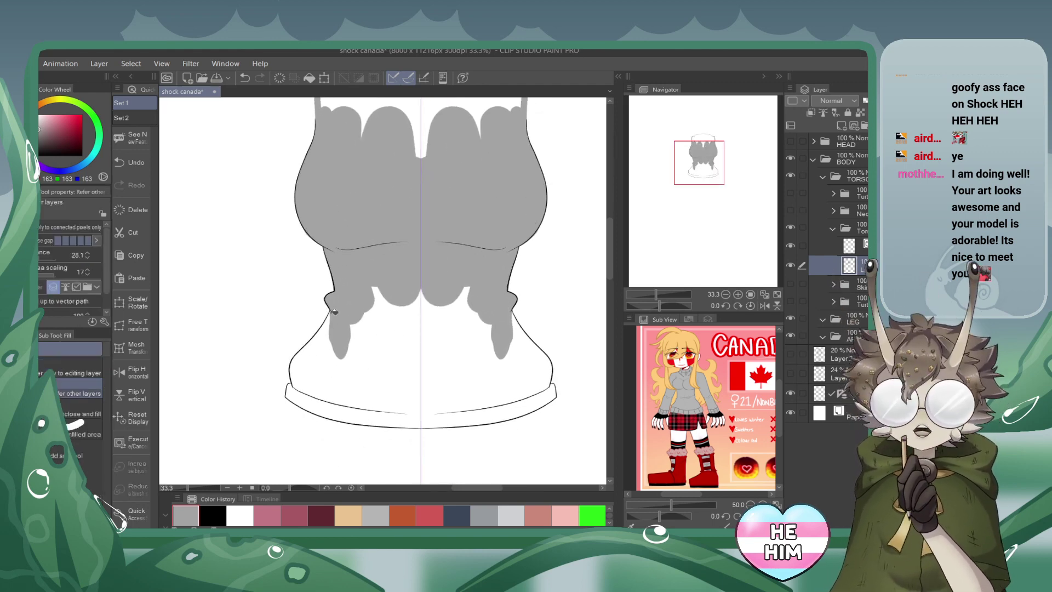
left_click(428, 329)
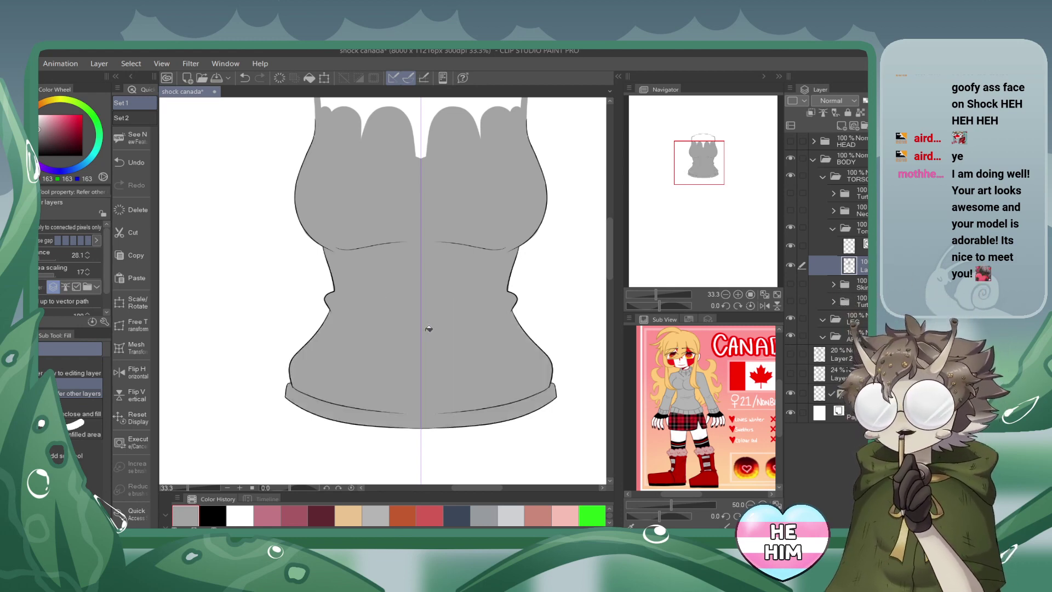
left_click_drag(427, 247, 436, 409)
left_click(463, 228)
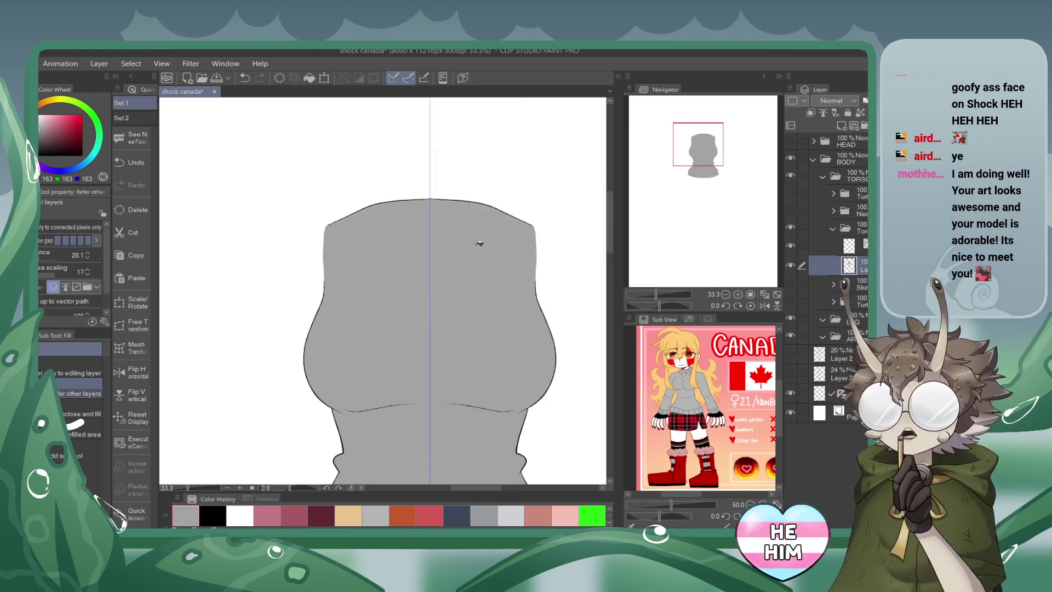
Collapse the torso folder, make the neck folder visible and hide the sweater torso.
left_click(726, 295)
left_click(725, 294)
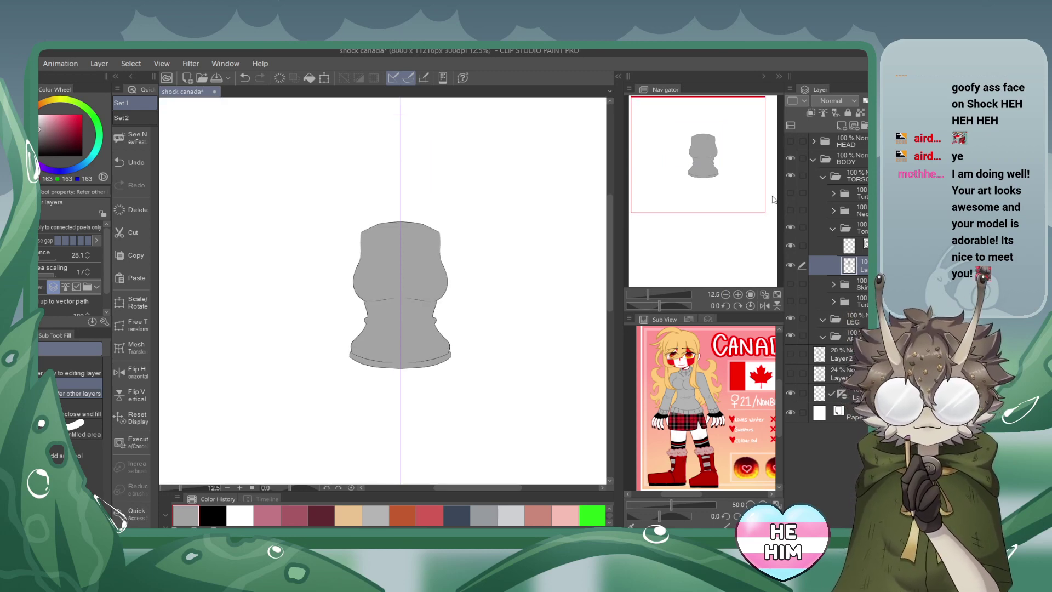
left_click(830, 225)
left_click(790, 210)
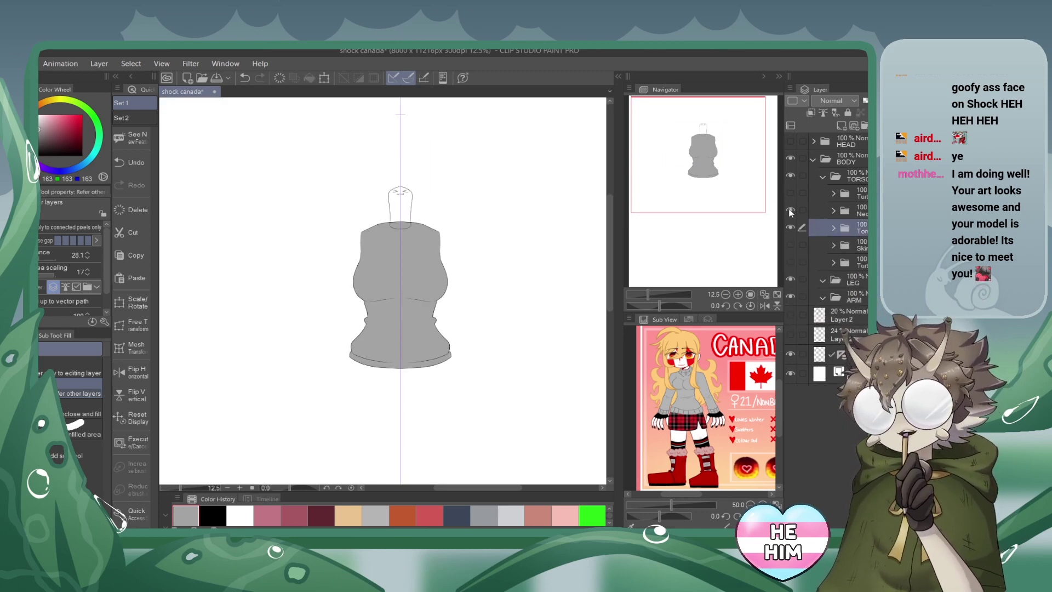
left_click(831, 215)
left_click(790, 227)
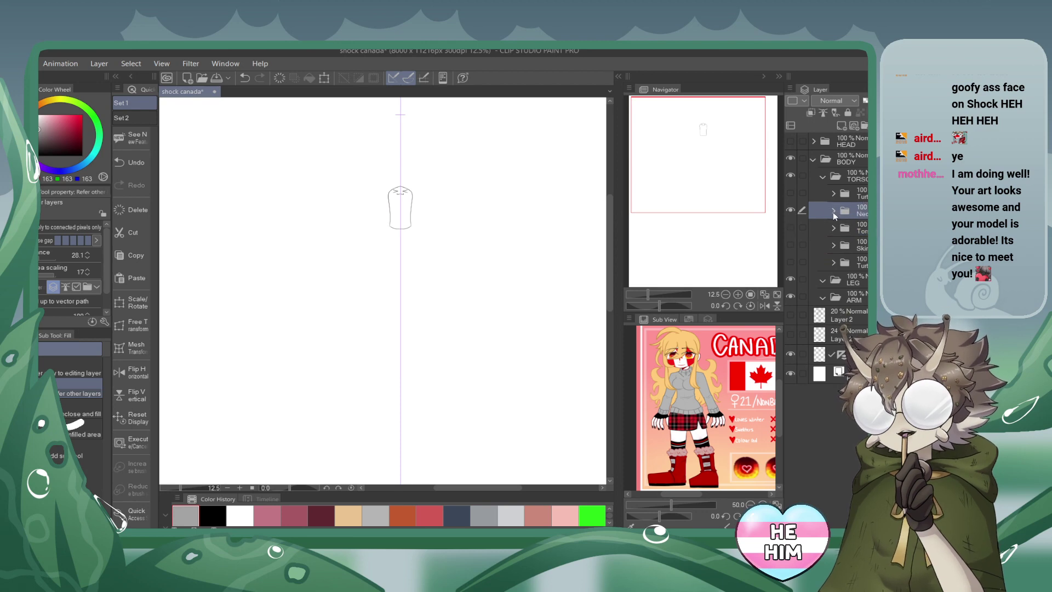
Add a new layer inside the neck folder and place it beneath the neck line art.
left_click(833, 212)
left_click(849, 229)
left_click(841, 125)
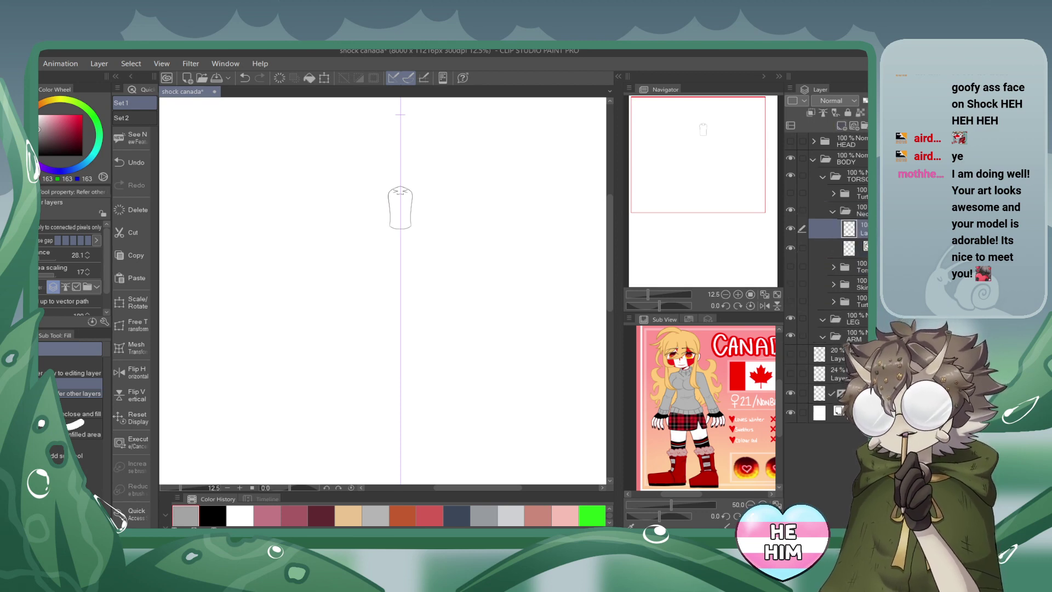
left_click_drag(848, 228, 848, 254)
Fill the neck shape with white, hiding the paper layer during the fill and restoring it.
left_click(789, 412)
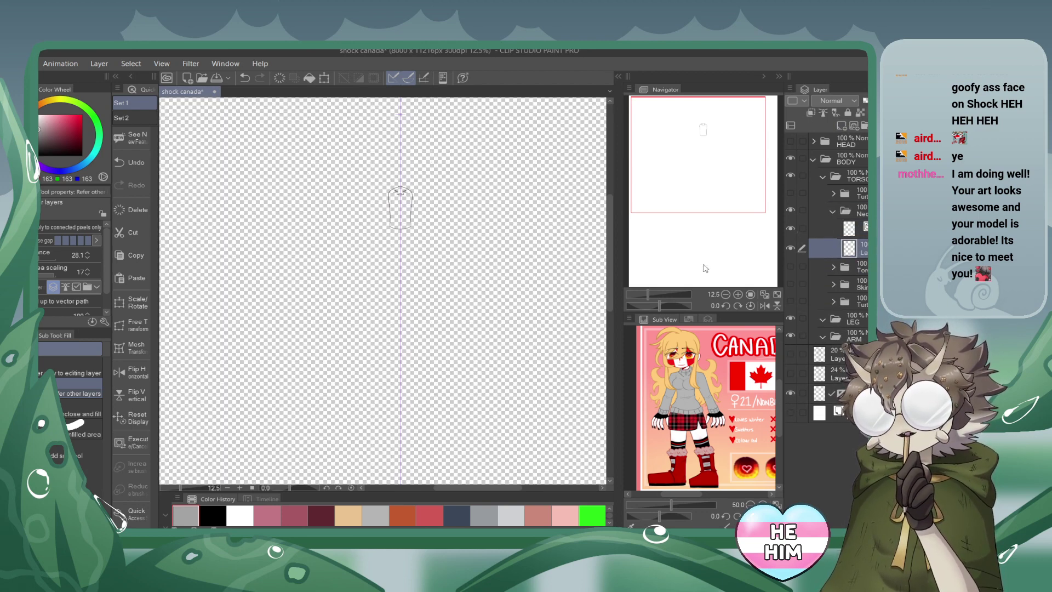
left_click(737, 294)
left_click(737, 294)
left_click(737, 295)
left_click_drag(707, 157, 709, 141)
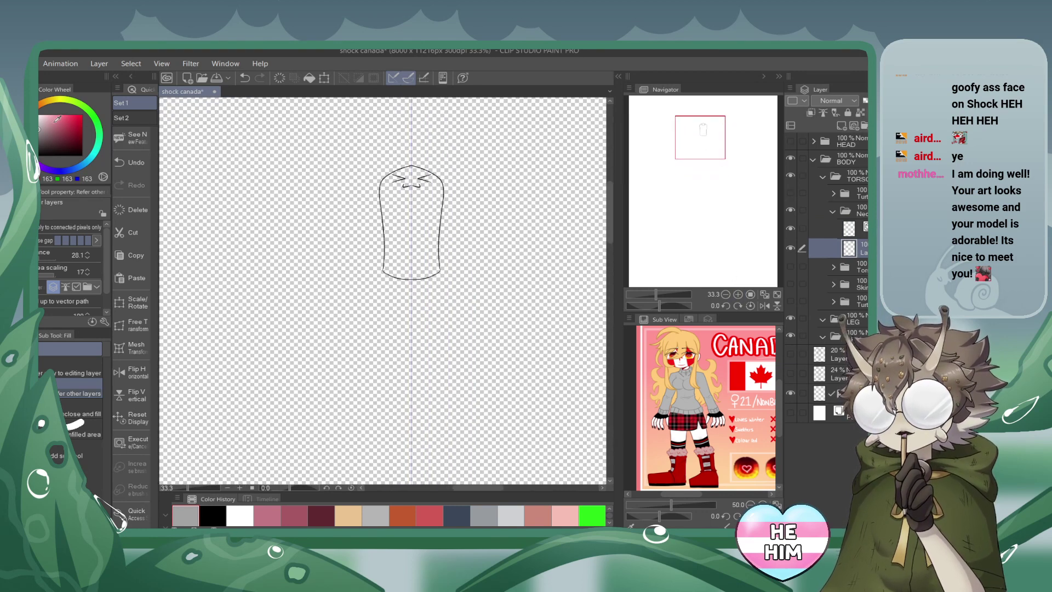
key("x")
left_click(425, 214)
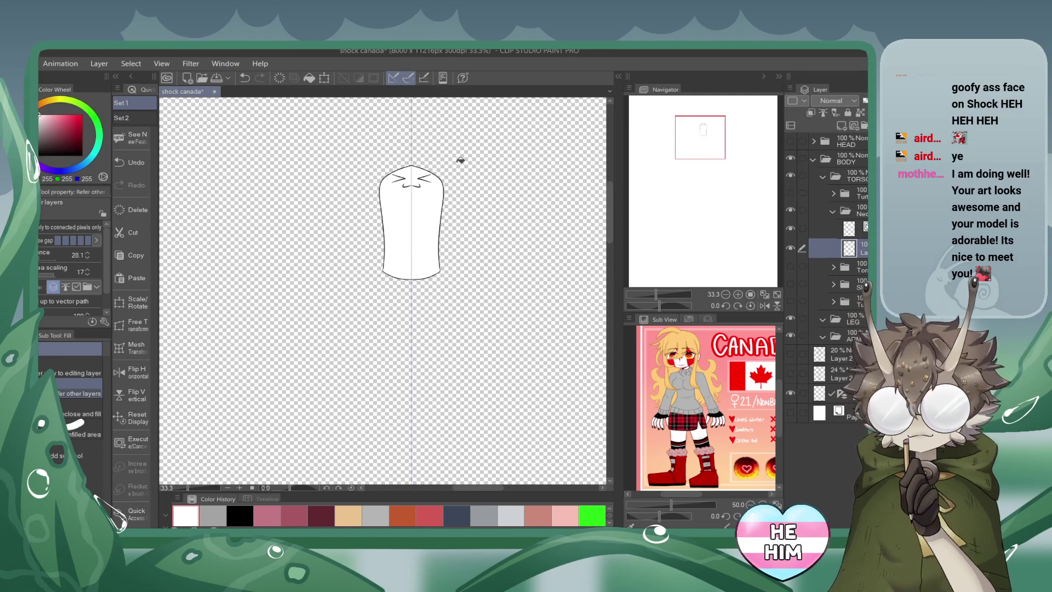
left_click(790, 412)
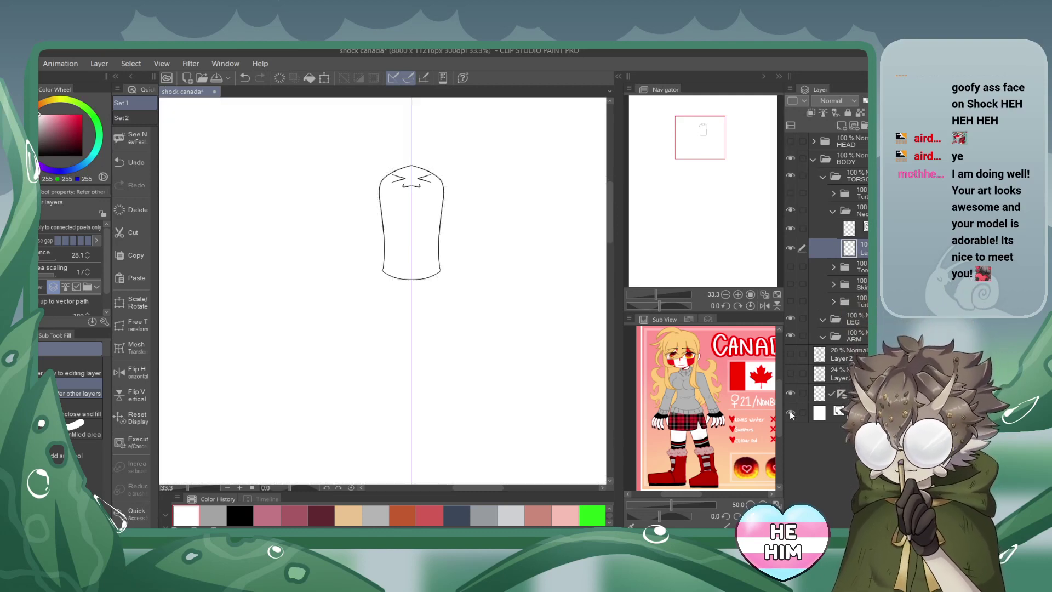
Isolate the front turtleneck folder in place of the neck and add a new layer beneath its line art.
left_click(832, 210)
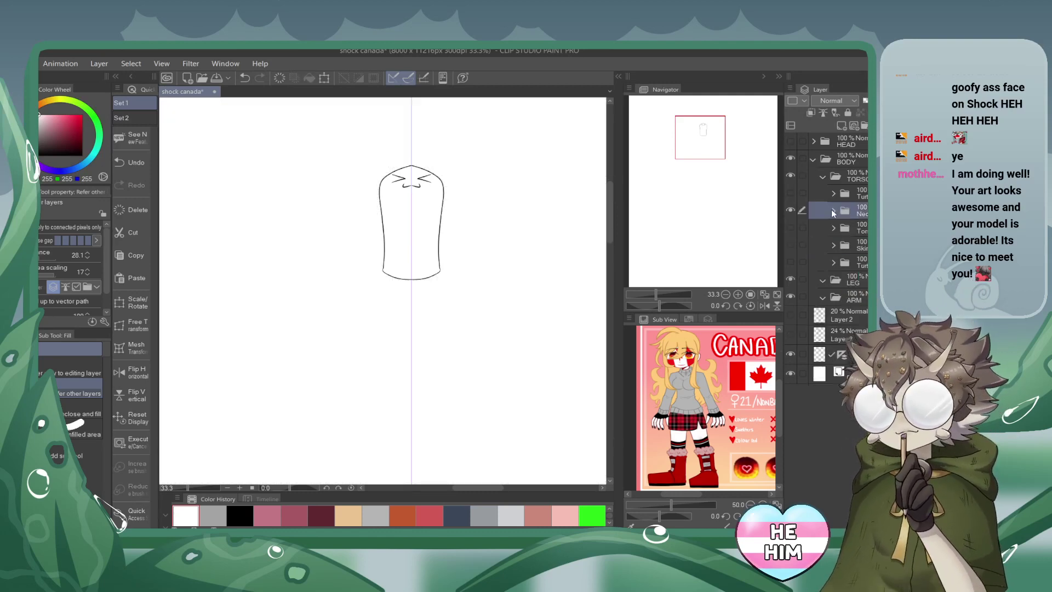
left_click(790, 193)
left_click(790, 210)
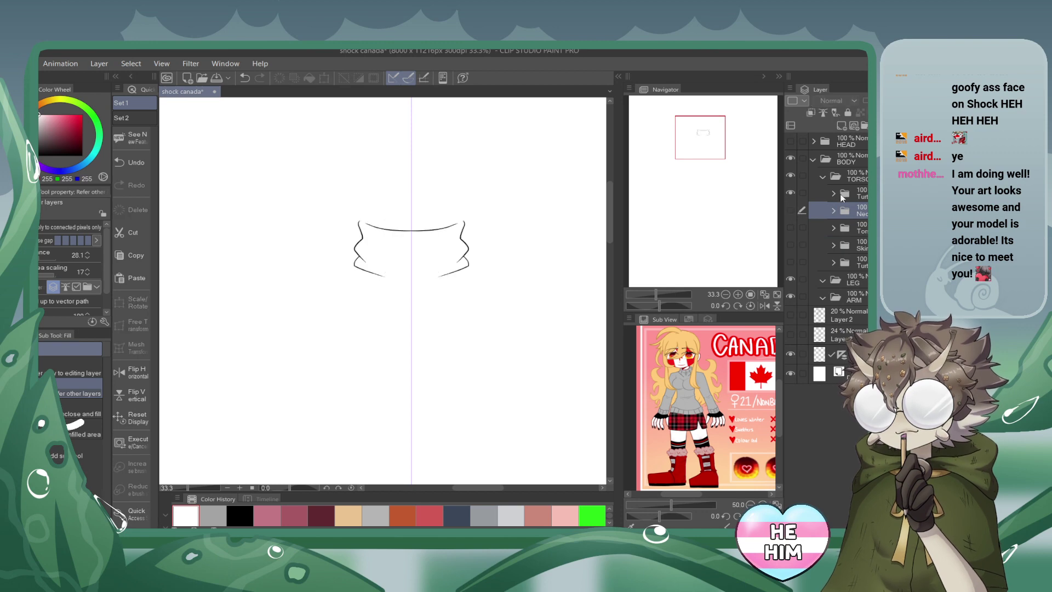
left_click(833, 194)
left_click(849, 211)
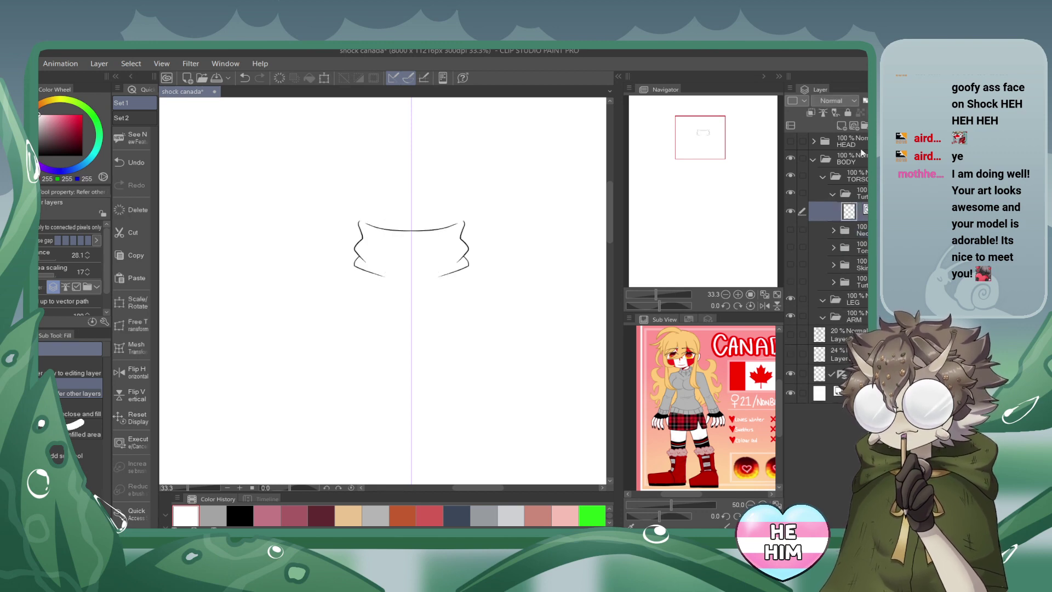
left_click(841, 126)
left_click_drag(849, 211, 849, 230)
With a grey G-pen at size 68.7, close the gaps in the turtleneck's upper corners and lower edge.
left_click(738, 294)
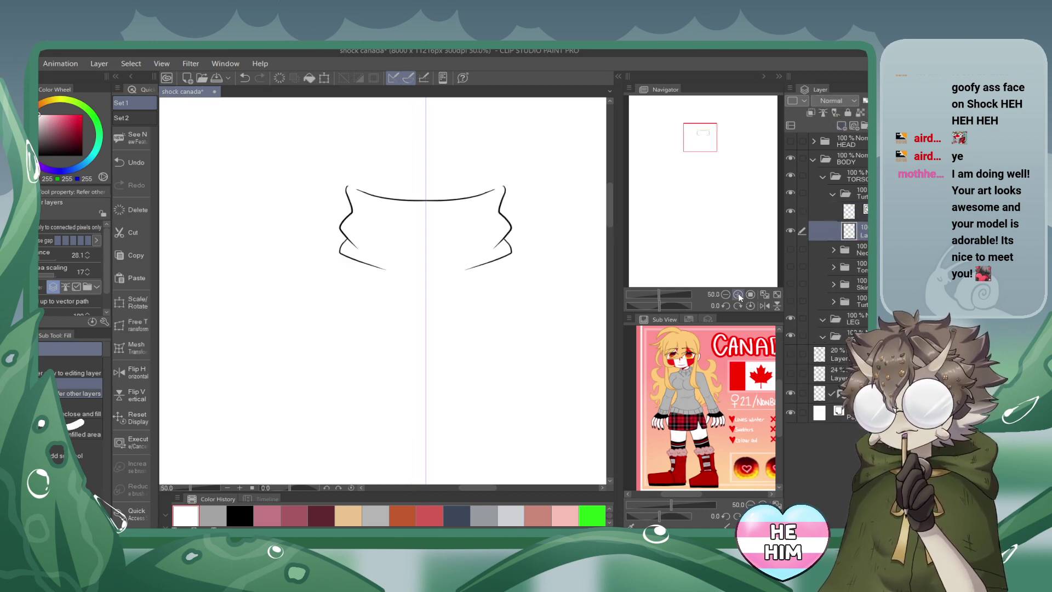
left_click(212, 516)
key("p")
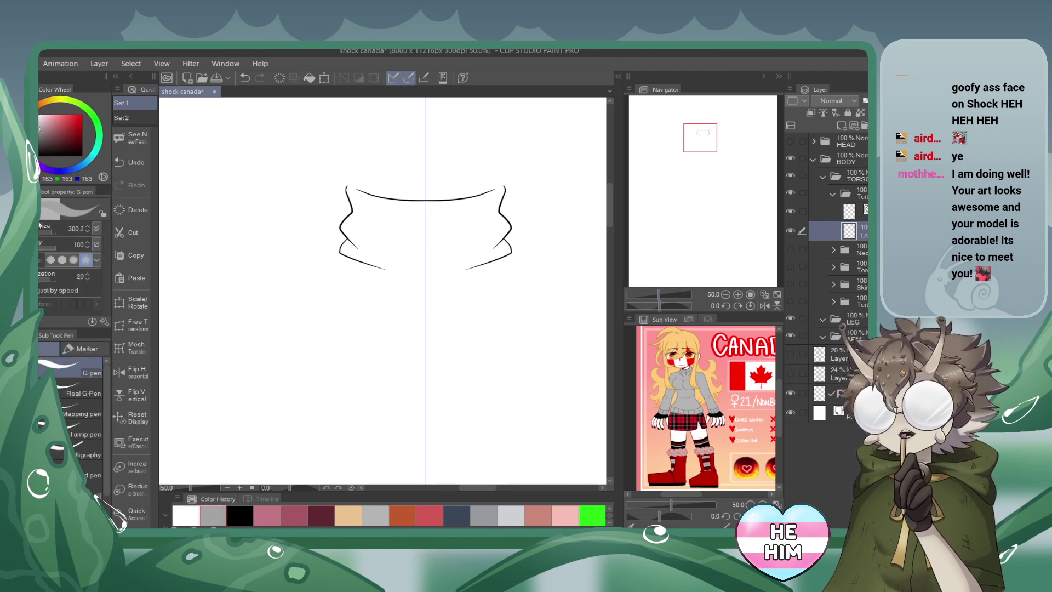
left_click(53, 233)
left_click(54, 235)
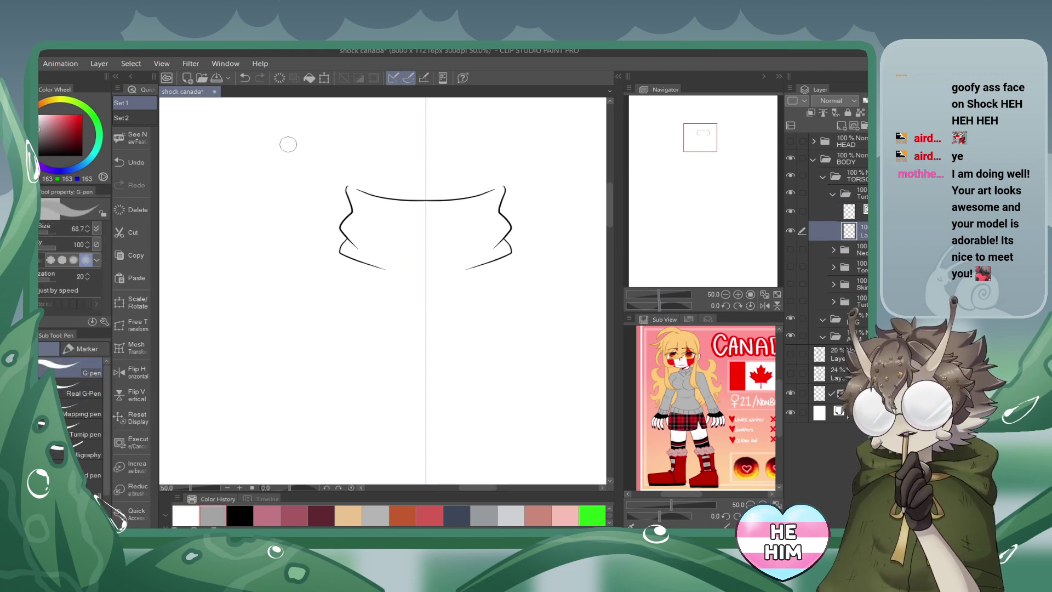
left_click_drag(349, 187, 359, 192)
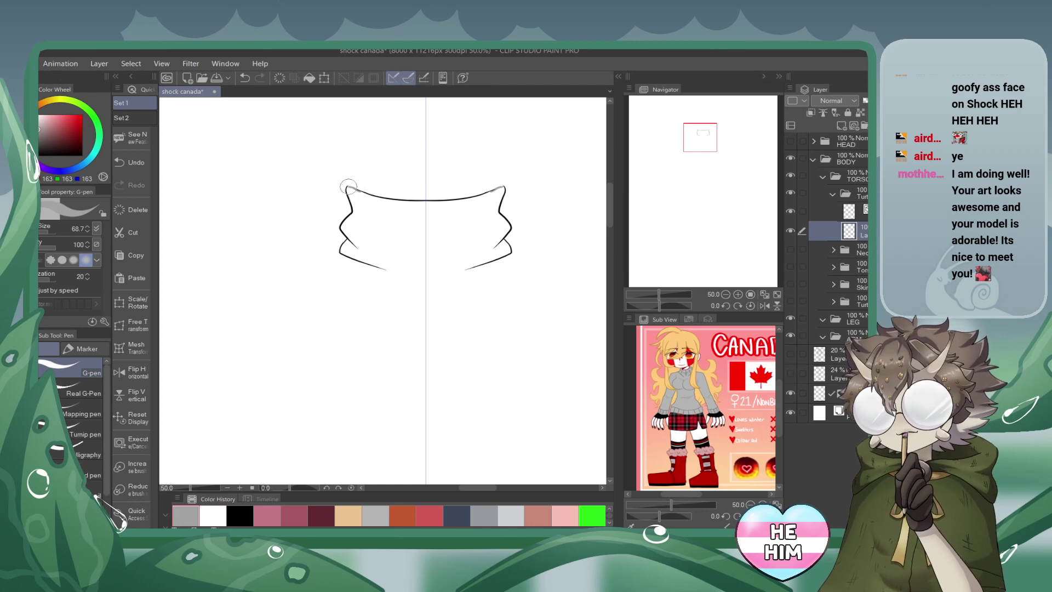
mouse_move(382, 265)
left_mouse_down()
mouse_move(430, 273)
mouse_move(379, 268)
mouse_move(448, 272)
left_mouse_up()
Fill the front turtleneck with grey and smooth its lower edge with the Hard eraser.
key("g")
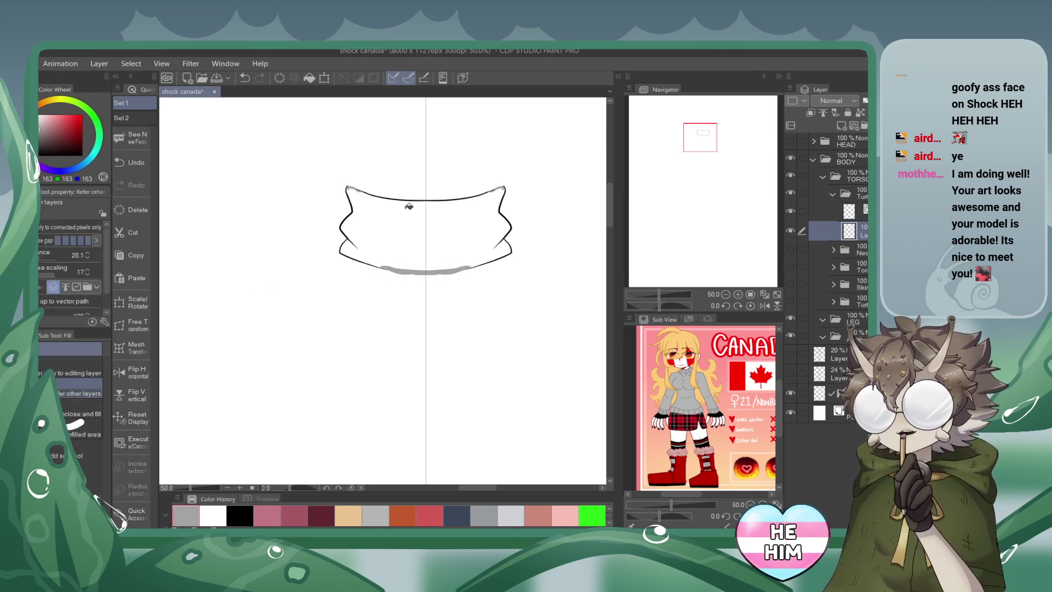
left_click(407, 207)
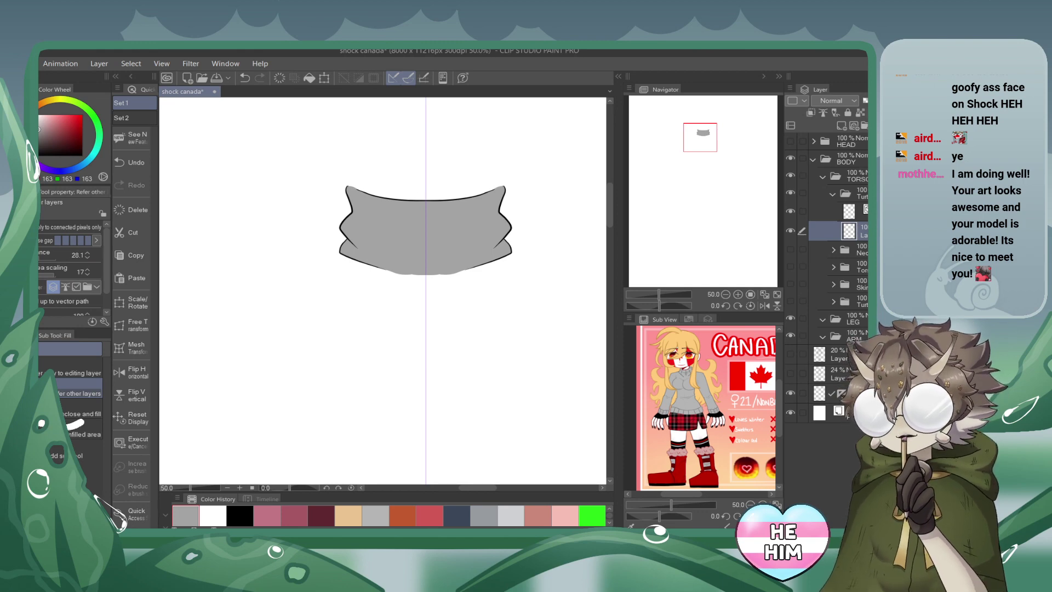
key("e")
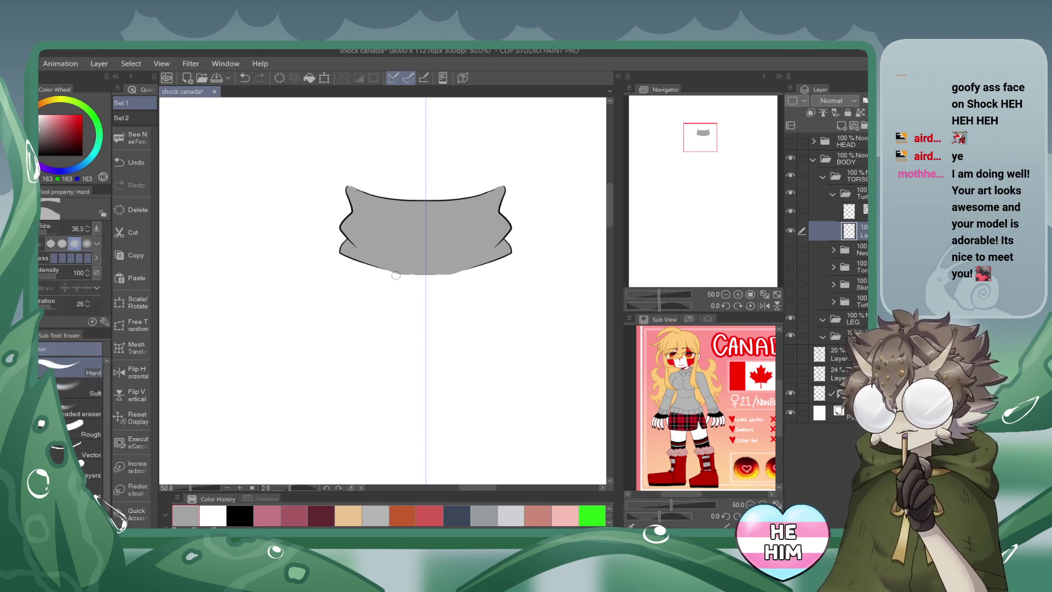
left_click_drag(368, 267, 452, 276)
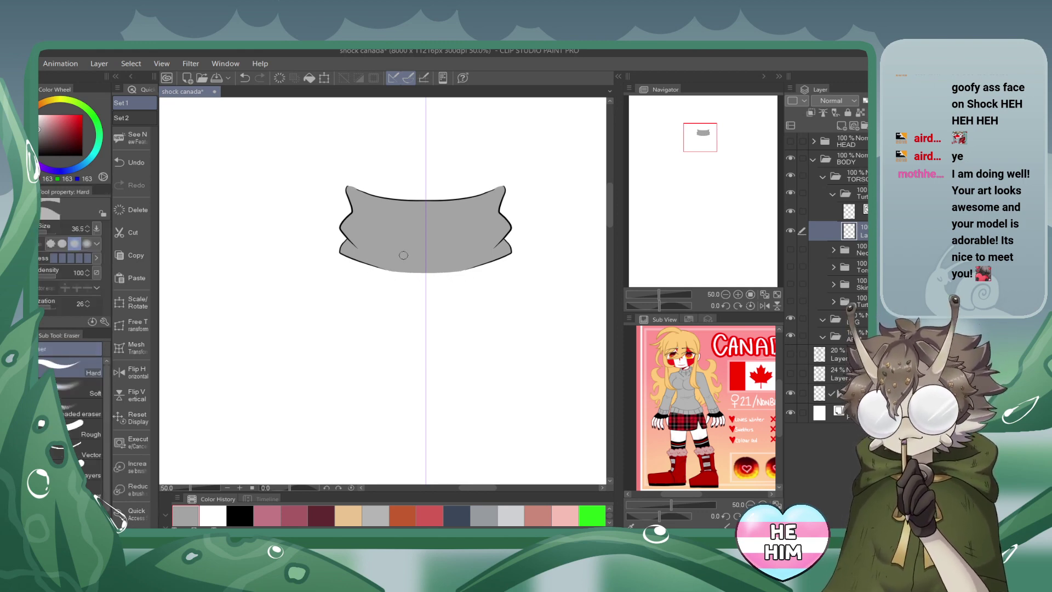
Collapse the front turtleneck folder, check it against the torso, and leave only the turtleneck's back piece visible.
left_click(726, 294)
left_click(726, 295)
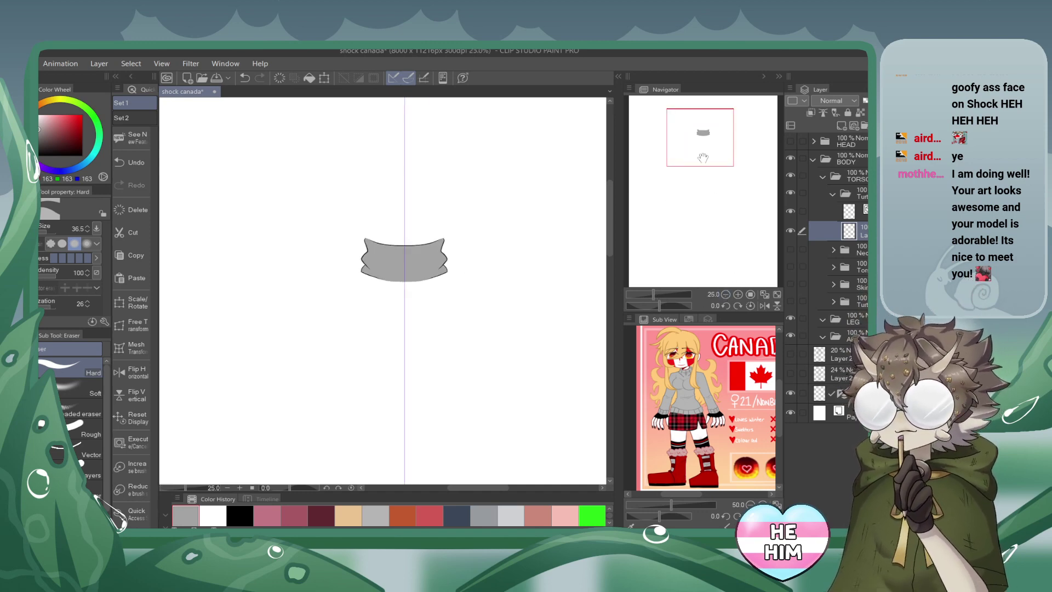
left_click_drag(705, 146, 707, 150)
left_click(832, 193)
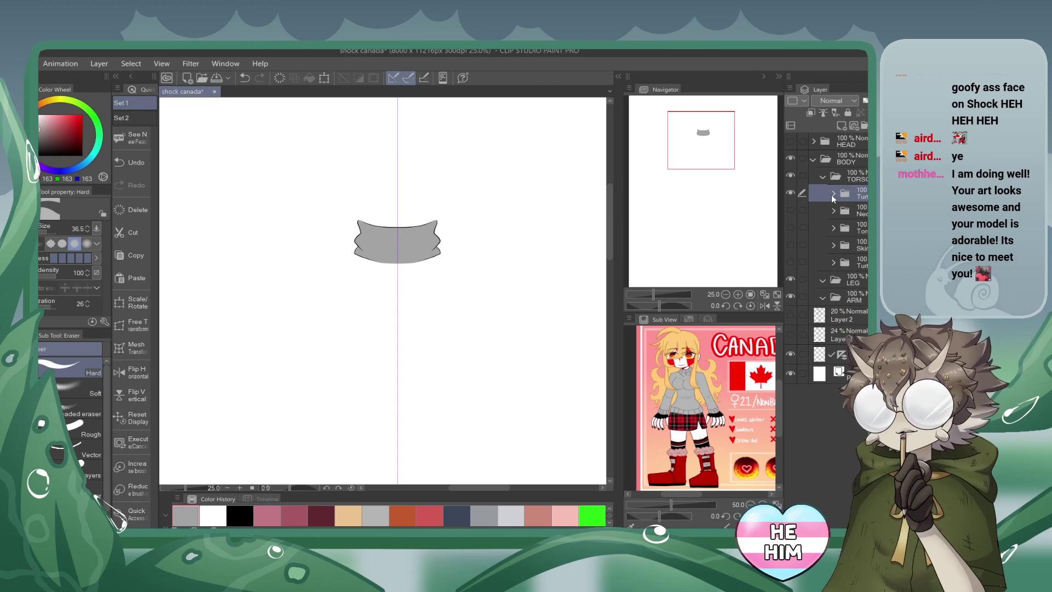
left_click(790, 211)
left_click(790, 211)
left_click(790, 226)
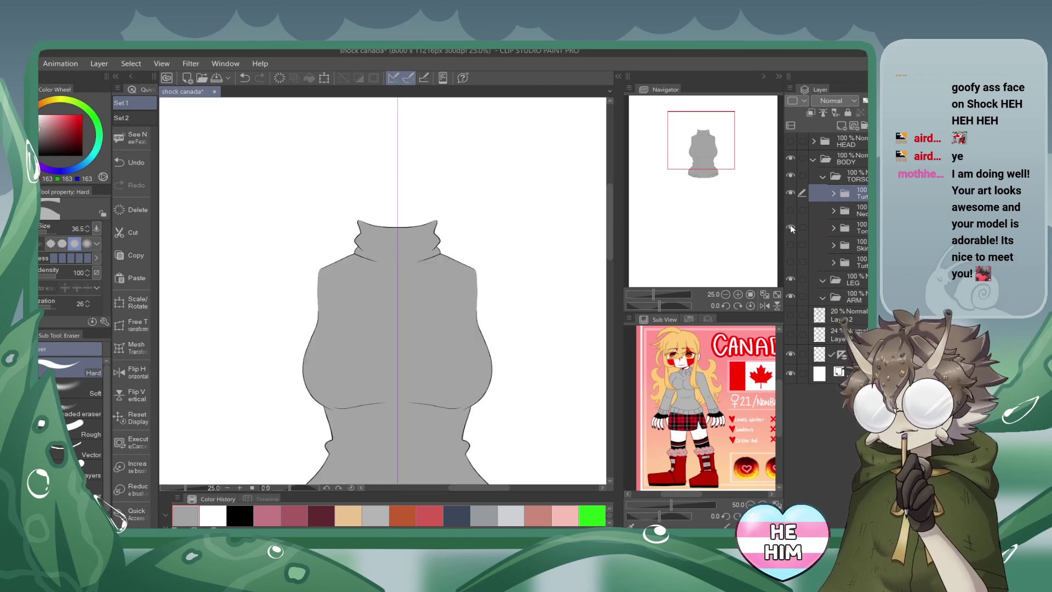
left_click(791, 227)
left_click(790, 261)
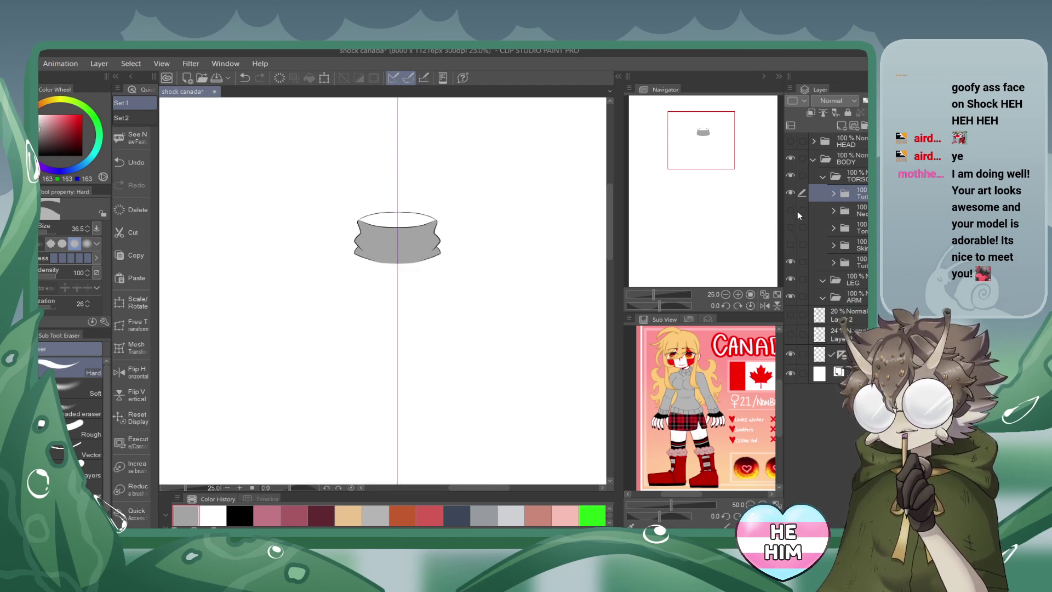
left_click(790, 193)
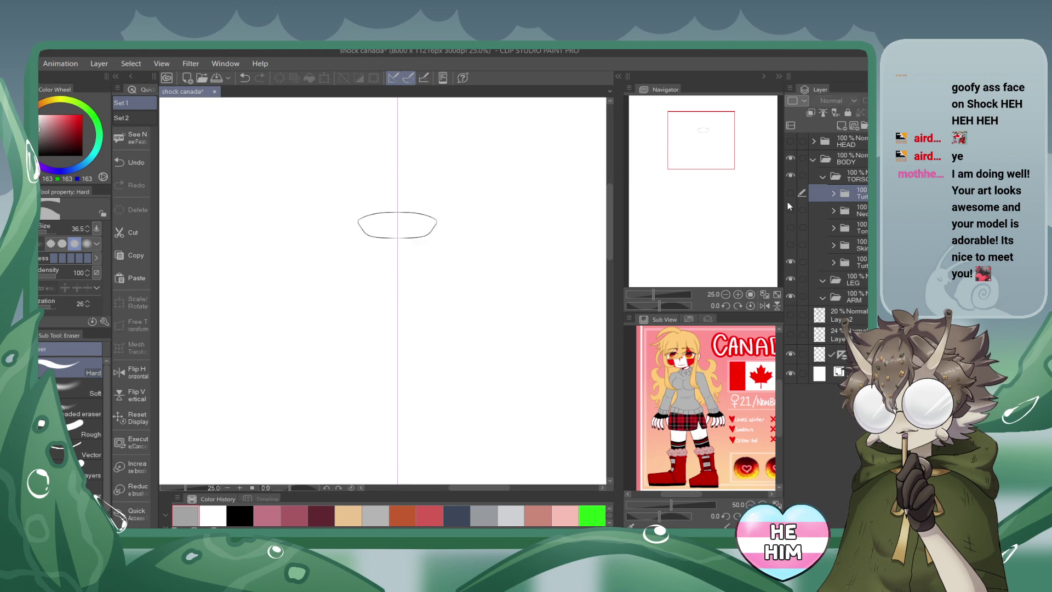
Add a new layer in the back turtleneck folder and move it beneath the line art.
left_click(847, 266)
left_click(833, 262)
left_click(849, 281)
left_click(841, 126)
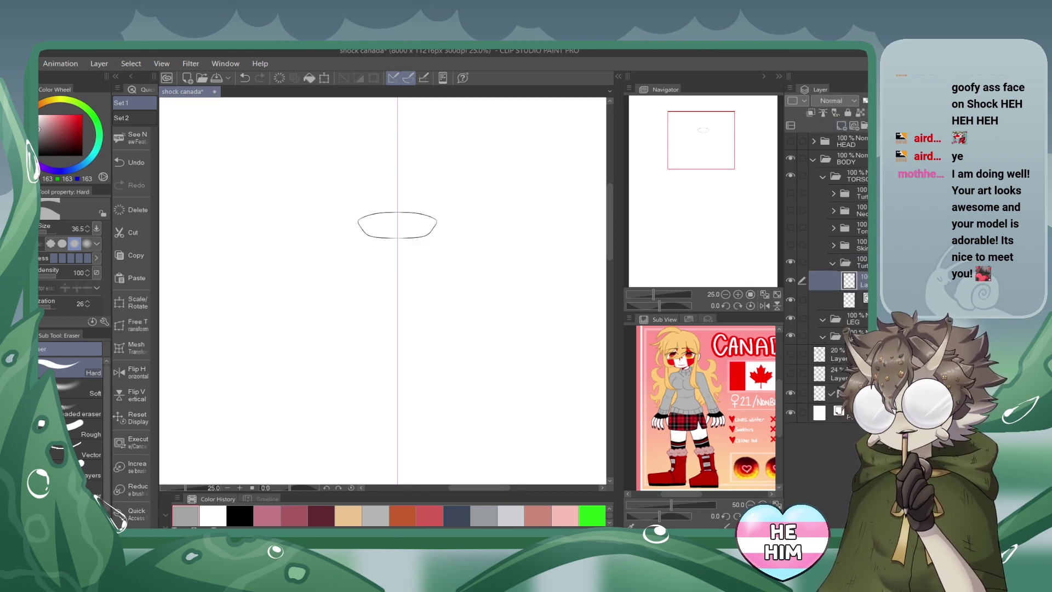
left_click_drag(852, 281, 852, 307)
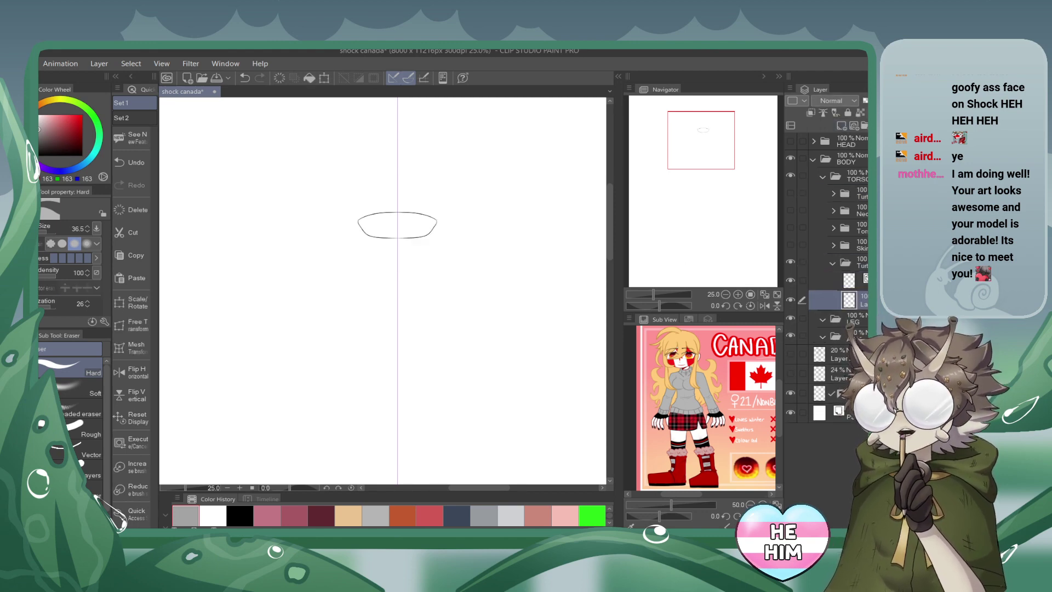
Fill the back of the turtleneck with grey, collapse its folder and show all the torso parts again.
key("g")
left_click(415, 219)
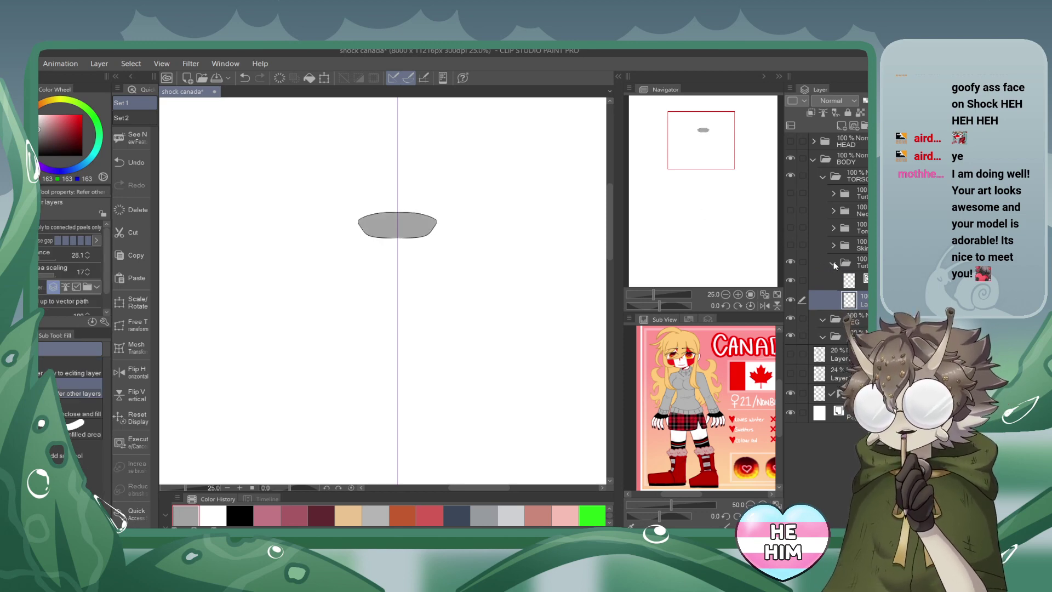
left_click(833, 262)
left_click_drag(790, 240, 789, 193)
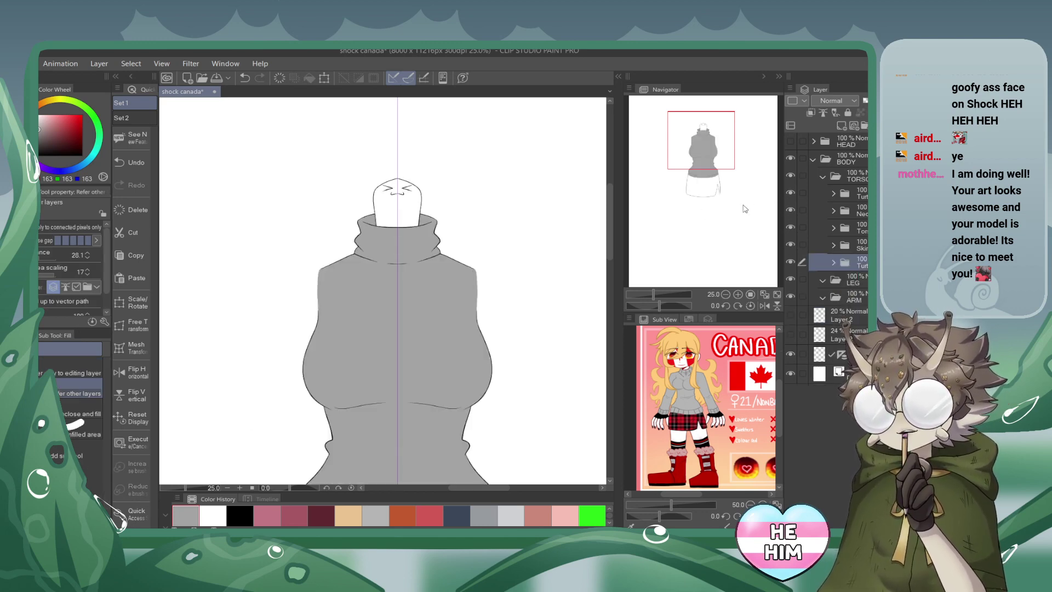
Hide the sweater torso and add a new layer beneath the skirt line art in the skirt folder.
left_click(725, 294)
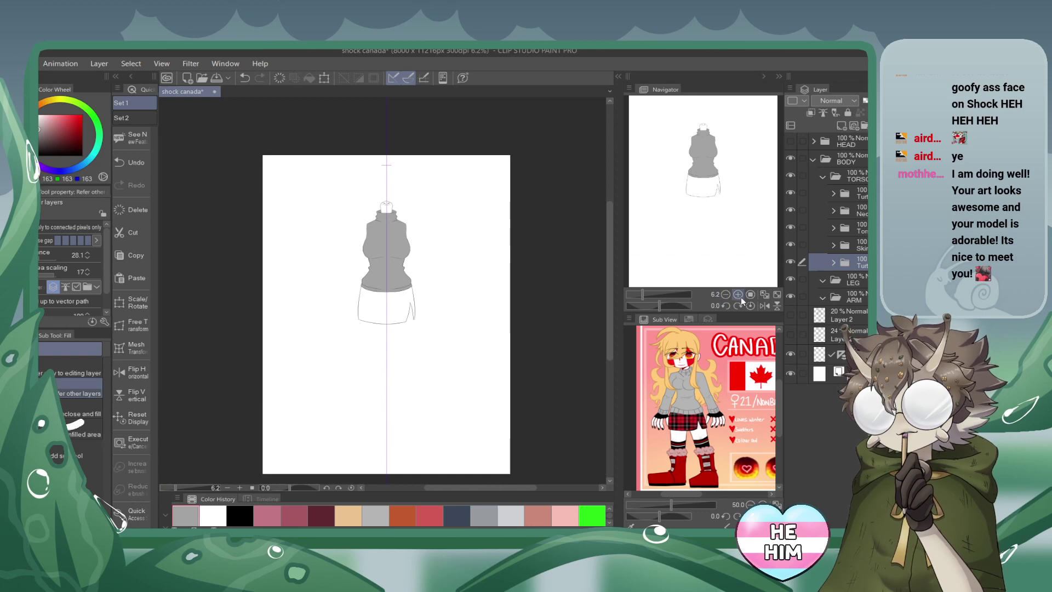
left_click(737, 294)
left_click(789, 226)
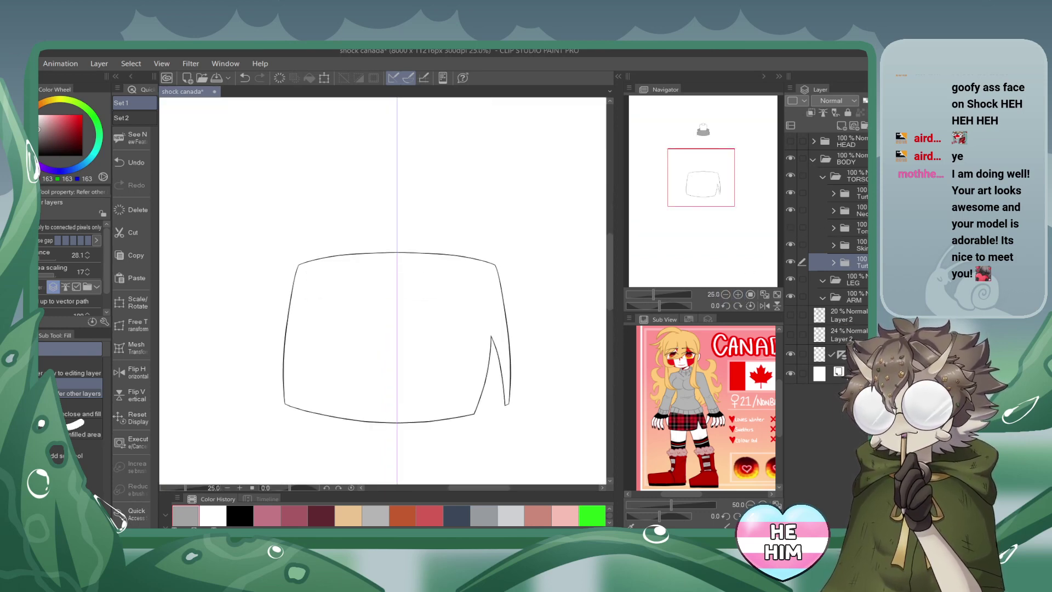
left_click(833, 246)
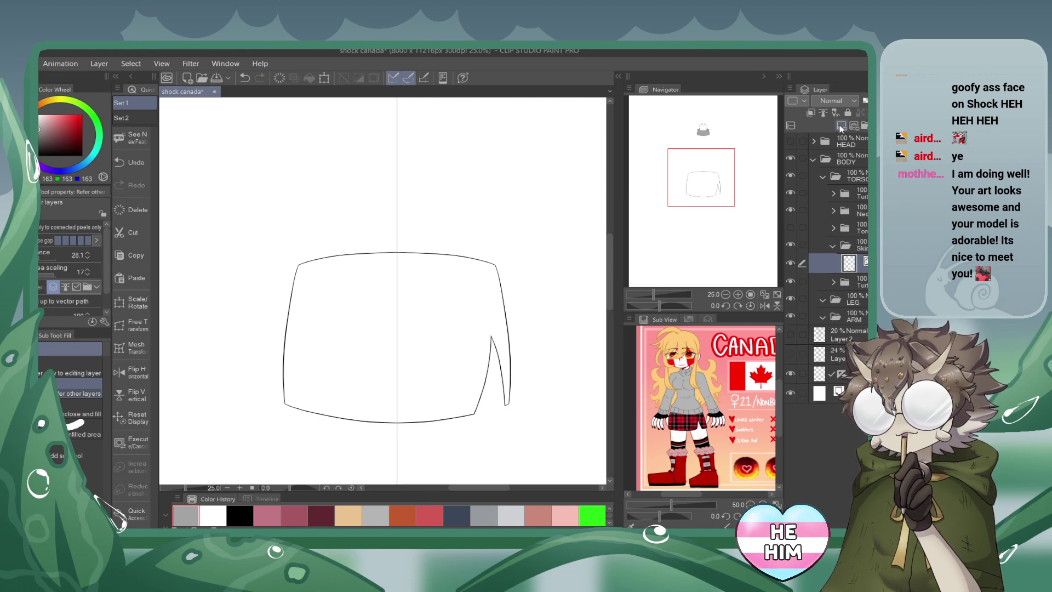
left_click_drag(849, 283, 848, 290)
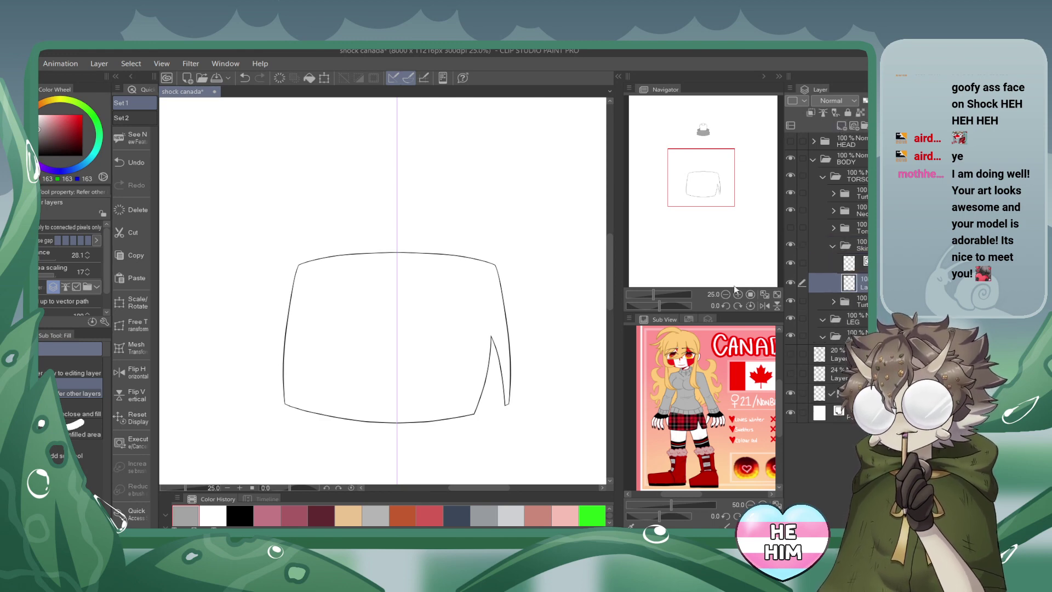
Fill the skirt with the red from the colour history and make the sweater torso visible again.
left_click(430, 515)
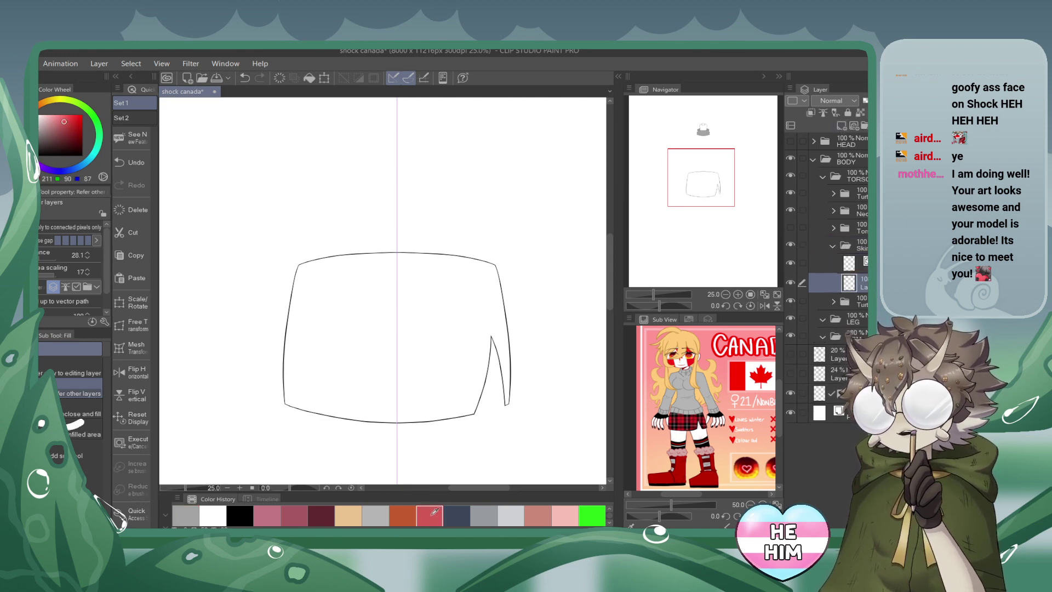
left_click(340, 301)
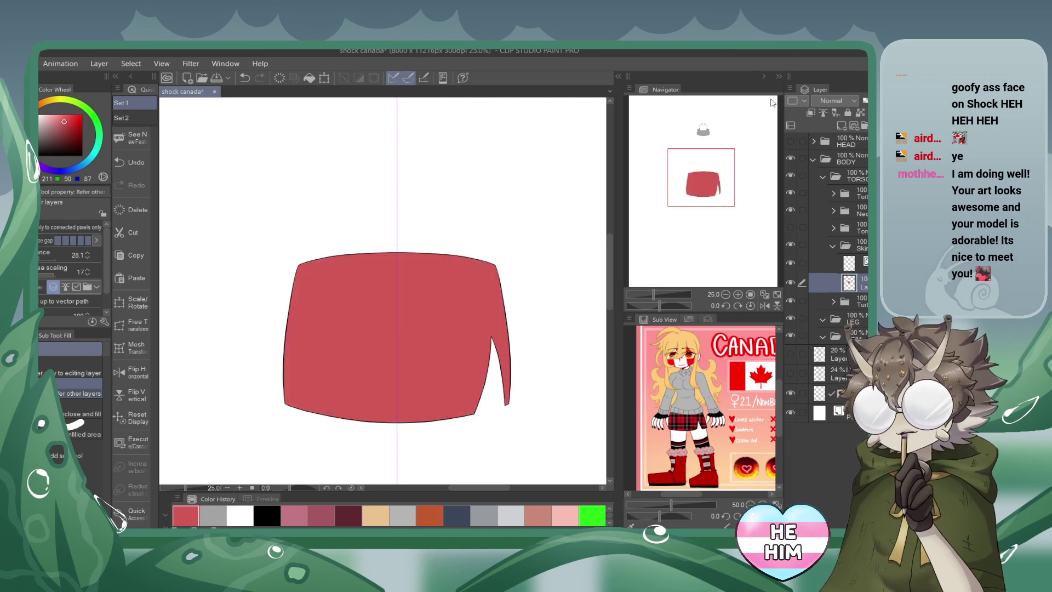
left_click(725, 294)
left_click(725, 294)
left_click(790, 226)
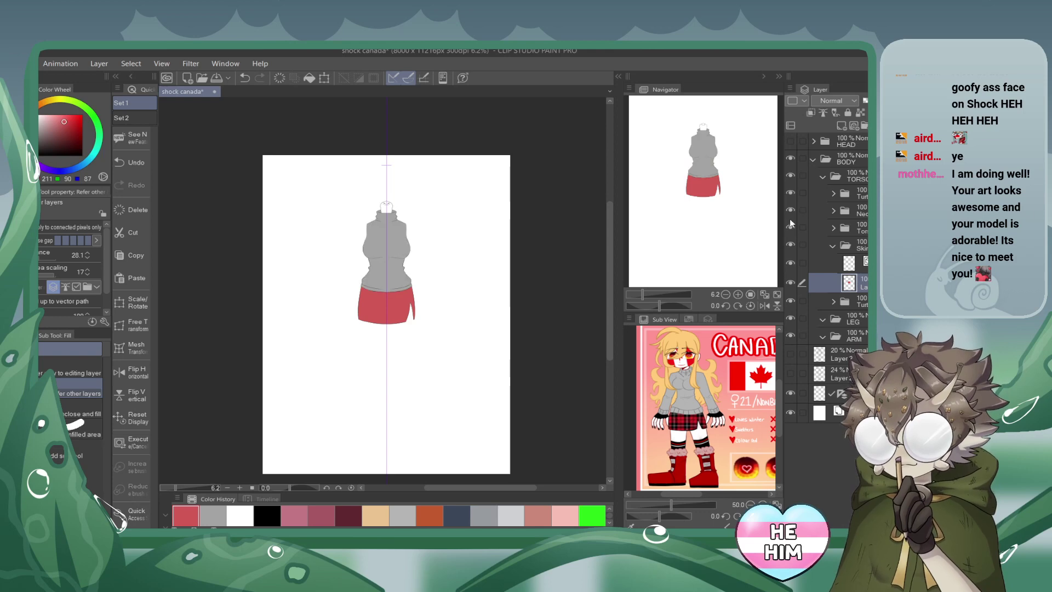
Save the drawing and make the HEAD folder visible again above the coloured torso.
left_click(217, 77)
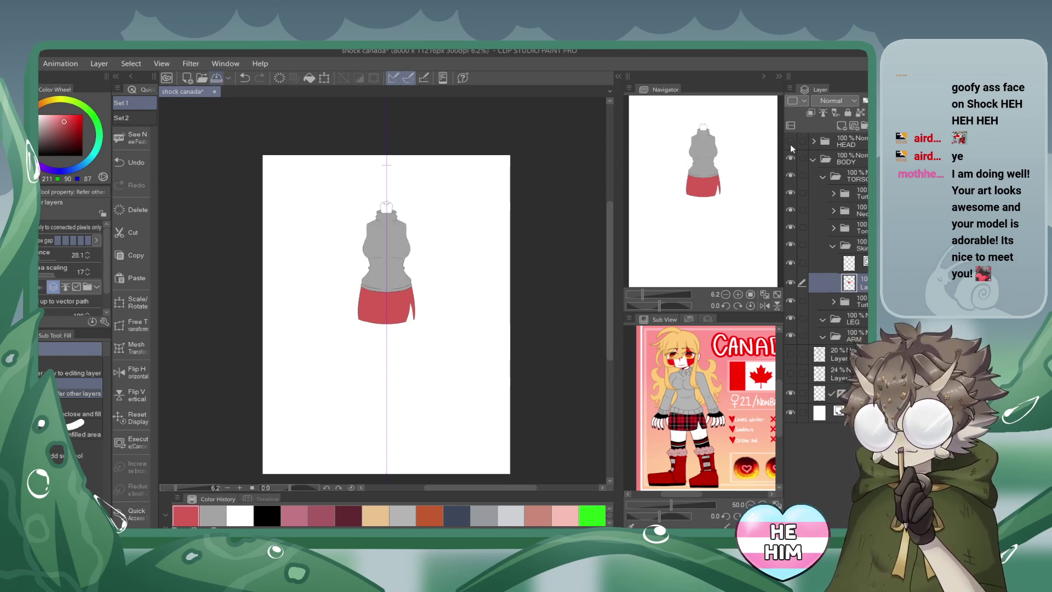
left_click(790, 143)
scroll(737, 278, "up", 1)
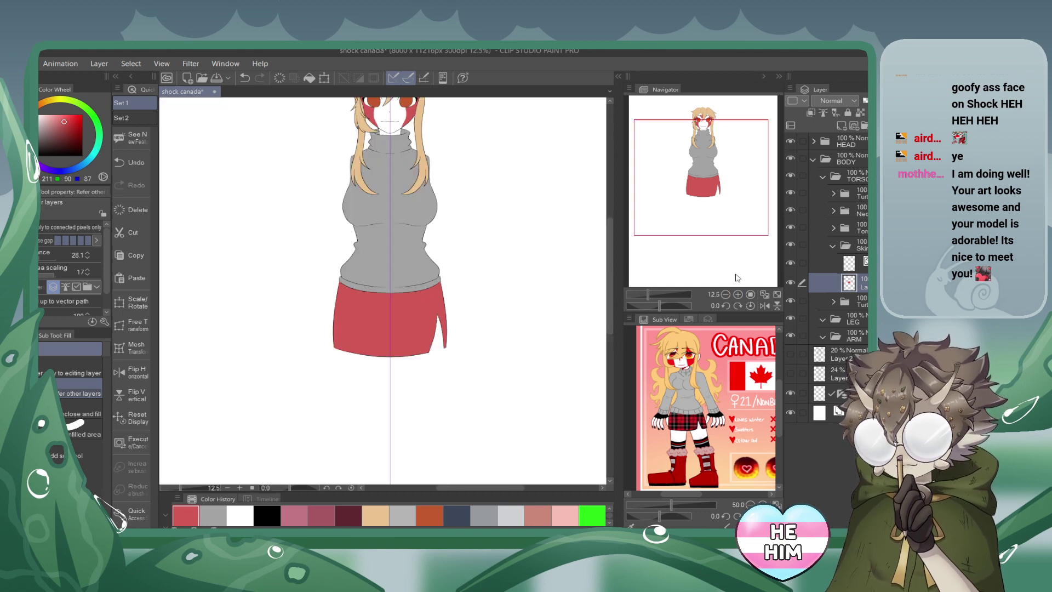
left_click_drag(729, 169, 726, 155)
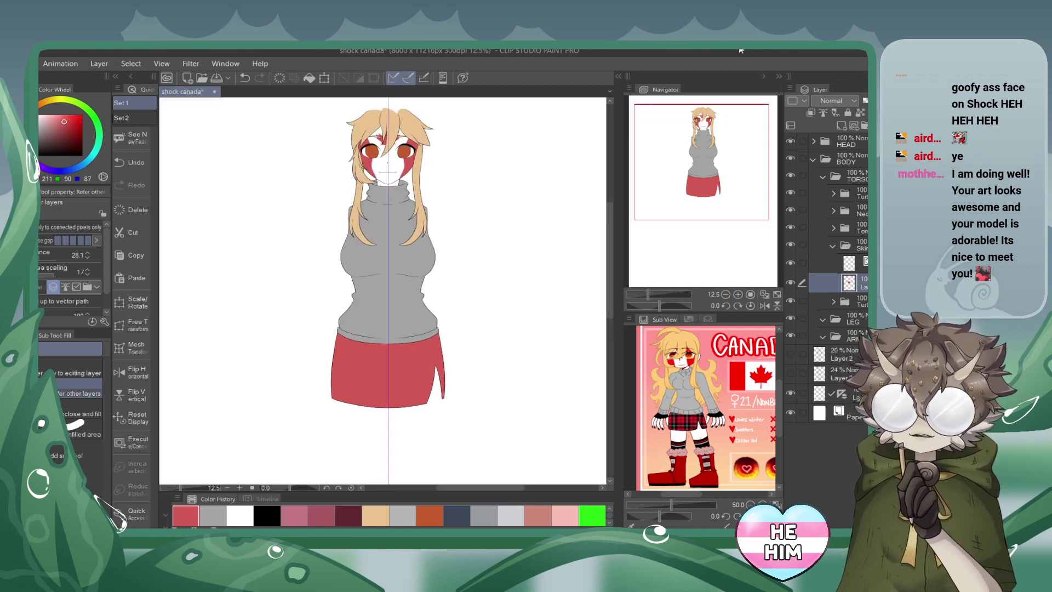
Collapse the skirt and TORSO folders and select the LEG folder.
left_click(832, 246)
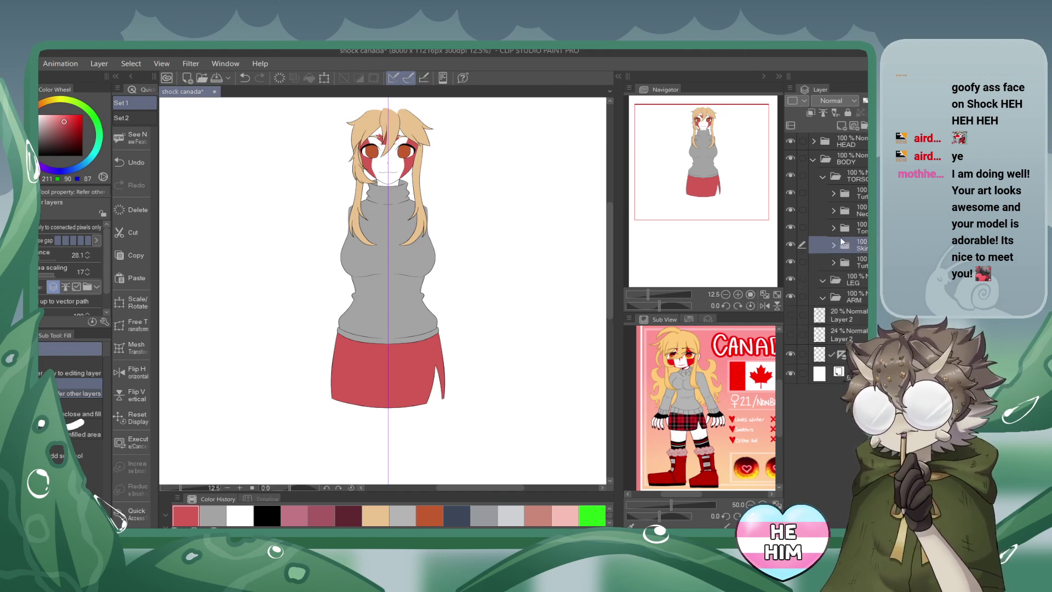
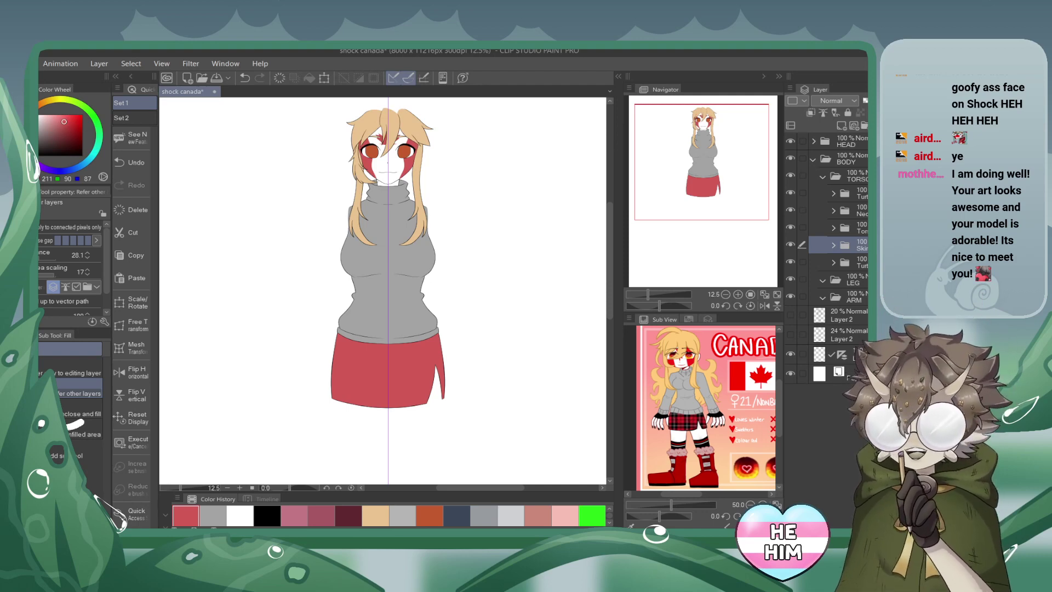
left_click(822, 177)
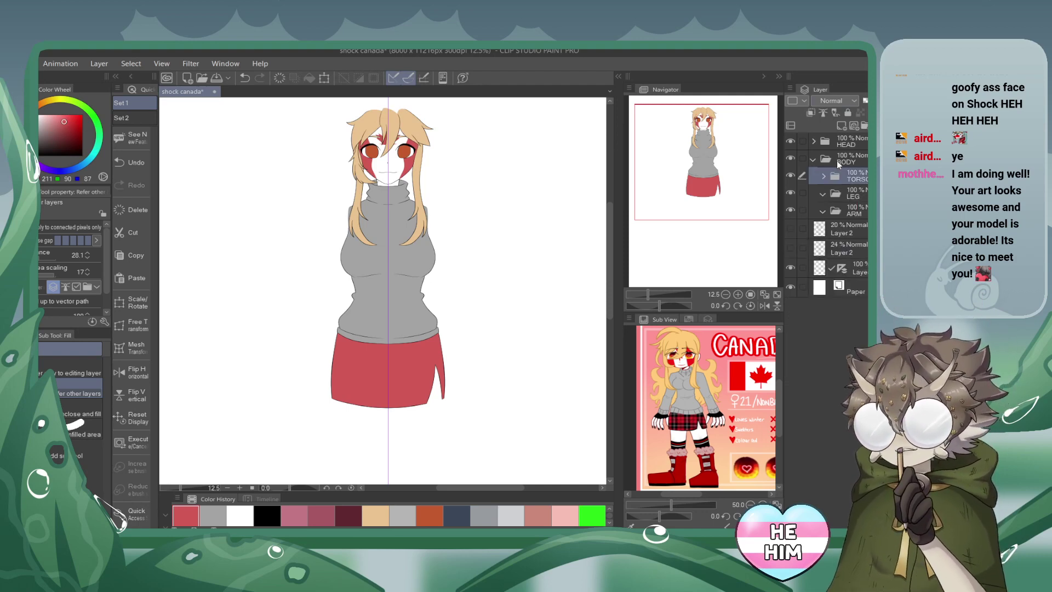
left_click(849, 193)
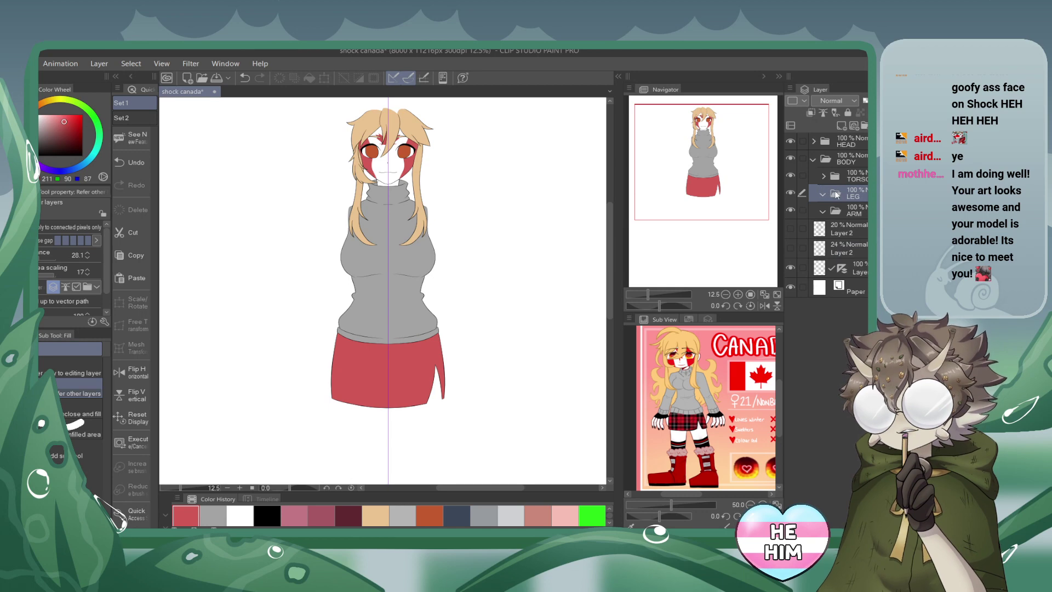
Show the 24% opacity sketch layer of the full body and save the drawing.
left_click(790, 249)
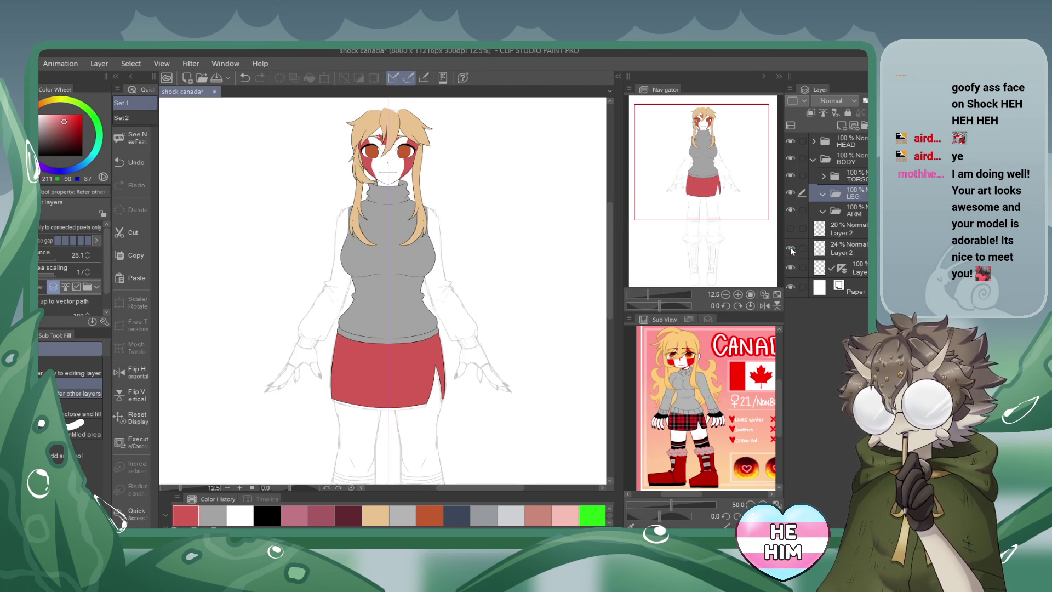
left_click(218, 81)
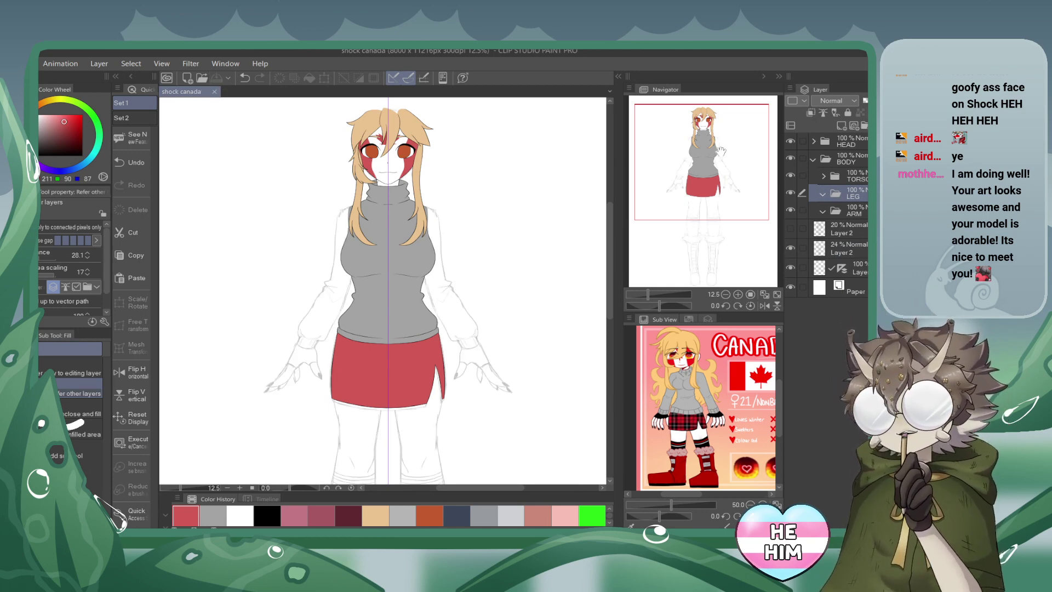
left_click_drag(721, 149, 722, 197)
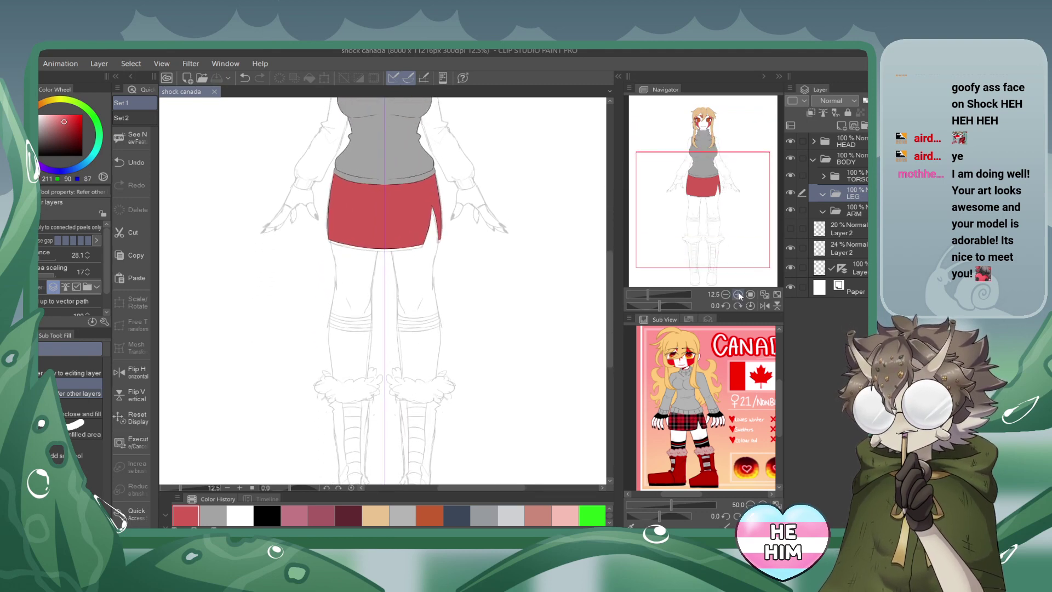
left_click(738, 295)
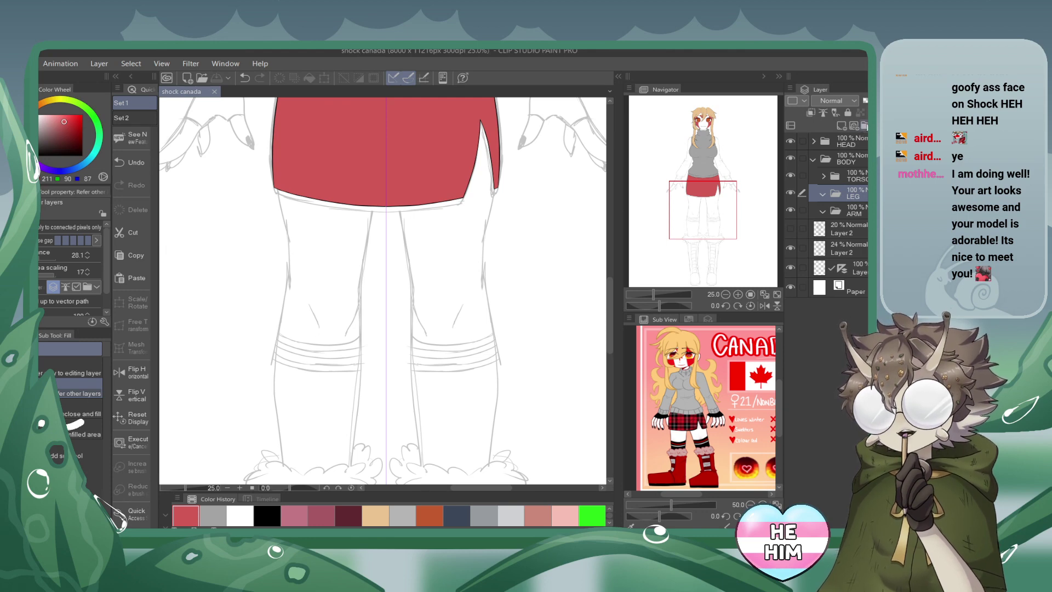
Create a new folder inside the LEG folder and name it Leg.
left_click(864, 125)
left_click_drag(866, 200, 865, 215)
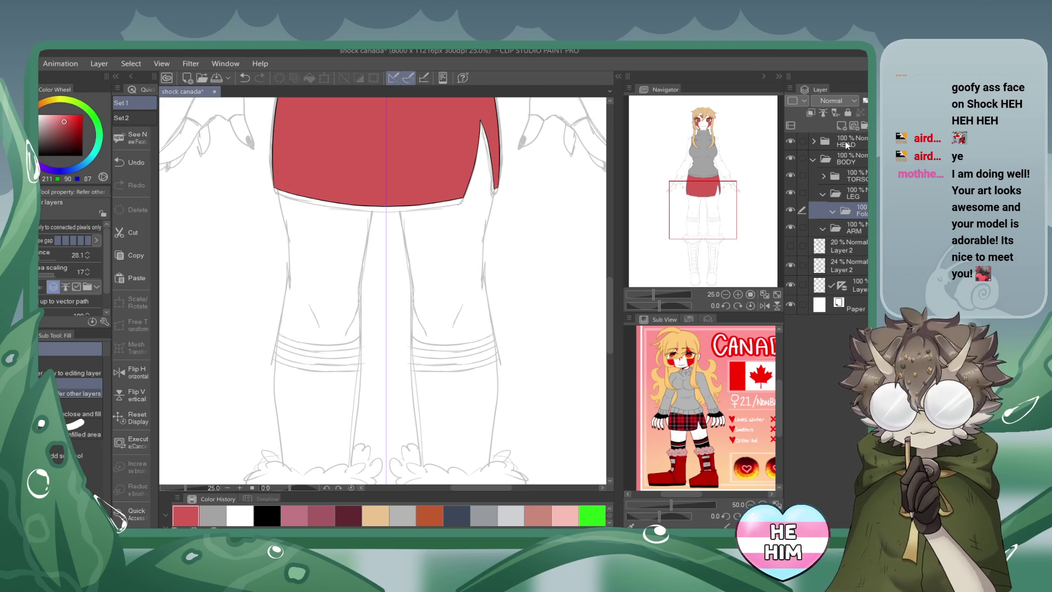
type("Leg")
key("Return")
left_click_drag(693, 213, 689, 231)
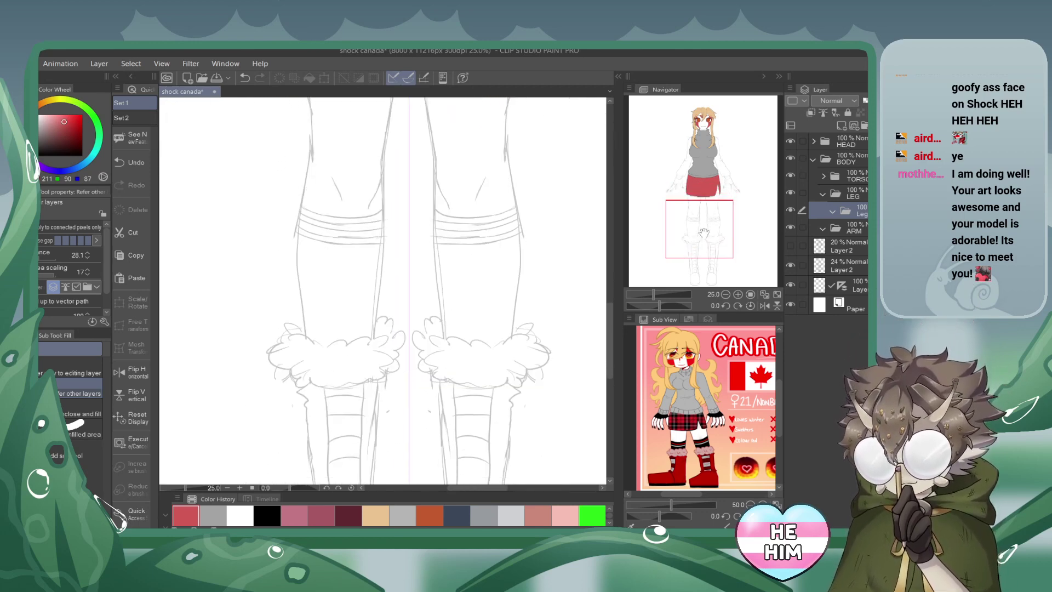
Add two folders named "Sho" inside the LEG folder, placing one above and one below the existing Leg folder.
left_click(865, 125)
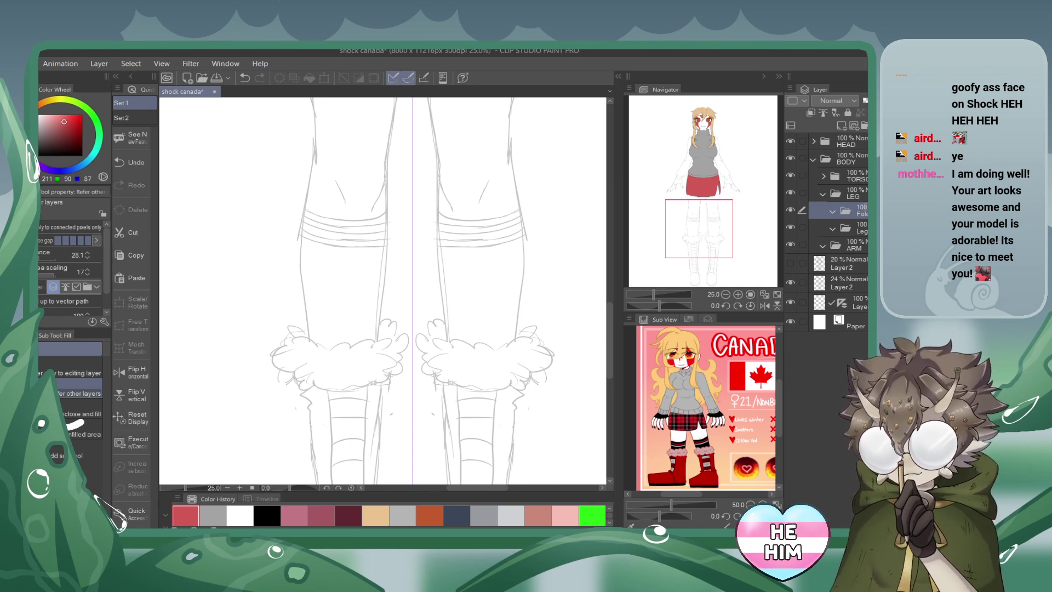
type("Sho")
key("Return")
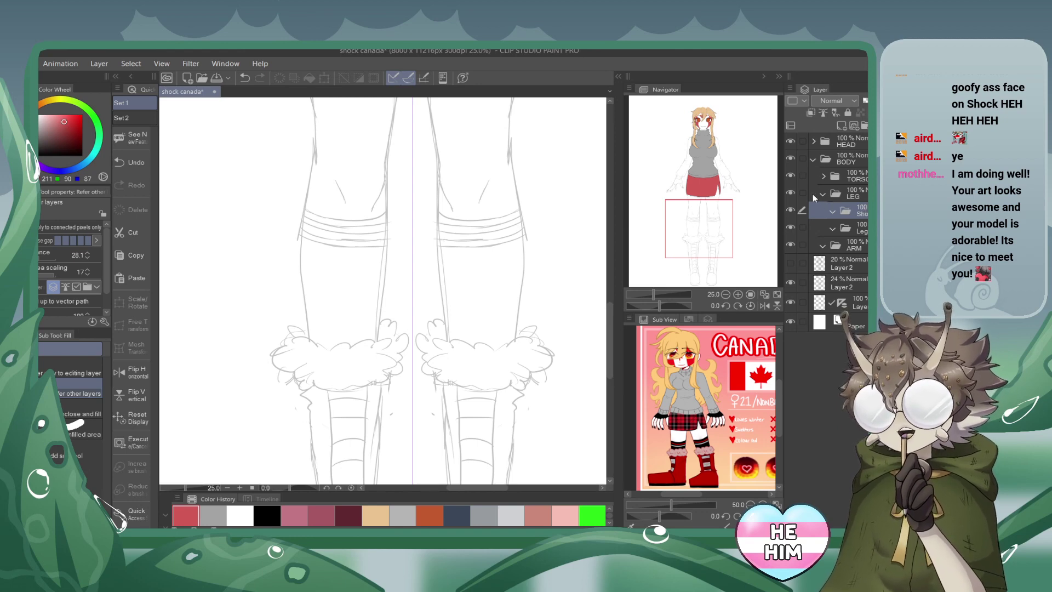
left_click(866, 126)
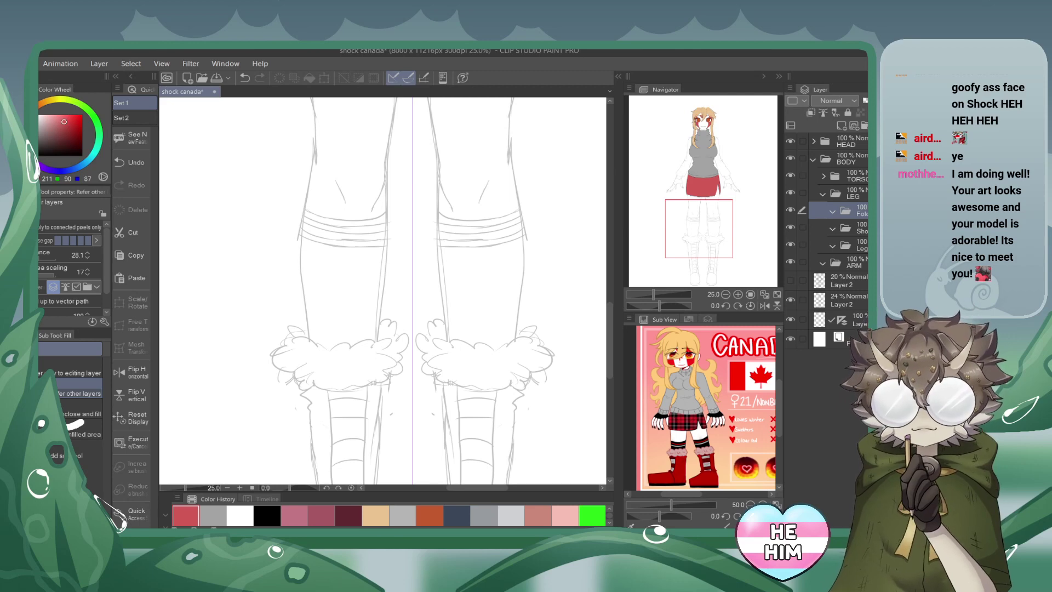
mouse_move(846, 210)
left_mouse_down()
mouse_move(846, 227)
mouse_move(846, 193)
left_mouse_up()
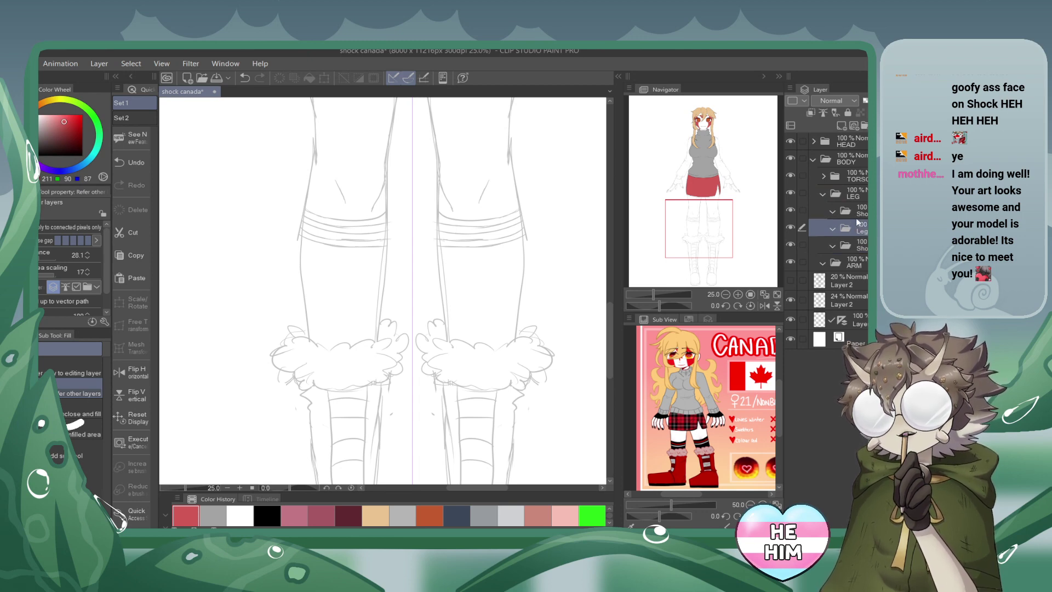
Add a new layer inside the Leg folder and set the G-pen size to 11.
left_click(853, 125)
left_click_drag(710, 200, 710, 179)
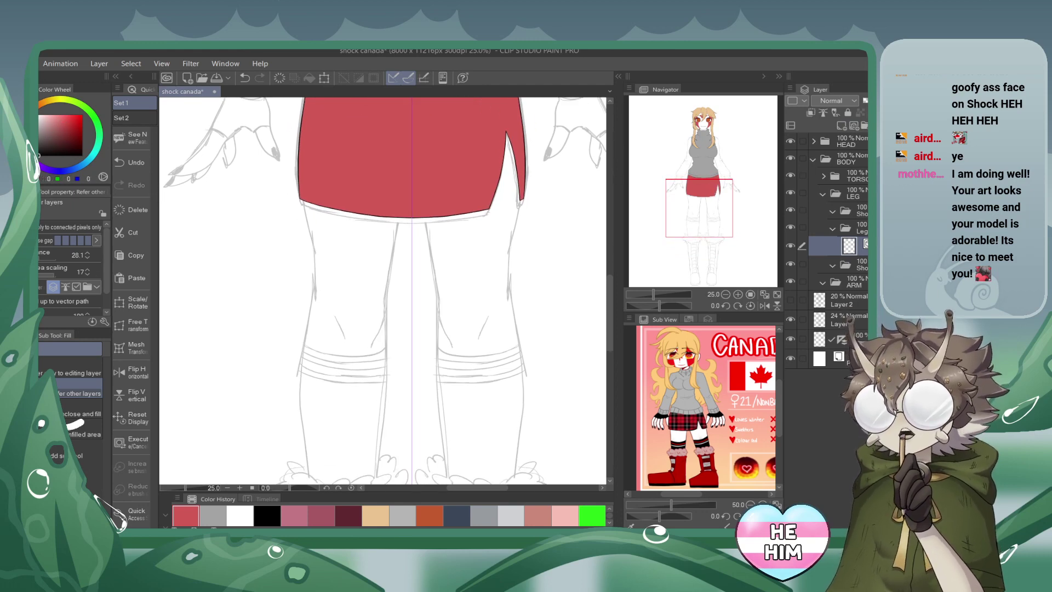
key("p")
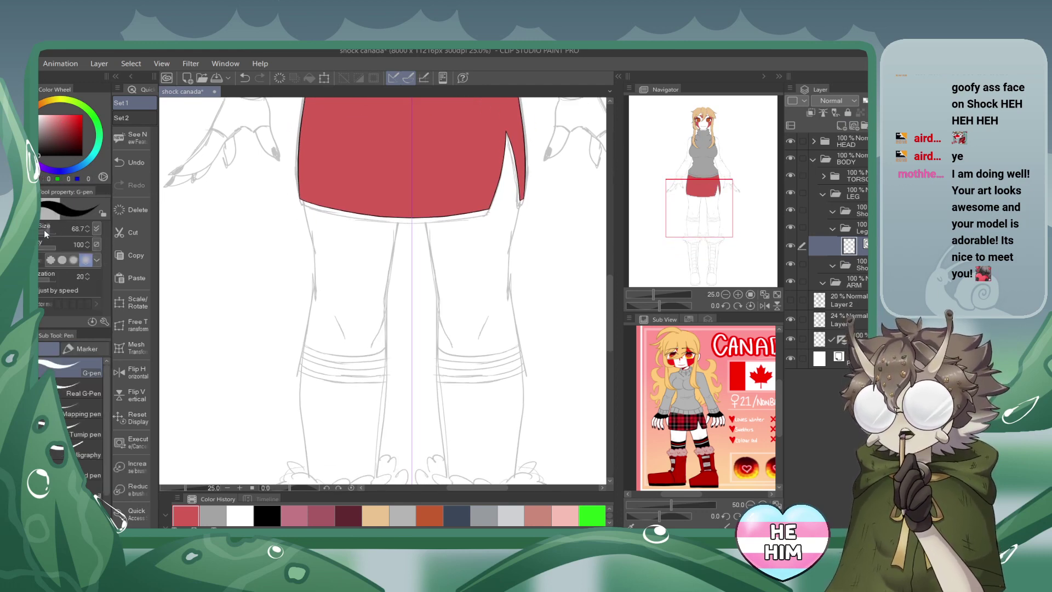
left_click_drag(51, 231, 47, 231)
left_click(88, 230)
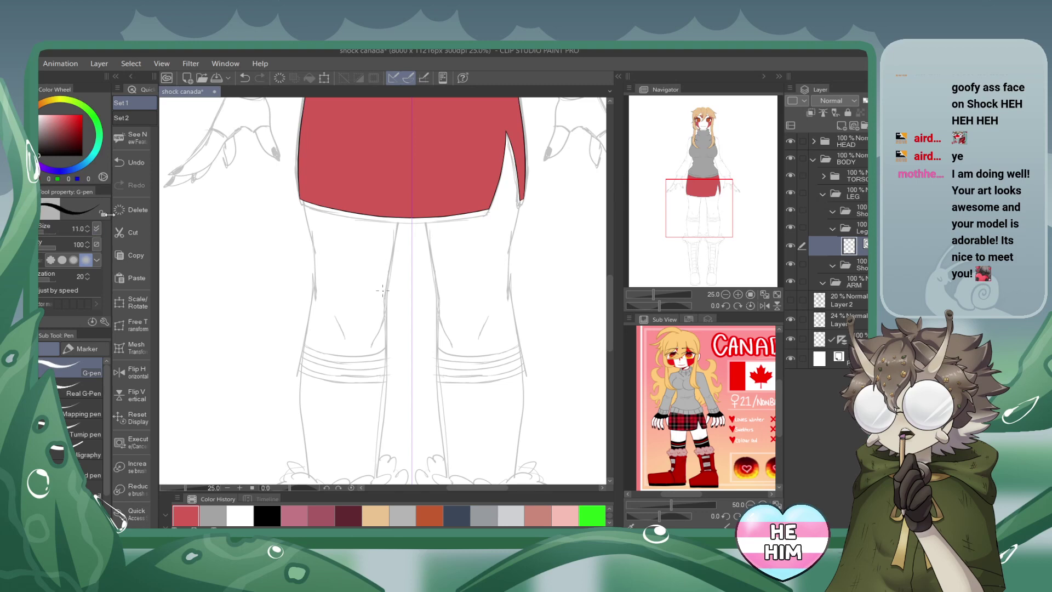
Hide the TORSO folder and ink the inner and outer thigh lines and knee marks of both legs over the sketch.
left_click(790, 176)
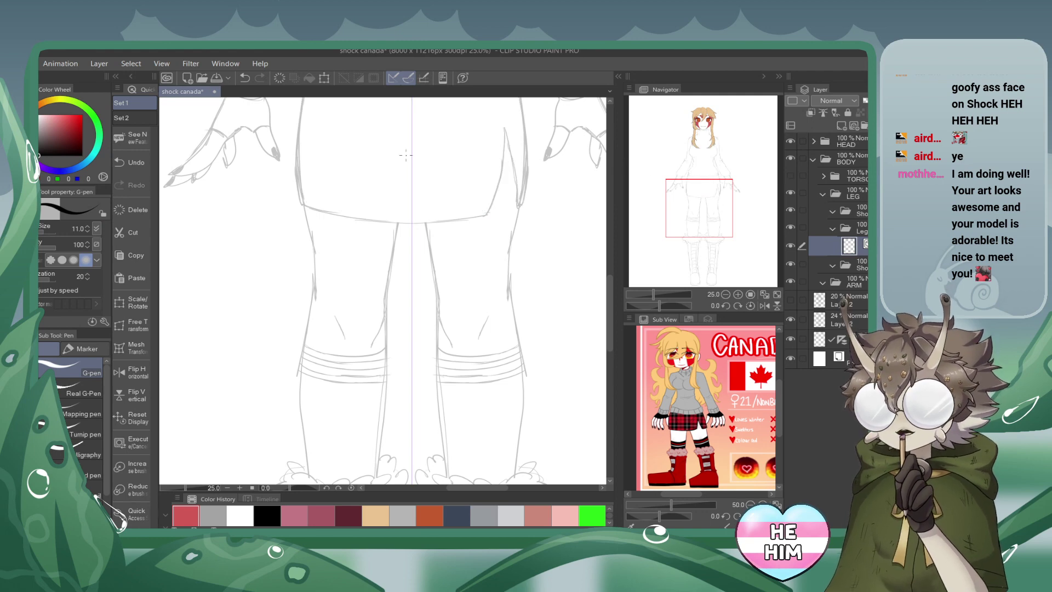
left_click_drag(406, 159, 390, 262)
key("ctrl+z")
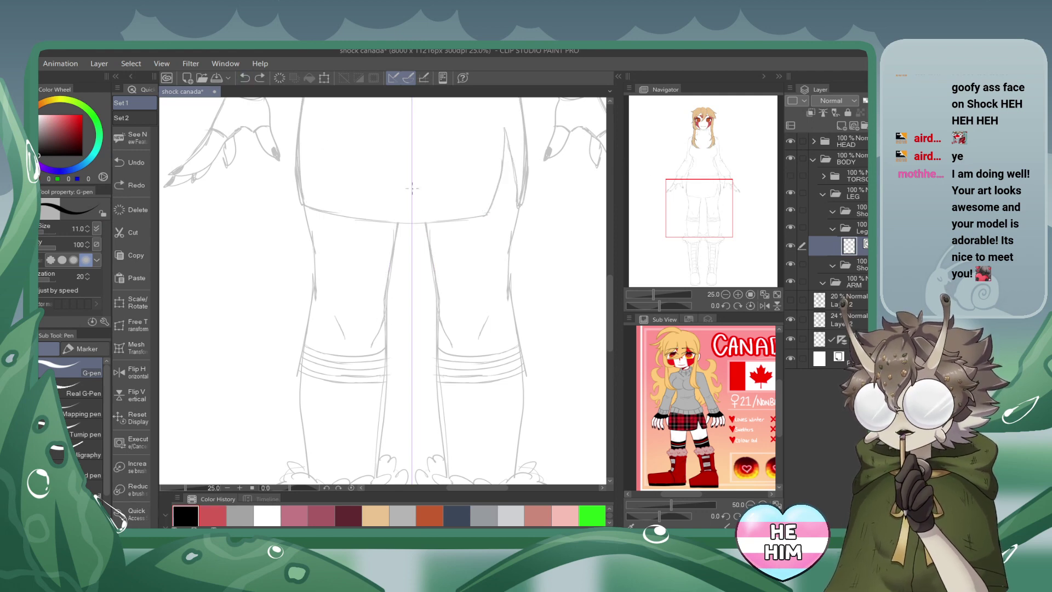
mouse_move(407, 159)
left_mouse_down()
mouse_move(388, 309)
mouse_move(369, 347)
mouse_move(333, 318)
mouse_move(344, 338)
left_mouse_up()
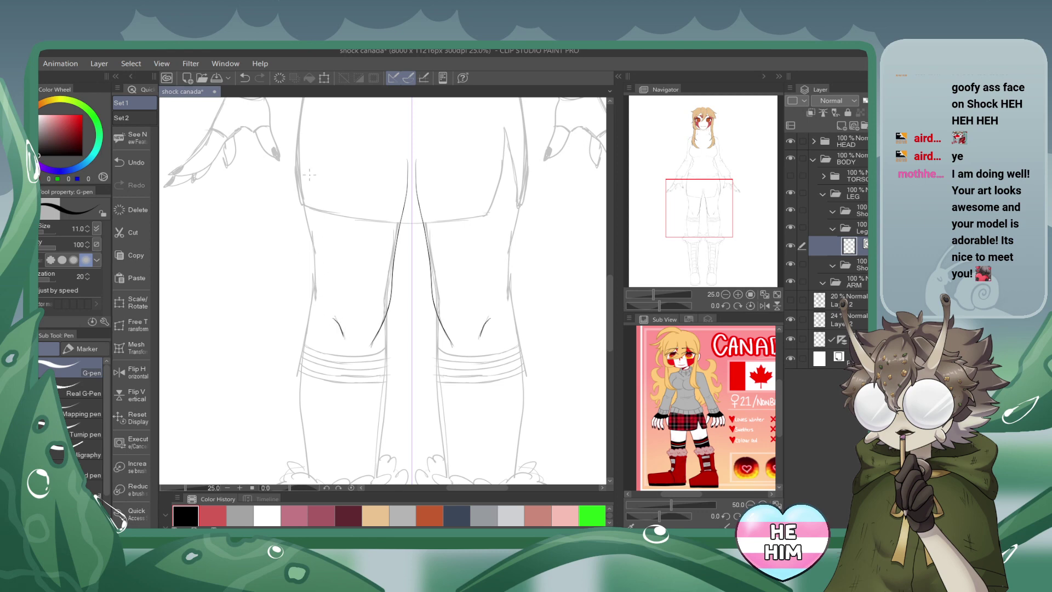
left_click_drag(308, 139, 313, 303)
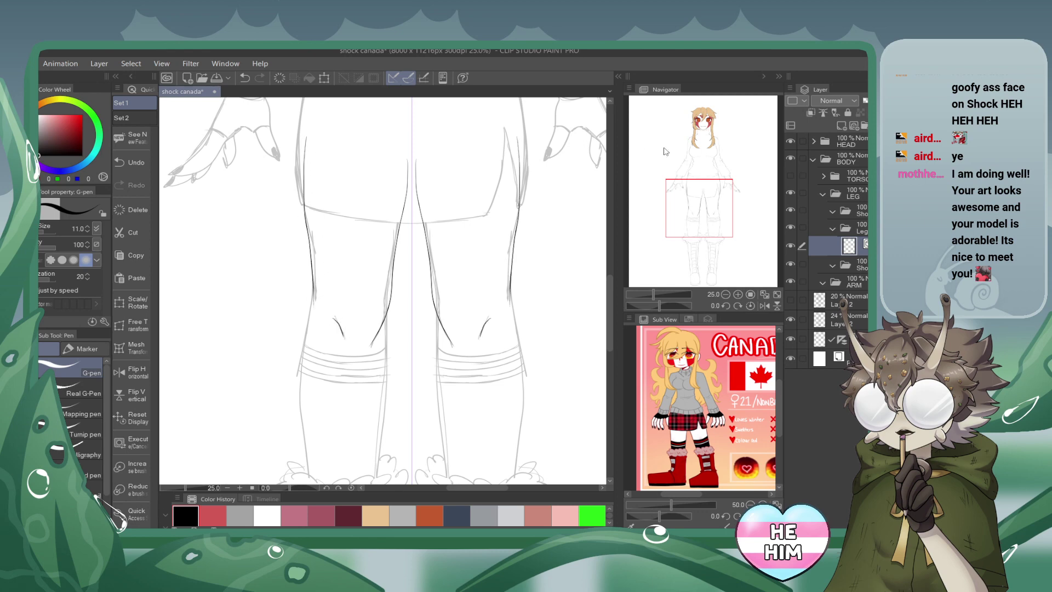
Join the inner and outer thigh lines with rounded tops under the skirt and clean up their overlap with the Vector eraser.
left_click_drag(706, 192, 704, 180)
mouse_move(312, 226)
left_mouse_down()
mouse_move(326, 196)
mouse_move(367, 179)
mouse_move(411, 217)
mouse_move(420, 290)
left_mouse_up()
left_click(244, 77)
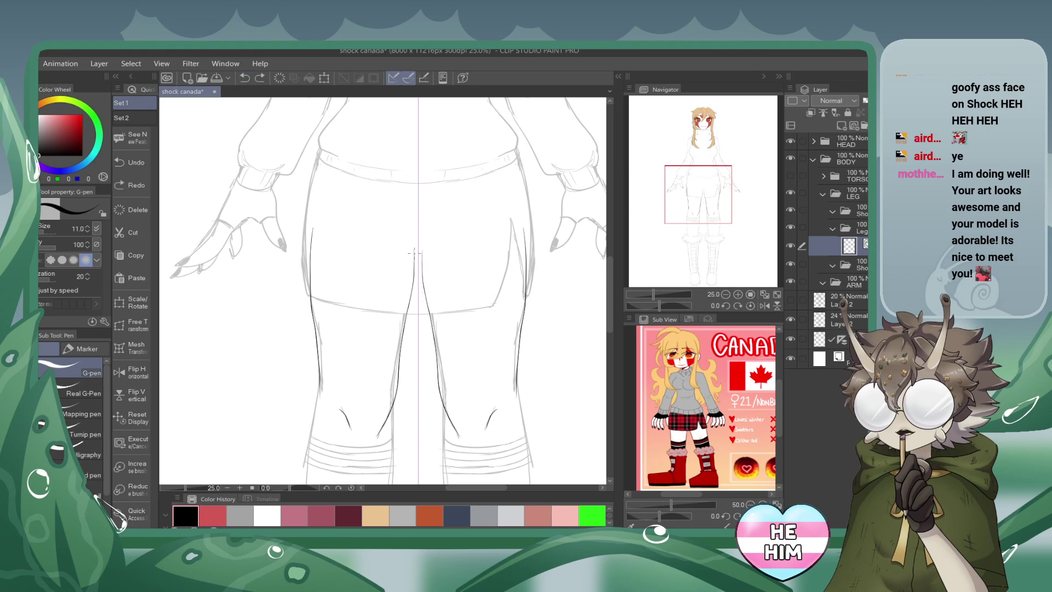
mouse_move(415, 245)
left_mouse_down()
mouse_move(386, 198)
mouse_move(323, 207)
mouse_move(310, 244)
left_mouse_up()
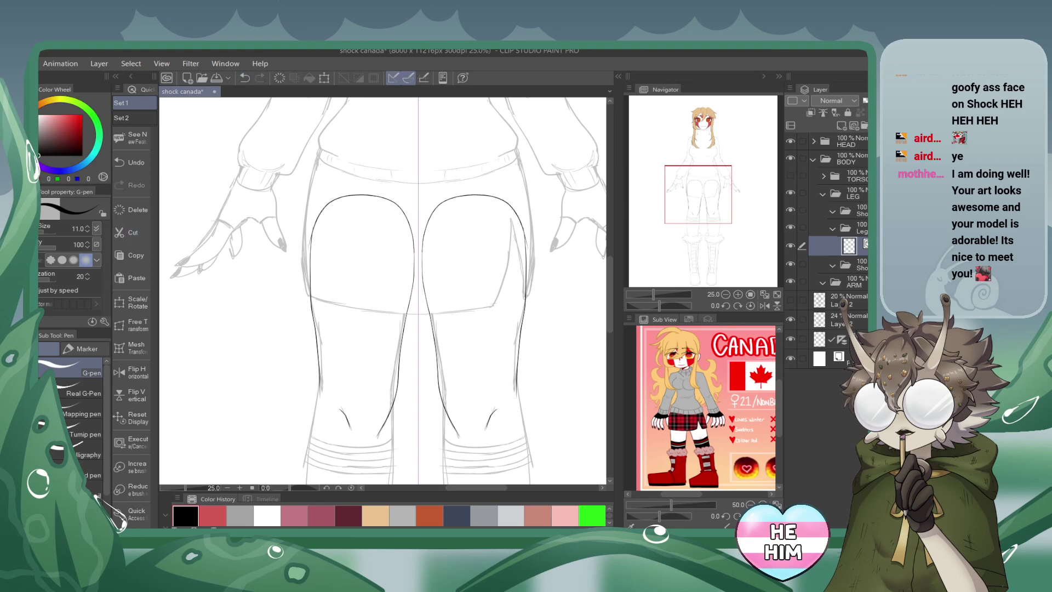
key("e")
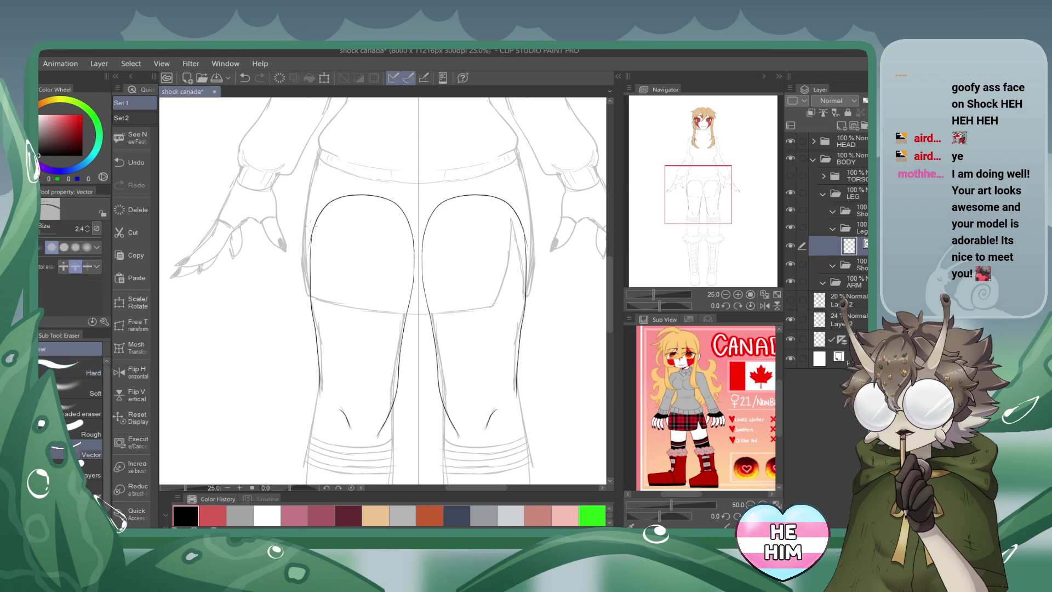
left_click(310, 227)
key("p")
Ink the outer and inner lines of both lower legs from the knees down to the fur cuffs with the G-pen.
left_click_drag(701, 201, 701, 218)
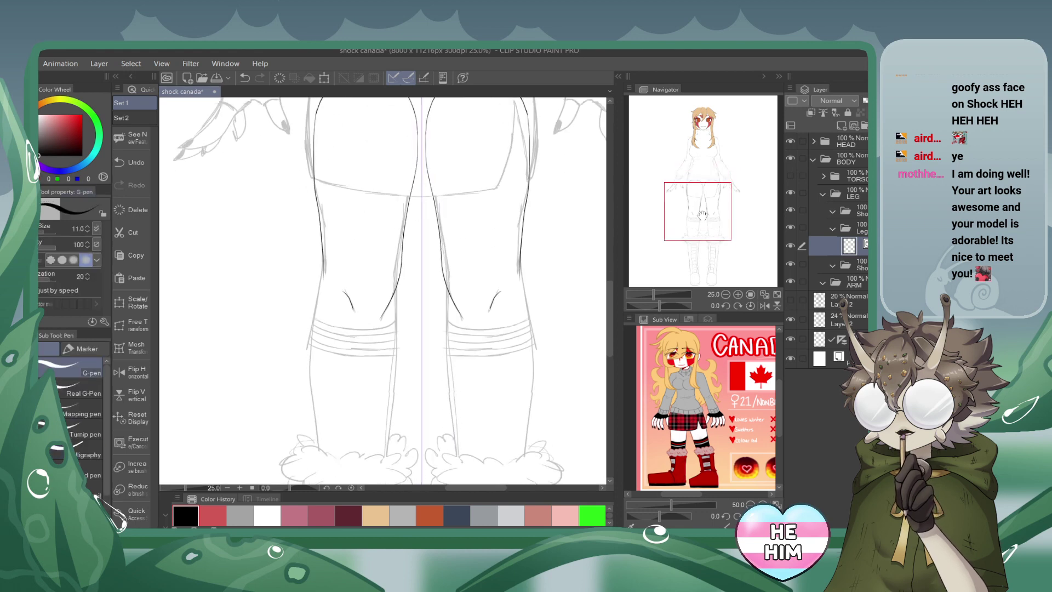
left_click(737, 294)
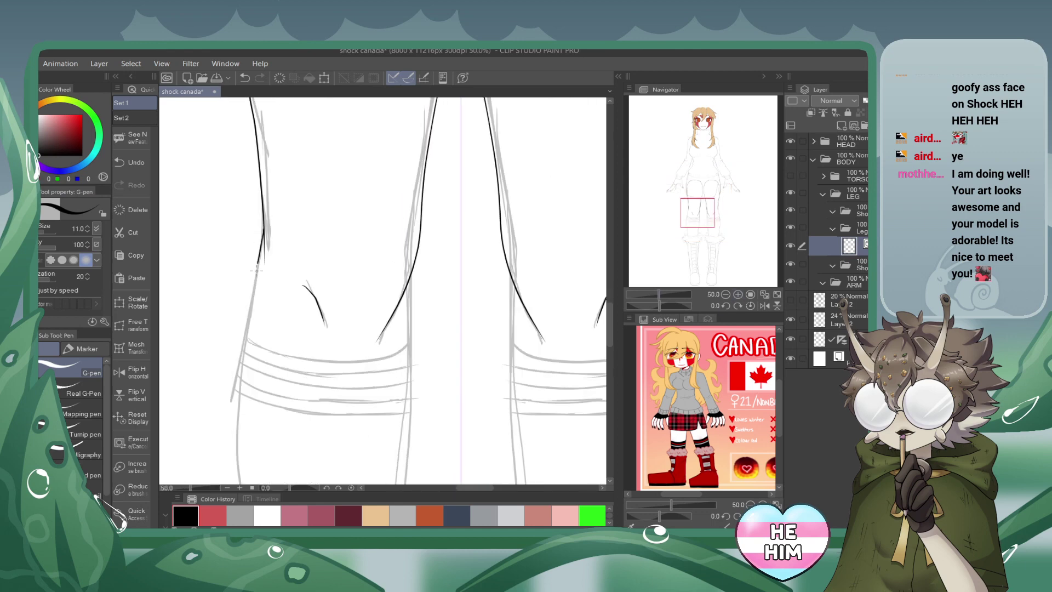
left_click_drag(704, 218, 701, 230)
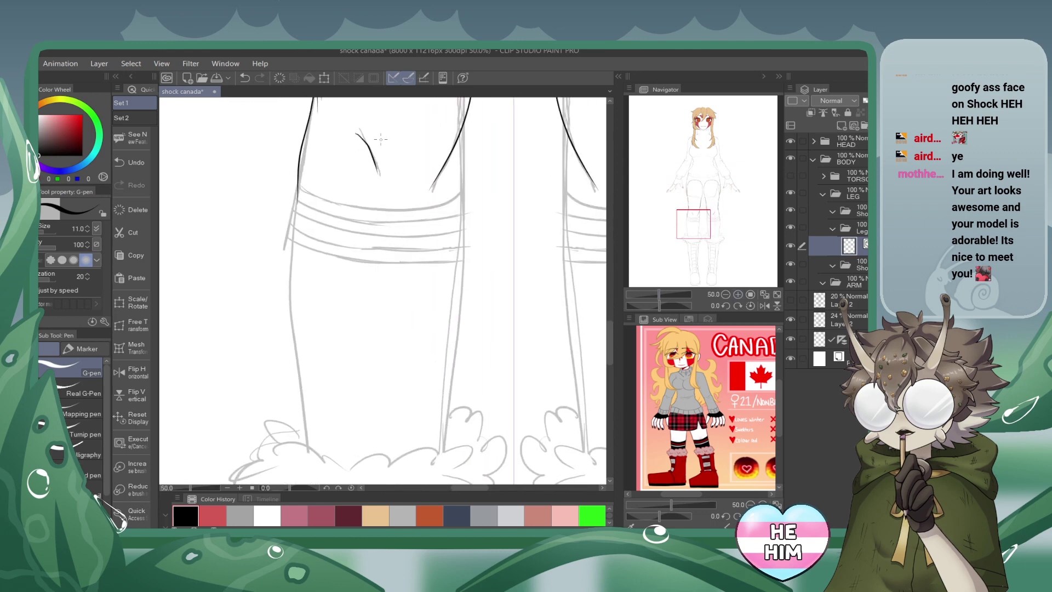
left_click(245, 78)
left_click(725, 294)
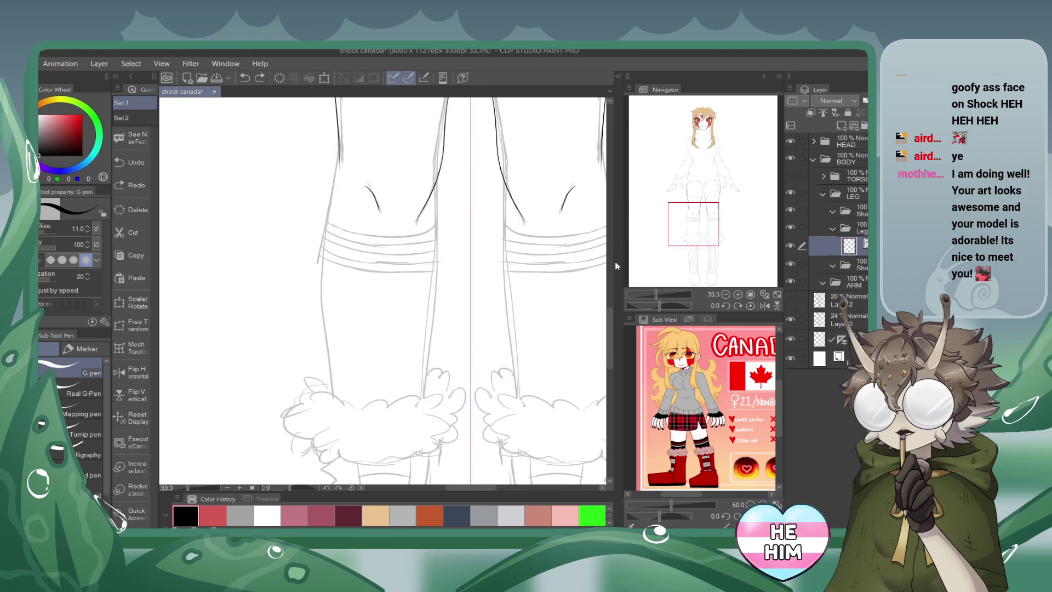
mouse_move(337, 168)
left_mouse_down()
mouse_move(318, 351)
mouse_move(337, 430)
left_mouse_up()
left_click(245, 78)
mouse_move(339, 149)
left_mouse_down()
mouse_move(324, 237)
mouse_move(337, 410)
left_mouse_up()
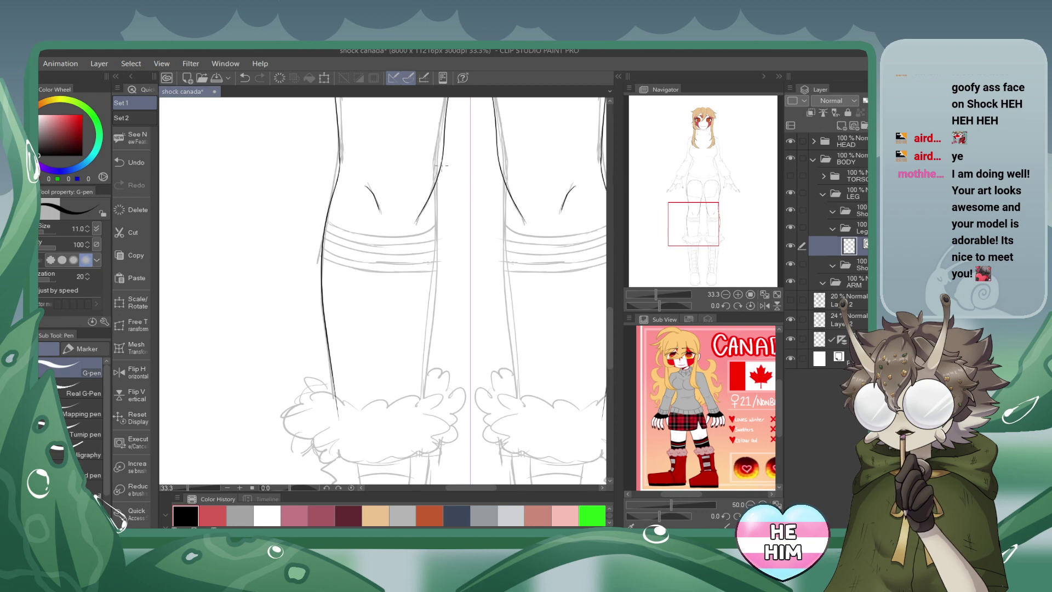
left_click_drag(443, 155, 421, 417)
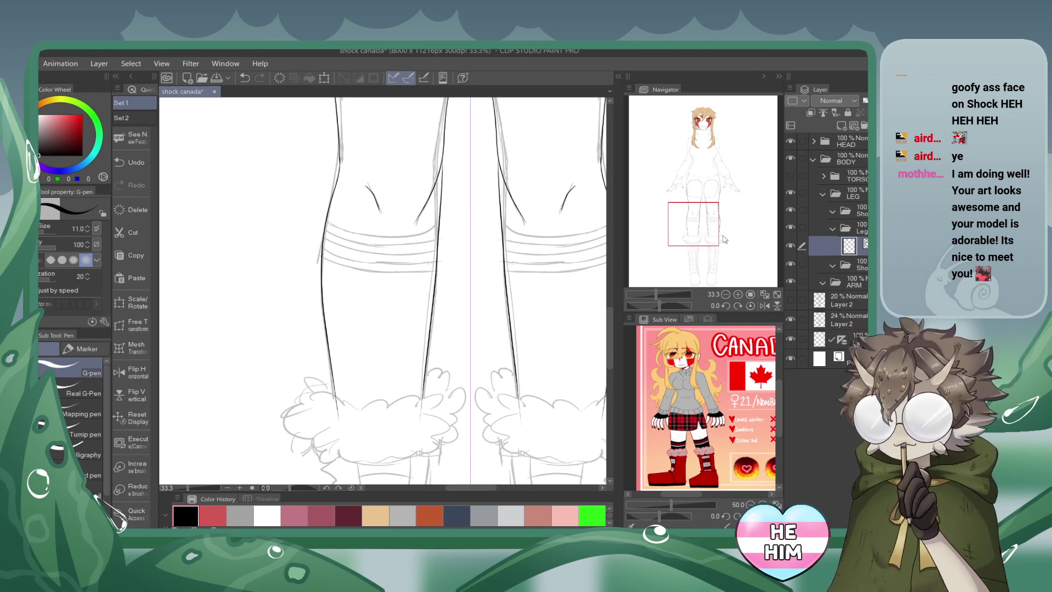
left_click(726, 294)
left_click(738, 294)
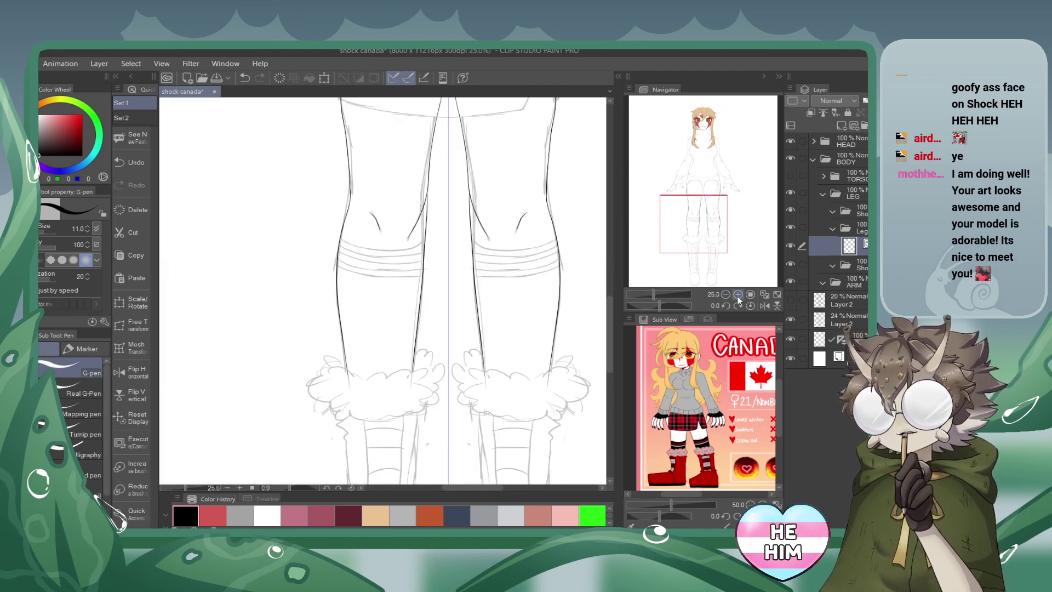
key("ctrl+z")
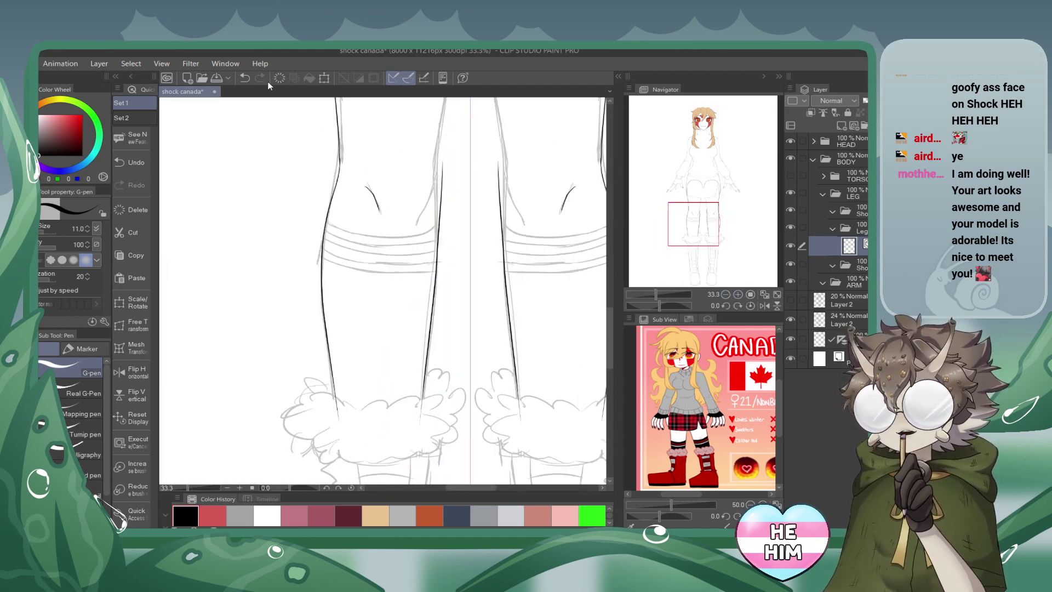
left_click(244, 78)
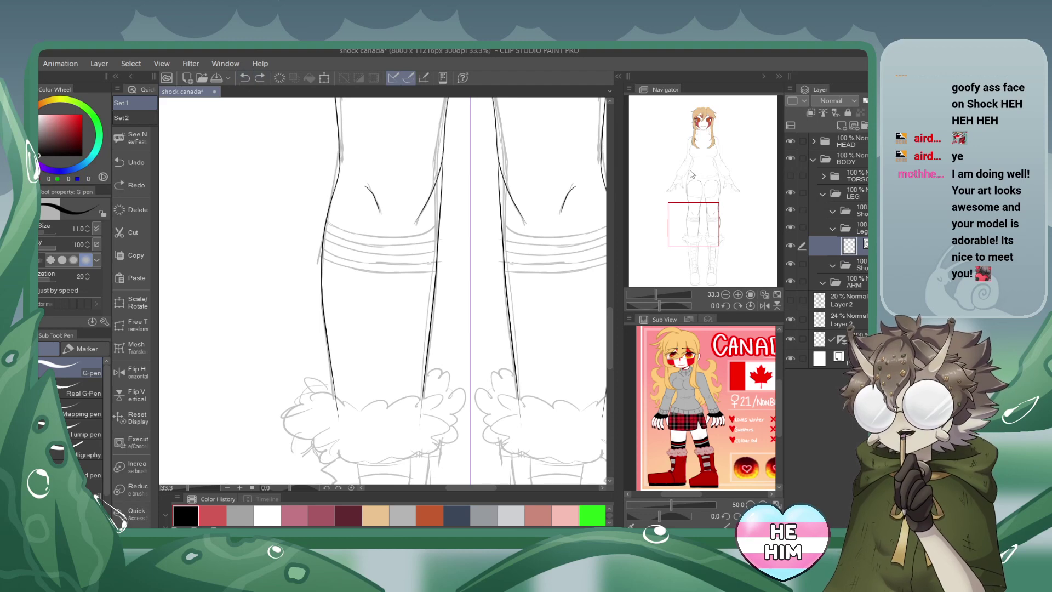
Close the bottoms of both lower legs with a rounded curve inside the fur cuffs.
left_click_drag(688, 212, 689, 235)
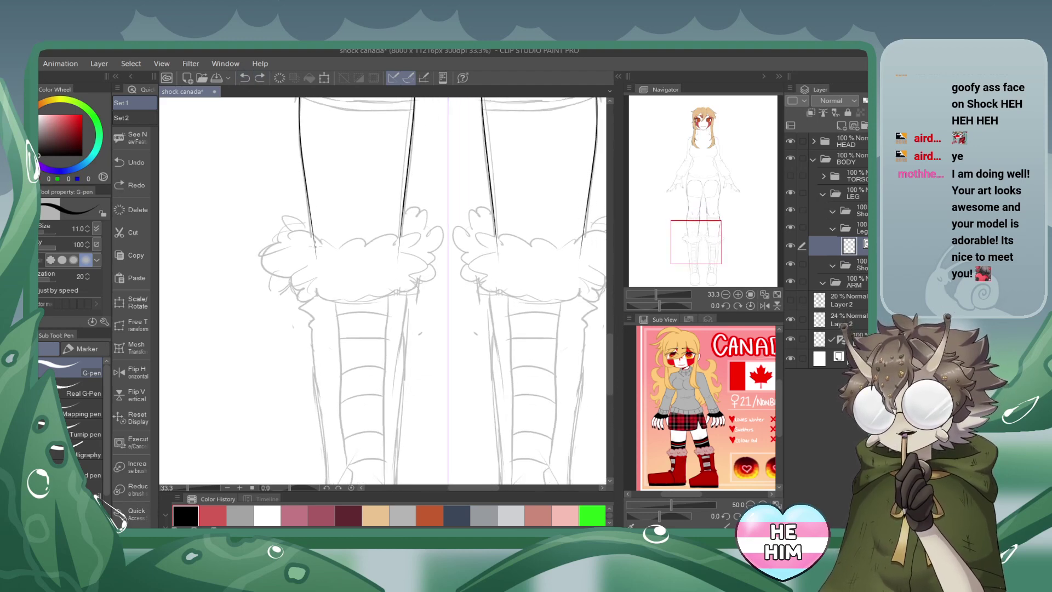
mouse_move(316, 246)
left_mouse_down()
mouse_move(333, 271)
mouse_move(397, 229)
mouse_move(331, 270)
mouse_move(310, 235)
mouse_move(314, 252)
left_mouse_up()
left_click(244, 78)
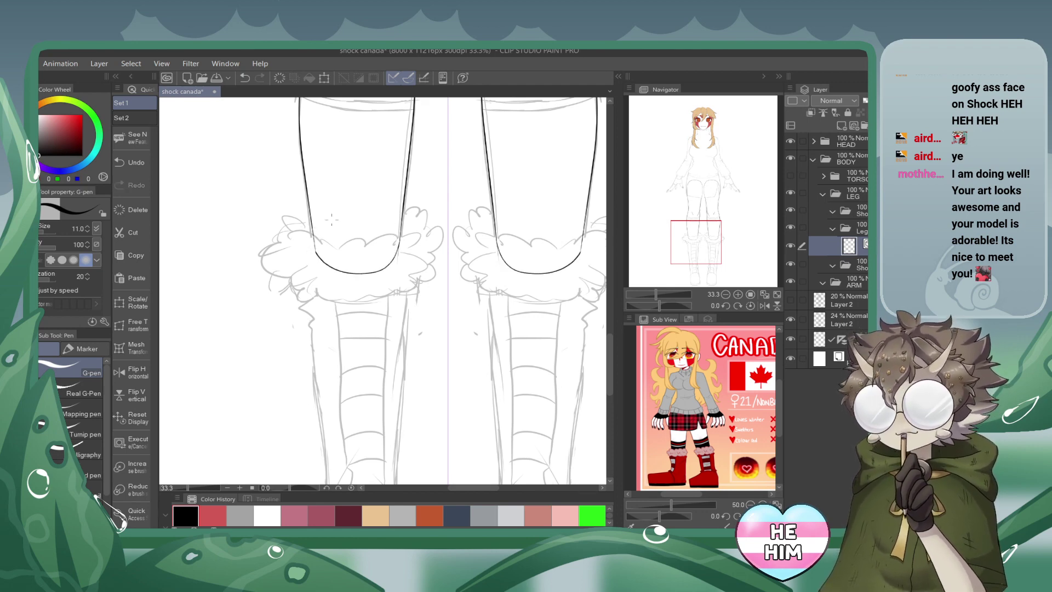
Collapse the Leg folder and add a new layer inside the upper "Sho" folder.
left_click(831, 230)
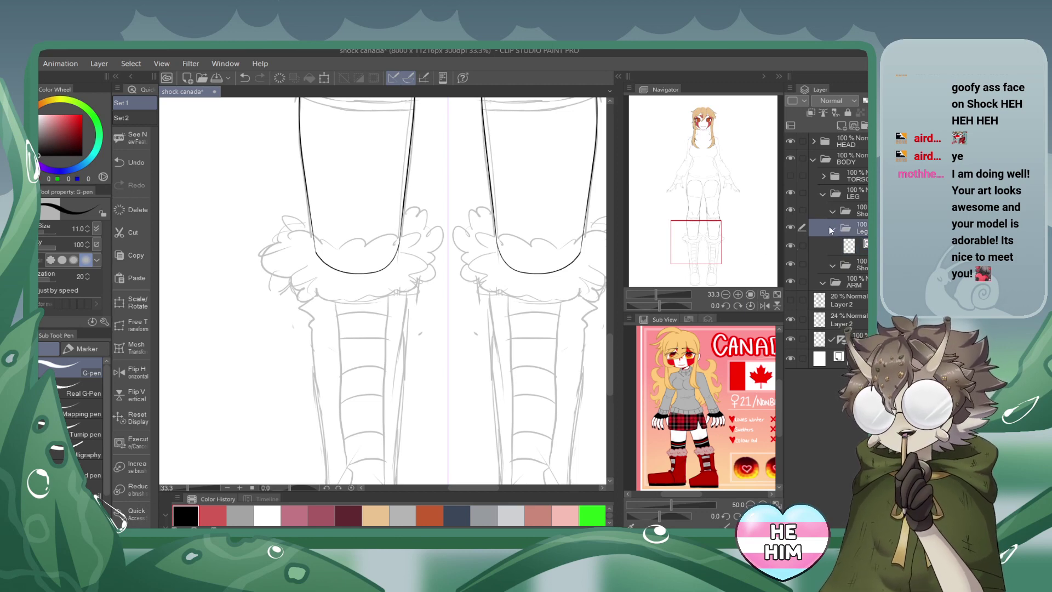
left_click(831, 230)
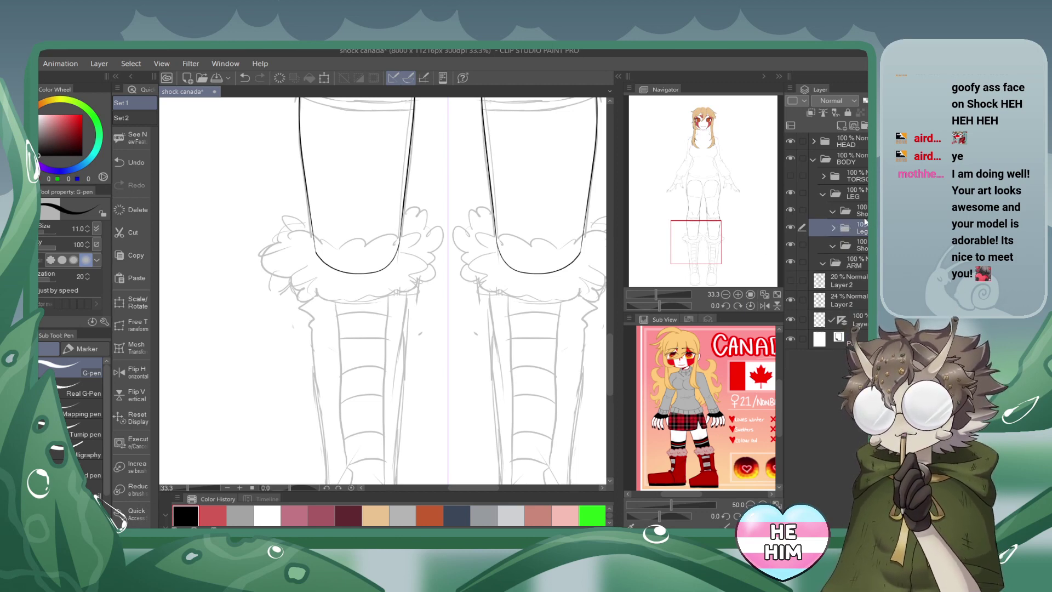
left_click(858, 212)
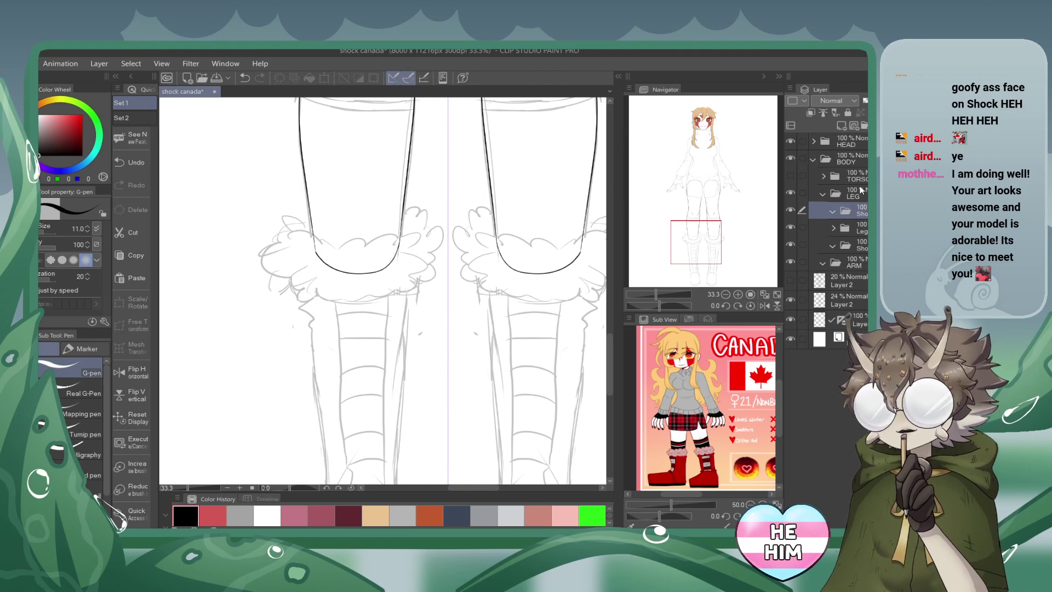
left_click(852, 125)
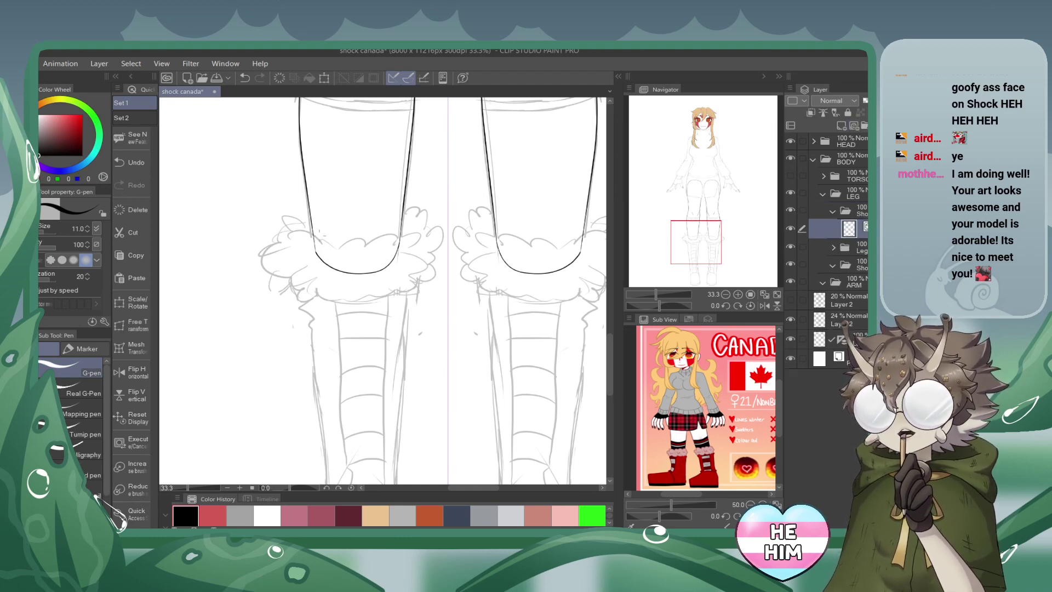
Ink the fluffy scalloped outline of the boots' fur cuffs over the sketch with the G-pen.
mouse_move(336, 244)
left_mouse_down()
mouse_move(279, 229)
mouse_move(286, 243)
mouse_move(257, 258)
mouse_move(292, 298)
left_mouse_up()
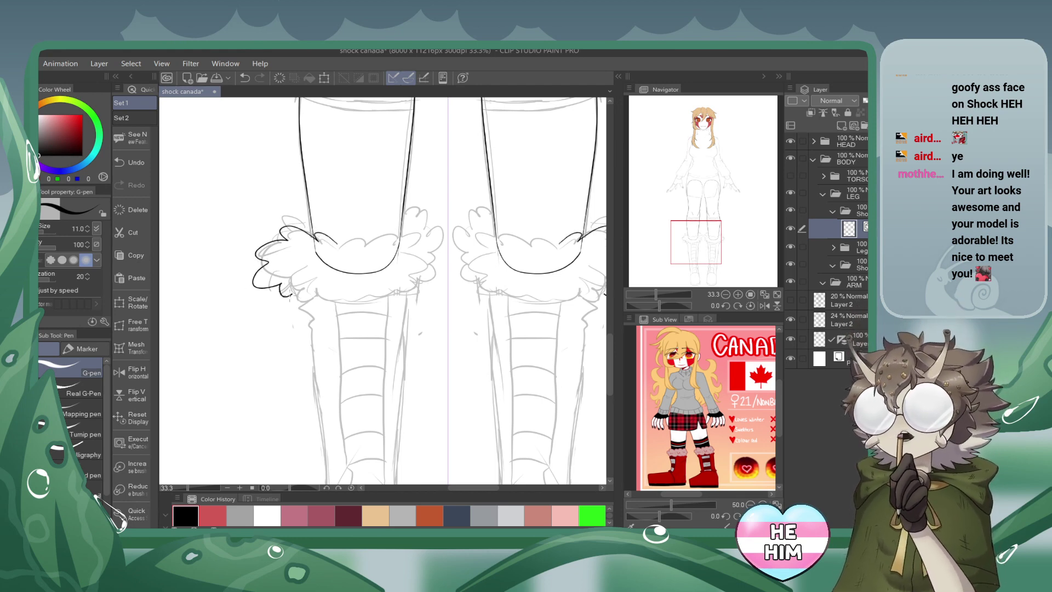
mouse_move(256, 257)
left_mouse_down()
mouse_move(279, 263)
mouse_move(272, 268)
left_mouse_up()
left_click(245, 78)
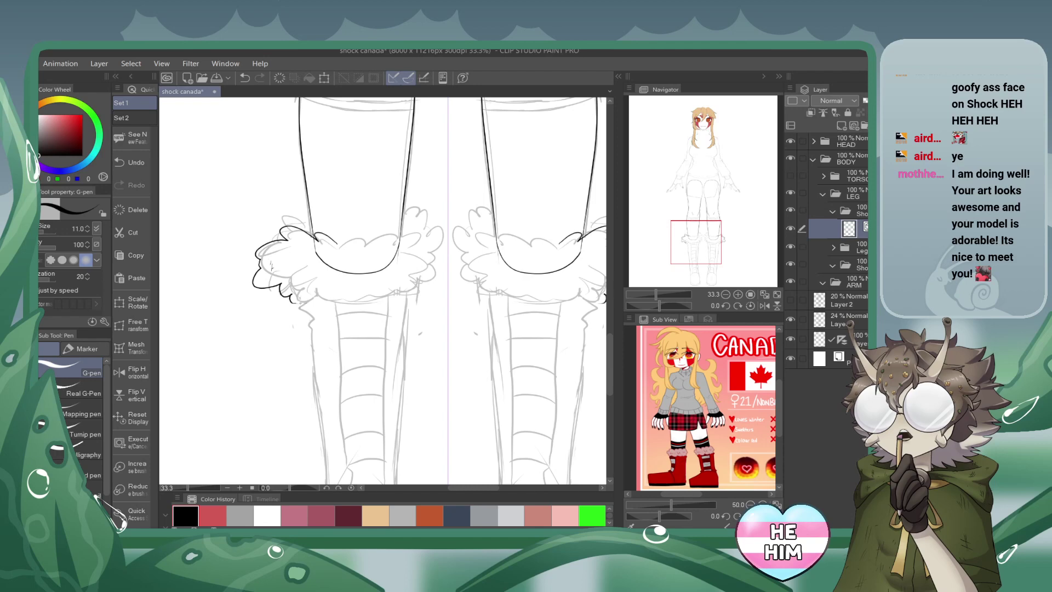
mouse_move(291, 299)
left_mouse_down()
mouse_move(317, 294)
mouse_move(334, 309)
mouse_move(355, 297)
mouse_move(384, 308)
mouse_move(423, 300)
mouse_move(434, 279)
mouse_move(428, 222)
mouse_move(395, 237)
mouse_move(327, 237)
left_mouse_up()
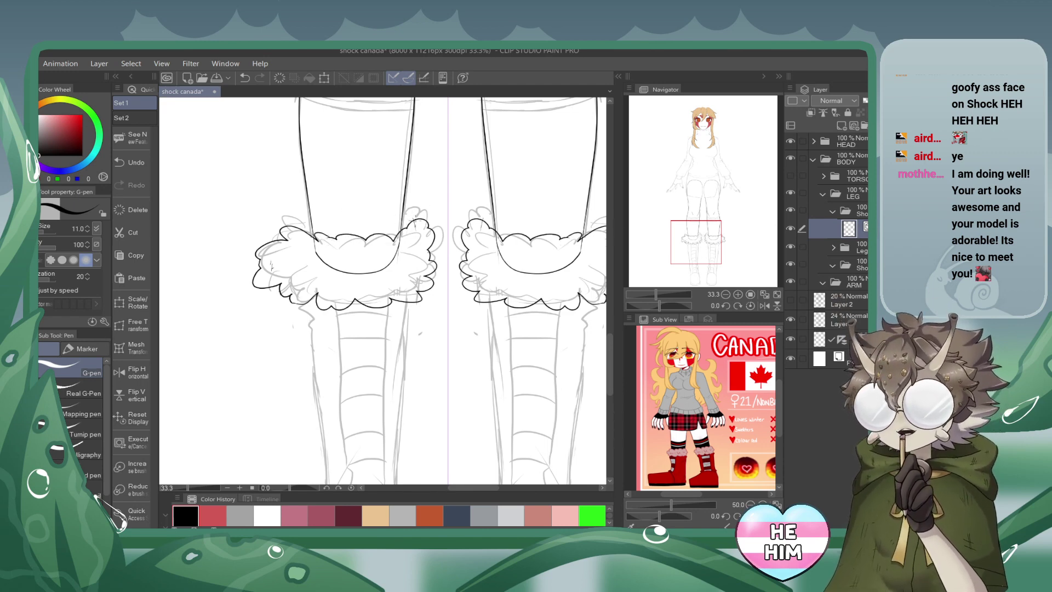
Undo the strokes along the fur cuffs' upper edge and inner side, keeping the outer and lower scallops.
key("ctrl+z")
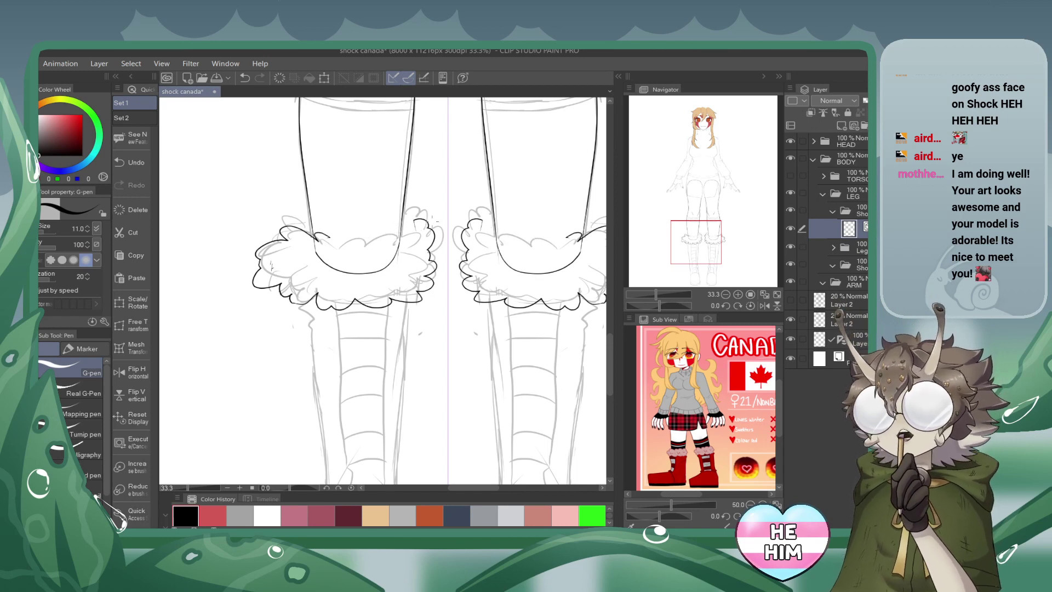
key("ctrl+z")
left_click(246, 80)
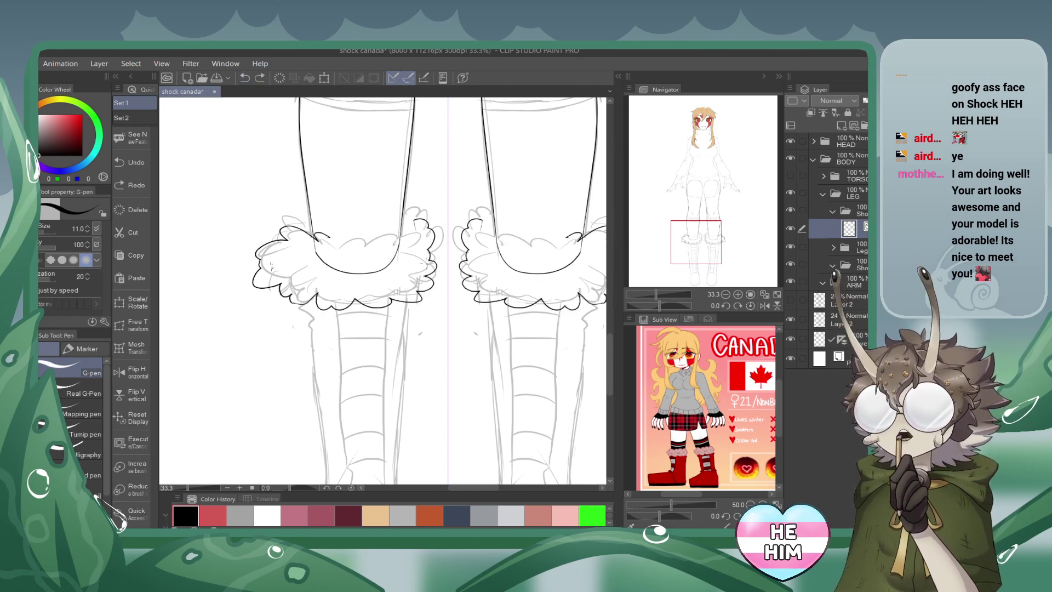
key("ctrl+y")
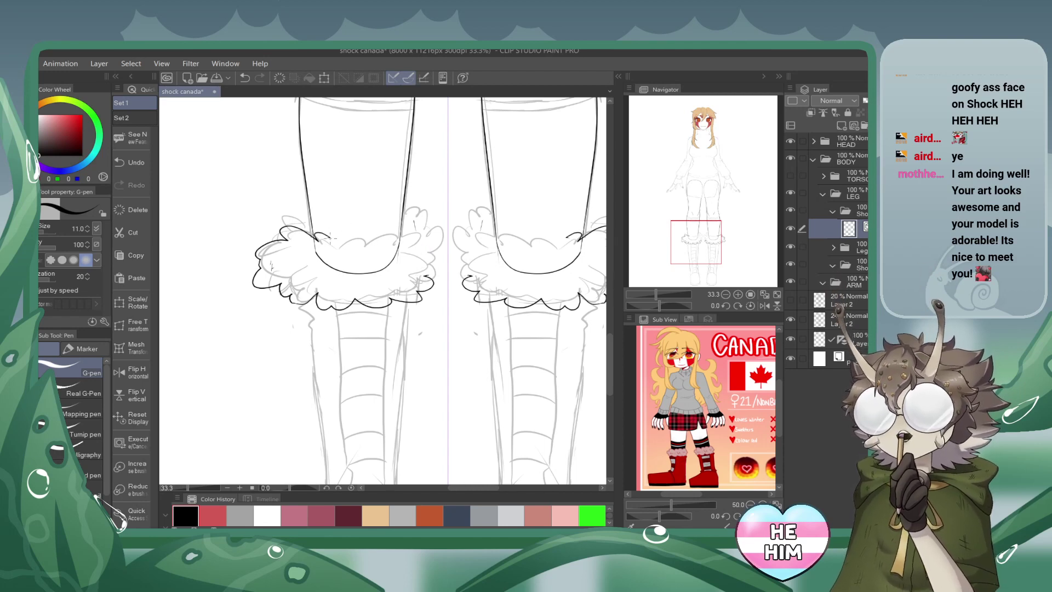
Ink the scalloped upper edge and inner side of both fur cuffs, and hide the Leg line-art folder.
mouse_move(316, 237)
left_mouse_down()
mouse_move(409, 239)
mouse_move(441, 257)
mouse_move(430, 282)
left_mouse_up()
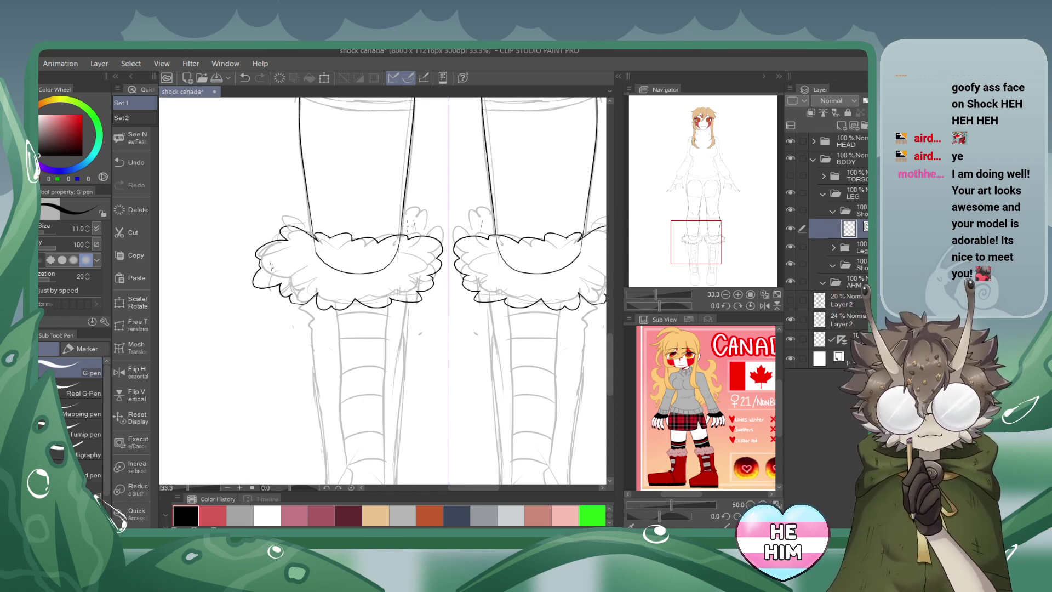
left_click(789, 246)
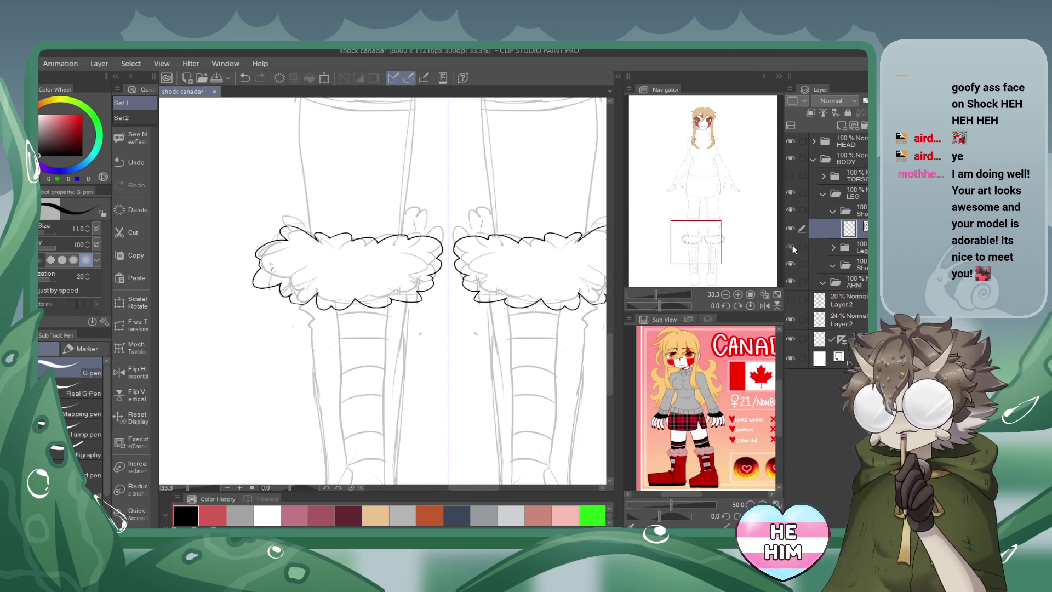
left_click(792, 245)
left_click(790, 246)
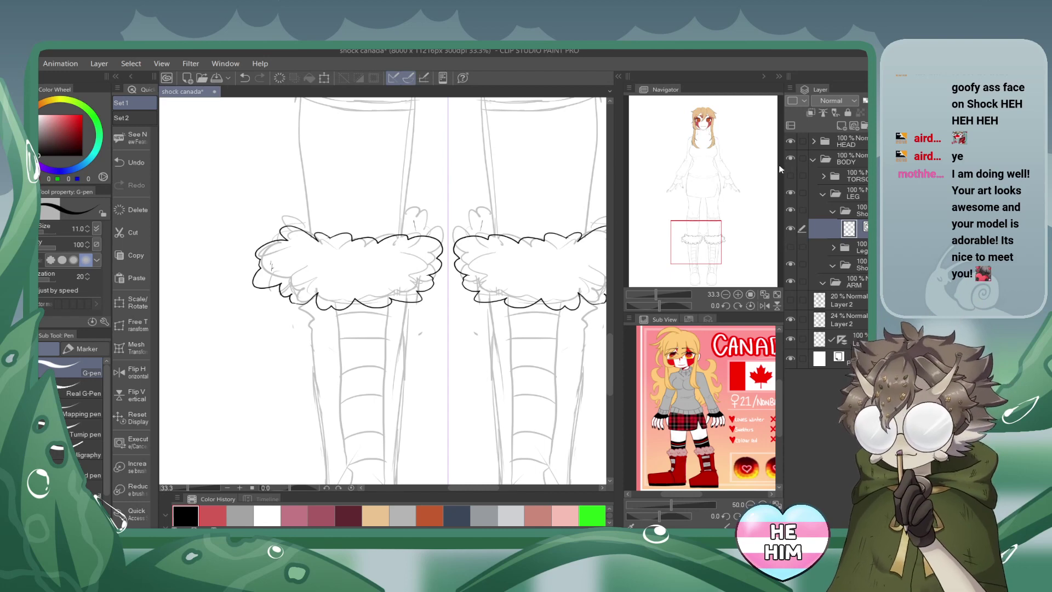
Add a second "Sho" folder beside the lower one in the LEG group and create a new layer inside the bottommost folder.
left_click_drag(707, 244, 704, 233)
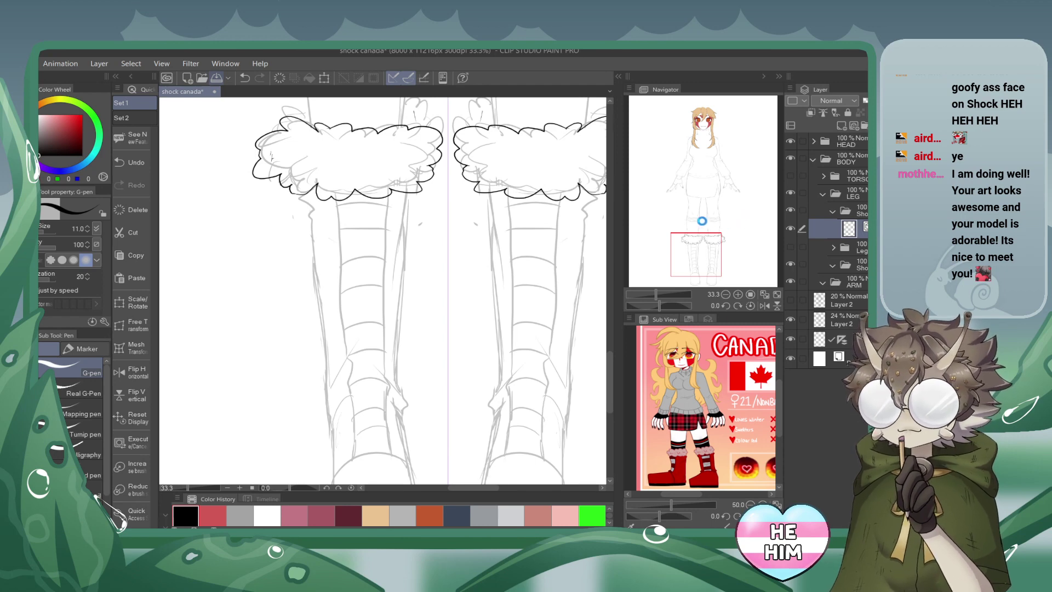
left_click_drag(704, 224, 699, 253)
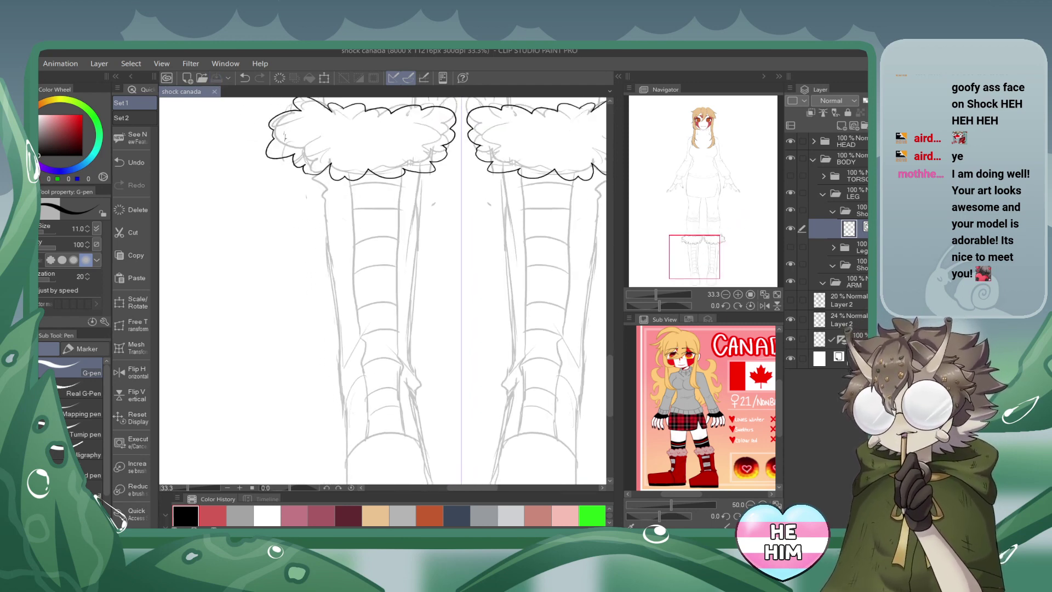
left_click(858, 263)
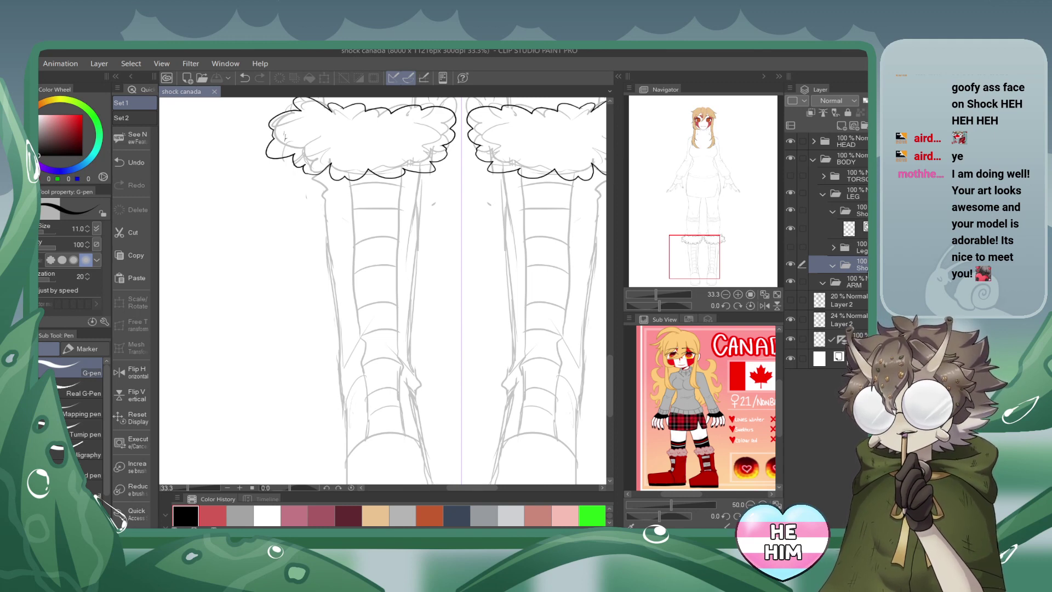
left_click(865, 125)
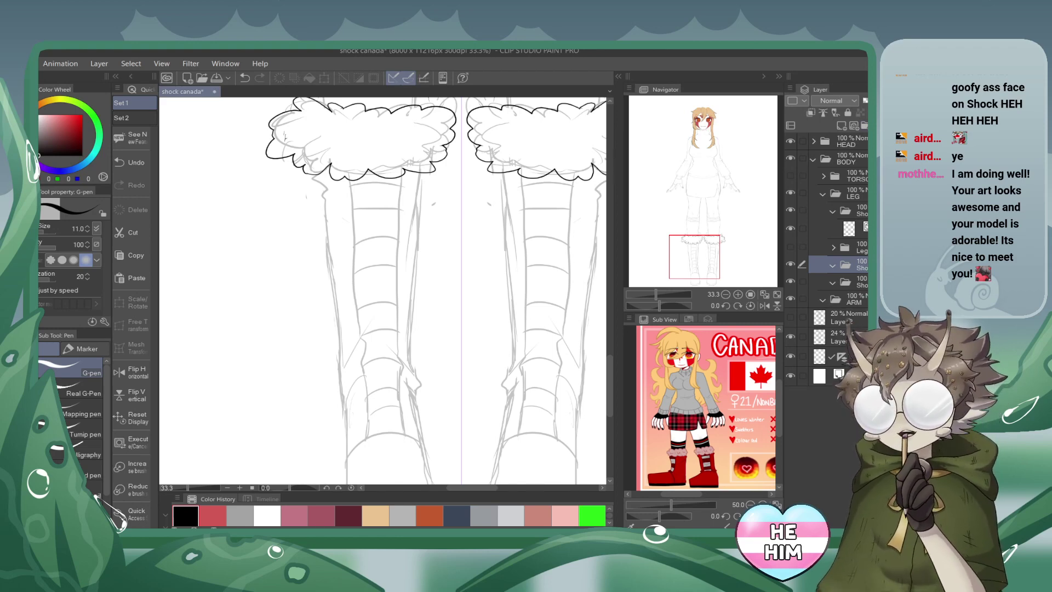
left_click(864, 284)
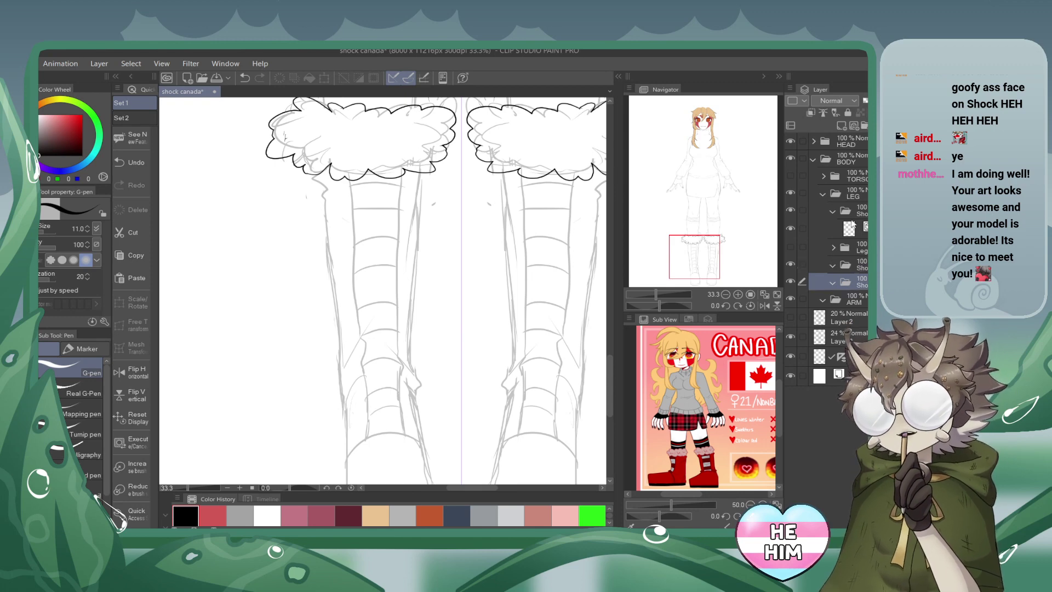
left_click(854, 125)
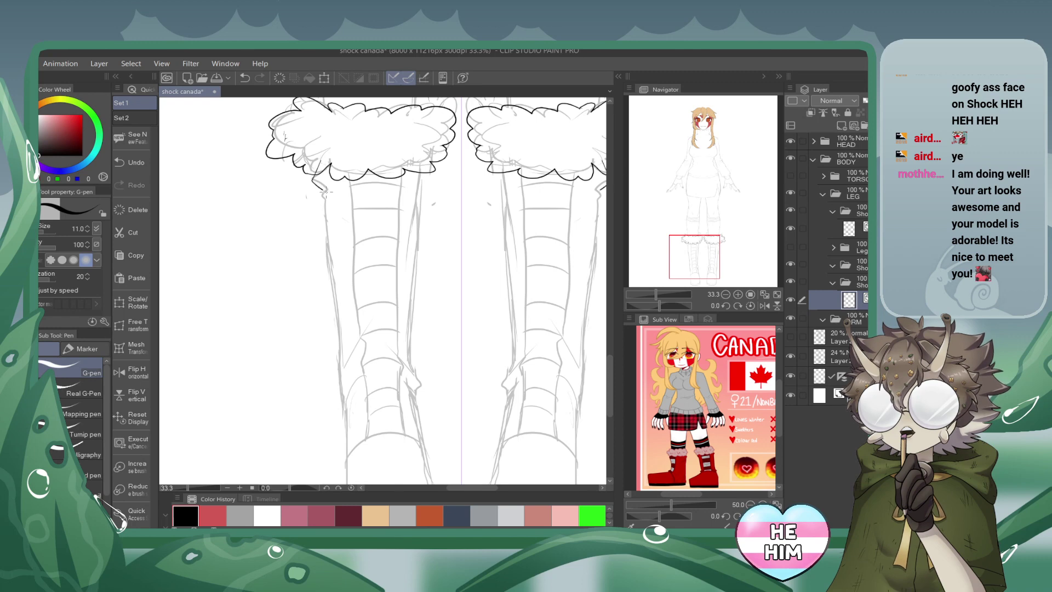
Ink the boot shafts from under the fur cuffs to the ankles, closing them with a pointed flap and rounded lower curve.
left_click_drag(325, 191, 327, 204)
mouse_move(323, 161)
left_mouse_down()
mouse_move(366, 131)
mouse_move(401, 145)
mouse_move(413, 164)
mouse_move(412, 371)
mouse_move(395, 351)
mouse_move(416, 392)
left_mouse_up()
mouse_move(326, 203)
left_mouse_down()
mouse_move(345, 403)
mouse_move(373, 367)
left_mouse_up()
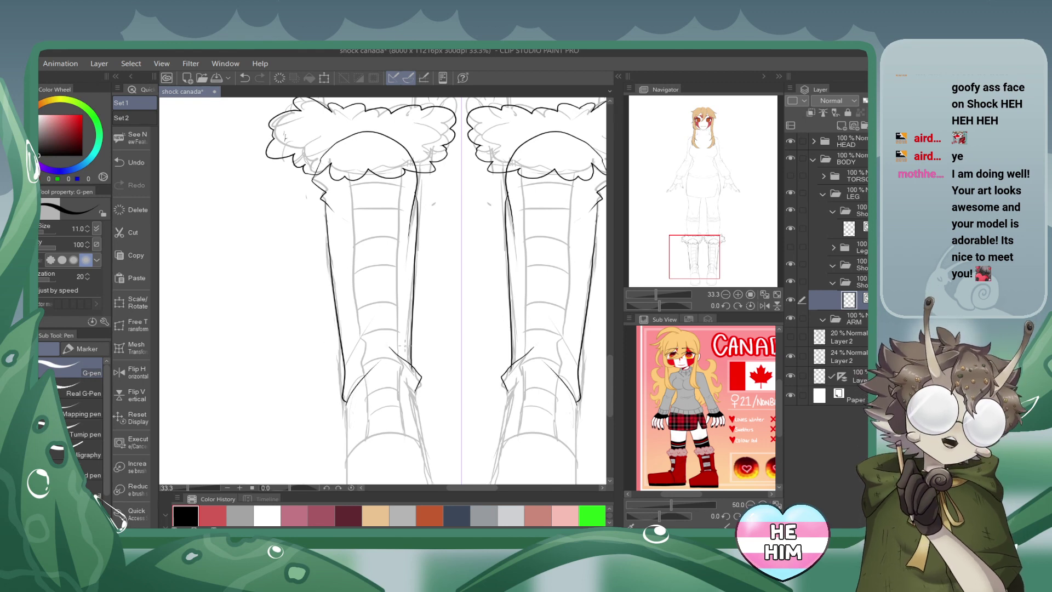
key("ctrl+z")
left_click_drag(345, 400, 383, 360)
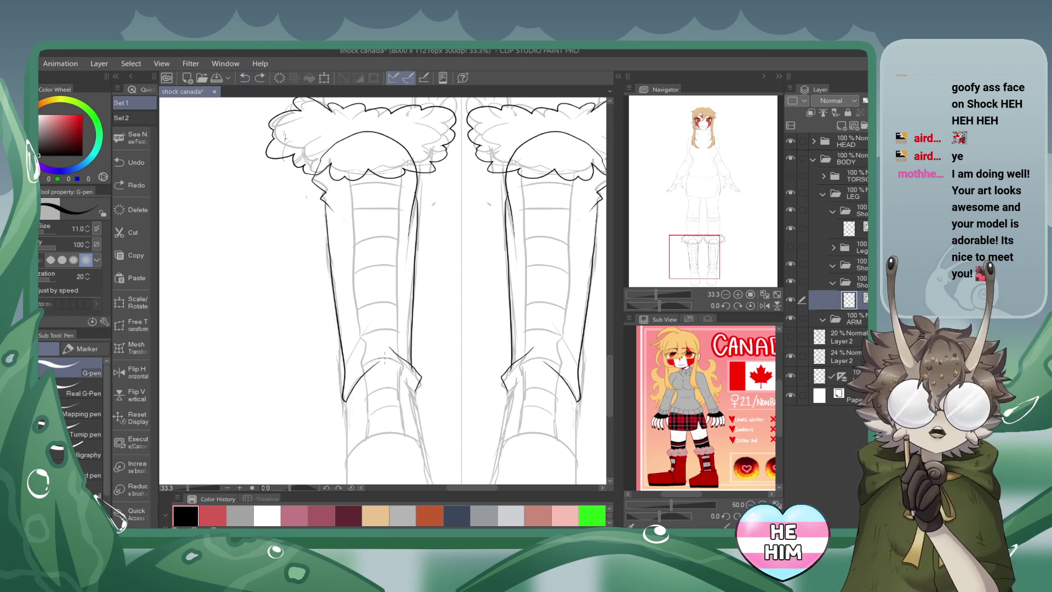
mouse_move(345, 403)
left_mouse_down()
mouse_move(363, 414)
mouse_move(408, 402)
mouse_move(415, 378)
left_mouse_up()
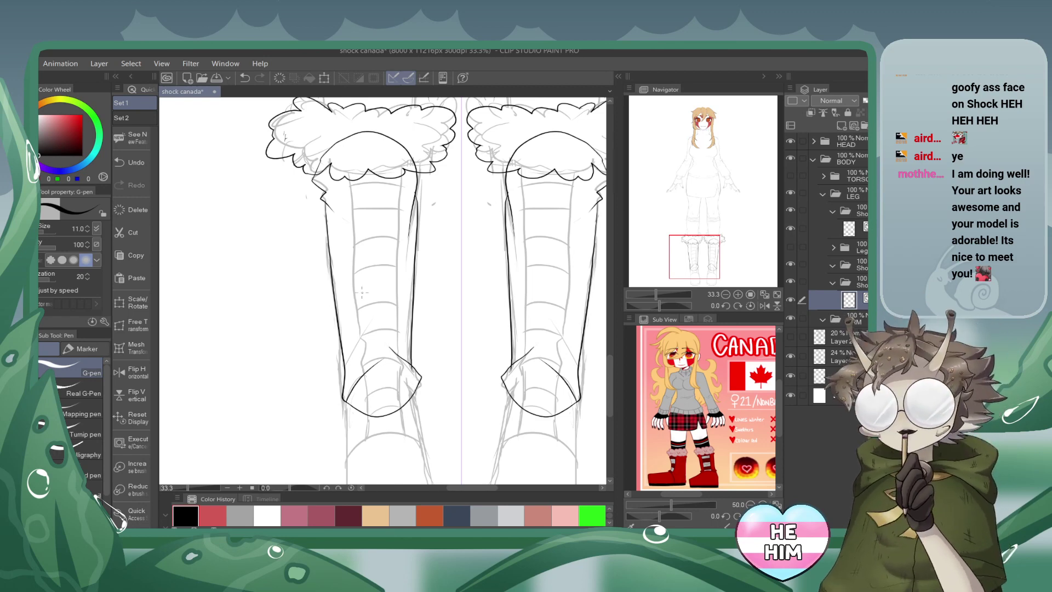
Collapse the boot-shaft folder and add a new layer inside the "Sho" folder above it.
left_click_drag(705, 250, 704, 265)
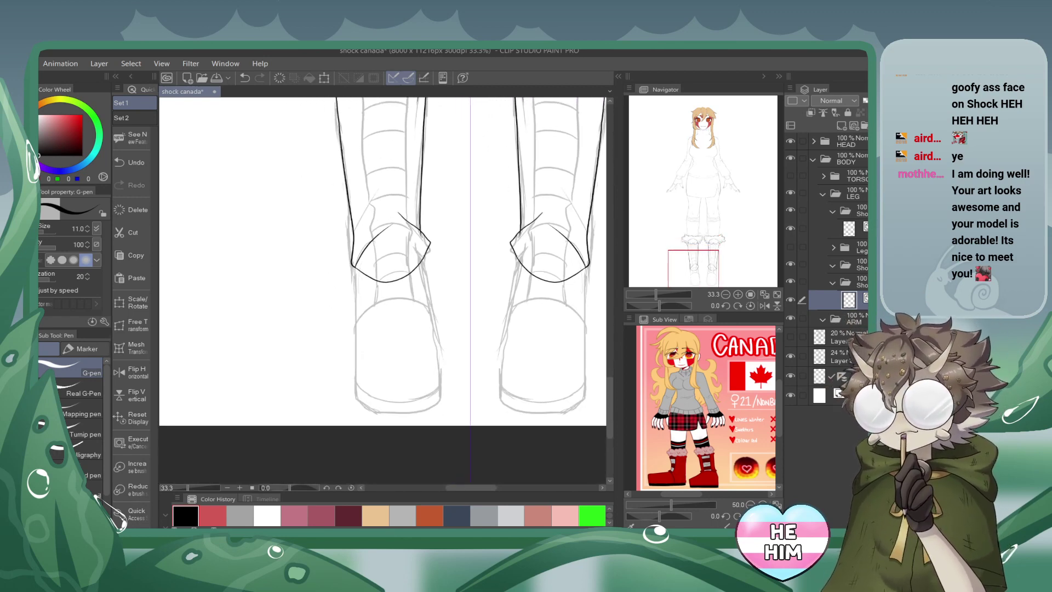
left_click(832, 282)
left_click(846, 264)
left_click(853, 125)
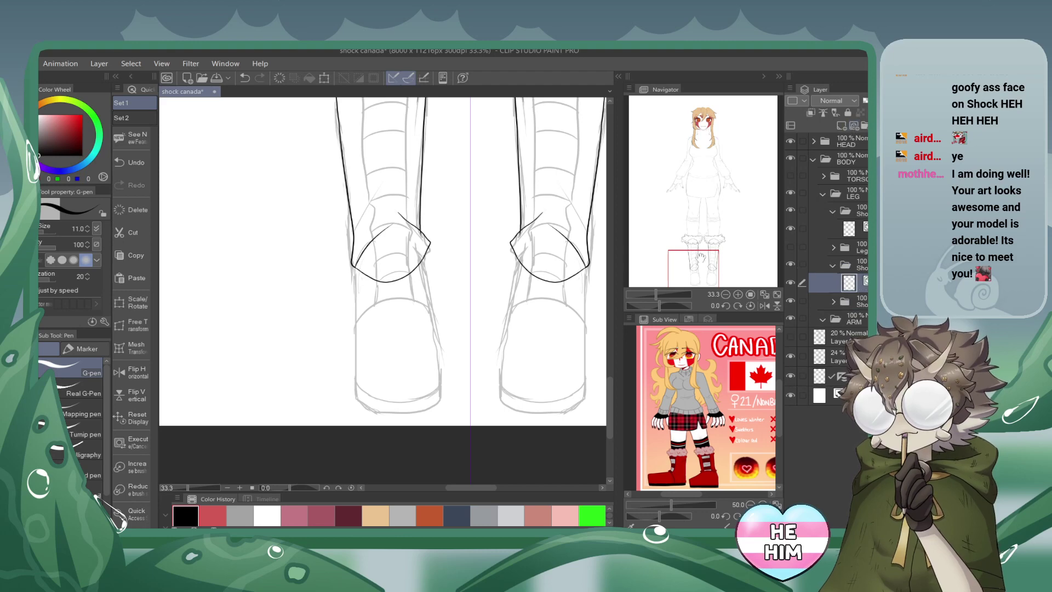
Ink the boots' feet with both sides, the sole and its upper line, and a rounded toe cap, trimming the overshooting ends.
scroll(701, 256, "up", 1)
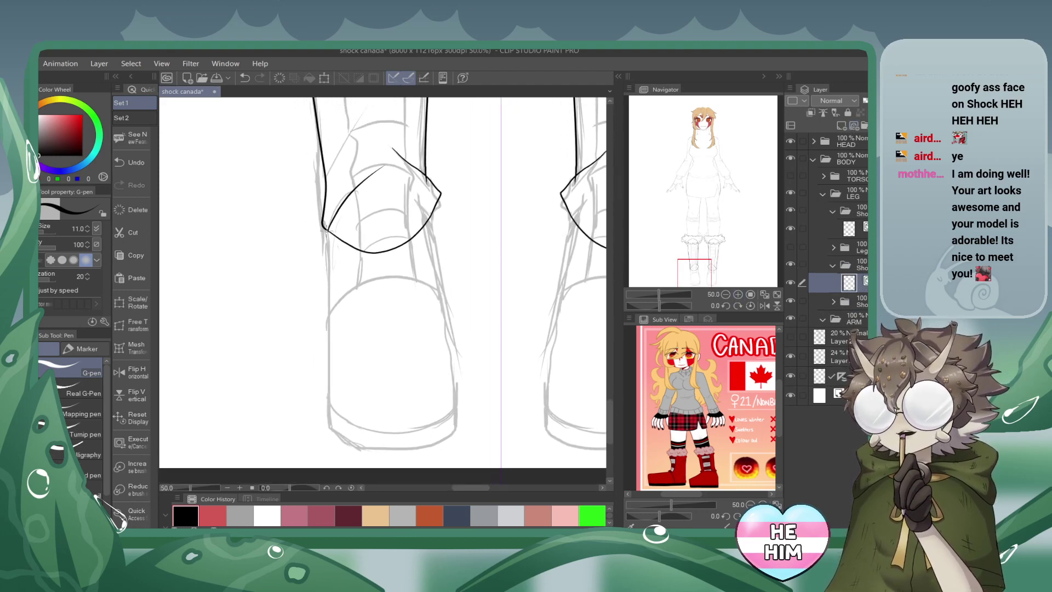
left_click_drag(325, 229, 332, 436)
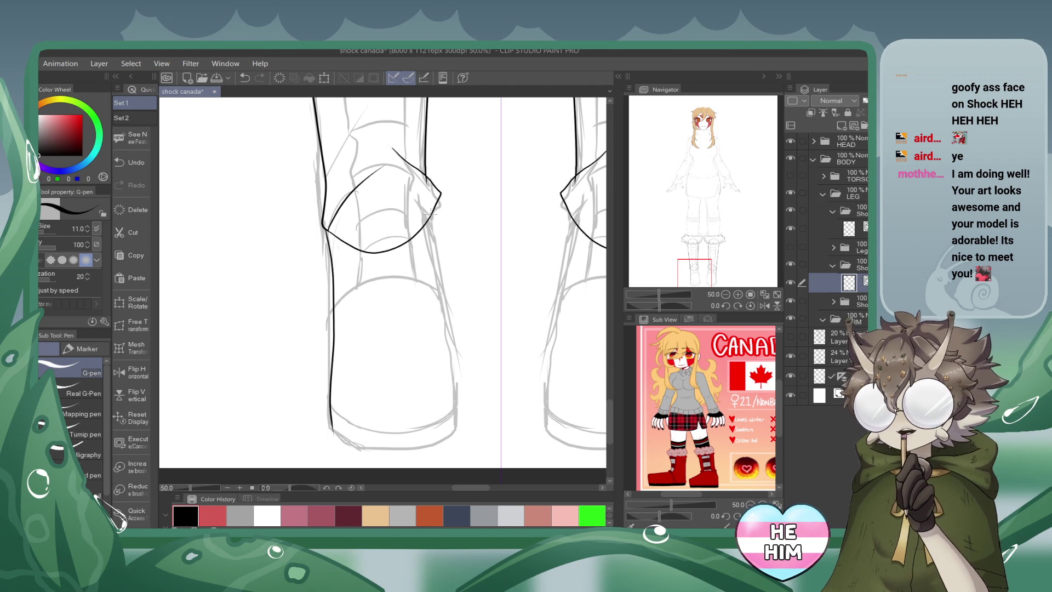
mouse_move(429, 206)
left_mouse_down()
mouse_move(448, 317)
mouse_move(449, 419)
left_mouse_up()
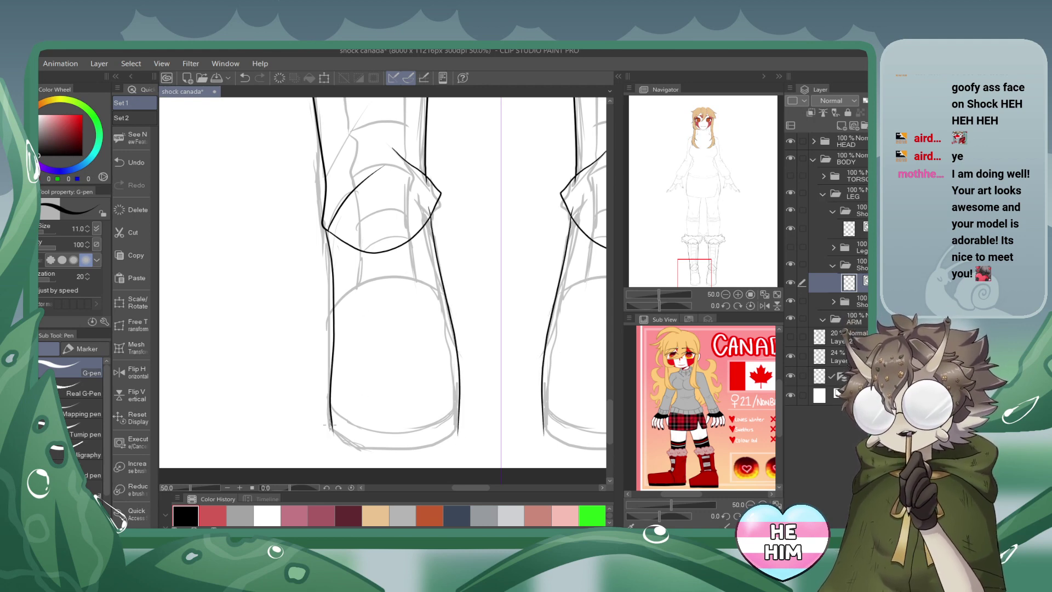
mouse_move(329, 424)
left_mouse_down()
mouse_move(358, 447)
mouse_move(471, 405)
mouse_move(470, 414)
left_mouse_up()
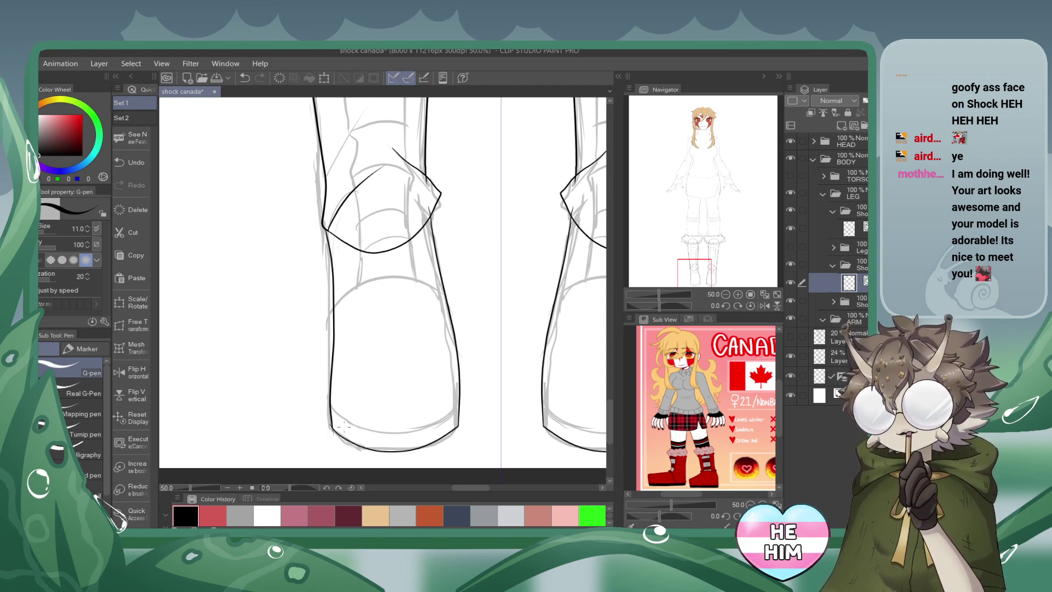
mouse_move(328, 406)
left_mouse_down()
mouse_move(354, 421)
mouse_move(450, 417)
mouse_move(468, 377)
left_mouse_up()
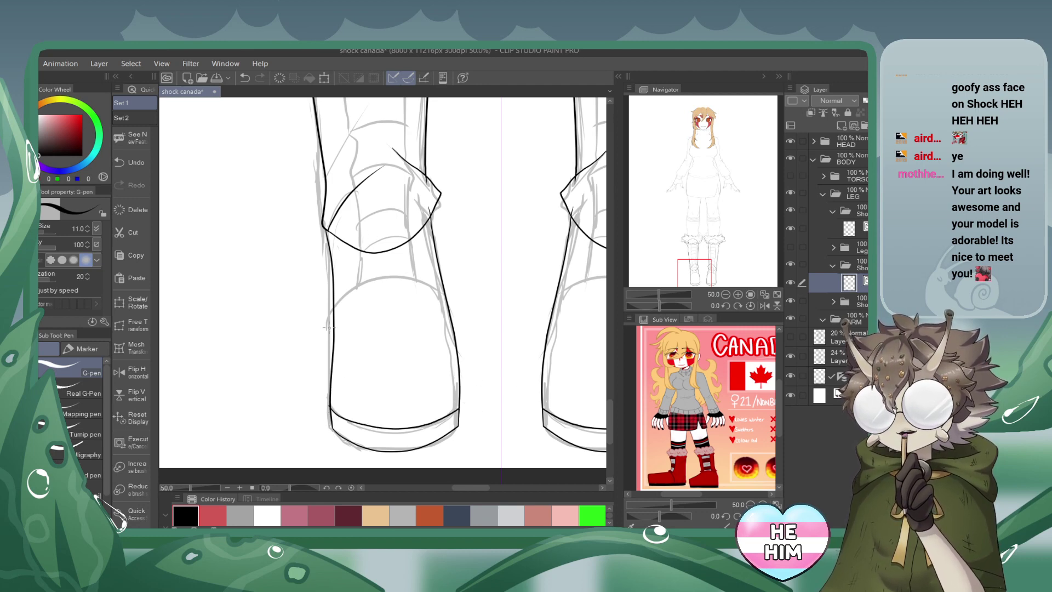
mouse_move(327, 328)
left_mouse_down()
mouse_move(434, 286)
mouse_move(460, 330)
left_mouse_up()
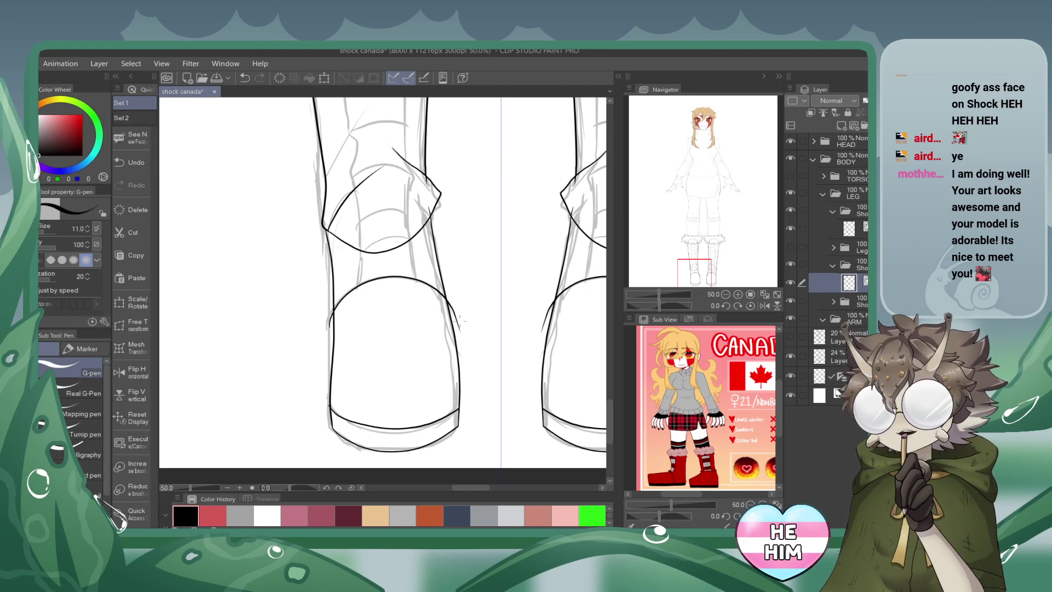
left_click(454, 314)
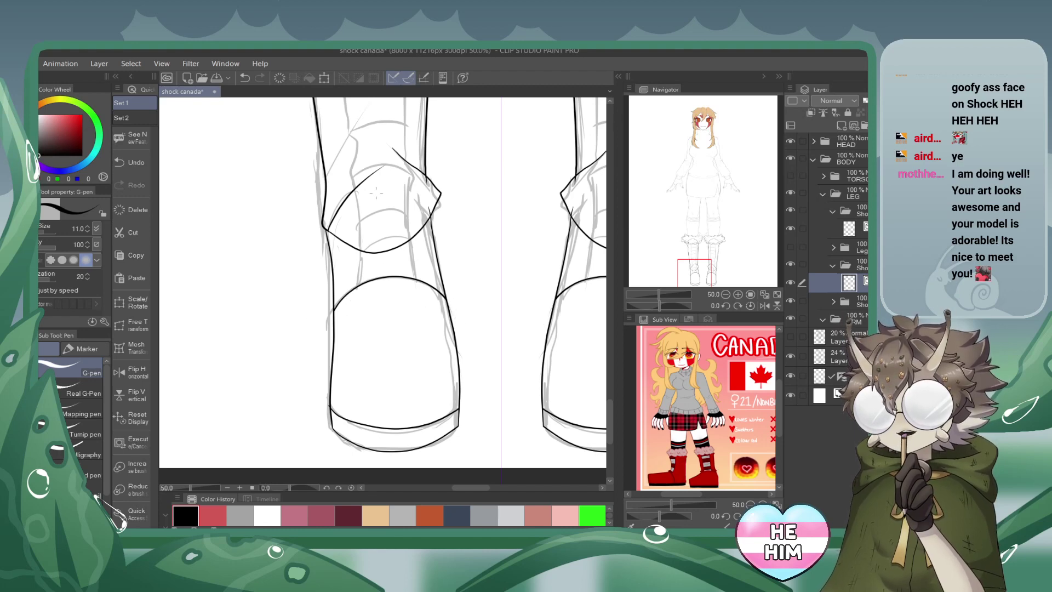
Ink an arched line across the ankle as the upper edge of the boots' foot section, redrawing it until it fits.
left_click_drag(692, 245, 679, 258)
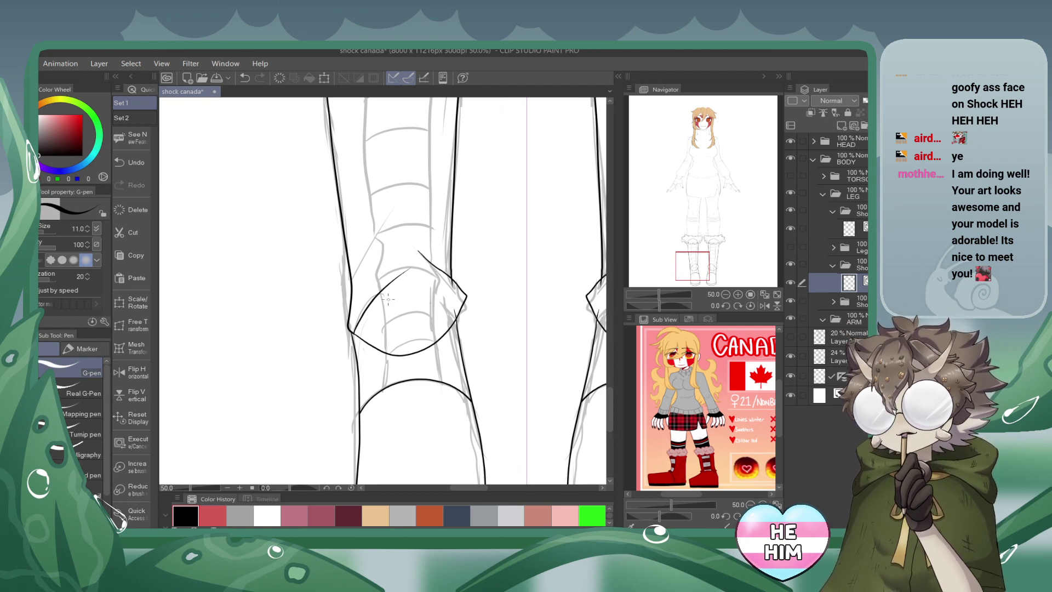
mouse_move(350, 335)
left_mouse_down()
mouse_move(366, 303)
mouse_move(457, 307)
mouse_move(431, 282)
mouse_move(457, 315)
mouse_move(409, 303)
mouse_move(351, 344)
left_mouse_up()
left_click(245, 78)
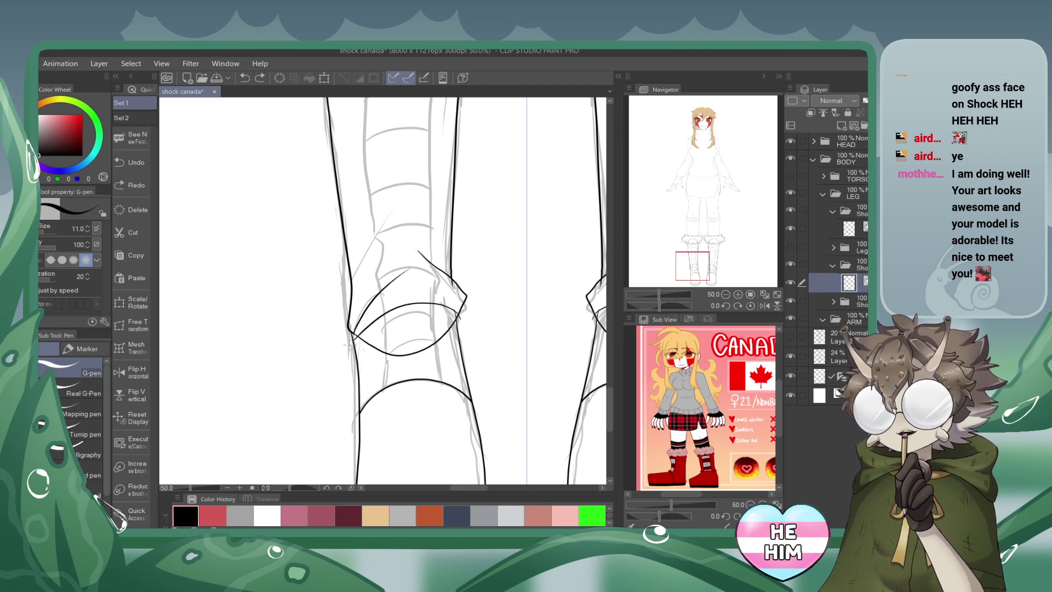
left_click(245, 78)
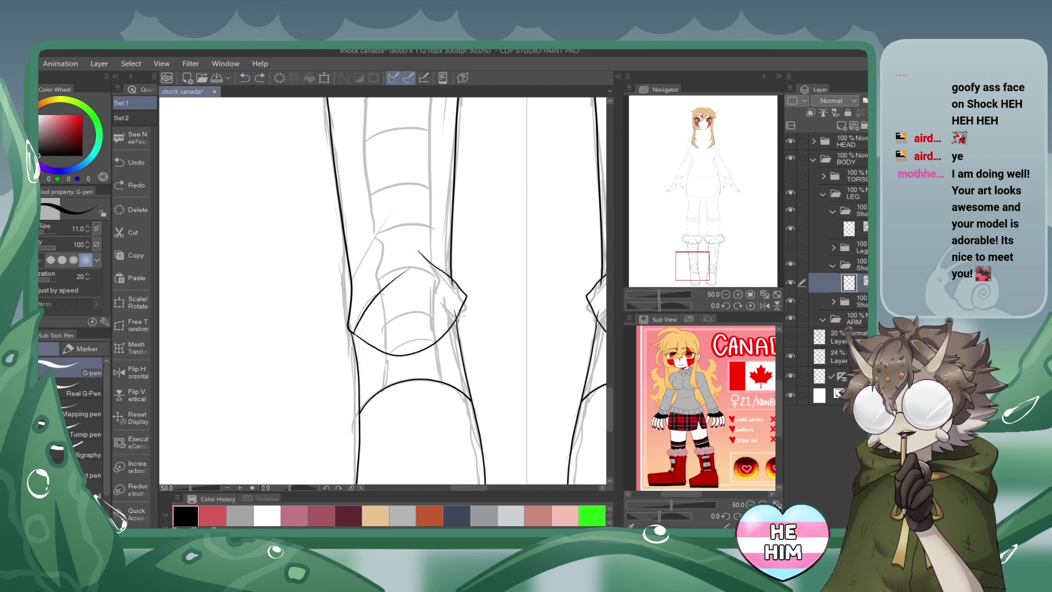
mouse_move(462, 311)
left_mouse_down()
mouse_move(352, 332)
mouse_move(392, 299)
mouse_move(463, 334)
mouse_move(363, 328)
left_mouse_up()
left_click(245, 78)
left_click(246, 78)
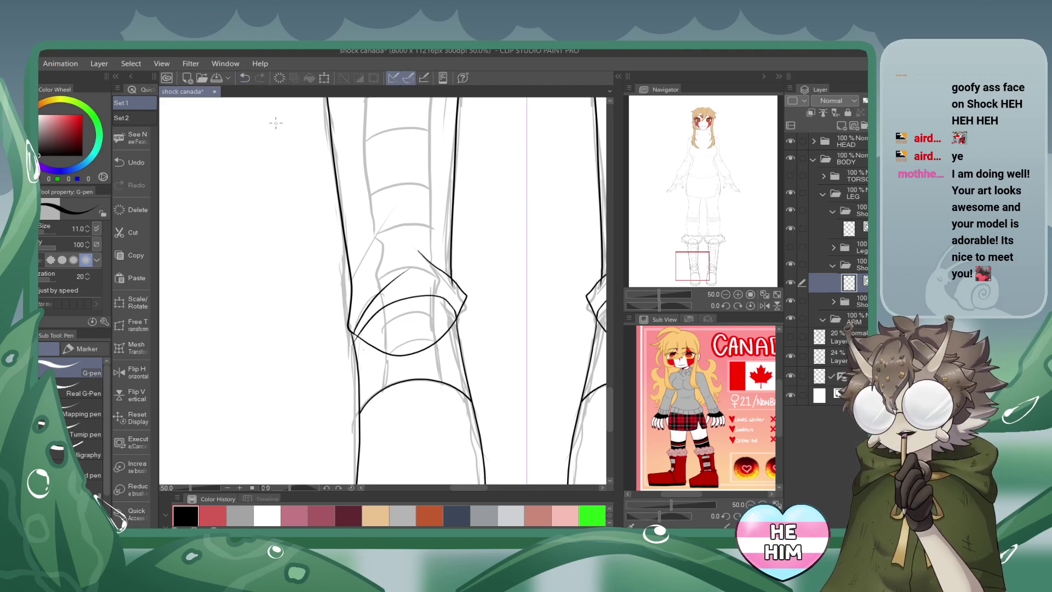
left_click(245, 78)
mouse_move(460, 323)
left_mouse_down()
mouse_move(408, 293)
mouse_move(348, 334)
left_mouse_up()
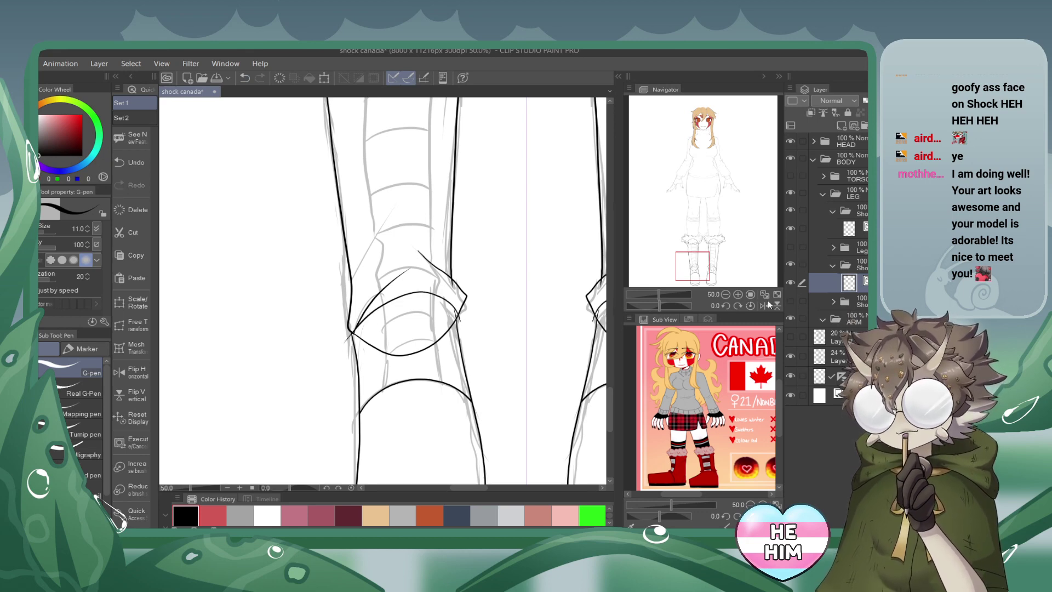
Hide the boot-shaft folder and ink the tongue's two sides and two curved cross bands between the ankle and toe cap.
left_click(789, 301)
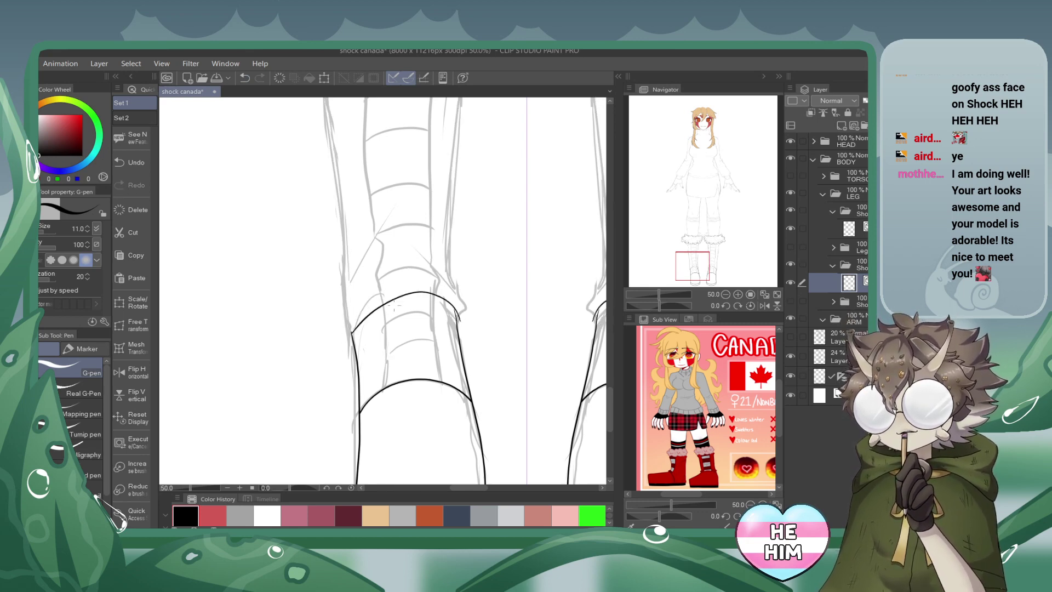
left_click_drag(383, 296, 378, 408)
left_click_drag(438, 290, 460, 393)
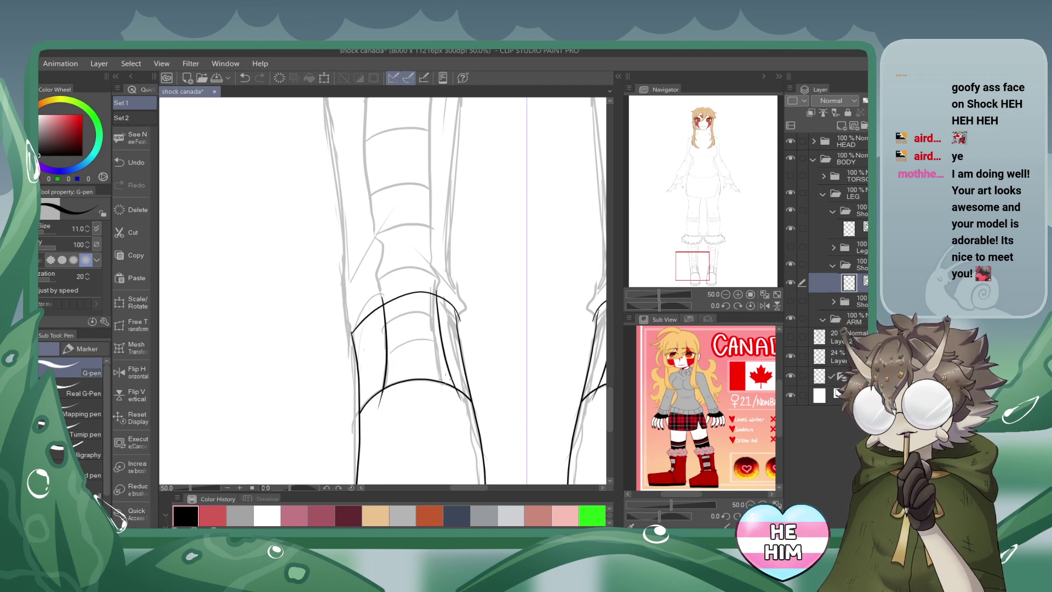
left_click(436, 292)
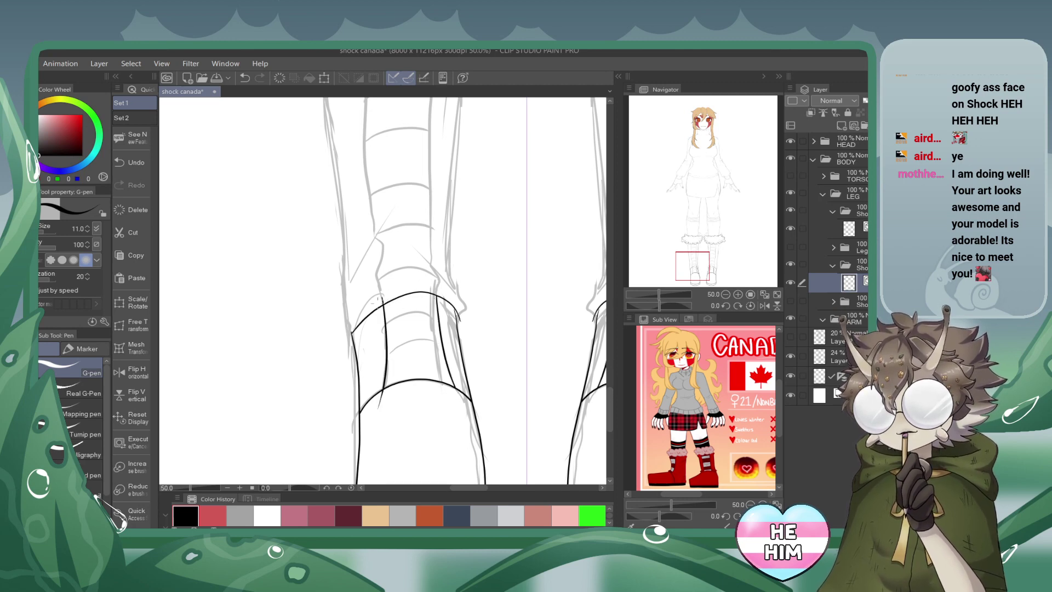
left_click(382, 300)
left_click(380, 401)
left_click_drag(382, 360, 442, 347)
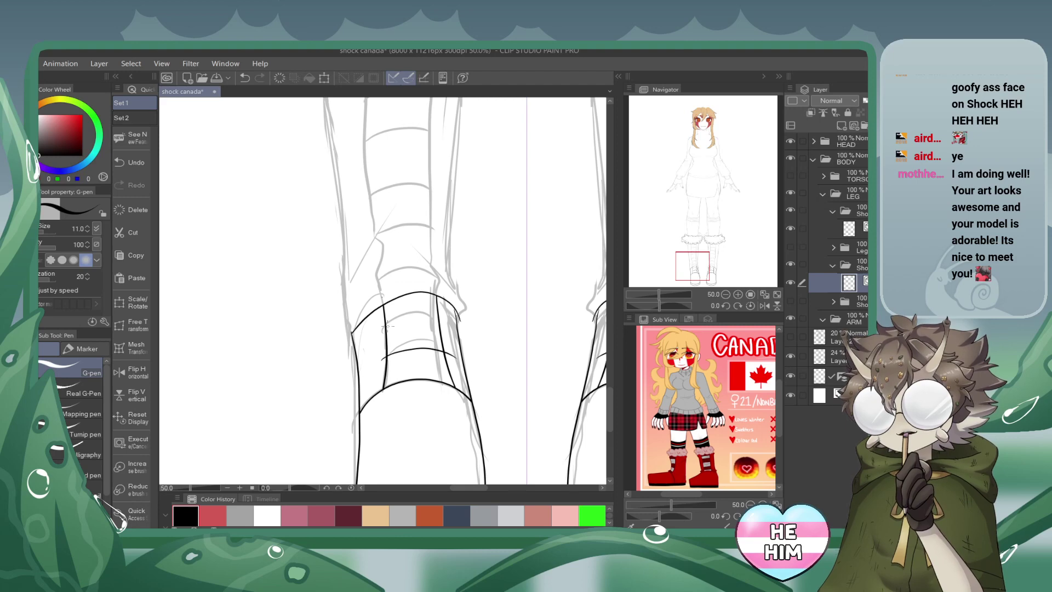
left_click_drag(386, 320, 438, 315)
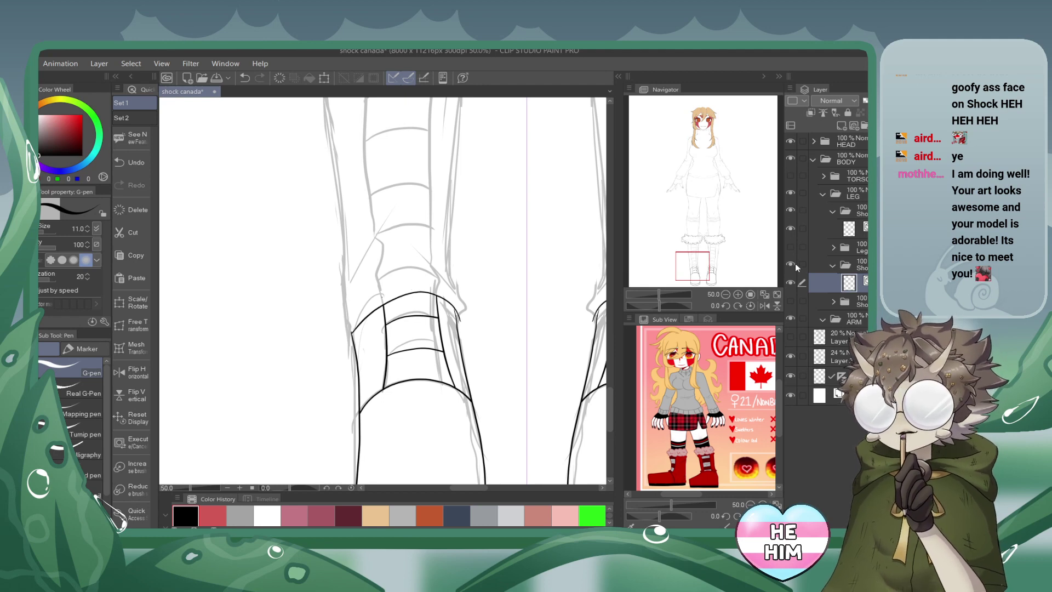
Show the boot-shaft folder again and trim the arched ankle line back to the sides of the tongue.
left_click(790, 301)
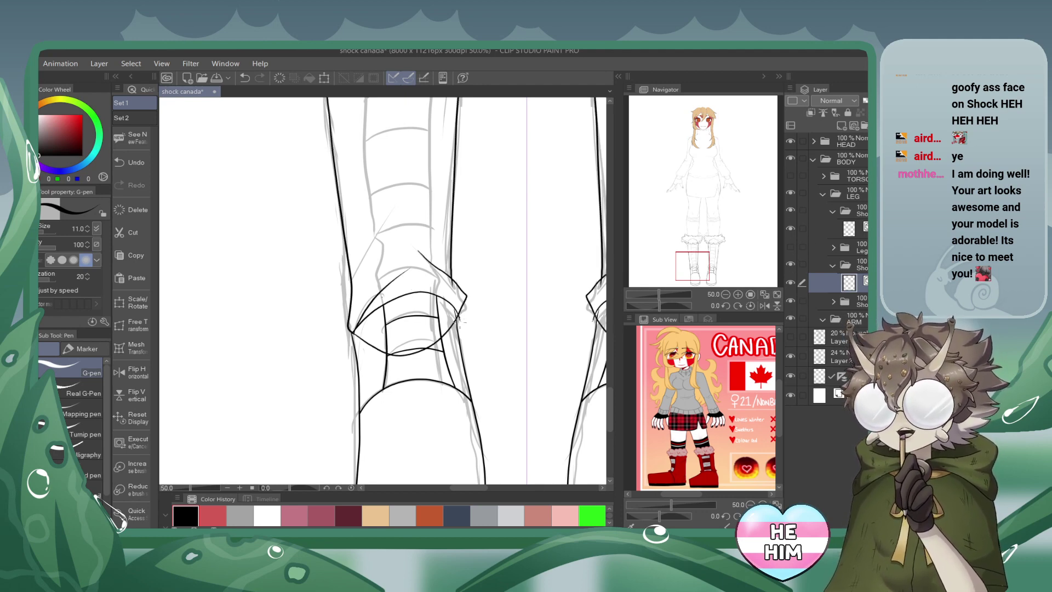
left_click(454, 309)
left_click(245, 77)
left_click_drag(437, 296, 454, 310)
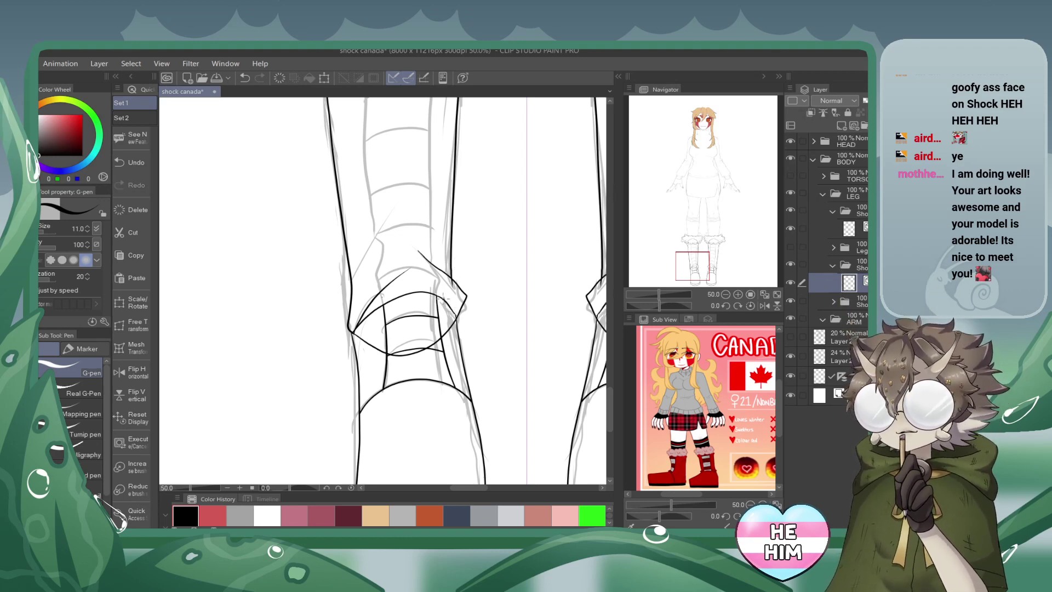
left_click_drag(444, 293, 447, 305)
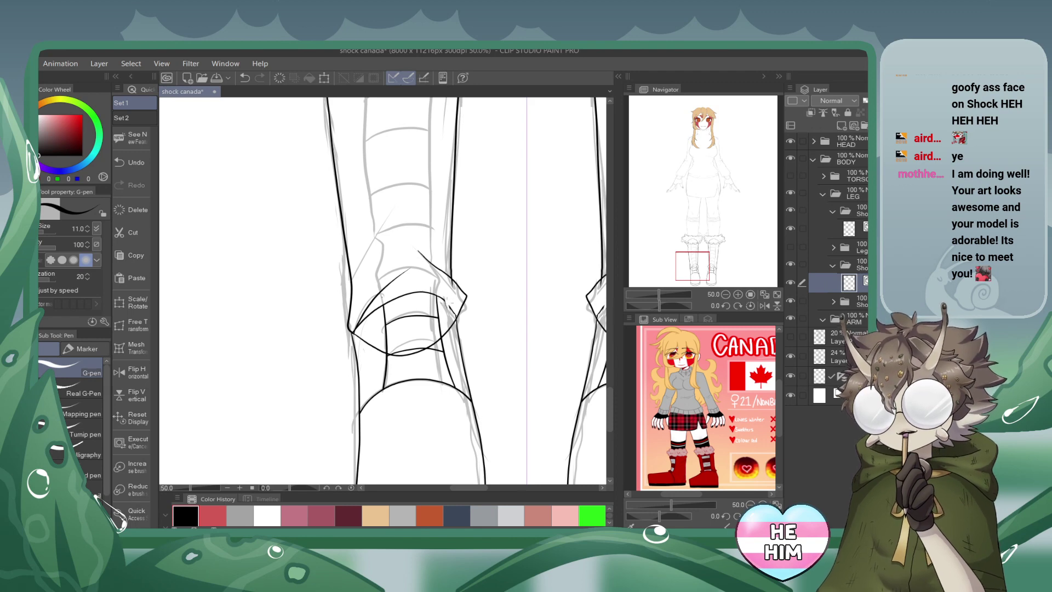
key("ctrl+z")
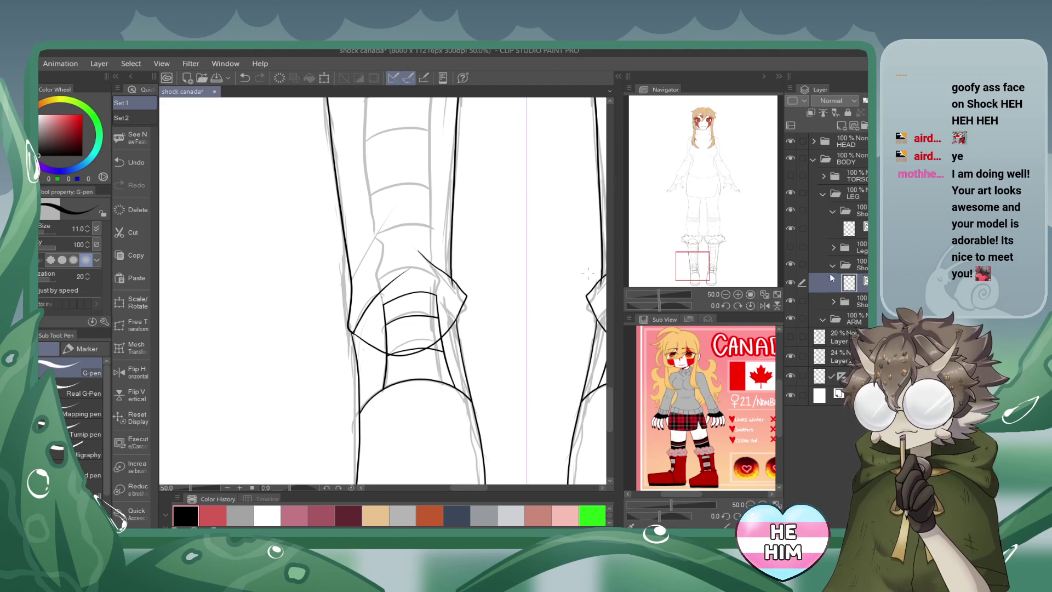
Ink both long sides of the tongue on the boot-shaft layer, running from the fur trim down to the ankle.
left_click(833, 302)
left_click(805, 317)
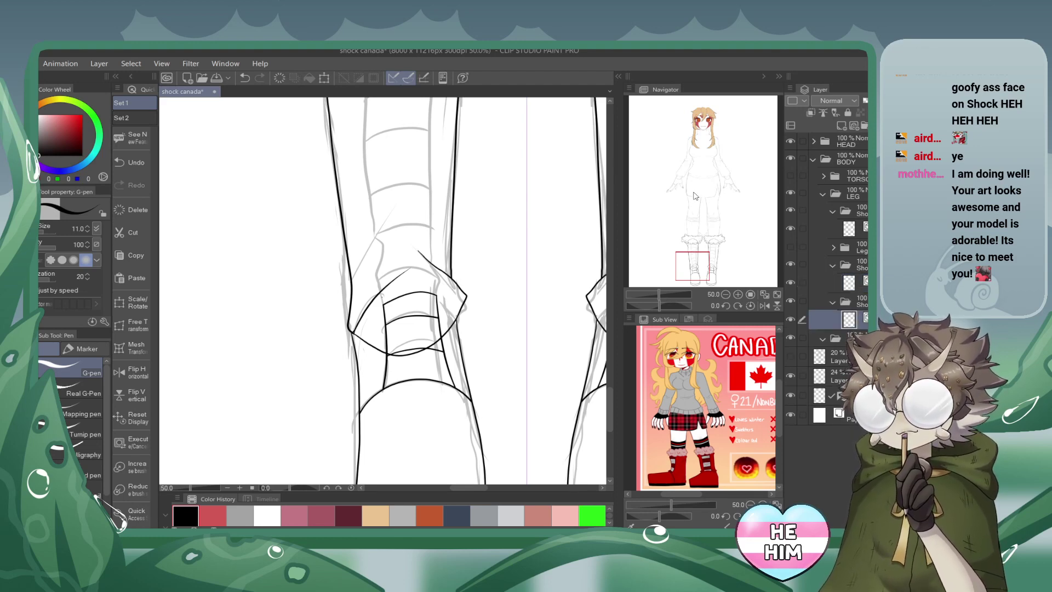
left_click_drag(698, 263, 697, 248)
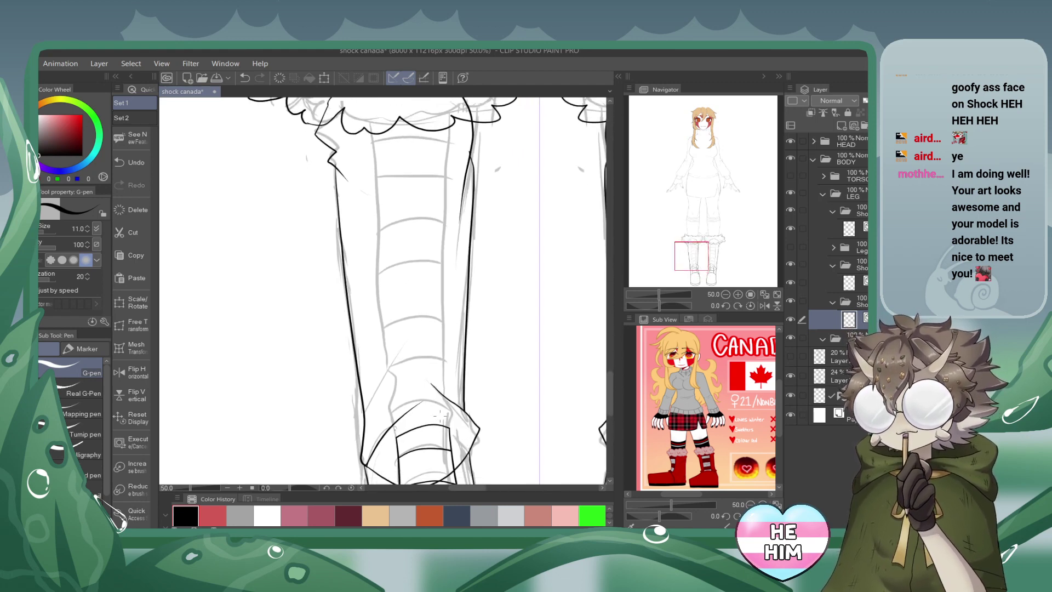
mouse_move(450, 430)
left_mouse_down()
mouse_move(443, 109)
mouse_move(440, 366)
mouse_move(452, 433)
left_mouse_up()
left_click(244, 77)
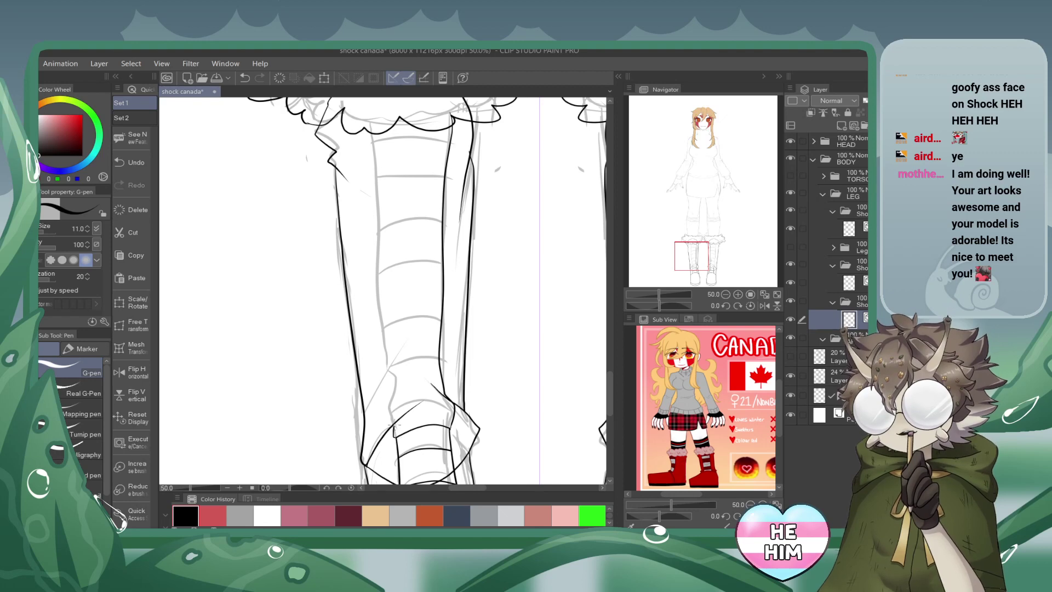
left_click_drag(389, 415, 370, 110)
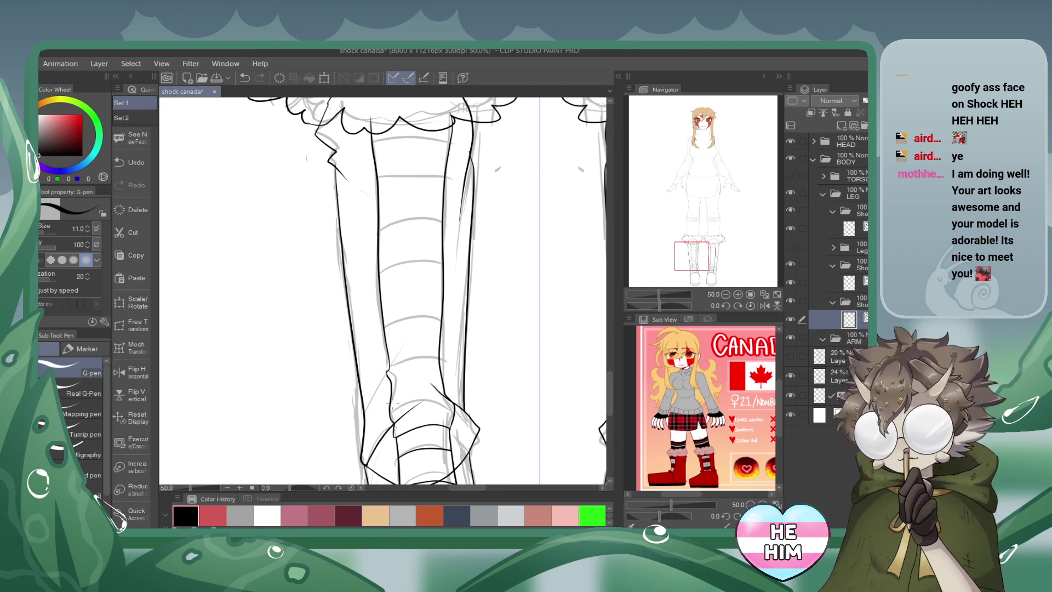
Ink six curved cross bands up the boot shaft's tongue, spaced from the ankle to just below the fur trim.
mouse_move(390, 418)
left_mouse_down()
mouse_move(416, 399)
mouse_move(454, 411)
mouse_move(389, 408)
mouse_move(430, 356)
mouse_move(456, 362)
left_mouse_up()
key("ctrl+z")
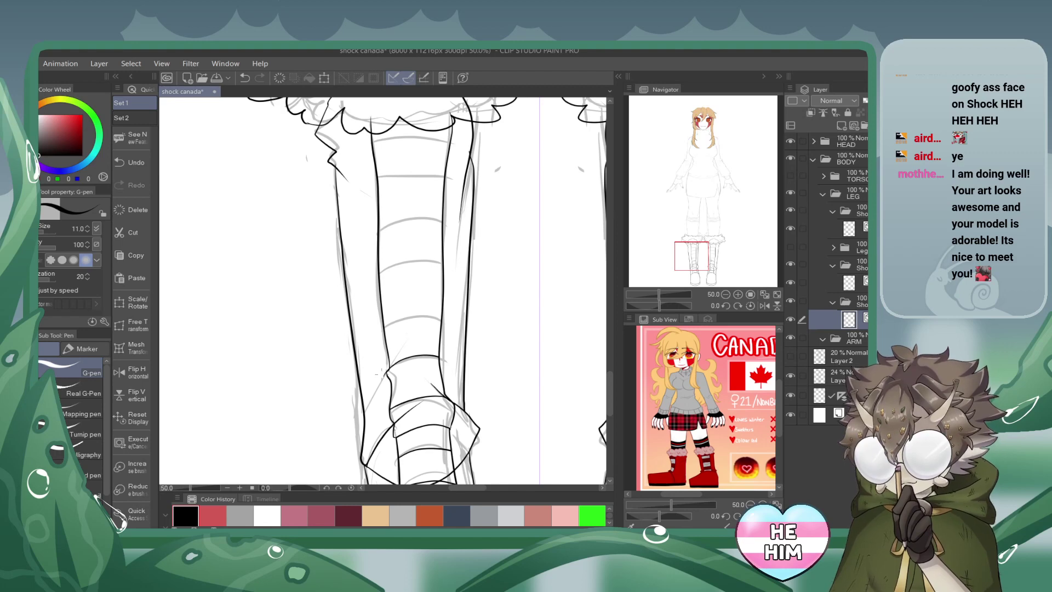
left_click_drag(383, 331, 458, 323)
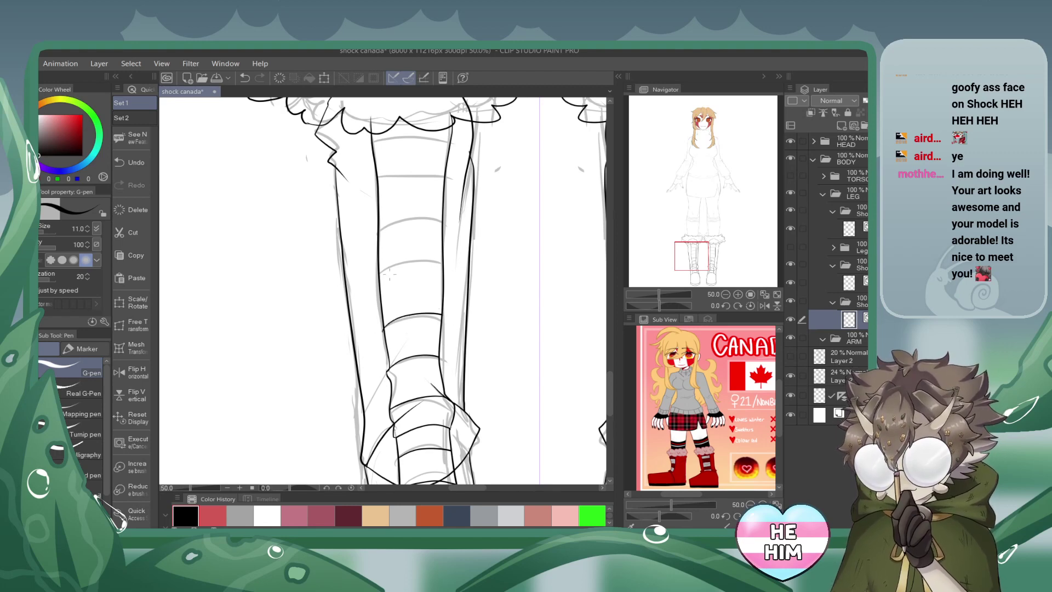
left_click_drag(392, 261, 458, 276)
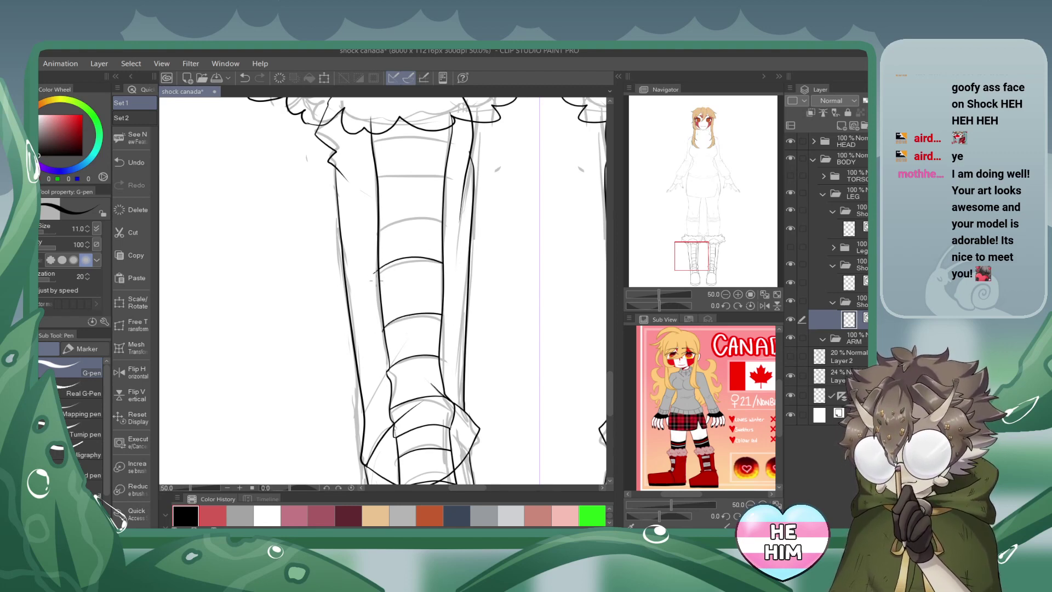
left_click_drag(374, 233, 450, 225)
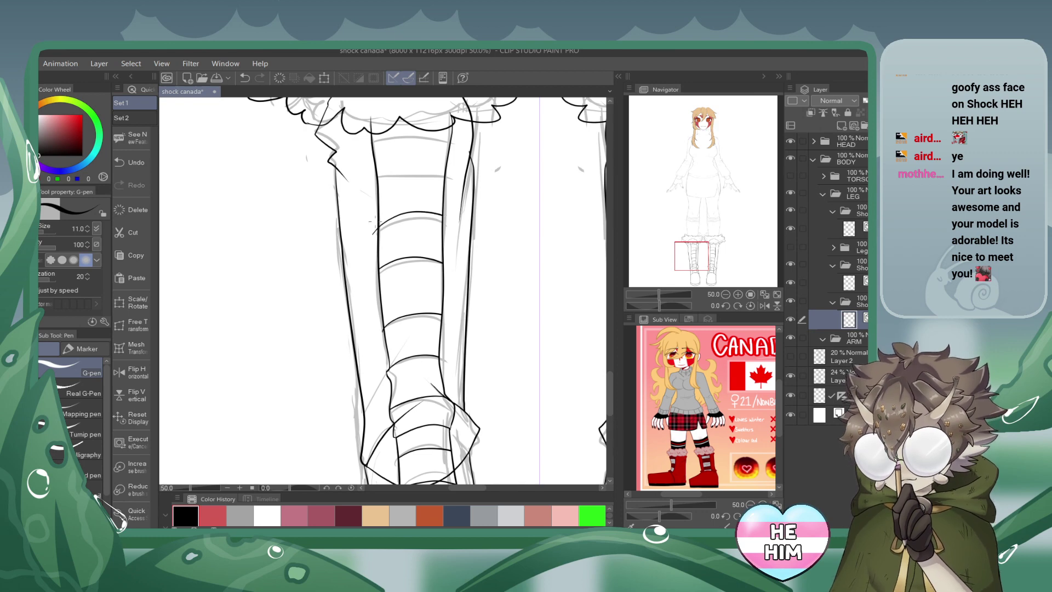
mouse_move(368, 178)
left_mouse_down()
mouse_move(447, 177)
mouse_move(453, 192)
mouse_move(371, 181)
left_mouse_up()
left_click_drag(368, 144, 455, 144)
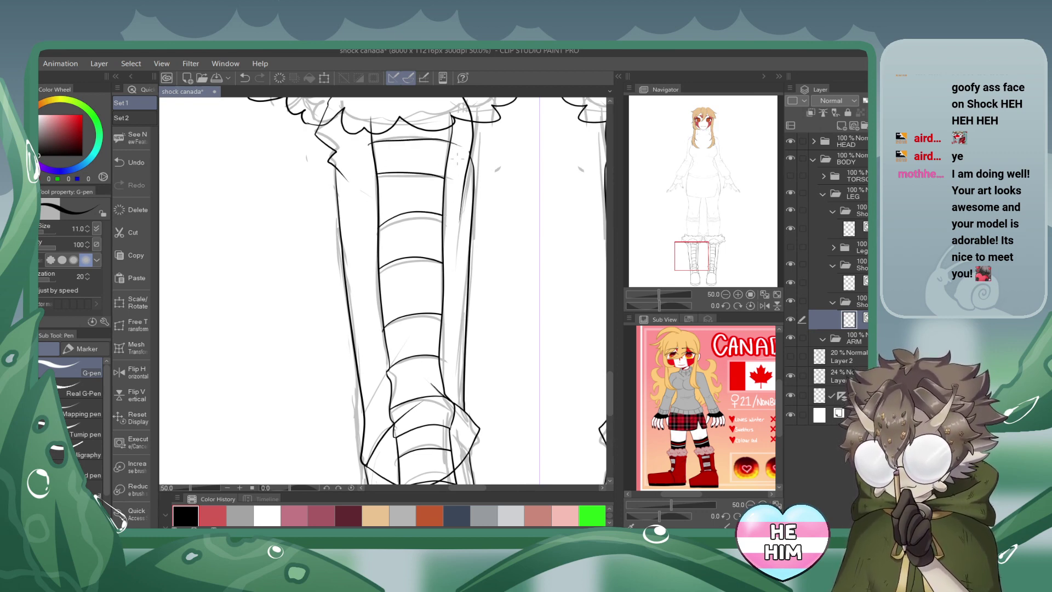
Save the drawing with both inked boots in view.
left_click(725, 295)
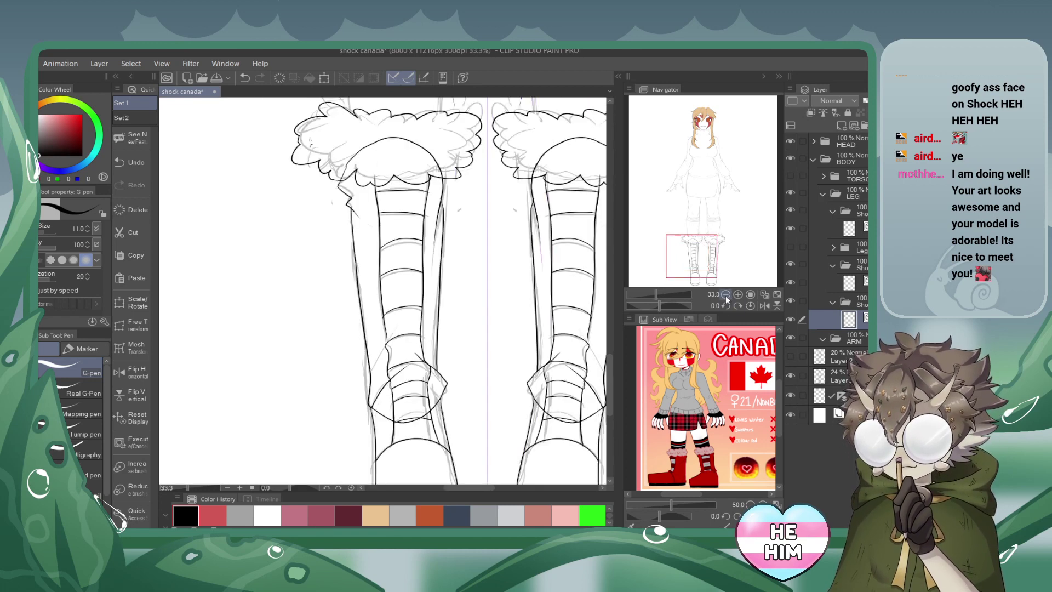
left_click(725, 294)
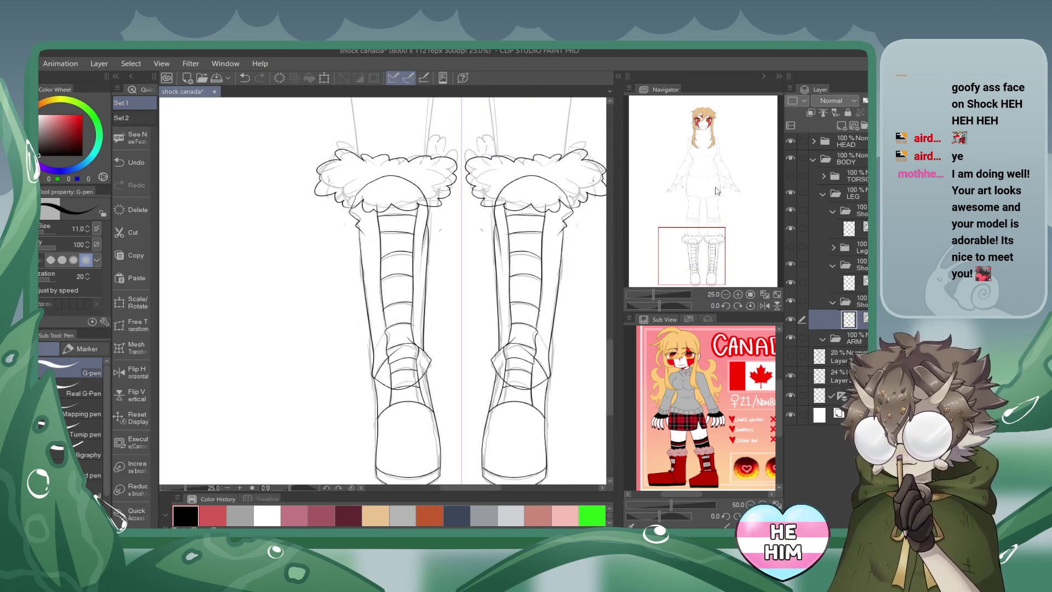
left_click(217, 78)
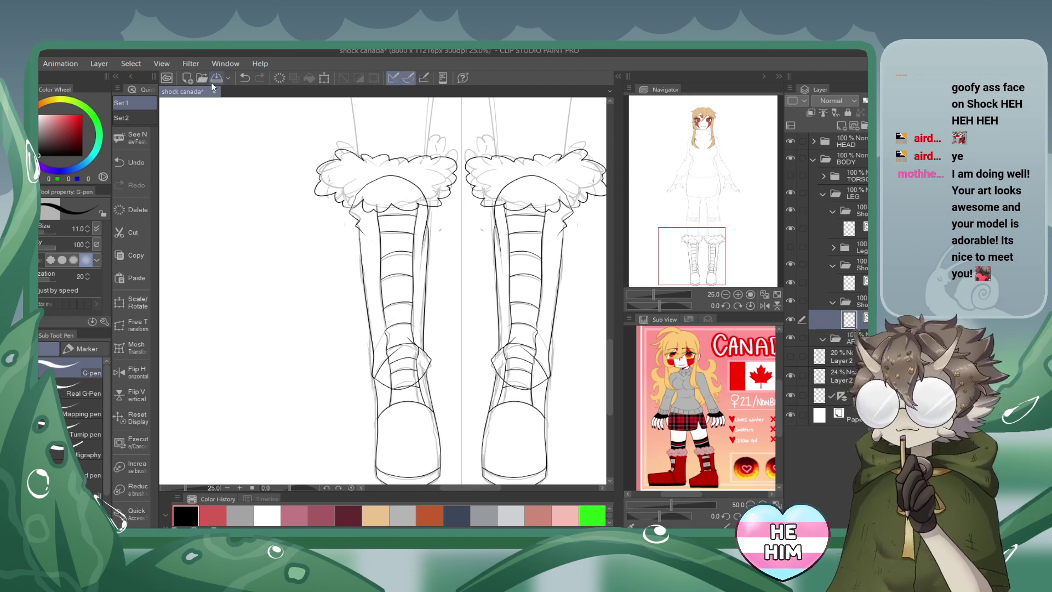
Collapse the boot-shaft folder, show the leg folder again and select the line art layer inside it.
mouse_move(703, 253)
left_mouse_down()
mouse_move(709, 262)
mouse_move(708, 254)
left_mouse_up()
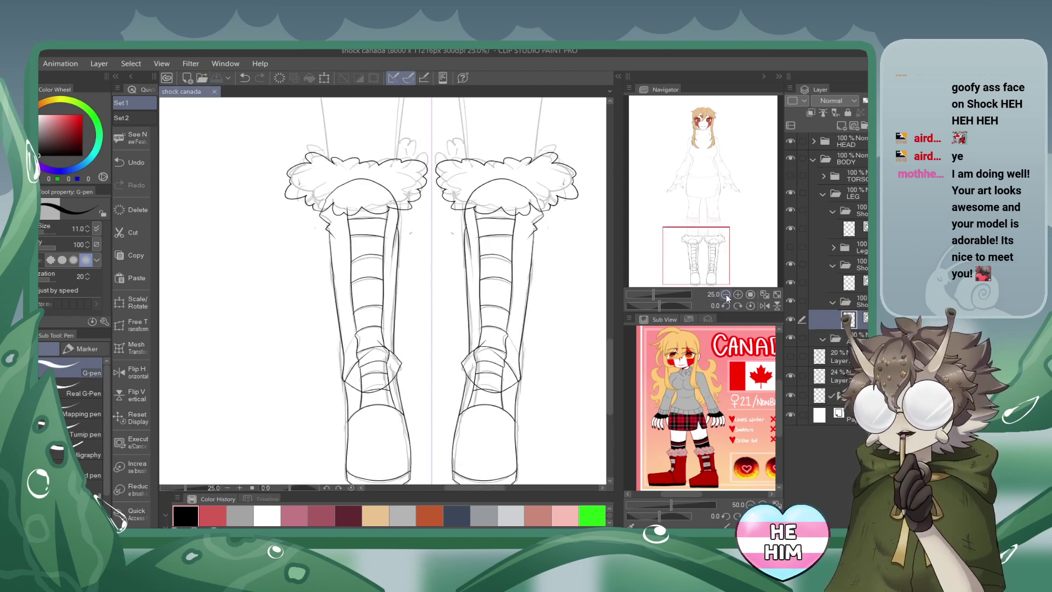
left_click(725, 294)
left_click(832, 301)
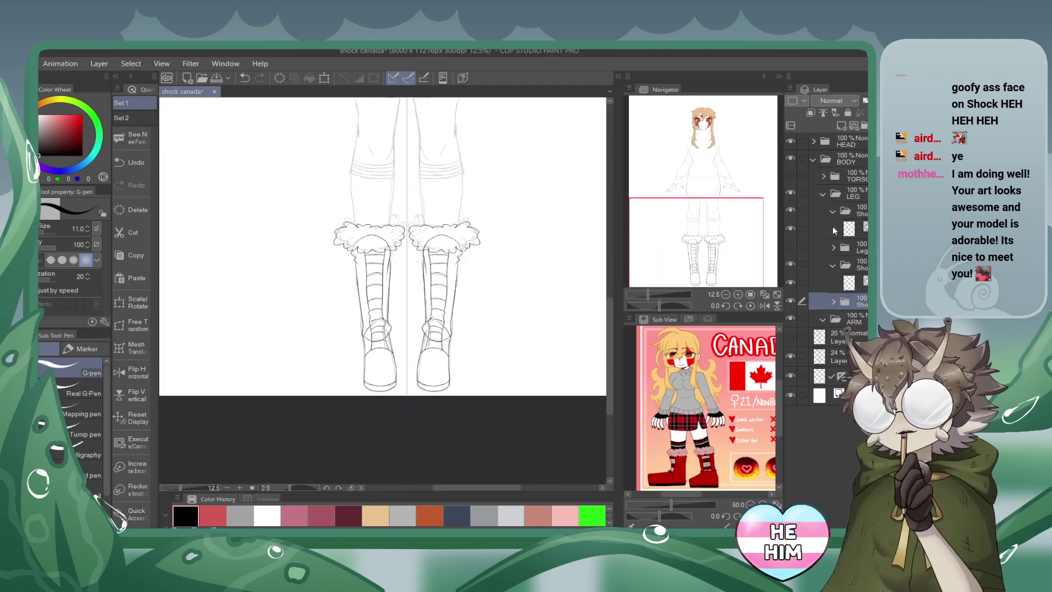
left_click(791, 246)
left_click_drag(711, 213, 711, 164)
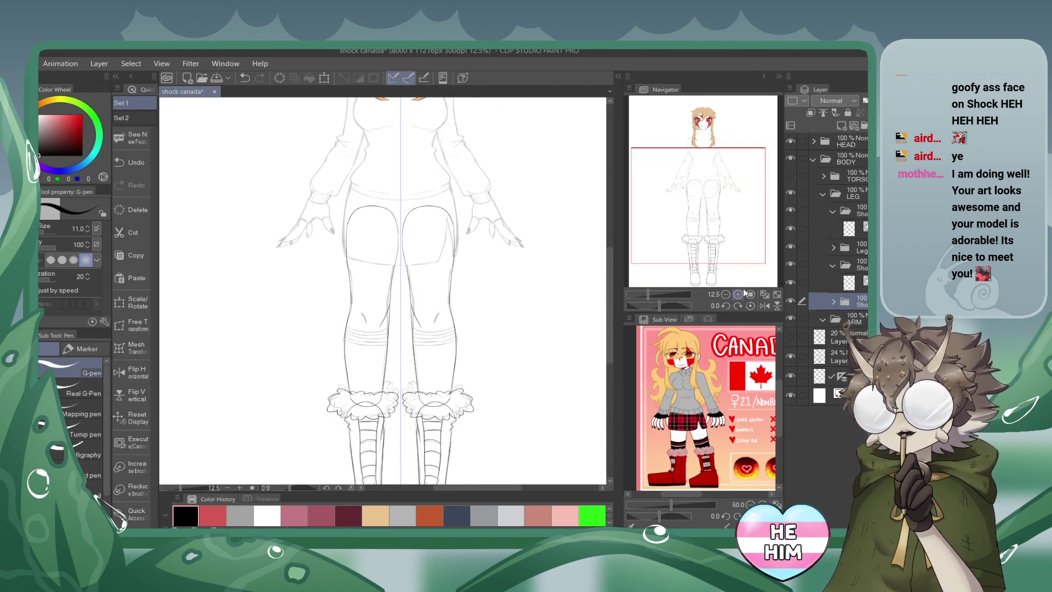
left_click(738, 294)
left_click(841, 247)
left_click(833, 247)
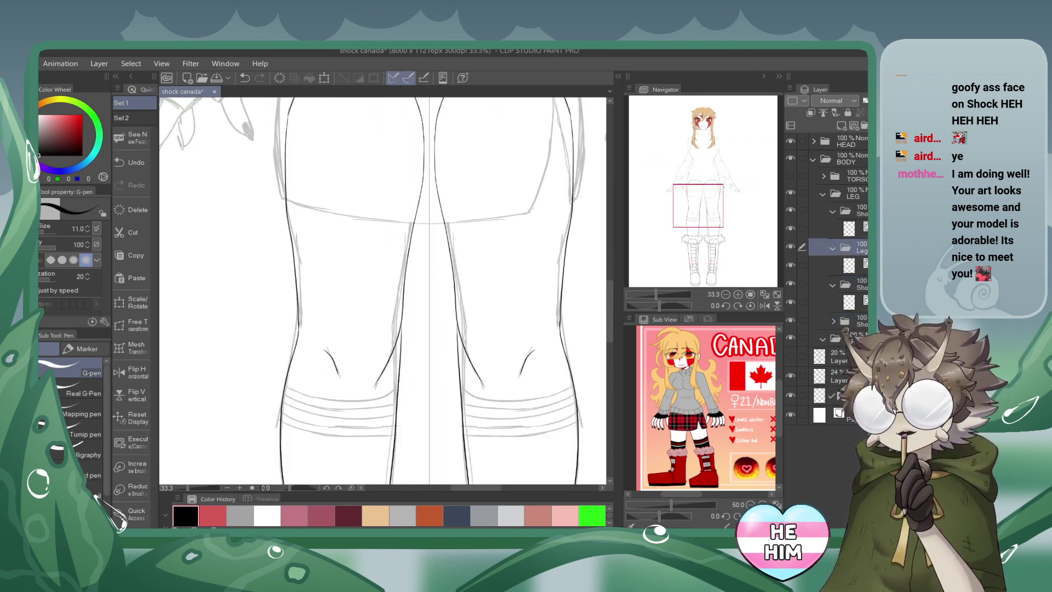
left_click(843, 265)
Ink five curved stocking bands across the legs just below the knees, following the sketched stripes.
left_click_drag(698, 199, 697, 205)
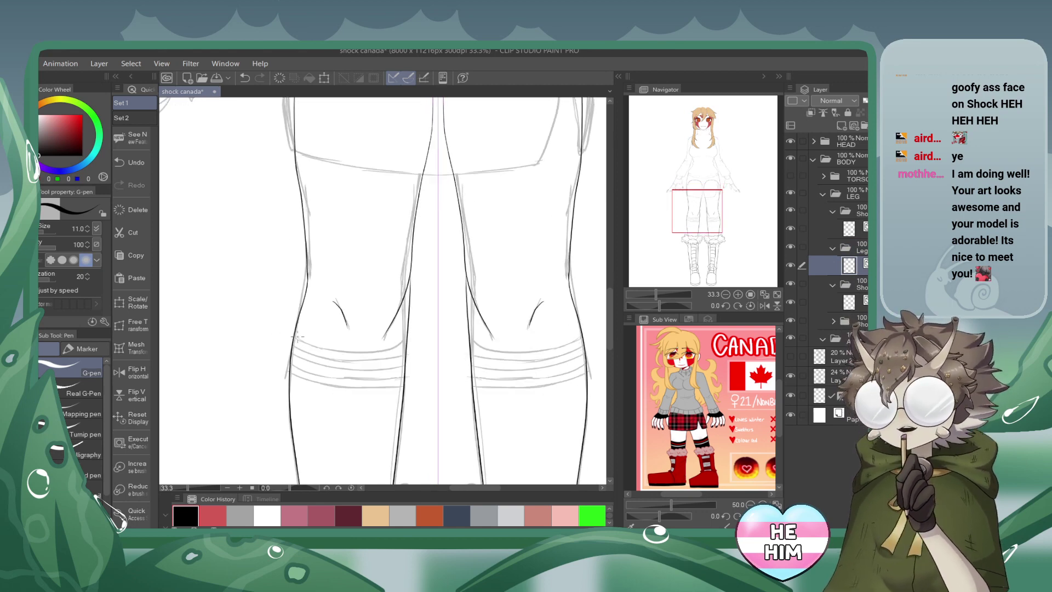
mouse_move(289, 333)
left_mouse_down()
mouse_move(371, 350)
mouse_move(427, 335)
left_mouse_up()
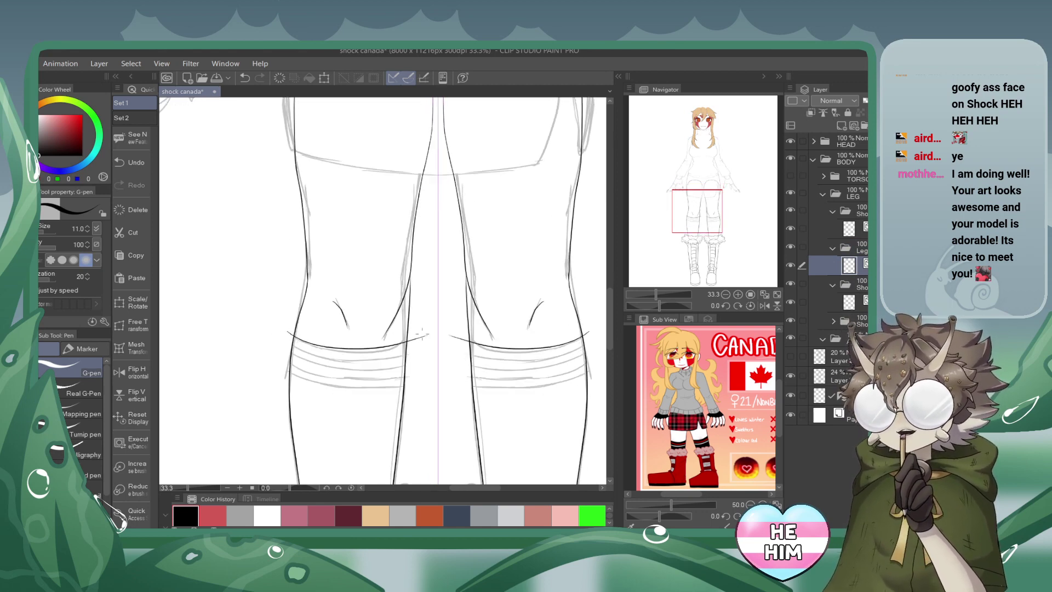
left_click(738, 294)
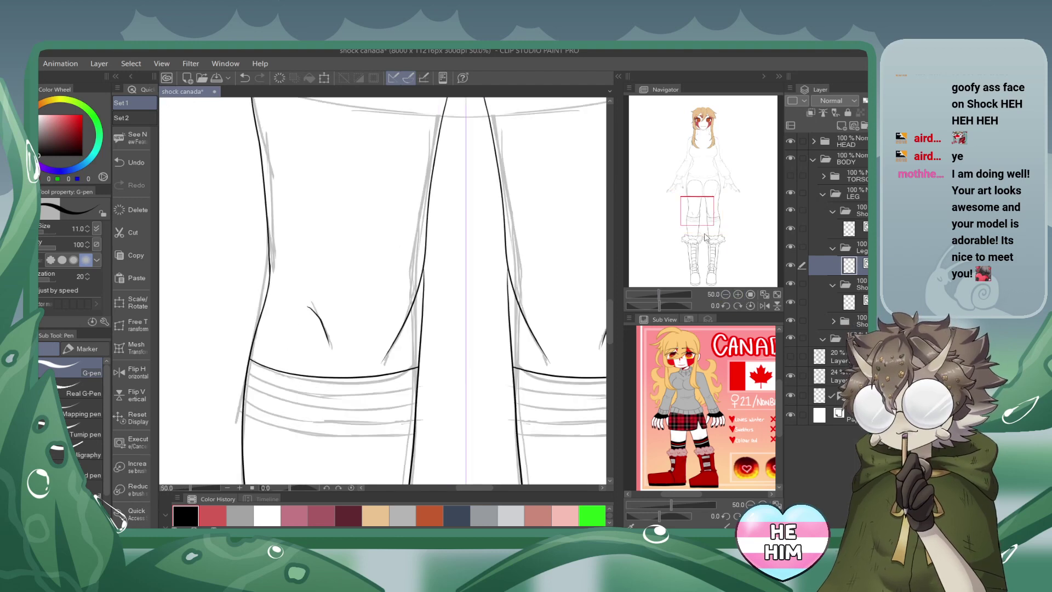
left_click(738, 294)
left_click_drag(698, 213, 695, 218)
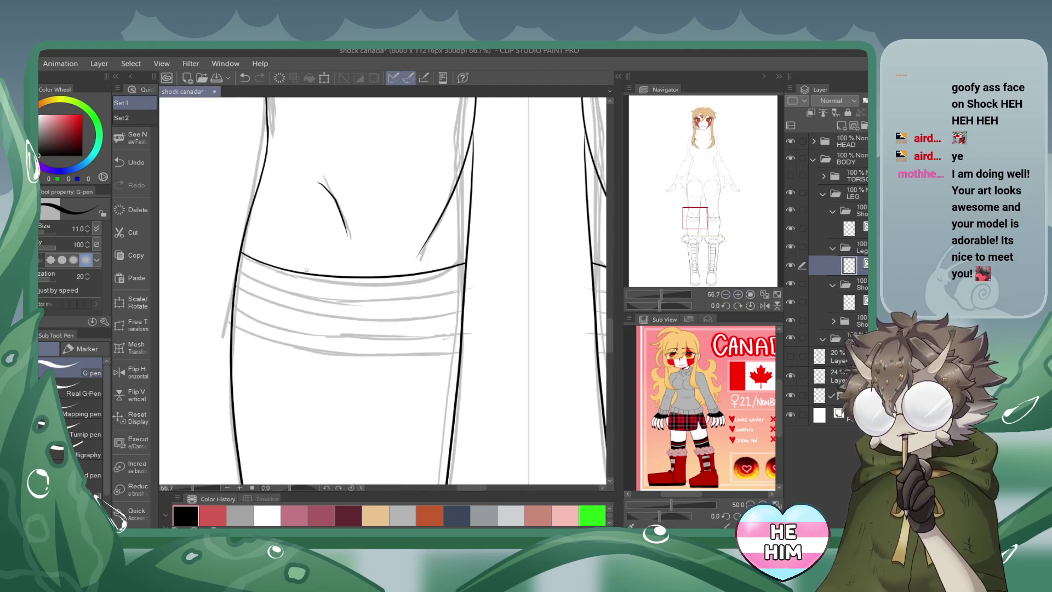
left_click_drag(231, 263, 454, 291)
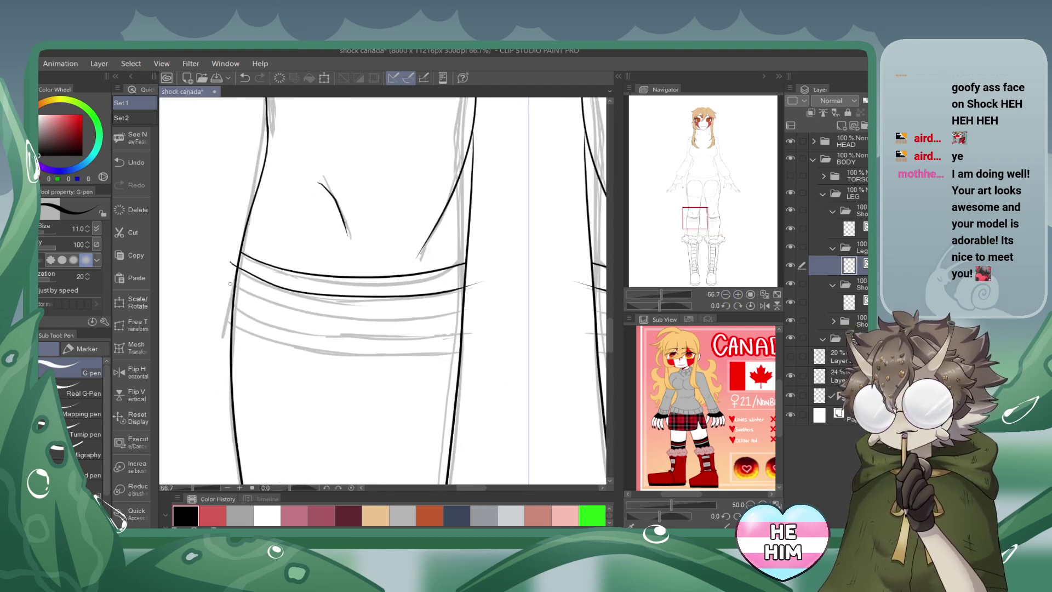
mouse_move(230, 282)
left_mouse_down()
mouse_move(273, 296)
mouse_move(487, 306)
left_mouse_up()
mouse_move(226, 293)
left_mouse_down()
mouse_move(264, 322)
mouse_move(477, 331)
left_mouse_up()
mouse_move(225, 317)
left_mouse_down()
mouse_move(272, 349)
mouse_move(479, 354)
mouse_move(471, 382)
left_mouse_up()
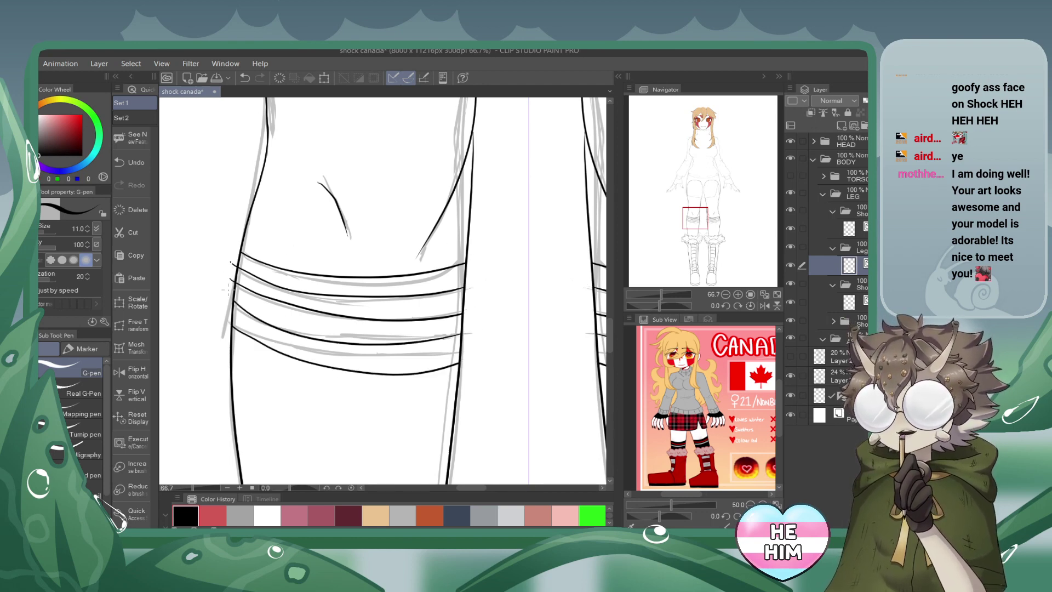
Check the stocking bands against the whole figure and save the drawing.
left_click(724, 294)
left_click(724, 294)
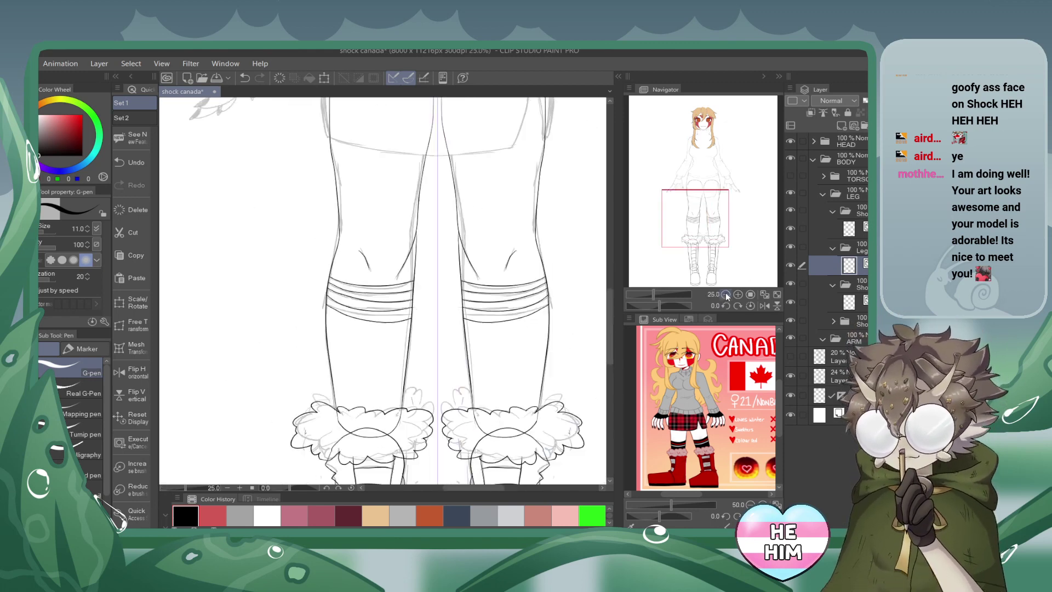
left_click(724, 294)
left_click(724, 294)
left_click(724, 294)
left_click(695, 164)
left_click_drag(696, 165, 689, 149)
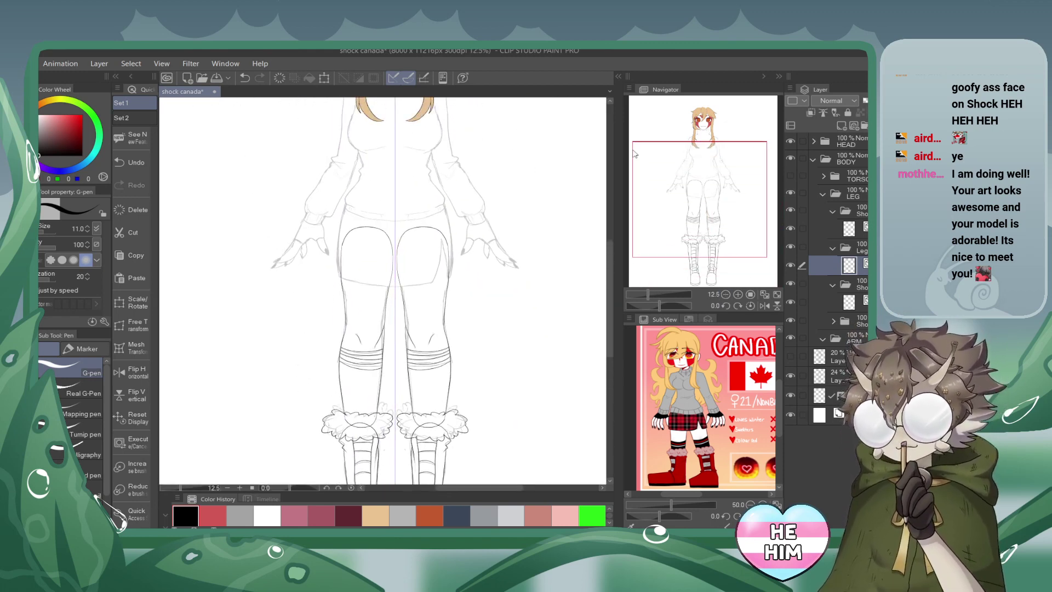
left_click(217, 79)
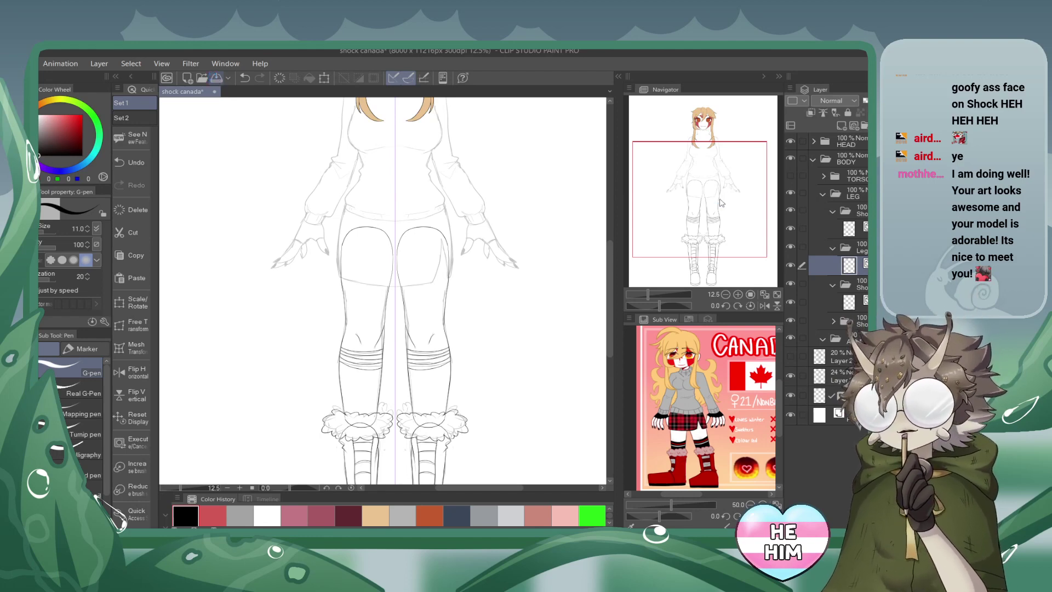
Hide the three boot folders, the body sketch layer and the paper, leaving the leg line art on a transparent background.
left_click_drag(719, 199, 716, 228)
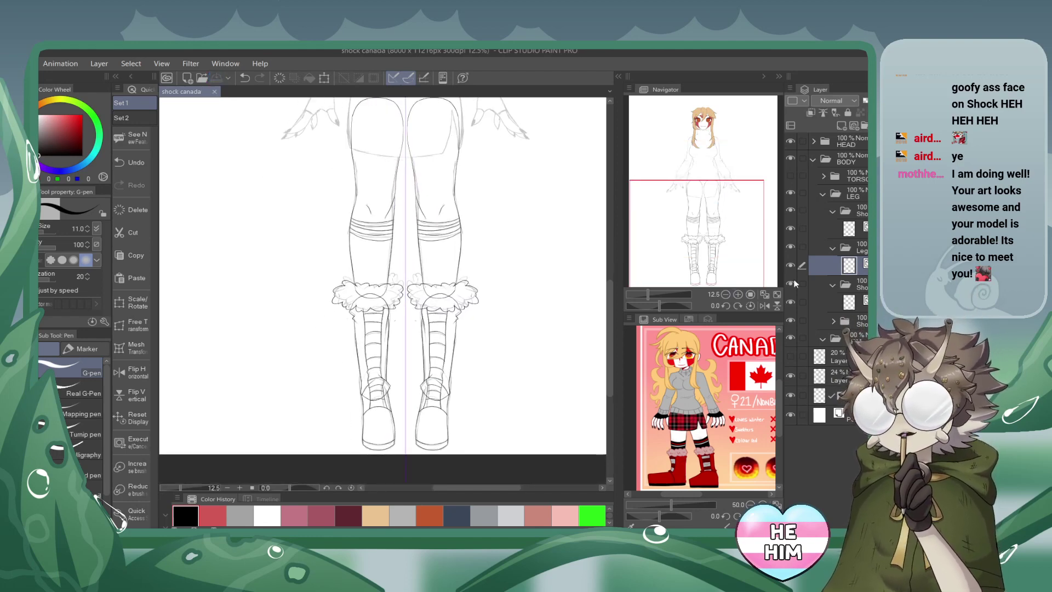
left_click(832, 284)
left_click(790, 284)
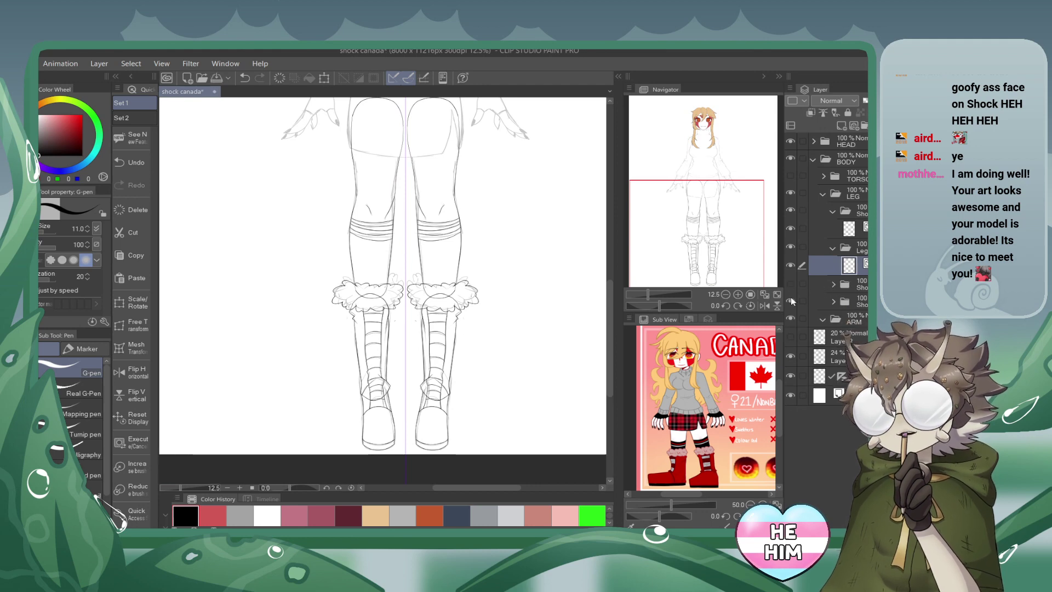
left_click(790, 298)
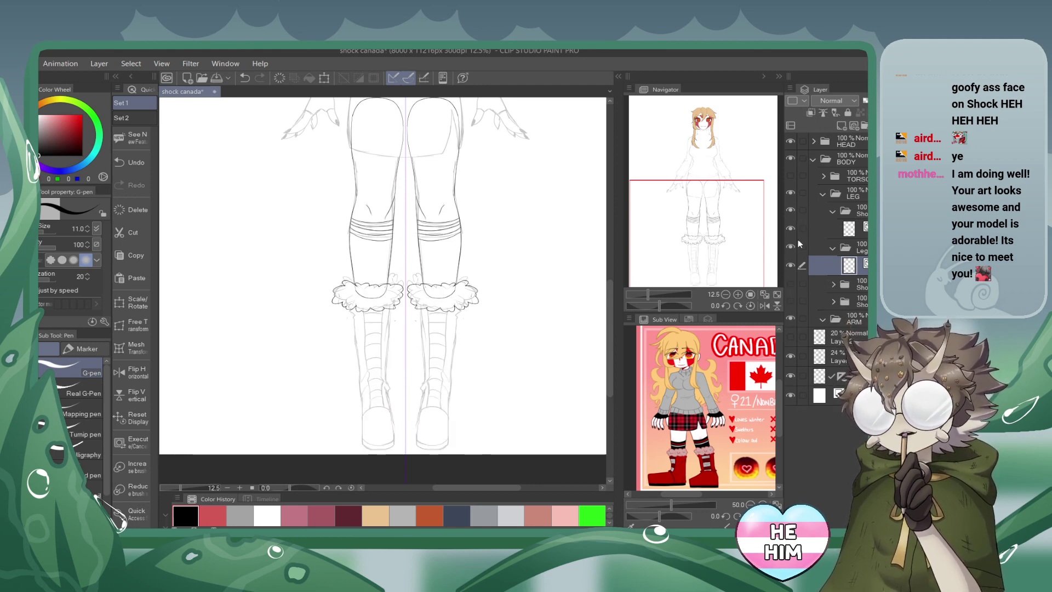
left_click(833, 248)
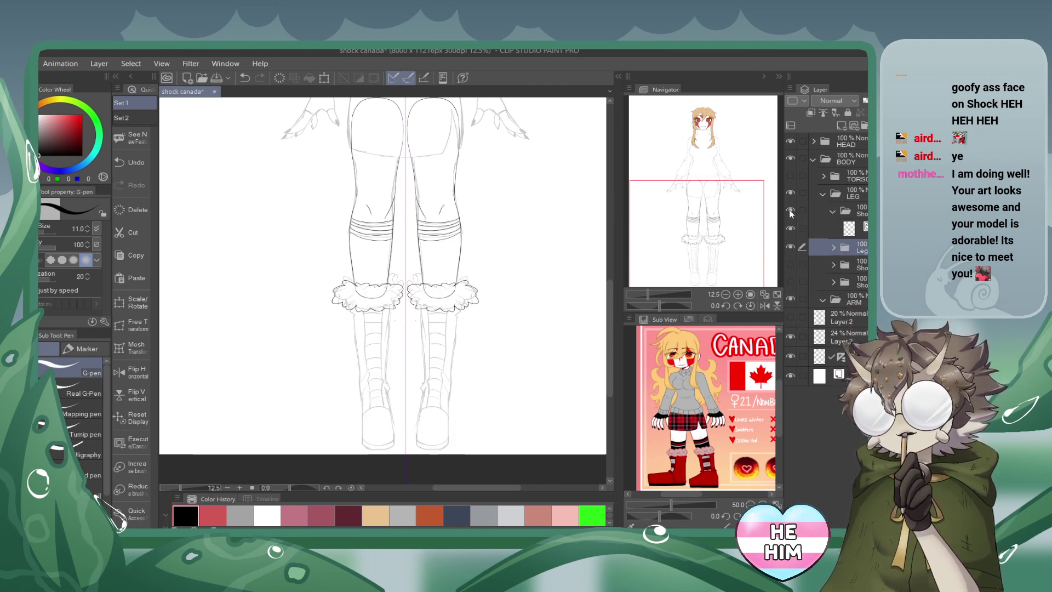
left_click(790, 211)
left_click_drag(728, 237, 728, 221)
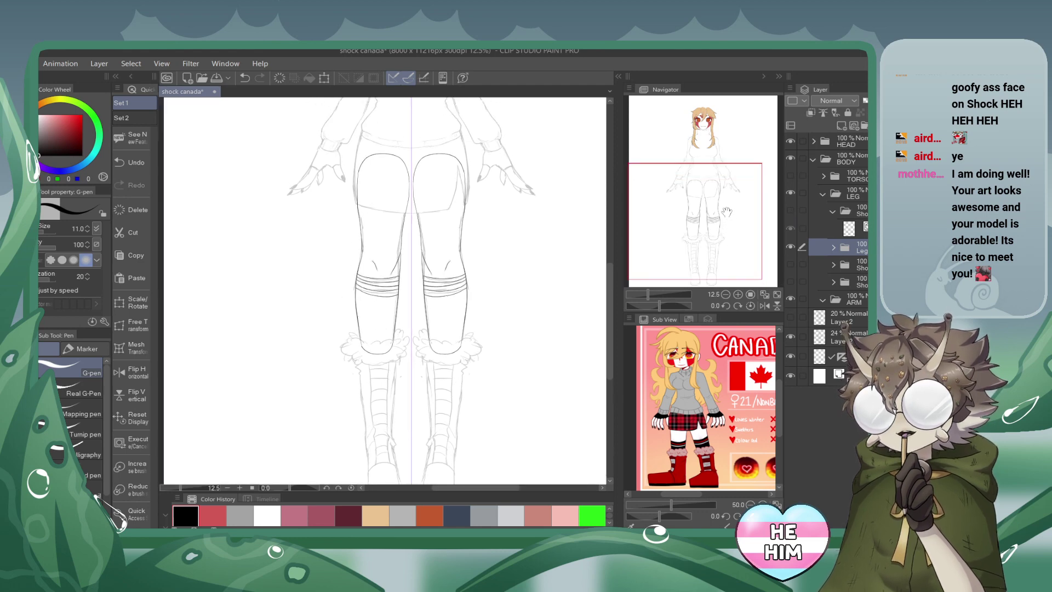
left_click(789, 335)
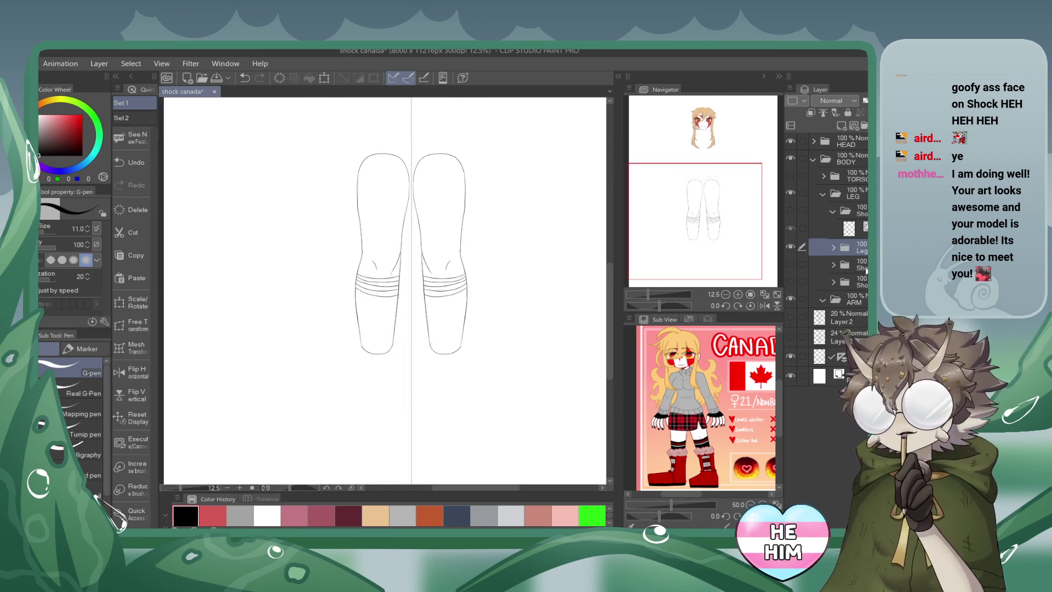
left_click(791, 376)
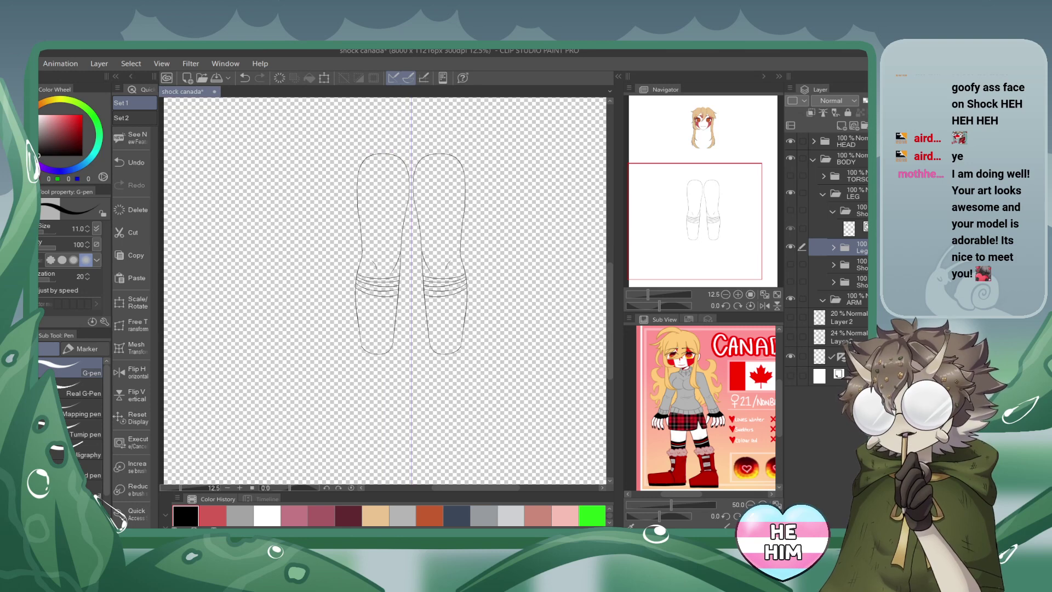
Add a new layer beneath the line art in the leg folder and set the drawing colour to white.
left_click(228, 77)
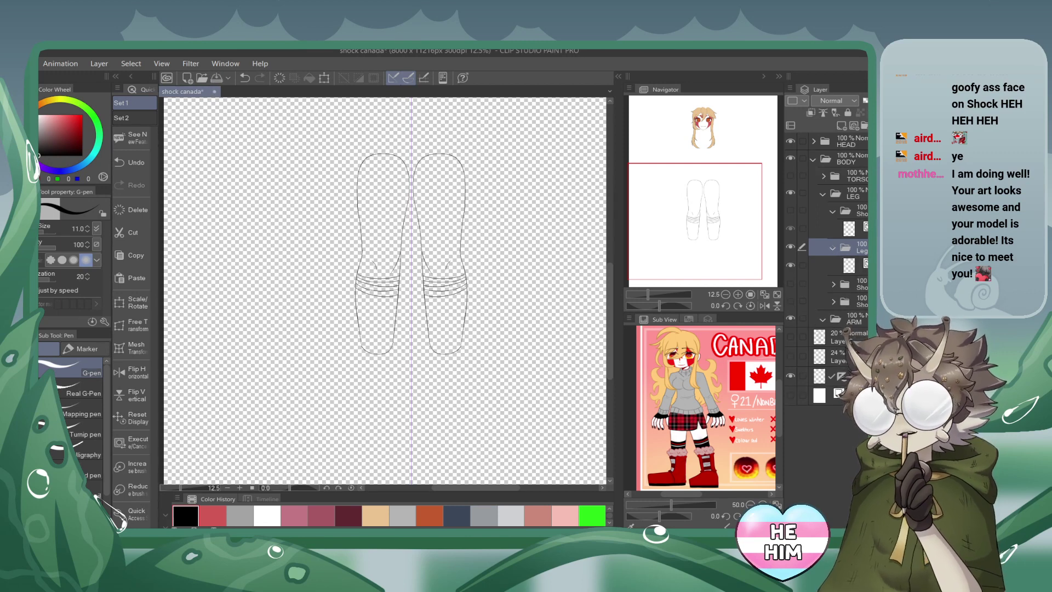
left_click(833, 248)
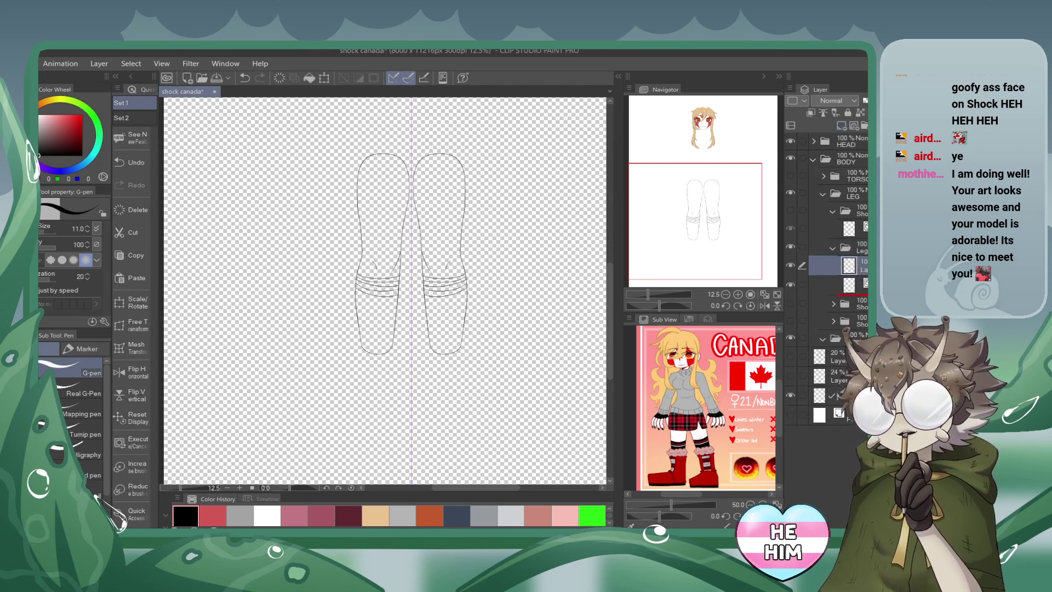
left_click(849, 285)
left_click_drag(54, 129, 39, 114)
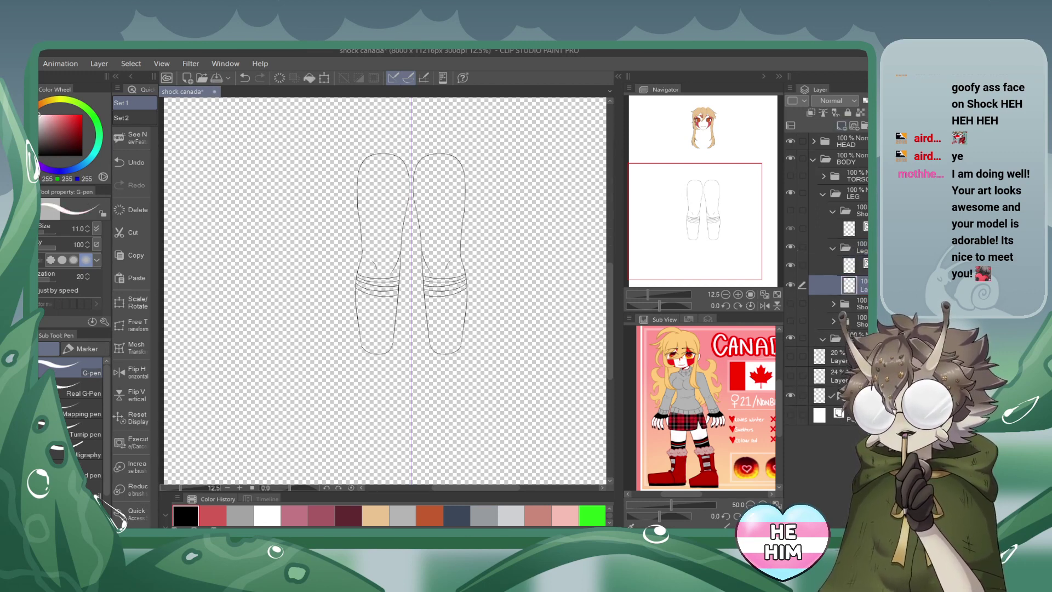
Fill the upper legs with white, and on a new layer fill the stockings and their two dark bands with dark grey (RGB 67, 67, 67).
key("g")
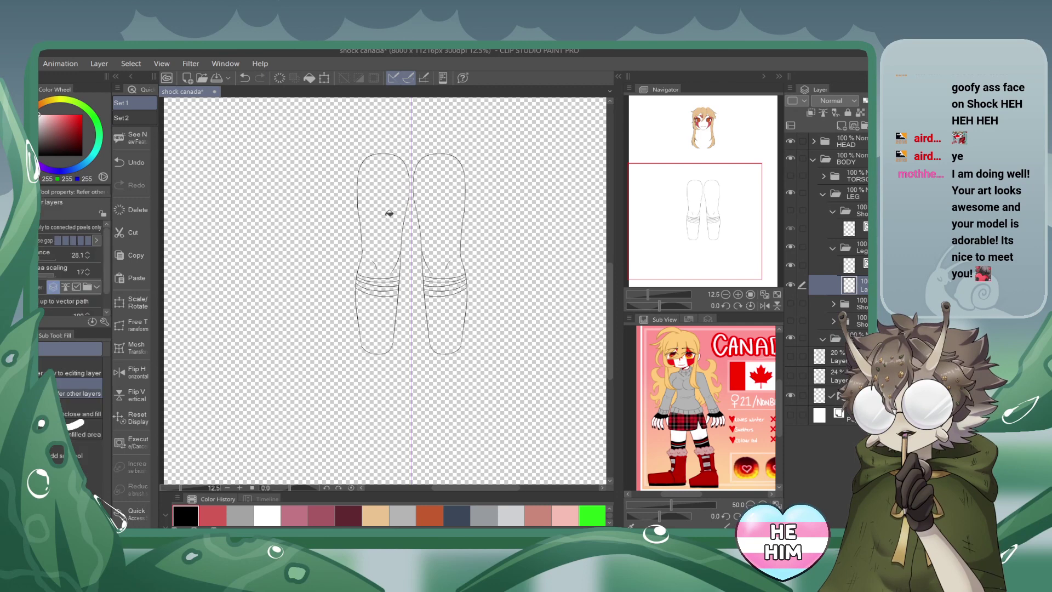
left_click(389, 213)
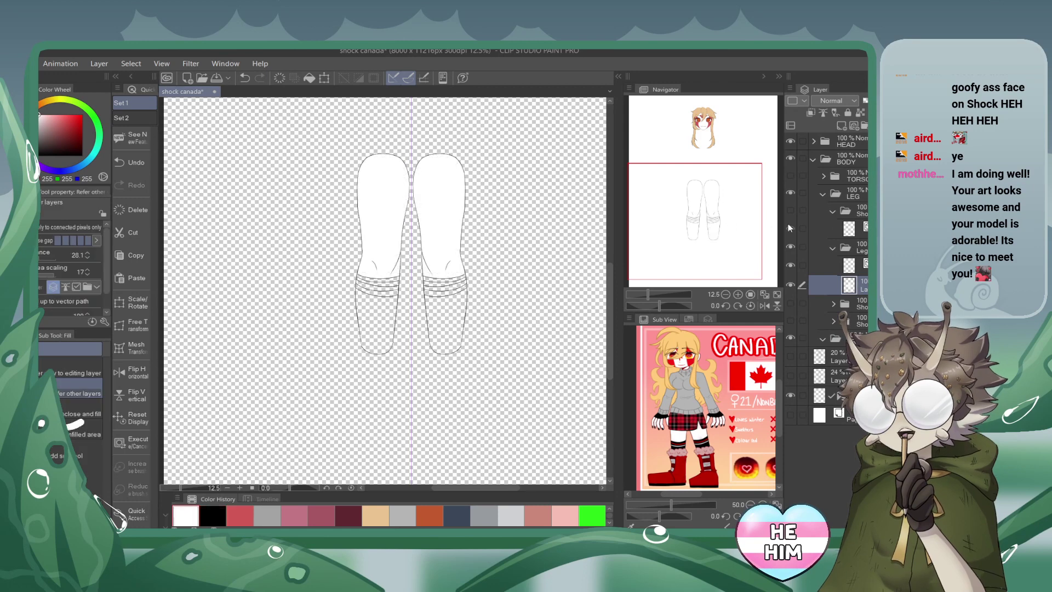
left_click(842, 126)
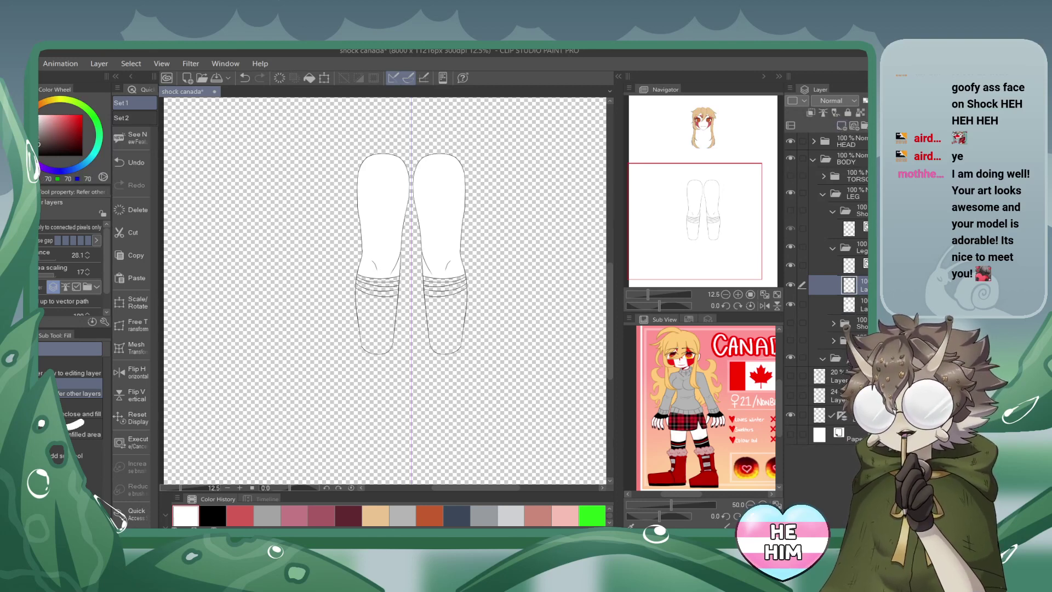
left_click(383, 307)
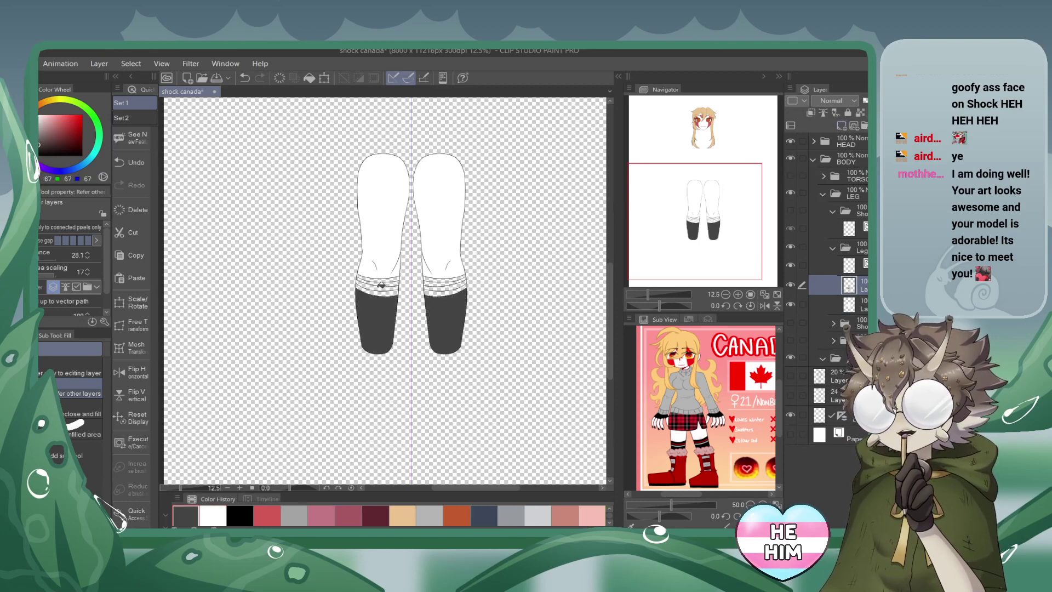
left_click(383, 287)
left_click(382, 278)
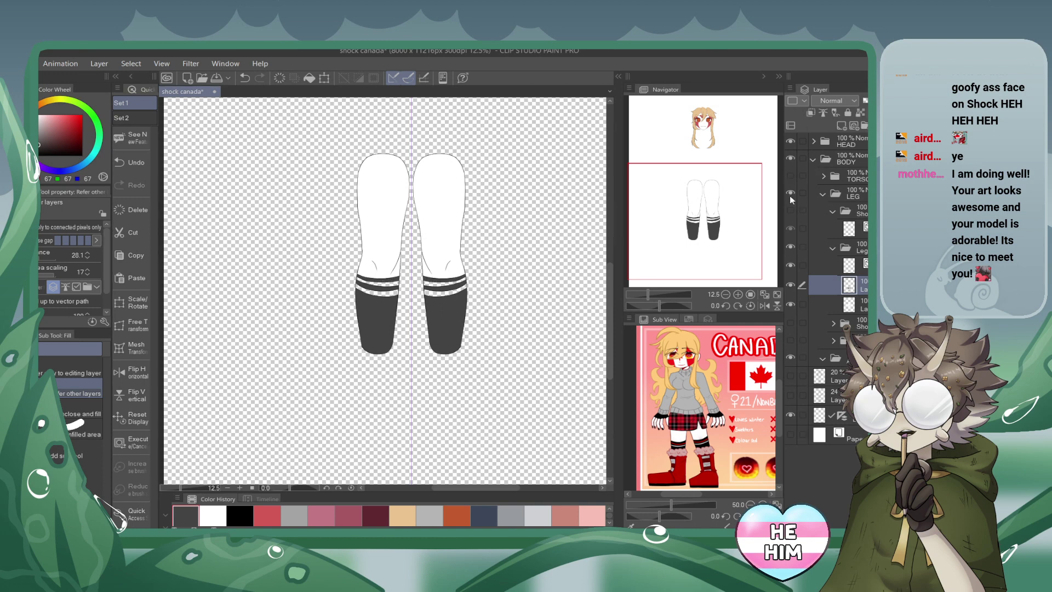
On a new layer, fill the upper stocking stripe on both legs with the red from the recent colours.
left_click(842, 126)
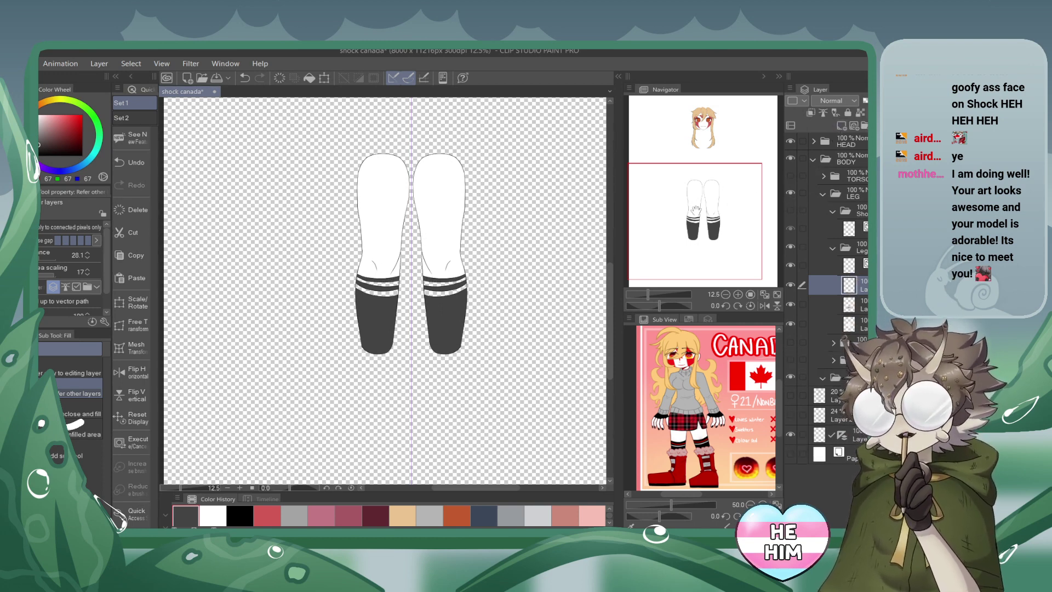
left_click(267, 515)
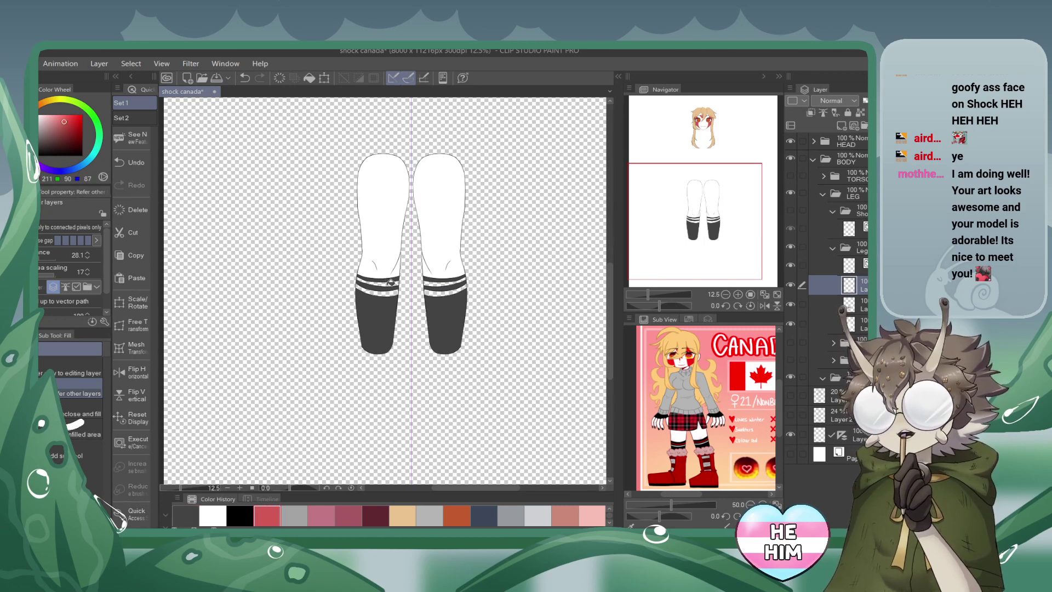
left_click(390, 282)
Add another new layer and fill the lower stocking stripe on both legs with light grey (RGB 197, 197, 197).
left_click(737, 294)
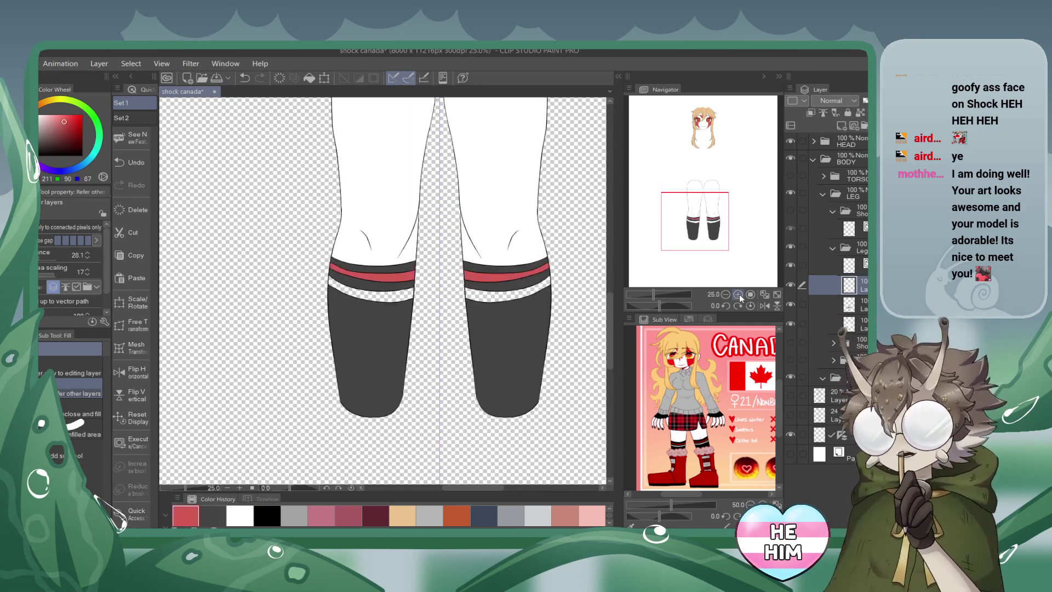
left_click(737, 294)
left_click(842, 126)
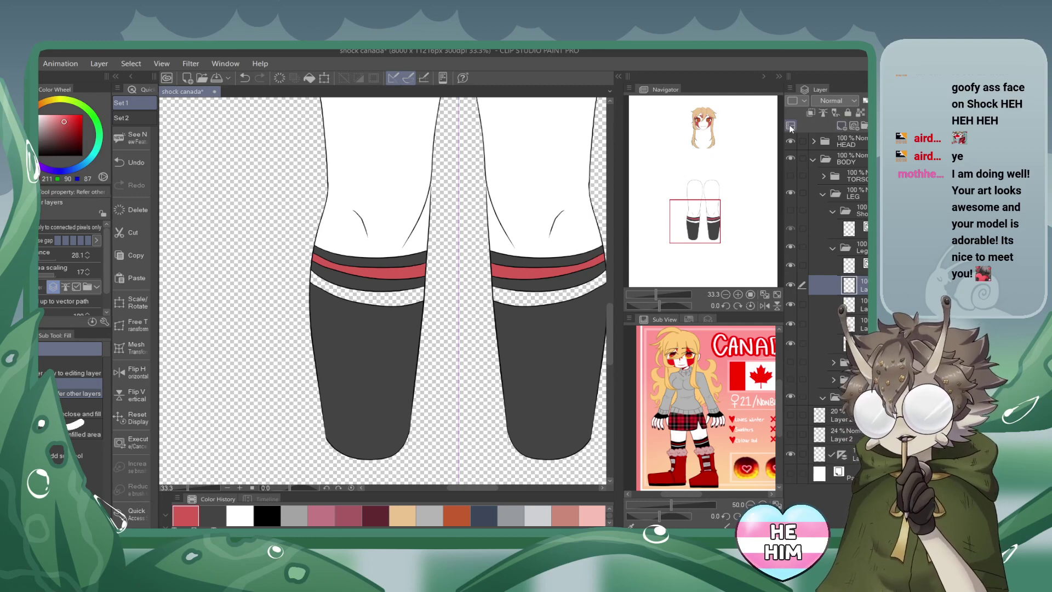
left_click(39, 123)
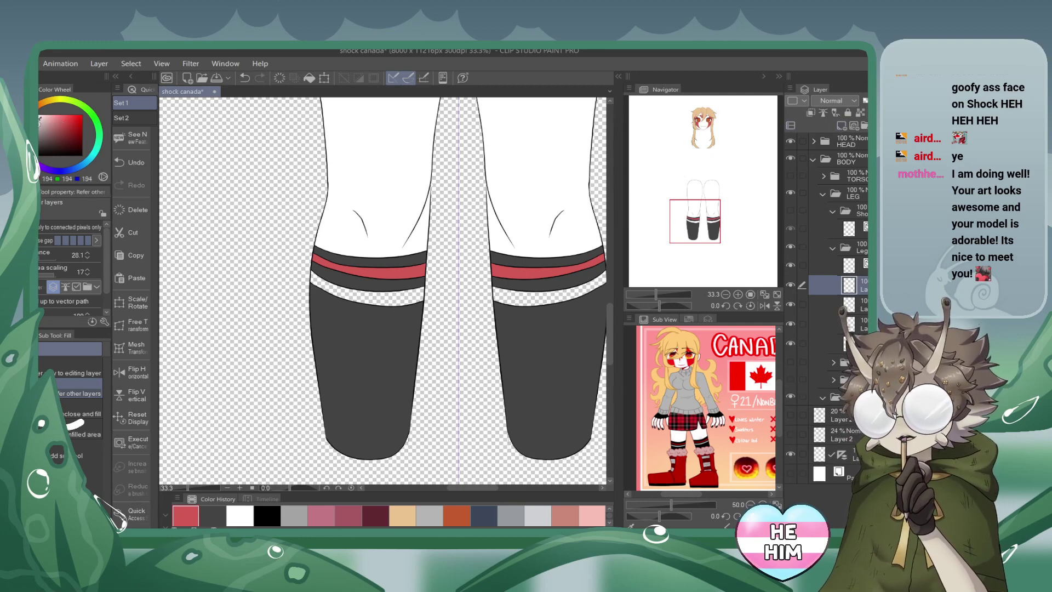
left_click(397, 296)
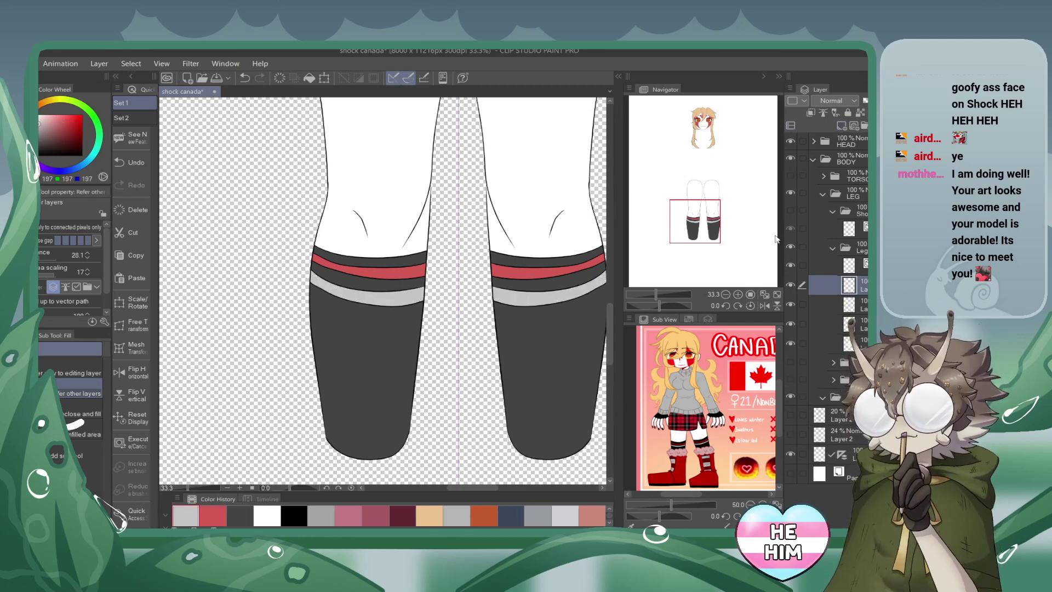
Show only the fur cuffs on the white paper, hiding the leg folder, and add a new layer beneath the fur line art.
left_click(833, 247)
left_click(725, 294)
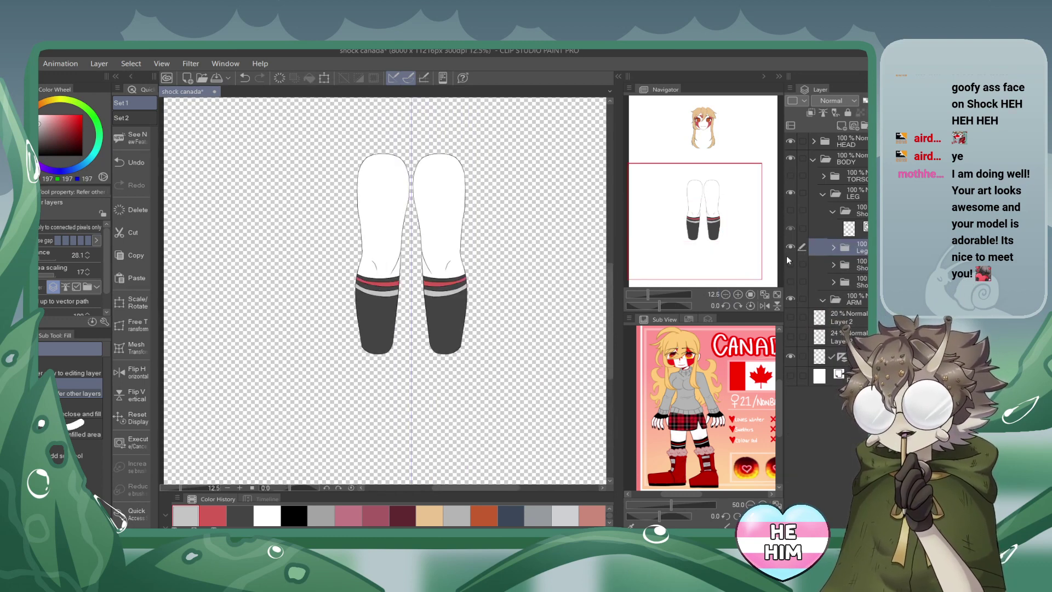
left_click(790, 212)
left_click(821, 228)
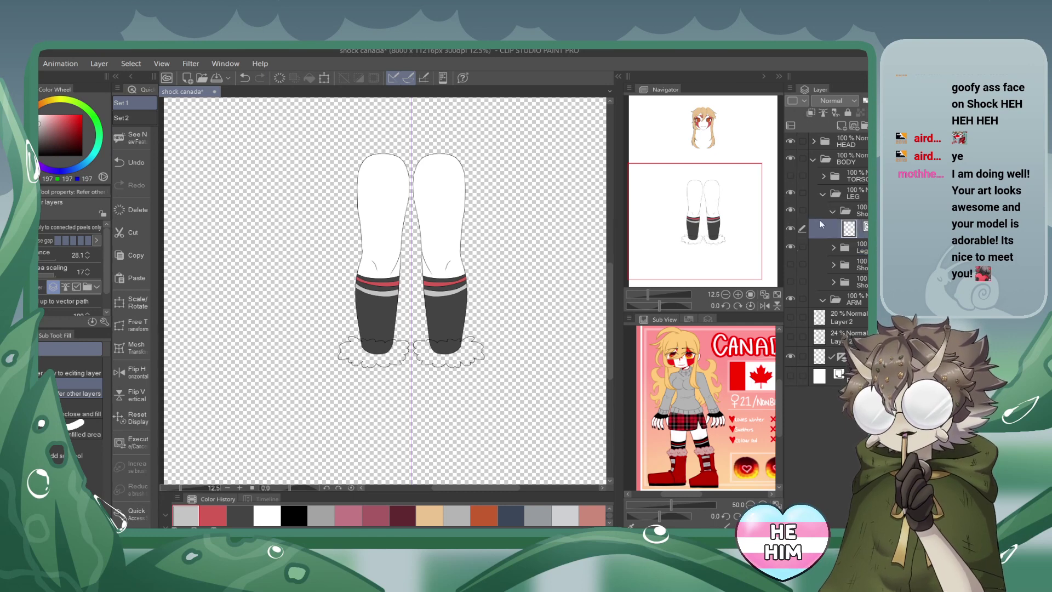
left_click(790, 246)
left_click(790, 246)
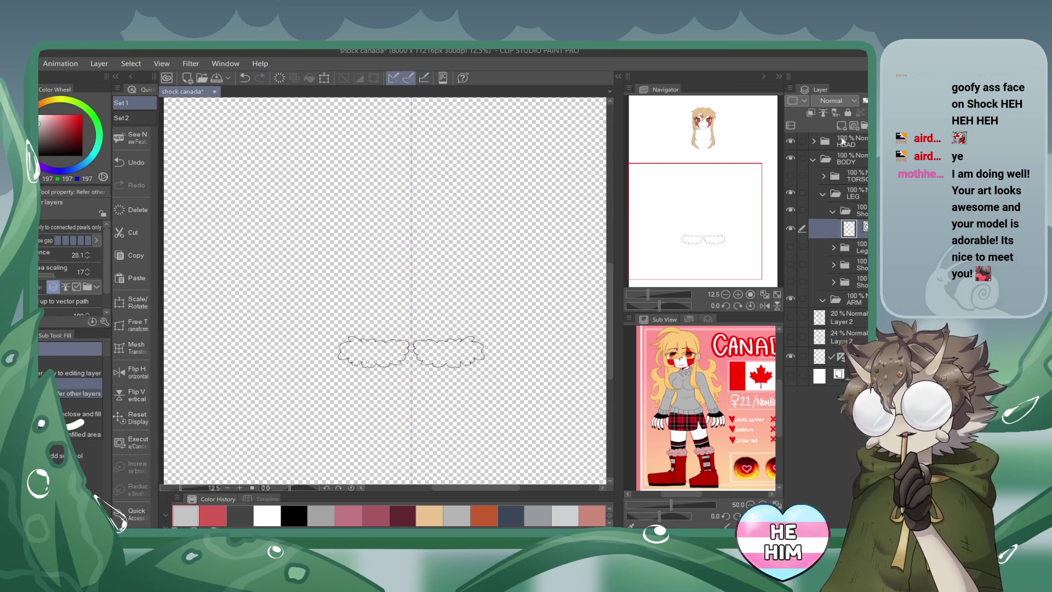
left_click(790, 378)
left_click(841, 125)
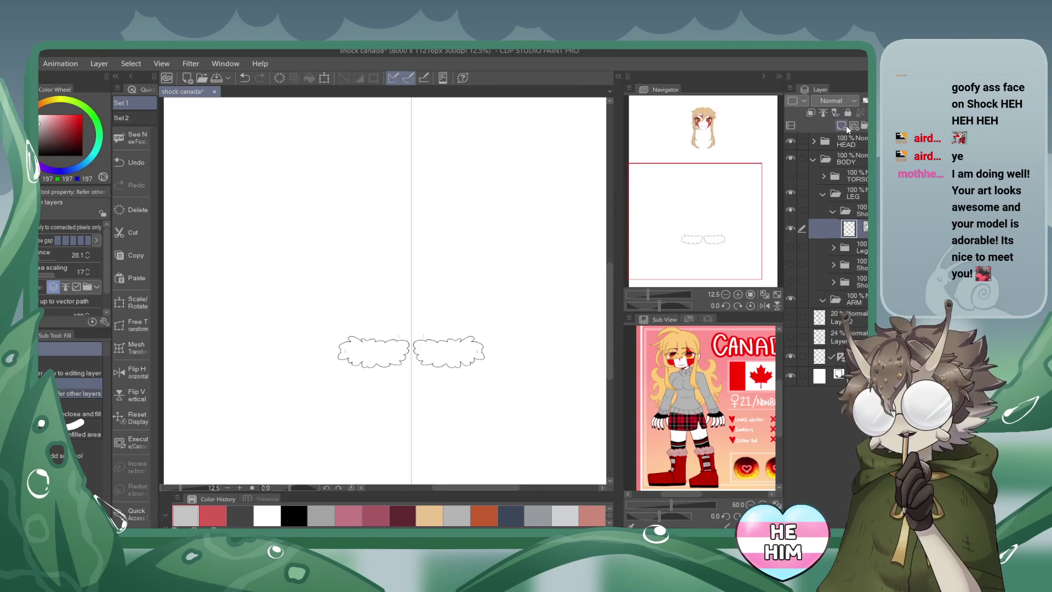
left_click_drag(854, 228, 855, 252)
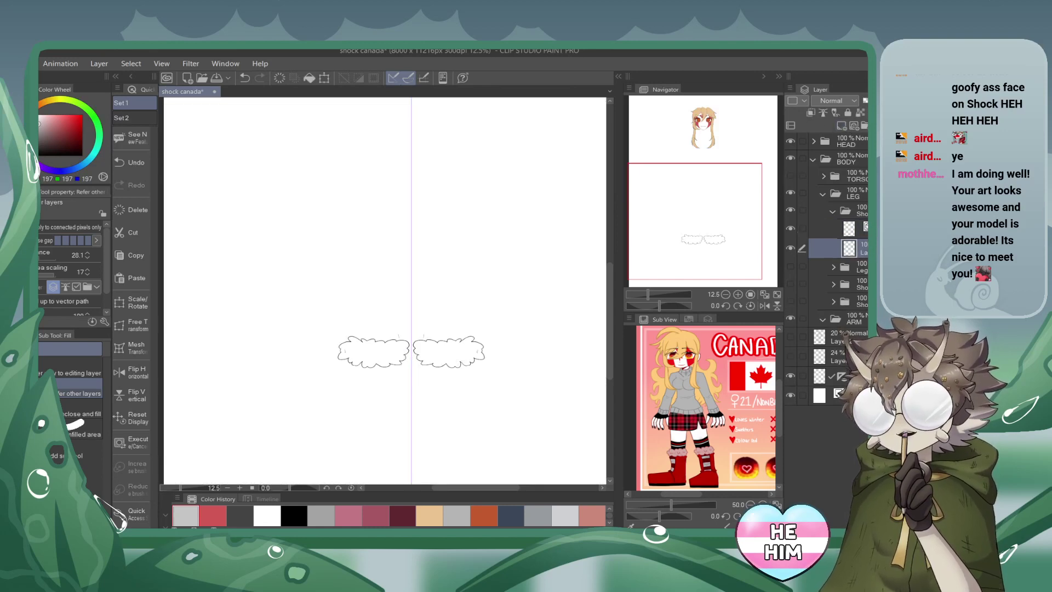
Fill both fur cuffs with a dusty pink (RGB 174, 114, 112).
left_click(738, 294)
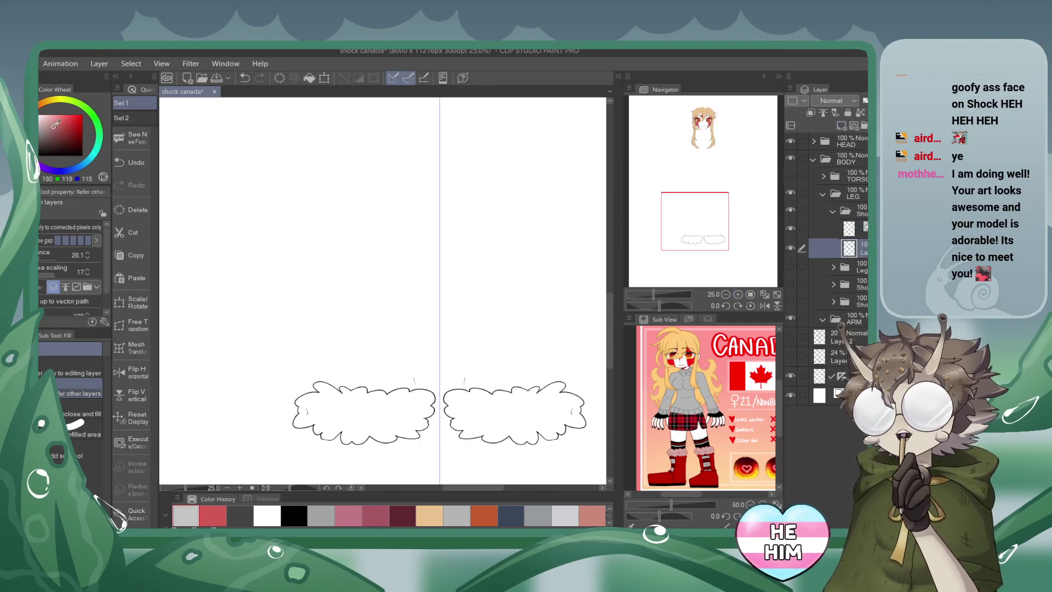
left_click(53, 125)
left_click(54, 128)
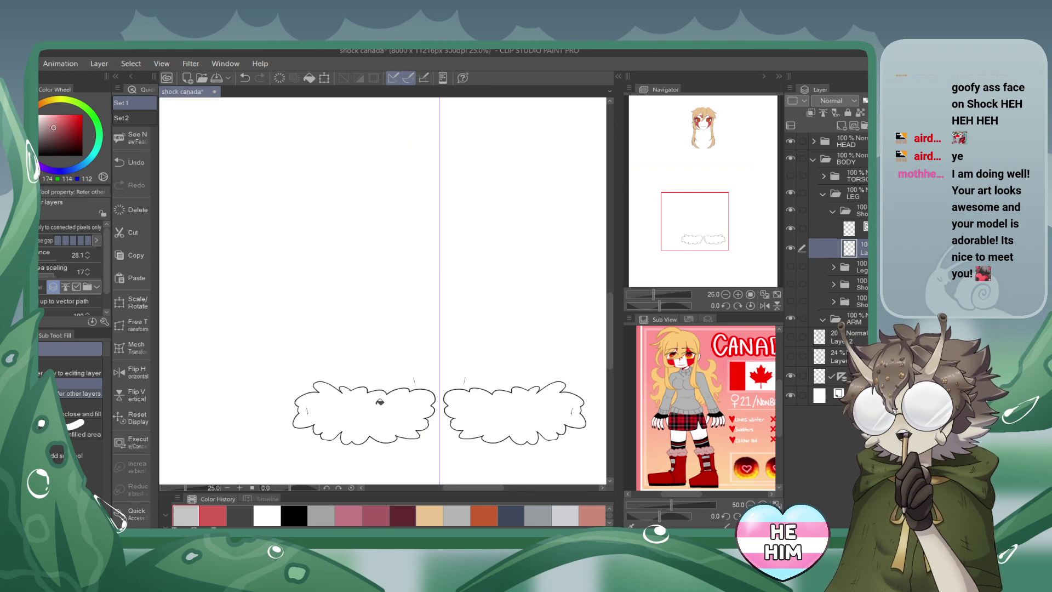
left_click(379, 402)
Erase the stray marks above the fur cuffs on the line art layer with the Hard eraser.
left_click_drag(711, 209, 716, 216)
left_click(849, 229)
key("e")
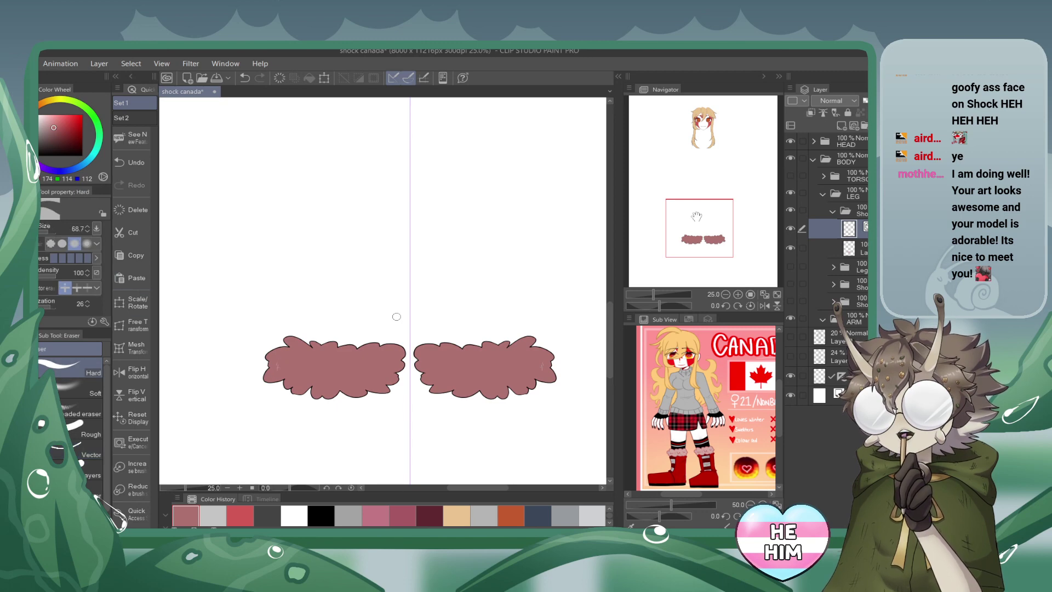
Paint over the unfilled gaps in the fur cuffs on the colour layer with a larger G-pen, and save the drawing.
left_click(847, 245)
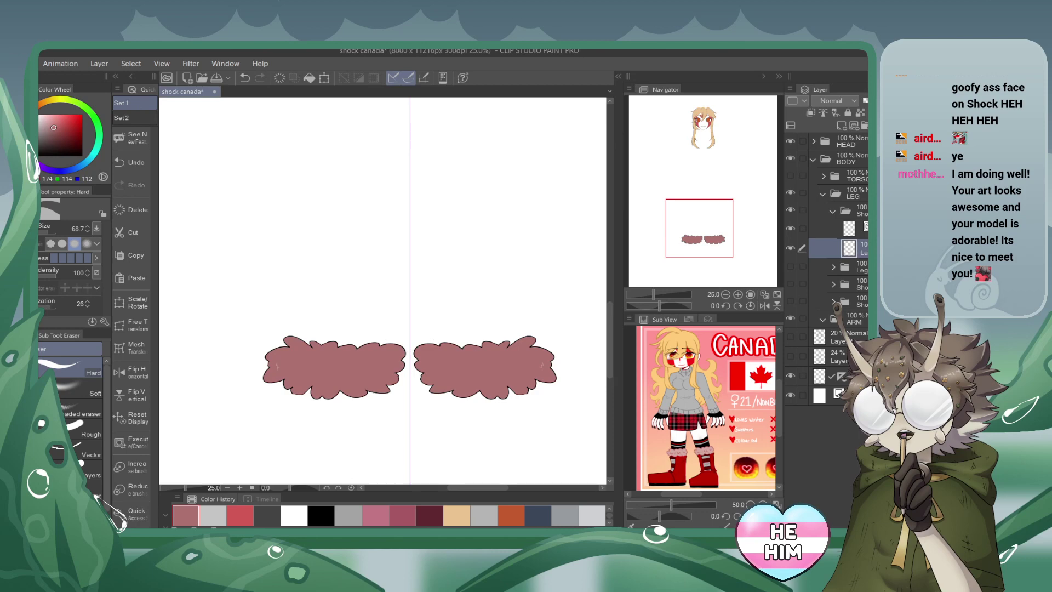
key("p")
left_click(244, 77)
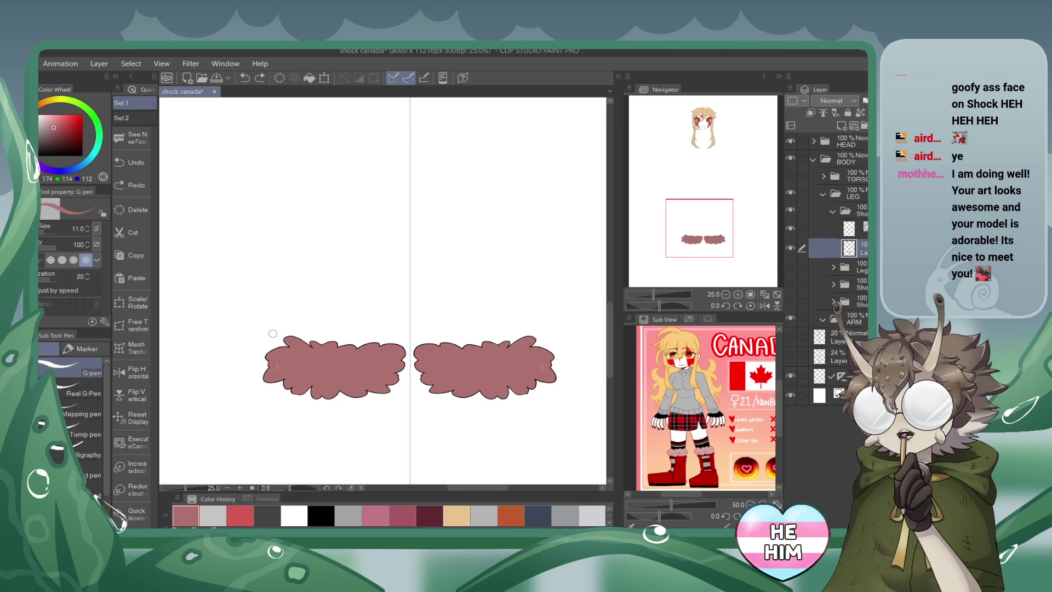
left_click_drag(44, 233, 47, 236)
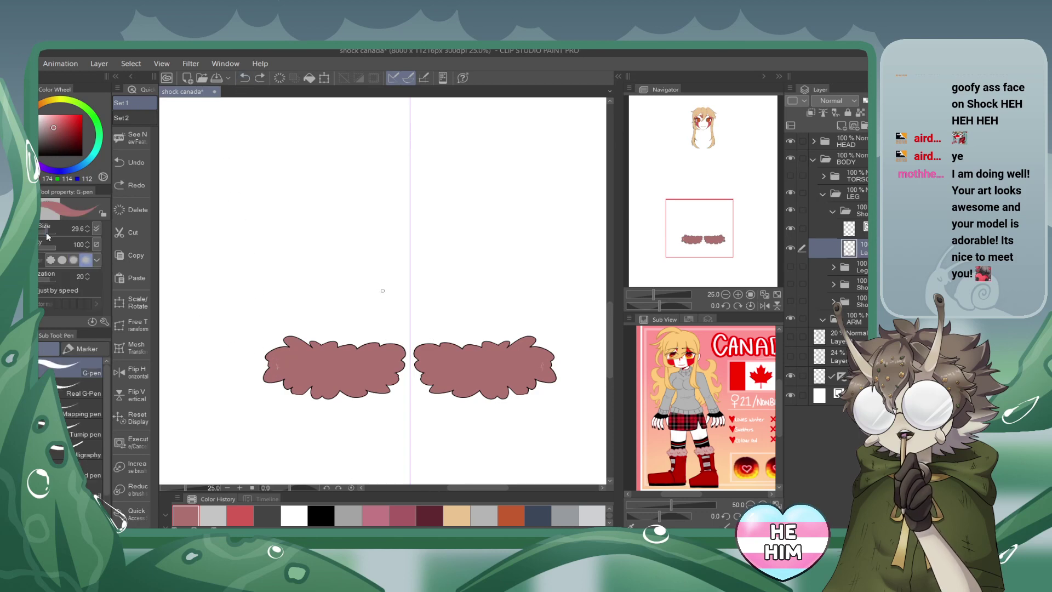
left_click(276, 364)
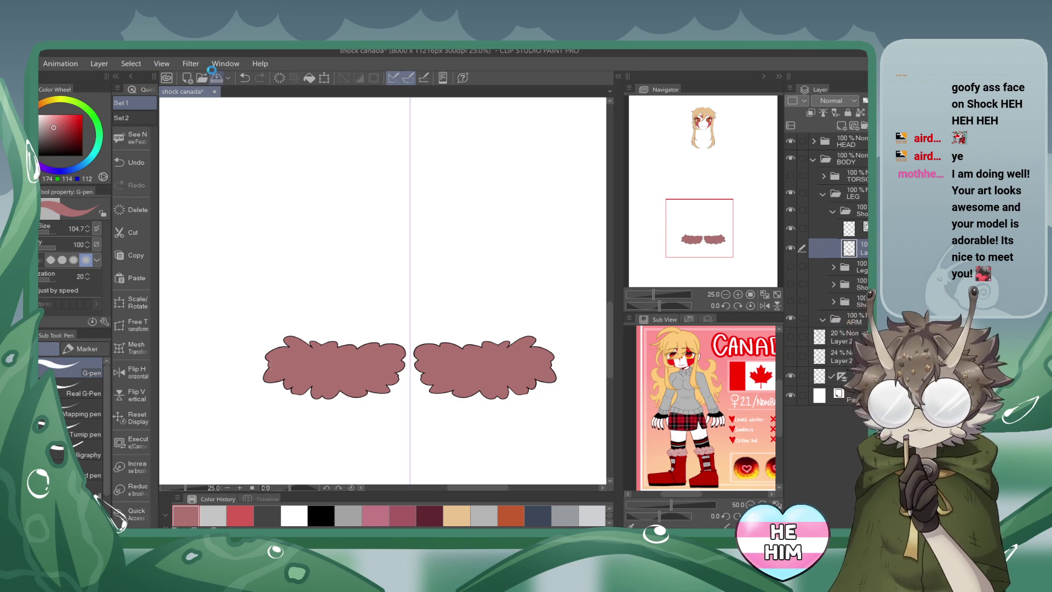
left_click(214, 73)
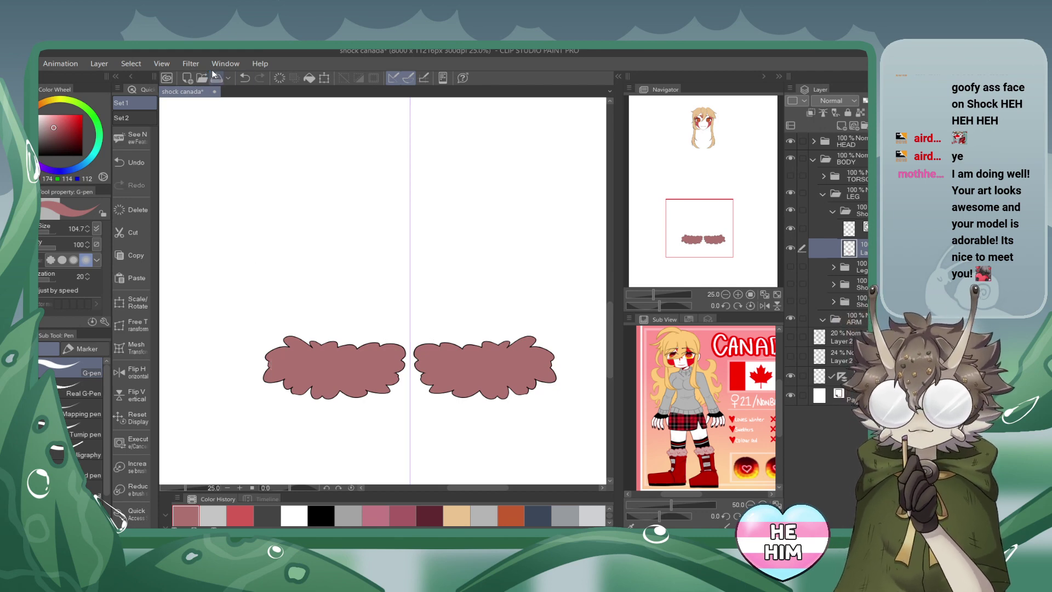
Collapse the fur folder and make the leg folder and the lower boot folder visible again.
left_click(832, 210)
left_click(791, 227)
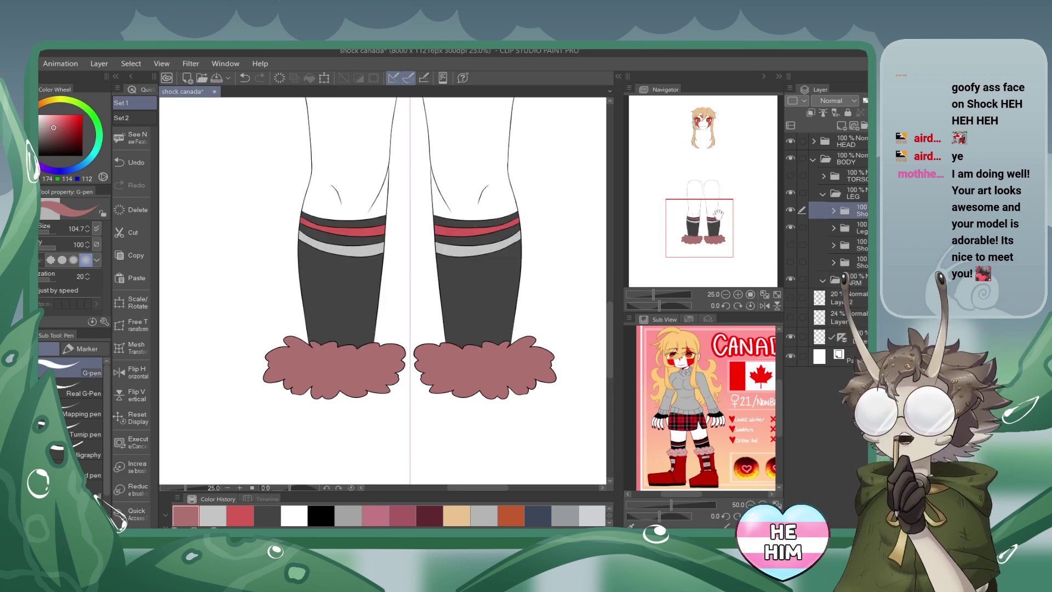
left_click(789, 244)
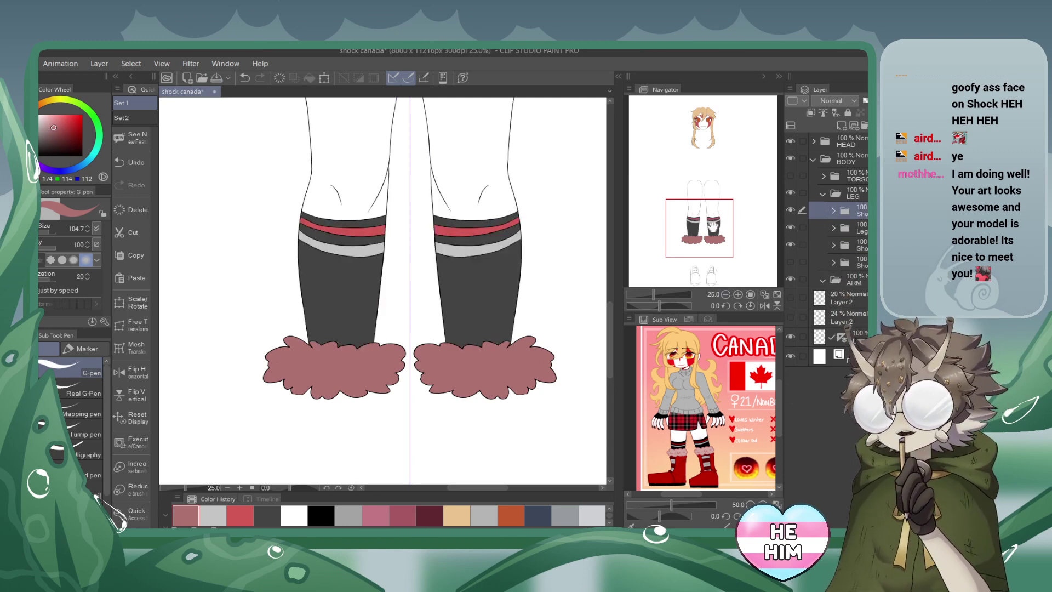
left_click_drag(708, 222, 709, 257)
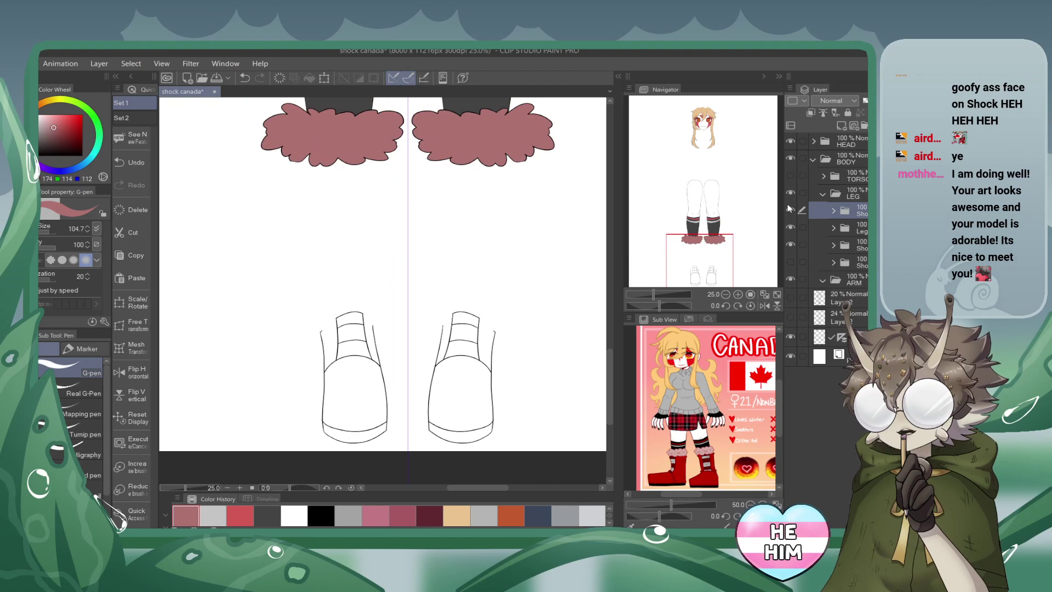
Open the lower boot folder and add a new layer beneath its line art.
left_click(859, 244)
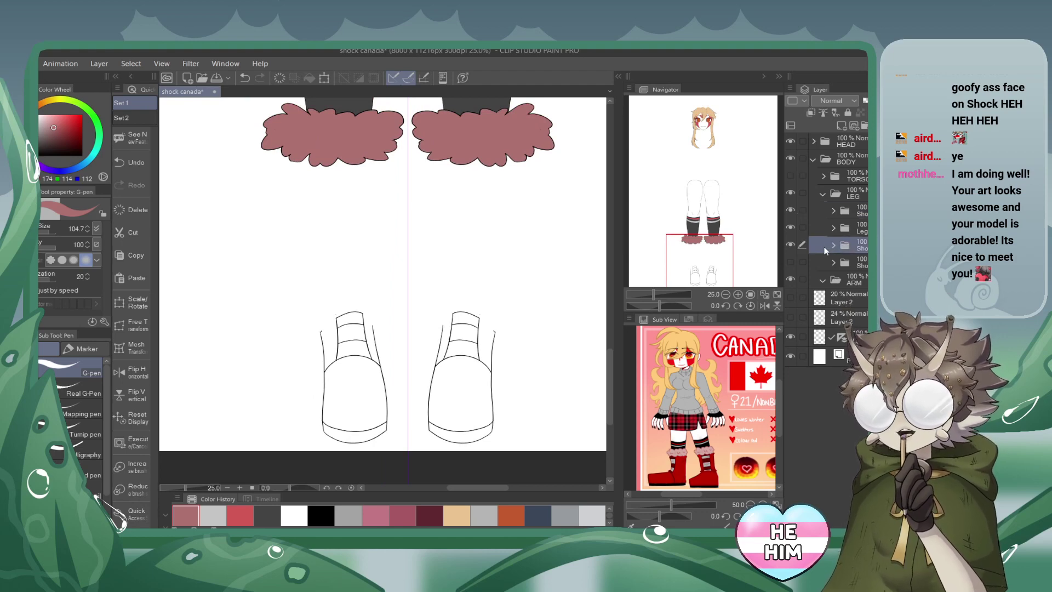
left_click(833, 246)
left_click(846, 263)
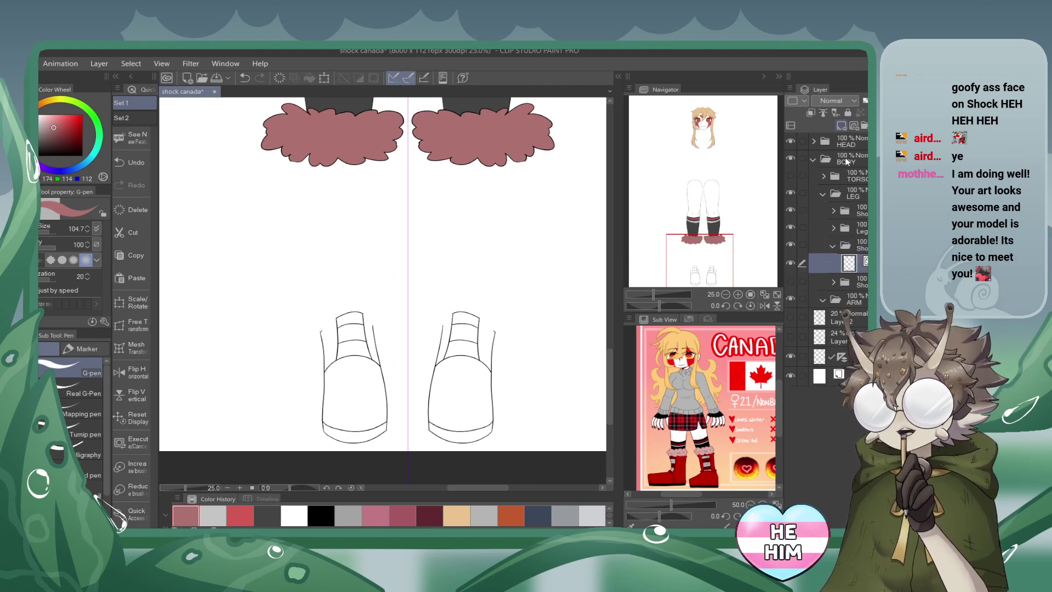
left_click(841, 126)
left_click(853, 283)
Close the open upper edges on both sides of the boots with curved red G-pen strokes at size 45.1.
left_click(738, 294)
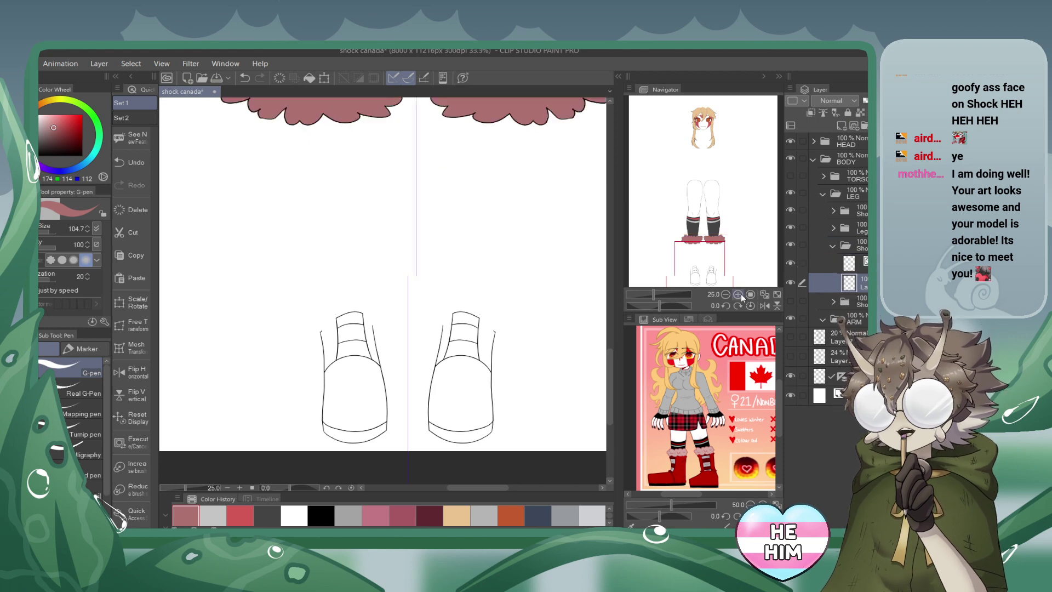
left_click(739, 294)
left_click(237, 514)
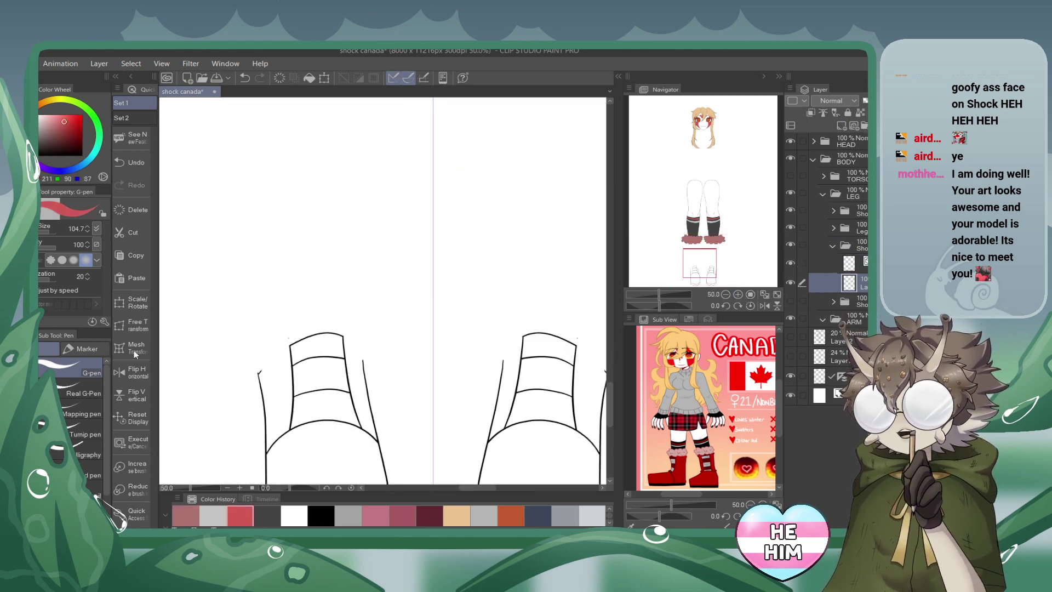
left_click(47, 231)
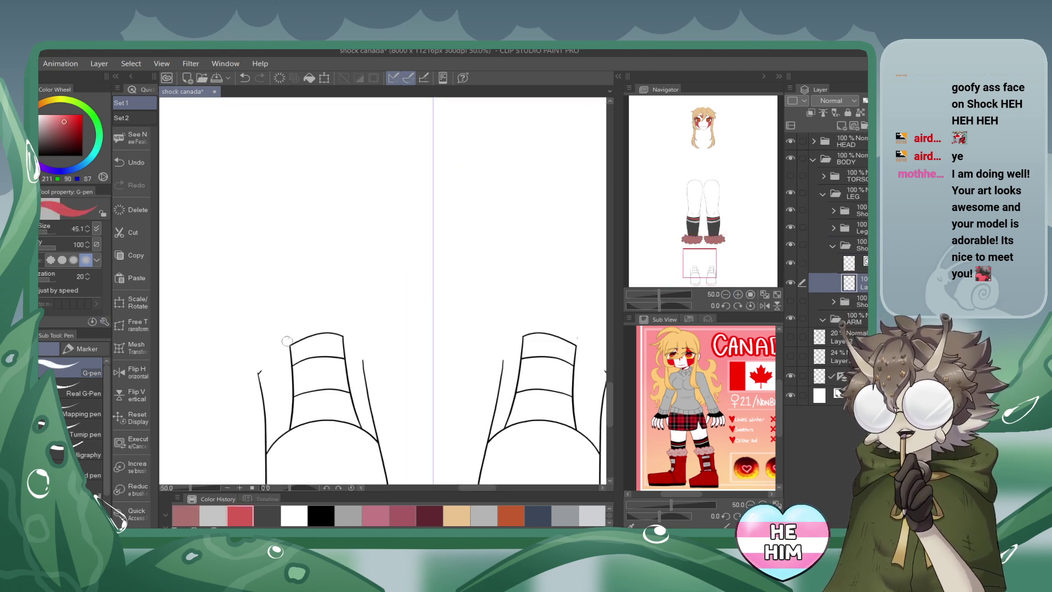
left_click_drag(289, 345, 262, 371)
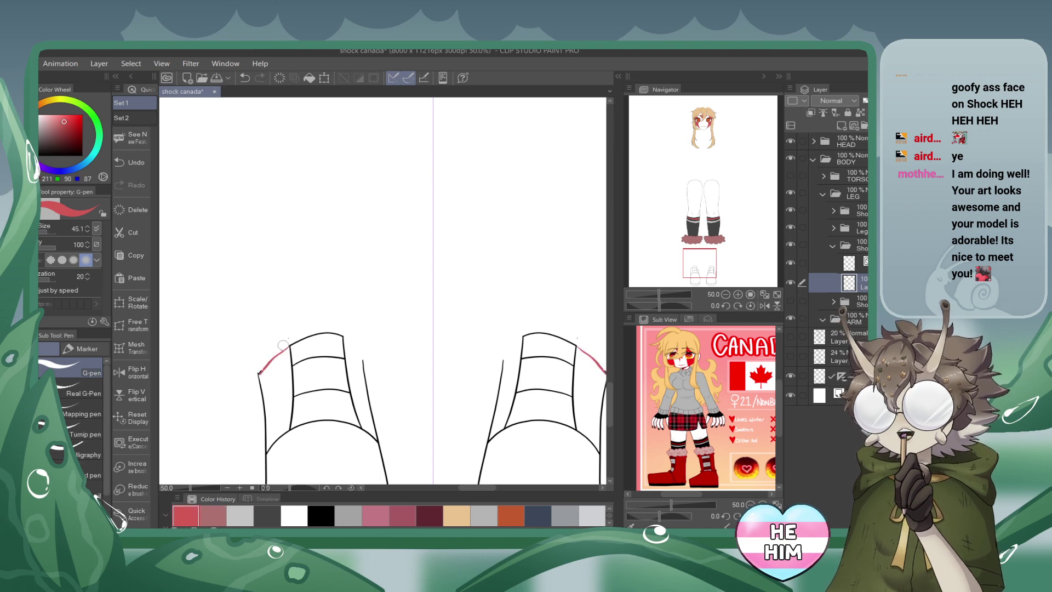
left_click_drag(345, 338, 358, 355)
left_click(245, 77)
Fill the inner and outer side panels of both boots with the same red.
key("g")
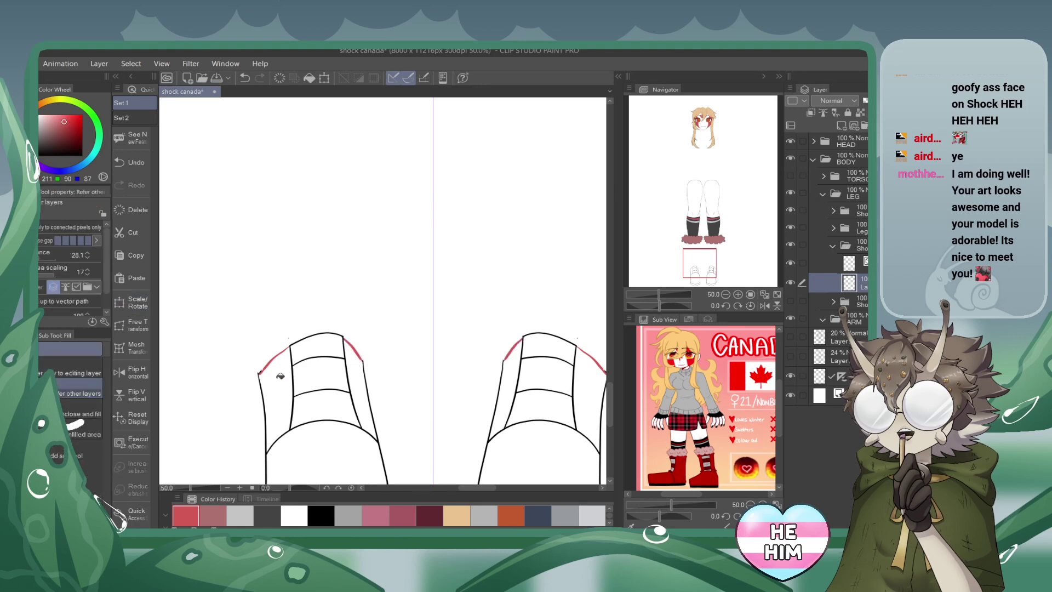
left_click(283, 376)
left_click(361, 374)
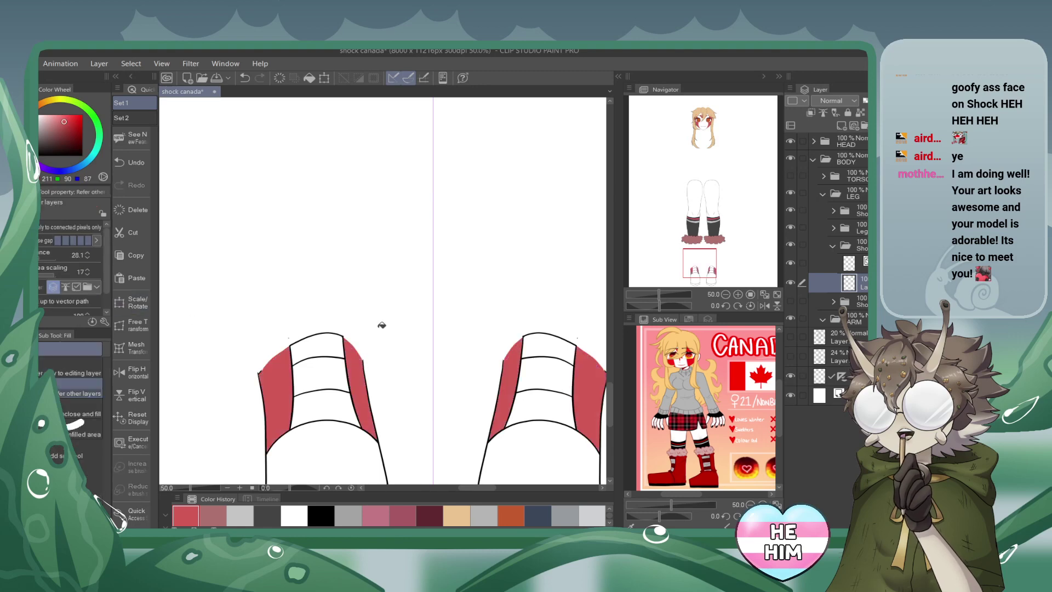
Add a new layer above the red boot colour layer, and fill both toe caps with the same red on the original layer.
left_click_drag(705, 261, 705, 268)
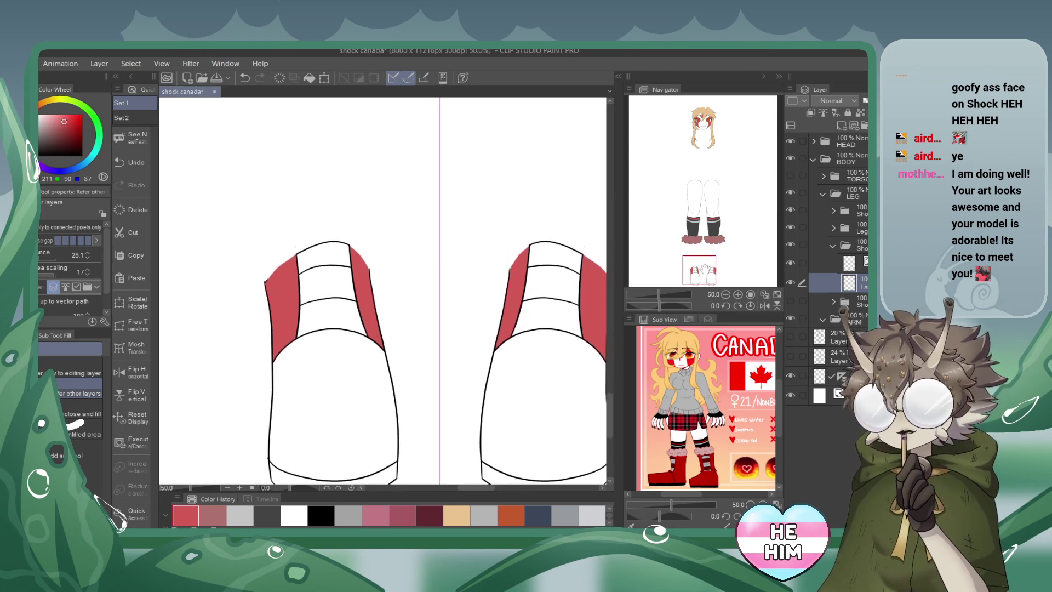
left_click(841, 126)
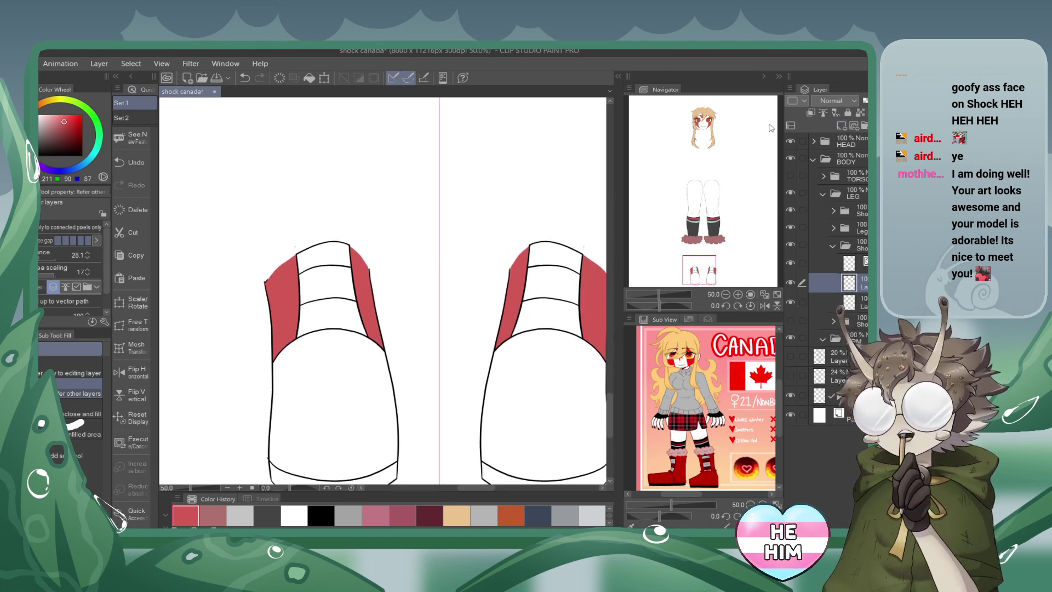
left_click(831, 300)
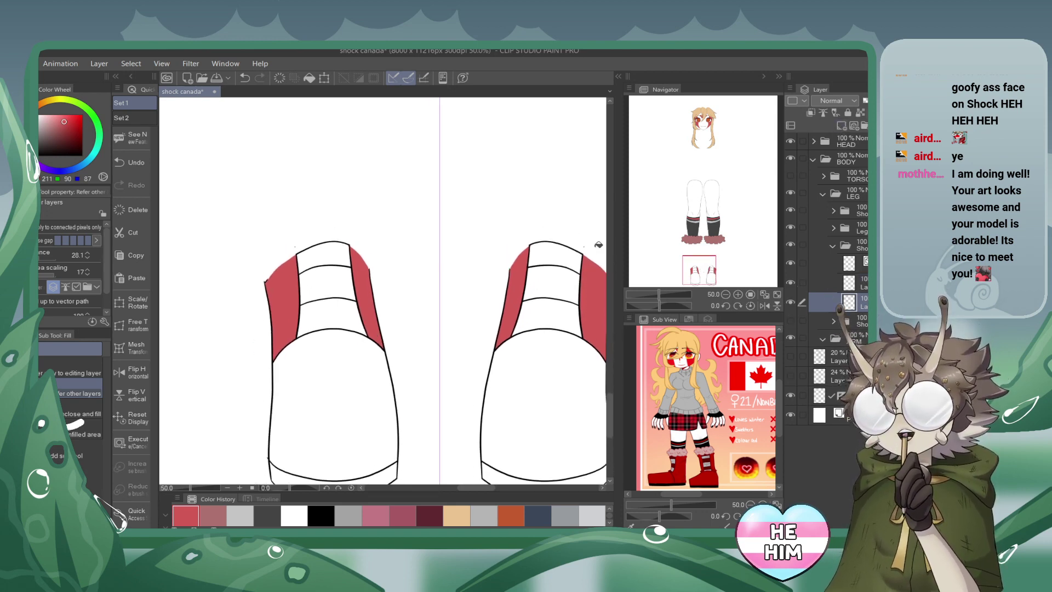
Fill the soles of both boots with dark grey on the new layer.
left_click(854, 282)
left_click(258, 507)
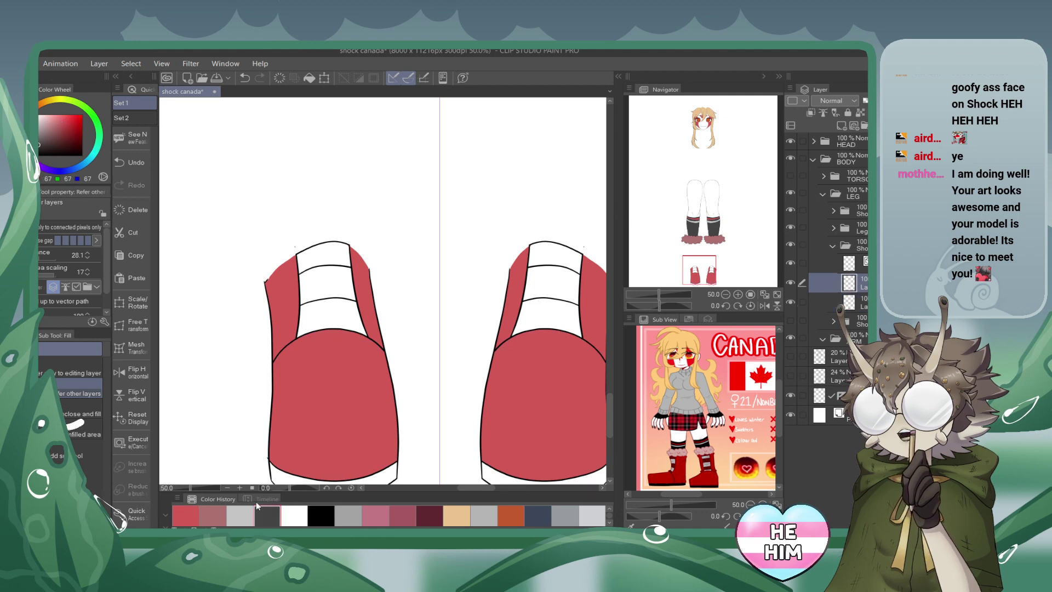
left_click(334, 472)
left_click(542, 472)
Add another layer and fill the middle band of the boots' front strips with light grey.
left_click_drag(699, 270, 700, 275)
left_click(841, 125)
left_click(267, 515)
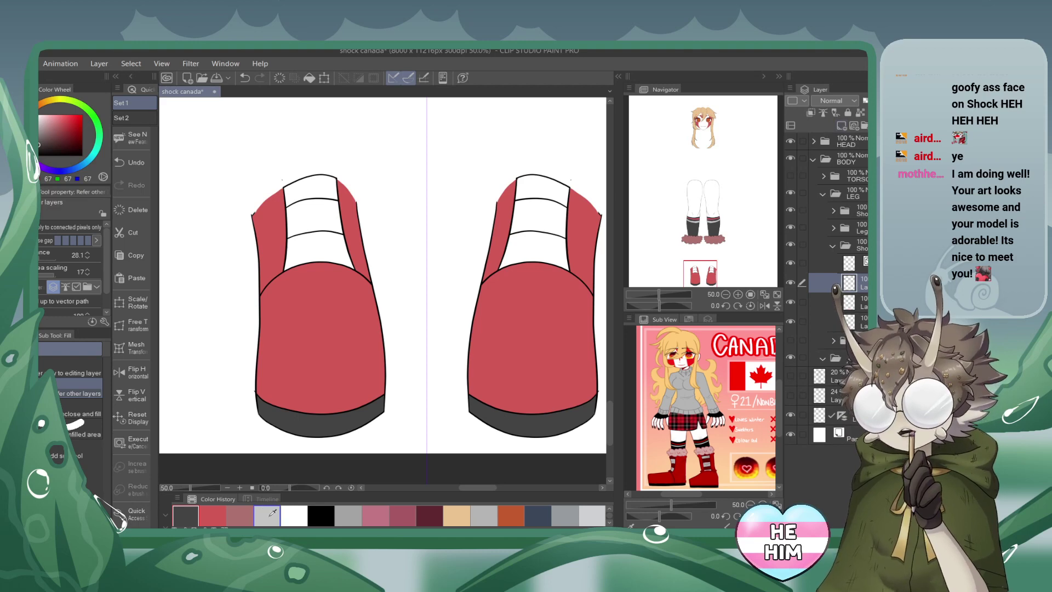
left_click(313, 219)
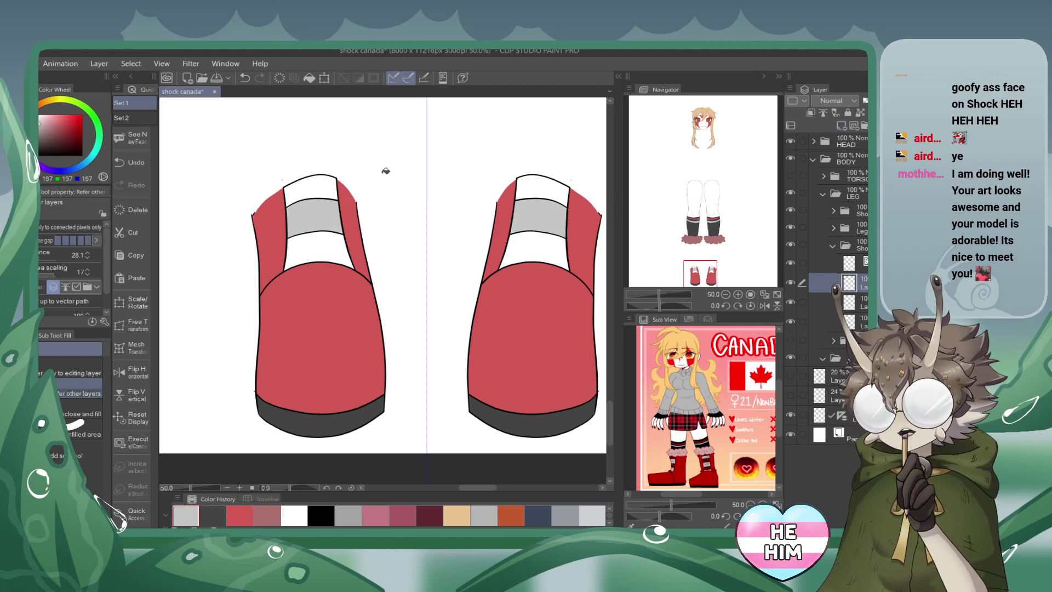
Fill the lower and upper bands of the front strips with dark red on a new layer, and save the file.
left_click(842, 125)
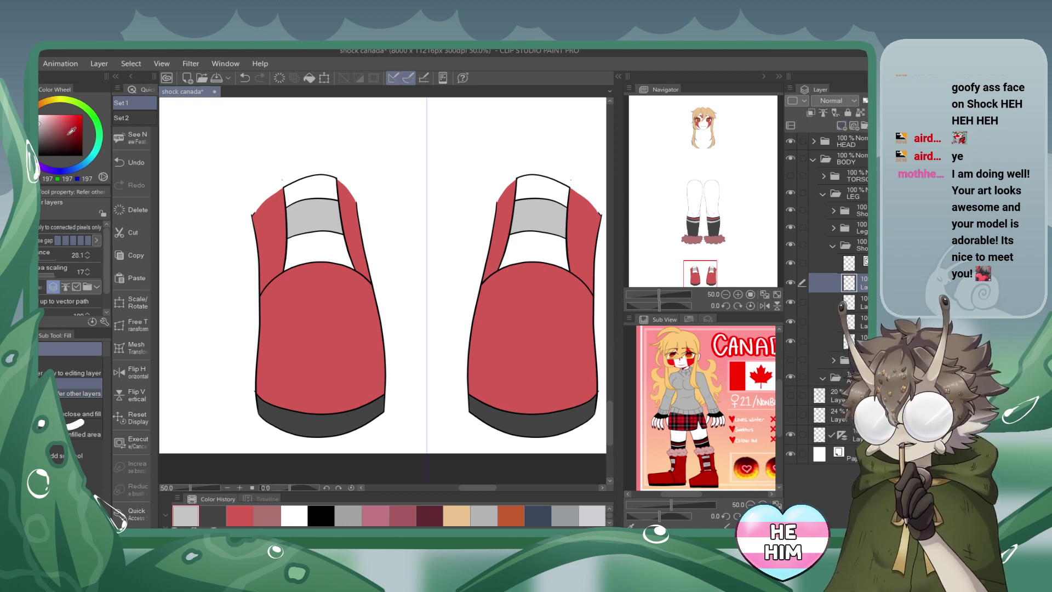
left_click(320, 245)
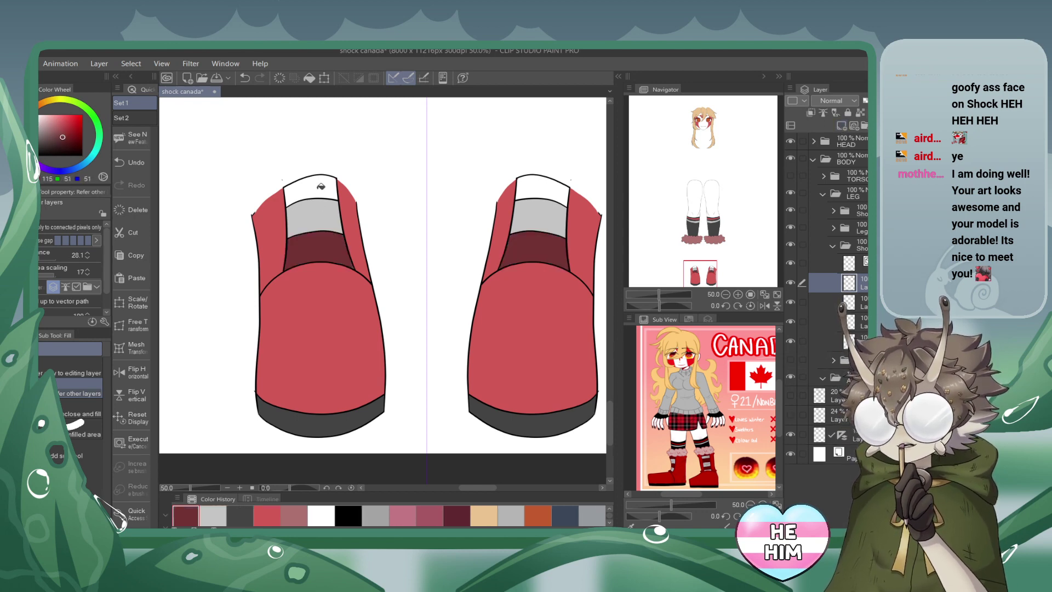
left_click(321, 188)
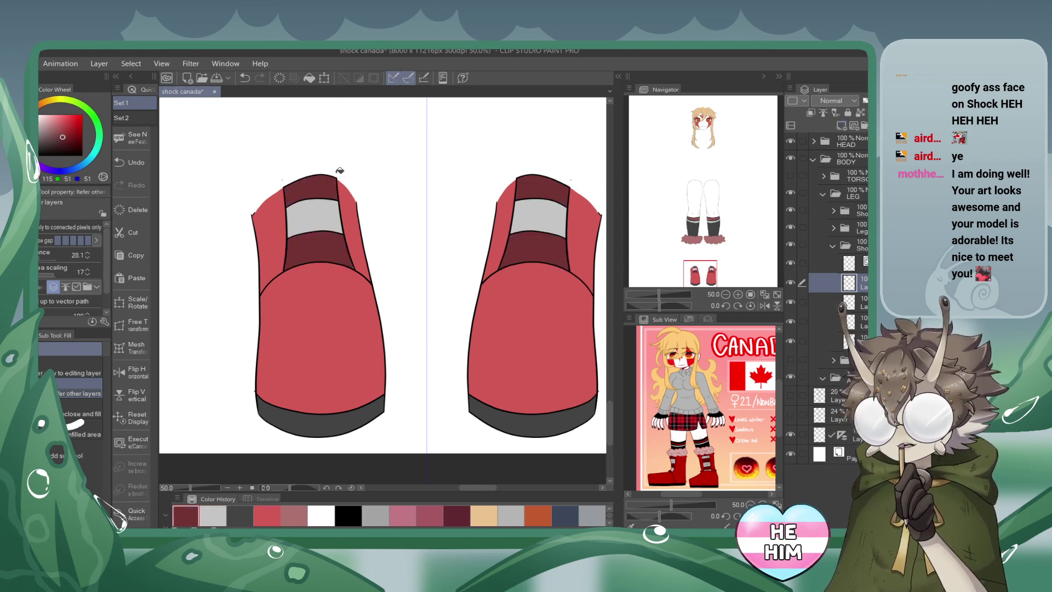
left_click(217, 77)
Collapse the lower boot folder, make the boot shaft folder visible and hide the lower boot folder.
scroll(722, 253, "down", 2)
left_click_drag(721, 253, 722, 243)
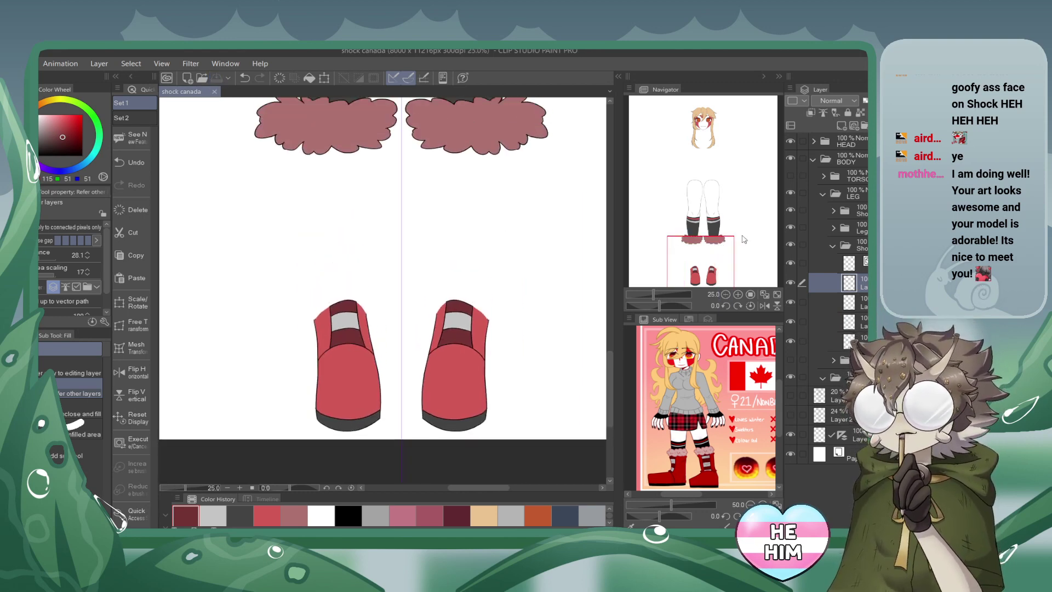
left_click(832, 245)
left_click(791, 262)
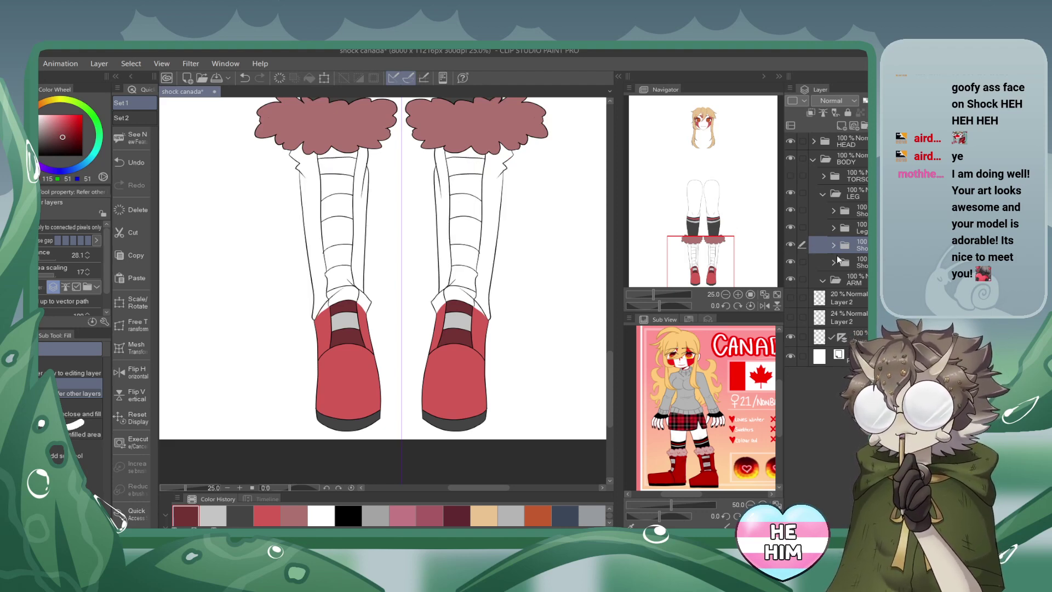
left_click(790, 262)
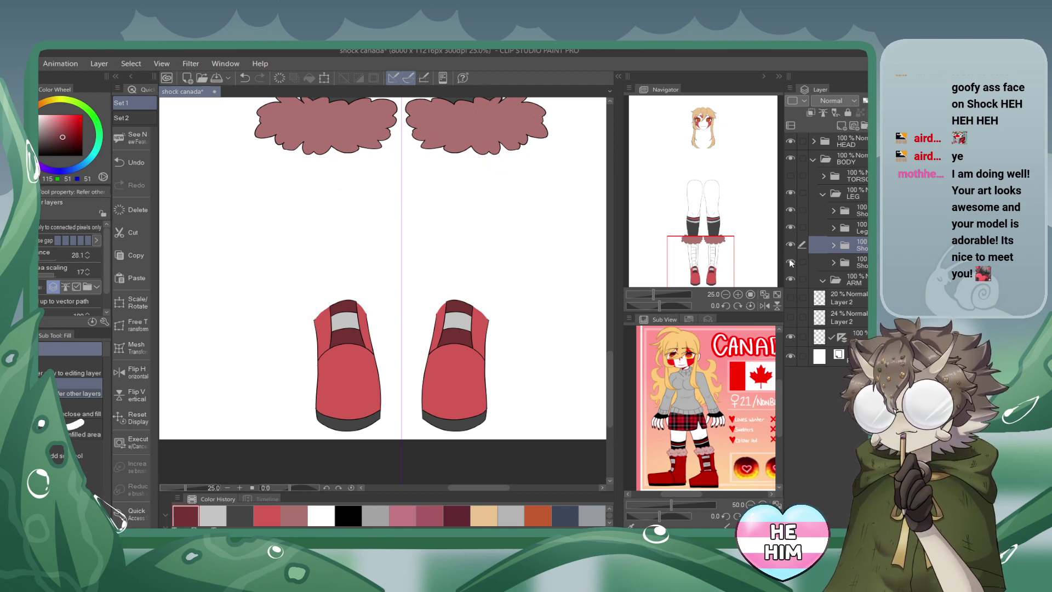
left_click(789, 263)
left_click(790, 245)
left_click(790, 245)
left_click(790, 246)
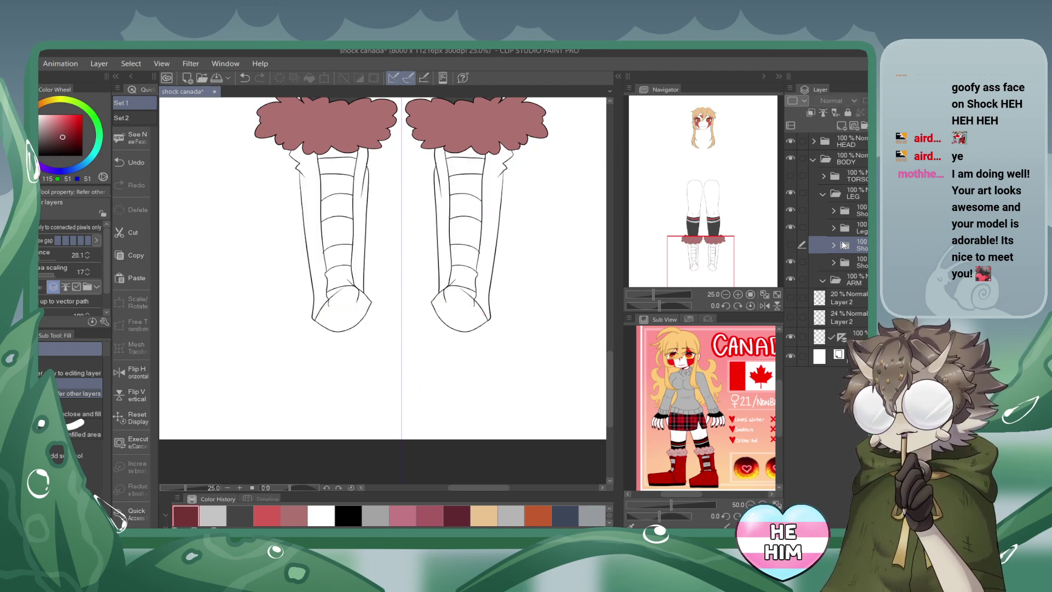
Open the boot shaft folder and add a new layer beneath its line art.
left_click(852, 263)
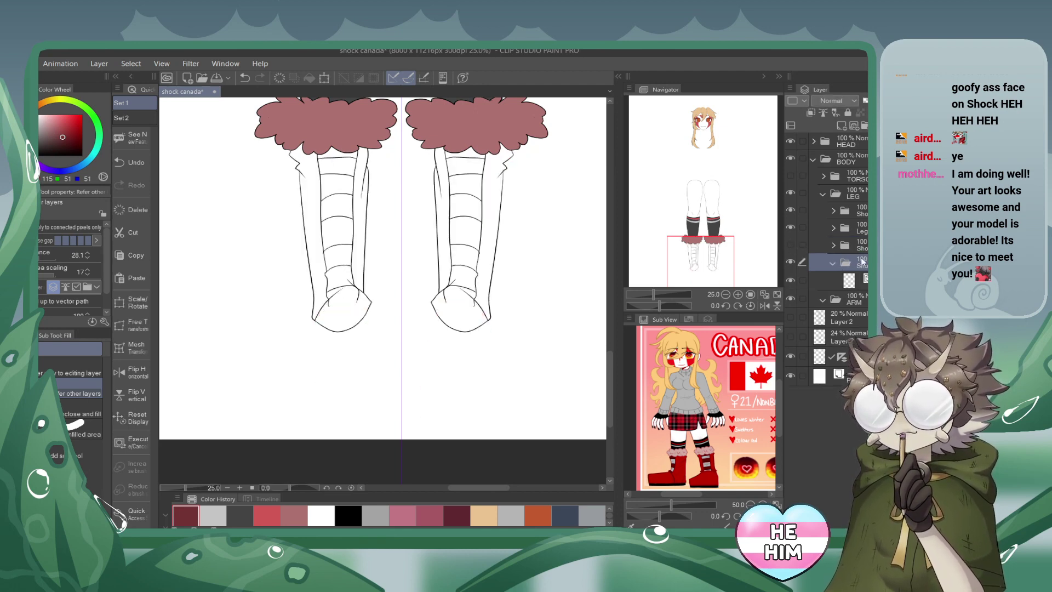
left_click(857, 279)
left_click(841, 125)
left_click_drag(857, 280, 857, 310)
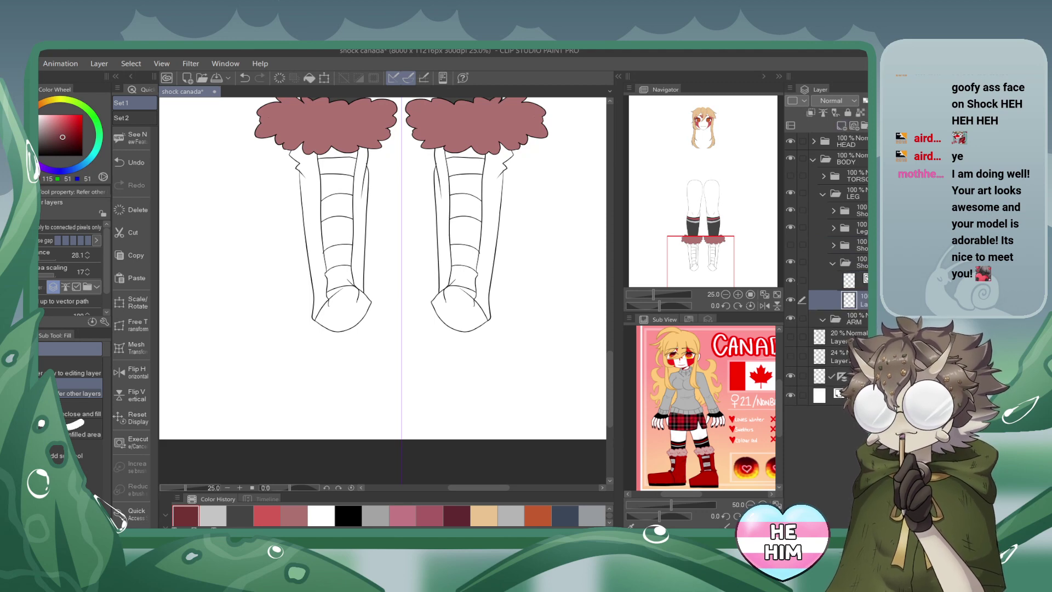
Set up a black G-pen at size 11.0 for touching up the boot shaft's line art.
left_click(737, 294)
left_click(738, 294)
left_click(738, 294)
left_click_drag(717, 272, 716, 264)
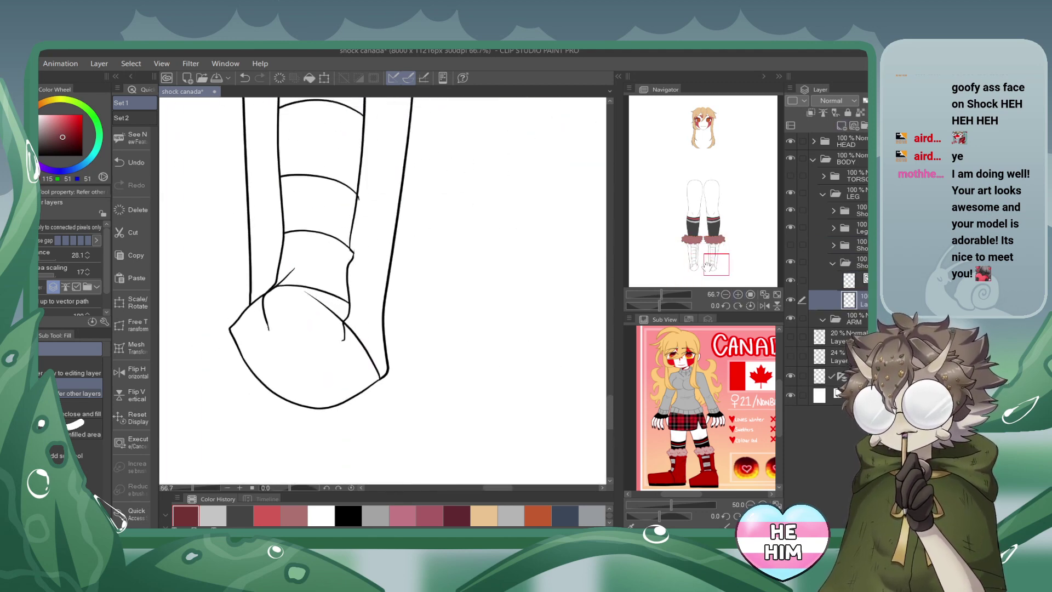
left_click_drag(53, 144, 38, 156)
key("p")
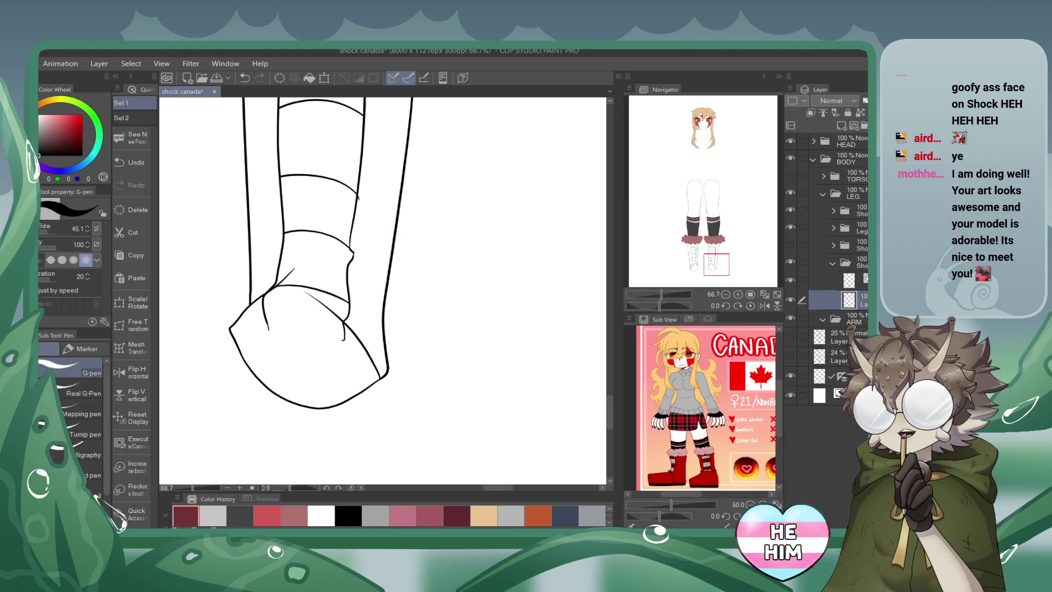
left_click(47, 232)
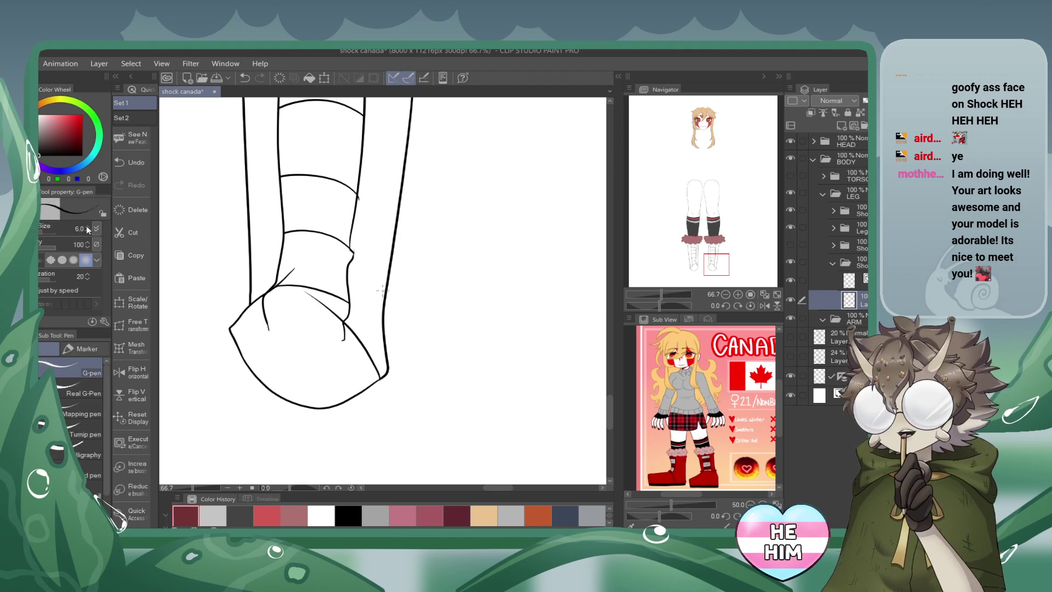
left_click(86, 227)
left_click(87, 227)
left_click_drag(266, 327, 286, 426)
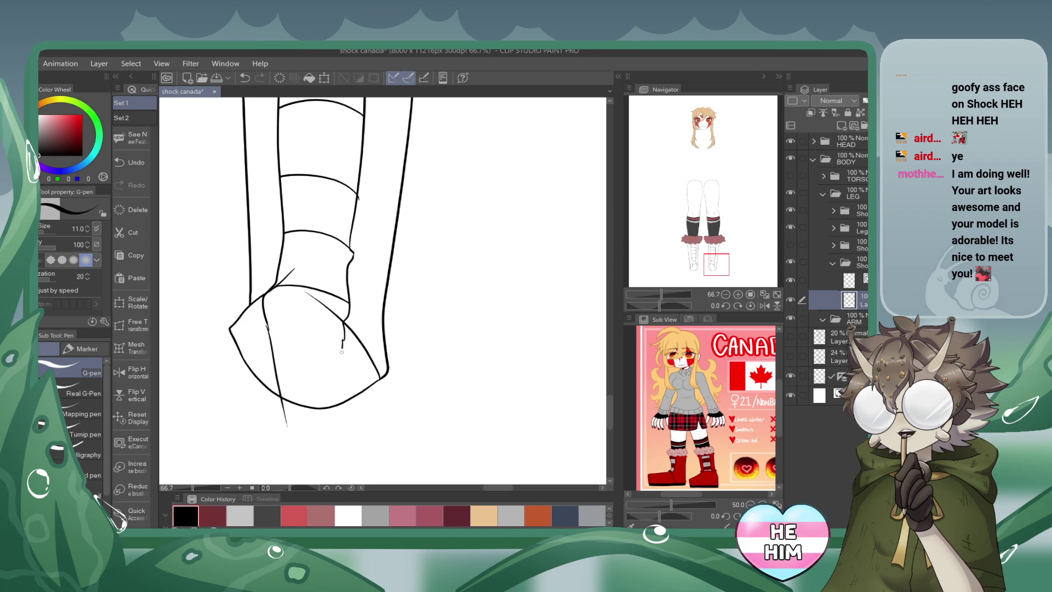
left_click_drag(341, 352, 352, 436)
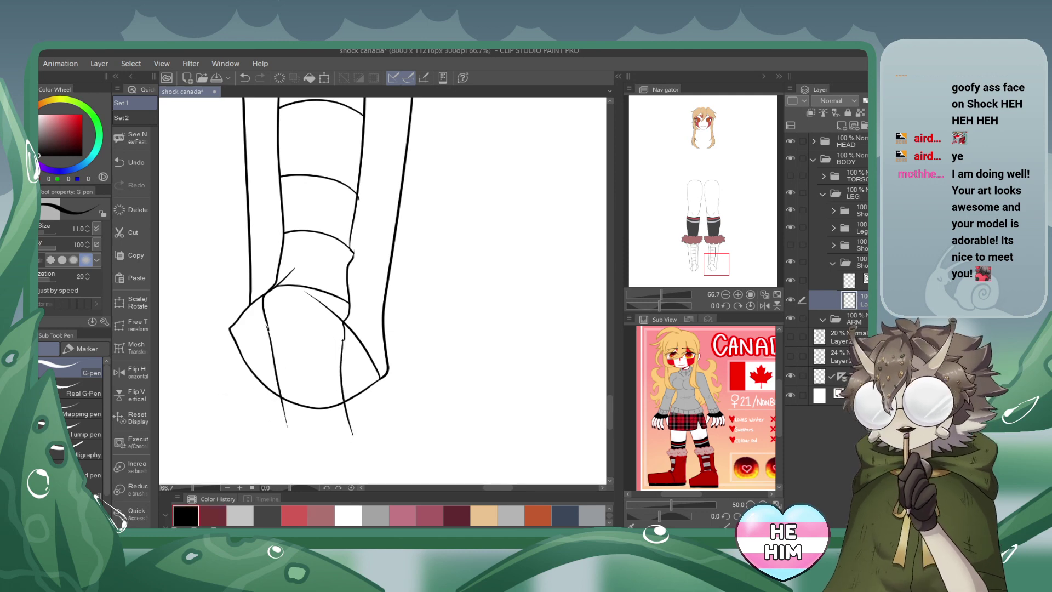
key("e")
left_click(80, 454)
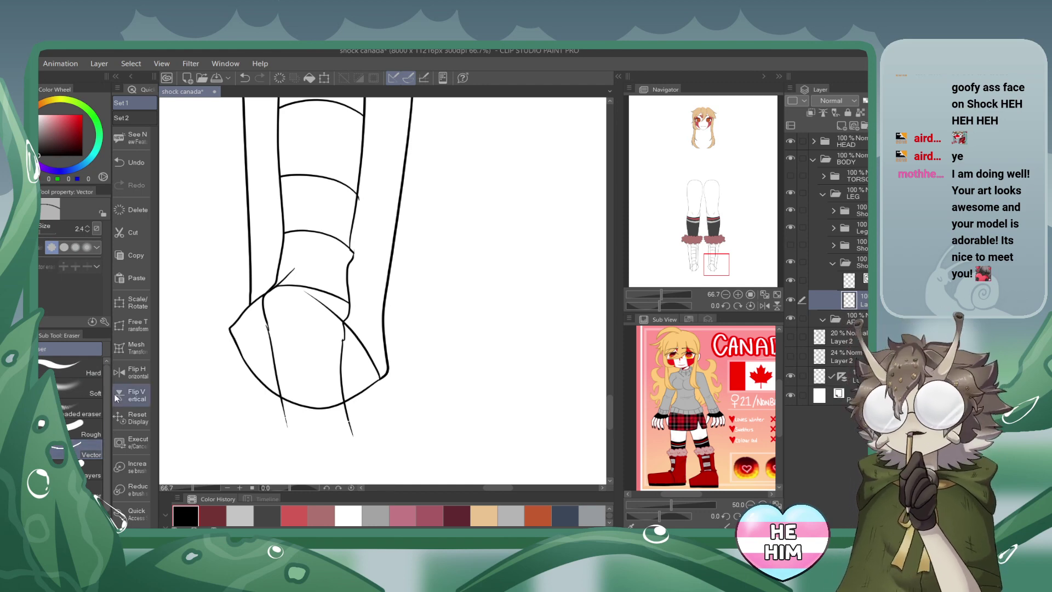
left_click(245, 78)
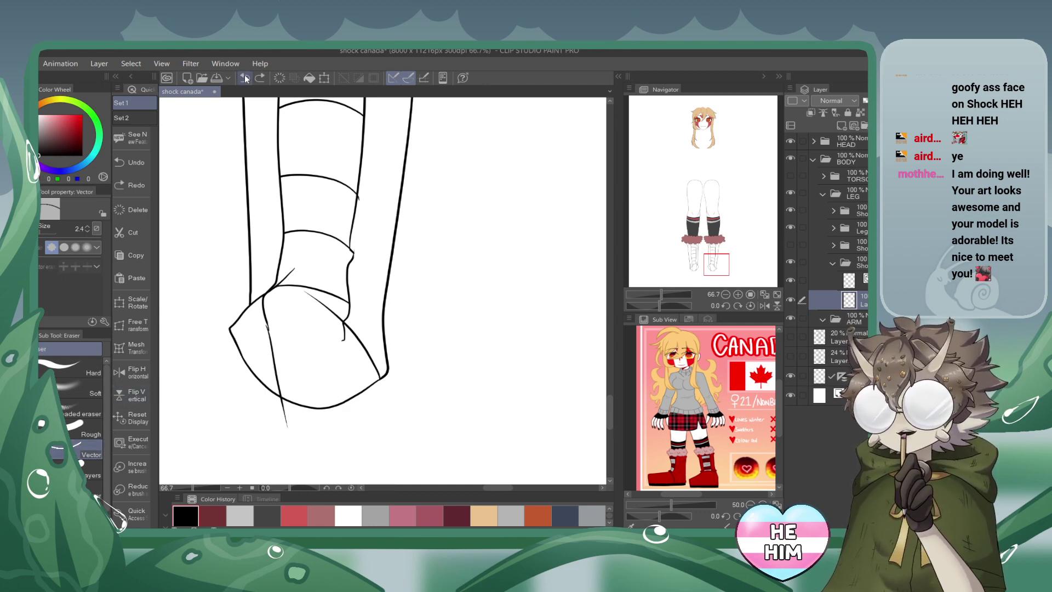
left_click(244, 78)
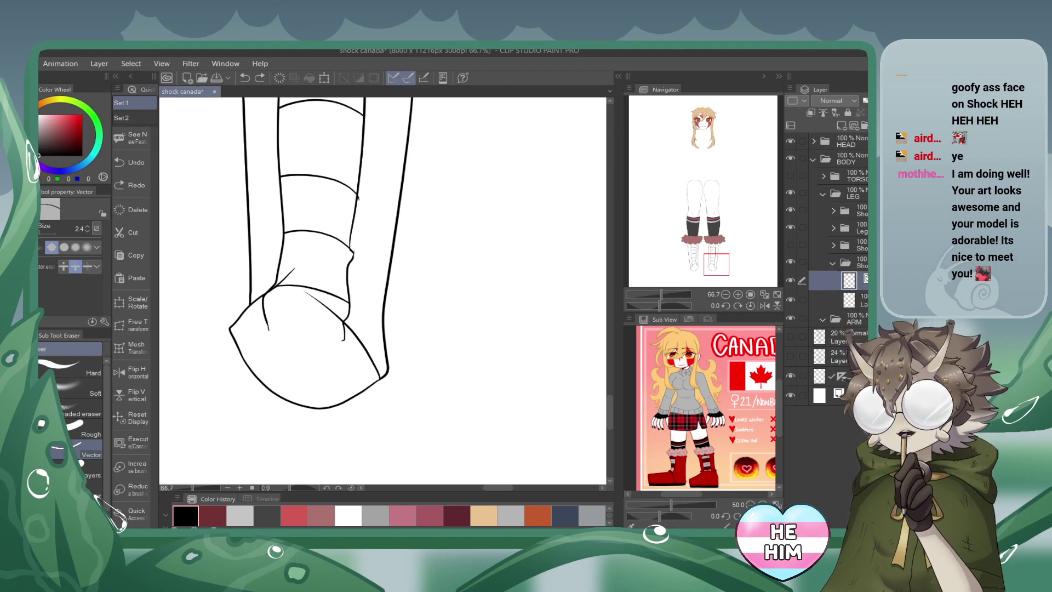
On the boot shaft's line art layer, extend both side lines of the front strip down across the rounded toe section.
key("p")
key("ctrl+y")
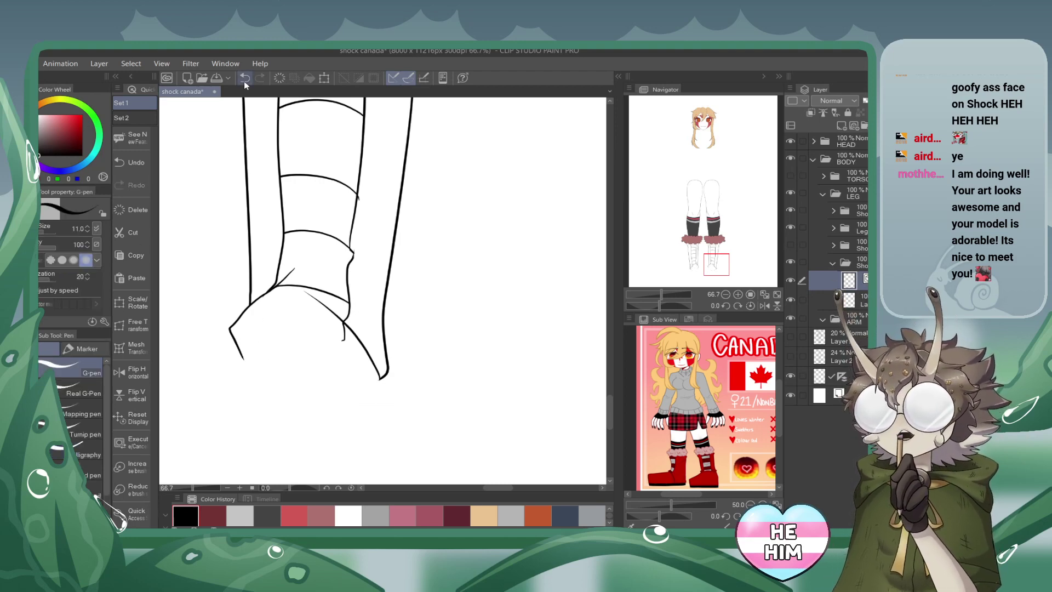
left_click_drag(242, 358, 385, 376)
left_click_drag(264, 295, 288, 419)
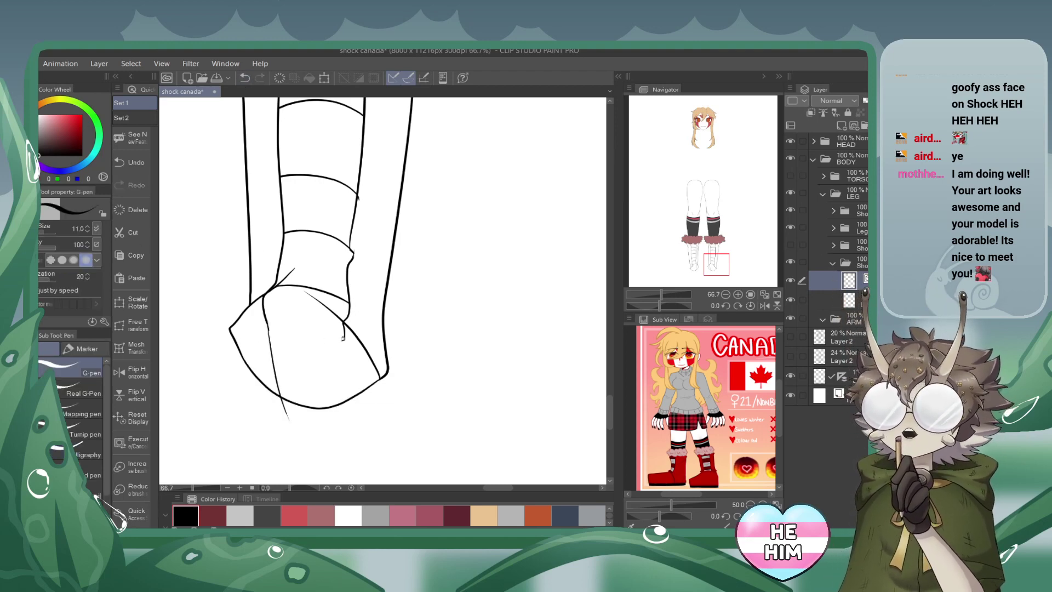
left_click_drag(343, 326, 342, 404)
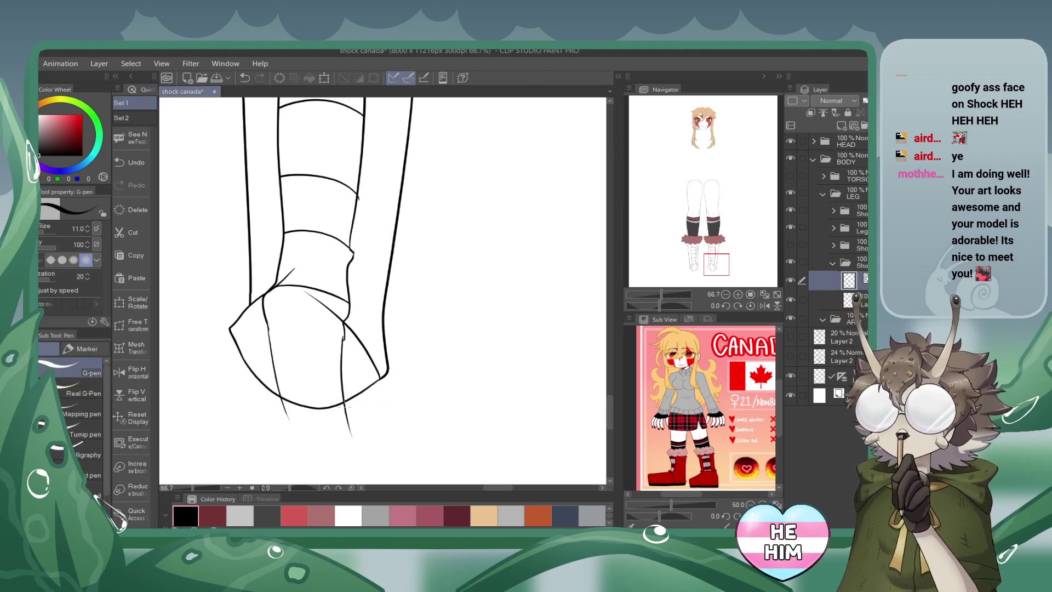
left_click(724, 294)
left_click(725, 294)
left_click_drag(721, 257, 702, 251)
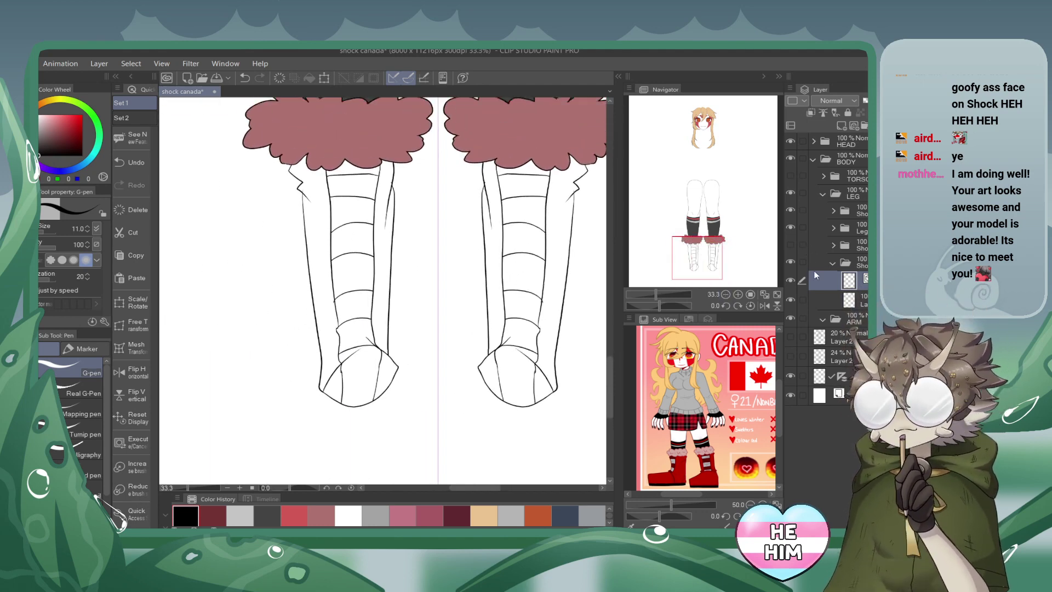
left_click(790, 338)
left_click(790, 339)
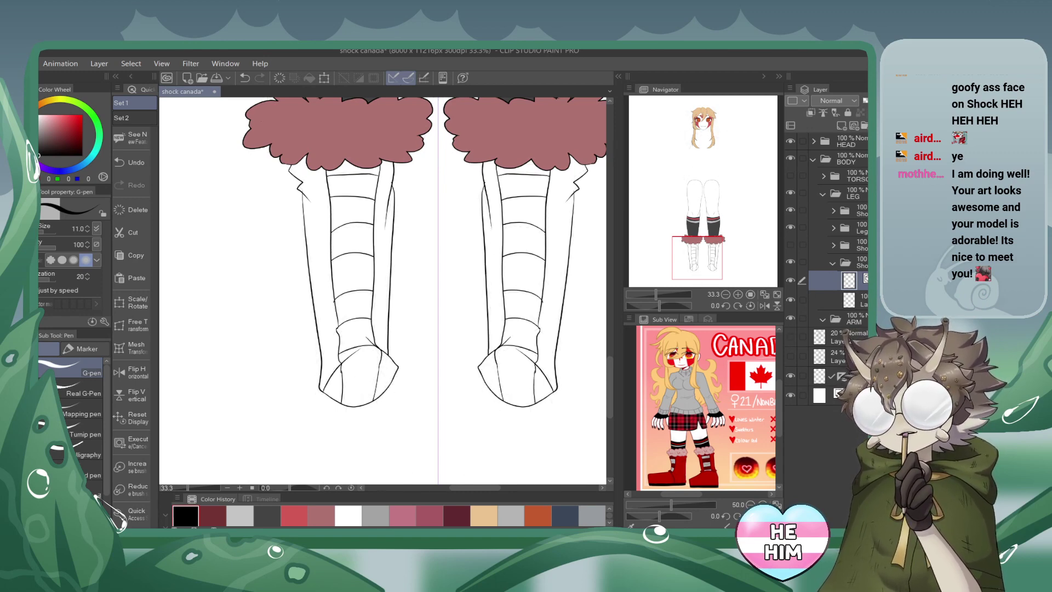
left_click(838, 300)
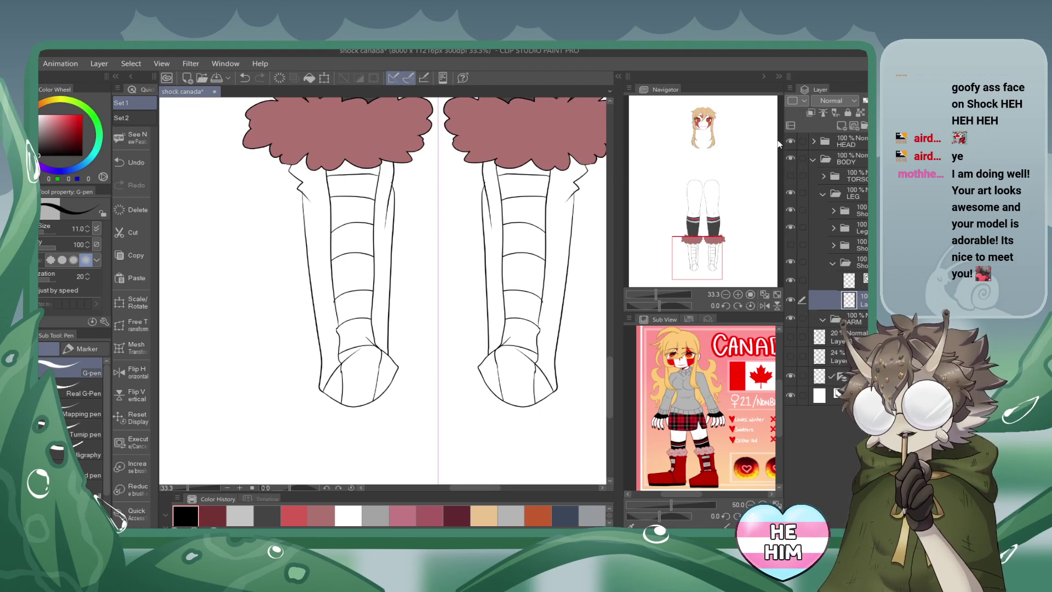
left_click(790, 300)
left_click(791, 300)
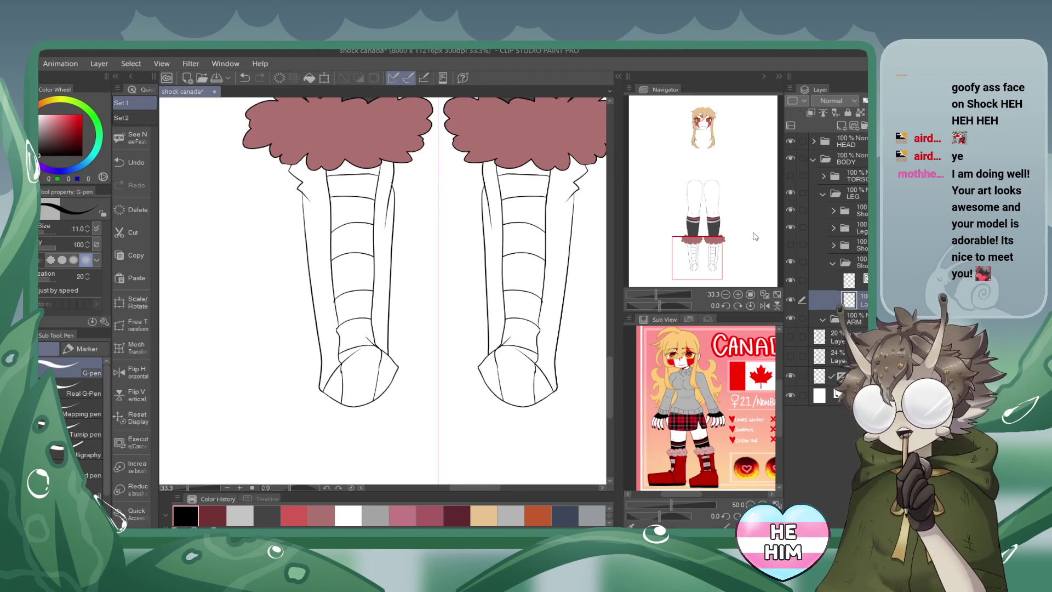
With the fur and leg folders hidden, extend the front strip's side lines up past the shaft's top edge, and show the fur again.
left_click(790, 210)
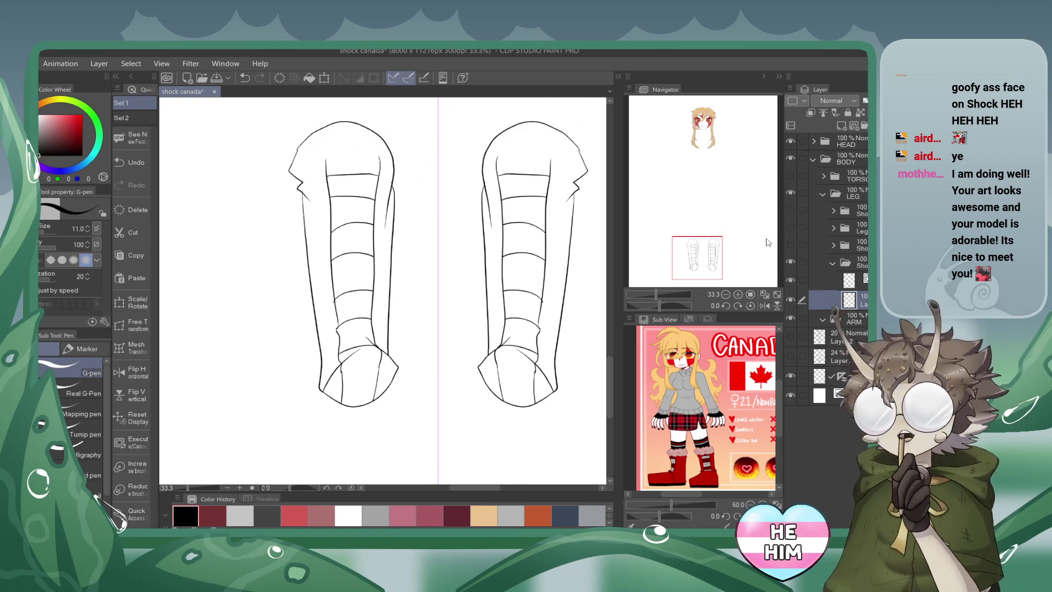
left_click(827, 281)
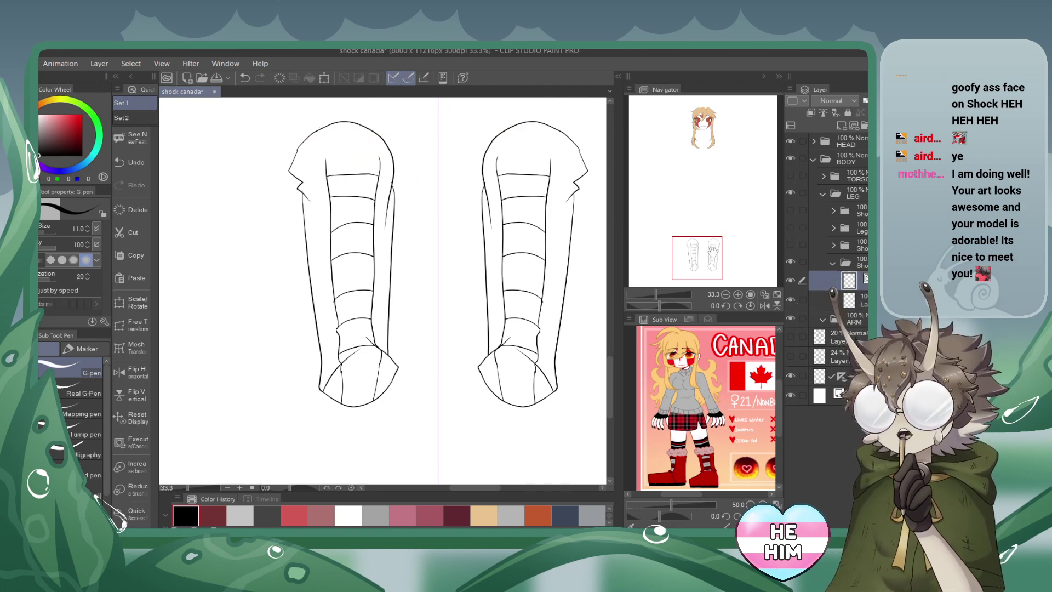
left_click(738, 294)
left_click(737, 293)
left_click_drag(706, 263, 721, 246)
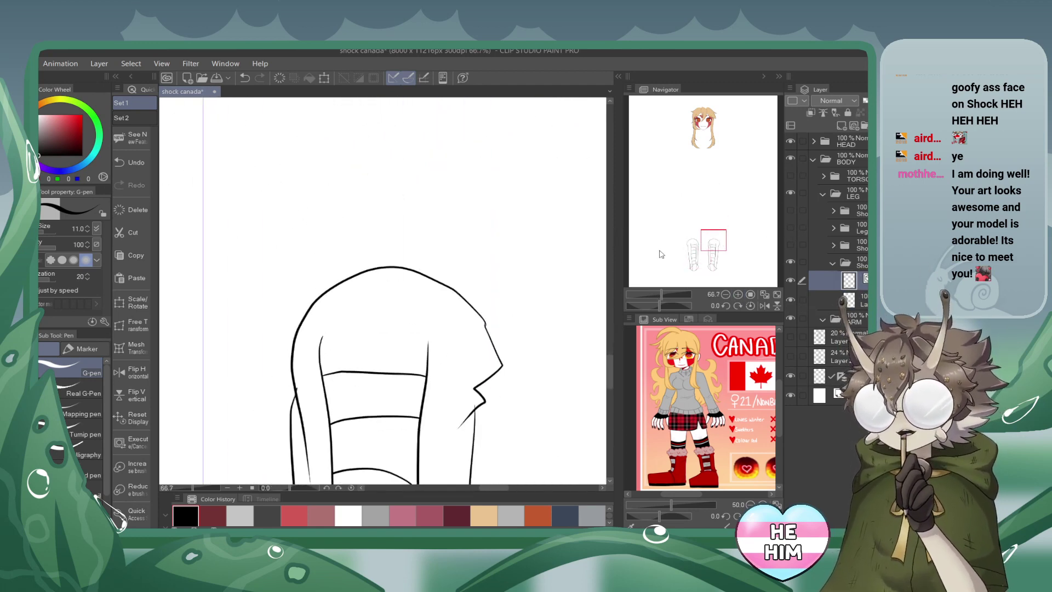
left_click(244, 78)
left_click_drag(426, 342, 427, 253)
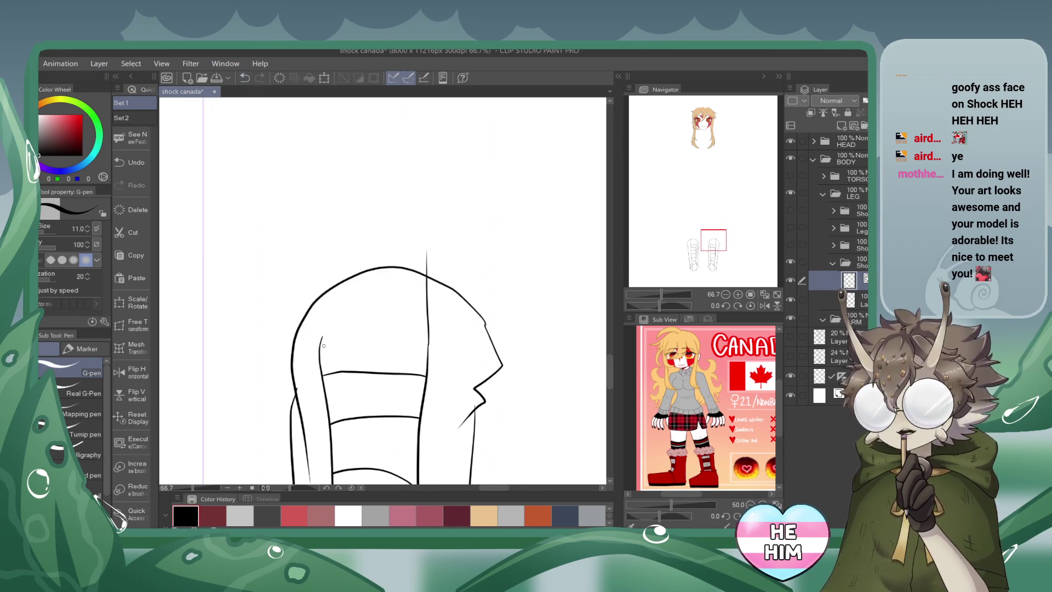
left_click_drag(322, 342, 352, 253)
left_click(790, 211)
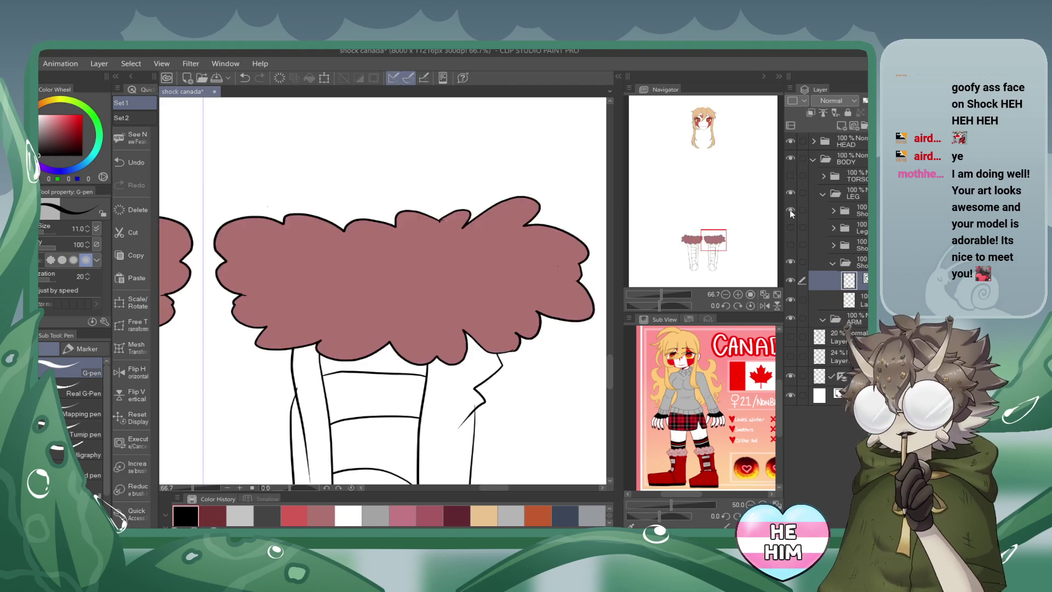
With the fur hidden, finish the front strip's side line at the shaft's top edge and draw a curved cross line over the strip's upper part.
left_click(790, 210)
left_click_drag(427, 252, 425, 266)
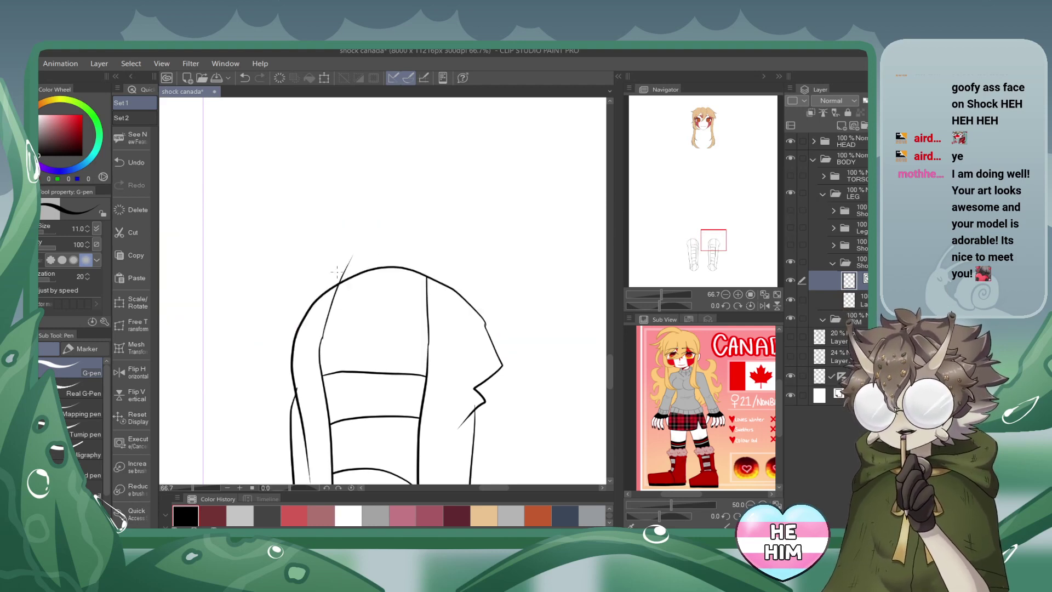
mouse_move(315, 336)
left_mouse_down()
mouse_move(364, 325)
mouse_move(449, 332)
left_mouse_up()
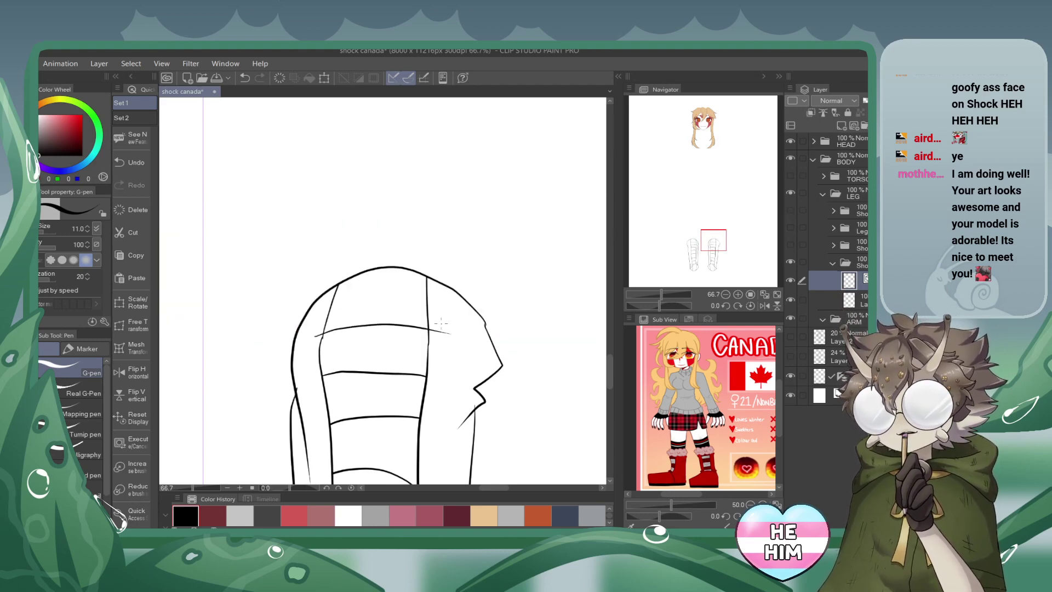
On the layer beneath the boot shaft's line art, fill the shaft's side panels on both sides of the front strip with the shoe's red.
left_click(725, 294)
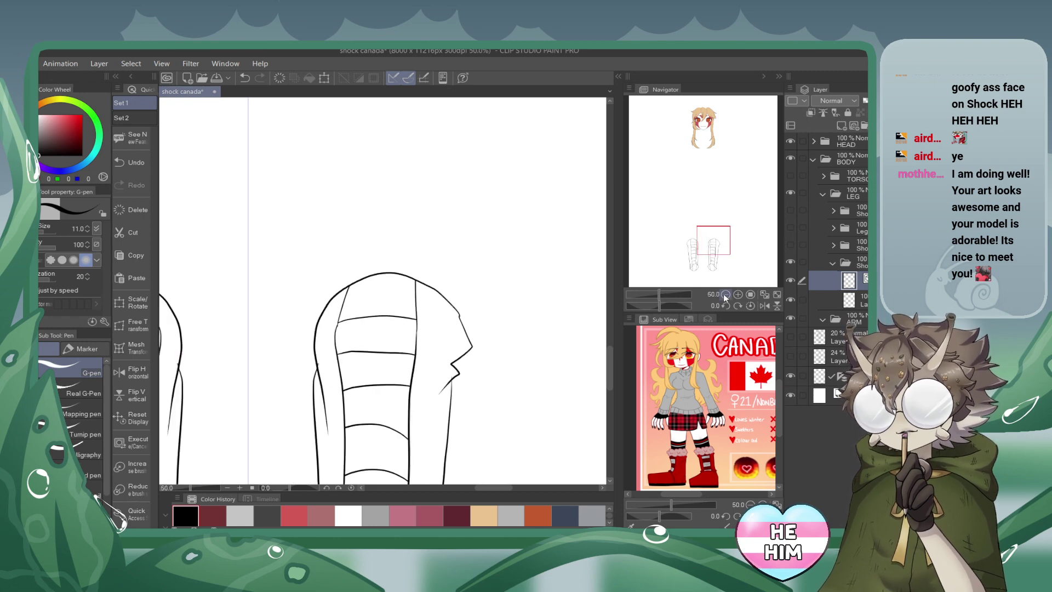
left_click(725, 294)
left_click(725, 294)
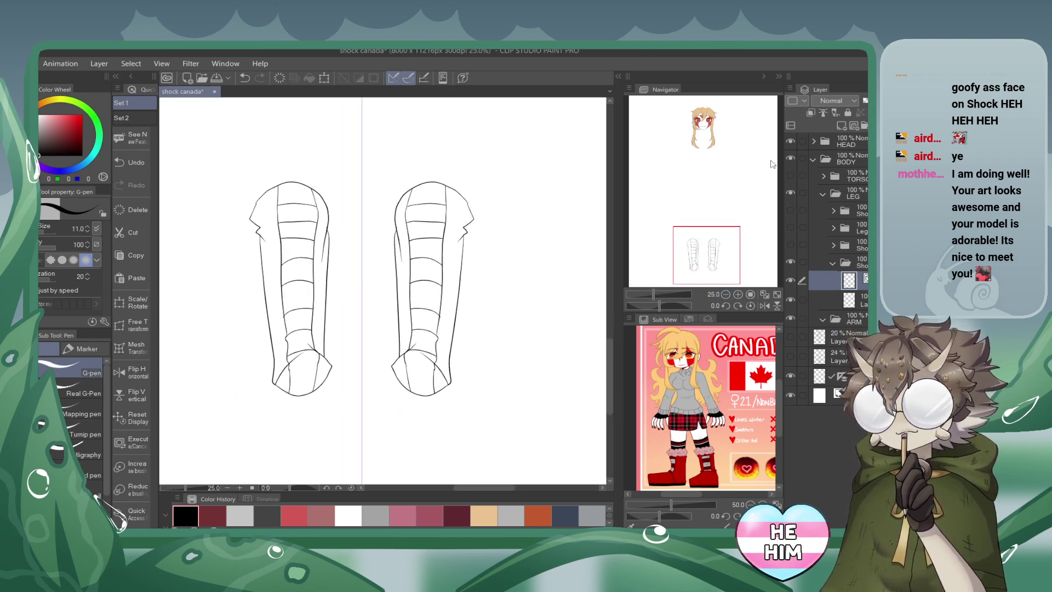
left_click(790, 245)
left_click(293, 515)
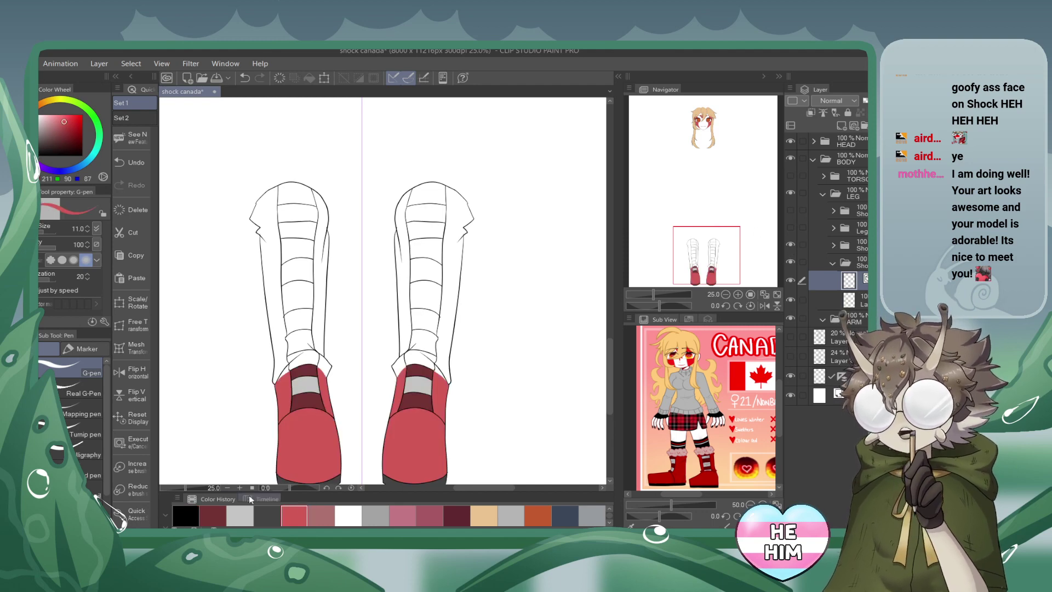
key("g")
left_click(790, 246)
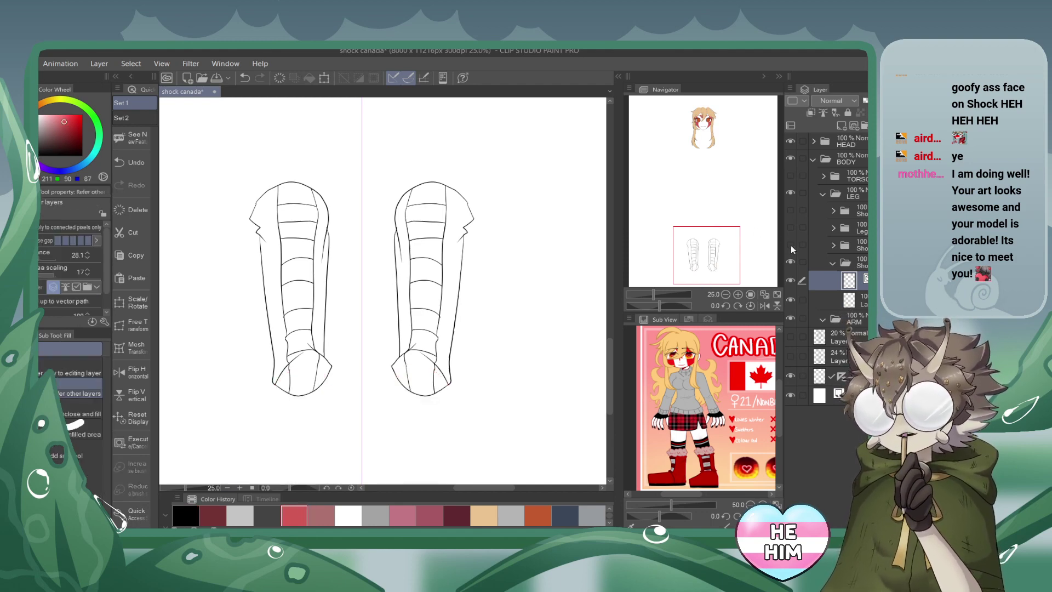
left_click(866, 300)
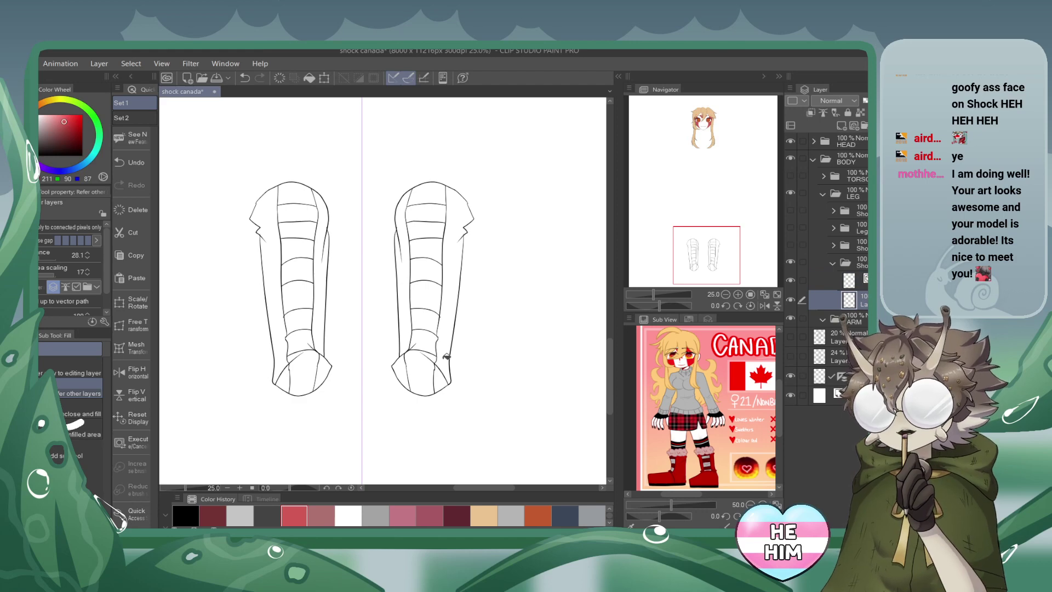
left_click(445, 365)
left_click(401, 368)
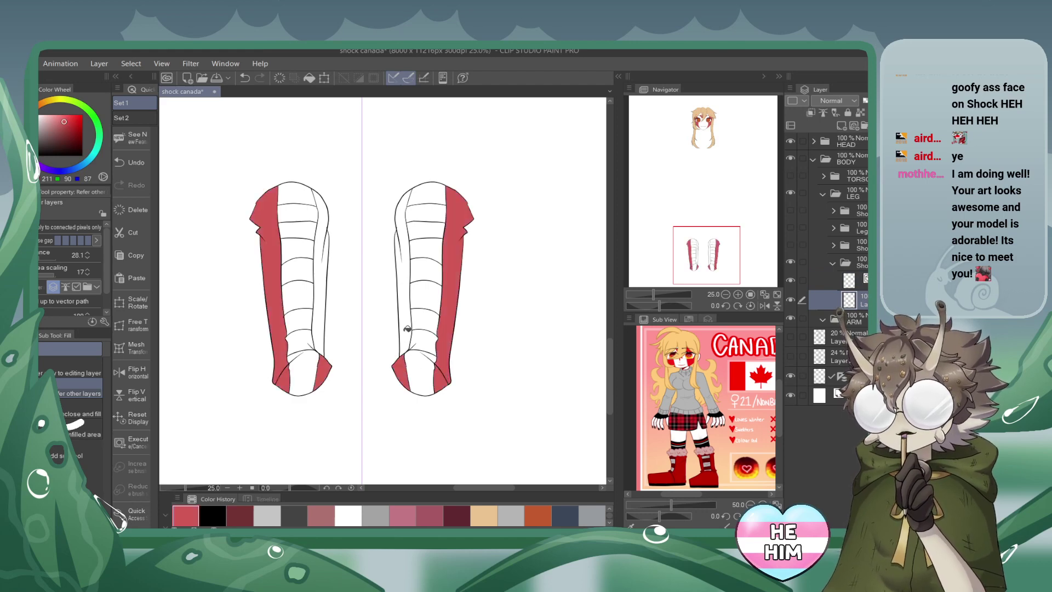
left_click(405, 326)
Add a new layer and fill the upper part of the rounded ankle section light grey, using the shown shoe as the stripe reference.
left_click_drag(717, 249, 709, 252)
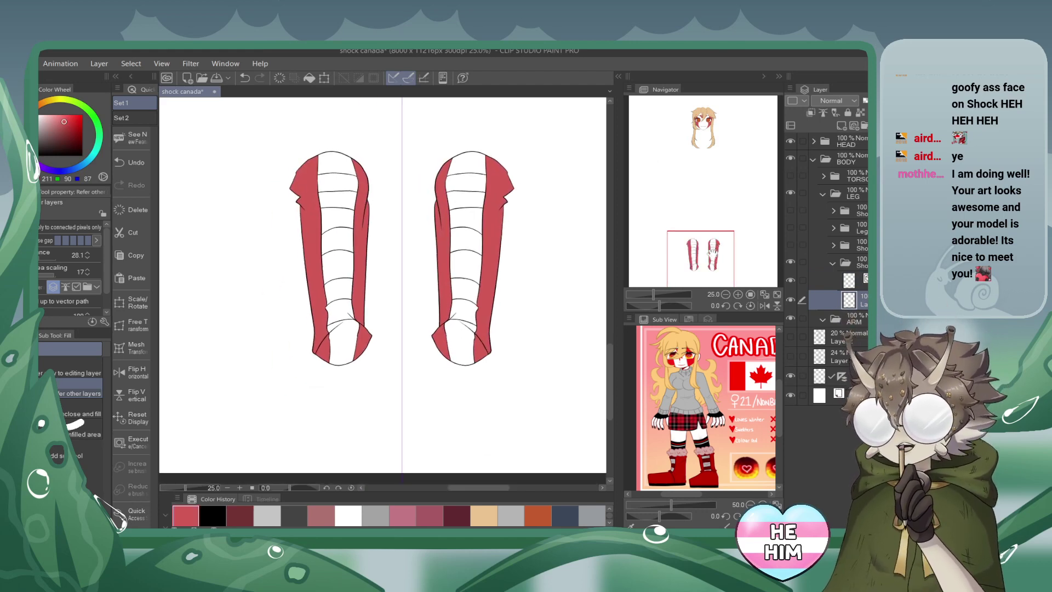
left_click(841, 126)
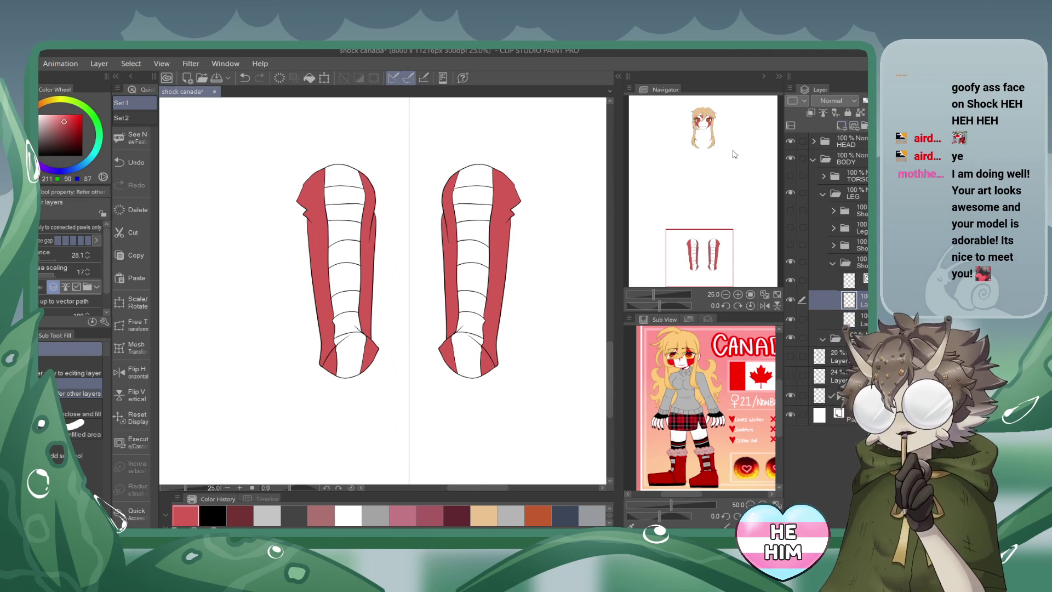
left_click(294, 514)
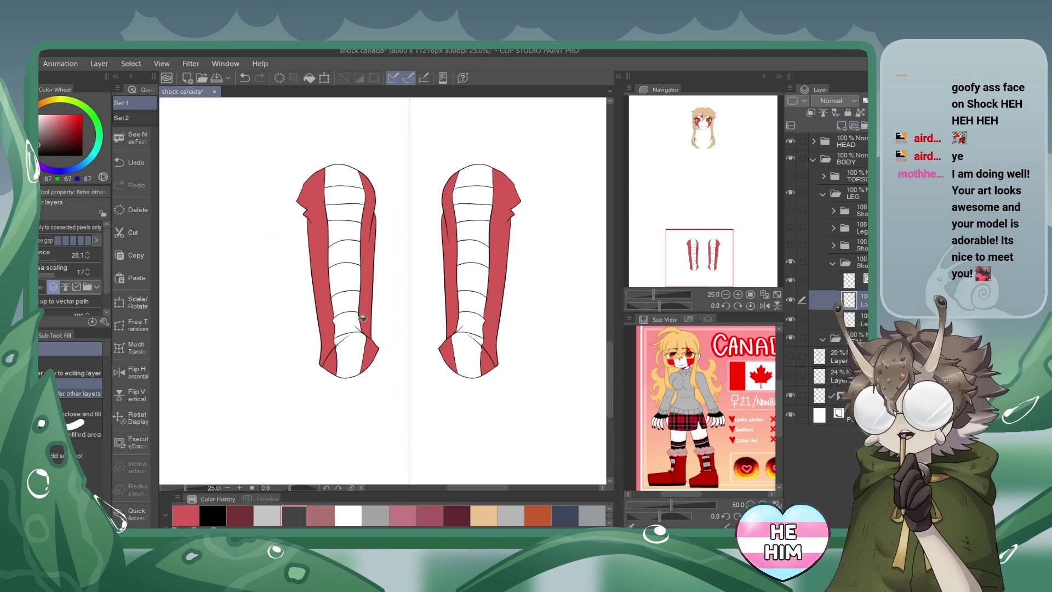
left_click(269, 512)
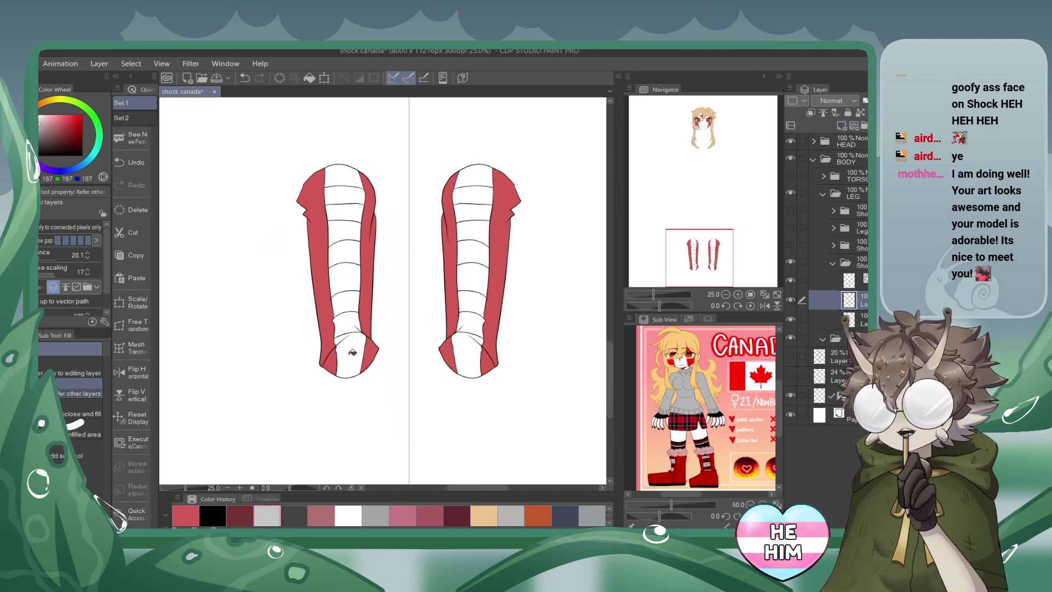
left_click(789, 246)
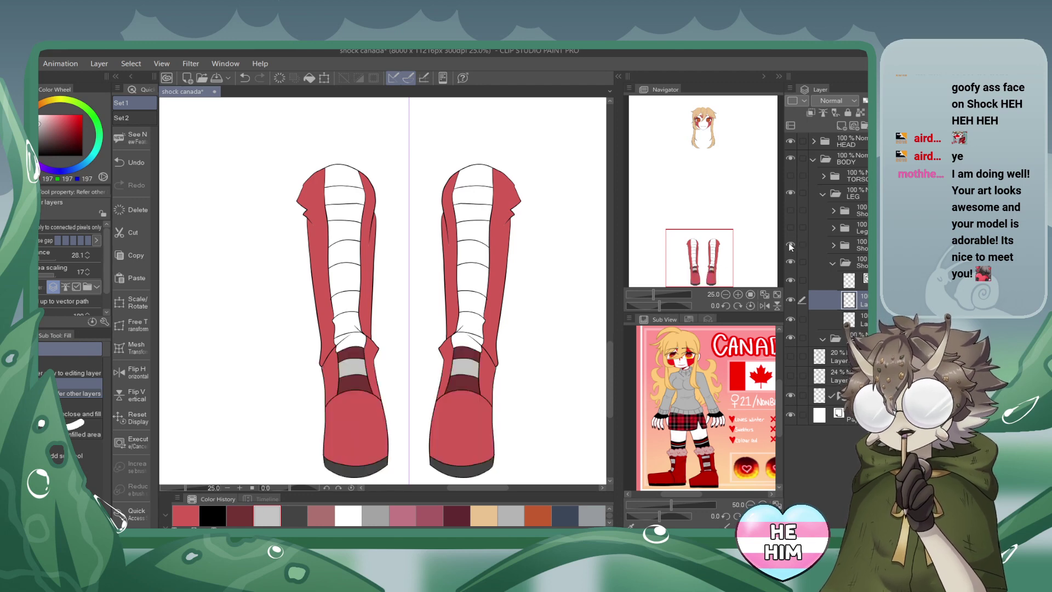
left_click(355, 340)
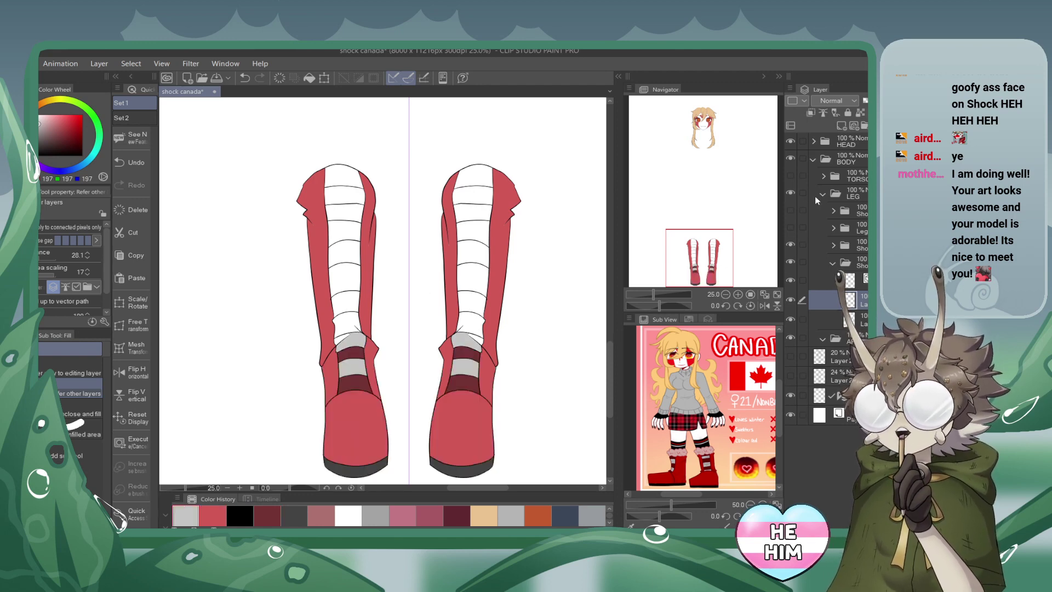
left_click(789, 193)
left_click(789, 192)
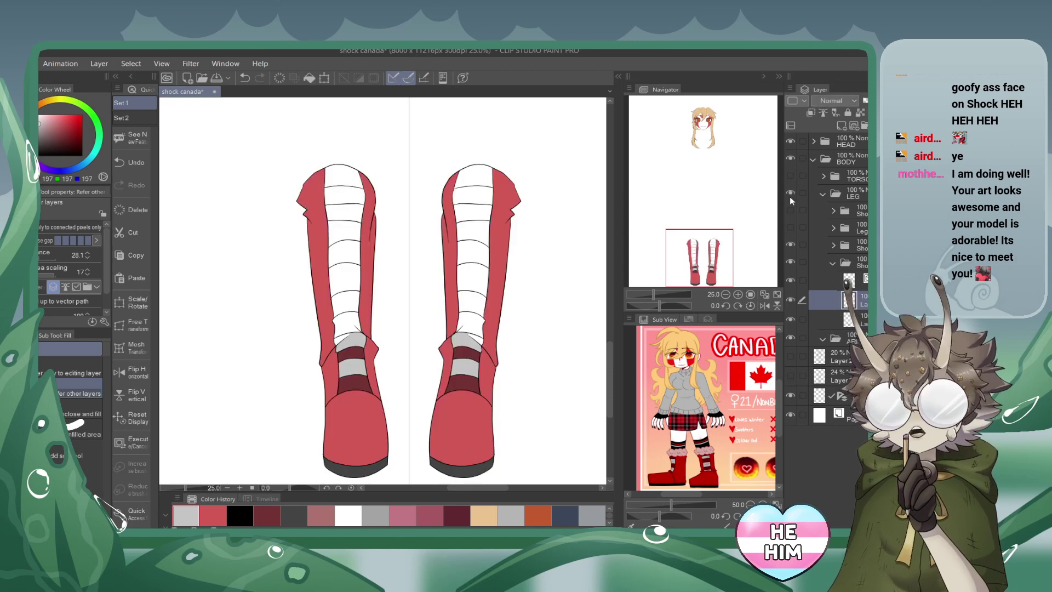
With the shoe hidden, fill the rest of the rounded section and every other band of the front strip light grey.
left_click(791, 244)
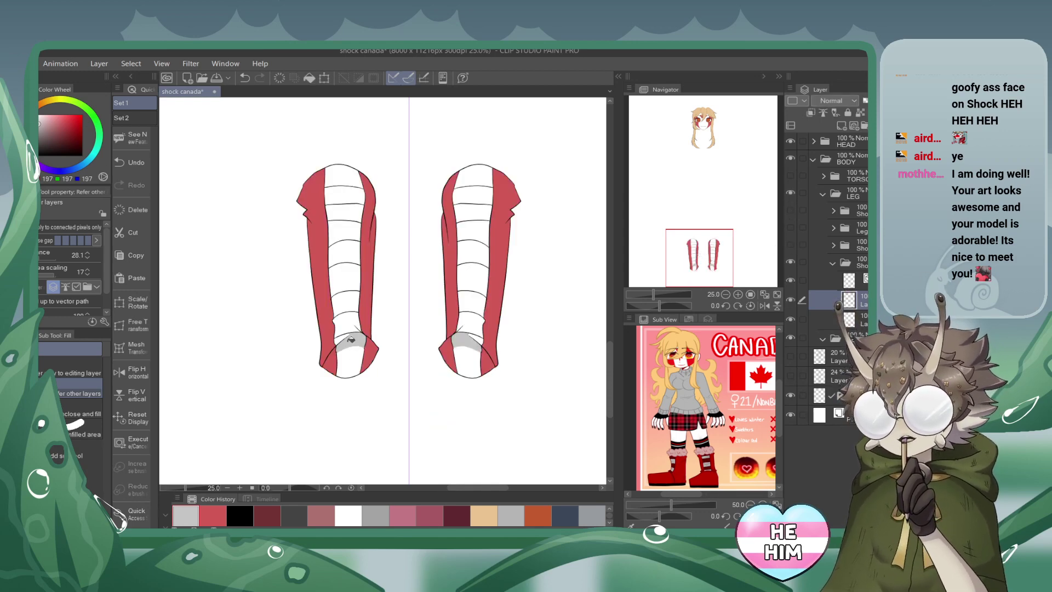
left_click(352, 357)
left_click(348, 301)
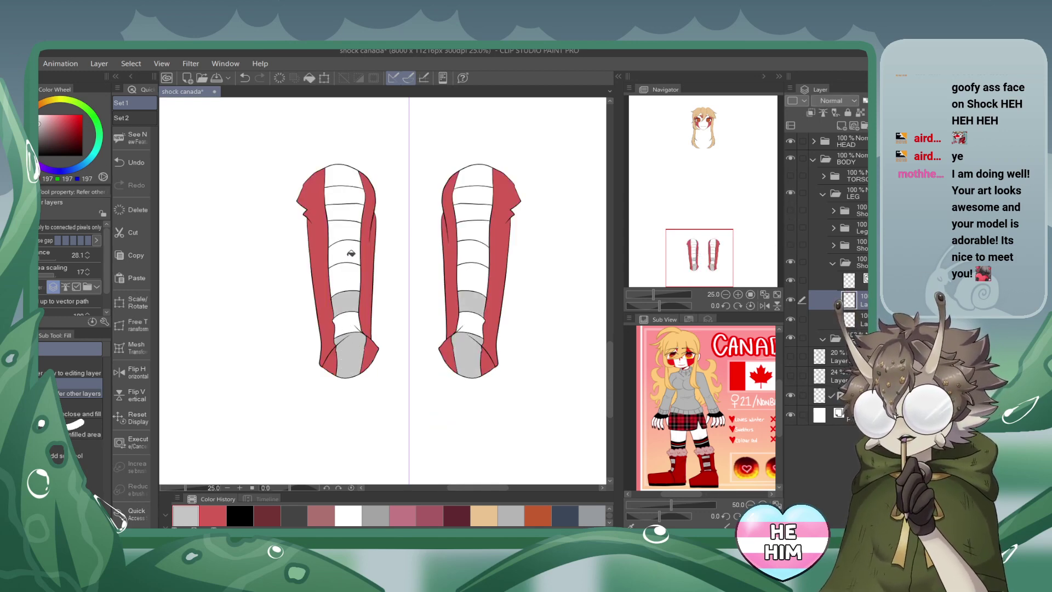
left_click(349, 250)
left_click(345, 211)
left_click(341, 175)
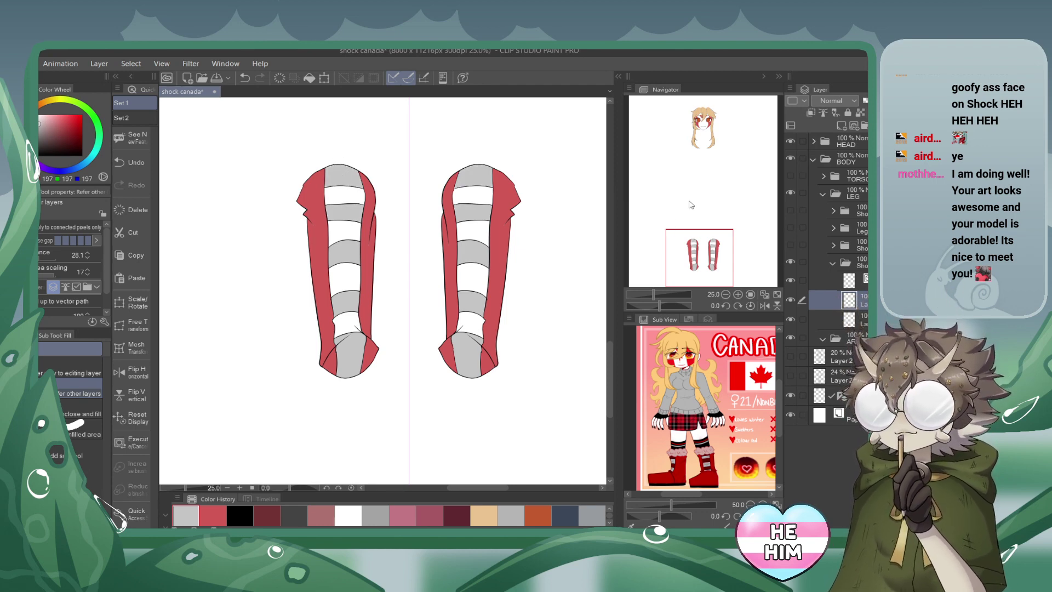
Add another layer and fill the remaining bands of the front strip dark red.
left_click(842, 126)
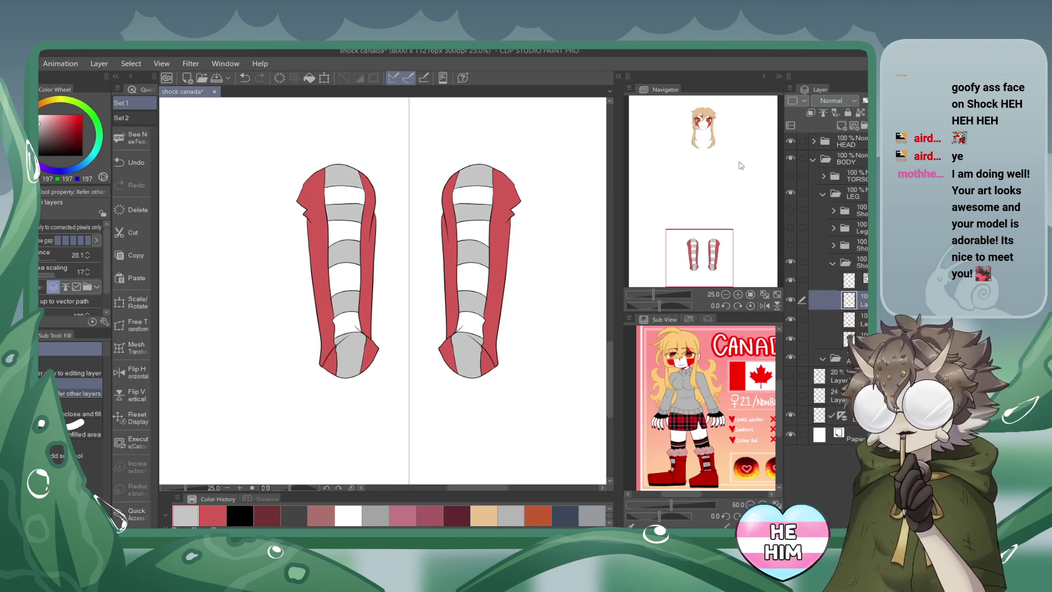
left_click(267, 515)
left_click(349, 322)
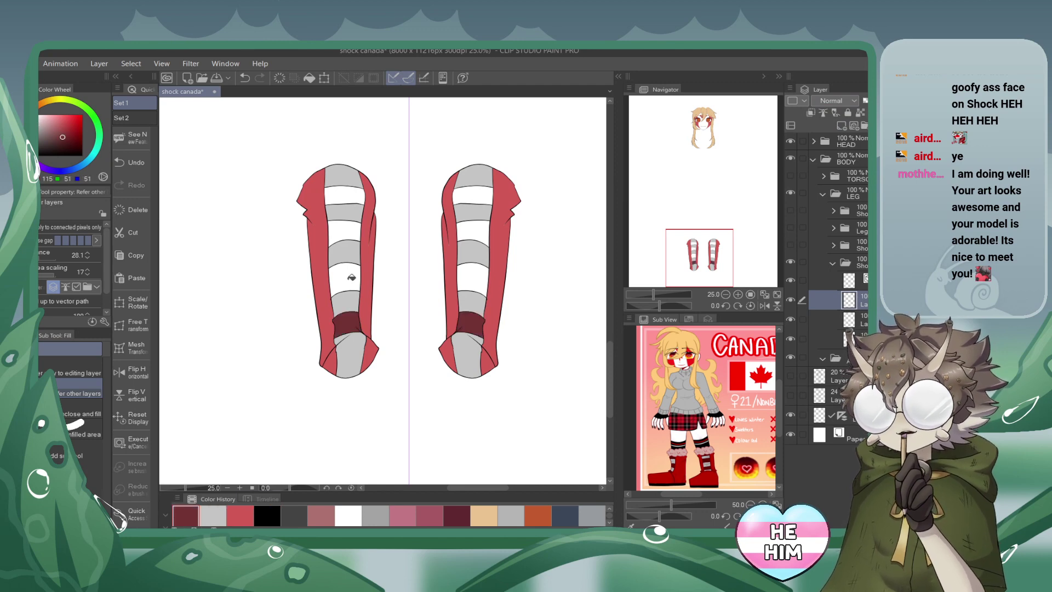
left_click(351, 278)
left_click(350, 225)
left_click(352, 192)
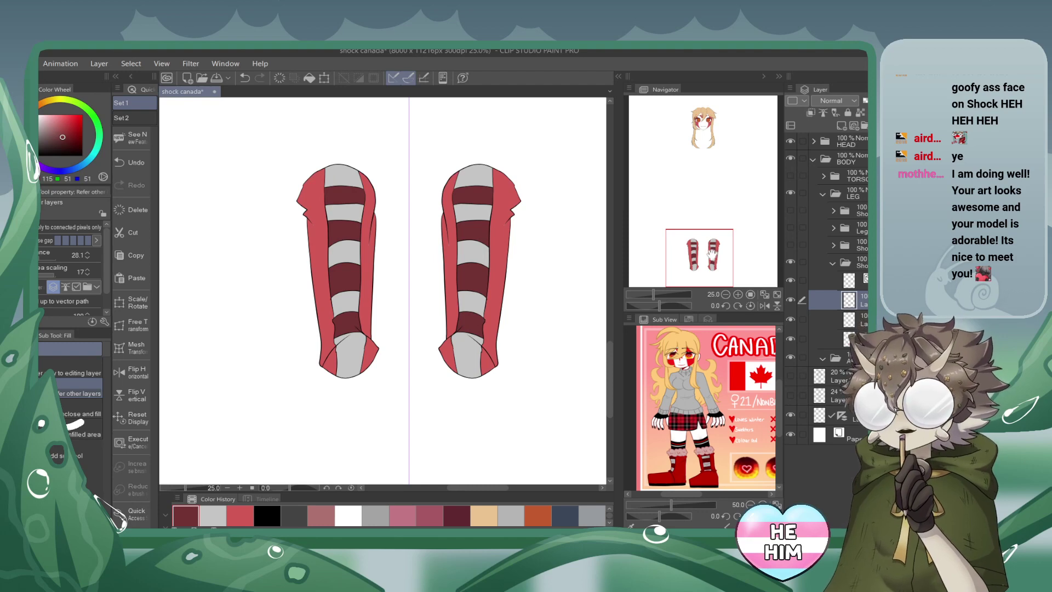
Collapse the boot shaft folder, show the shoe, leg and fur folders again, and save the file.
left_click_drag(710, 255, 713, 250)
left_click(833, 265)
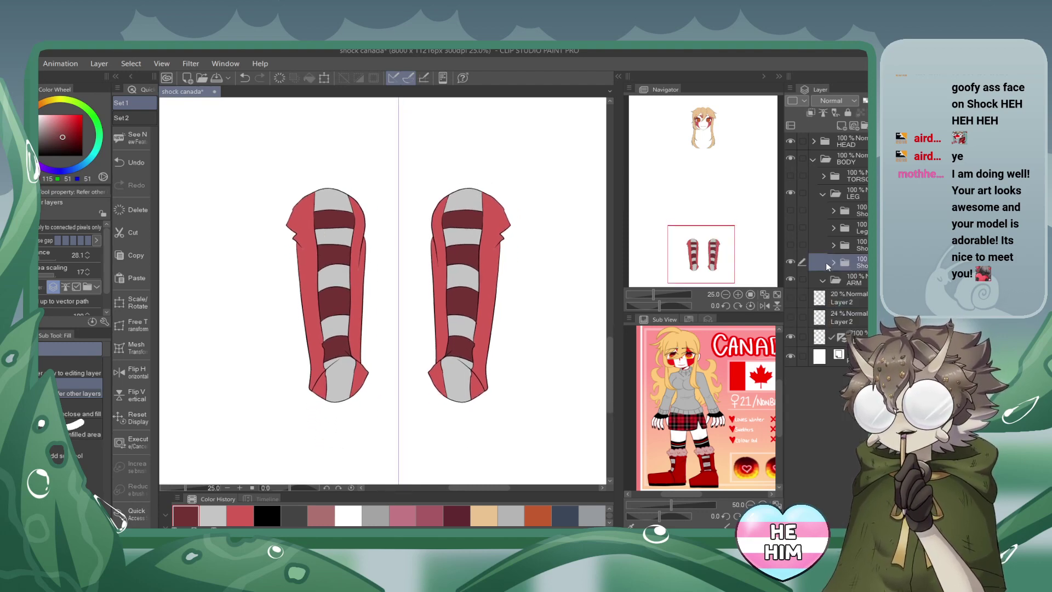
left_click(792, 246)
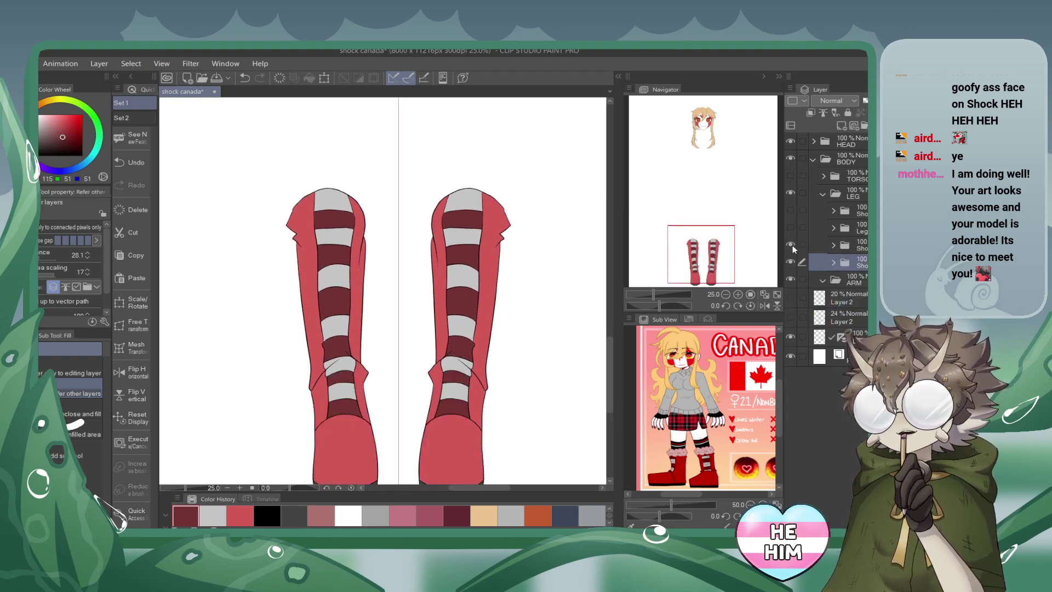
left_click(725, 295)
left_click(725, 296)
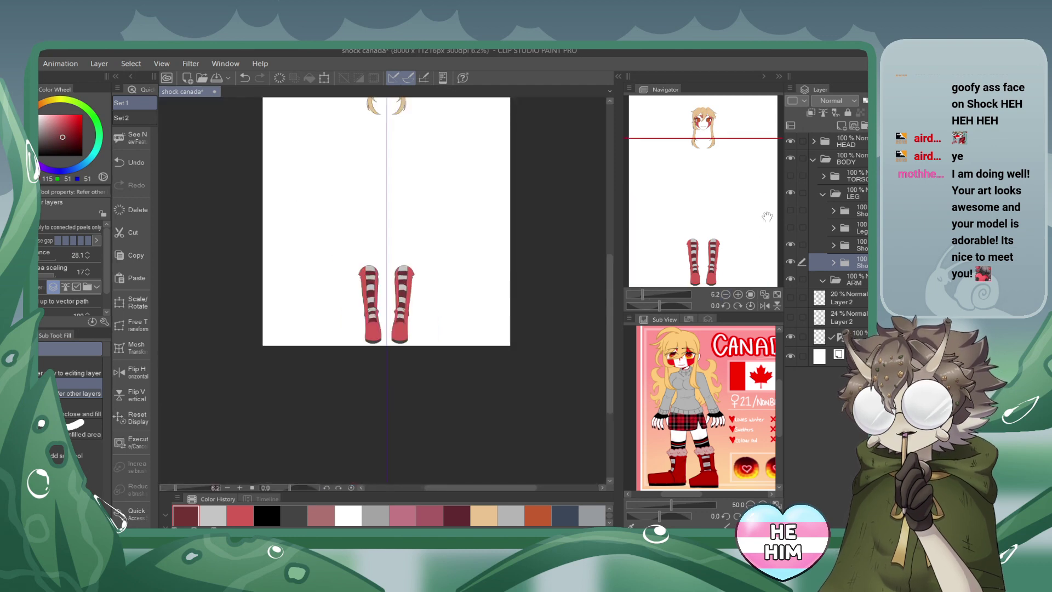
left_click(790, 228)
left_click(790, 211)
left_click_drag(741, 205, 726, 185)
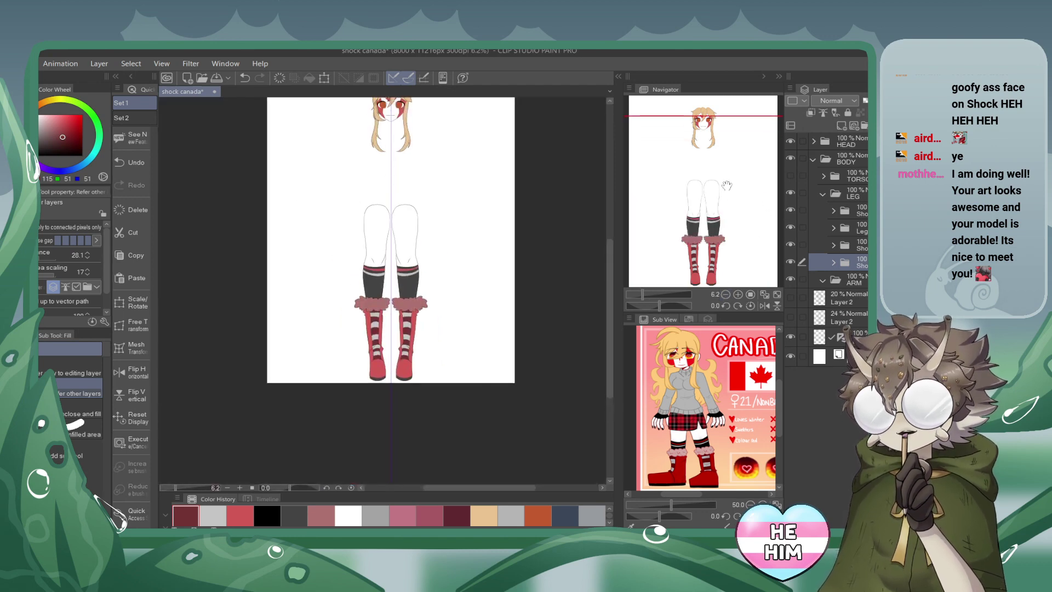
left_click(218, 81)
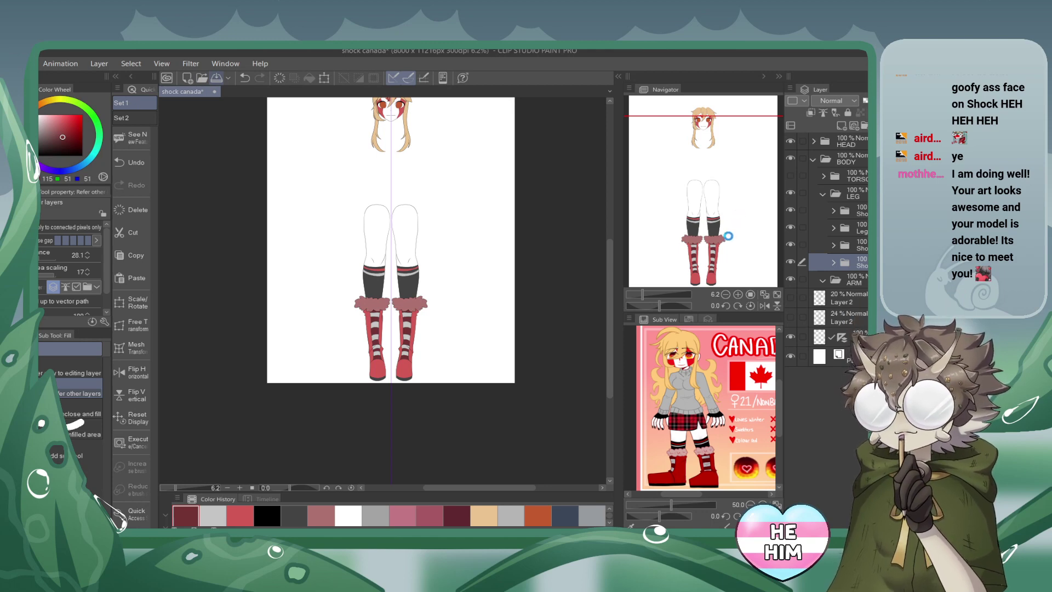
Show the torso folder, collapse the LEG folder, and save the file again.
left_click_drag(728, 233, 731, 181)
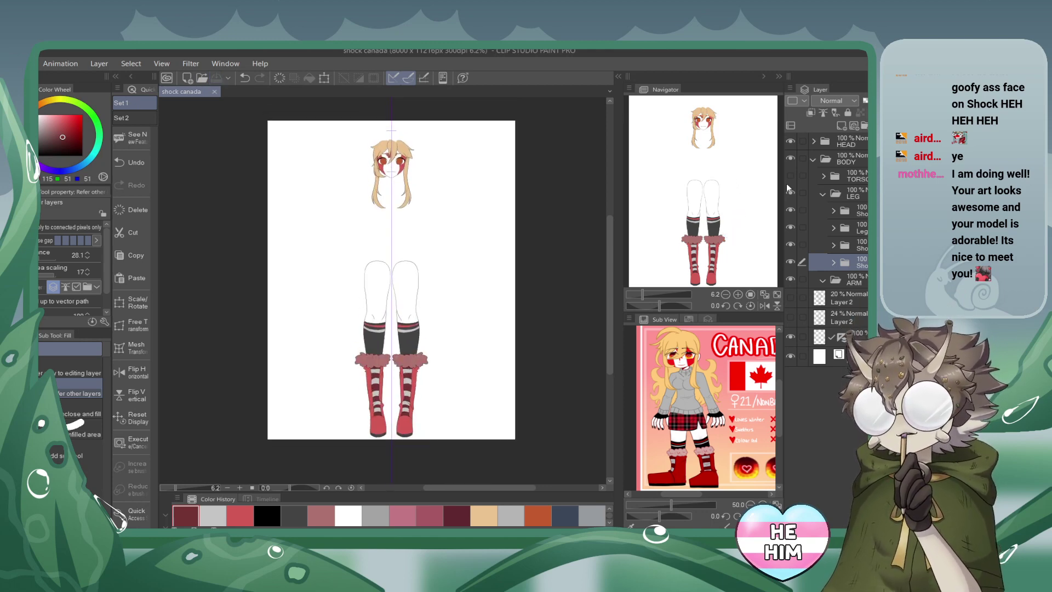
left_click(790, 176)
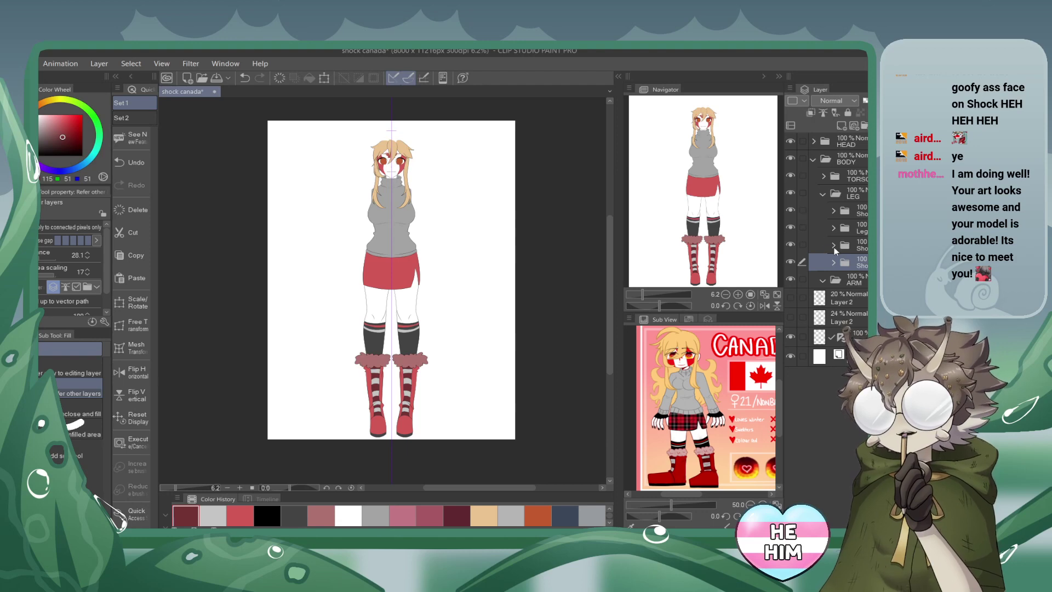
left_click(823, 195)
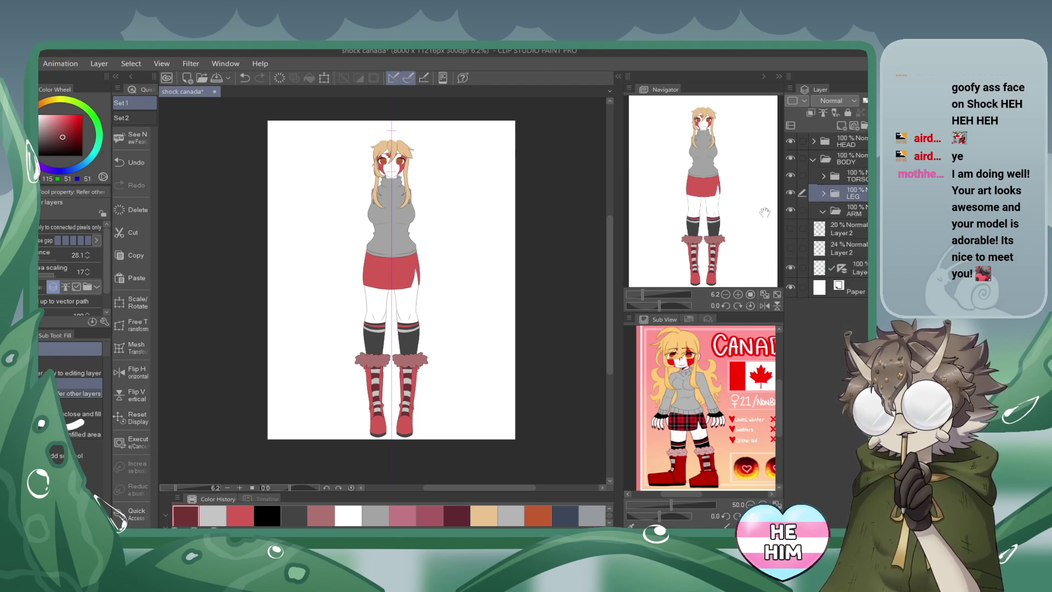
left_click(216, 78)
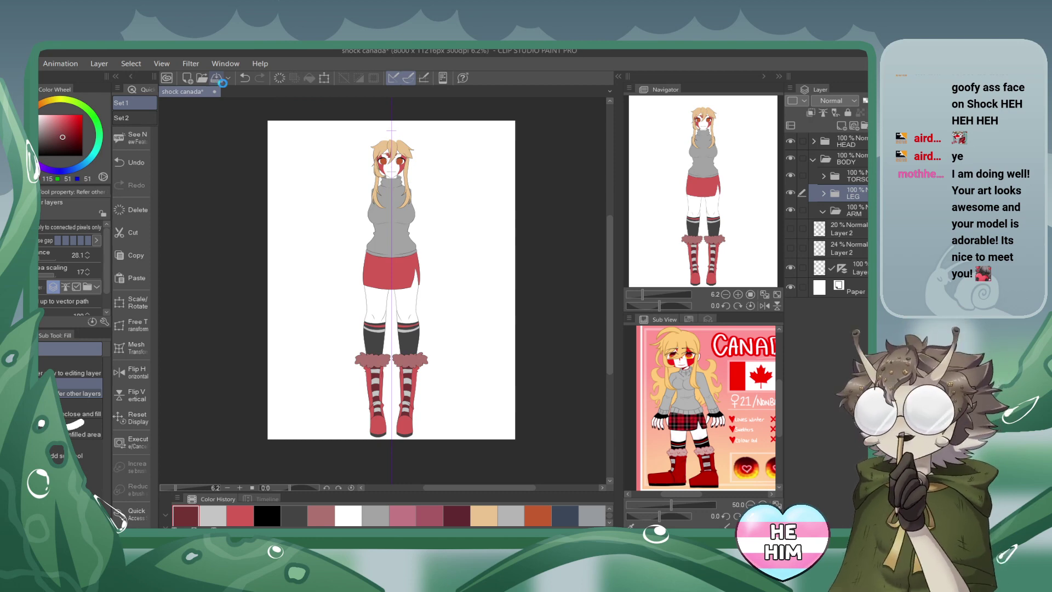
Create two subfolders for the hand and the arm inside the ARM folder, and show the arm sketch beneath the figure.
left_click(843, 219)
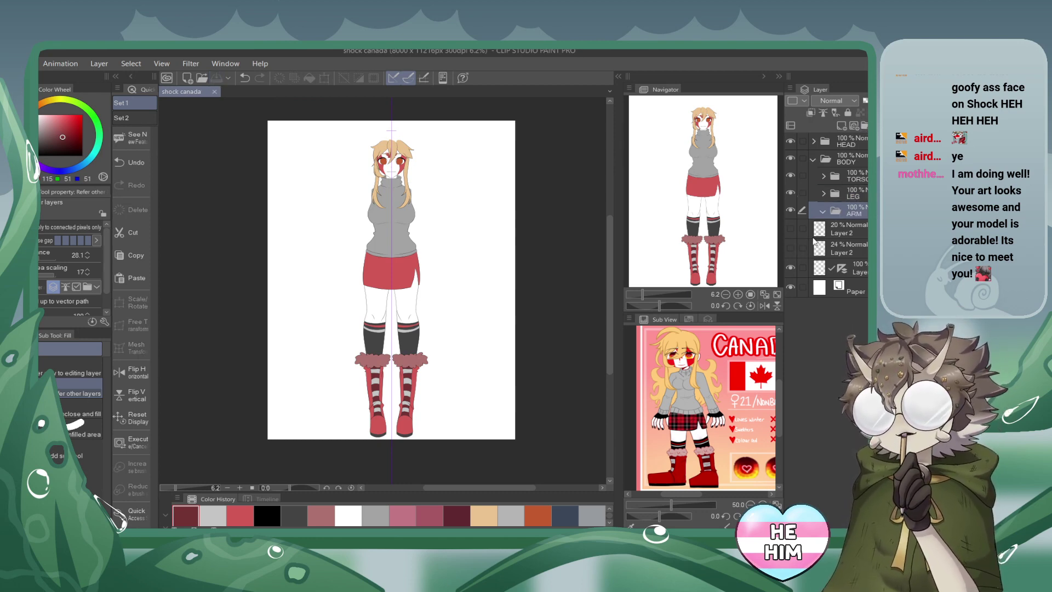
key("ctrl+g")
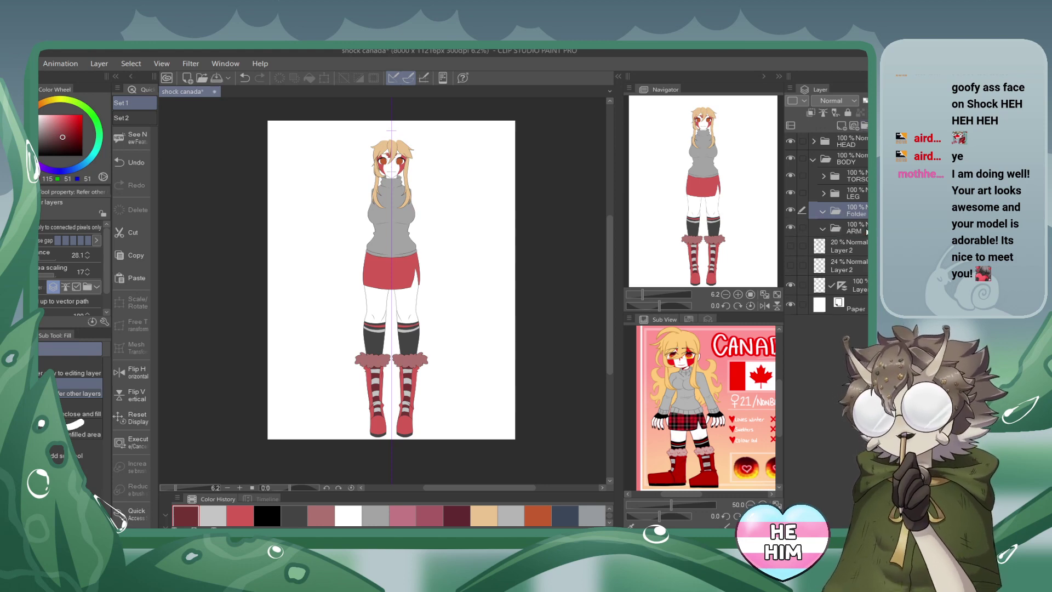
left_click_drag(866, 232, 863, 233)
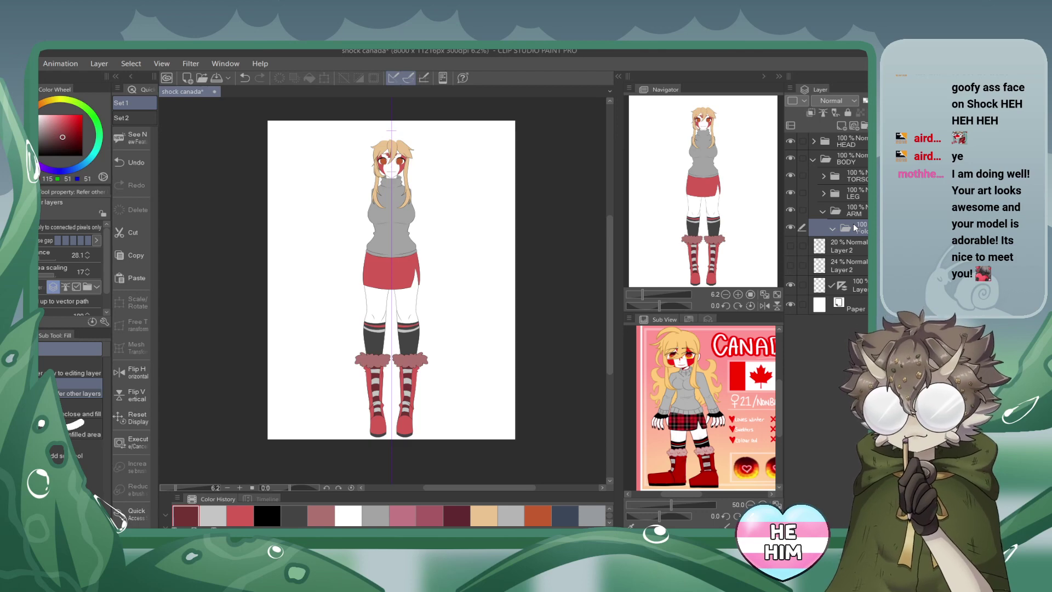
left_click(864, 125)
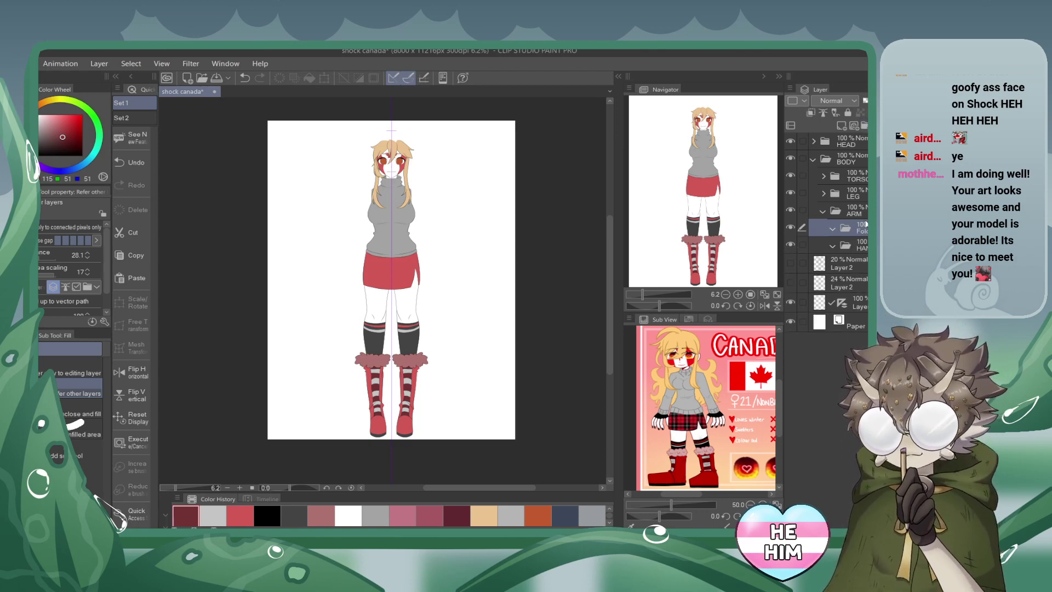
left_click(790, 282)
left_click(738, 294)
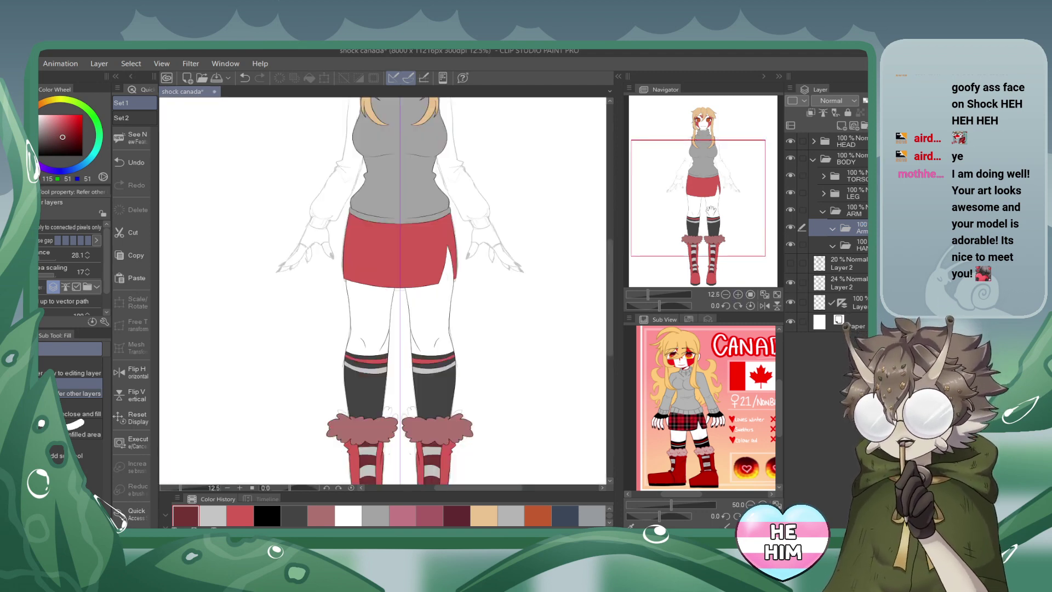
Hide the HEAD folder to uncover the neck and shoulder area.
left_click_drag(710, 212, 705, 174)
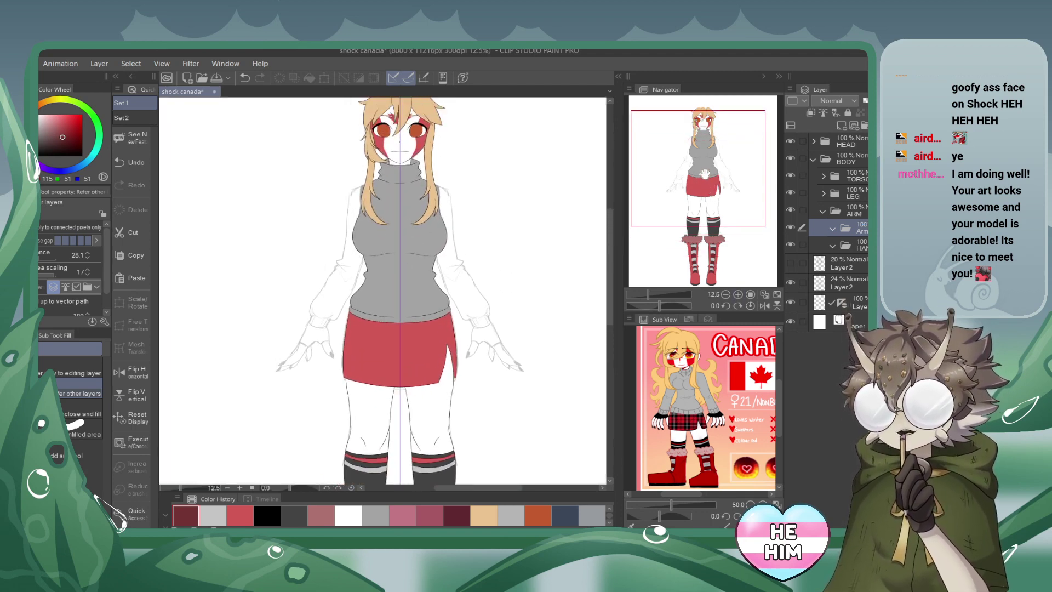
left_click(791, 142)
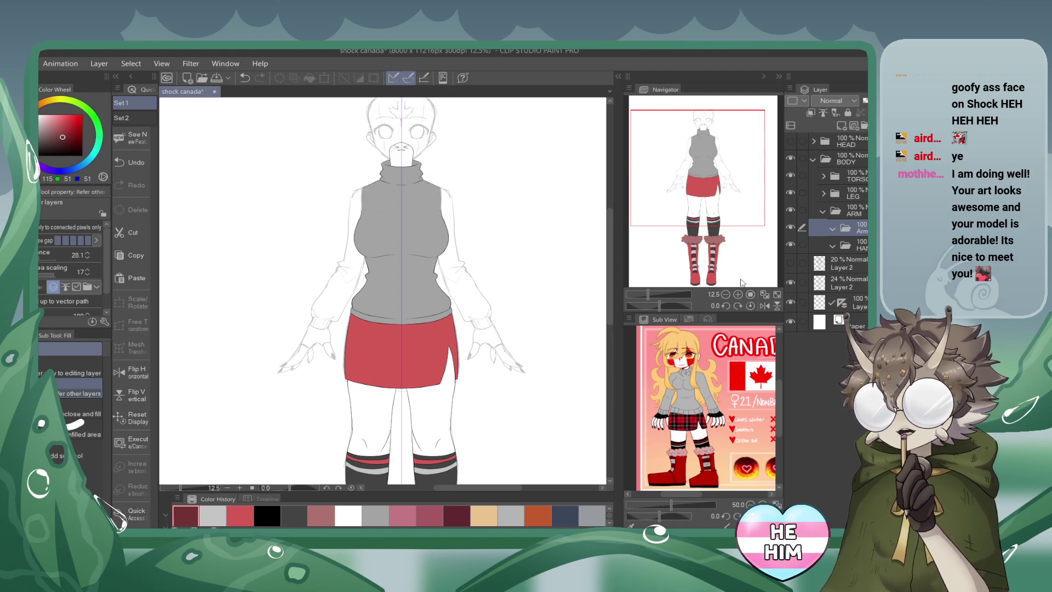
left_click(737, 294)
left_click_drag(708, 188, 716, 166)
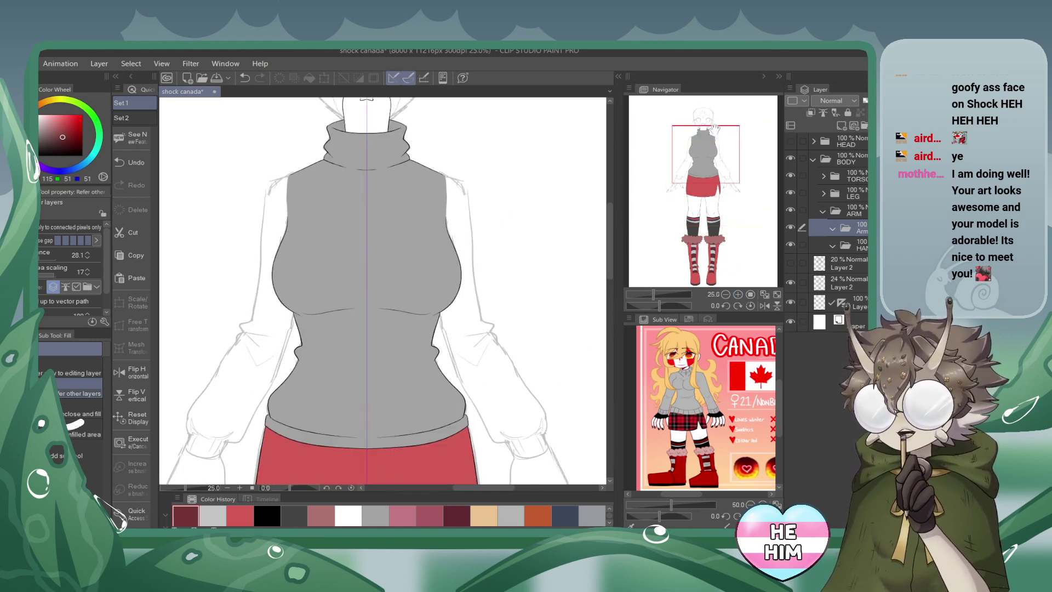
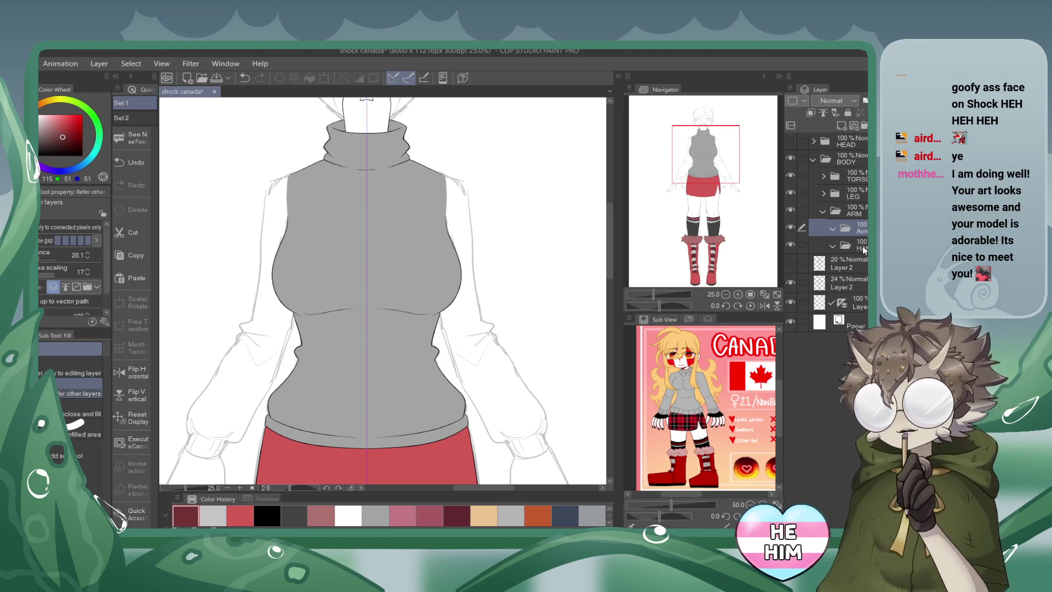
Add a new layer inside the arm subfolder and set the G-pen to black for line art.
left_click(853, 126)
left_click(737, 294)
left_click_drag(704, 157, 714, 148)
left_click_drag(53, 141, 39, 156)
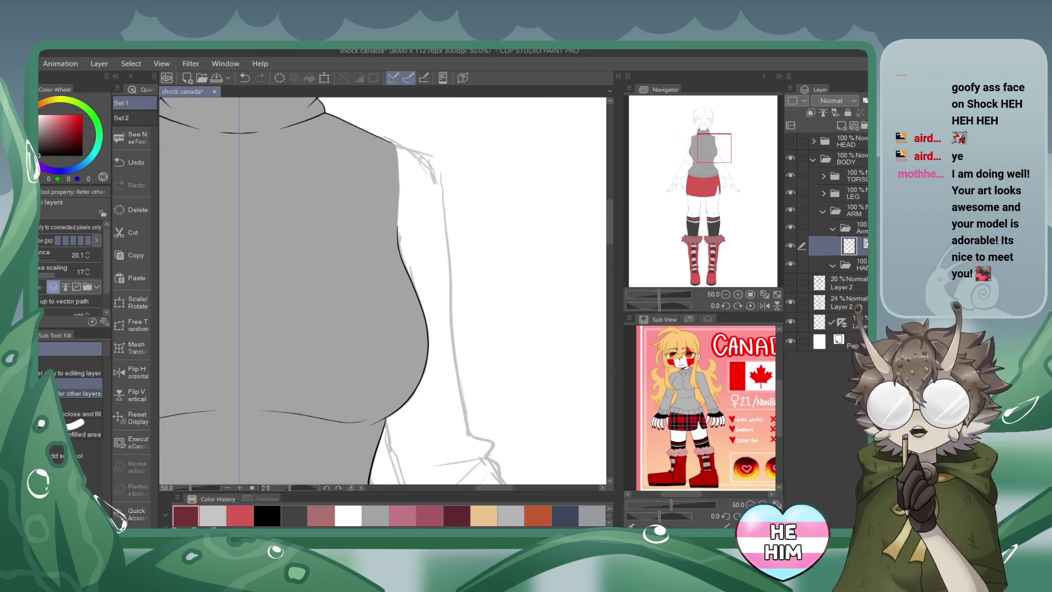
key("p")
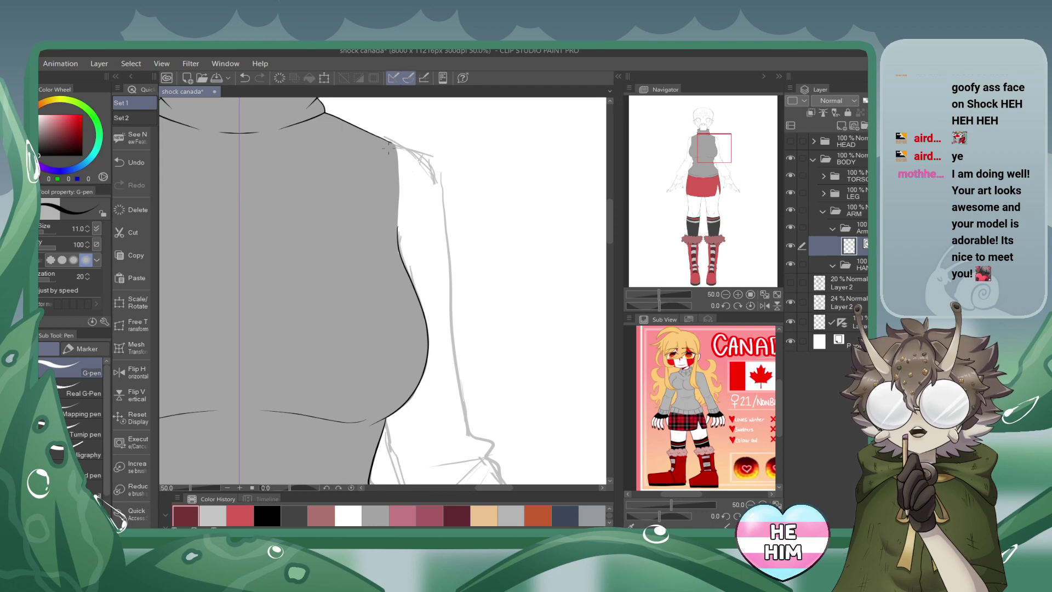
mouse_move(408, 146)
left_mouse_down()
mouse_move(436, 176)
mouse_move(472, 443)
left_mouse_up()
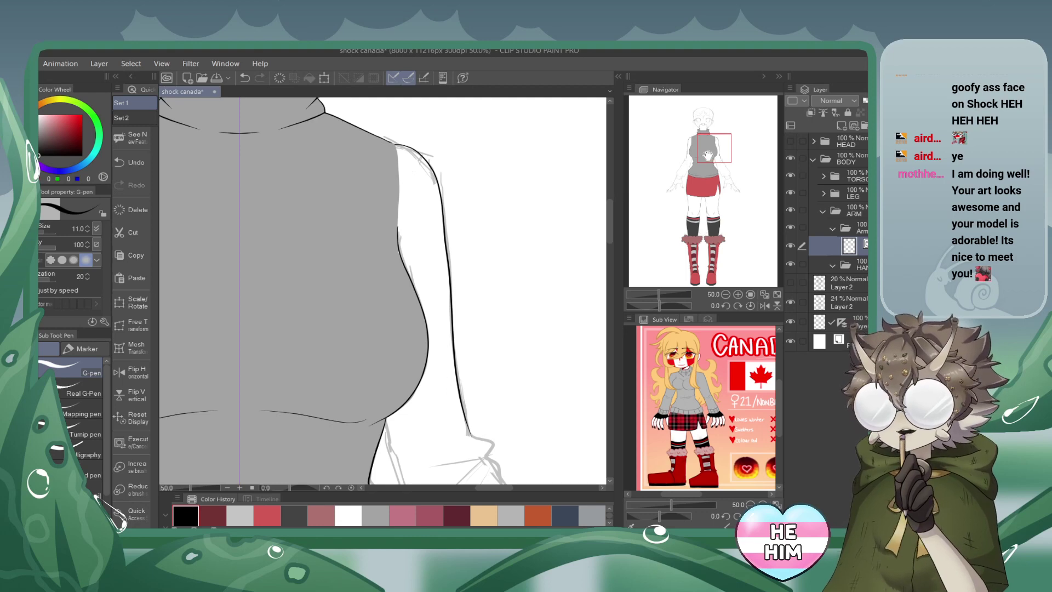
left_click(245, 78)
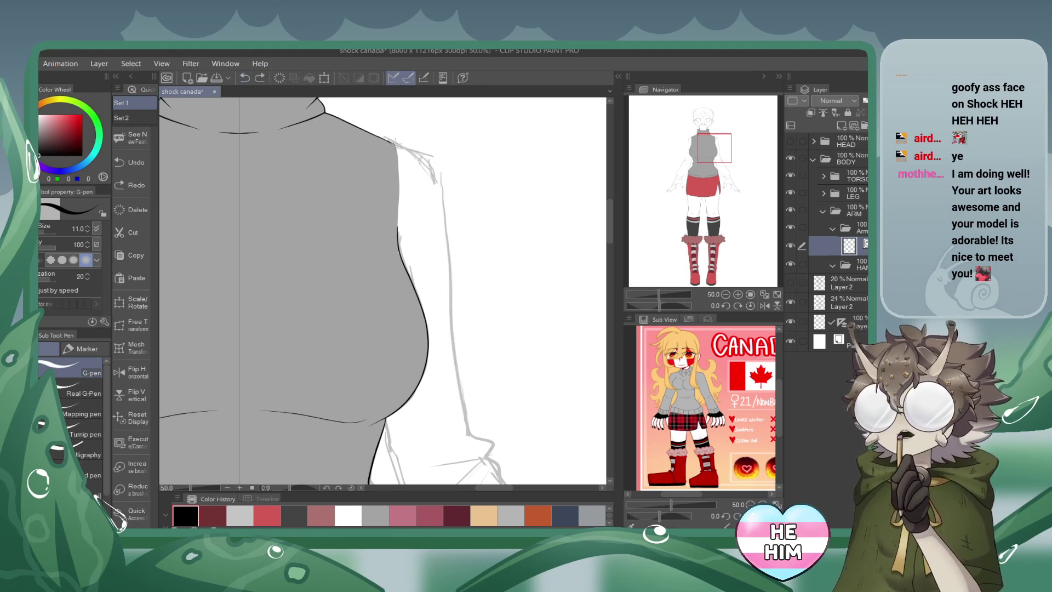
mouse_move(393, 143)
left_mouse_down()
mouse_move(424, 161)
mouse_move(450, 229)
mouse_move(471, 423)
left_mouse_up()
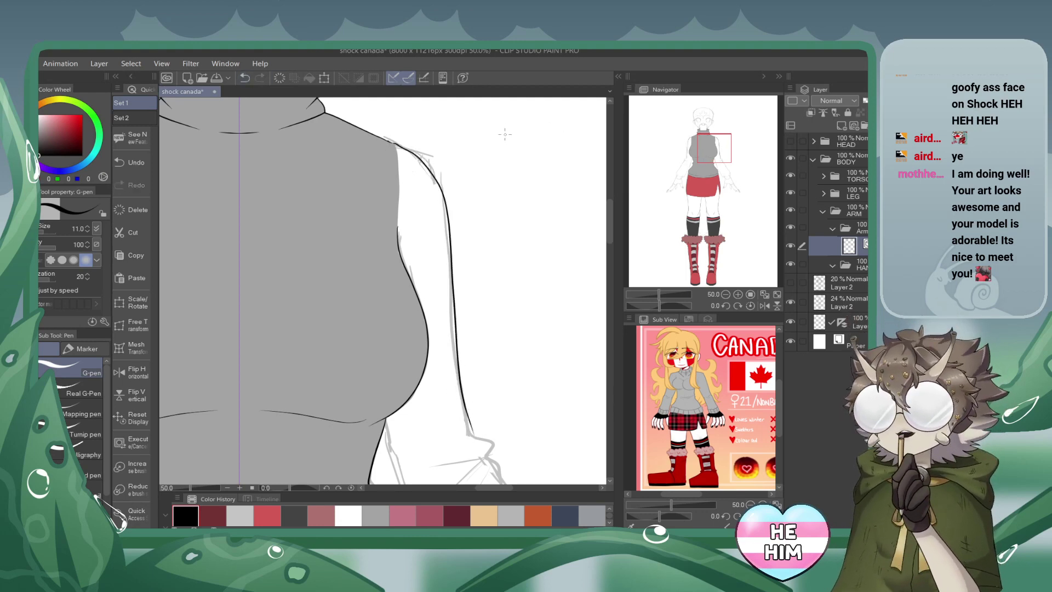
left_click(245, 78)
mouse_move(394, 142)
left_mouse_down()
mouse_move(447, 228)
mouse_move(472, 368)
left_mouse_up()
left_click(245, 78)
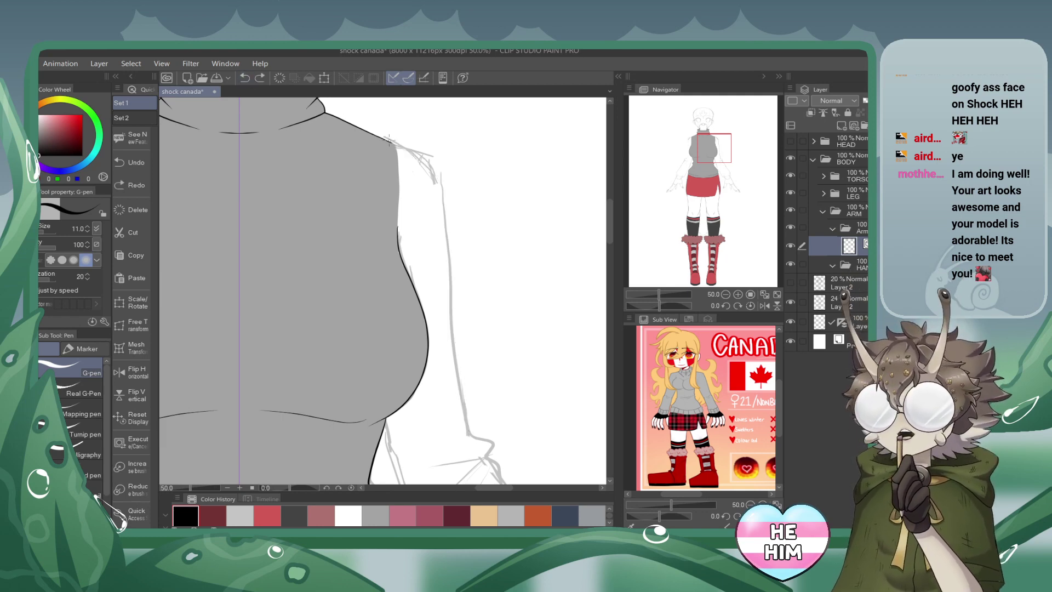
Ink the upper sleeve's outline from shoulder to elbow and the fabric folds around the elbow, following the sketch.
mouse_move(399, 143)
left_mouse_down()
mouse_move(422, 156)
mouse_move(445, 237)
mouse_move(468, 435)
left_mouse_up()
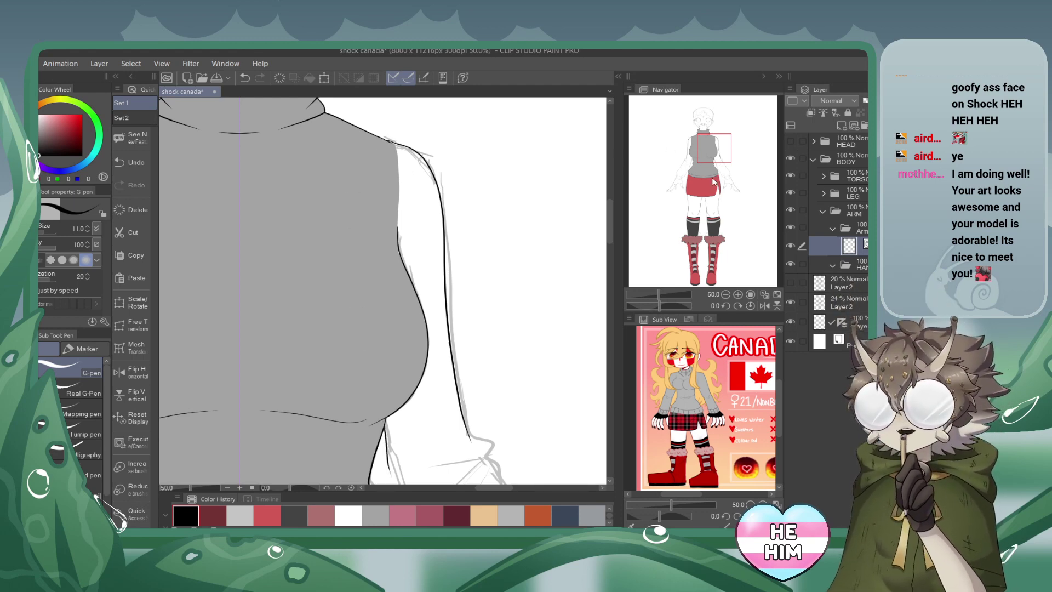
left_click(715, 162)
left_click_drag(373, 279, 410, 301)
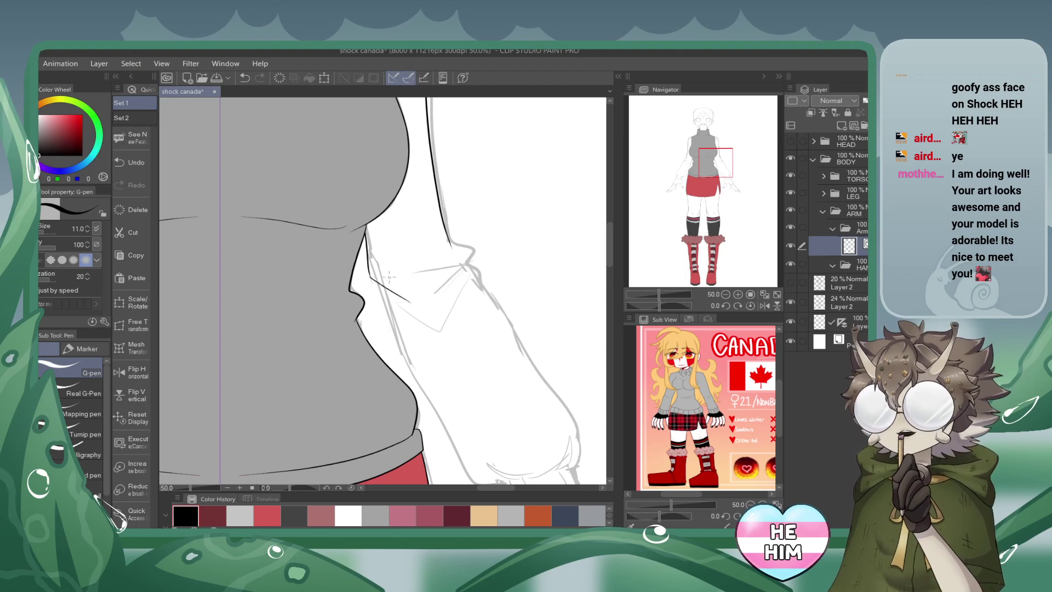
mouse_move(442, 239)
left_mouse_down()
mouse_move(463, 268)
mouse_move(412, 345)
left_mouse_up()
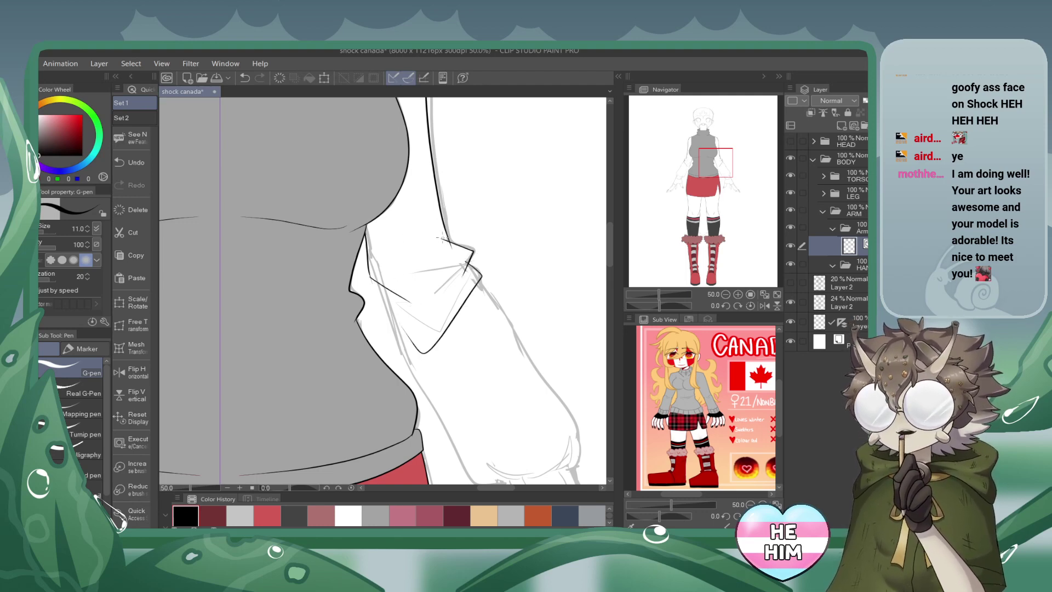
key("ctrl+z")
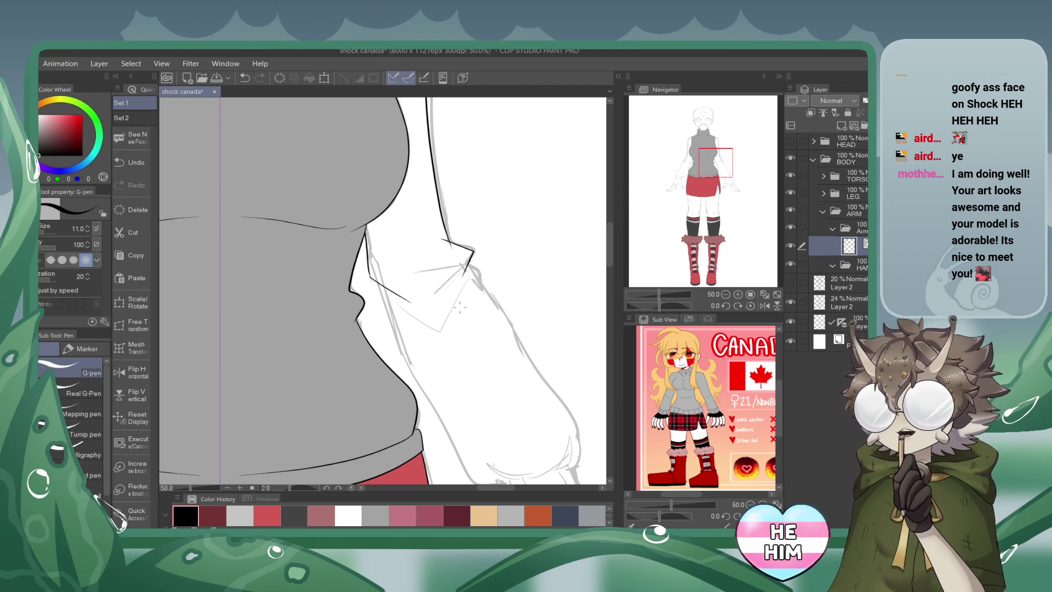
left_click_drag(466, 264, 459, 318)
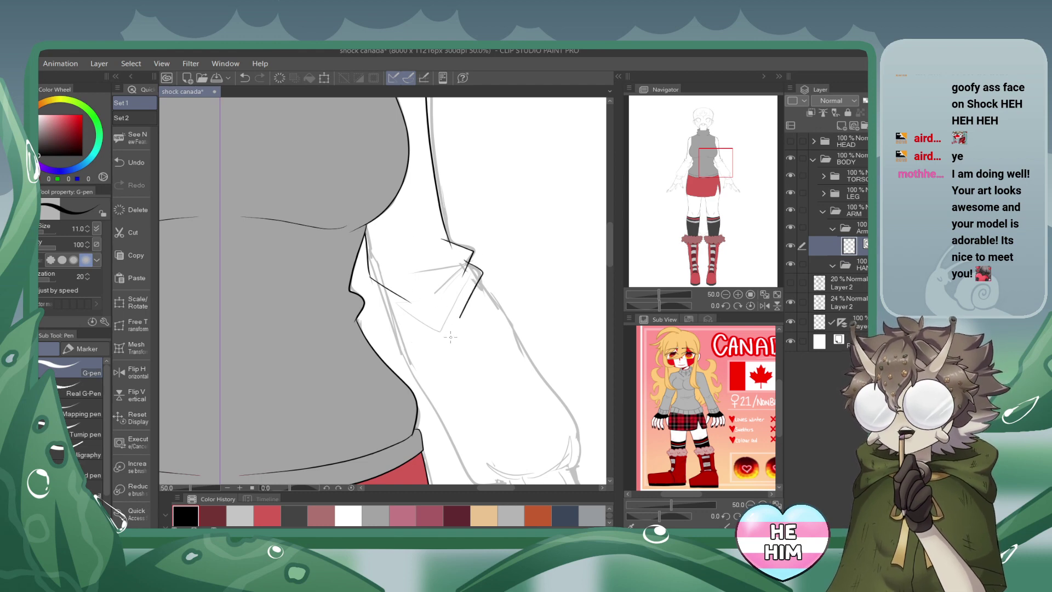
left_click(244, 78)
left_click_drag(466, 265, 459, 330)
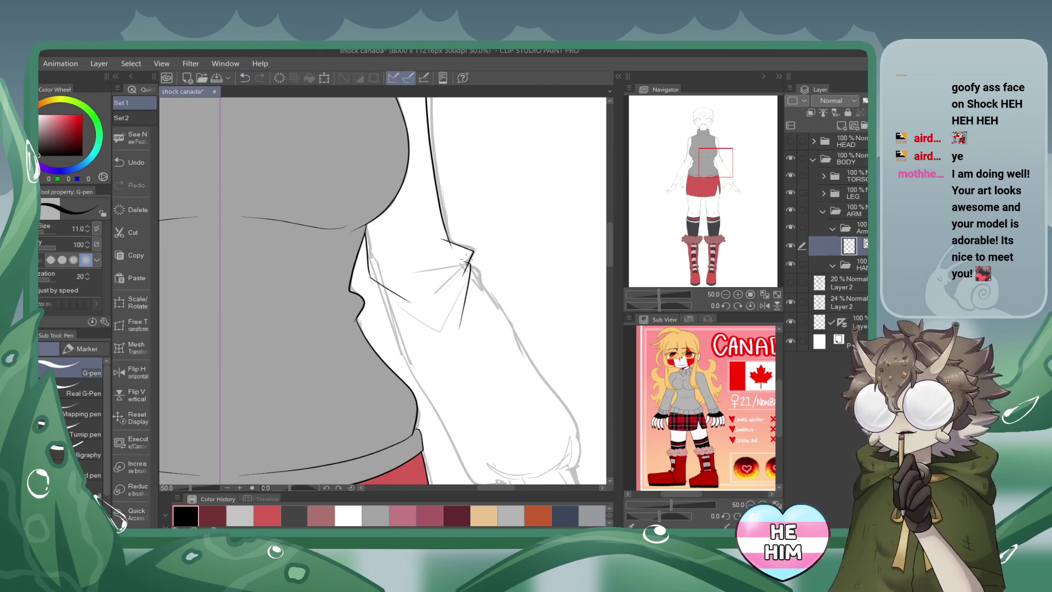
Ink the inner and outer contours of the puffed forearm sleeve and its gathered lower edge.
left_click_drag(704, 200, 644, 200)
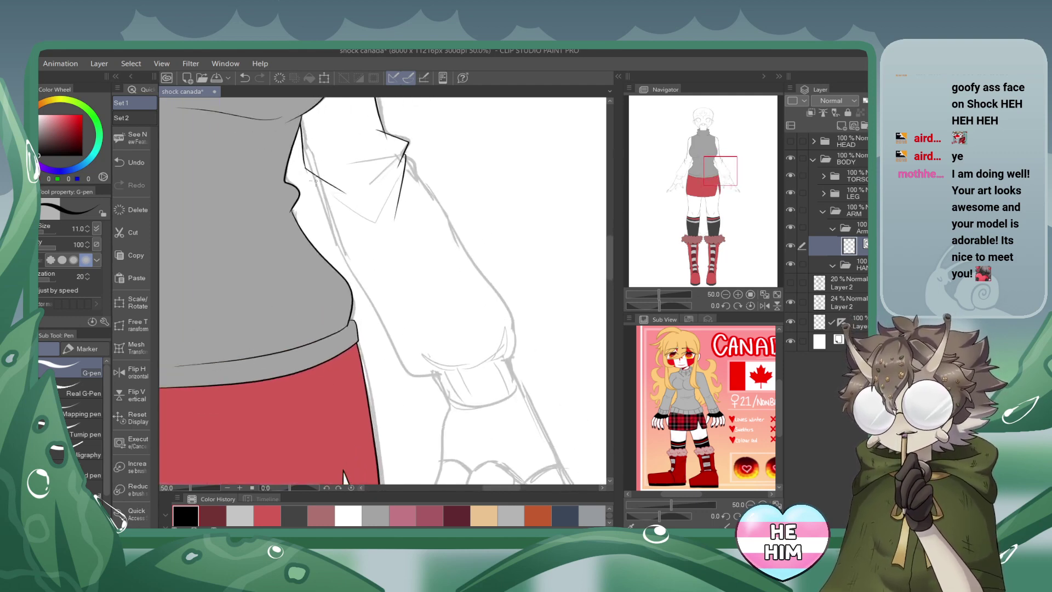
mouse_move(322, 196)
left_mouse_down()
mouse_move(393, 373)
mouse_move(419, 376)
left_mouse_up()
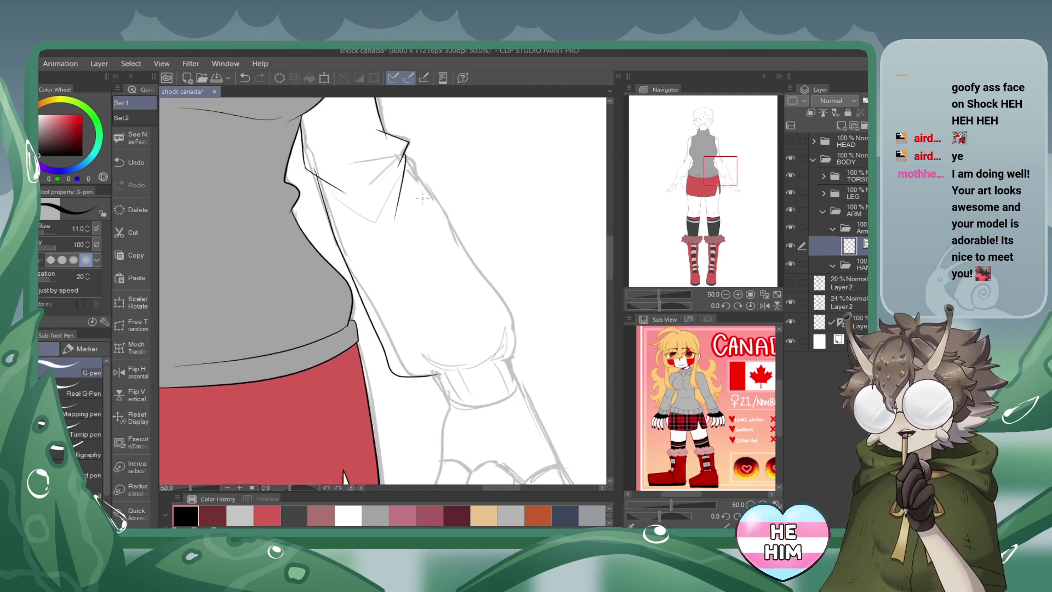
key("ctrl+z")
mouse_move(316, 174)
left_mouse_down()
mouse_move(415, 373)
mouse_move(441, 378)
left_mouse_up()
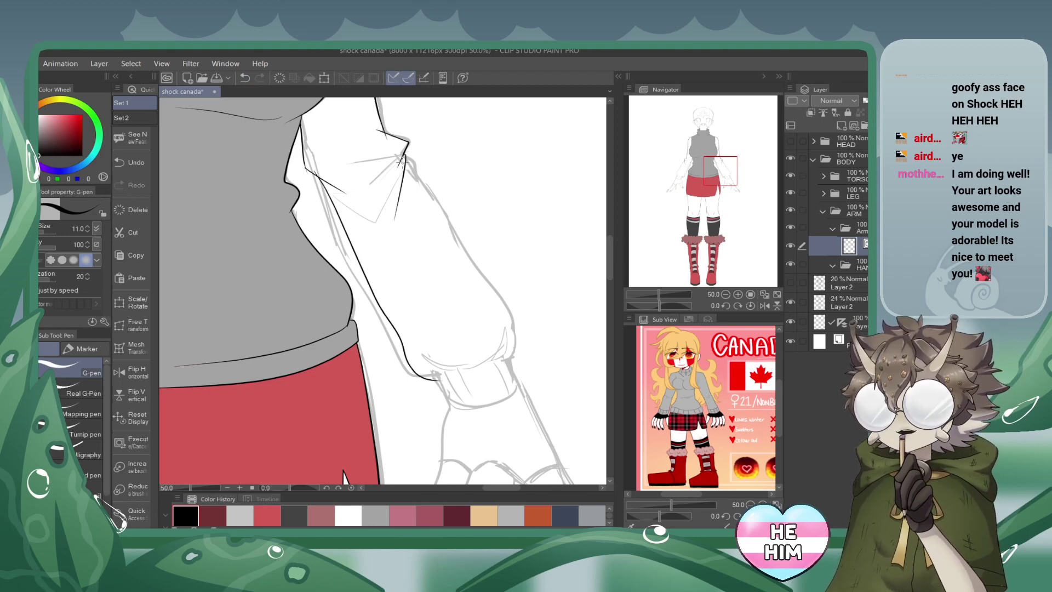
mouse_move(417, 173)
left_mouse_down()
mouse_move(467, 268)
mouse_move(522, 323)
mouse_move(512, 365)
left_mouse_up()
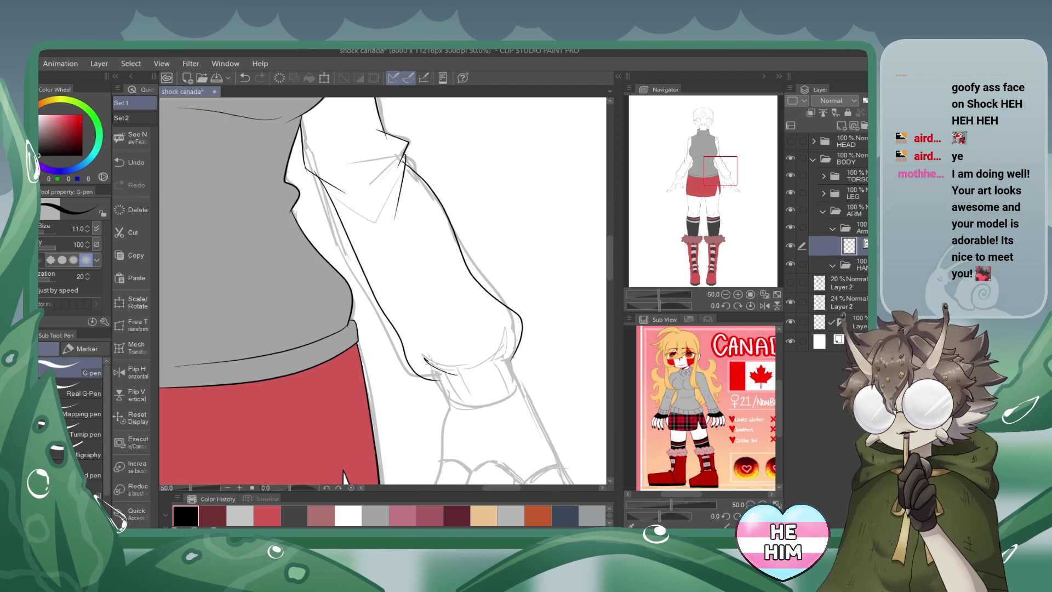
mouse_move(424, 357)
left_mouse_down()
mouse_move(465, 375)
mouse_move(505, 335)
left_mouse_up()
left_click(244, 77)
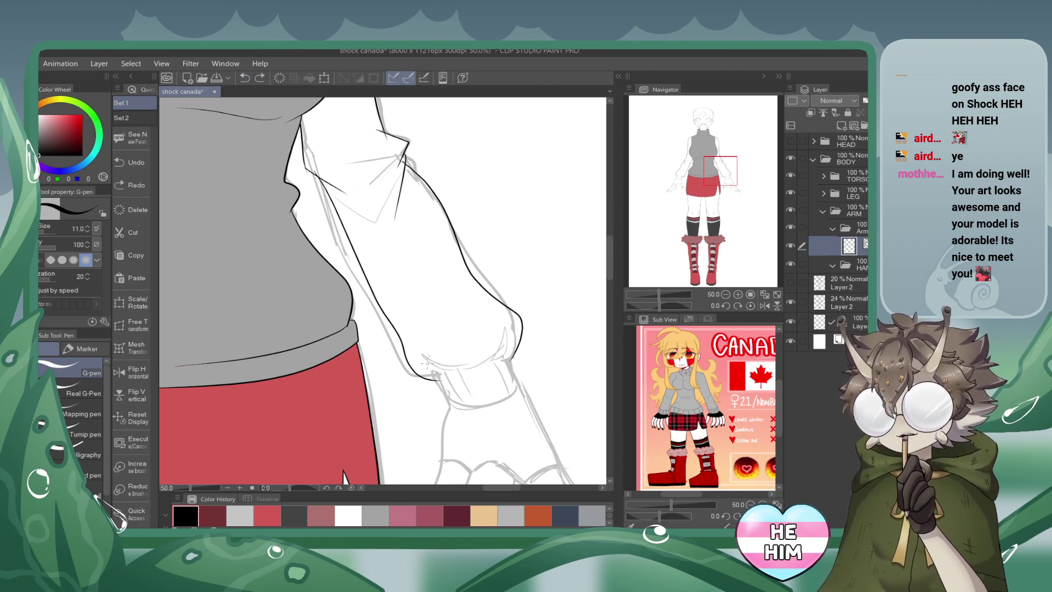
mouse_move(426, 361)
left_mouse_down()
mouse_move(490, 361)
mouse_move(506, 343)
left_mouse_up()
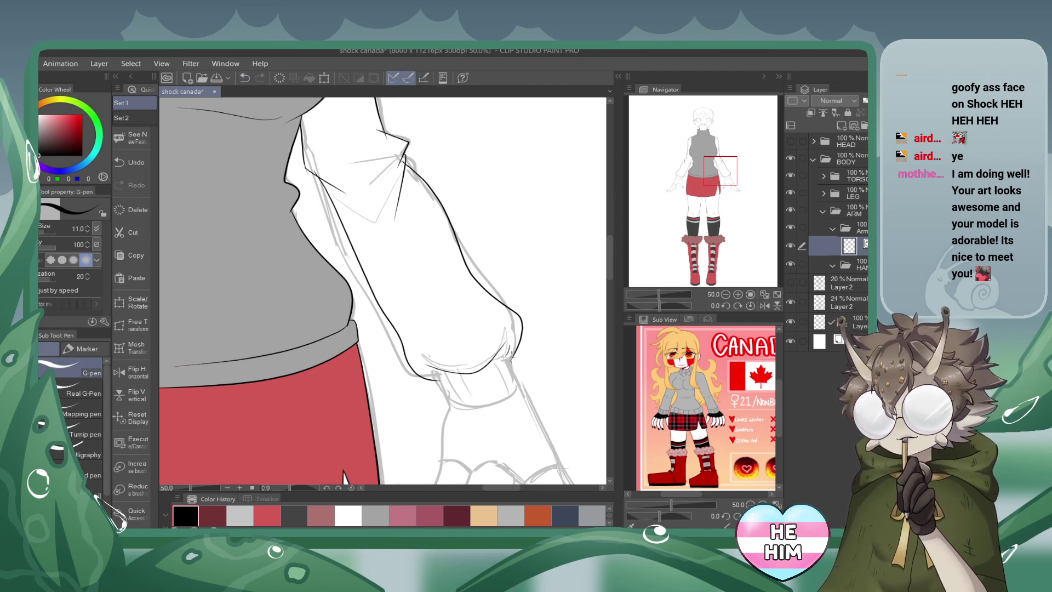
Redraw the small crease where the sleeve gathers at the wrist and ink the cuff outline below it.
left_click(737, 294)
mouse_move(720, 174)
left_mouse_down()
mouse_move(725, 183)
mouse_move(713, 183)
left_mouse_up()
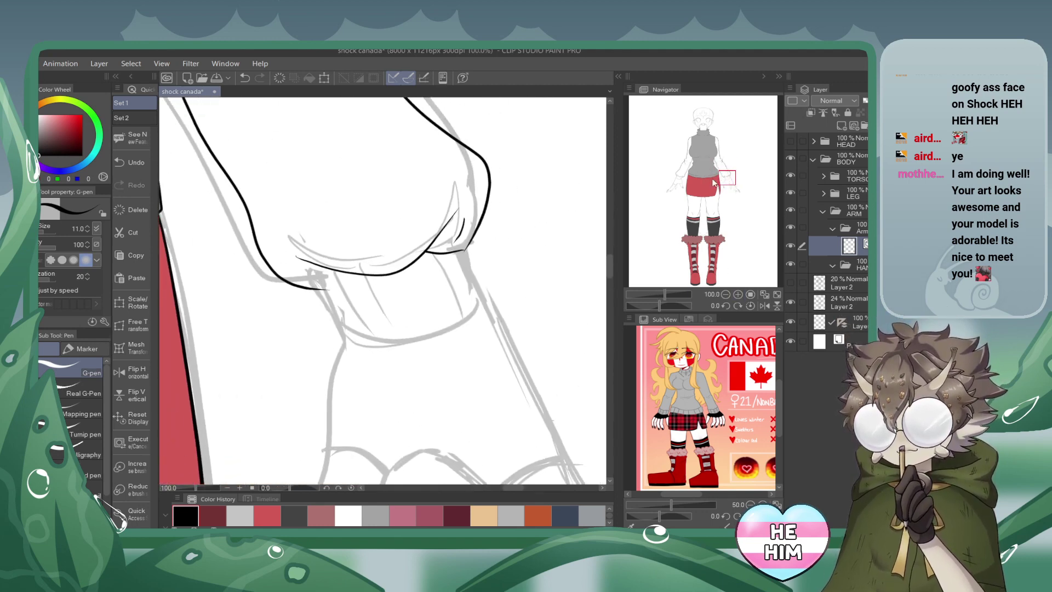
left_click(245, 77)
mouse_move(355, 266)
left_mouse_down()
mouse_move(307, 299)
mouse_move(344, 336)
mouse_move(442, 330)
mouse_move(483, 301)
mouse_move(484, 256)
mouse_move(466, 221)
left_mouse_up()
left_click(317, 298)
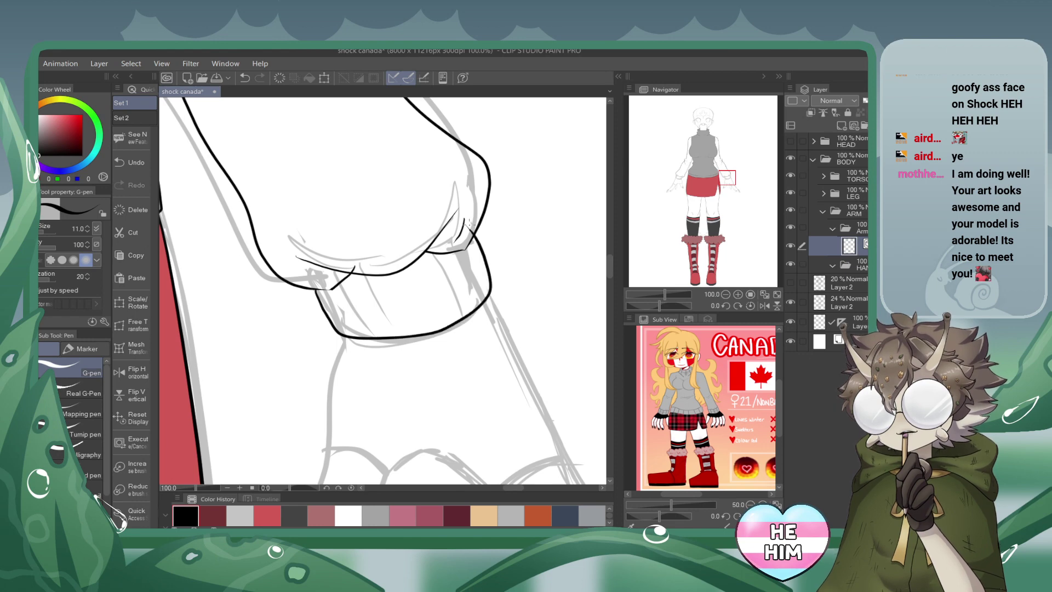
Examine the inked sleeves on both sides against the torso and the whole figure.
left_click(725, 294)
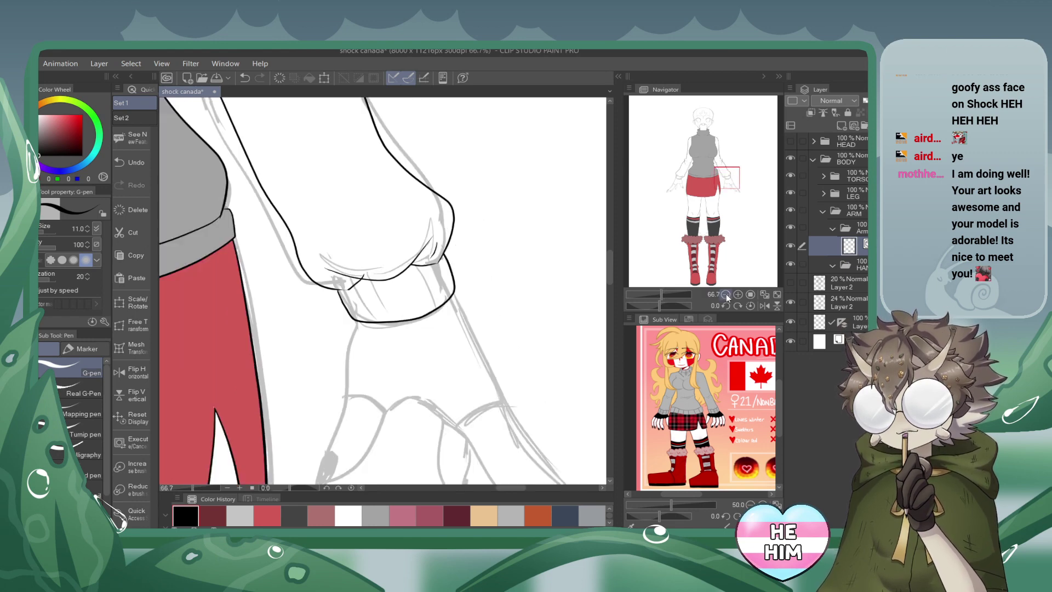
left_click(726, 294)
left_click(725, 294)
left_click_drag(733, 183, 706, 164)
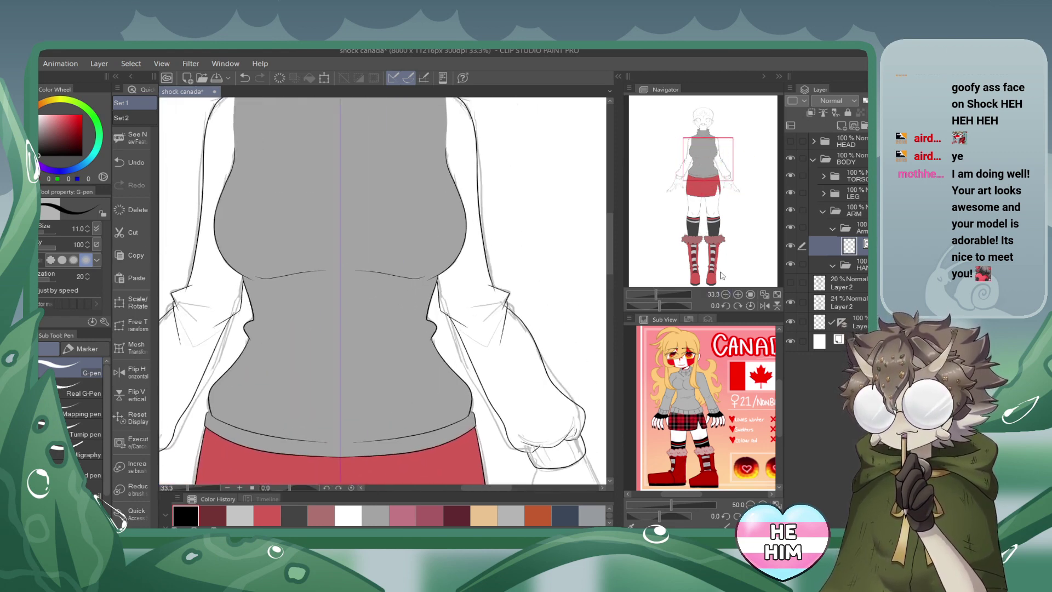
left_click(737, 294)
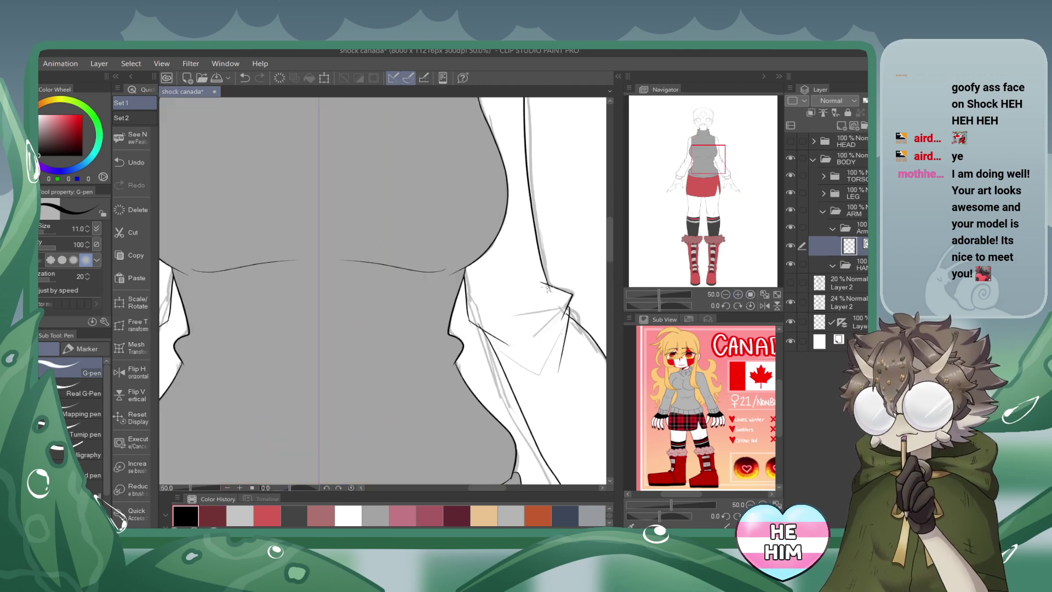
left_click(725, 294)
left_click(725, 294)
left_click(725, 294)
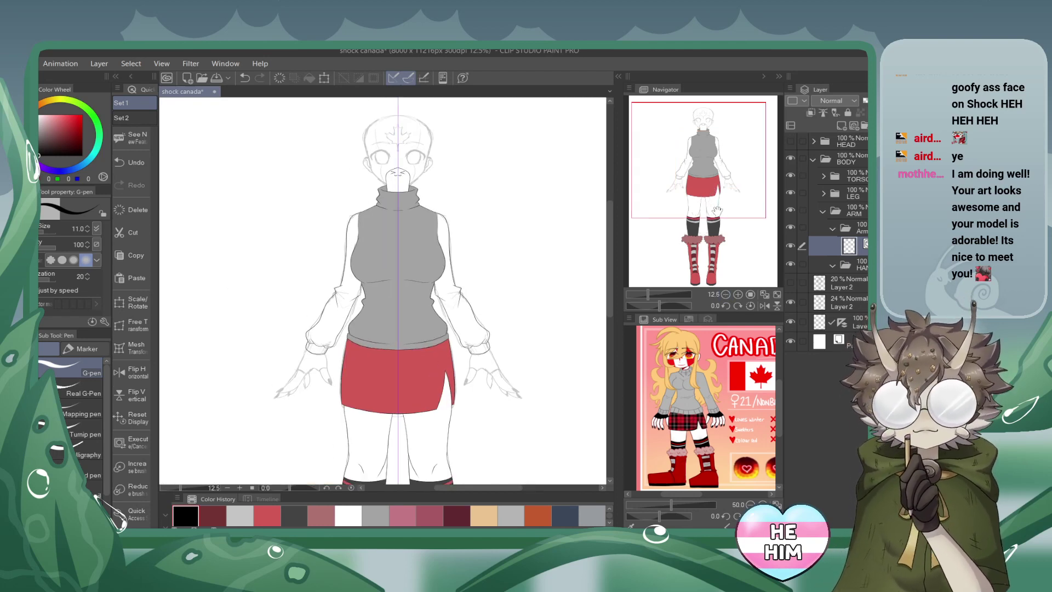
Hide the TORSO folder and the visible sketch layer to isolate the arm line art from the torso.
left_click(790, 176)
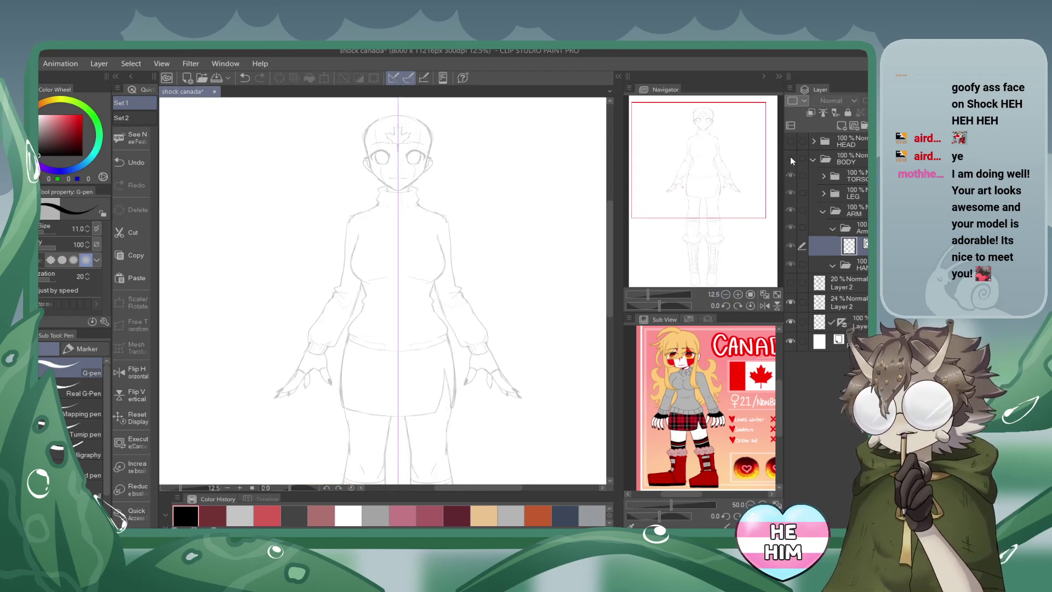
left_click(790, 176)
left_click(790, 177)
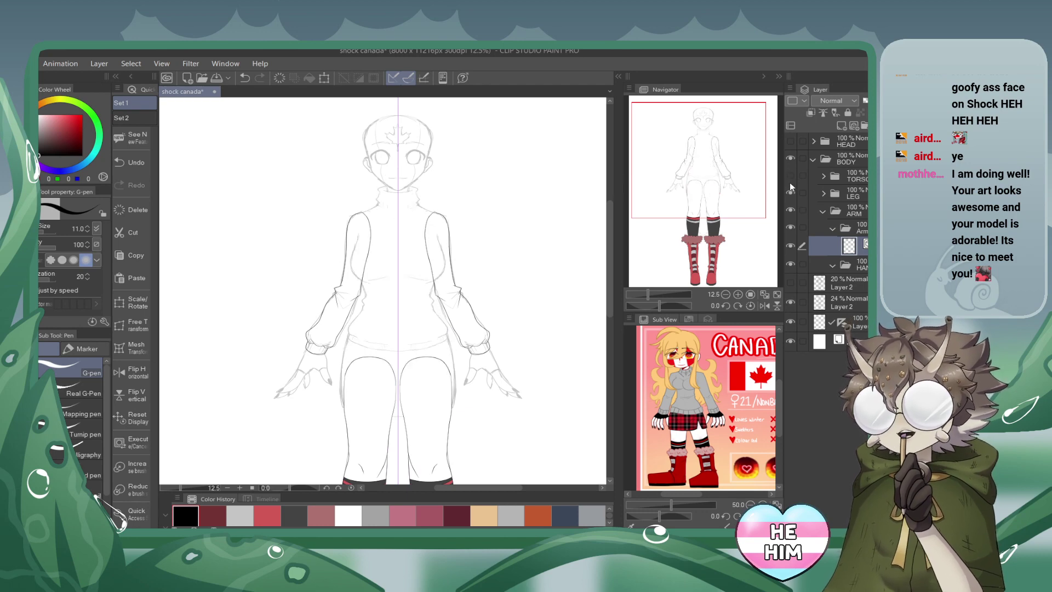
left_click(791, 303)
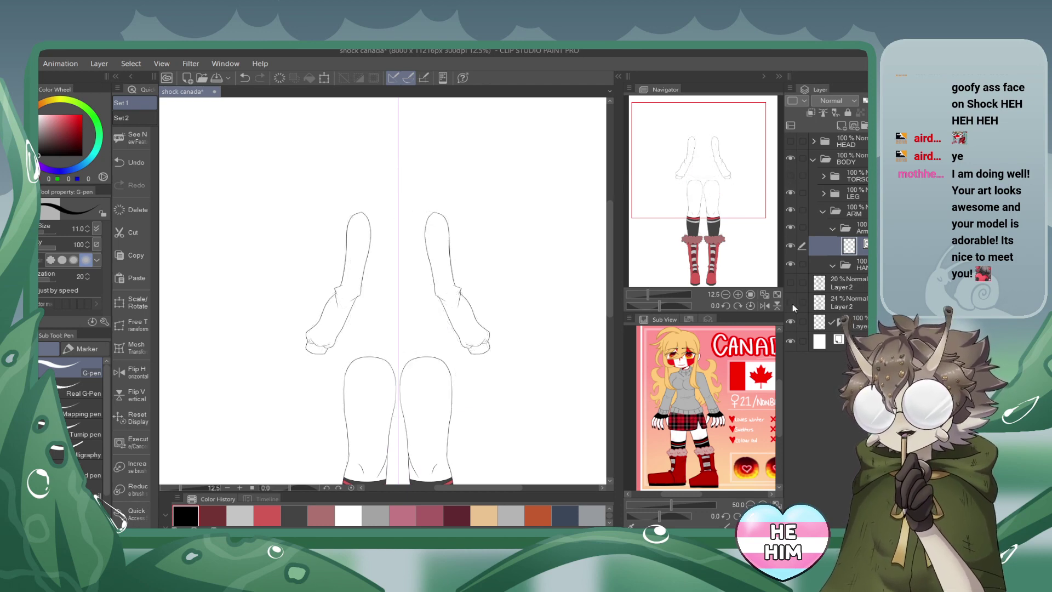
Add a colour layer in the arm subfolder and place it beneath the arm line art.
left_click(738, 294)
left_click(841, 125)
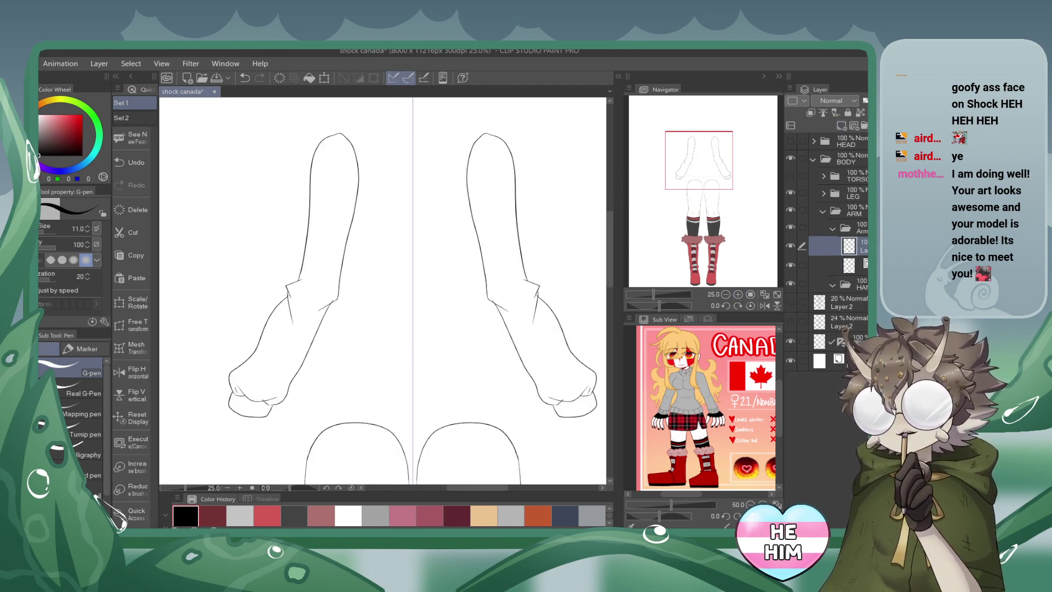
left_click_drag(852, 246, 852, 271)
Show the TORSO folder briefly to sample the sweater's grey as the drawing colour, and hide the folder again.
left_click(790, 175)
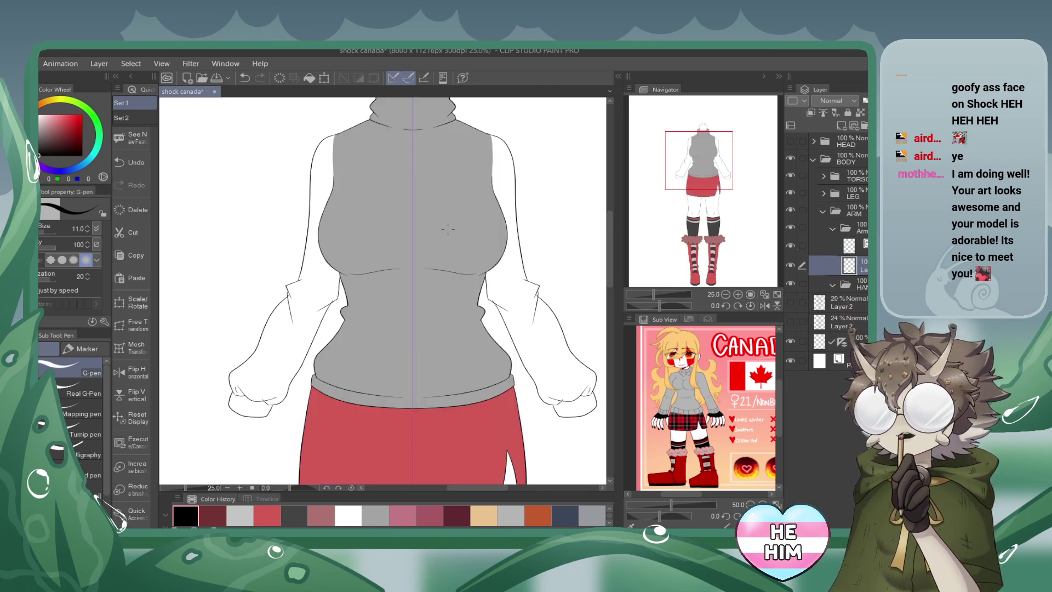
left_click(440, 225, "alt")
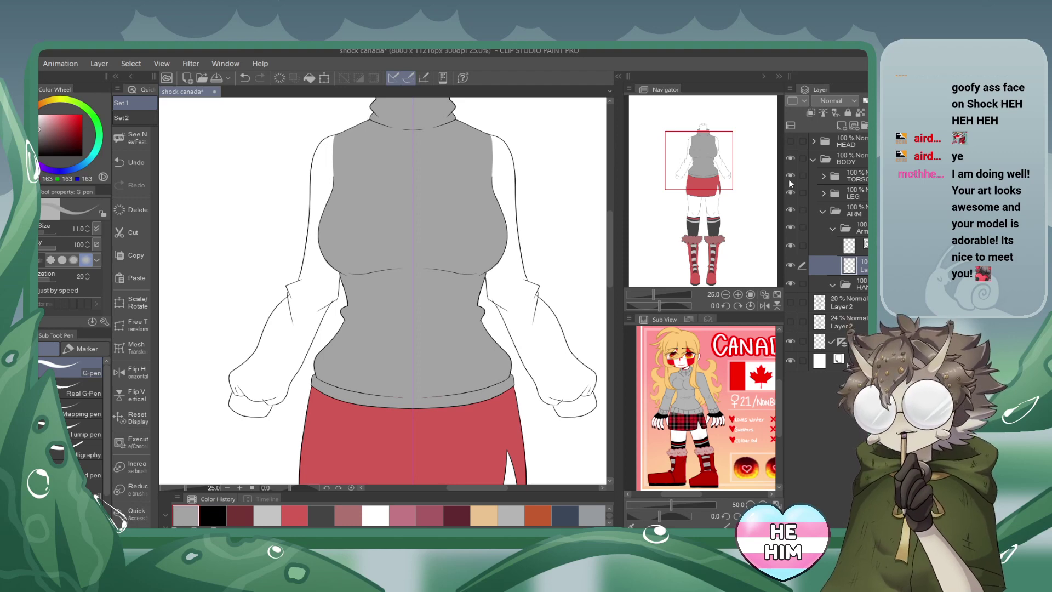
left_click(790, 176)
Try to flat-fill both sleeves and cuffs with the sampled grey on the colour layer, and undo the fills.
key("g")
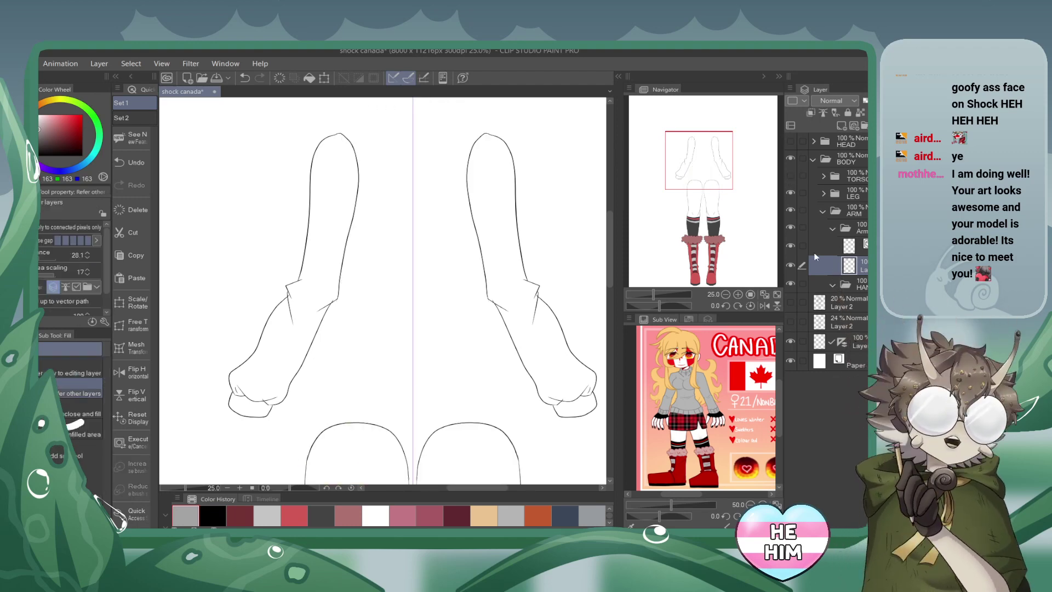
left_click(863, 246)
key("e")
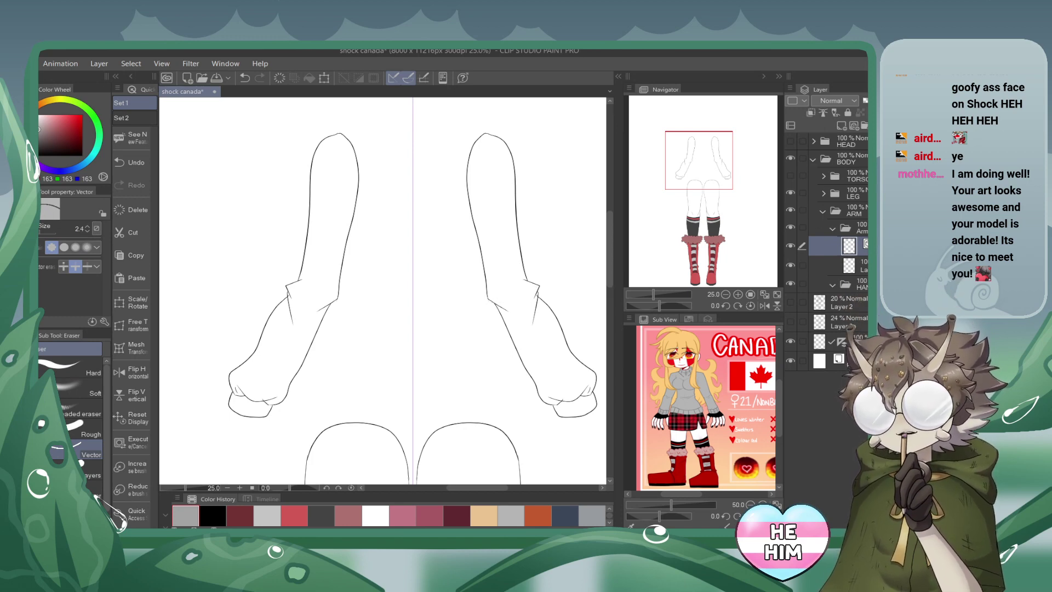
left_click(826, 267)
key("g")
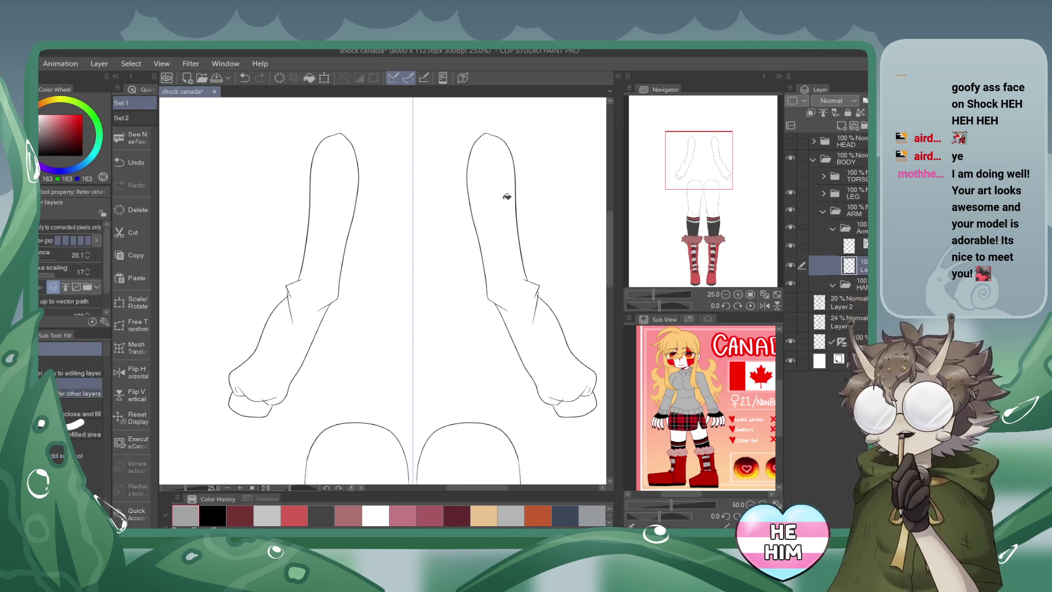
left_click(508, 195)
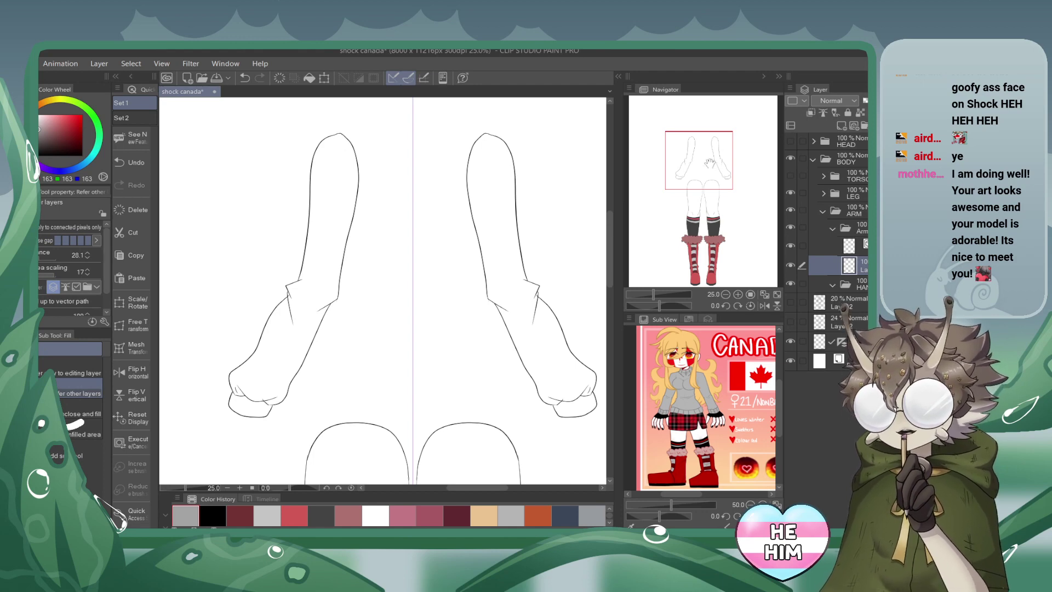
left_click_drag(711, 160, 715, 167)
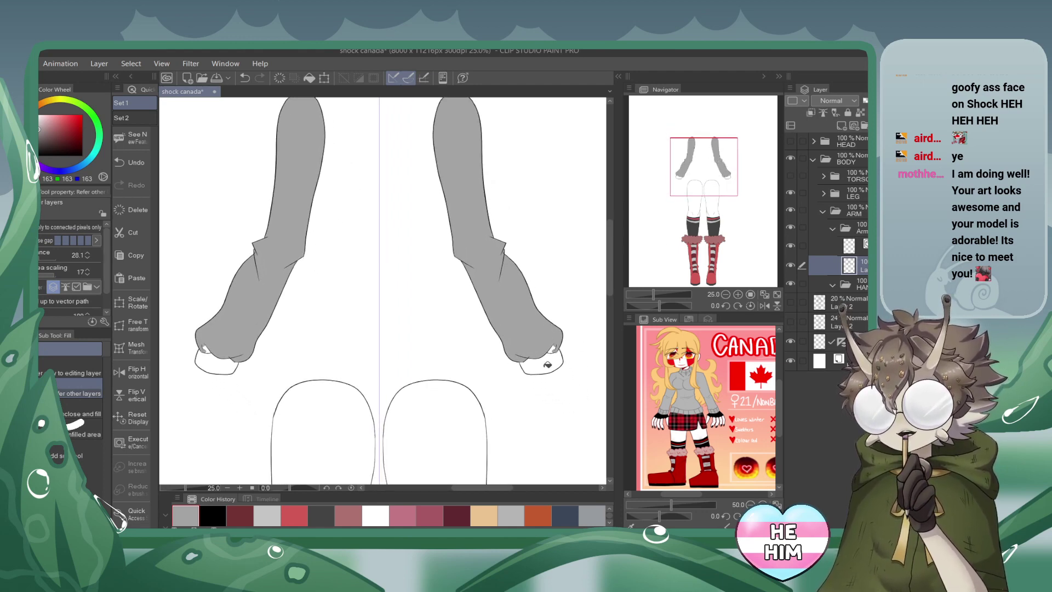
left_click(547, 364)
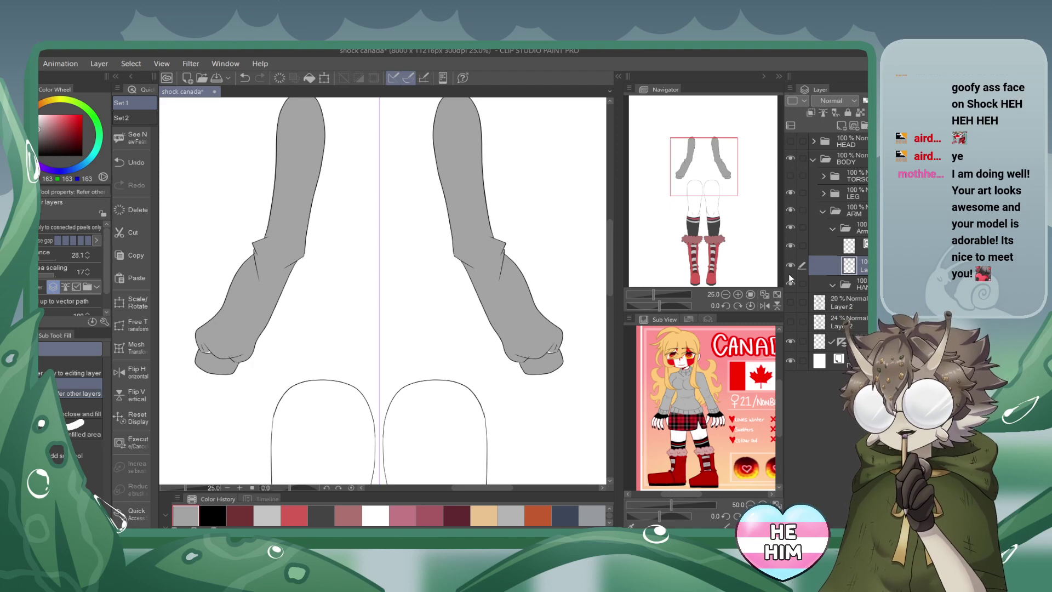
left_click(245, 77)
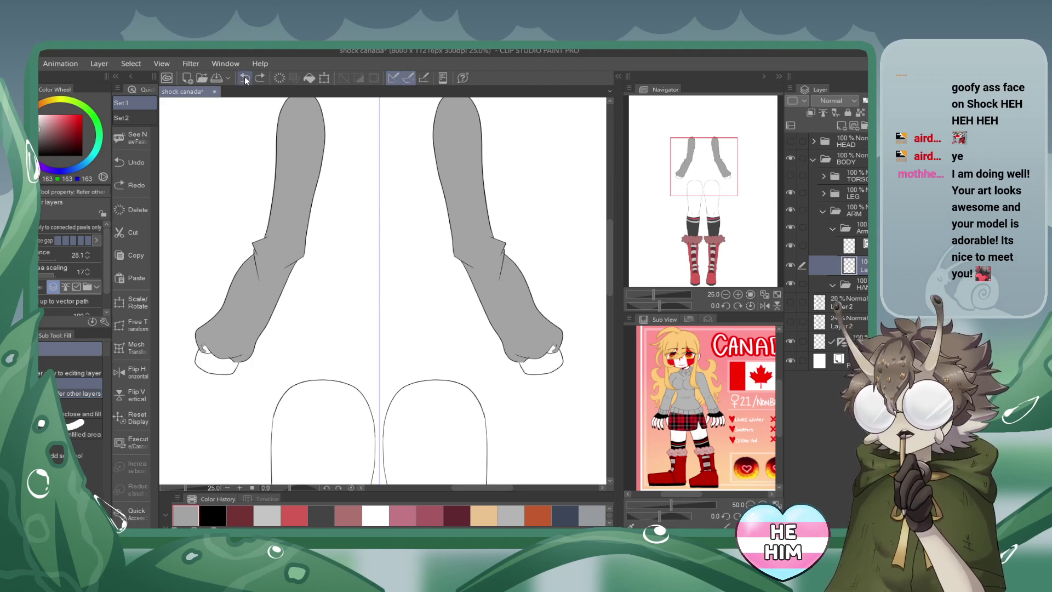
left_click(245, 77)
Trim the stray line at the sleeve-to-cuff seam on the arm line-art layer with the Vector eraser.
left_click(737, 294)
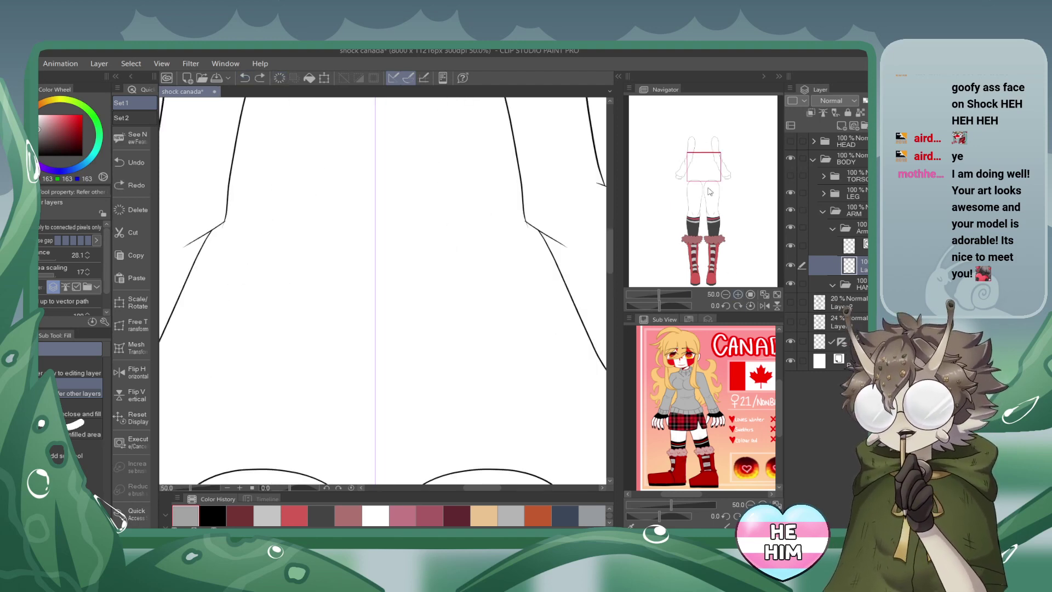
left_click_drag(709, 180, 728, 171)
left_click(865, 245)
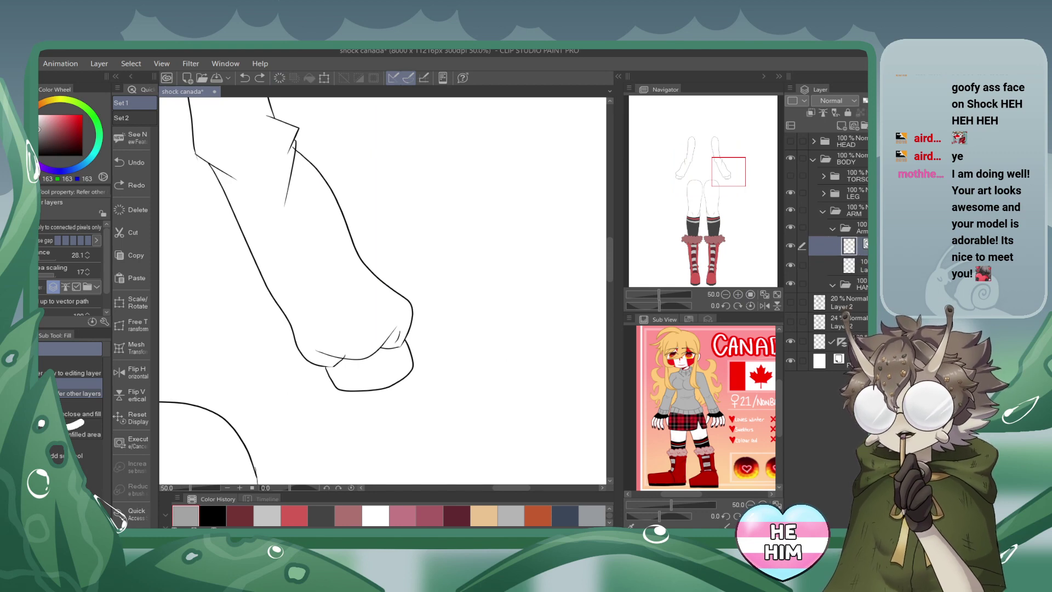
key("e")
left_click(347, 356)
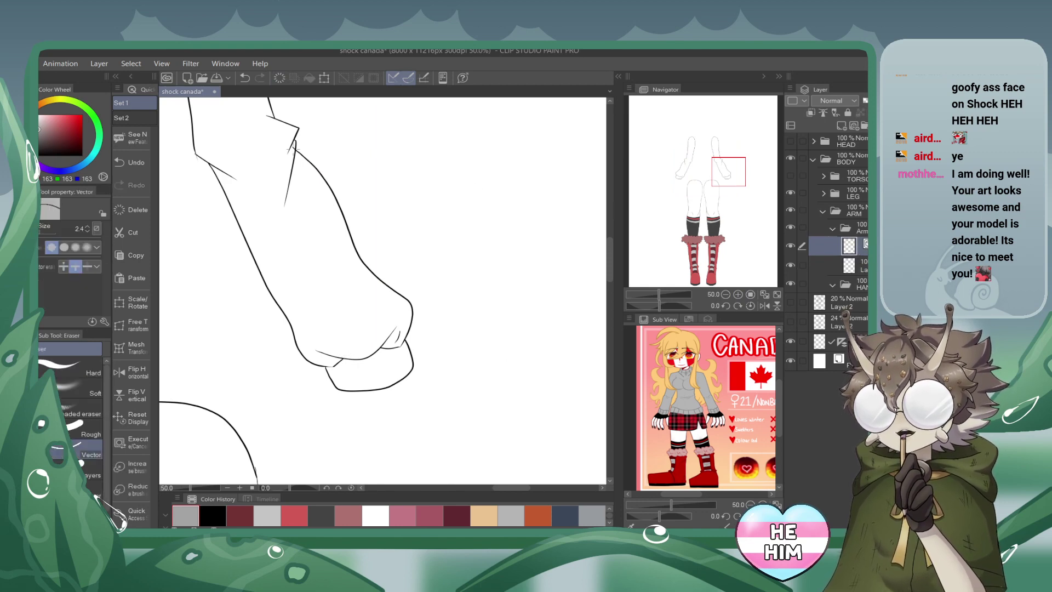
Fill both sleeves and both cuffs with the sweater grey on the colour layer beneath the arm line art.
left_click(725, 294)
left_click_drag(726, 171, 701, 165)
left_click(854, 266)
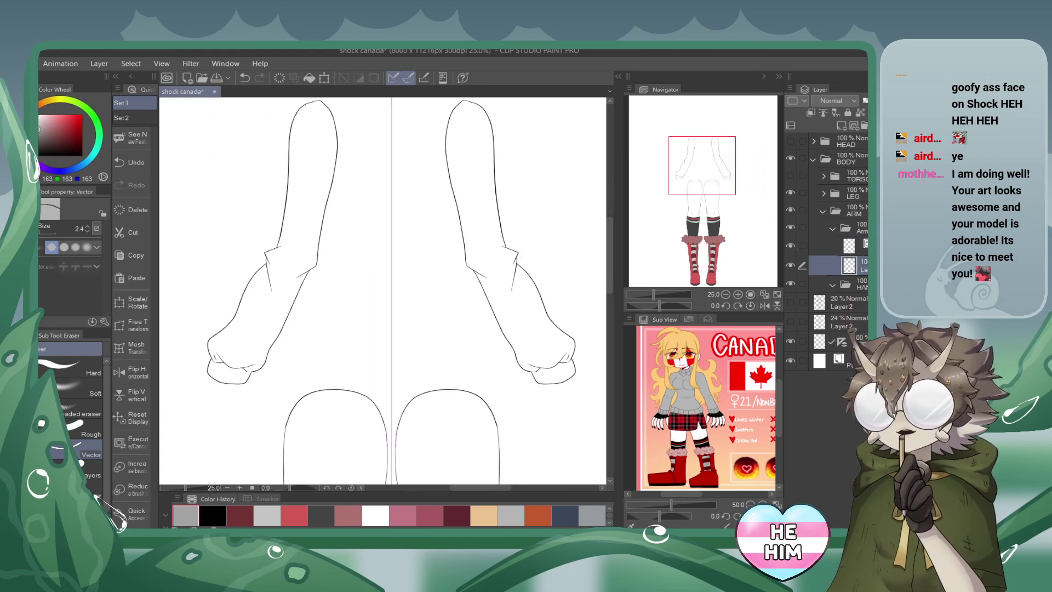
key("g")
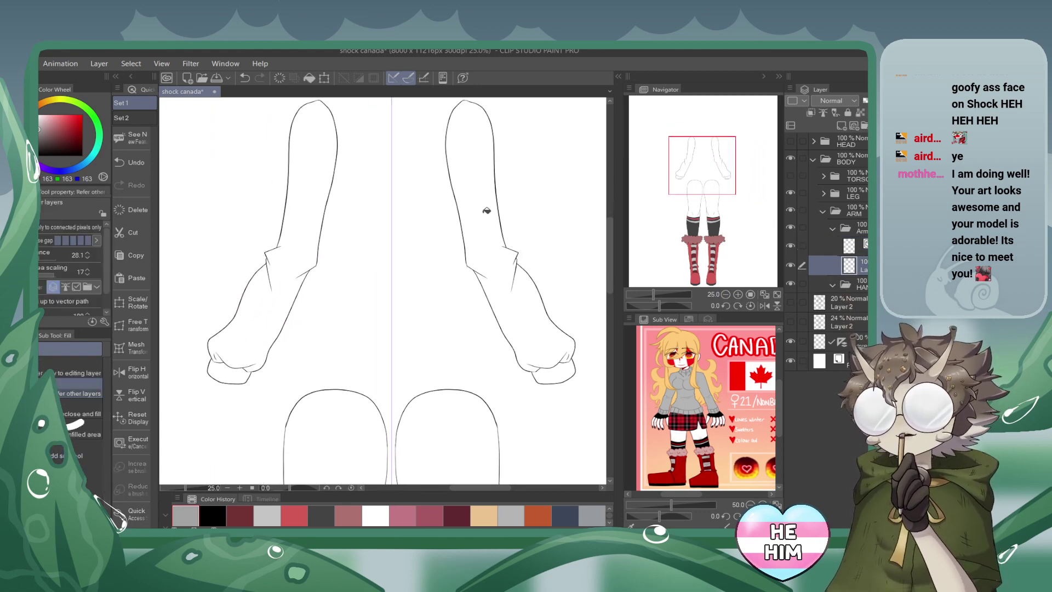
left_click(509, 251)
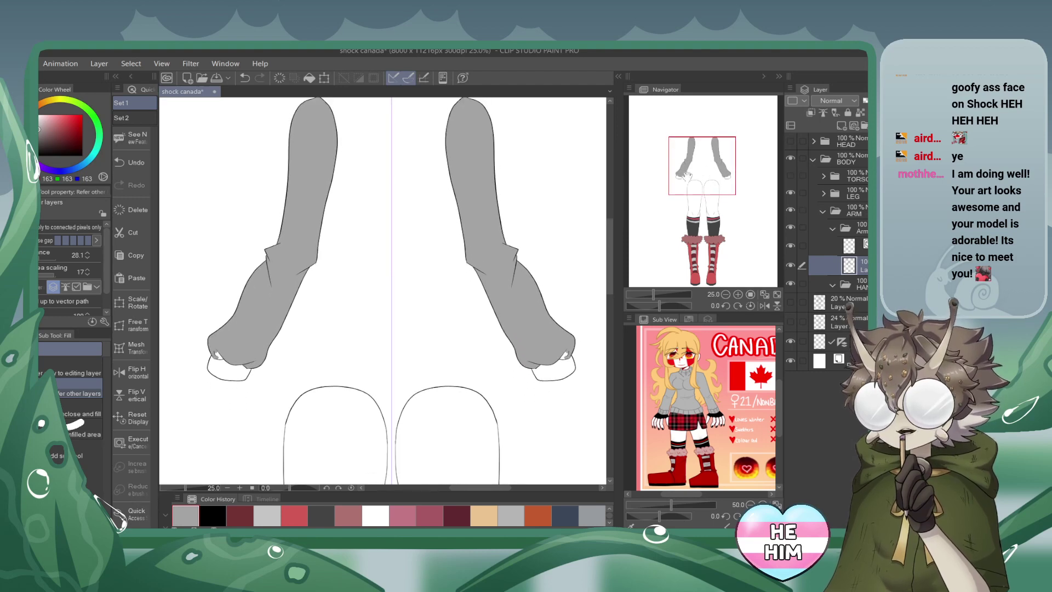
left_click(562, 368)
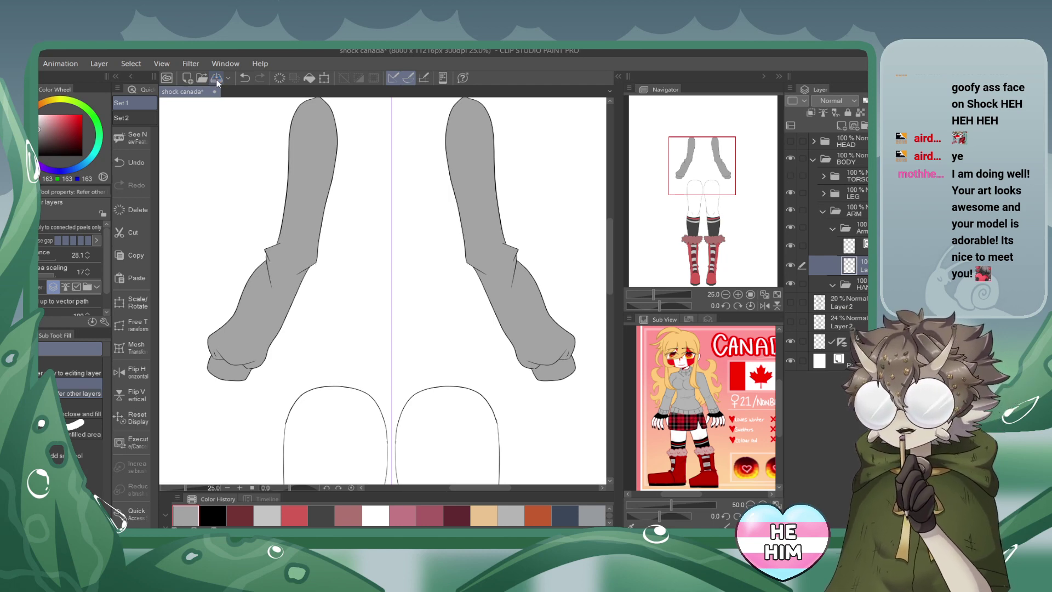
Collapse the arm subfolder and show the body sketch to expose the sketched hand below the cuff.
left_click(835, 230)
left_click(832, 229)
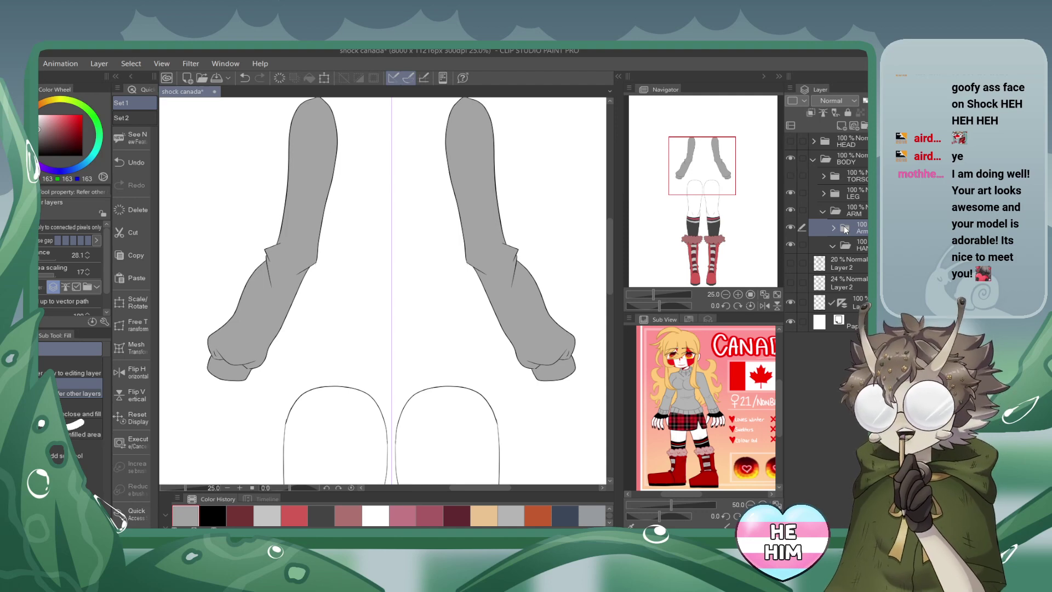
left_click(790, 283)
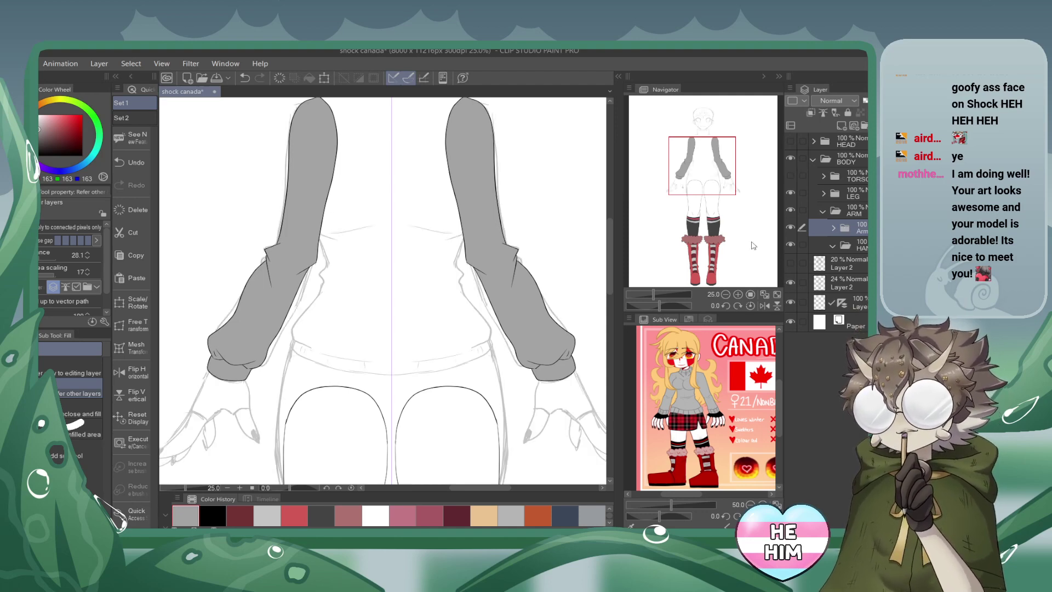
left_click_drag(714, 159, 736, 172)
Create six folders inside the hand folder and save the drawing.
left_click(852, 245)
left_click(864, 126)
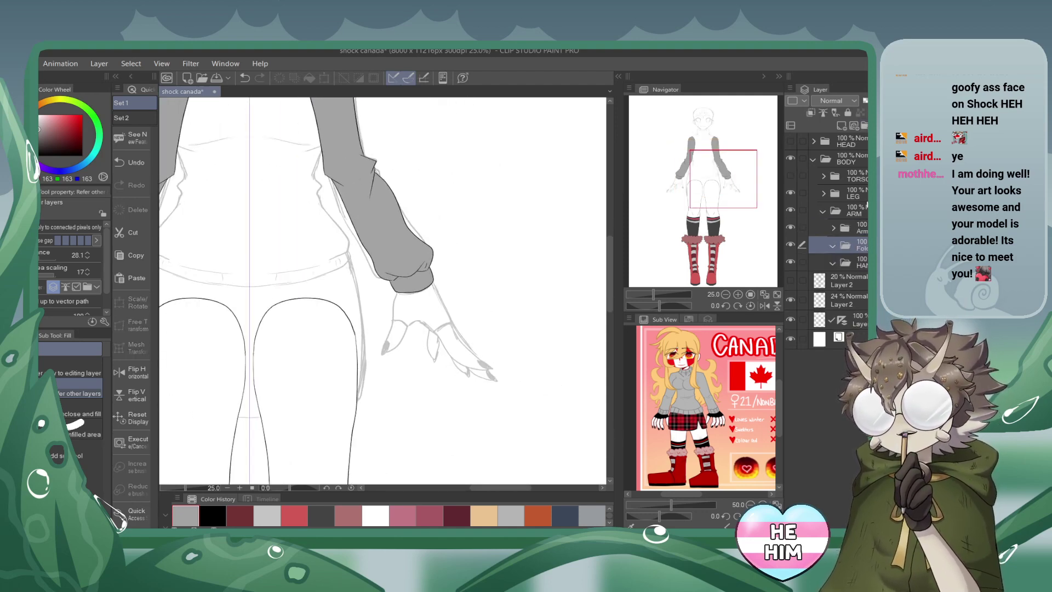
left_click_drag(852, 244, 852, 262)
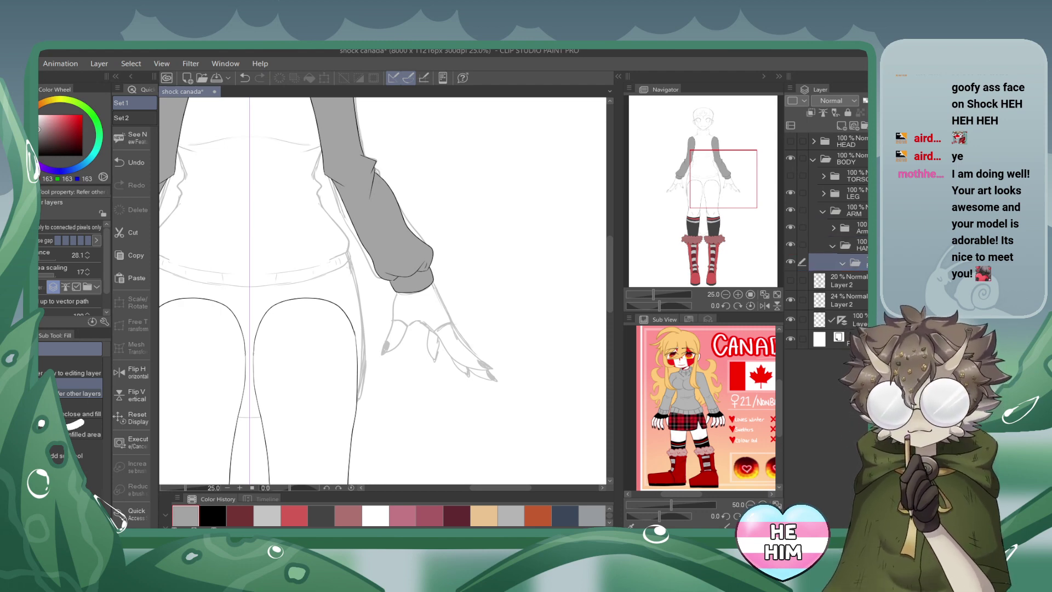
left_click(864, 125)
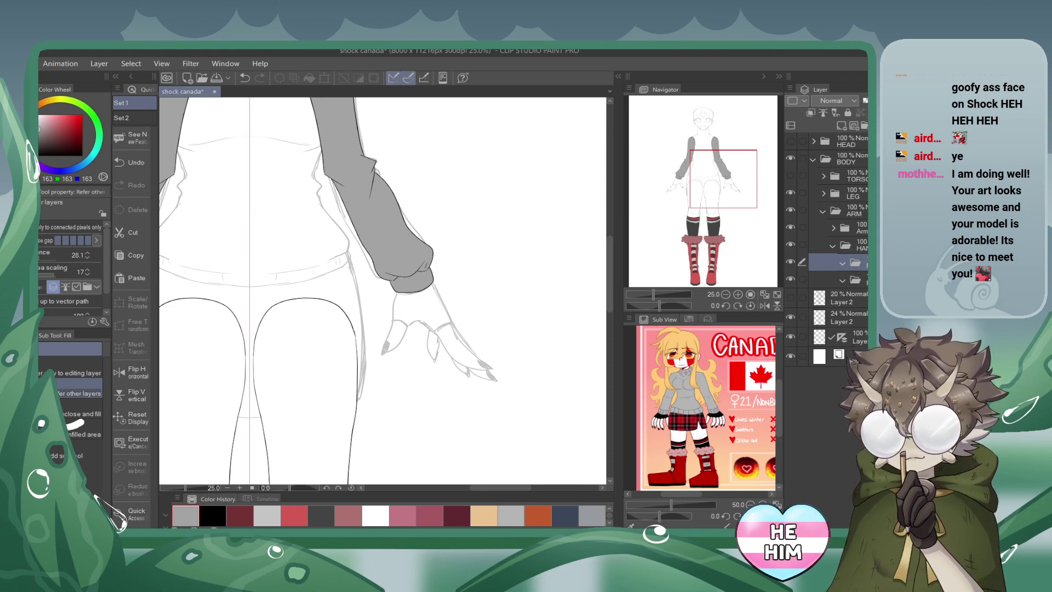
left_click(865, 127)
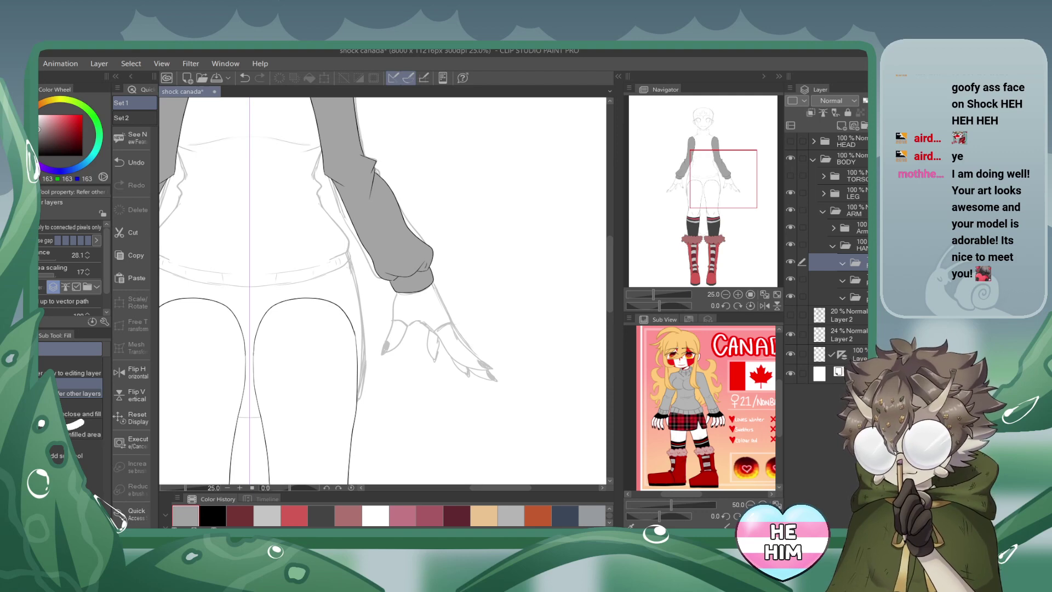
left_click(217, 79)
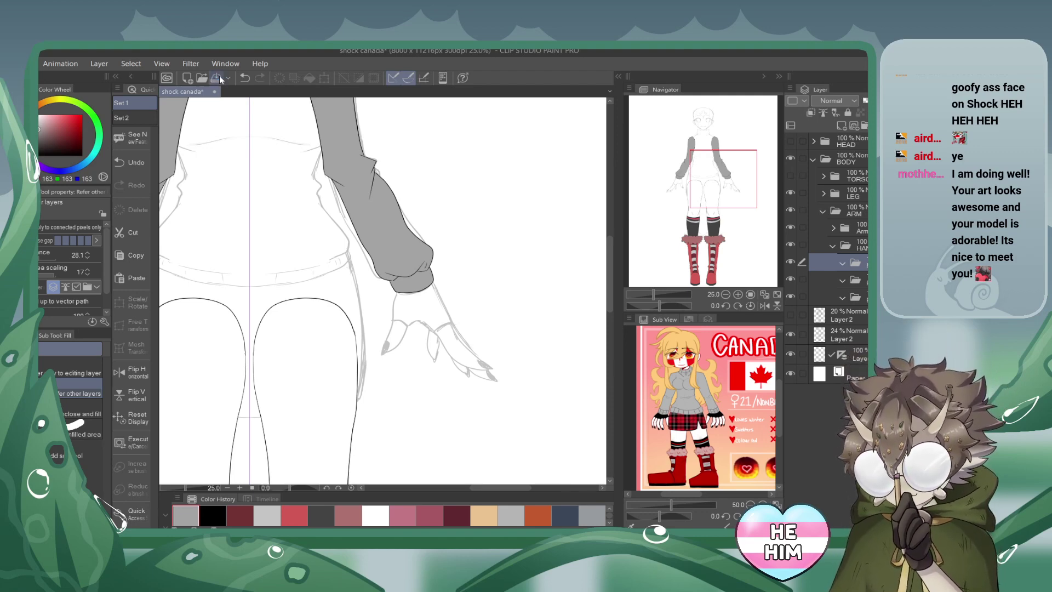
left_click(863, 127)
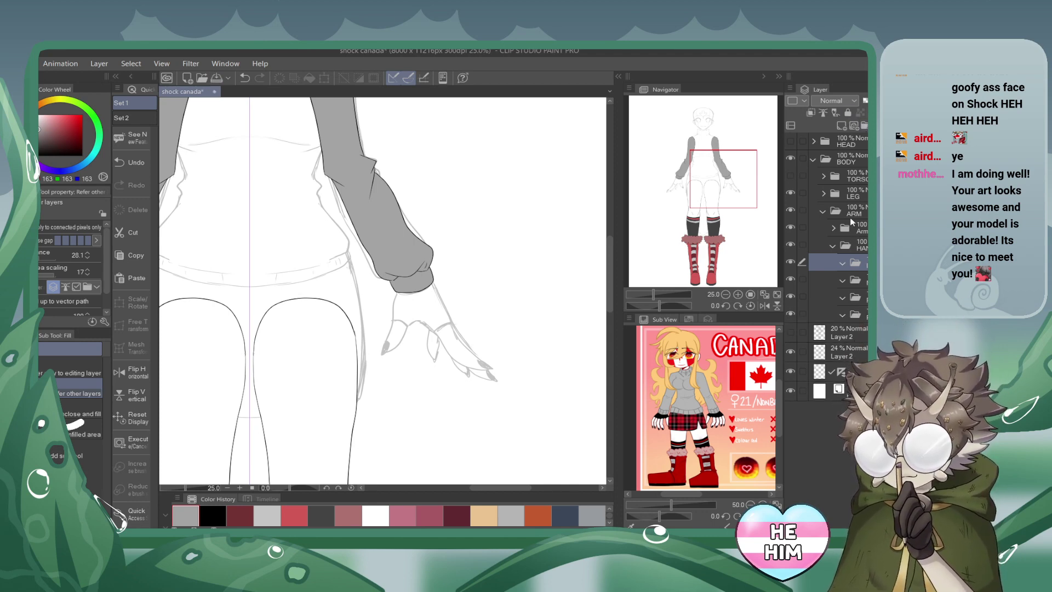
left_click(864, 126)
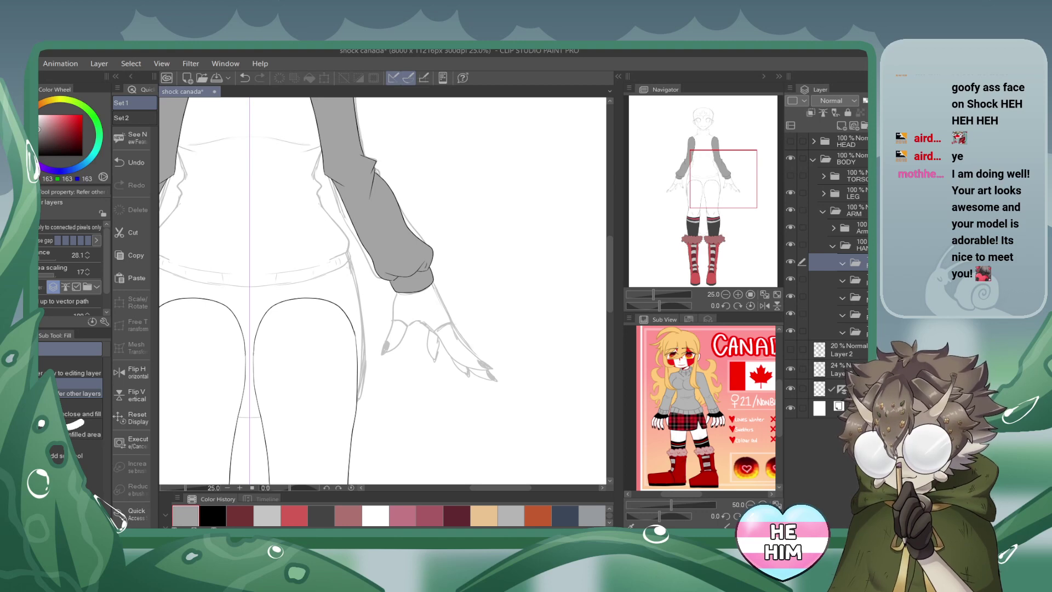
left_click(852, 297)
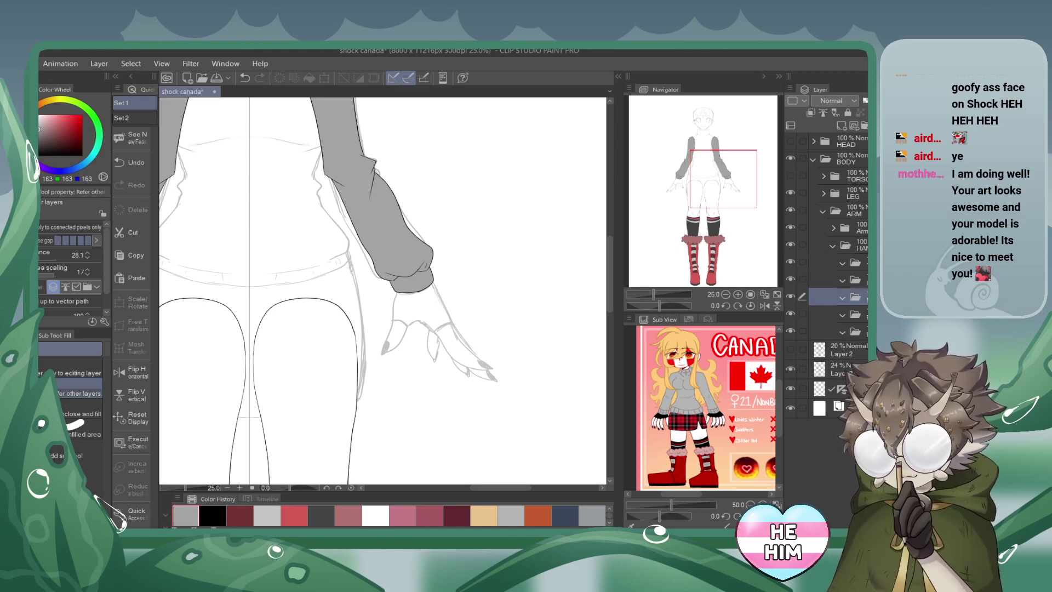
left_click(863, 126)
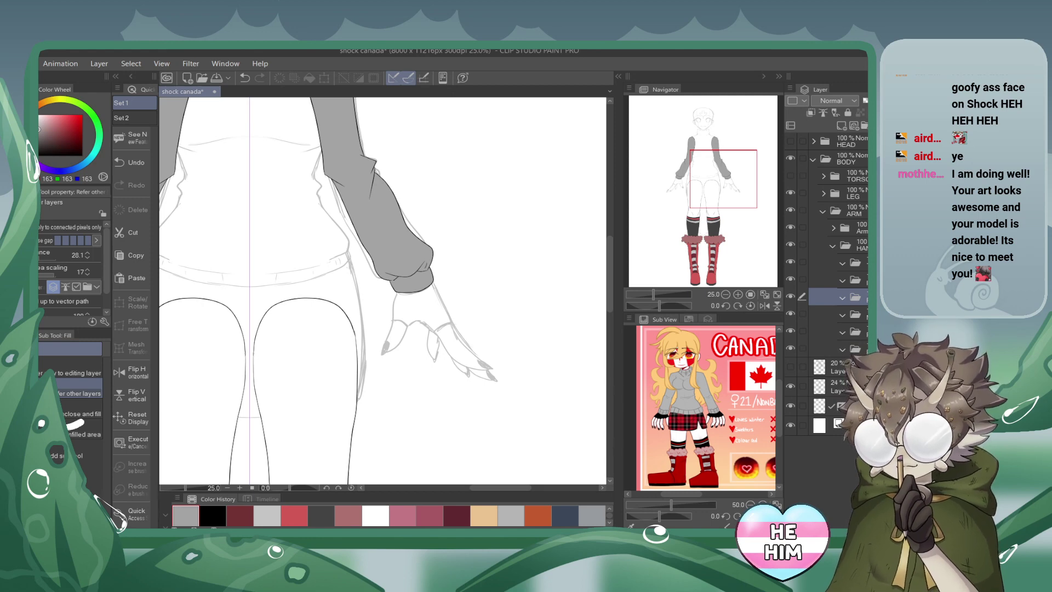
key("ctrl+s")
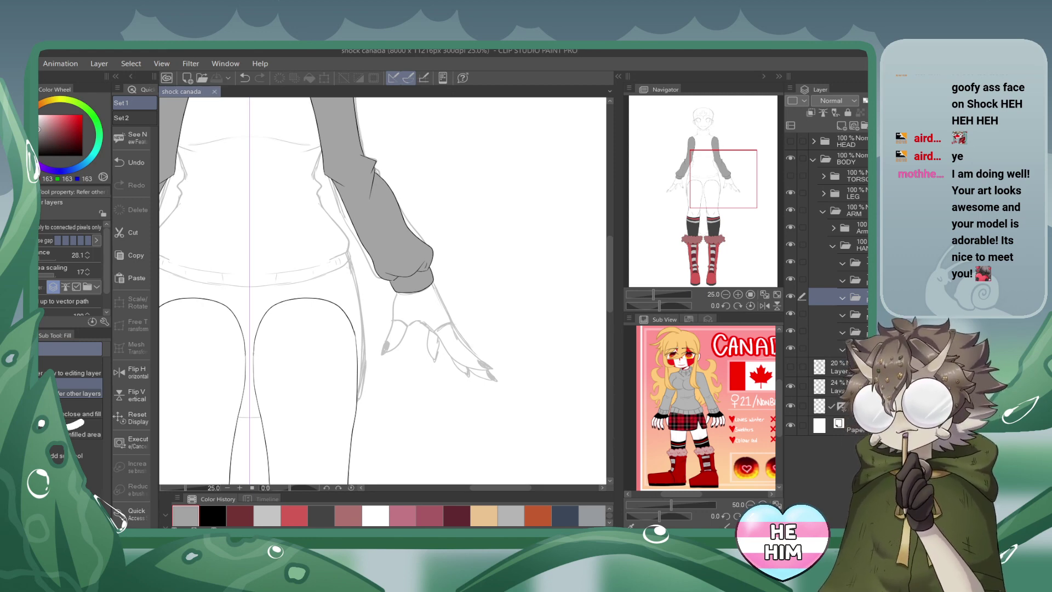
Add a vector layer in the topmost folder of the hand group and ink the thumb outline in black with the G-pen.
left_click(852, 263)
left_click(854, 126)
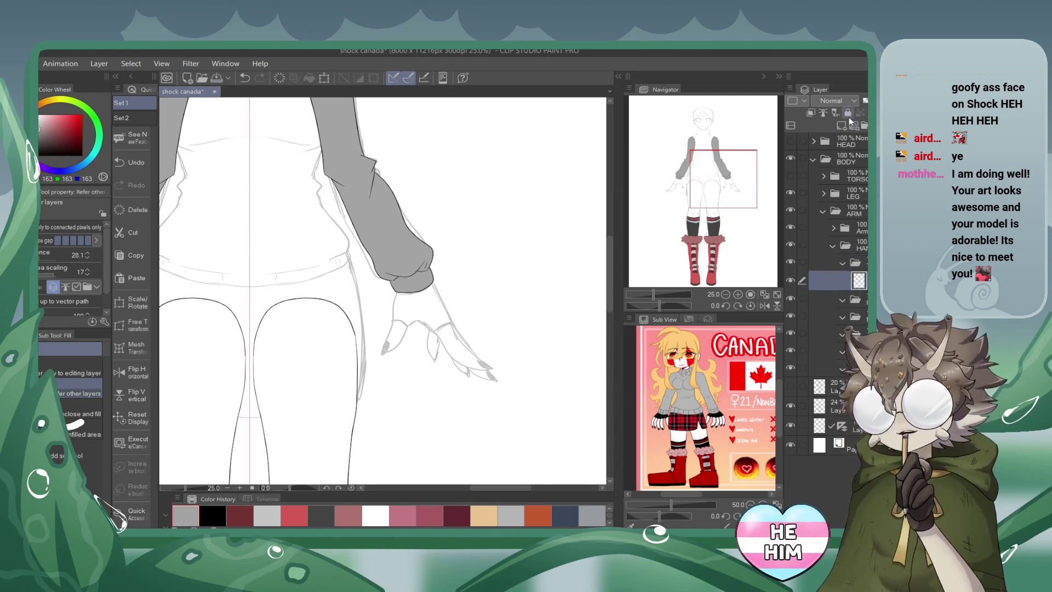
left_click(738, 294)
left_click(737, 294)
left_click(737, 295)
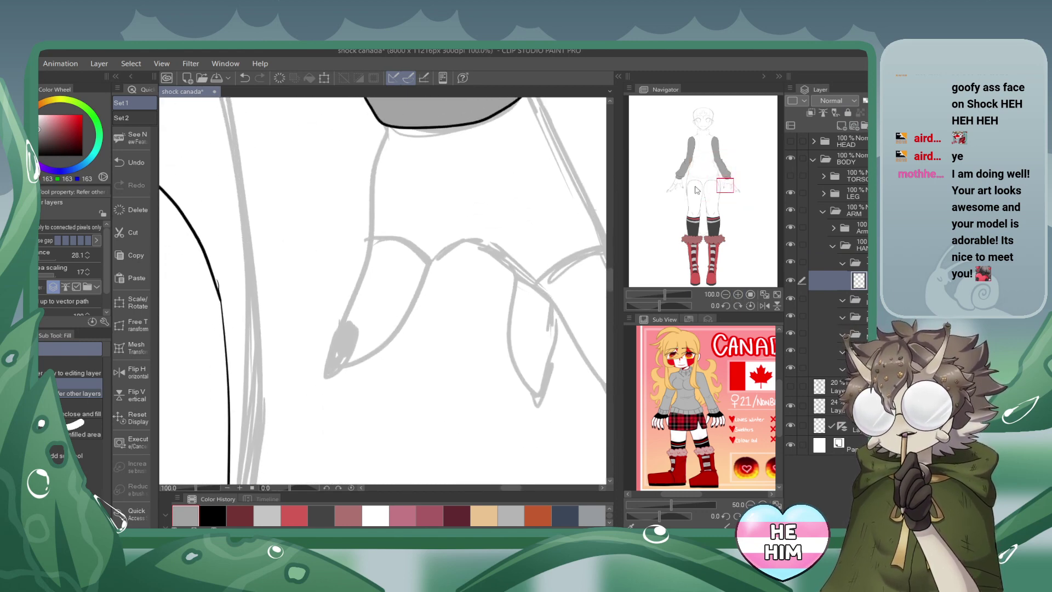
left_click(40, 155)
key("p")
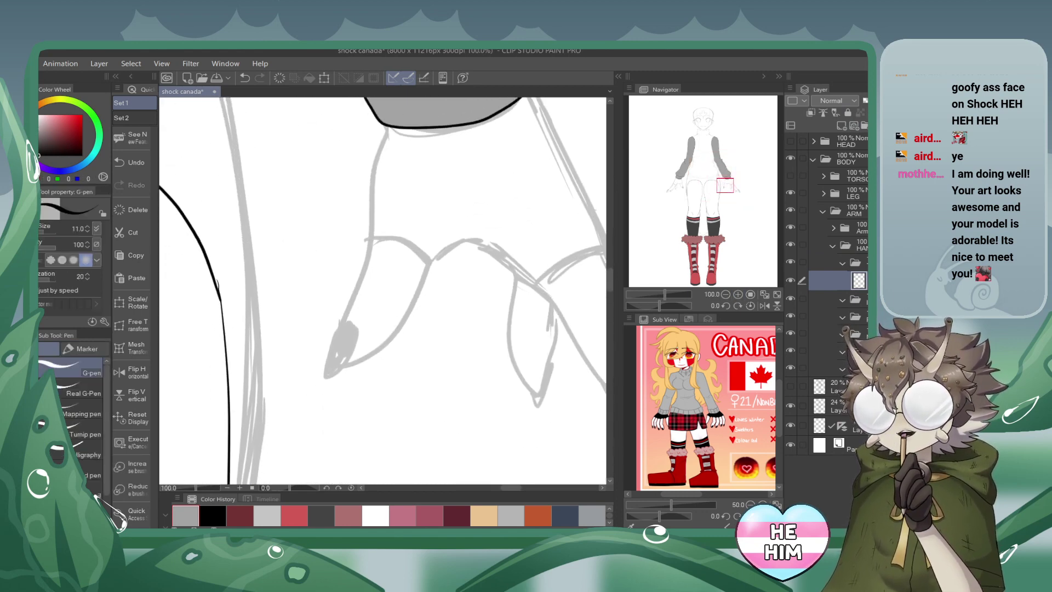
mouse_move(378, 149)
left_mouse_down()
mouse_move(367, 241)
mouse_move(335, 334)
mouse_move(378, 353)
mouse_move(449, 235)
mouse_move(470, 223)
left_mouse_up()
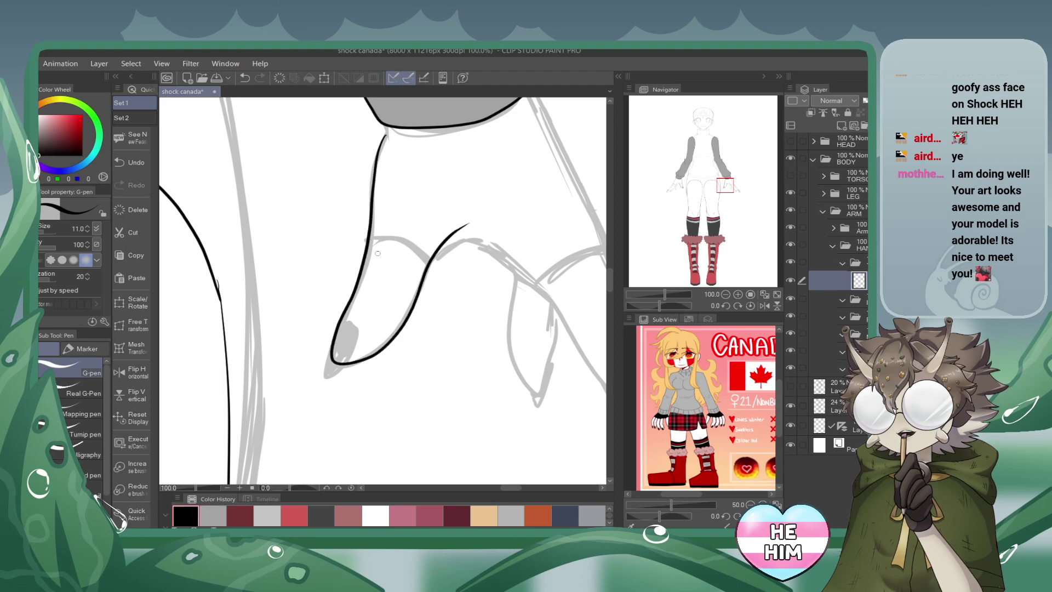
Ink the nail outline over the sketched thumb tip, undoing the first attempt and redrawing it.
mouse_move(331, 349)
left_mouse_down()
mouse_move(358, 340)
mouse_move(336, 329)
left_mouse_up()
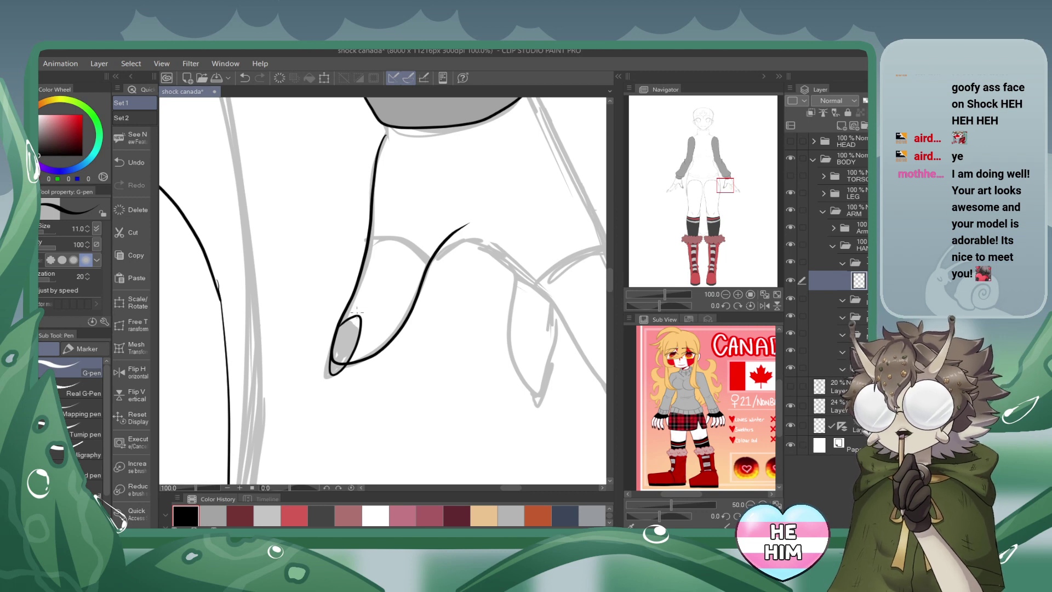
left_click(244, 77)
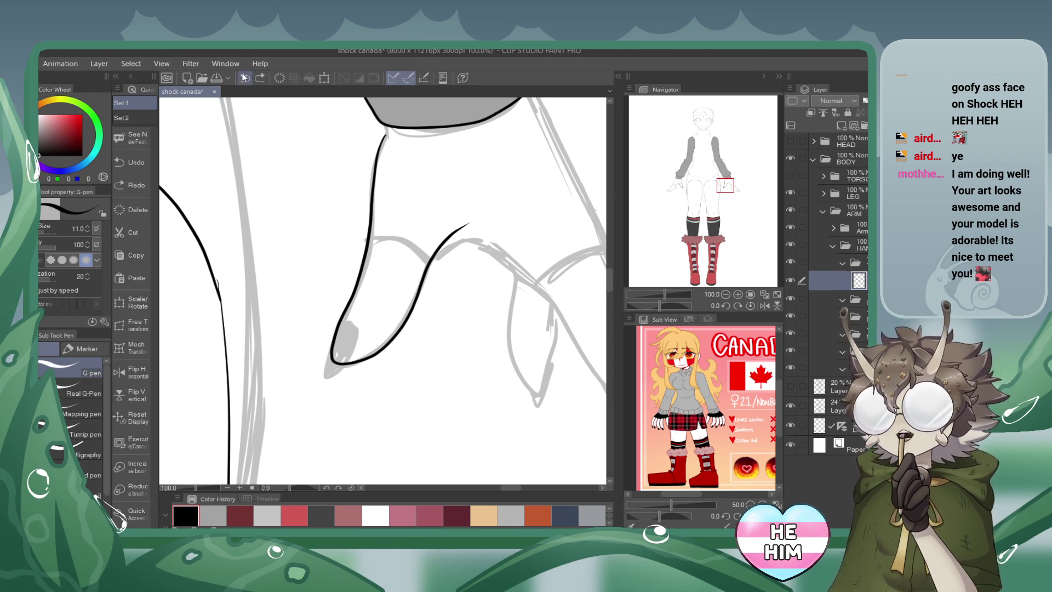
mouse_move(336, 325)
left_mouse_down()
mouse_move(343, 368)
mouse_move(359, 329)
mouse_move(337, 323)
left_mouse_up()
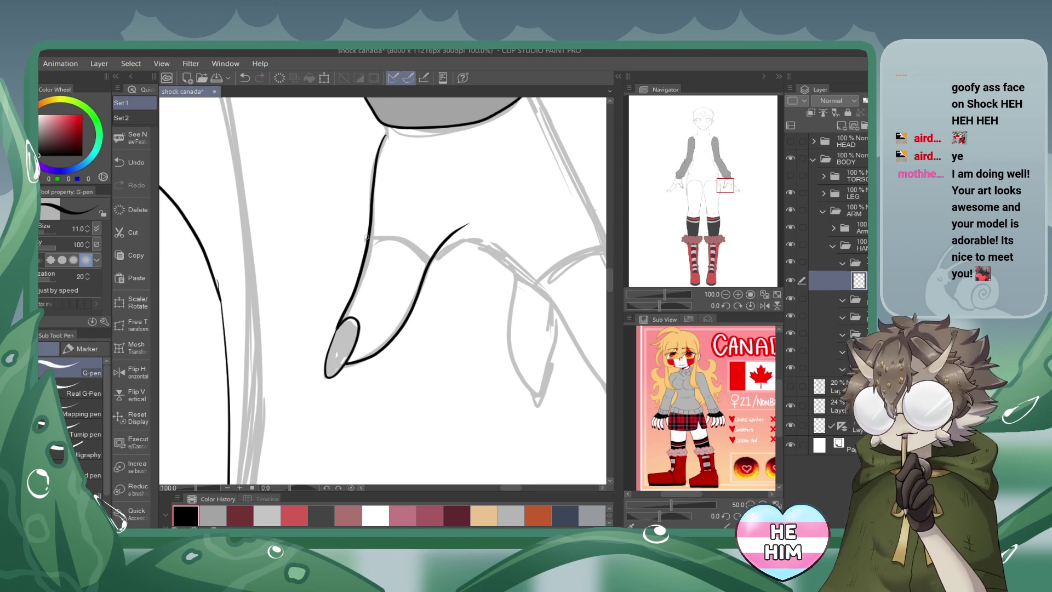
Ink the curved line across the thumb's base and collapse the thumb's folder.
mouse_move(361, 244)
left_mouse_down()
mouse_move(405, 236)
mouse_move(436, 268)
left_mouse_up()
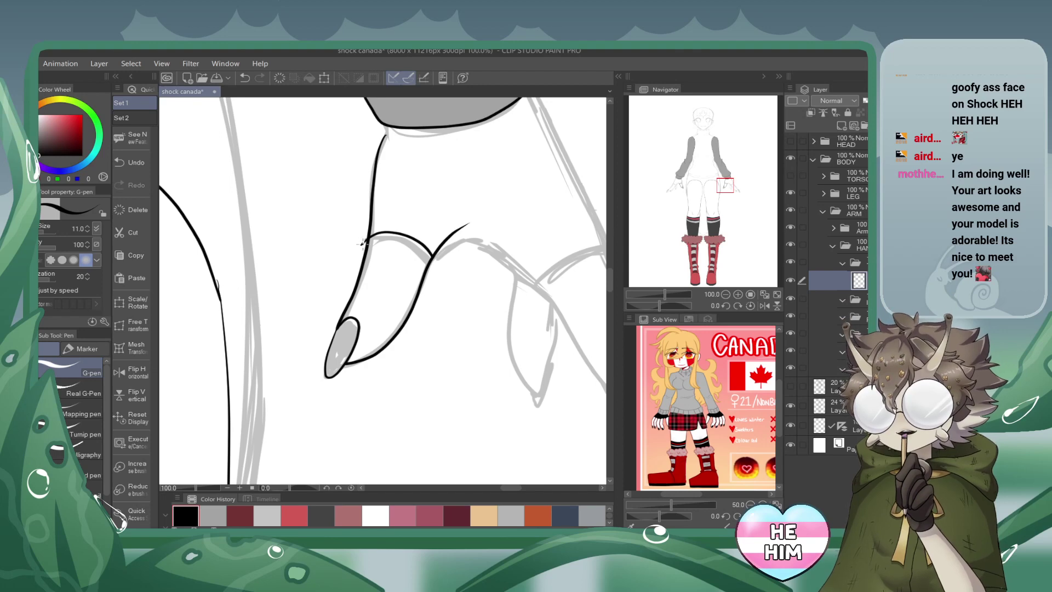
left_click_drag(725, 196, 731, 184)
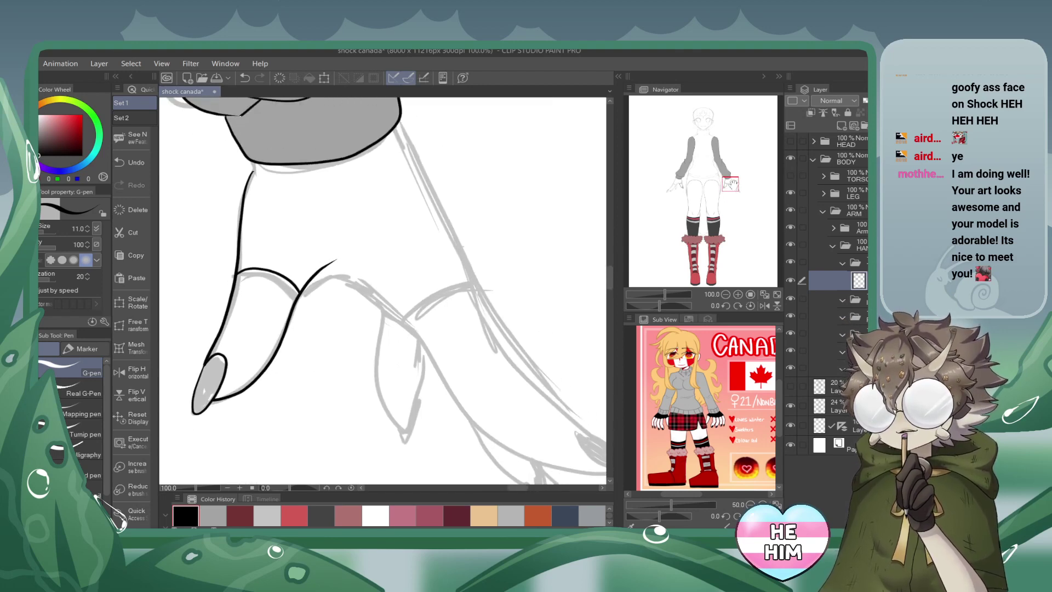
left_click(843, 264)
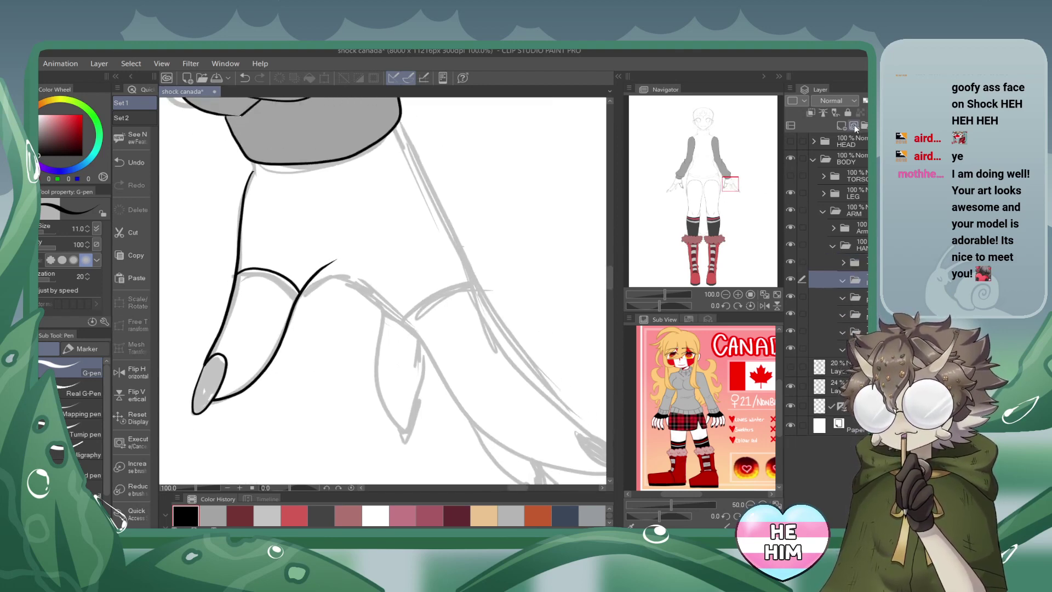
Add a vector layer in the second folder of the hand group and ink the long upper finger's outline with its pointed nail.
left_click(854, 126)
left_click_drag(735, 187, 732, 197)
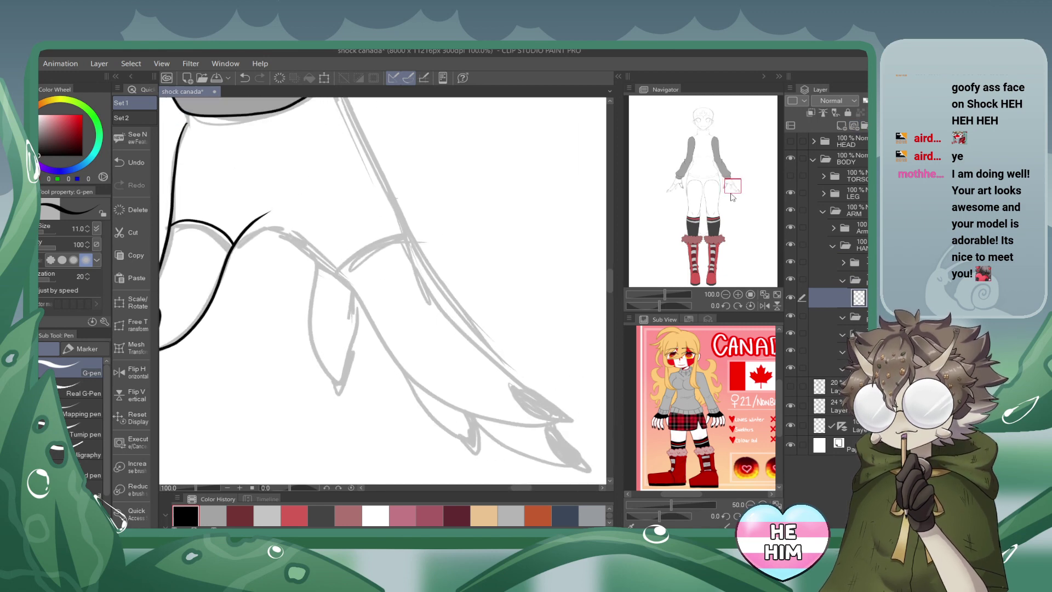
mouse_move(416, 262)
left_mouse_down()
mouse_move(559, 419)
mouse_move(523, 426)
mouse_move(446, 399)
mouse_move(277, 231)
left_mouse_up()
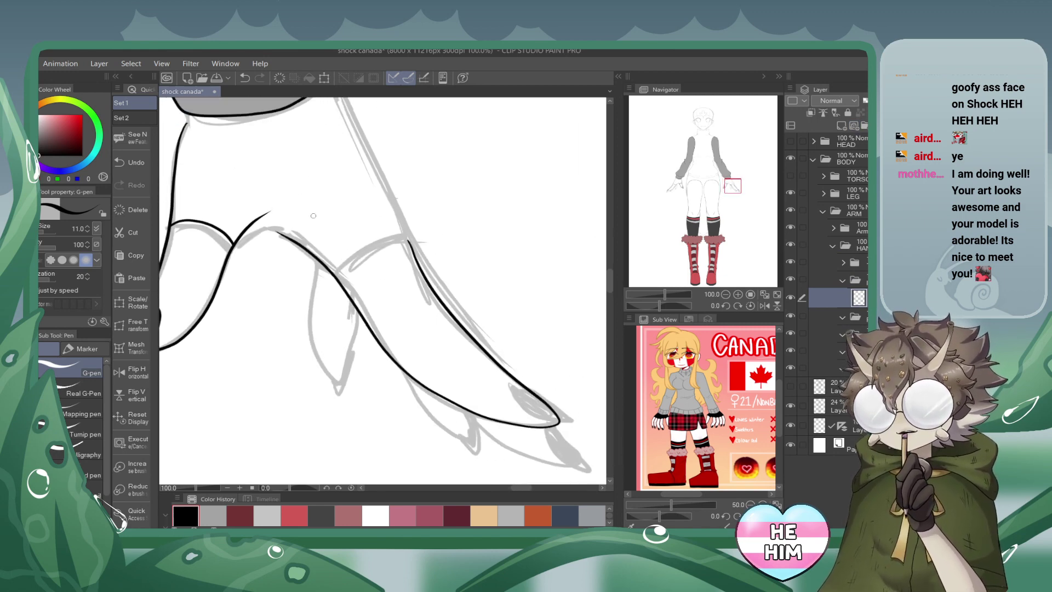
mouse_move(549, 402)
left_mouse_down()
mouse_move(572, 422)
mouse_move(530, 391)
left_mouse_up()
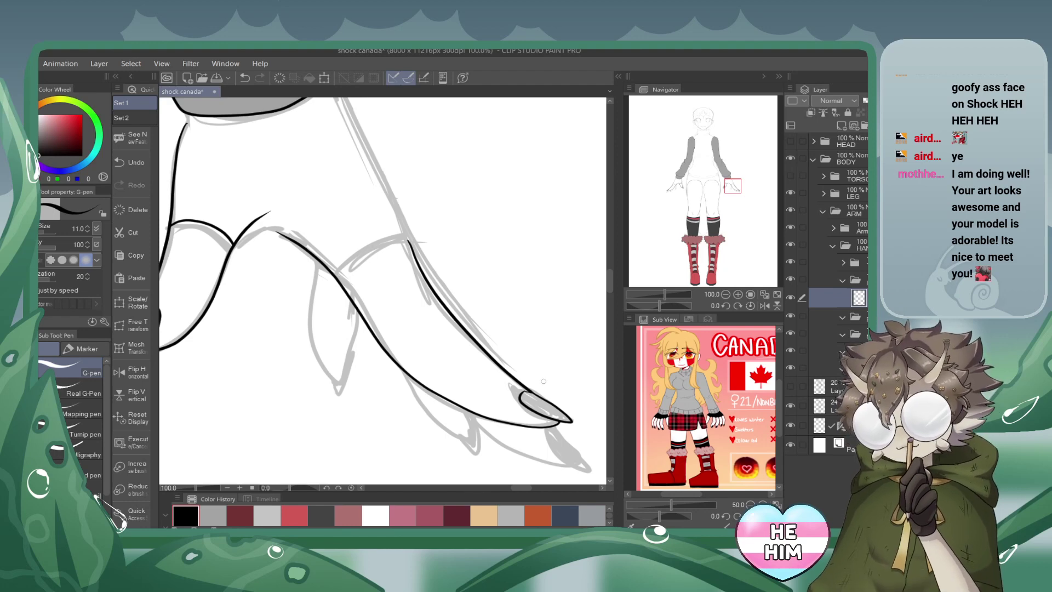
Ink the curved knuckle line across the base of the long upper finger.
left_click(724, 294)
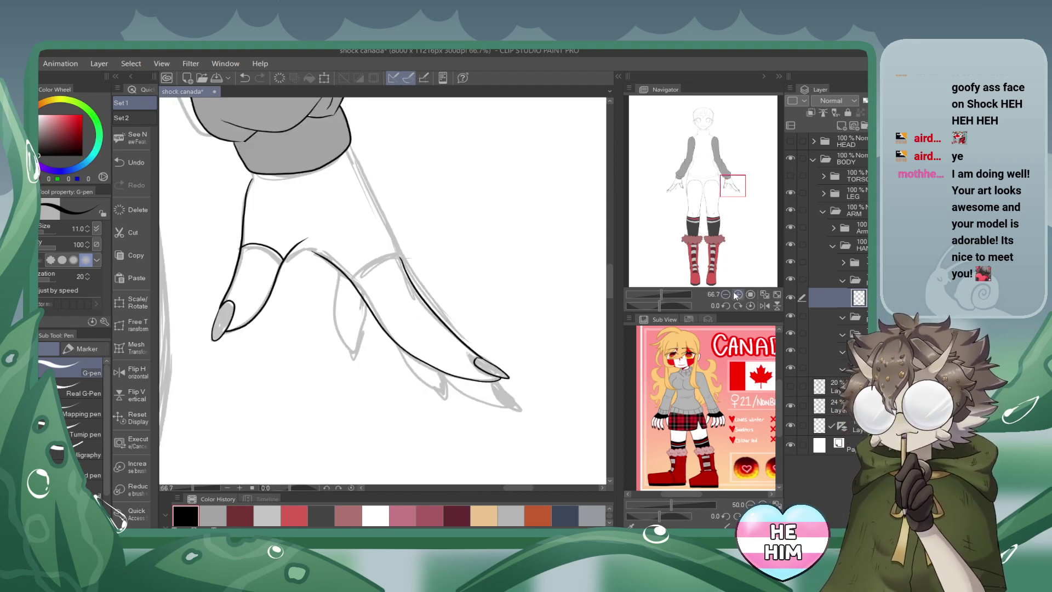
left_click(737, 294)
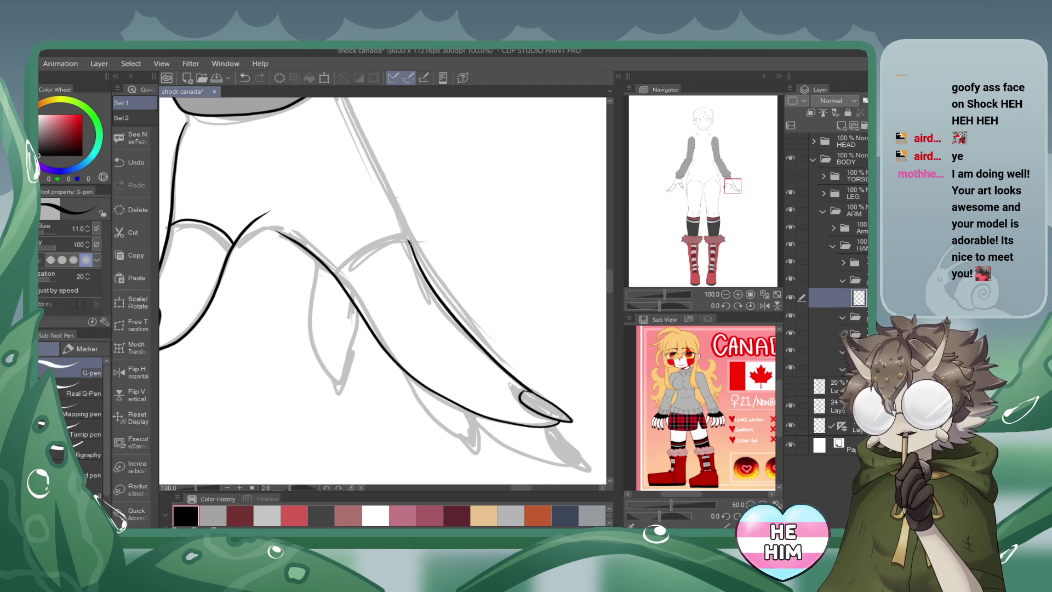
mouse_move(408, 241)
left_mouse_down()
mouse_move(392, 211)
mouse_move(375, 239)
mouse_move(323, 277)
left_mouse_up()
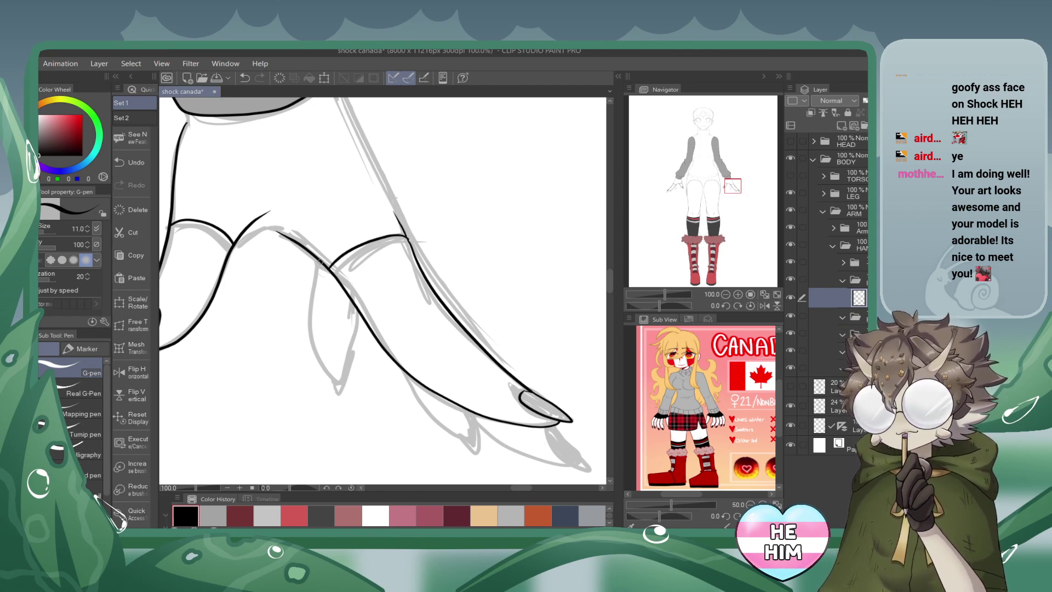
Add a vector layer in the third hand folder and ink both side edges of the palm, undoing and redrawing the thumb-side edge.
left_click(843, 280)
left_click(843, 297)
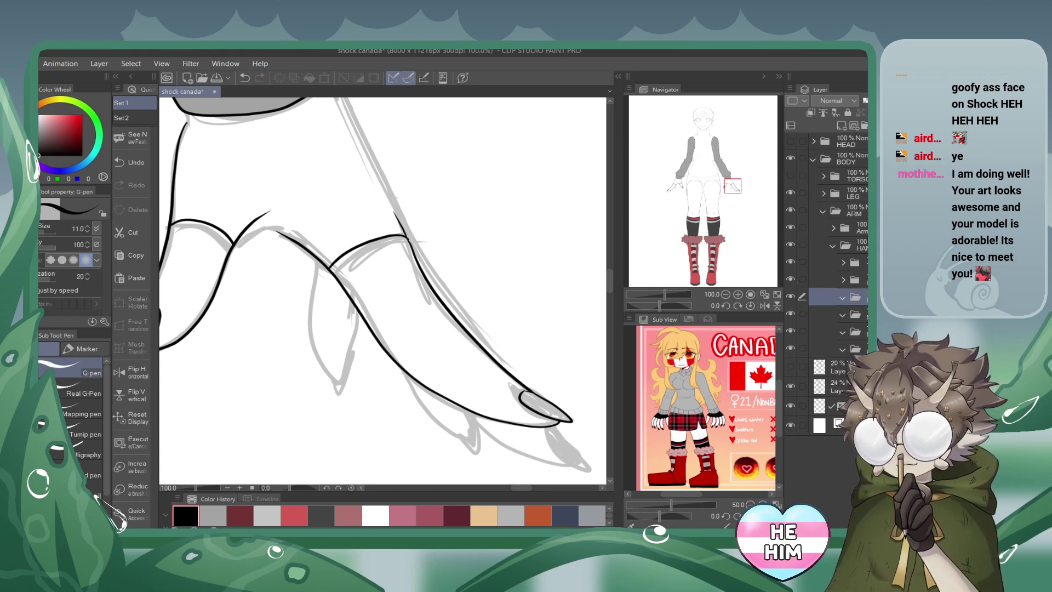
left_click(851, 126)
left_click_drag(731, 184, 726, 182)
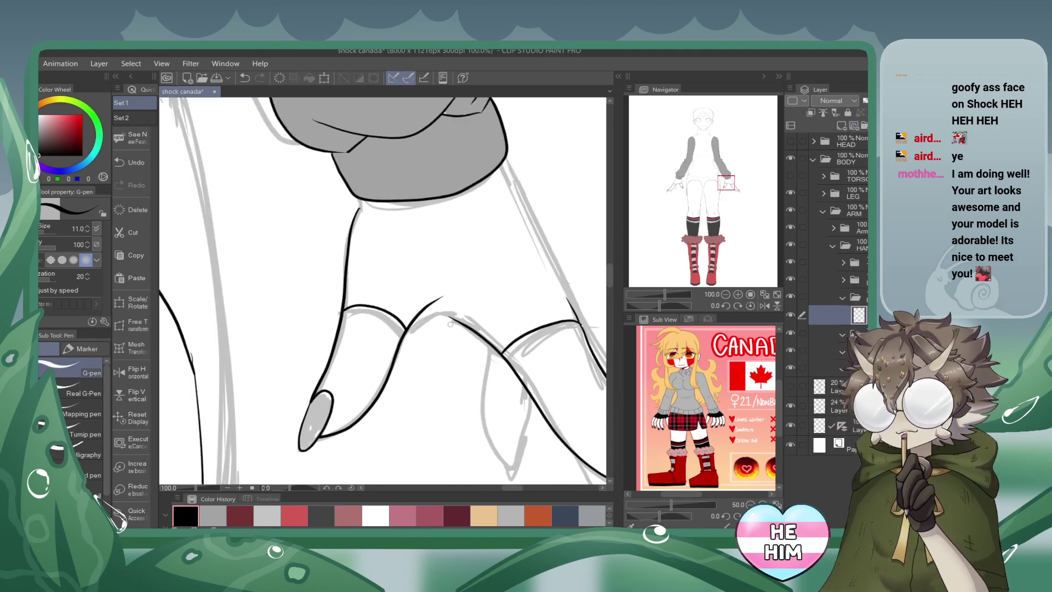
mouse_move(458, 320)
left_mouse_down()
mouse_move(432, 311)
mouse_move(387, 264)
mouse_move(372, 201)
left_mouse_up()
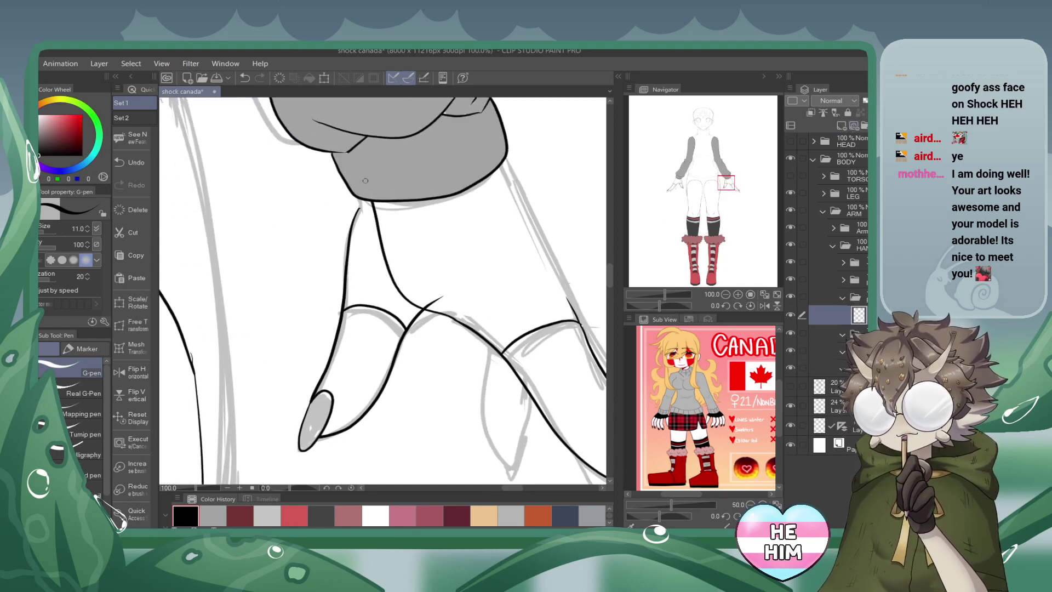
left_click(245, 78)
mouse_move(443, 297)
left_mouse_down()
mouse_move(382, 264)
mouse_move(362, 192)
left_mouse_up()
mouse_move(499, 158)
left_mouse_down()
mouse_move(525, 189)
mouse_move(575, 323)
left_mouse_up()
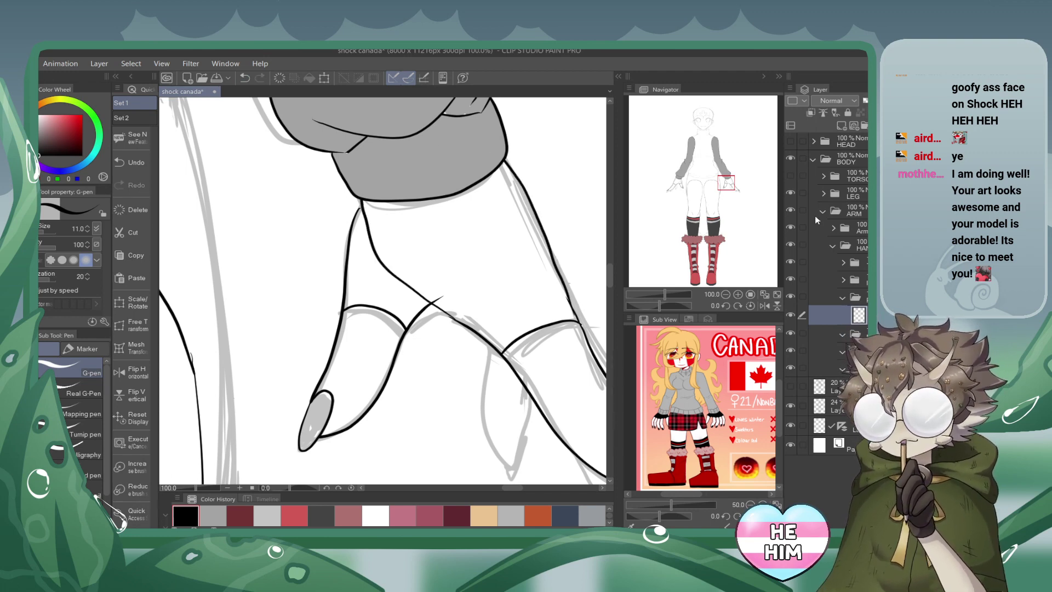
Hide the sleeve, thumb and finger folders and close the palm outline with curves along the wrist and the finger base.
left_click(790, 228)
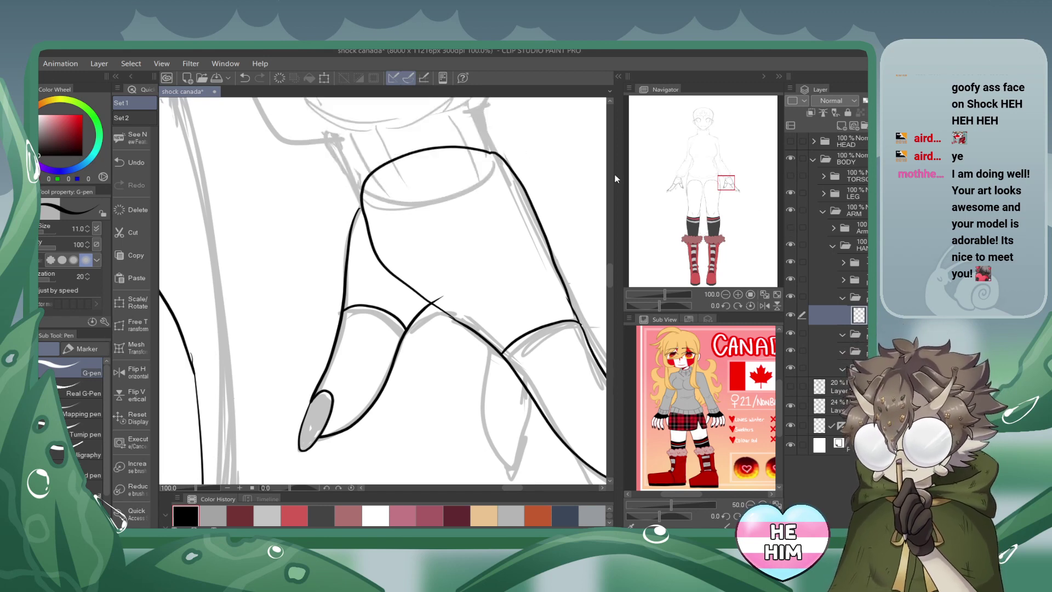
left_click(789, 263)
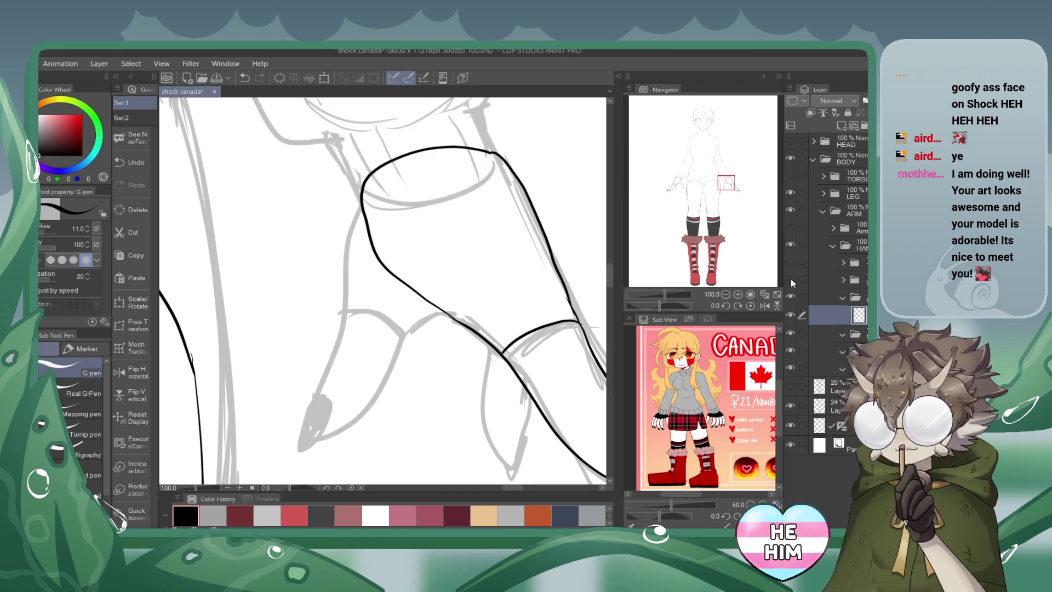
left_click(790, 279)
mouse_move(453, 317)
left_mouse_down()
mouse_move(531, 333)
mouse_move(571, 321)
mouse_move(568, 301)
left_mouse_up()
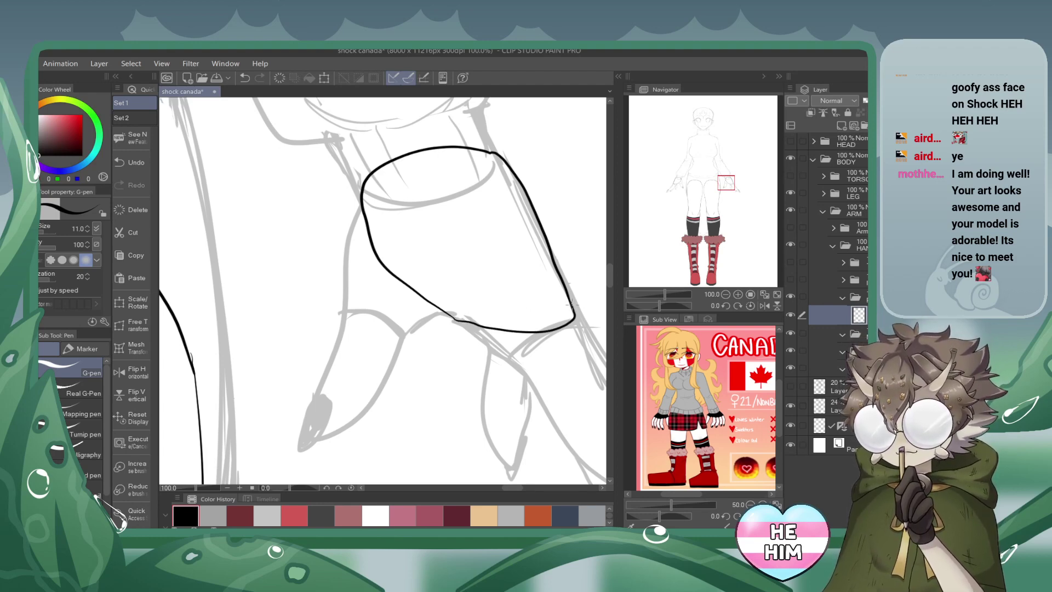
Show the finger and thumb folders again and re-ink the palm's thumb-side edge as a wider curve, removing the old line.
left_click(787, 272)
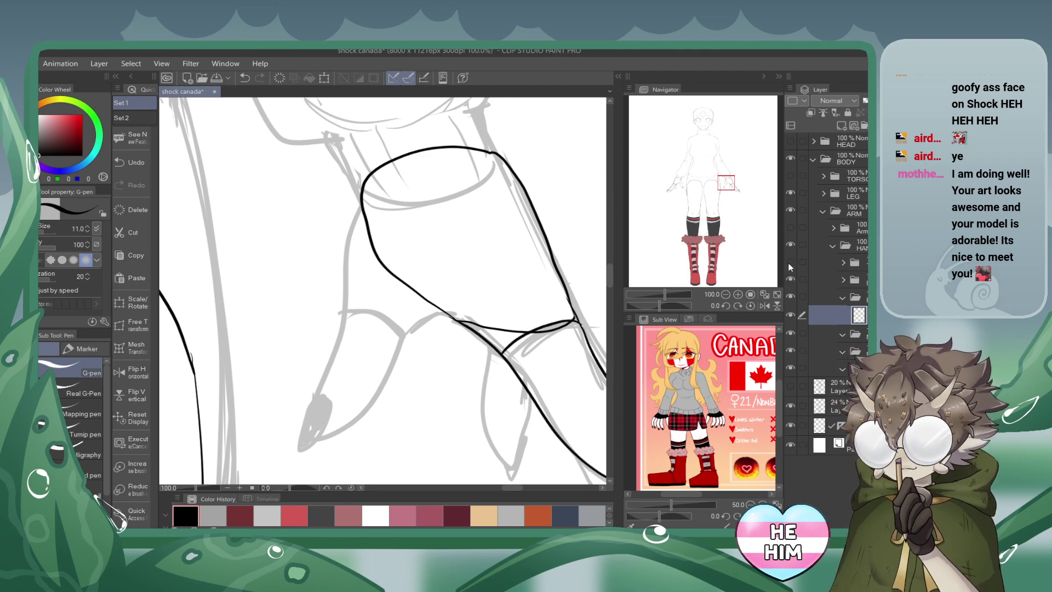
left_click(789, 267)
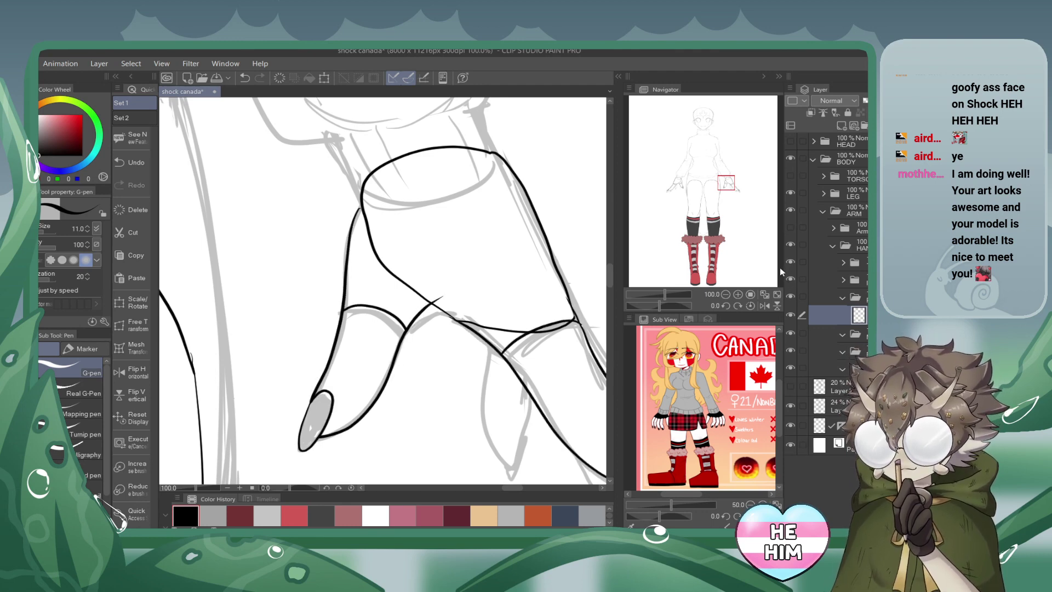
mouse_move(362, 189)
left_mouse_down()
mouse_move(372, 242)
mouse_move(408, 263)
left_mouse_up()
left_click(244, 78)
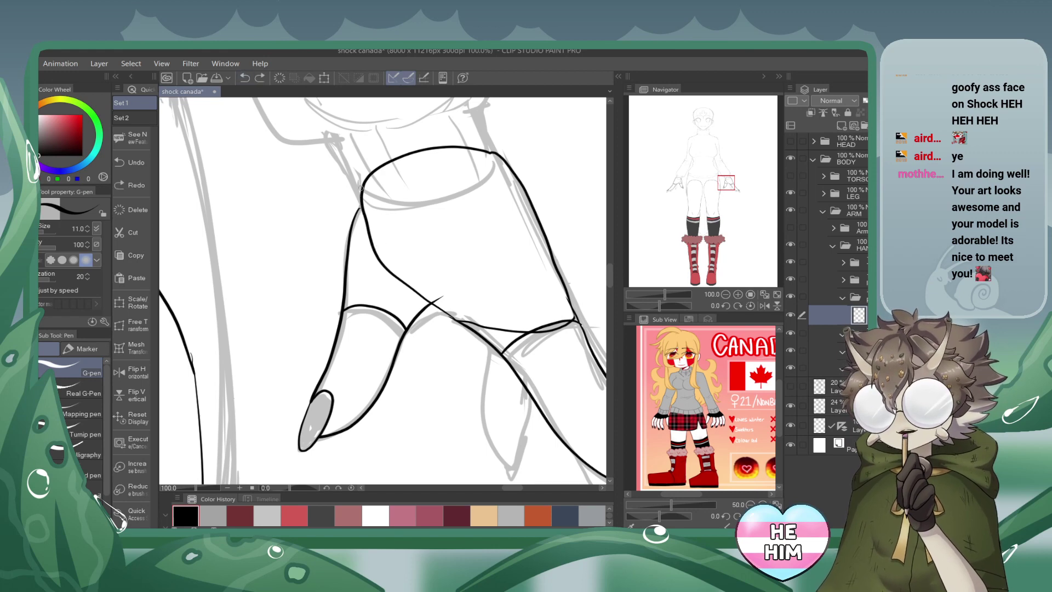
mouse_move(362, 188)
left_mouse_down()
mouse_move(355, 230)
mouse_move(375, 259)
mouse_move(439, 290)
left_mouse_up()
left_click(417, 281)
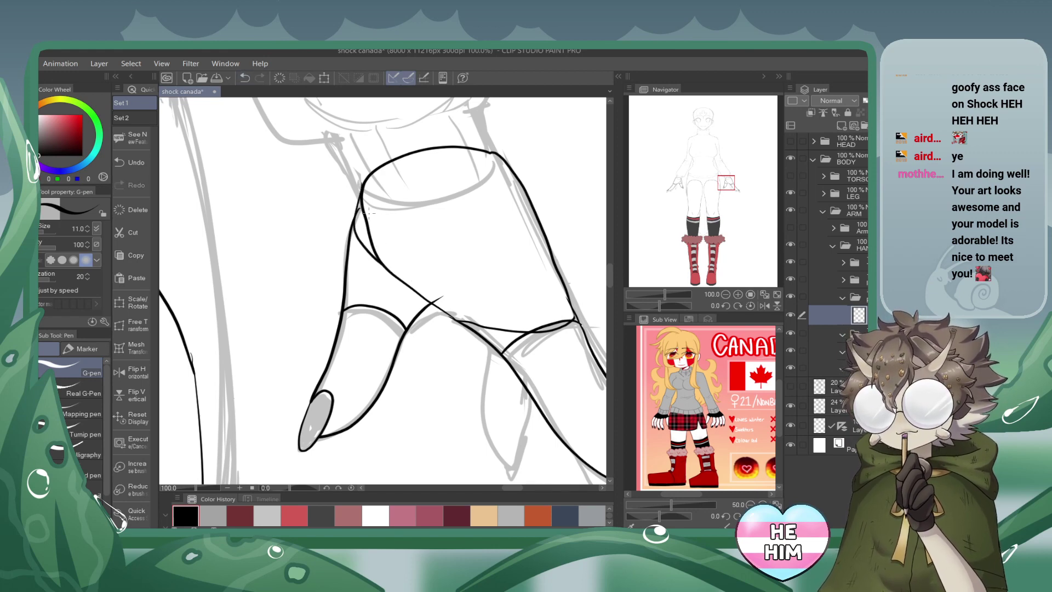
left_click(362, 212)
left_click(247, 82)
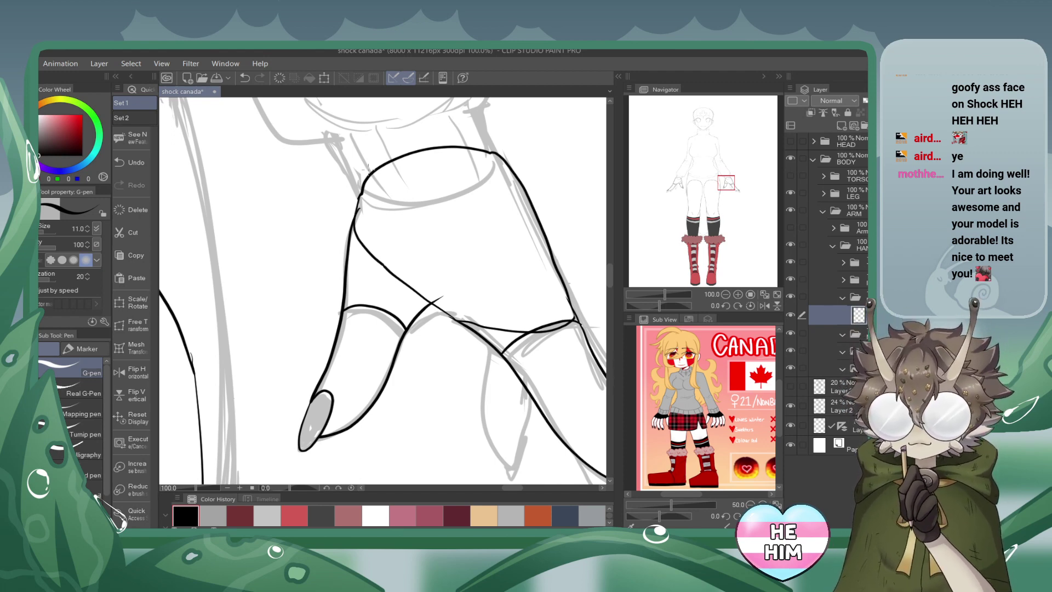
Collapse the palm's folder and add a new layer in the fourth folder of the hand group.
left_click_drag(731, 184, 738, 190)
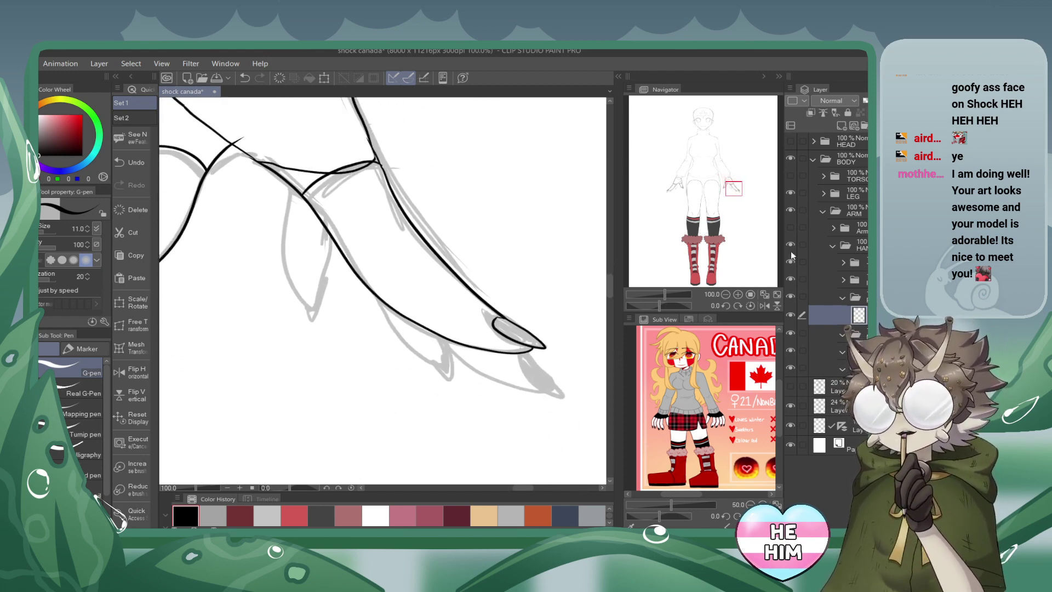
left_click(842, 298)
left_click(860, 317)
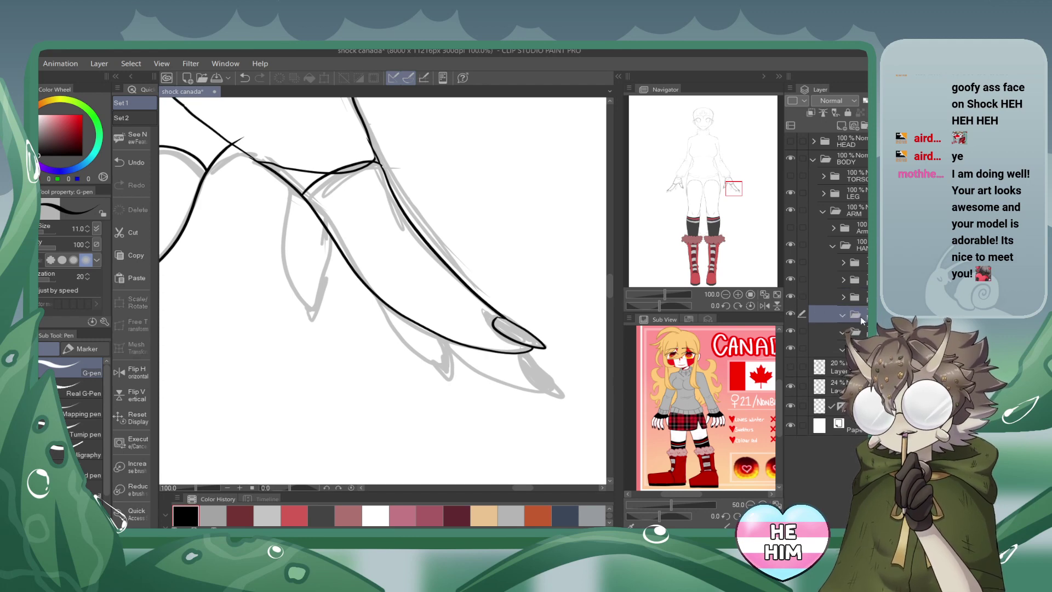
left_click(841, 125)
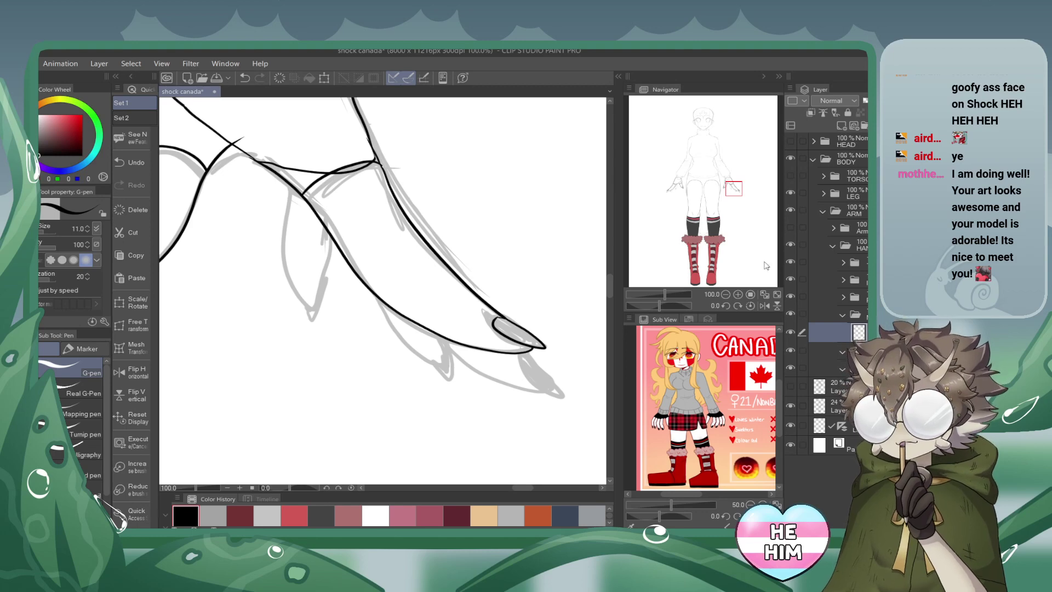
Hide the thumb folder and make the upper finger, palm and fourth folders visible for drawing the next finger.
left_click(790, 297)
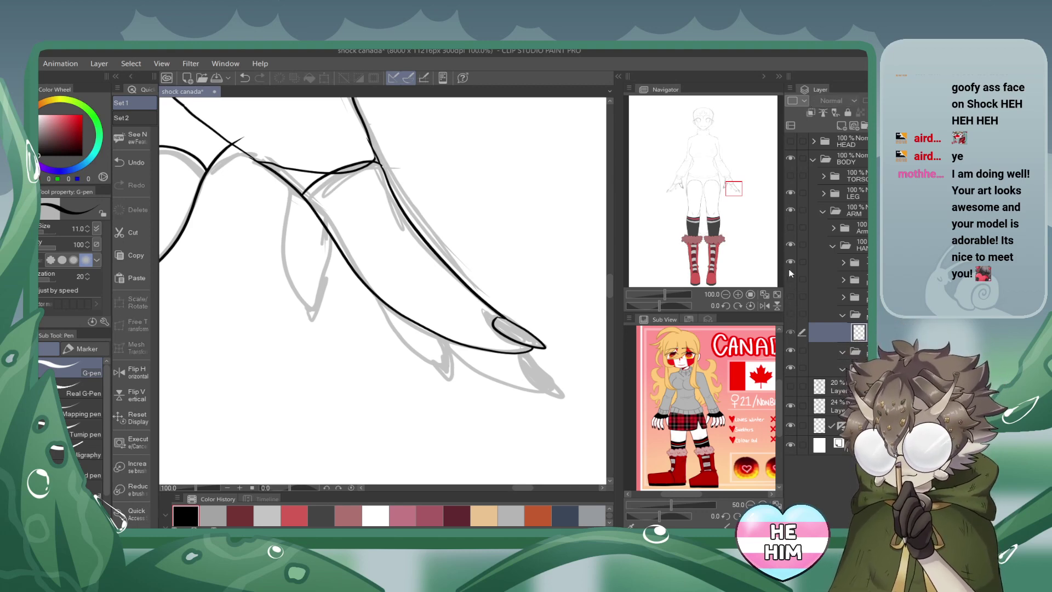
left_click(789, 264)
left_click(790, 280)
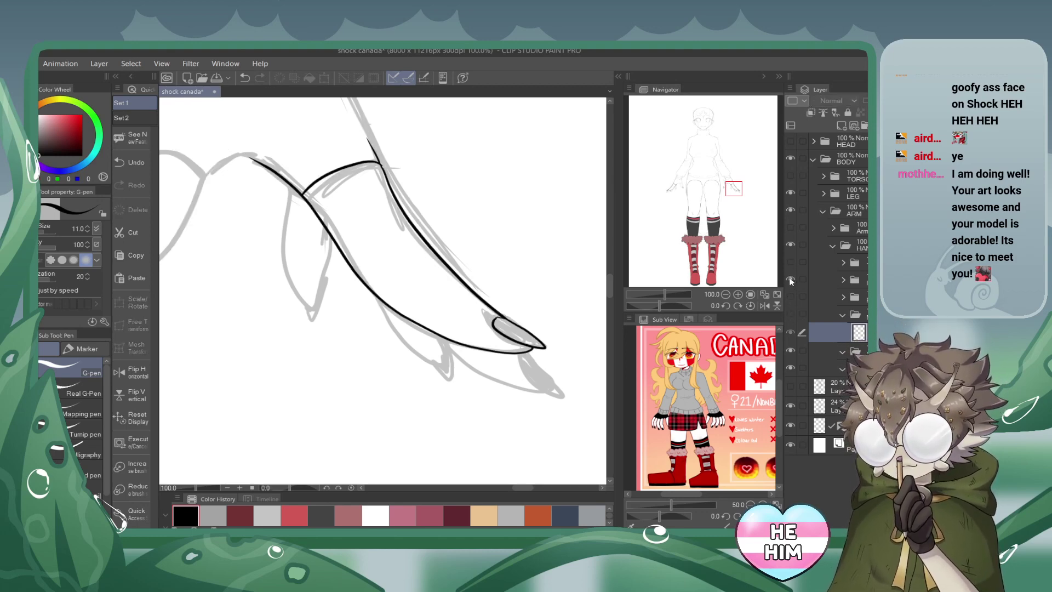
left_click(790, 279)
left_click(791, 296)
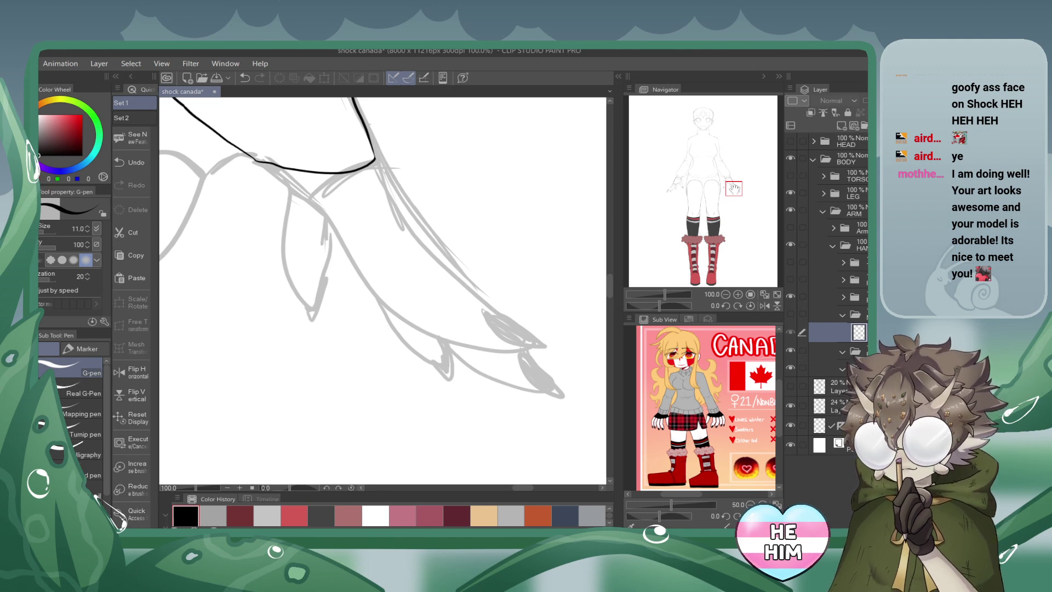
left_click(732, 185)
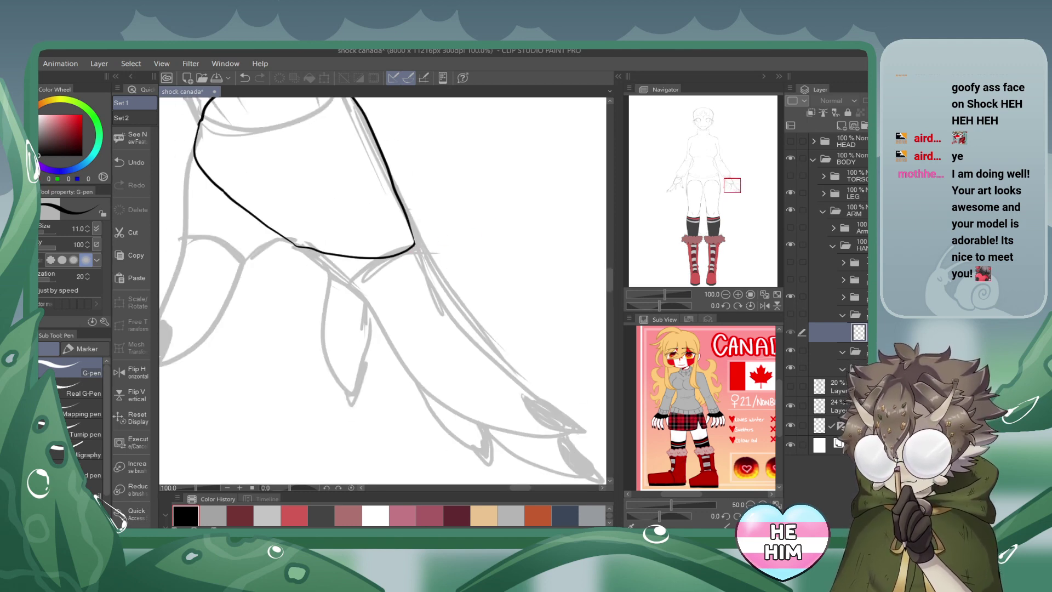
left_click(791, 279)
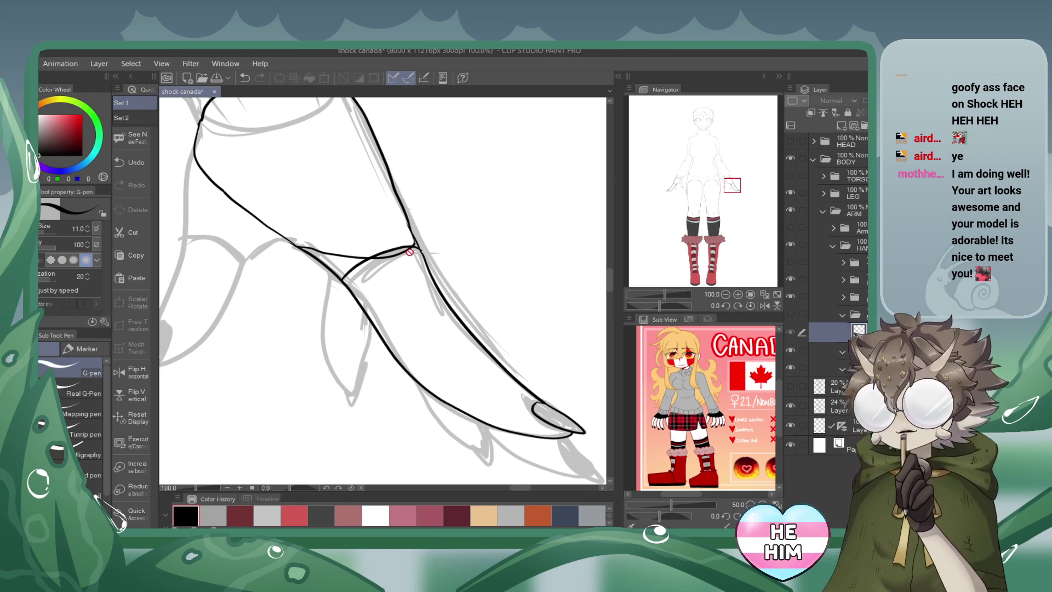
left_click(789, 314)
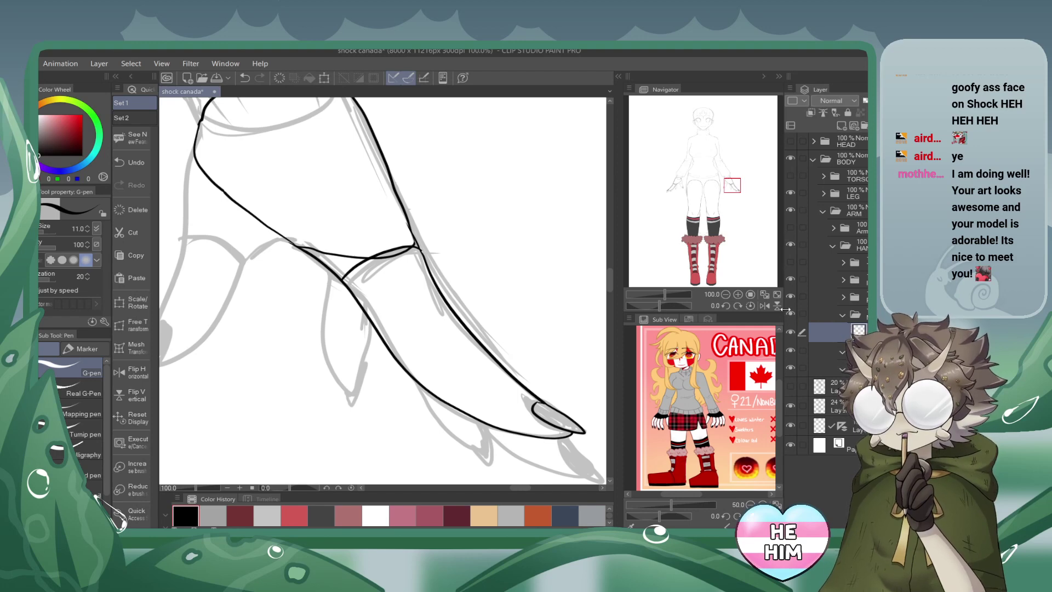
left_click_drag(732, 185, 736, 187)
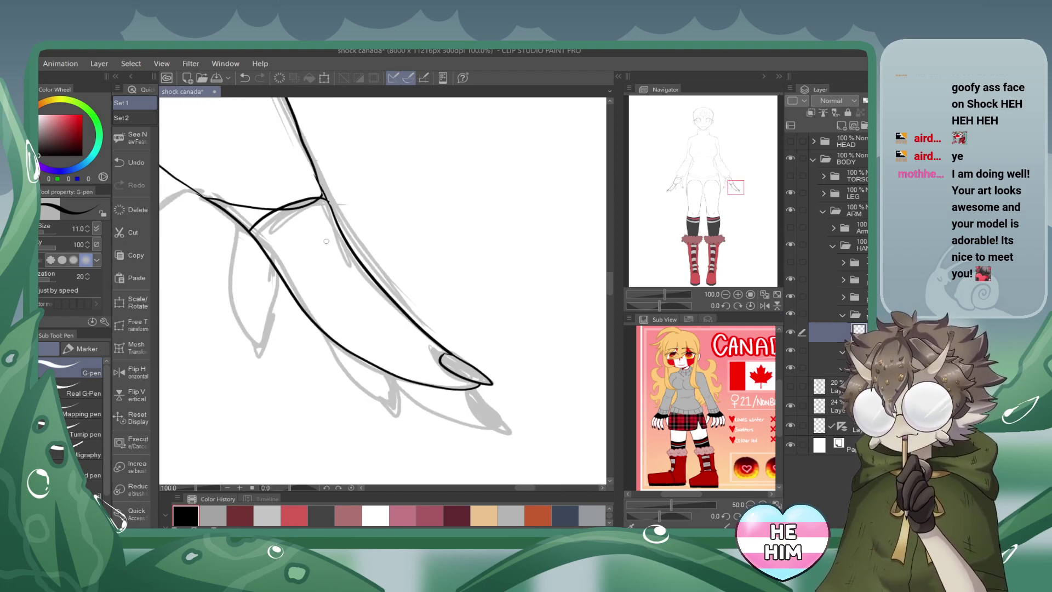
mouse_move(329, 219)
left_mouse_down()
mouse_move(417, 347)
mouse_move(500, 421)
mouse_move(482, 429)
mouse_move(419, 407)
mouse_move(369, 366)
mouse_move(295, 211)
left_mouse_up()
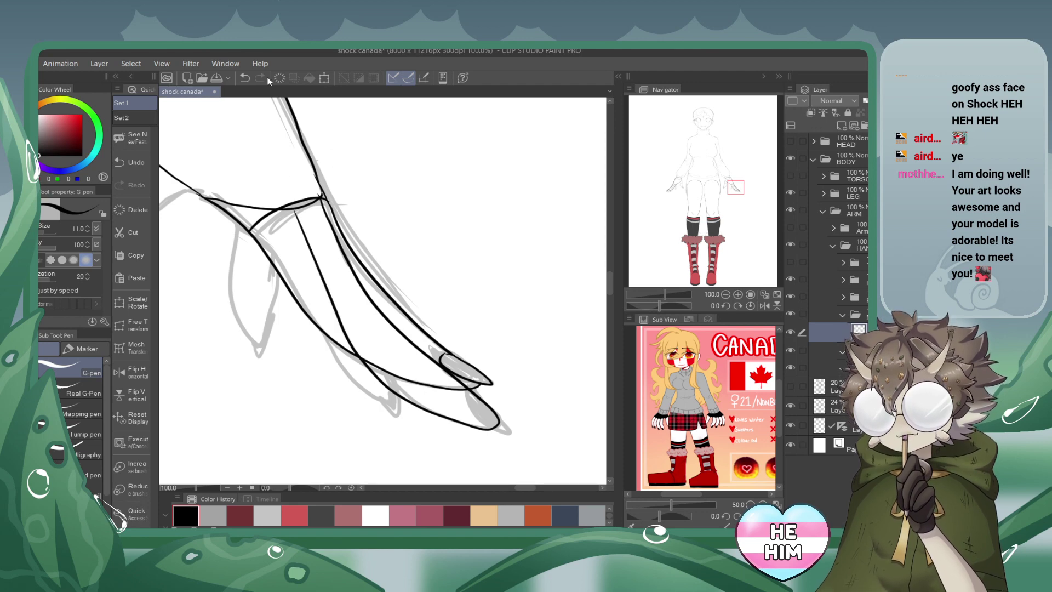
left_click(245, 78)
key("ctrl+z")
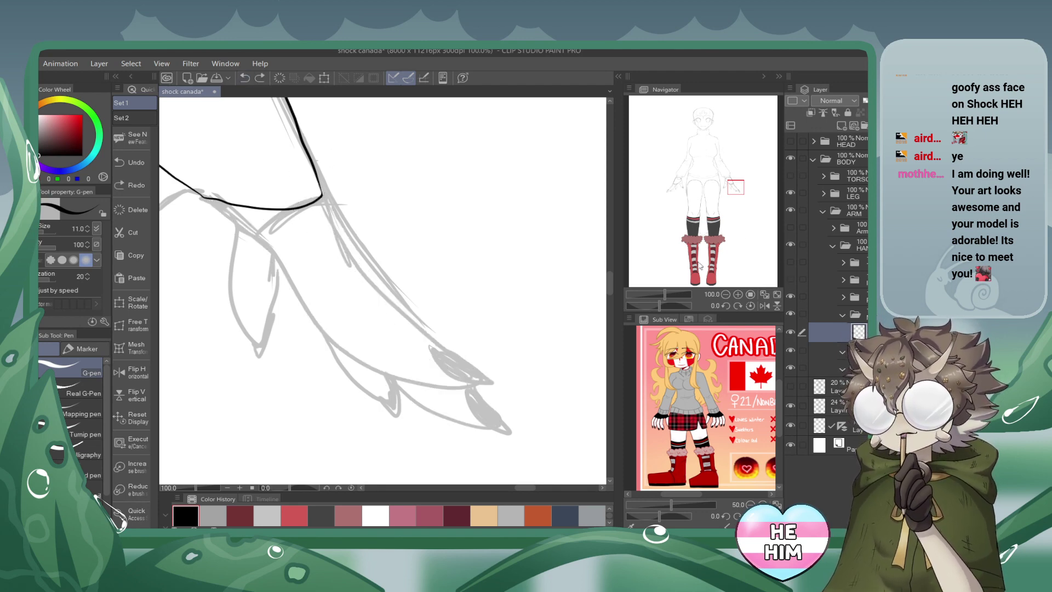
Ink the long lower finger with a rounded knuckle inside the palm, a nail at the tip and a short curved line across its base.
mouse_move(316, 188)
left_mouse_down()
mouse_move(484, 413)
mouse_move(472, 433)
mouse_move(382, 378)
left_mouse_up()
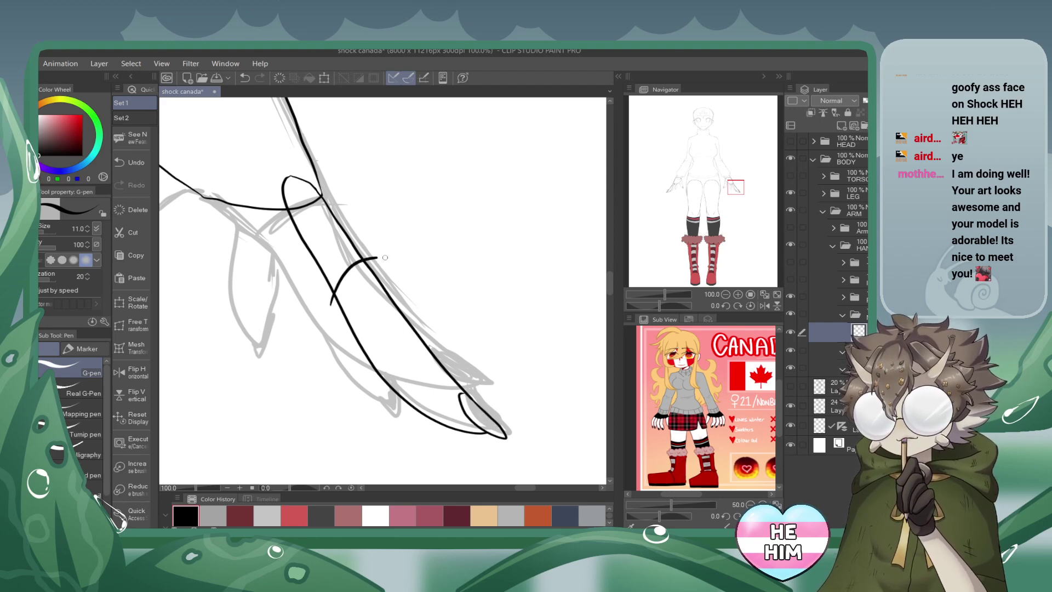
left_click(245, 78)
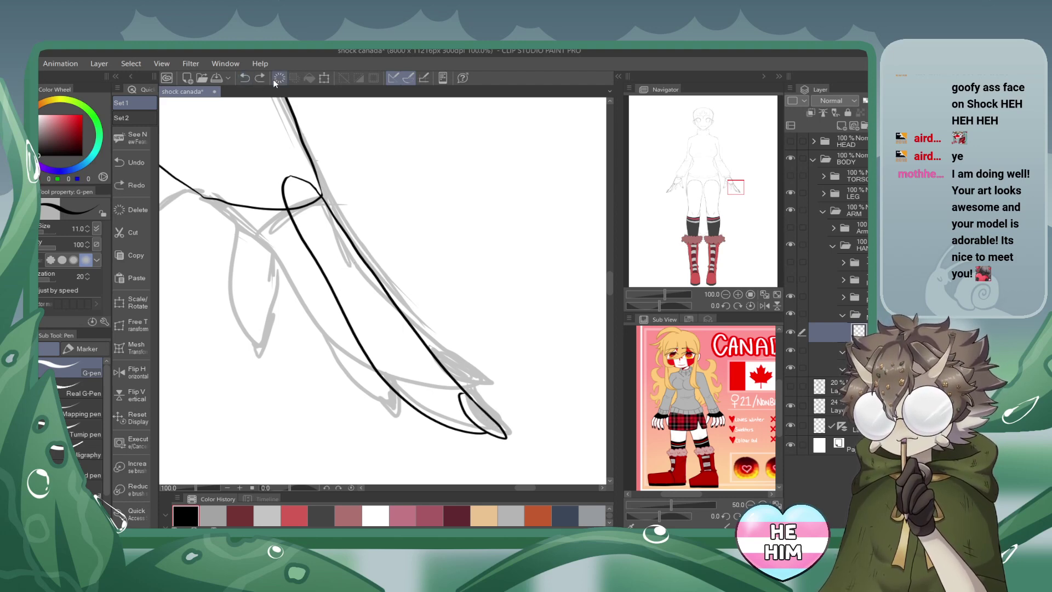
left_click(790, 280)
key("ctrl+z")
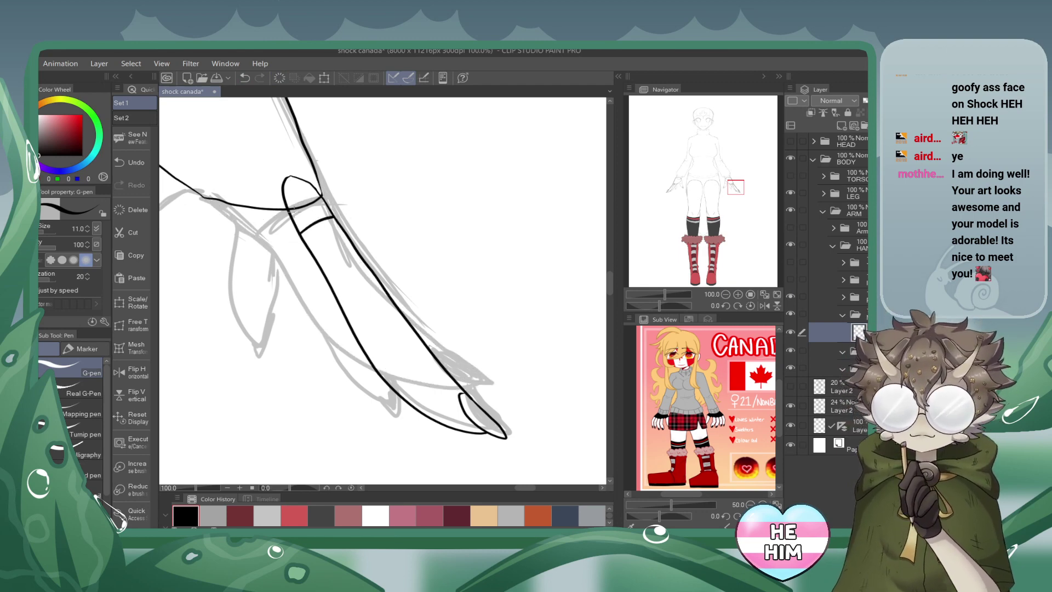
Collapse the finished finger's folder, add a new layer in the folder below and ink the next finger's tapering outline over the sketch.
left_click(842, 316)
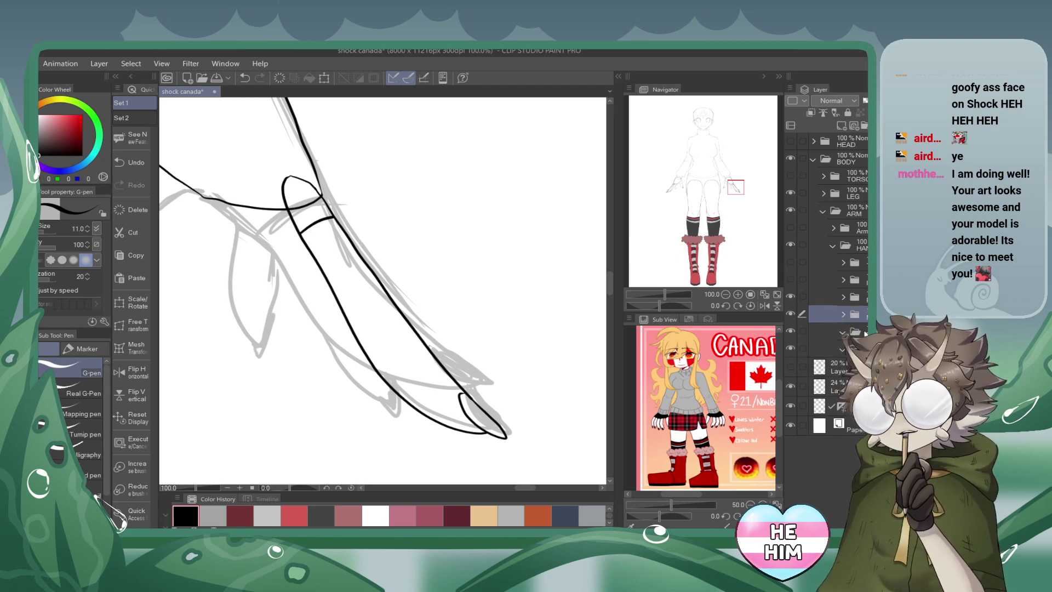
left_click(865, 332)
left_click(849, 127)
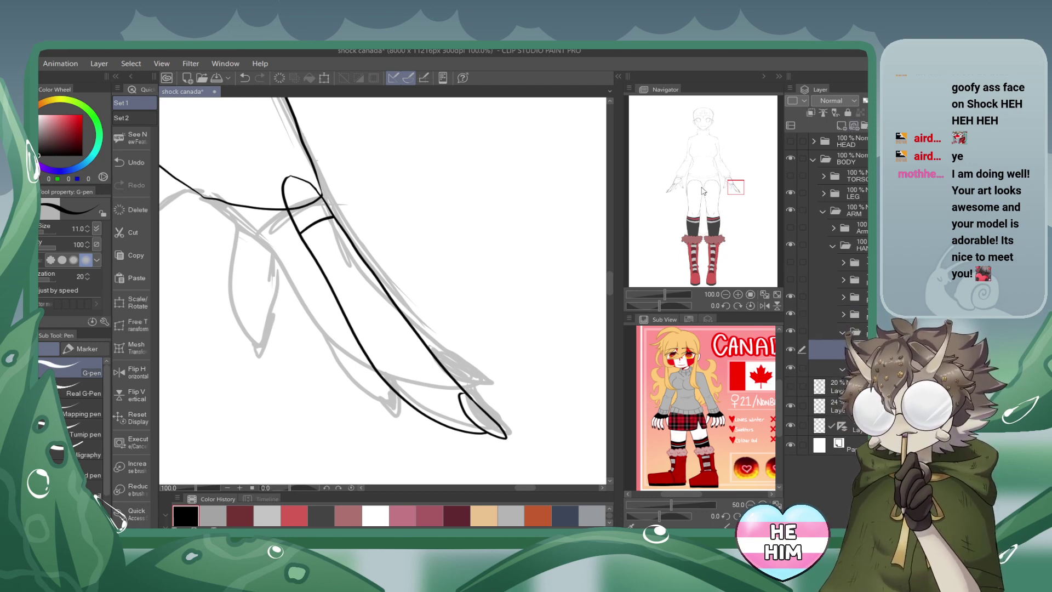
mouse_move(323, 205)
left_mouse_down()
mouse_move(391, 409)
mouse_move(332, 354)
left_mouse_up()
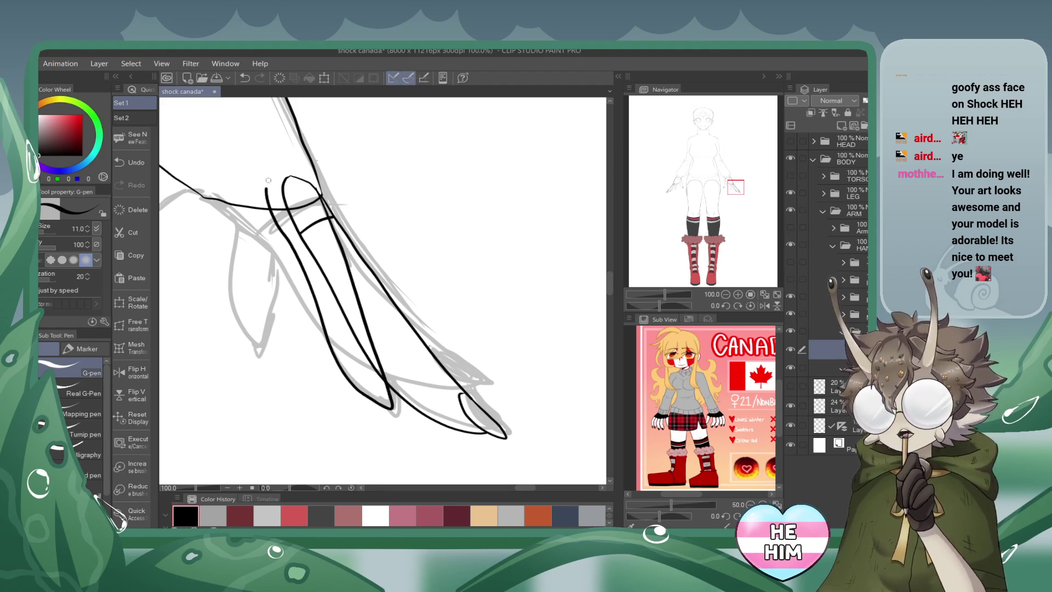
Hide the previous finger's folder and ink the pointed nail tip and the curved base line of the current finger.
left_click(731, 186)
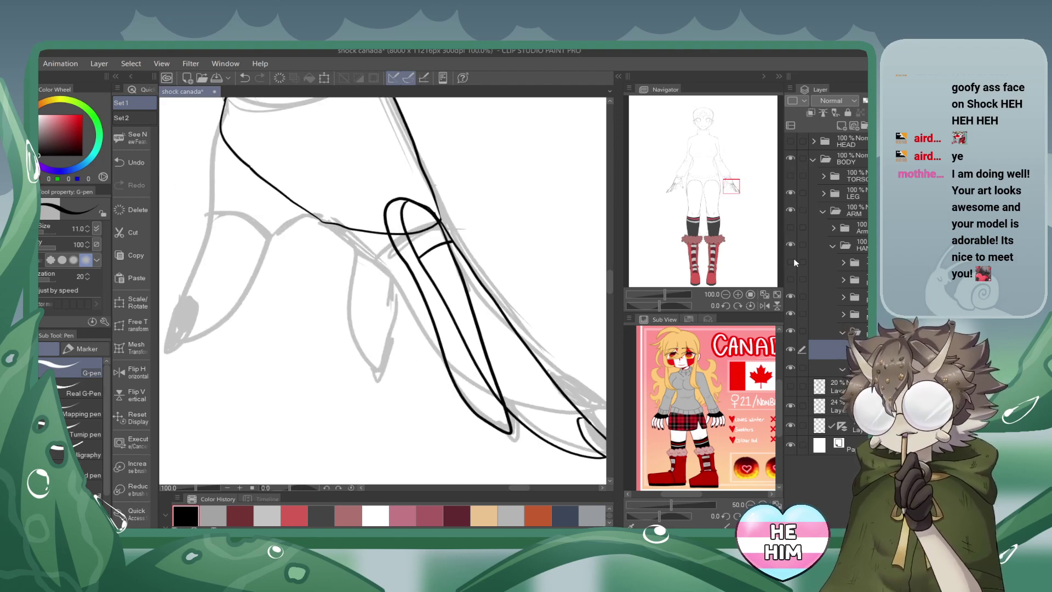
left_click(790, 314)
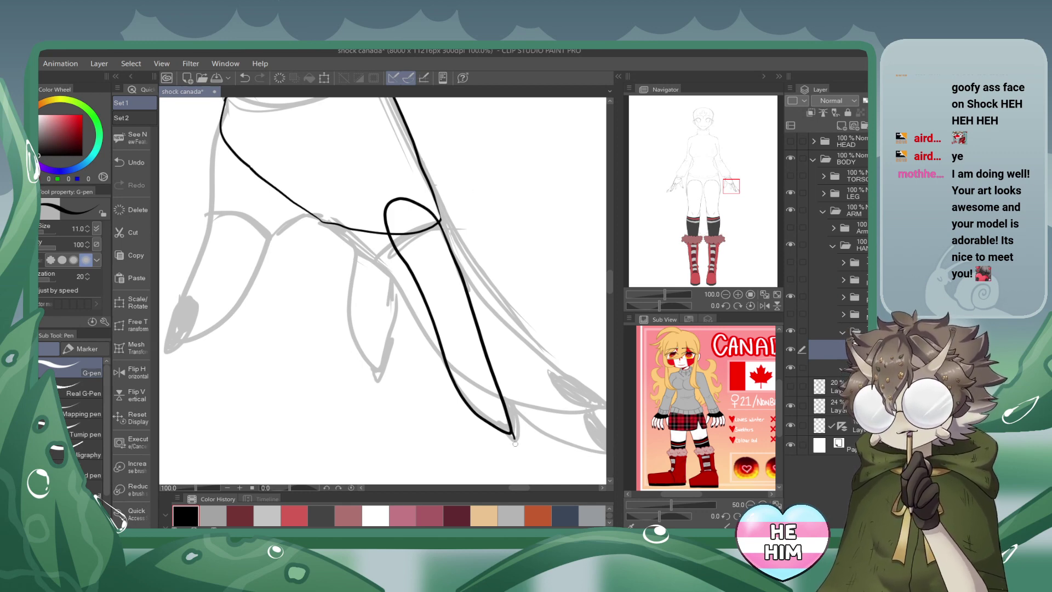
left_click_drag(509, 430, 515, 446)
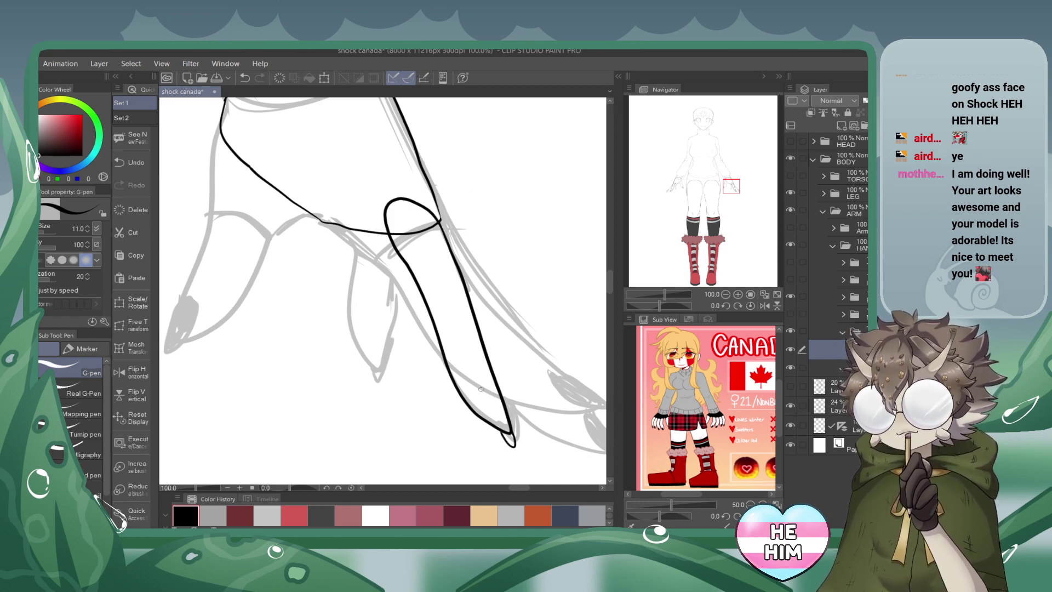
key("ctrl+z")
left_click_drag(509, 429, 517, 445)
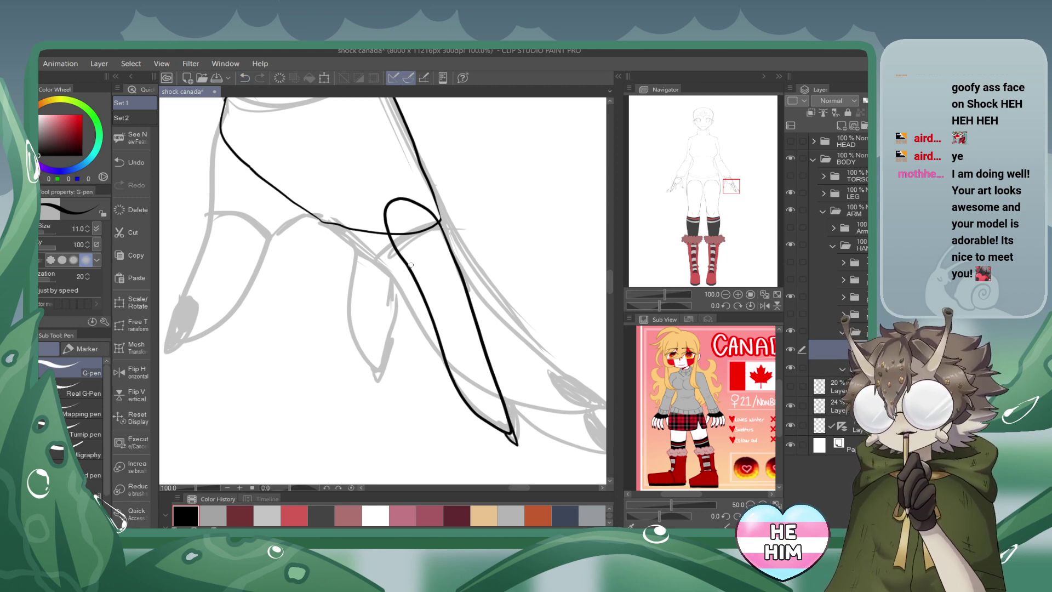
left_click_drag(406, 270, 456, 253)
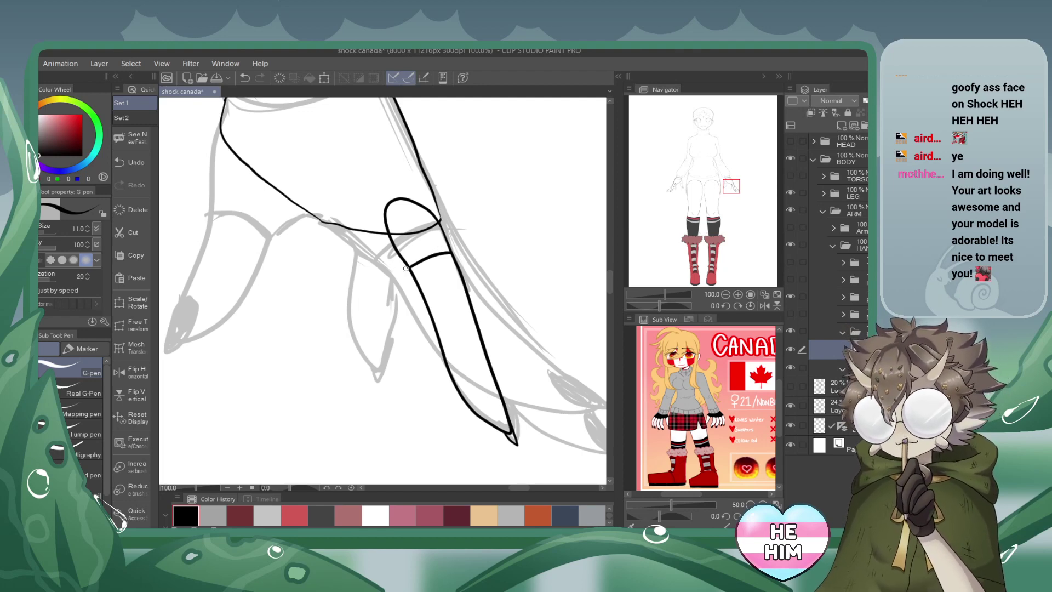
Collapse this finger's folder, add a new layer in the last finger folder and ink the short finger's rounded outline.
left_click(843, 330)
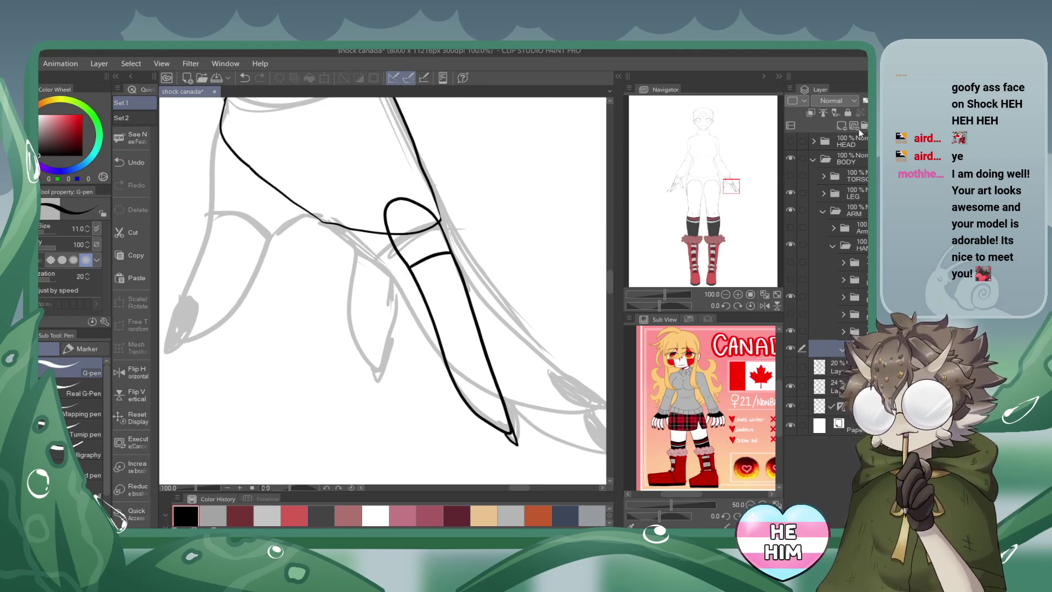
left_click(851, 126)
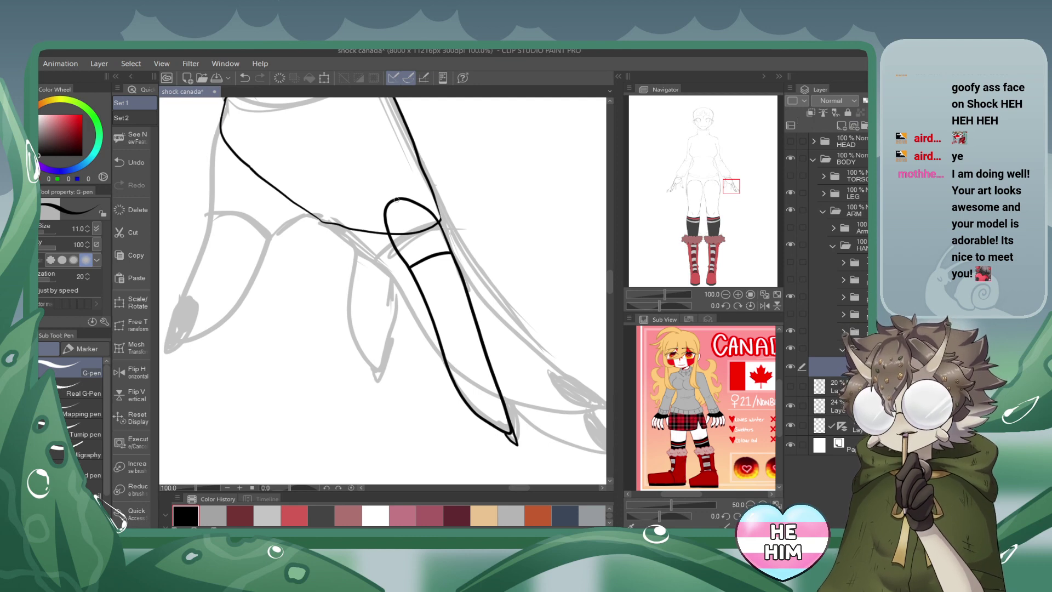
mouse_move(396, 201)
left_mouse_down()
mouse_move(406, 253)
mouse_move(377, 377)
mouse_move(353, 242)
left_mouse_up()
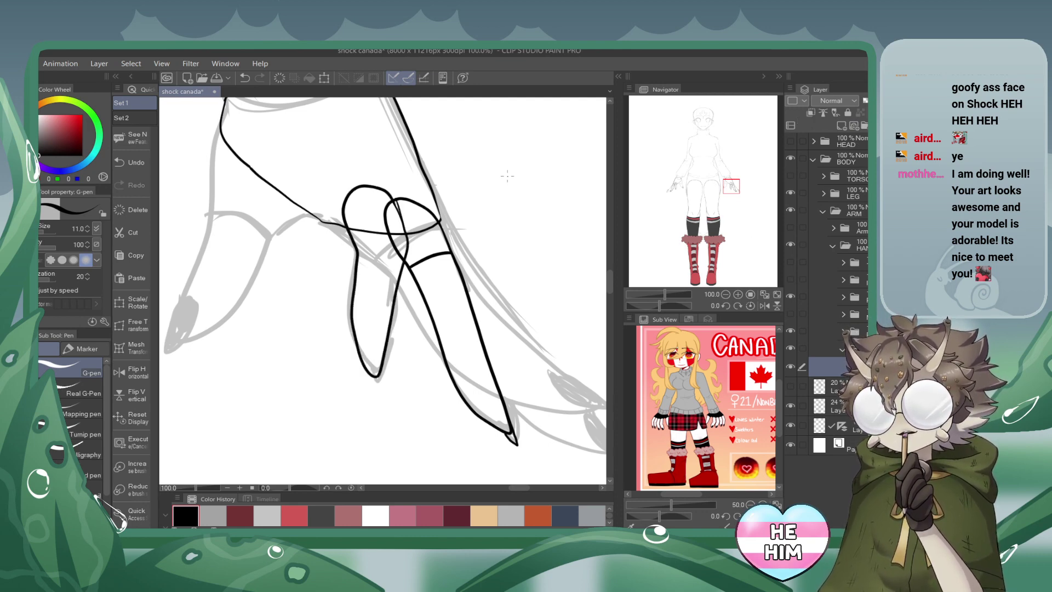
With the neighbouring finger hidden, ink the short finger's pointed nail tip and curved base line, saving the document along the way.
left_click(790, 331)
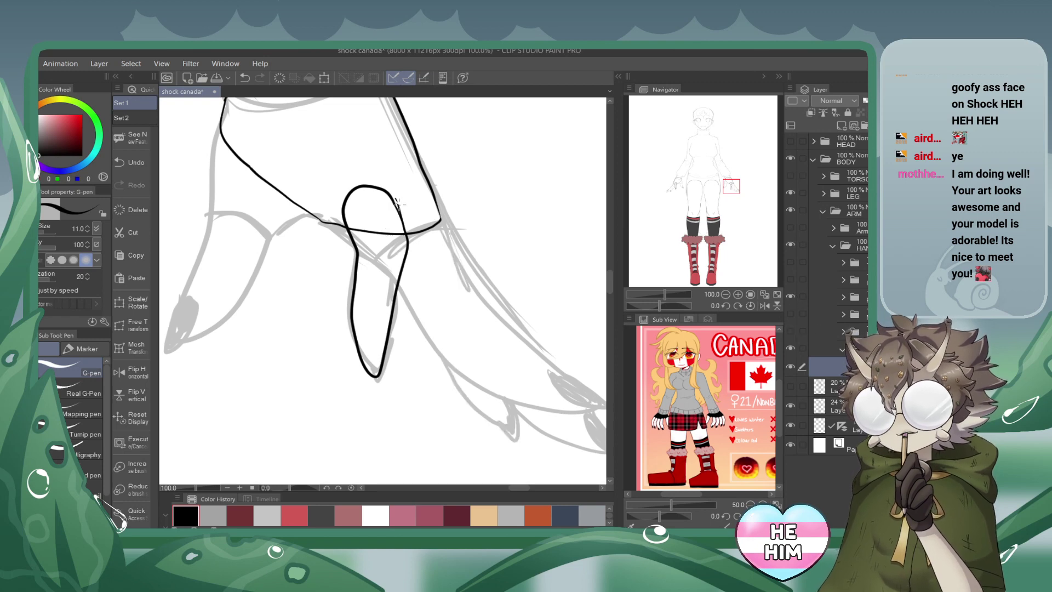
mouse_move(384, 356)
left_mouse_down()
mouse_move(378, 390)
mouse_move(373, 375)
left_mouse_up()
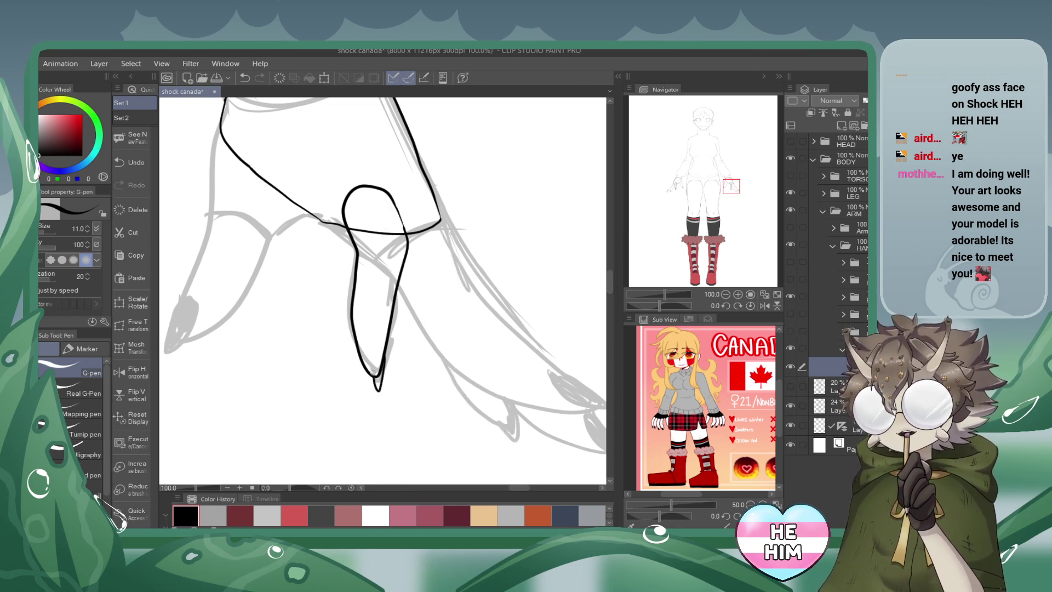
left_click(219, 78)
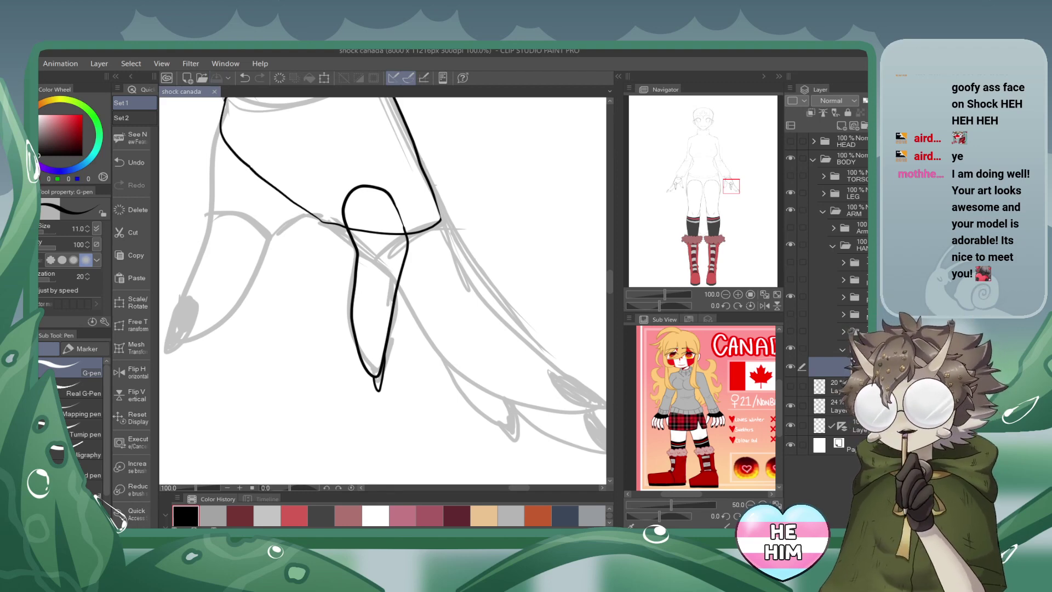
left_click_drag(354, 252, 414, 237)
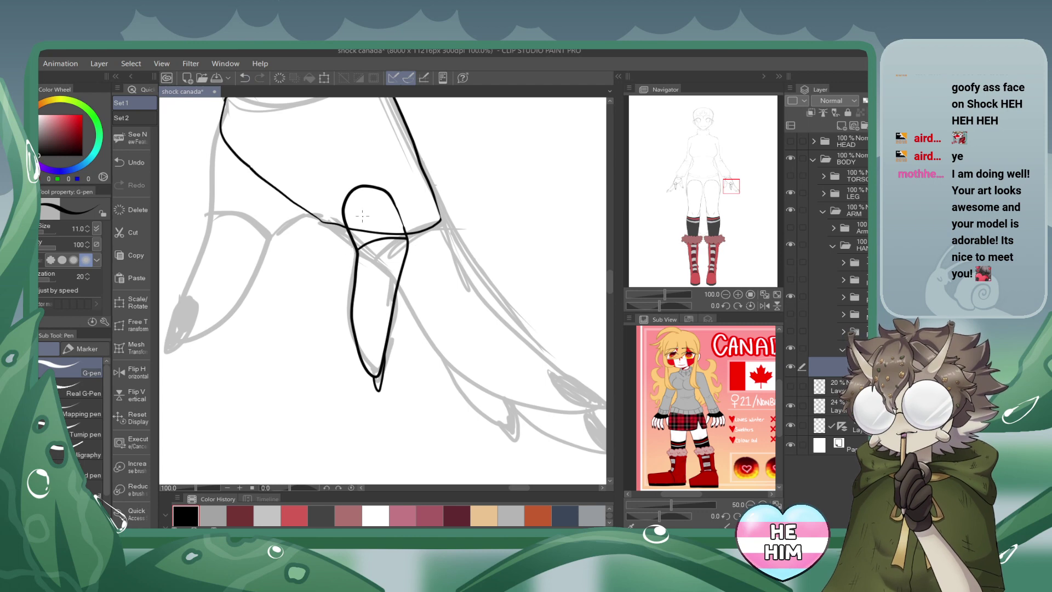
Show all the finger and thumb folders to check the whole inked hand, and collapse the short finger's folder.
left_click(725, 294)
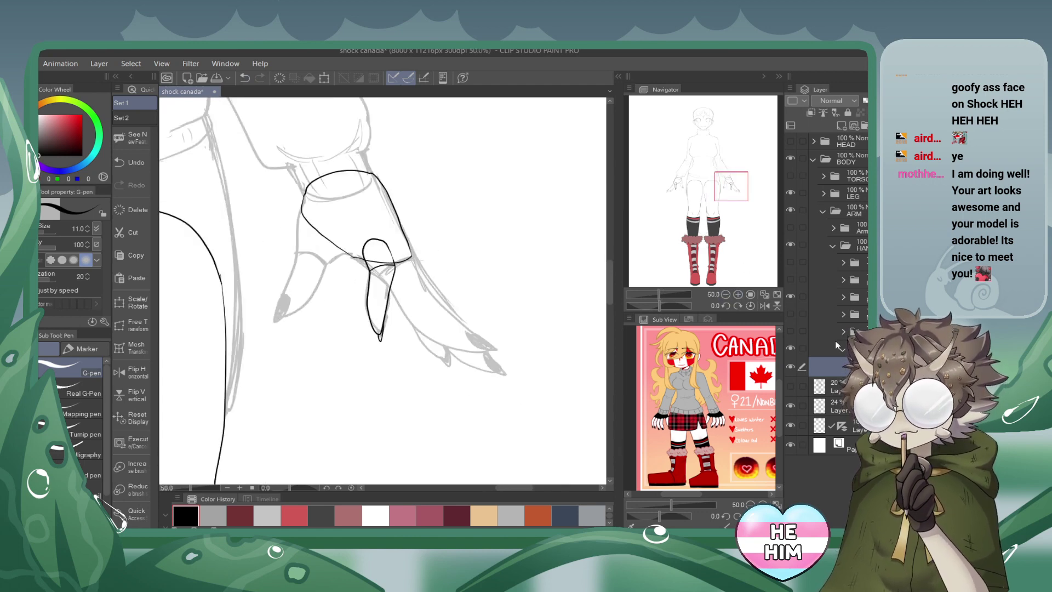
left_click(791, 330)
left_click(791, 315)
left_click(791, 280)
left_click(790, 261)
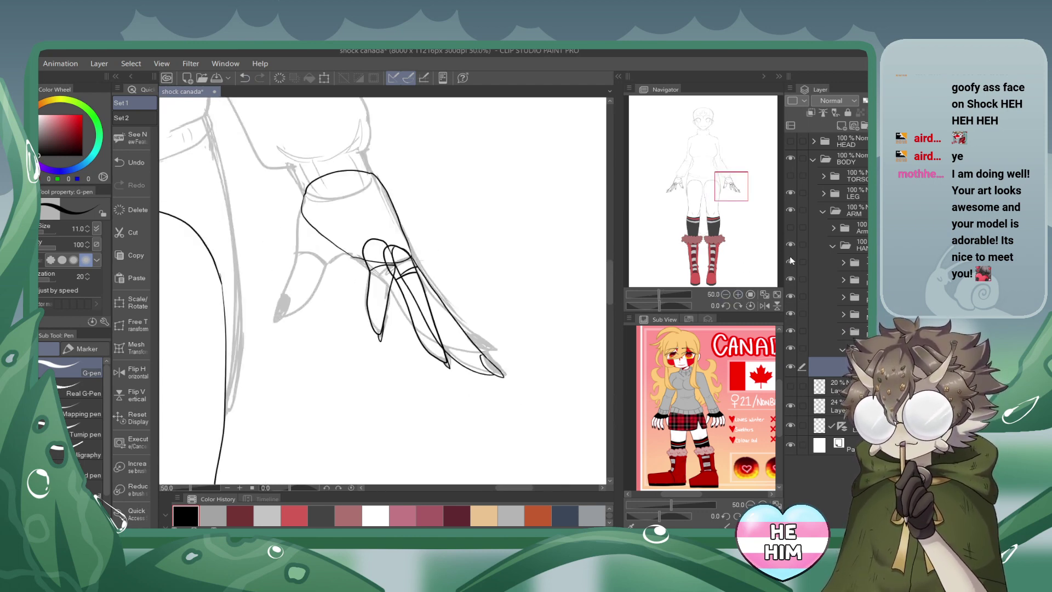
left_click(790, 260)
left_click(842, 348)
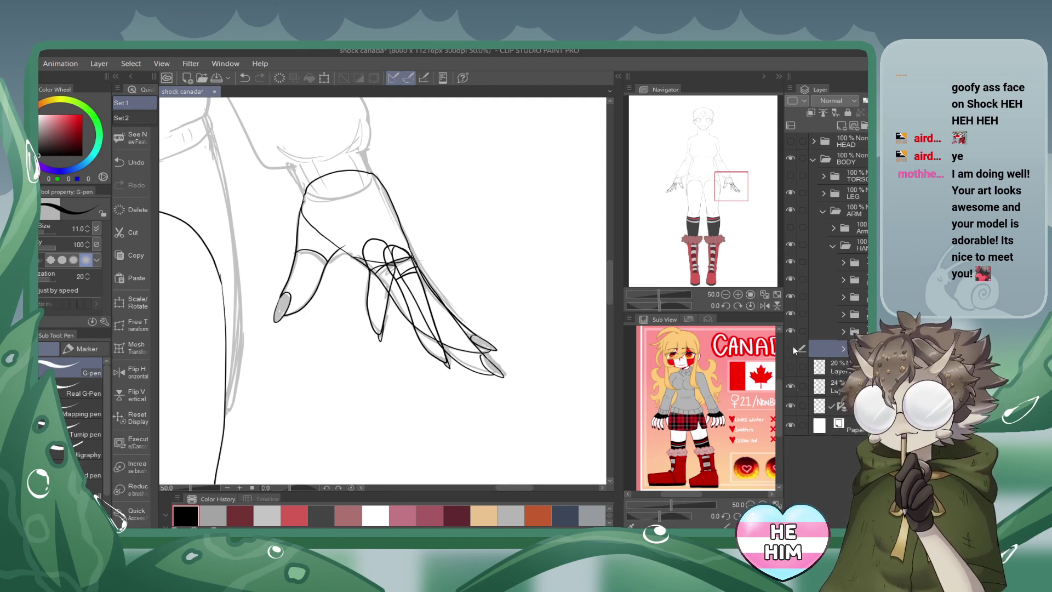
Hide the finger and palm folders and the Paper layer, leaving only the thumb folder of the hand group visible.
left_click(791, 328)
left_click(790, 314)
left_click(791, 296)
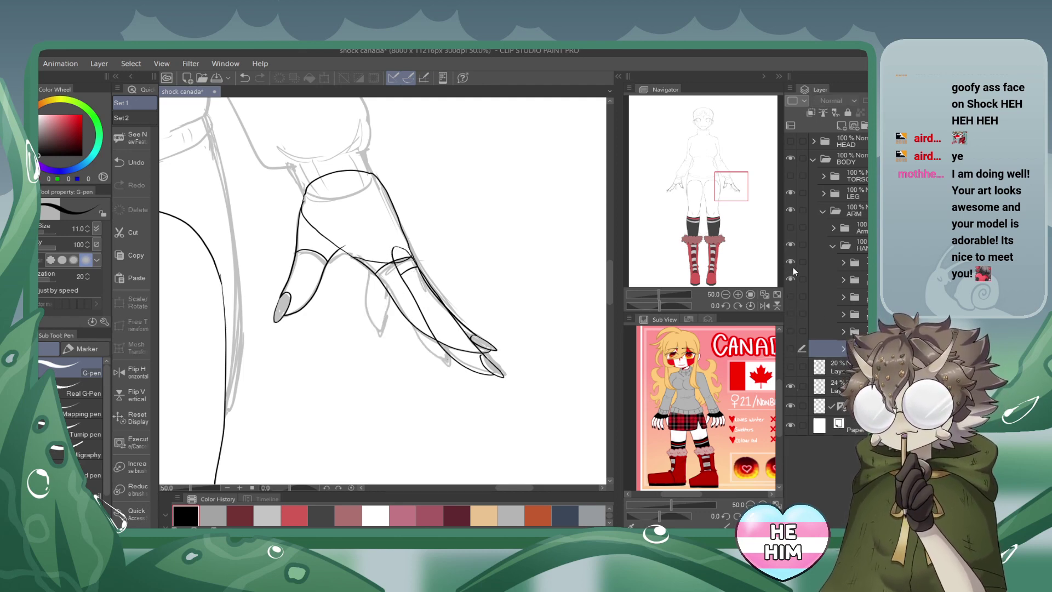
left_click(790, 278)
left_click(790, 245)
left_click(790, 261)
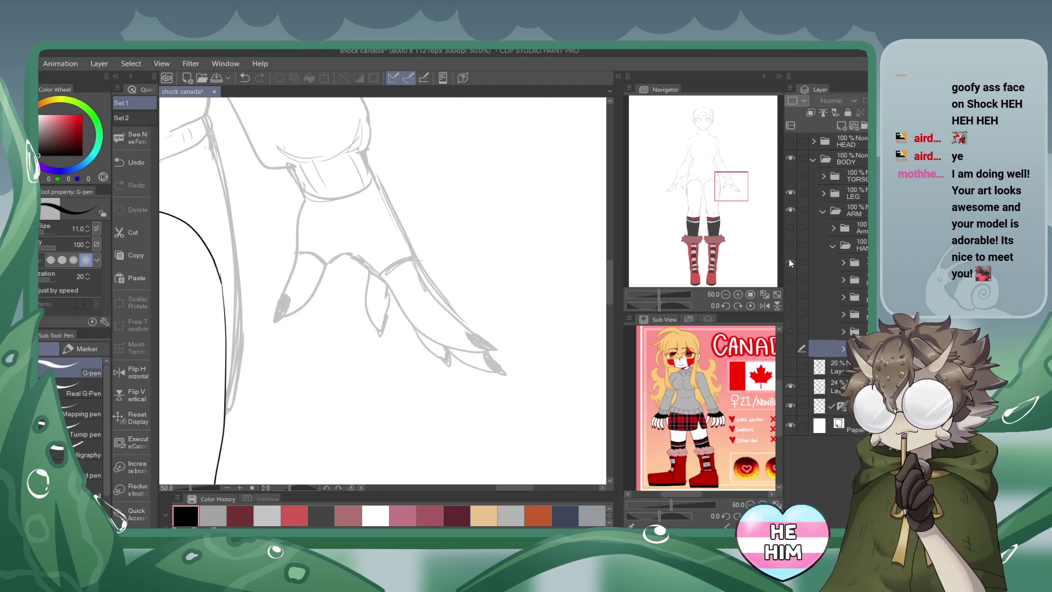
left_click(790, 426)
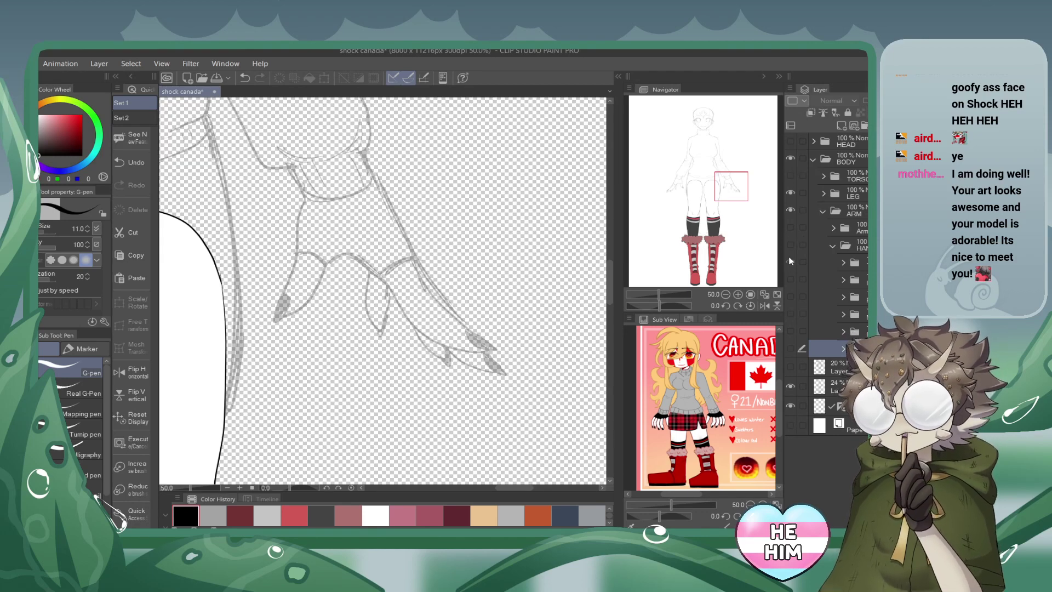
left_click(791, 262)
left_click(790, 247)
Open the thumb folder, select its lower layer and close off the thumb's base with a dark grey curve from the wrist to the inner edge.
left_click(853, 264)
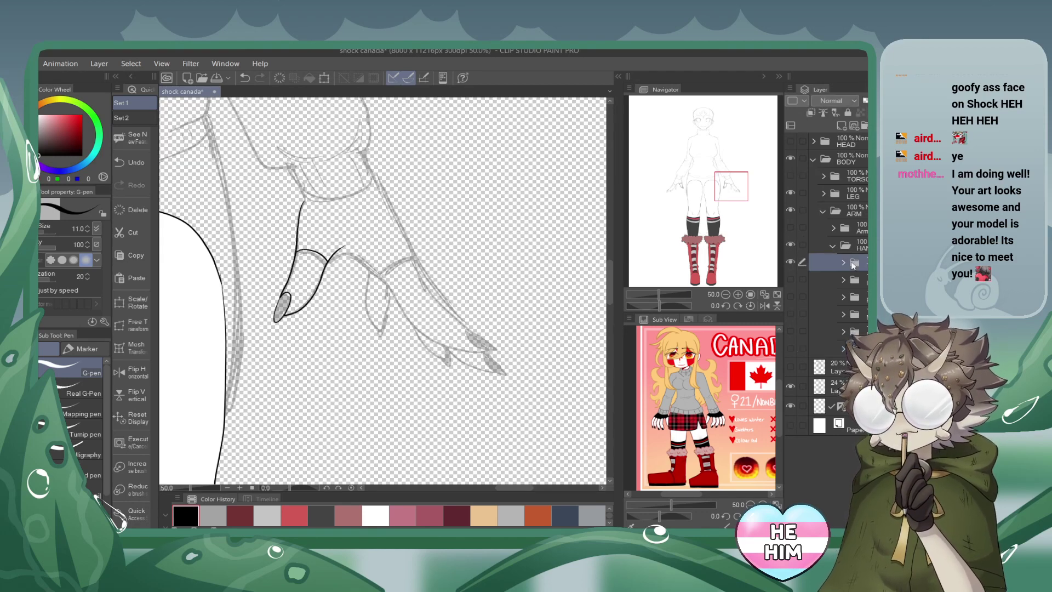
left_click(853, 264)
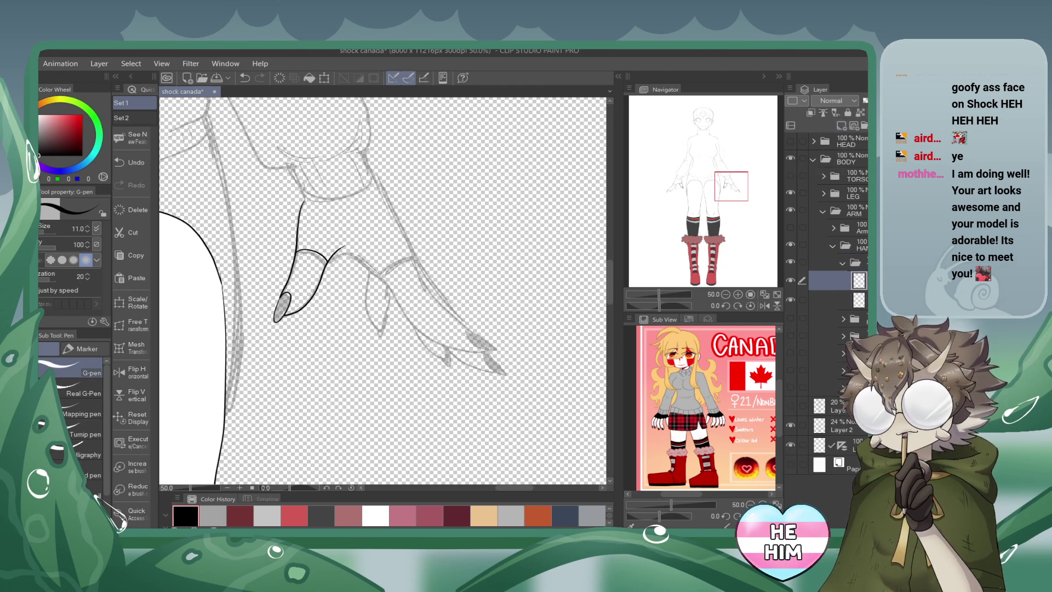
left_click(853, 299)
left_click(738, 294)
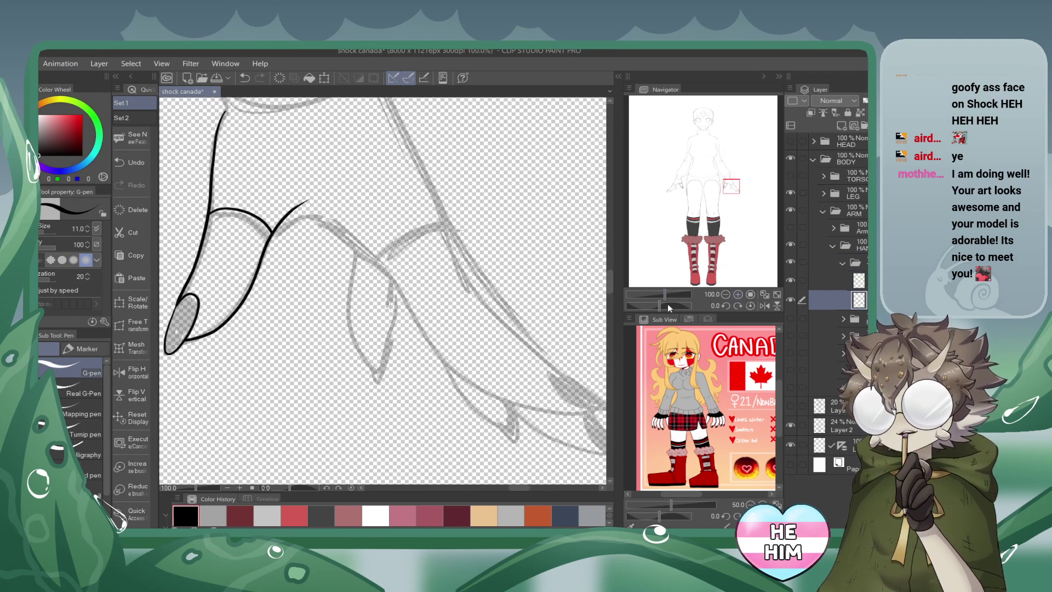
left_click(325, 511)
left_click_drag(356, 263, 449, 312)
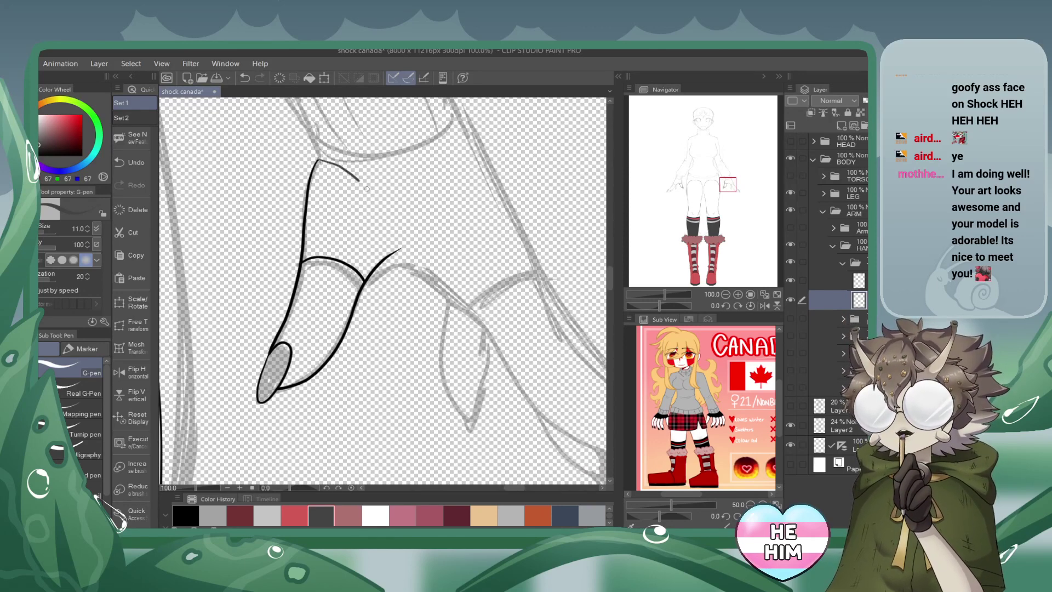
left_click_drag(396, 248, 395, 243)
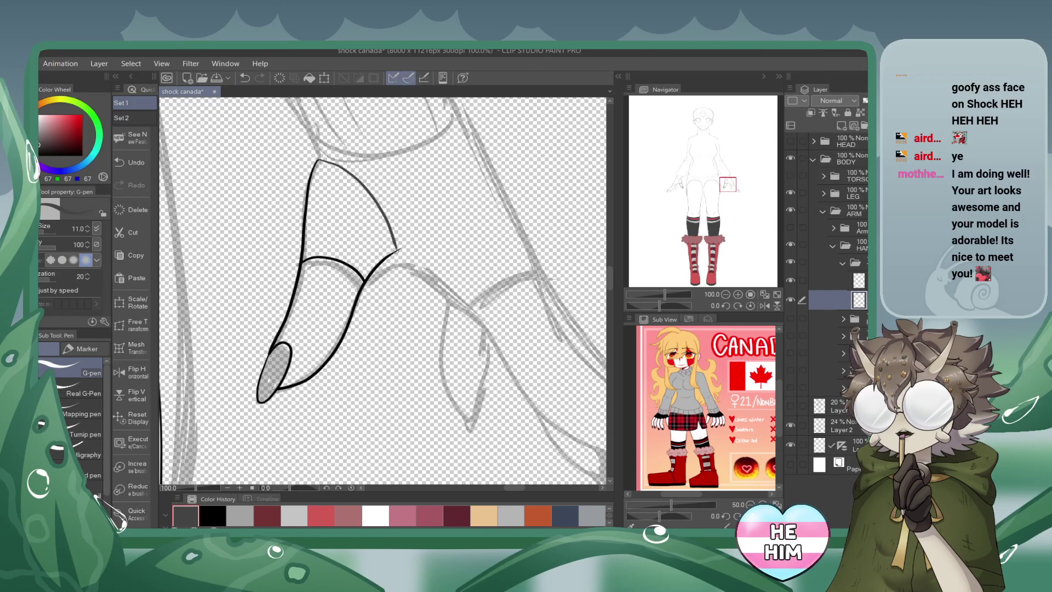
Fill the thumb's base dark grey, its nail black and its remaining section white, adding a new layer for the colours.
key("g")
left_click(345, 196)
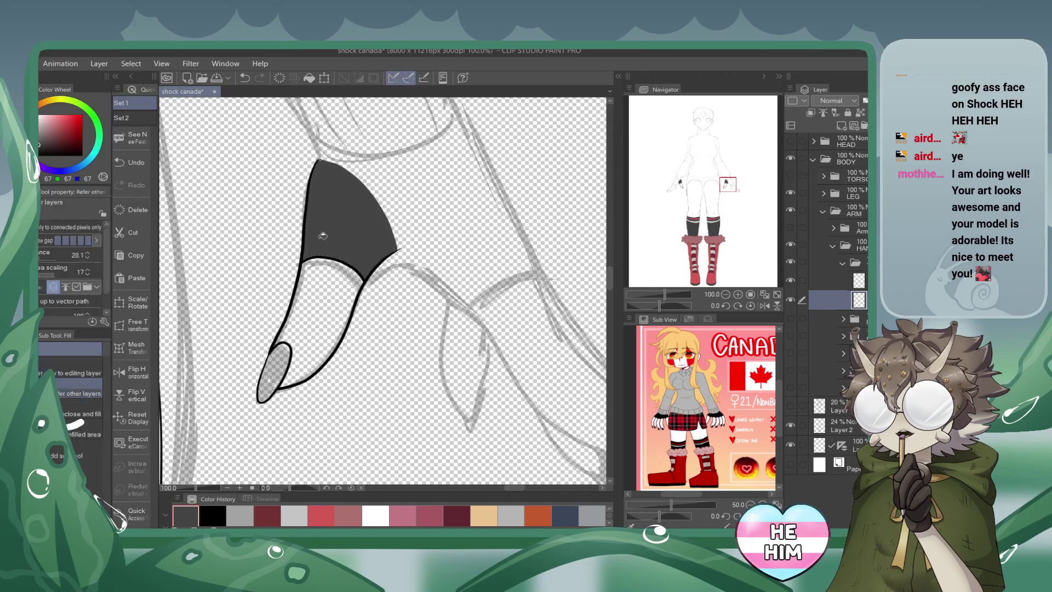
left_click(350, 261, "alt")
left_click(844, 126)
left_click(281, 352)
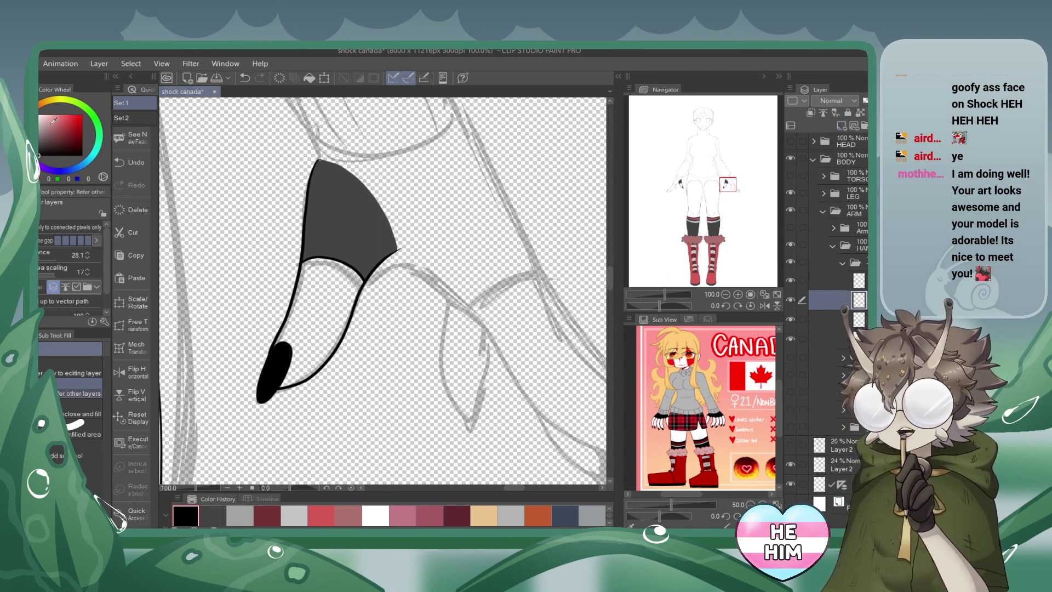
left_click(336, 283)
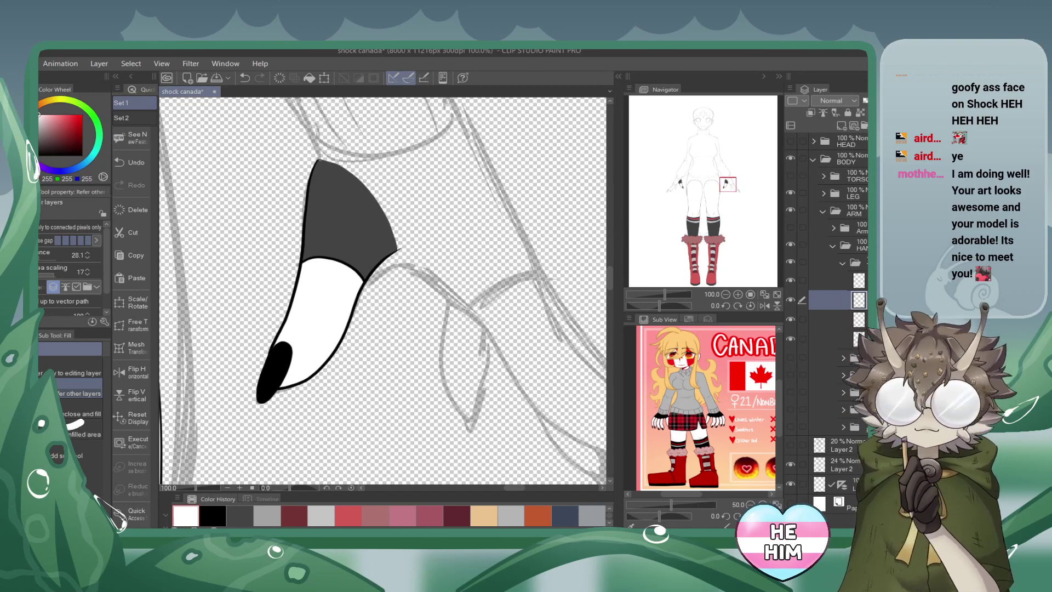
Collapse the thumb folder, show and open the finger folder below it, and add a new layer beneath the finger's ink layer.
left_click(841, 263)
left_click(789, 278)
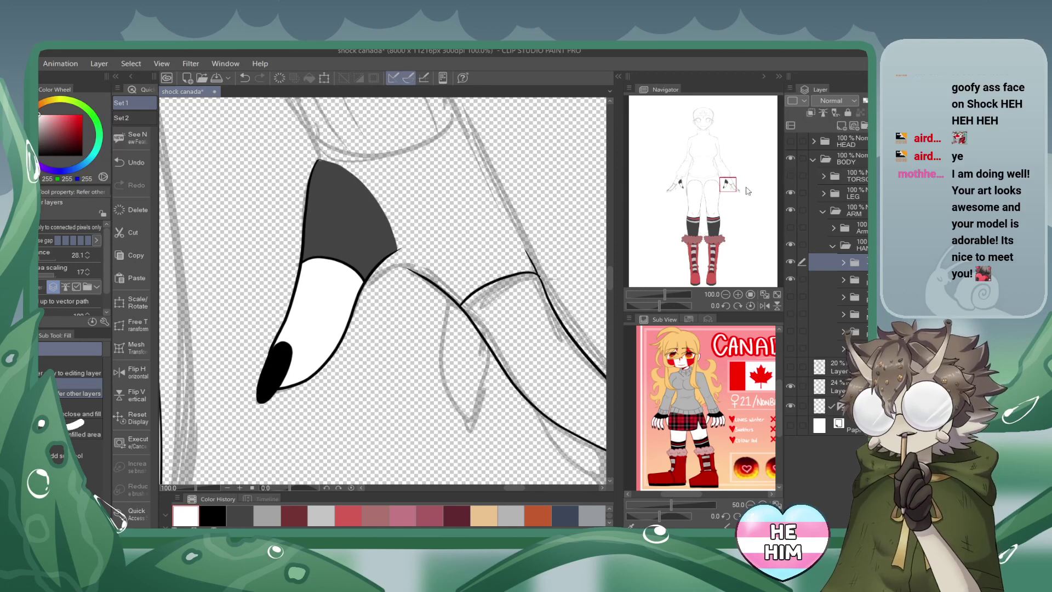
left_click_drag(728, 185, 732, 187)
left_click(843, 280)
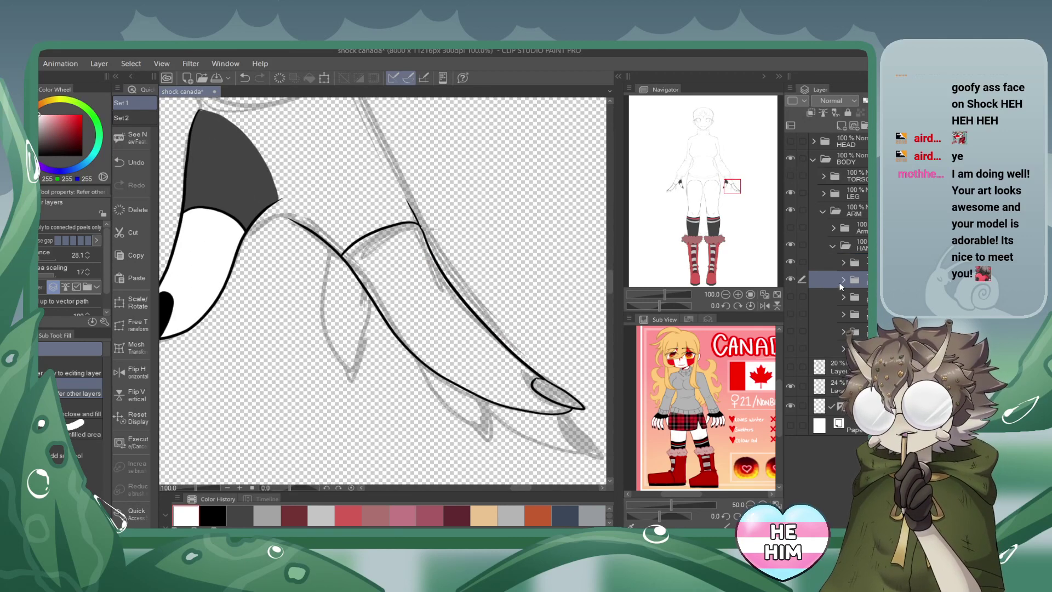
left_click(855, 297)
key("ctrl+shift+n")
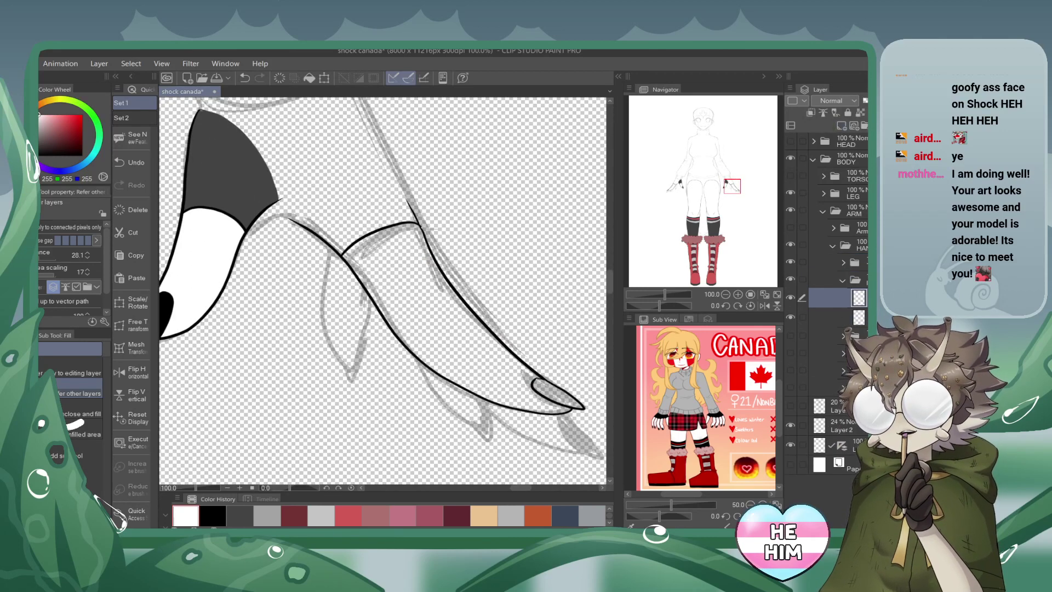
left_click_drag(838, 297, 838, 326)
Close off the finger's base with a dark grey G-pen curve between its two outlines and fill the base dark grey.
left_click(239, 515)
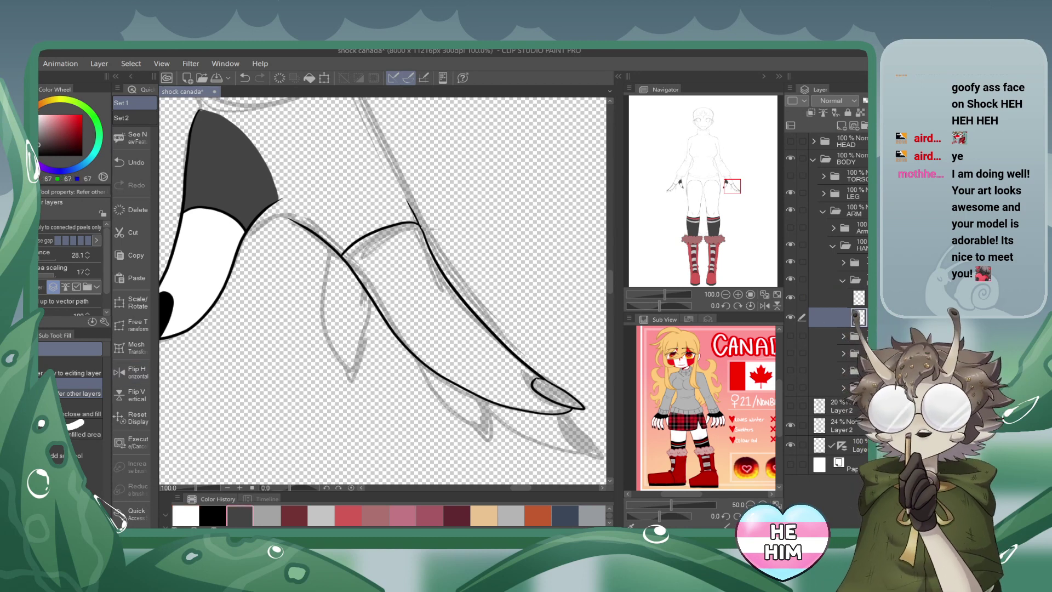
key("p")
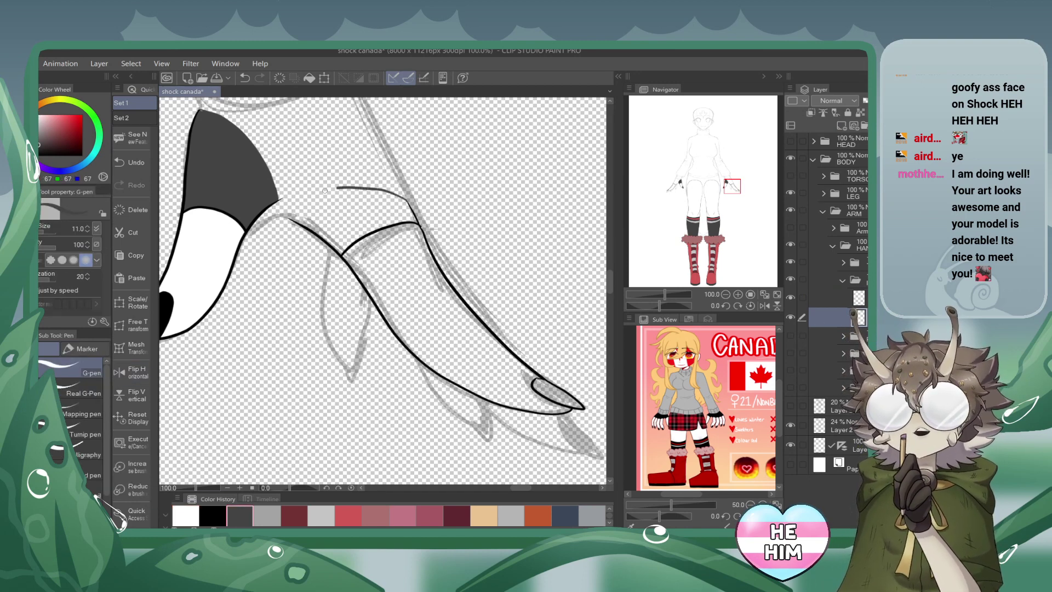
left_click_drag(290, 217, 291, 214)
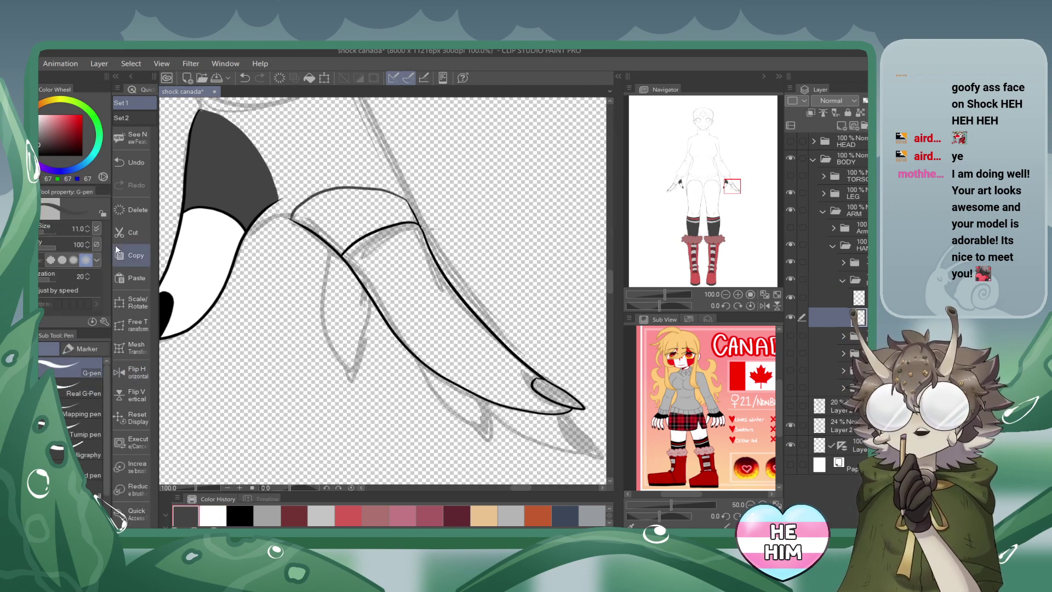
key("g")
left_click(358, 213)
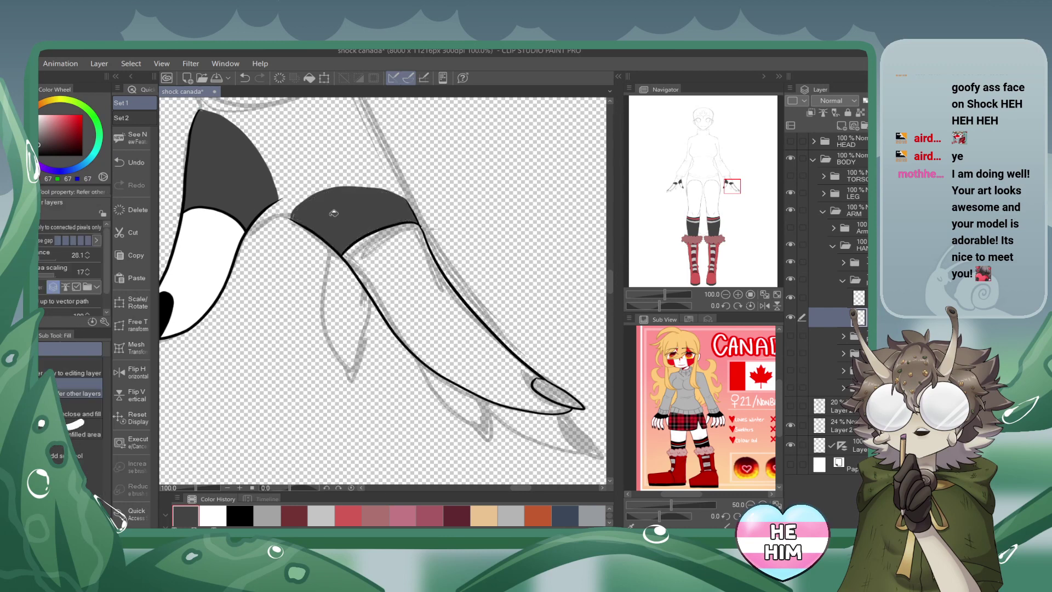
Fill the finger's nail black and its remaining section white, adding a new layer for each colour.
key("p")
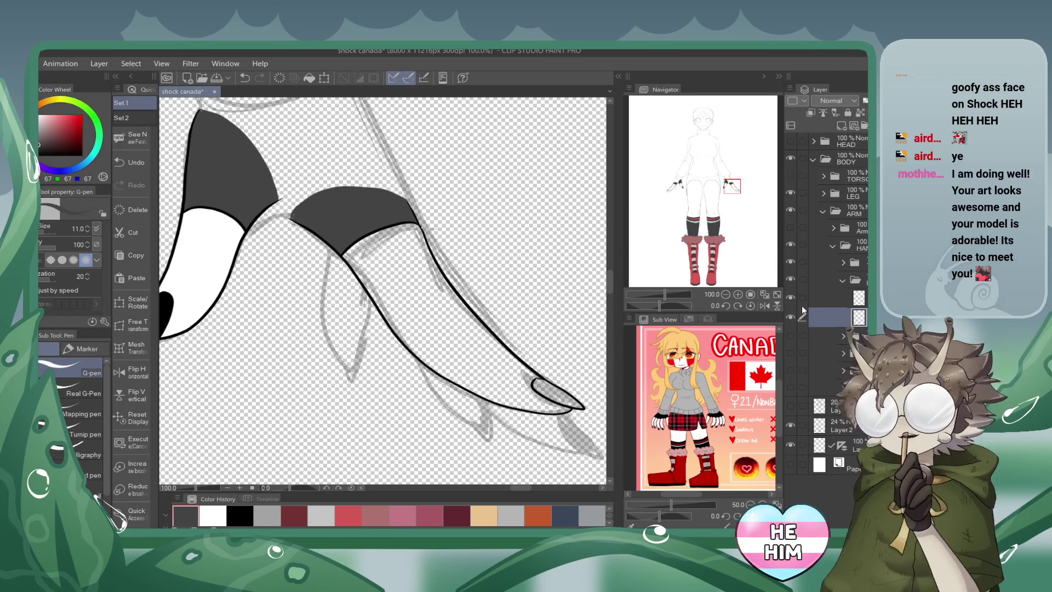
left_click(843, 126)
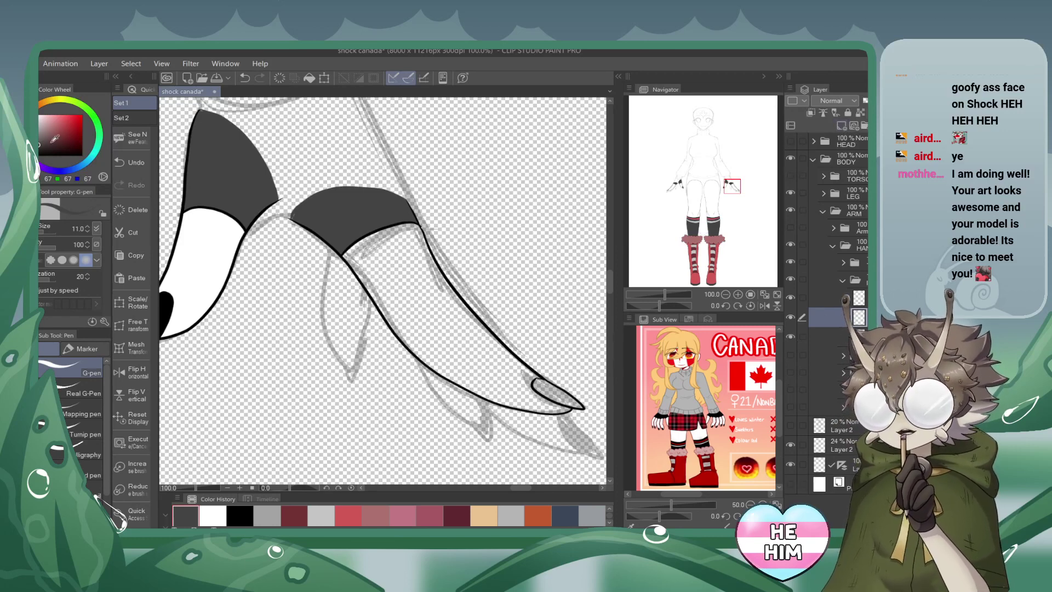
key("x")
key("g")
left_click(556, 393)
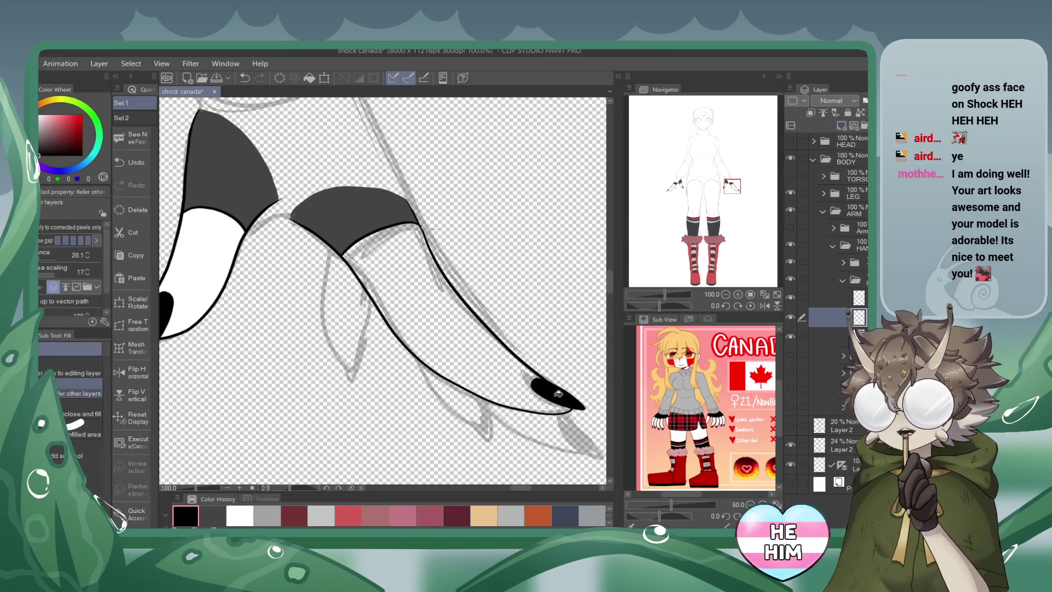
left_click(843, 126)
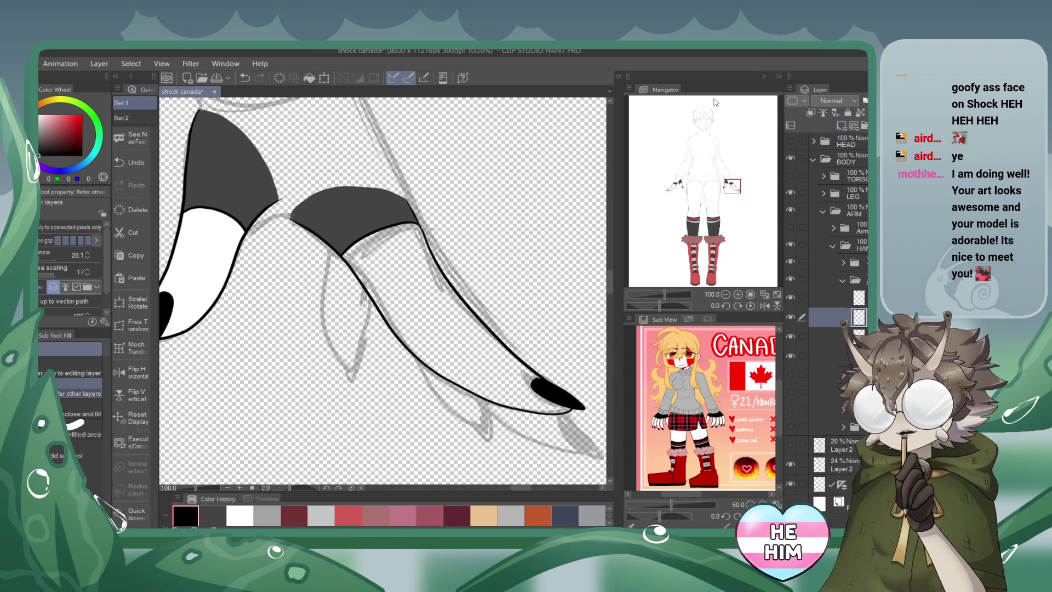
key("x")
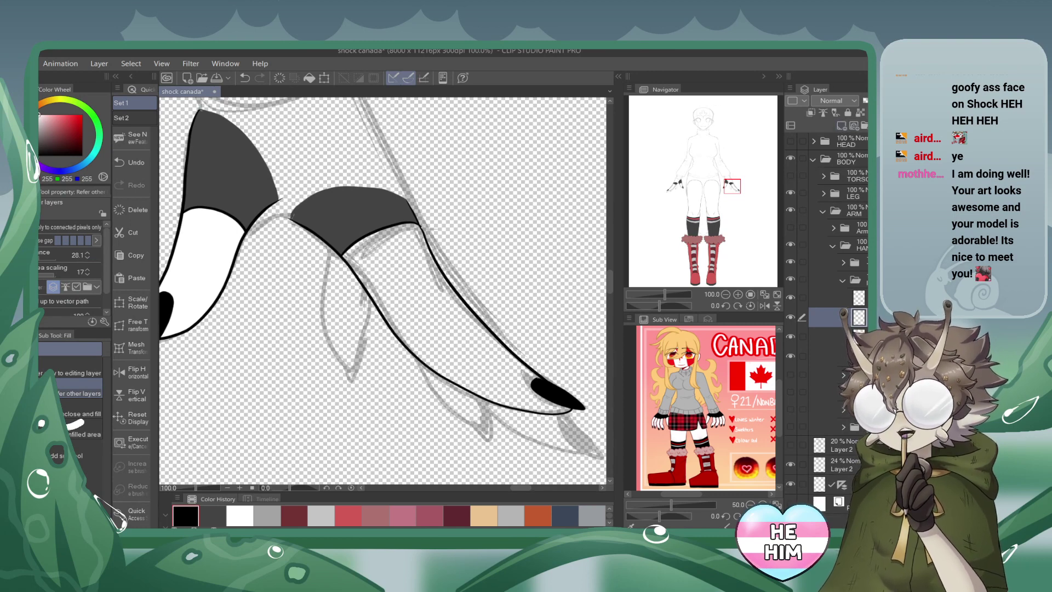
left_click(454, 321)
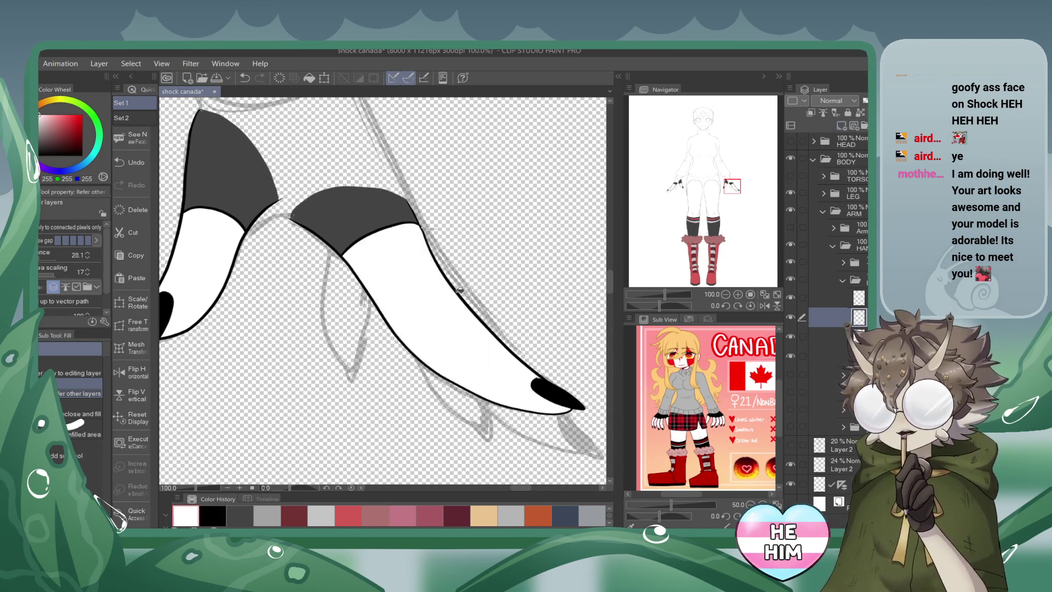
Collapse the finger folder, hide the 24% sketch layer, show the palm folder and hide the thumb and finger folders.
left_click(842, 281)
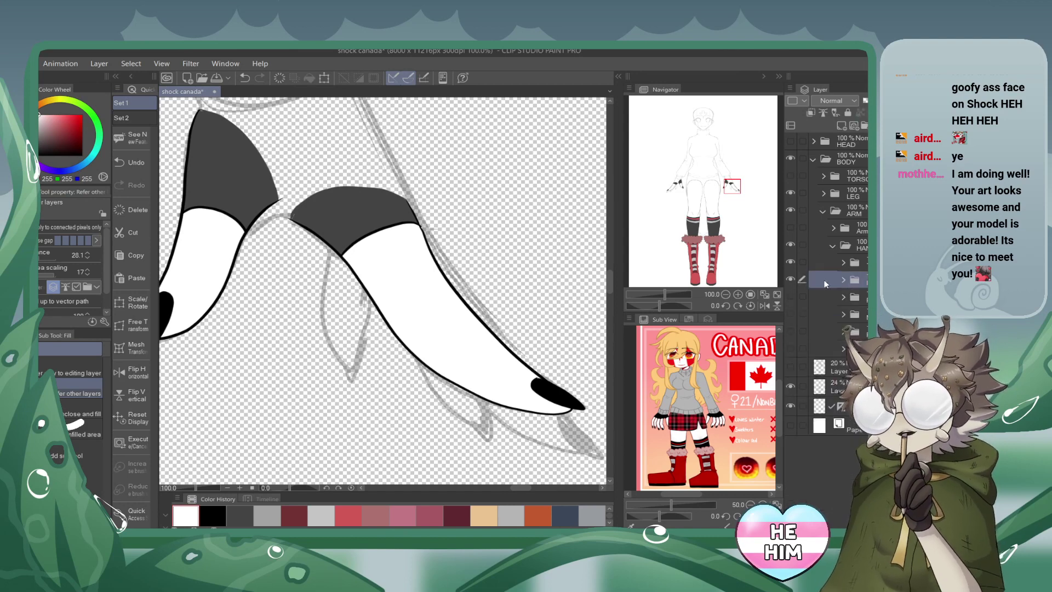
left_click(790, 280)
left_click(790, 281)
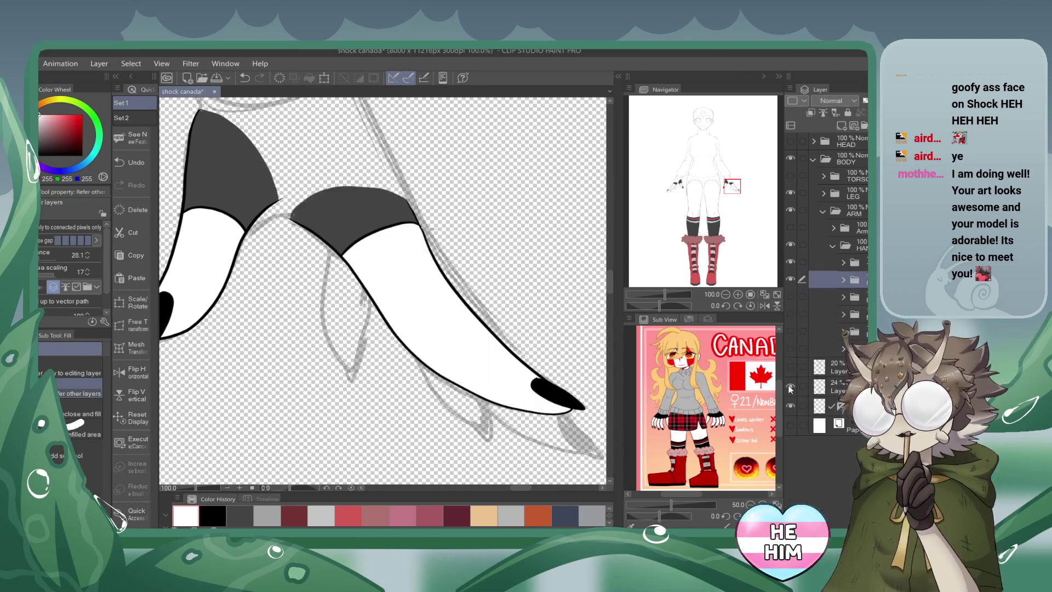
left_click(790, 386)
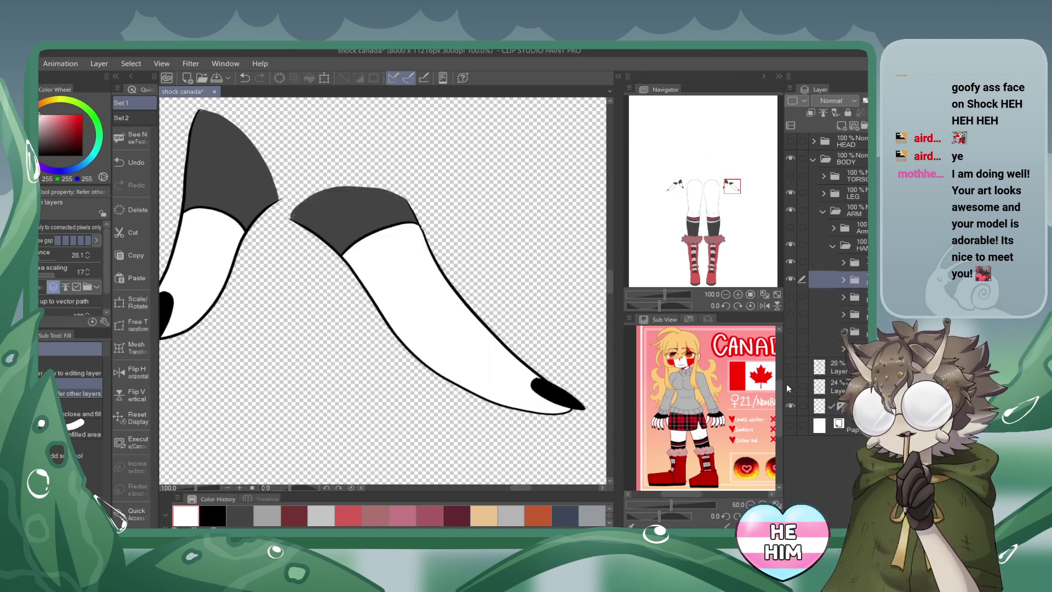
left_click(790, 279)
left_click(789, 284)
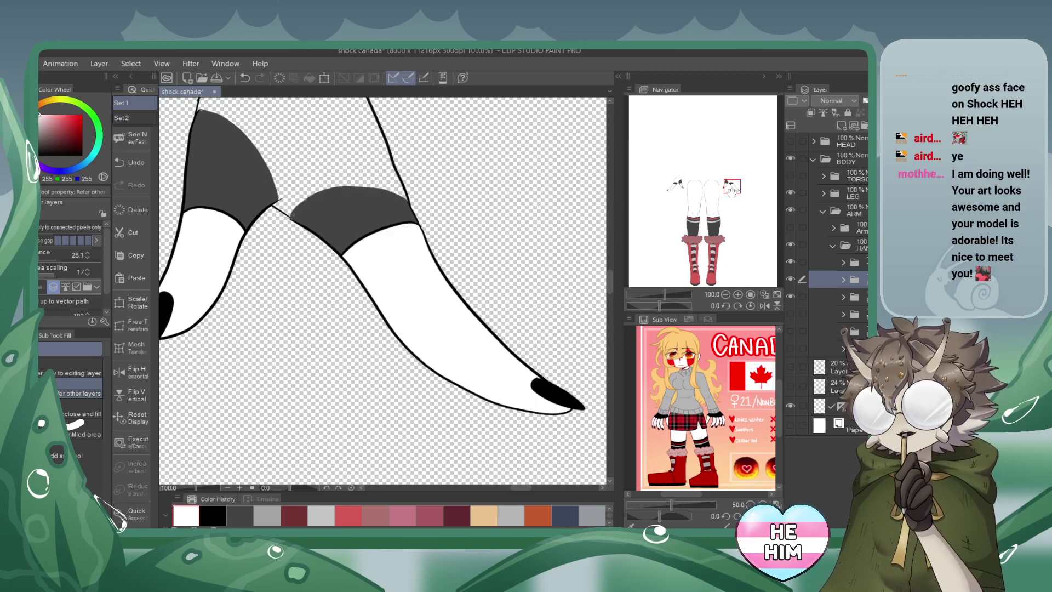
left_click_drag(732, 186, 728, 183)
left_click_drag(789, 262, 790, 279)
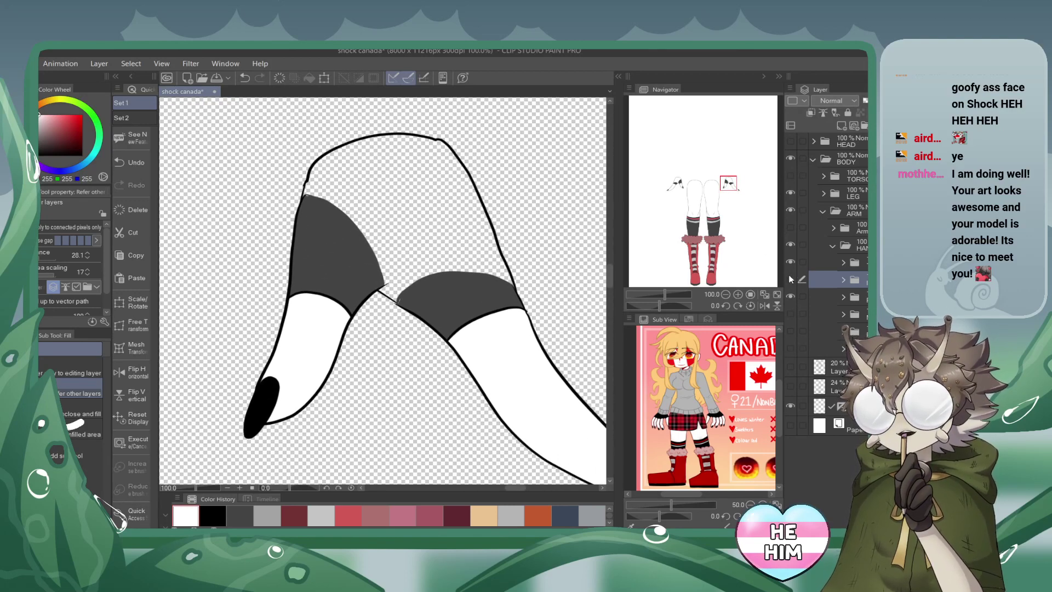
Open the palm folder, add a layer beneath its ink, fill the palm dark grey and collapse the folder.
left_click(849, 299)
left_click(843, 297)
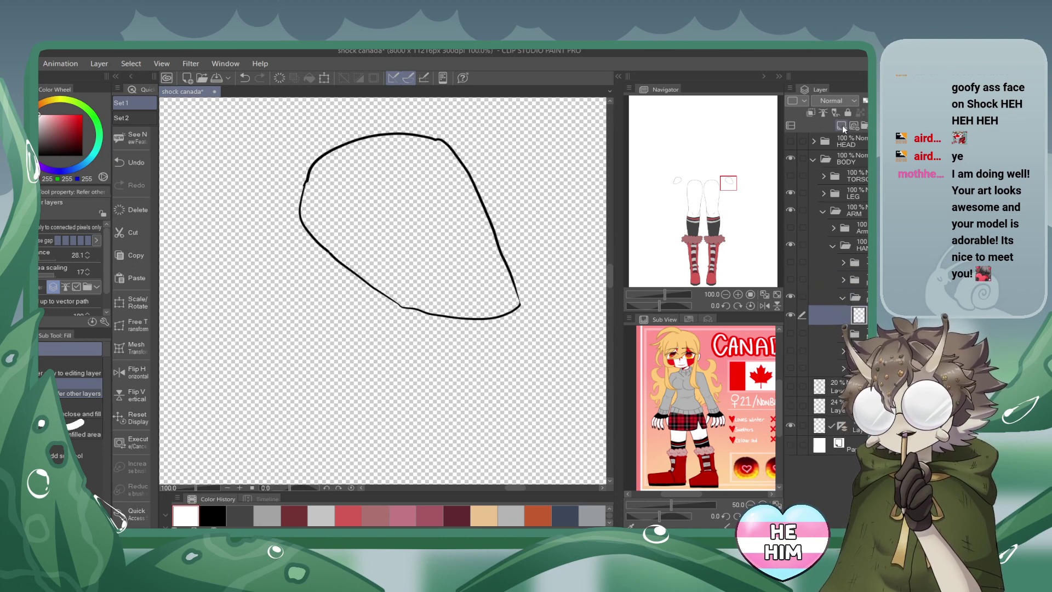
left_click(827, 334)
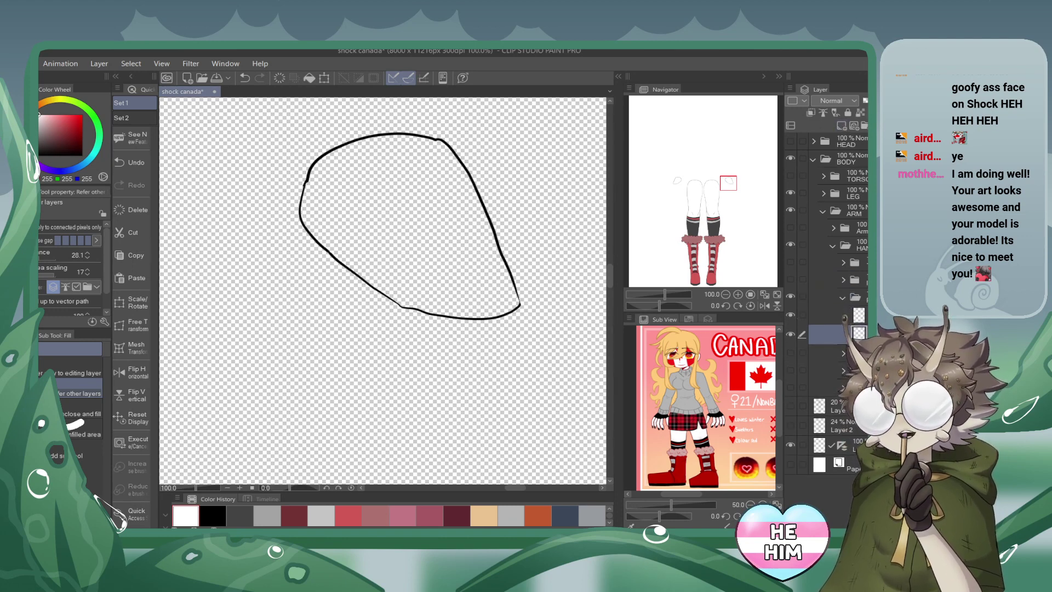
left_click(239, 515)
left_click(396, 201)
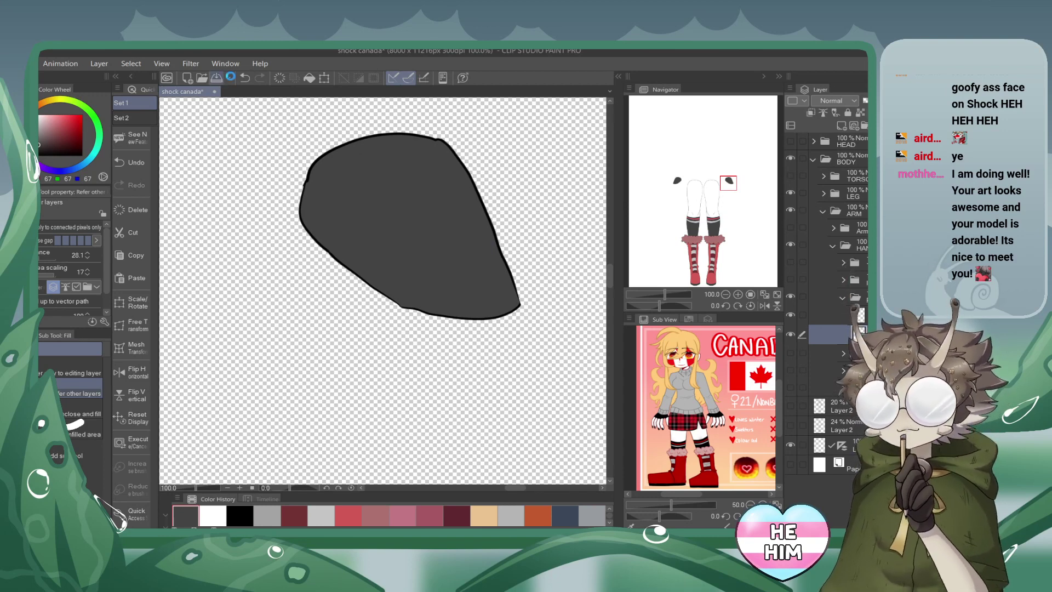
left_click(841, 297)
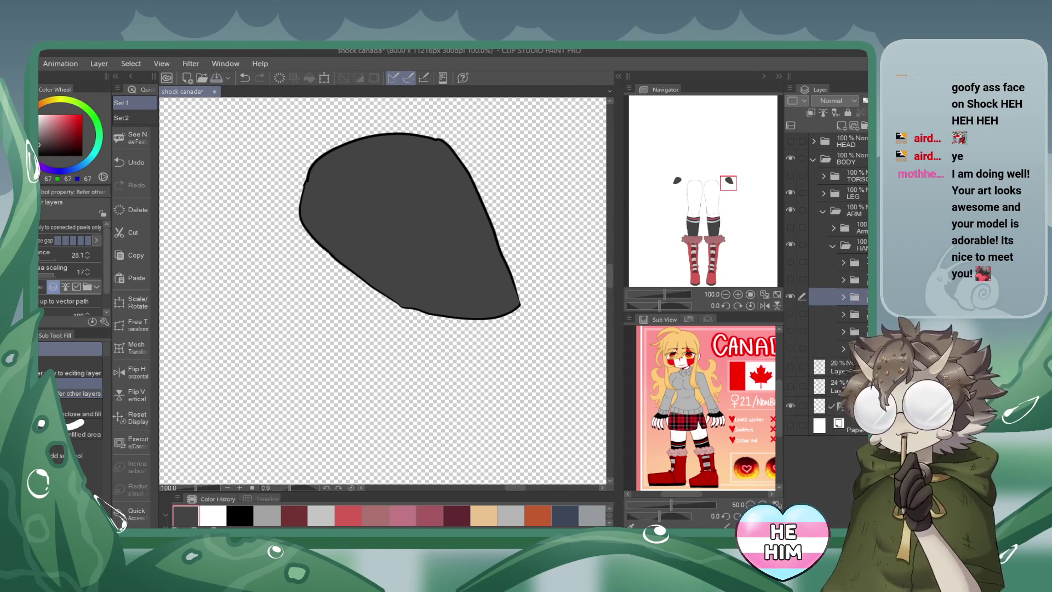
Show the finger folder below the palm folder, hide the palm, and add a new layer beneath the finger's ink.
left_click(822, 312)
left_click(791, 314)
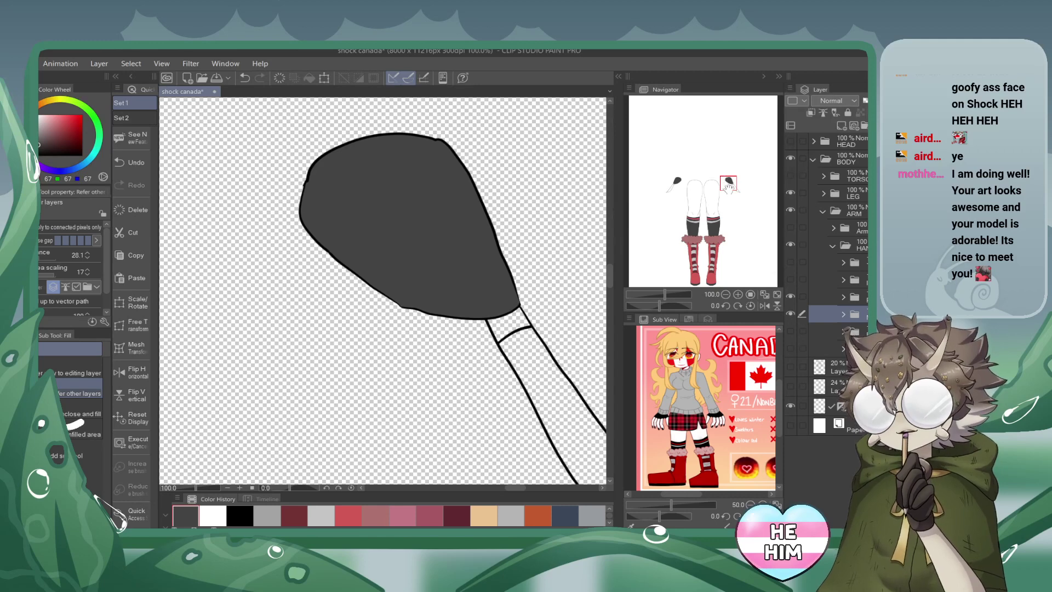
left_click_drag(729, 183, 732, 185)
left_click(726, 294)
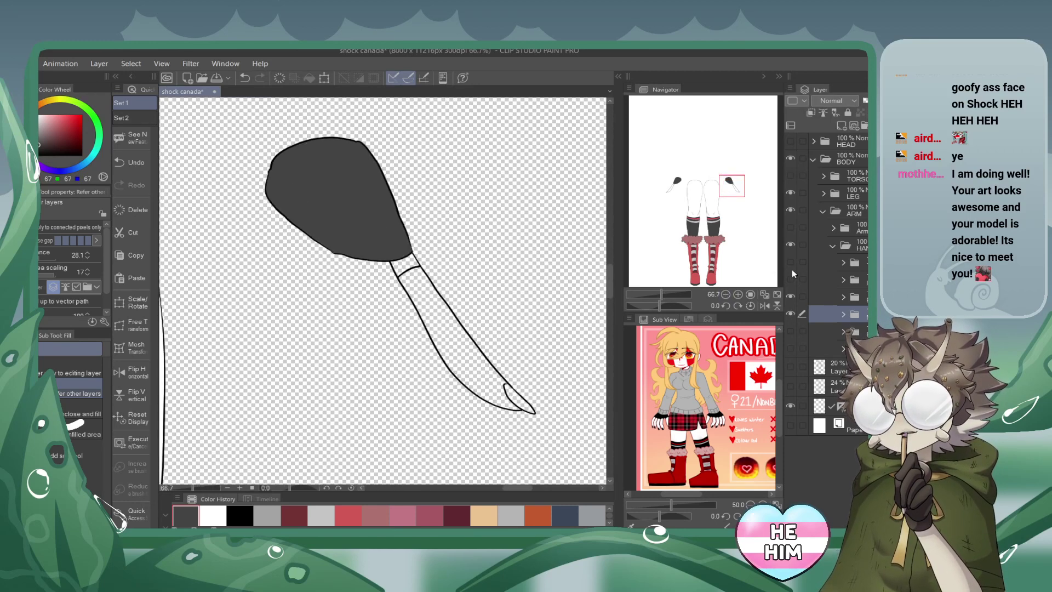
left_click(789, 246)
left_click(790, 244)
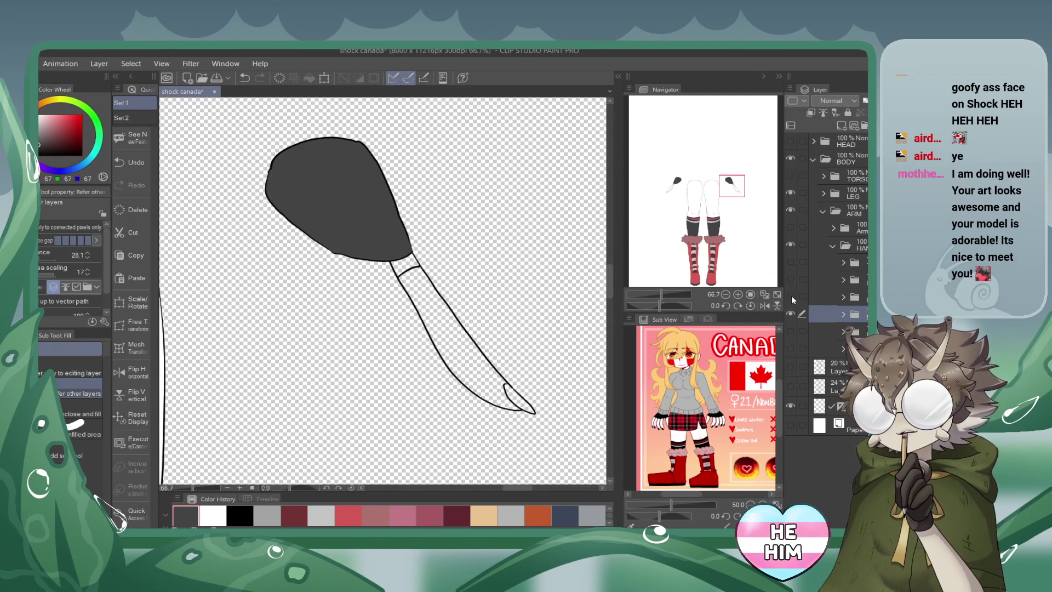
left_click(791, 295)
key("ctrl+shift+n")
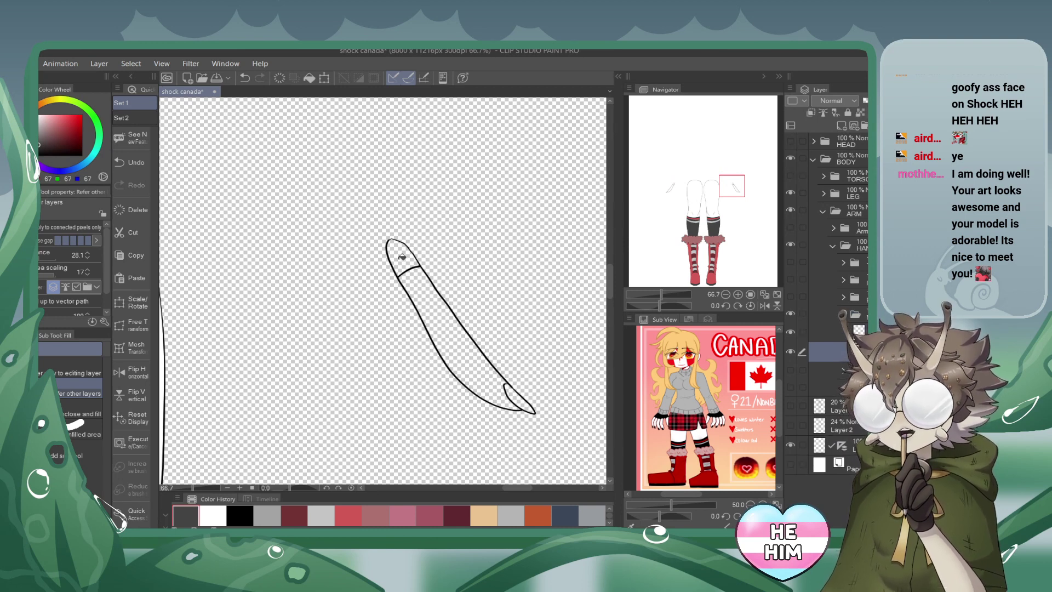
Fill this finger's base dark grey, its nail black and its long middle section white, each on its own layer.
left_click(408, 253)
left_click(246, 509)
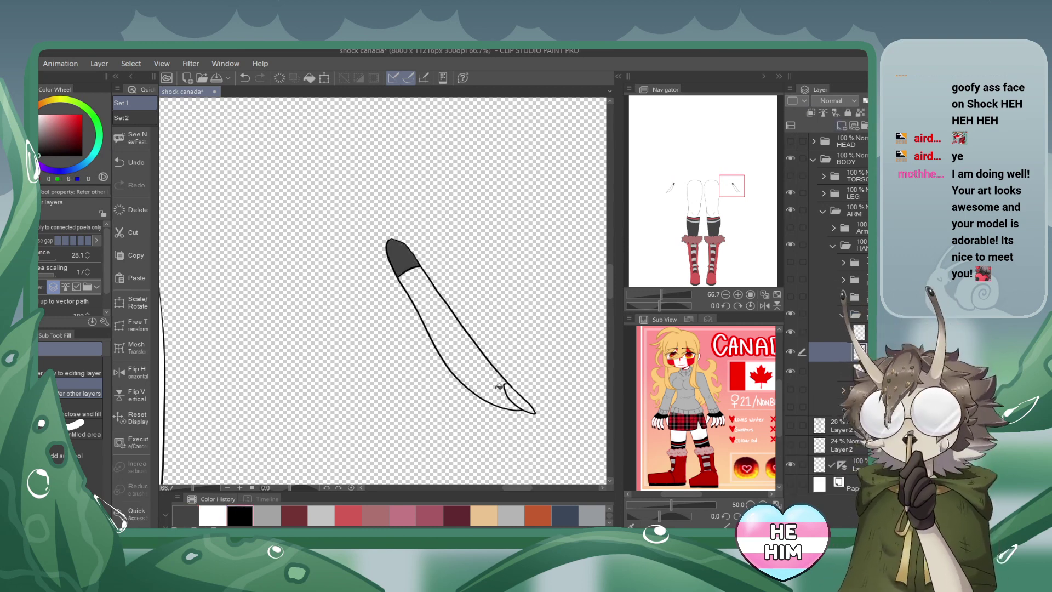
left_click(518, 400)
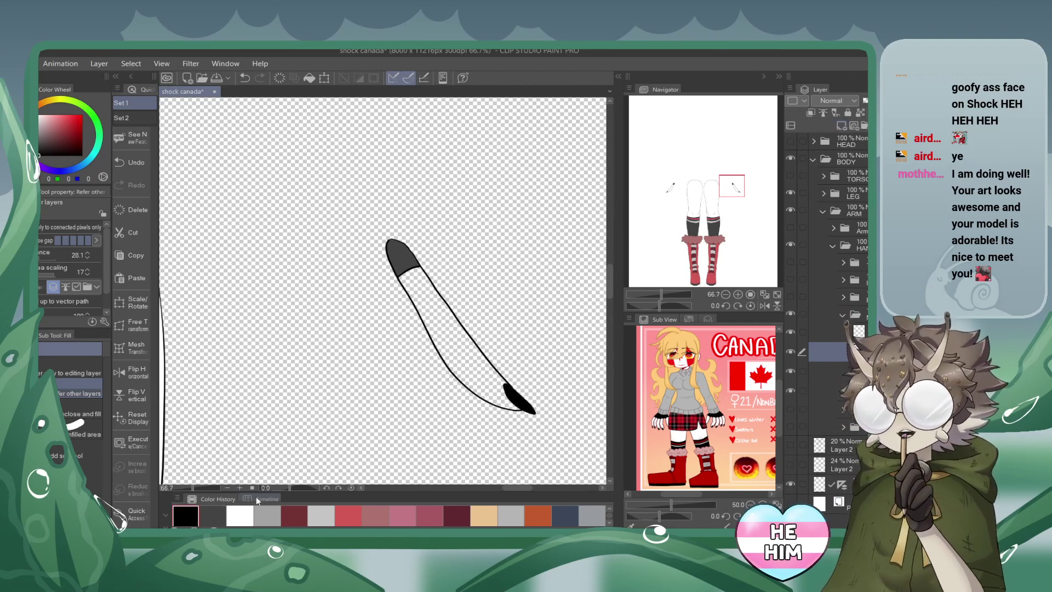
left_click(239, 515)
left_click(463, 353)
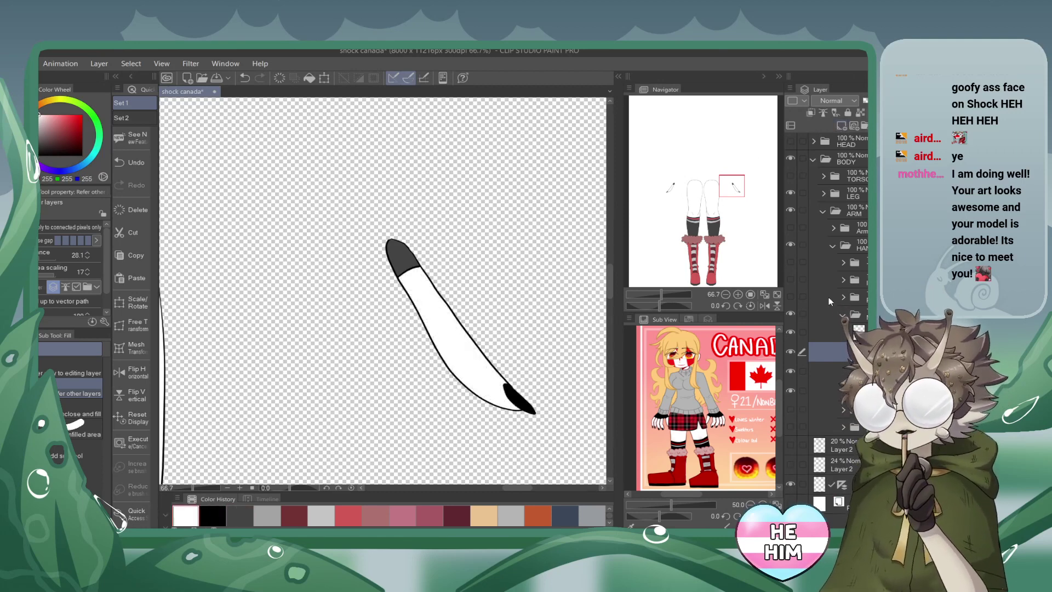
Collapse and hide the coloured finger's folder, show and open the next finger folder, and add a layer beneath its ink.
left_click(843, 313)
left_click(790, 314)
left_click(790, 332)
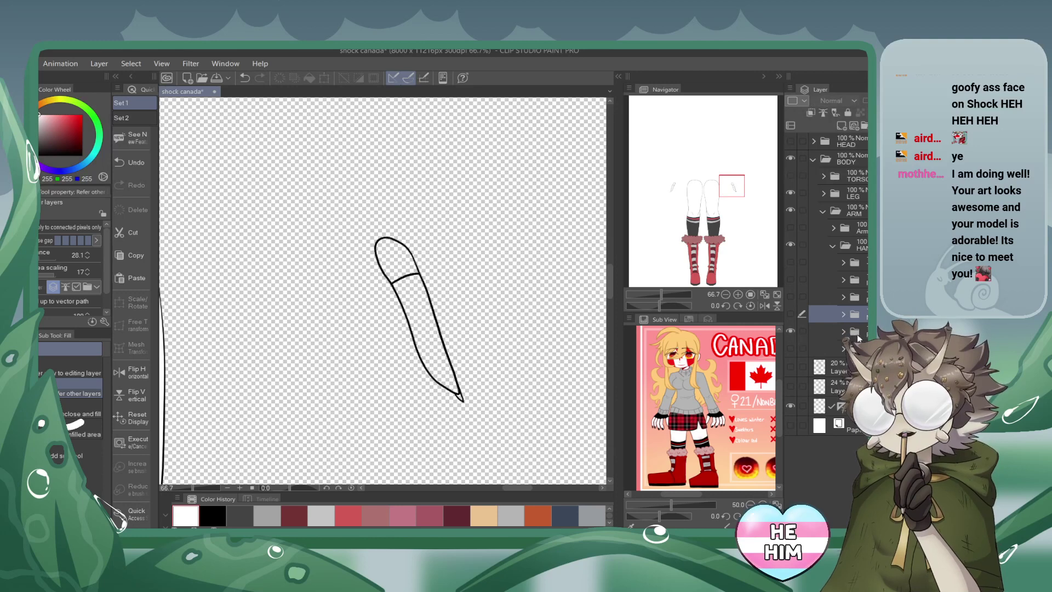
left_click(843, 331)
left_click(838, 349)
left_click(841, 125)
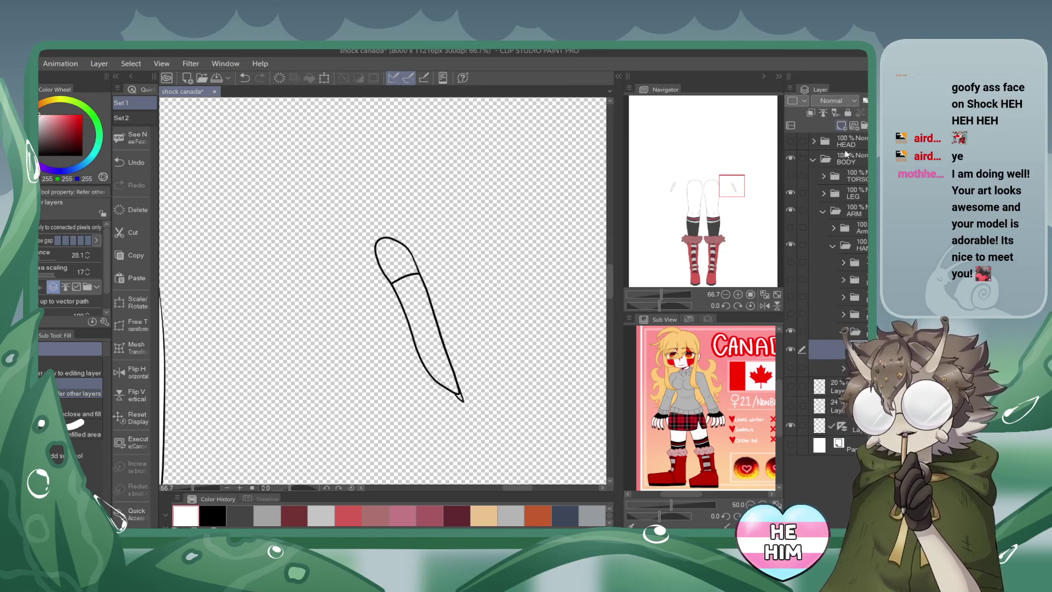
left_click_drag(834, 349, 834, 375)
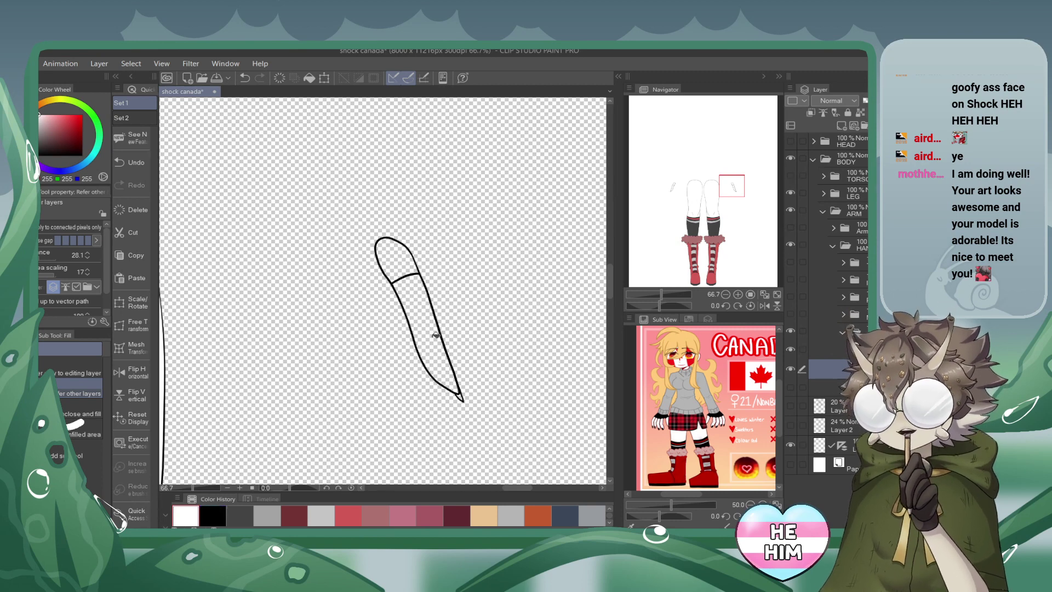
Fill the short finger's middle section white, its nail tip black and its base dark grey, using separate layers.
left_click(435, 329)
left_click(842, 127)
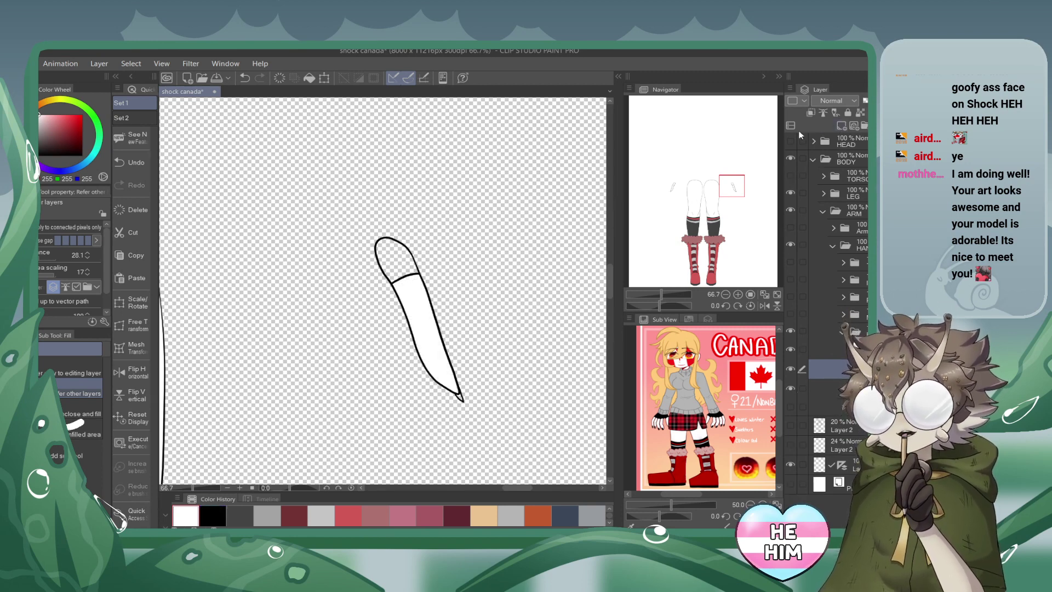
left_click(213, 515)
left_click(460, 396)
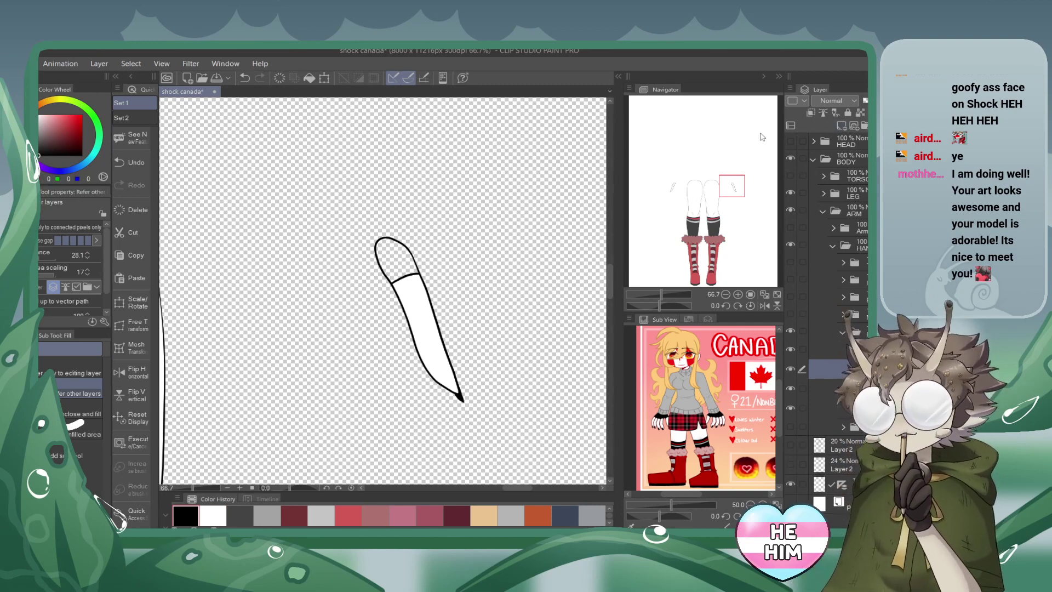
left_click(239, 515)
left_click(399, 256)
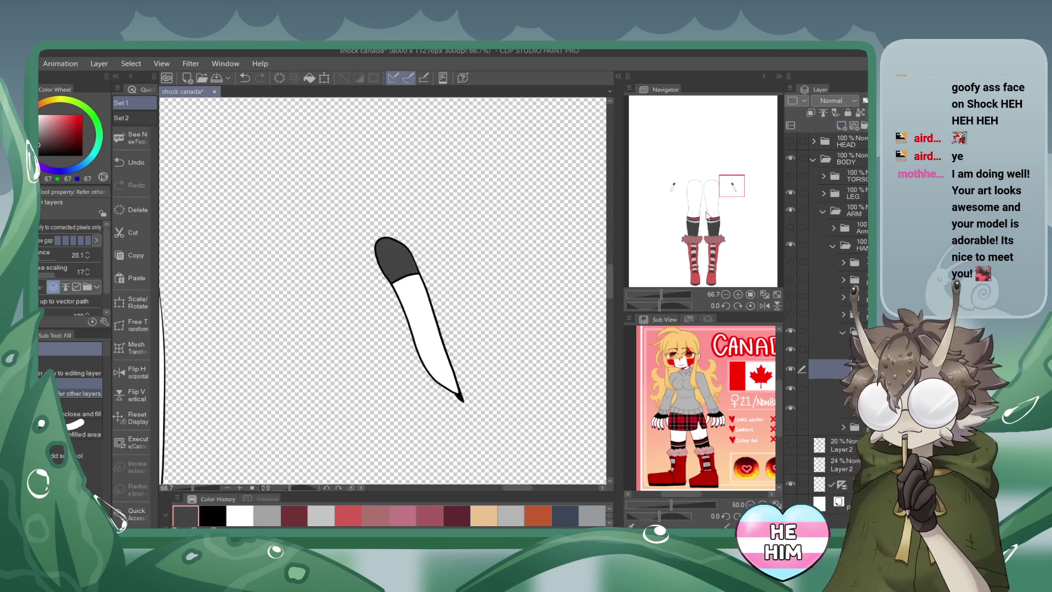
Collapse and hide the coloured short finger's folder, show and open the last finger folder, and add a layer beneath its ink.
left_click(843, 332)
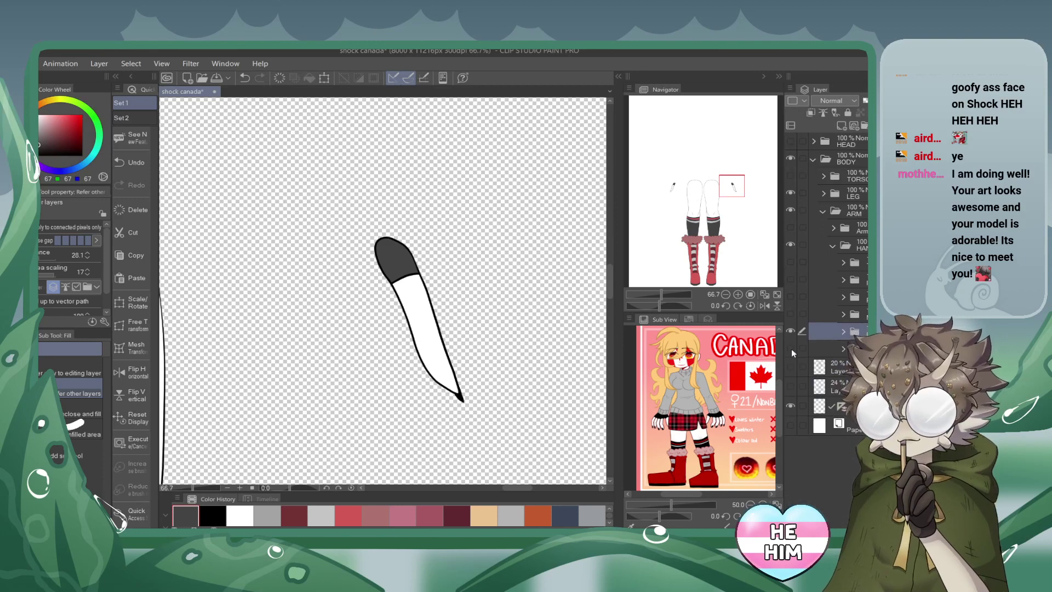
left_click(790, 348)
left_click(790, 331)
left_click(854, 348)
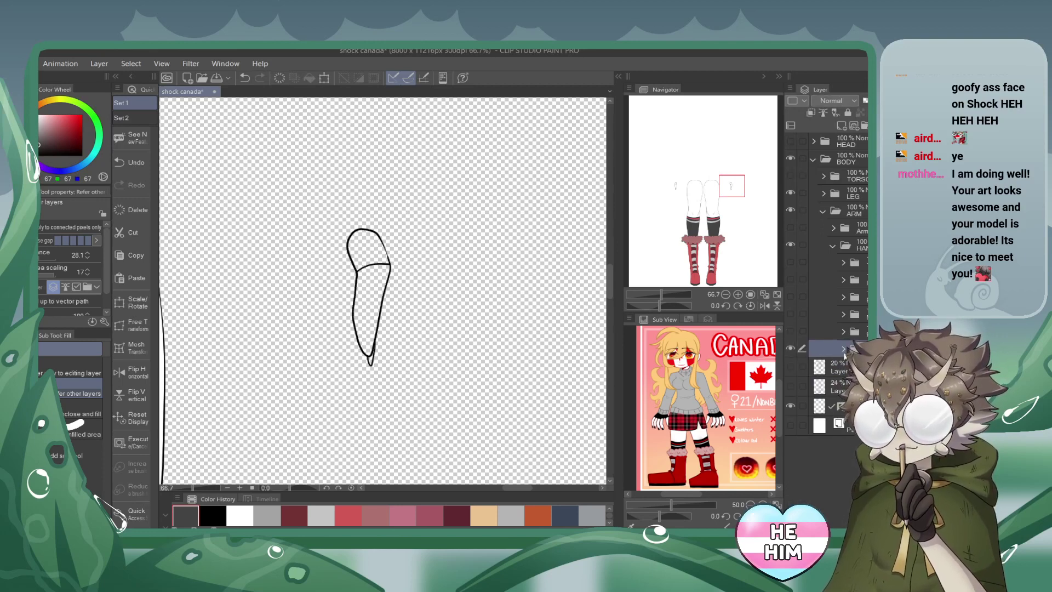
left_click(843, 348)
left_click(849, 366)
left_click(841, 126)
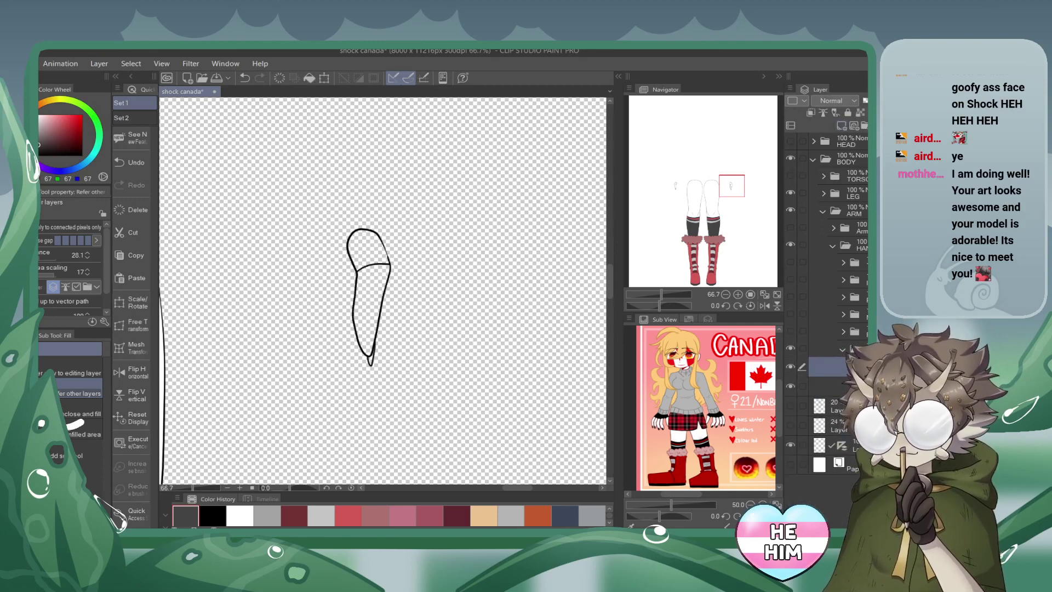
left_click(838, 386)
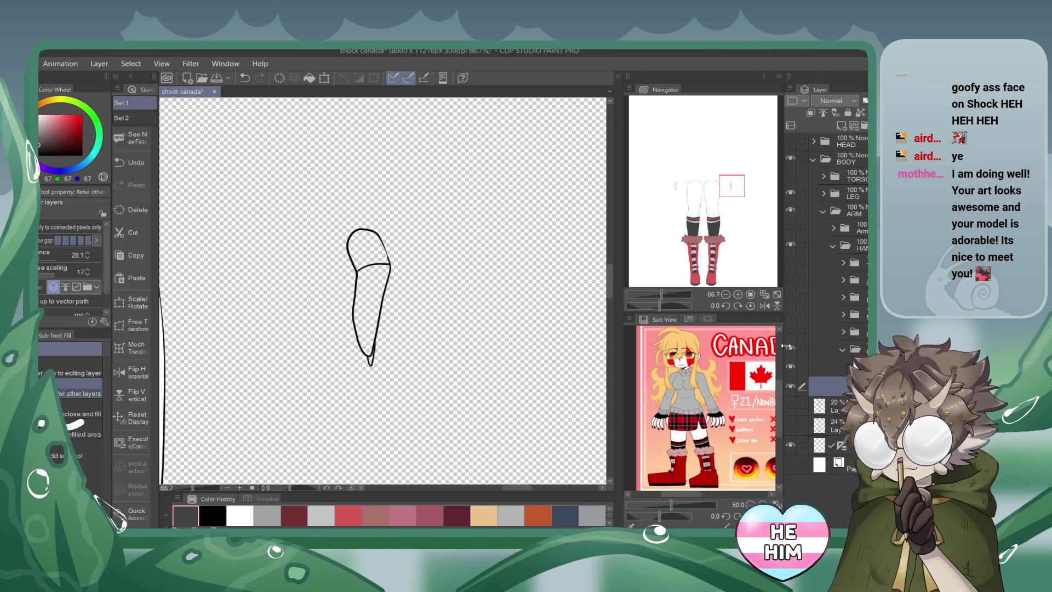
Fill the last finger's base dark grey, its middle section white and its nail tip black, each on its own layer.
left_click(367, 244)
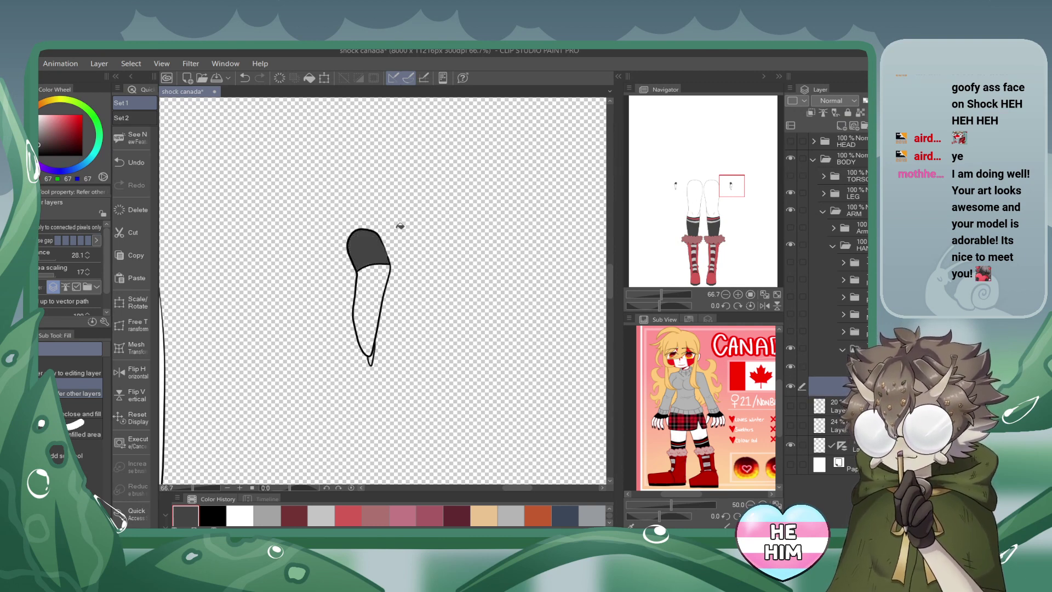
left_click(239, 514)
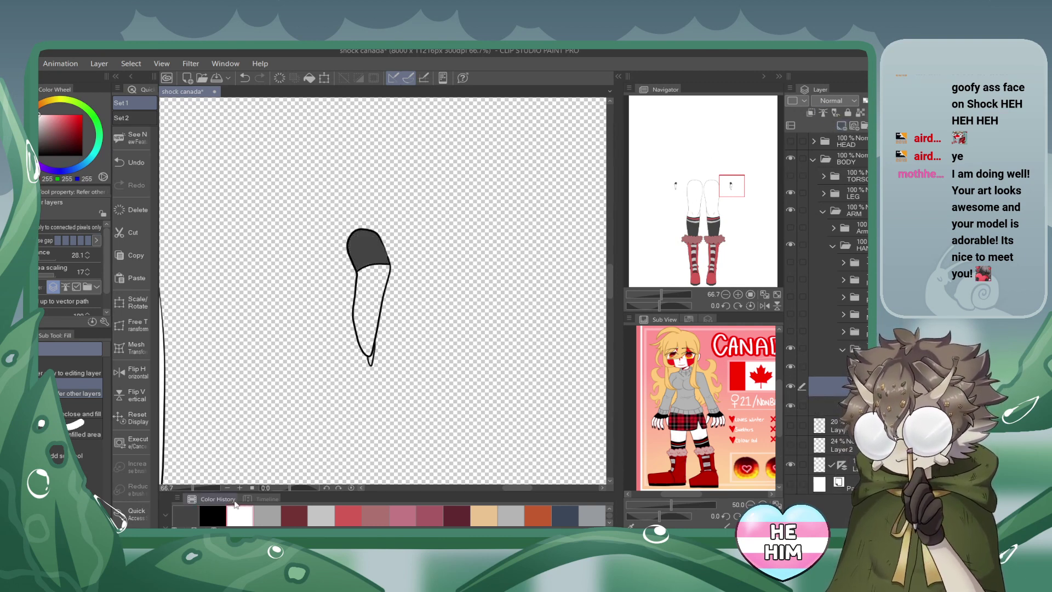
left_click(369, 308)
left_click(839, 126)
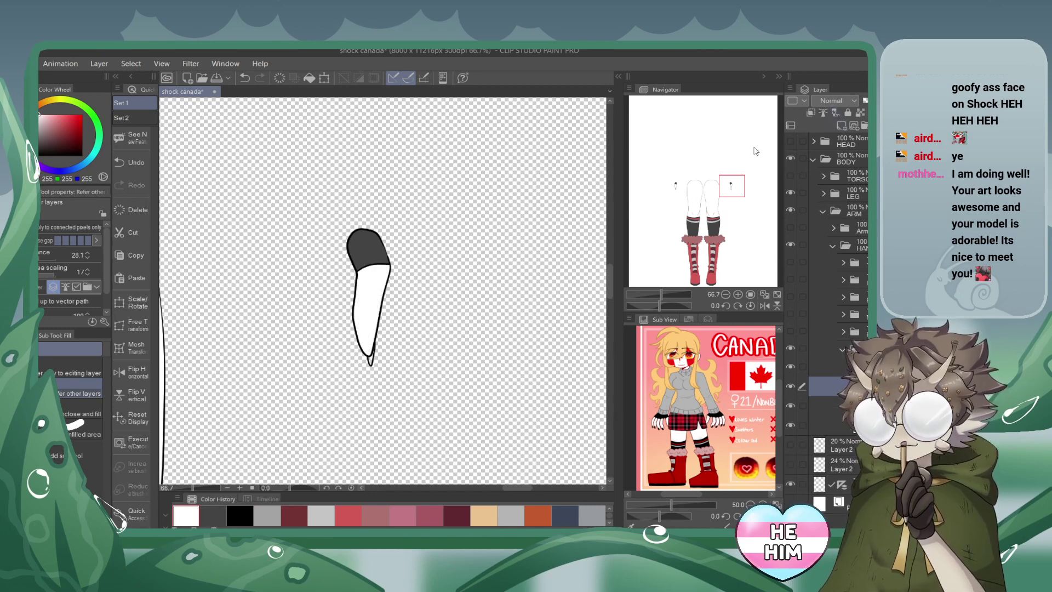
left_click(239, 513)
left_click(371, 360)
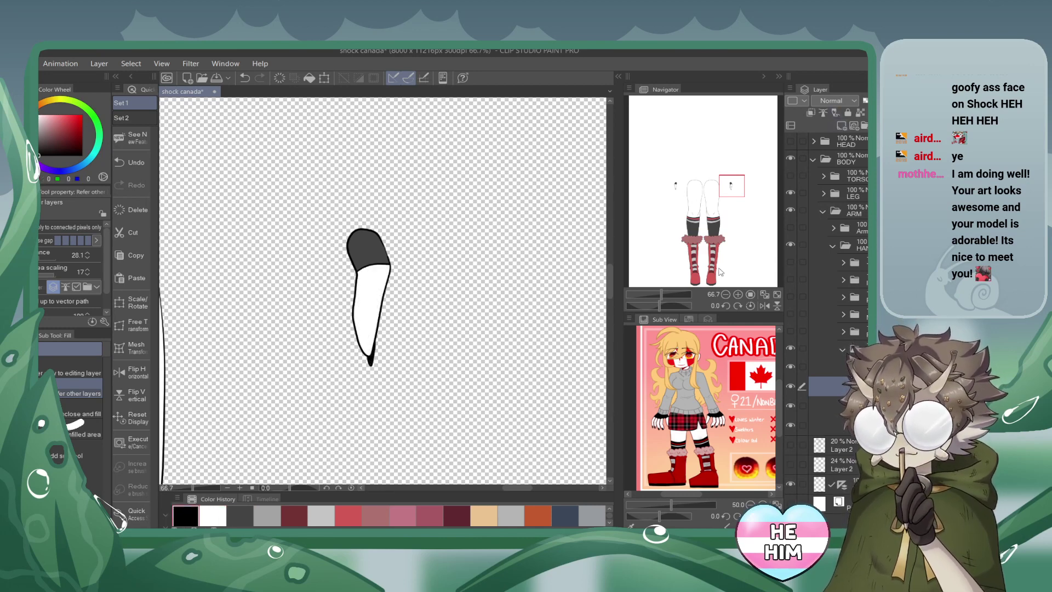
Show all the hidden finger and palm folders again and collapse the hand folder.
left_click(725, 294)
left_click(725, 294)
left_click(726, 294)
left_click_drag(720, 187, 698, 188)
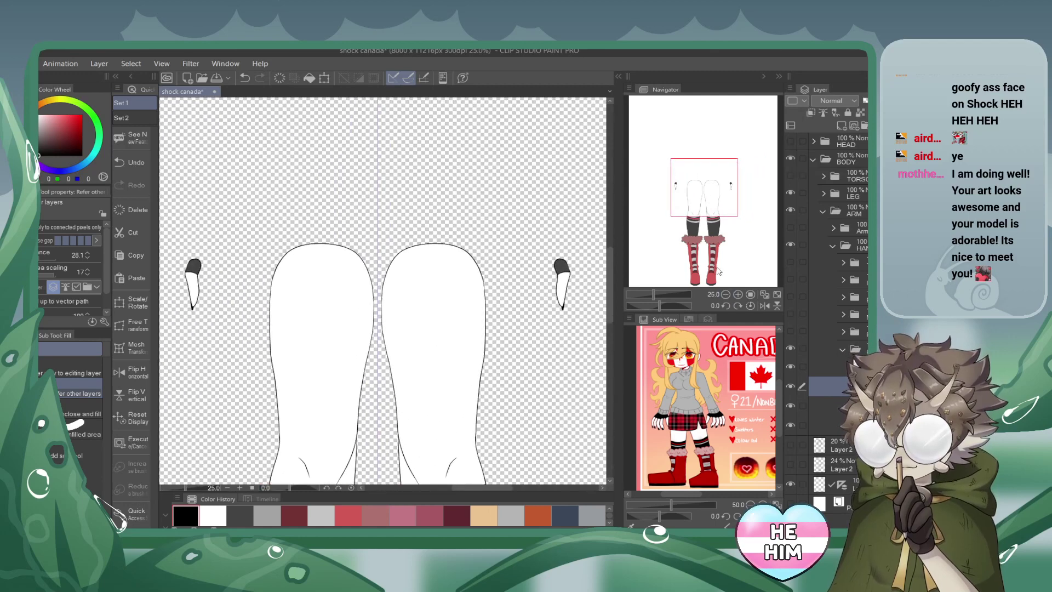
left_click(725, 295)
left_click(724, 295)
left_click_drag(790, 332, 789, 278)
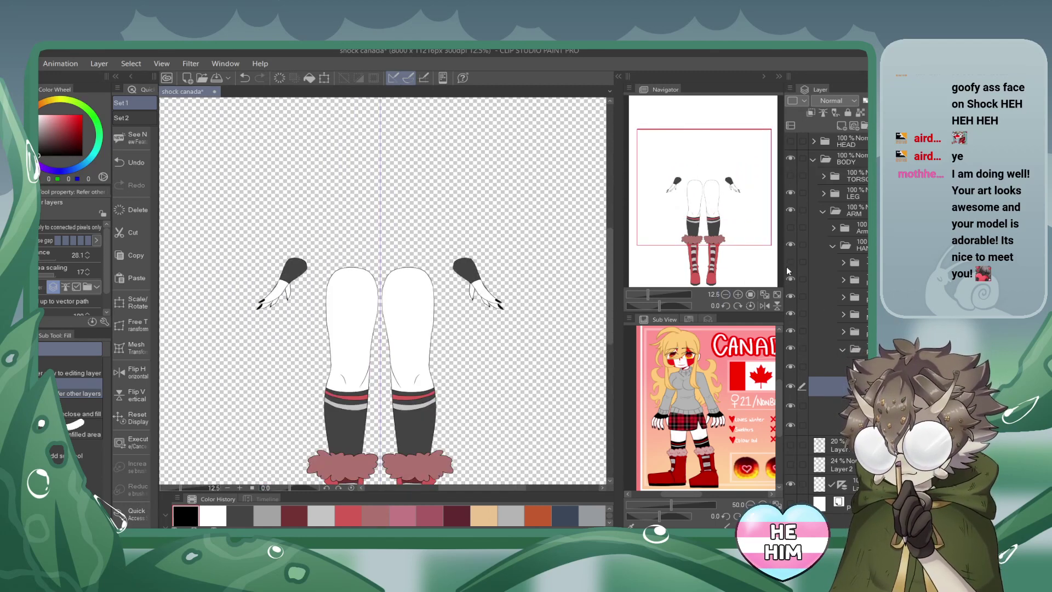
left_click(790, 261)
left_click(832, 247)
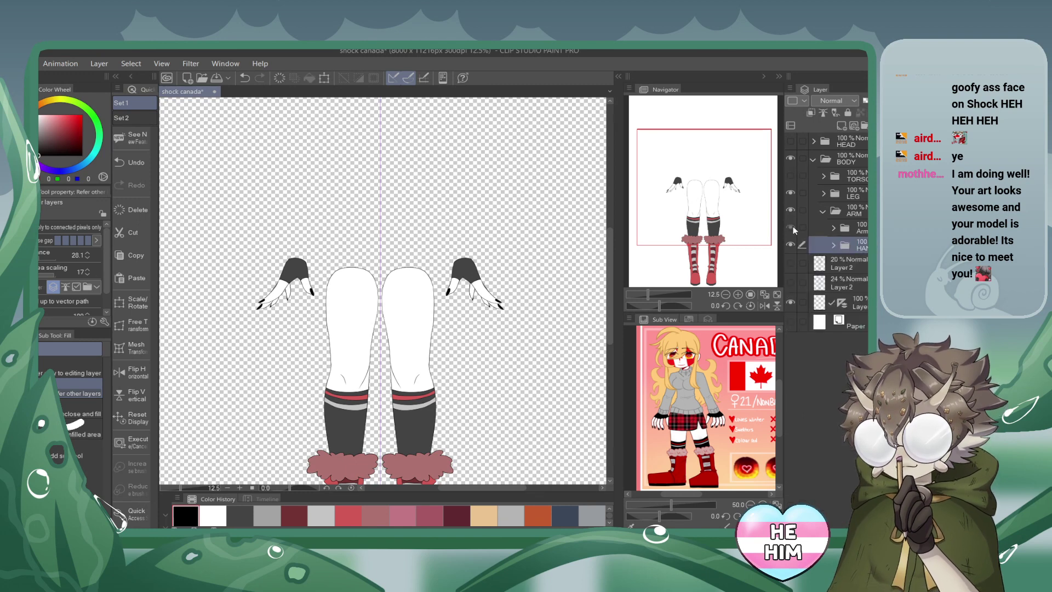
Show the arm, torso and head folders so the whole character is displayed, and save the illustration.
left_click(791, 227)
left_click(790, 176)
left_click_drag(728, 161, 724, 146)
left_click(790, 141)
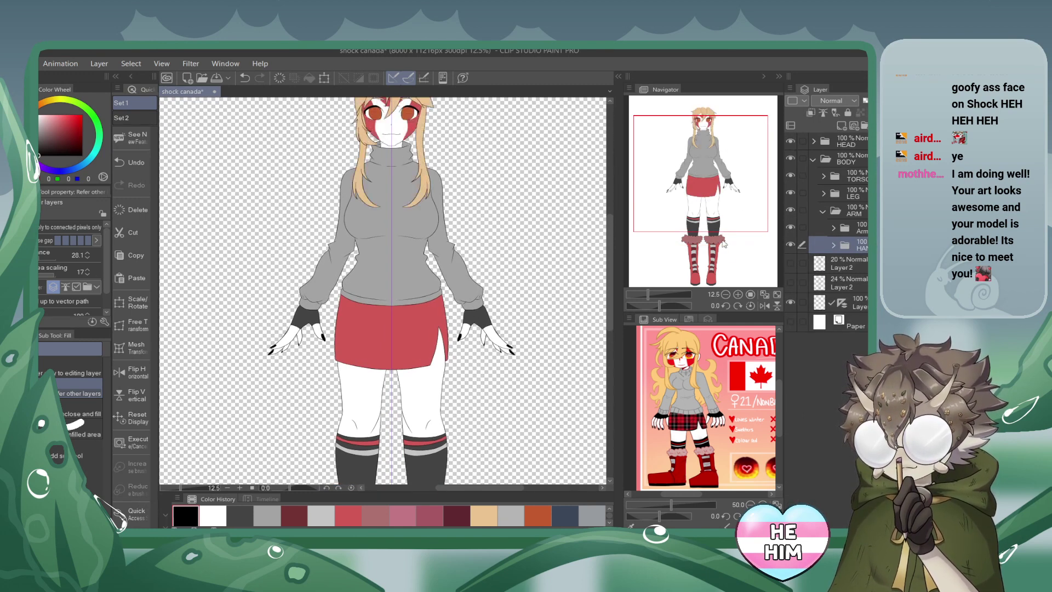
left_click(725, 294)
left_click(215, 77)
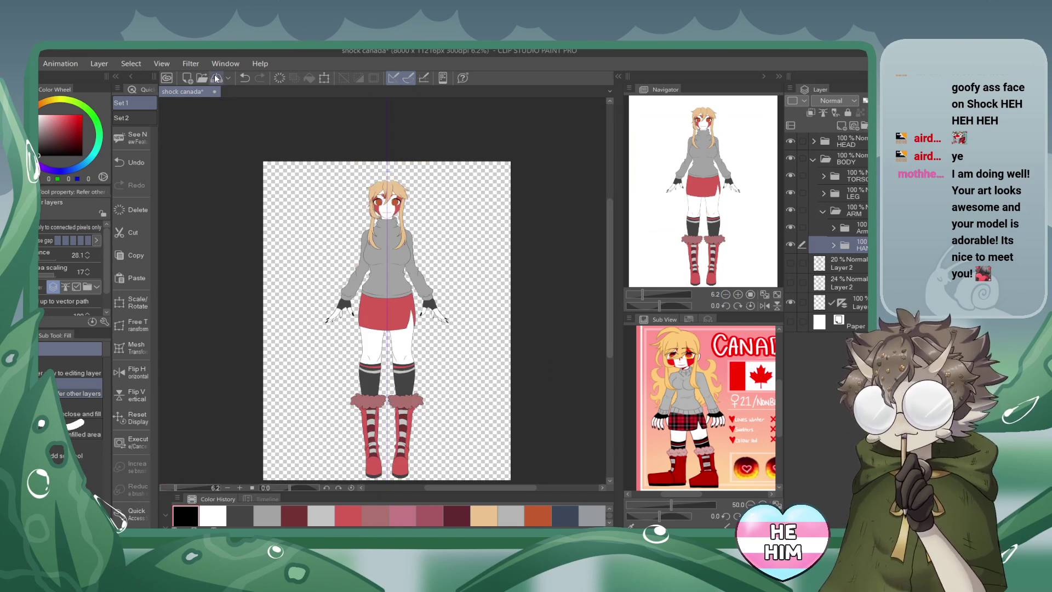